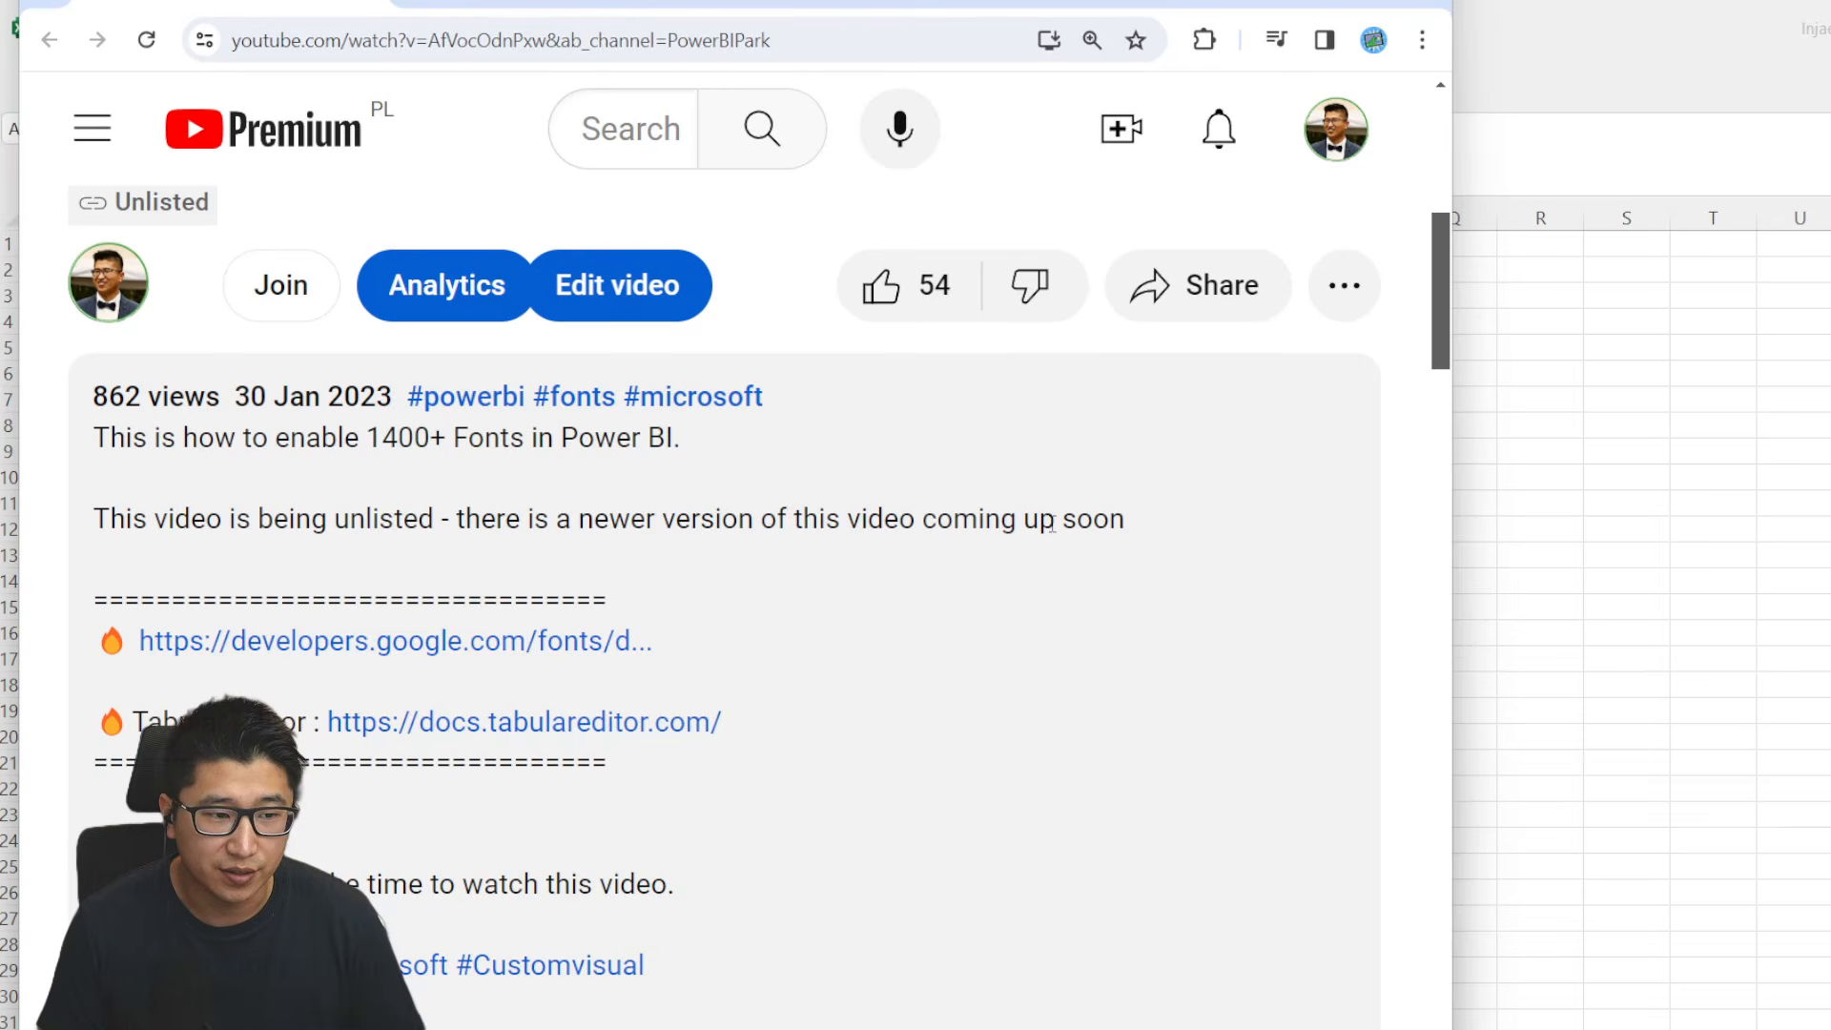
# - Copy the country, region, 2022 and 2023 data rows from the YouTube video description and switch to the blank Excel workbook
pyautogui.scroll(-7, 1052, 524)
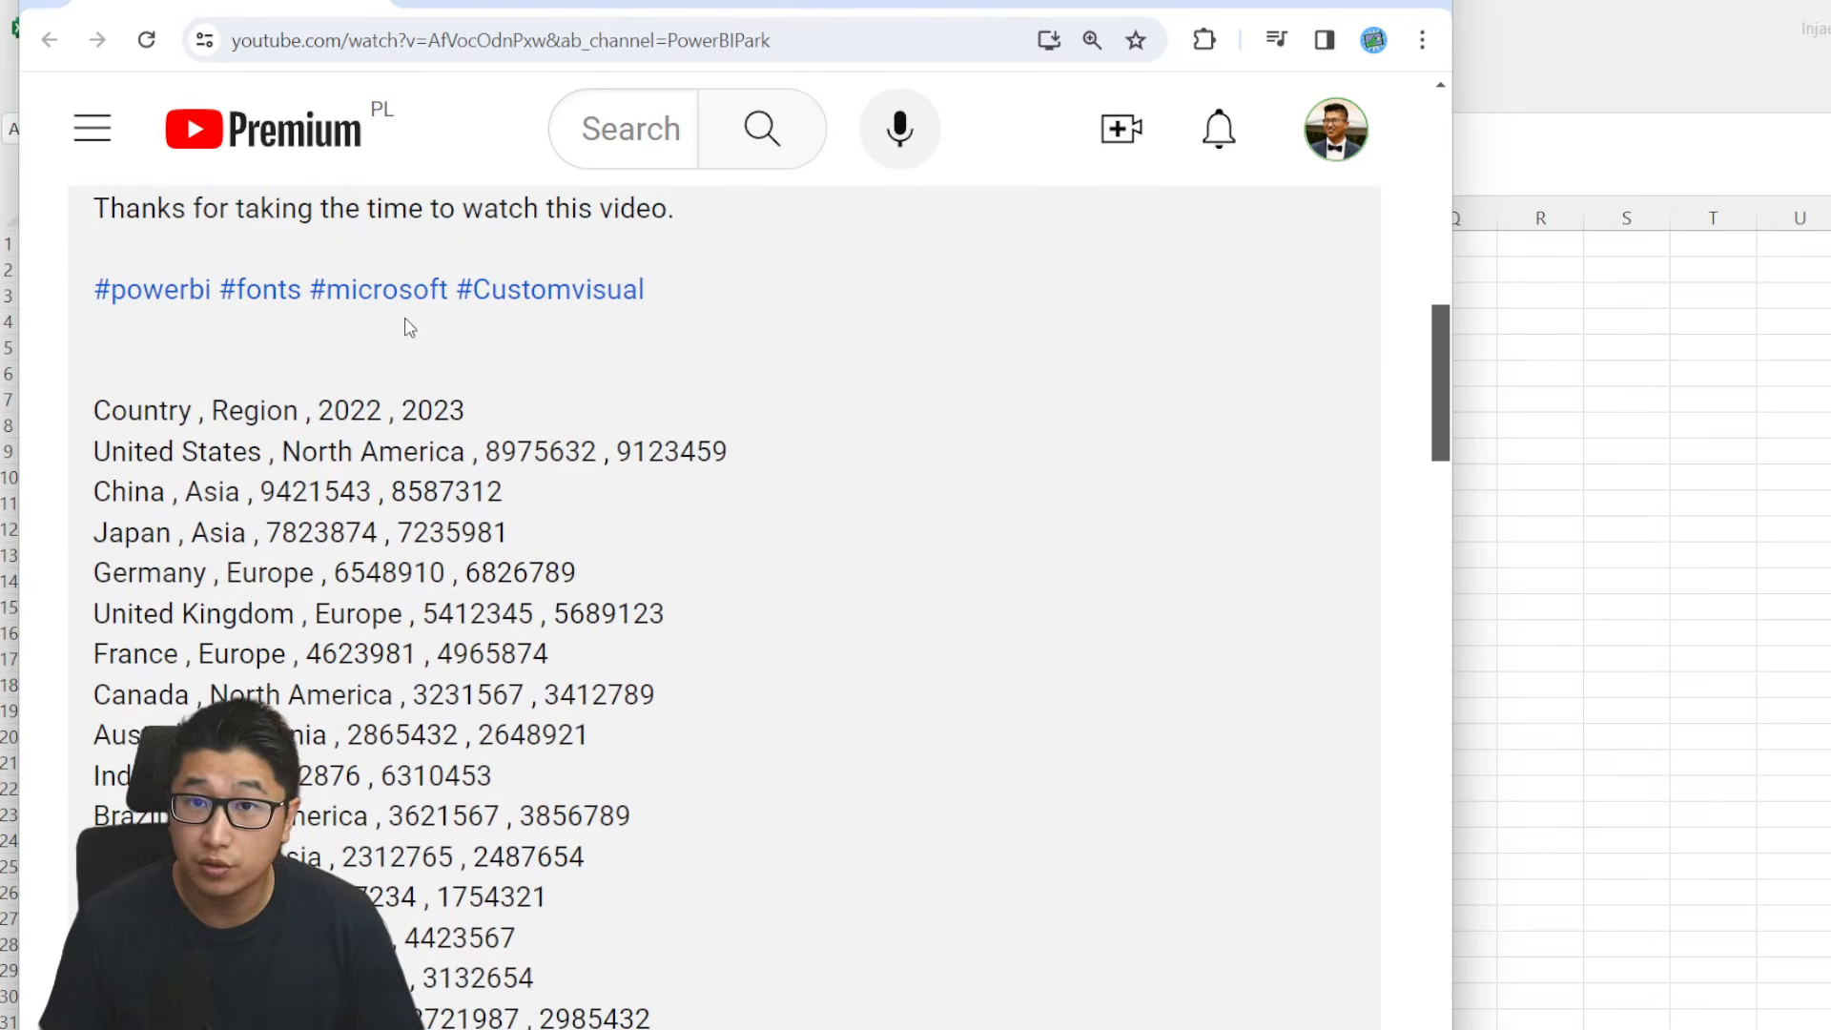
pyautogui.moveTo(426, 368); pyautogui.dragTo(776, 944)
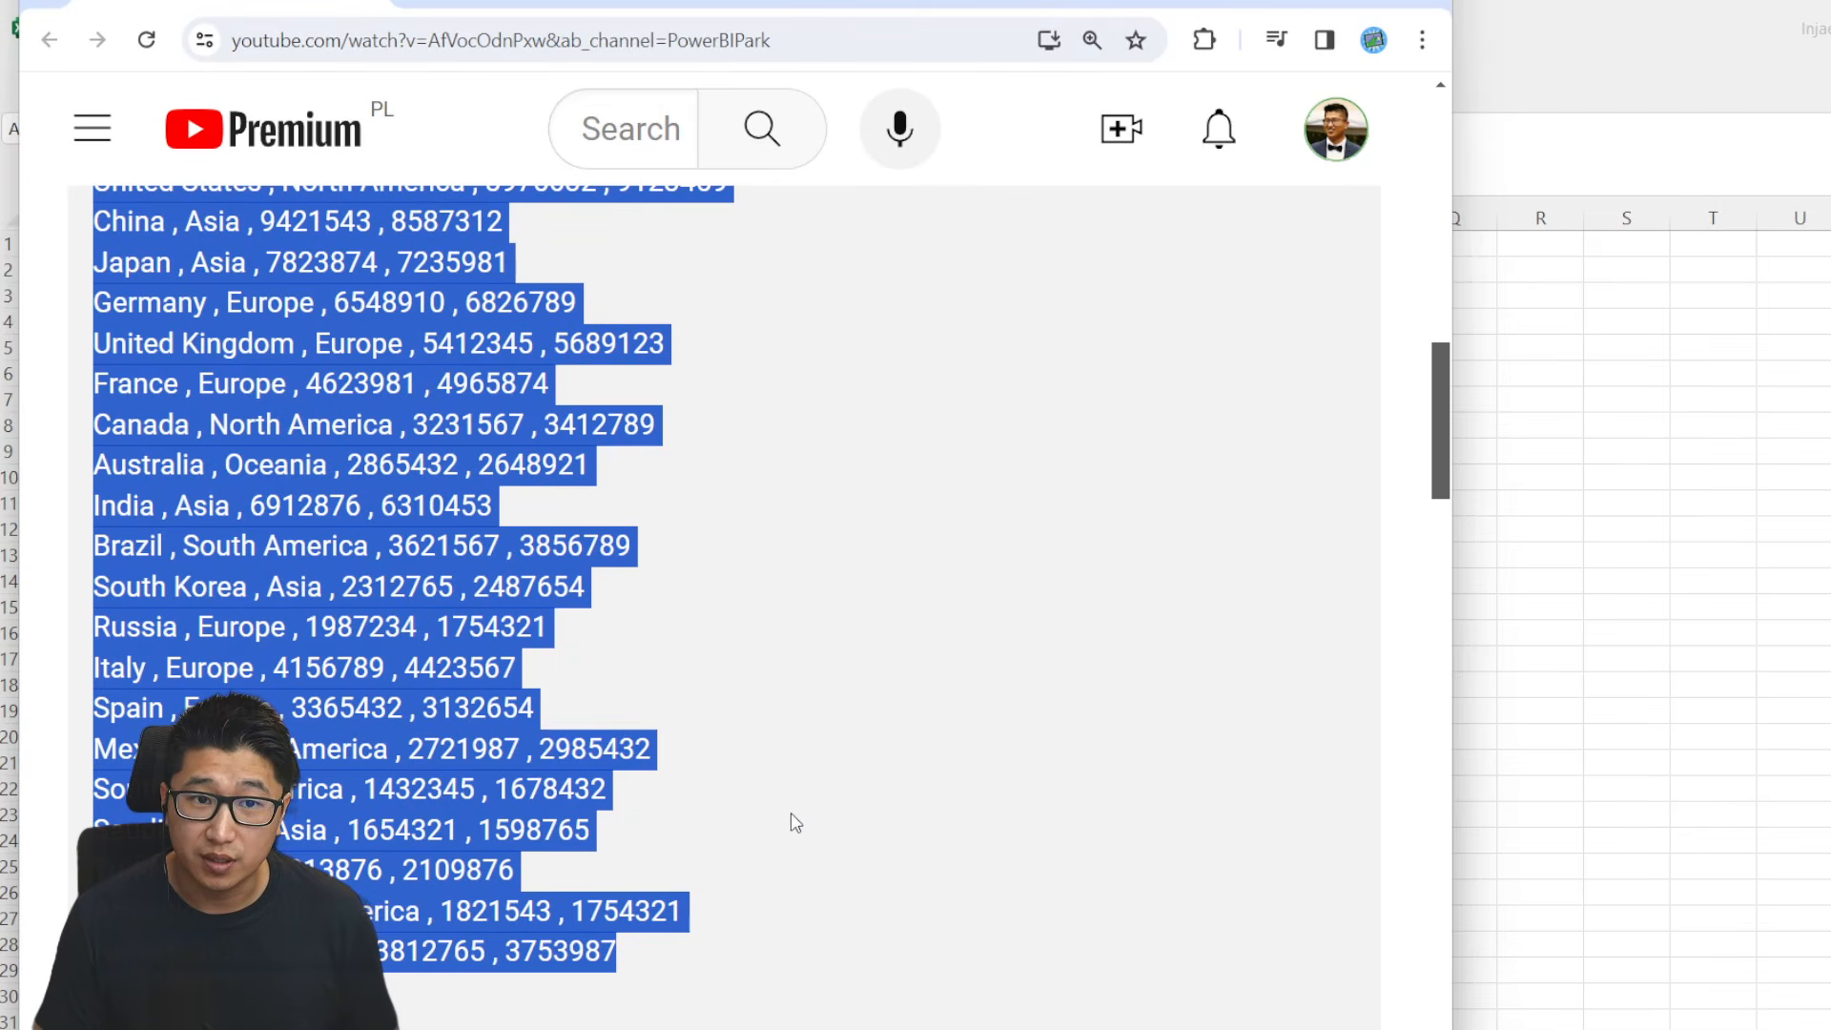
pyautogui.click(1692, 477)
# - Paste the copied country data at cell A1 as unformatted text using Paste Special
pyautogui.rightClick(84, 251)
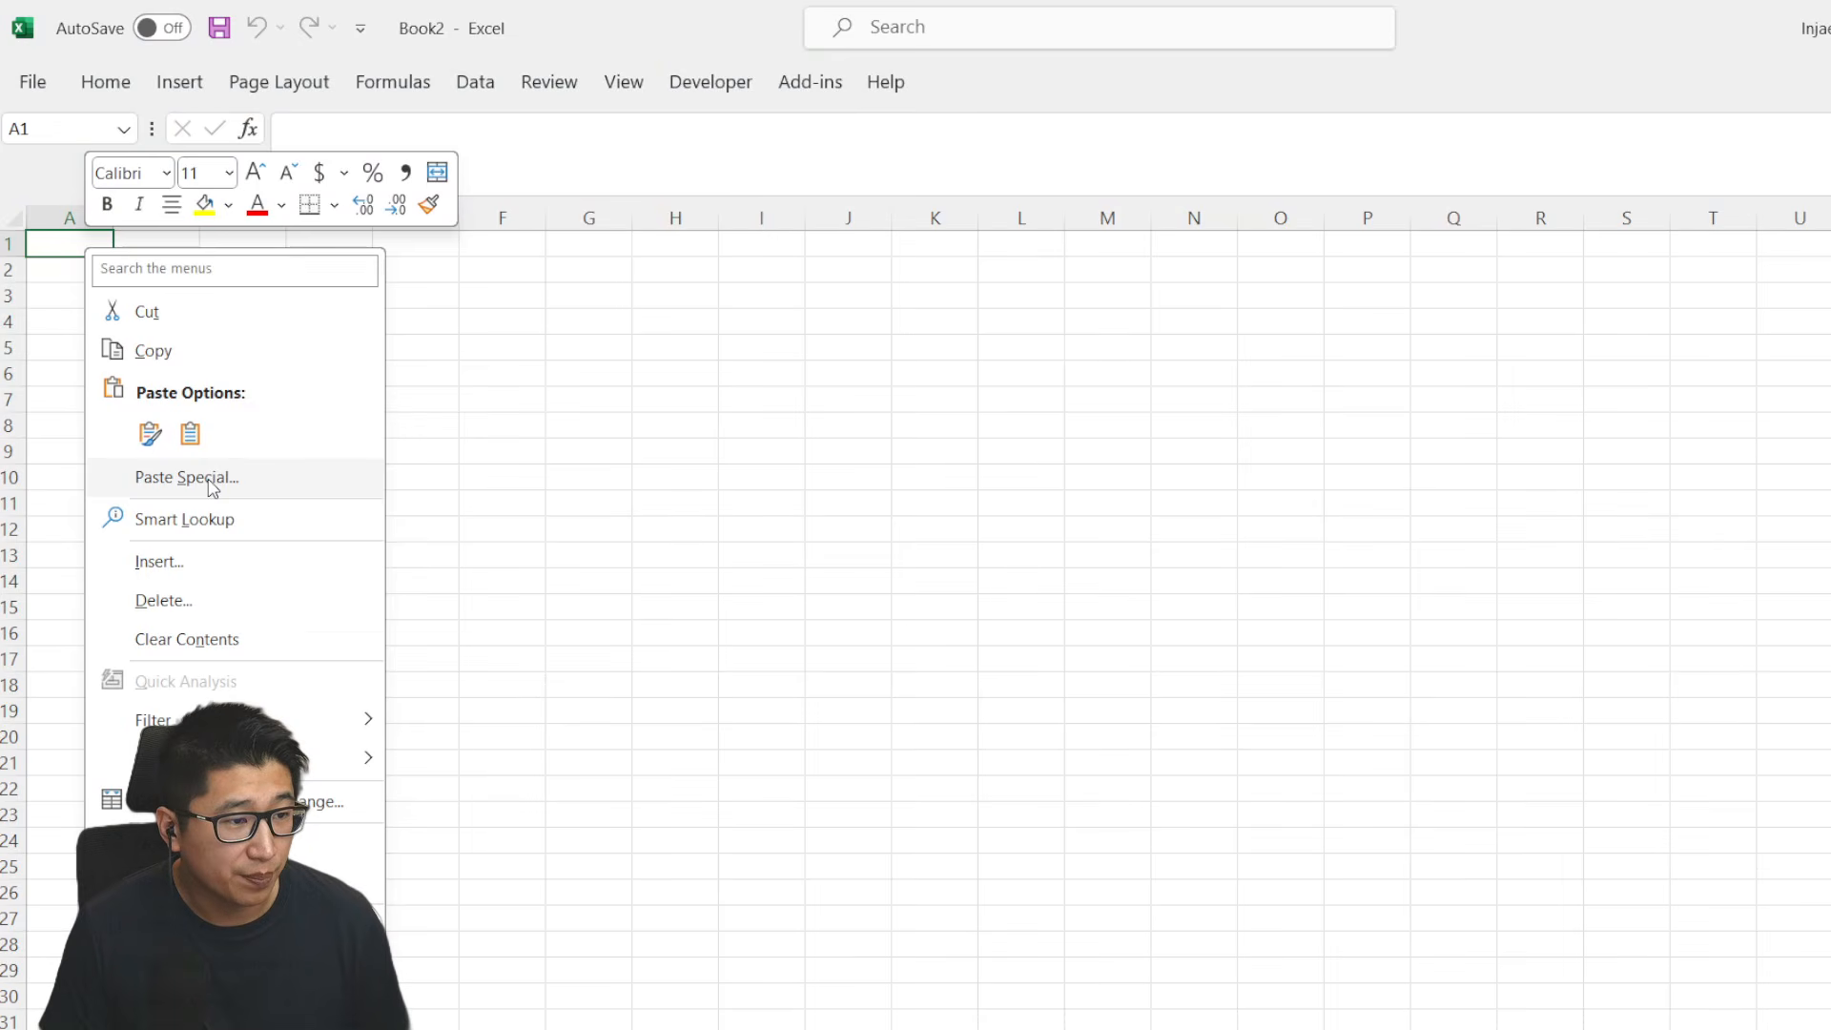
pyautogui.click(211, 488)
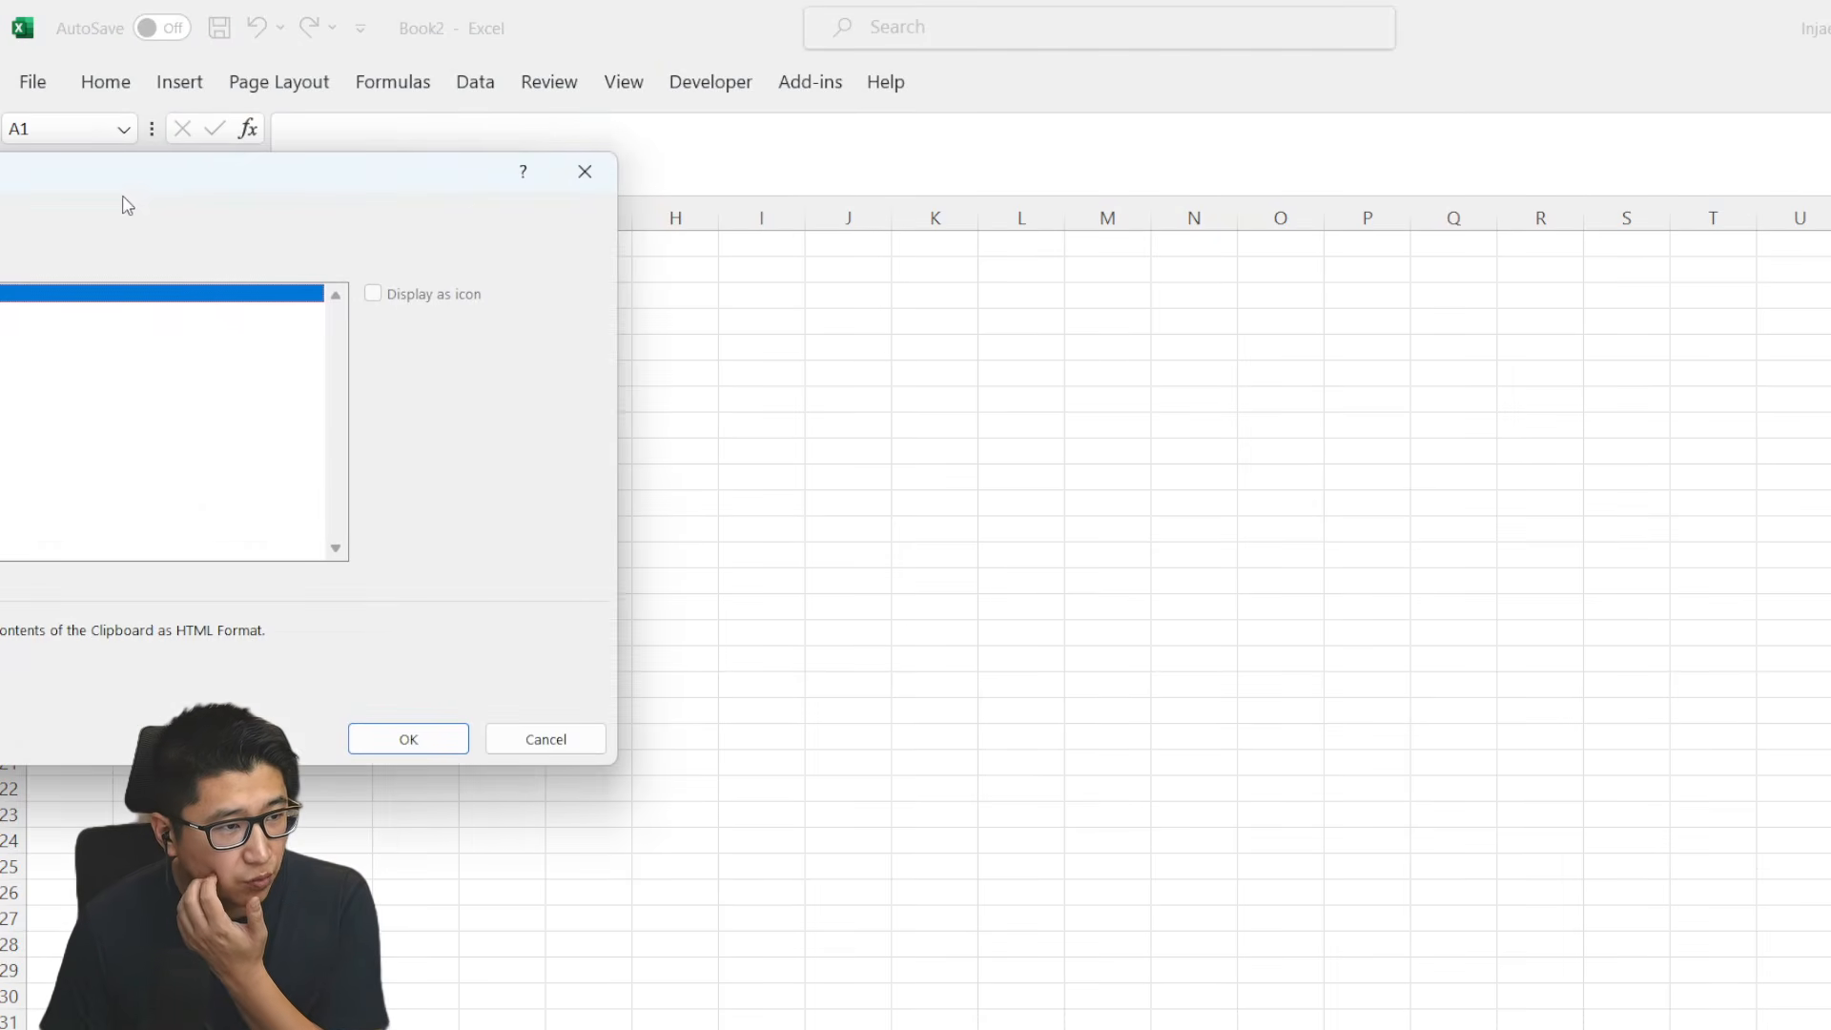
pyautogui.moveTo(143, 174); pyautogui.dragTo(680, 307)
pyautogui.click(435, 455)
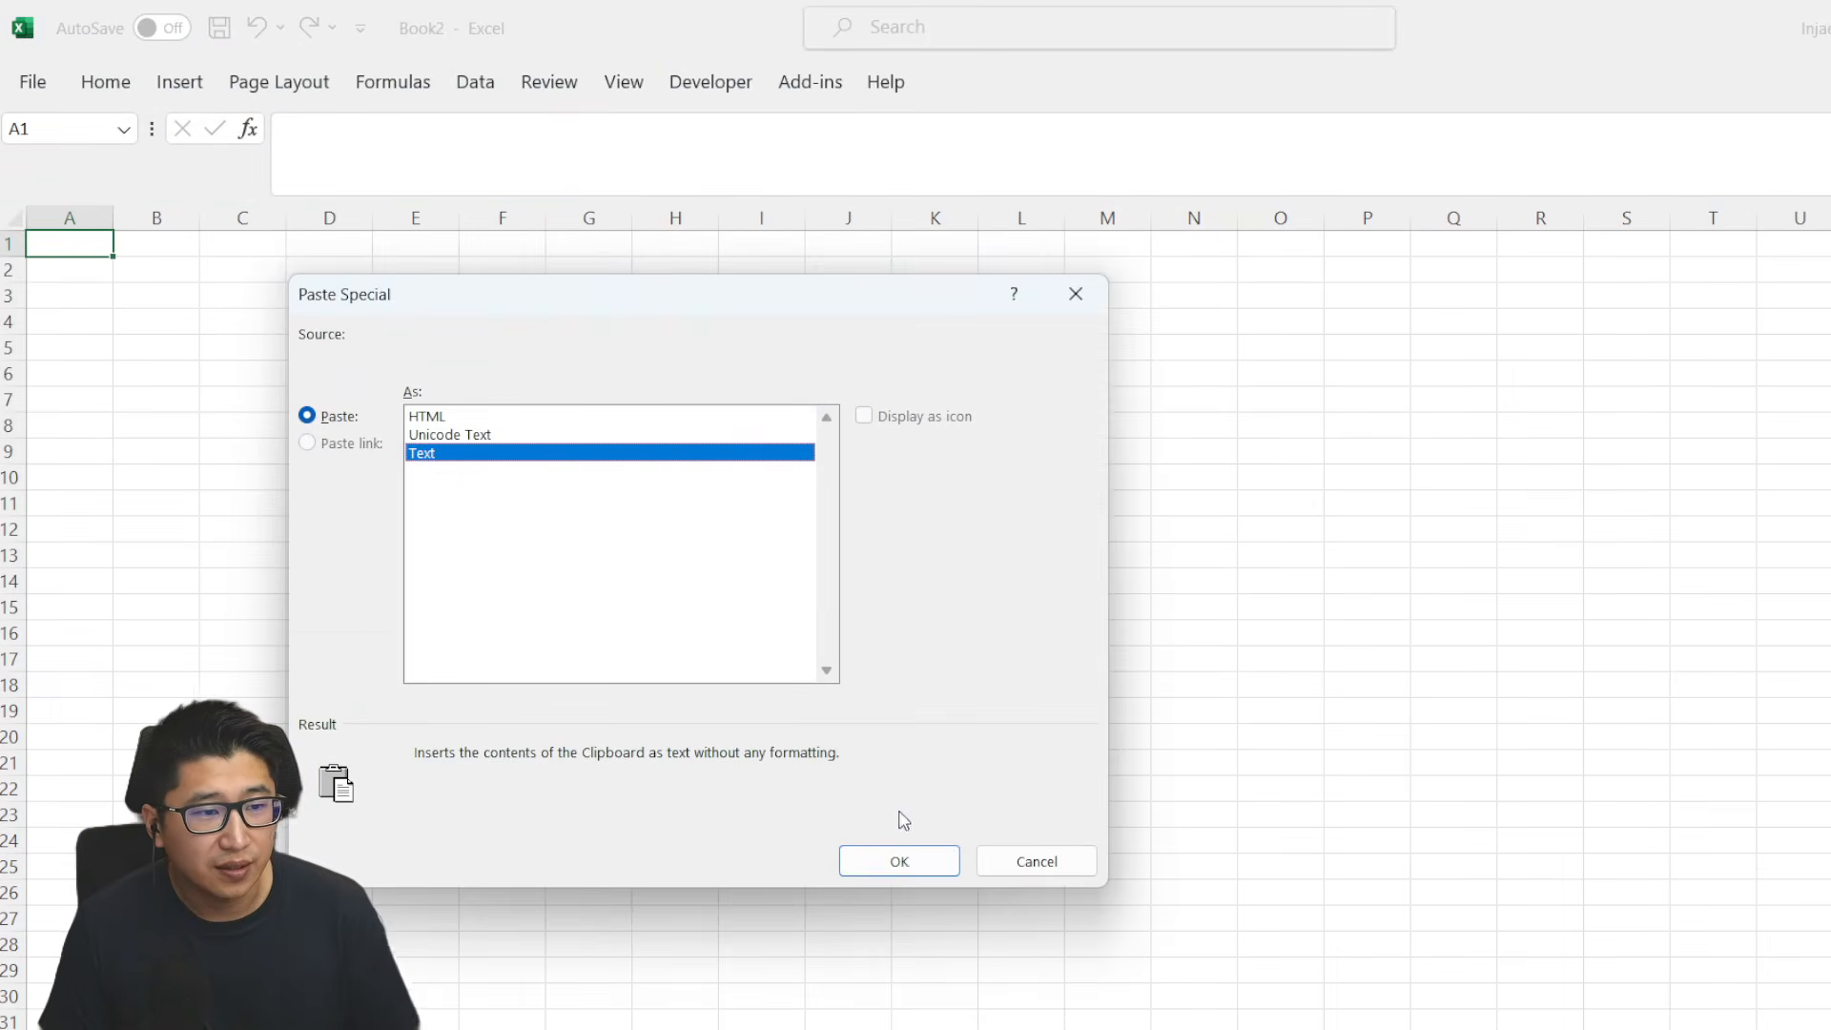
pyautogui.click(923, 861)
pyautogui.click(588, 321)
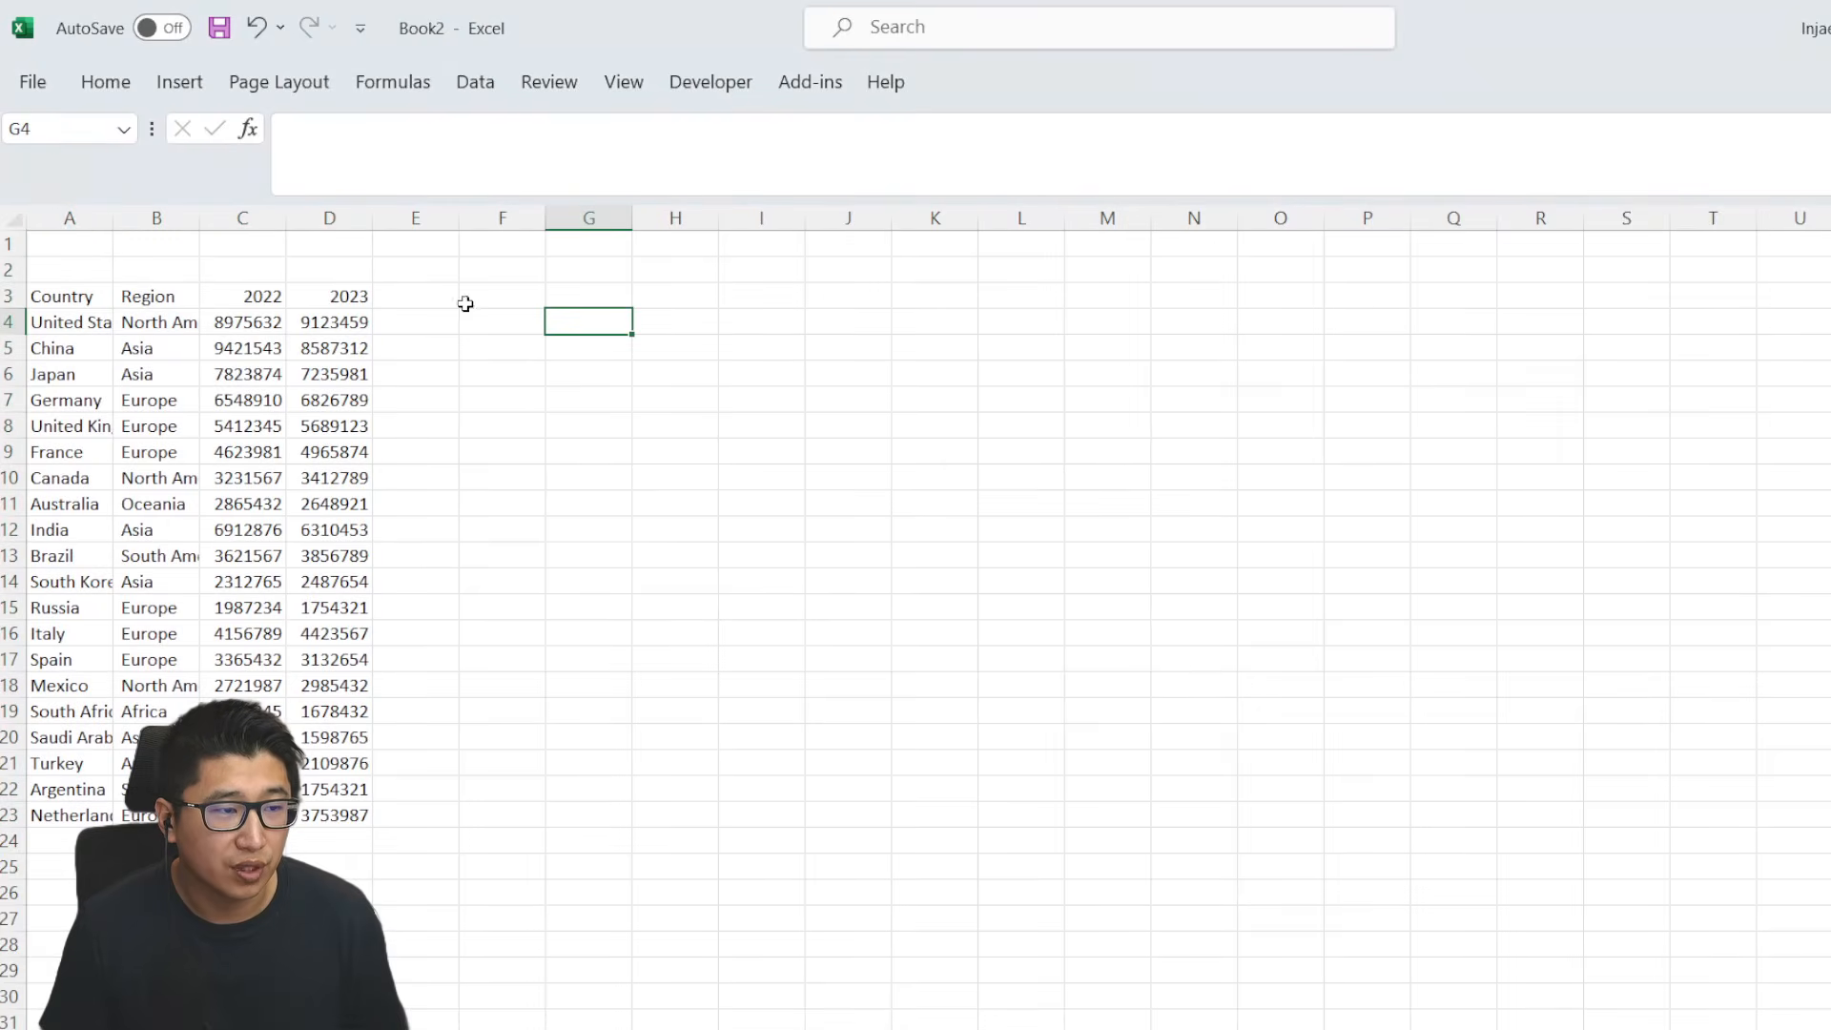
# - Delete the two empty rows above the Country, Region, 2022 and 2023 headers
pyautogui.moveTo(13, 244); pyautogui.dragTo(13, 270)
pyautogui.rightClick(13, 265)
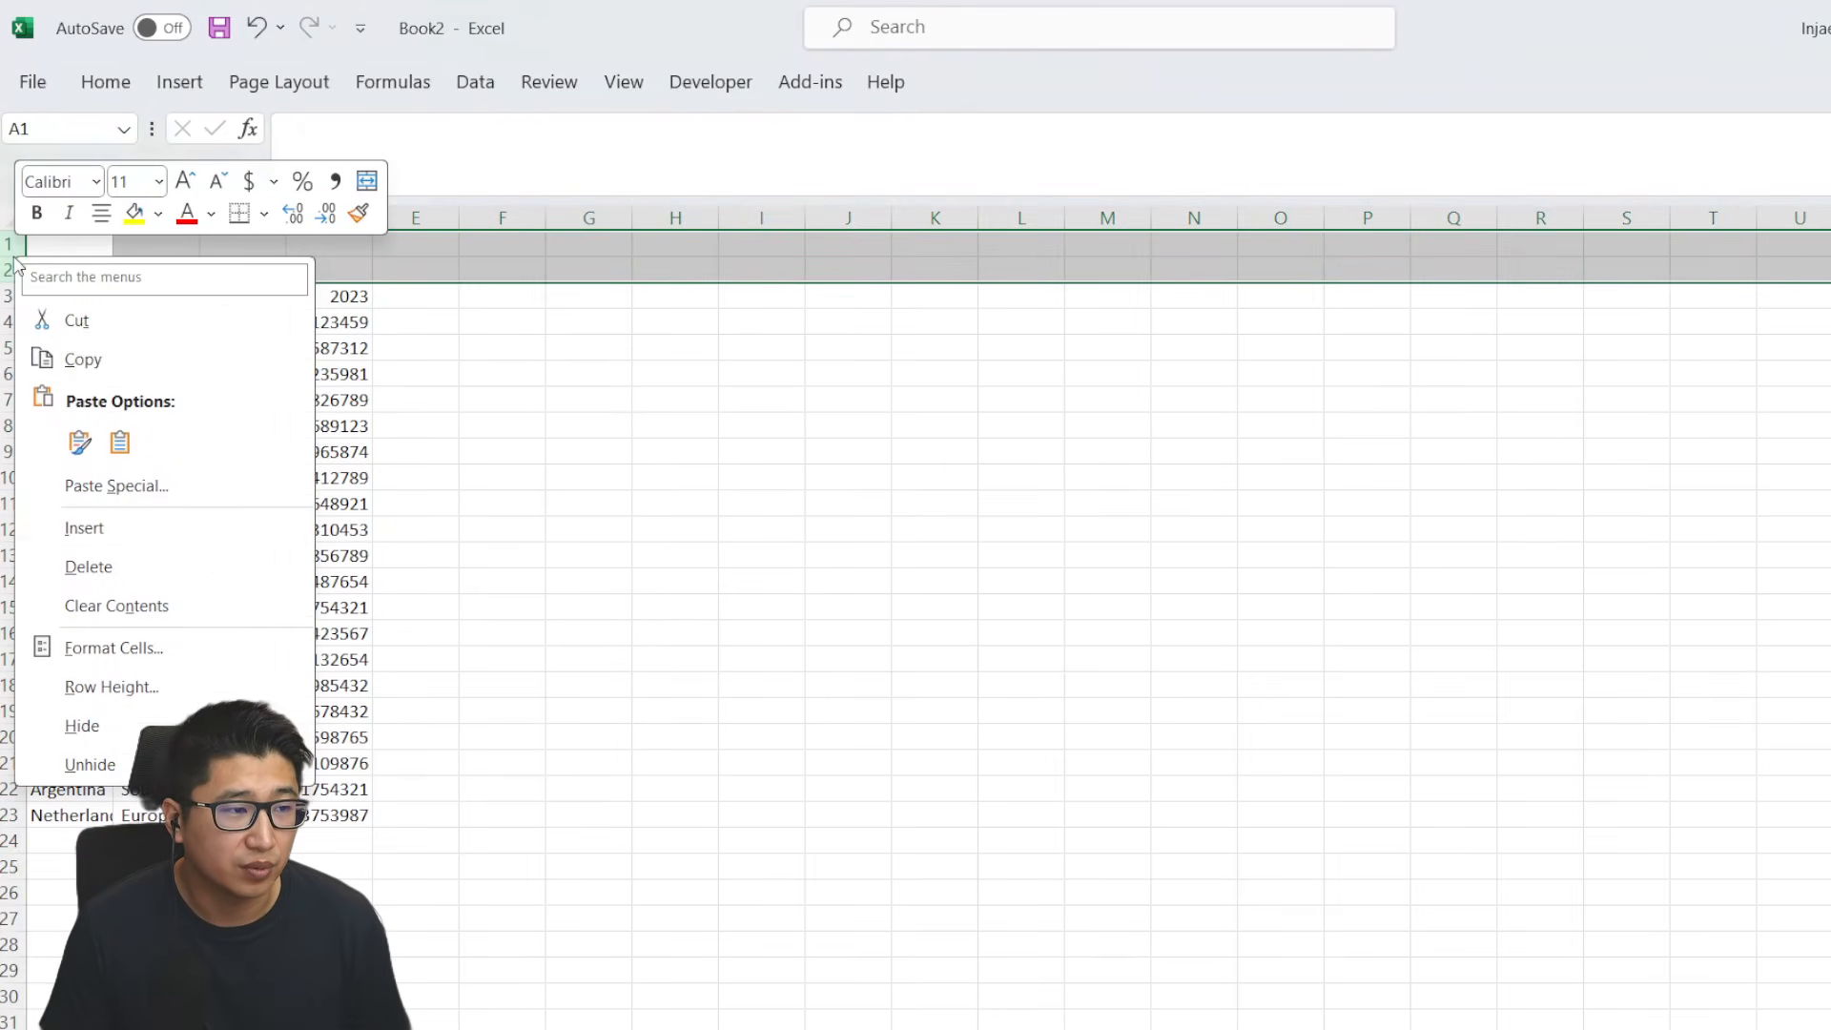
pyautogui.click(143, 566)
# - Add a column header "Img url" in cell E1, beside the 2023 column
pyautogui.click(423, 251)
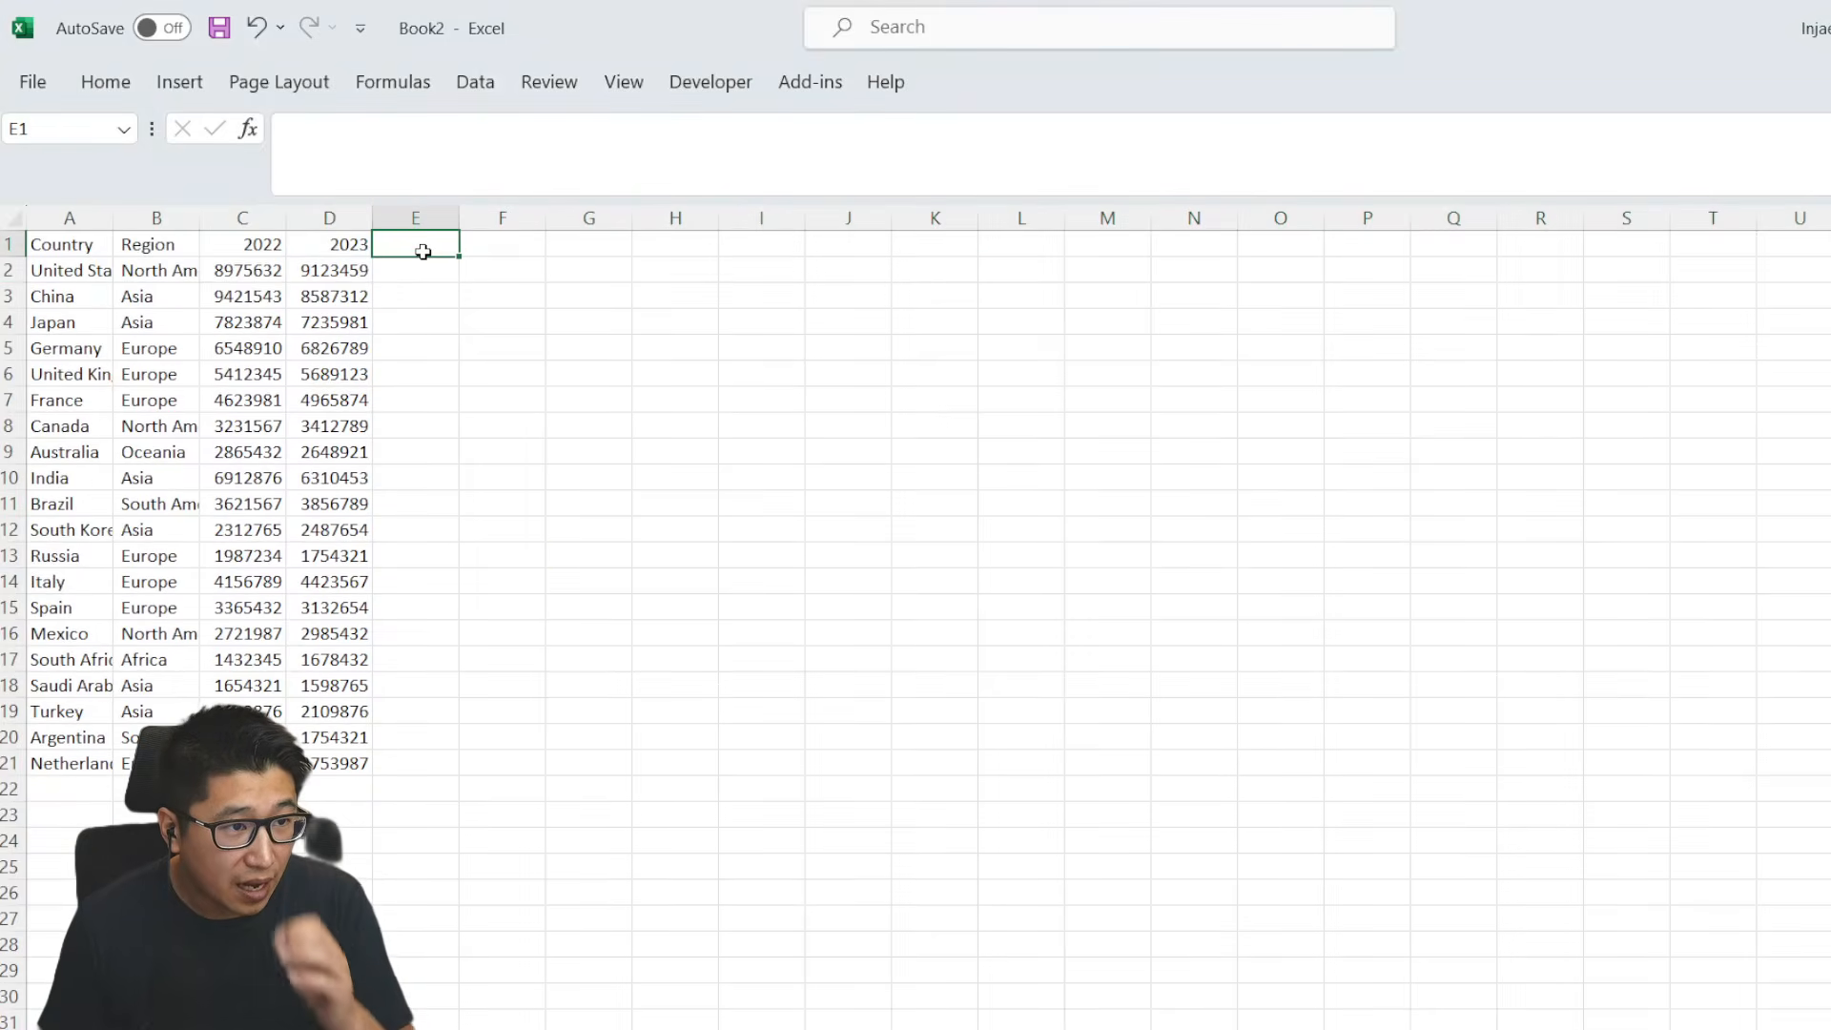
pyautogui.write('Img url')
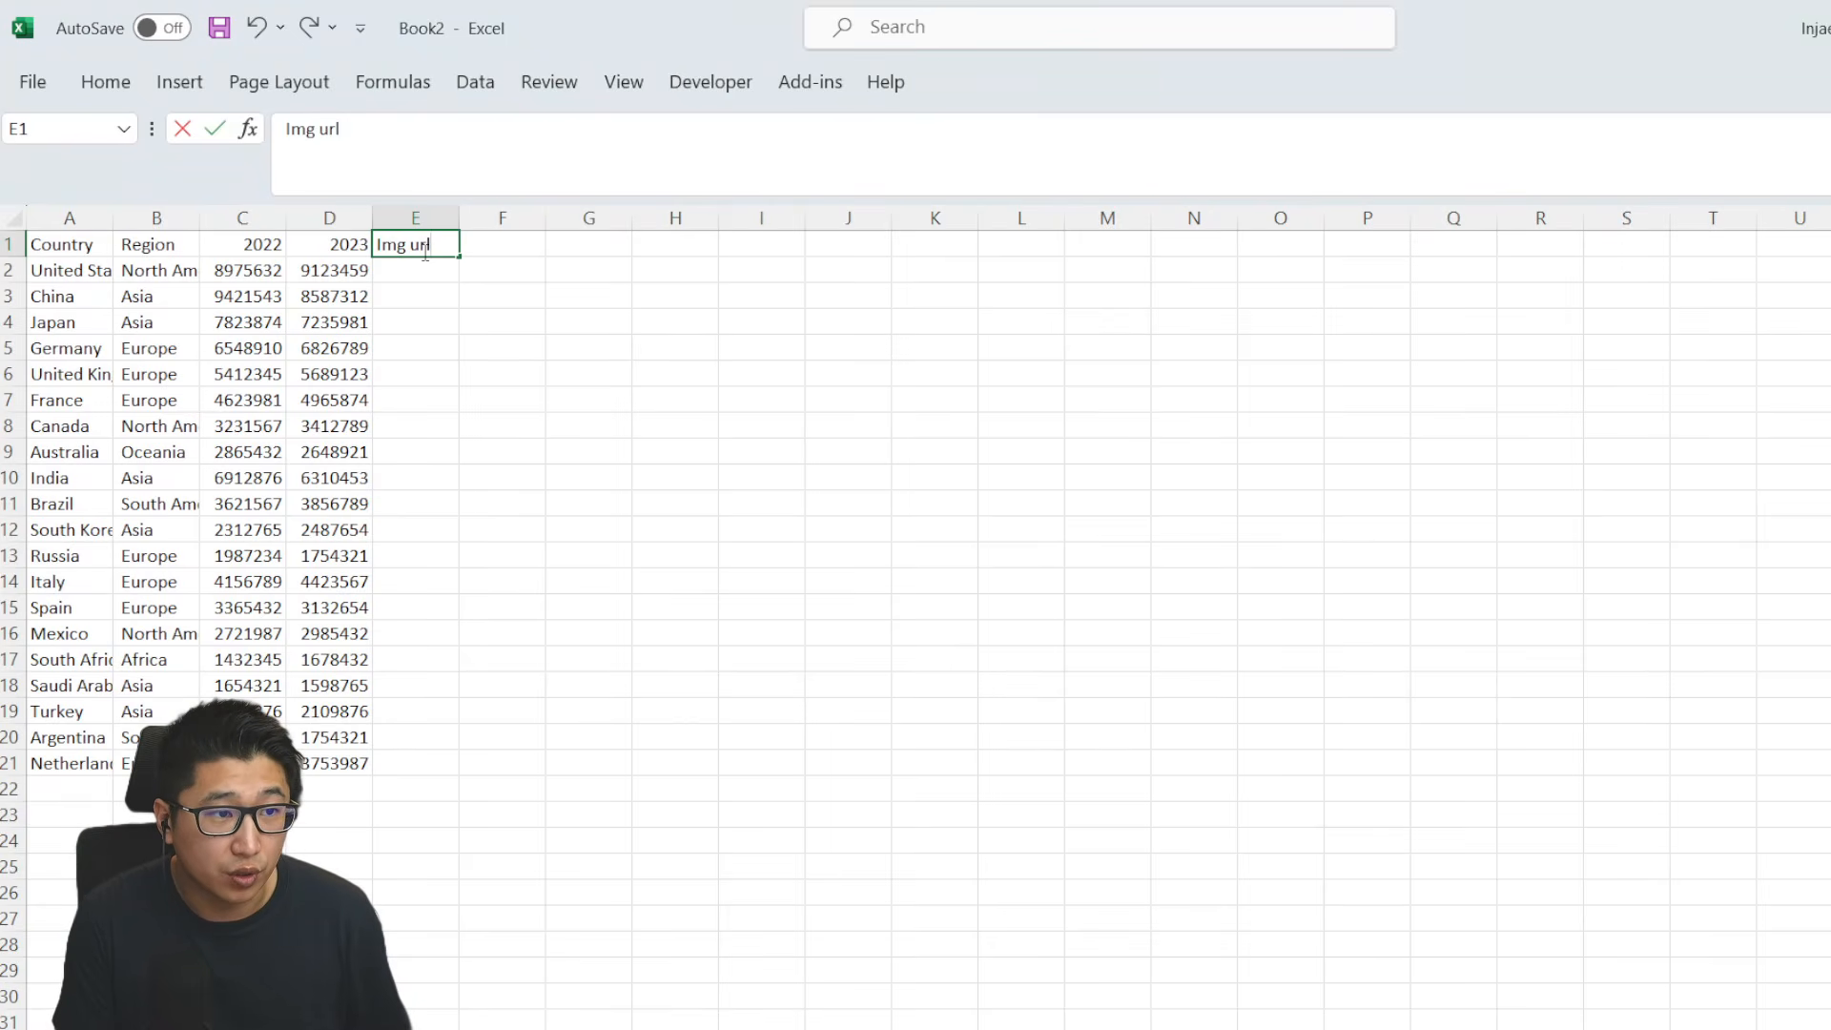
pyautogui.press('Return')
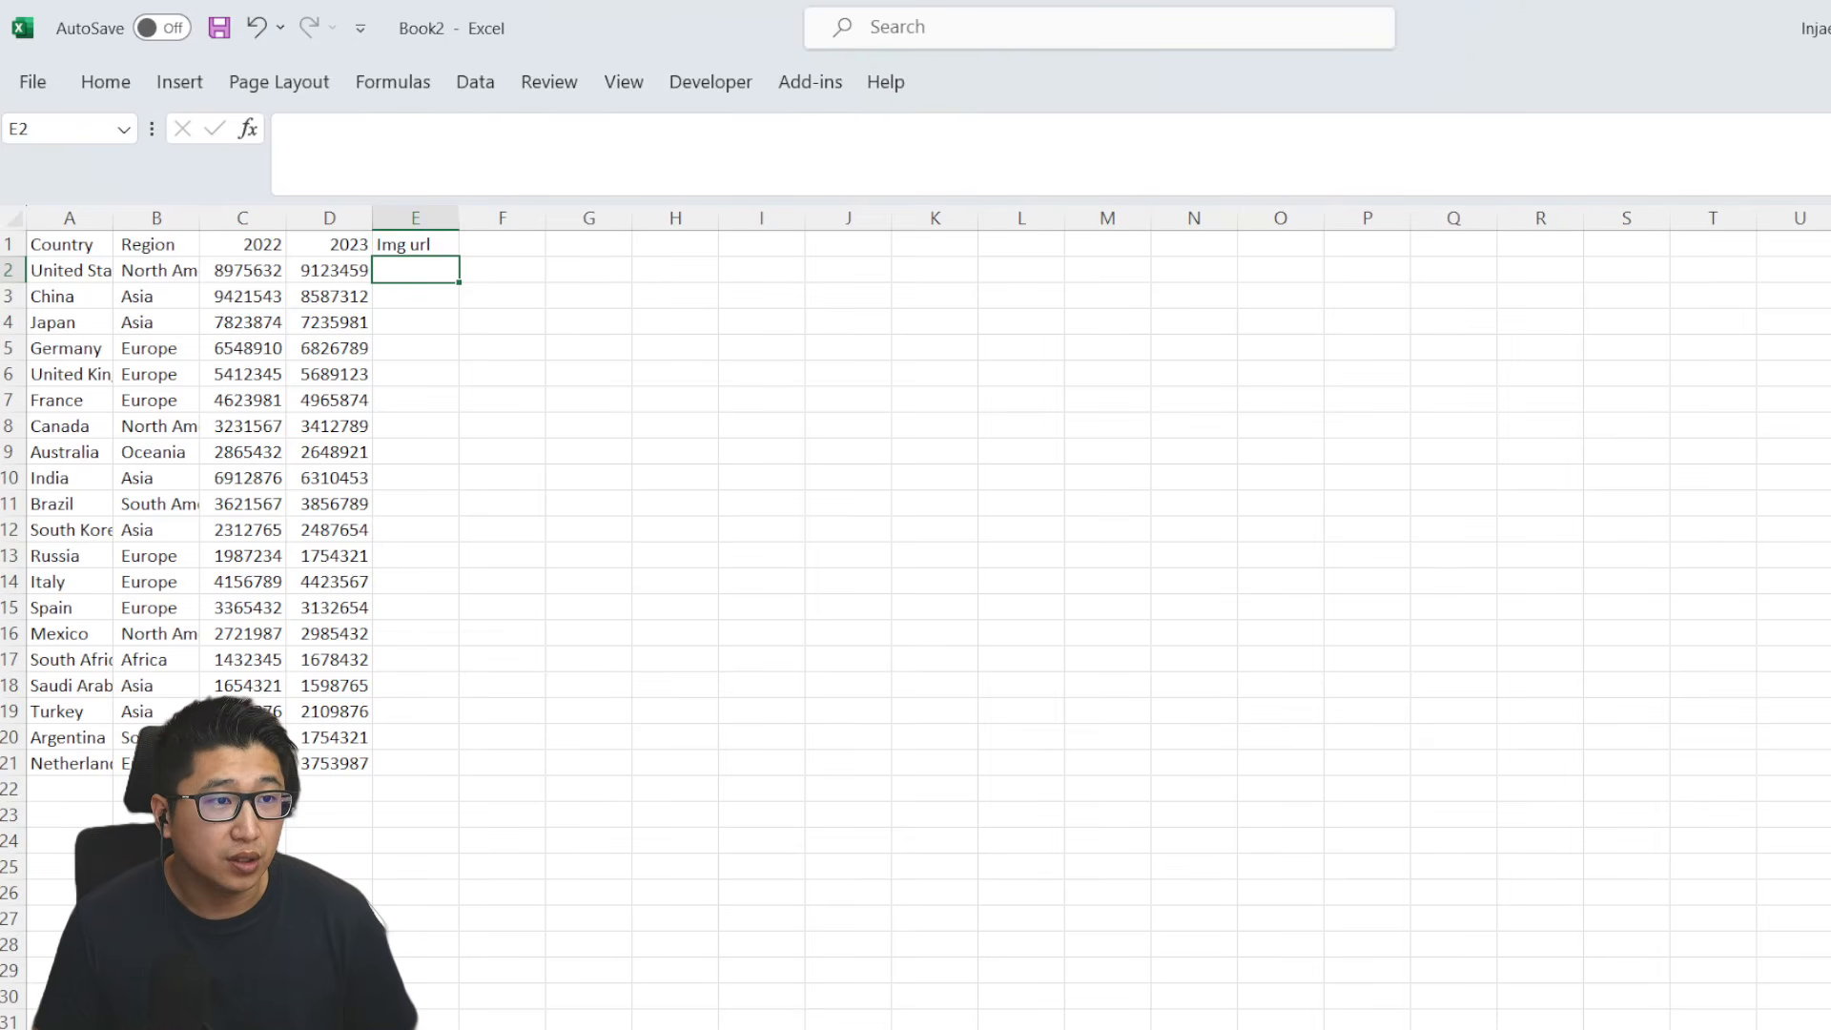
# - Switch to the Icons8 flags page in the browser and view the icons in the saved Flags collection
pyautogui.hotkey('alt', 'Tab')
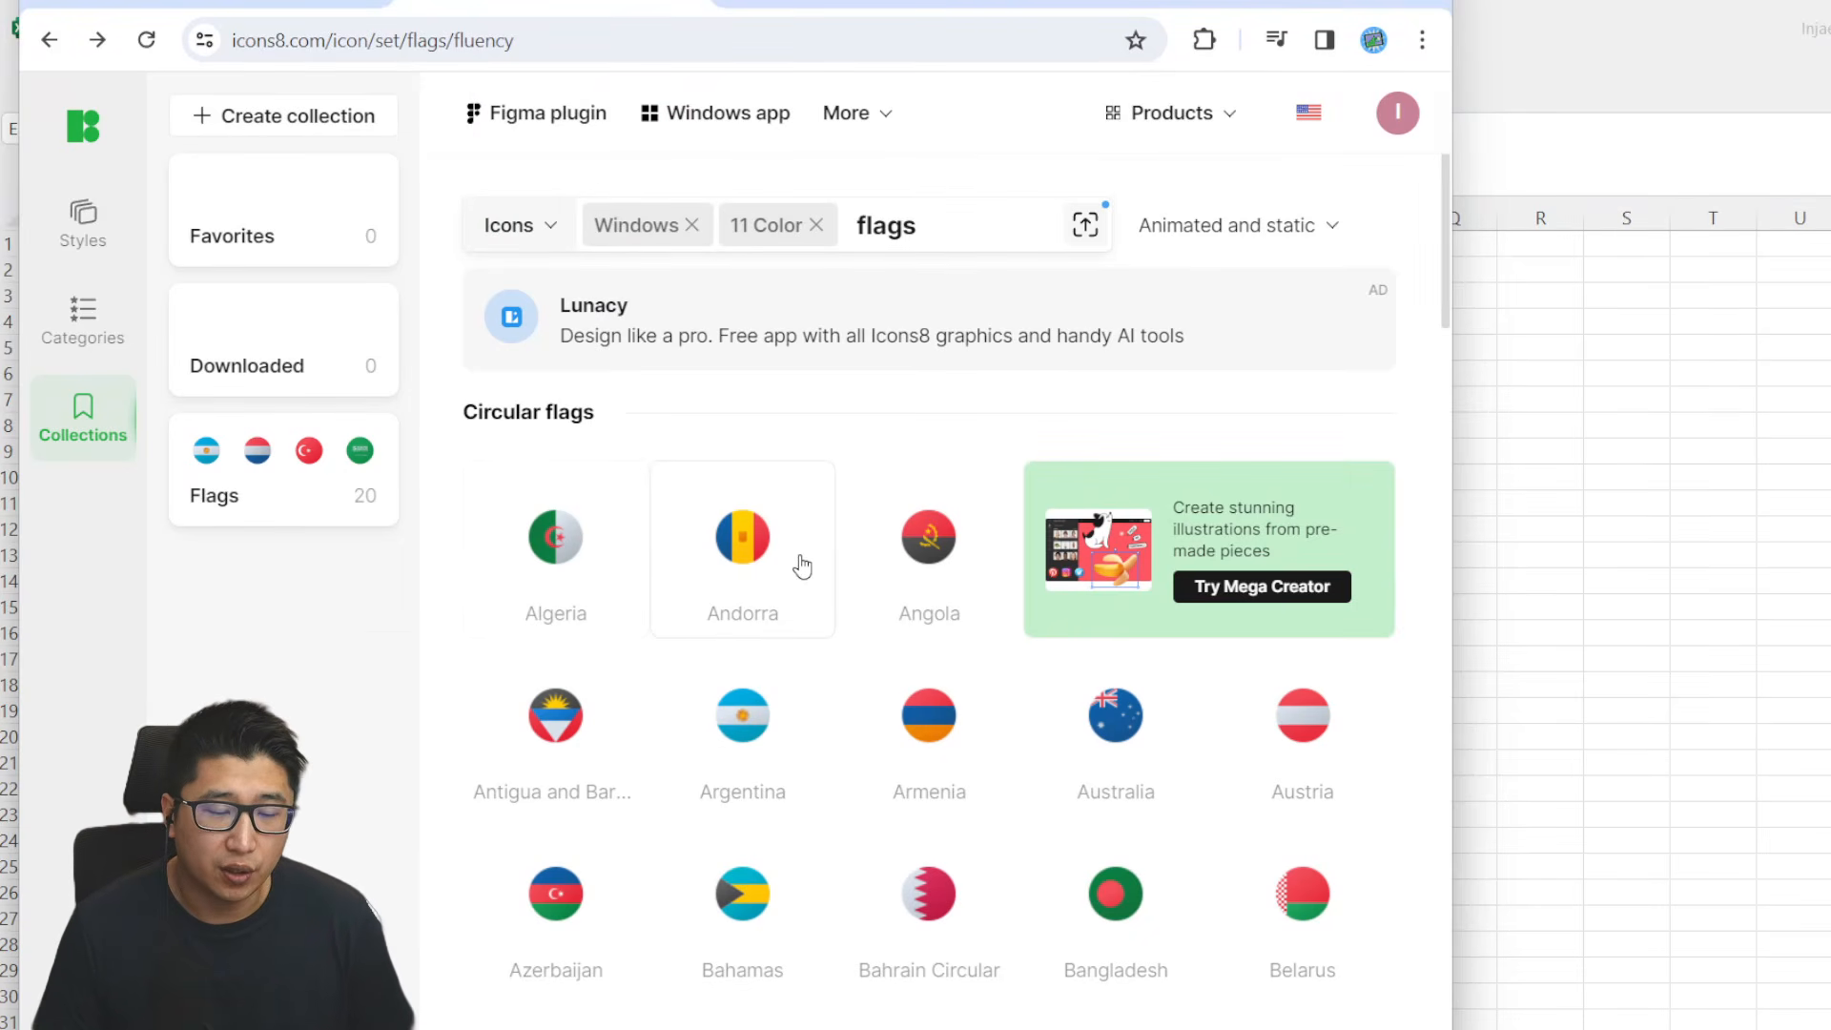
pyautogui.scroll(-4, 763, 592)
pyautogui.scroll(-3, 1098, 550)
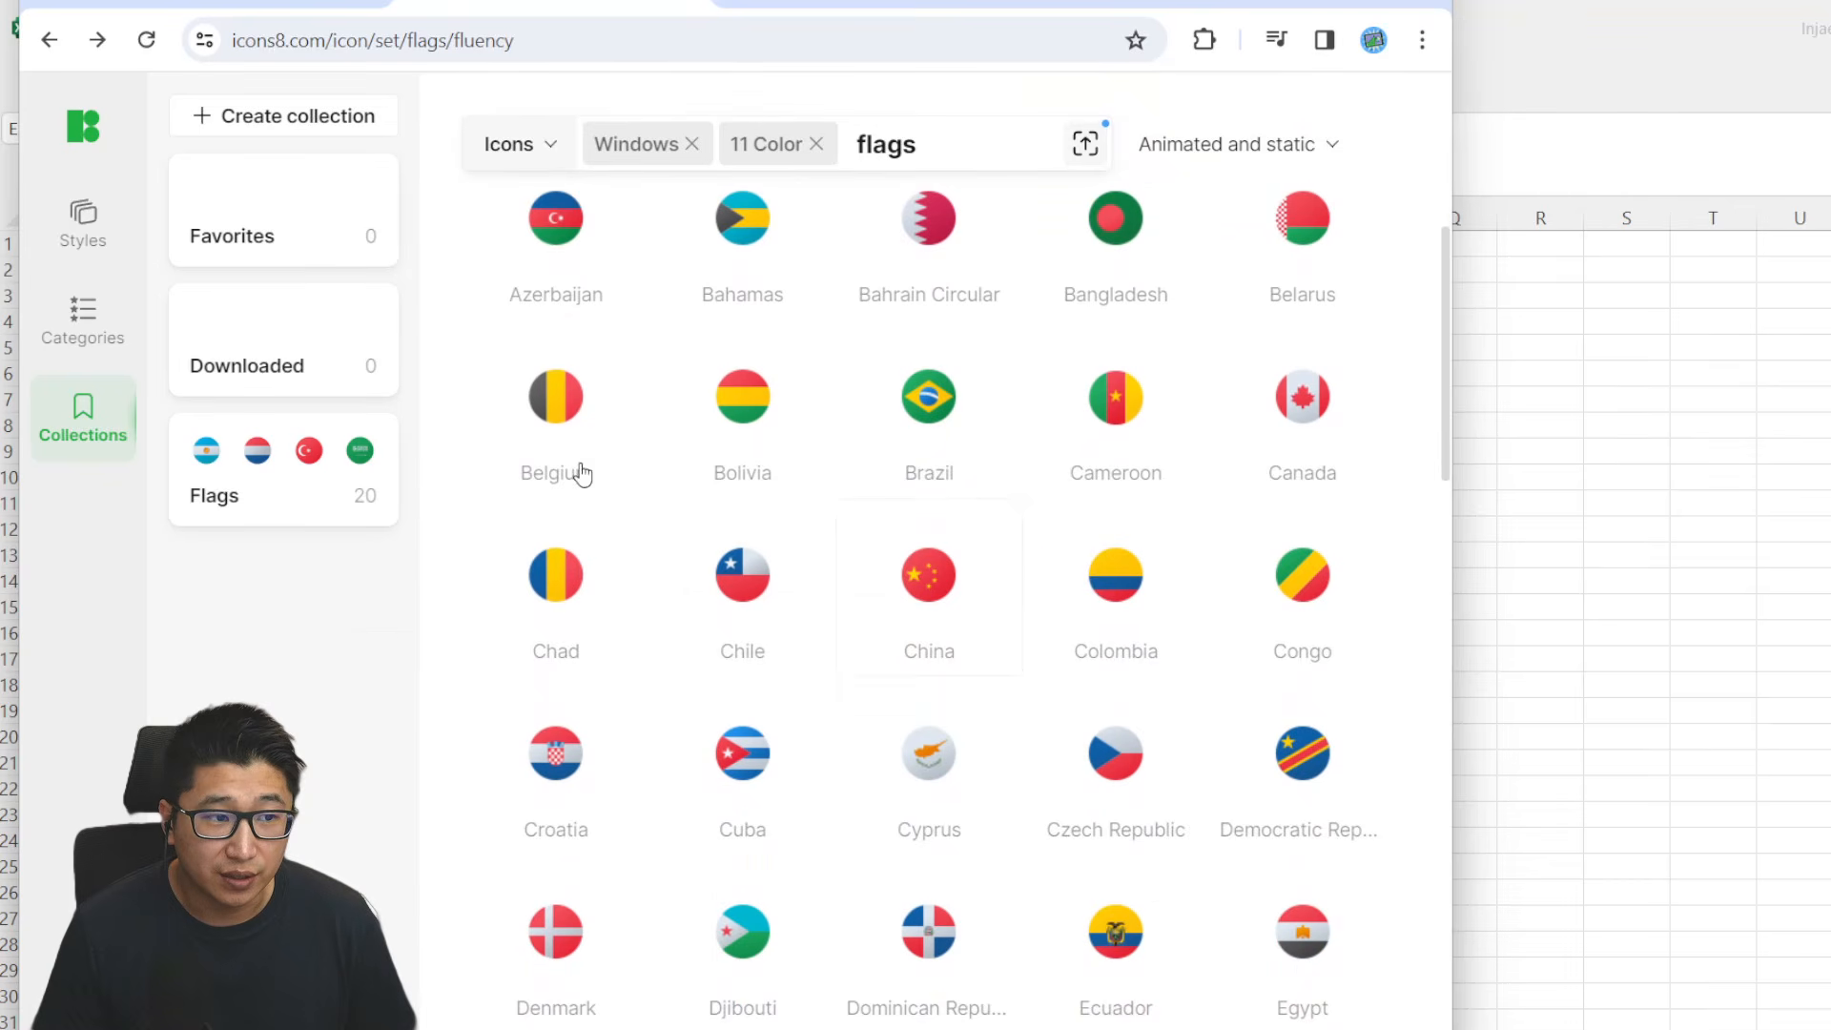
pyautogui.click(311, 468)
pyautogui.scroll(-3, 715, 620)
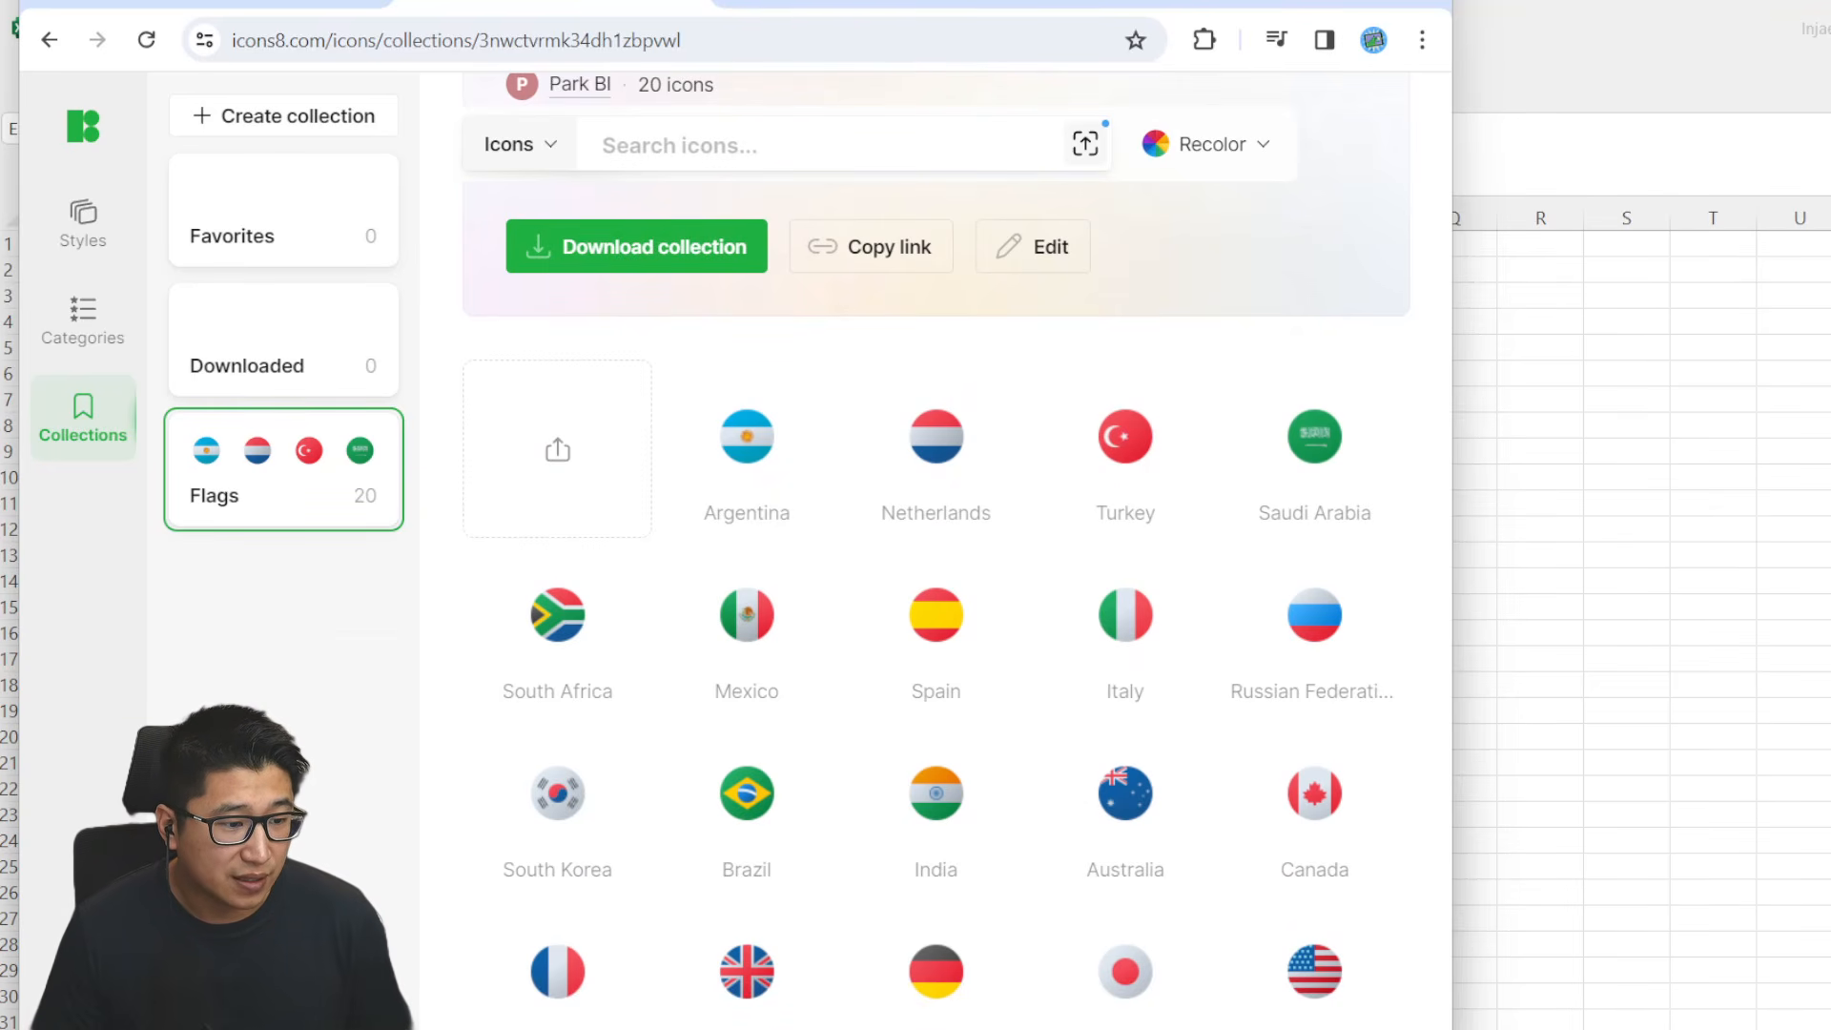
# - Upload all flag images from the downloaded Flags folder to the base64-image.de converter
pyautogui.hotkey('alt', 'Tab')
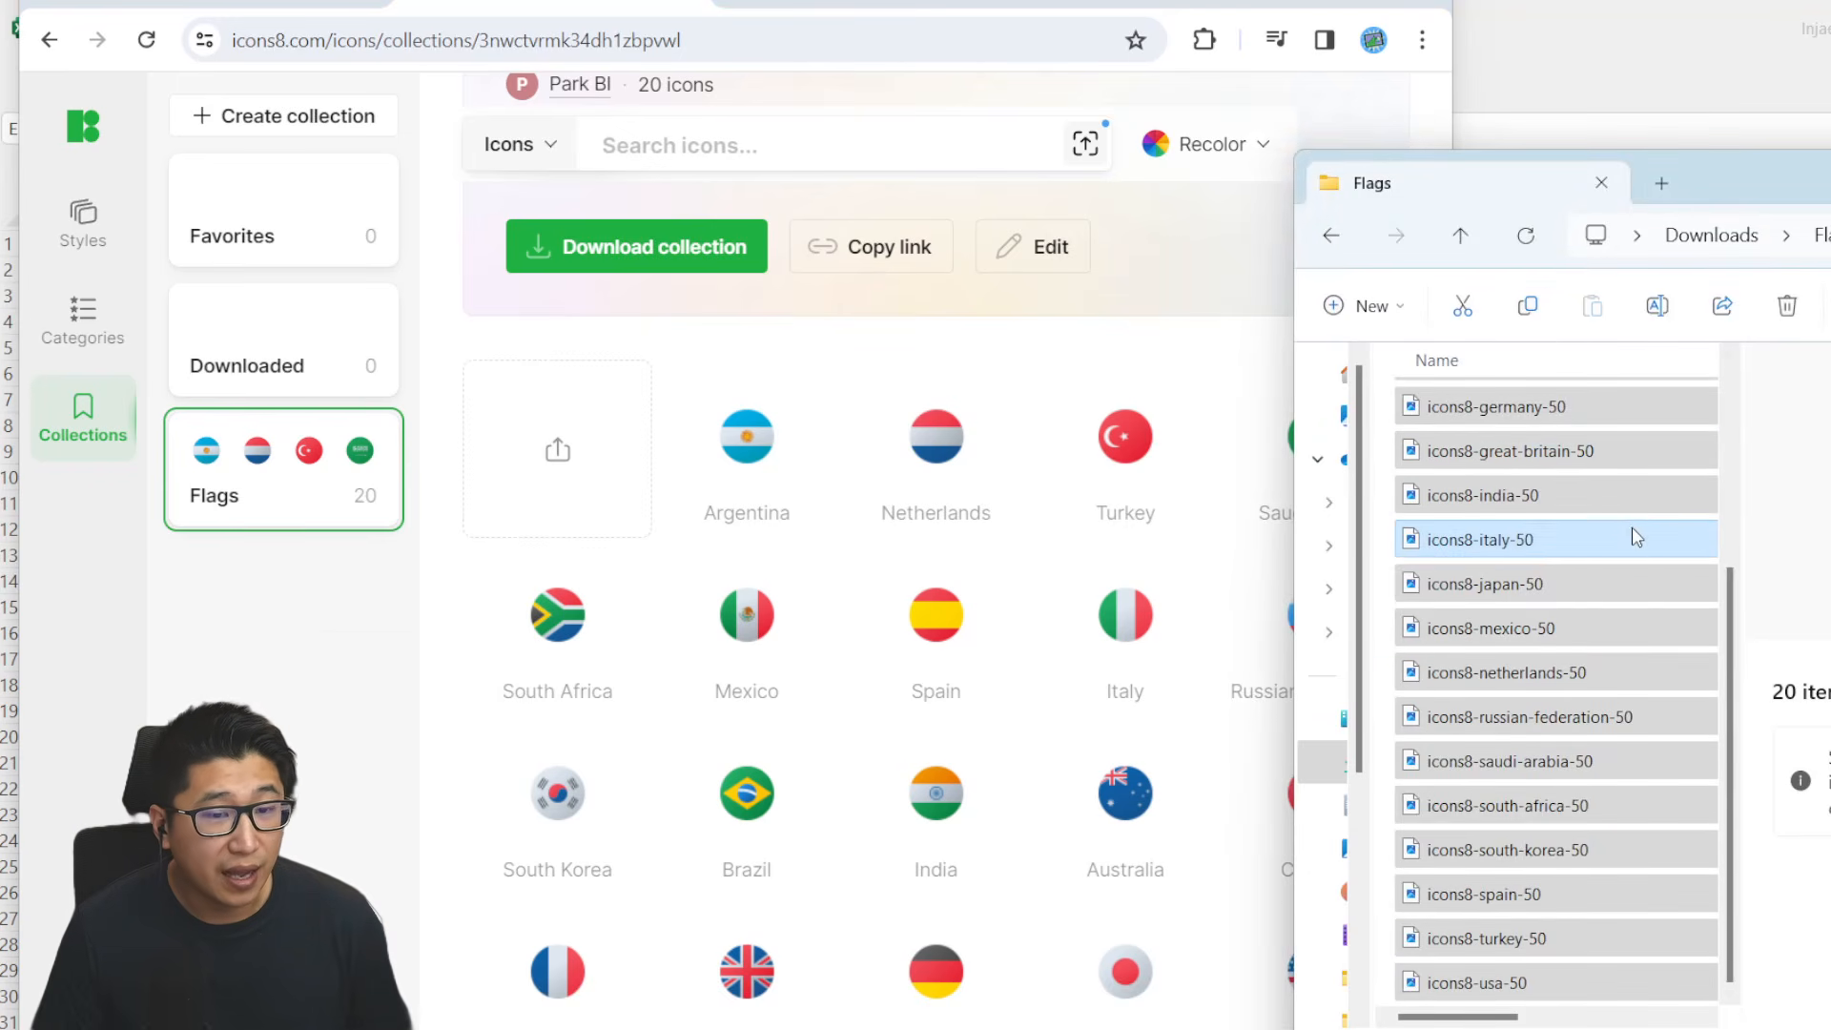
pyautogui.scroll(3, 1525, 476)
pyautogui.scroll(-3, 1591, 504)
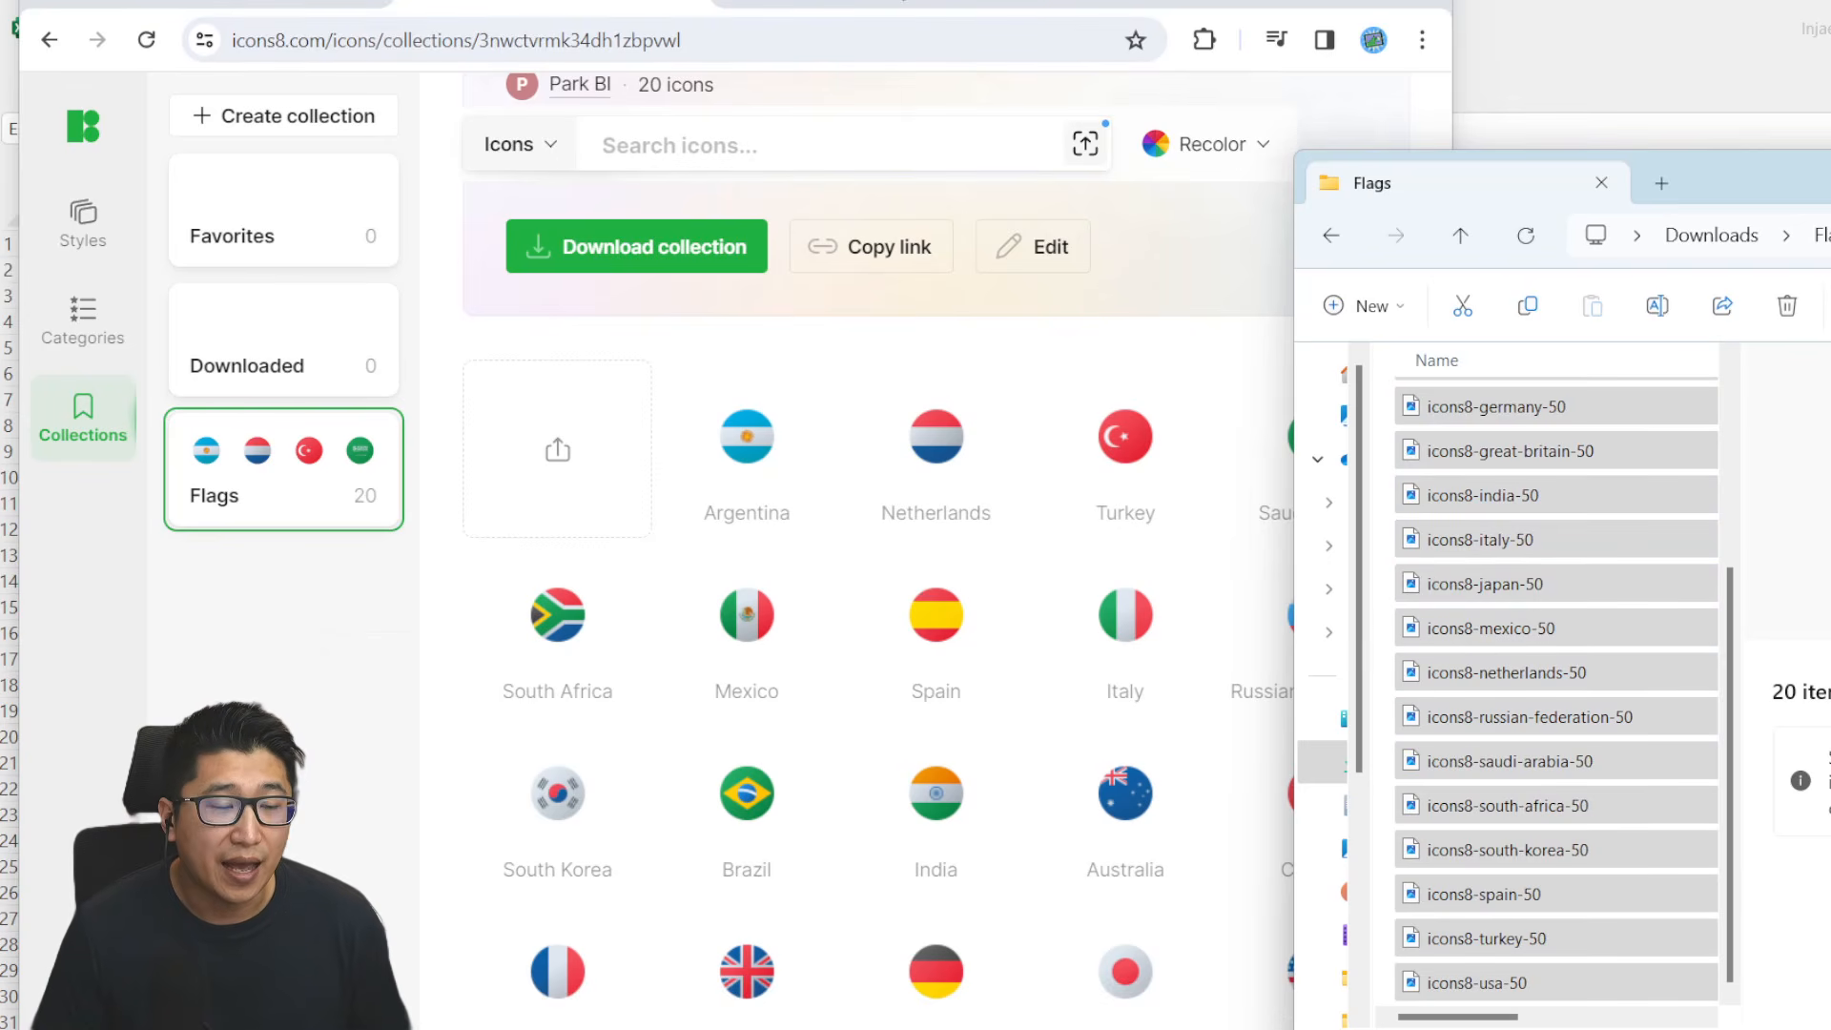
pyautogui.click(896, 1)
pyautogui.click(1802, 193)
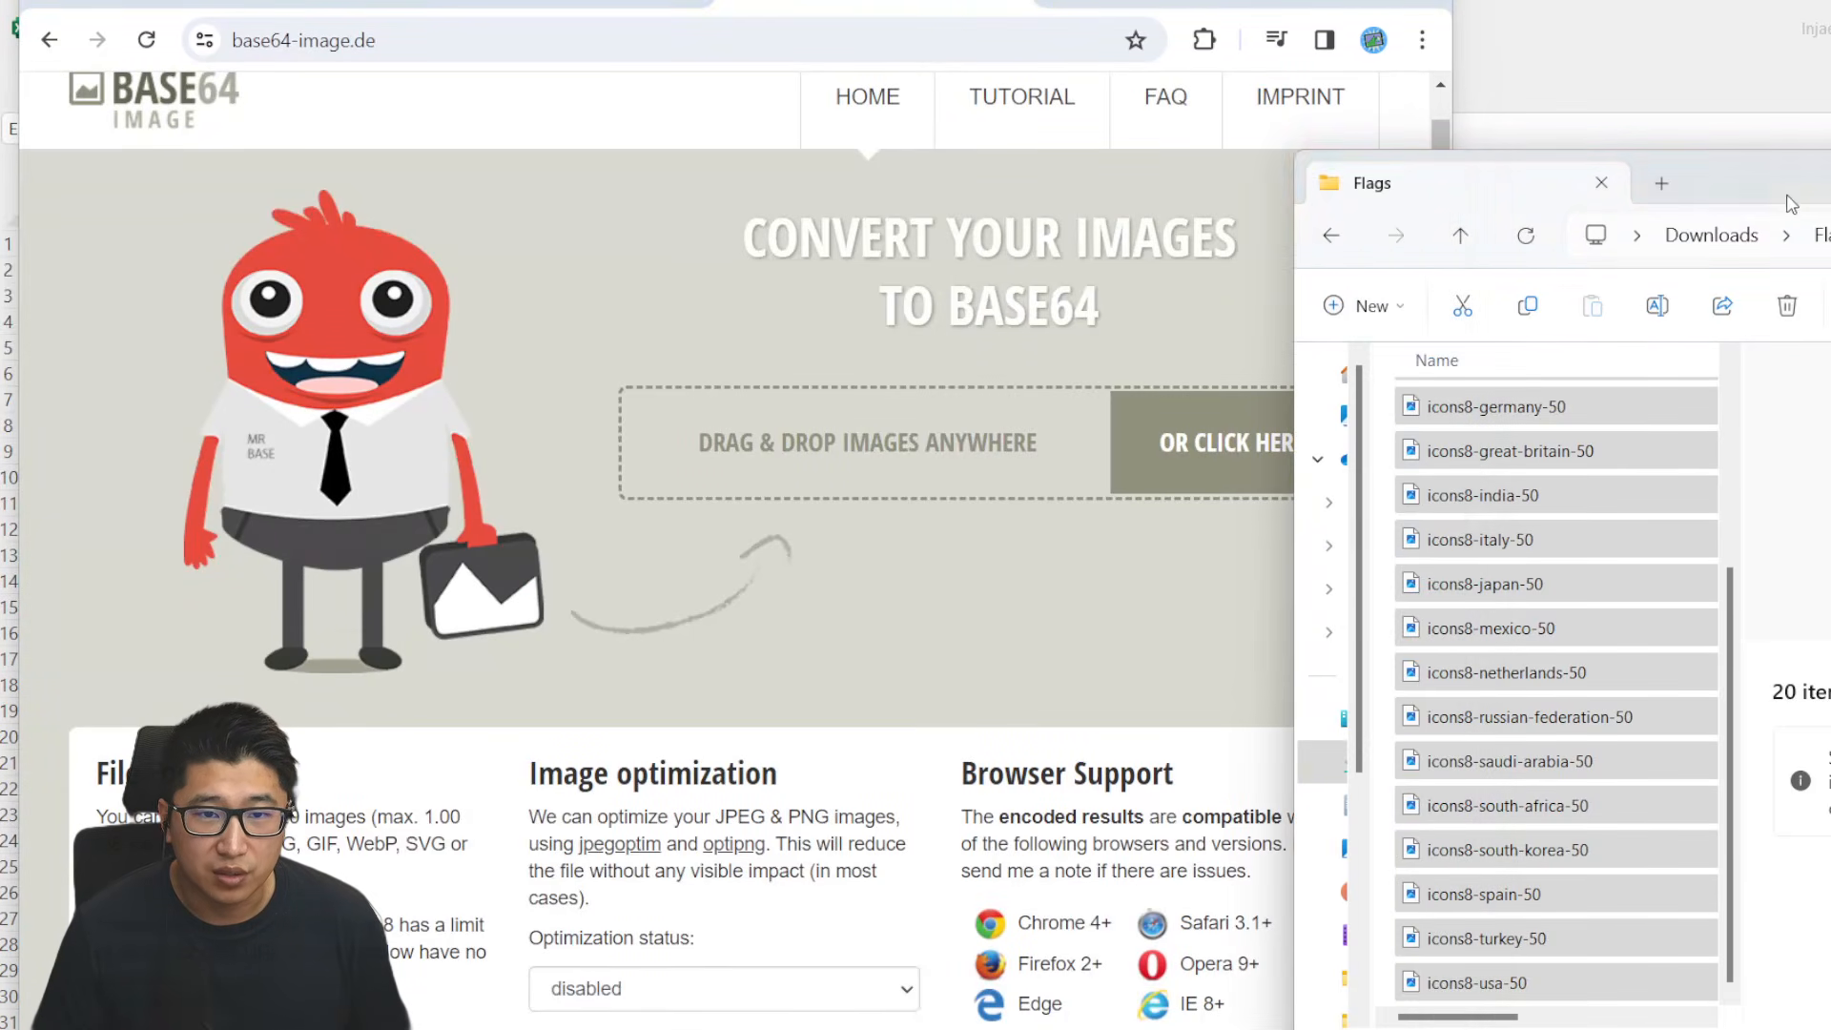
pyautogui.click(1647, 715)
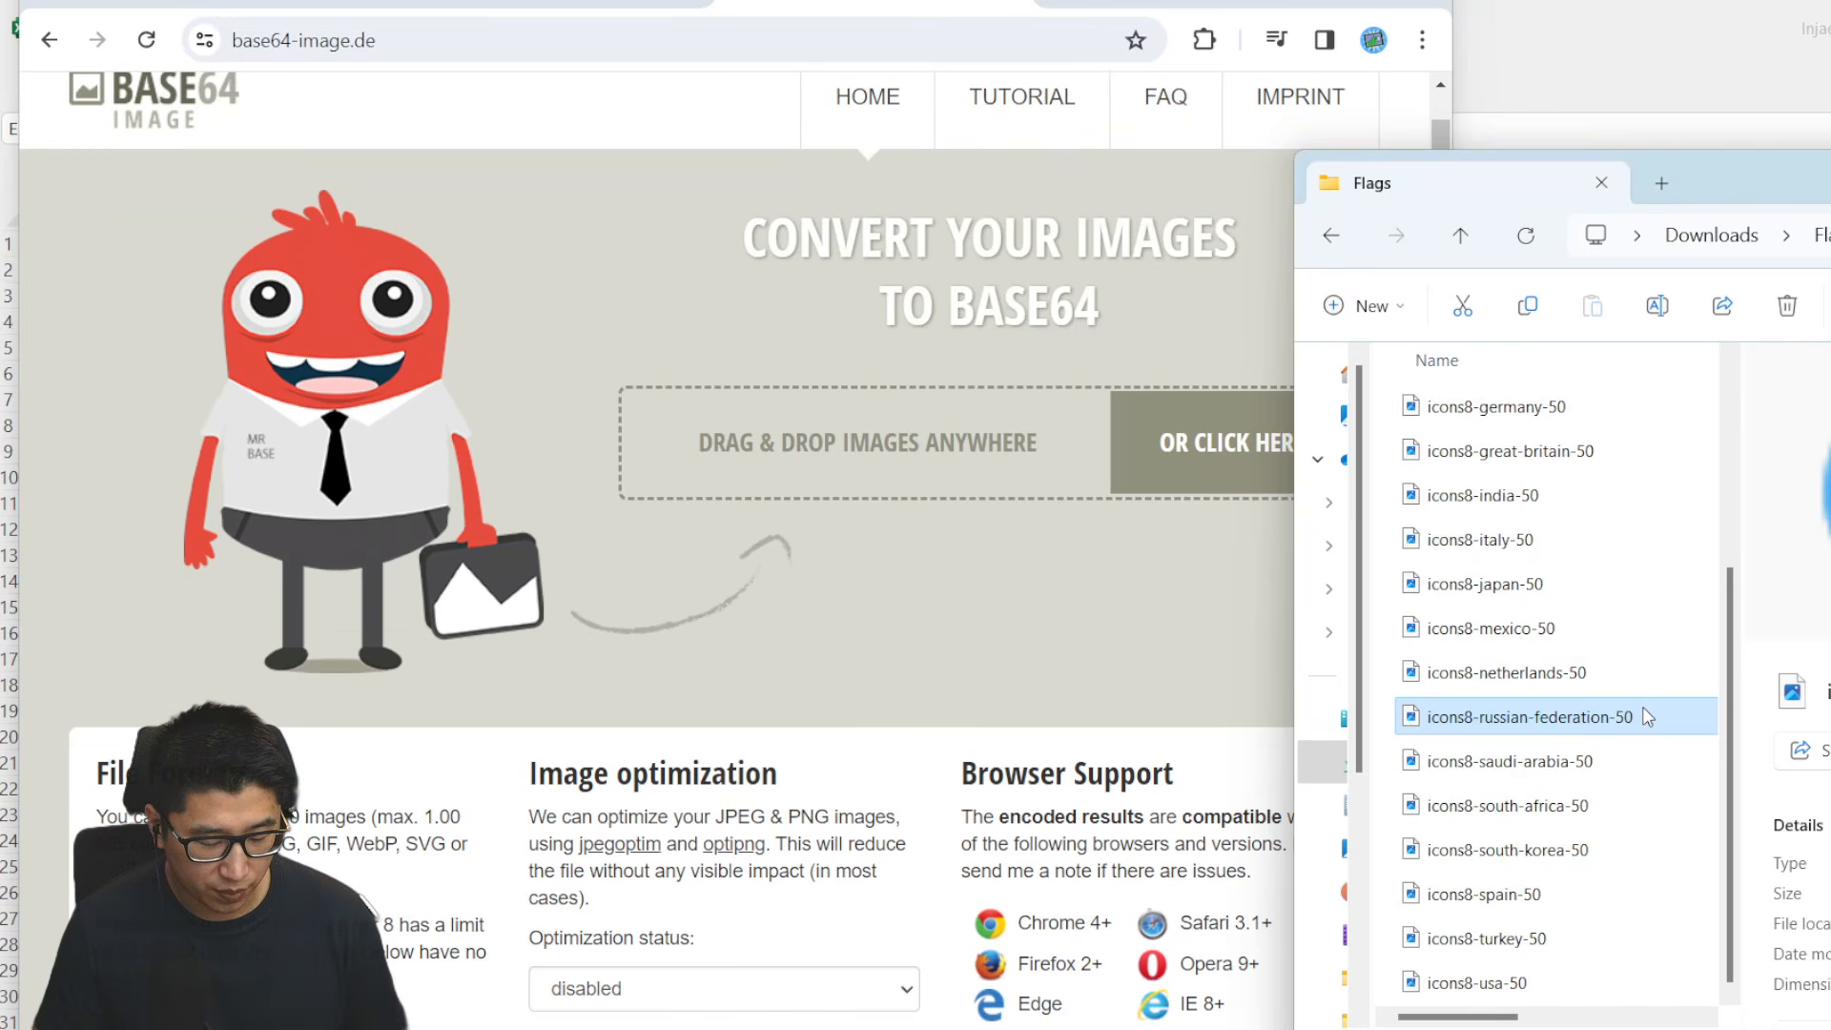
pyautogui.hotkey('ctrl', 'a')
pyautogui.moveTo(1614, 626); pyautogui.dragTo(1072, 558)
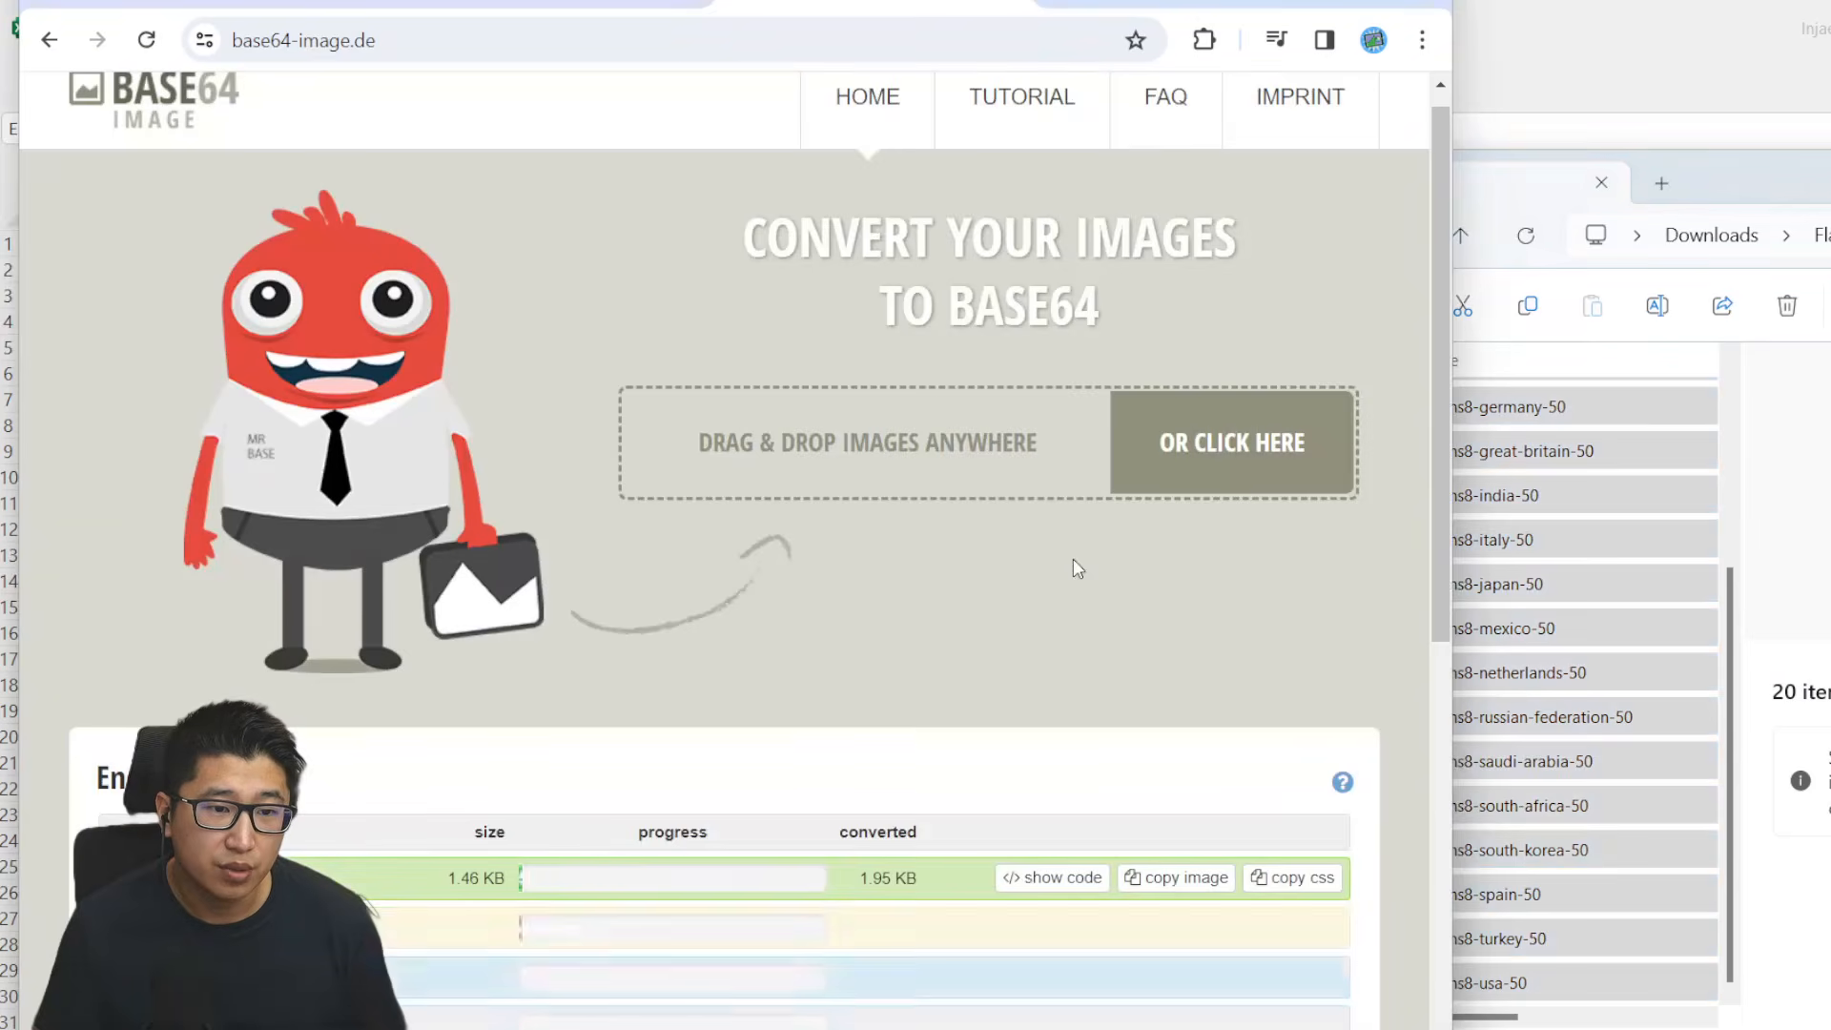
# - Copy the base64 image code of icons8-japan-50.png and paste it into Japan's Img url cell E4 in Excel
pyautogui.scroll(-4, 1097, 572)
pyautogui.scroll(-1, 1252, 345)
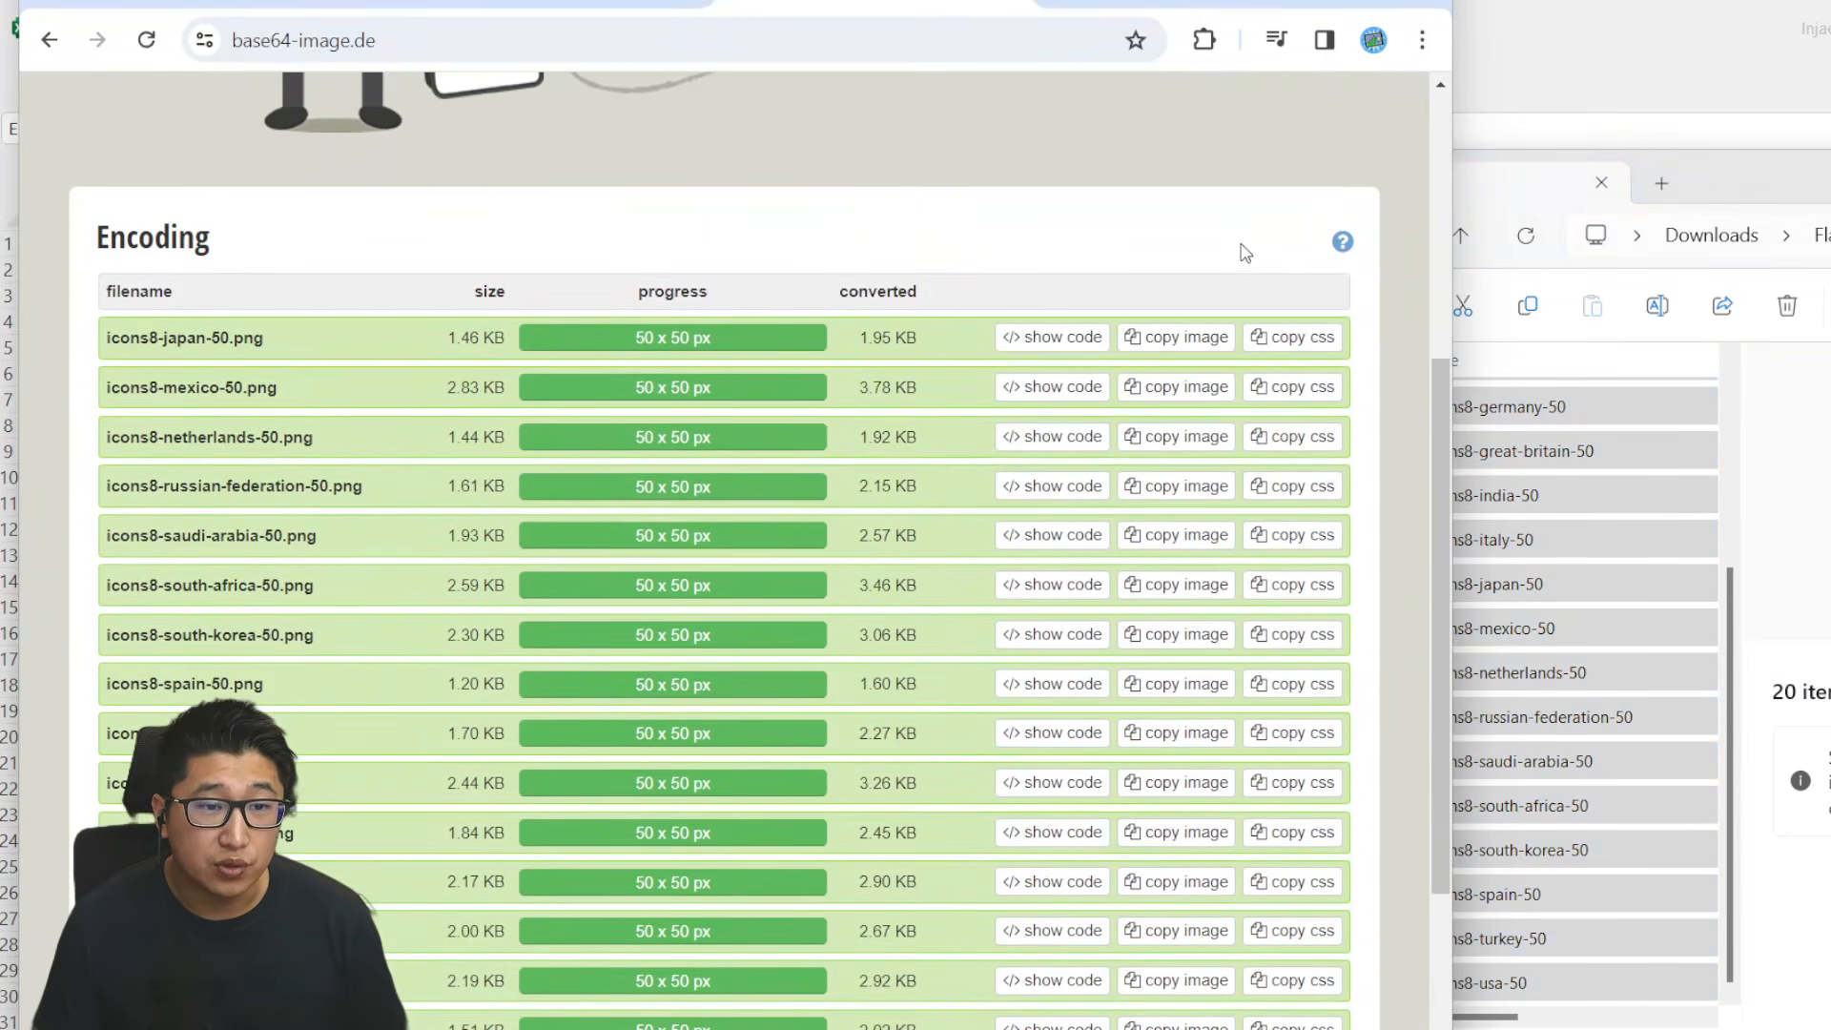
pyautogui.click(1190, 349)
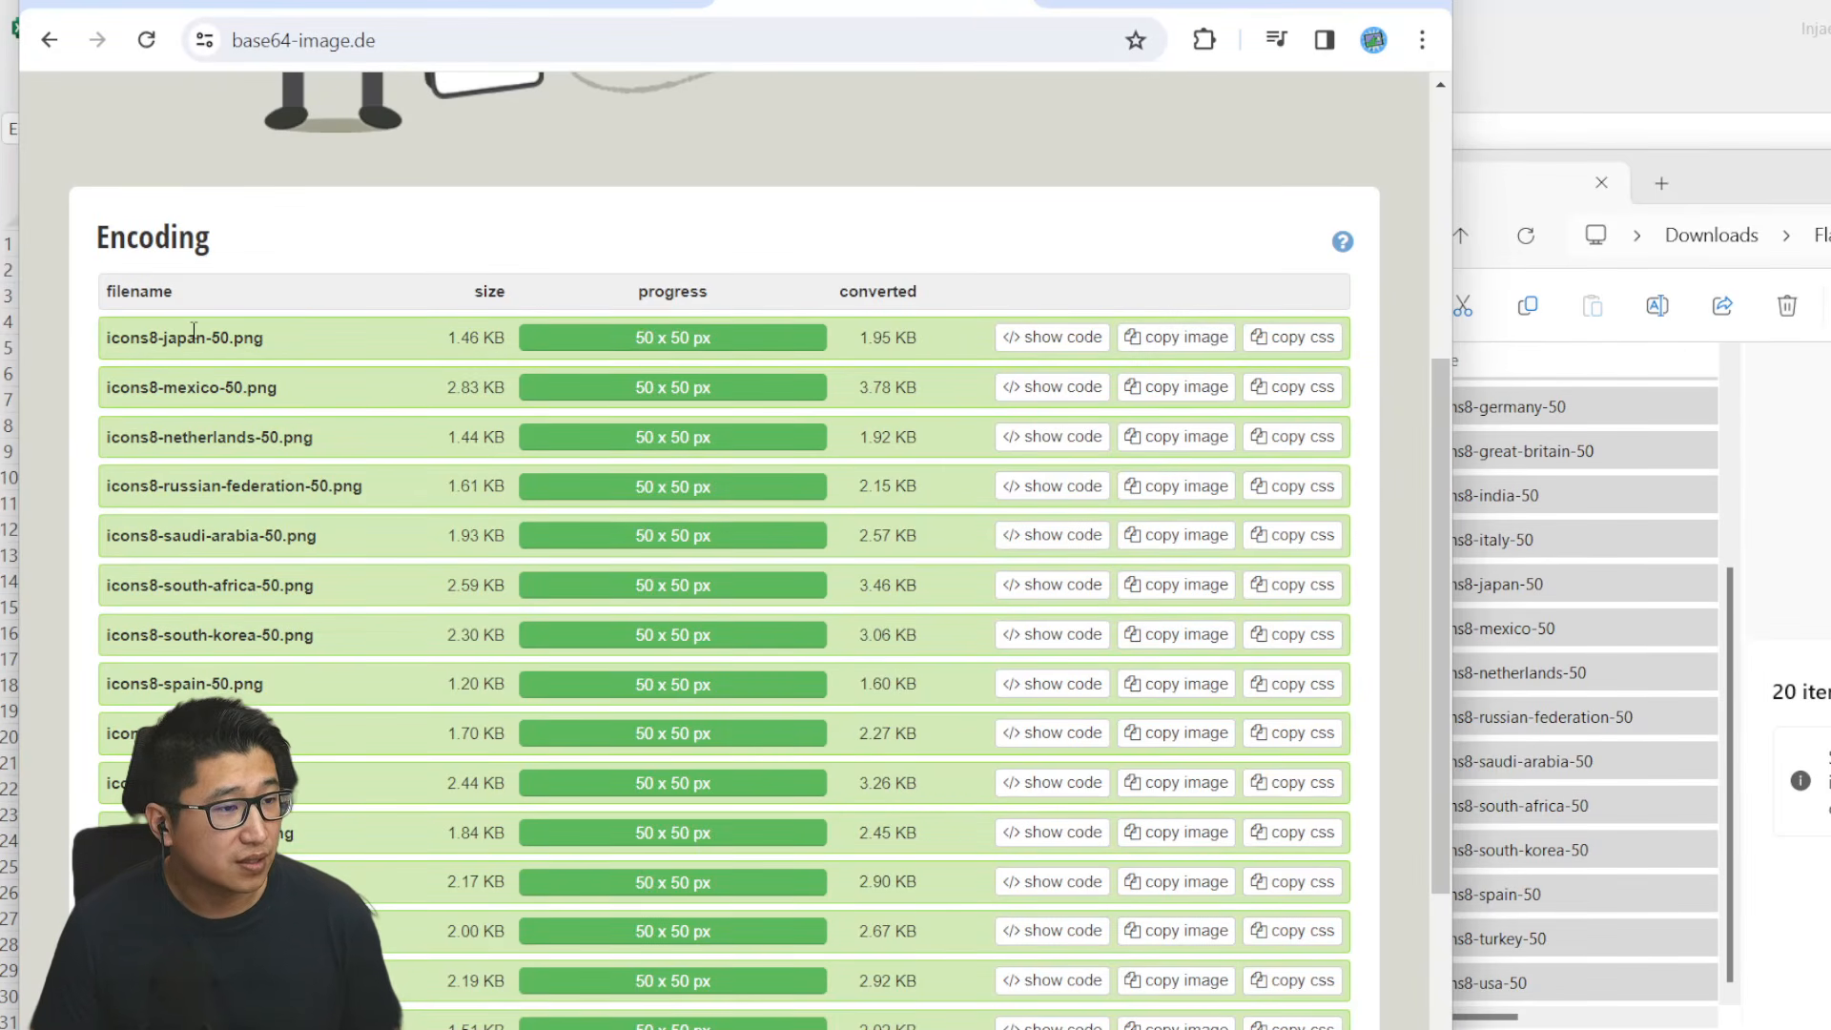
pyautogui.click(1187, 349)
pyautogui.click(1646, 76)
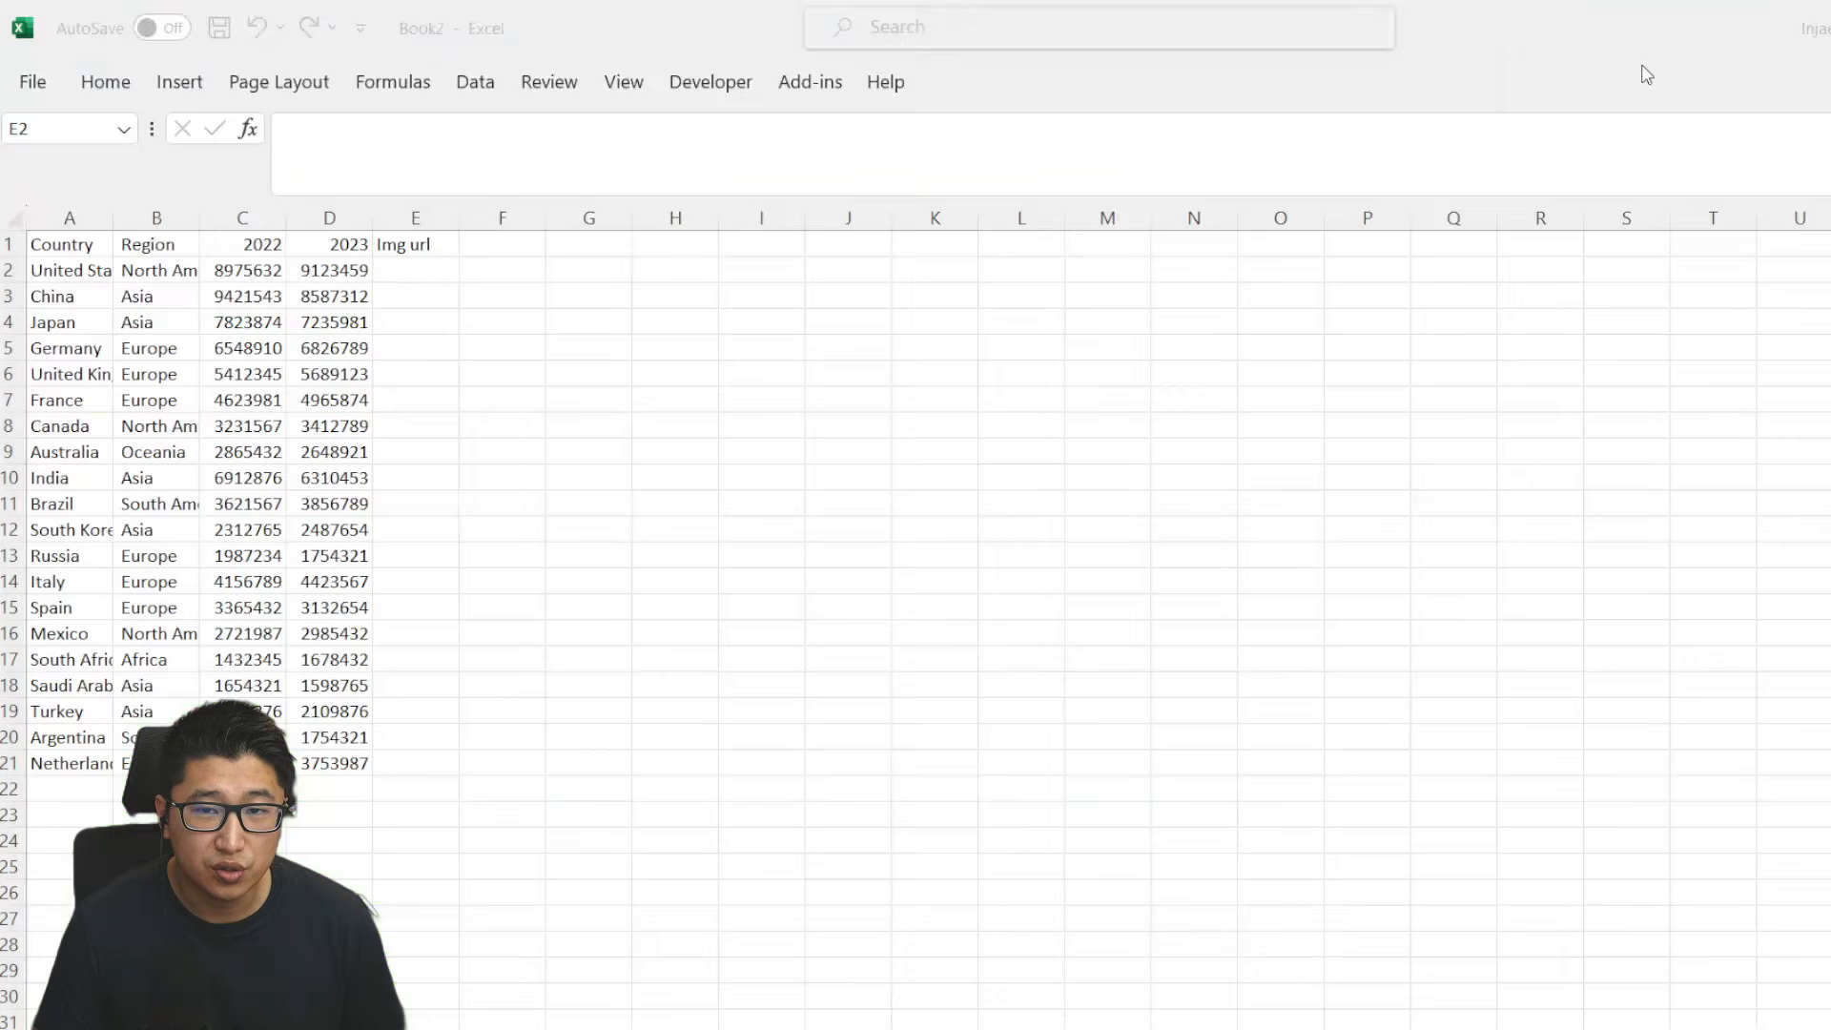
pyautogui.click(413, 323)
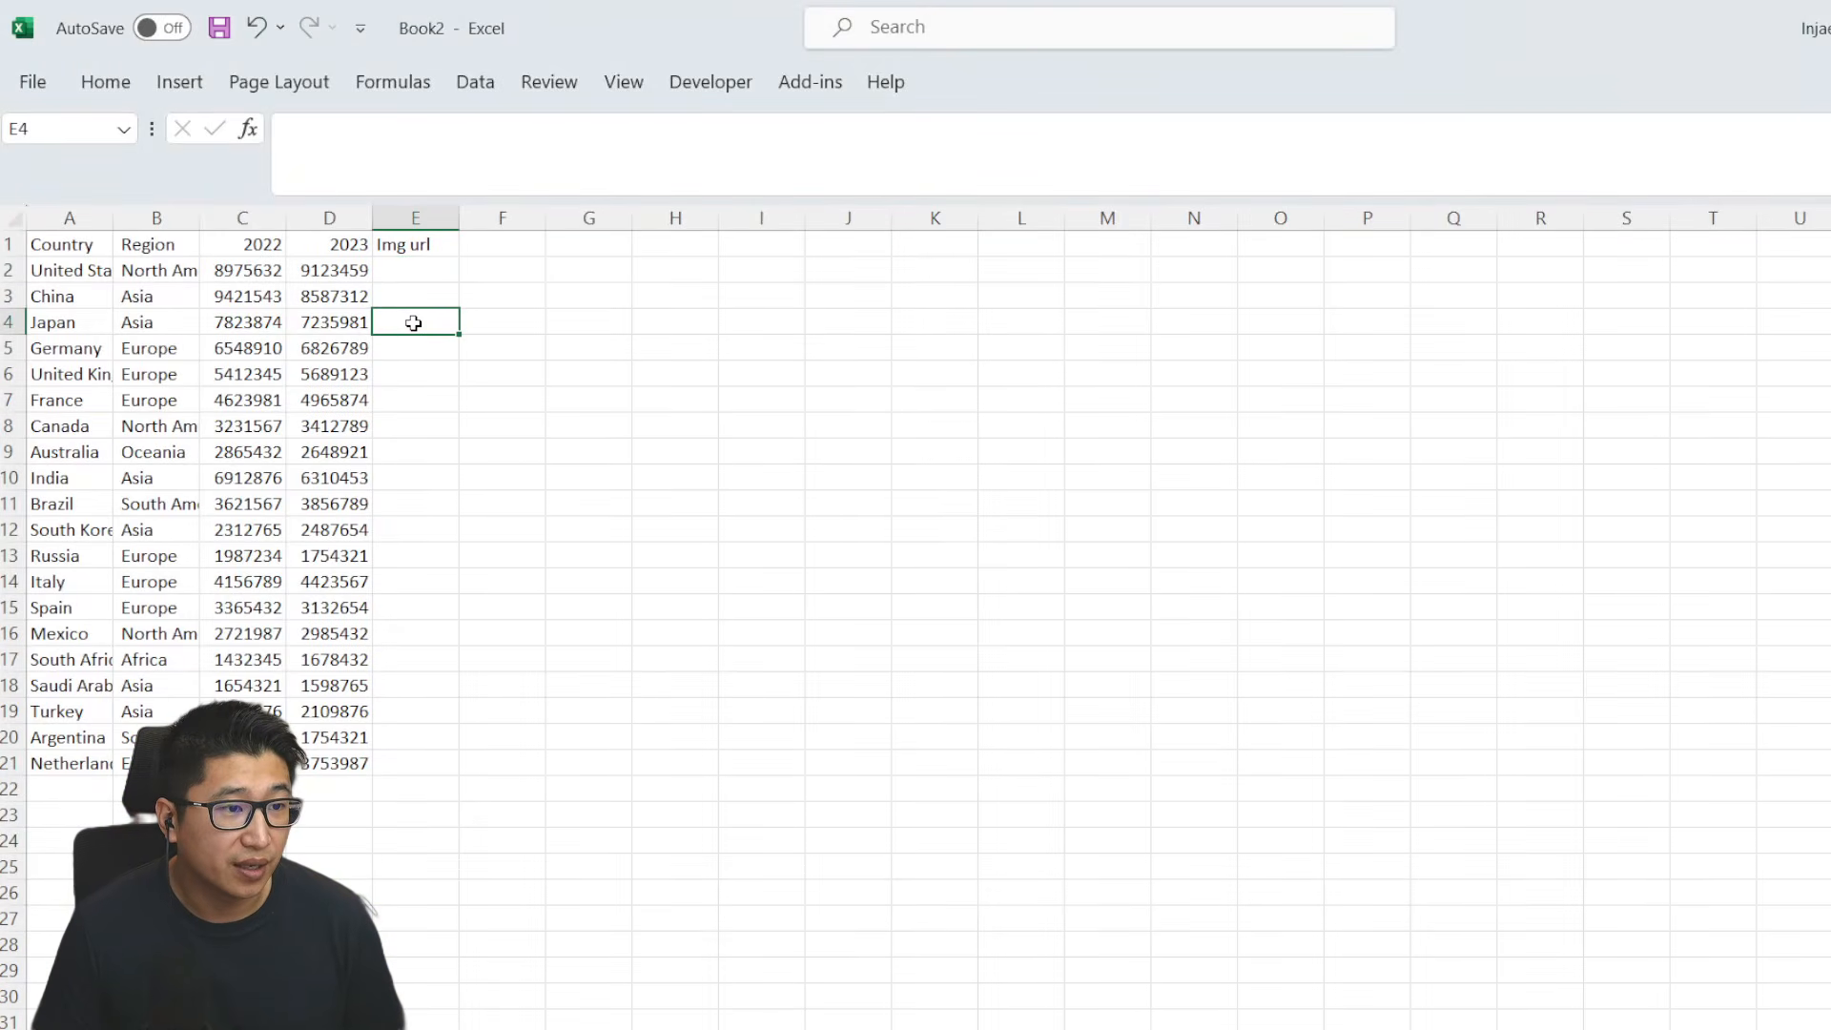
pyautogui.hotkey('ctrl', 'v')
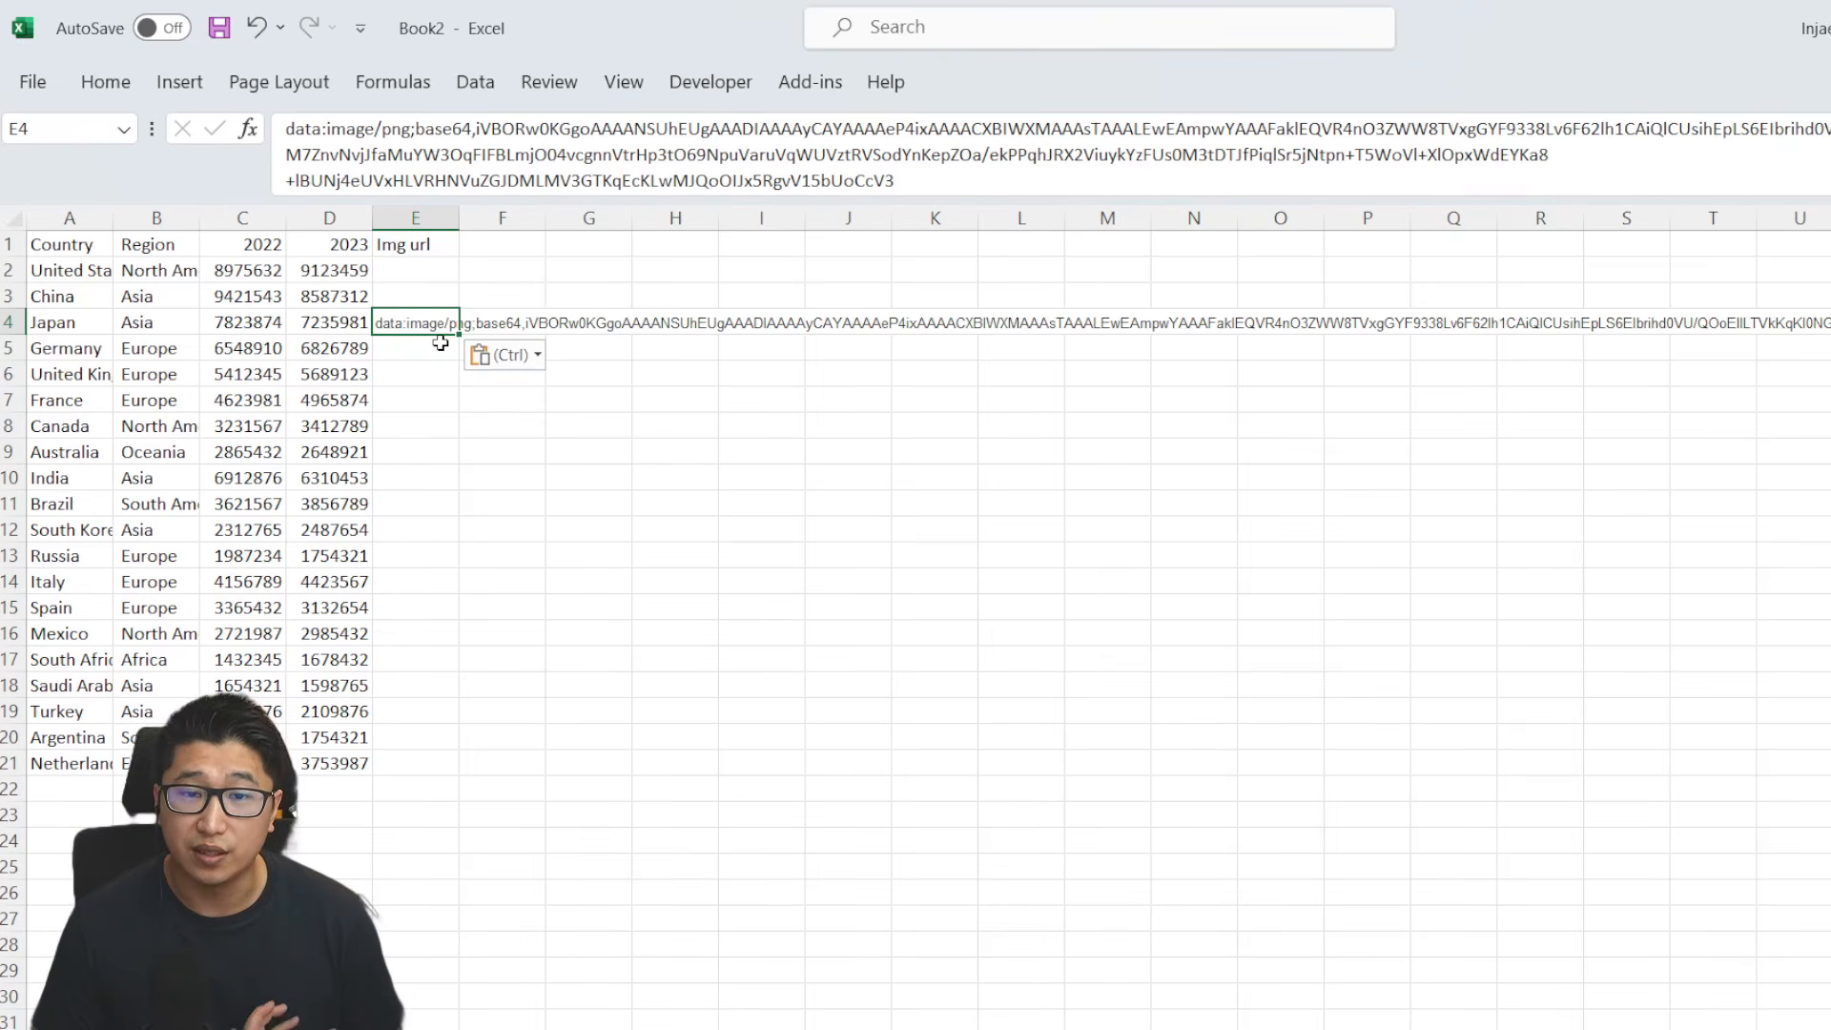
pyautogui.click(565, 471)
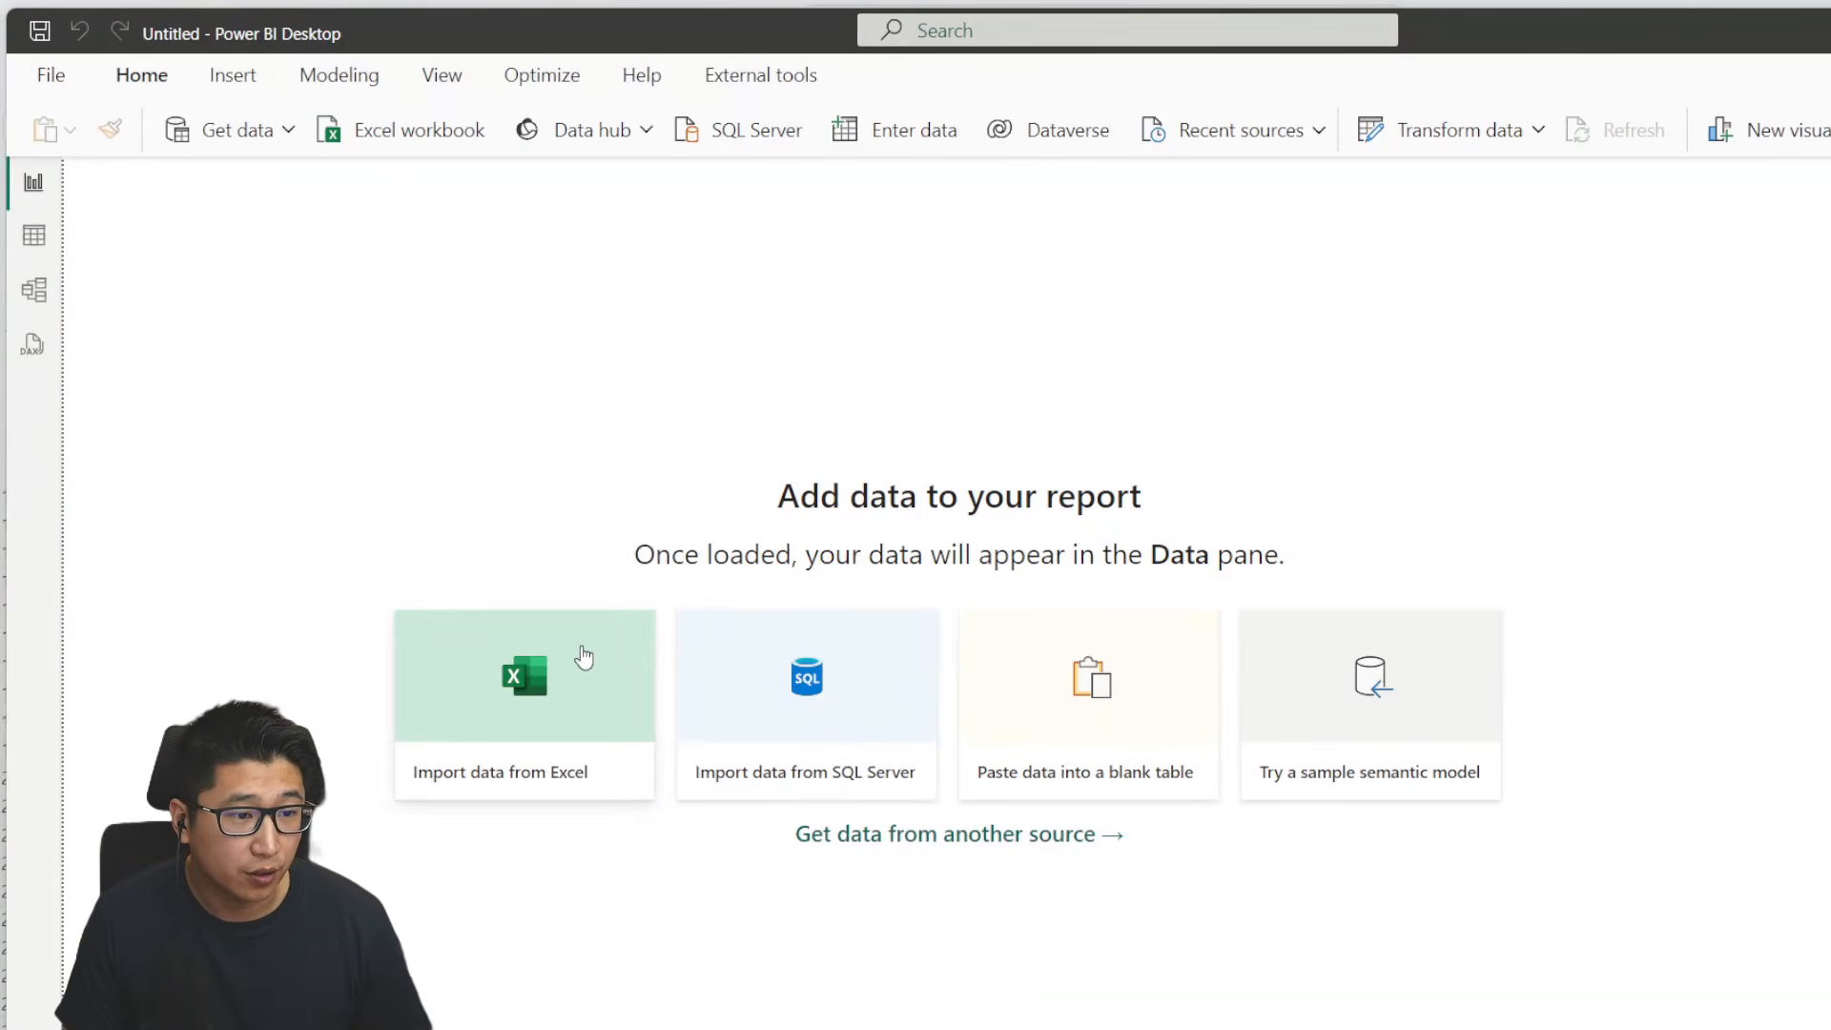
# - Import the Table Data Excel workbook from the Desktop into Power BI Desktop
pyautogui.click(581, 649)
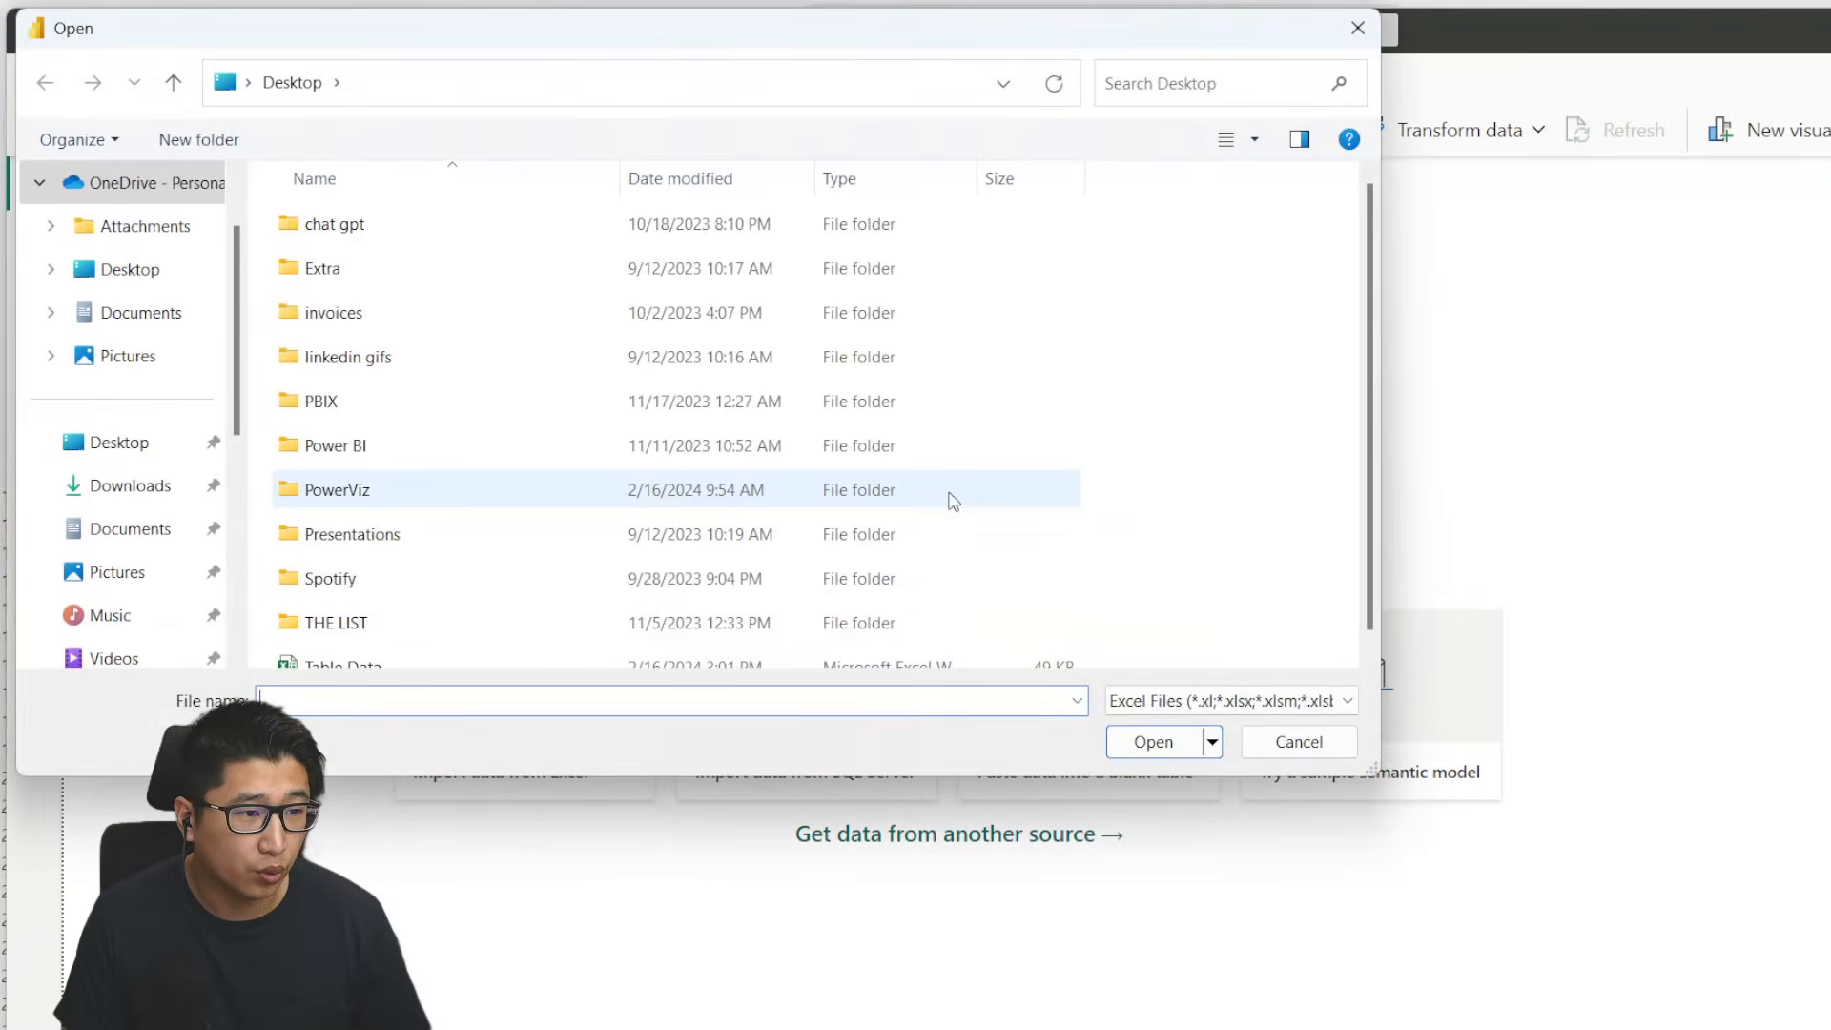
pyautogui.scroll(-1, 954, 501)
pyautogui.click(458, 650)
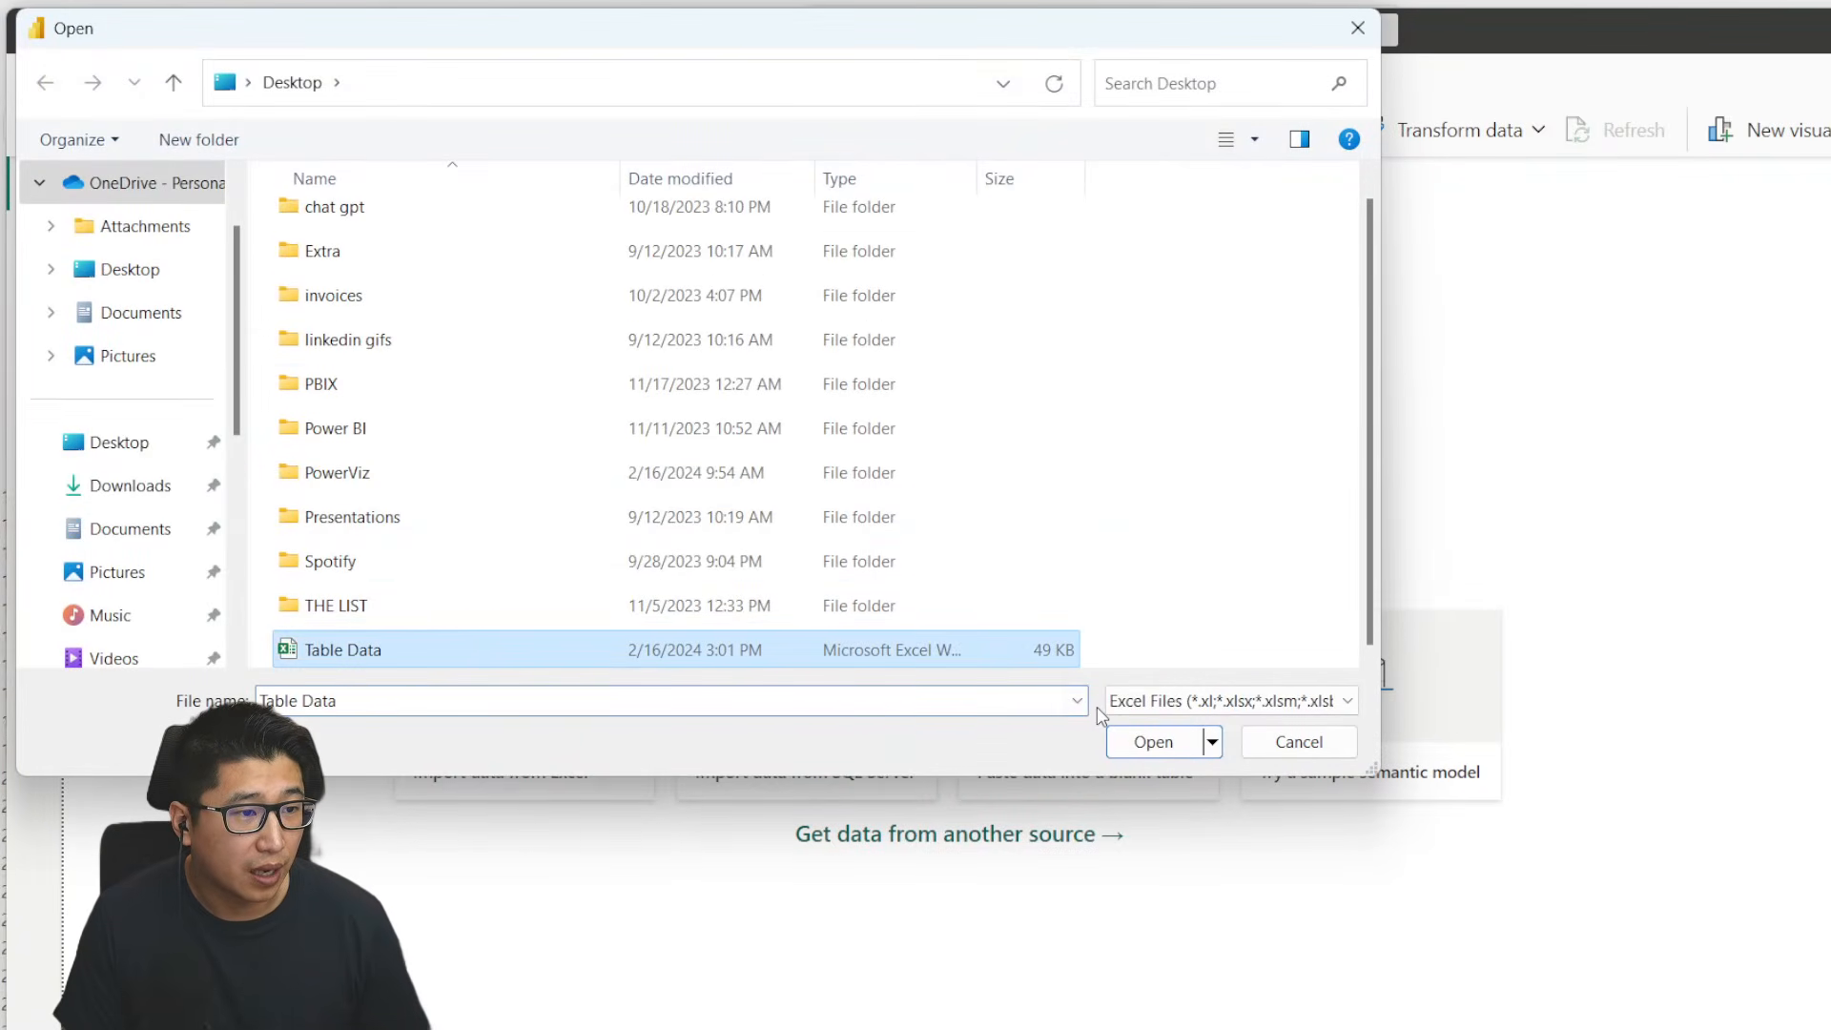
pyautogui.click(1153, 742)
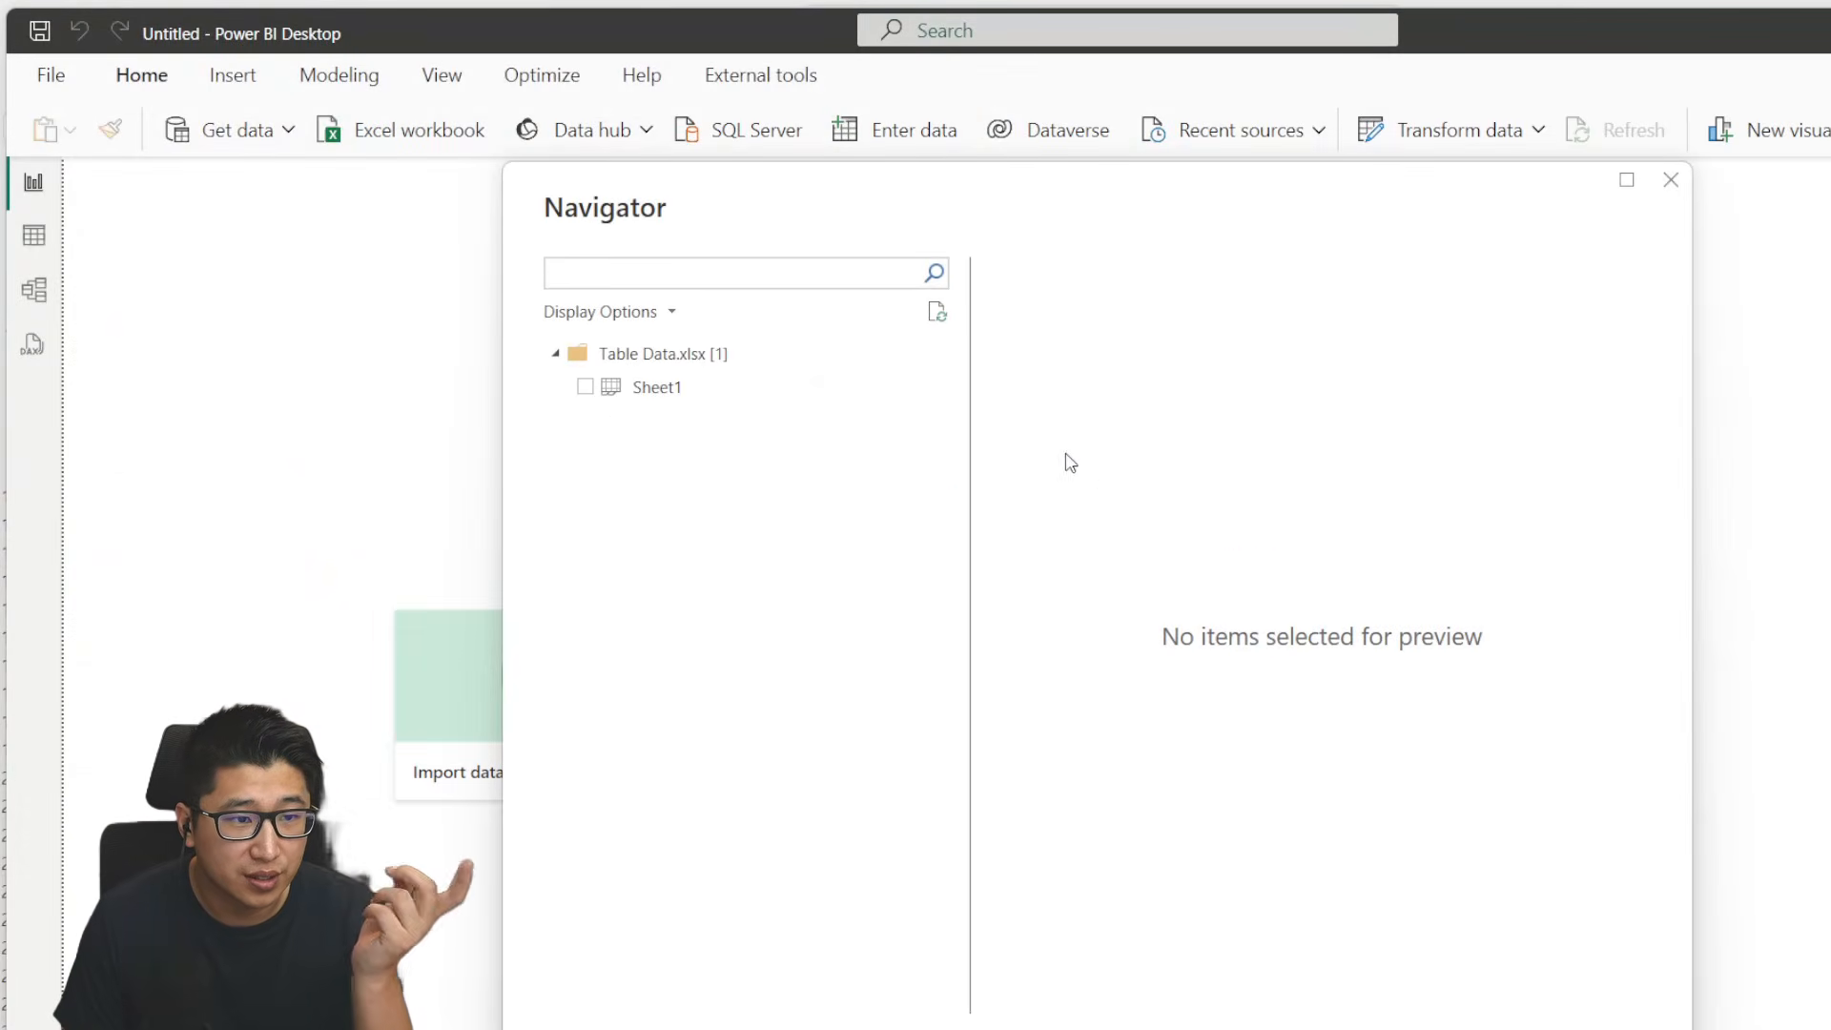
# - Select Sheet1 of Table Data.xlsx and open it in the Power Query Editor for transformation
pyautogui.click(595, 398)
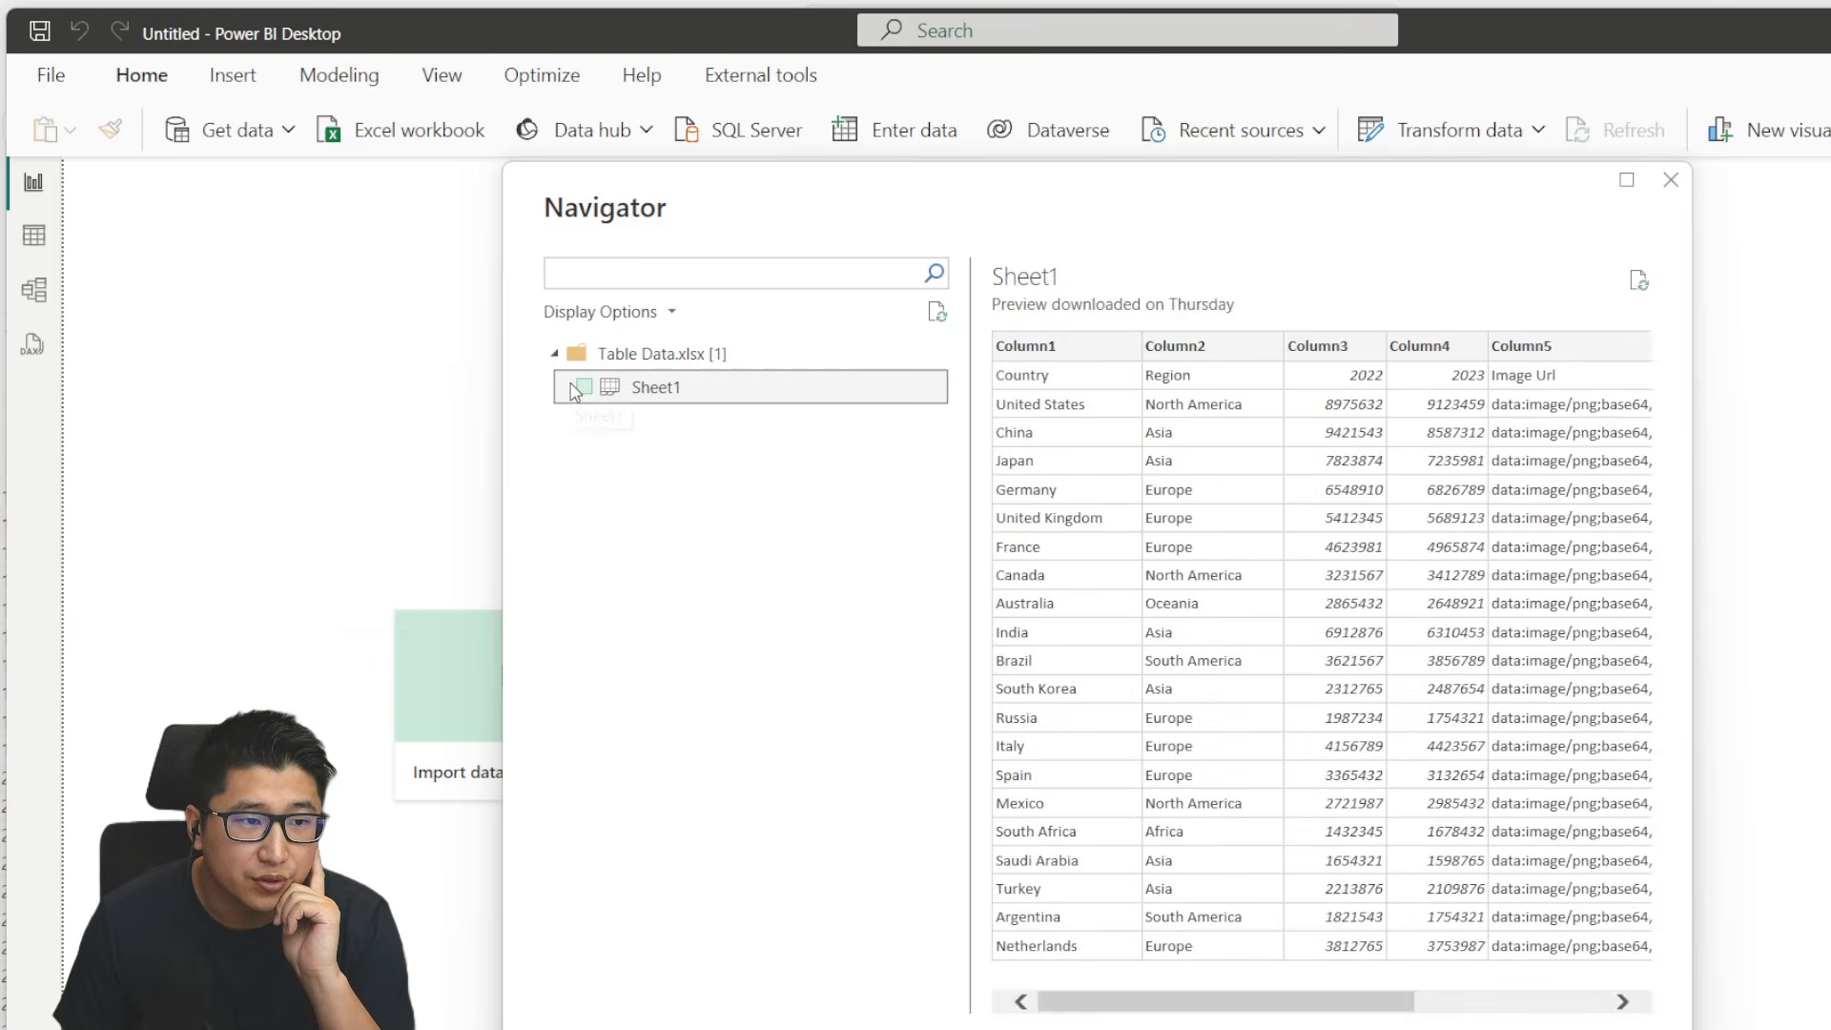
pyautogui.click(576, 388)
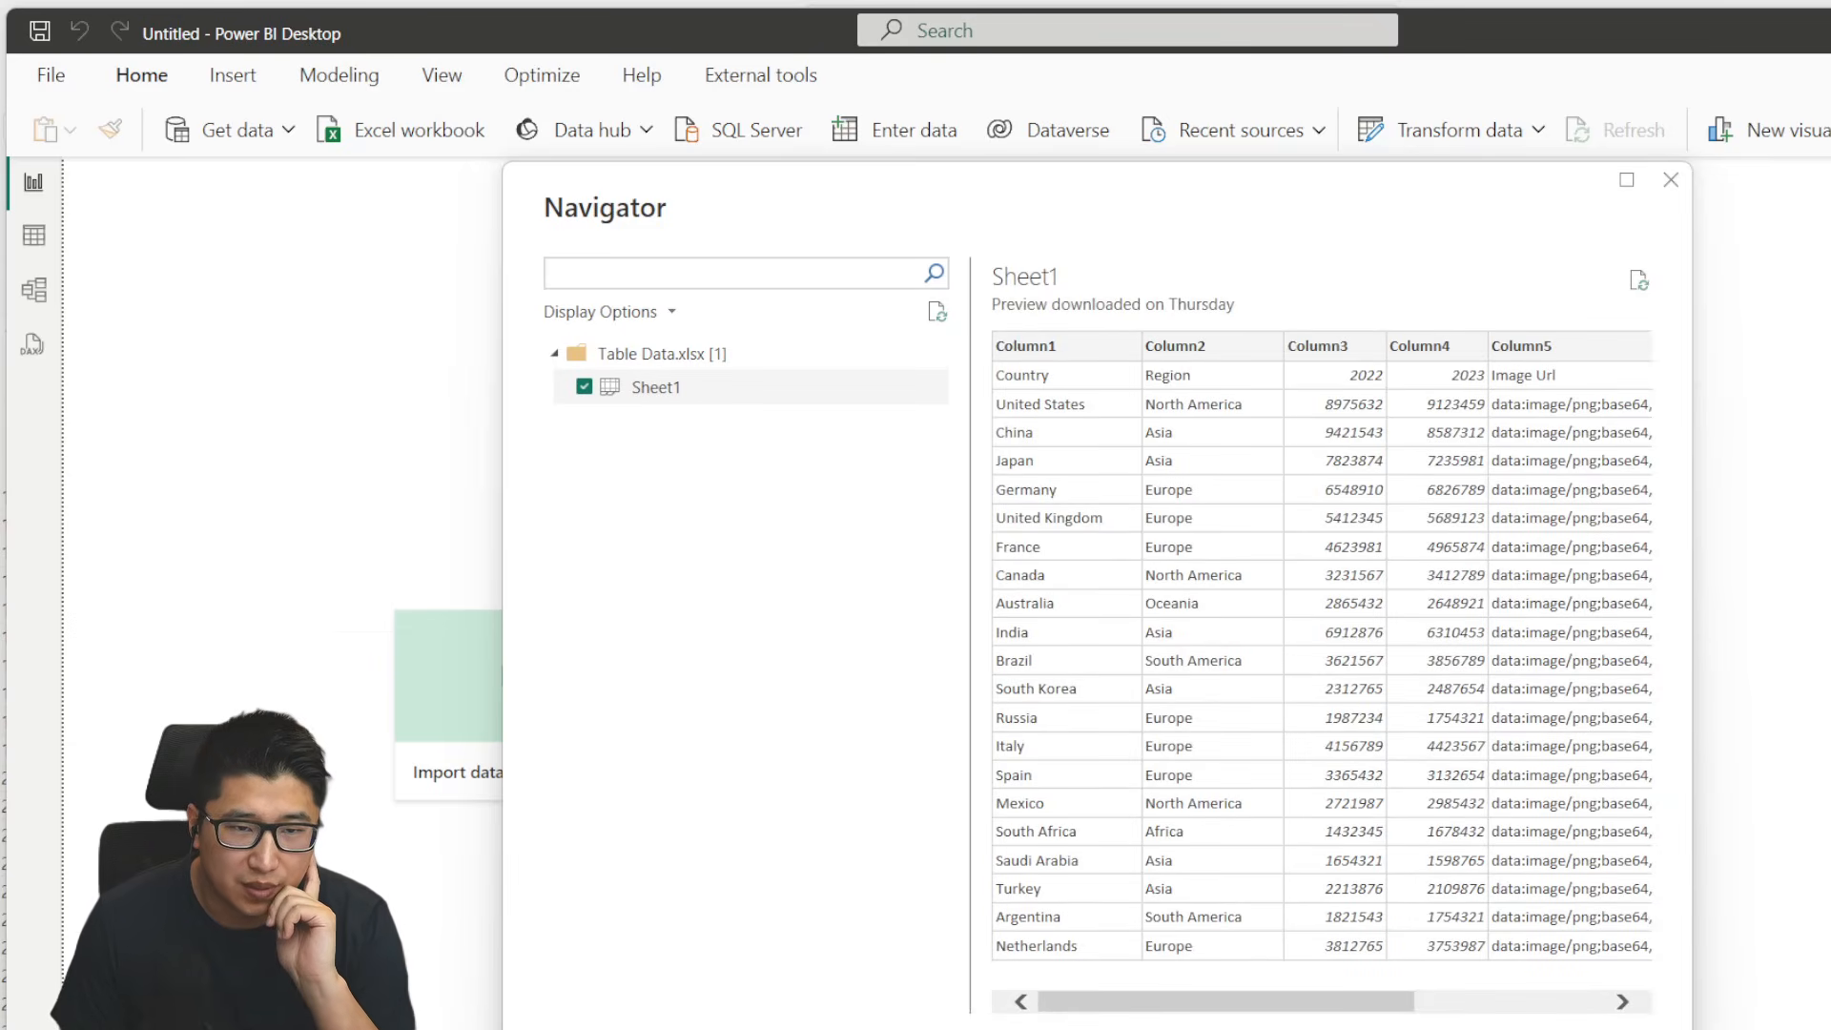
pyautogui.click(1478, 1029)
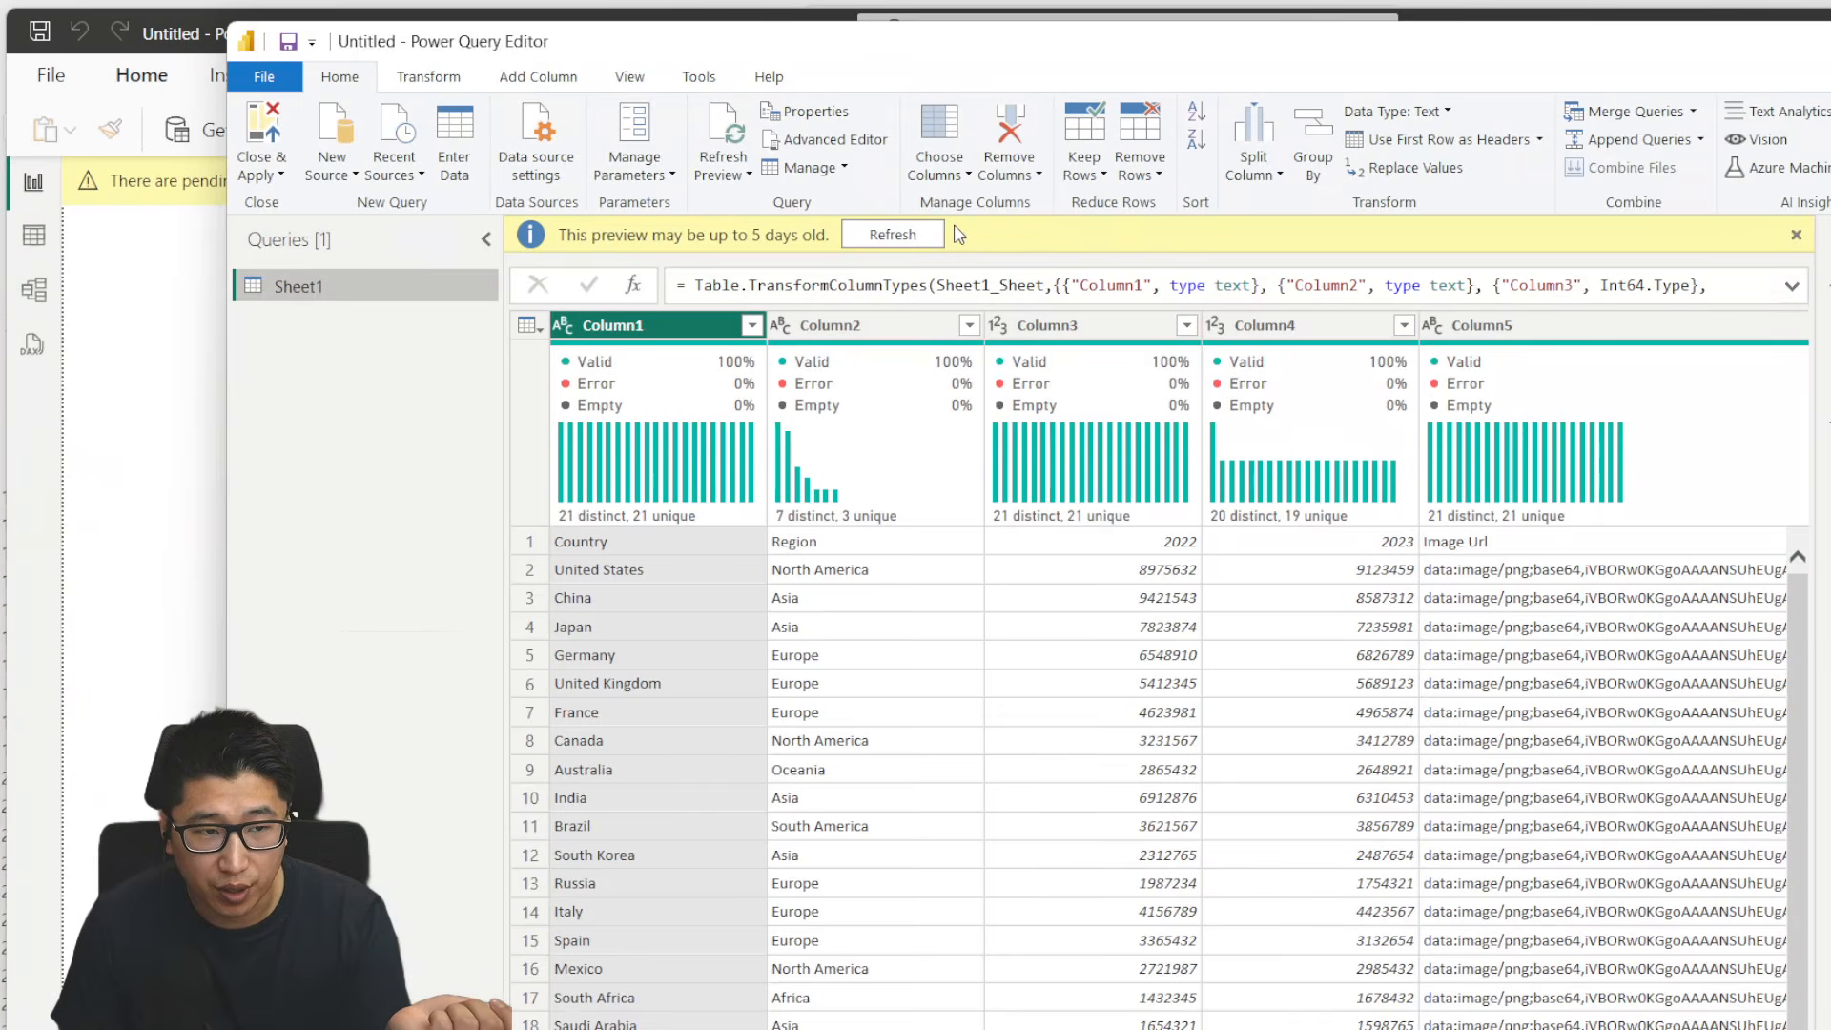
# - Promote the first row of Sheet1 to column headers, then close Power Query and apply the changes
pyautogui.click(440, 78)
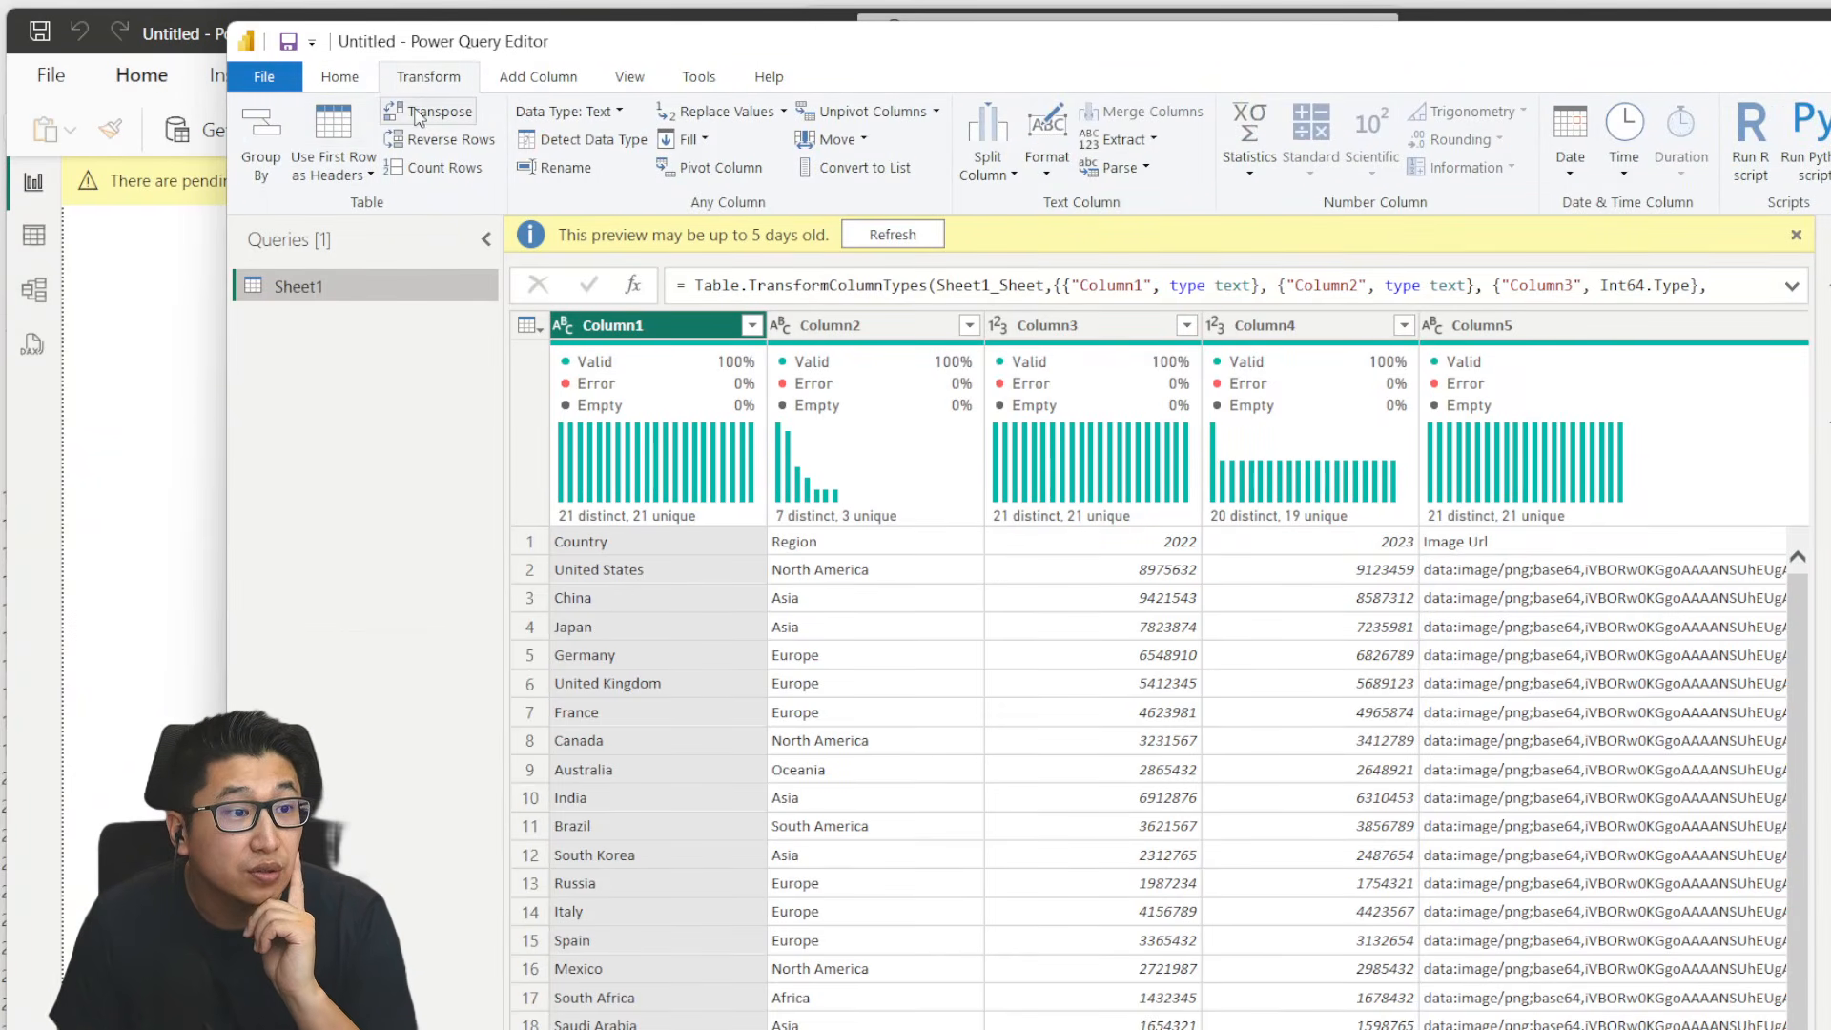
pyautogui.click(343, 135)
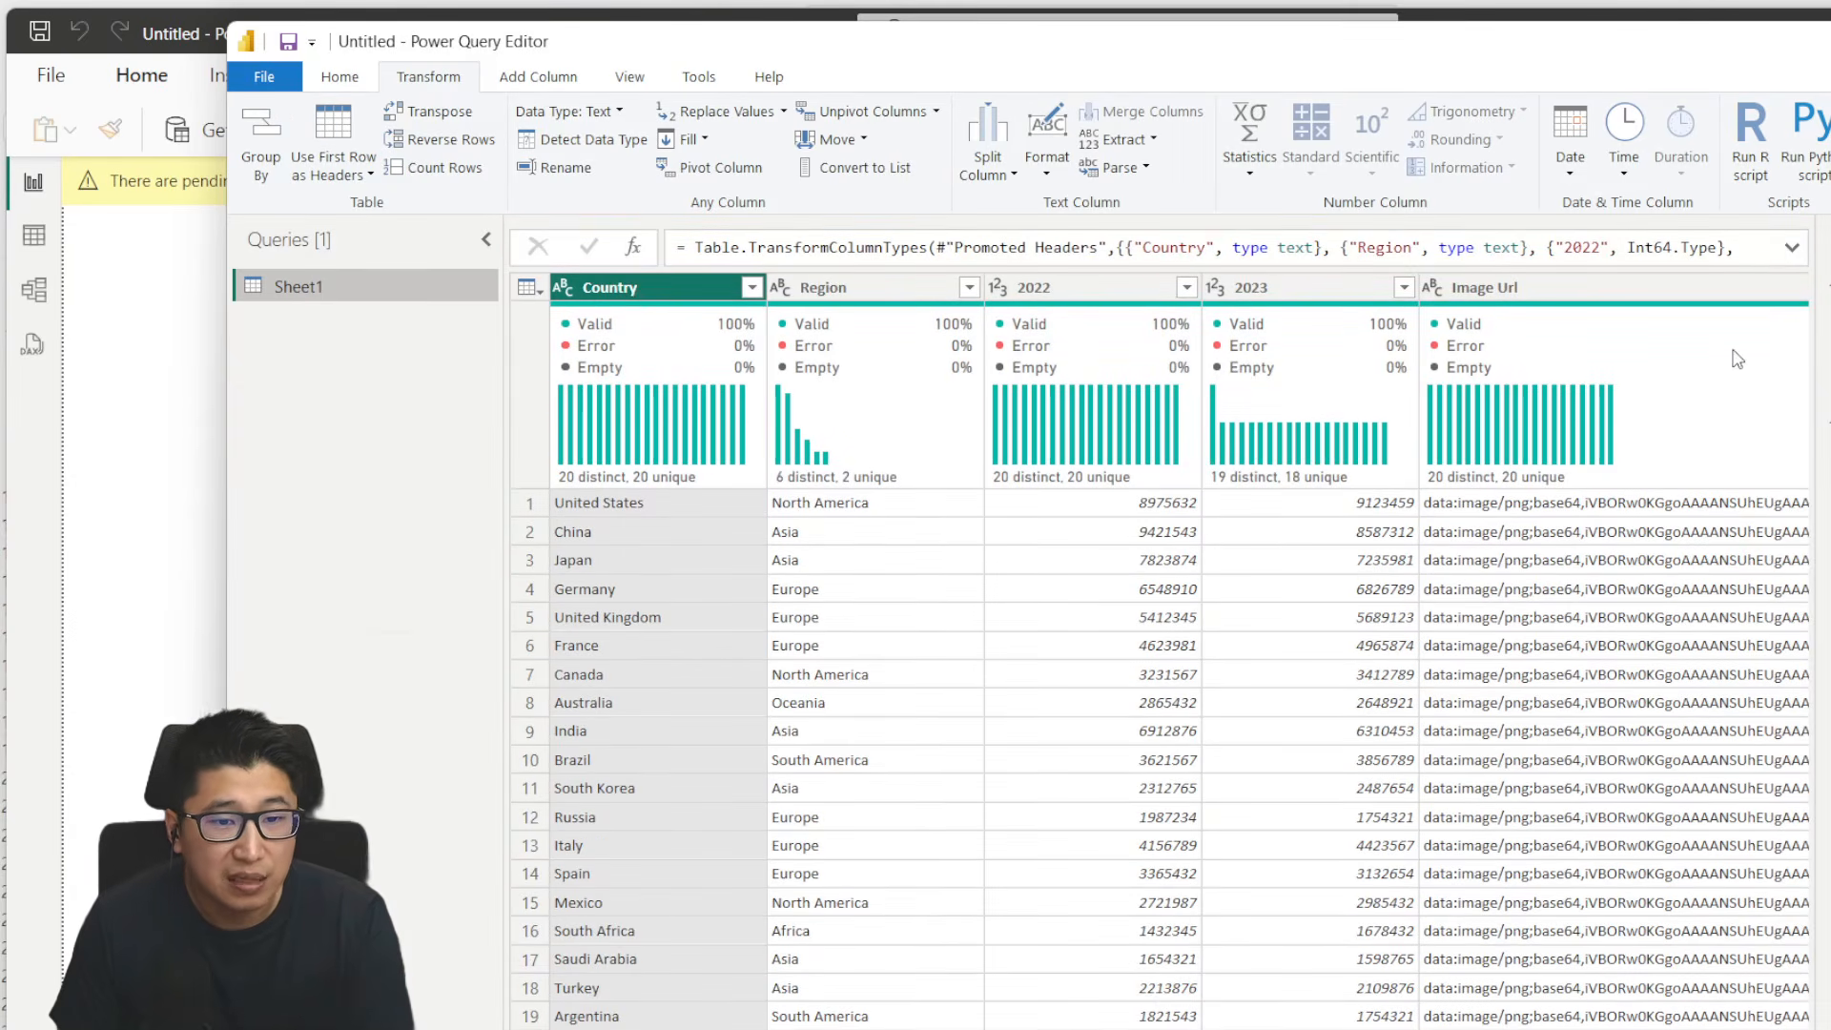
pyautogui.click(342, 79)
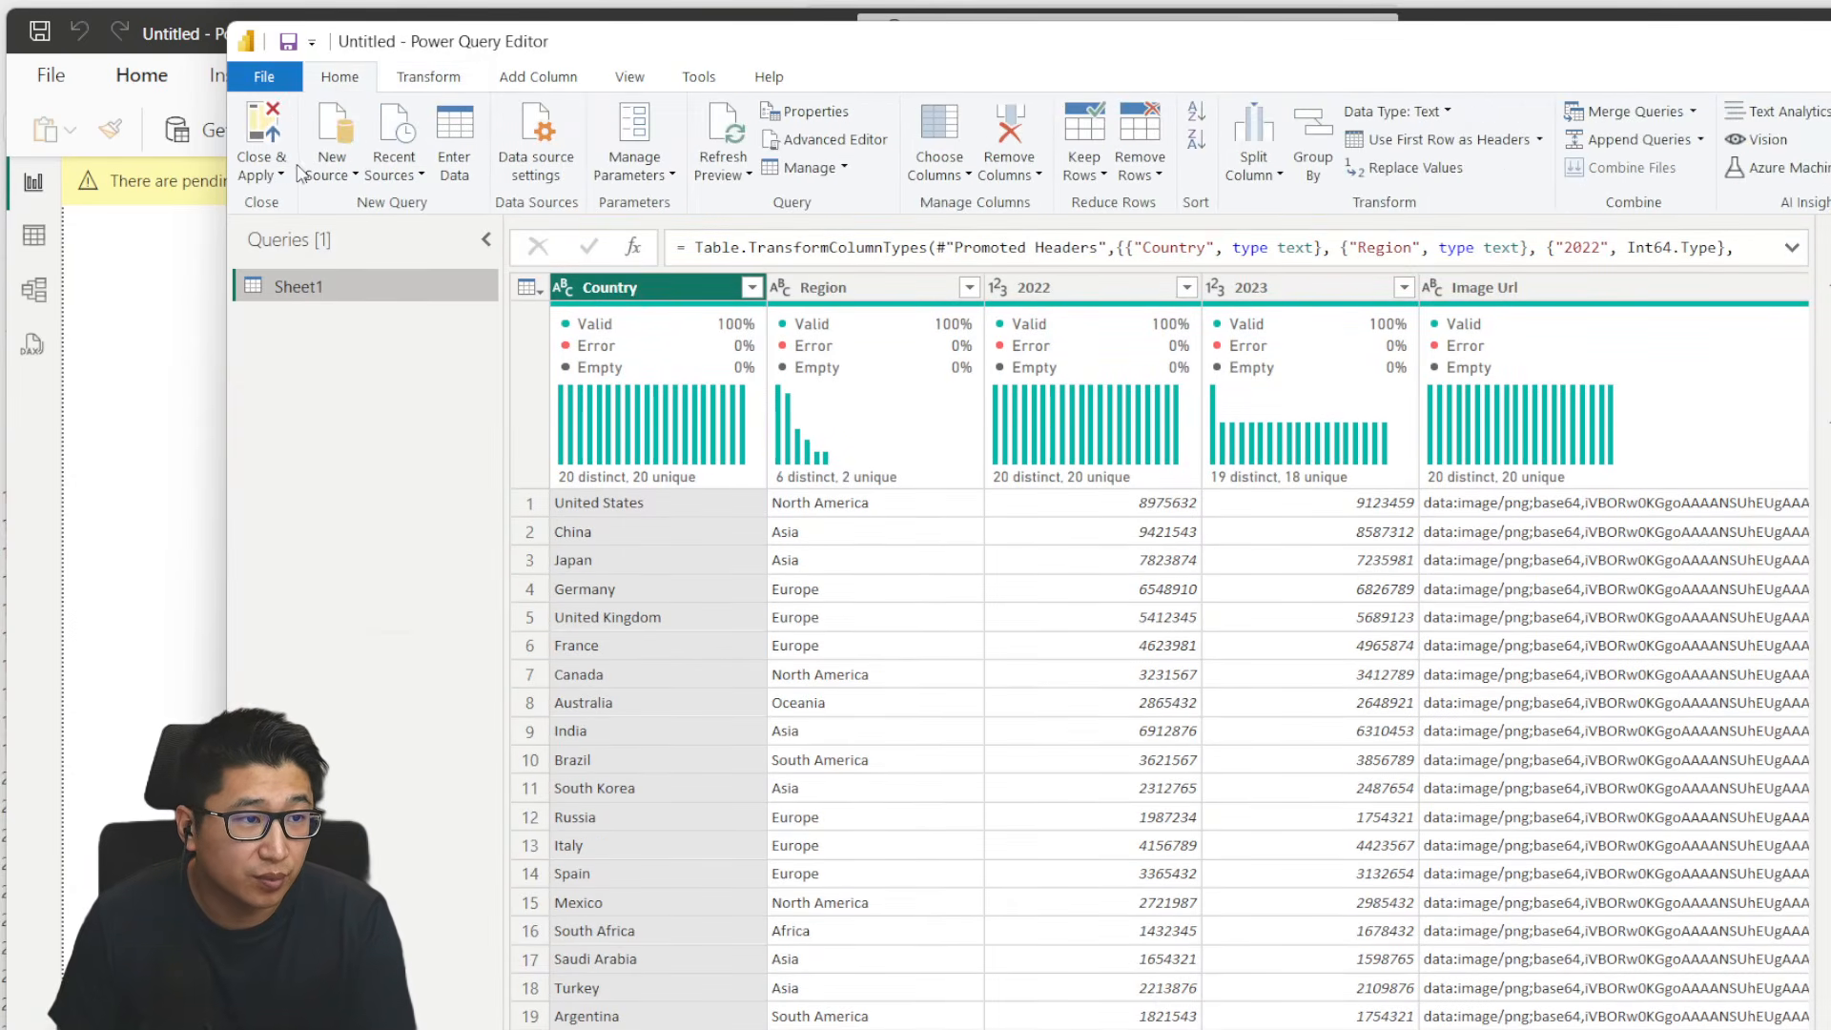
pyautogui.click(280, 175)
pyautogui.click(286, 204)
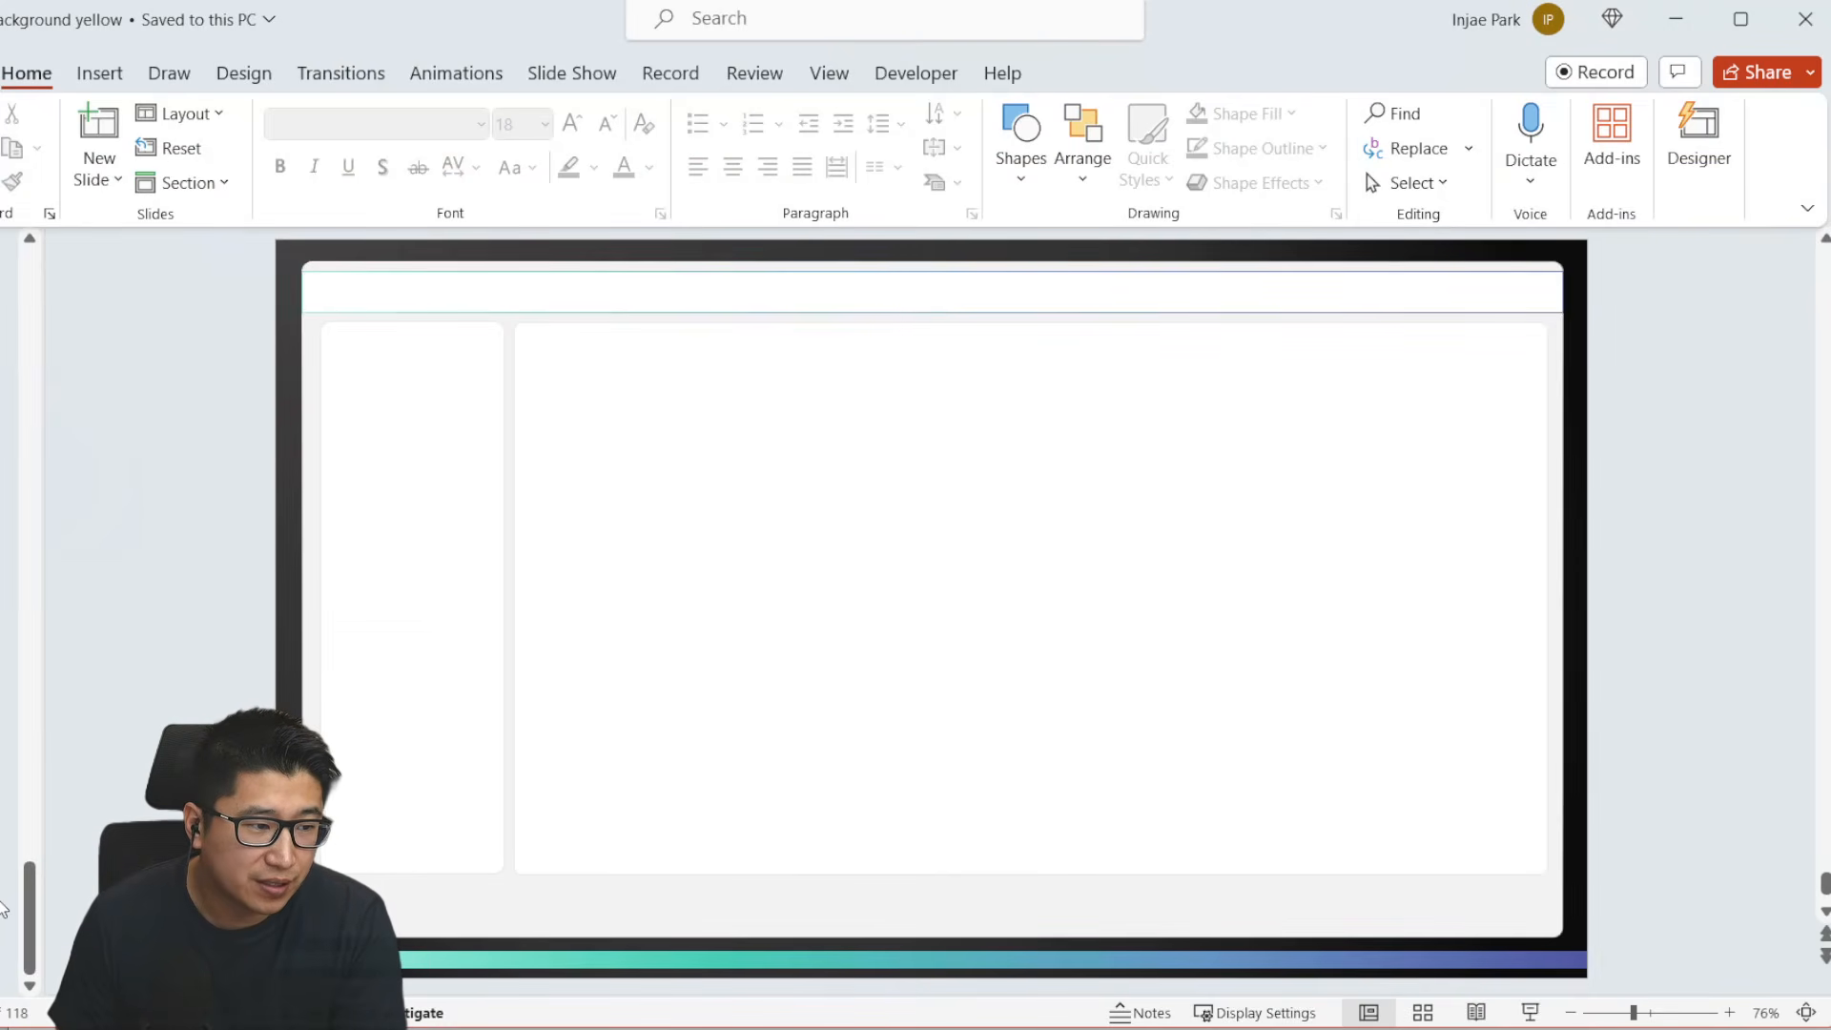
# - Add a new slide after the current one and delete its title and text placeholders
pyautogui.rightClick(3, 908)
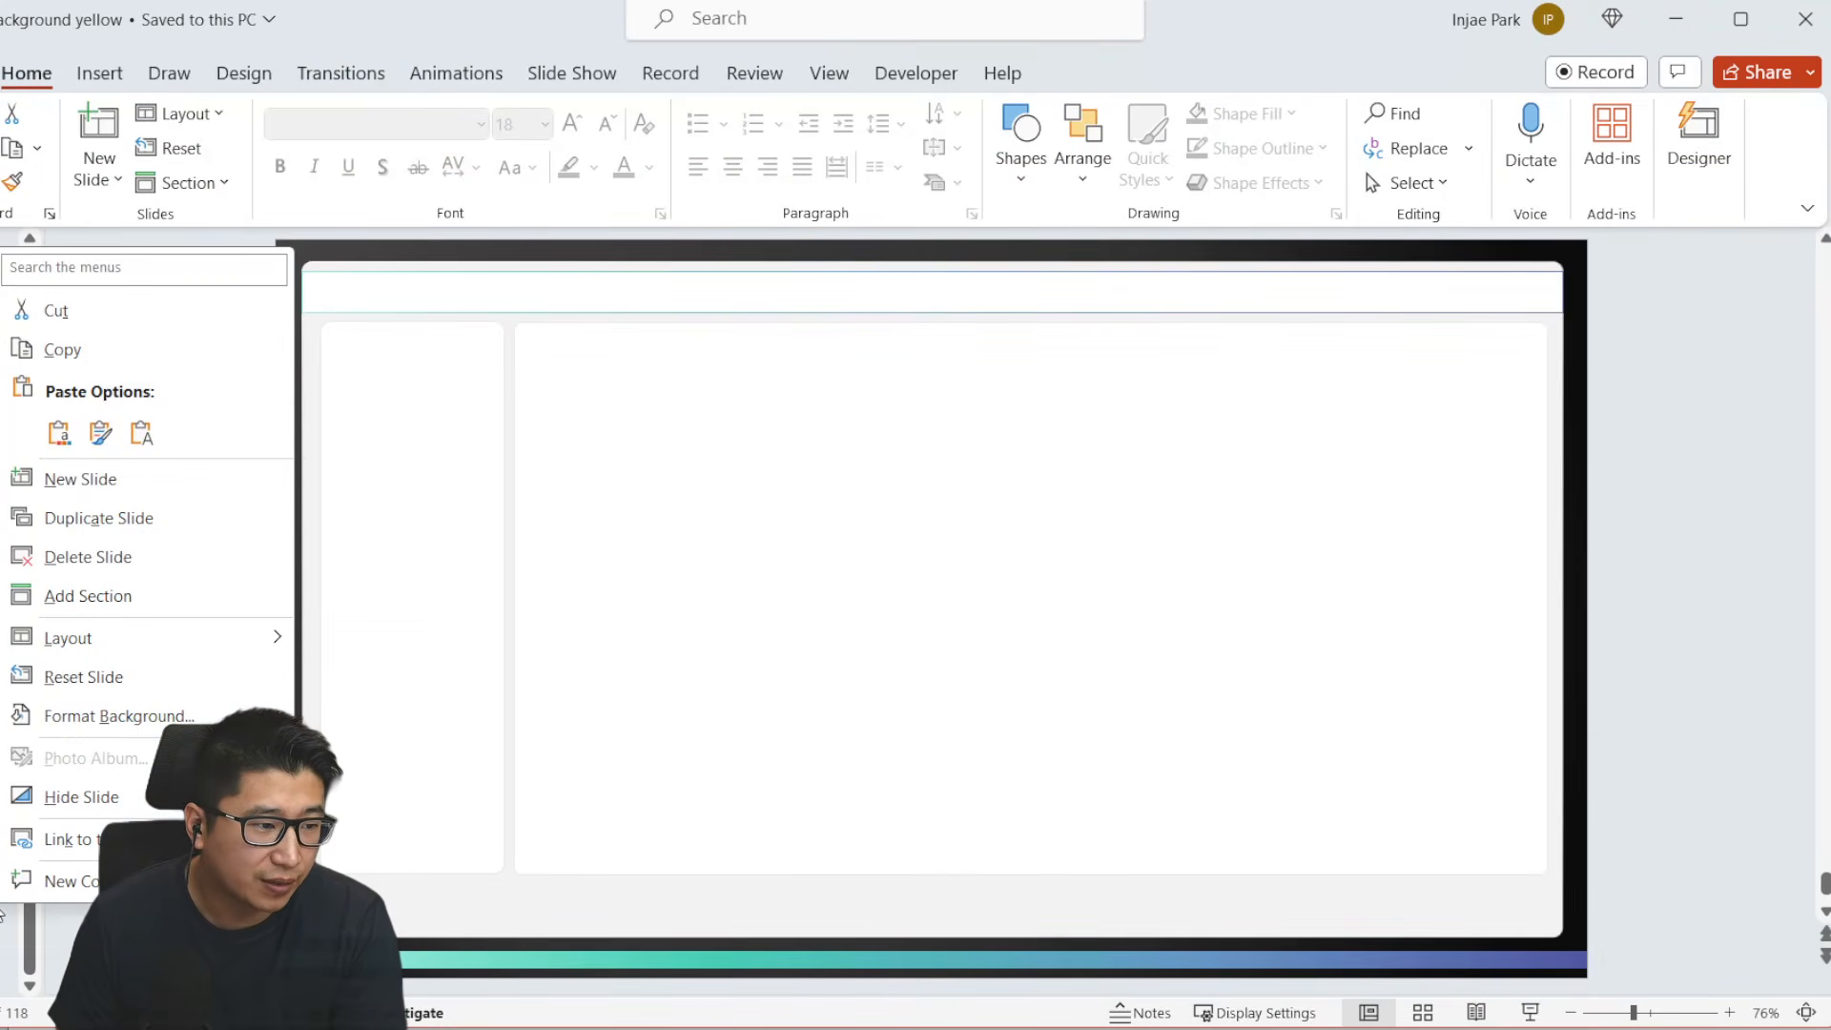
pyautogui.click(114, 489)
pyautogui.moveTo(222, 256); pyautogui.dragTo(1606, 936)
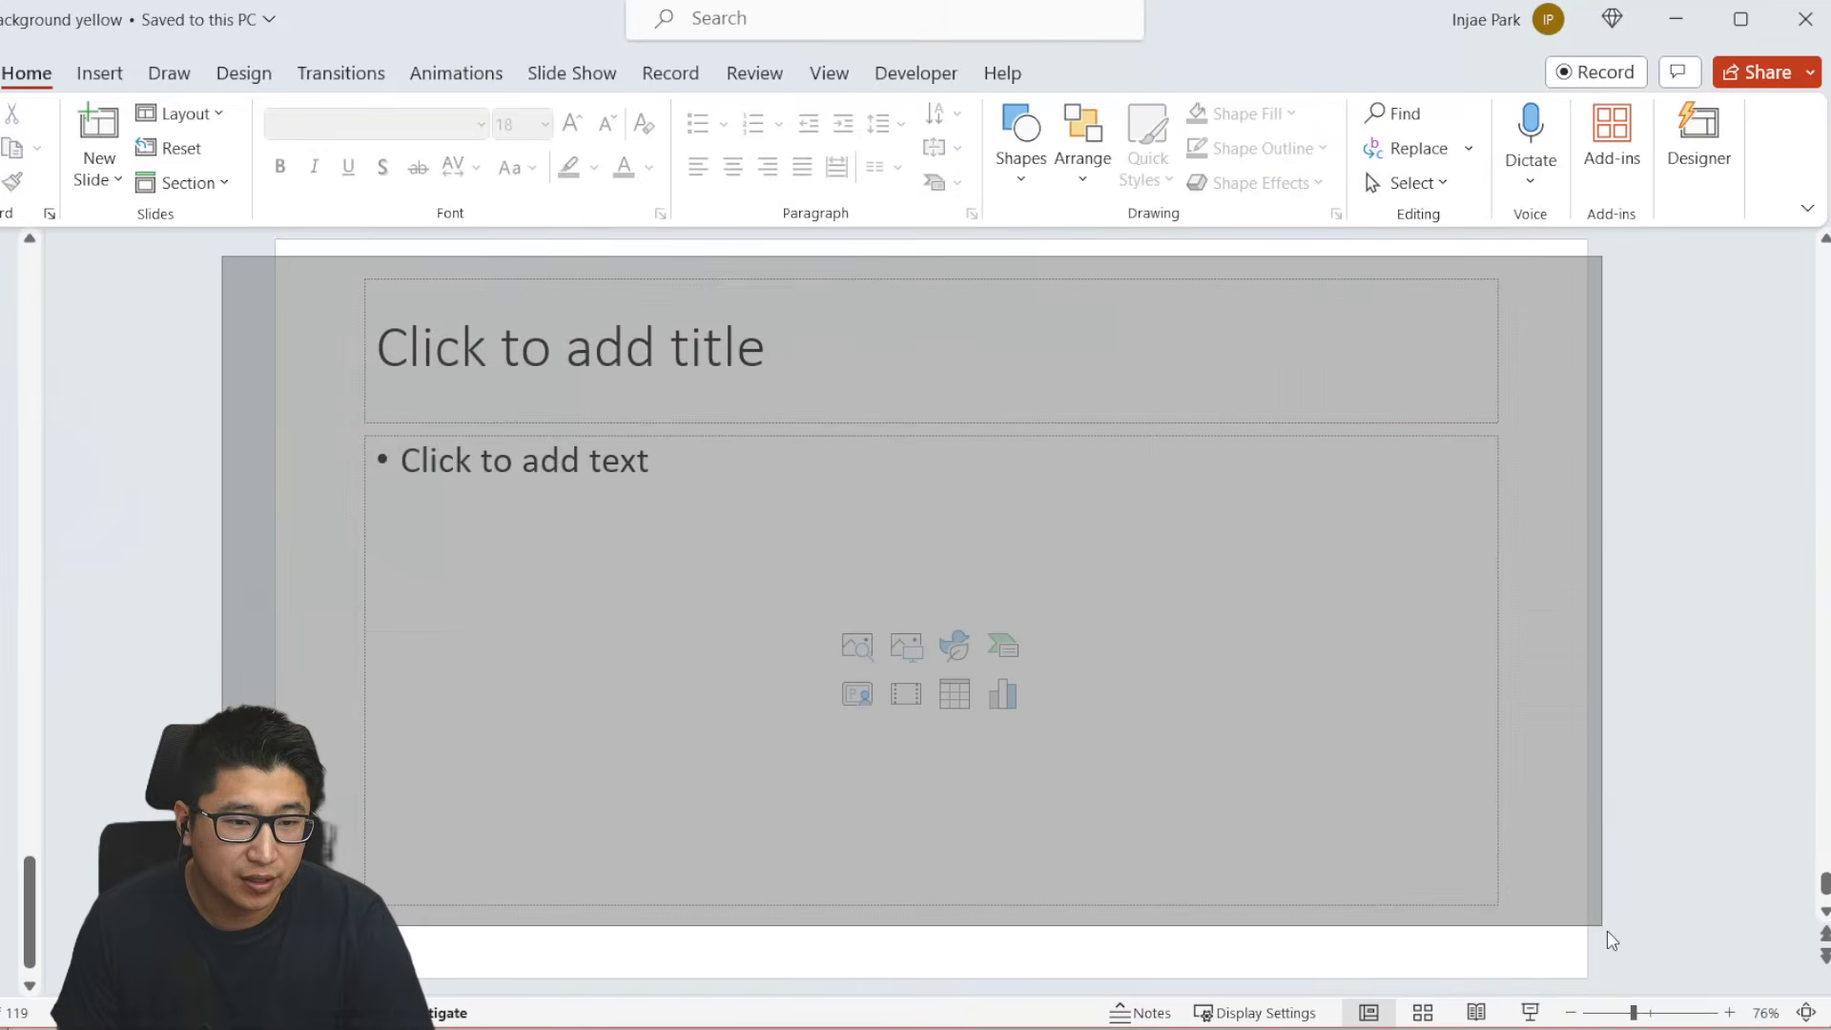
pyautogui.press('Delete')
# - Draw a rectangle covering the whole blank slide and give it a black fill
pyautogui.click(99, 72)
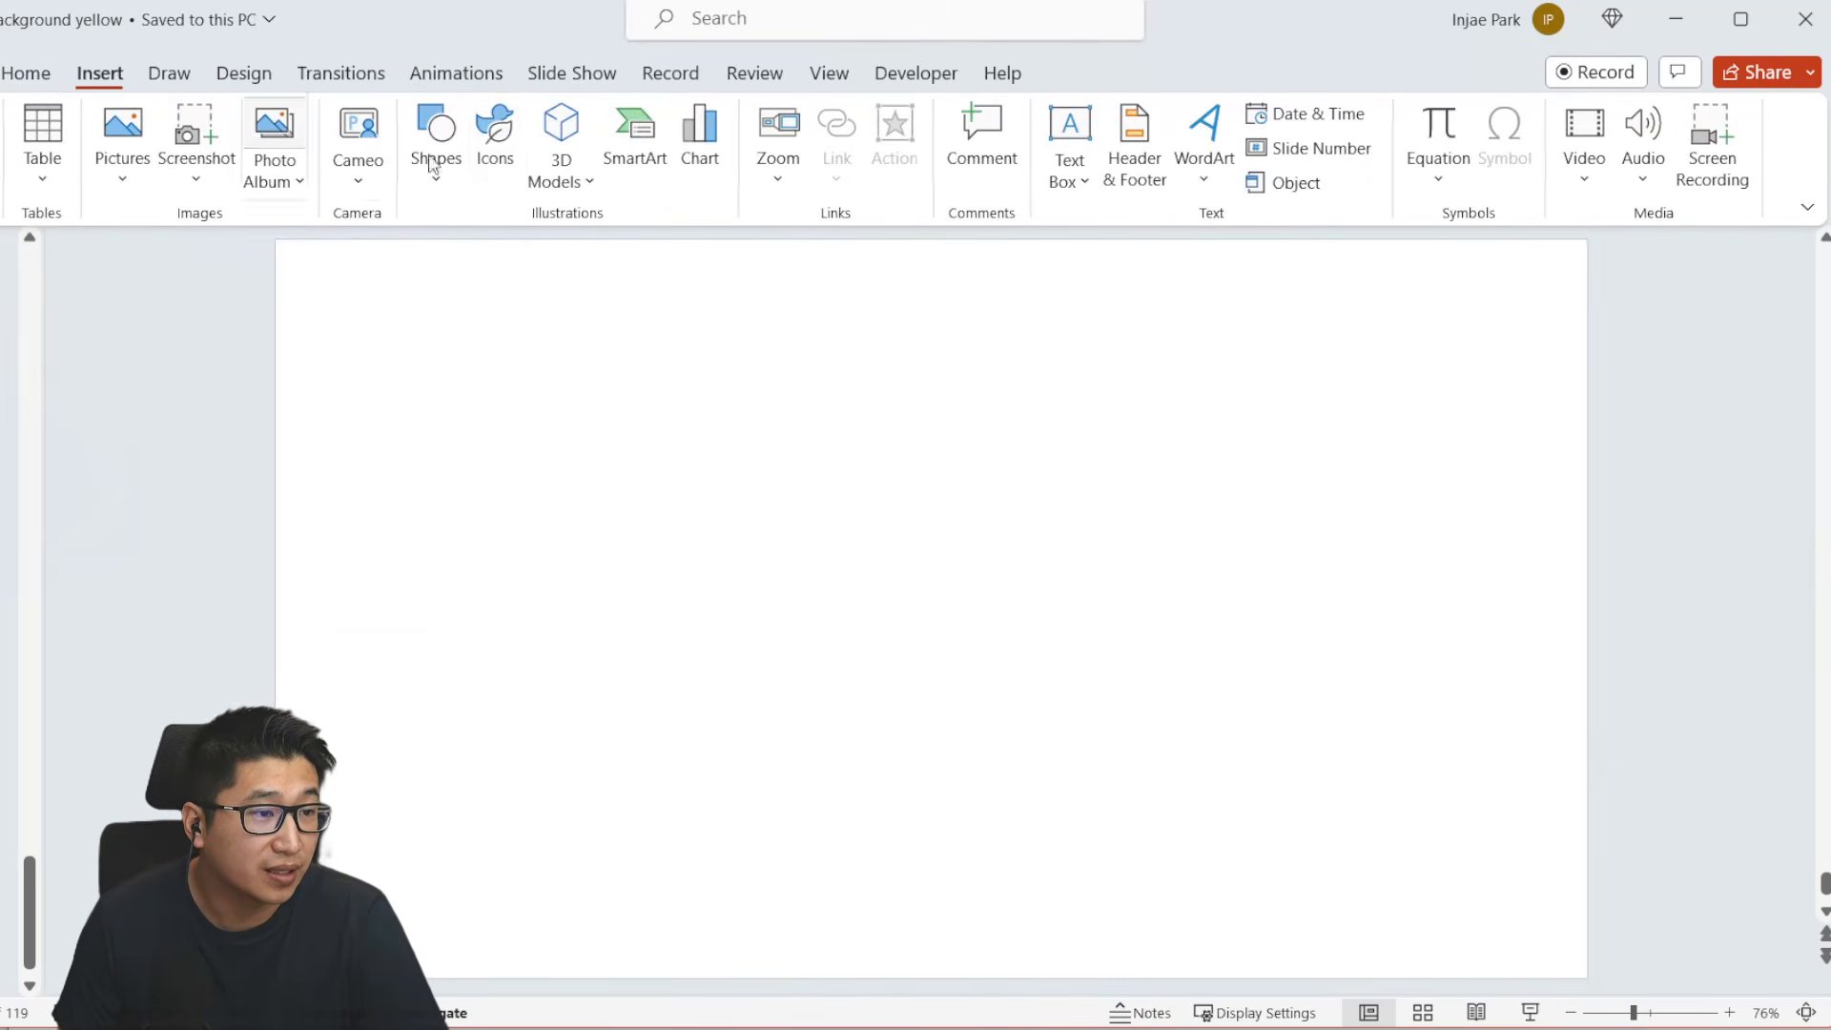
pyautogui.click(448, 177)
pyautogui.click(526, 254)
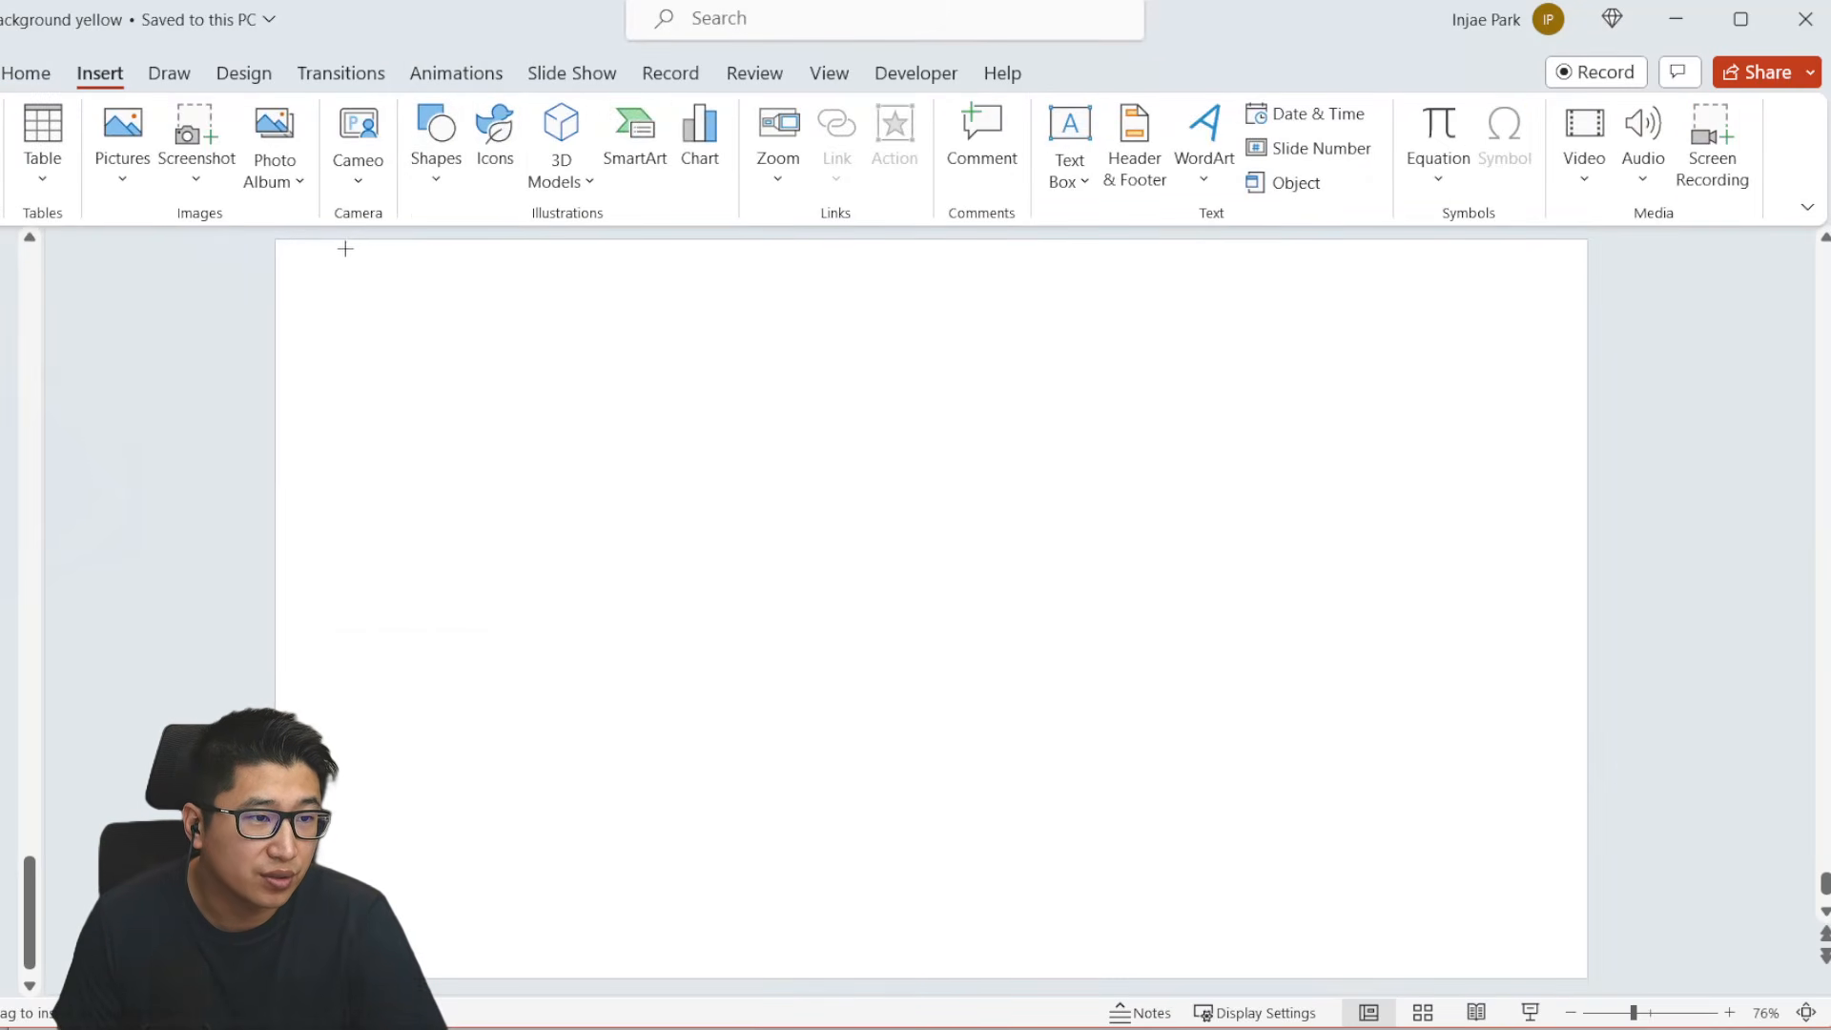
pyautogui.moveTo(271, 237); pyautogui.dragTo(1587, 978)
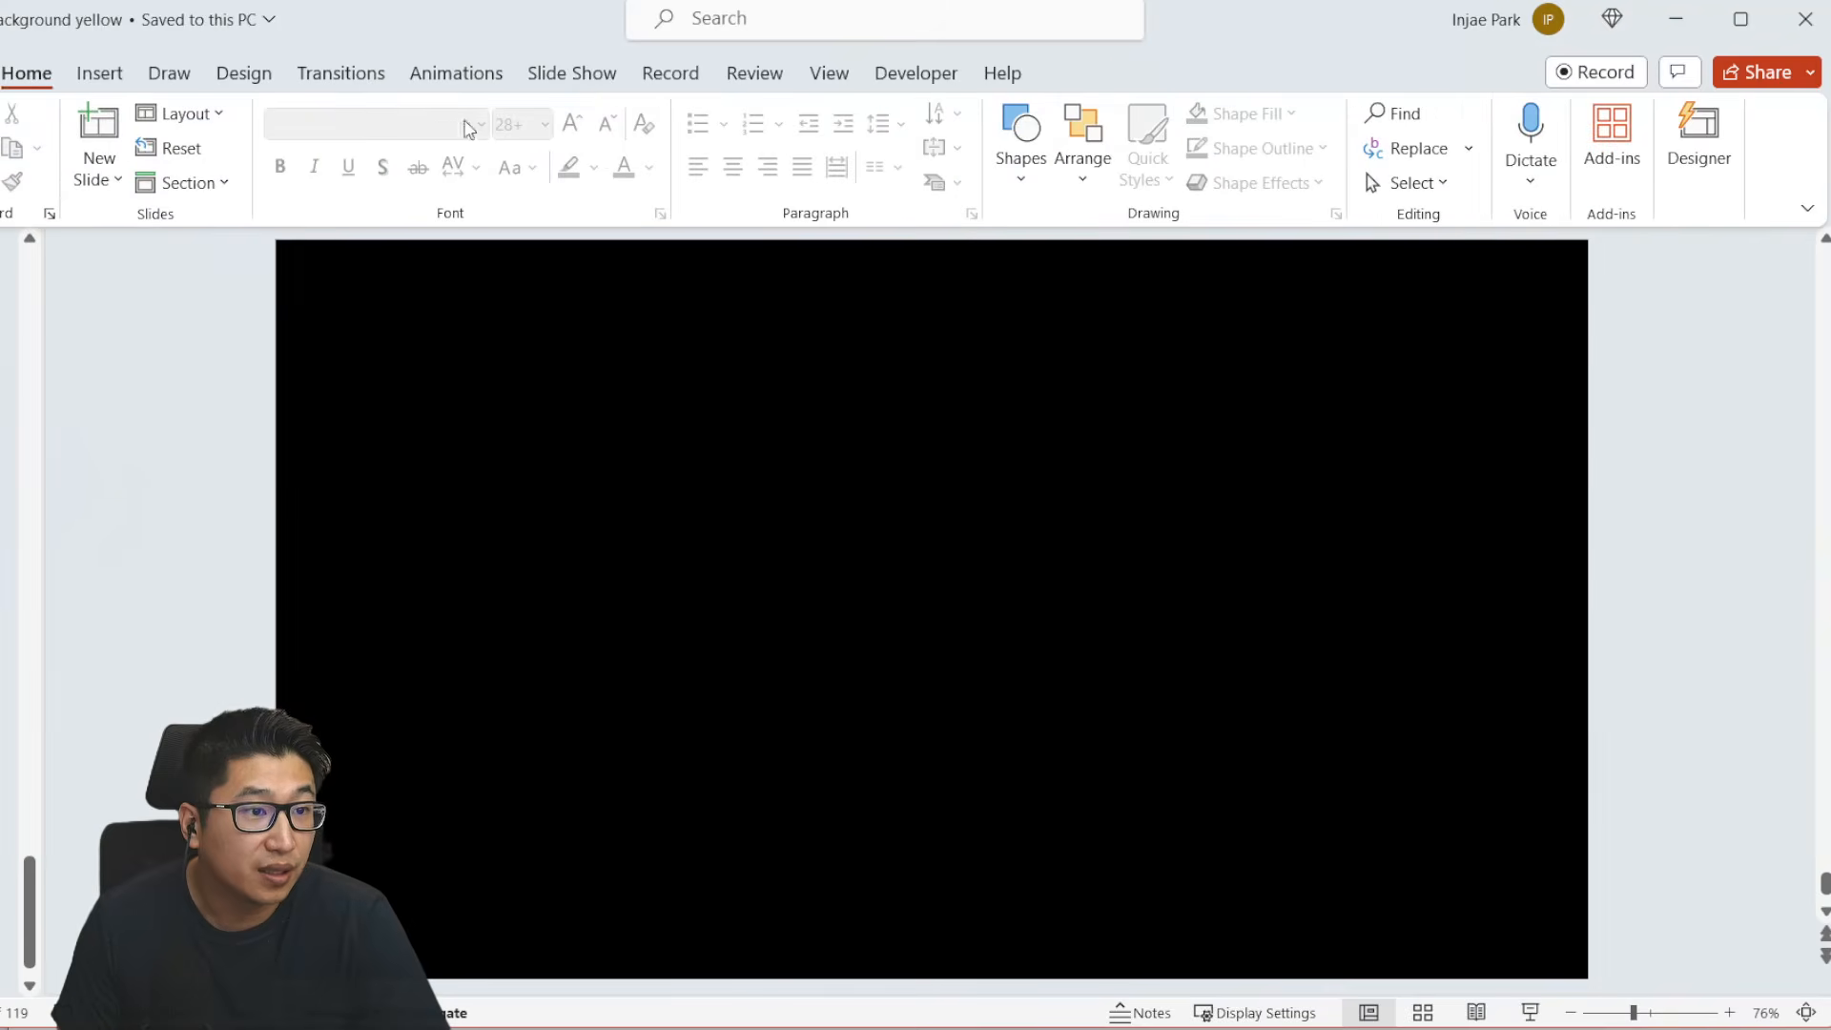
# - Draw a rounded rectangle about 12.9" wide and 7.1" high inside the black background and reduce its corner rounding
pyautogui.click(99, 73)
pyautogui.click(455, 183)
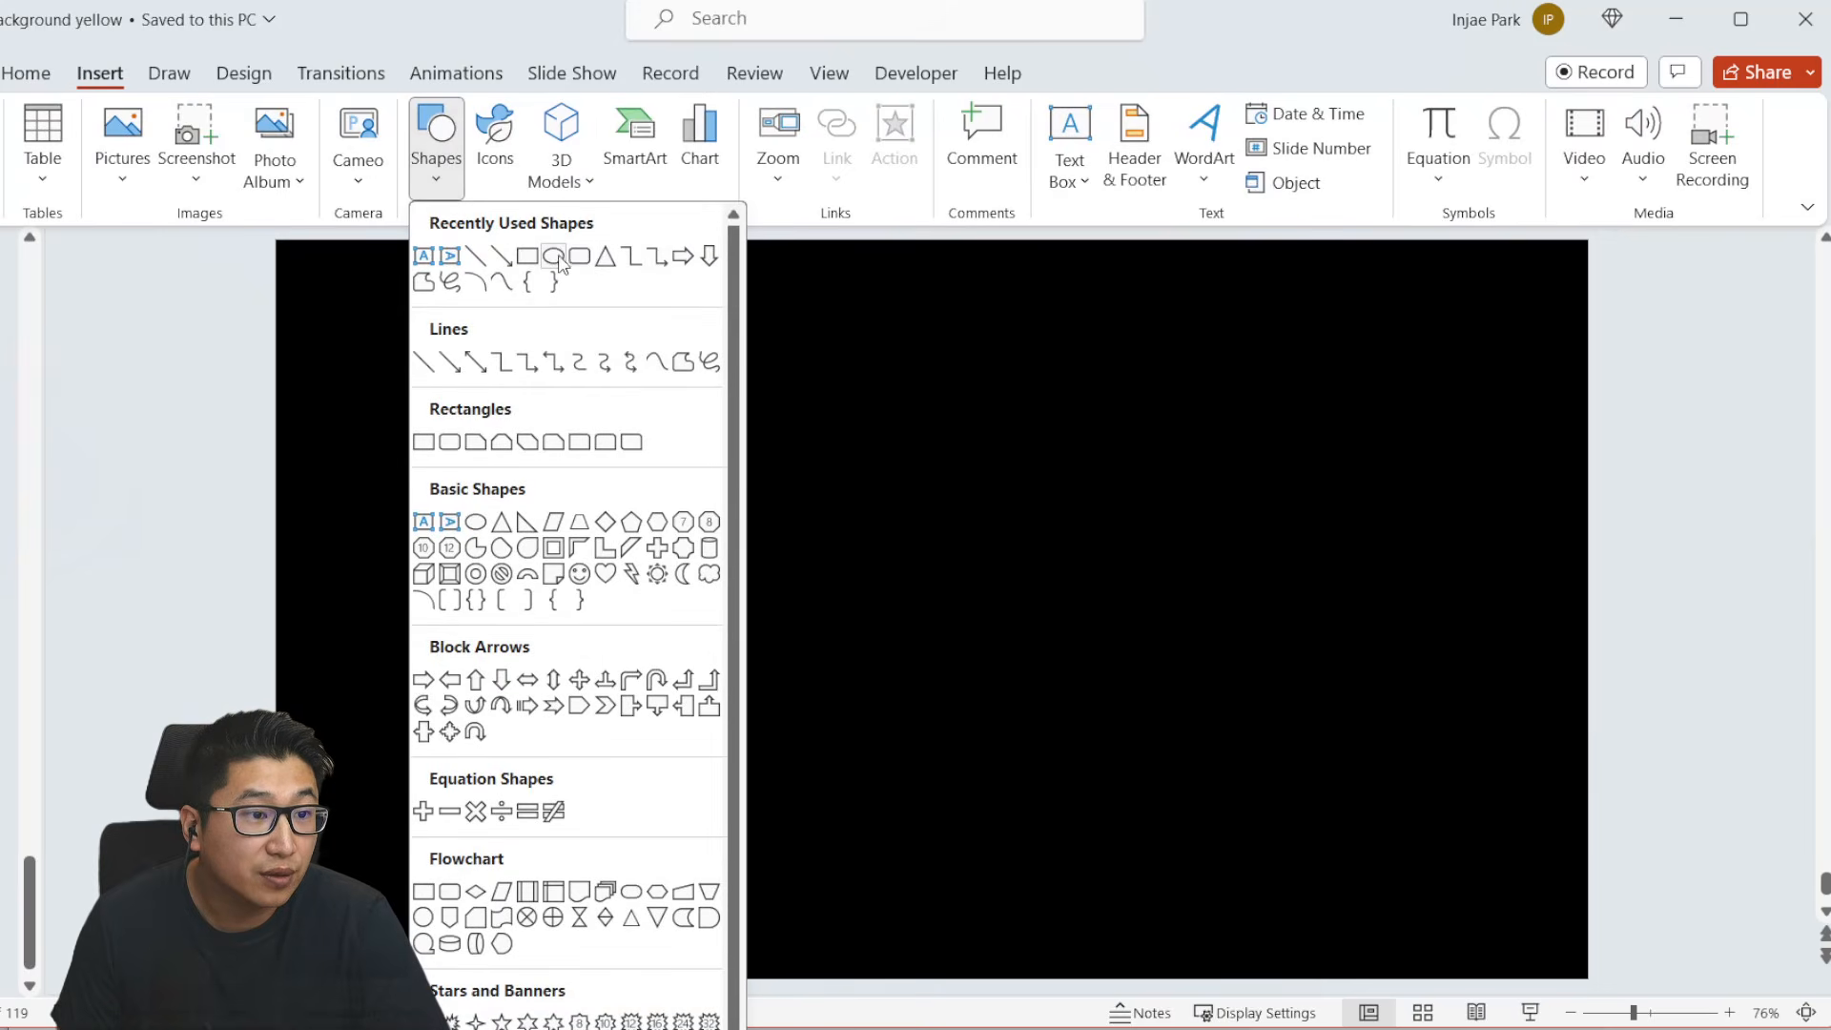
pyautogui.click(553, 258)
pyautogui.moveTo(294, 256); pyautogui.dragTo(1564, 957)
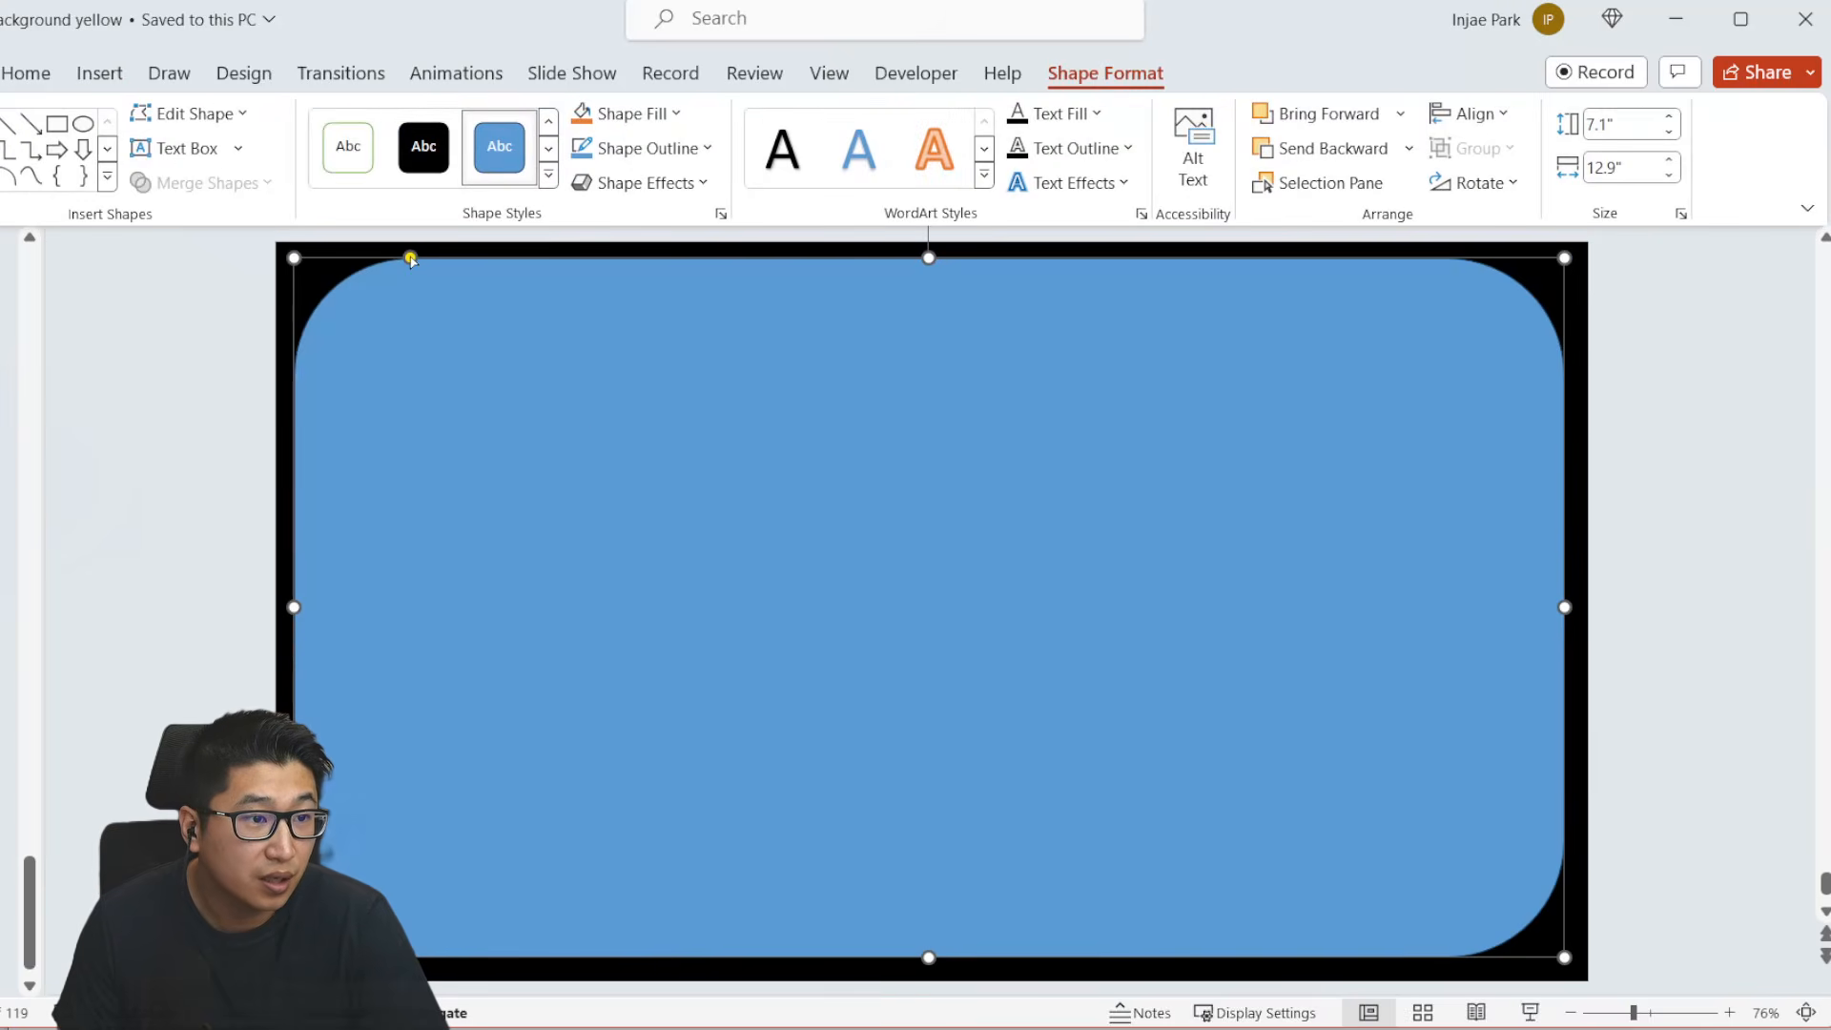
pyautogui.moveTo(410, 257); pyautogui.dragTo(315, 258)
pyautogui.click(226, 317)
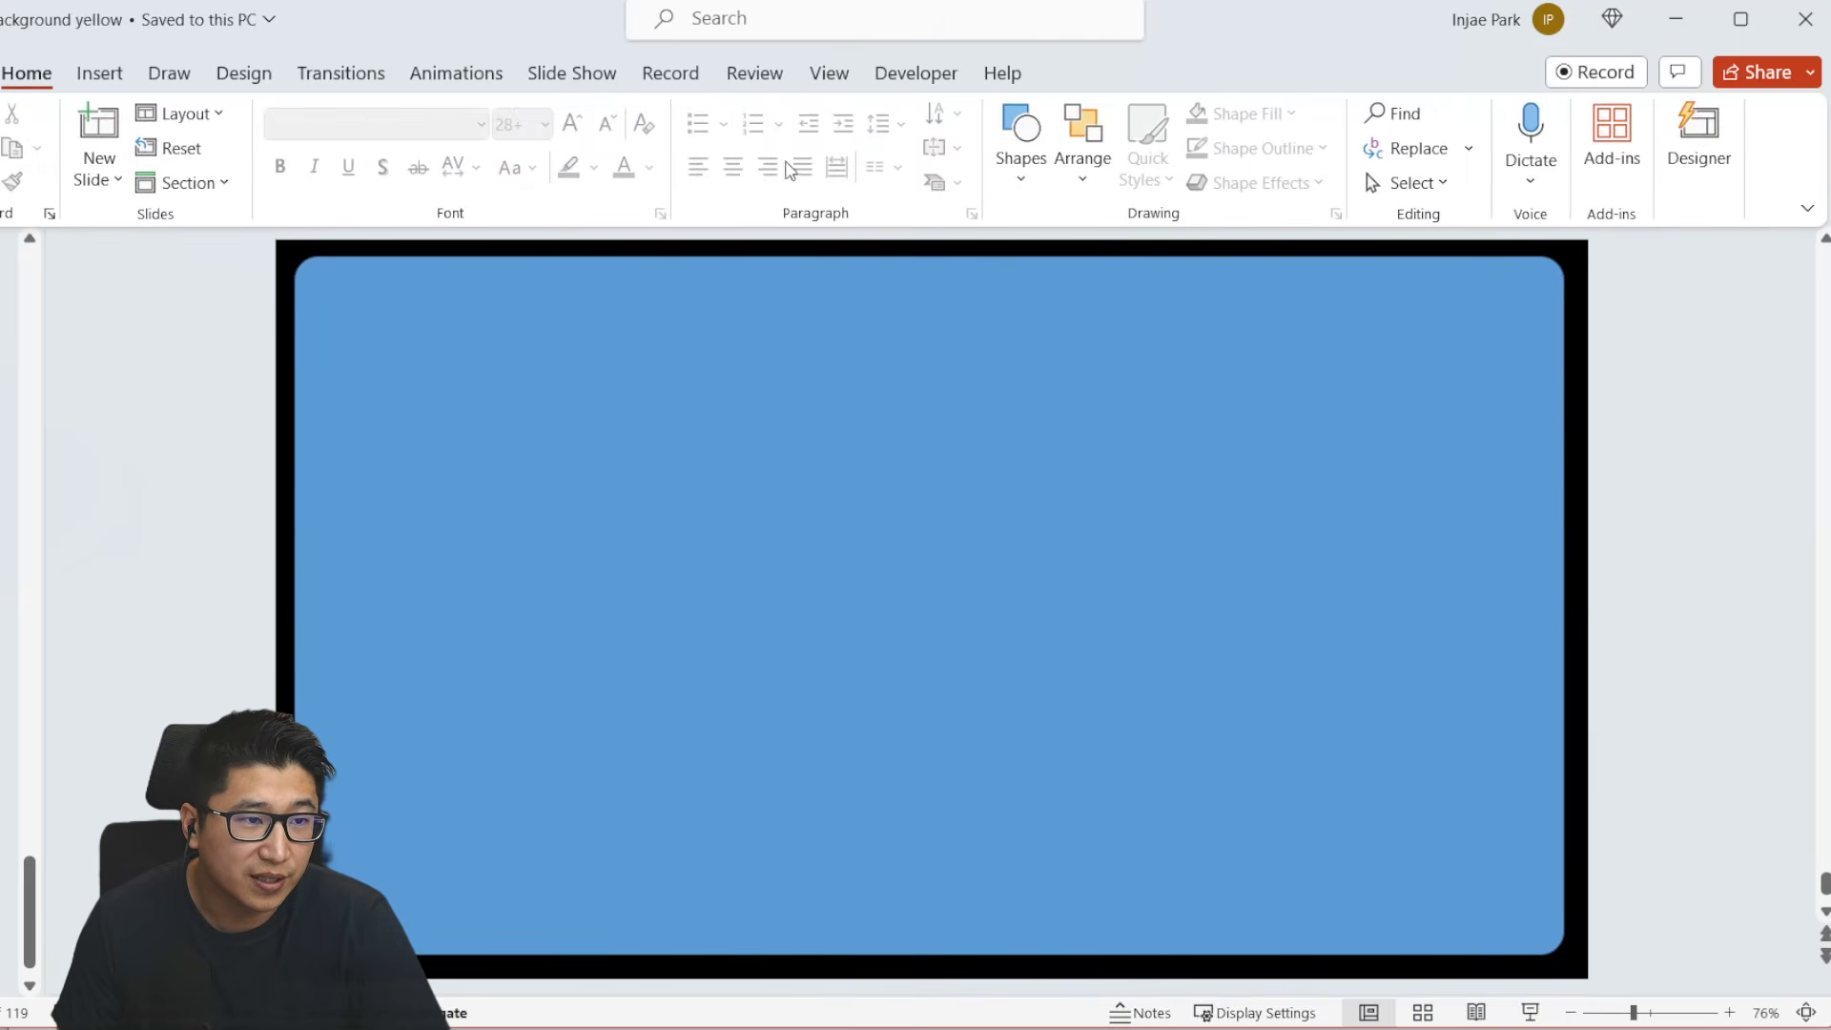
# - Add a rounded side panel about 2.82" by 5.3" at the blue area's left edge, with the white-filled outlined shape style
pyautogui.click(99, 76)
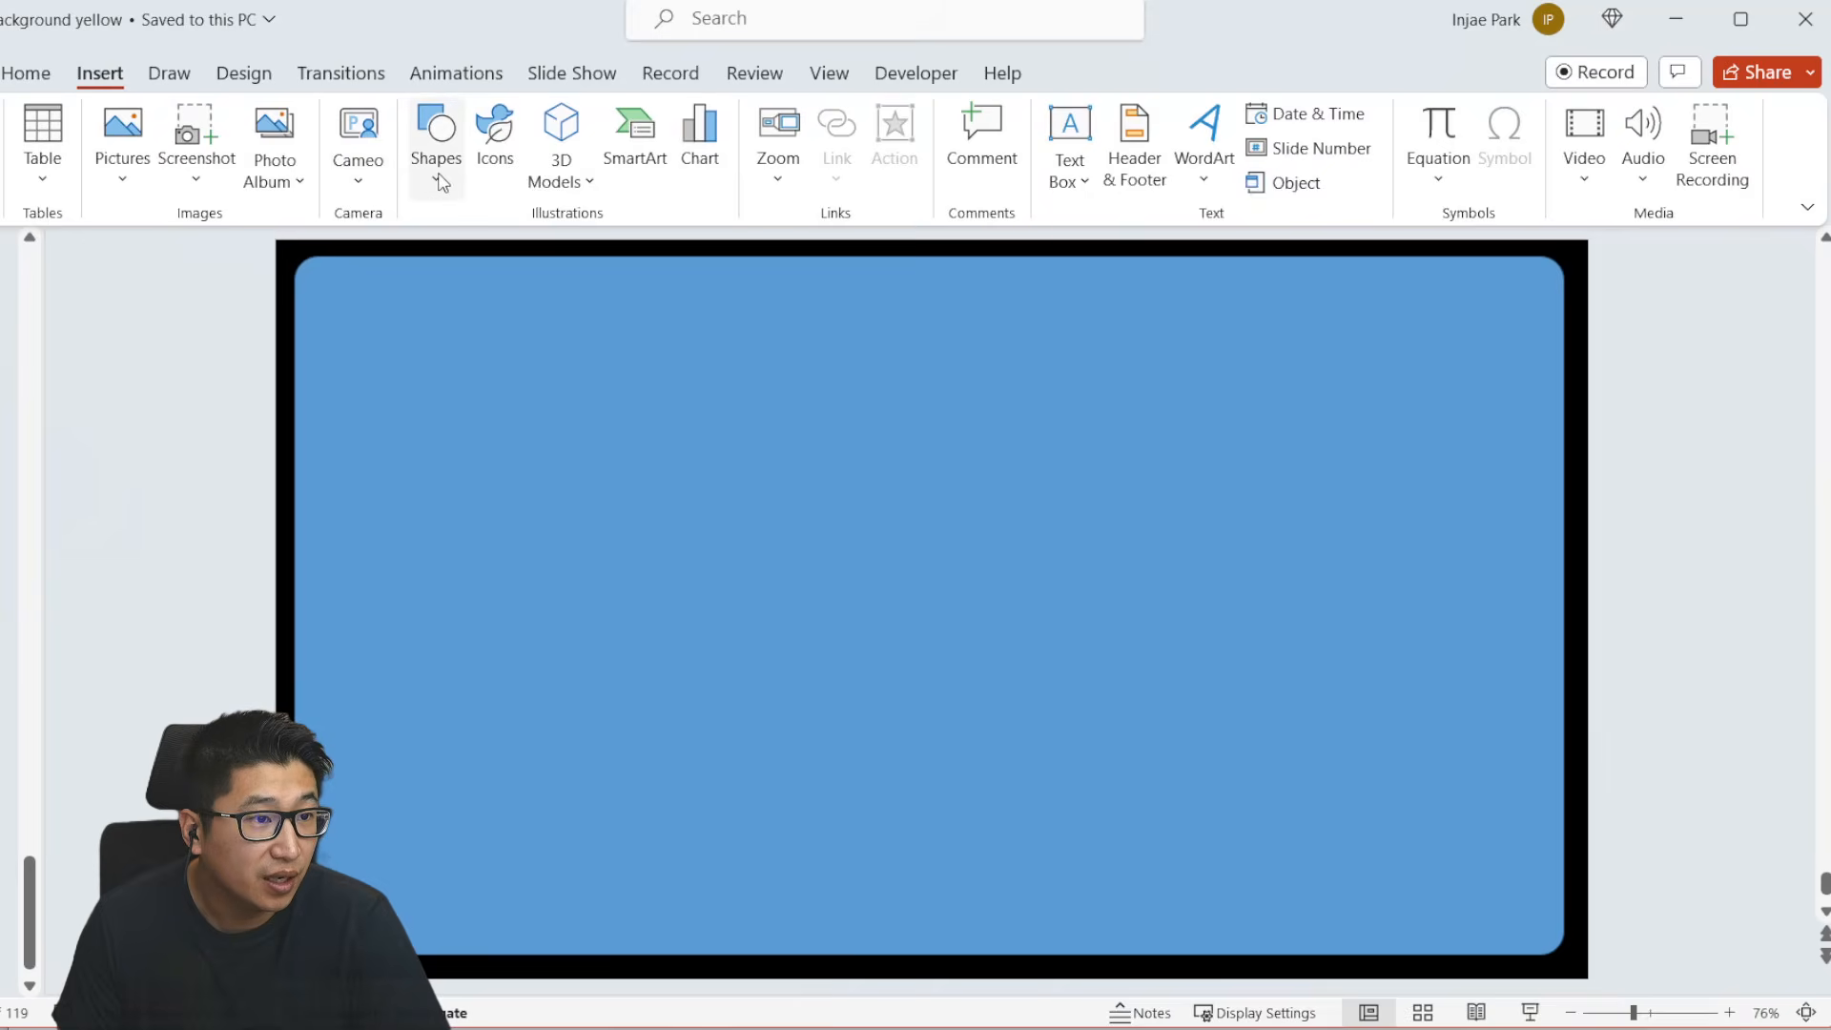
pyautogui.click(435, 143)
pyautogui.click(606, 259)
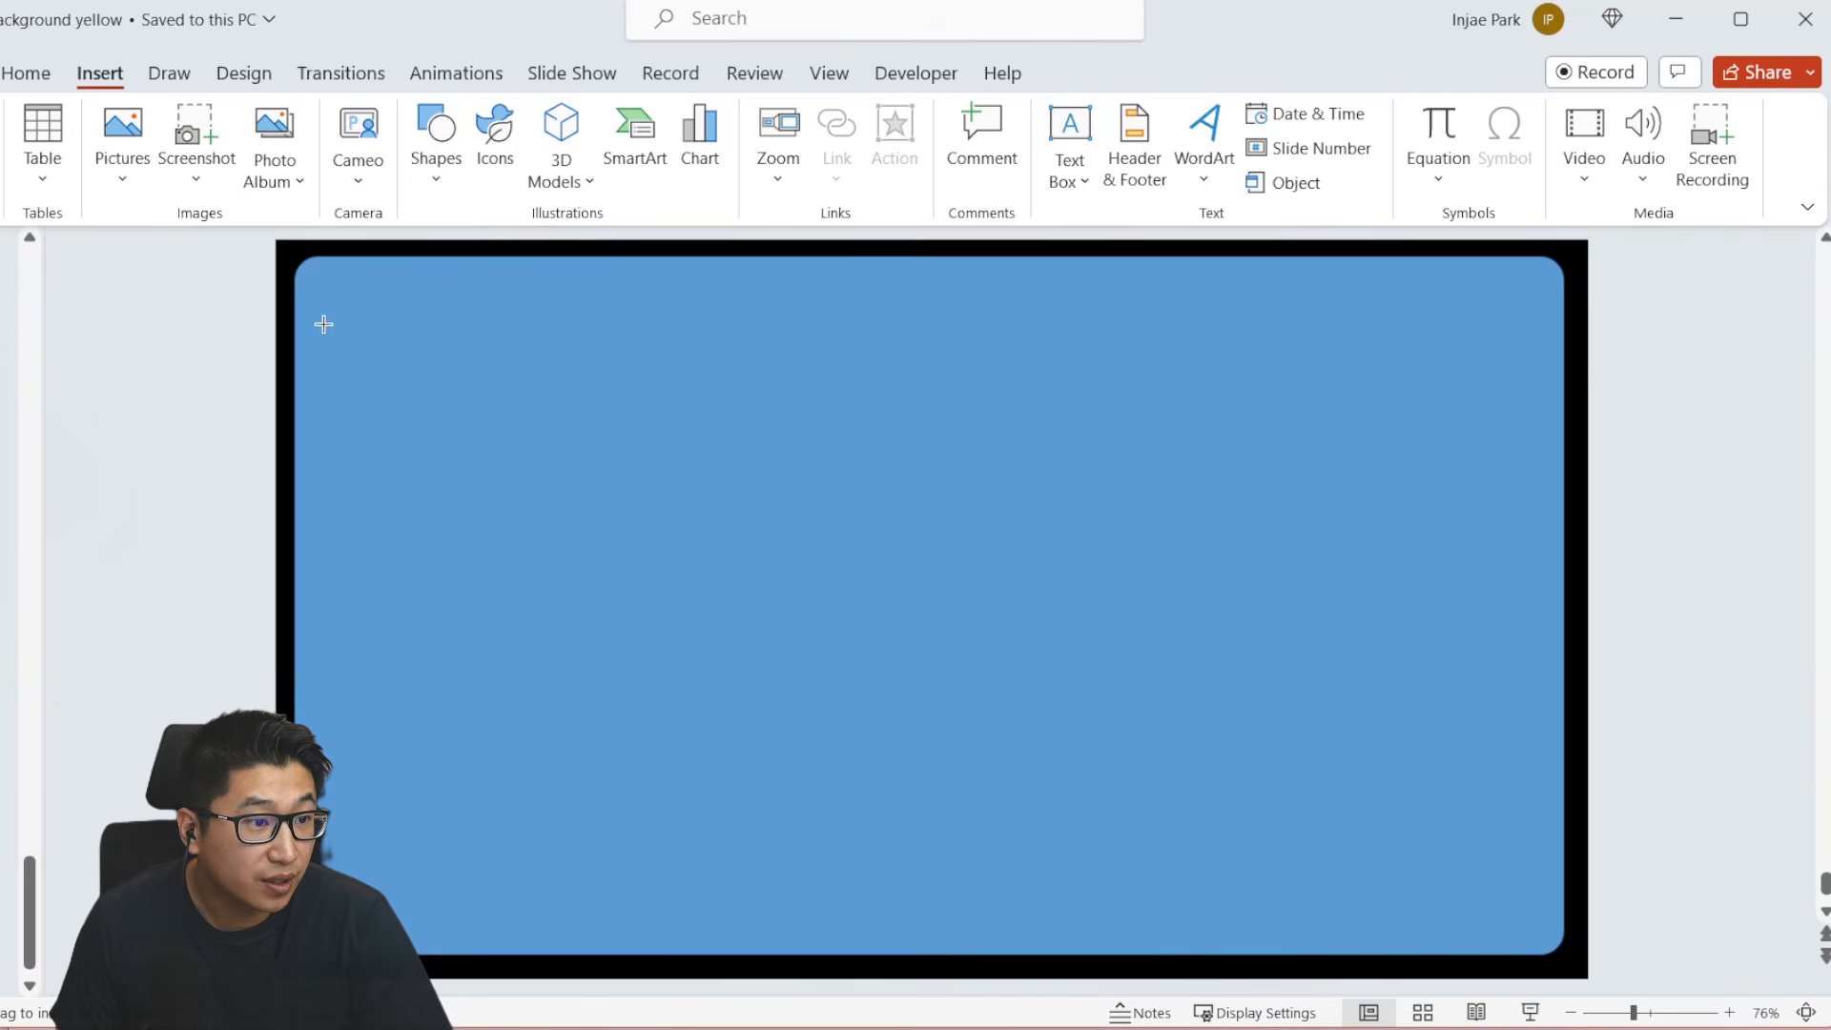
pyautogui.moveTo(324, 372); pyautogui.dragTo(603, 895)
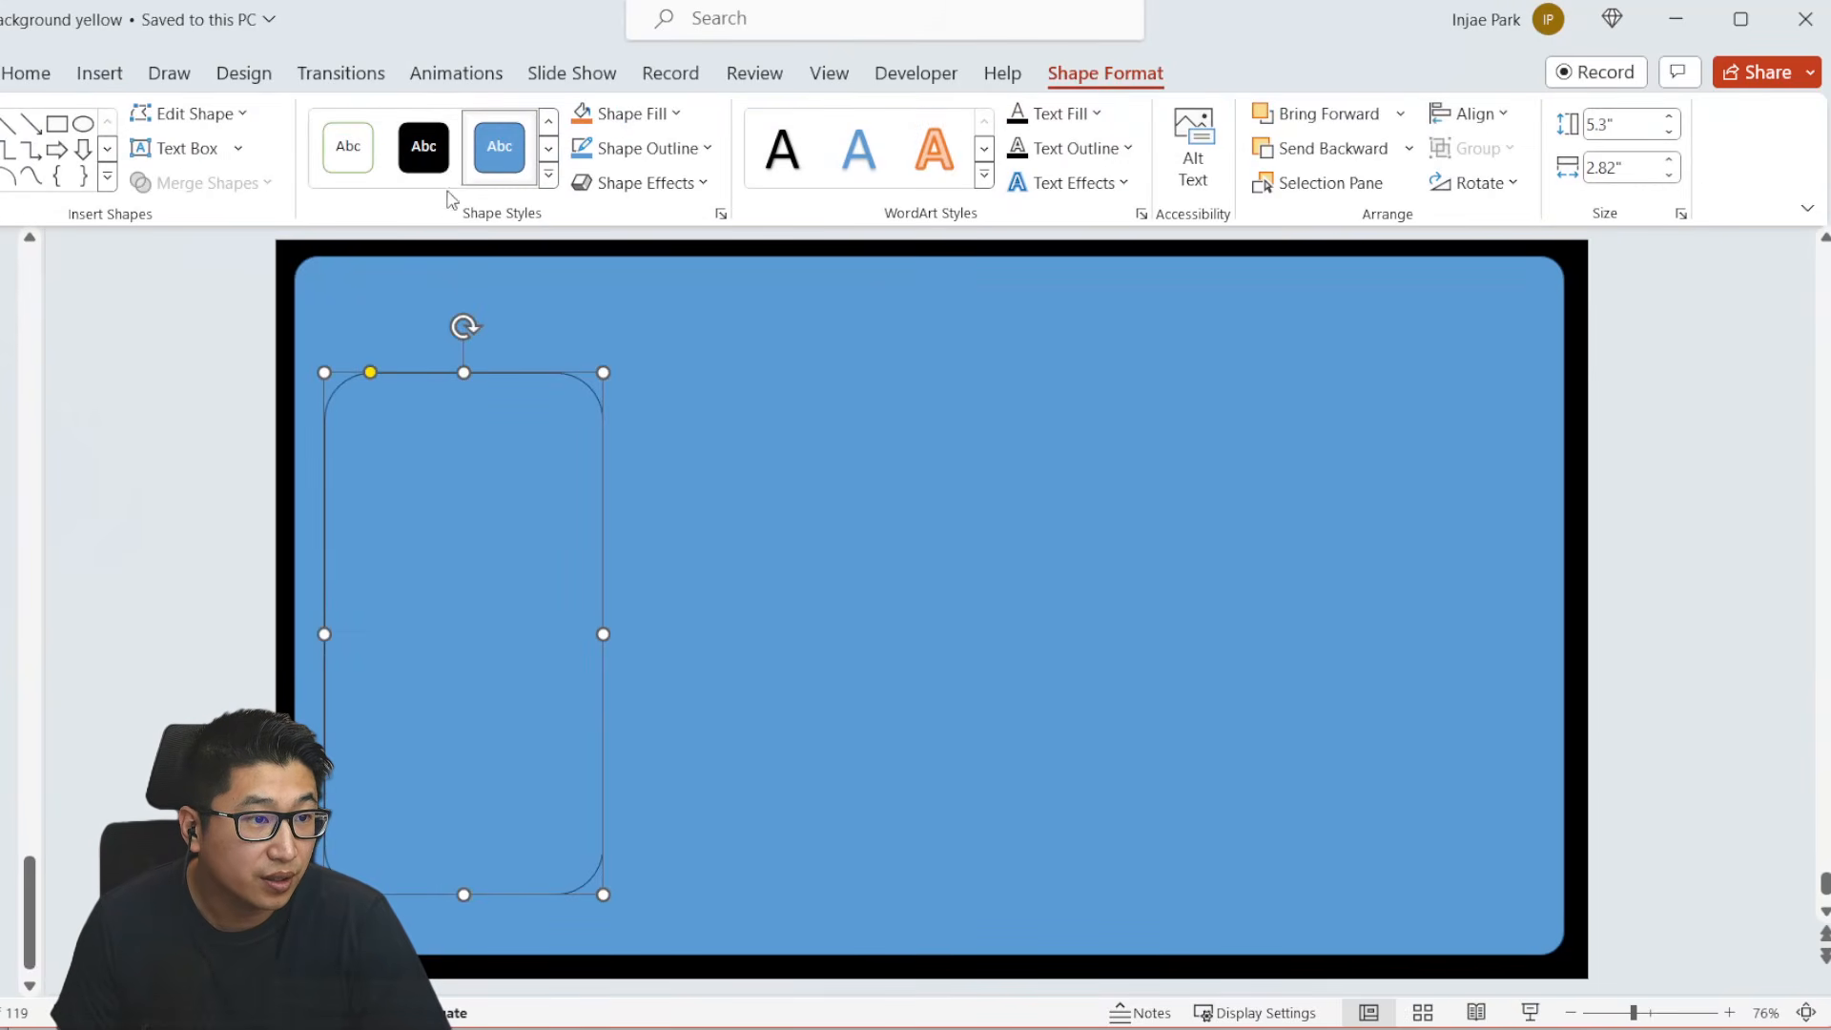
pyautogui.click(360, 157)
pyautogui.moveTo(528, 575); pyautogui.dragTo(521, 541)
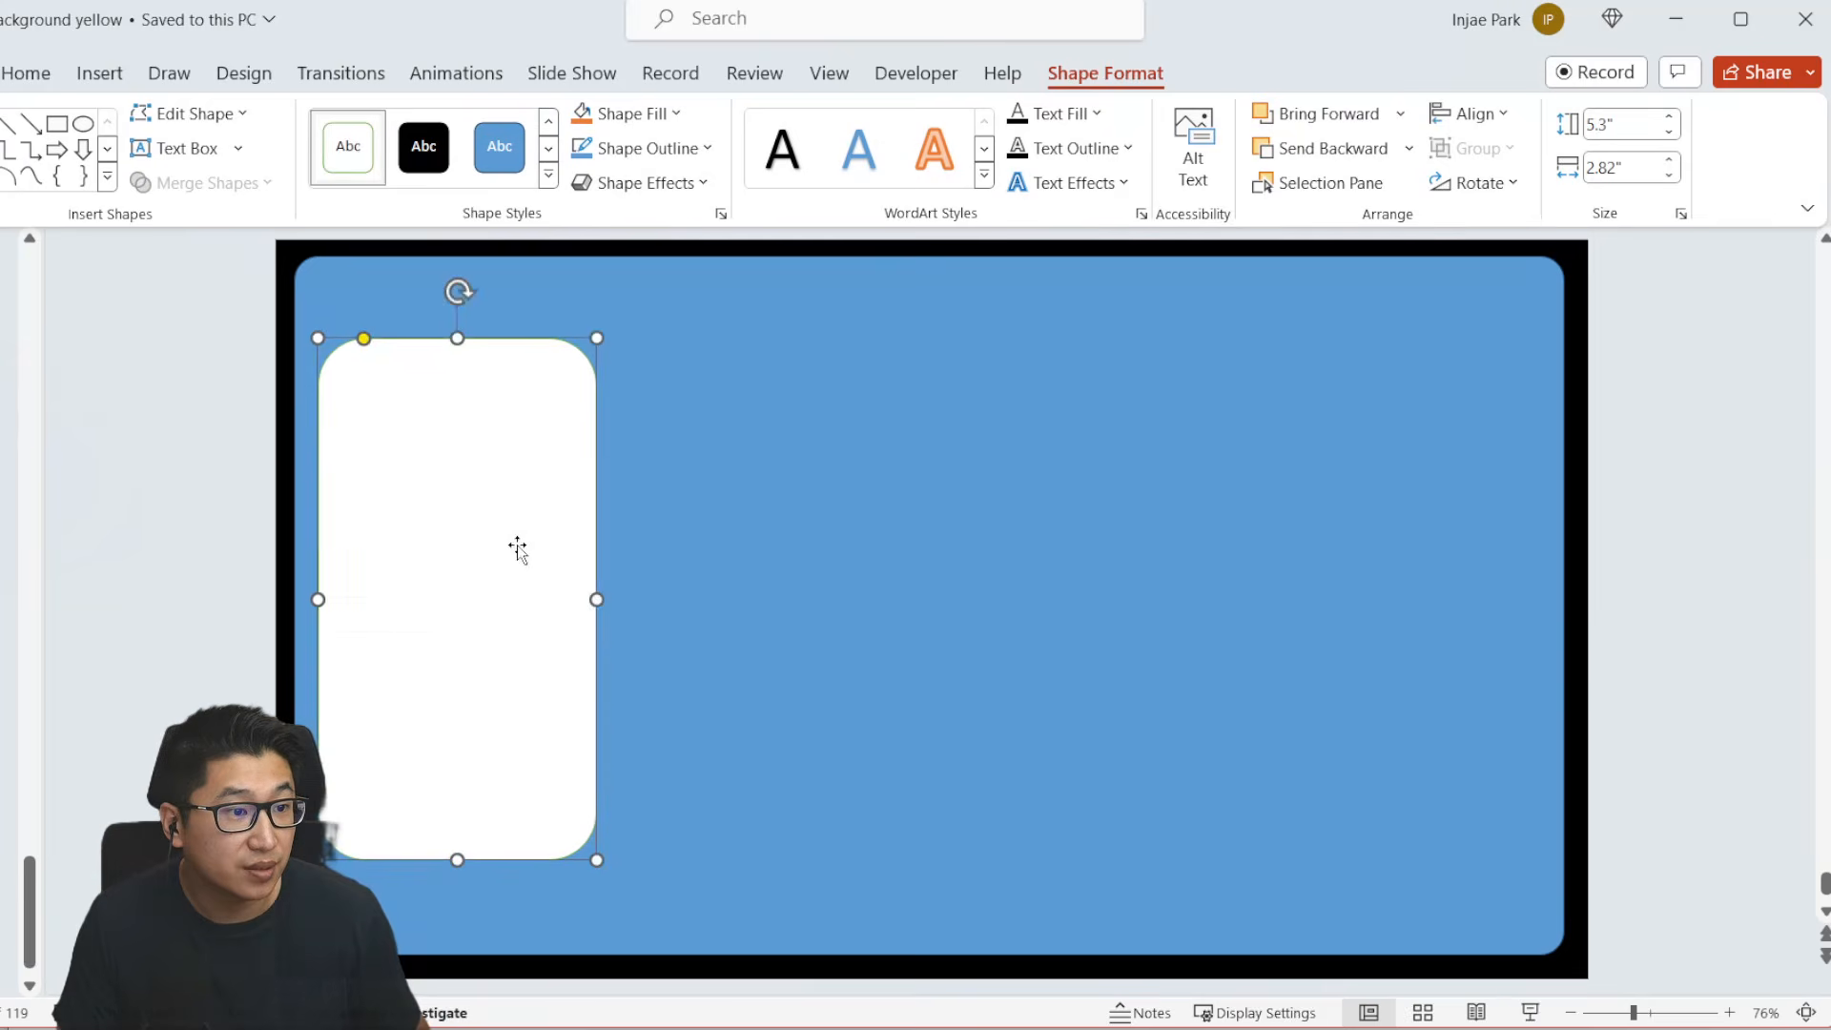
# - Duplicate the white side panel to its right, widening the copy to about 9.36" and tightening its corners to match
pyautogui.moveTo(519, 691); pyautogui.dragTo(820, 687)
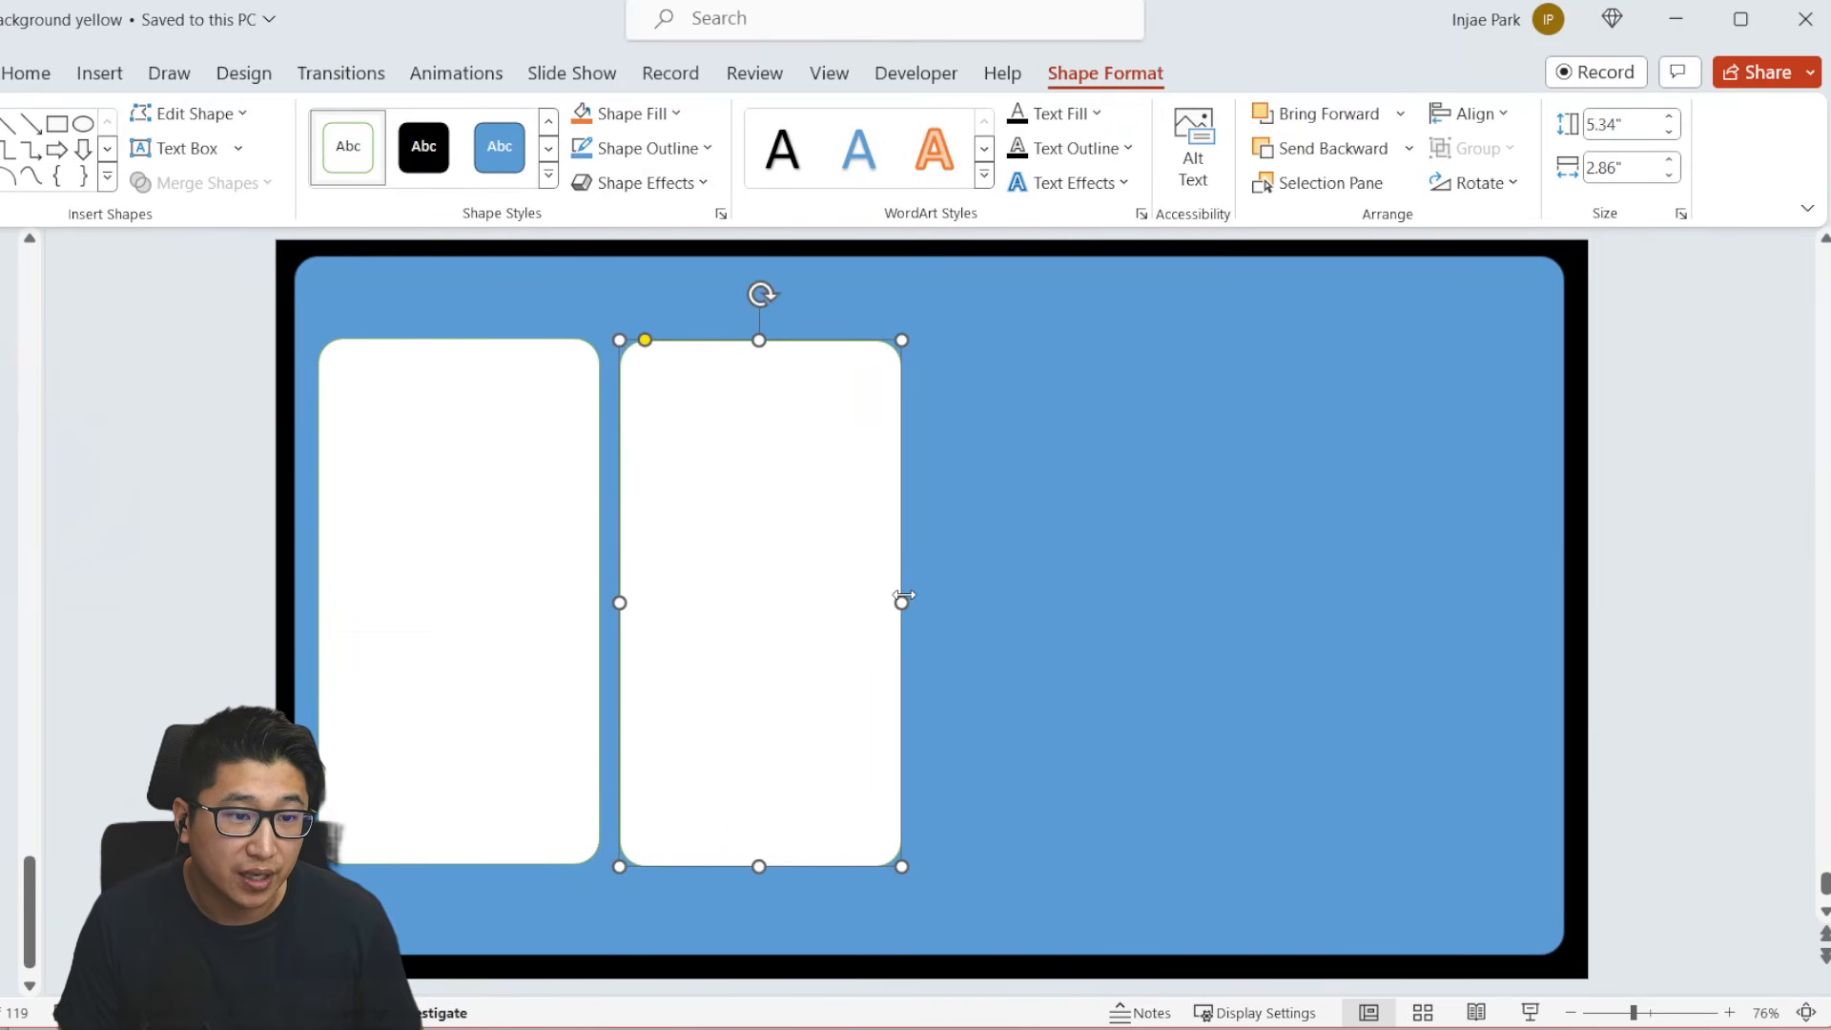
pyautogui.moveTo(902, 596); pyautogui.dragTo(1542, 602)
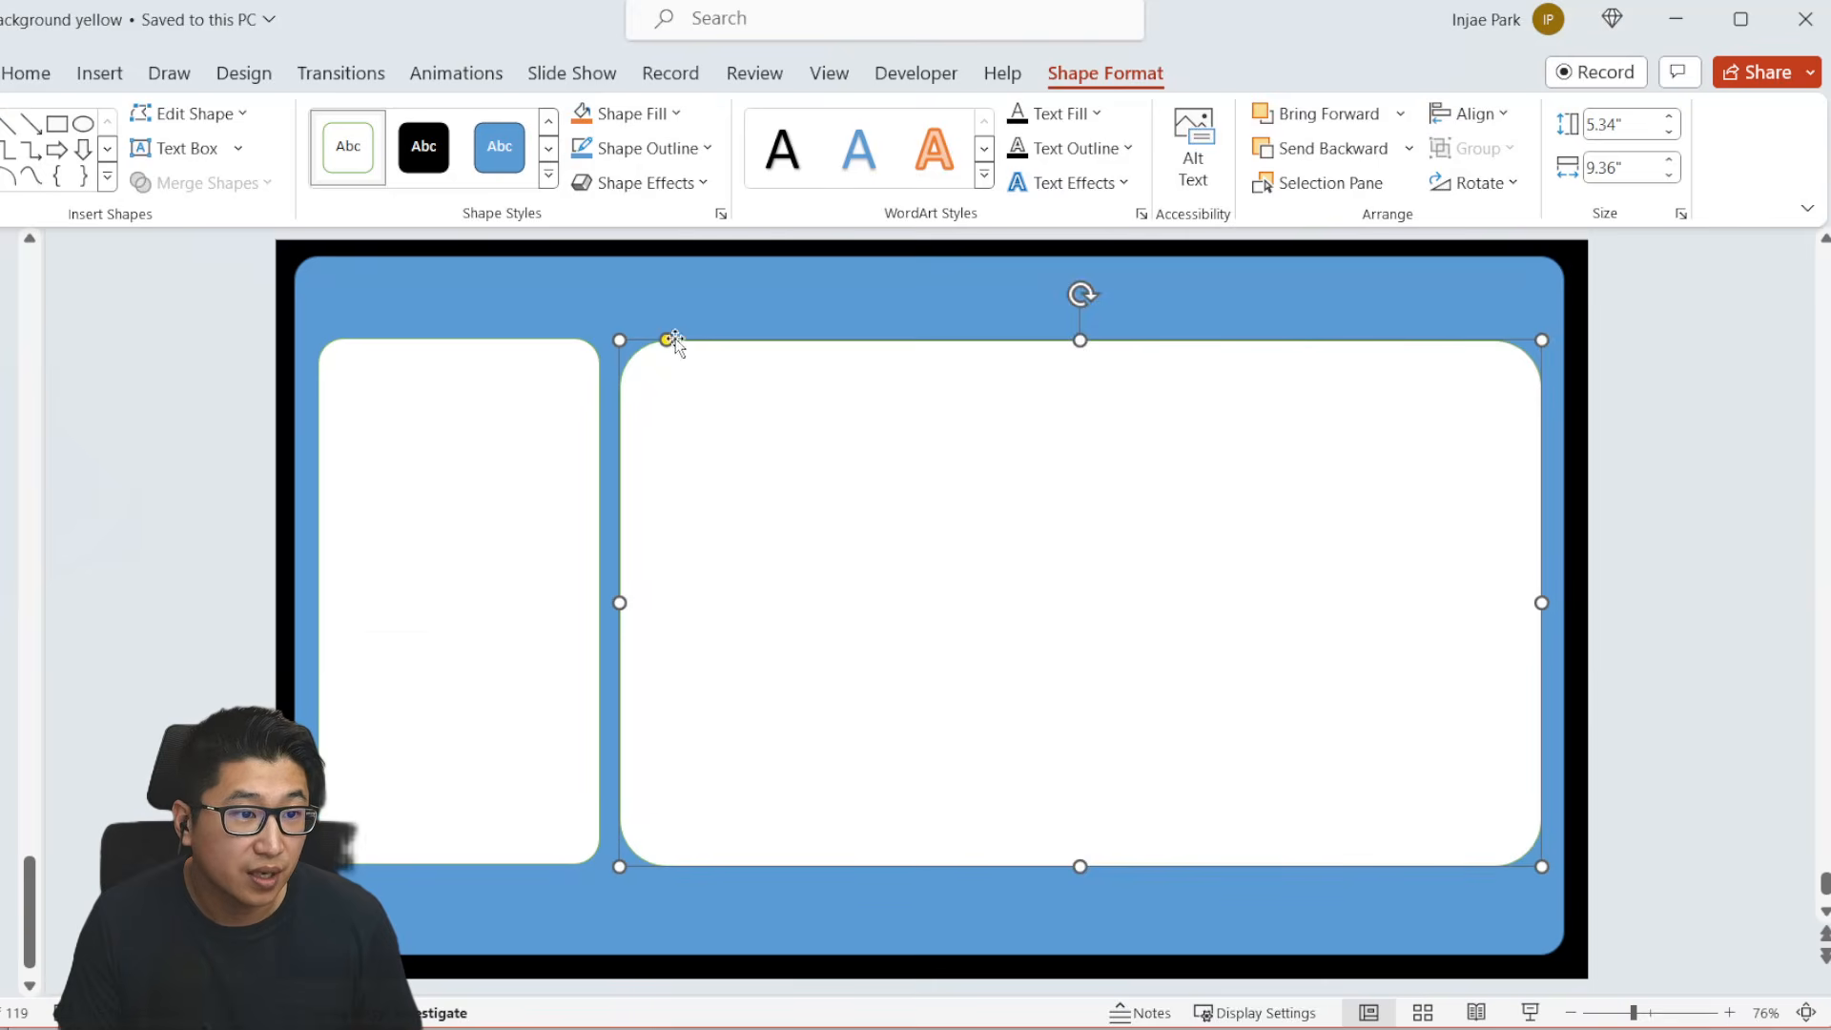
pyautogui.moveTo(674, 341); pyautogui.dragTo(643, 341)
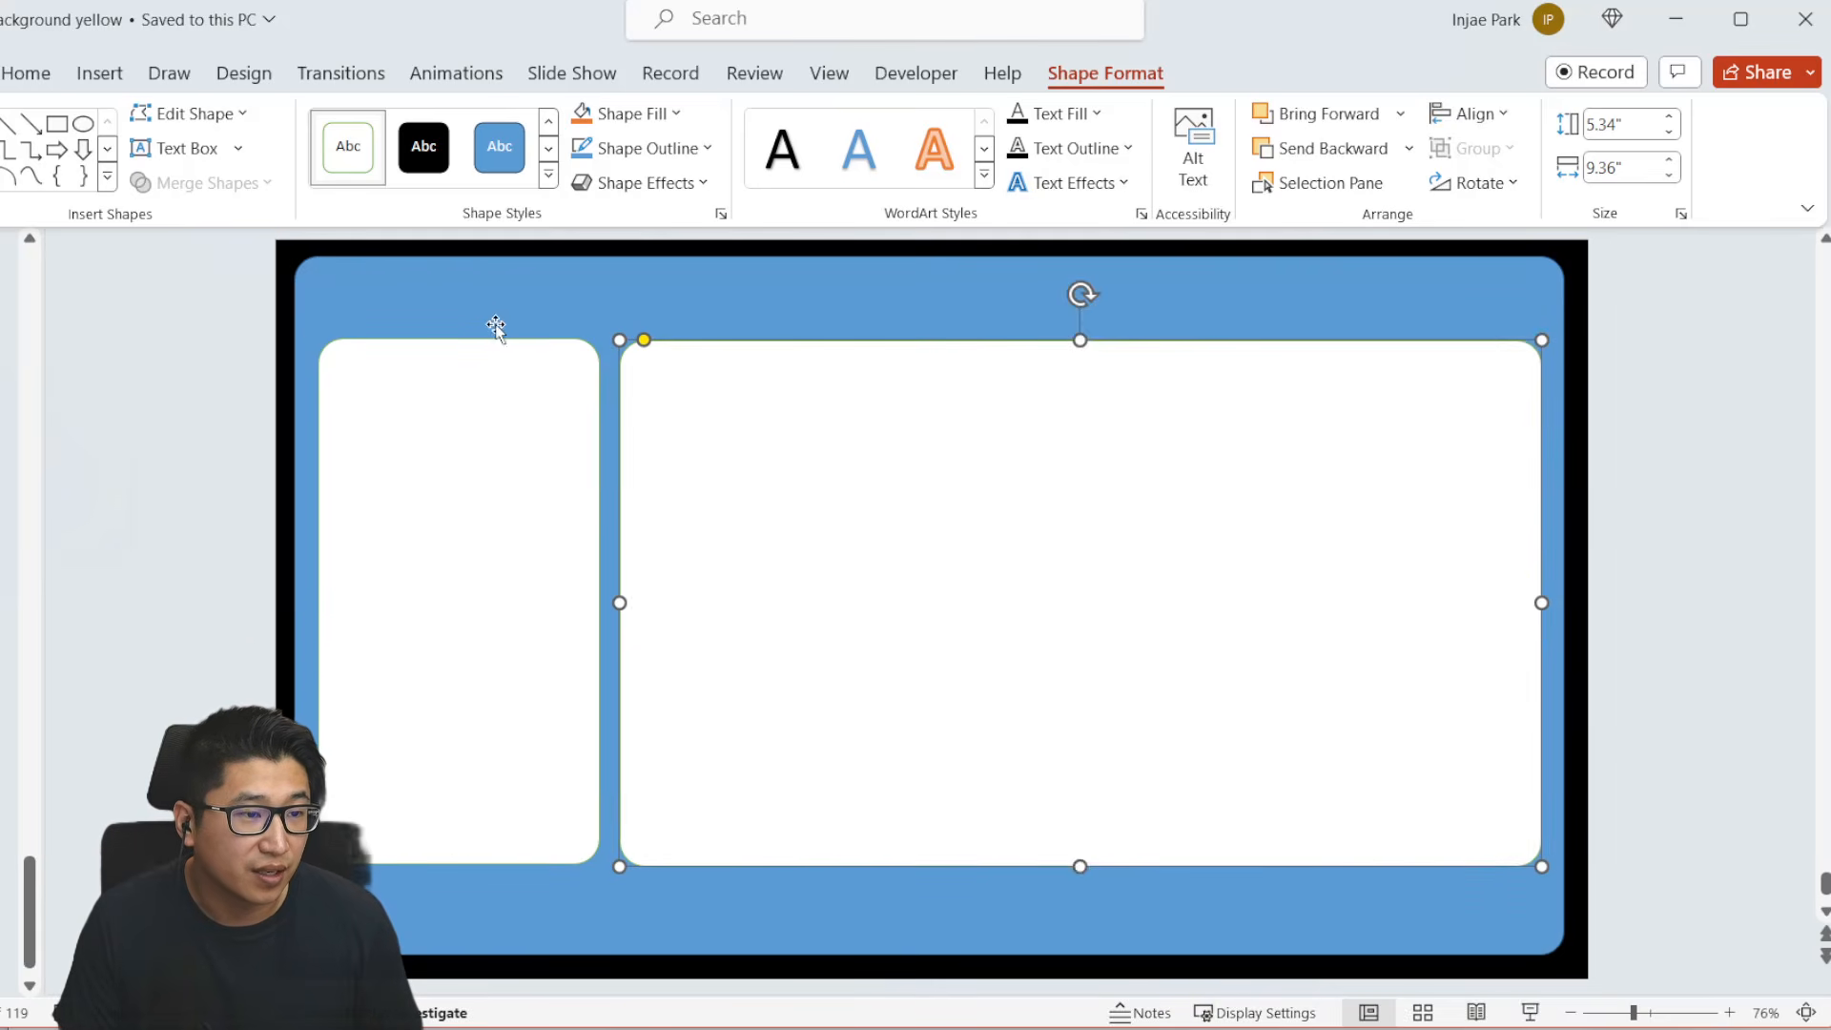
# - Draw a header rectangle about 12.89" wide and 0.4" high across the blue area, just above the white panels
pyautogui.click(465, 303)
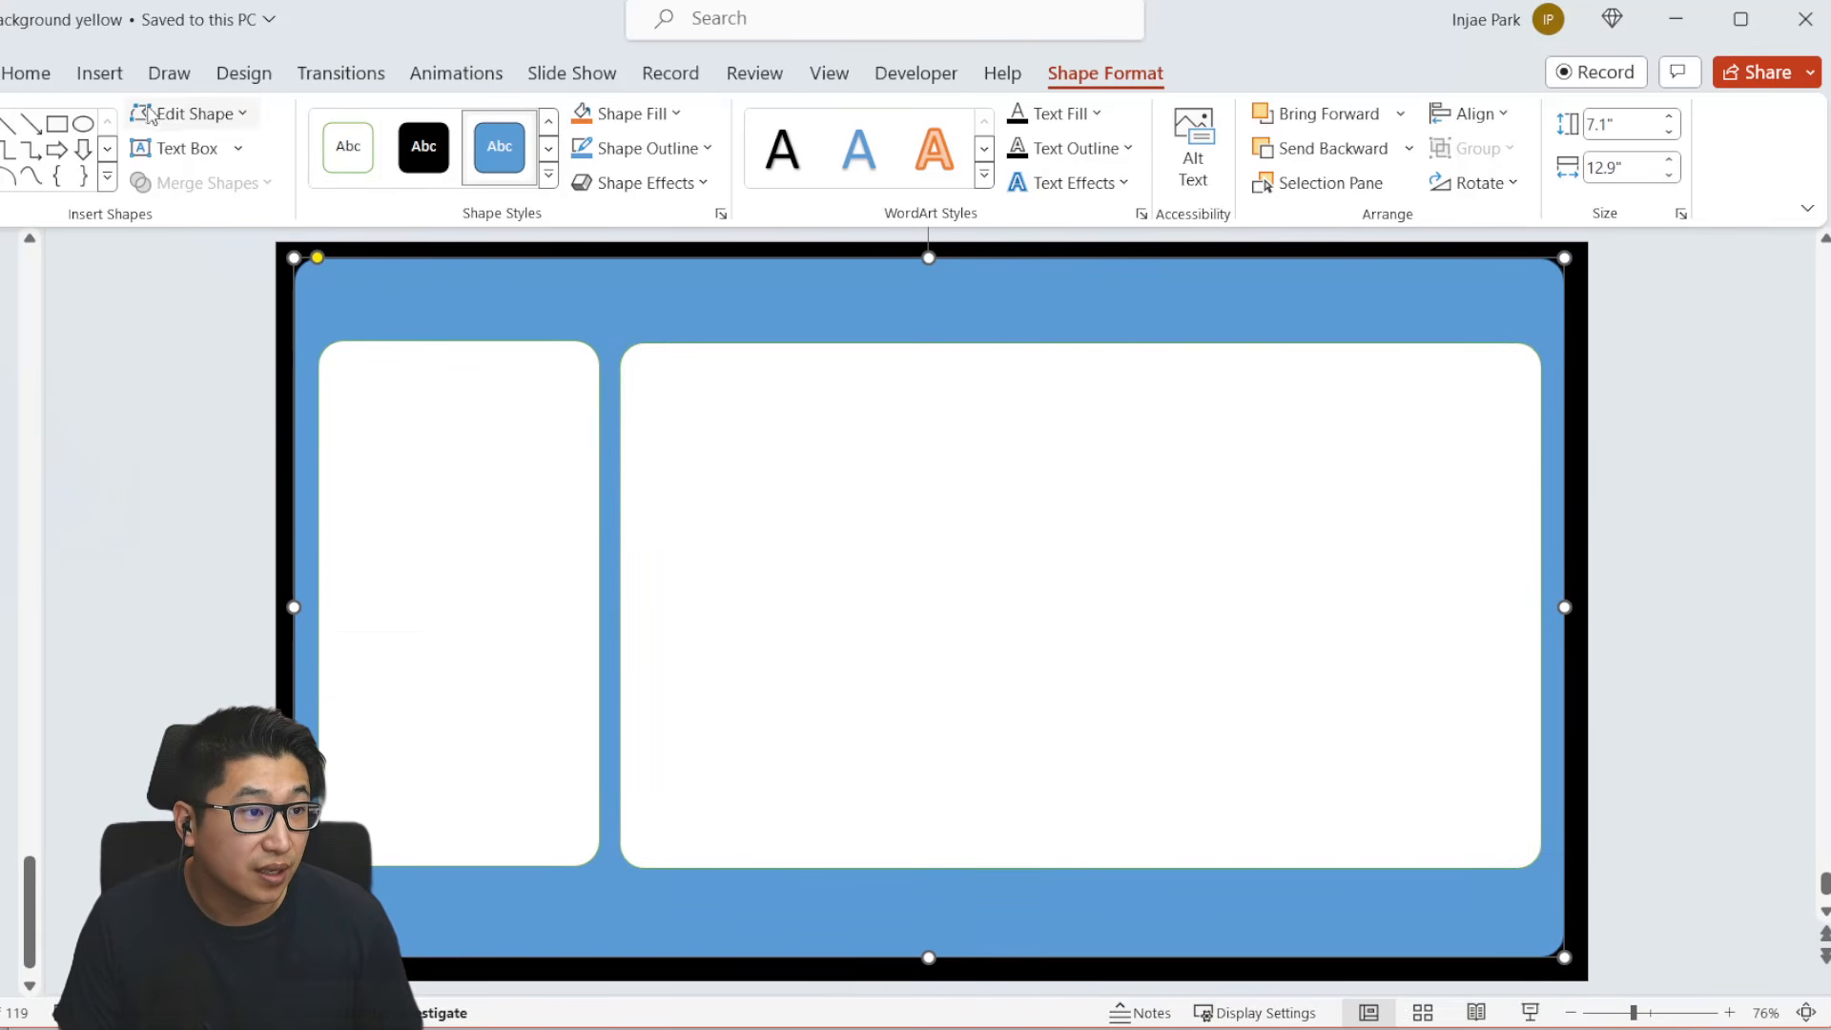
pyautogui.click(99, 73)
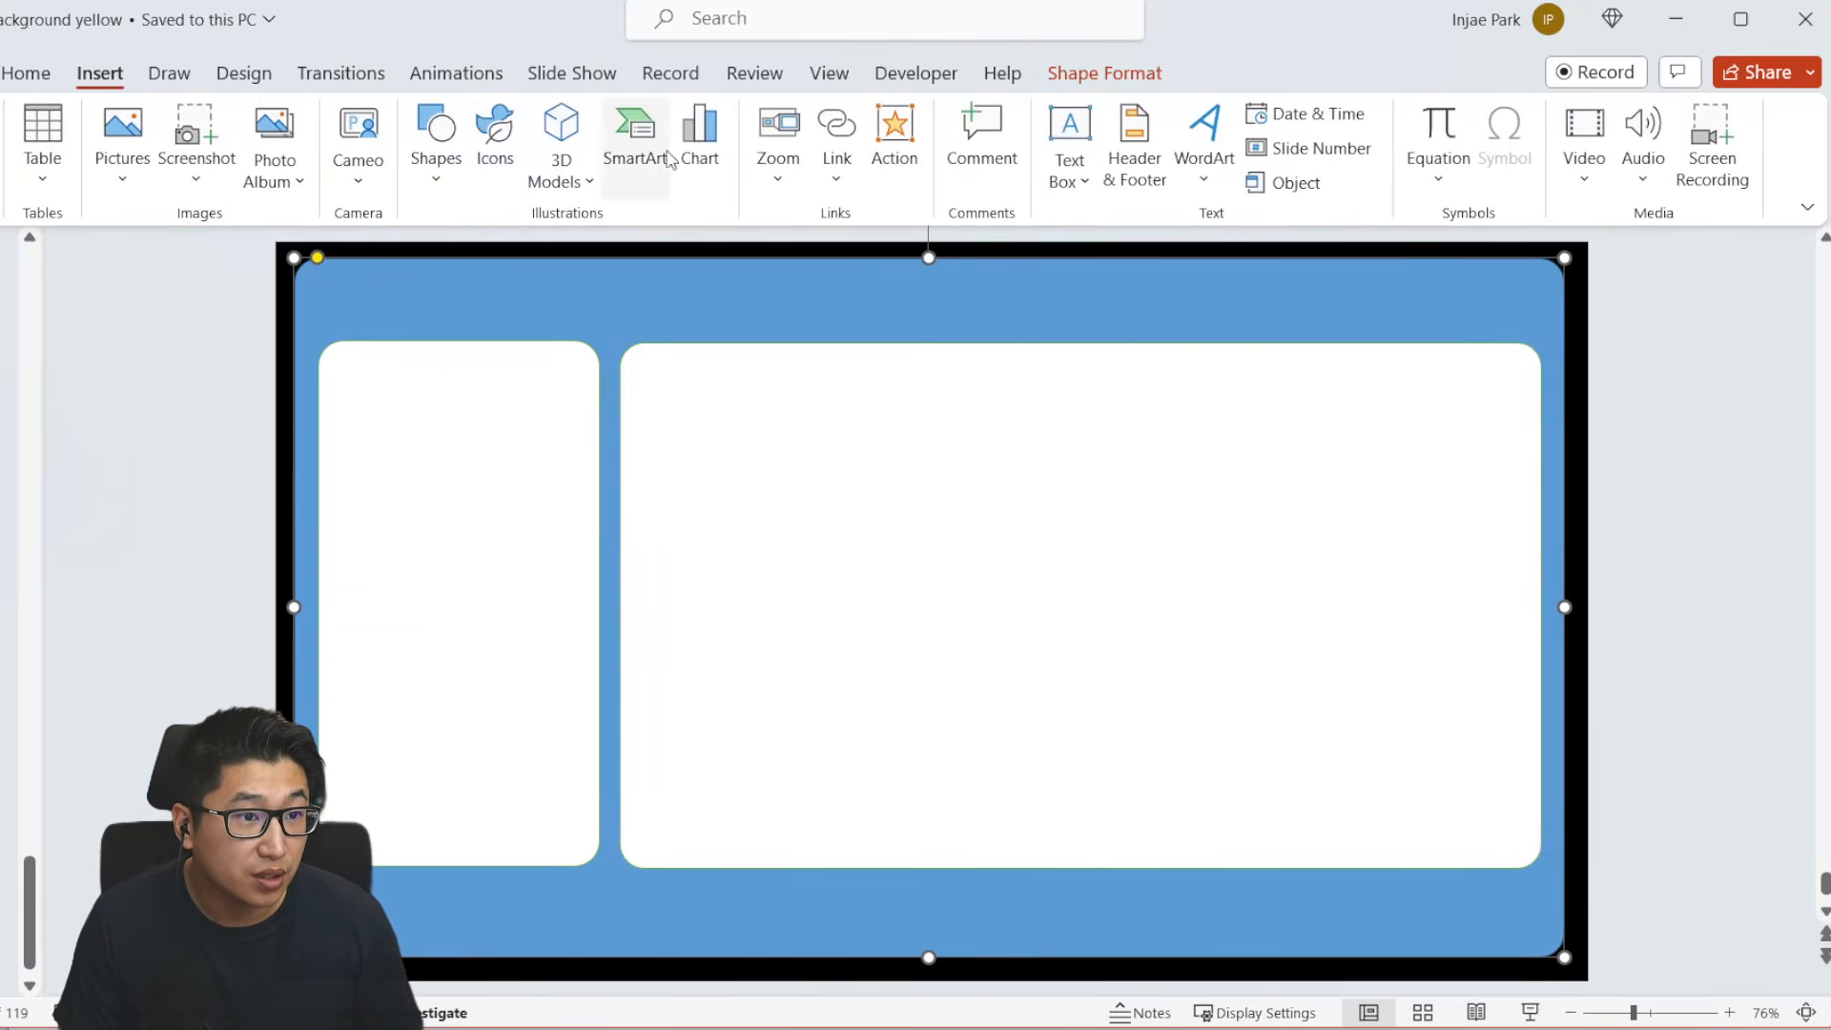
pyautogui.click(448, 172)
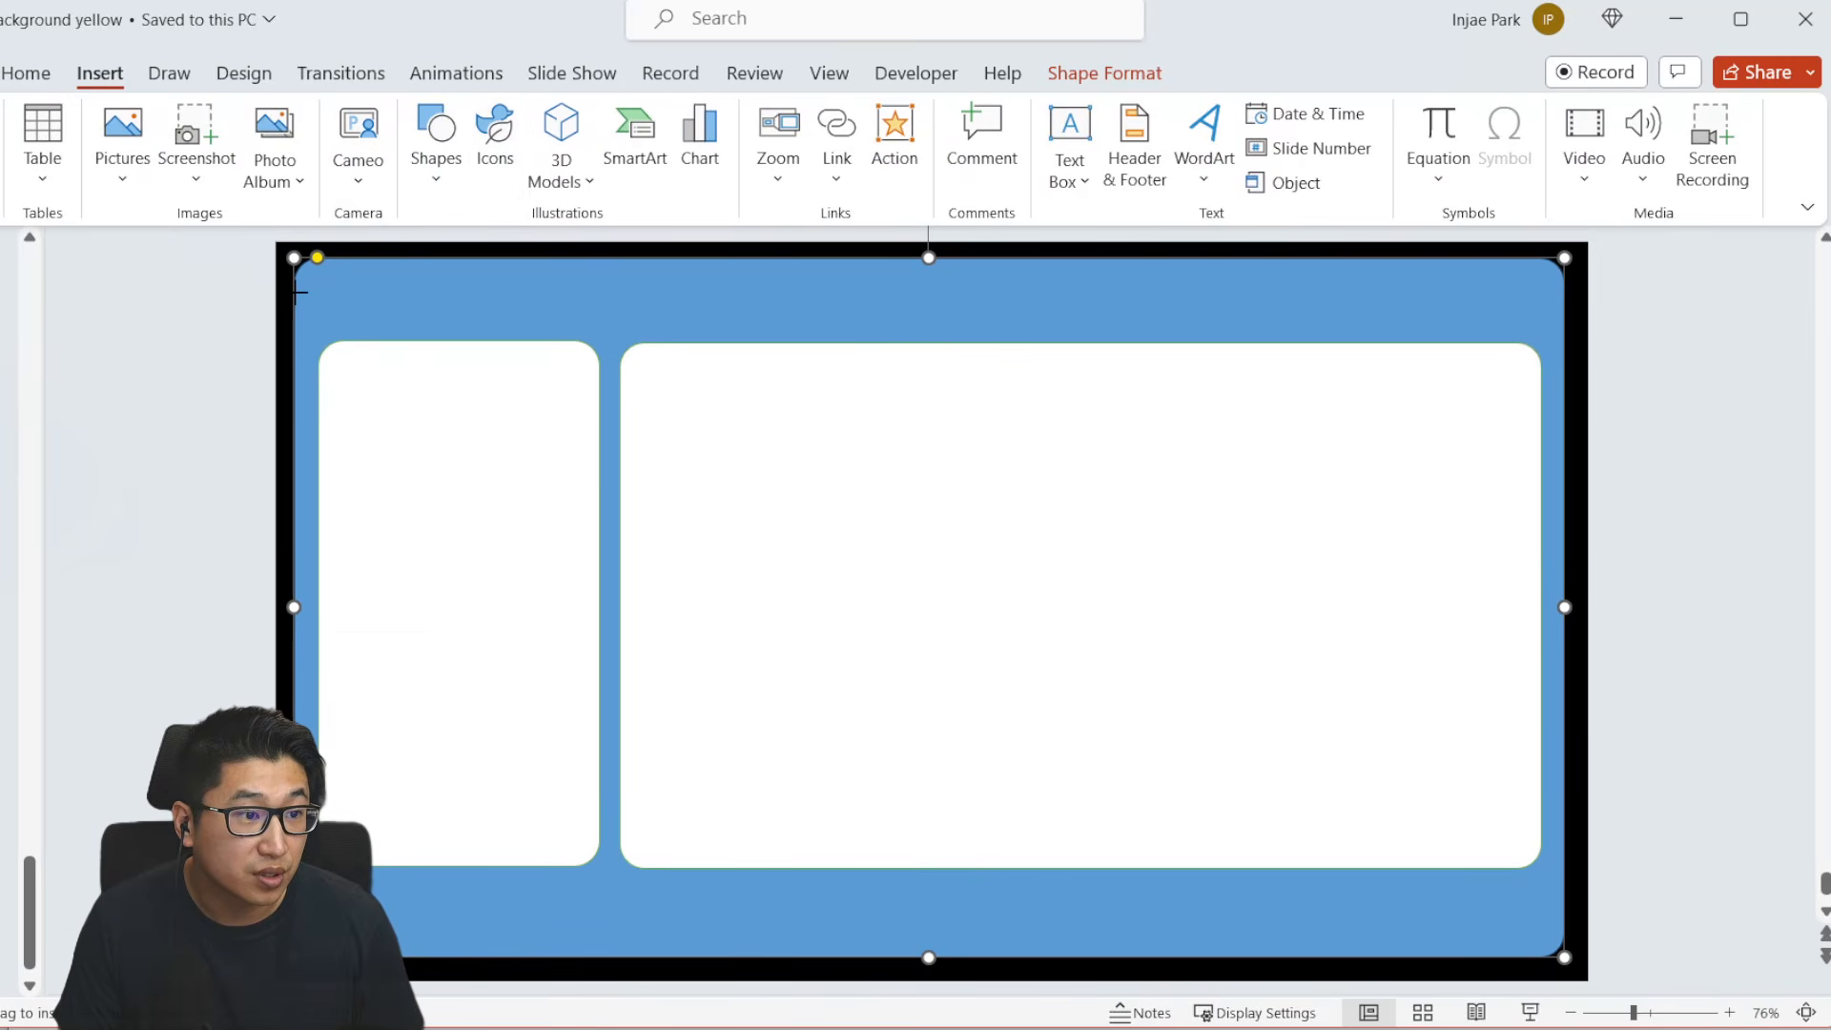
pyautogui.moveTo(295, 293); pyautogui.dragTo(1564, 330)
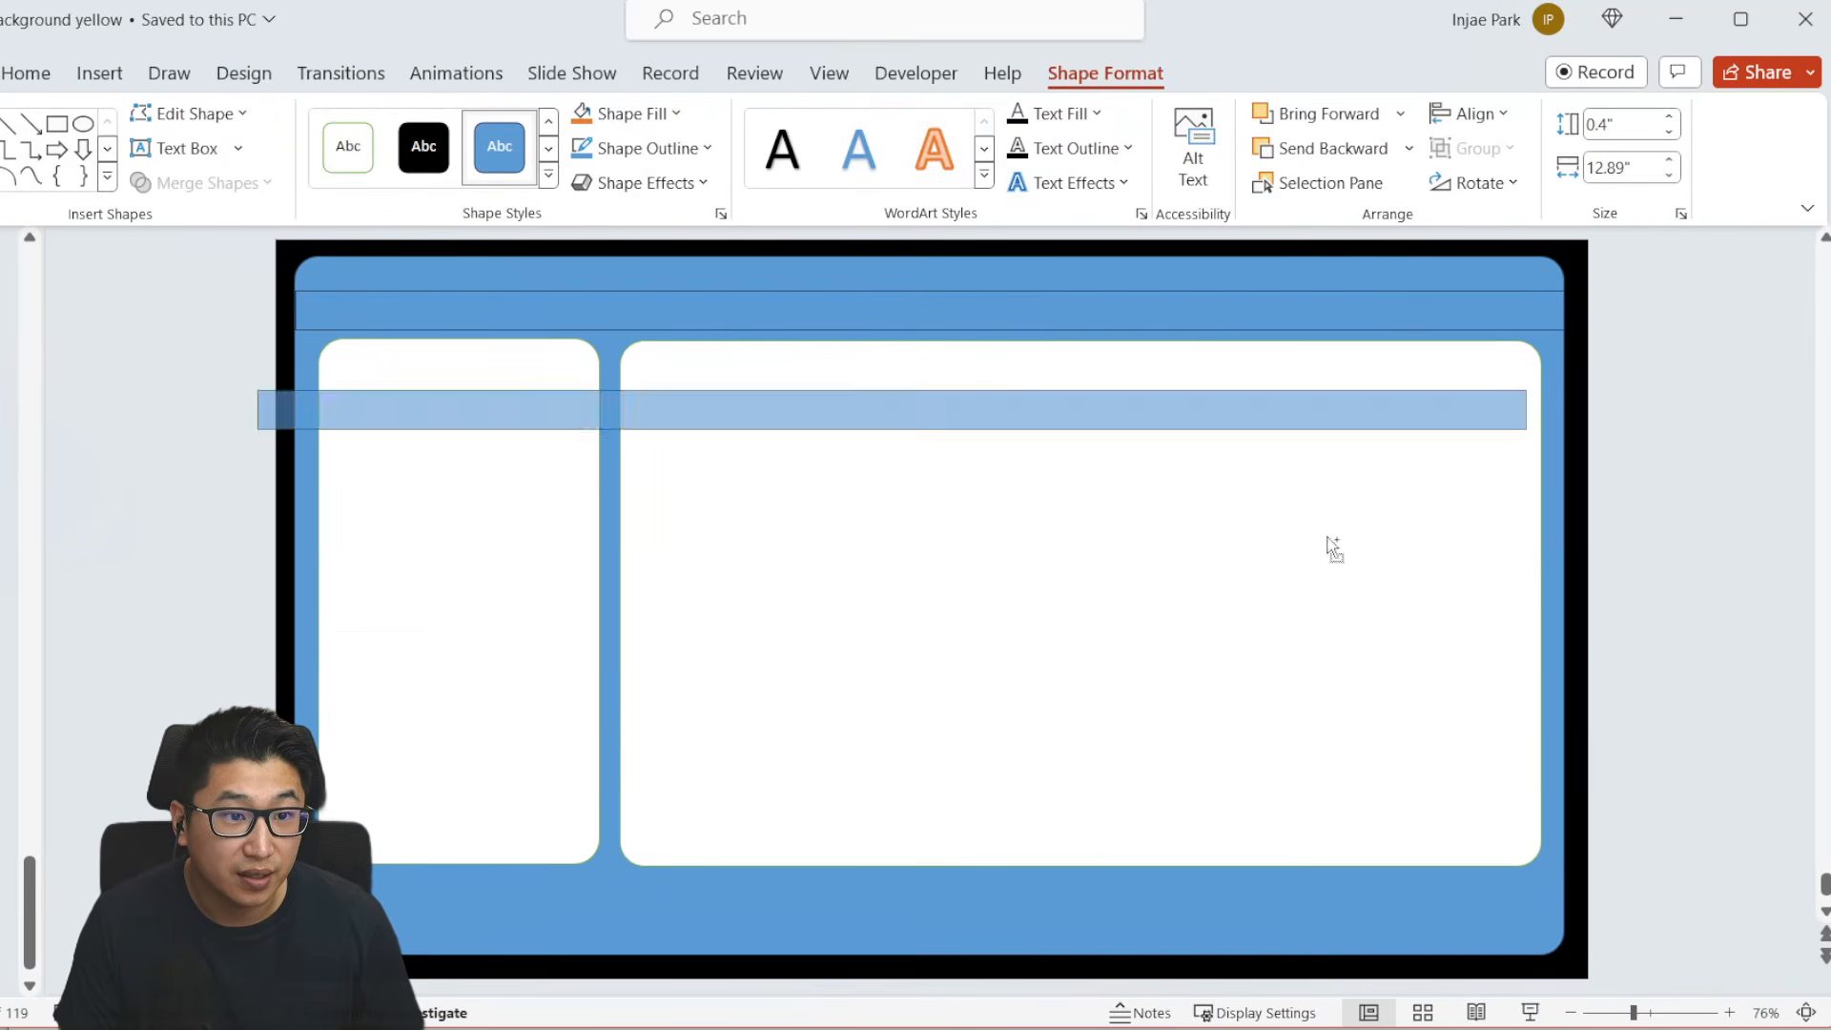
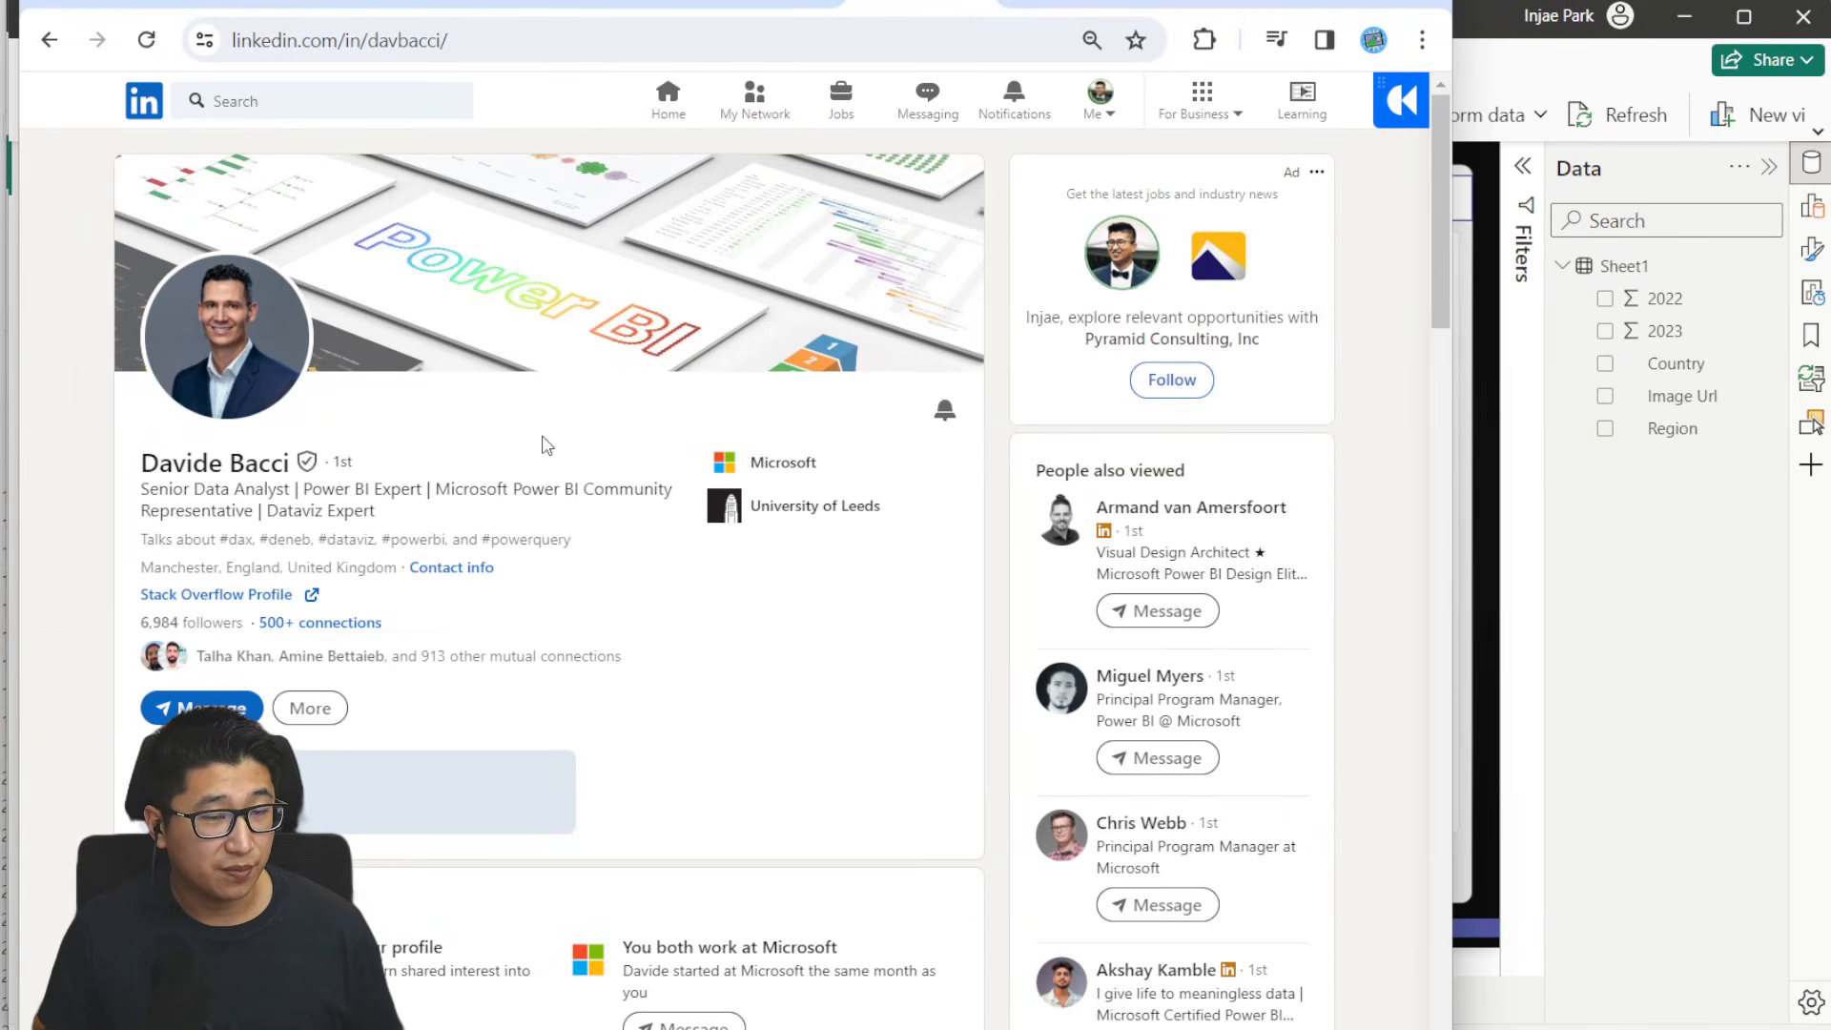
# - Switch to the IBCS-for-Power-BI GitHub repository, view its code download options, and open the matrix-visual-ibcs folder
pyautogui.click(1073, 3)
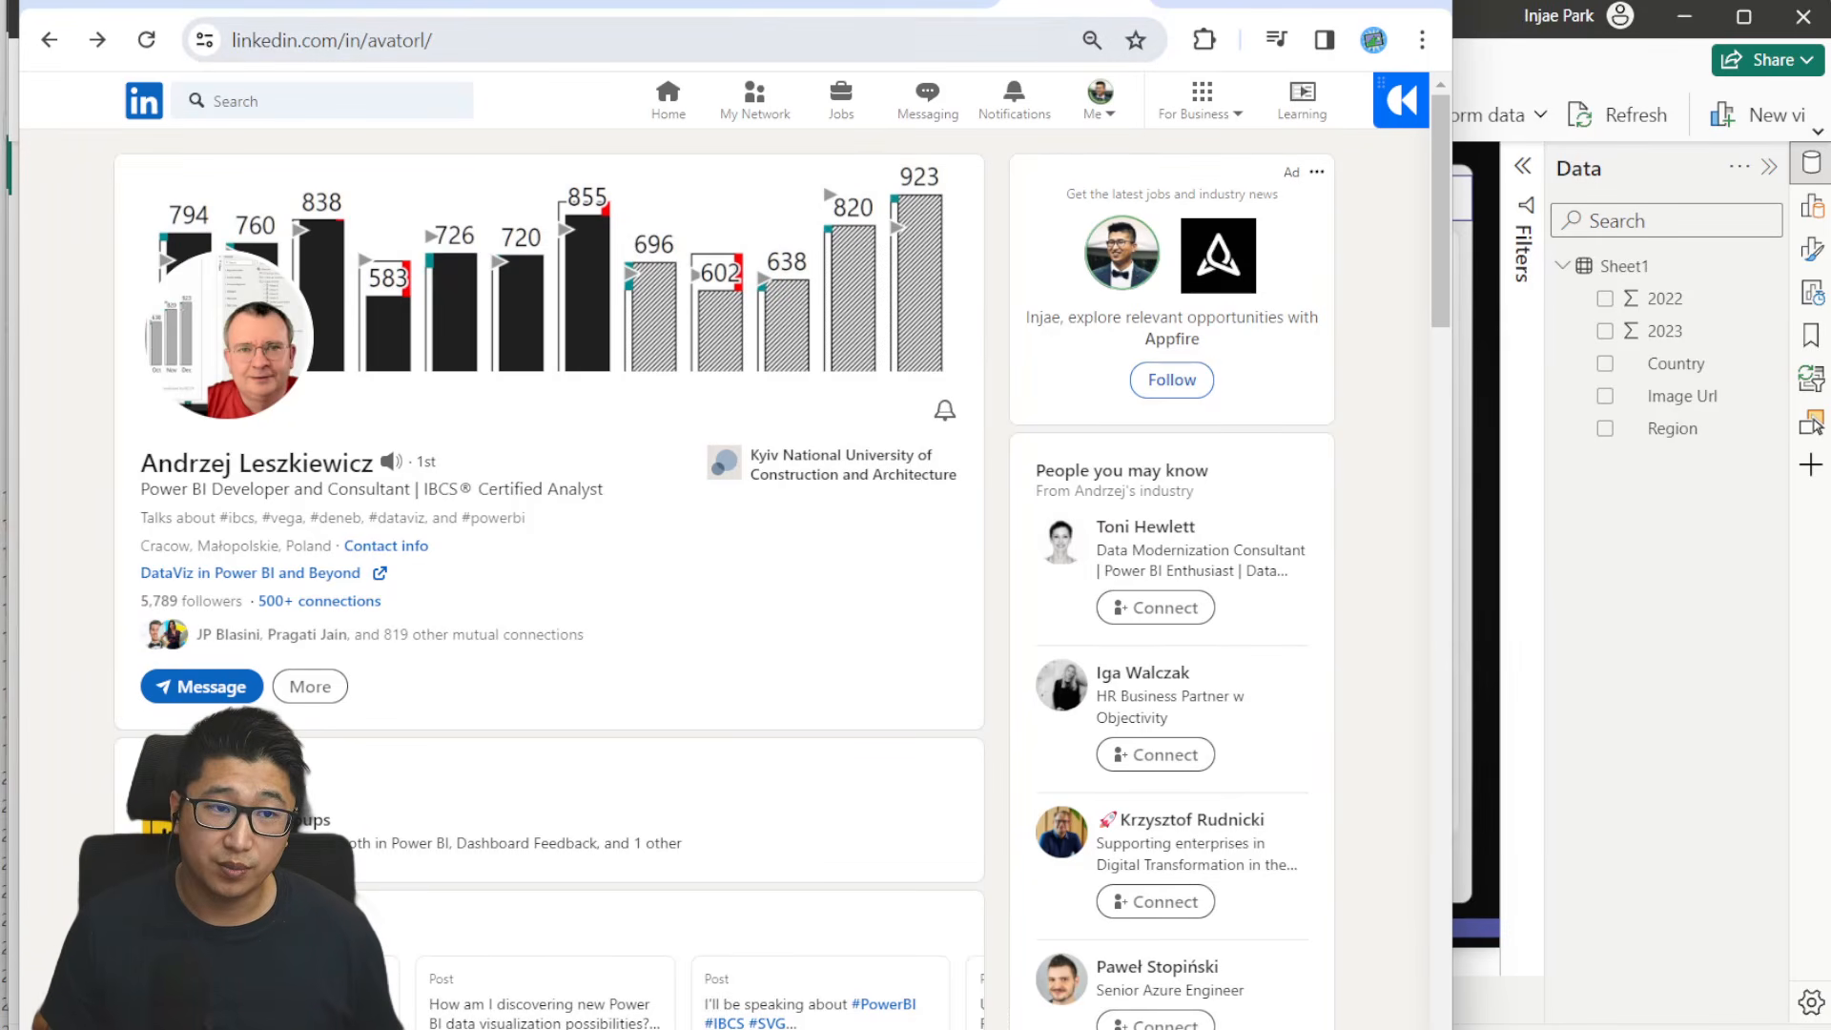
pyautogui.click(612, 3)
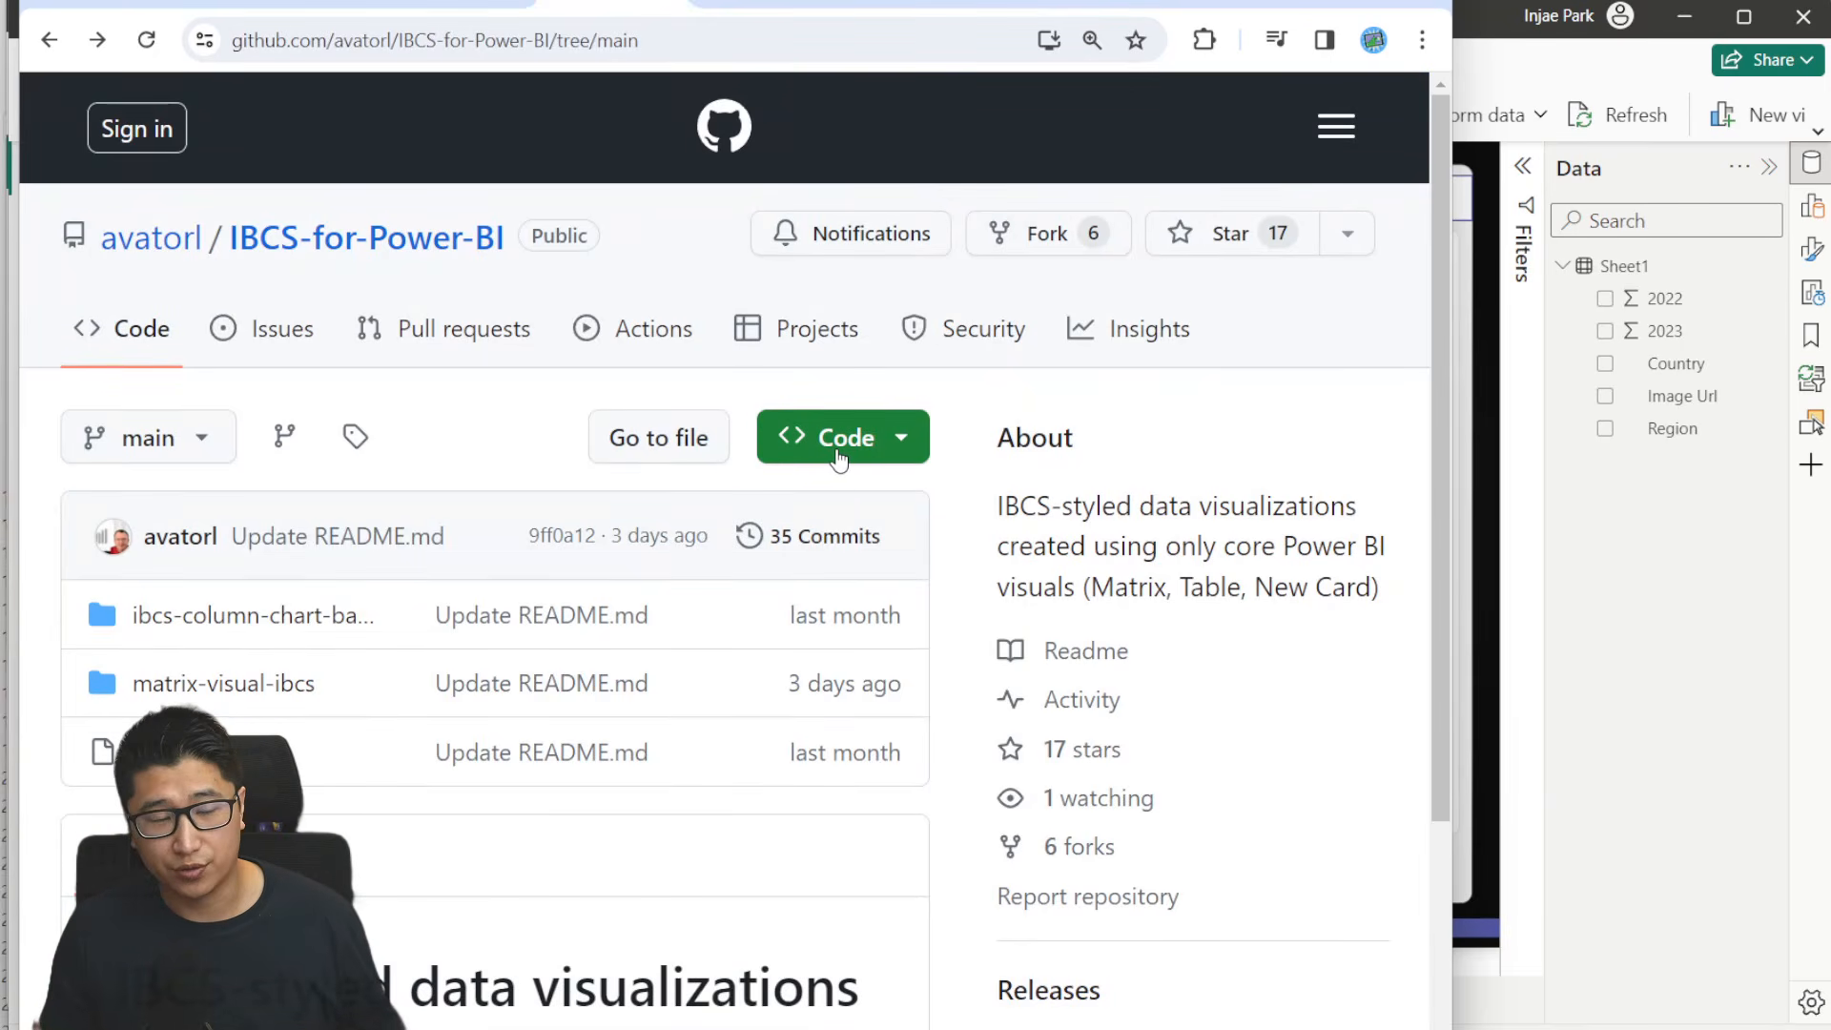
pyautogui.click(905, 459)
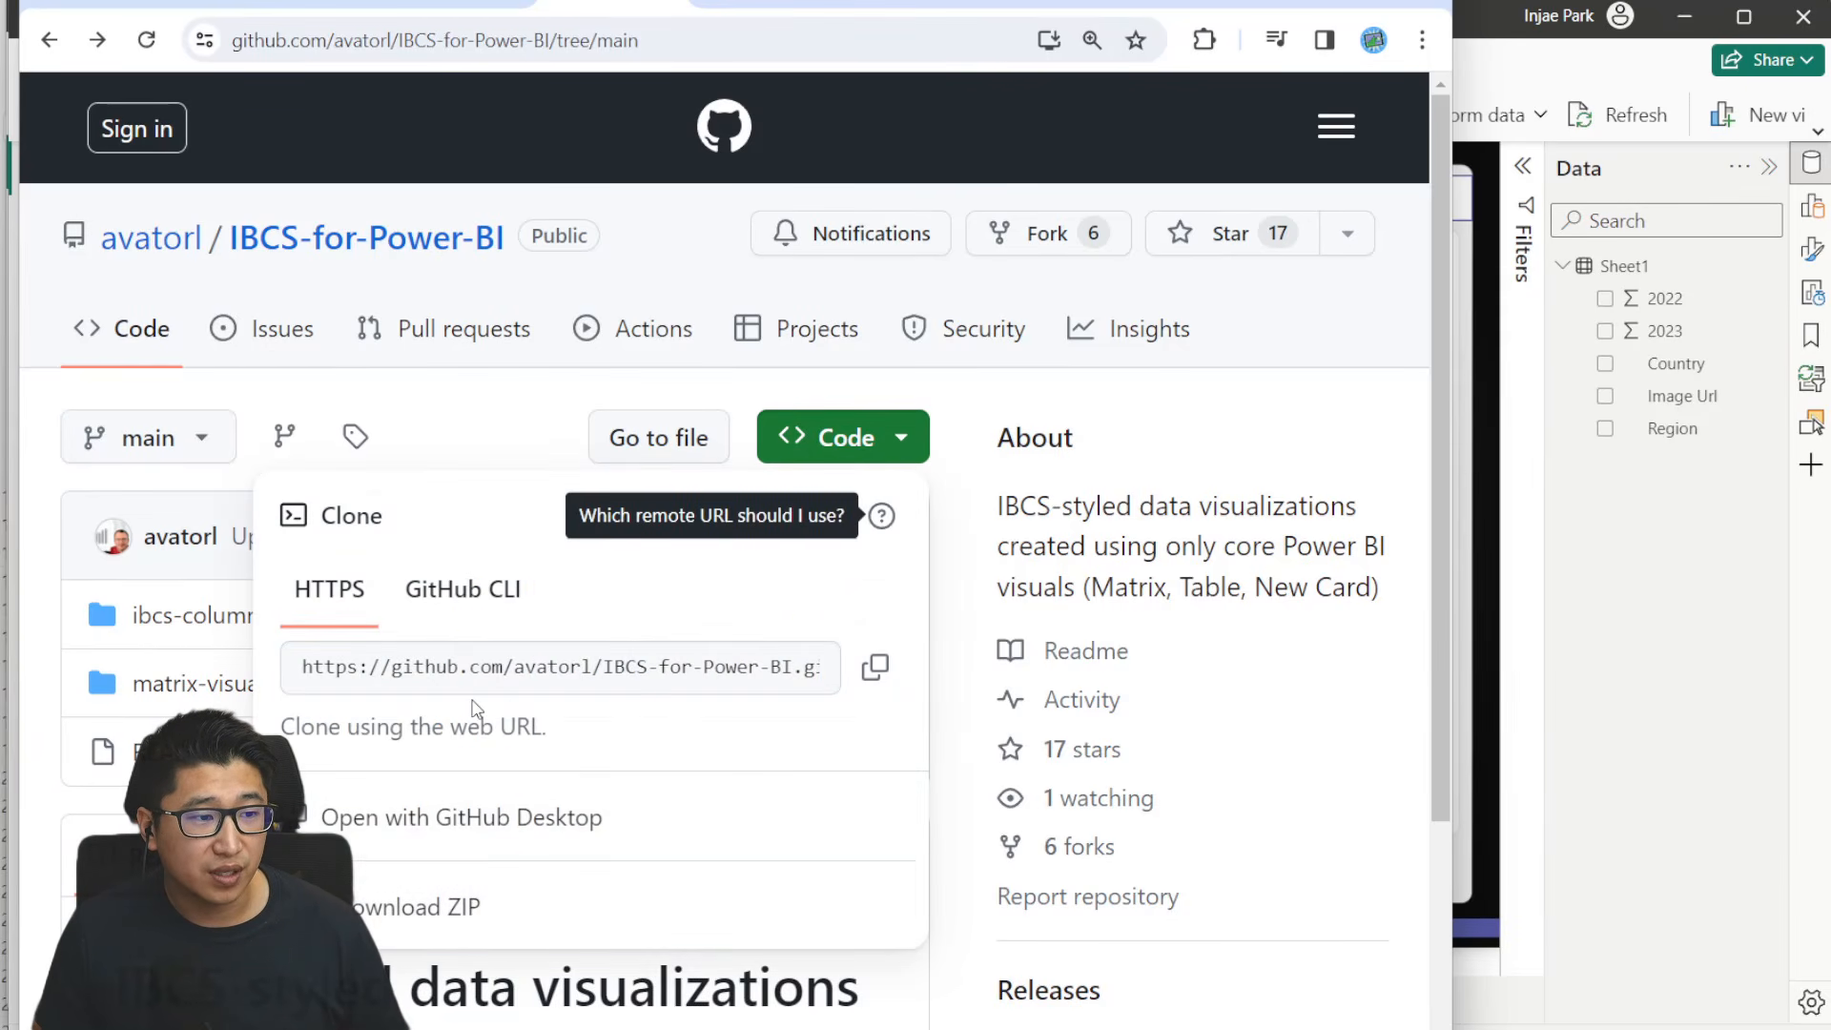
pyautogui.click(414, 402)
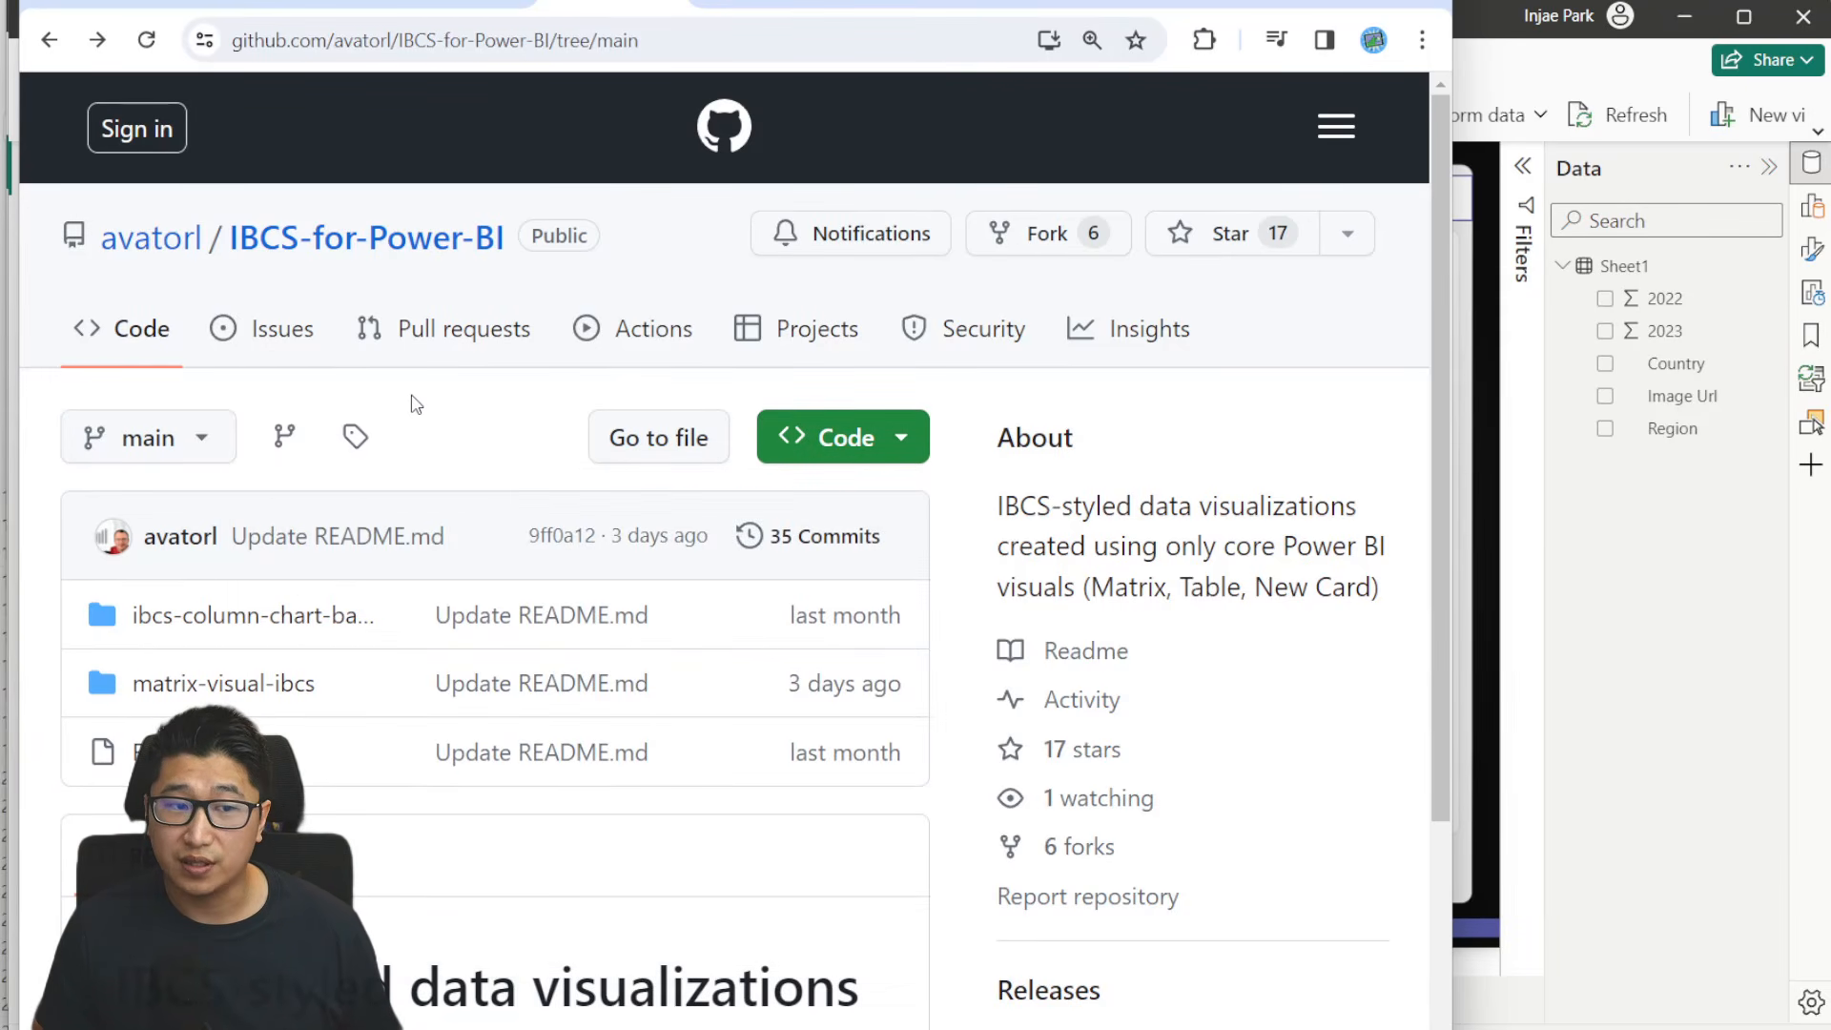
pyautogui.click(234, 684)
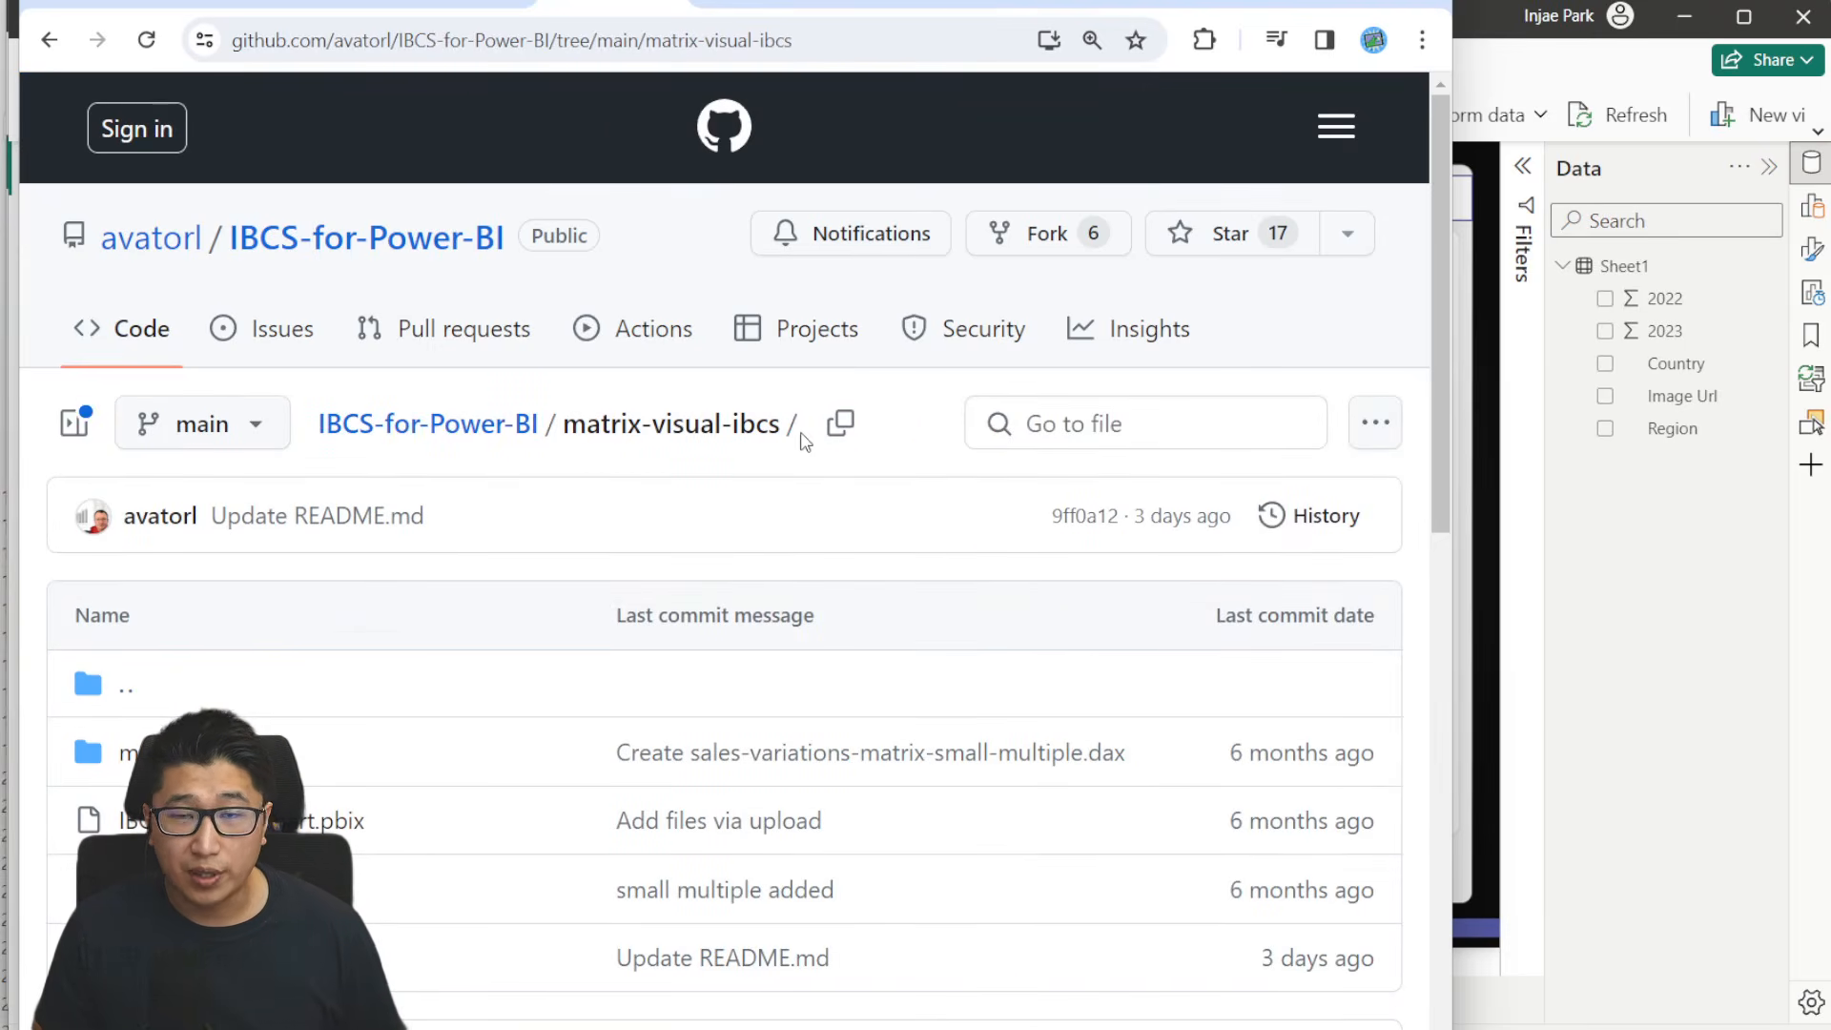
pyautogui.scroll(-1, 817, 458)
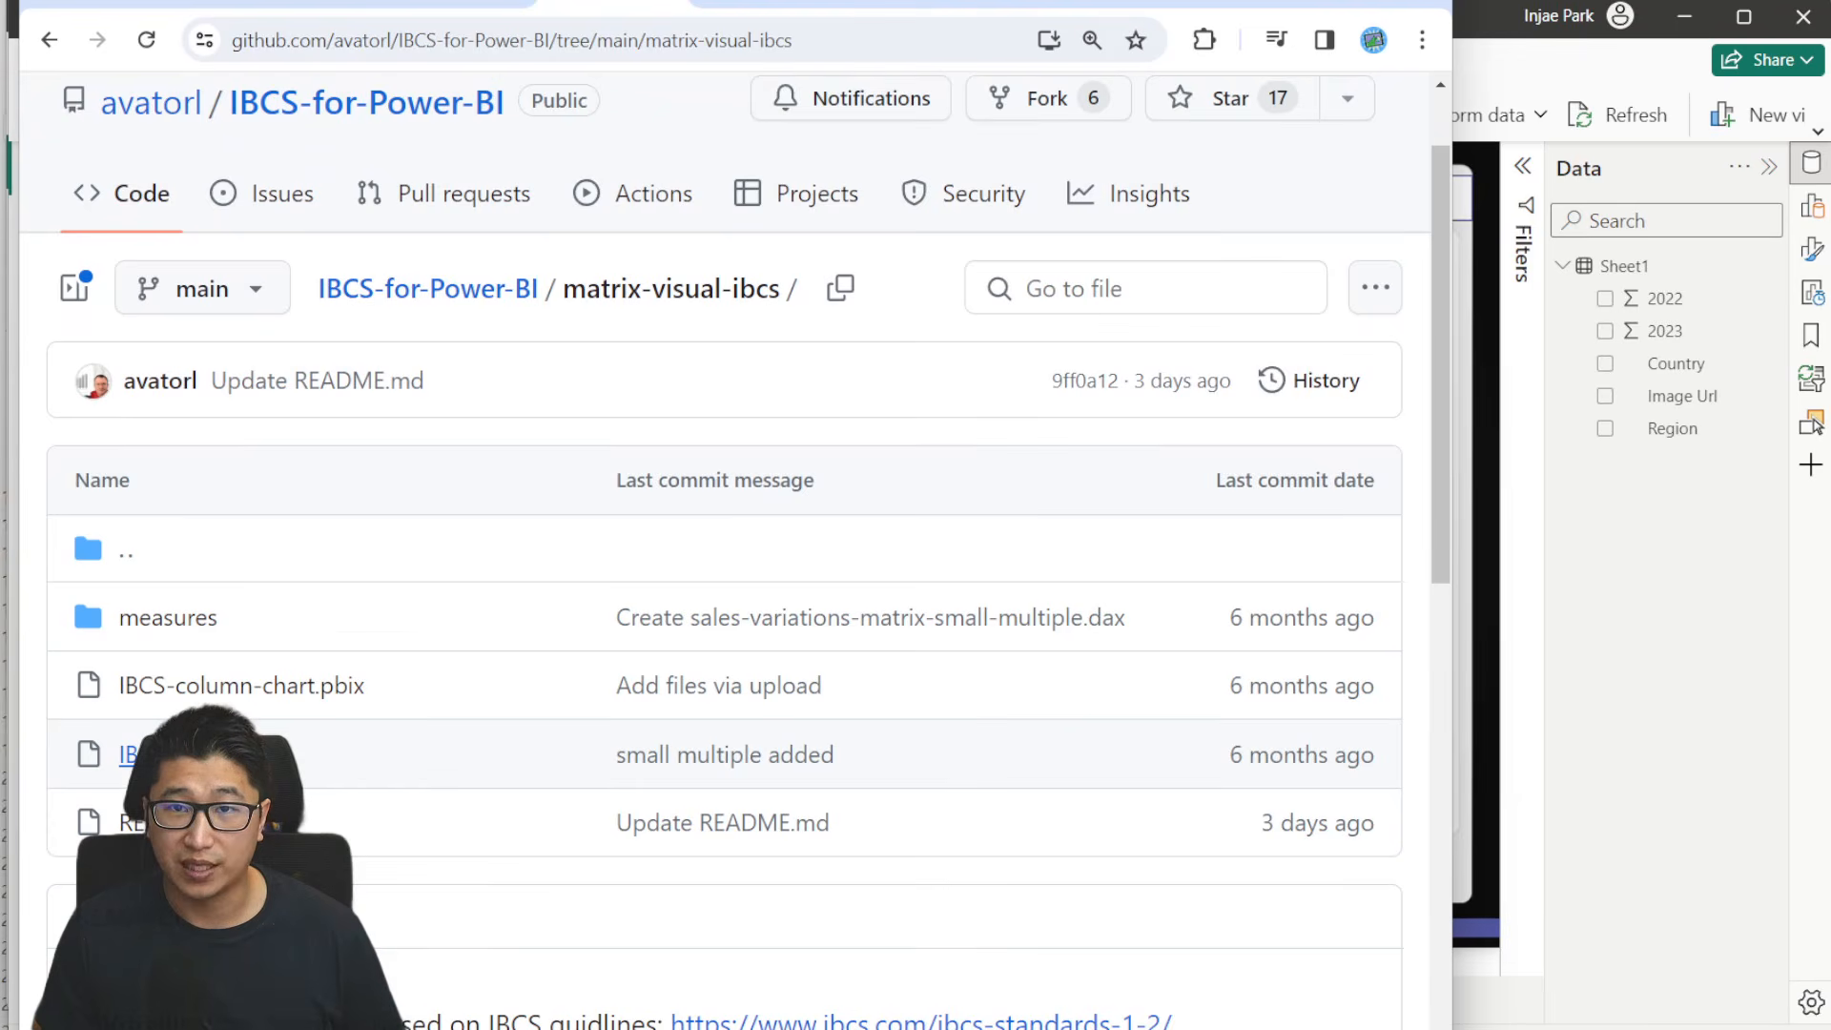
# - Switch to the SVG repository on GitHub, view its code download options, and open the Chips & Donuts folder
pyautogui.click(748, 19)
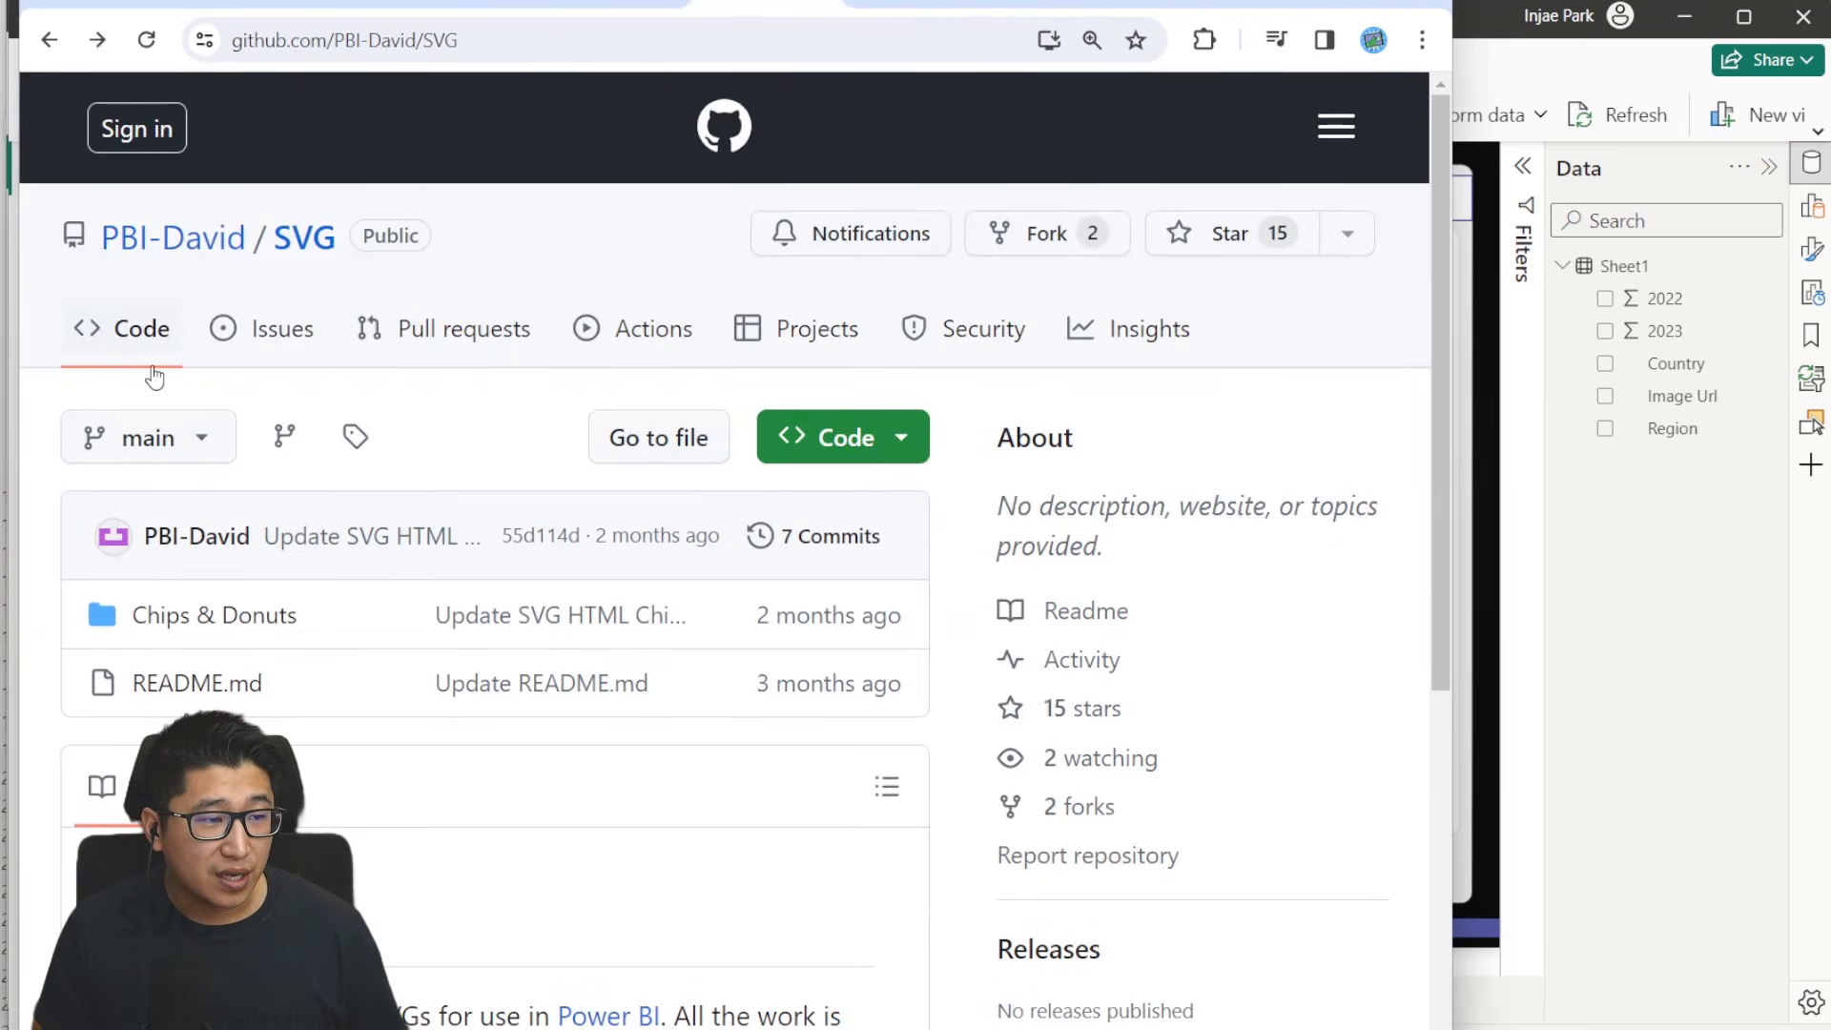
pyautogui.scroll(-1, 413, 413)
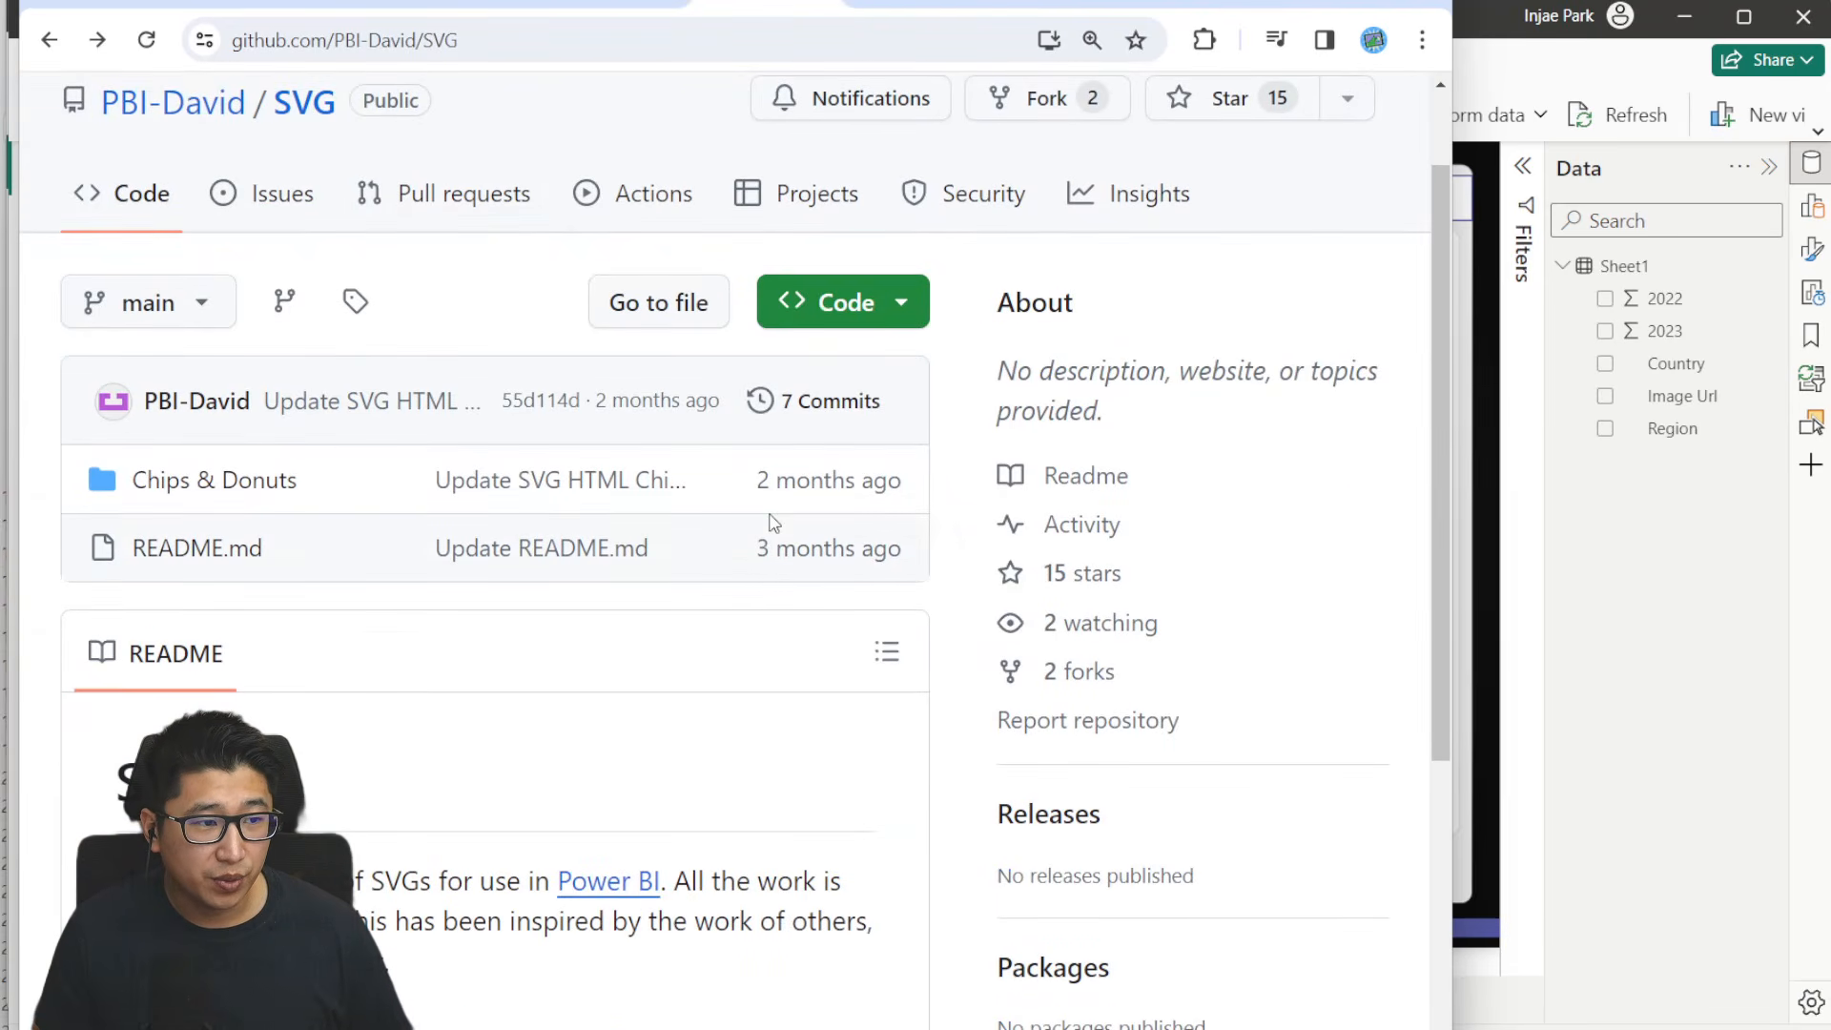
pyautogui.click(864, 305)
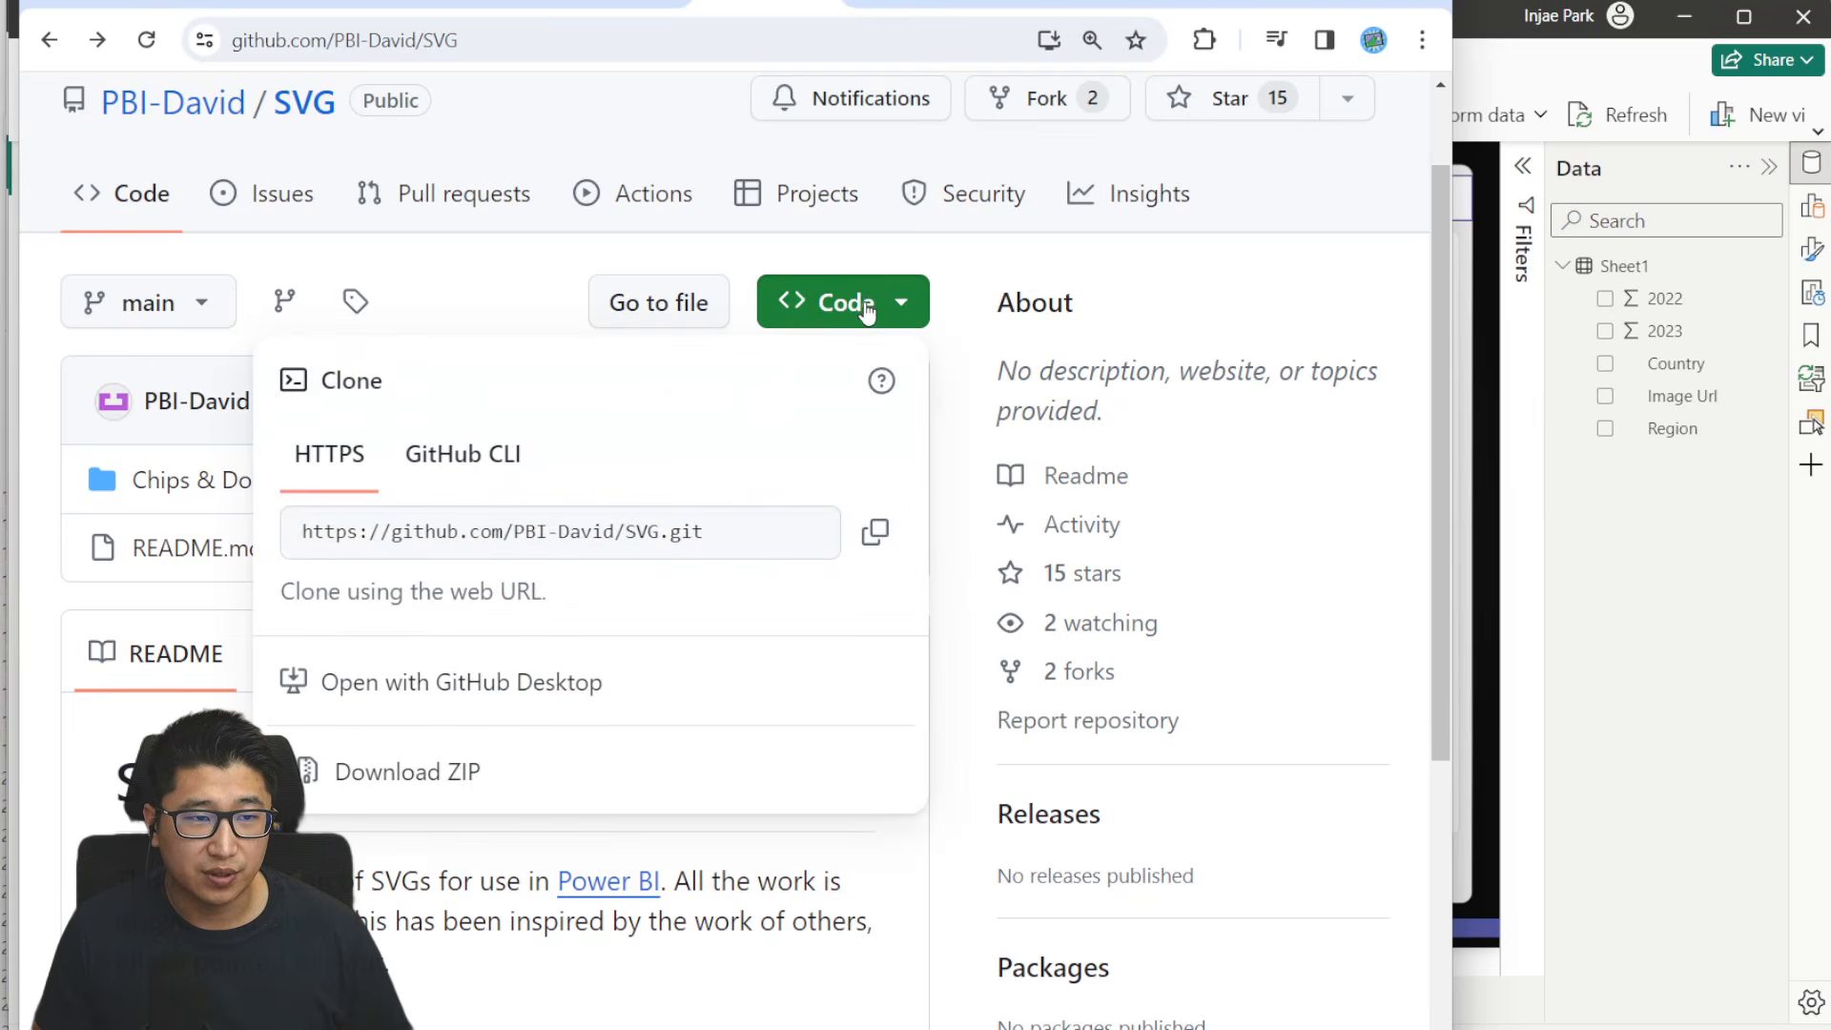
pyautogui.click(61, 558)
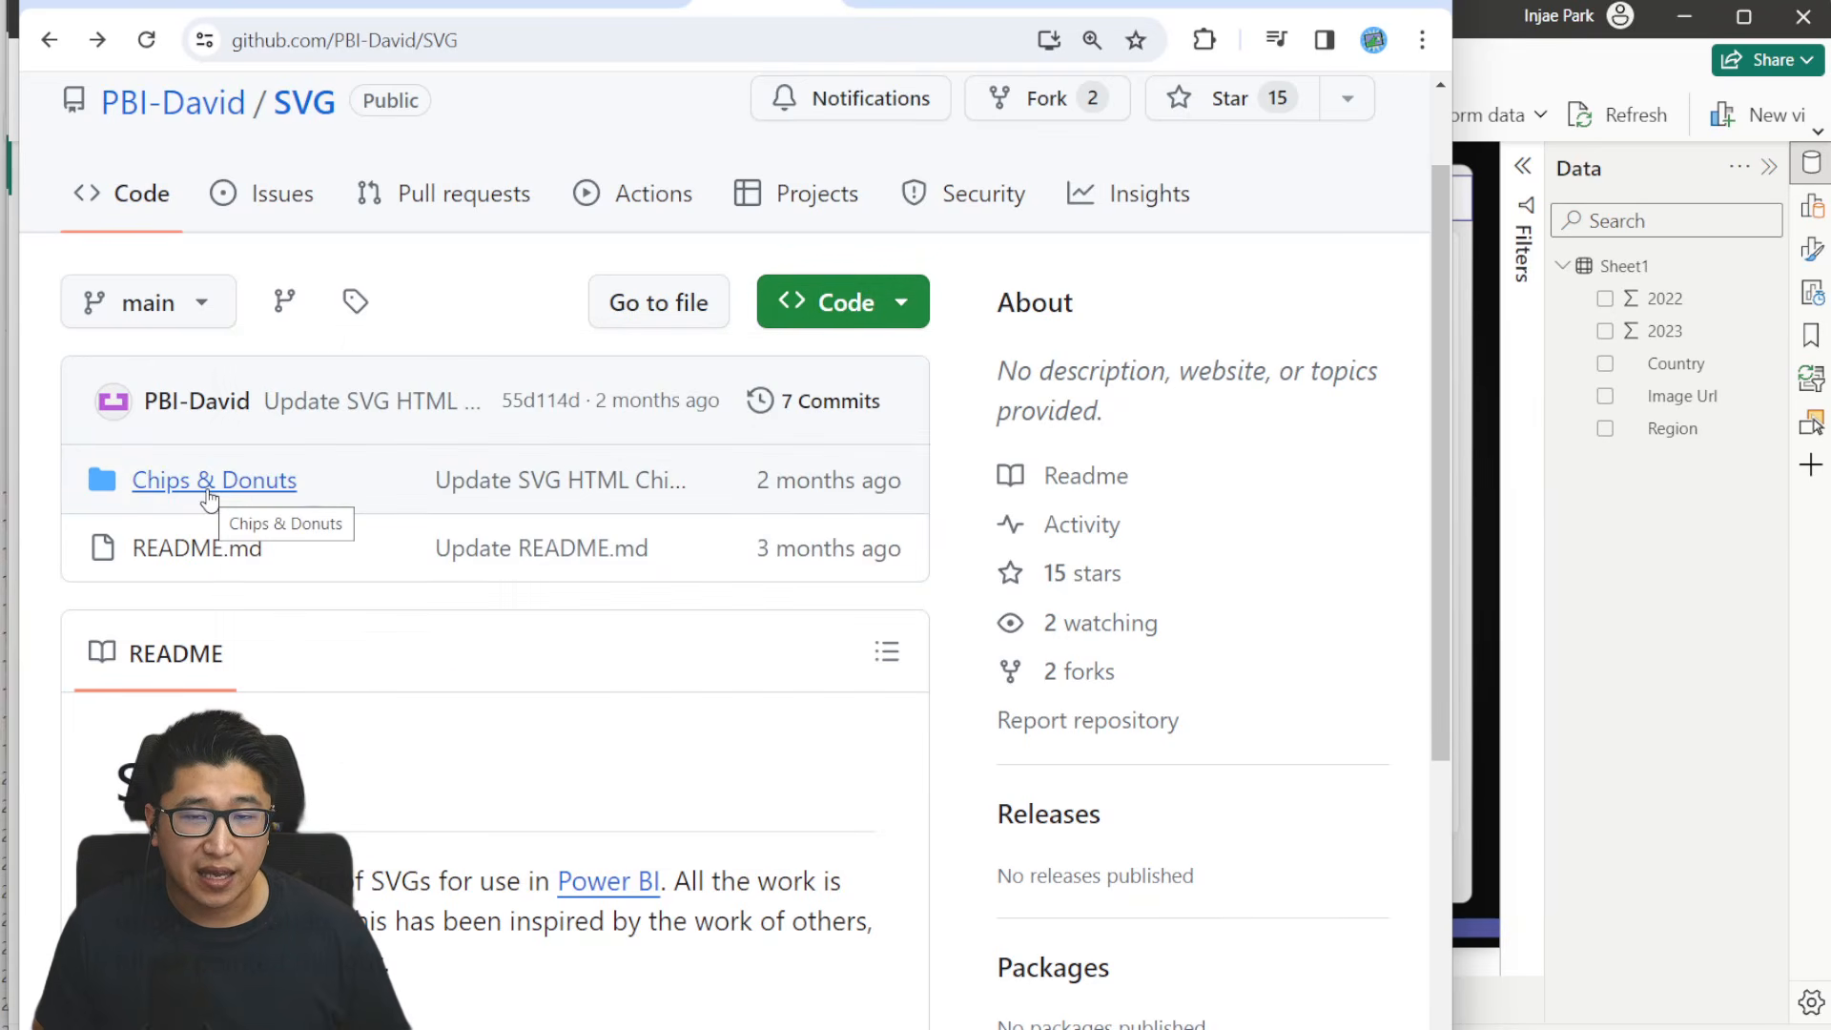
pyautogui.click(210, 498)
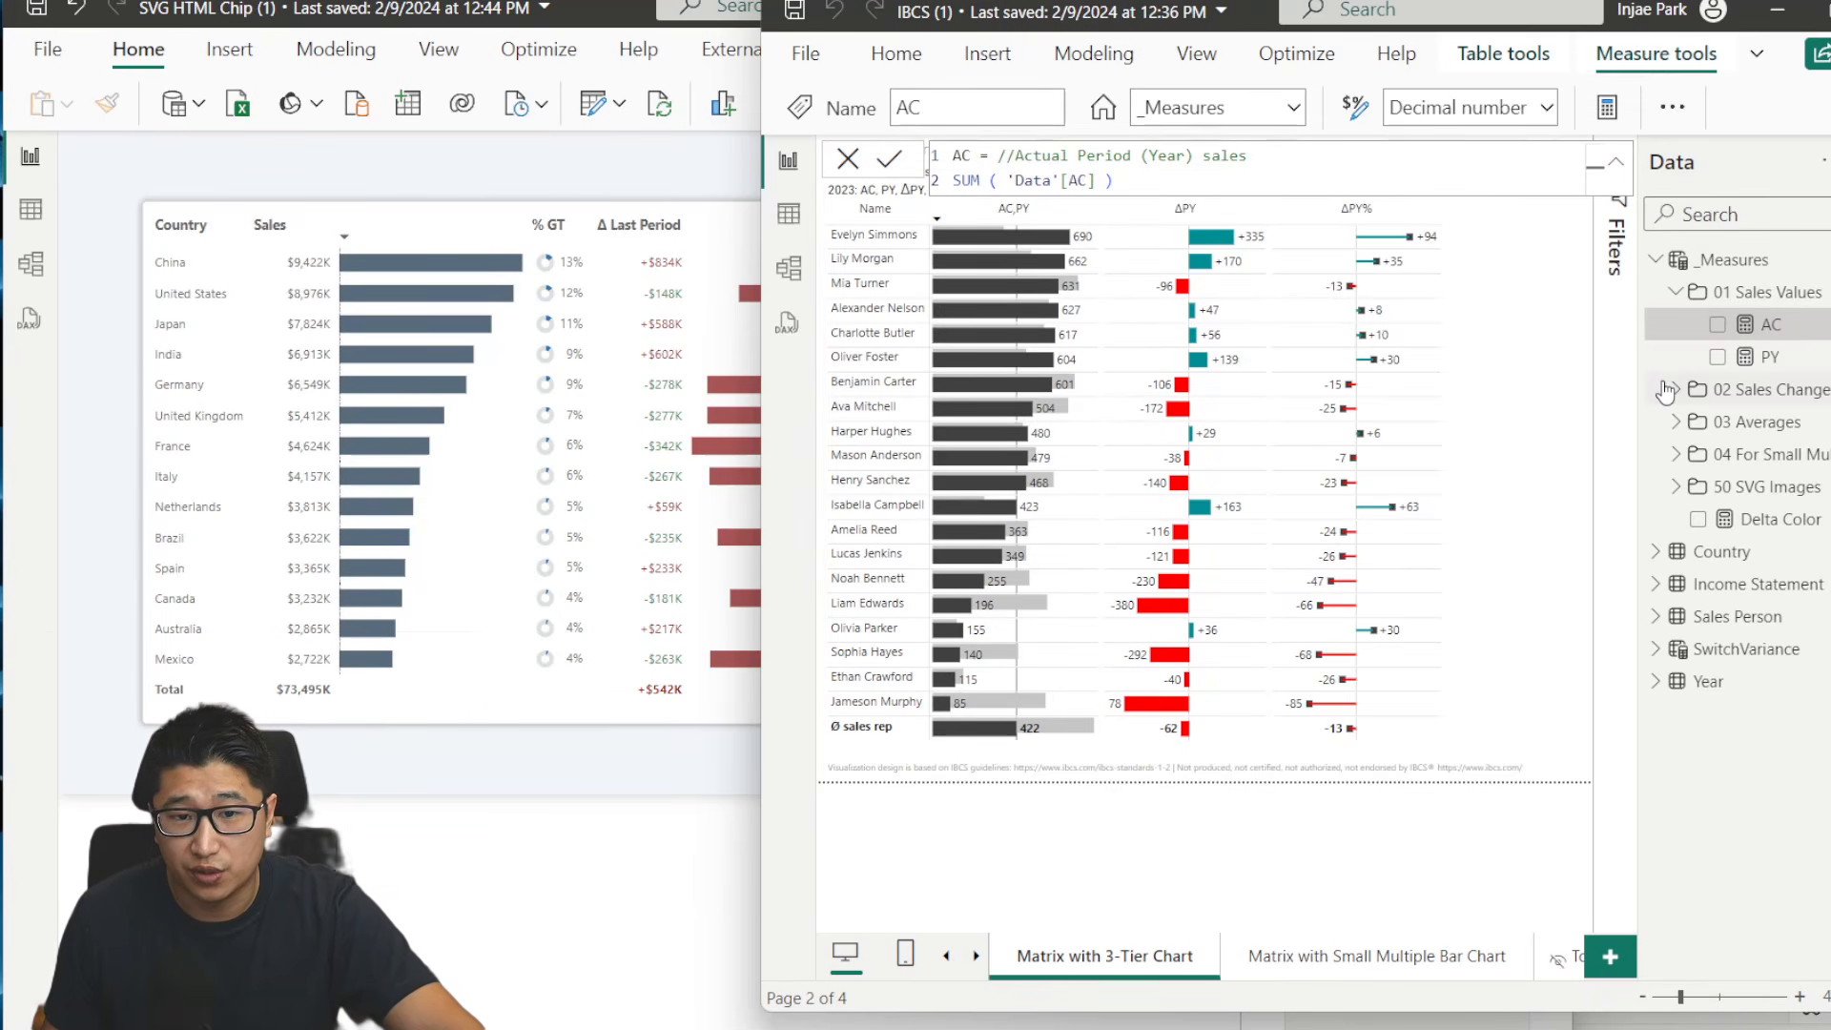
# - Expand the SVG Images, For Small Multiples, Averages and Sales Change measure folders in the IBCS report to examine their measures
pyautogui.click(1677, 488)
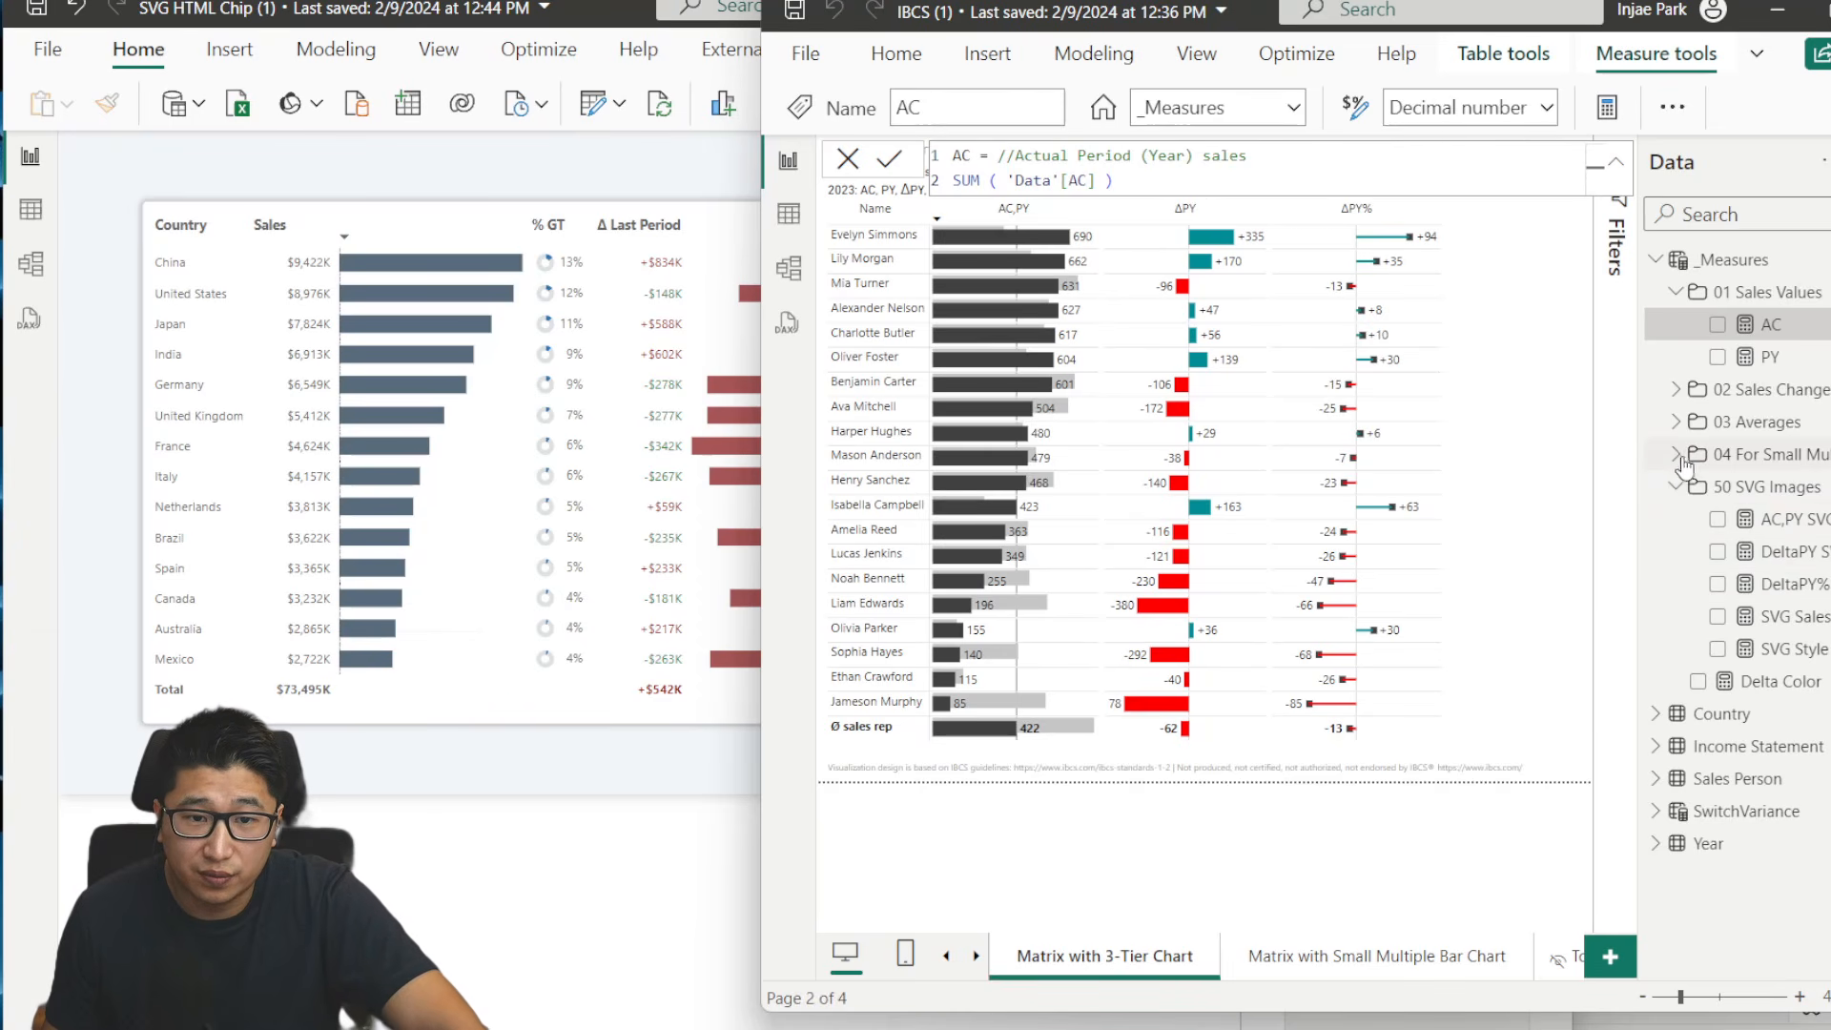
pyautogui.click(1678, 456)
pyautogui.click(1677, 422)
pyautogui.click(1676, 391)
pyautogui.scroll(-3, 1764, 605)
pyautogui.scroll(3, 1757, 596)
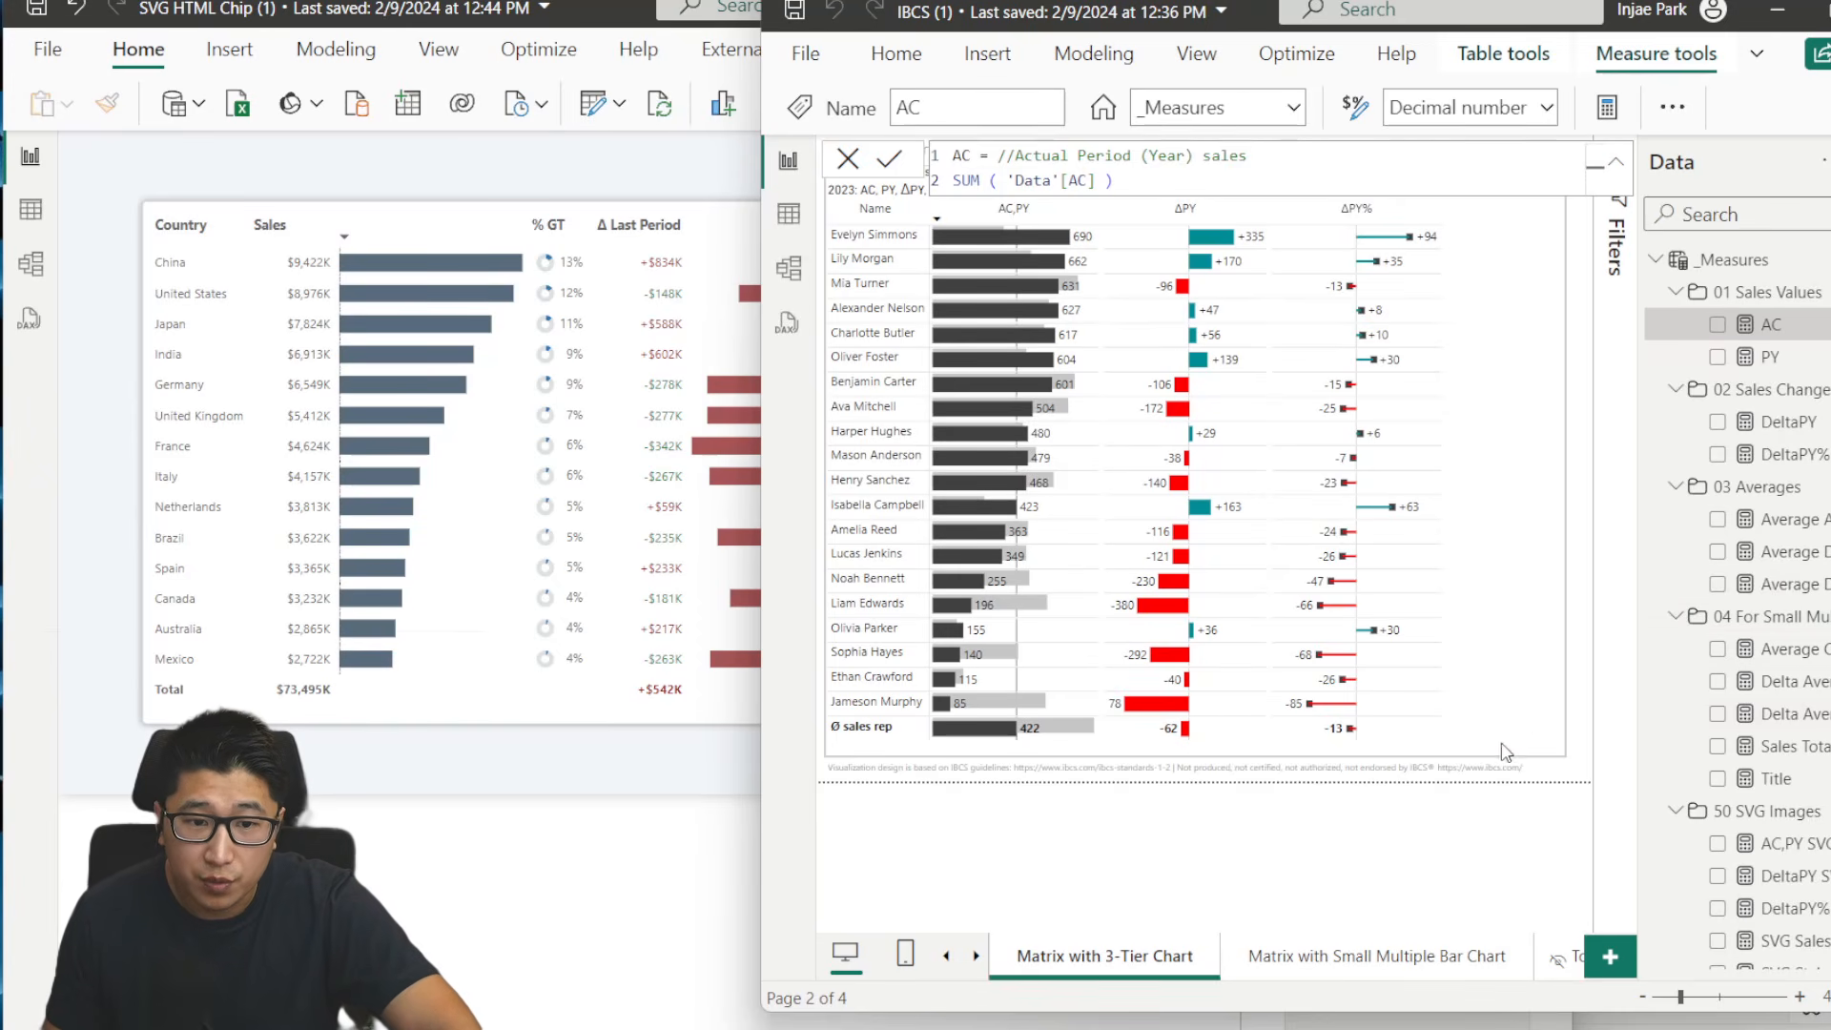
# - In the SVG HTML Chip report, generate a DAX query that defines all measures in the model
pyautogui.click(665, 885)
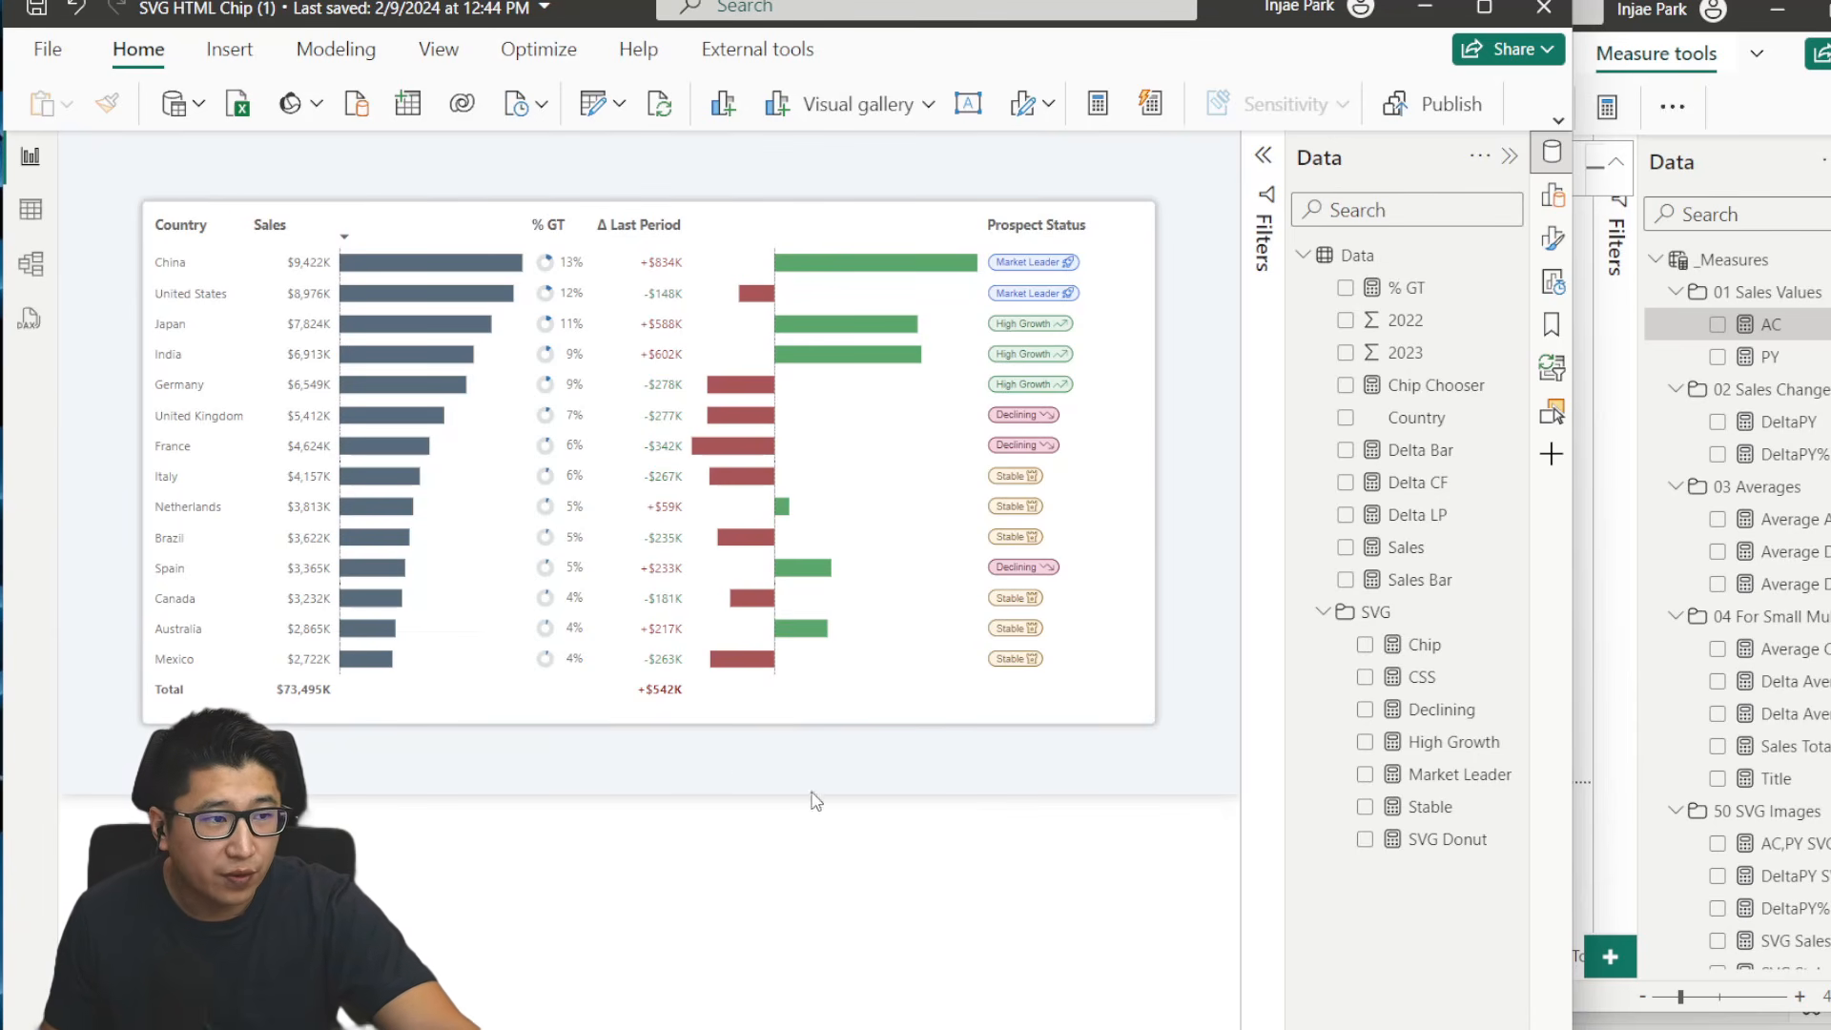
pyautogui.click(44, 319)
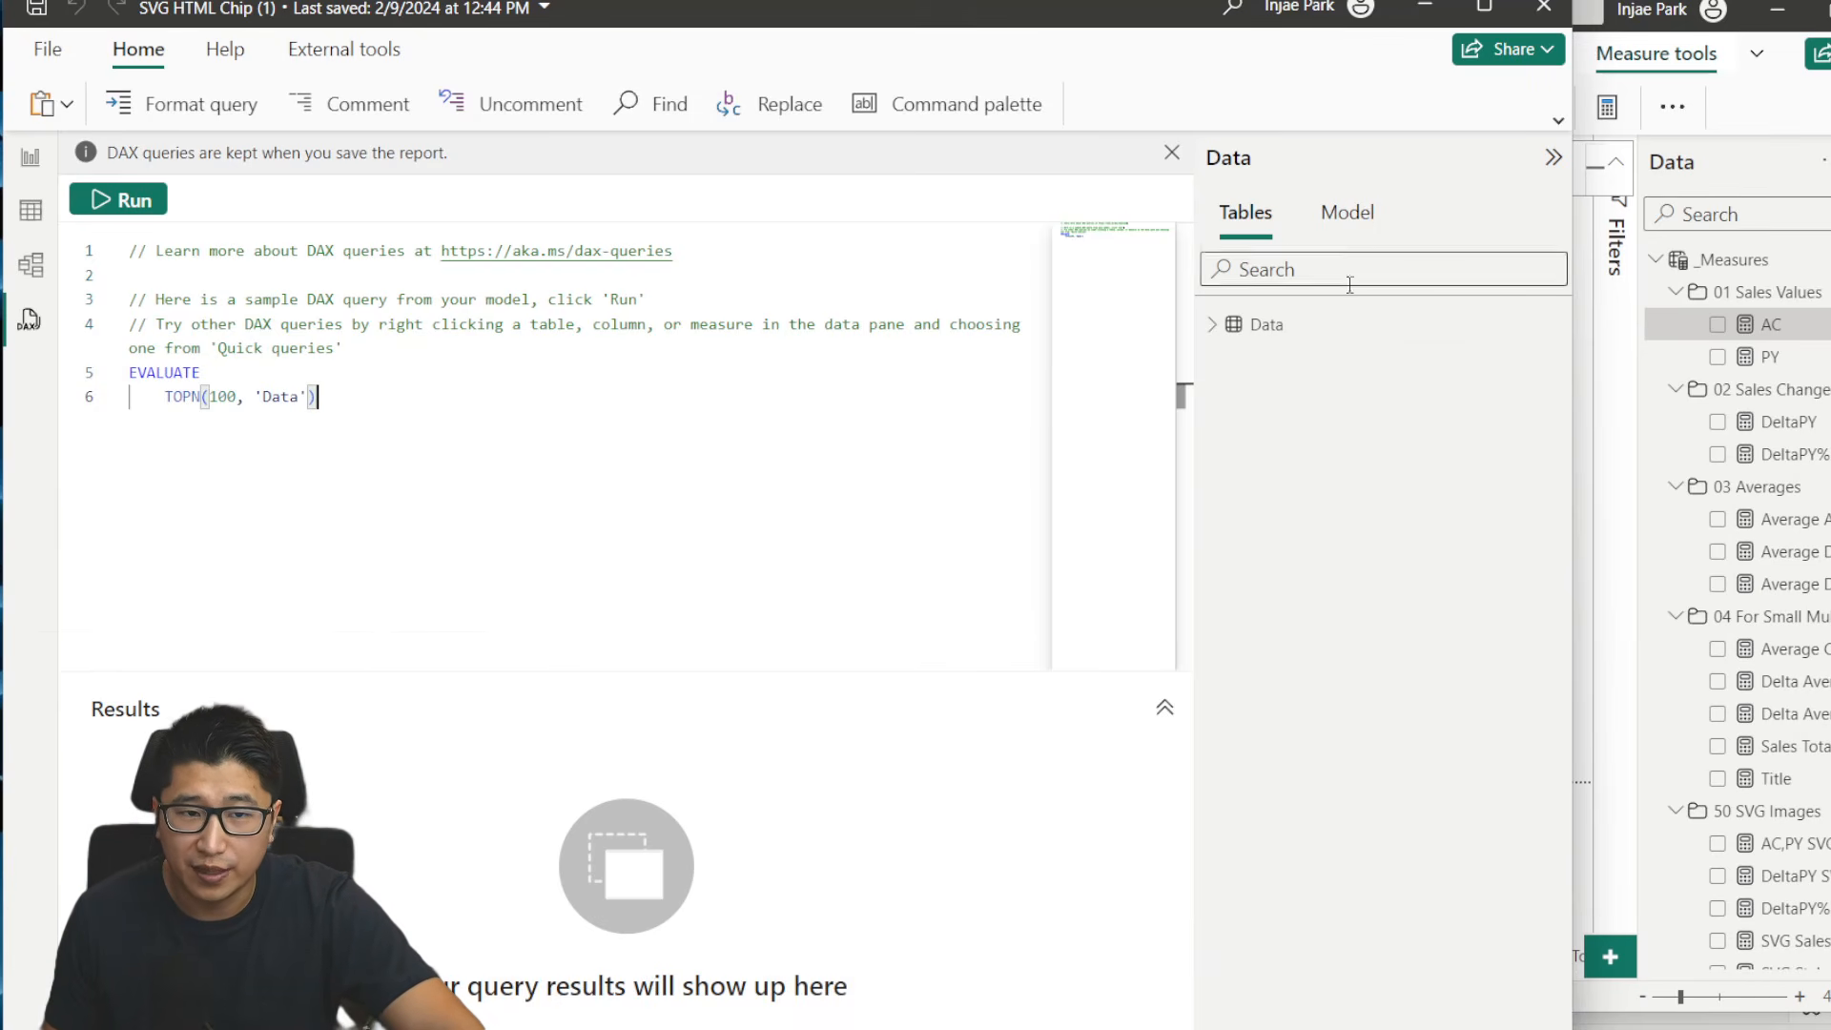
pyautogui.rightClick(1237, 324)
pyautogui.moveTo(1340, 336)
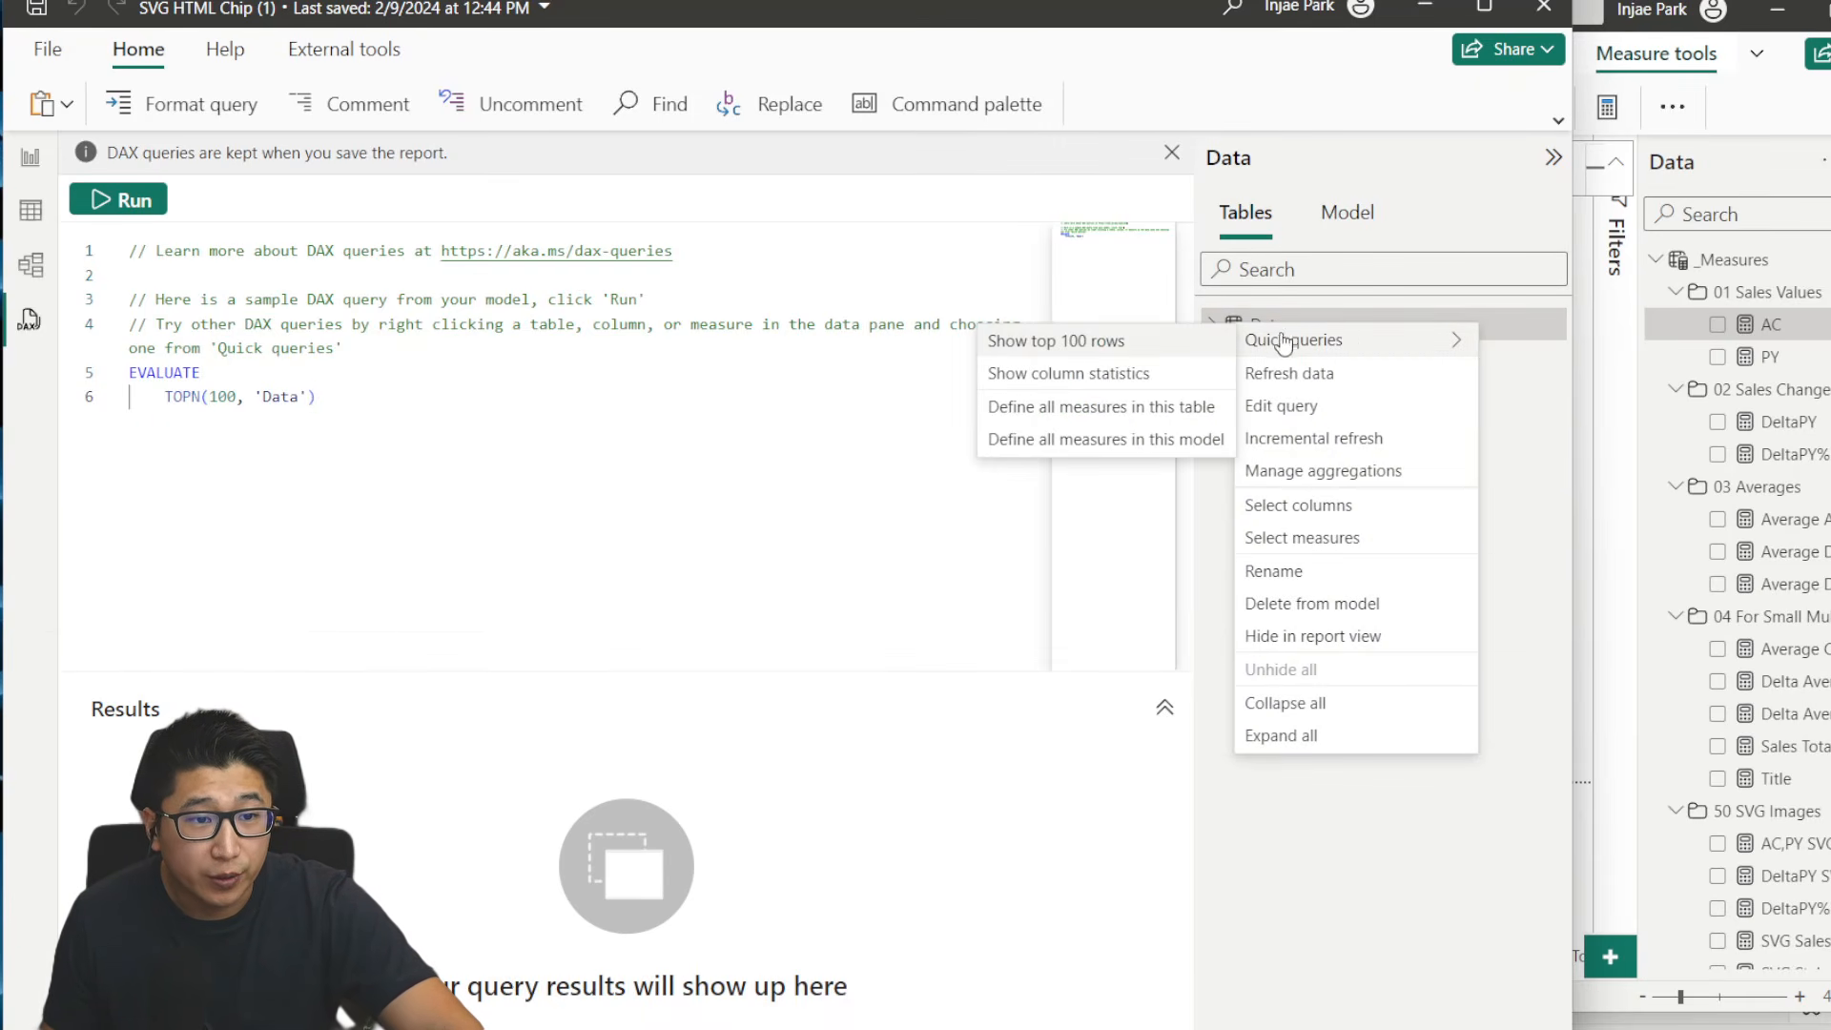
pyautogui.click(1135, 440)
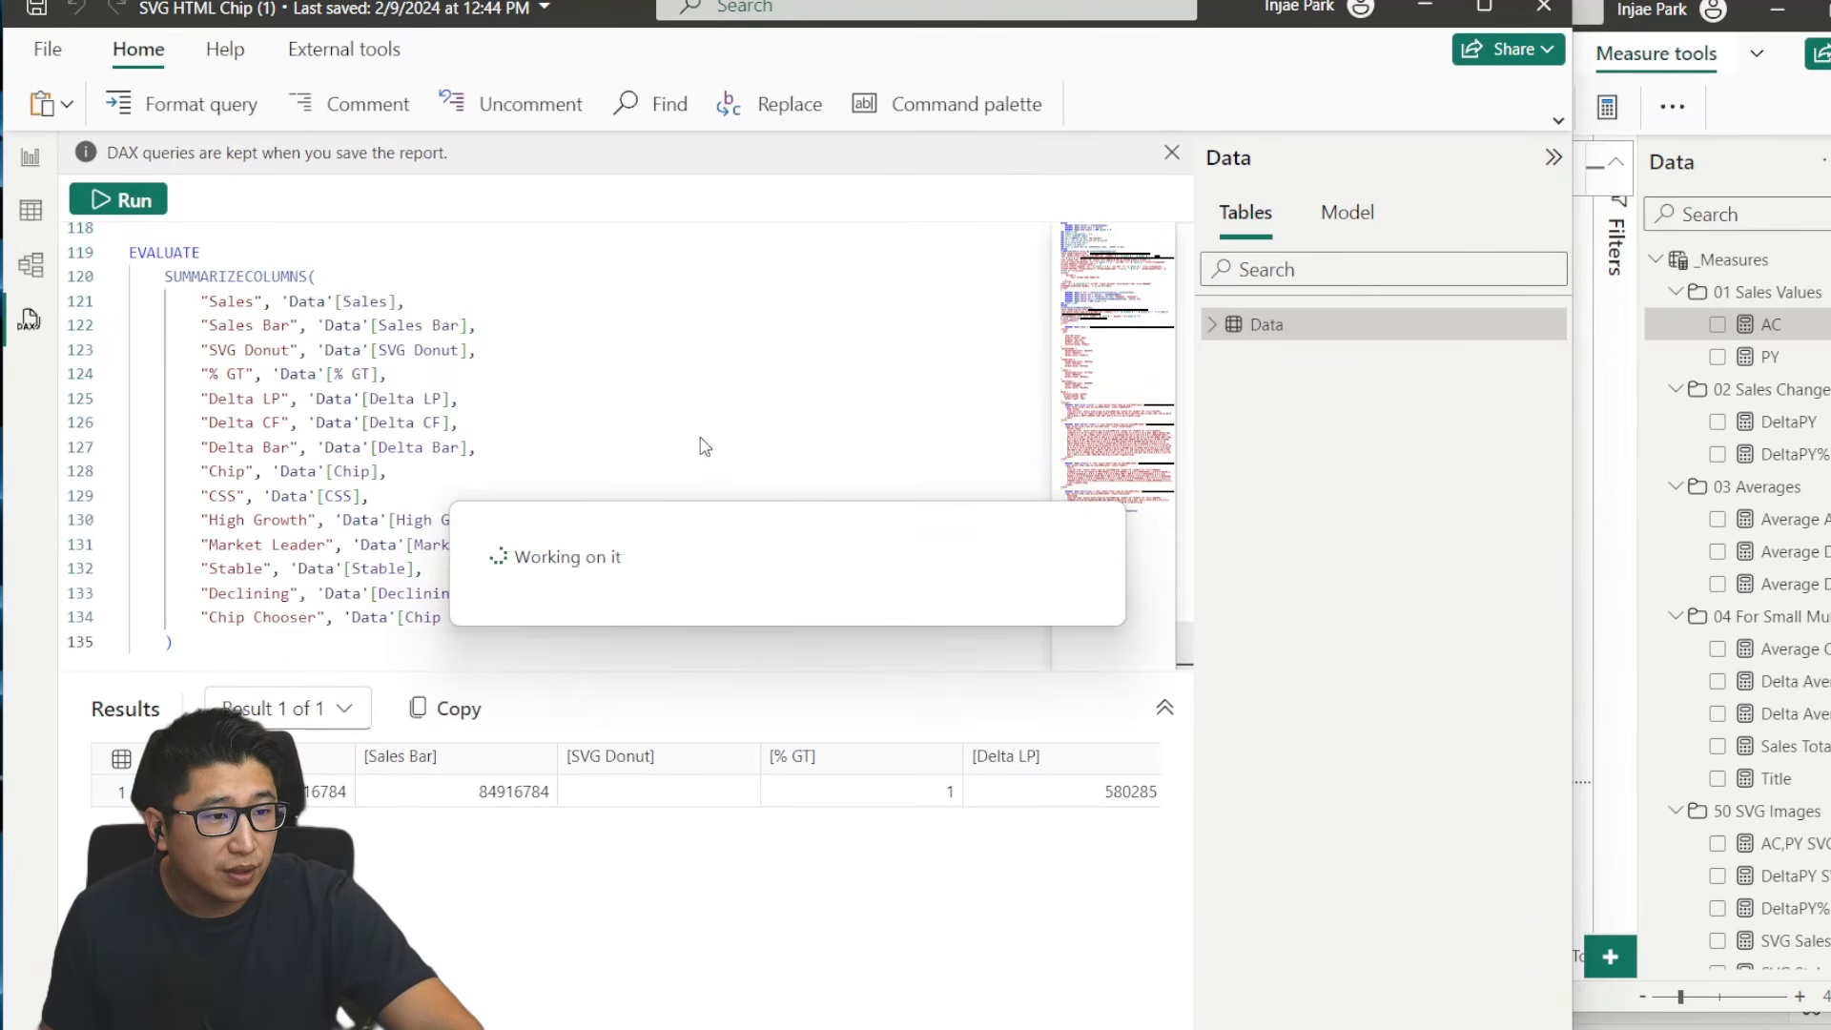
pyautogui.scroll(15, 705, 448)
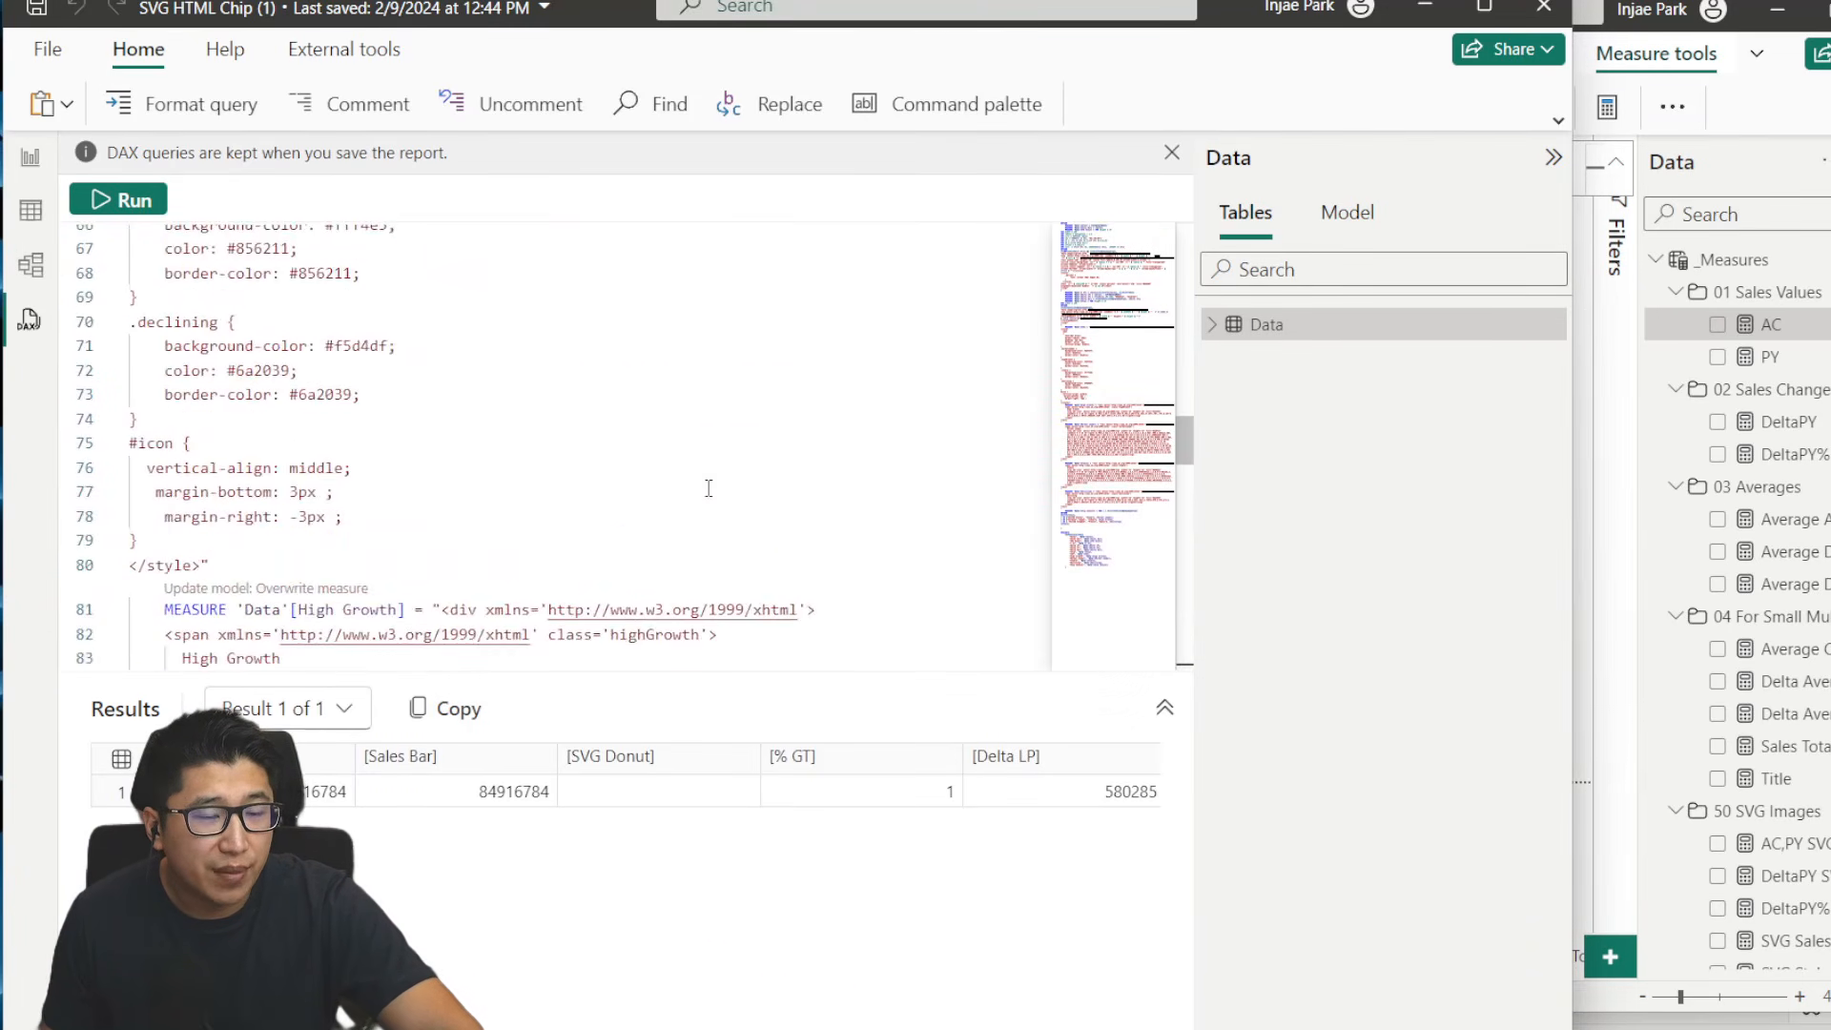
# - Expand the Data table and its SVG folder, and examine the EVALUATE section of the generated query
pyautogui.click(1228, 327)
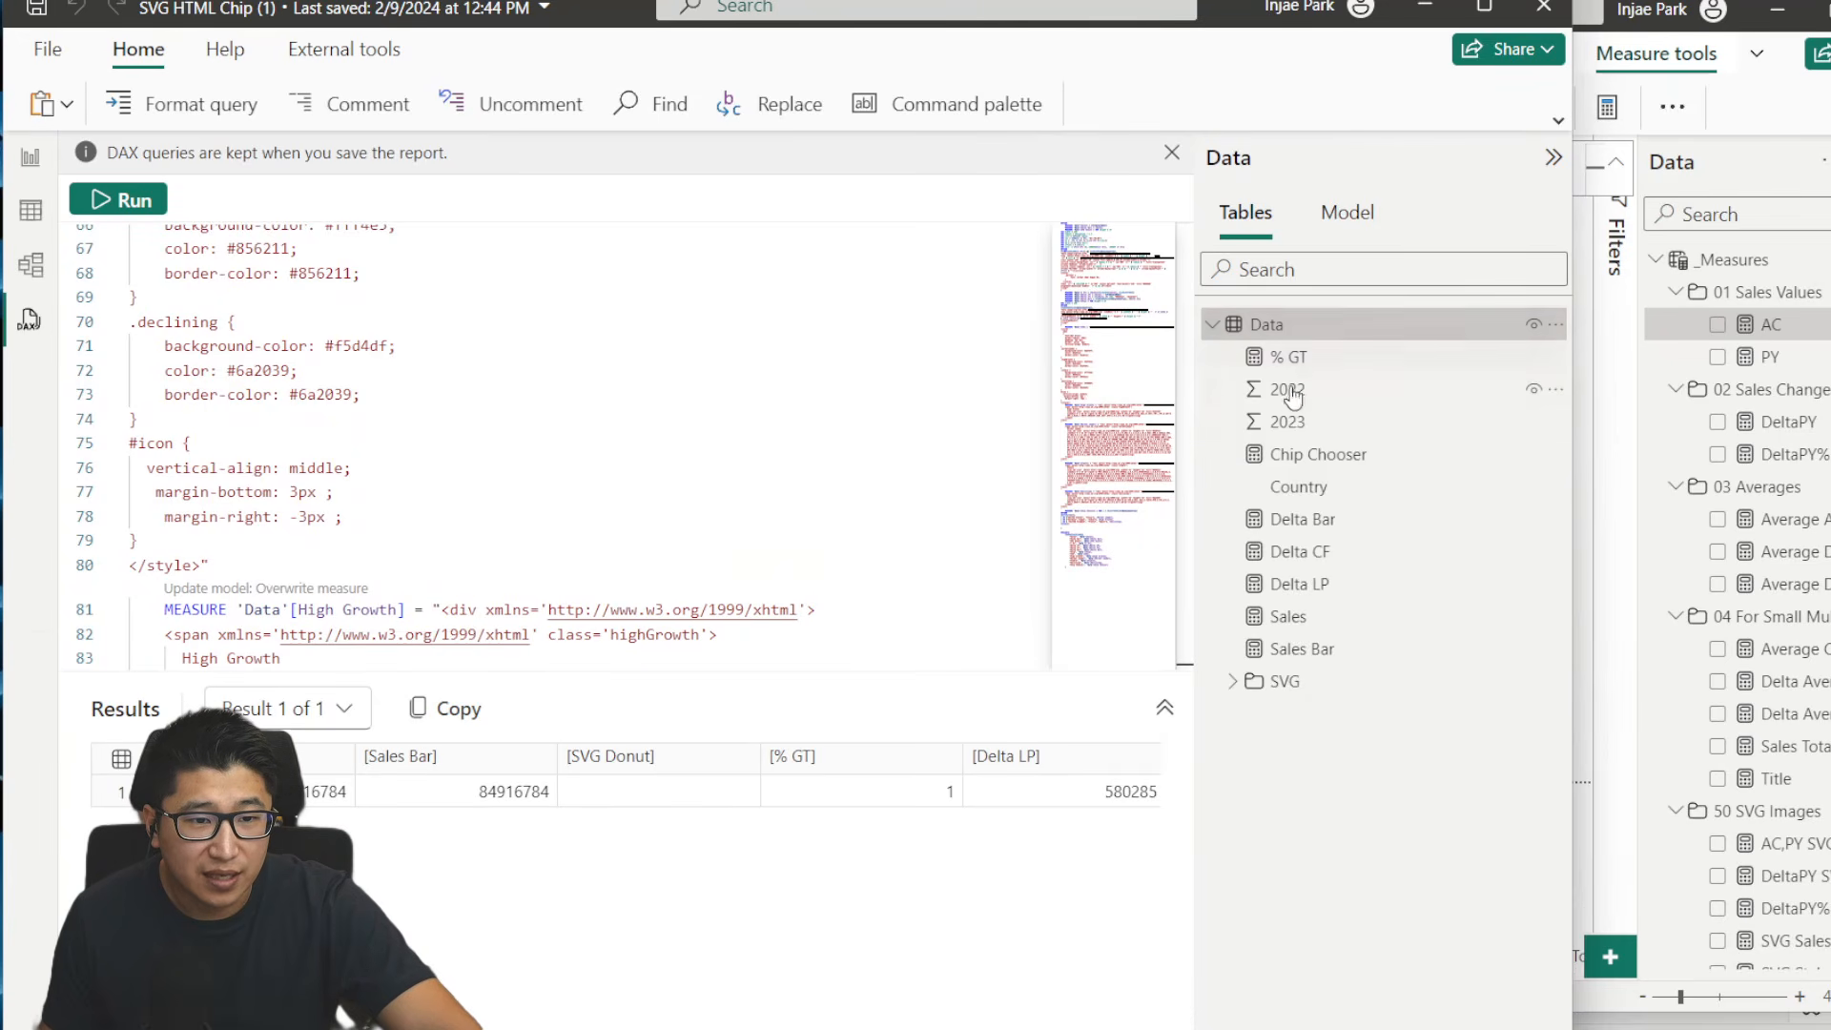
pyautogui.click(1235, 682)
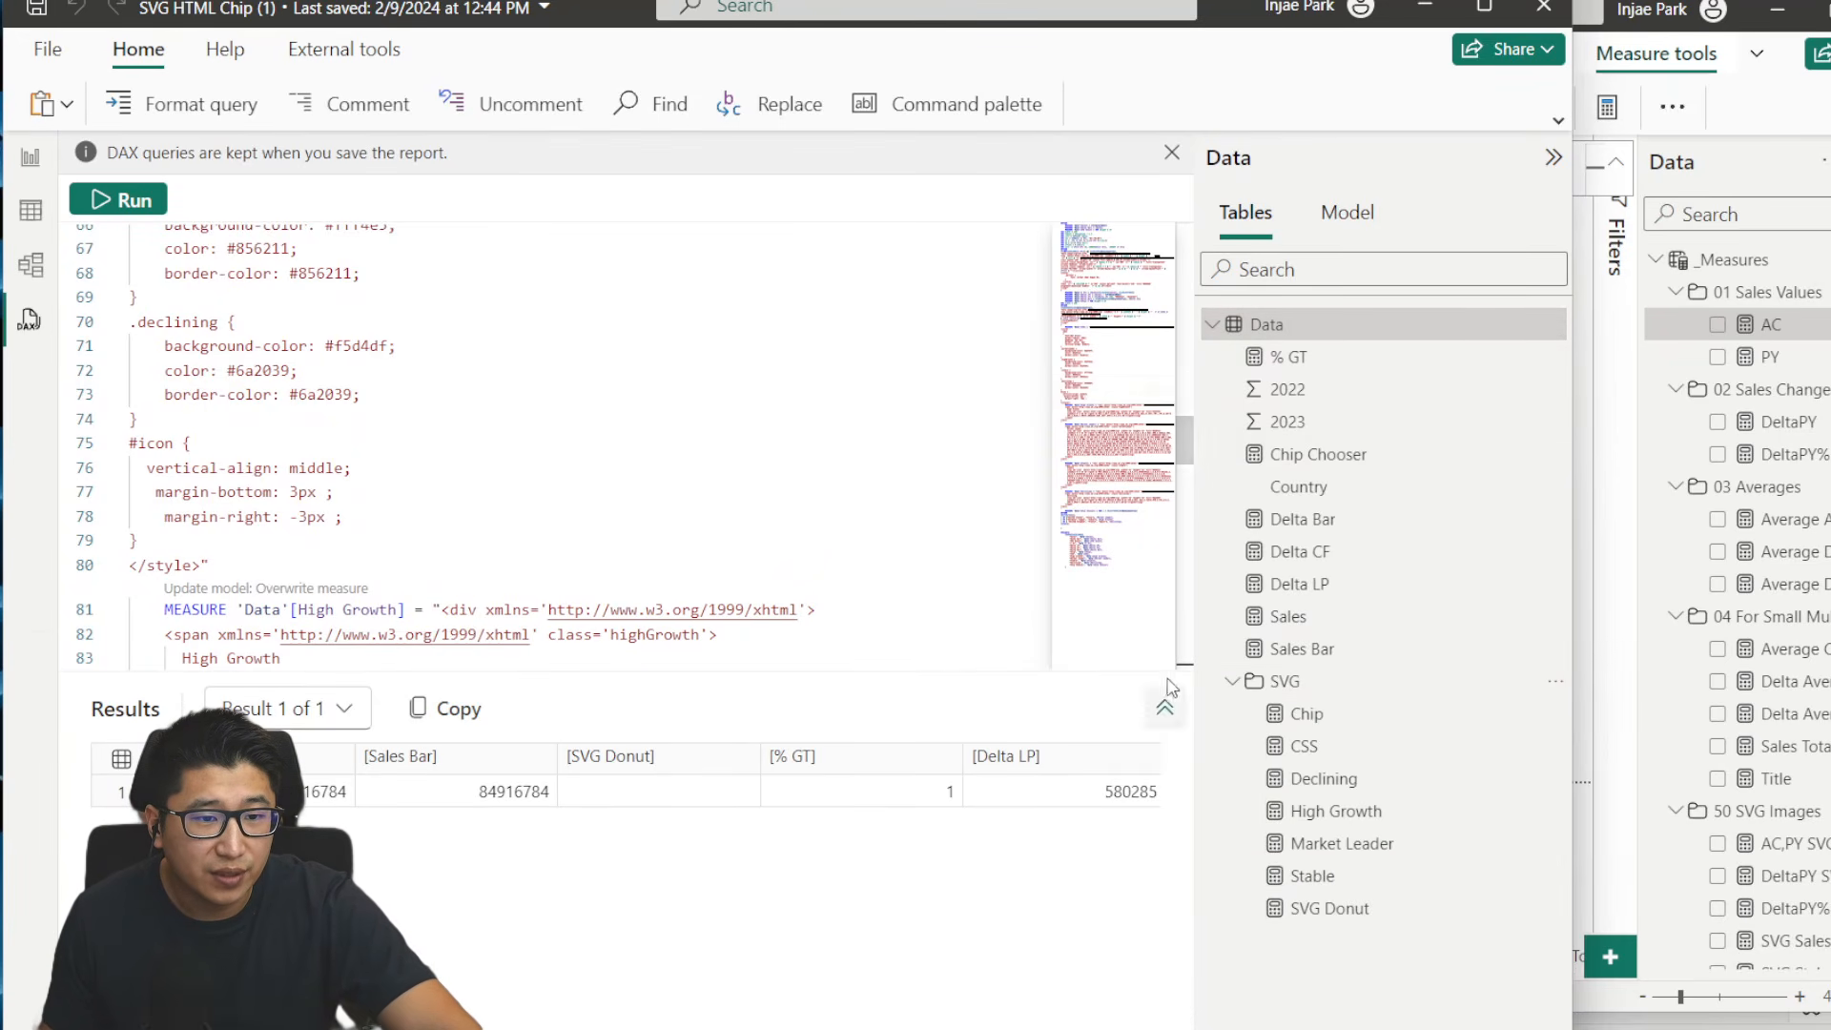
pyautogui.moveTo(1190, 448); pyautogui.dragTo(1186, 618)
pyautogui.click(831, 531)
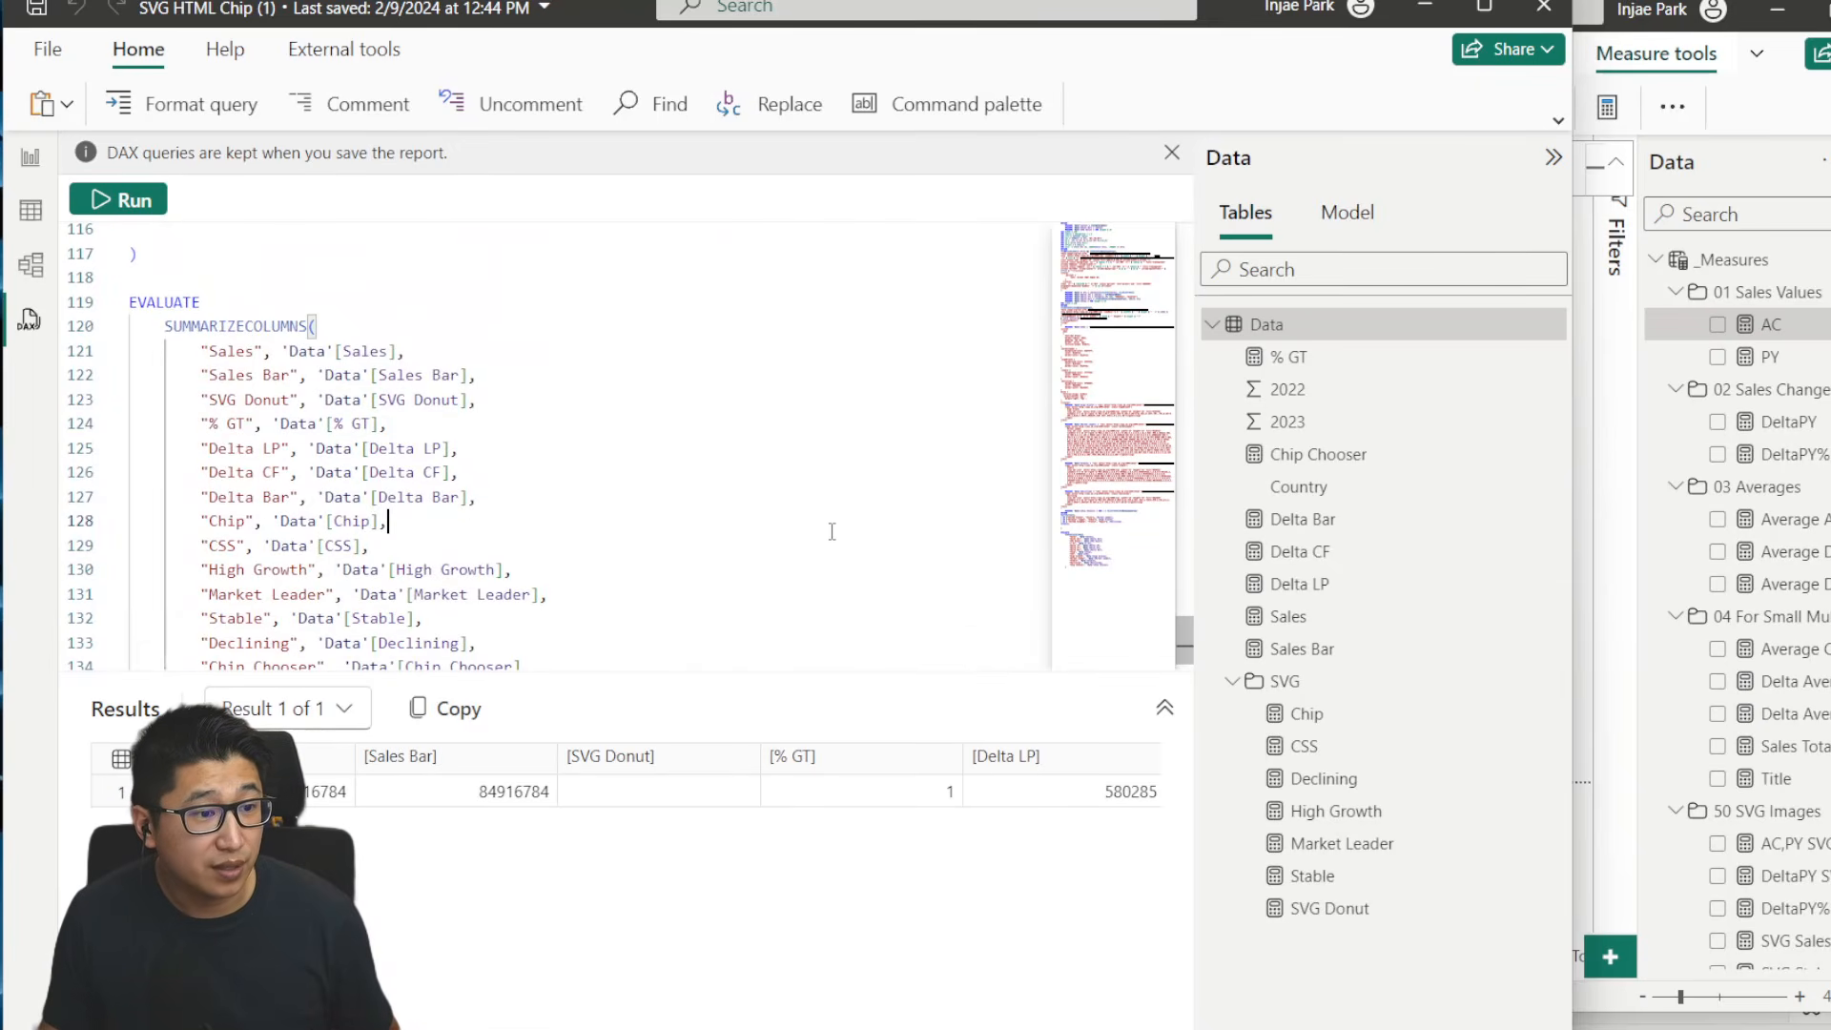
# - Try to copy the query's results into the DAX query of the untitled report, replacing its sample comments
pyautogui.click(464, 717)
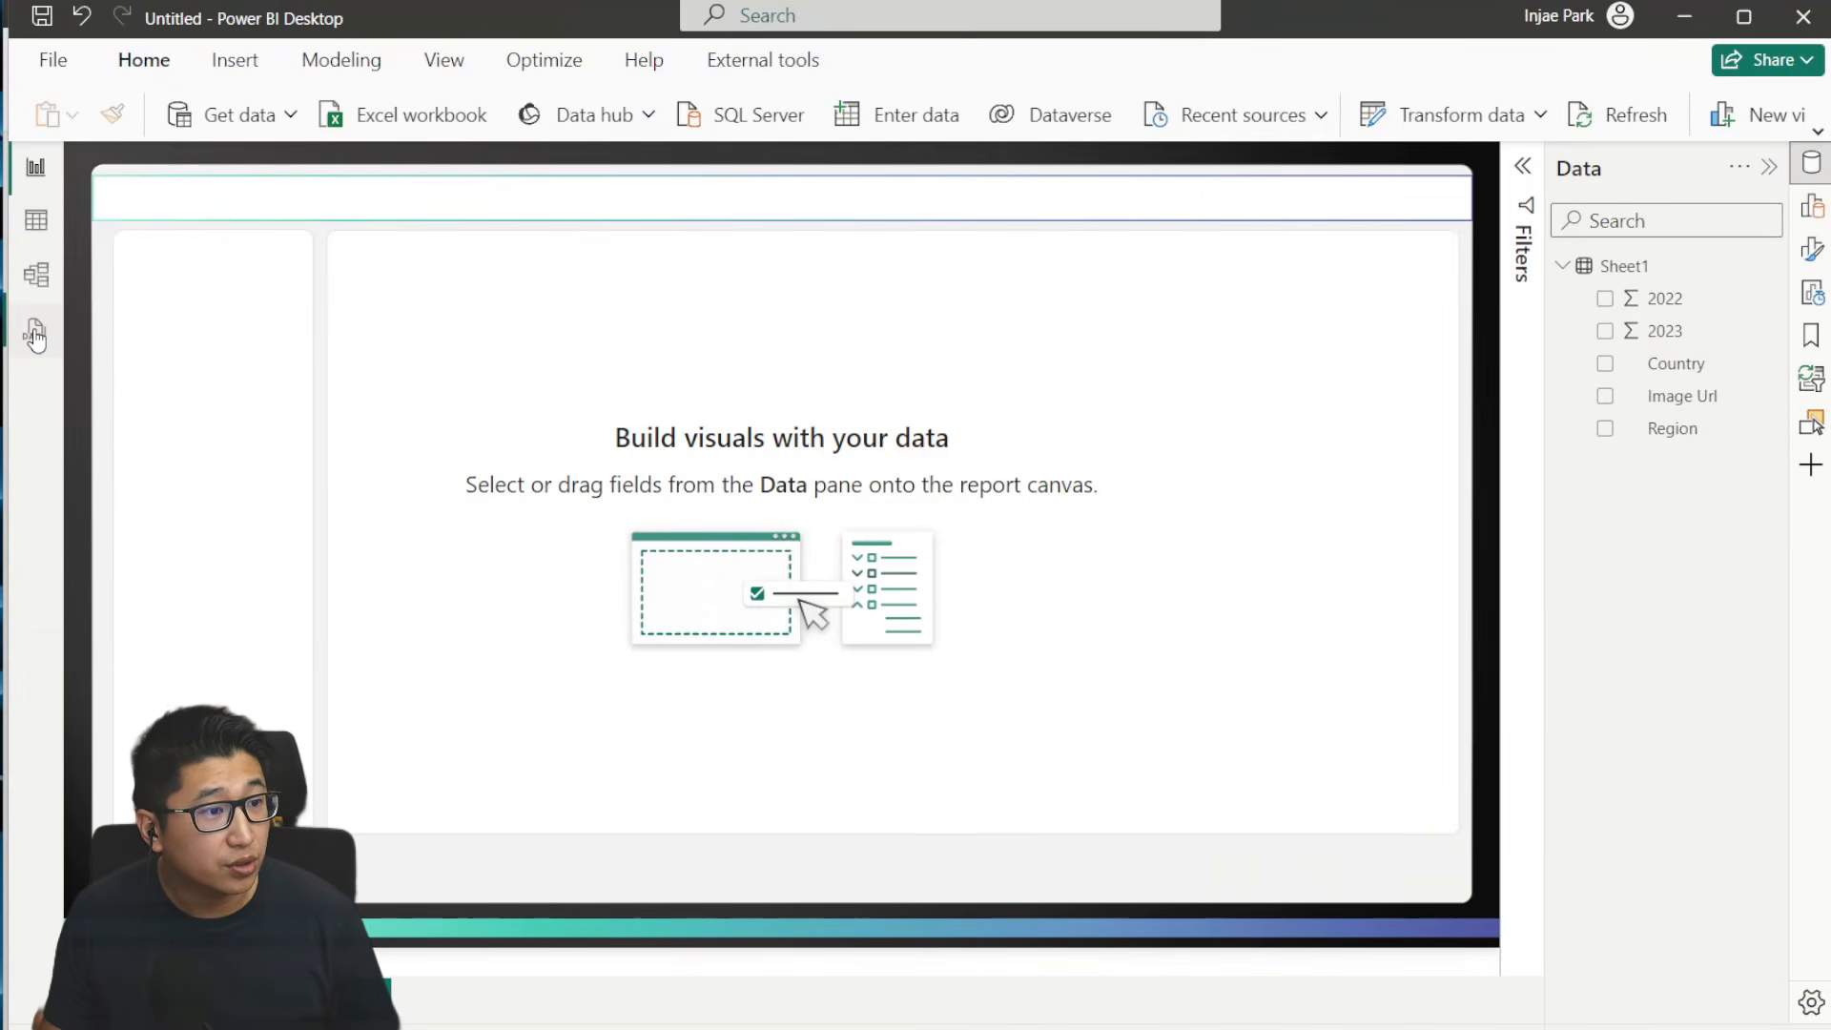
pyautogui.click(35, 334)
pyautogui.hotkey('ctrl', 'a')
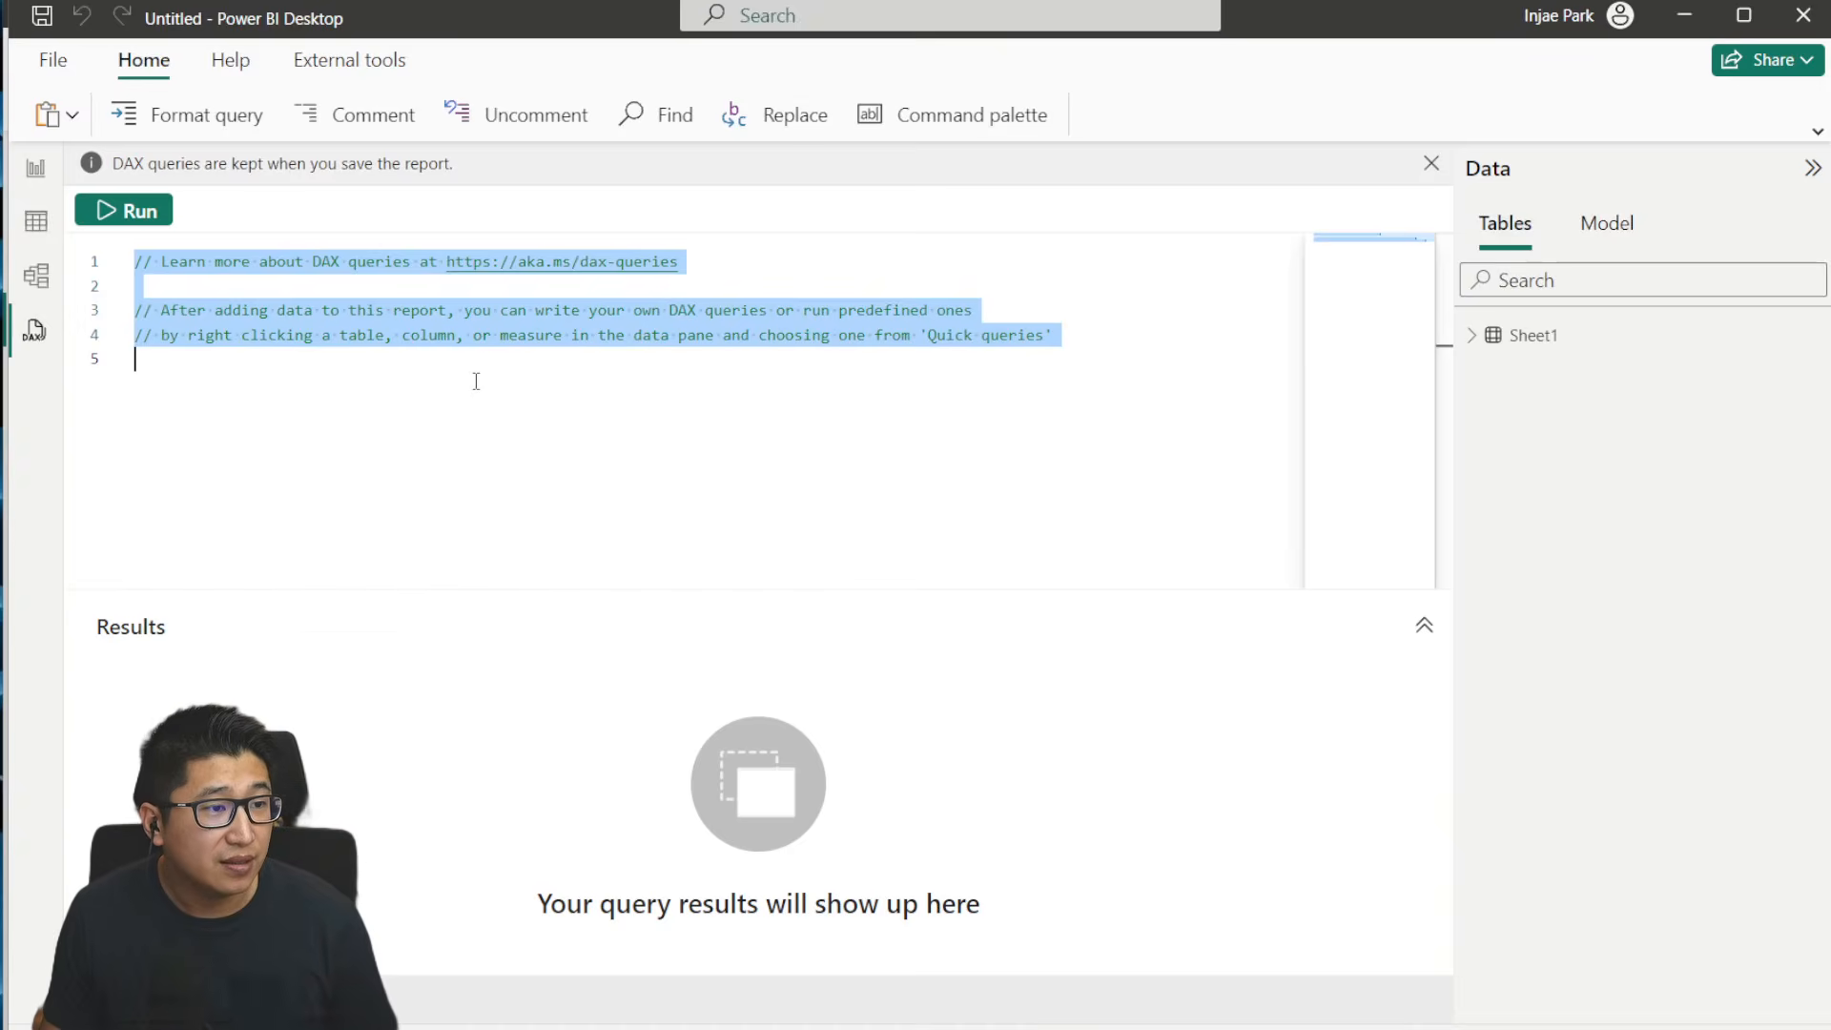
pyautogui.hotkey('ctrl', 'v')
pyautogui.scroll(15, 955, 455)
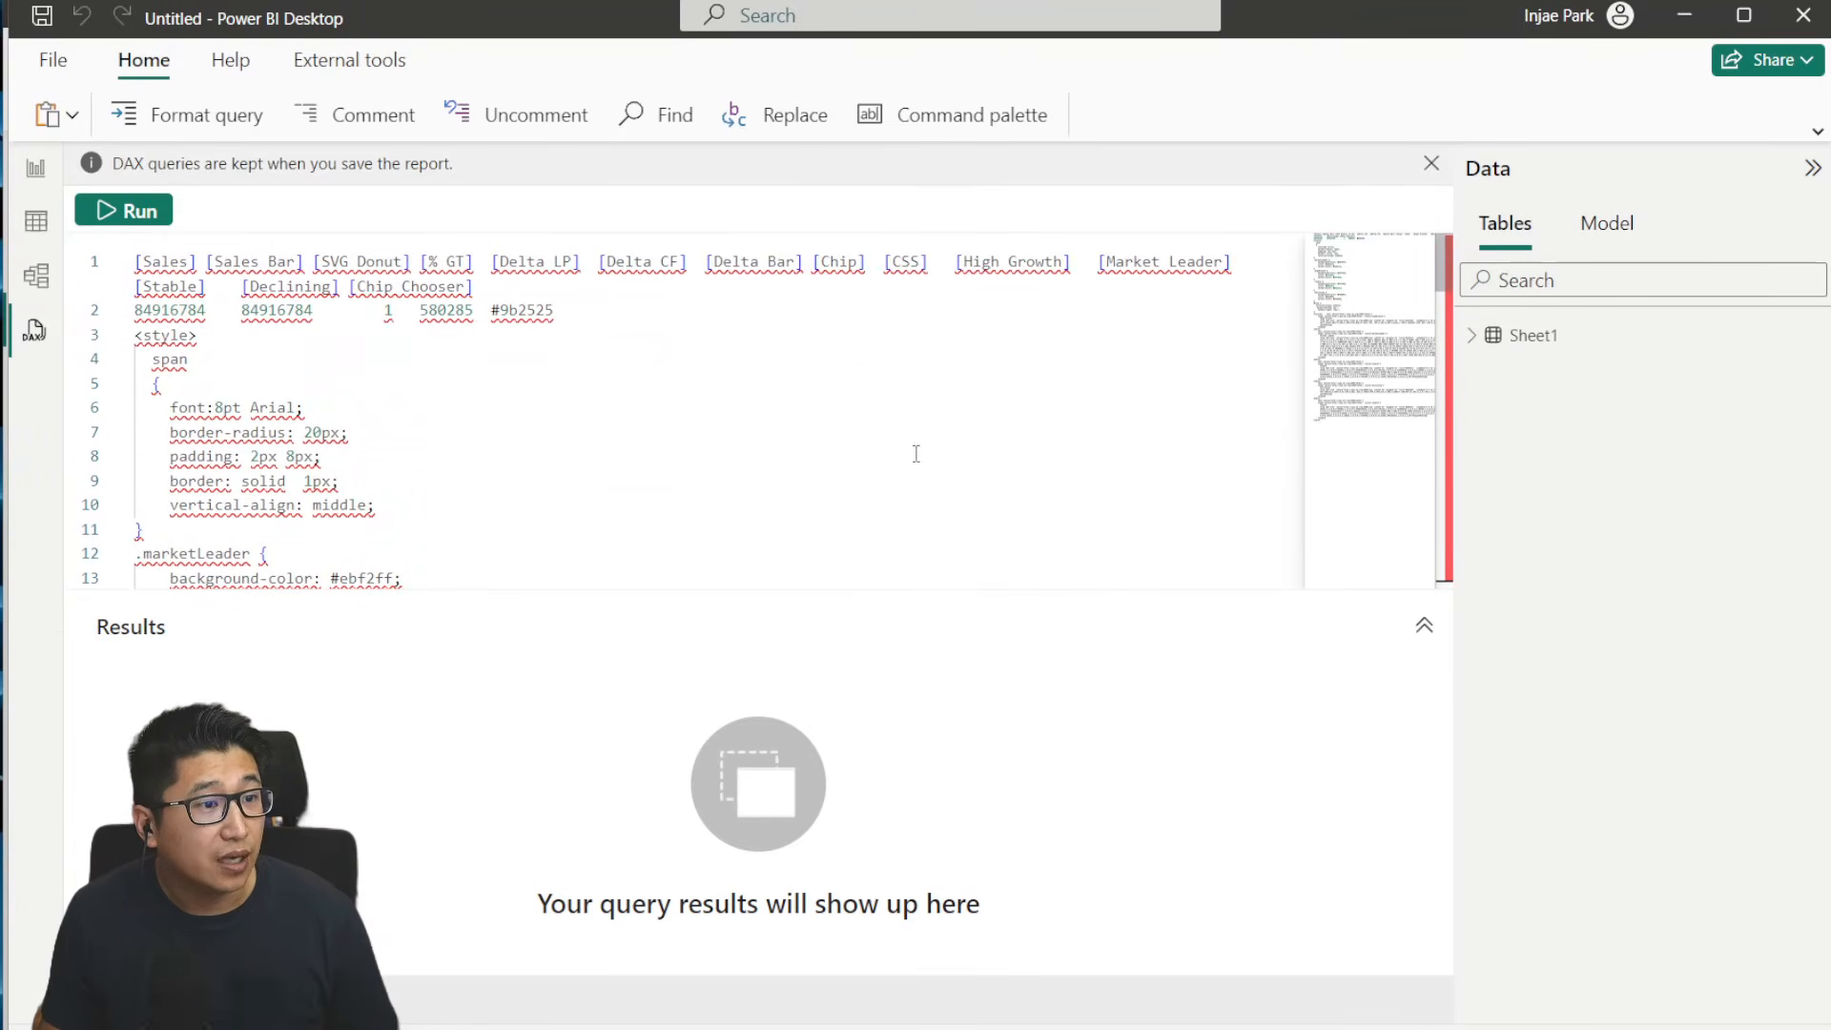
pyautogui.click(874, 438)
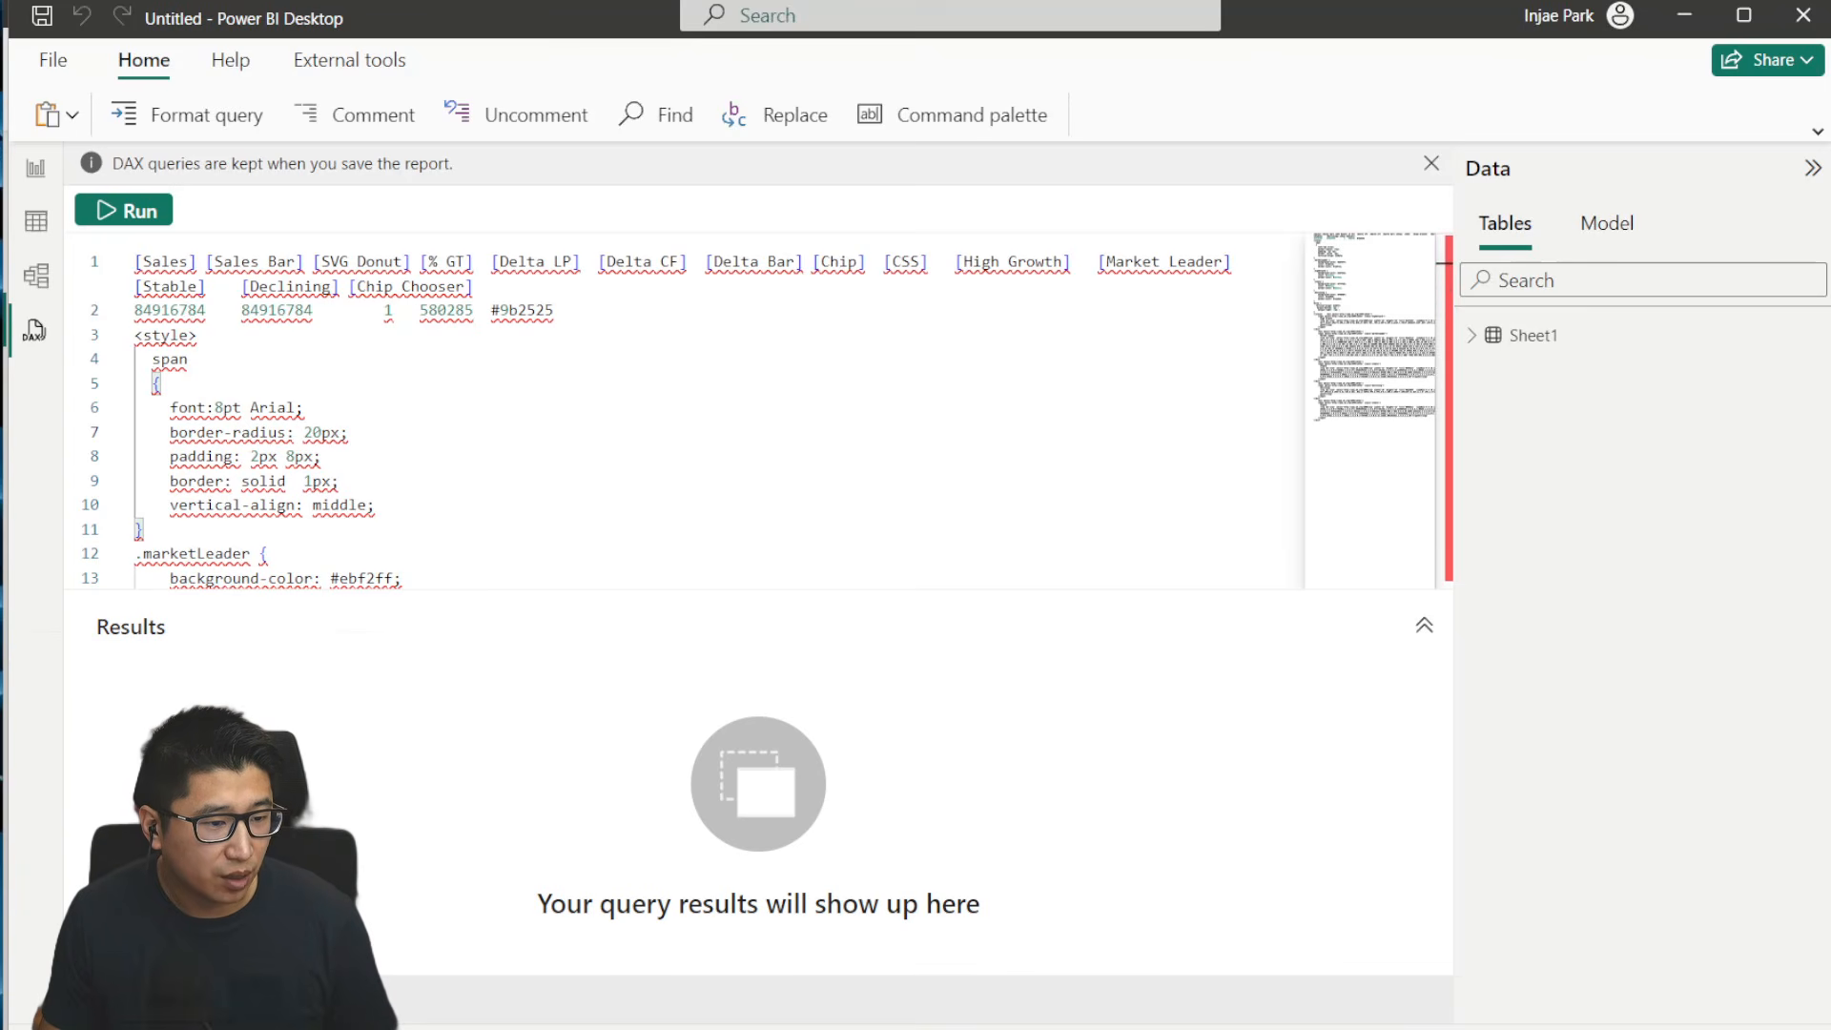
# - Copy the entire measure-defining query from the SVG HTML Chip report and replace the untitled report's DAX query text with it
pyautogui.hotkey('alt', 'Tab')
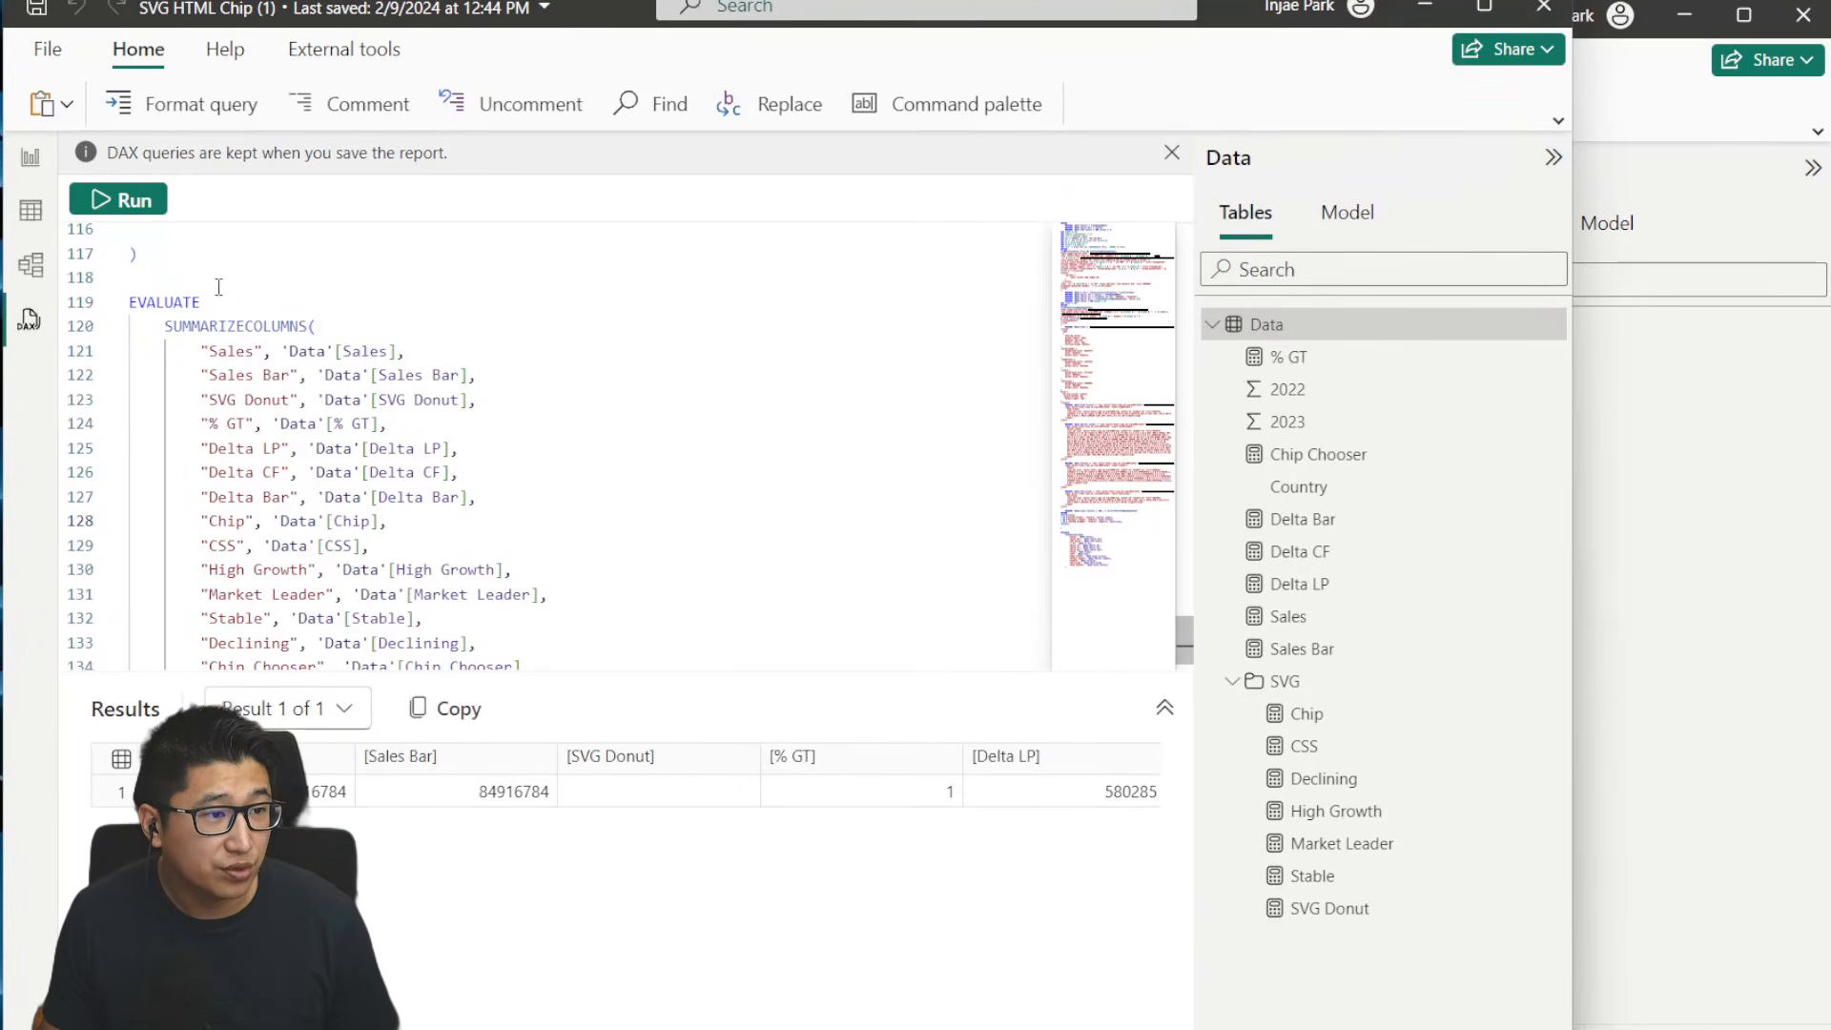
pyautogui.scroll(10, 657, 429)
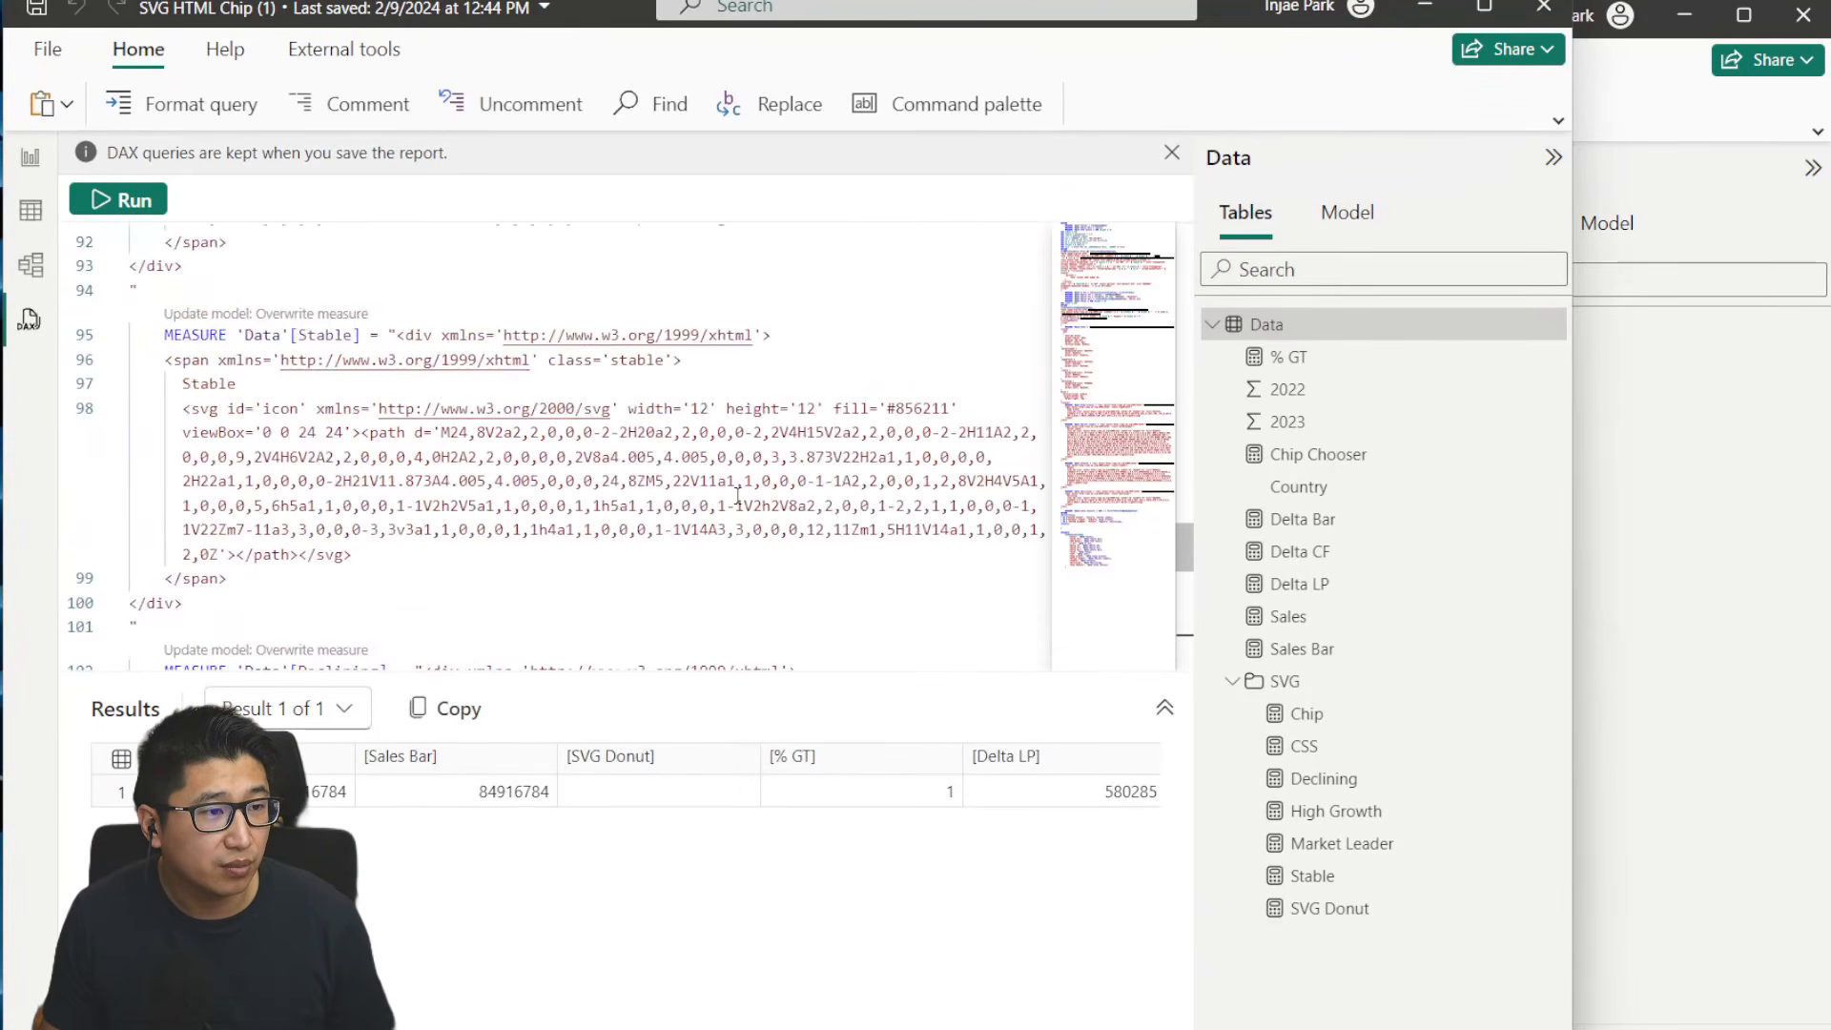
pyautogui.hotkey('ctrl', 'a')
pyautogui.hotkey('ctrl', 'c')
pyautogui.hotkey('alt', 'Tab')
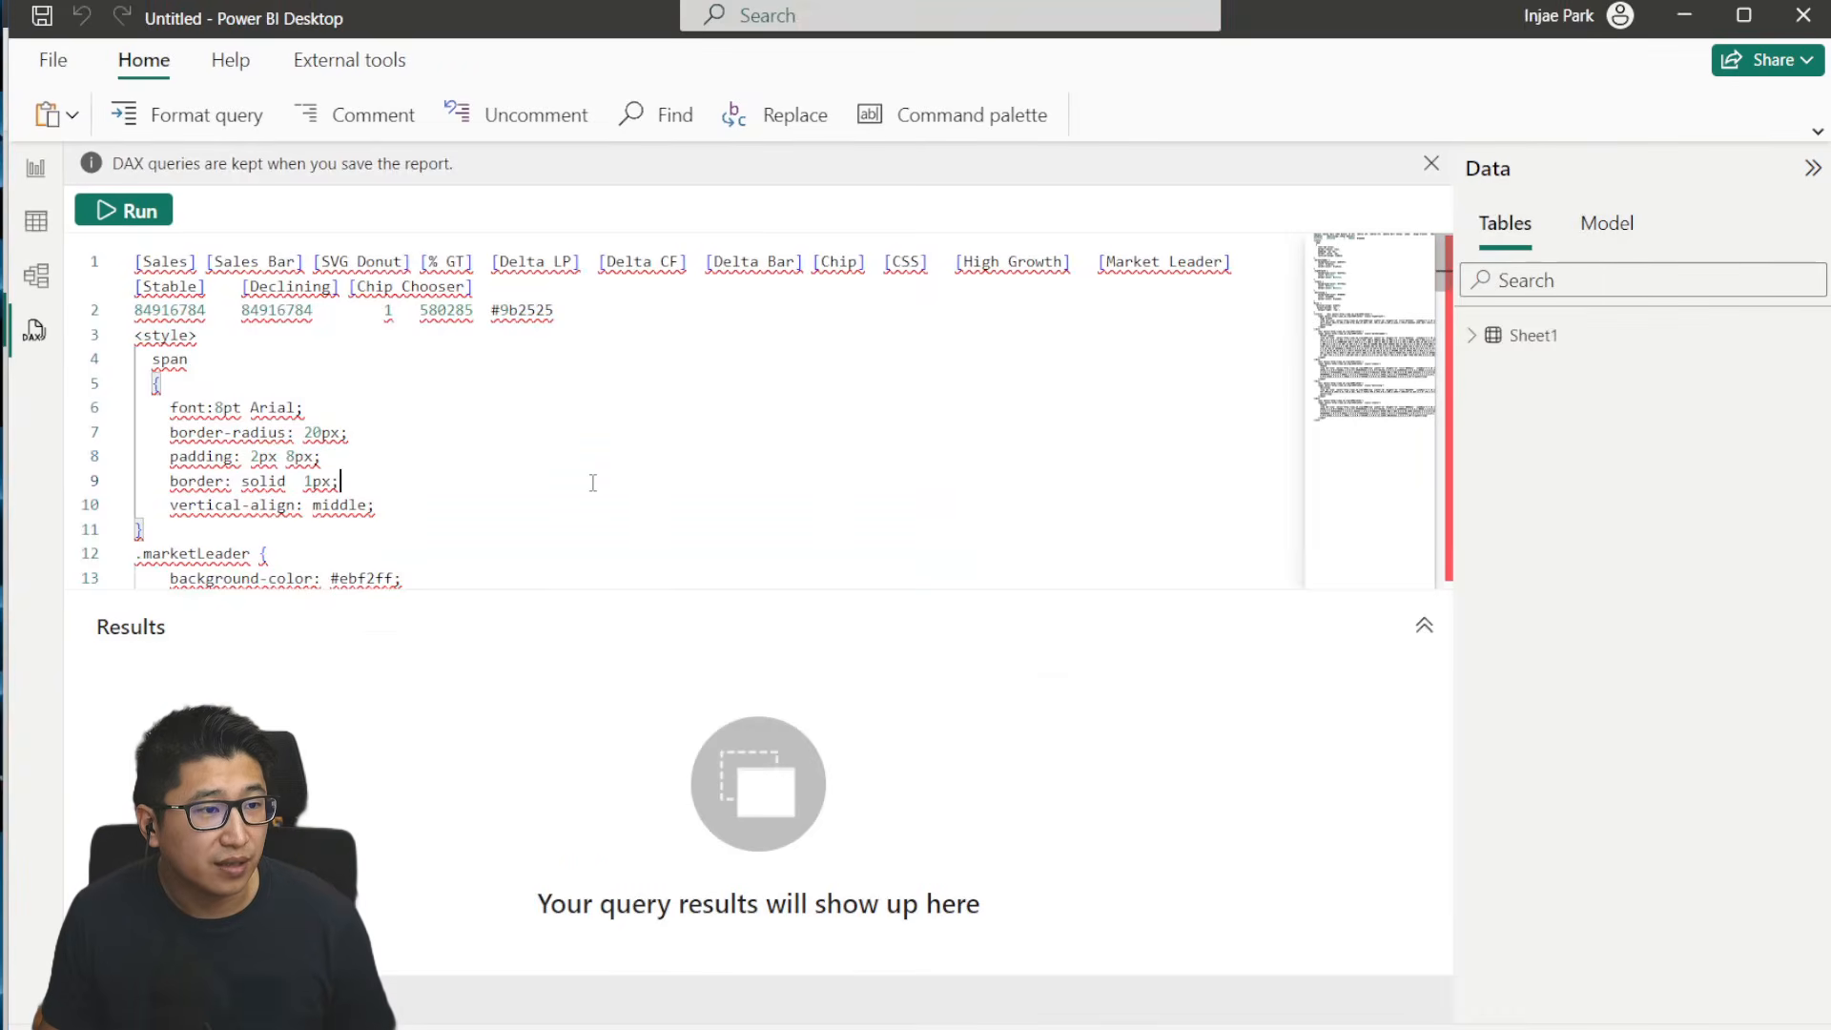
pyautogui.hotkey('ctrl', 'a')
pyautogui.hotkey('ctrl', 'v')
pyautogui.scroll(20, 592, 483)
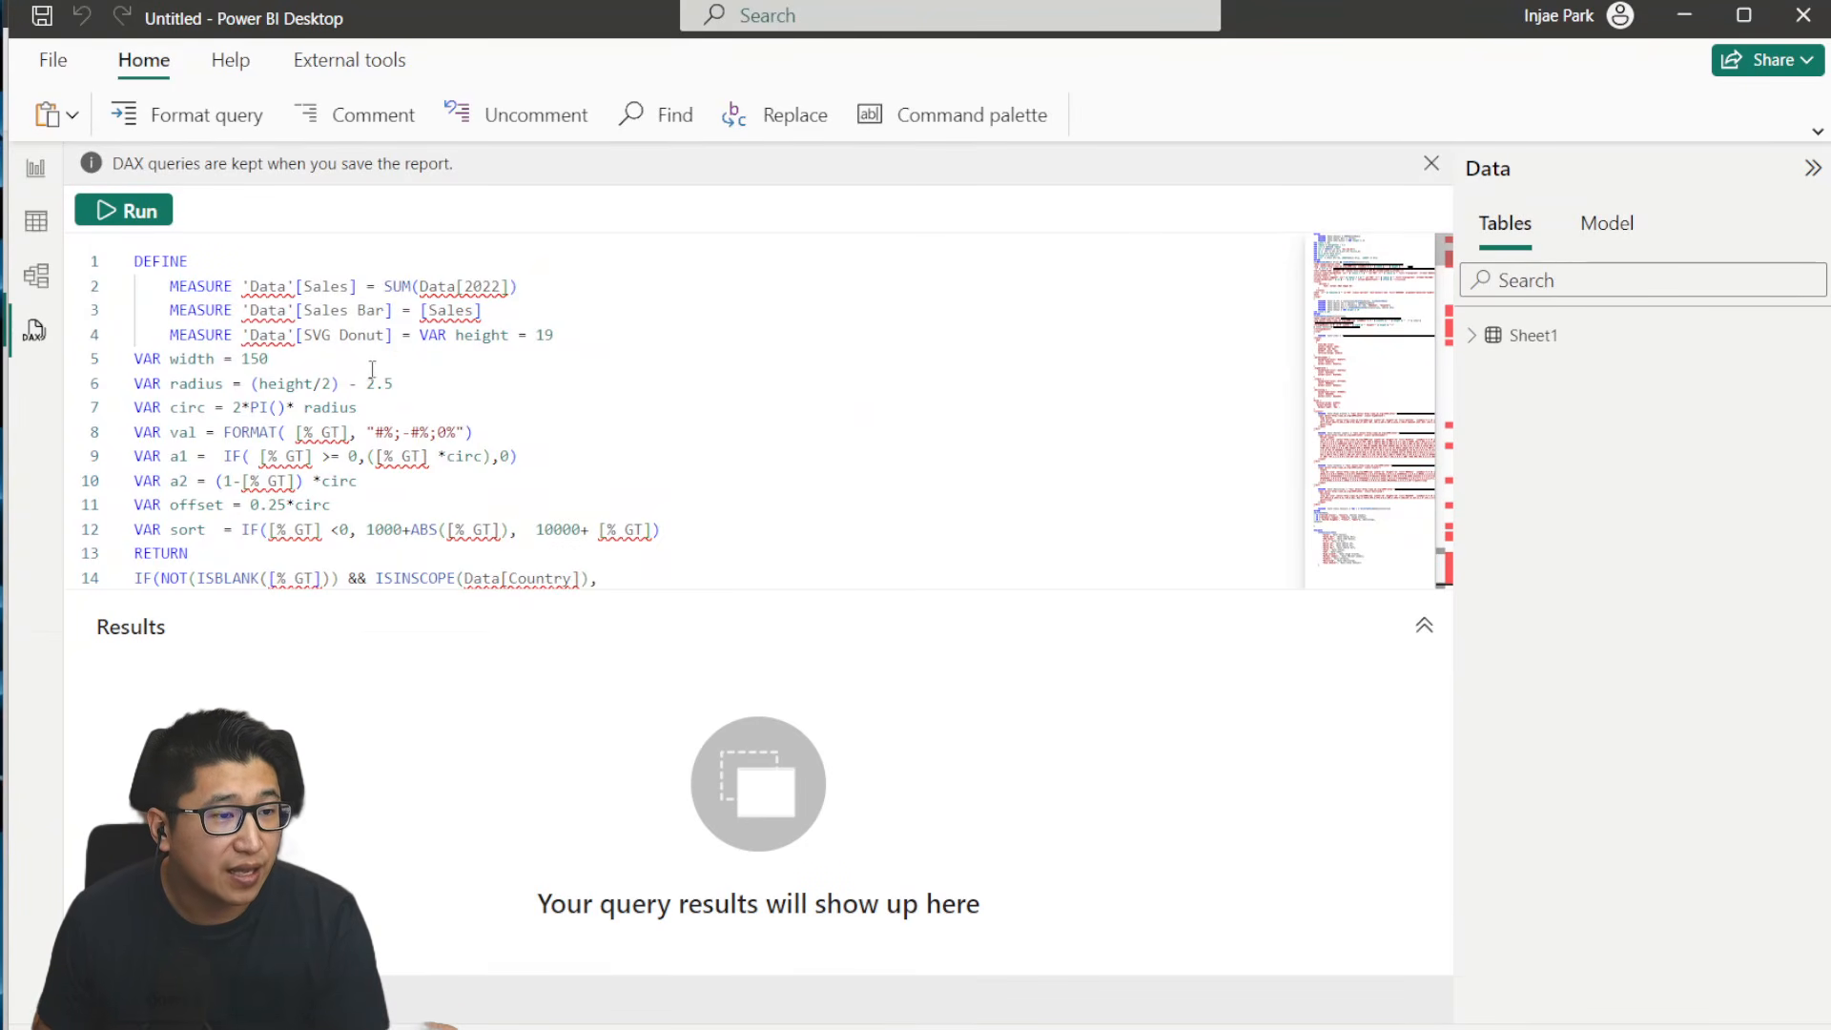
pyautogui.scroll(-5, 482, 468)
pyautogui.scroll(5, 515, 492)
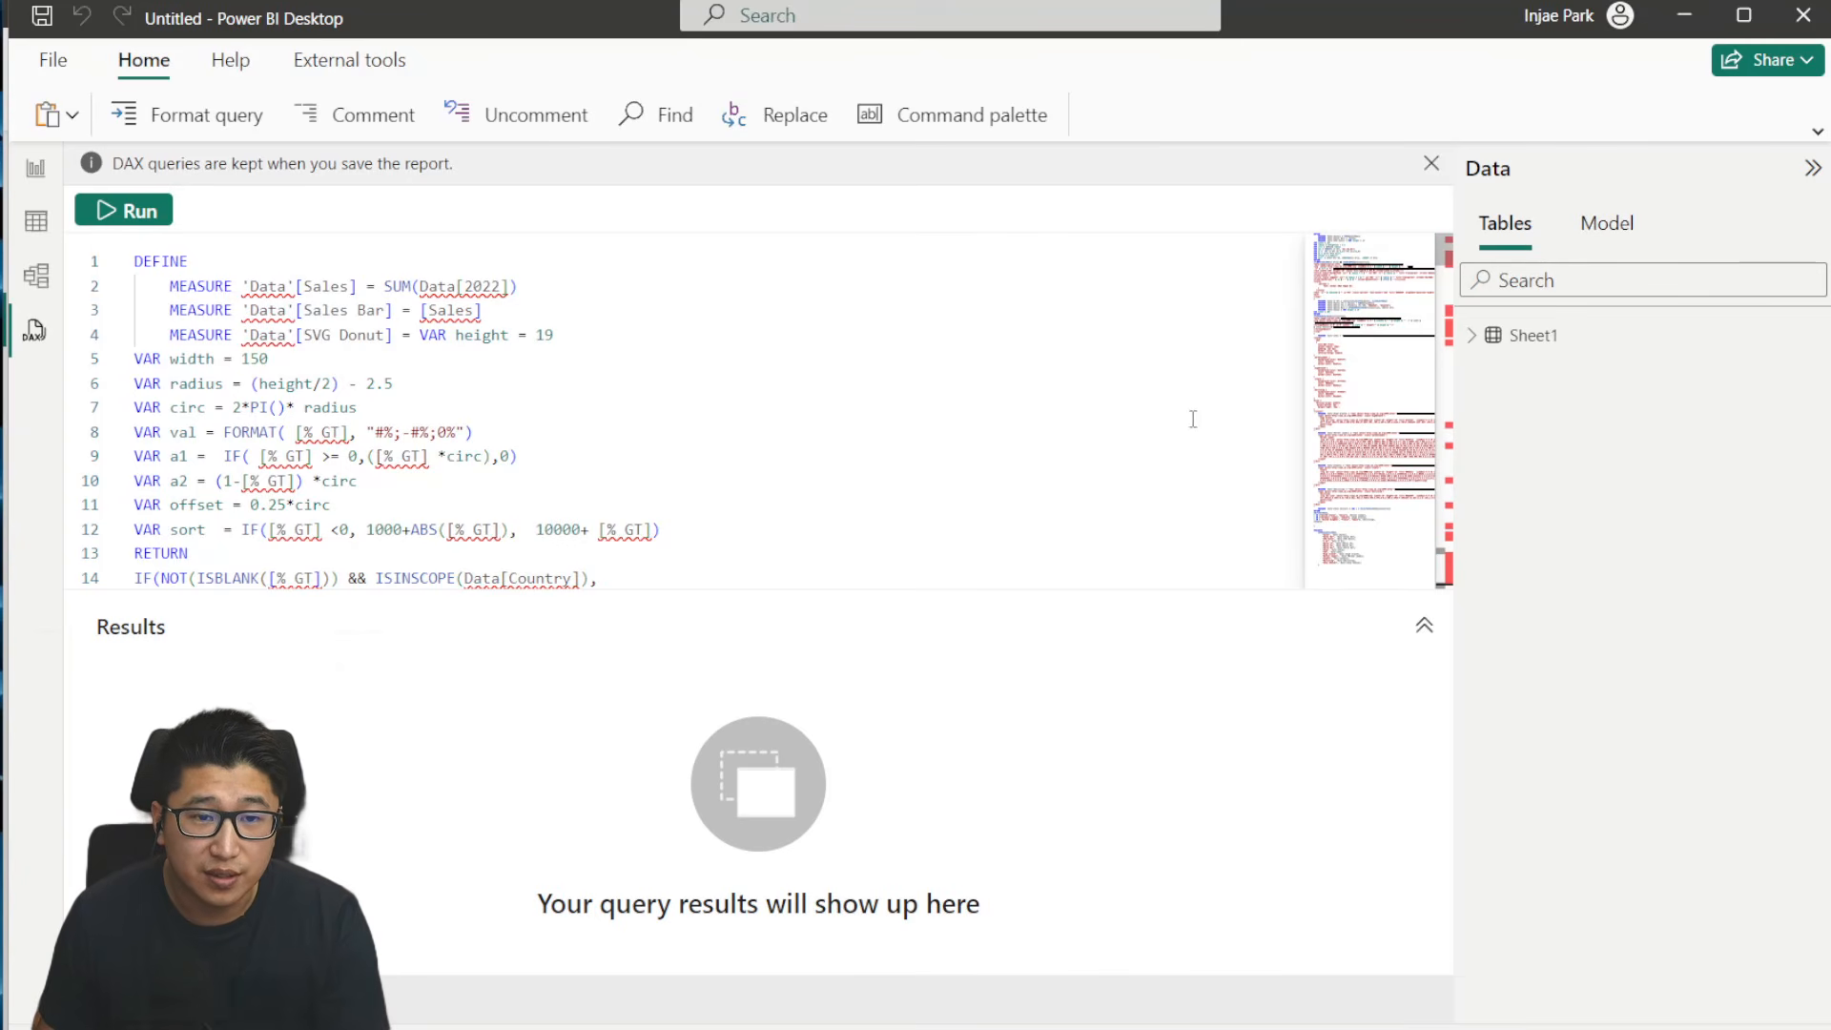
# - Rename the Sheet1 table to Data and check the measure definitions in the pasted query
pyautogui.doubleClick(1539, 345)
pyautogui.write('Data')
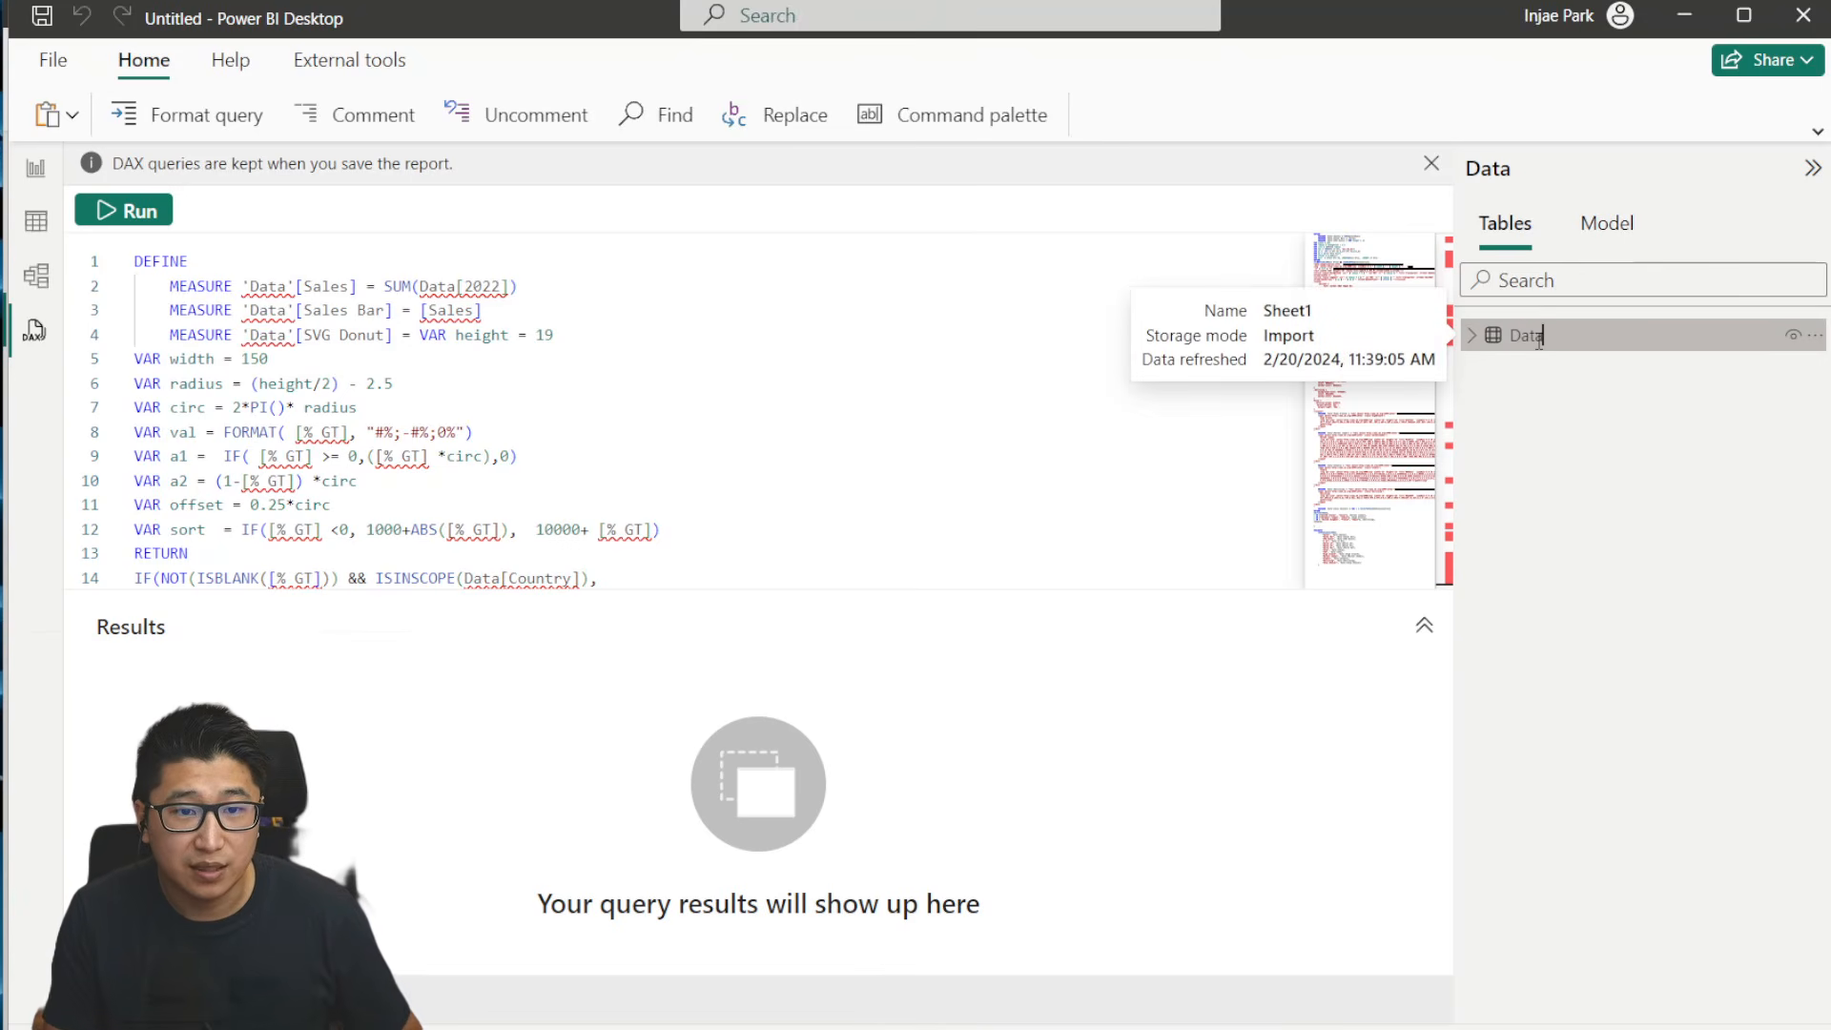
pyautogui.press('Return')
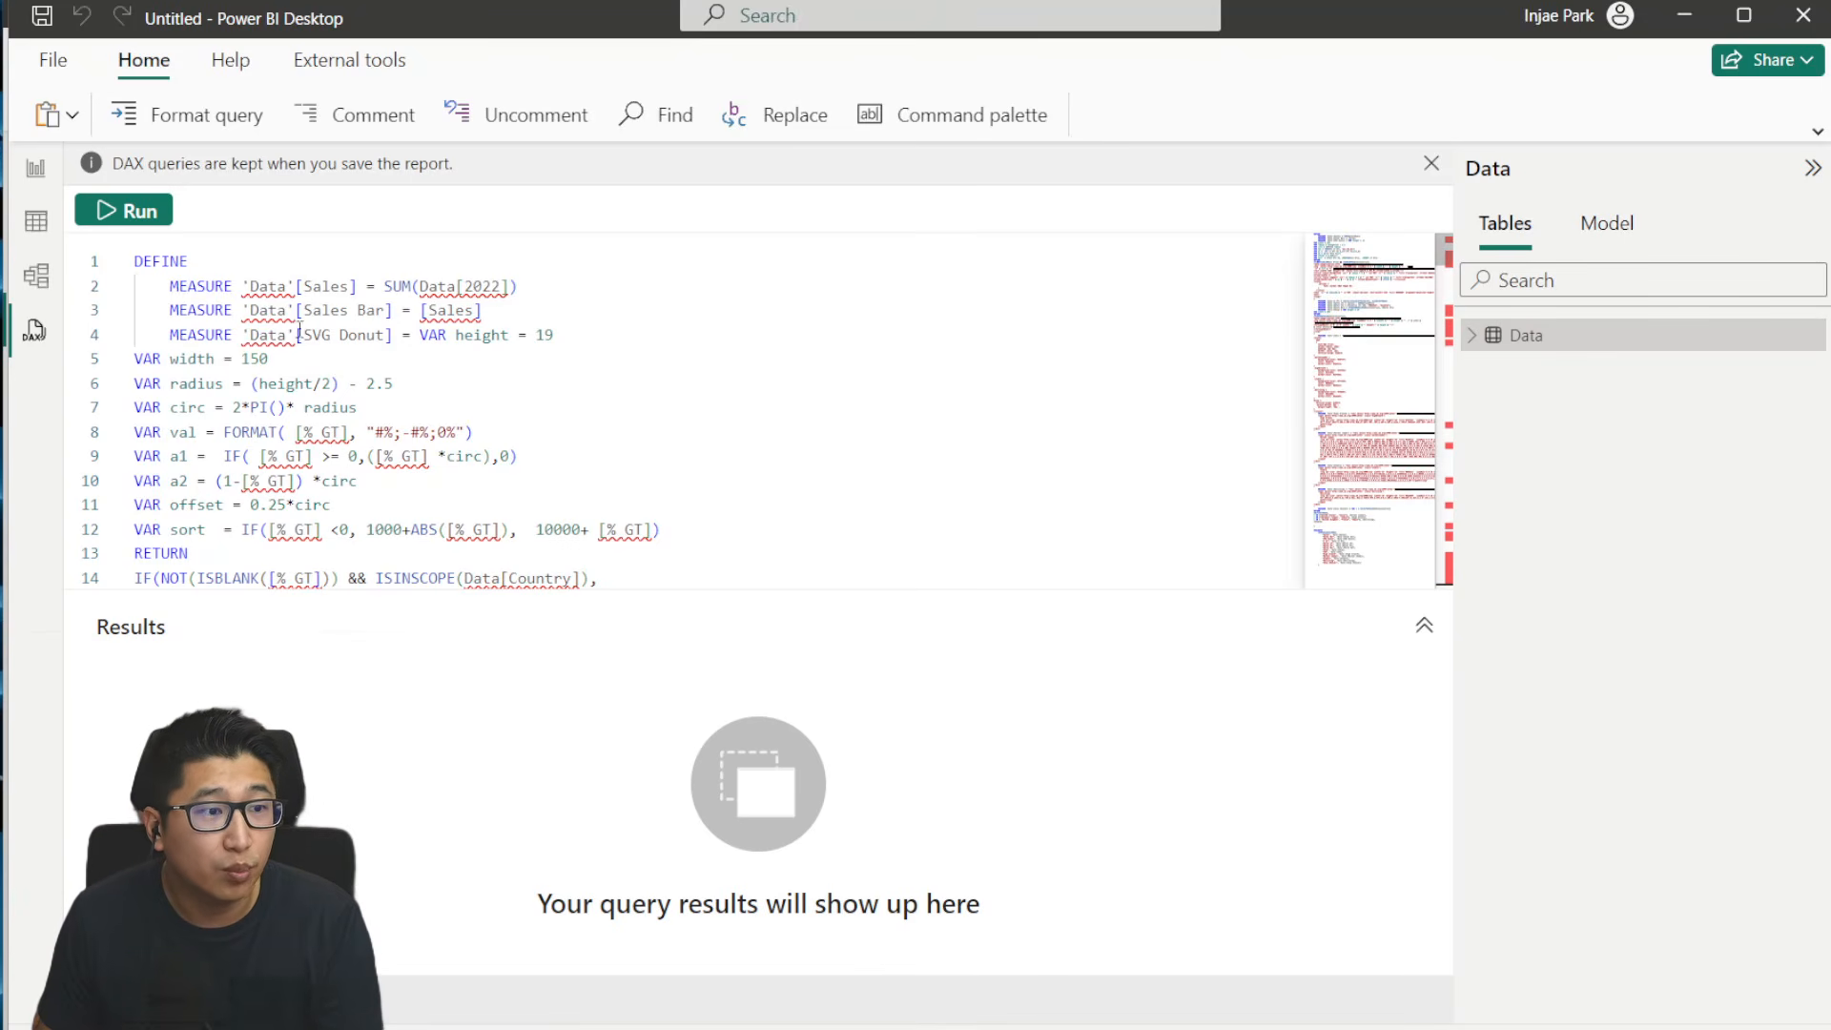
pyautogui.scroll(-10, 300, 330)
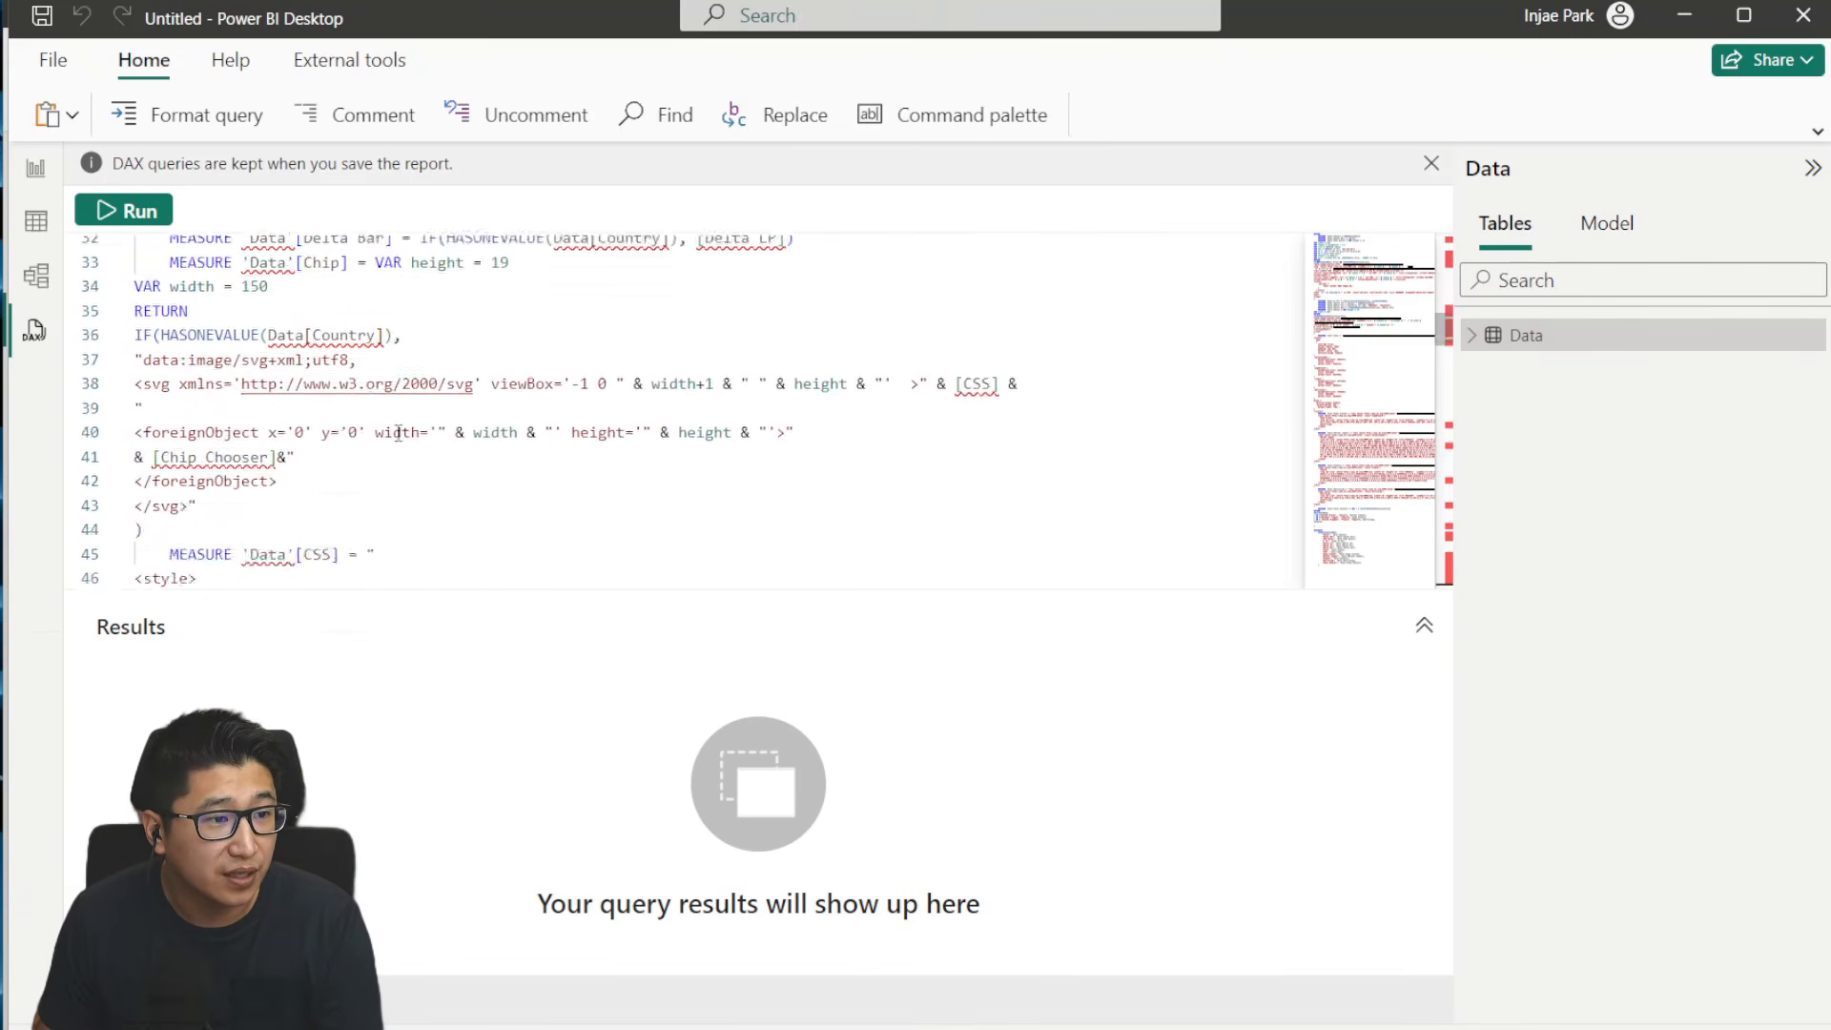
pyautogui.scroll(10, 399, 432)
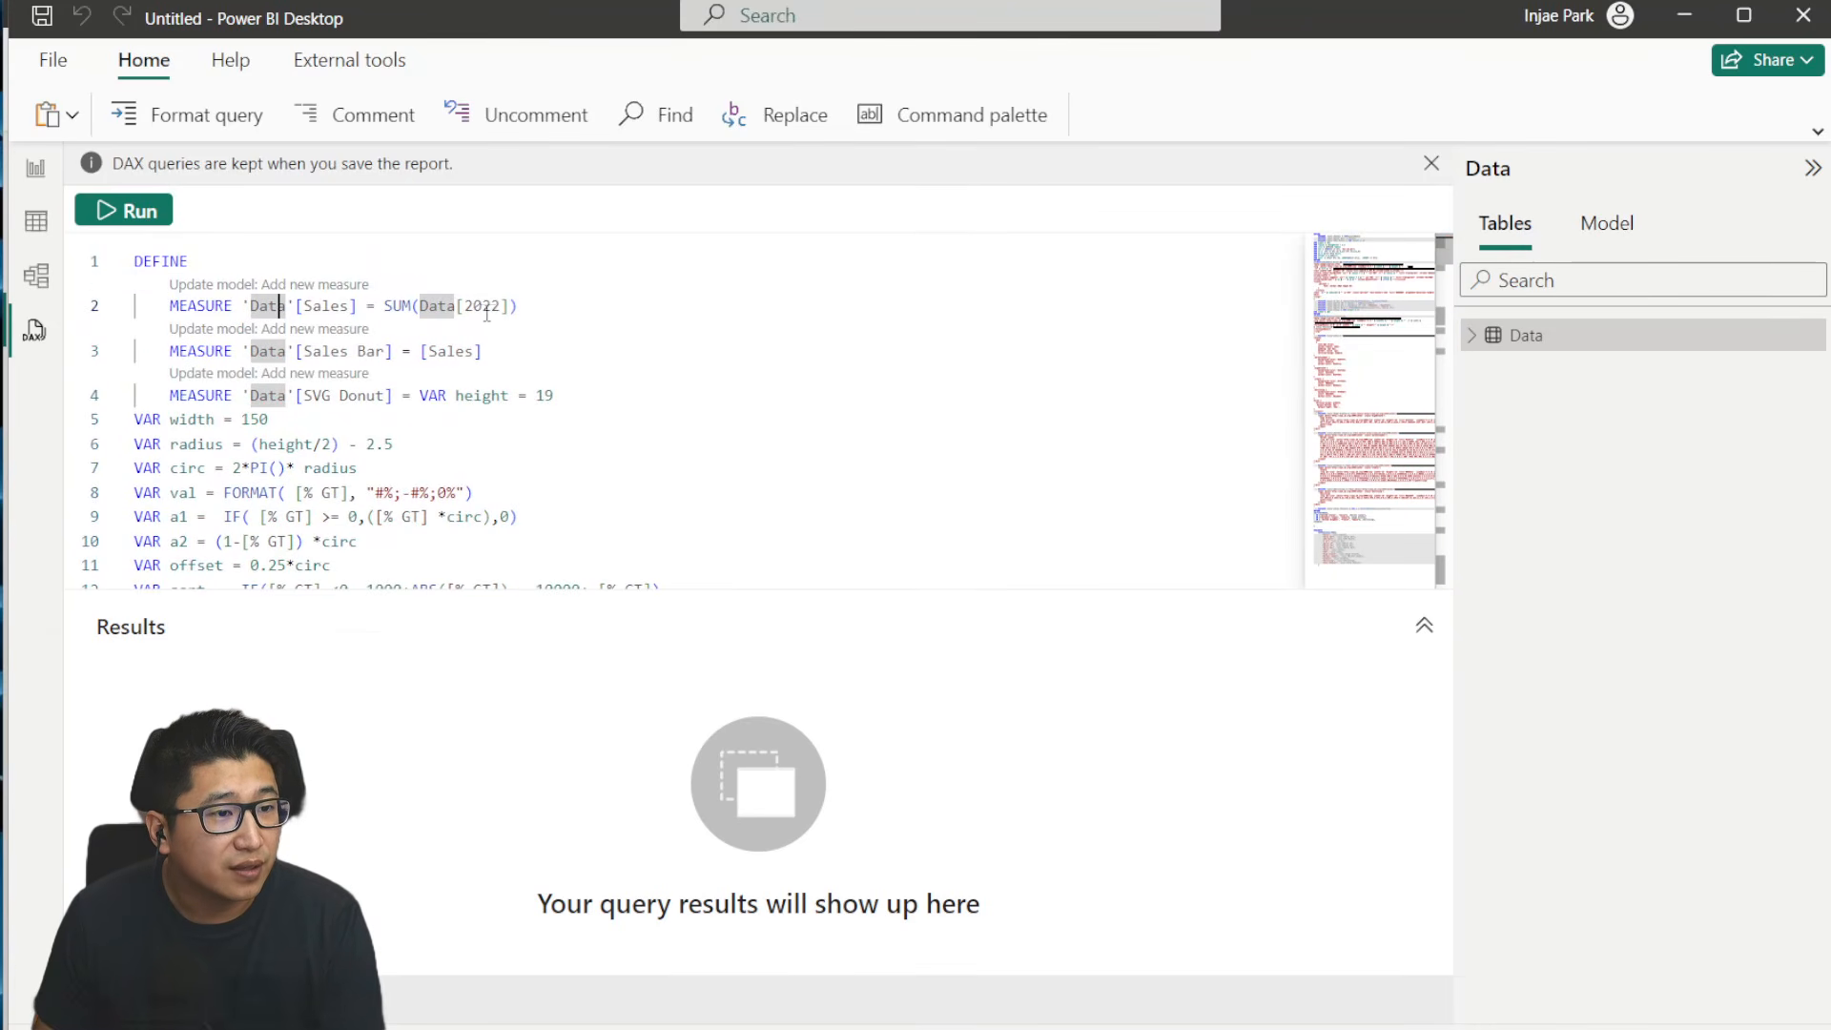
pyautogui.click(564, 321)
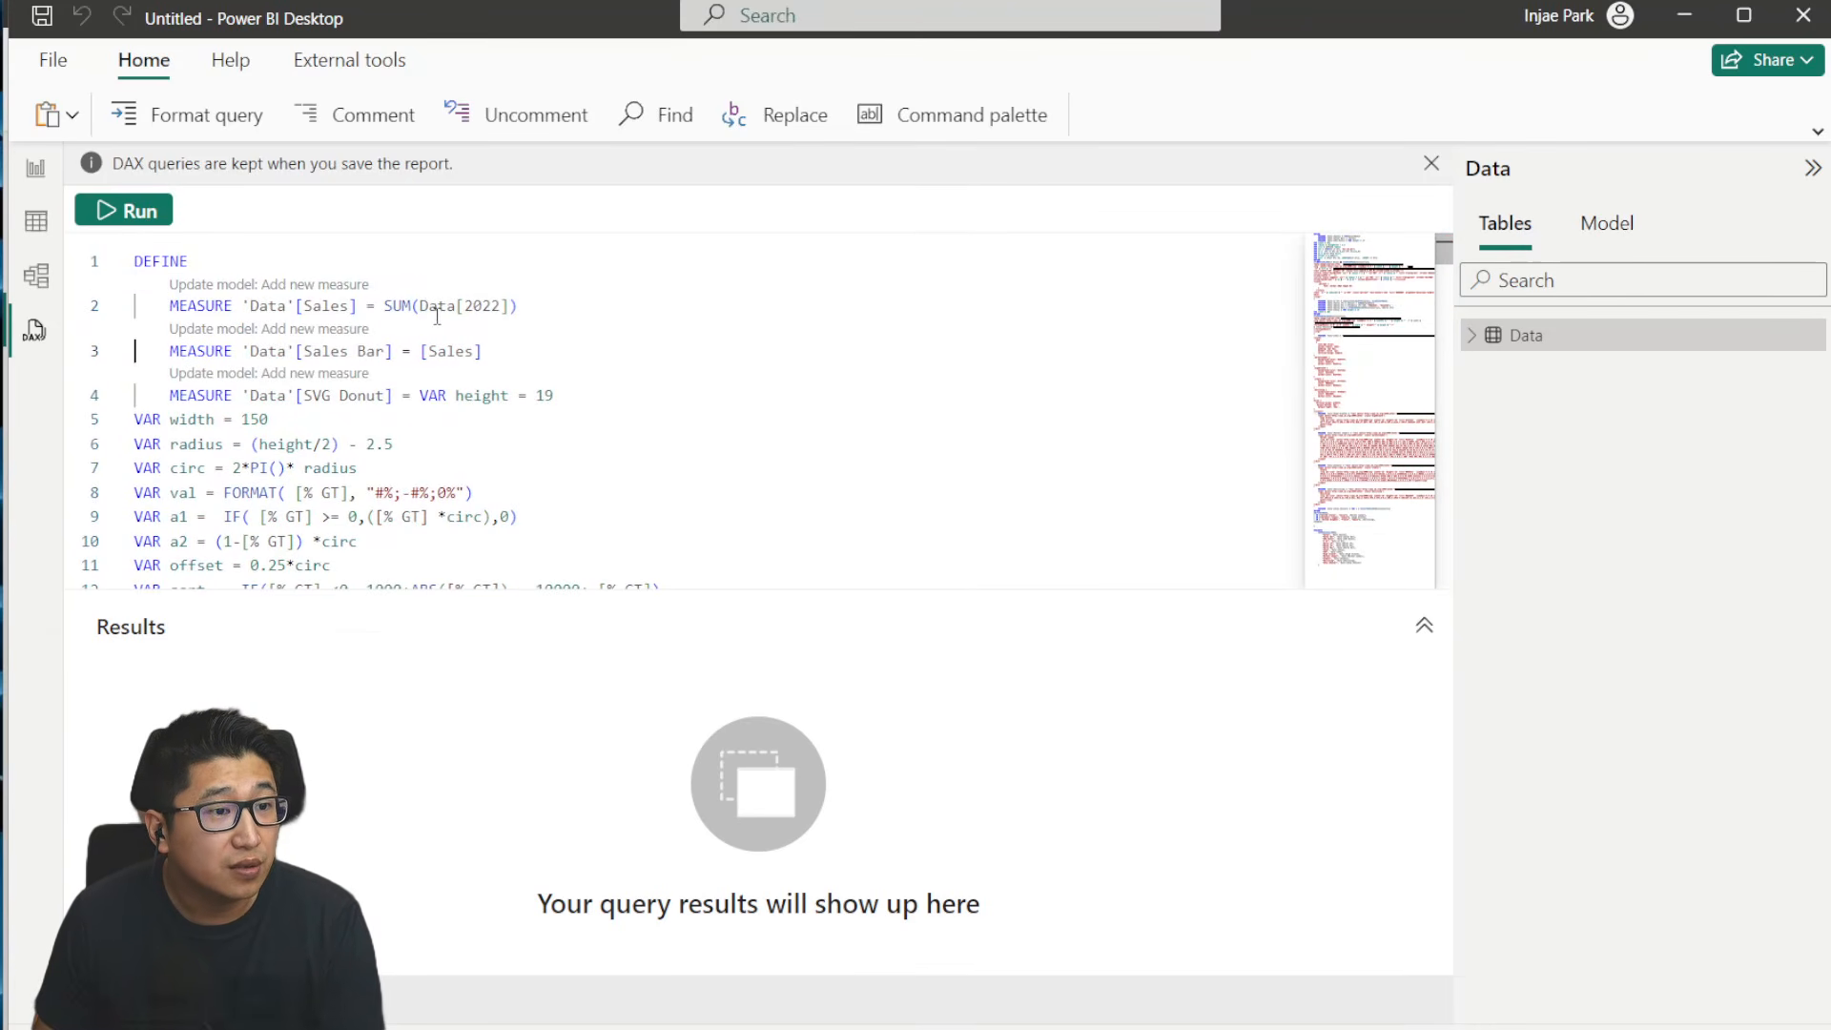
# - Expand the Data table, review the pasted query, and add its Sales, Sales Bar and SVG Donut measures to the model
pyautogui.click(1472, 336)
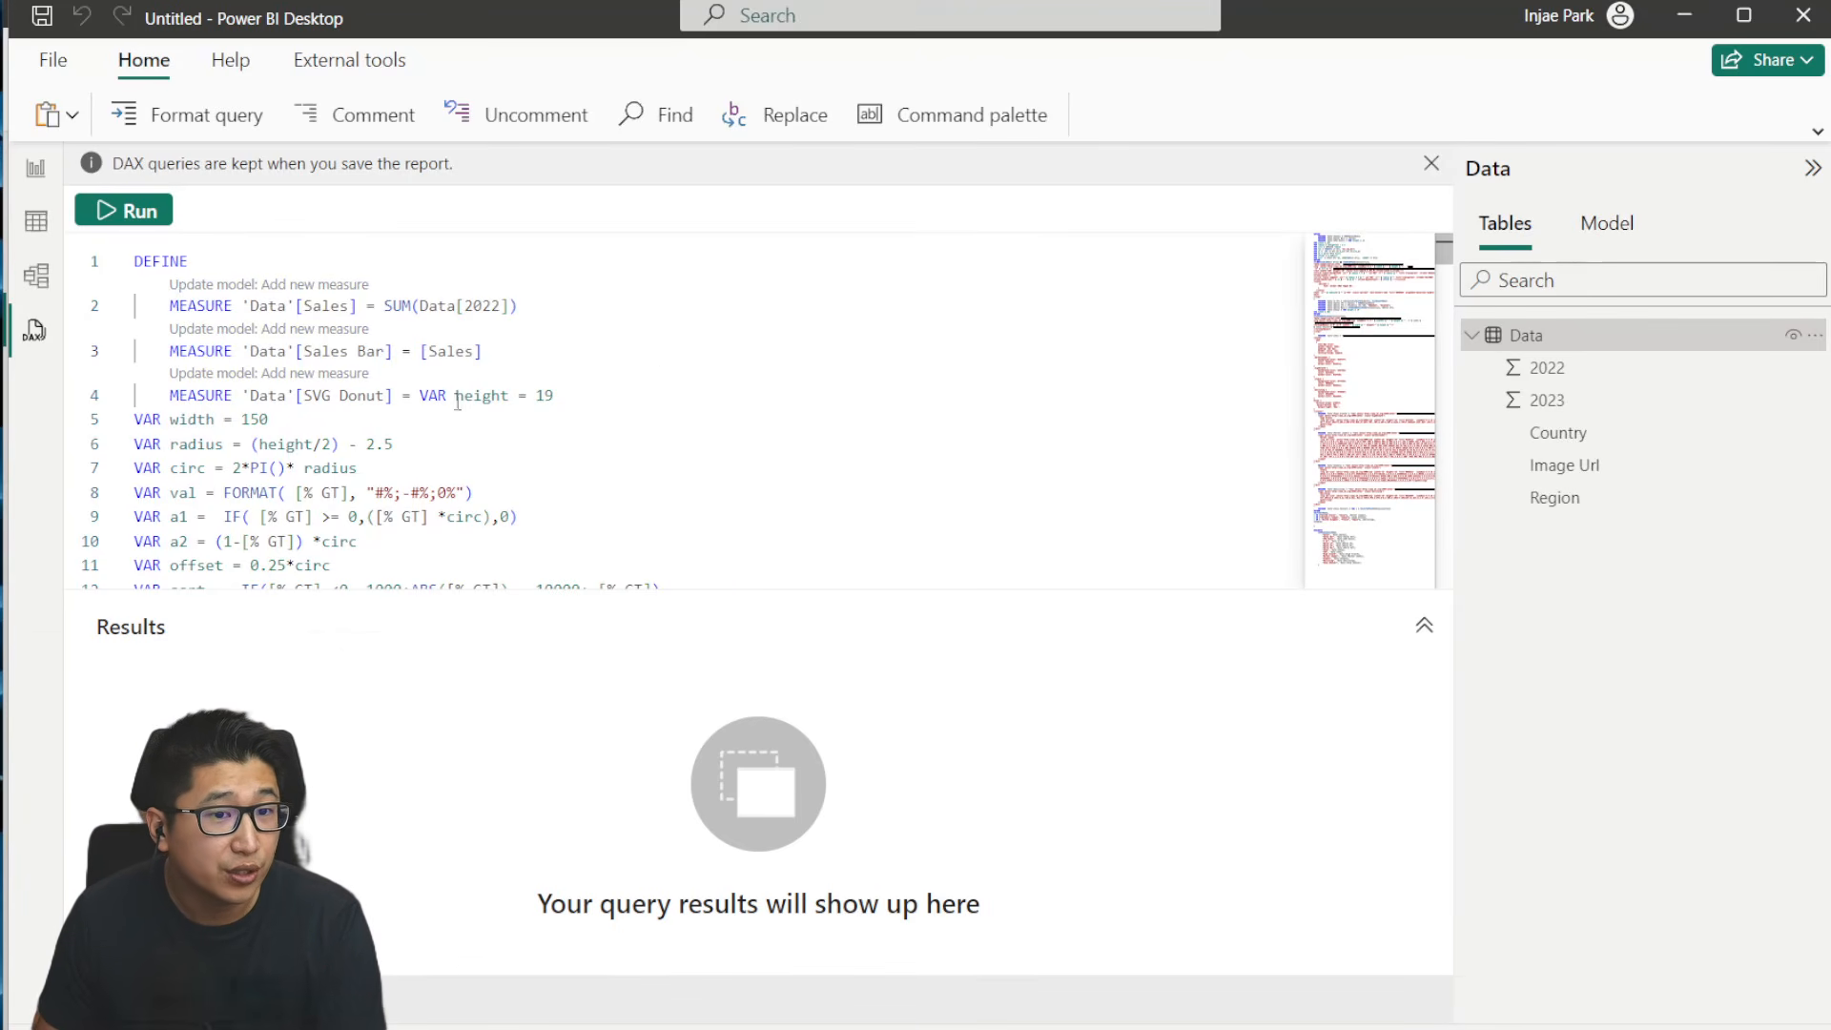
pyautogui.scroll(-20, 458, 402)
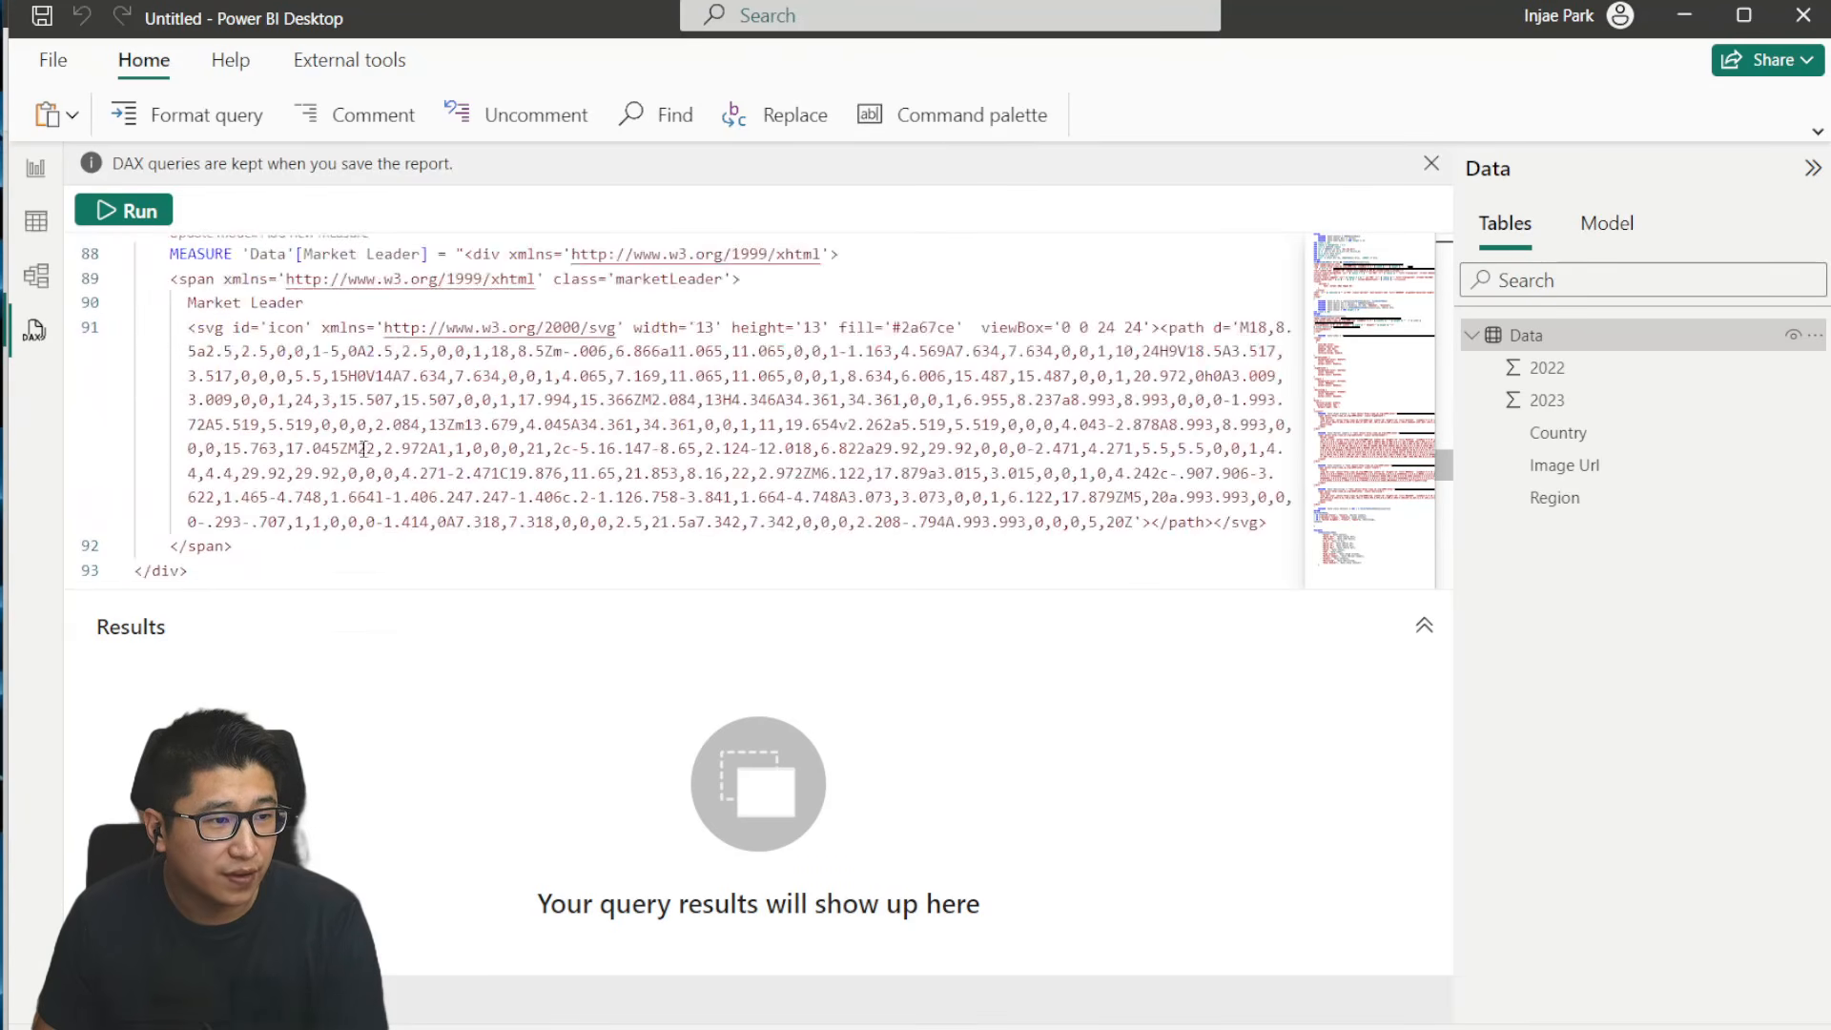
pyautogui.scroll(20, 362, 448)
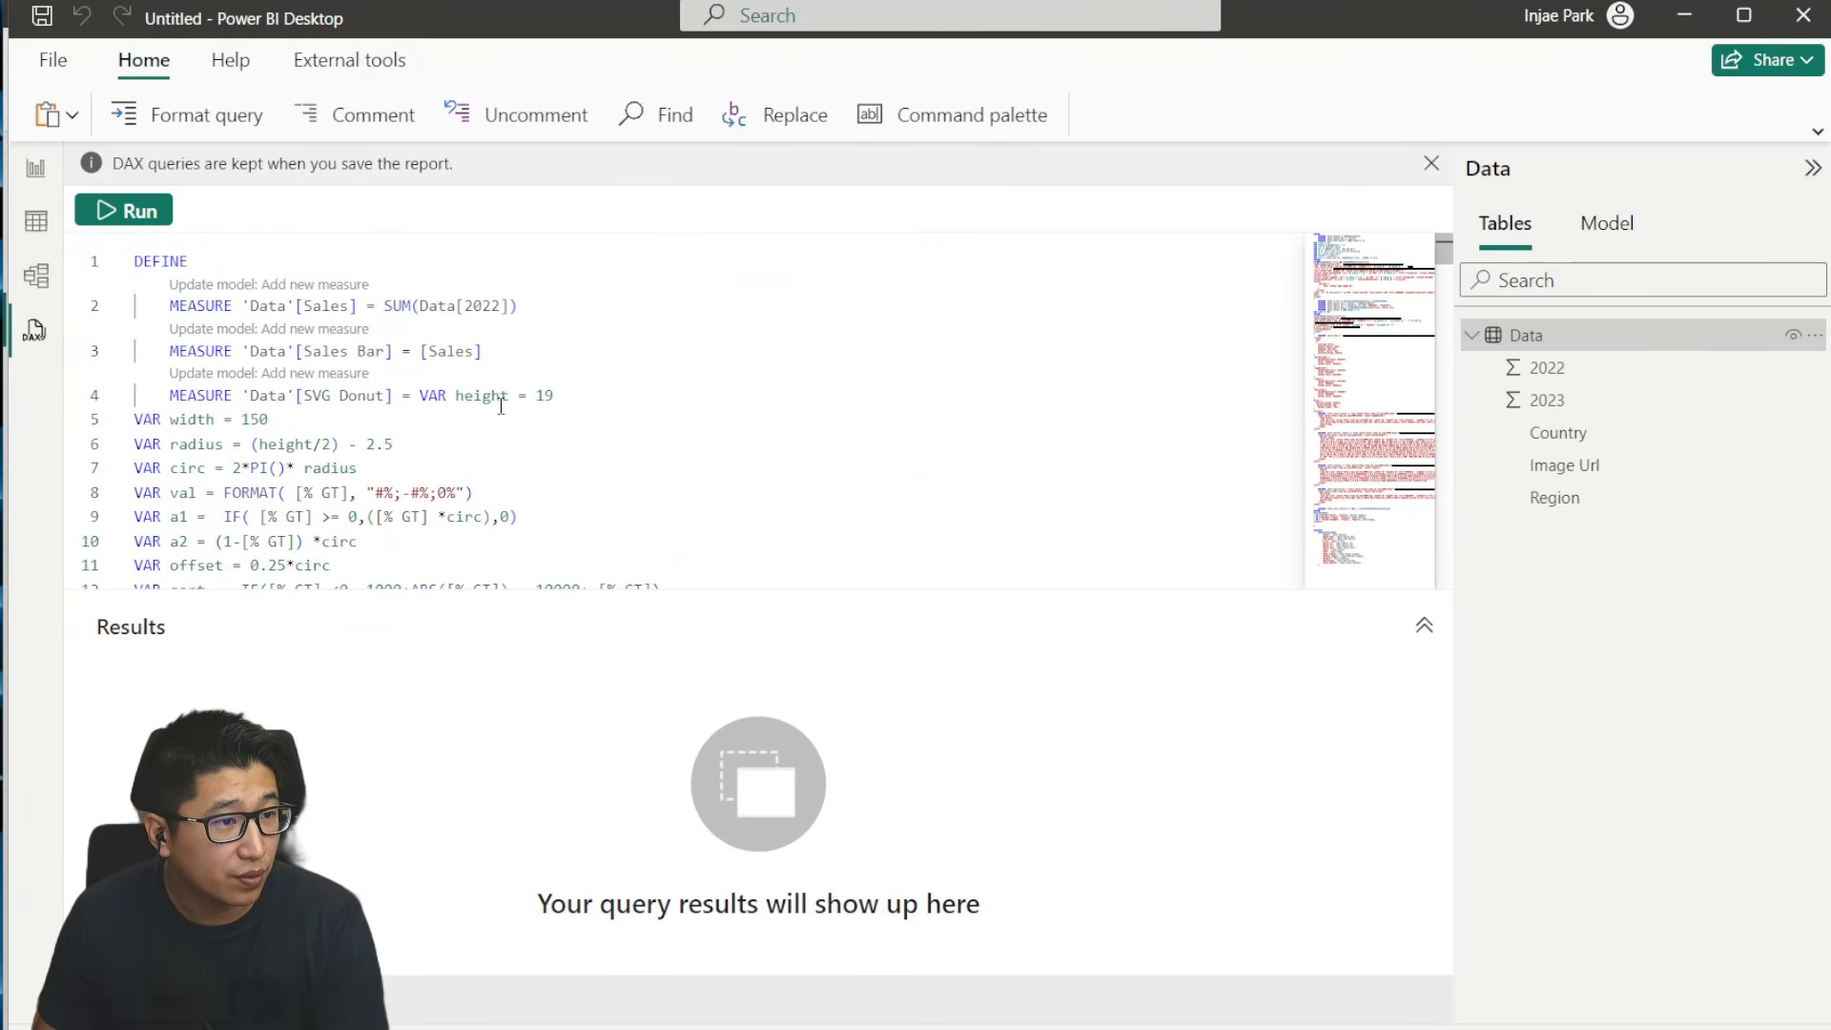
pyautogui.click(263, 292)
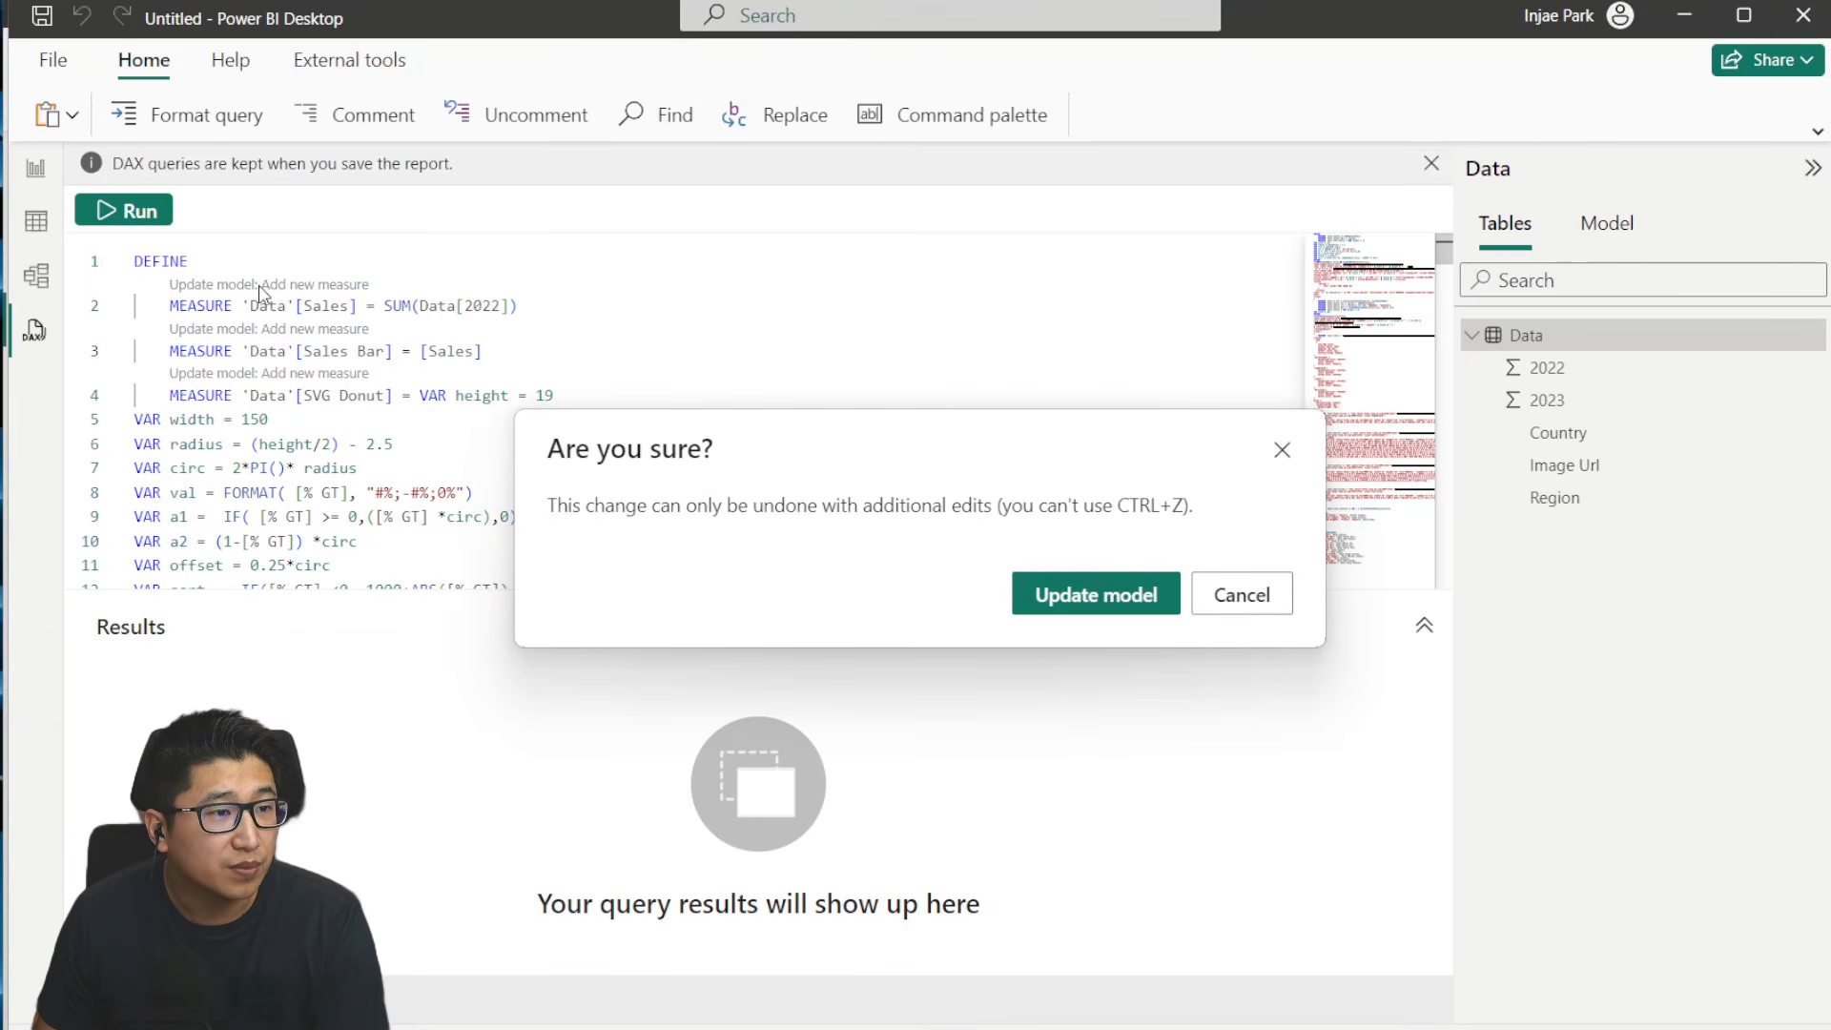
pyautogui.click(1085, 597)
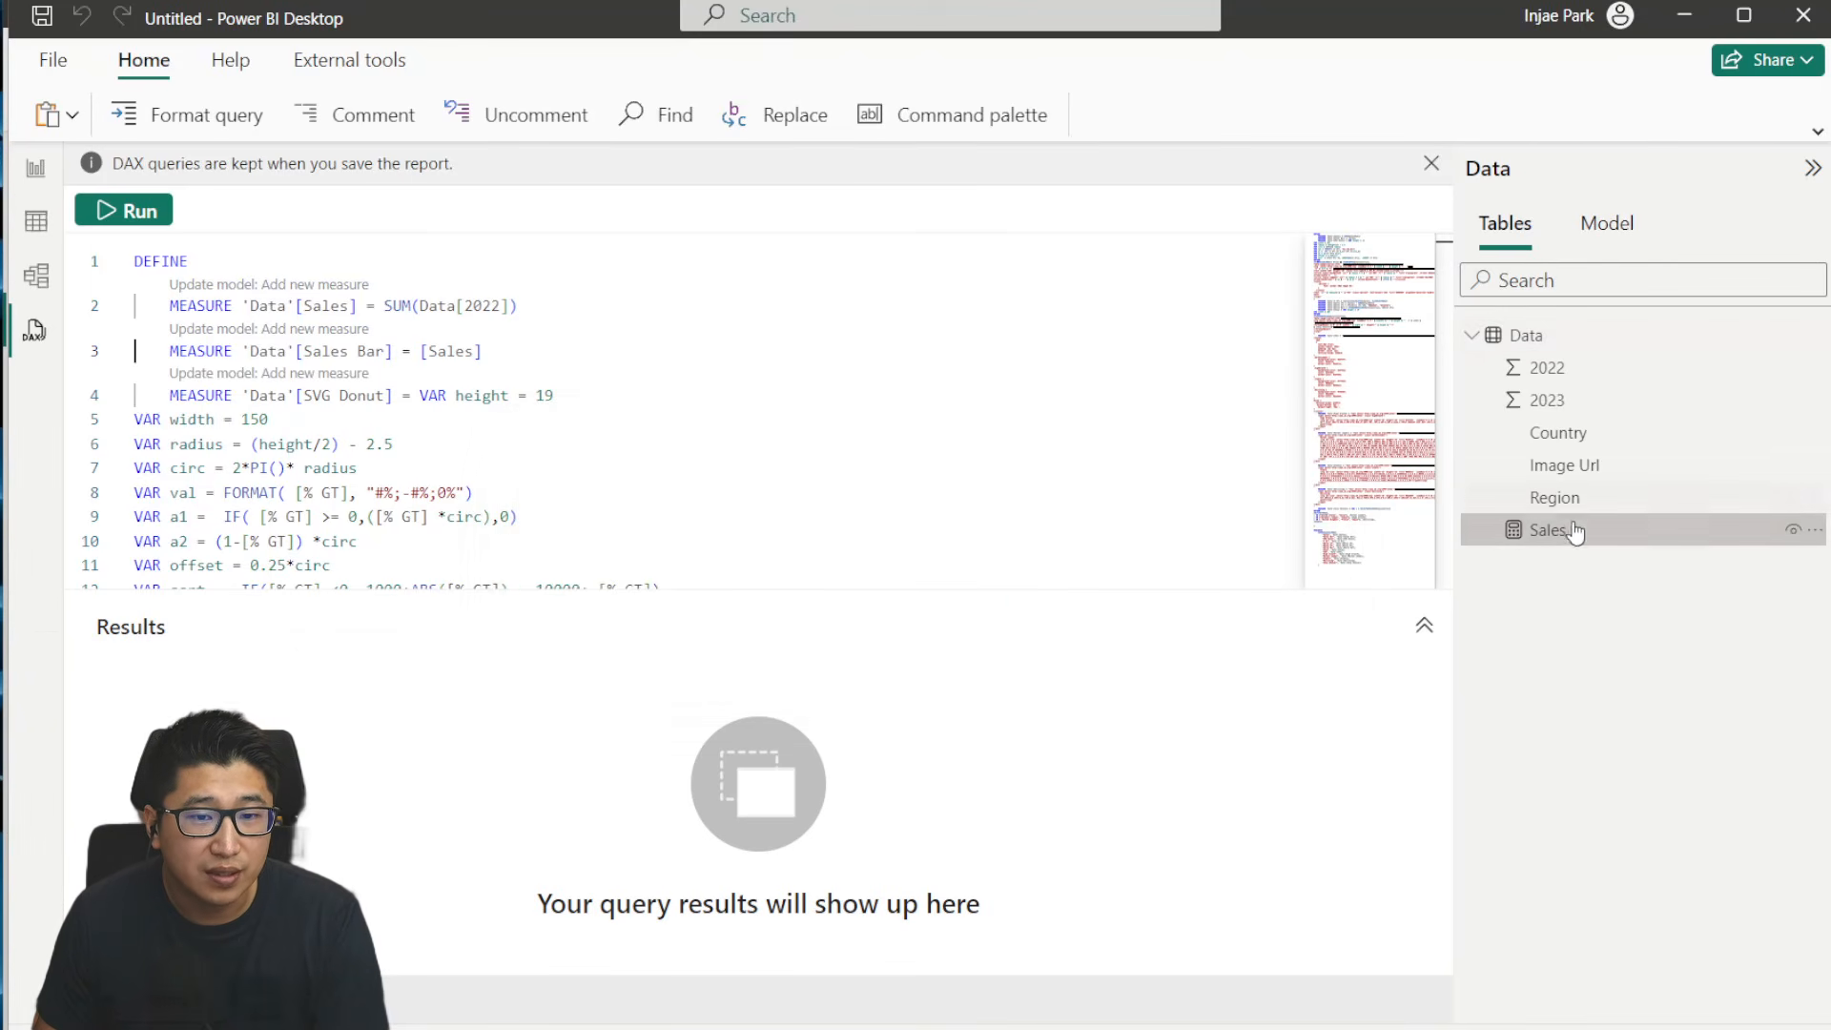
pyautogui.click(342, 330)
pyautogui.click(1091, 595)
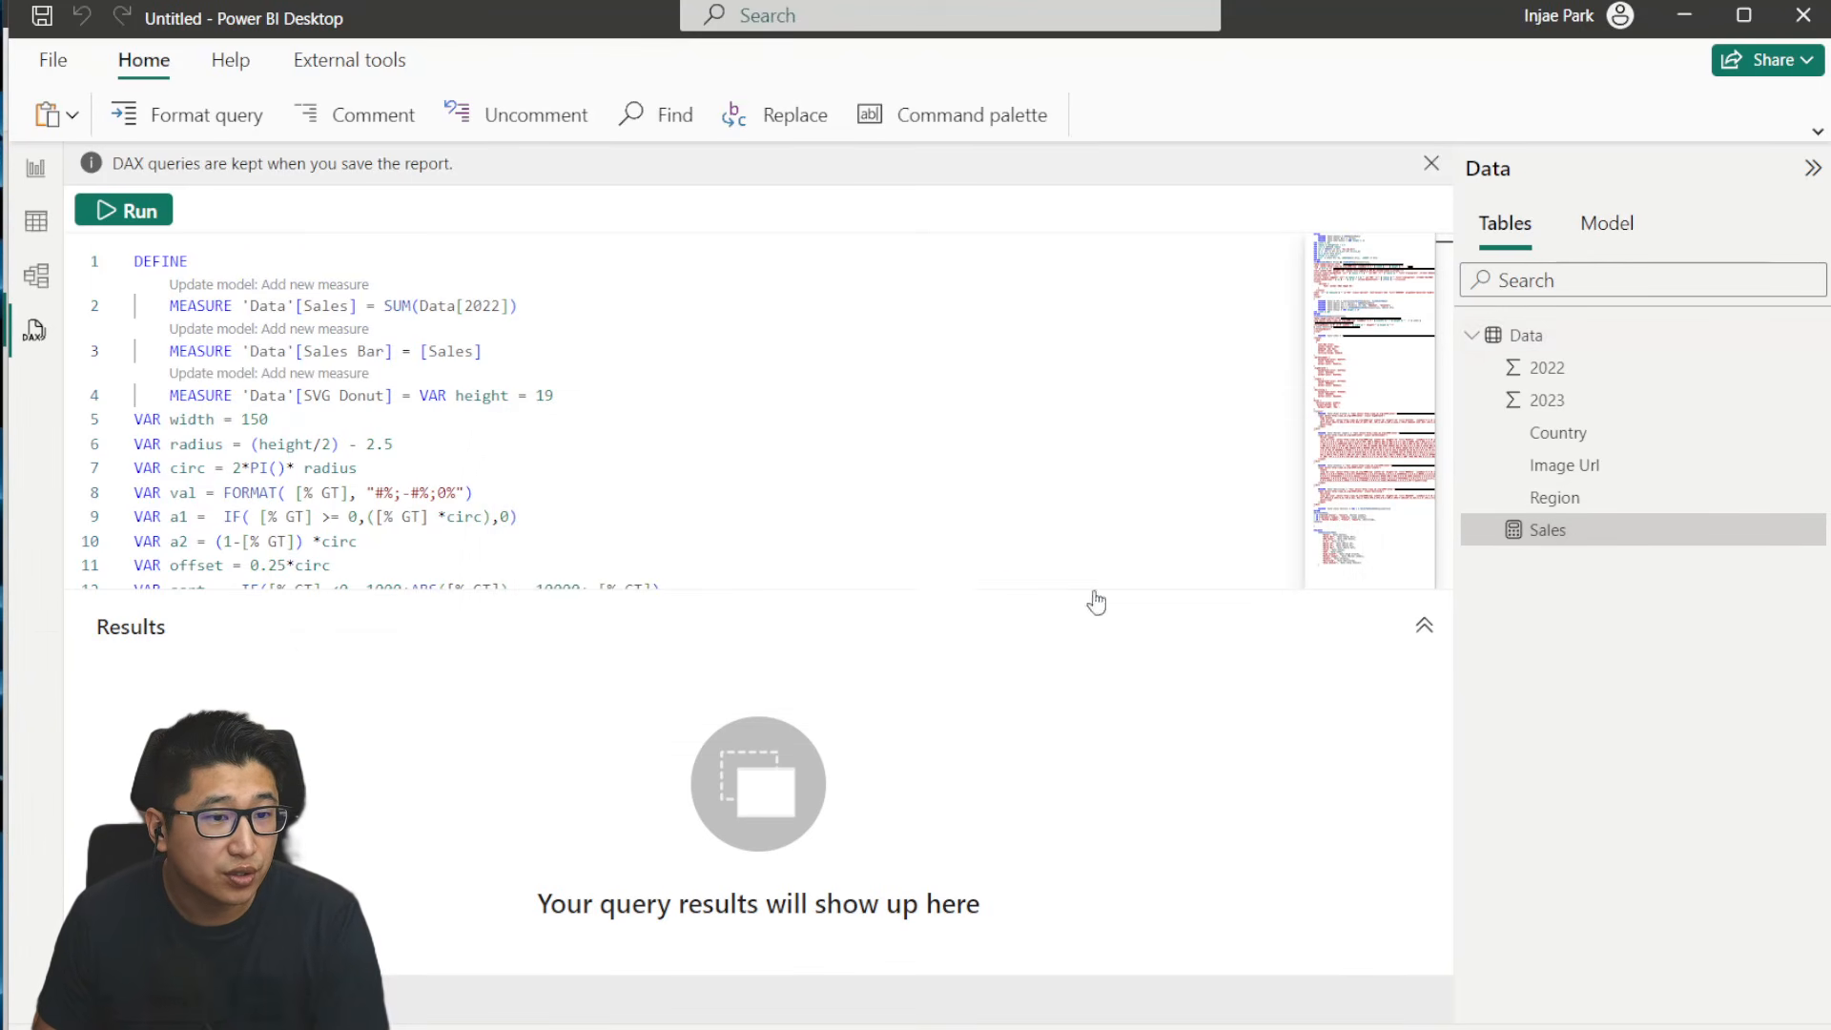
pyautogui.click(341, 354)
pyautogui.click(1039, 596)
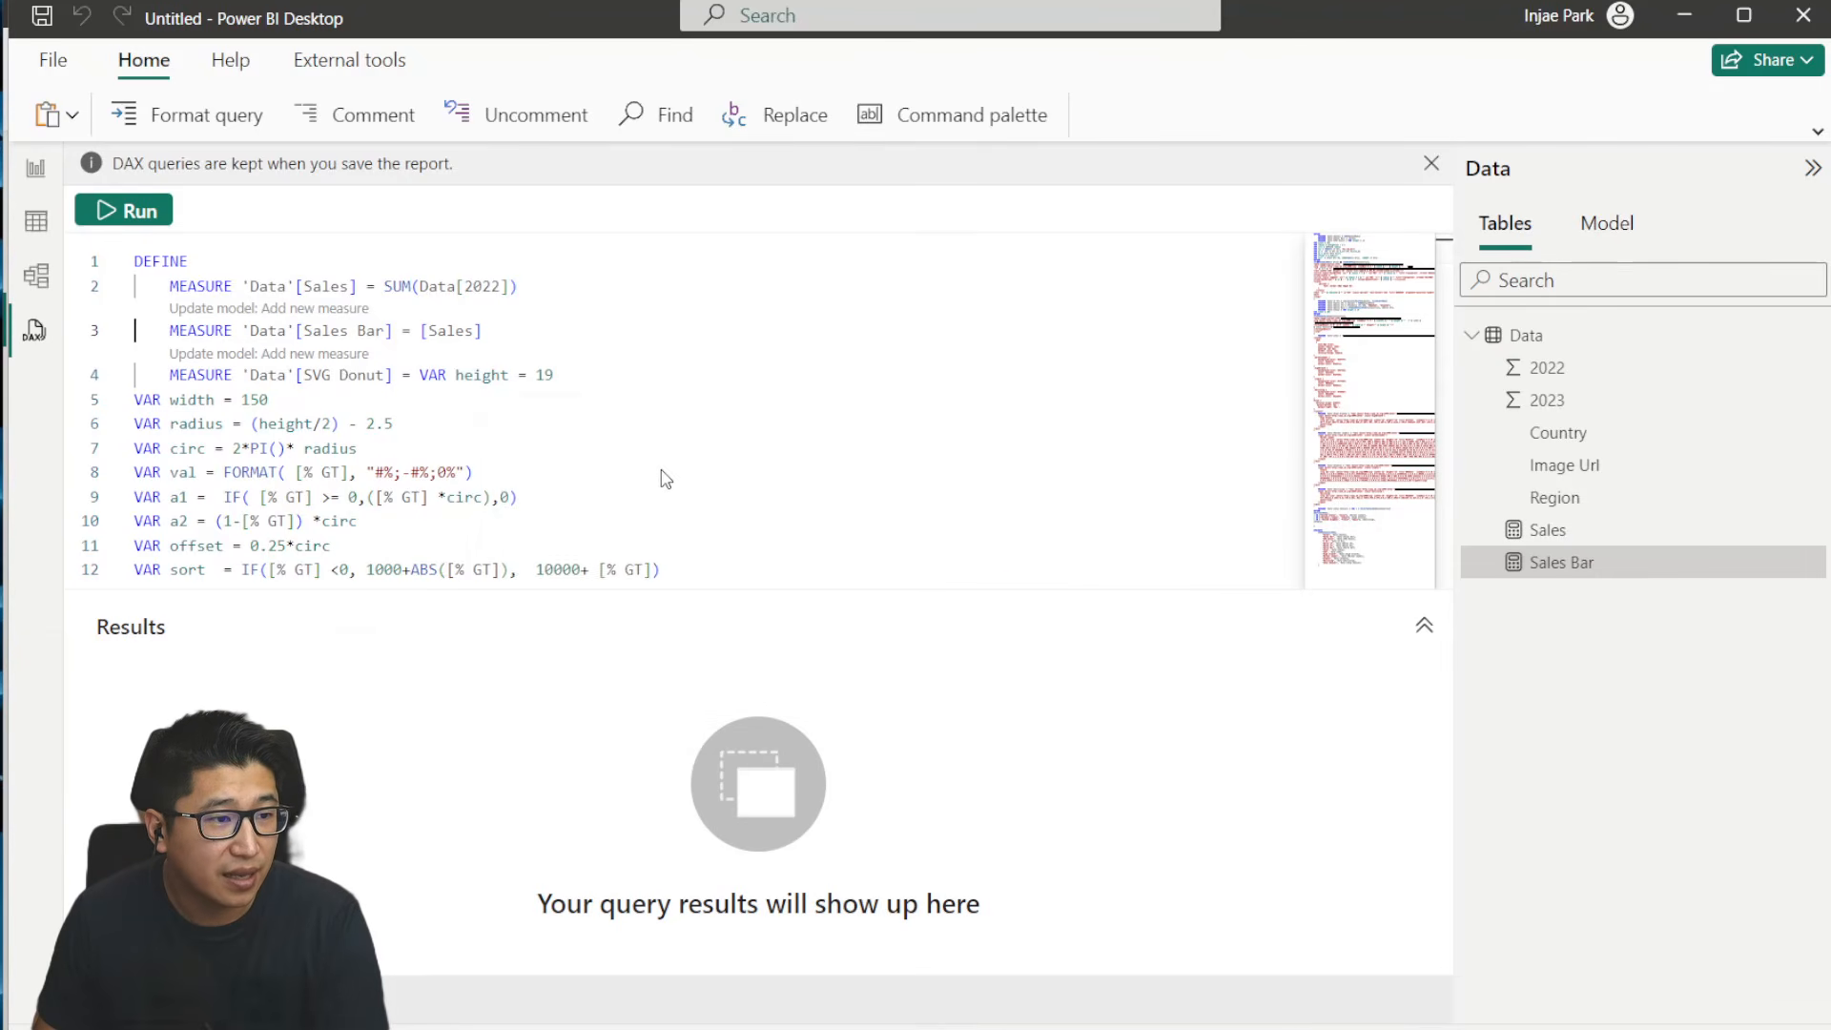
# - Add the % GT, Chip, CSS, High Growth, Market Leader, Stable, Declining and Chip Chooser measures from the query to the model
pyautogui.scroll(-5, 430, 398)
pyautogui.click(300, 353)
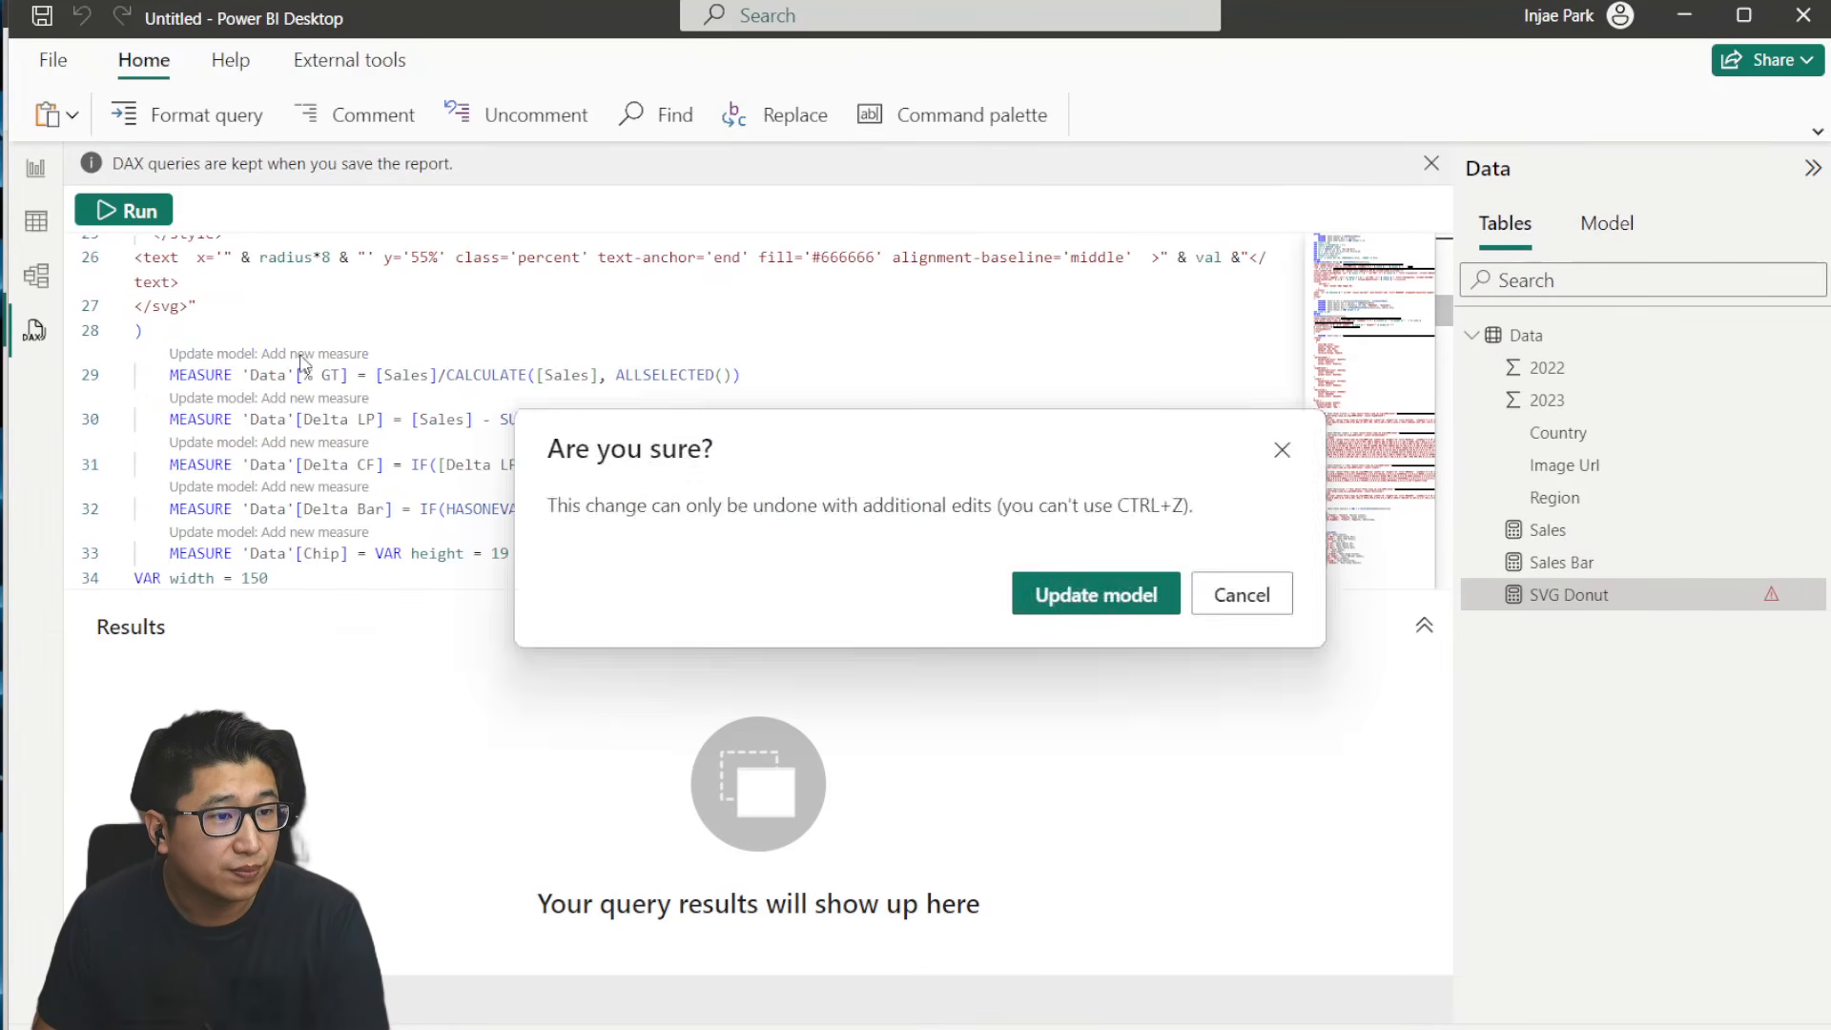
pyautogui.click(1097, 595)
pyautogui.click(272, 426)
pyautogui.click(1097, 595)
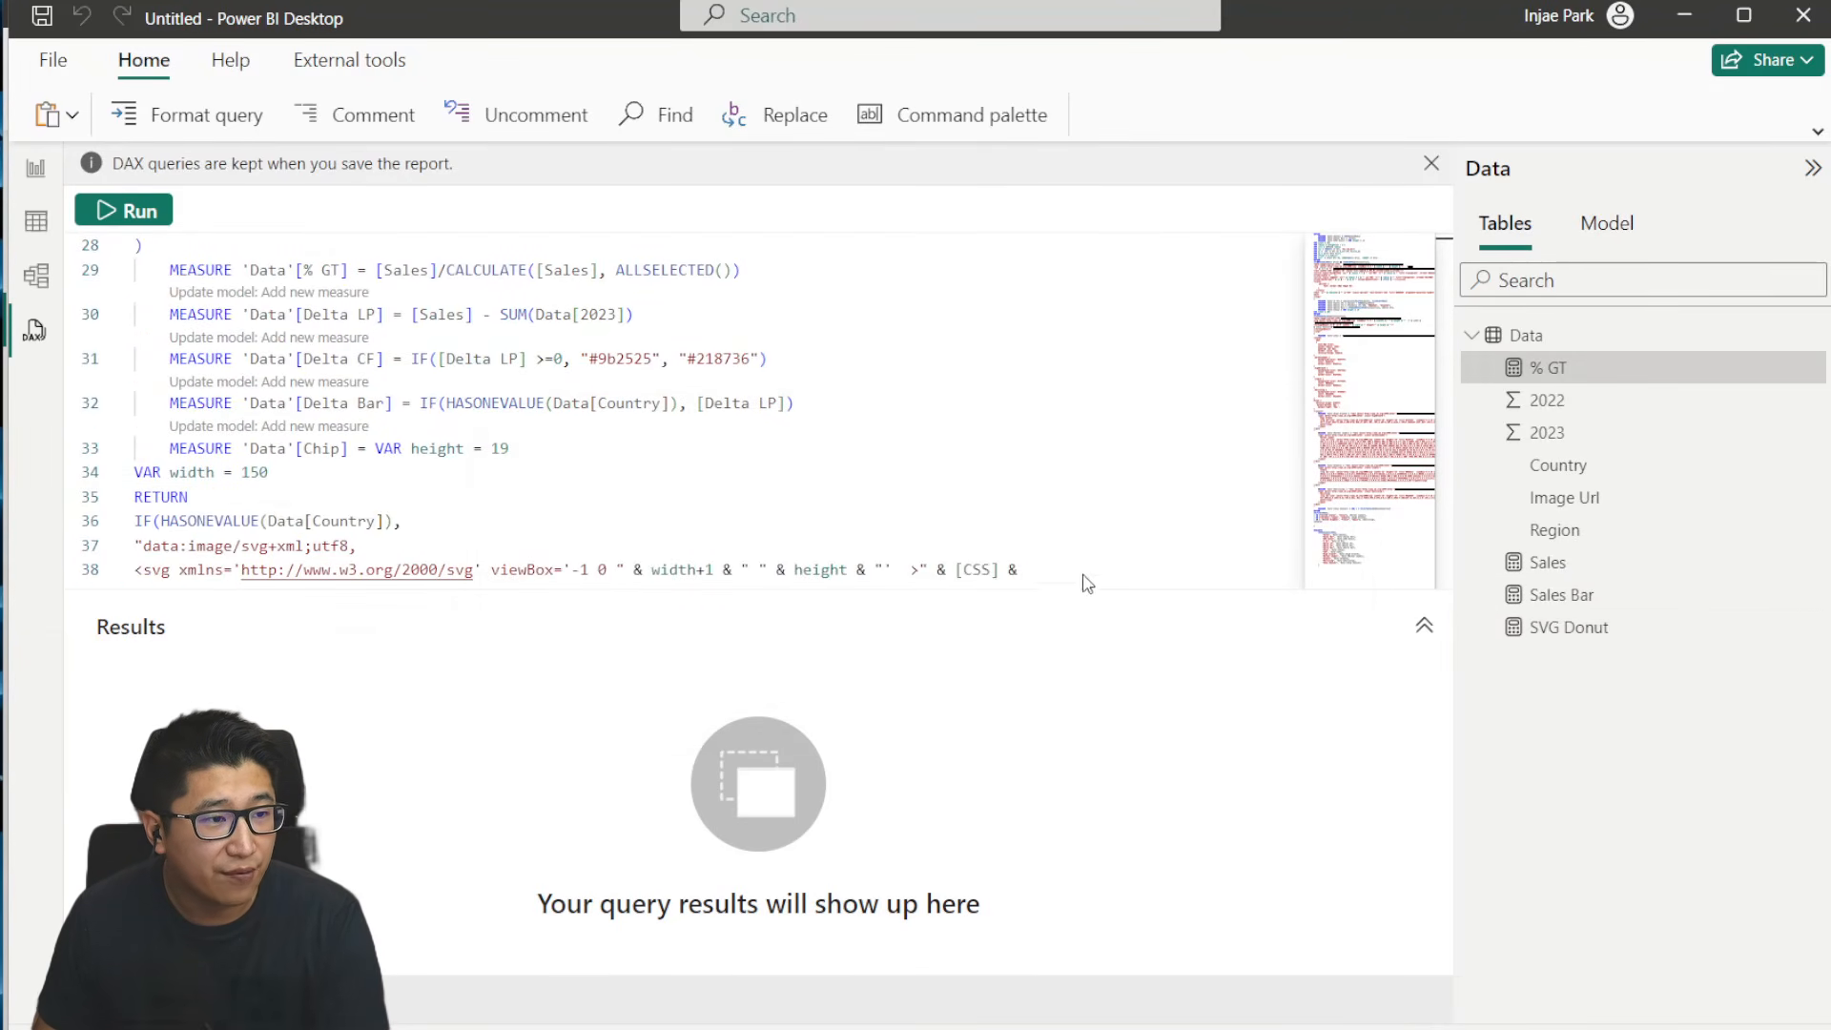
pyautogui.scroll(-2, 426, 431)
pyautogui.scroll(-2, 426, 432)
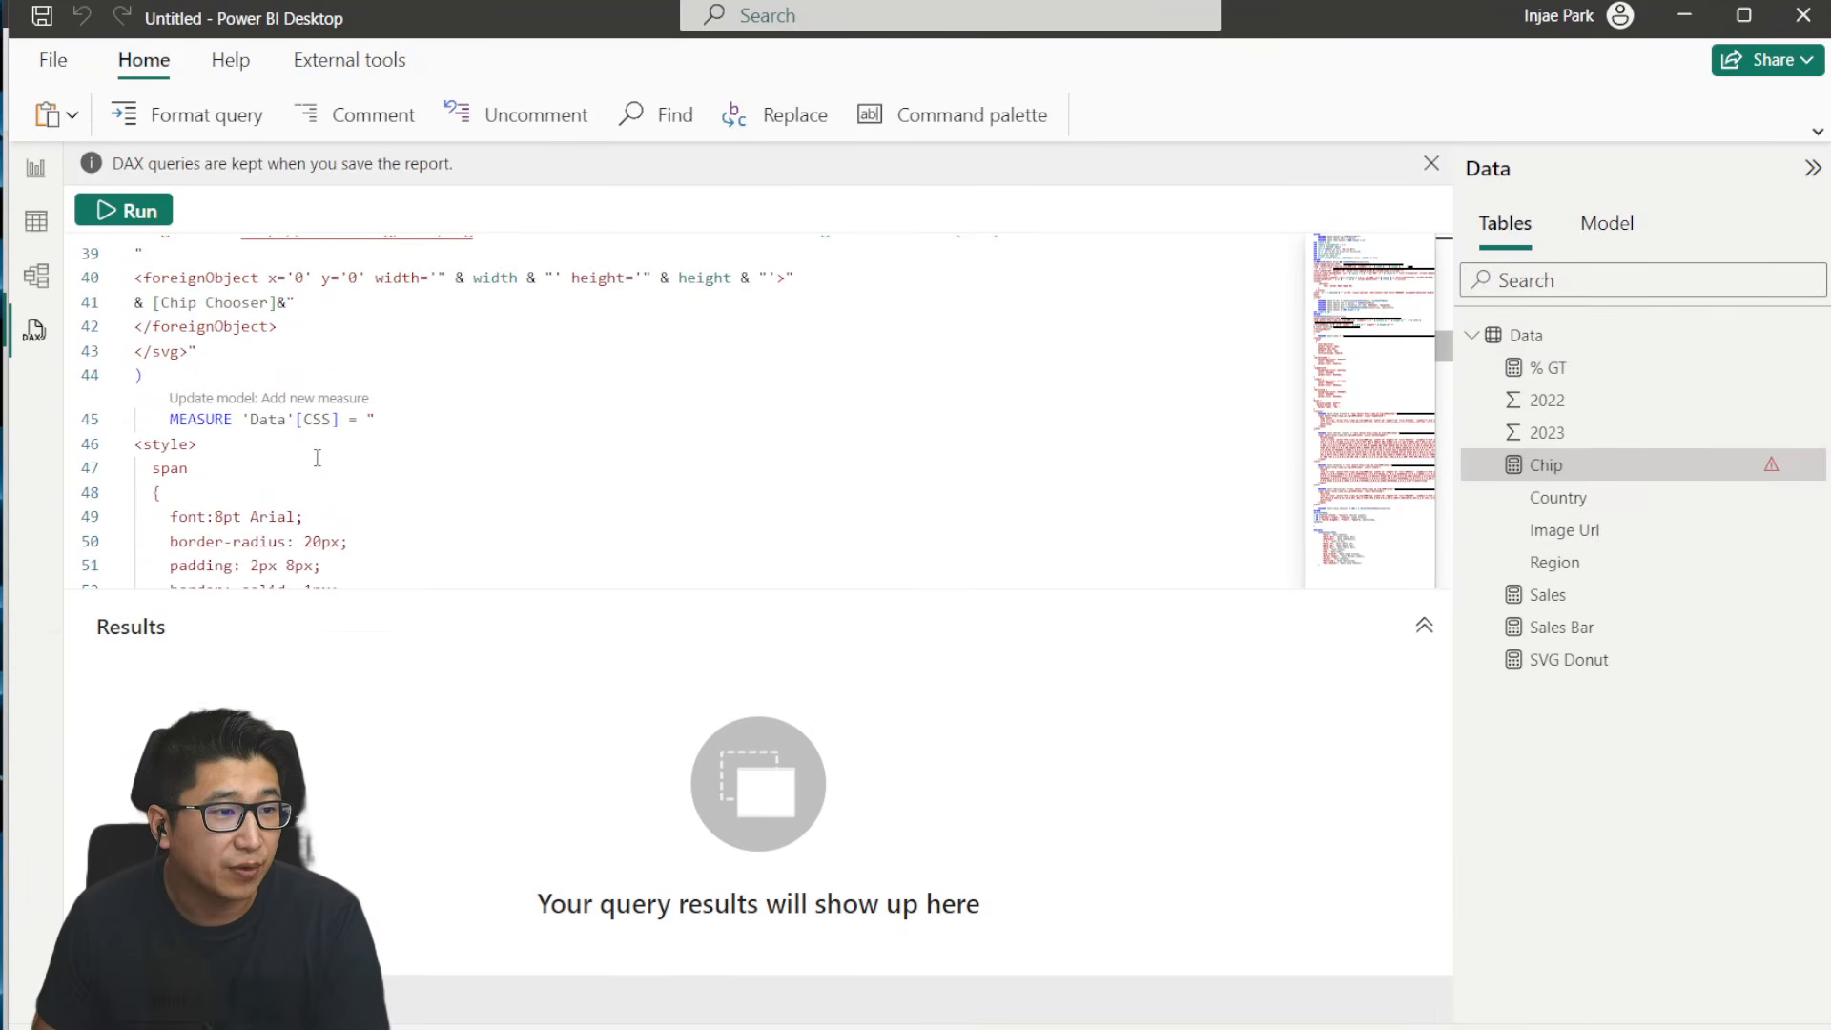
pyautogui.scroll(-2, 311, 441)
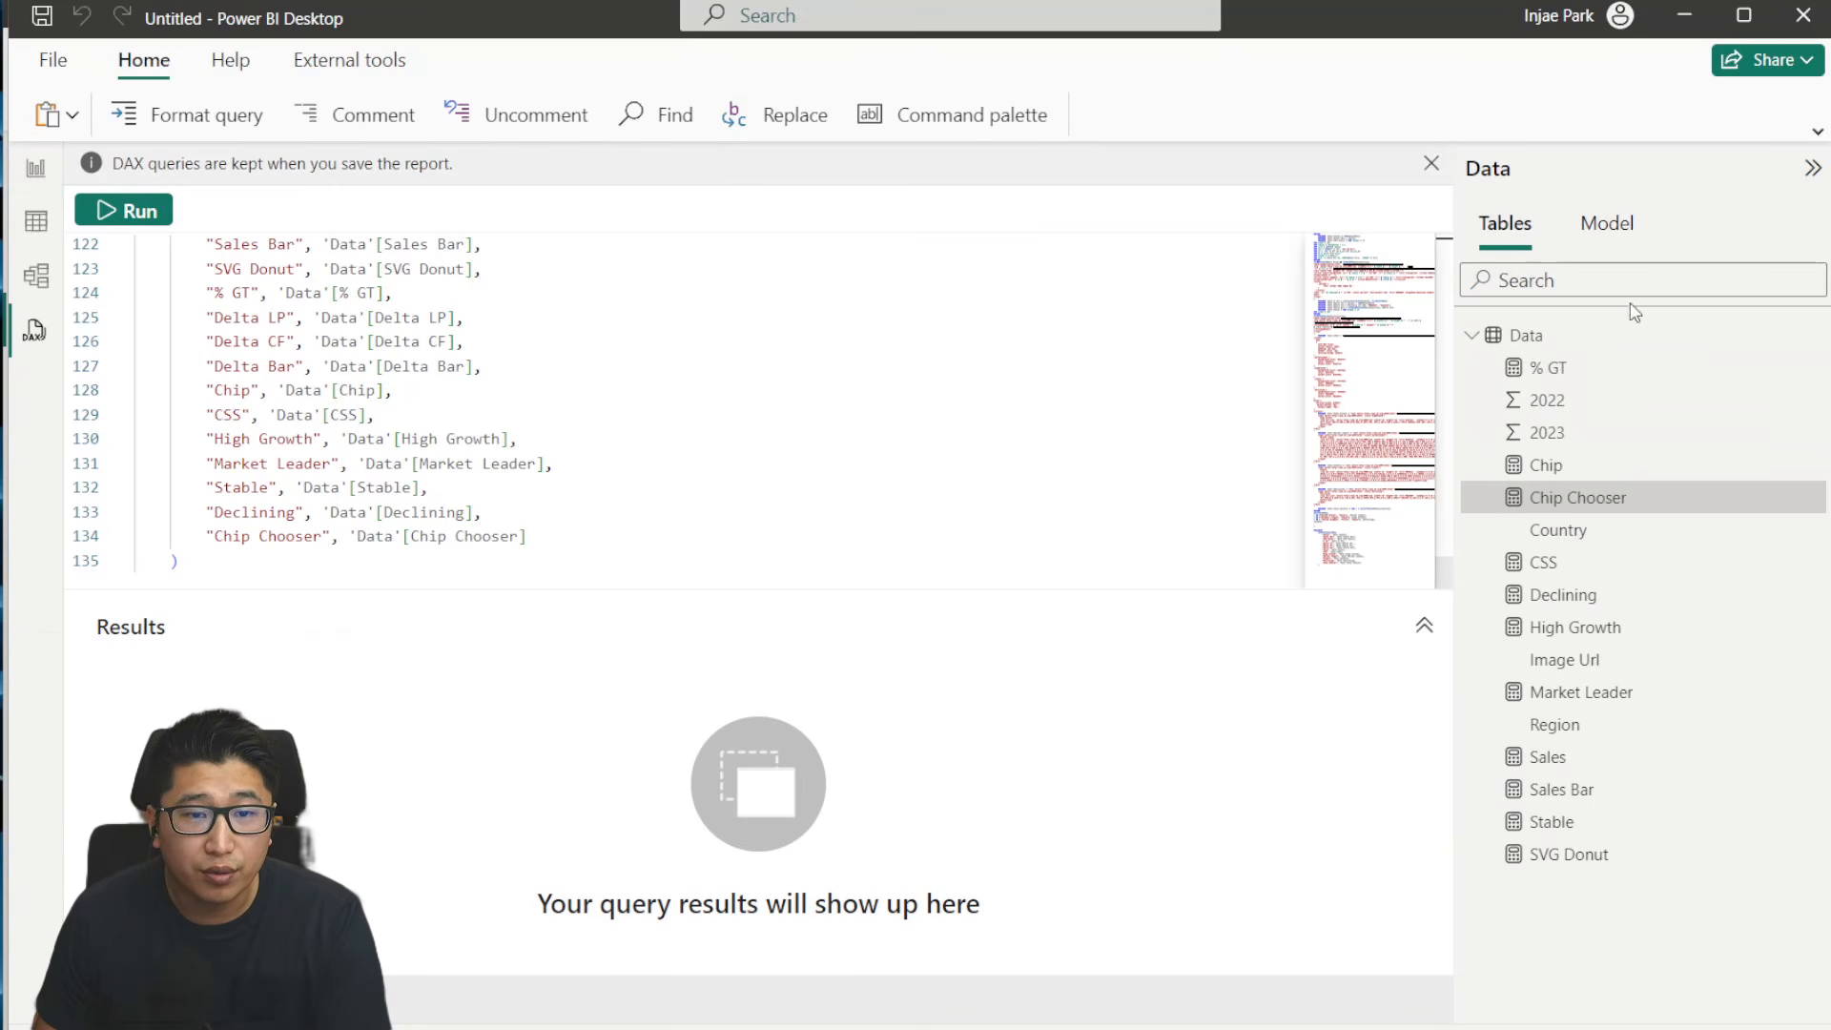
# - Create a table visual on the report page with the Chip measure and the Country field as columns
pyautogui.click(35, 168)
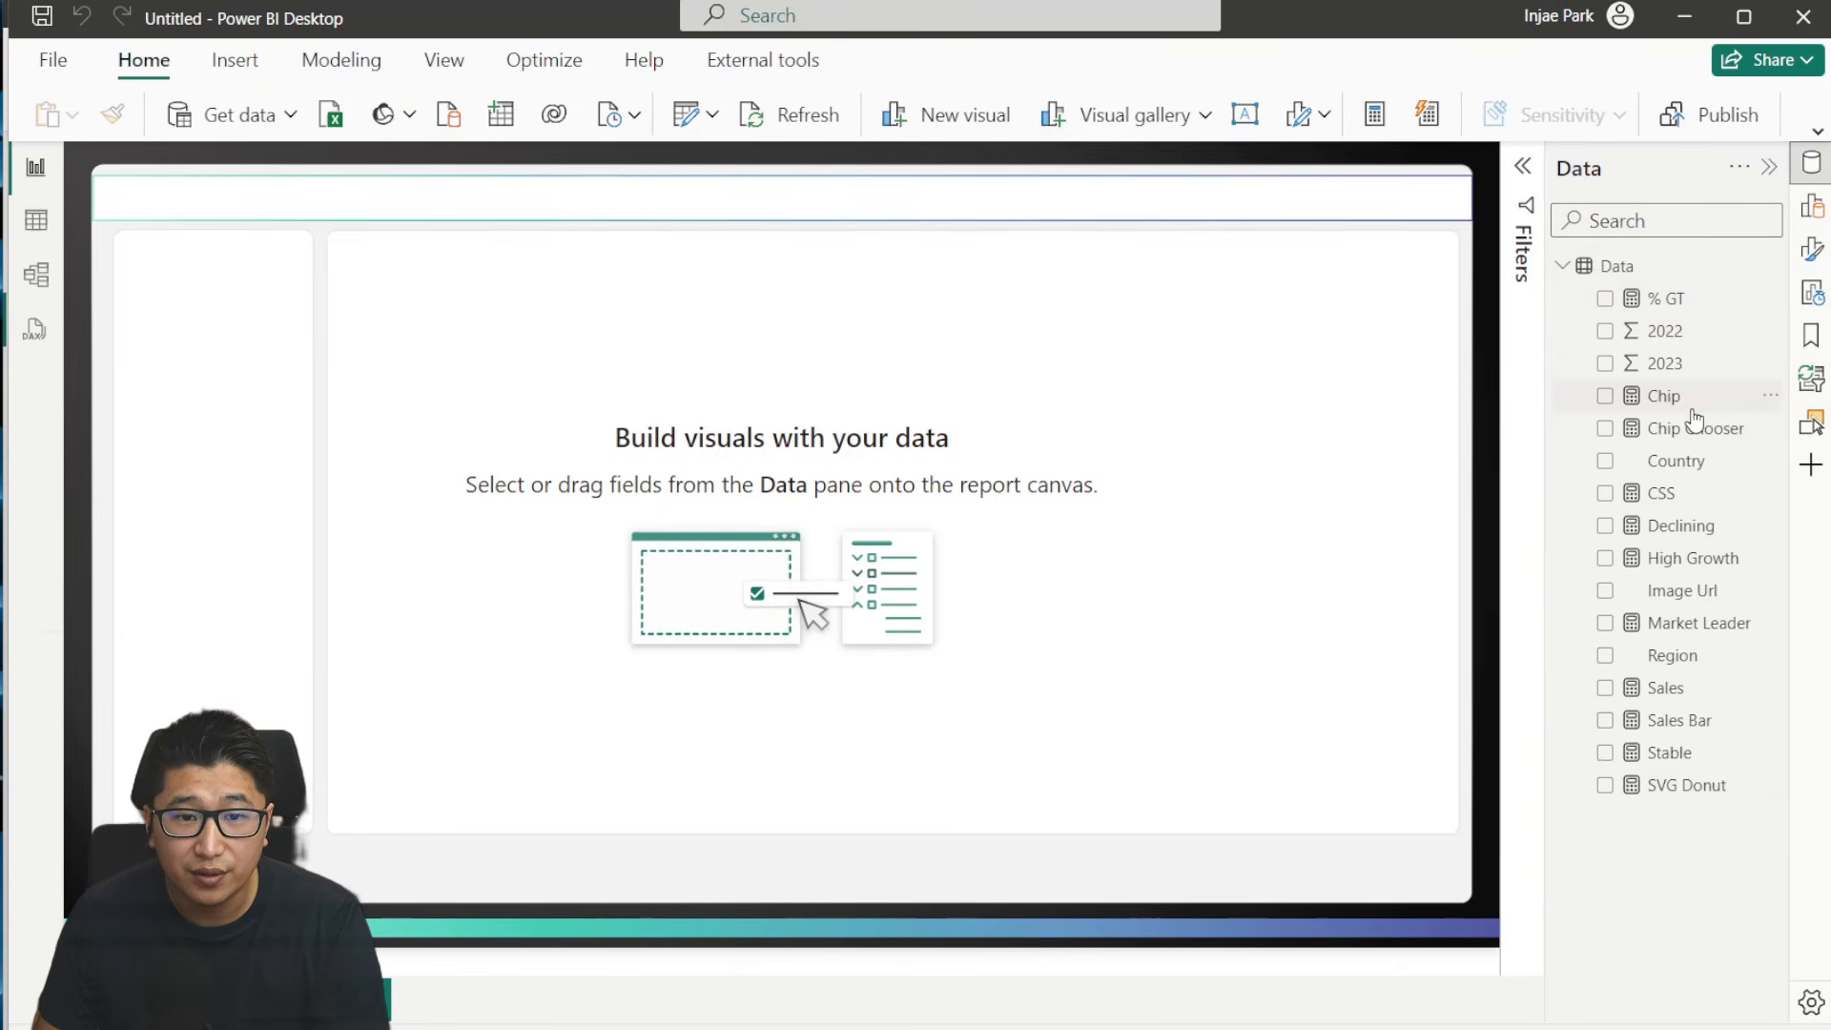
pyautogui.moveTo(1688, 398); pyautogui.dragTo(1001, 429)
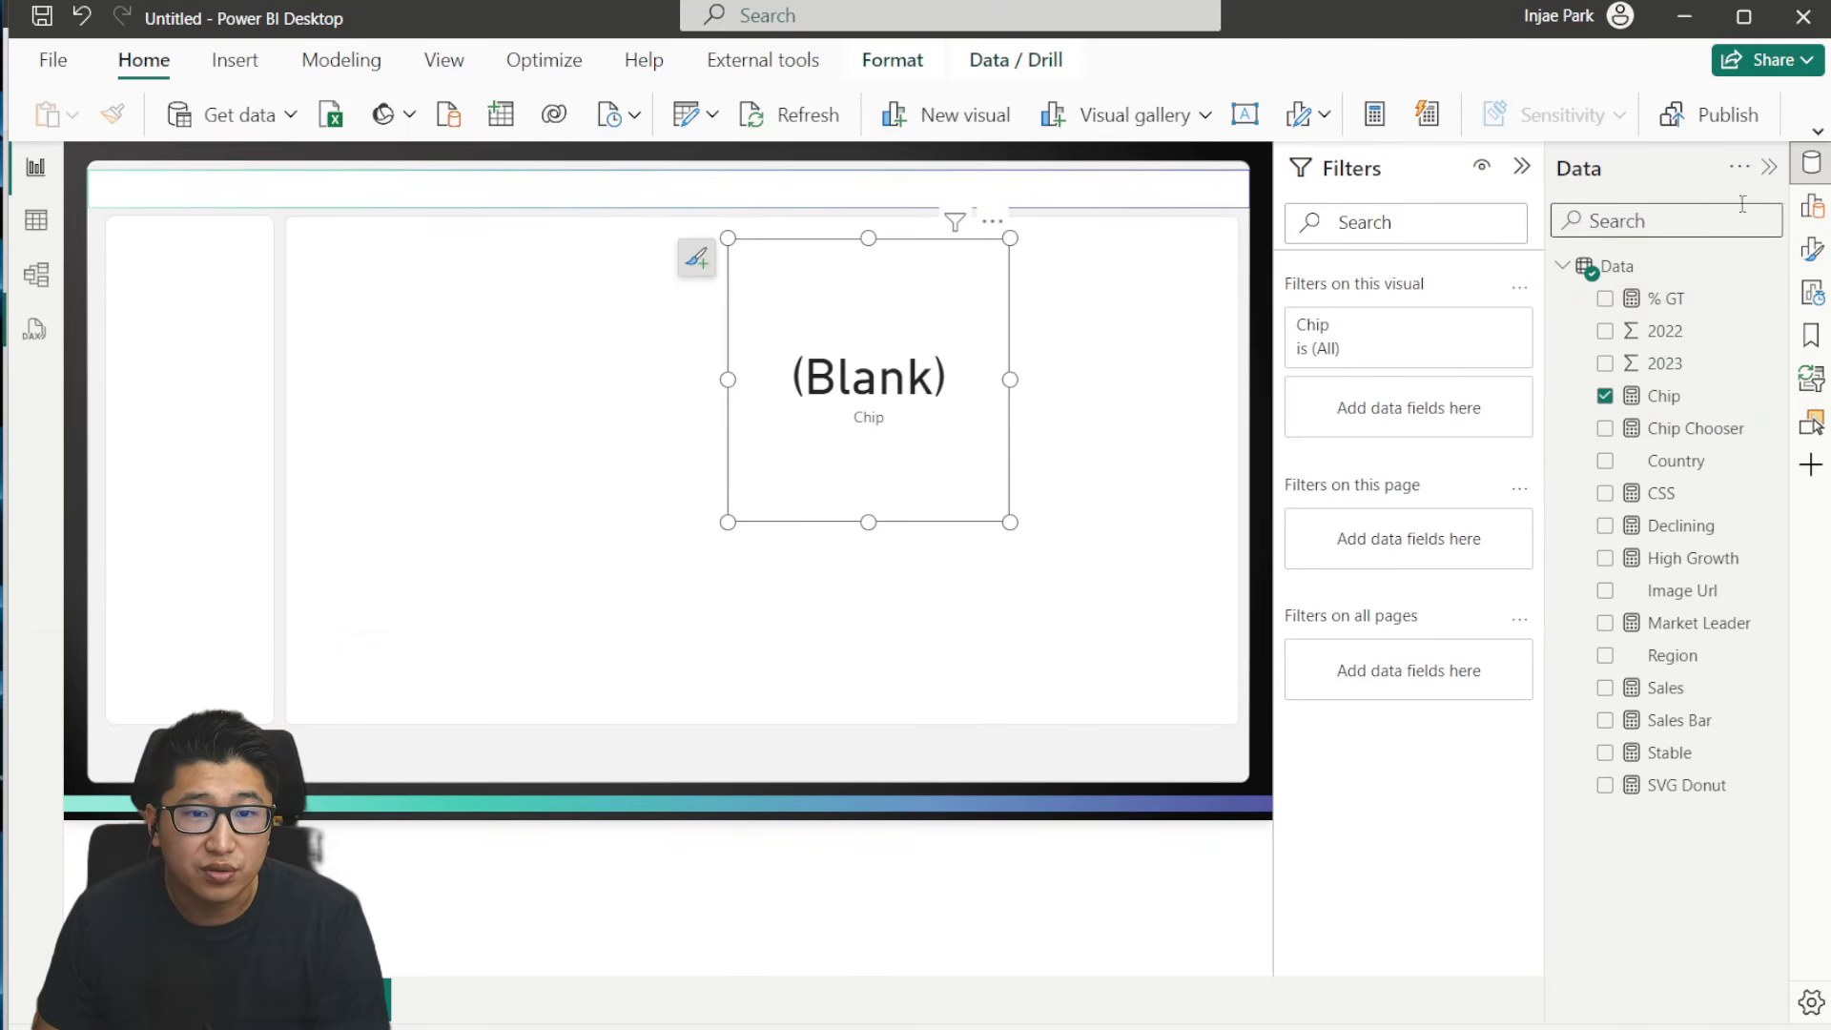
pyautogui.click(1814, 210)
pyautogui.click(1332, 239)
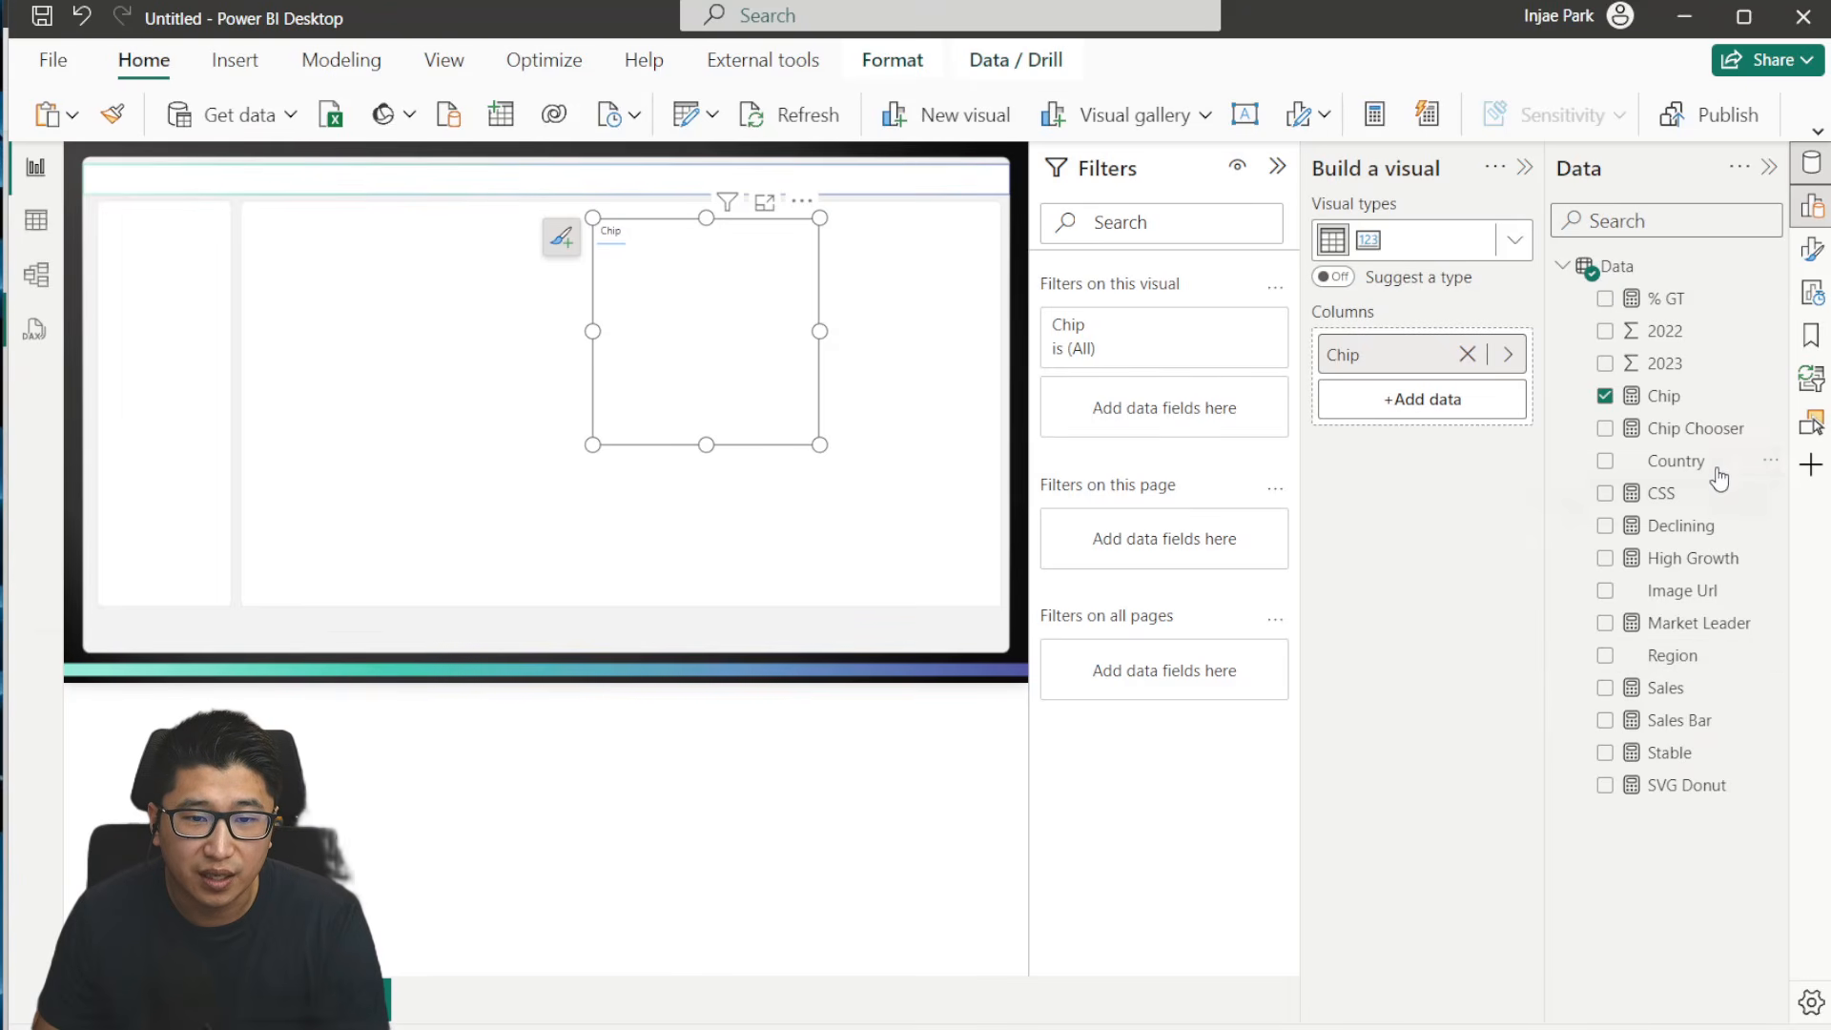
pyautogui.moveTo(1707, 465); pyautogui.dragTo(782, 386)
# - Set the Chip measure's data category to Image URL and move the table visual fully inside the large white background panel
pyautogui.click(1664, 395)
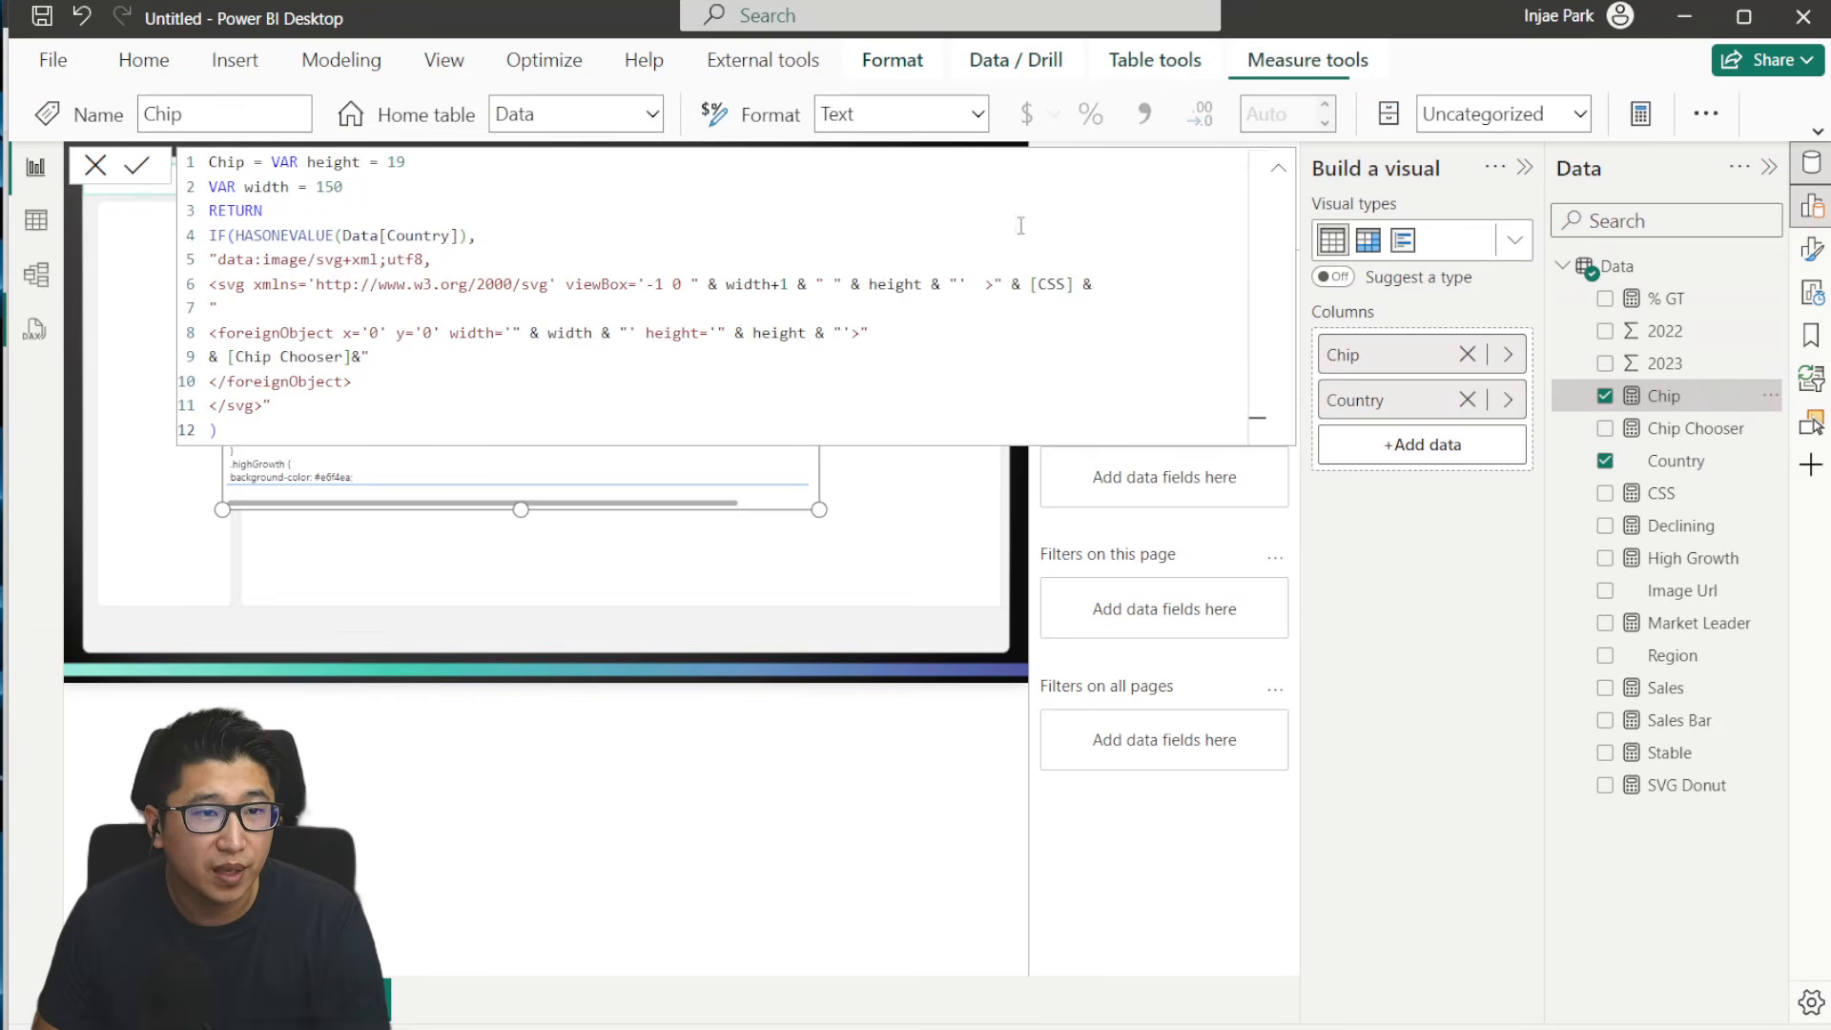
pyautogui.click(1580, 114)
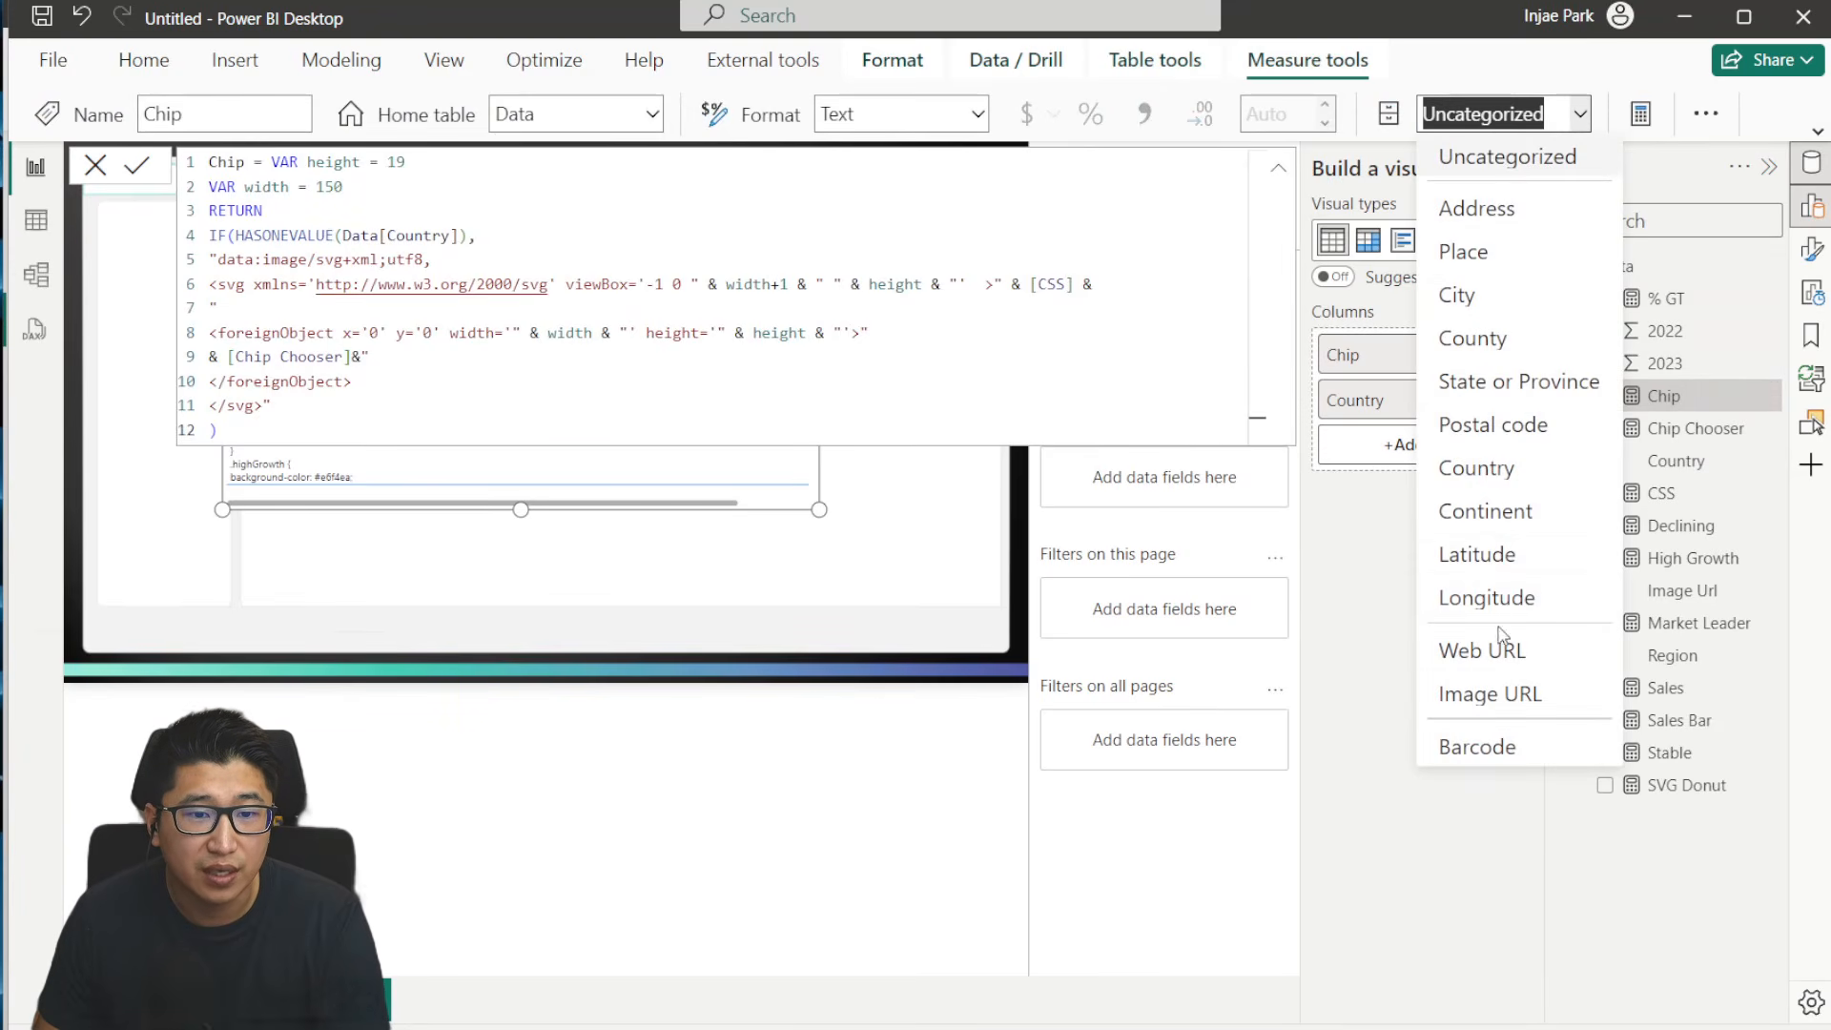
pyautogui.click(1510, 693)
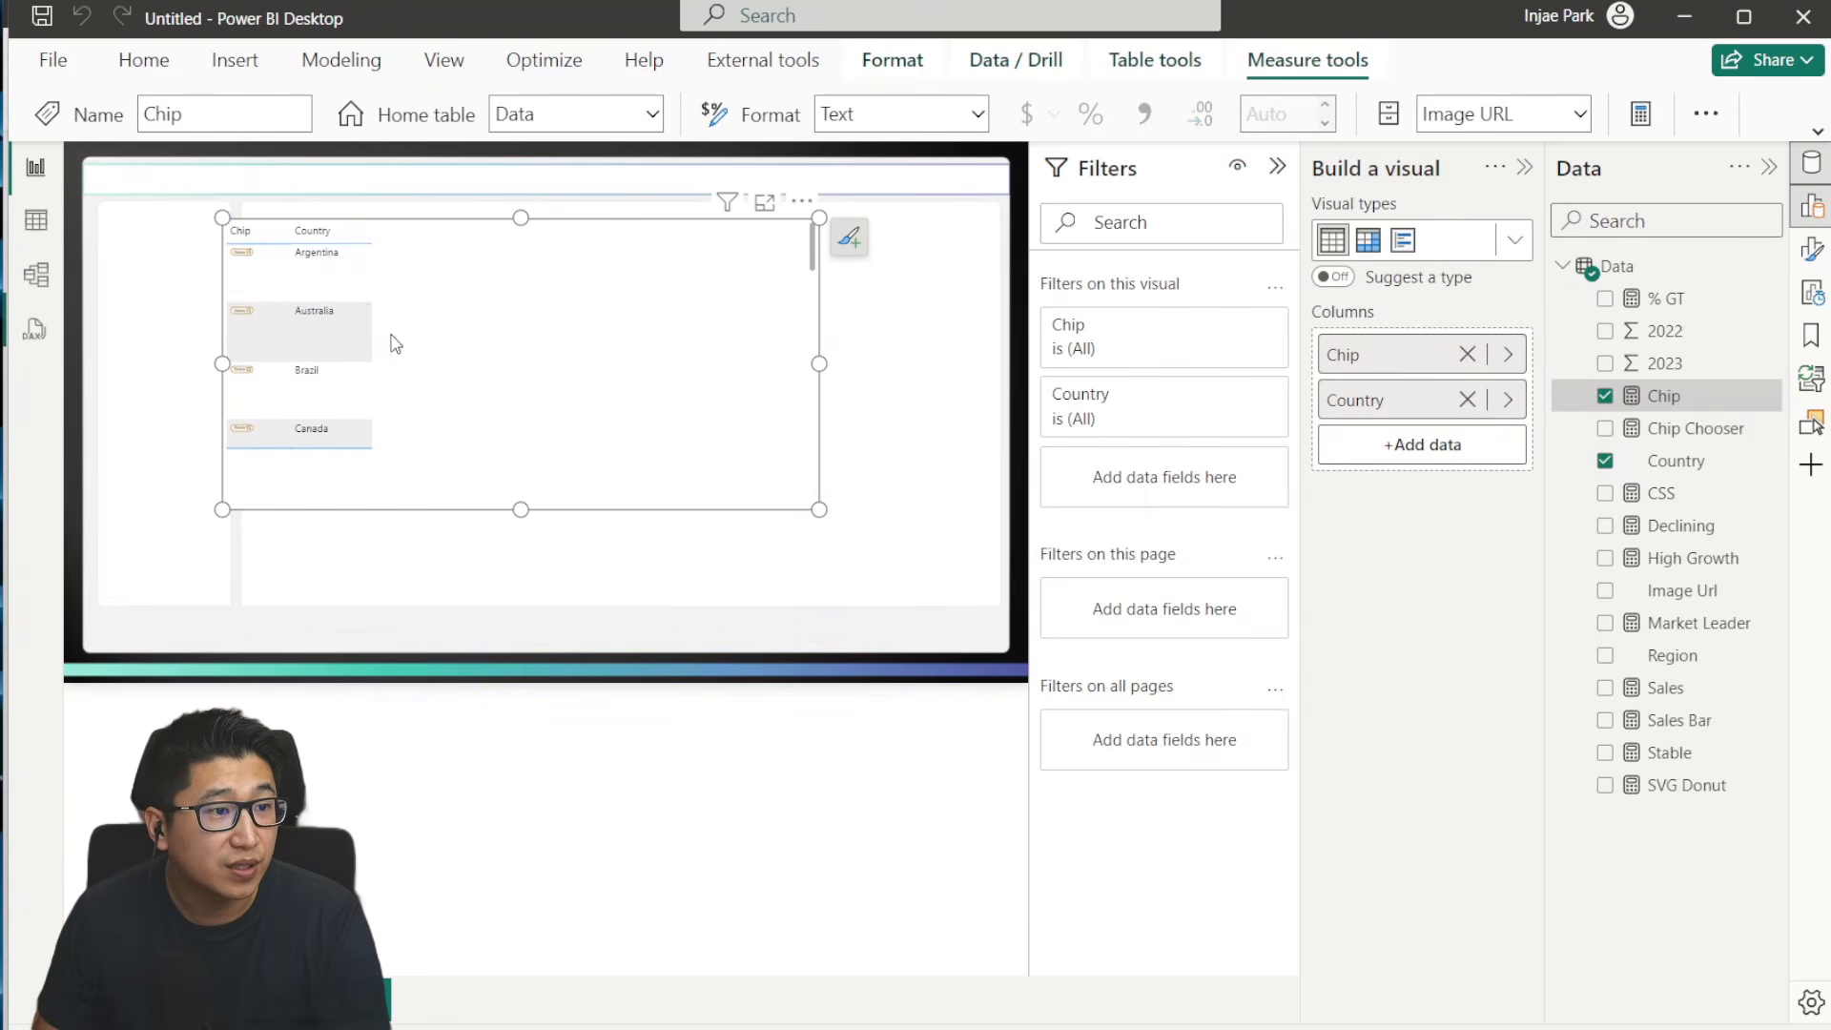
pyautogui.click(1283, 168)
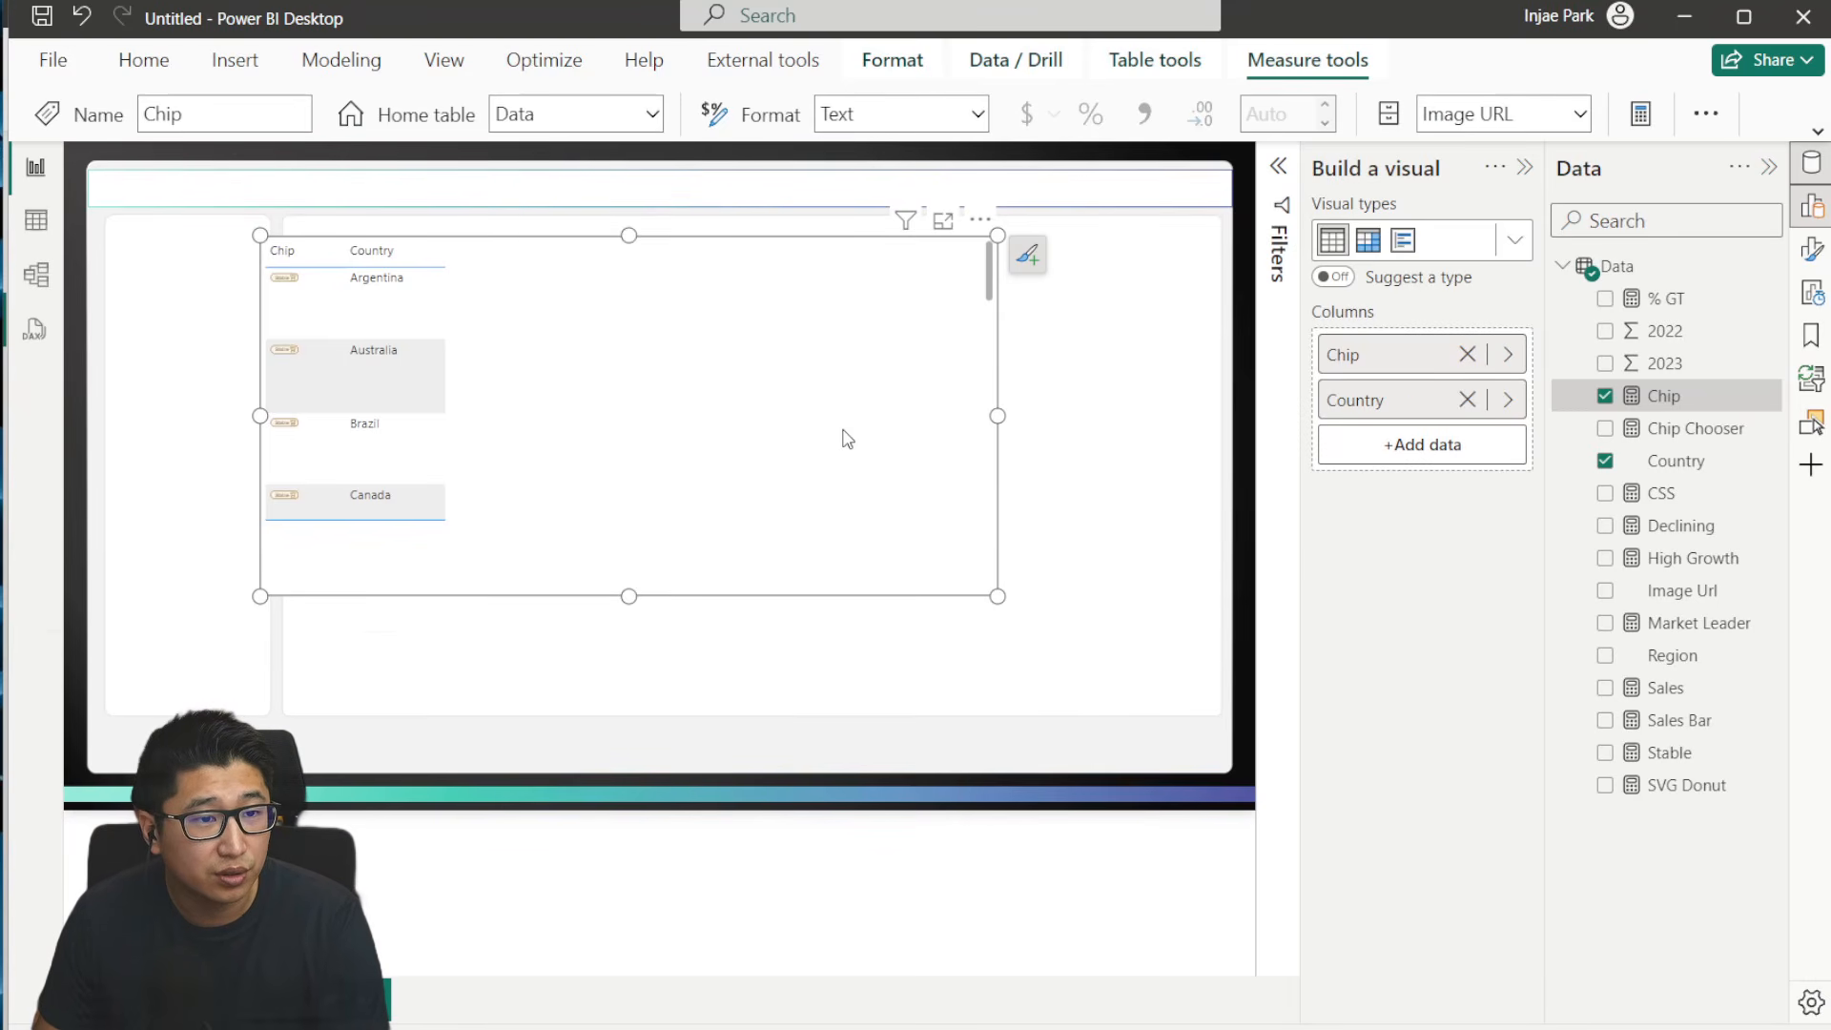
pyautogui.moveTo(848, 440); pyautogui.dragTo(977, 442)
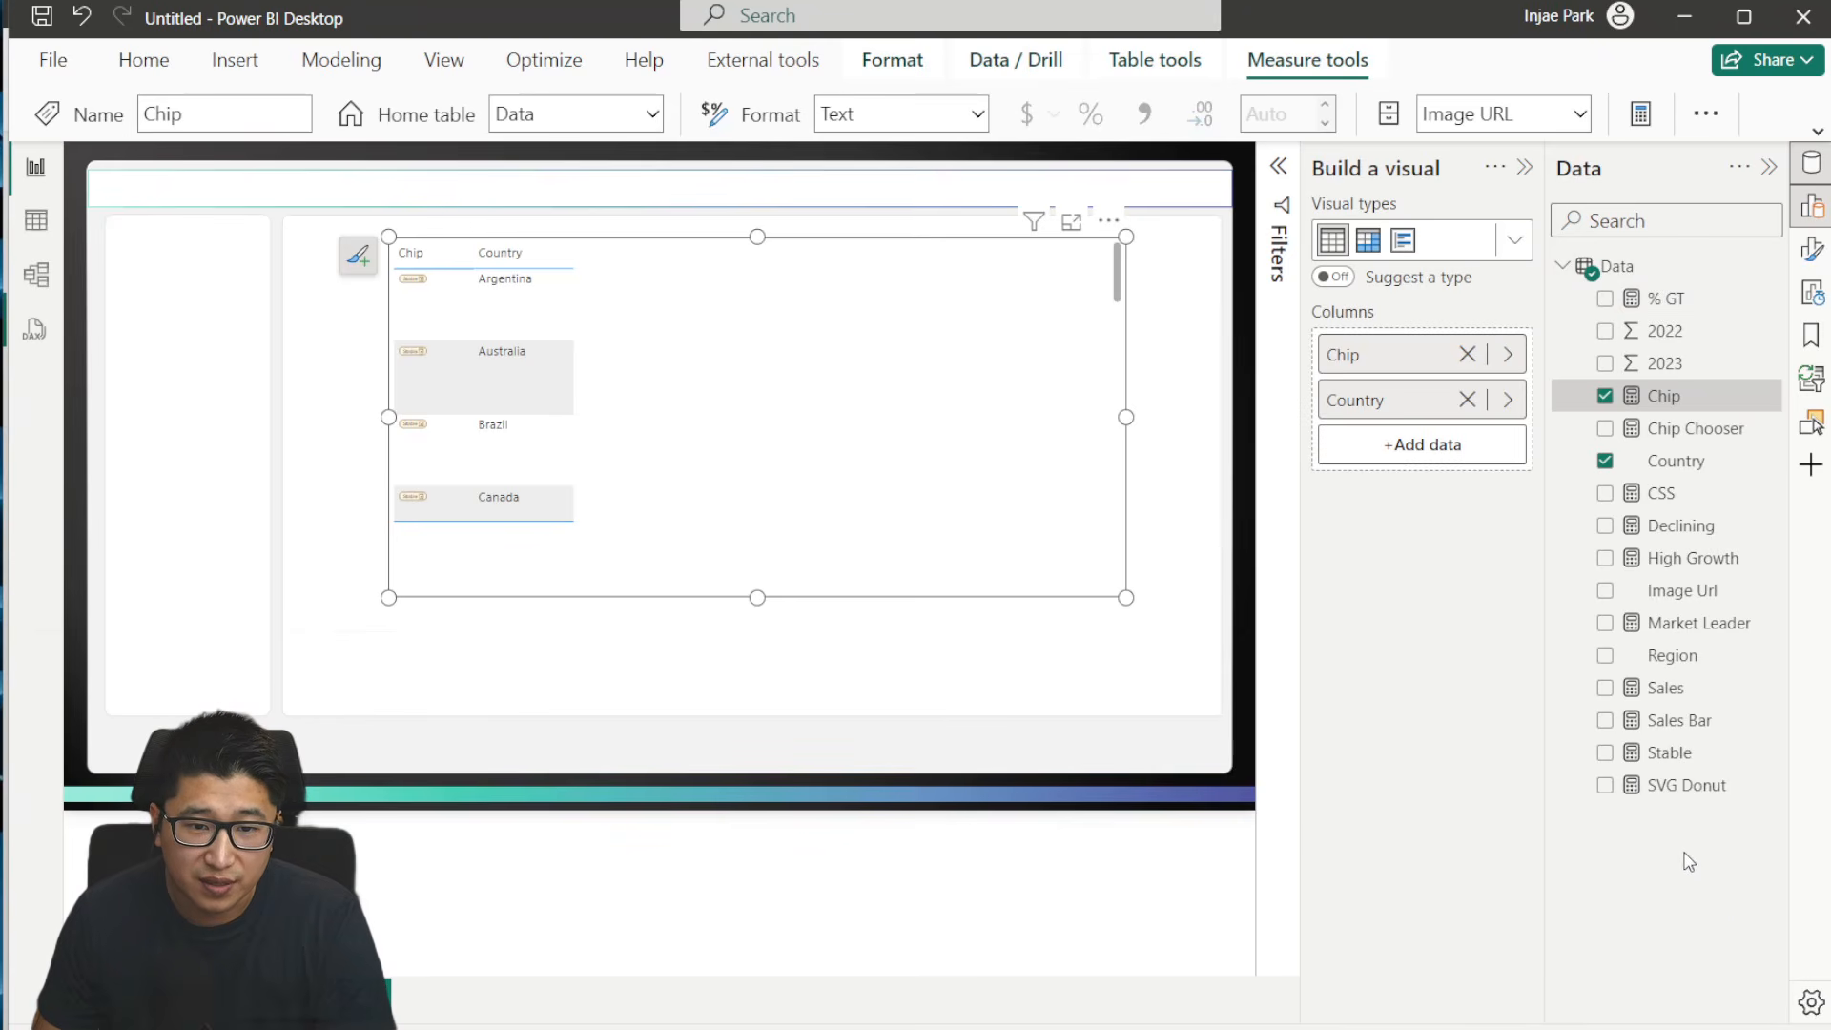
# - Check the Sales measure's formula and the 2022 and 2023 columns in the Data table's rows
pyautogui.click(1688, 687)
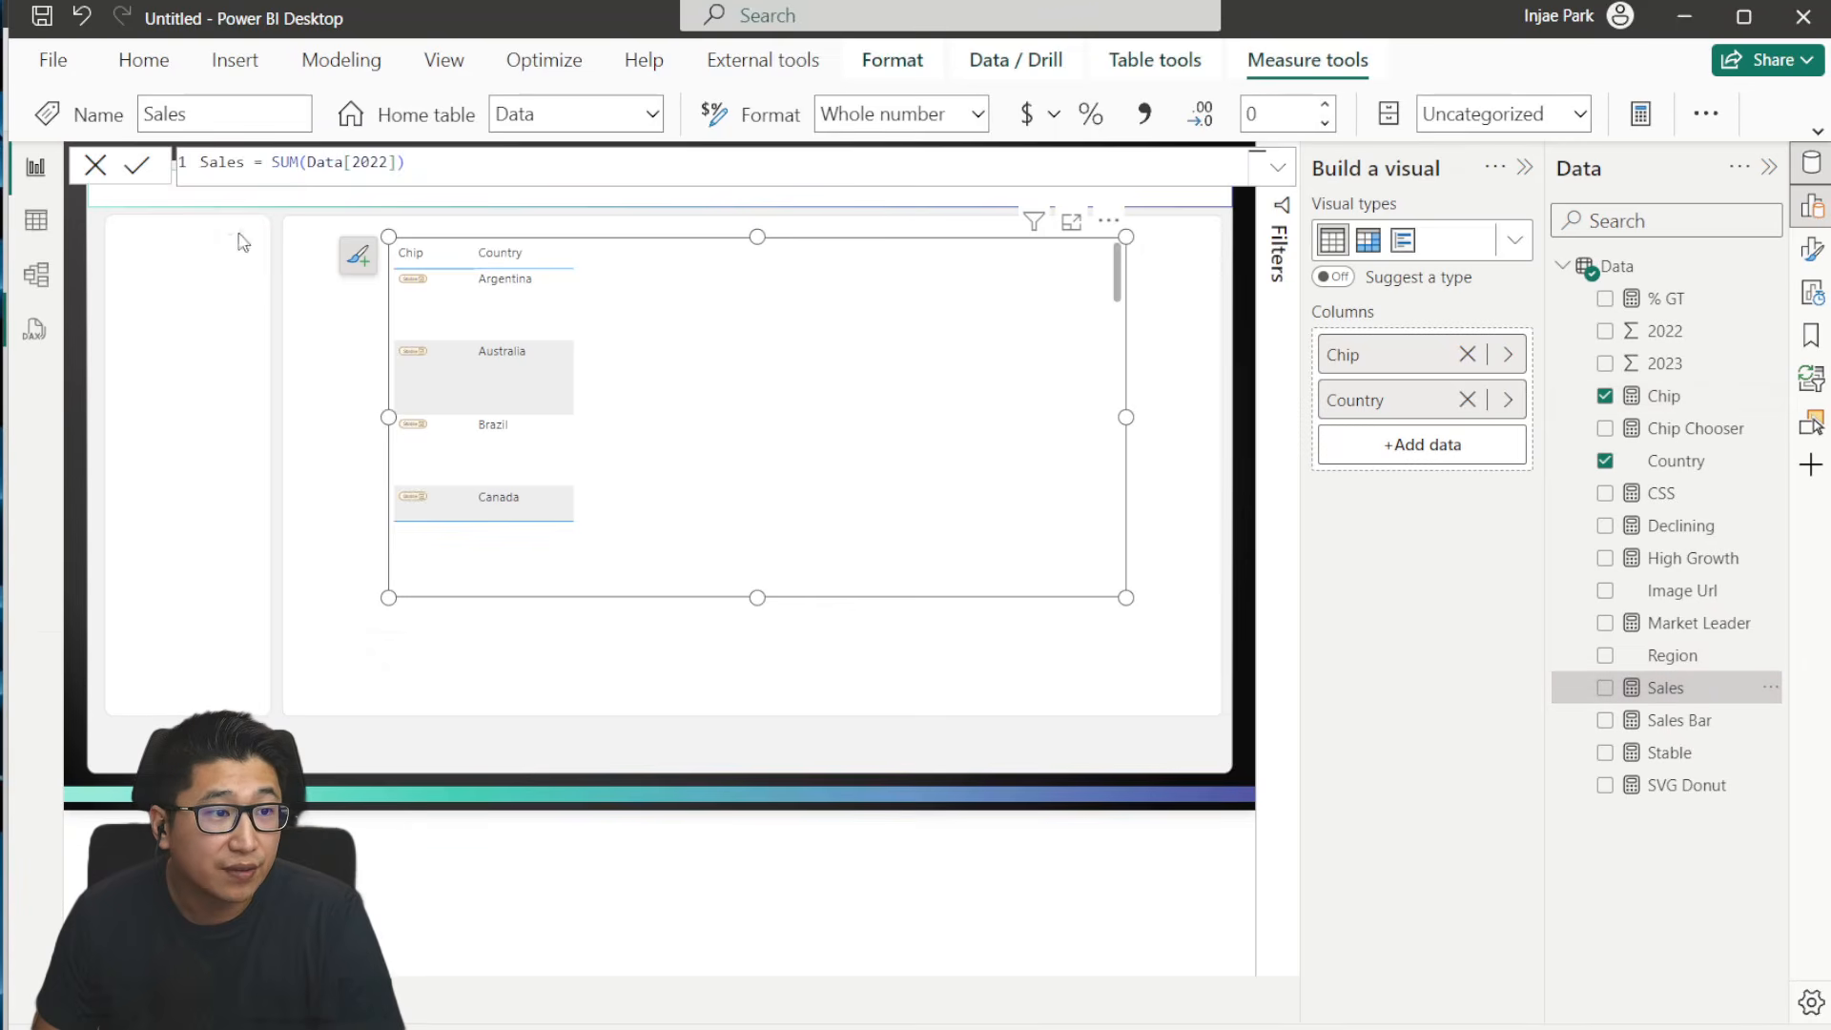
pyautogui.click(36, 222)
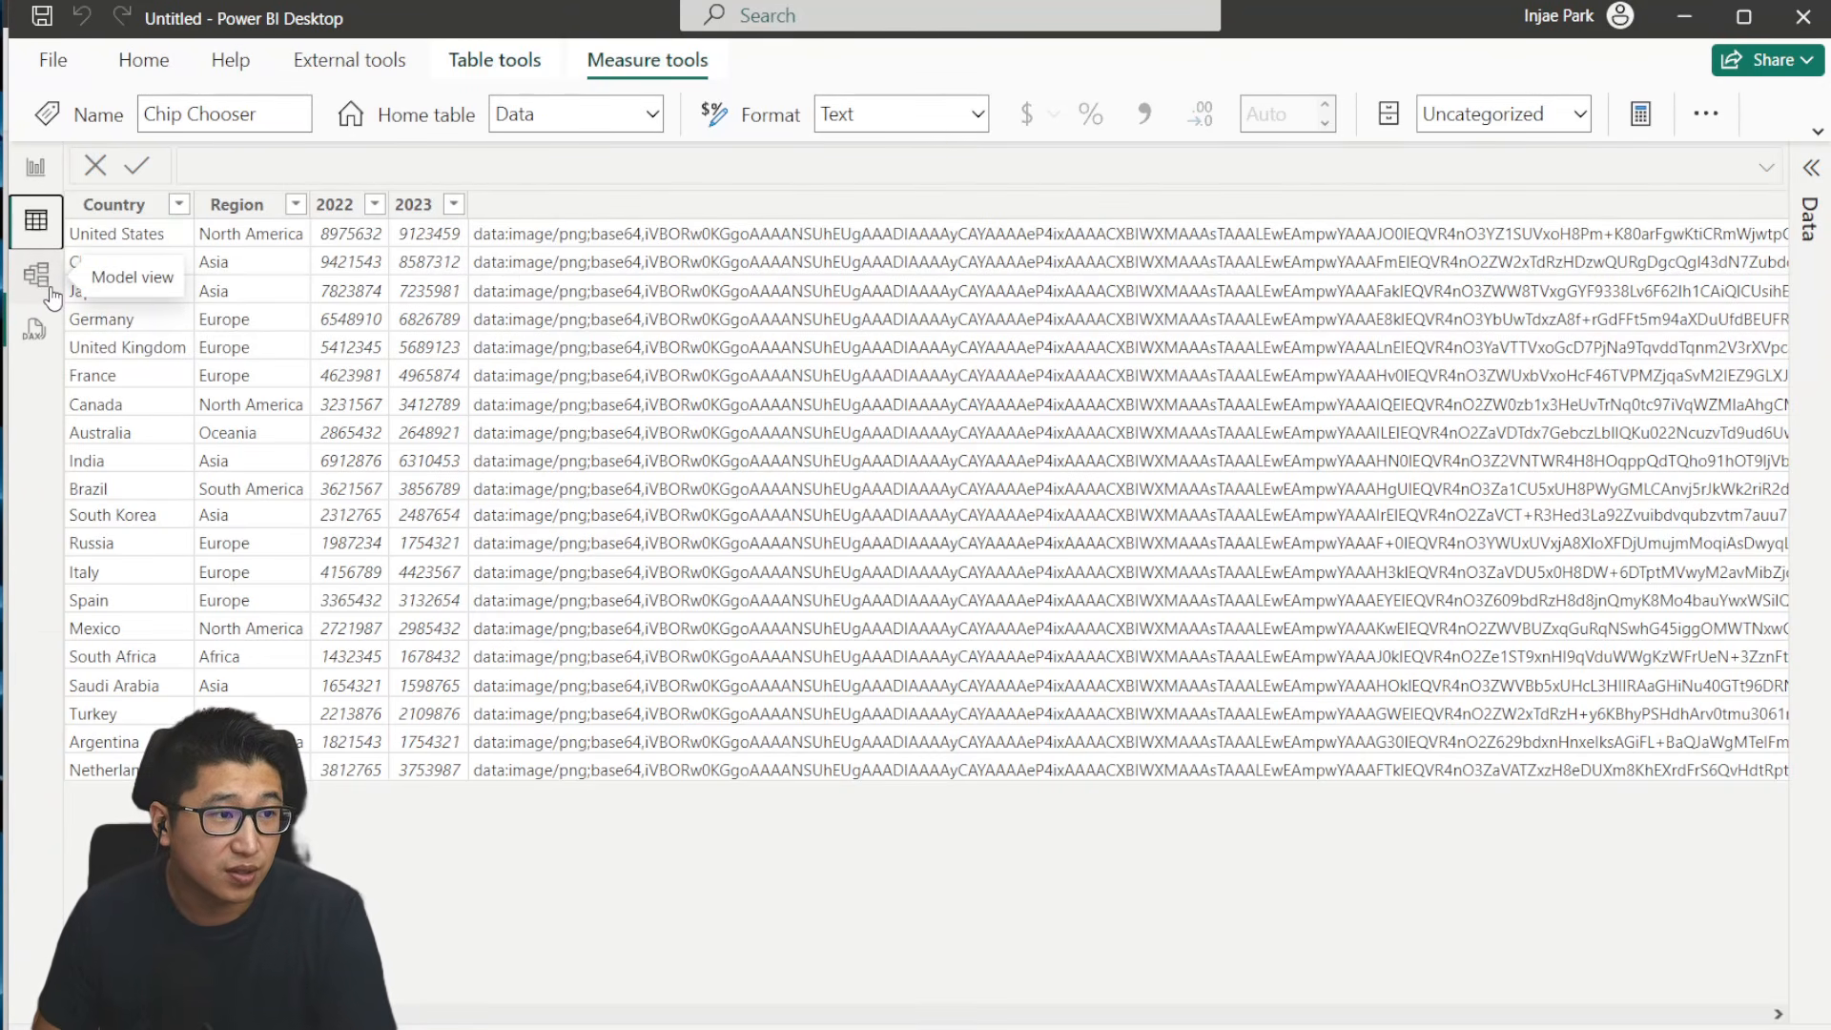
pyautogui.click(35, 166)
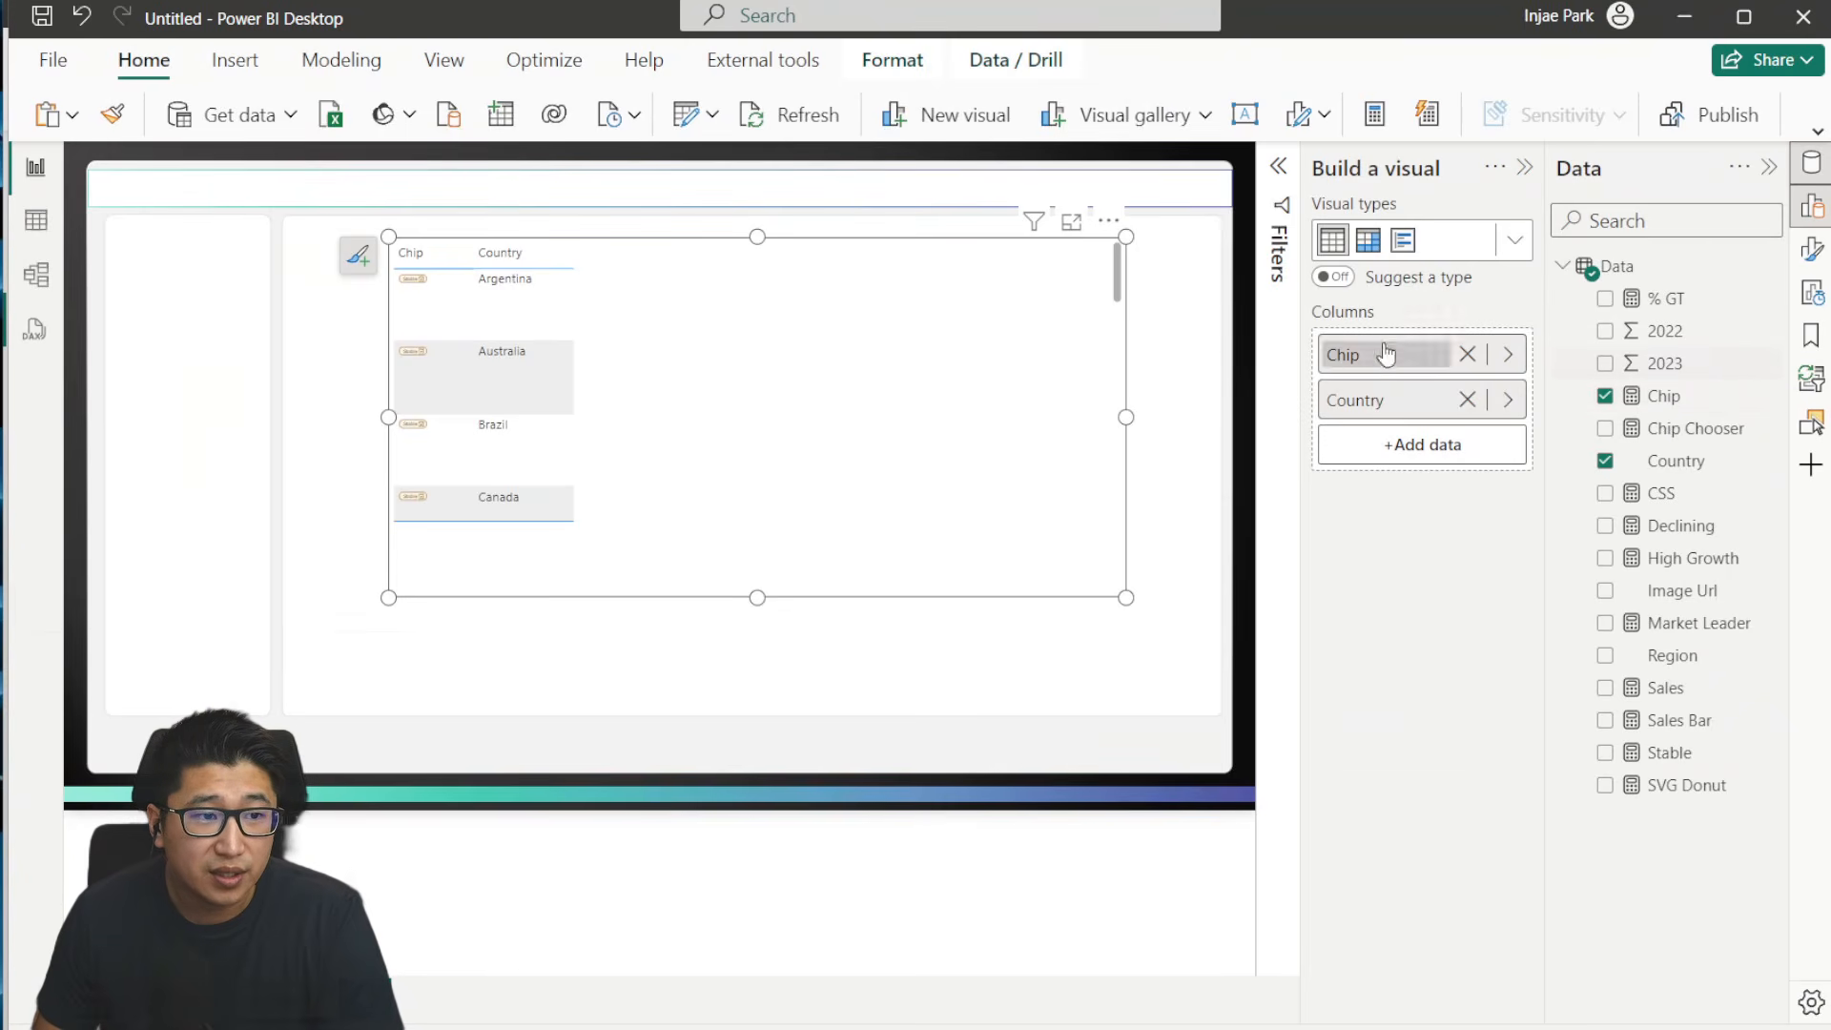
# - Check the Sales Bar measure against the finished table in the SVG HTML Chip report, and delete it from the untitled report
pyautogui.click(1682, 720)
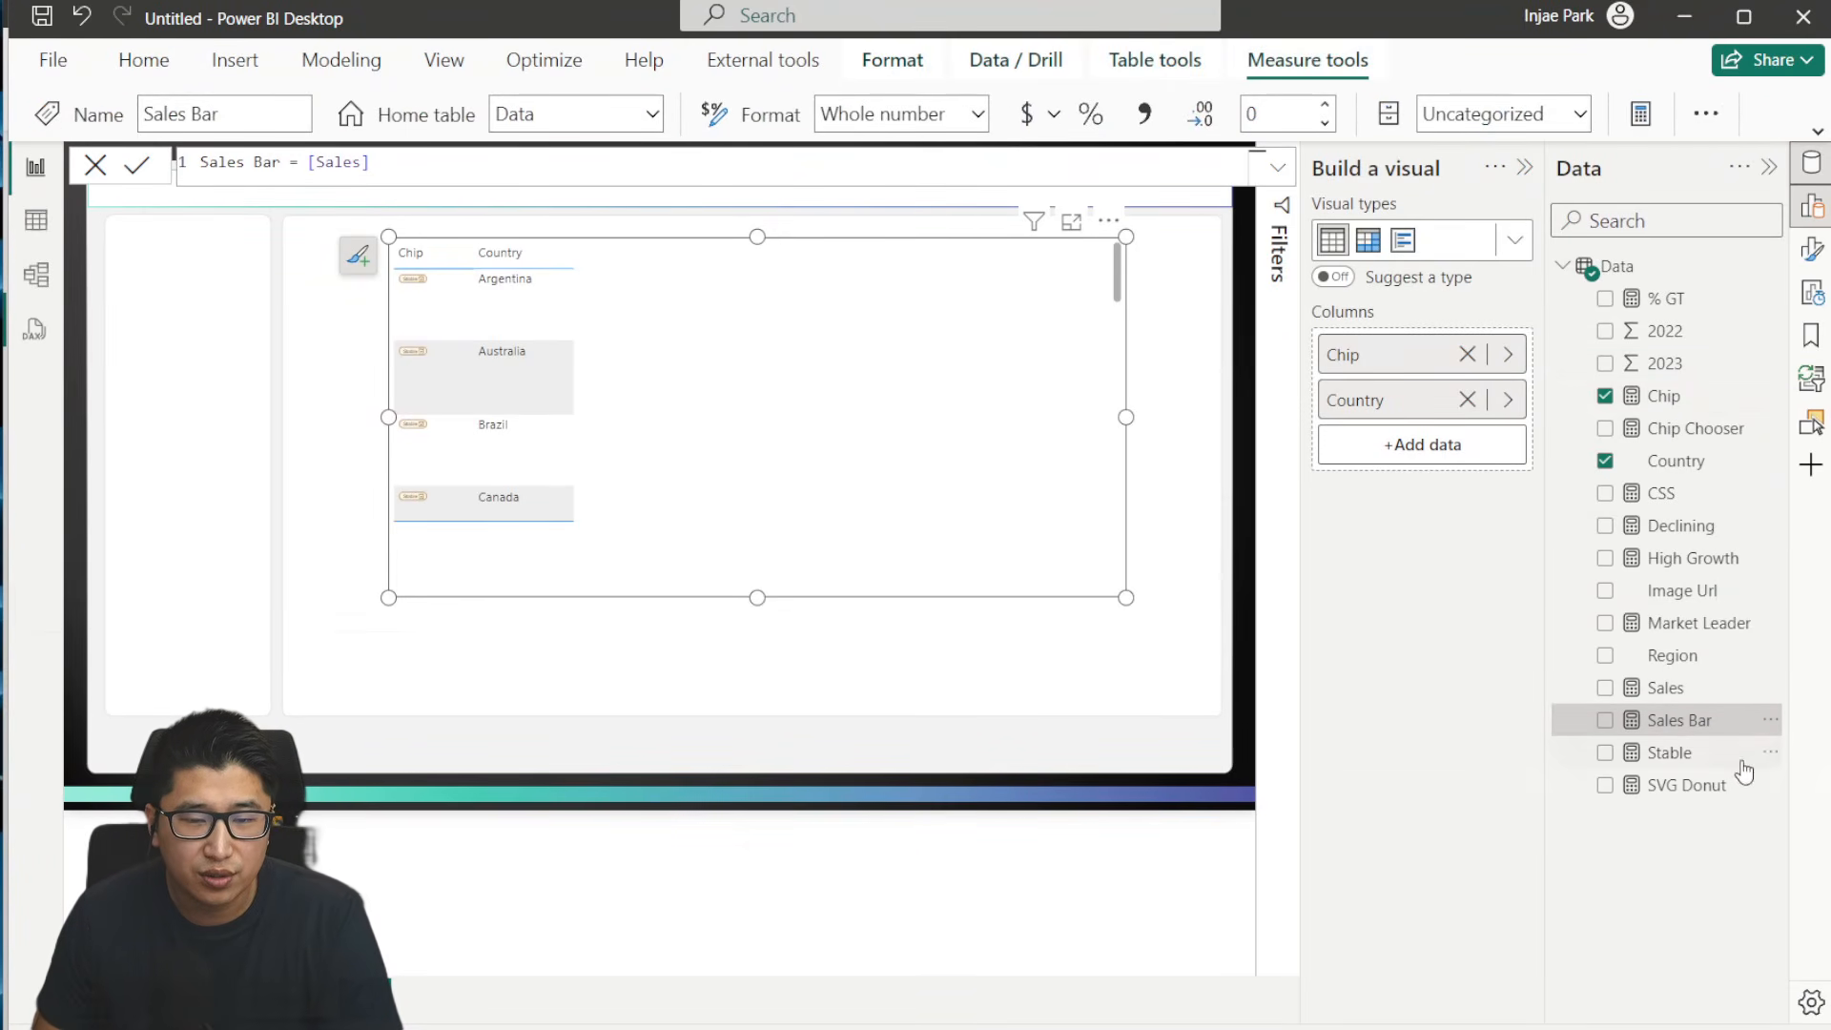
pyautogui.hotkey('alt', 'Tab')
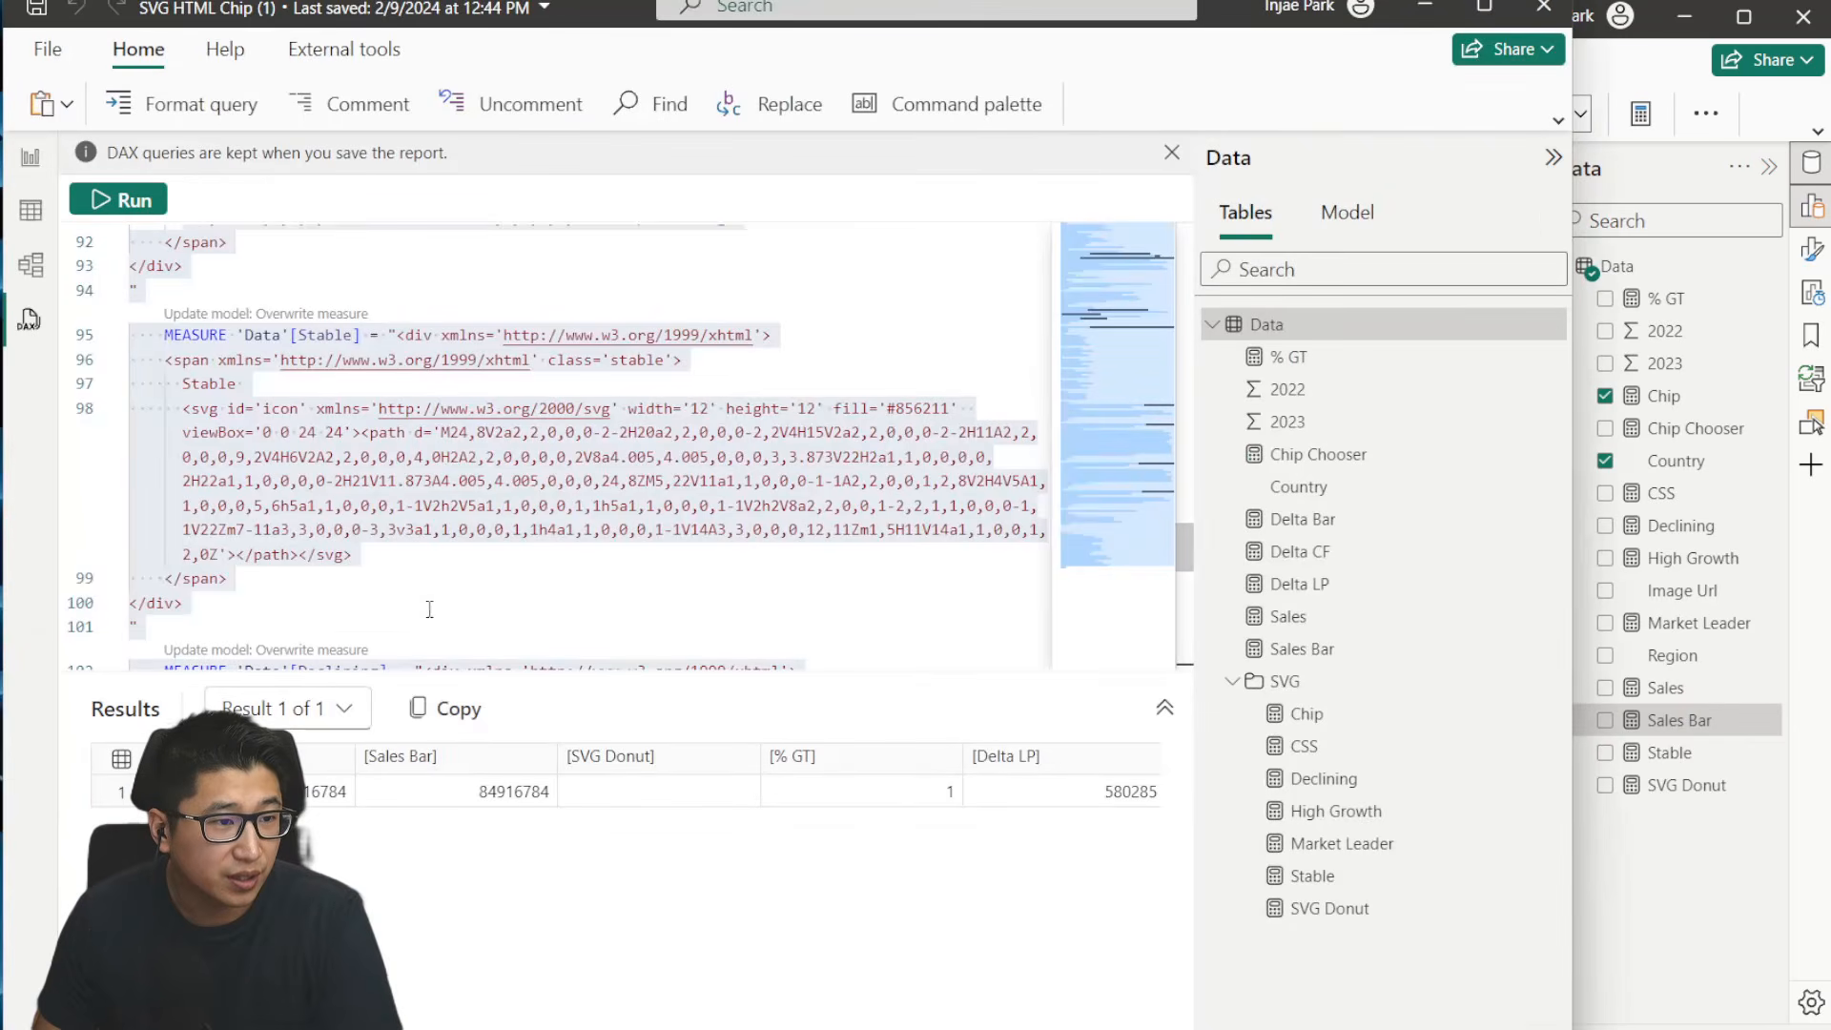
pyautogui.click(31, 157)
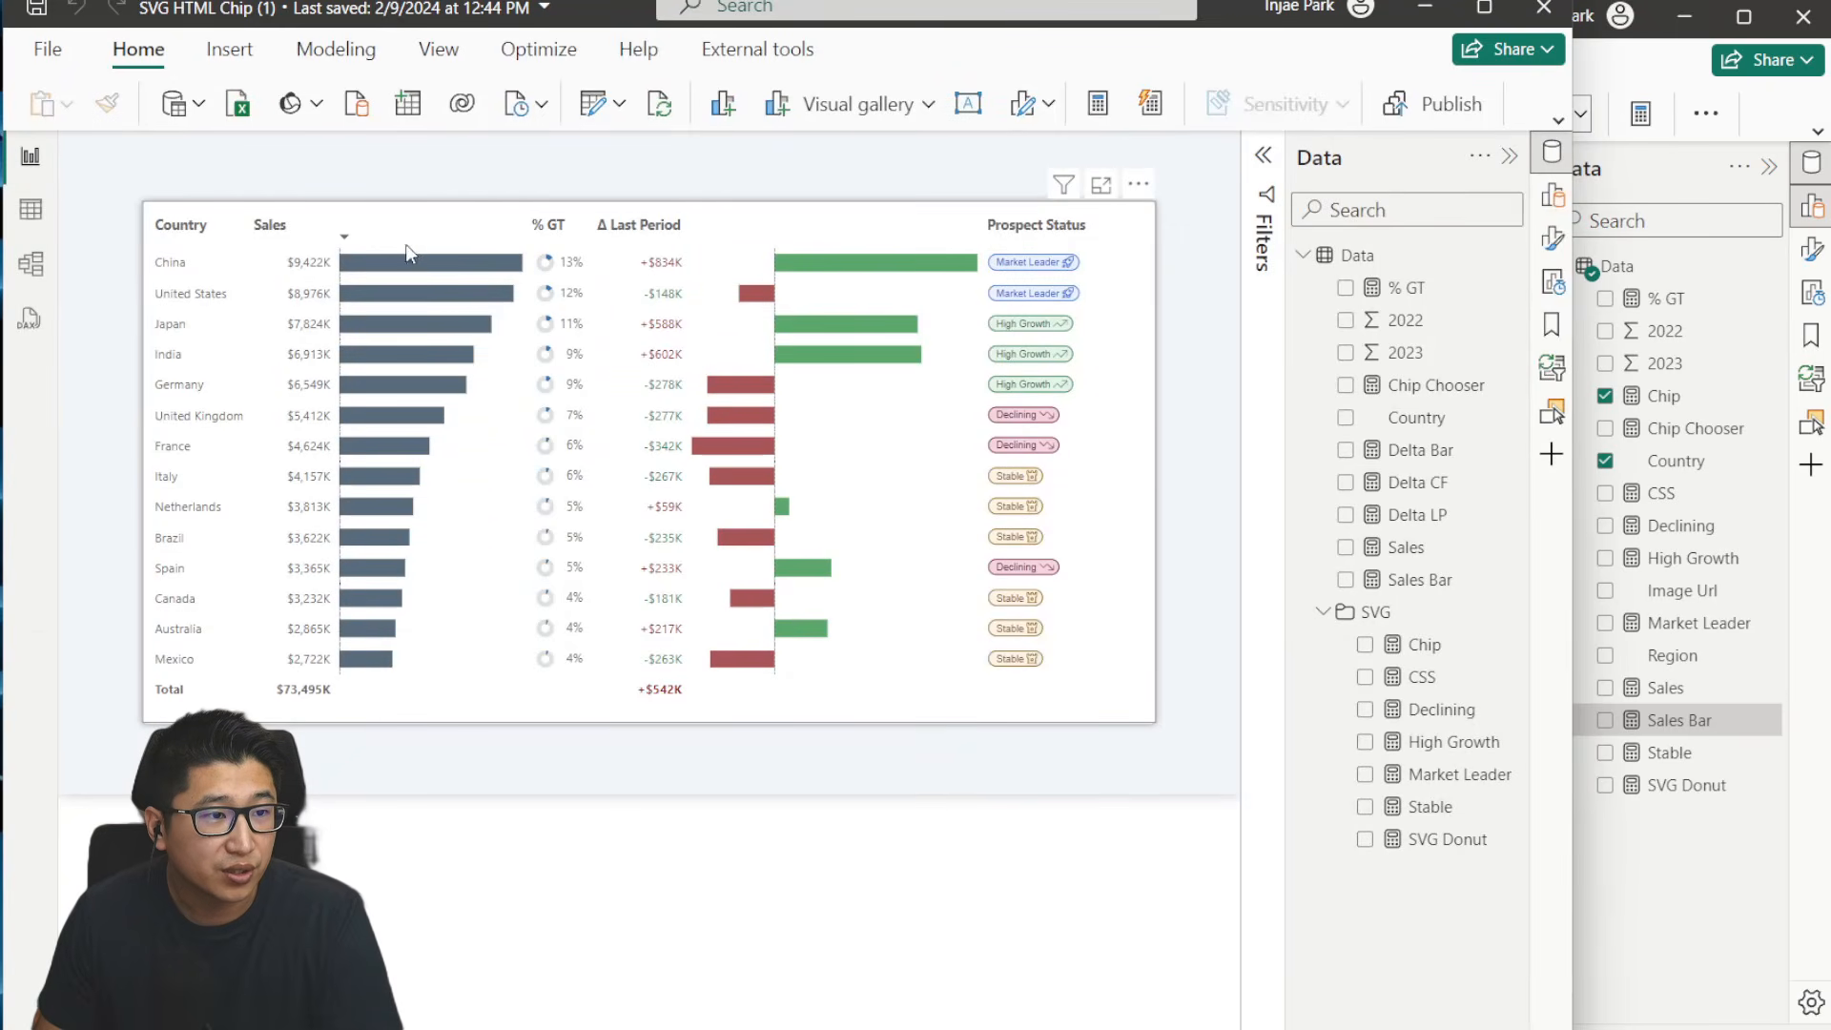
pyautogui.hotkey('alt', 'Tab')
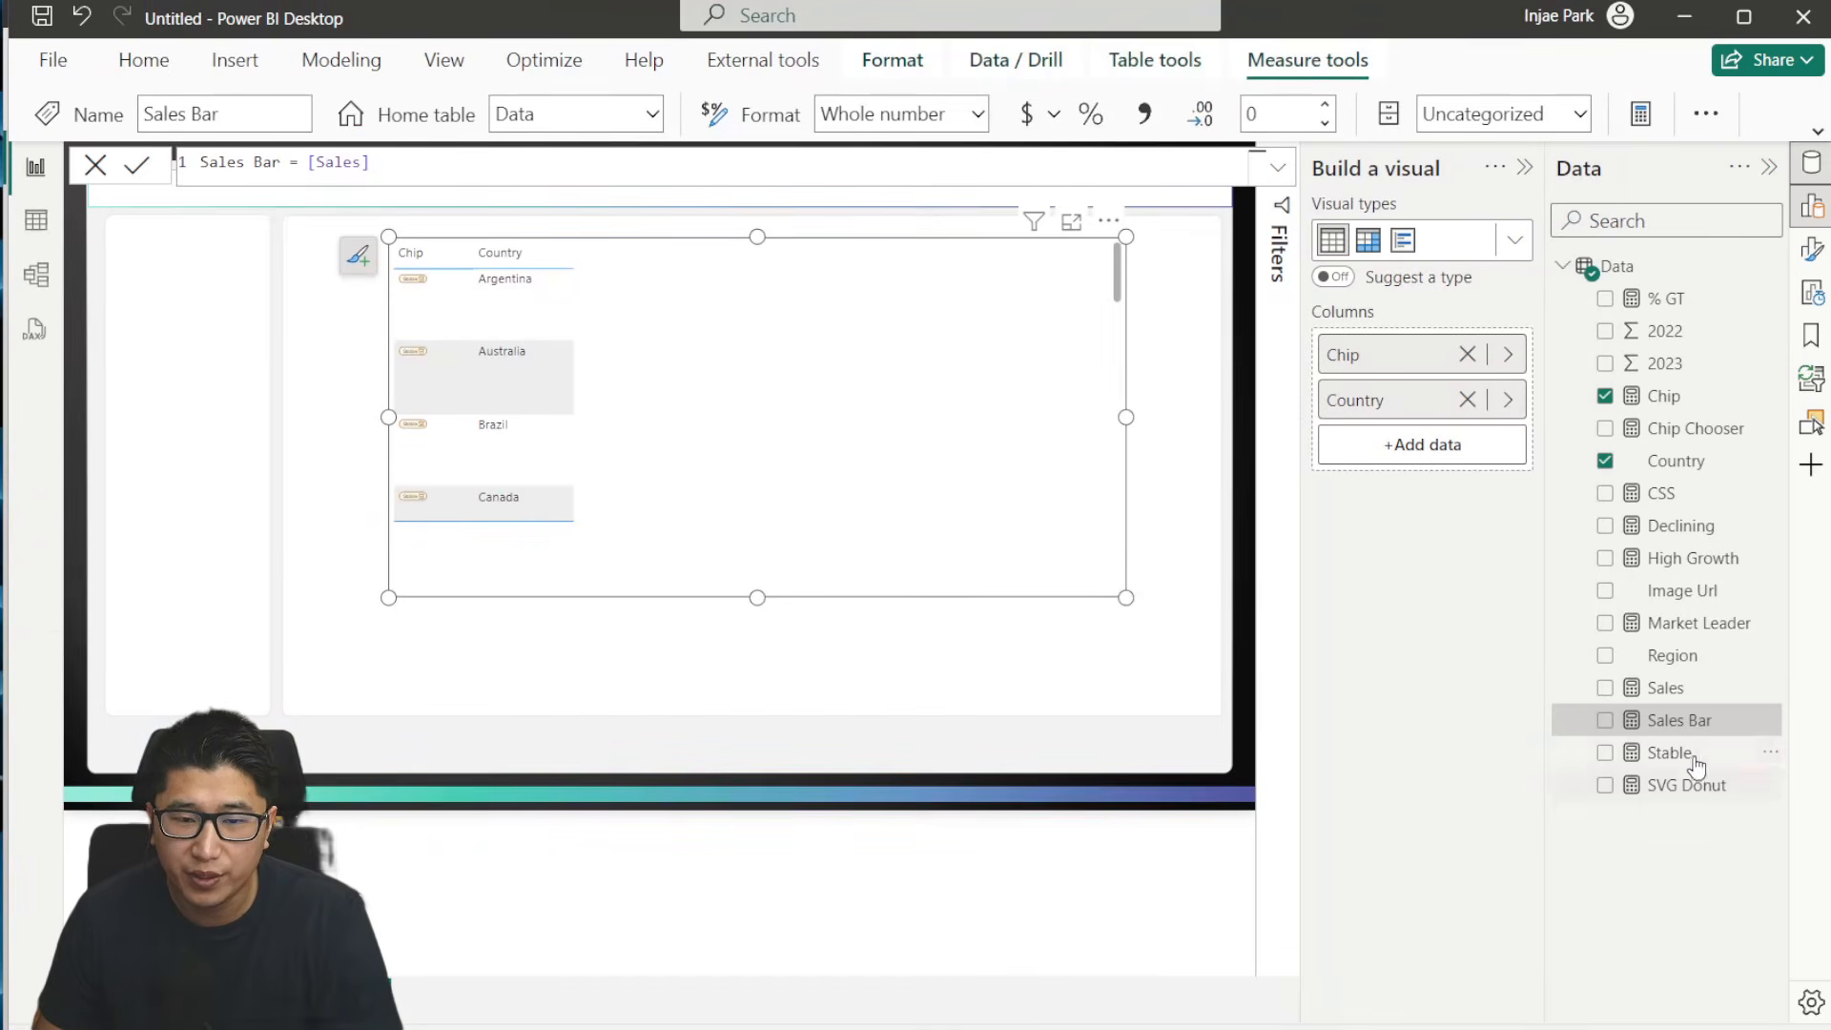
pyautogui.click(1769, 721)
pyautogui.click(1659, 498)
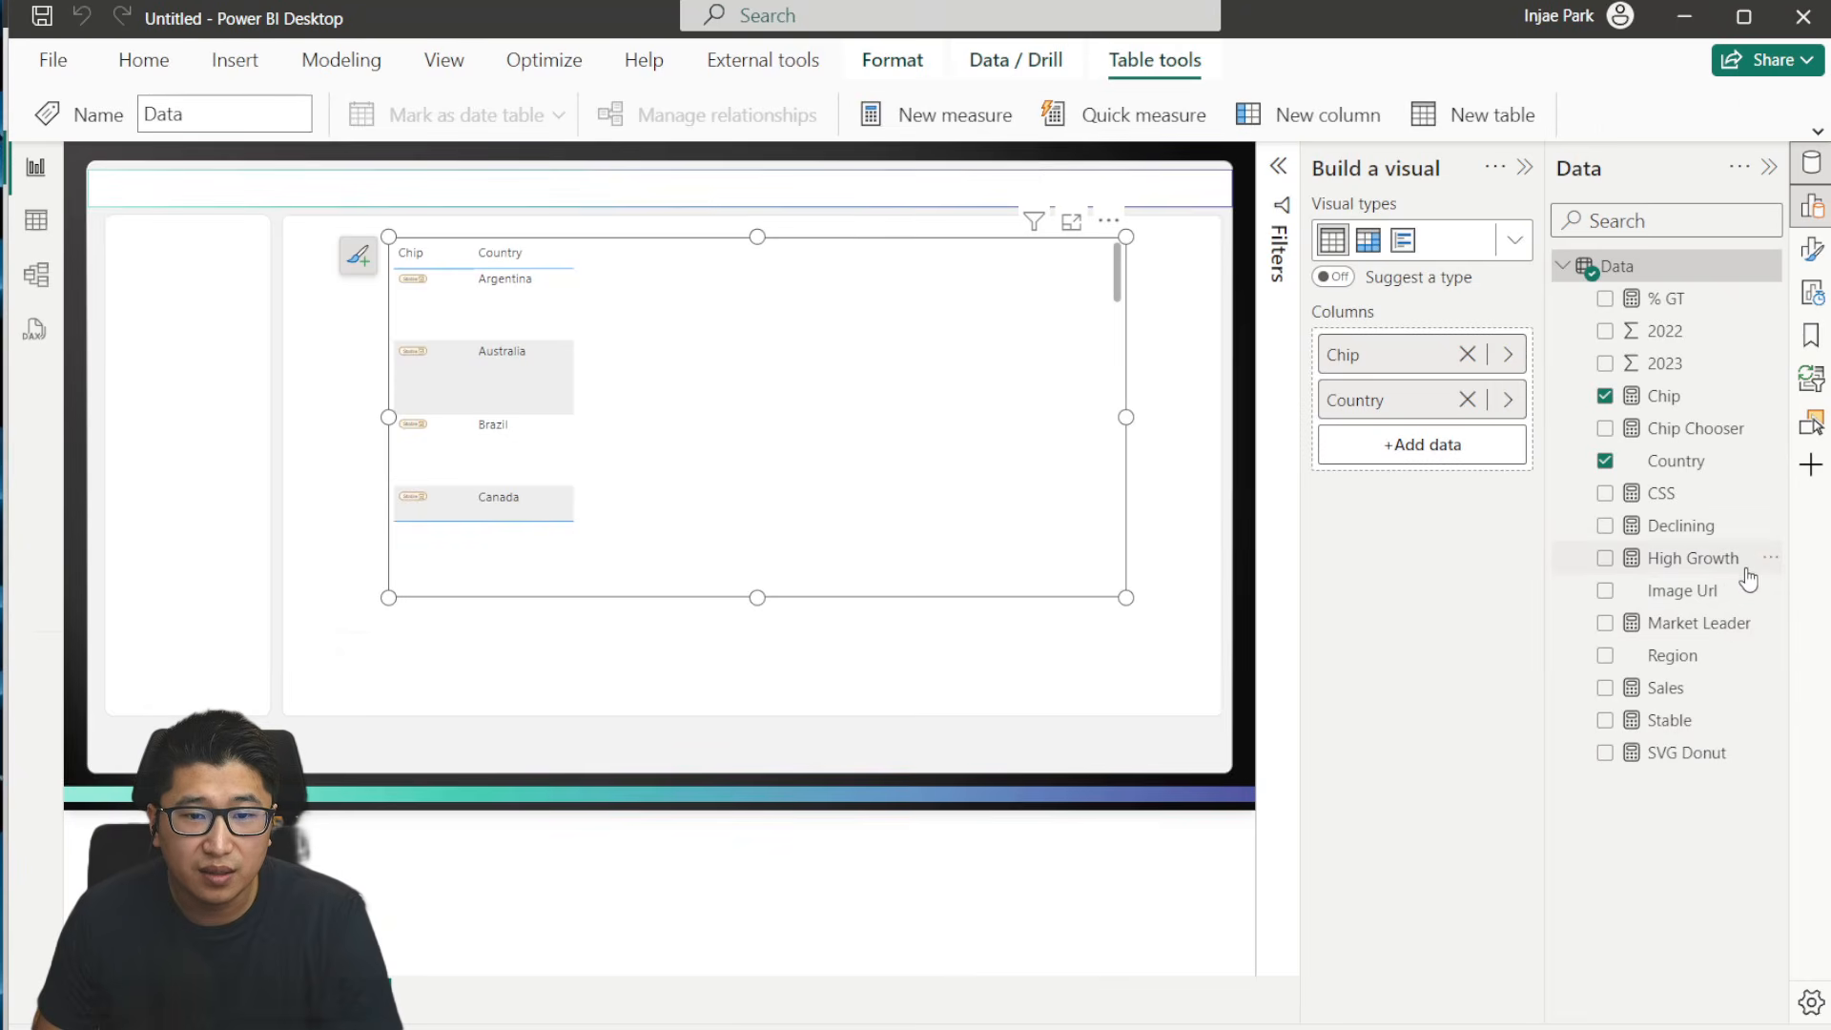
# - Switch to the SVG HTML Chip report and examine the Prospect Status chips and the formulas of the CSS and High Growth measures
pyautogui.hotkey('alt', 'Tab')
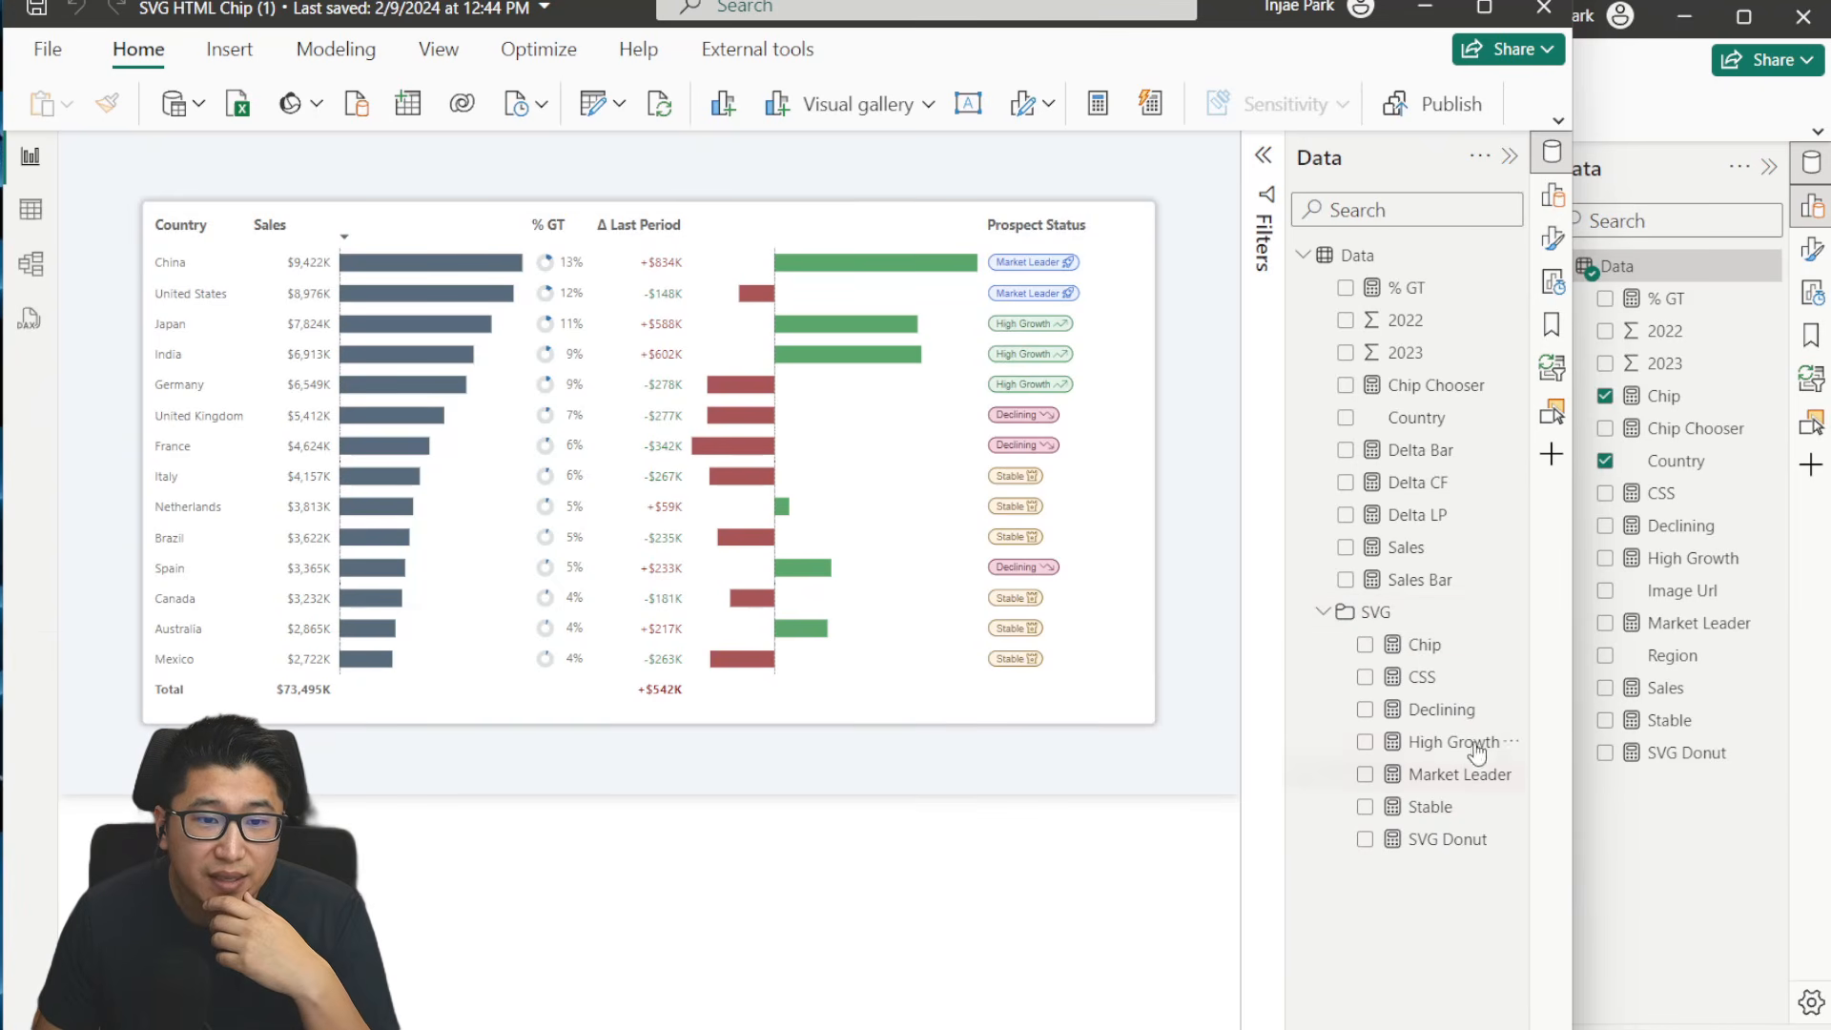
pyautogui.moveTo(1049, 286)
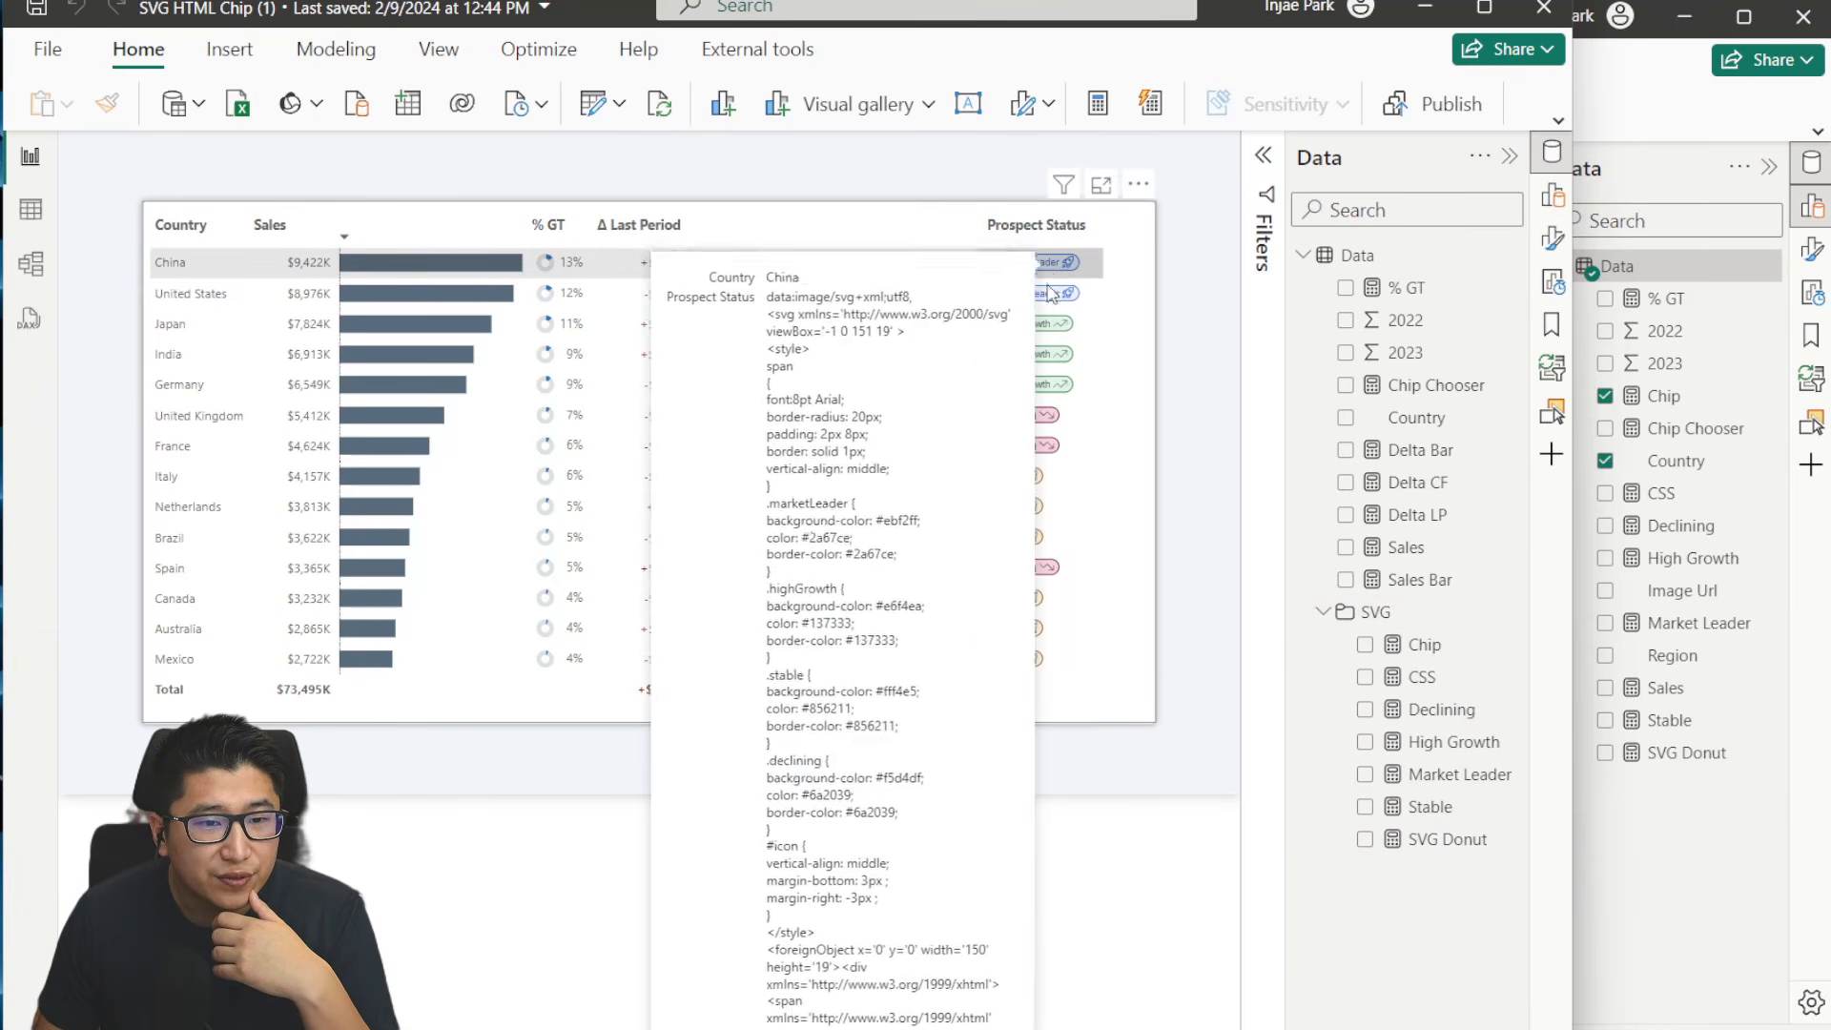
pyautogui.click(1433, 682)
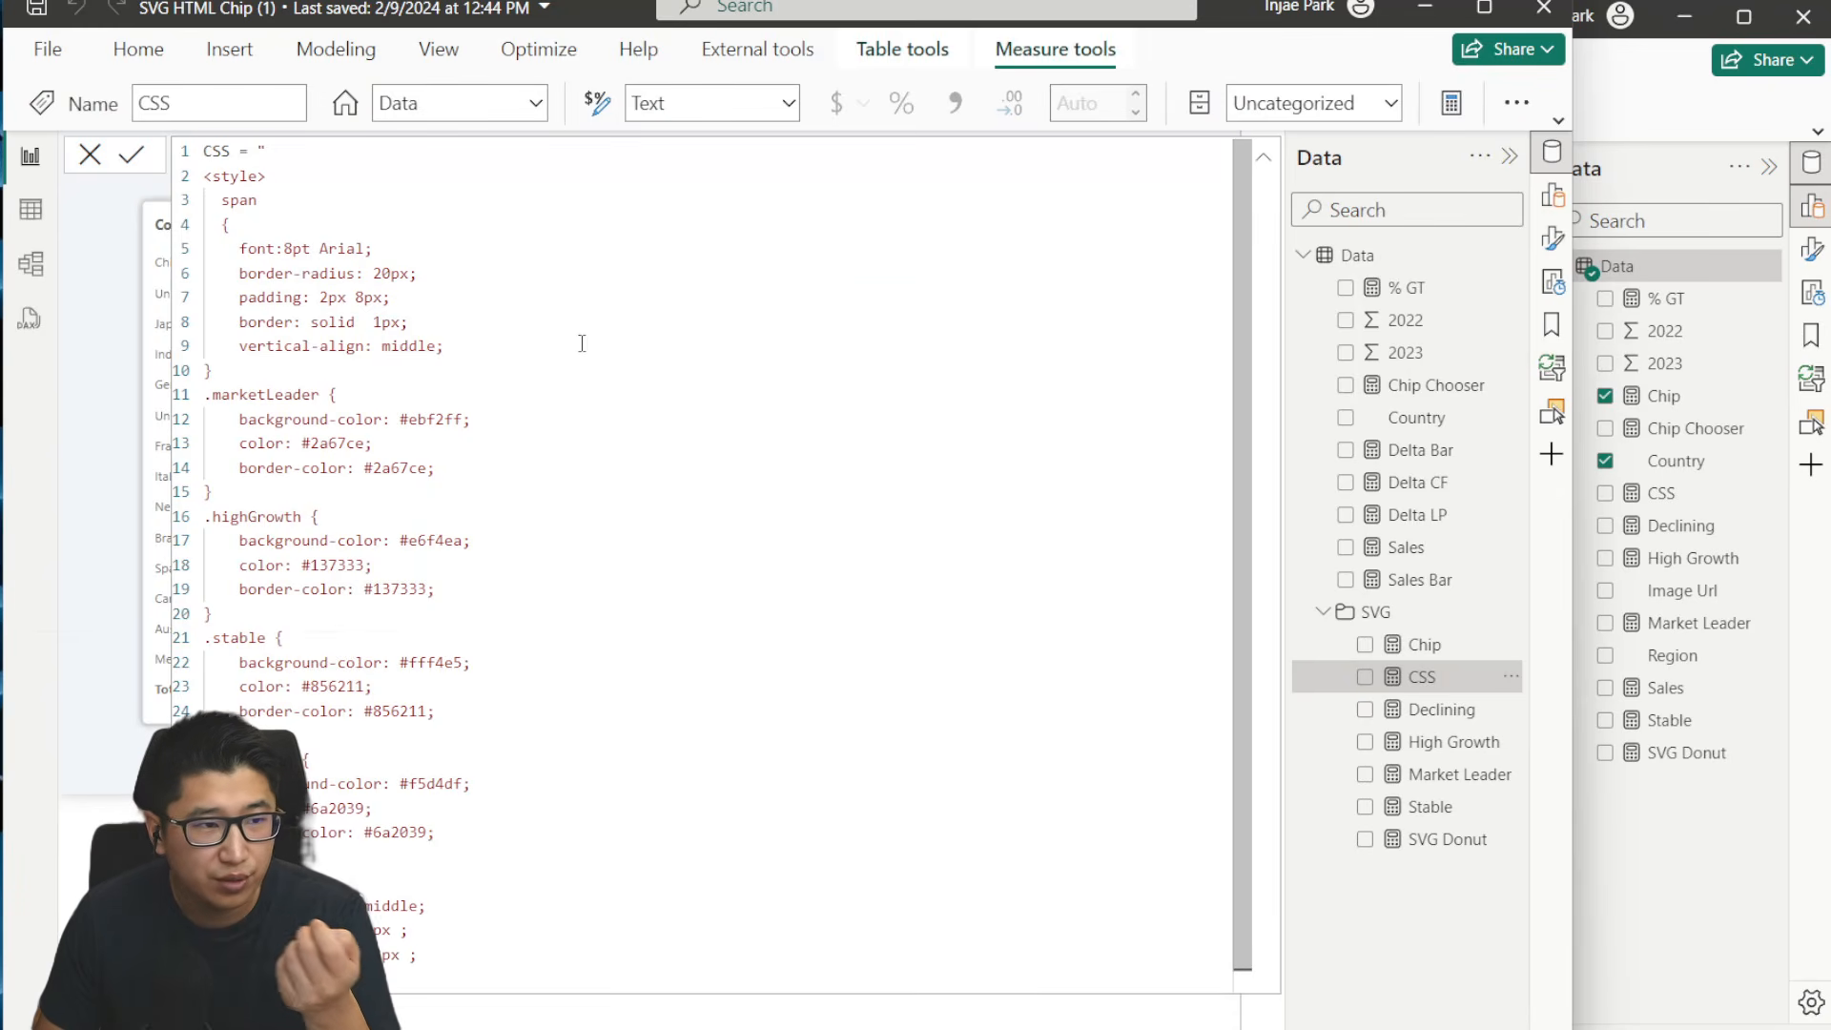
pyautogui.doubleClick(214, 149)
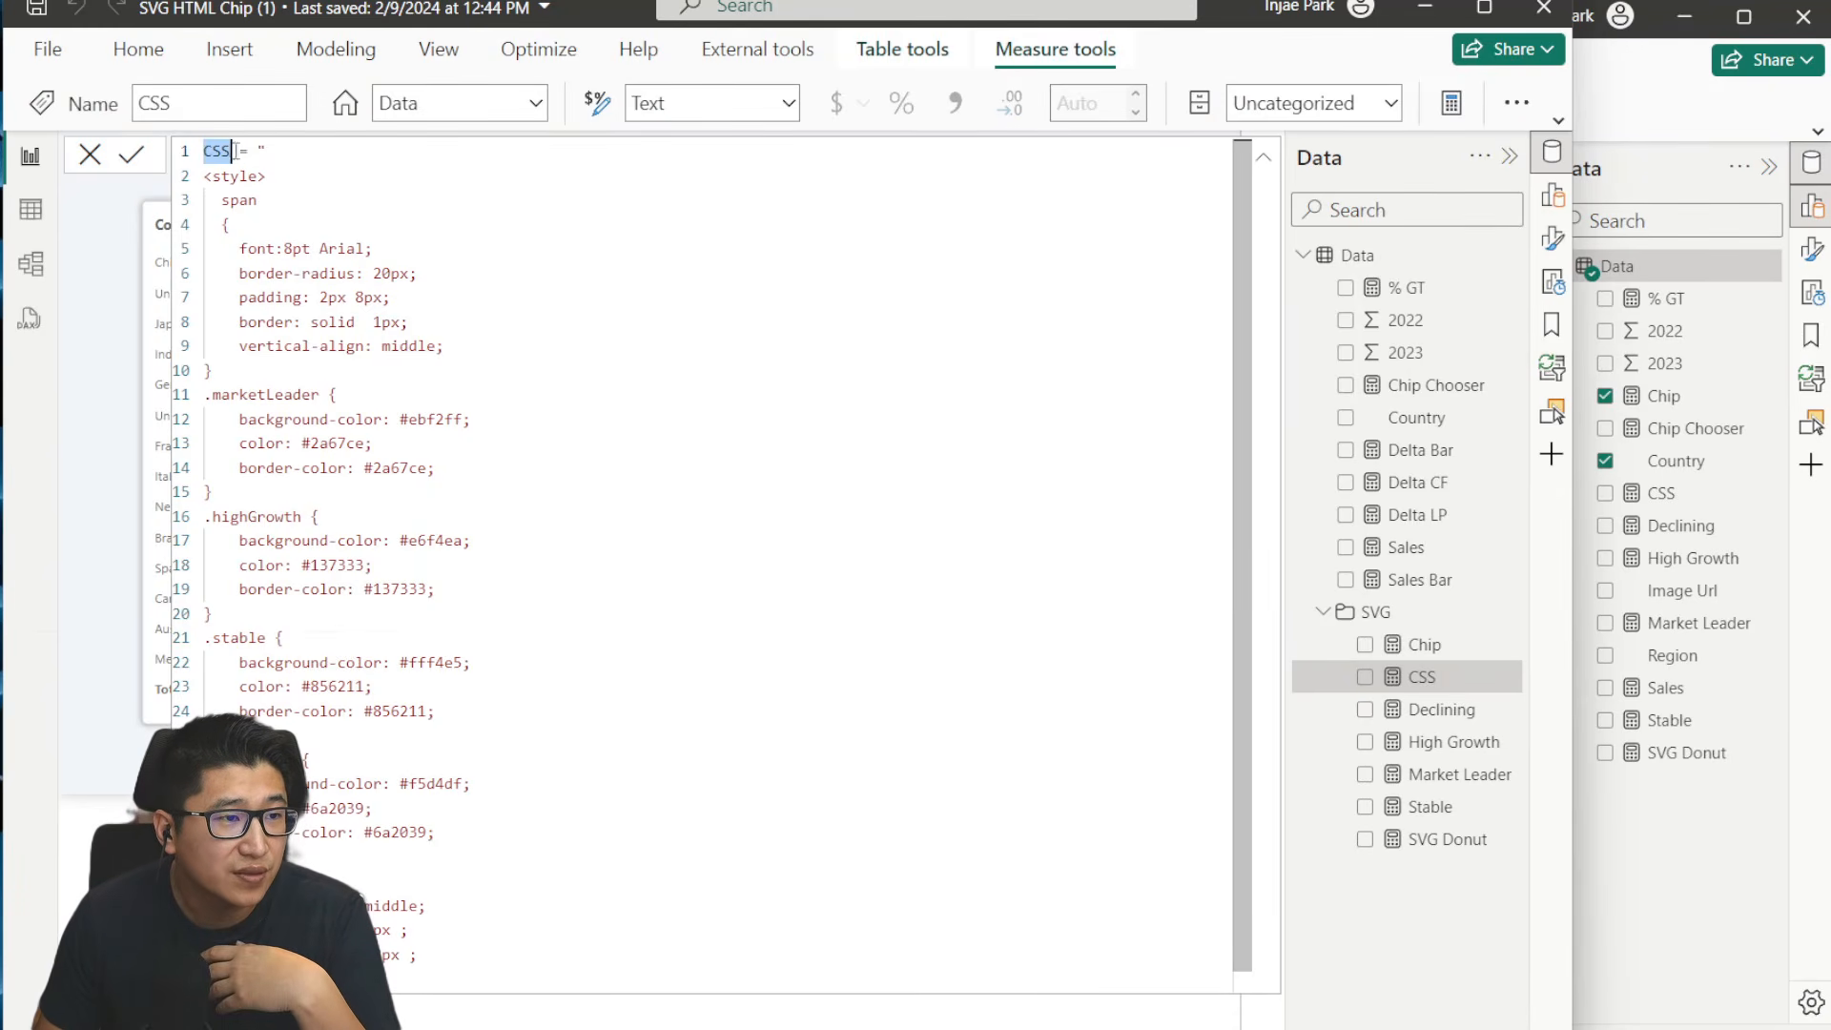
pyautogui.click(374, 250)
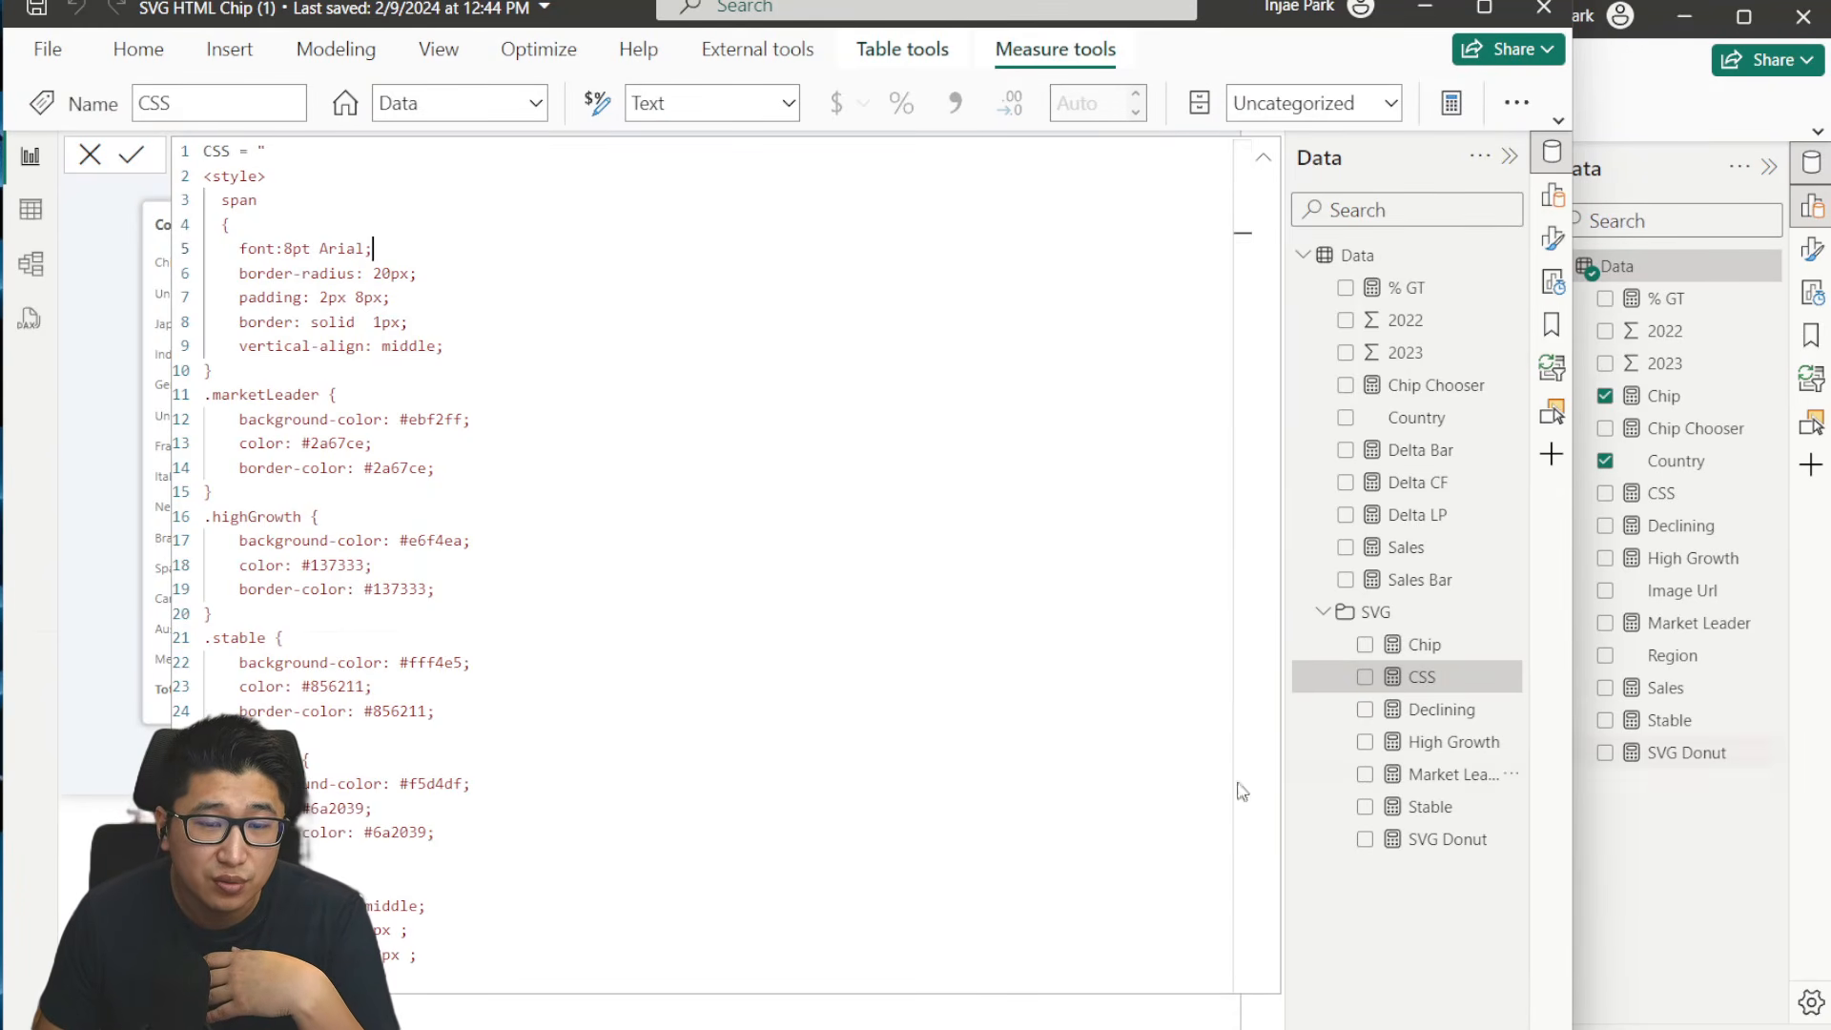
pyautogui.scroll(-1, 663, 749)
pyautogui.moveTo(454, 934); pyautogui.dragTo(477, 362)
pyautogui.click(615, 310)
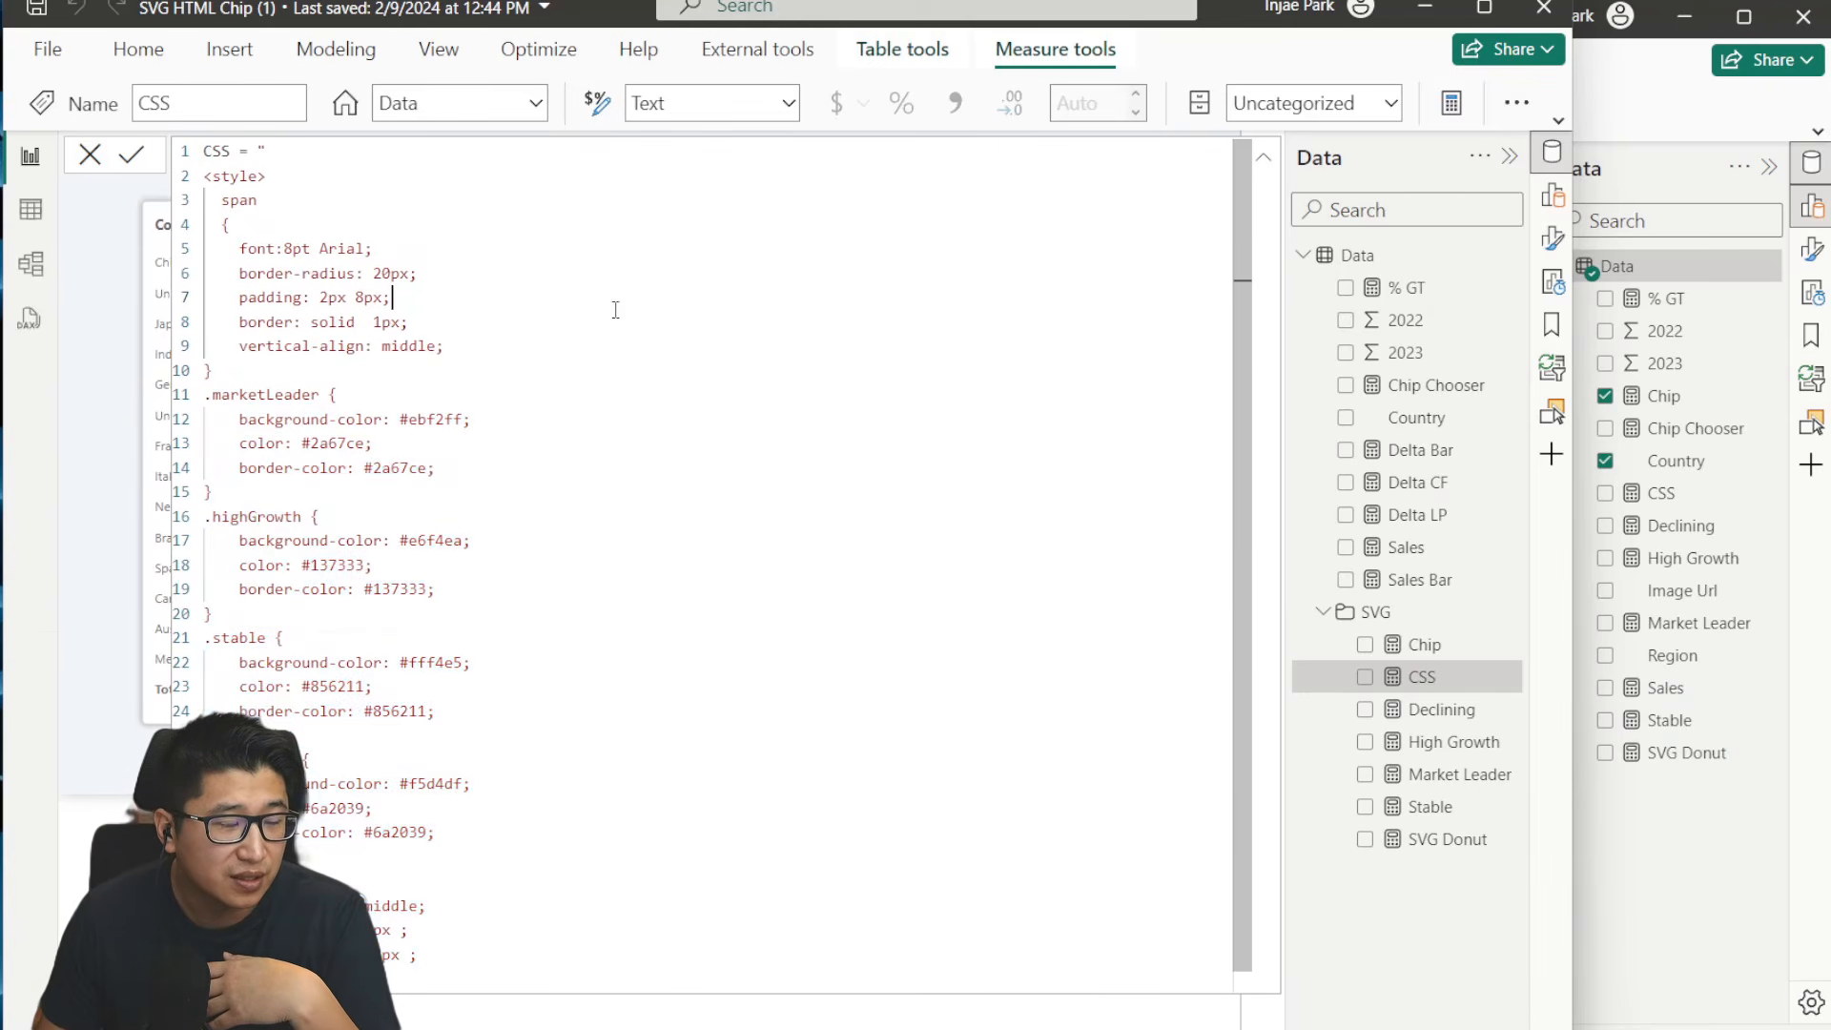
pyautogui.click(90, 153)
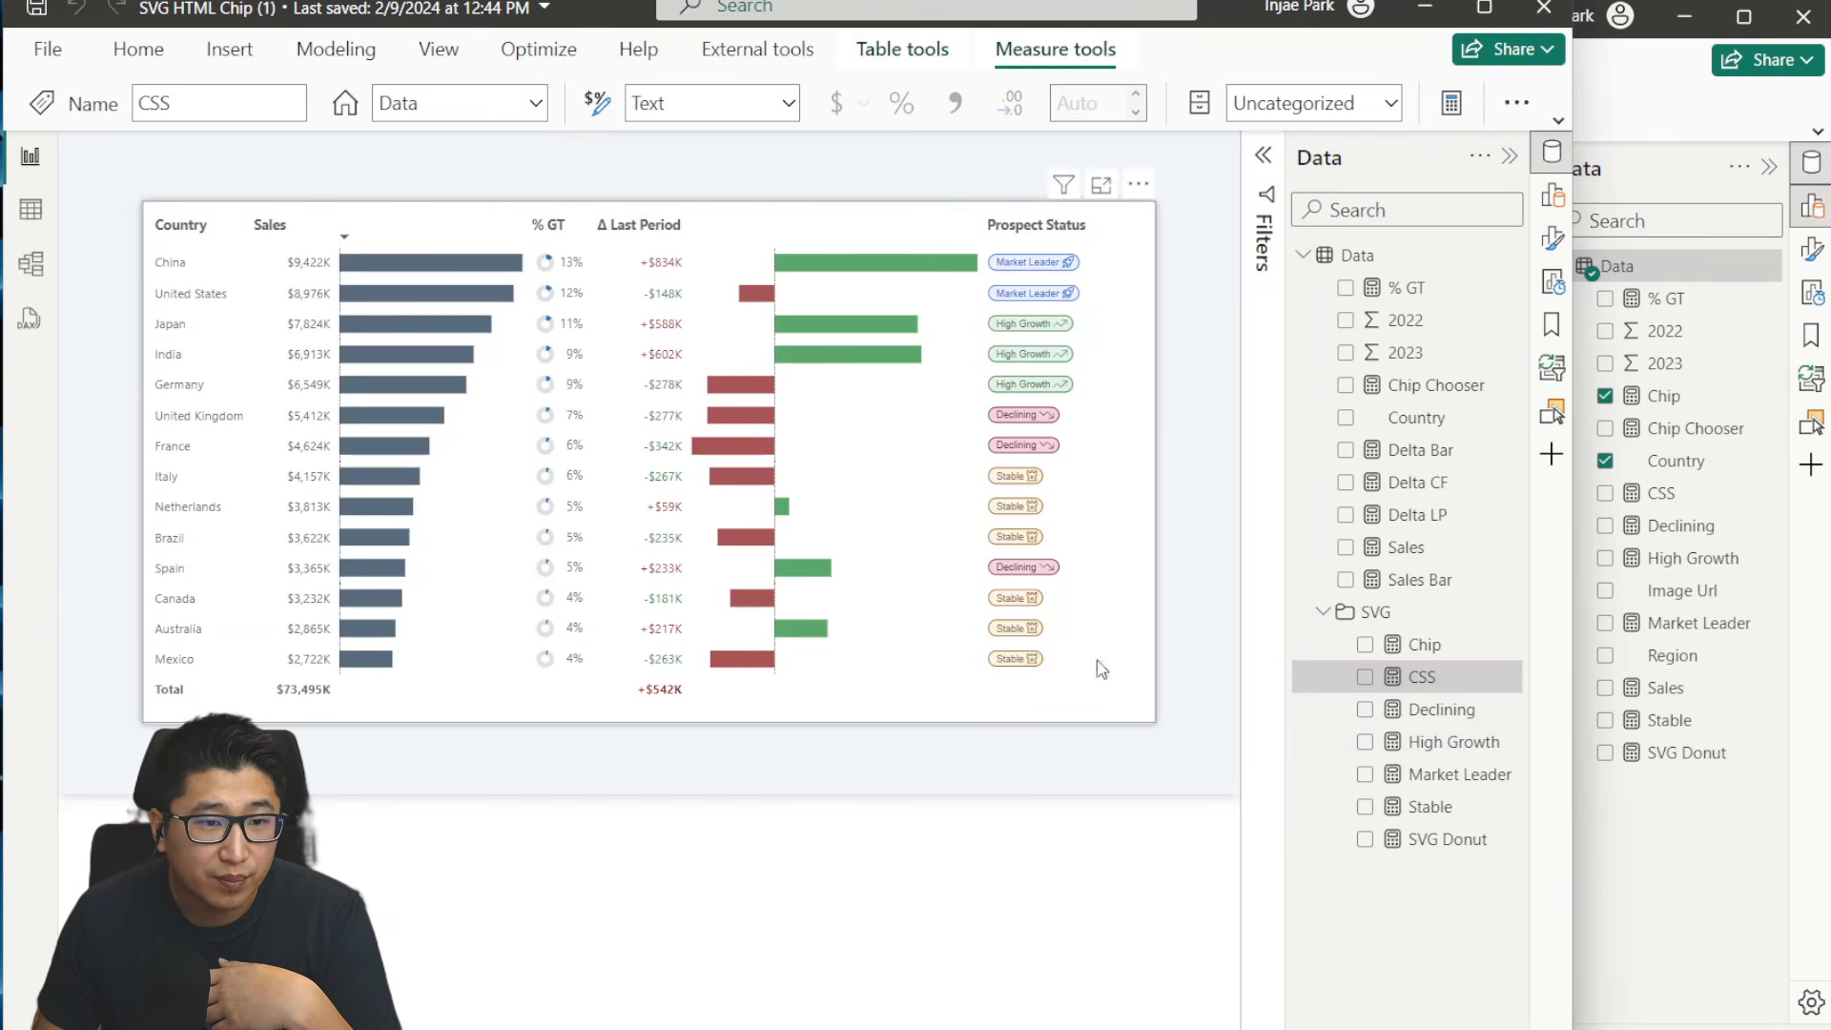
pyautogui.click(1465, 753)
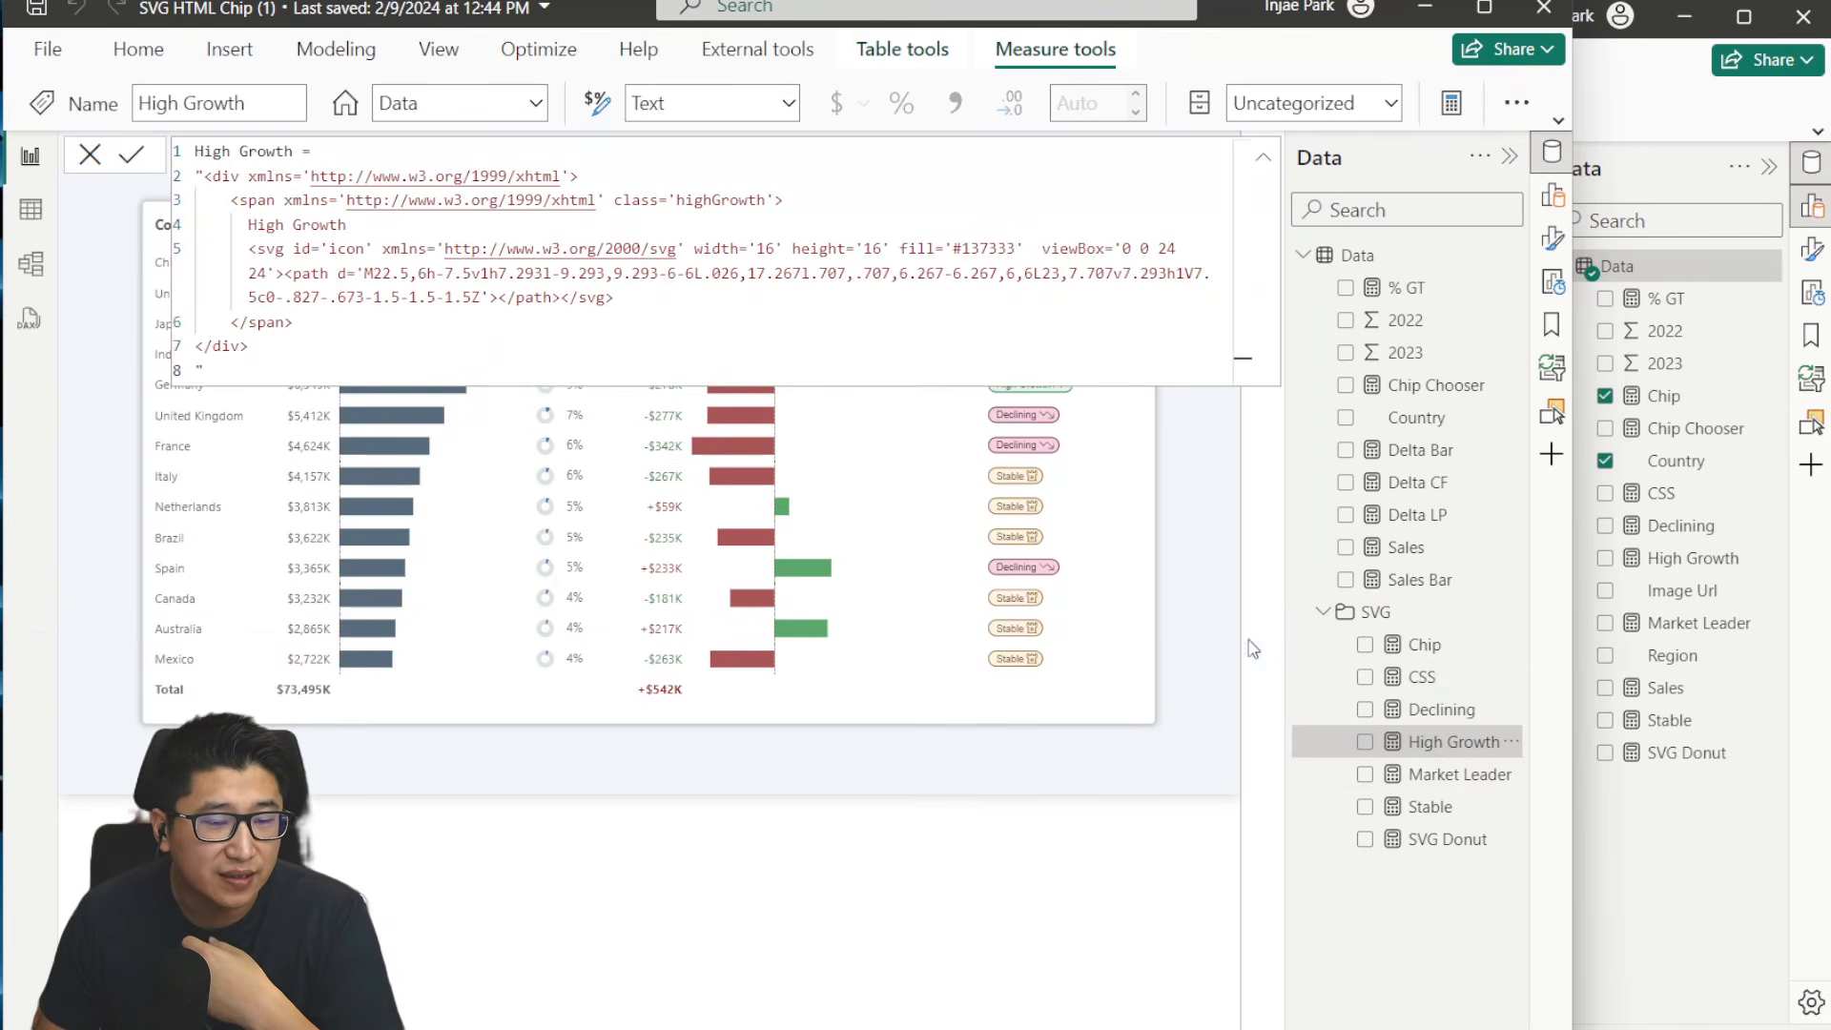
# - Replace the label text in the Stable measure's formula with "Non-Compliant" and apply the change
pyautogui.click(1430, 807)
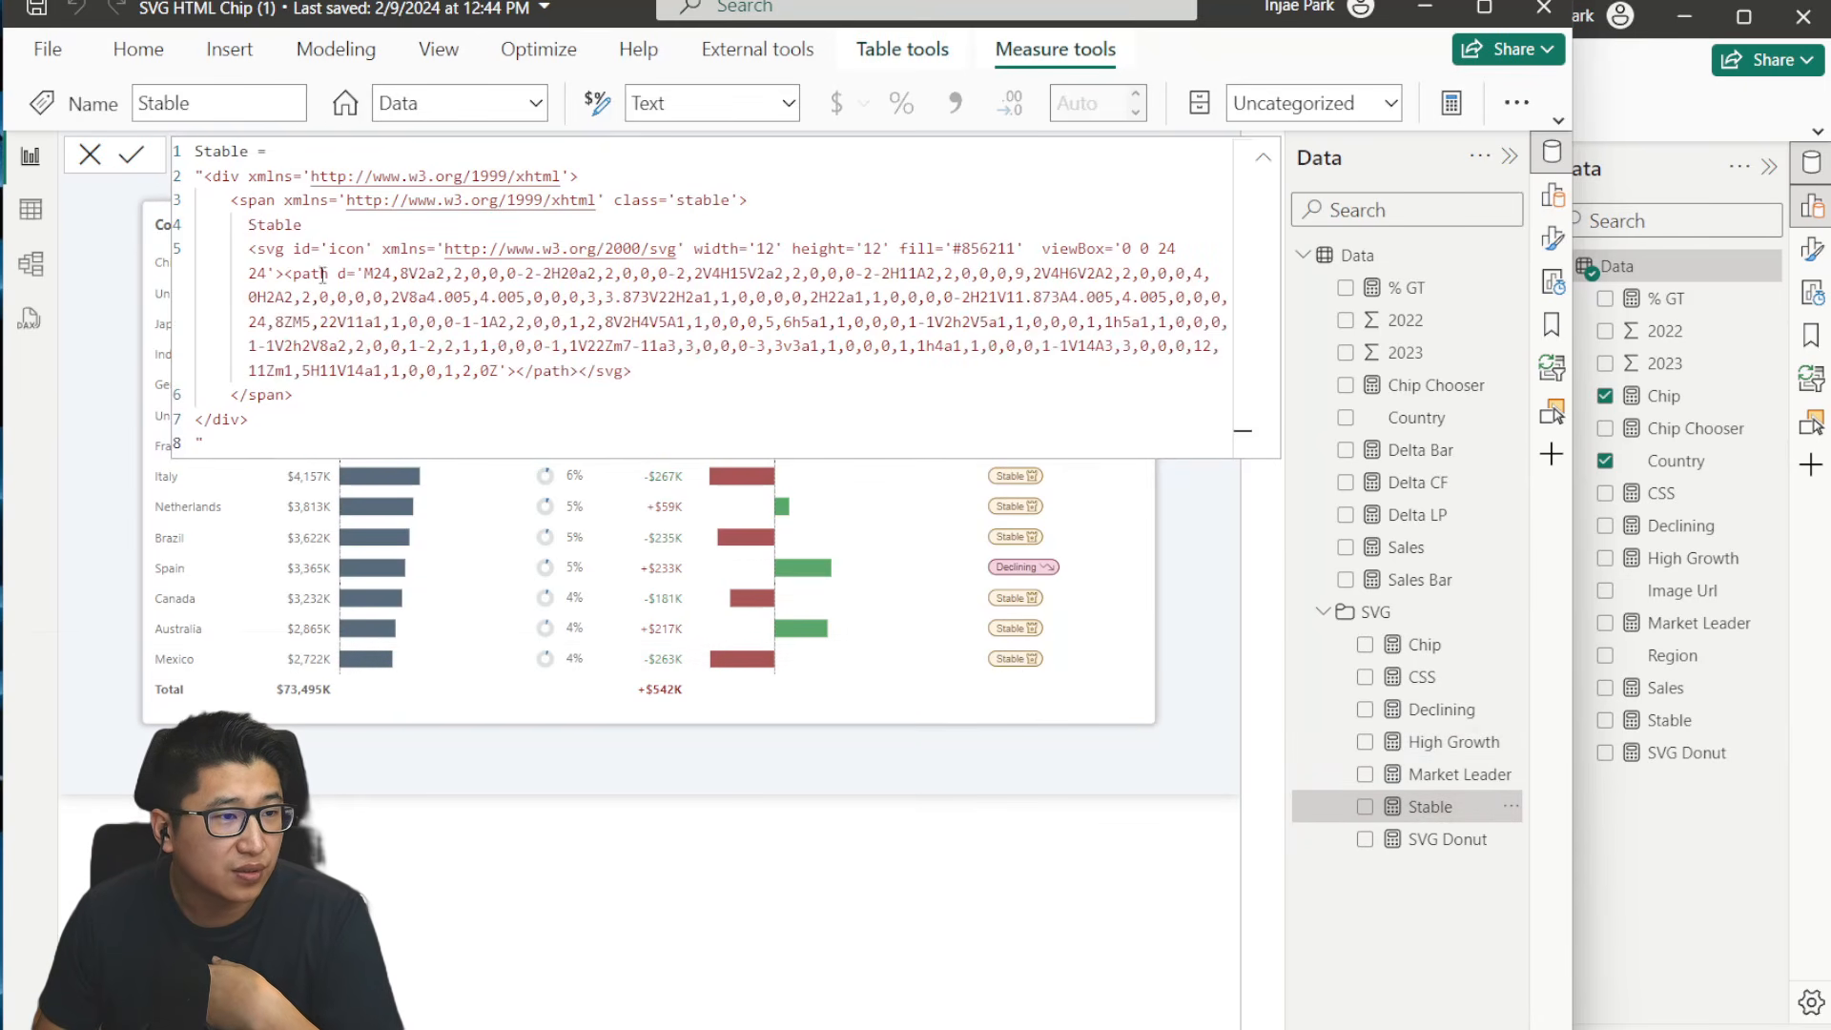
pyautogui.moveTo(248, 244); pyautogui.dragTo(633, 371)
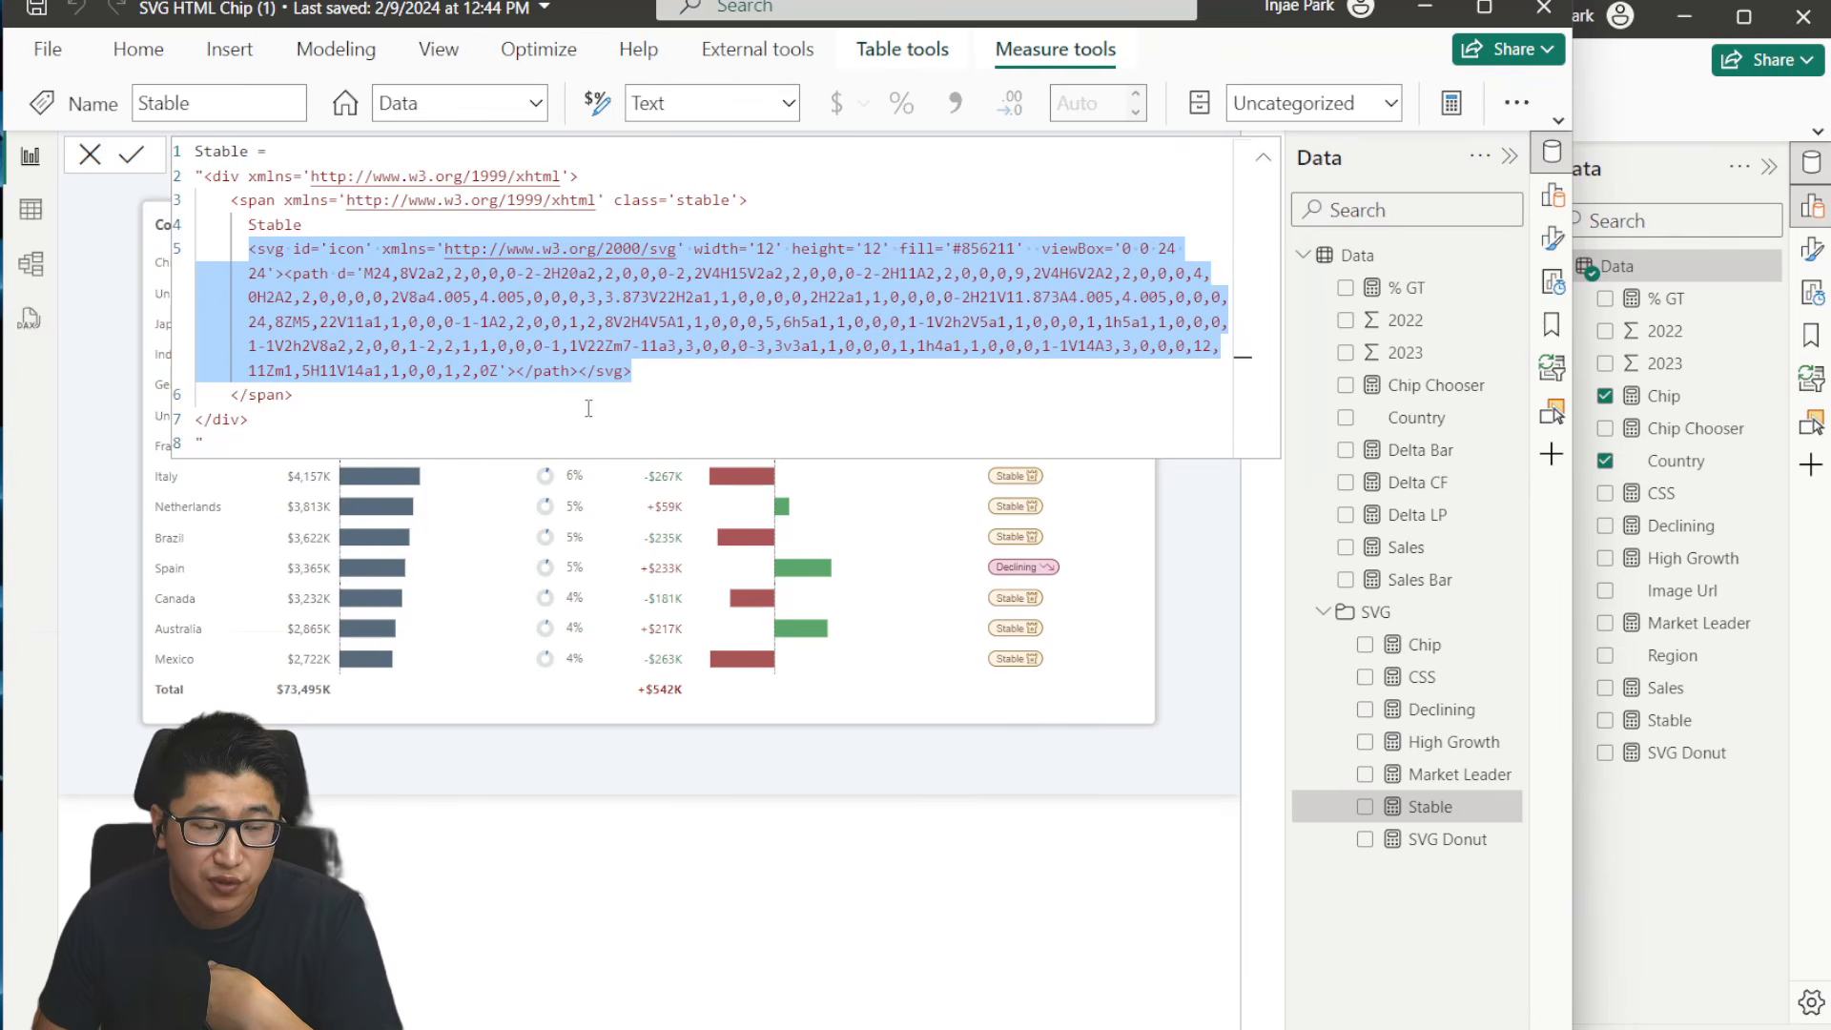
pyautogui.doubleClick(286, 225)
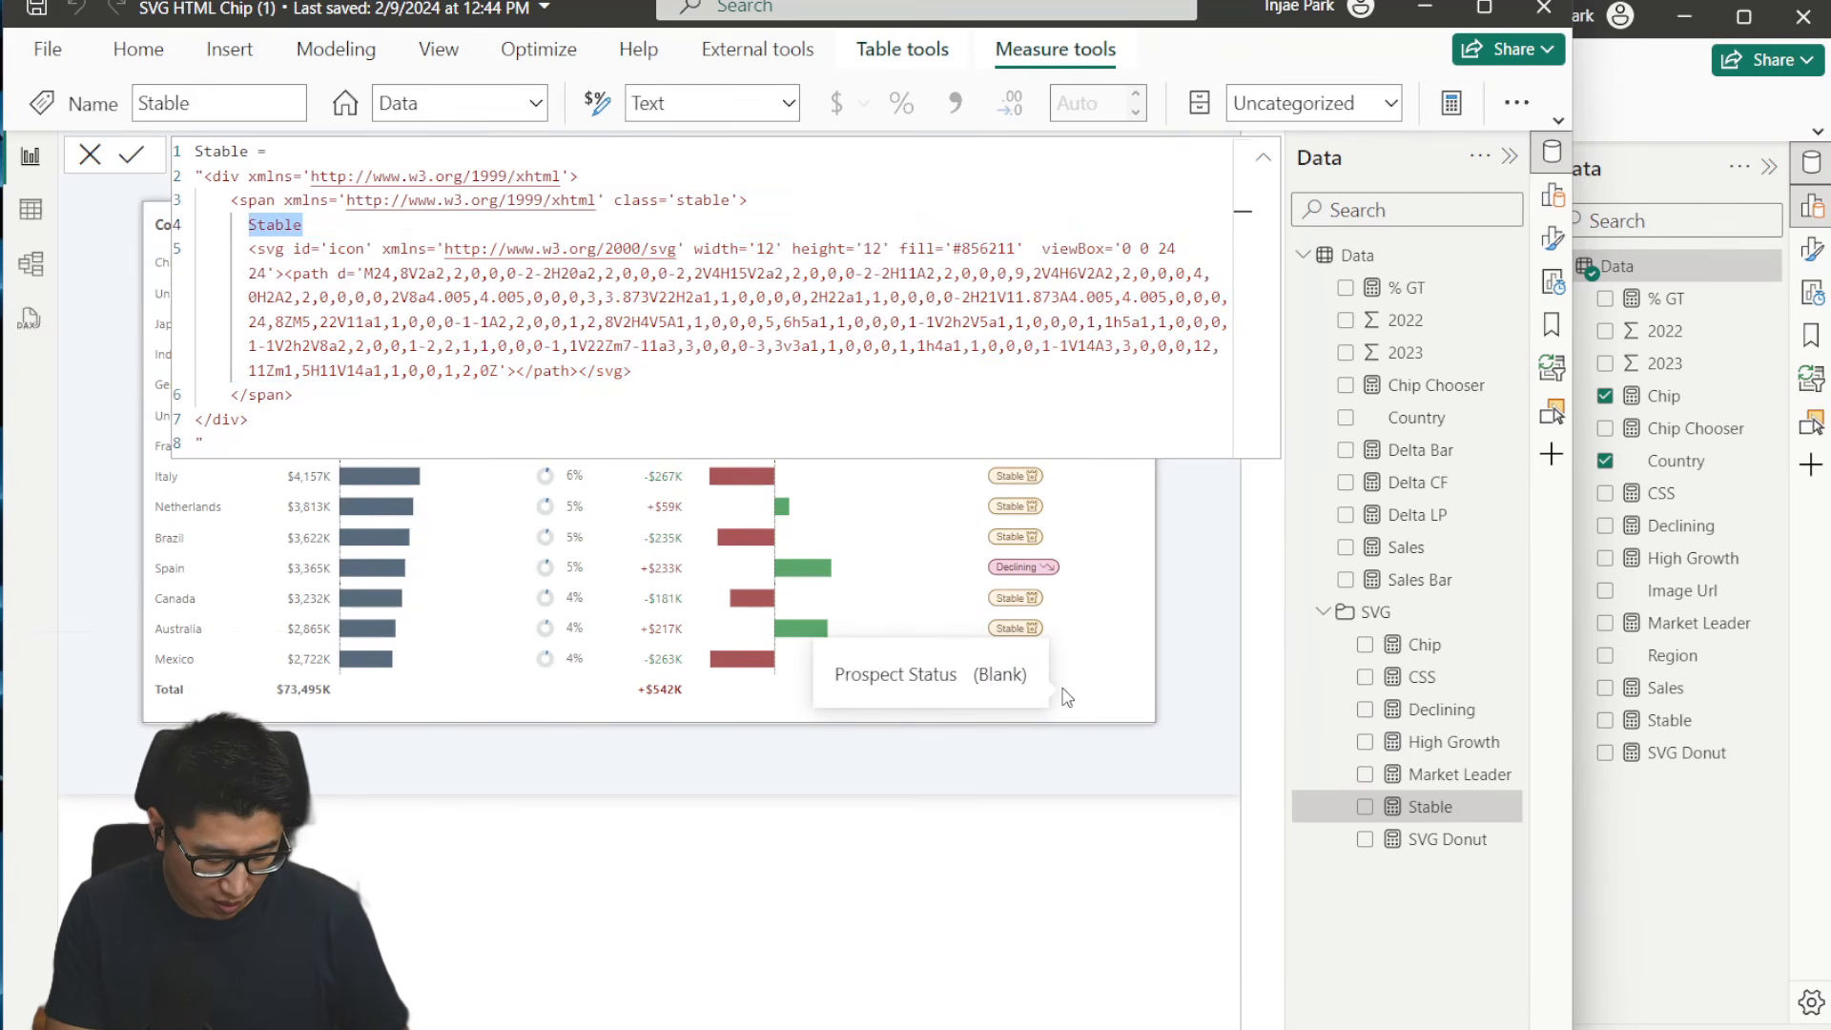
pyautogui.write('Non-Compliant')
pyautogui.press('Return')
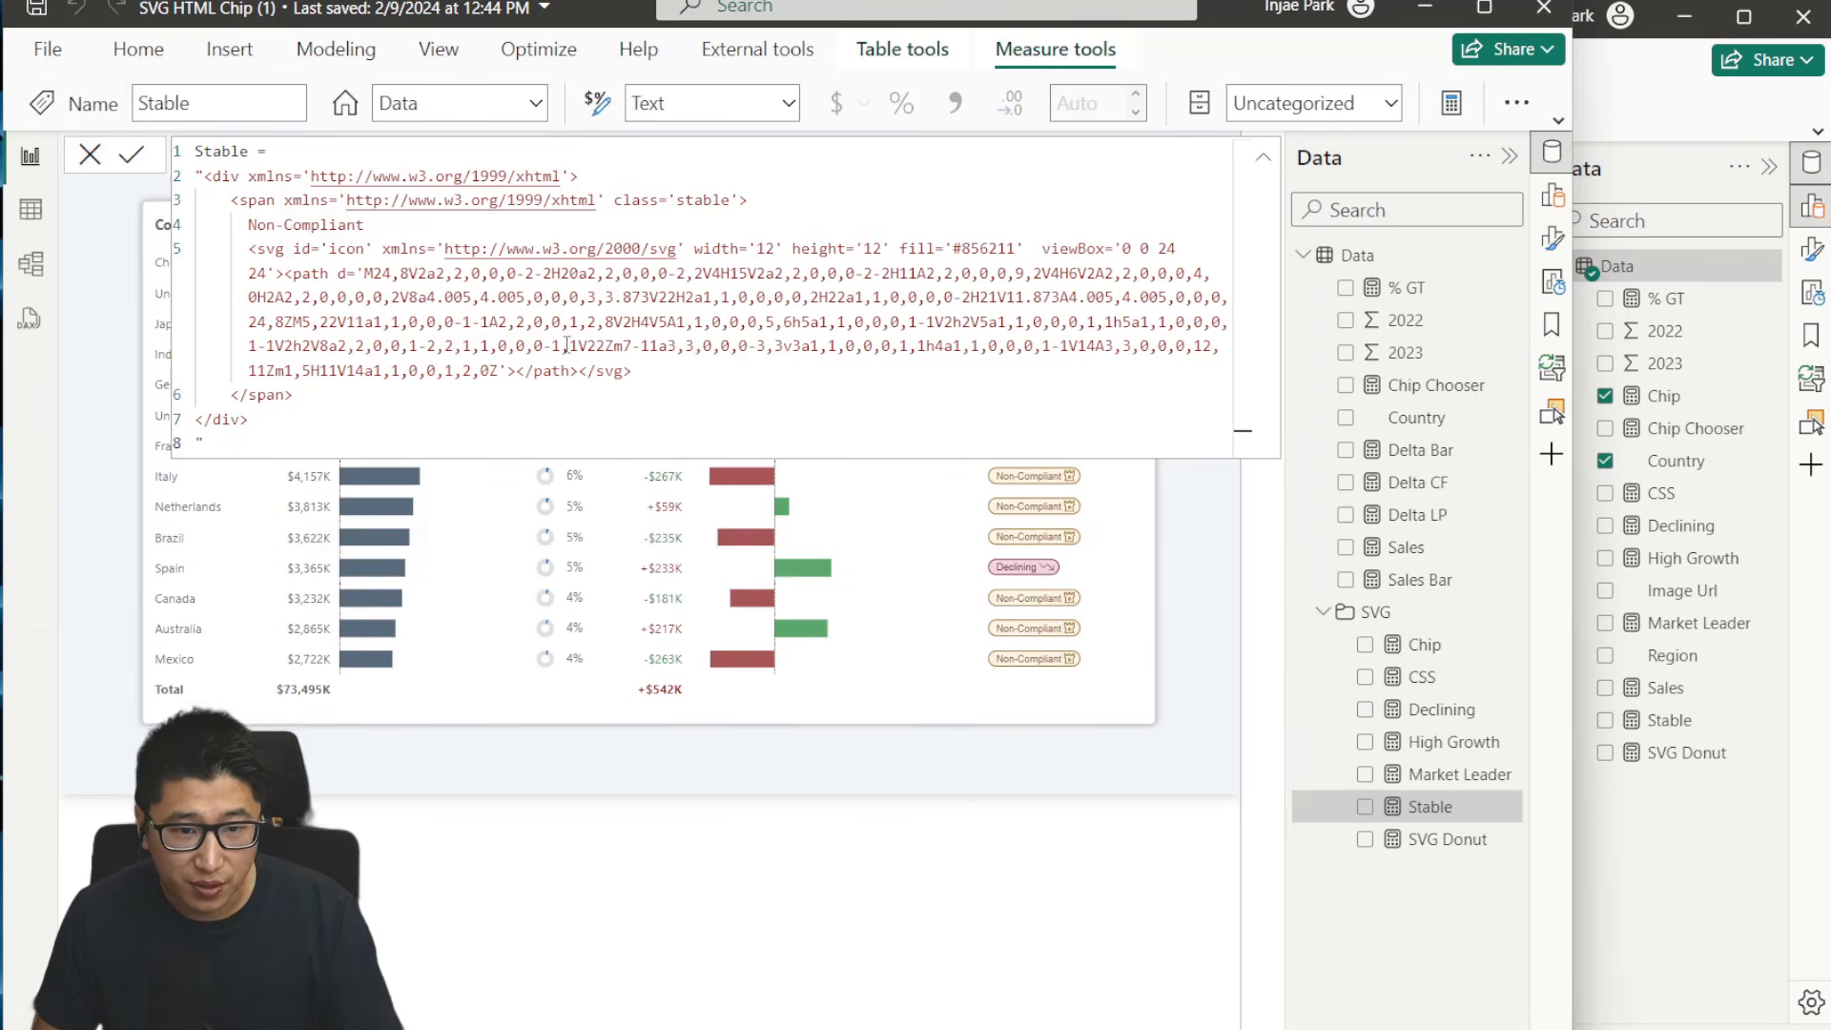
# - Examine the Chip measure's formula in the SVG HTML Chip report, including its references to the CSS and Chip Chooser measures
pyautogui.click(1668, 932)
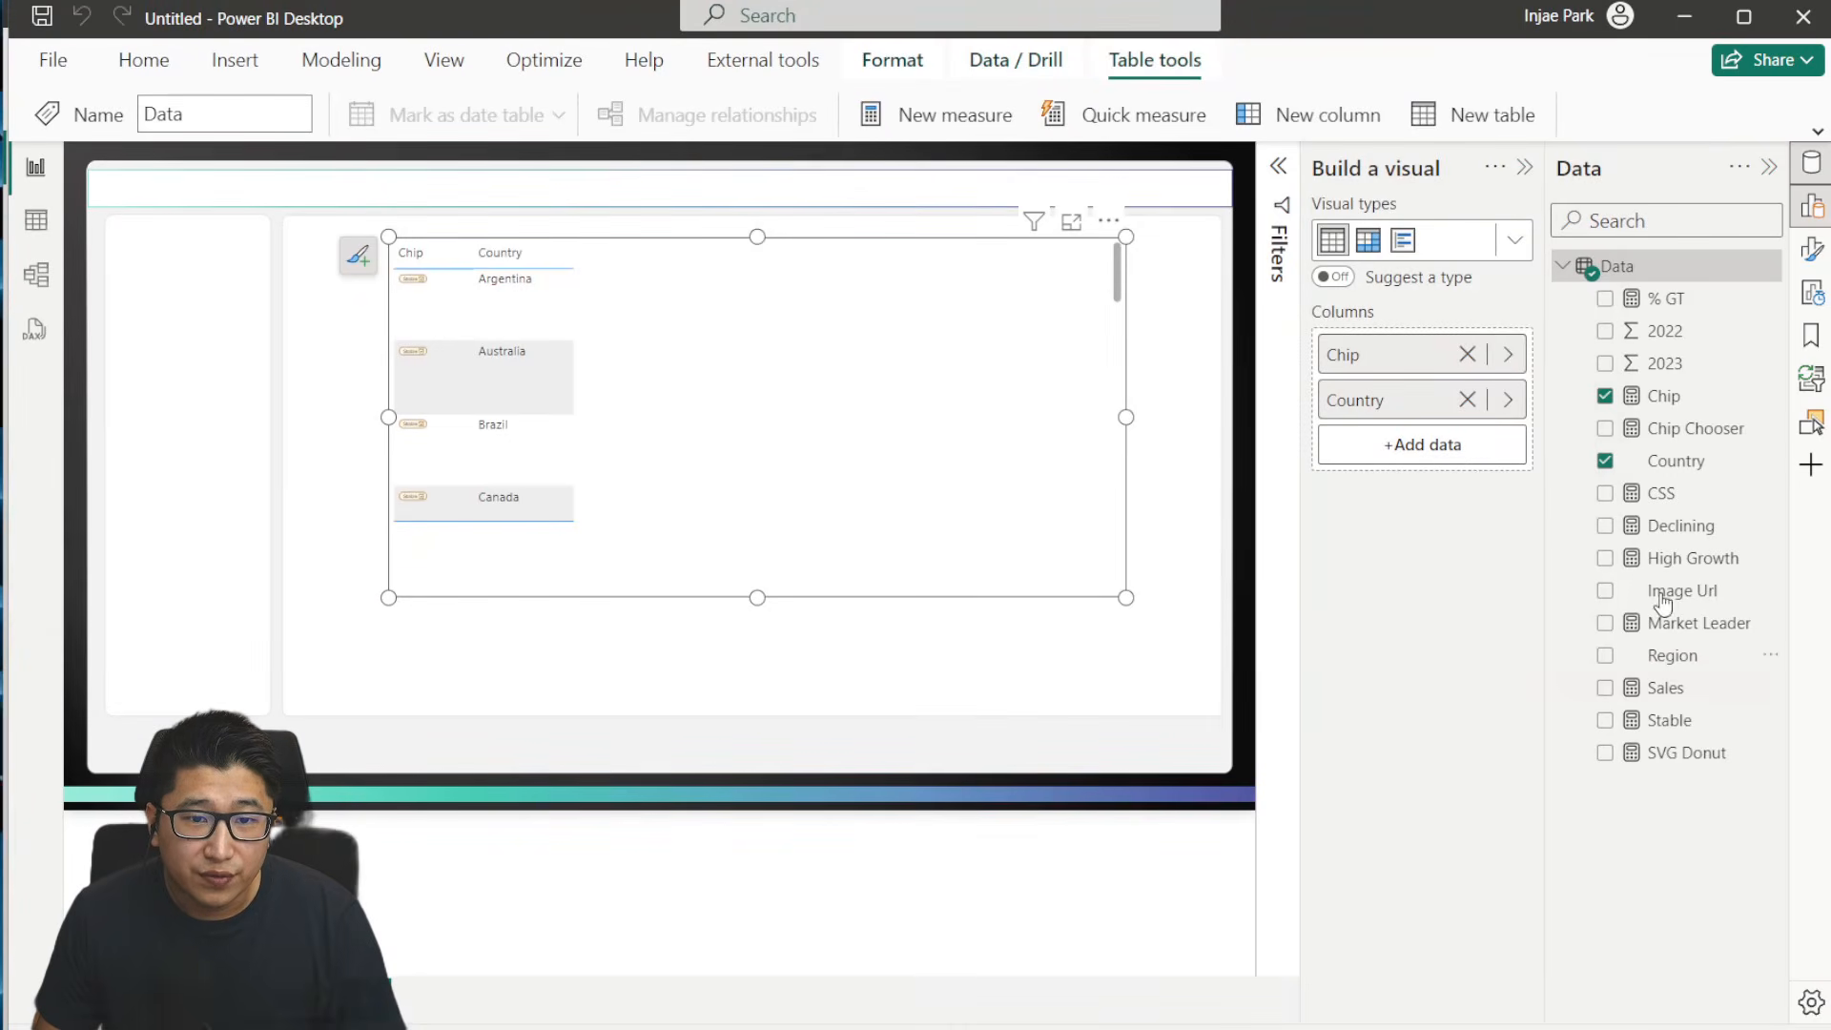
pyautogui.click(1661, 396)
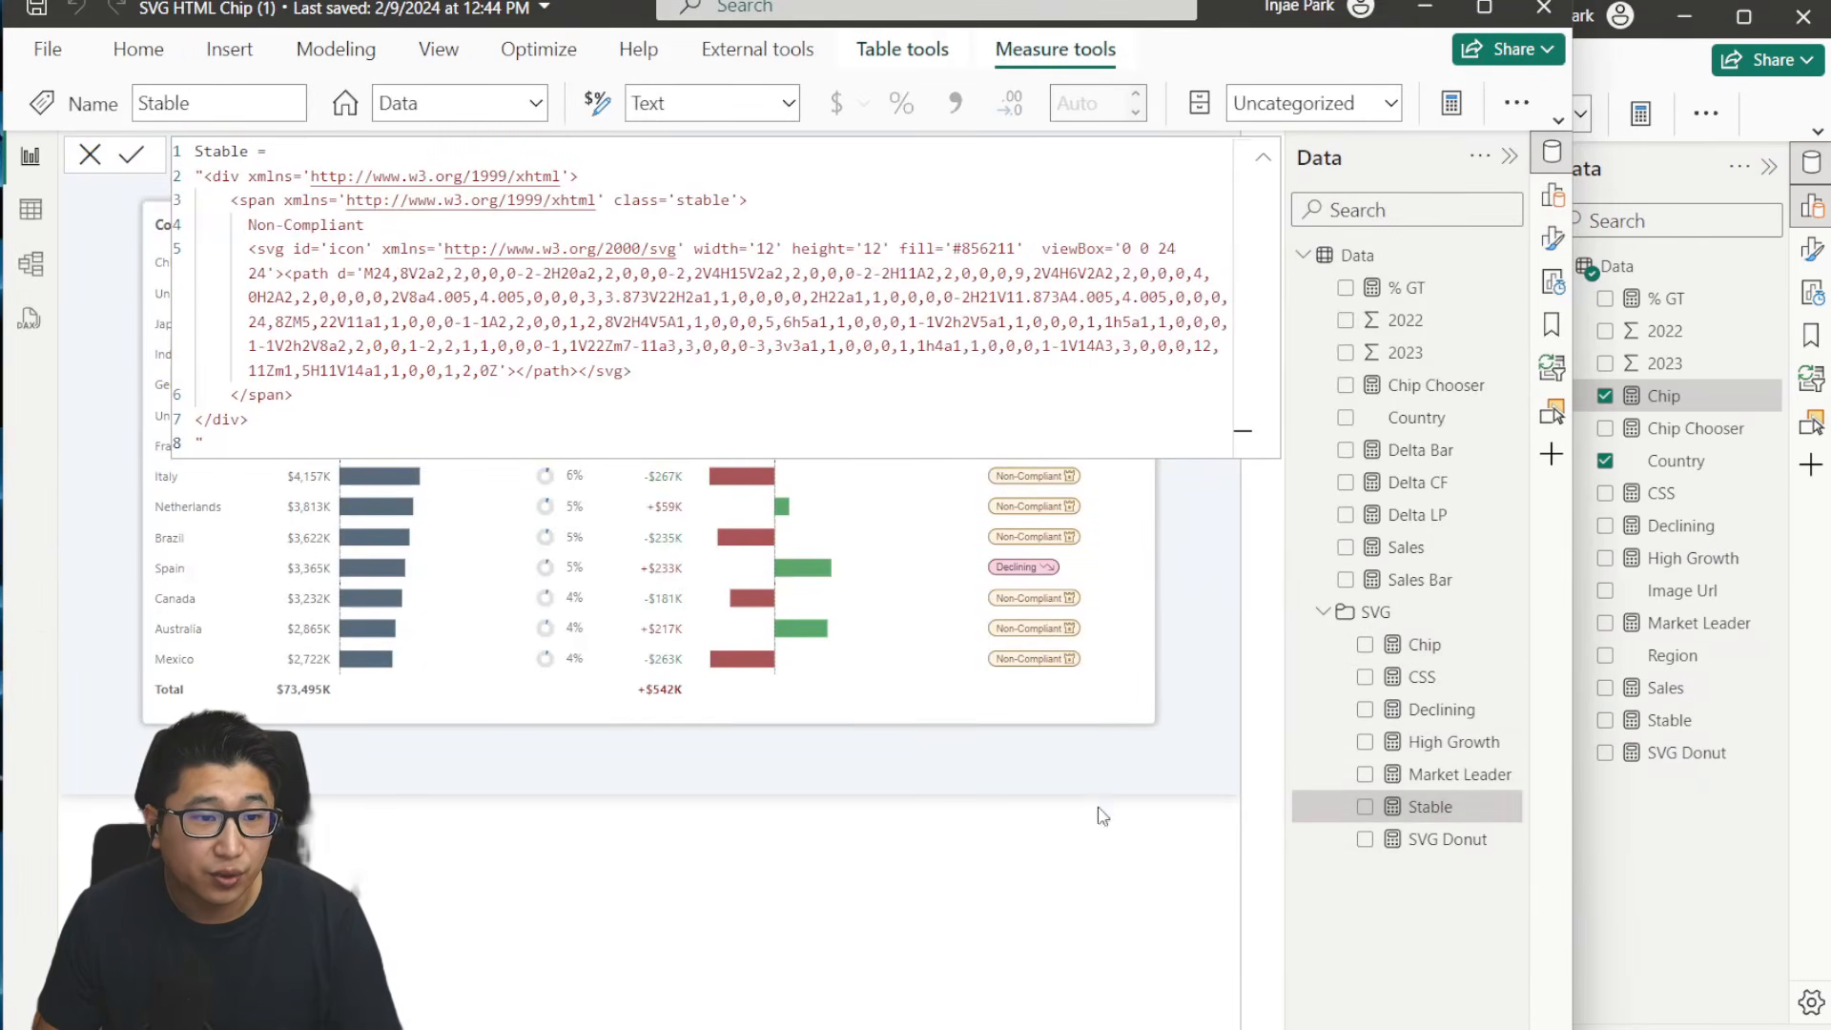
pyautogui.click(1102, 815)
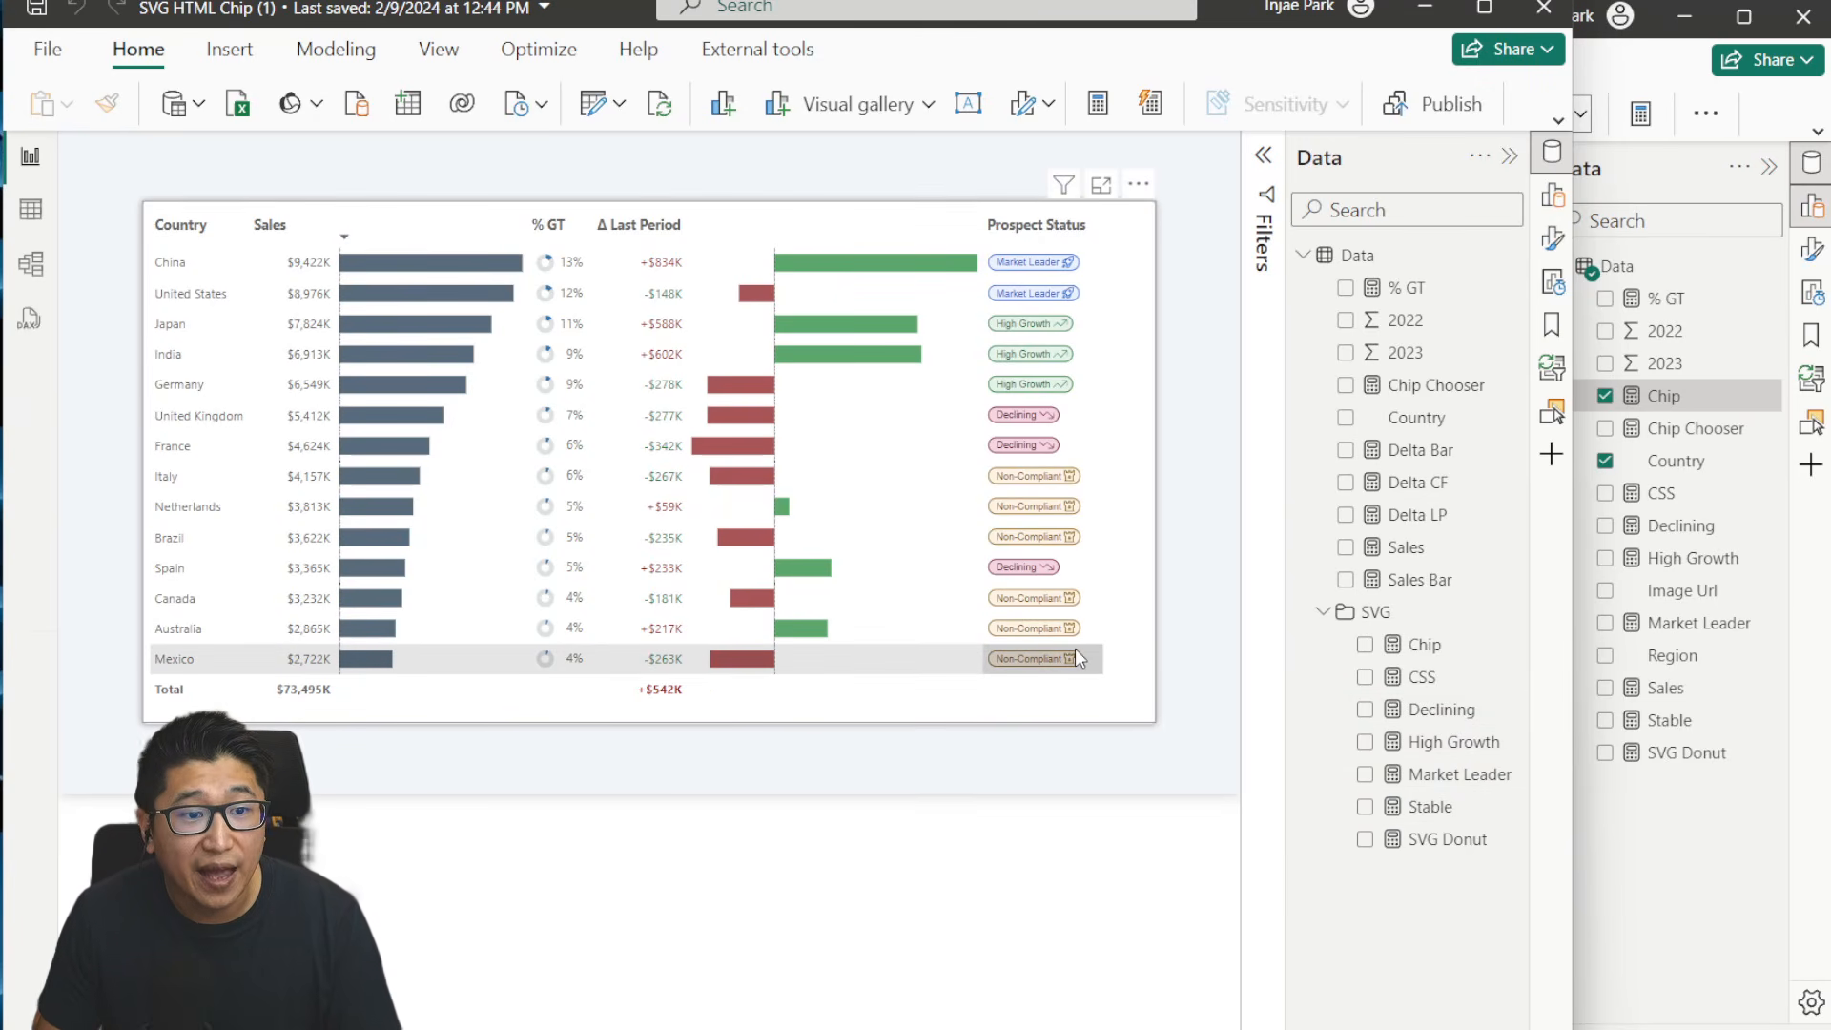
pyautogui.click(1448, 685)
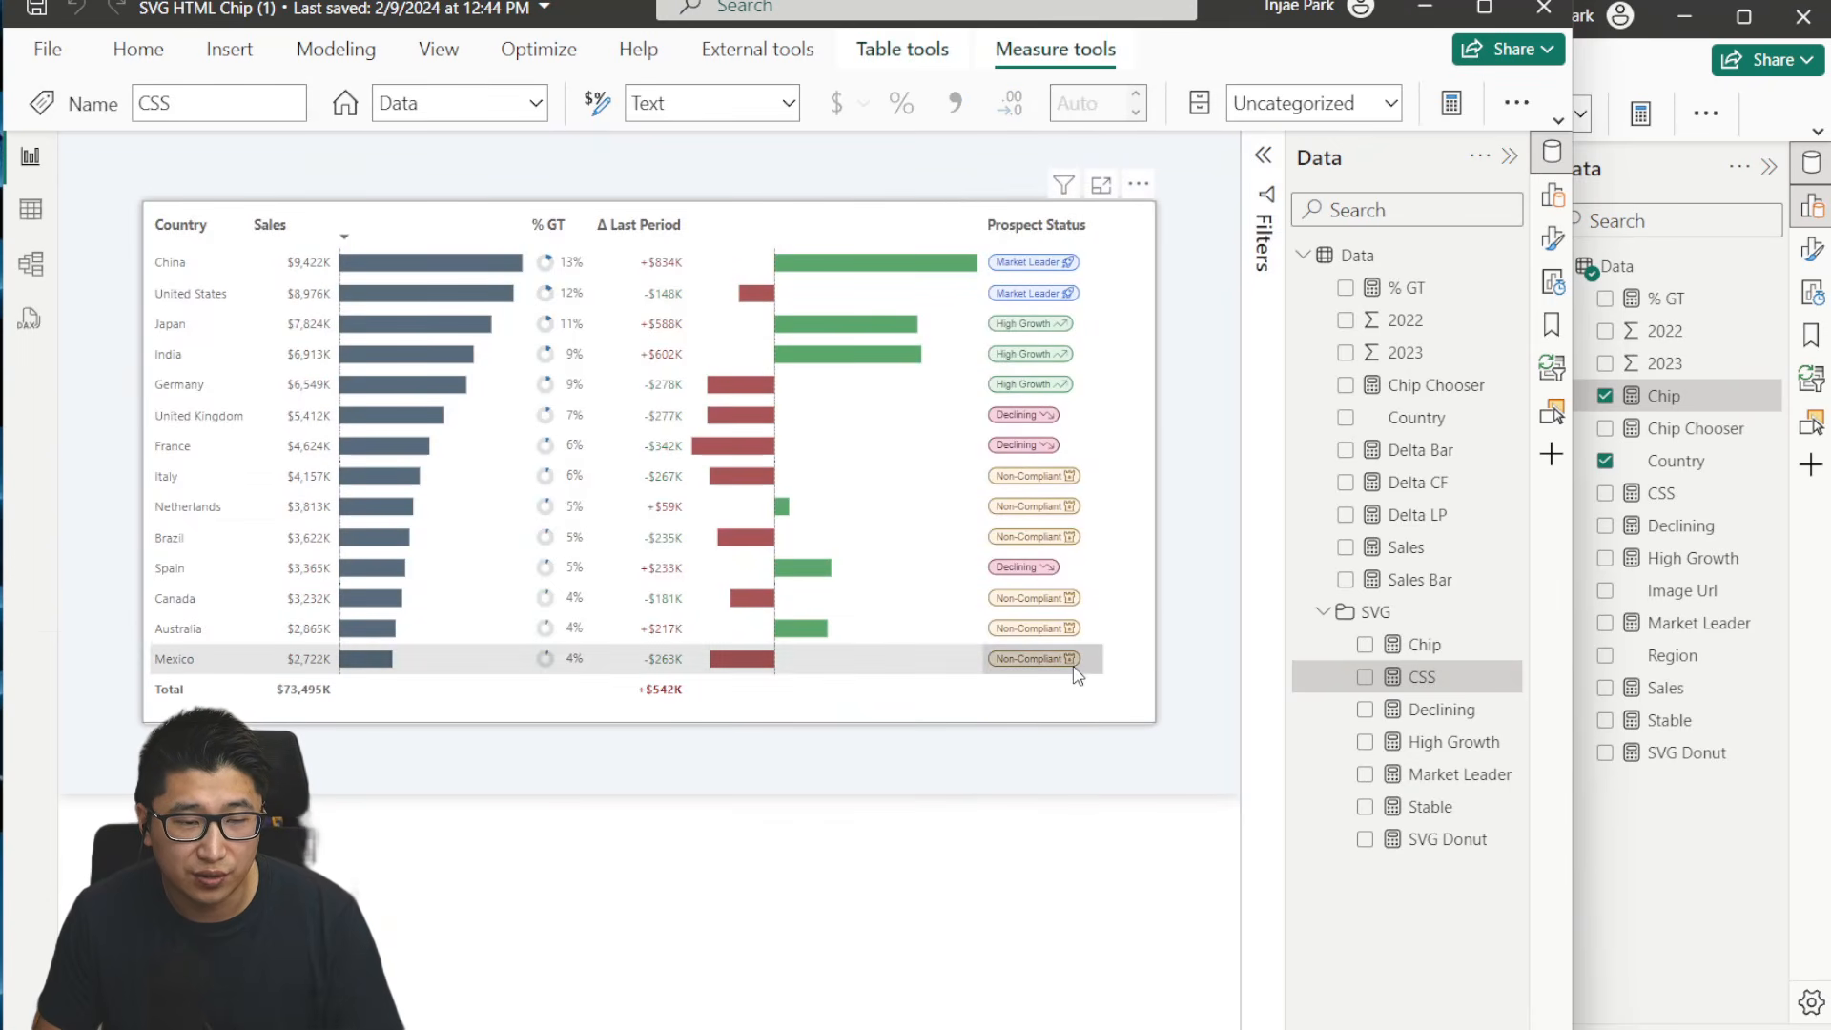
pyautogui.click(1433, 653)
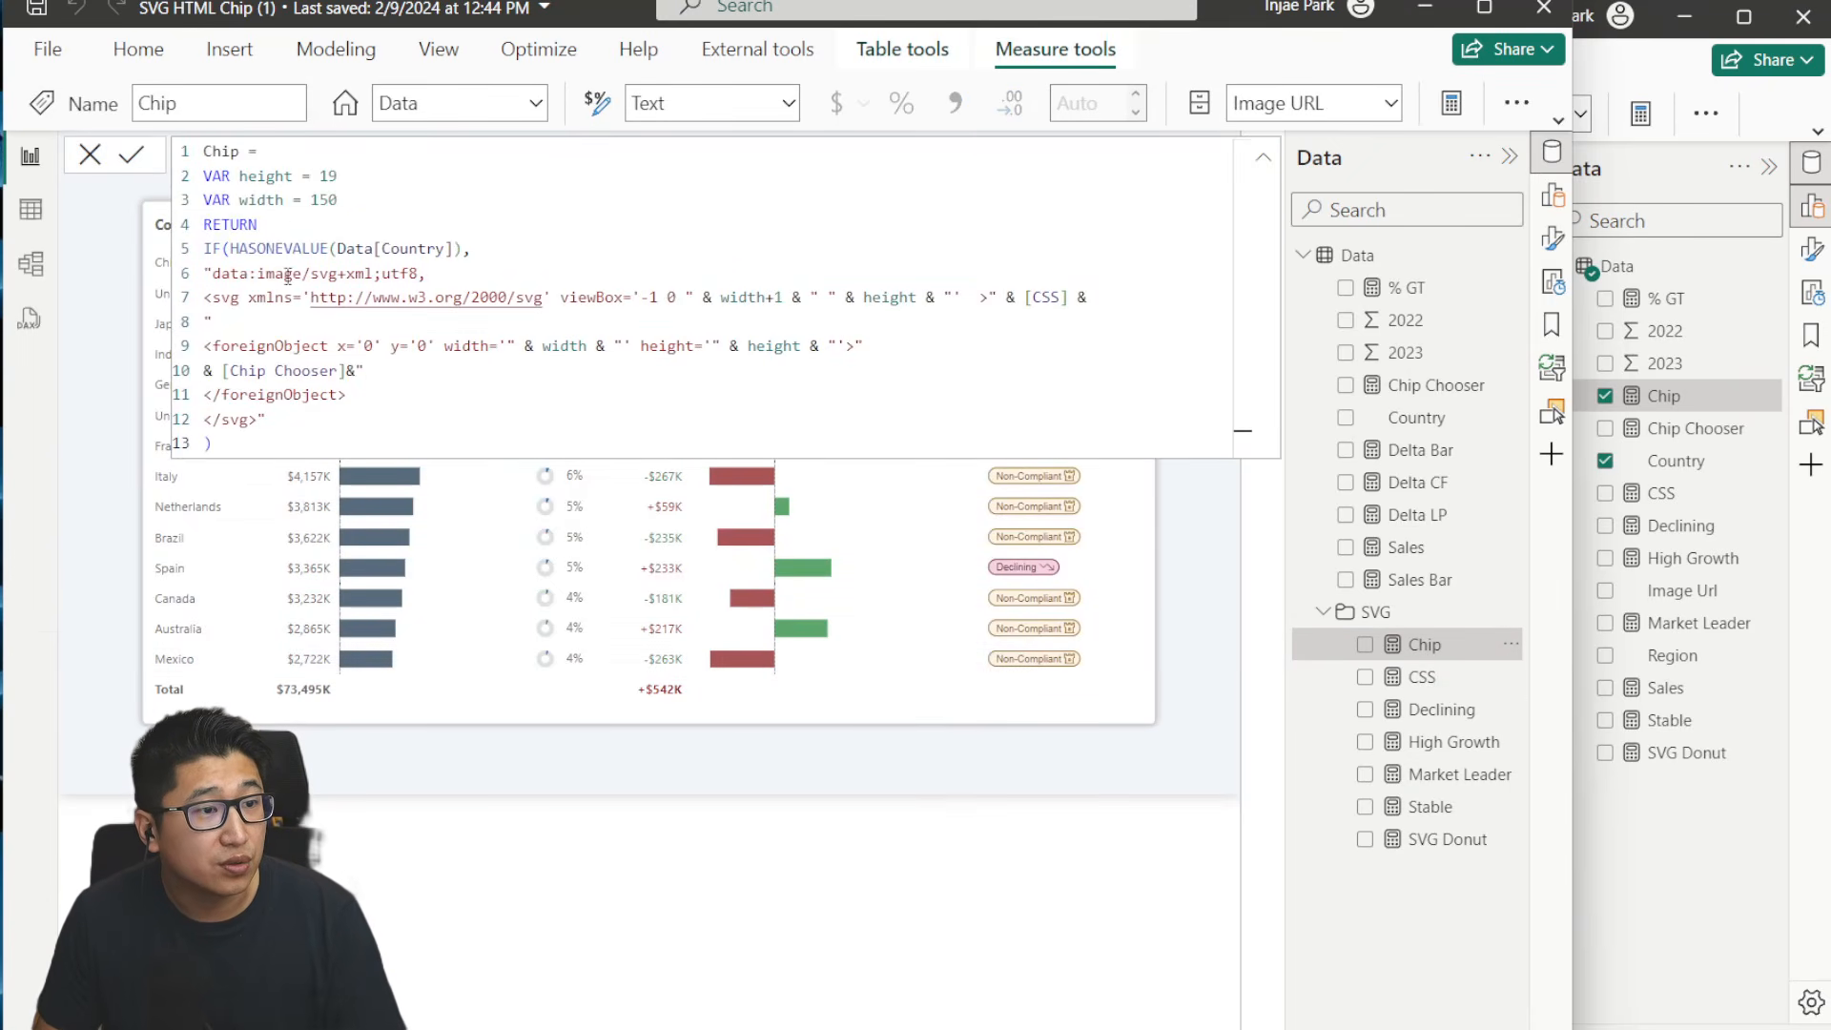
pyautogui.moveTo(1024, 298); pyautogui.dragTo(1068, 298)
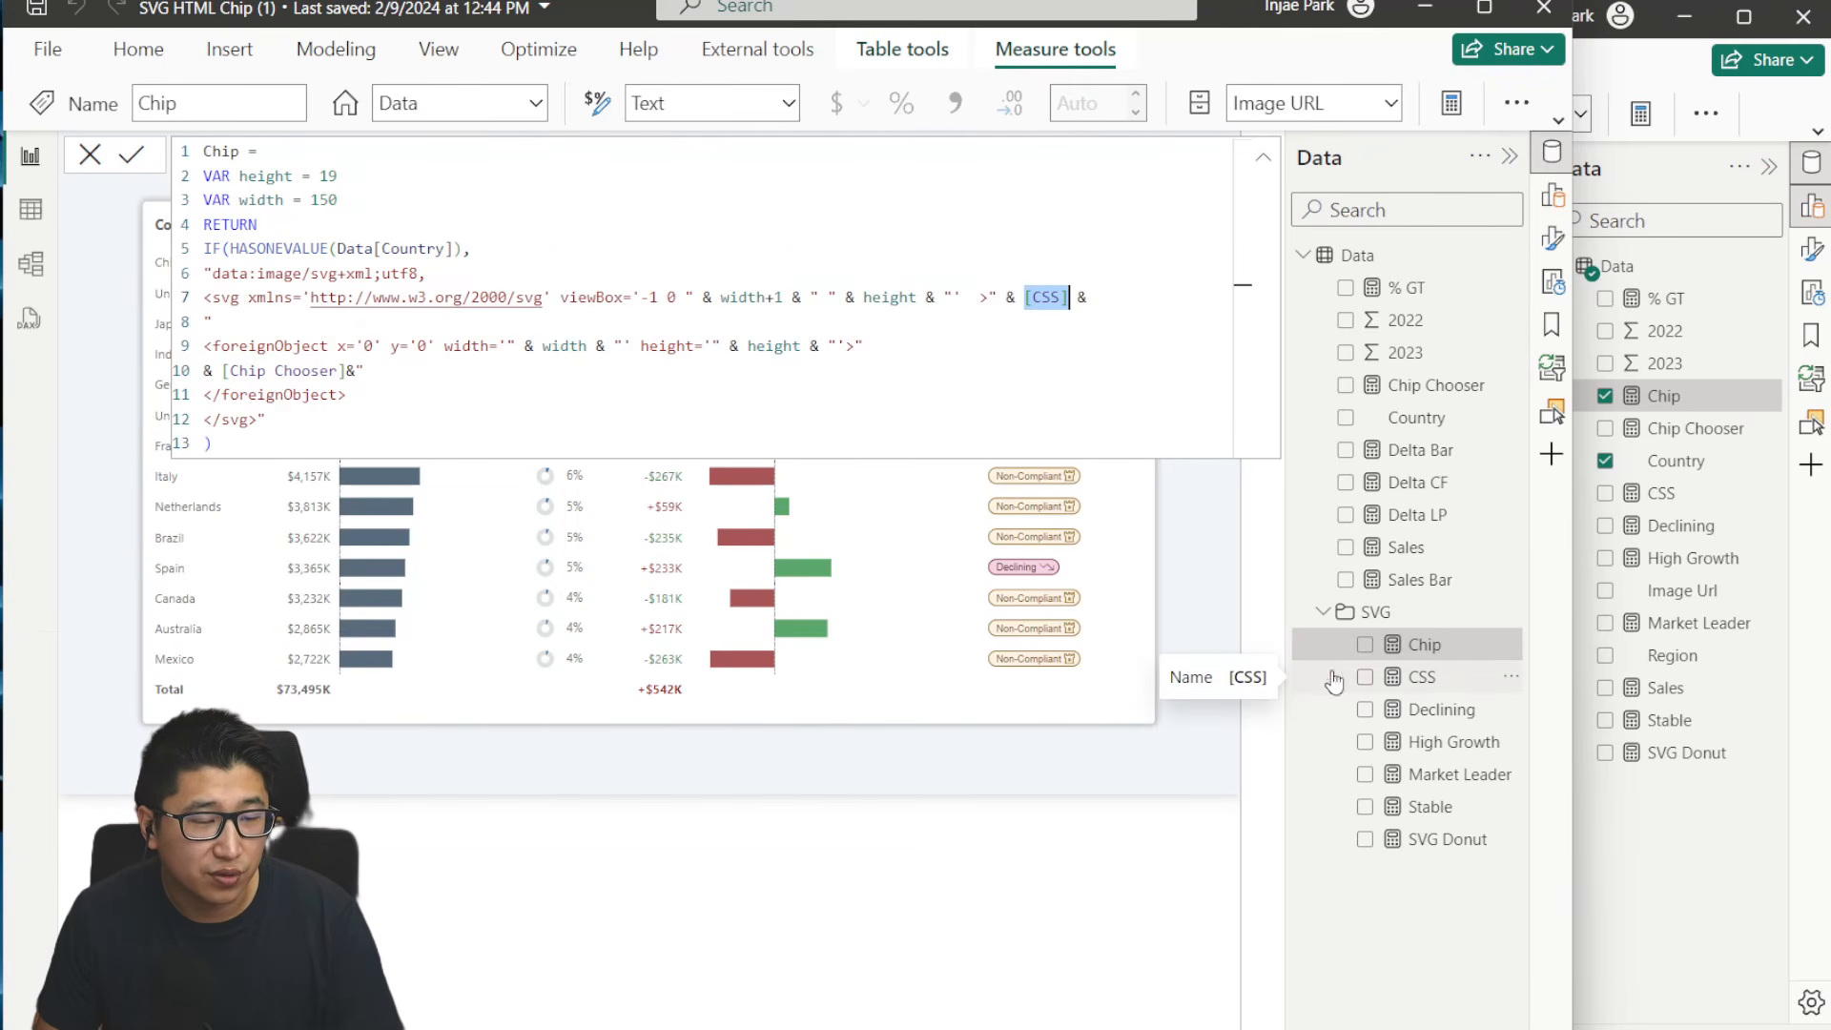
pyautogui.moveTo(345, 372); pyautogui.dragTo(222, 372)
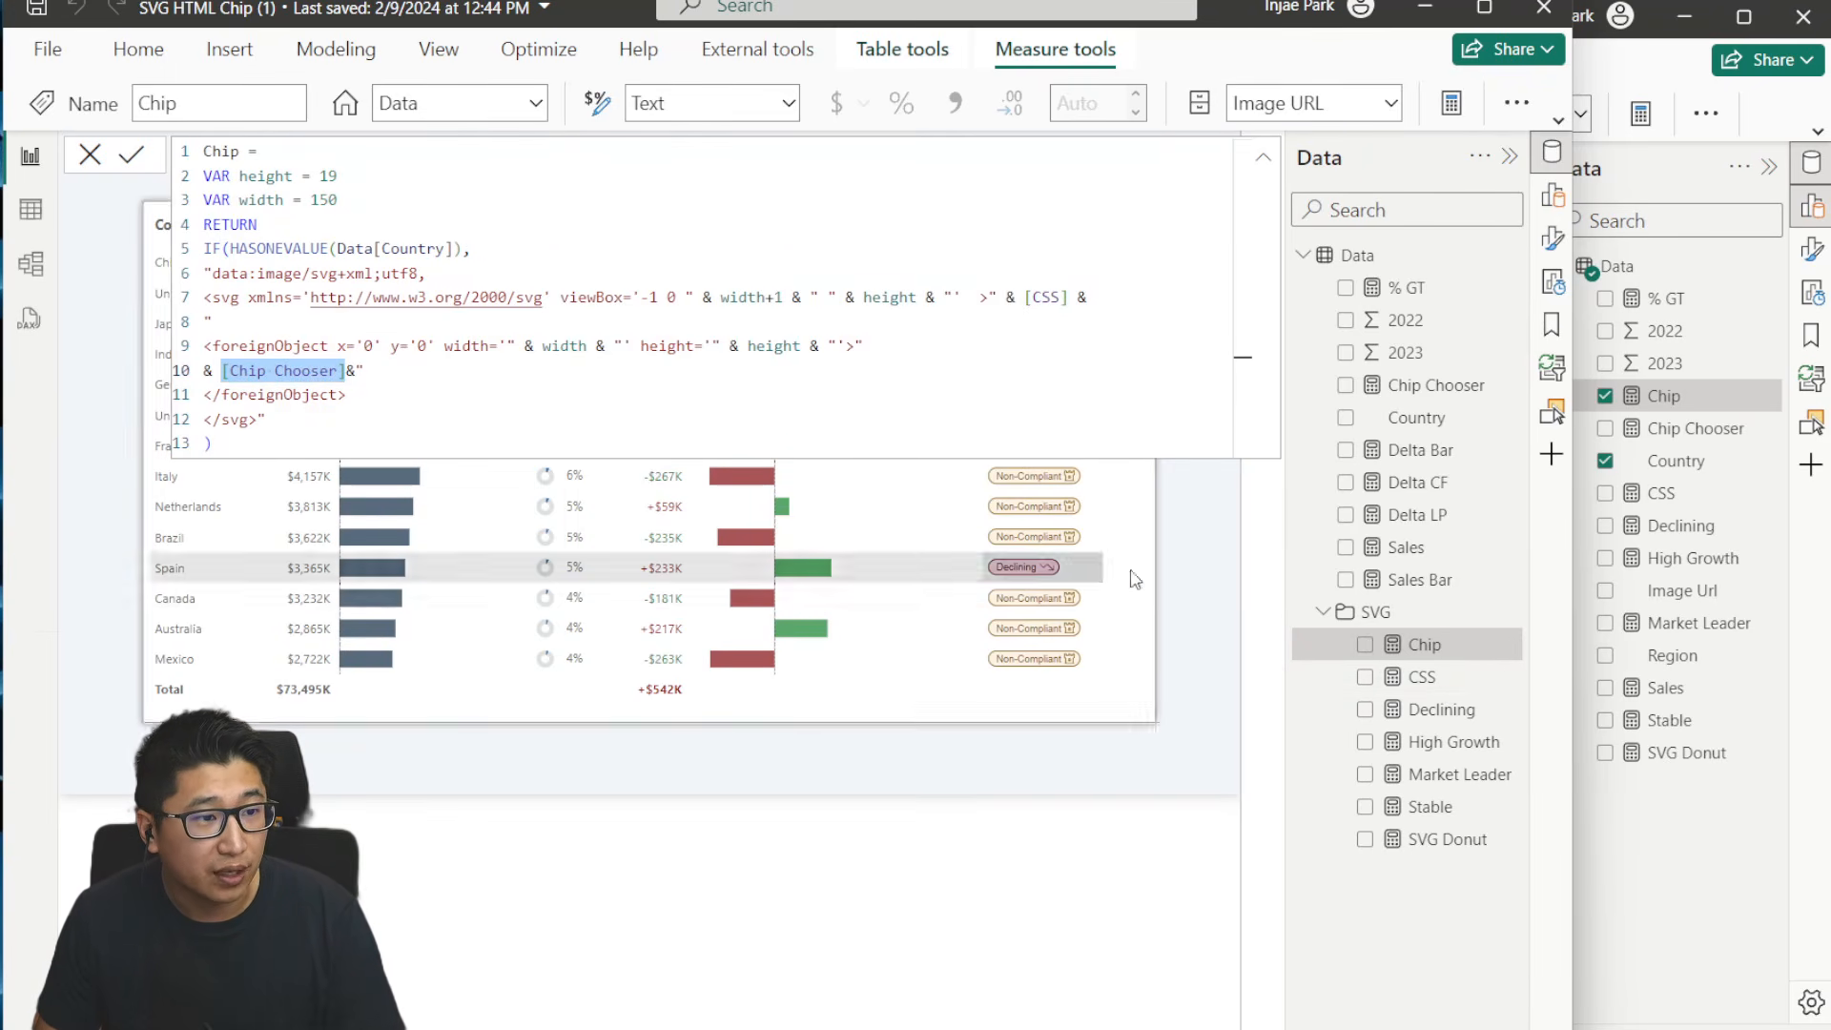
pyautogui.click(89, 155)
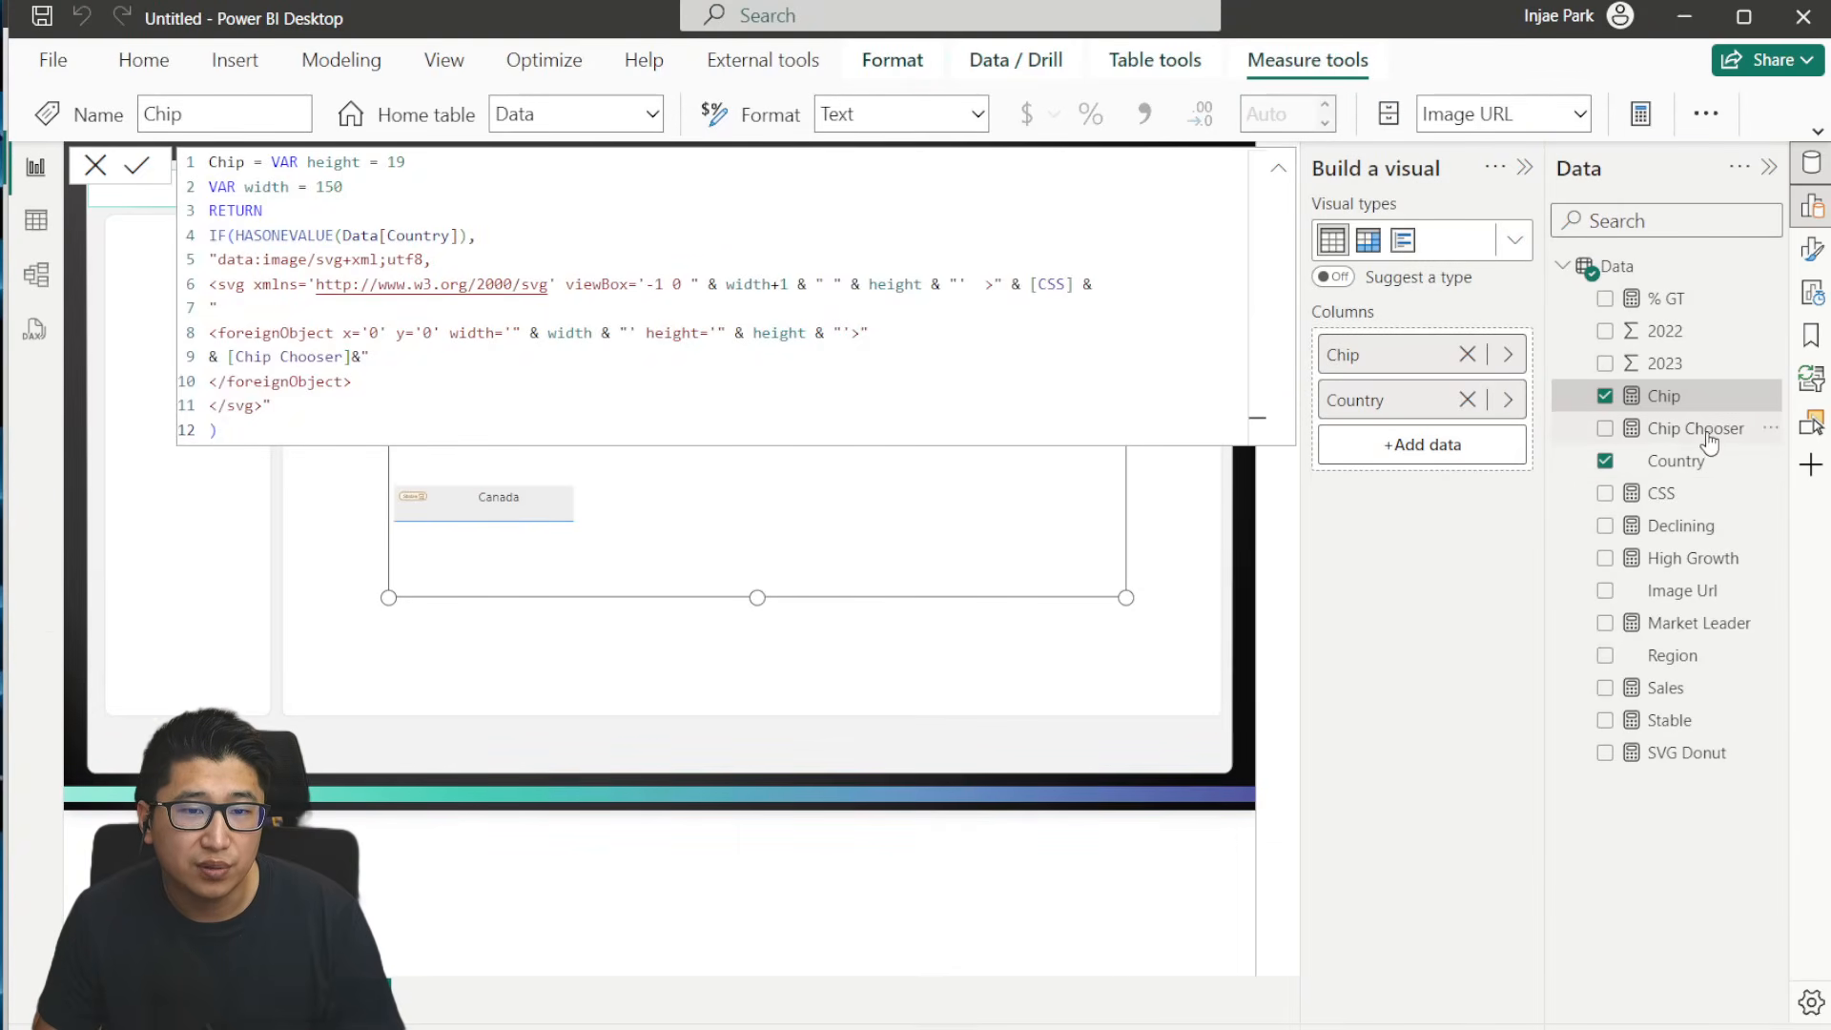
# - Switch to the untitled report and examine how the Chip Chooser formula assigns countries to the Market Leader, High Growth, Declining and Stable measures
pyautogui.click(1707, 434)
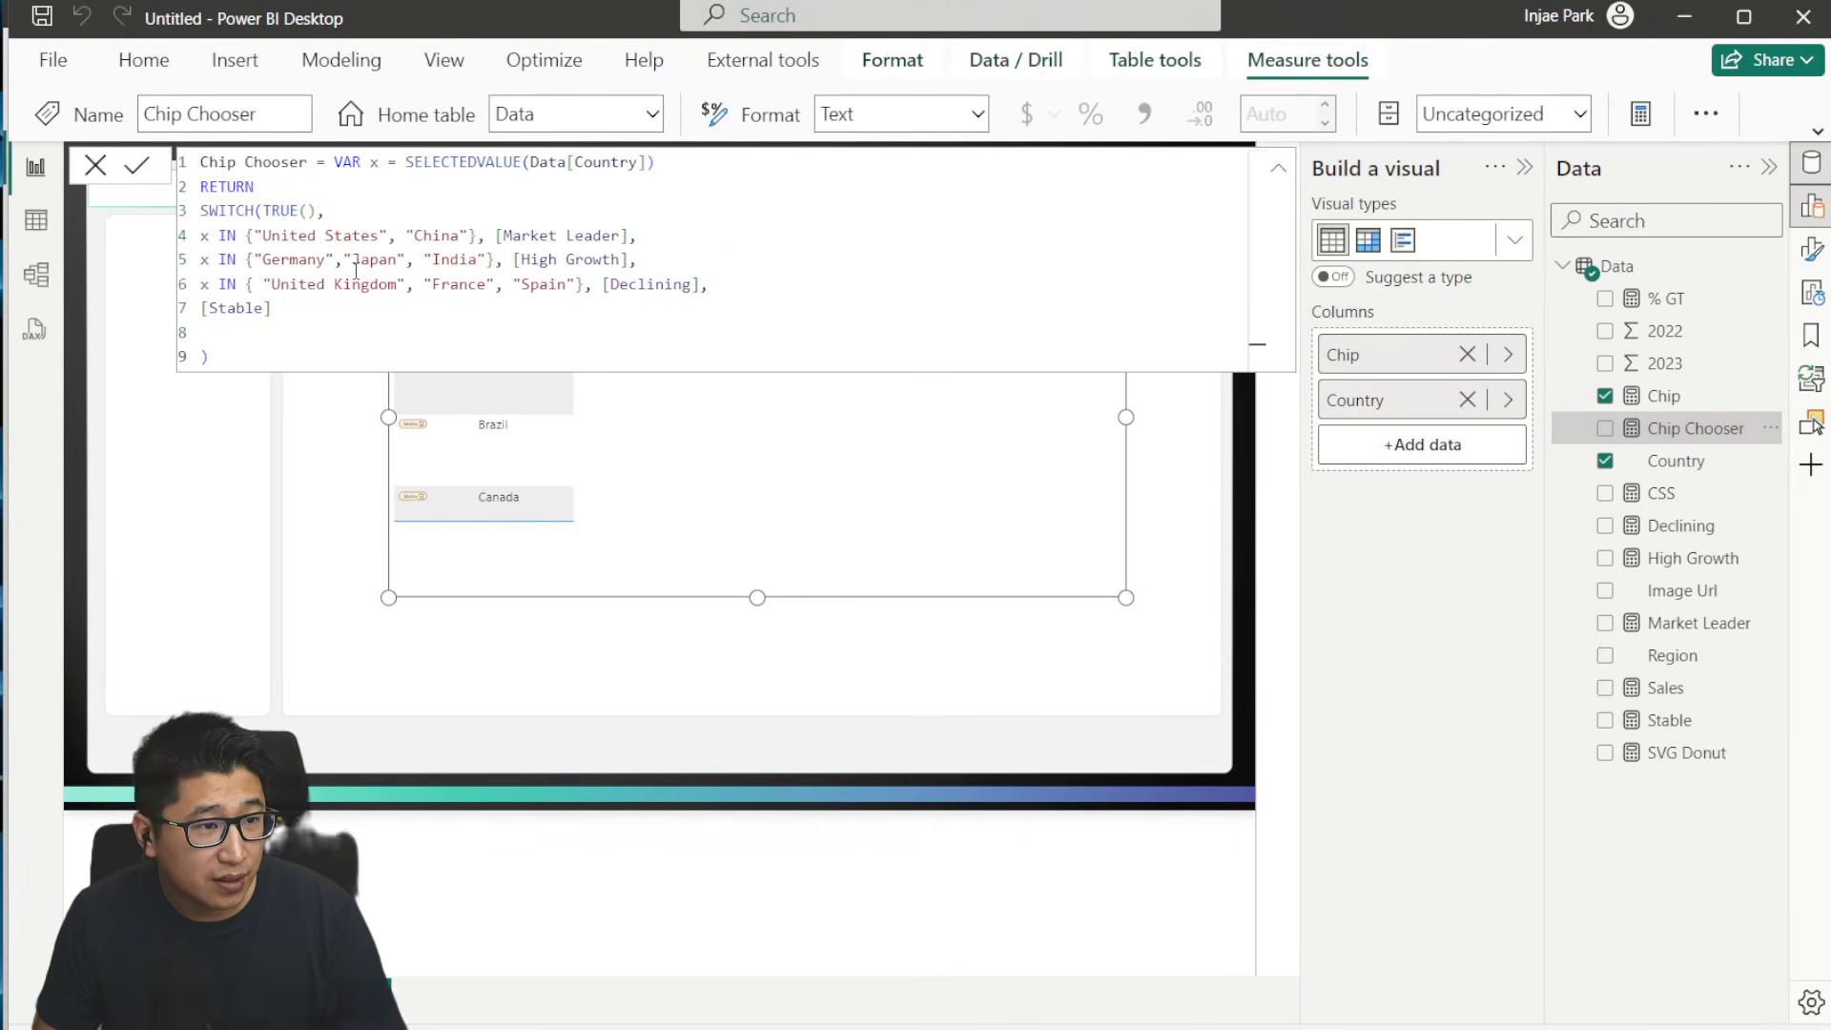
pyautogui.moveTo(268, 239); pyautogui.dragTo(580, 286)
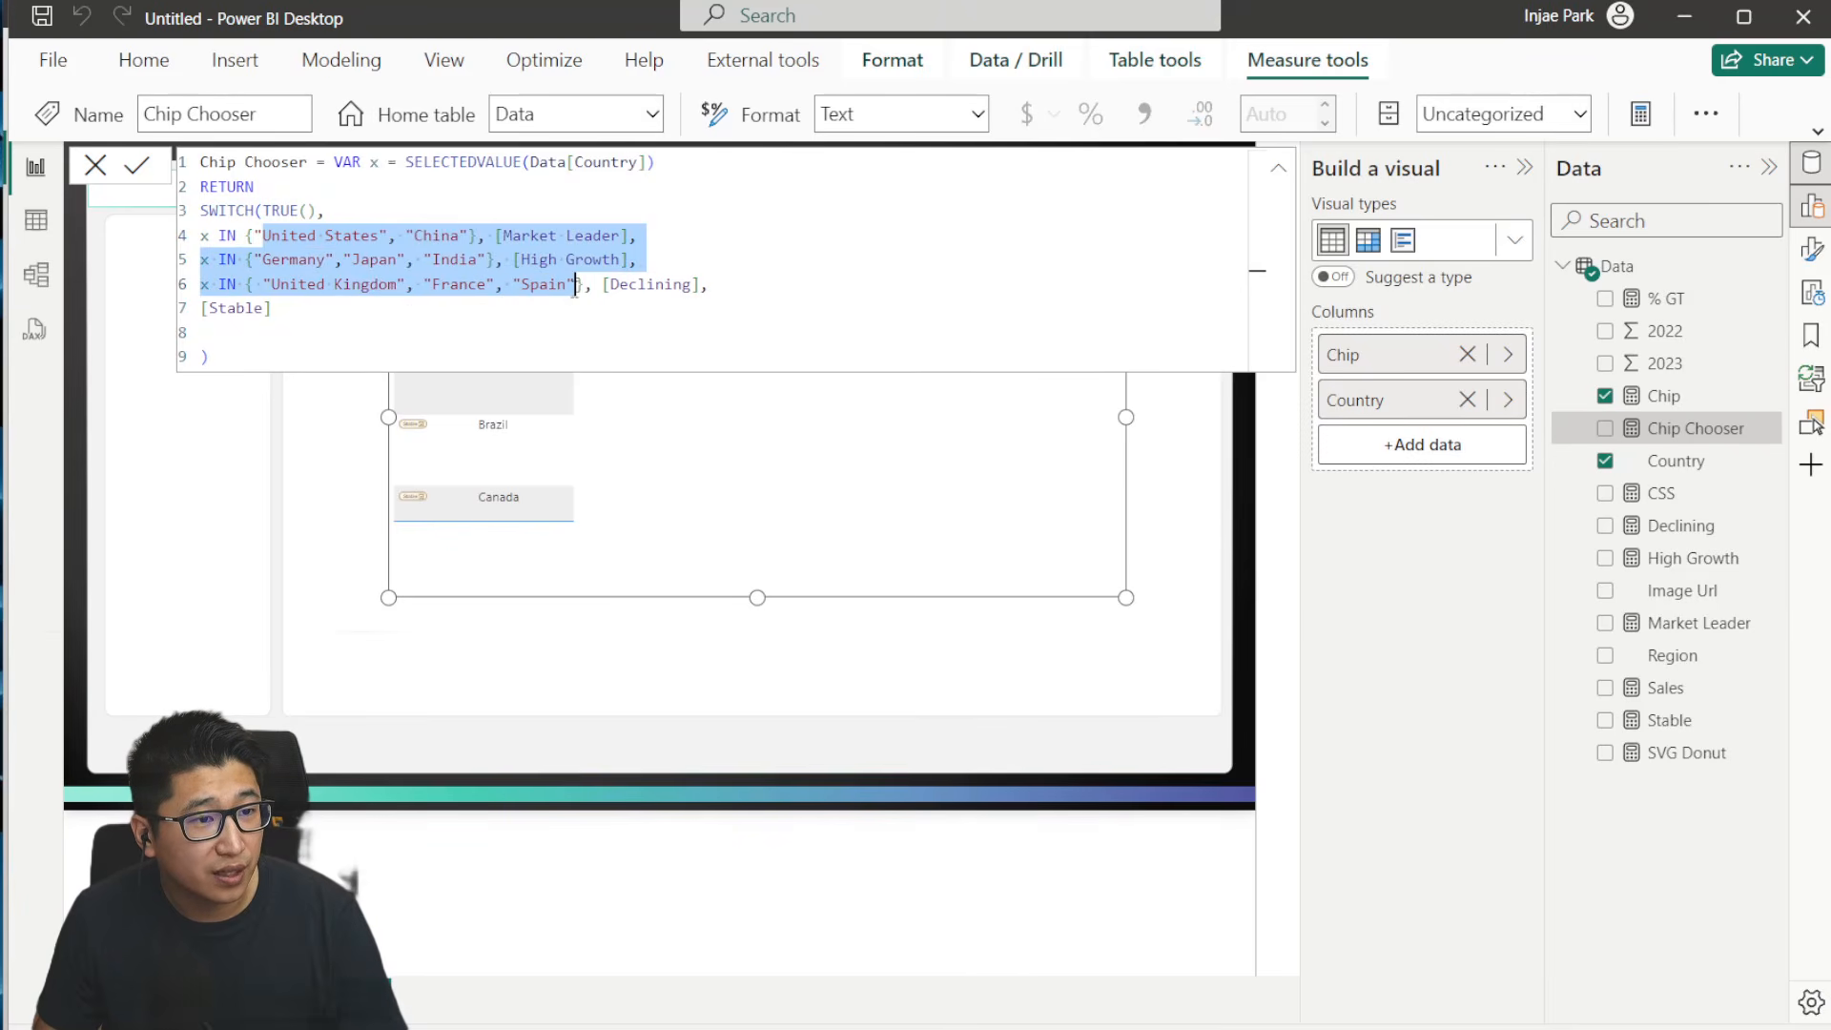
pyautogui.click(705, 286)
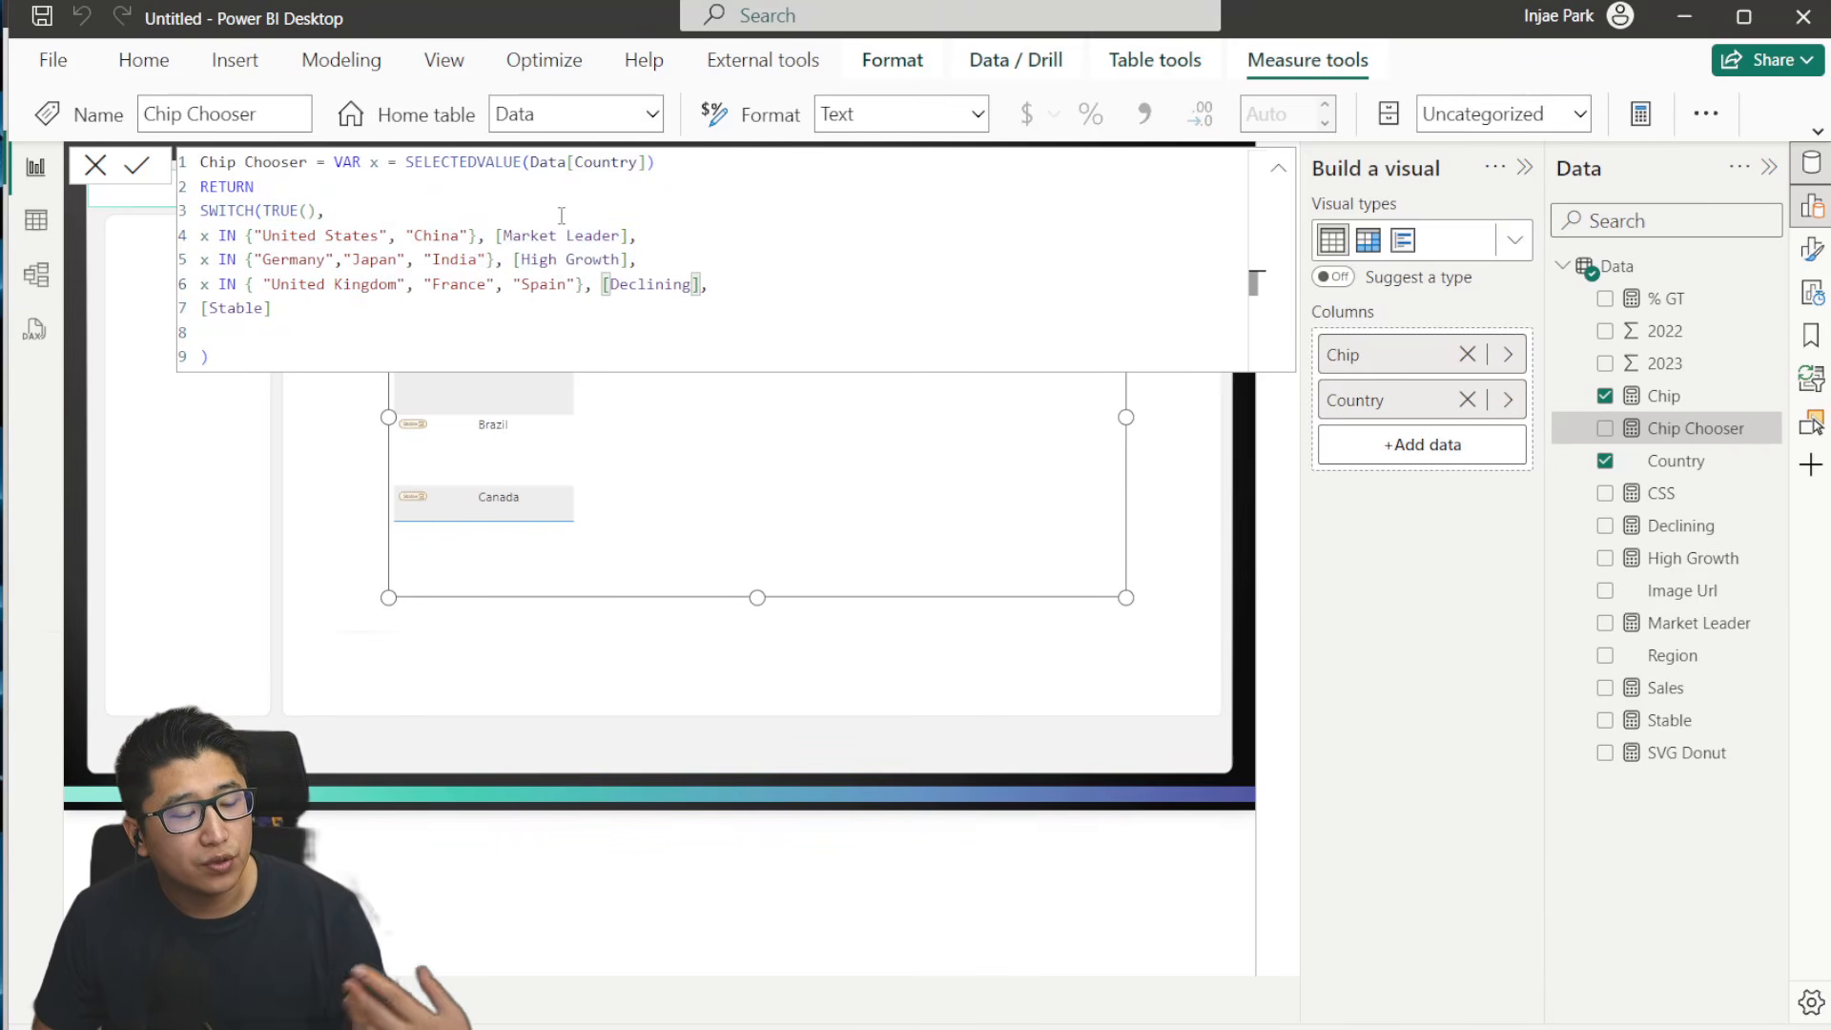
pyautogui.click(496, 239)
pyautogui.click(517, 259)
pyautogui.click(605, 284)
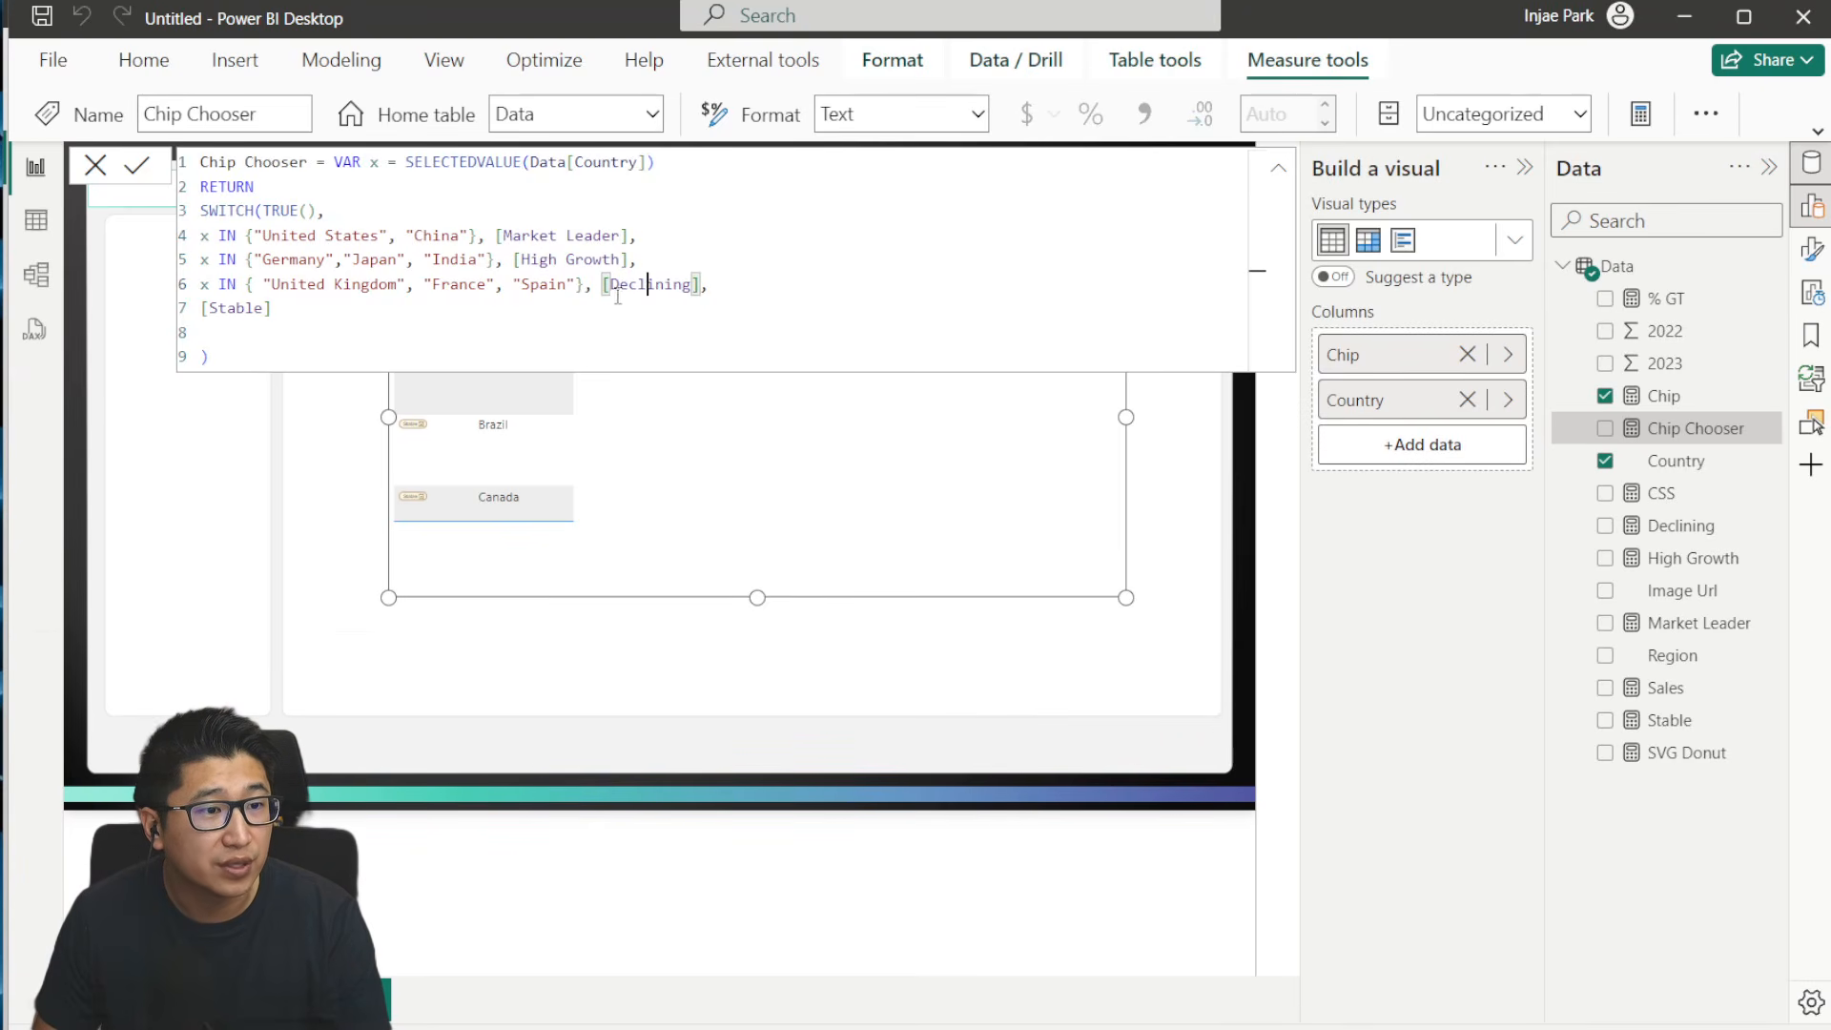
pyautogui.click(265, 310)
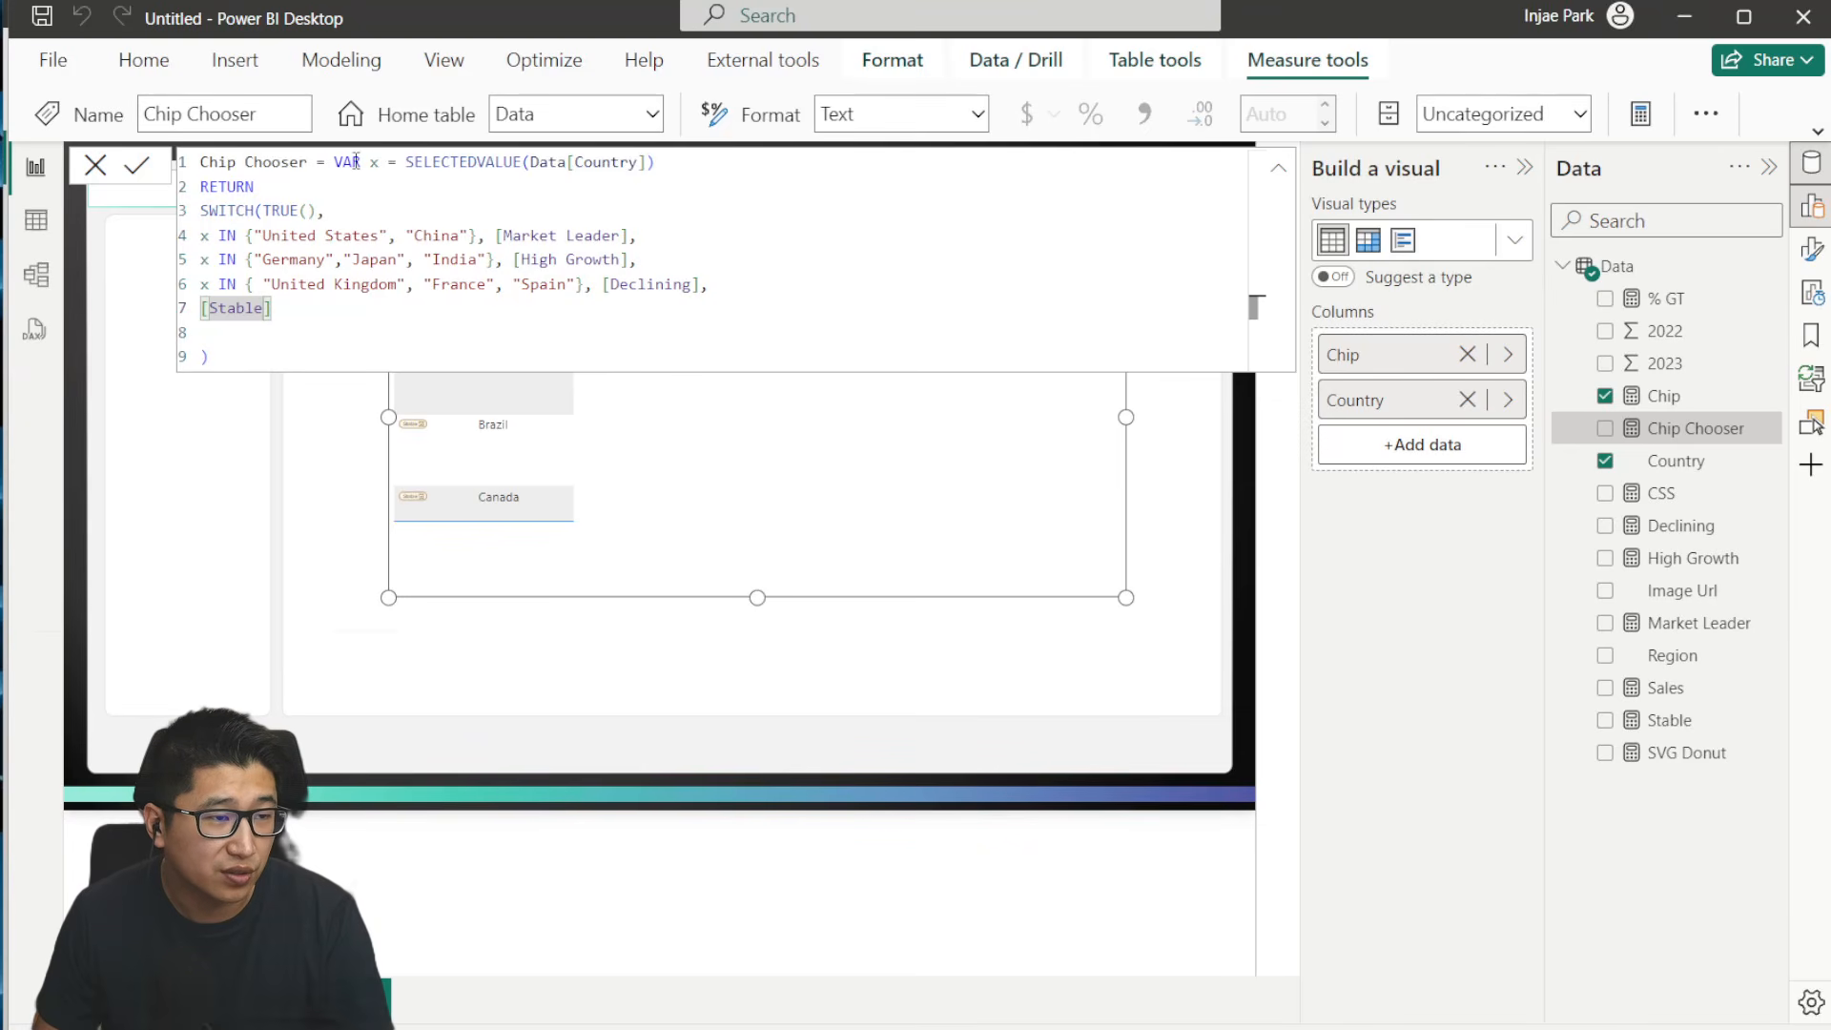
pyautogui.moveTo(355, 162); pyautogui.dragTo(653, 331)
pyautogui.click(671, 346)
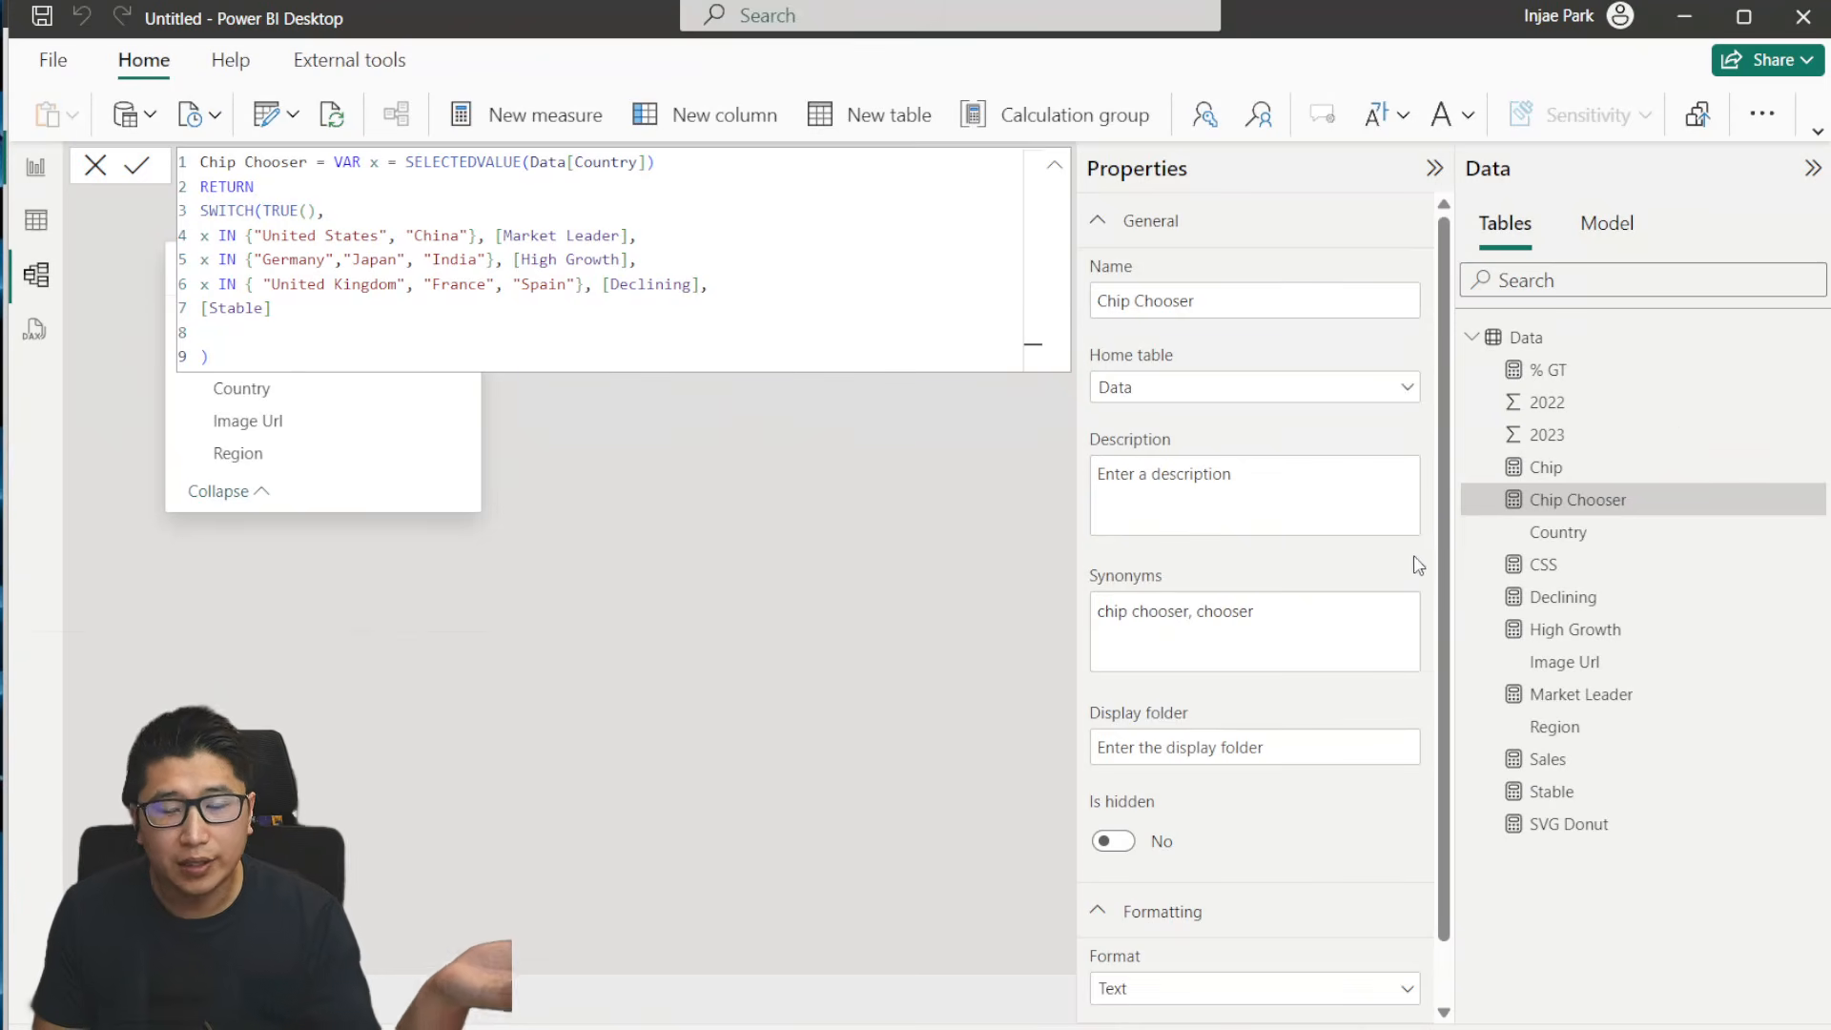
# - In model view, group all ten measures of the Data table, from % GT to SVG Donut, in a display folder named after their author
pyautogui.click(1774, 369)
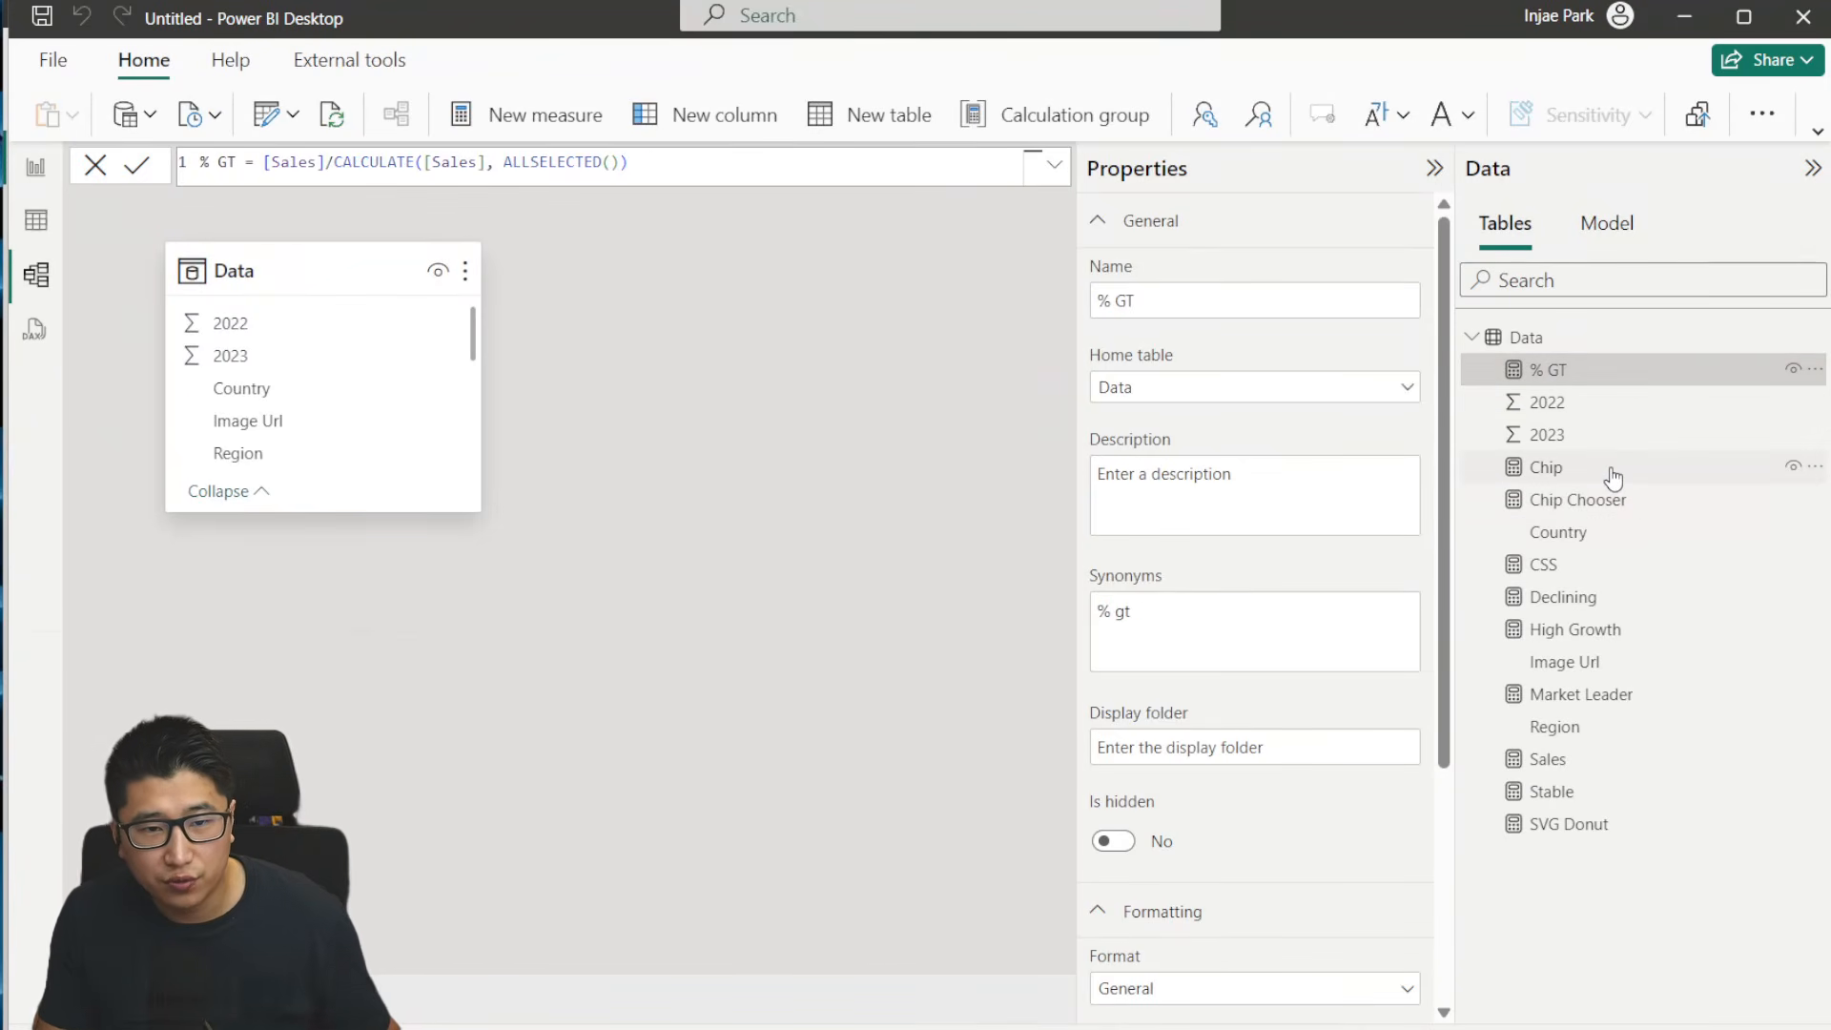
pyautogui.keyDown('ctrl'); pyautogui.click(1612, 474); pyautogui.keyUp('ctrl')
pyautogui.keyDown('ctrl'); pyautogui.click(1630, 564); pyautogui.keyUp('ctrl')
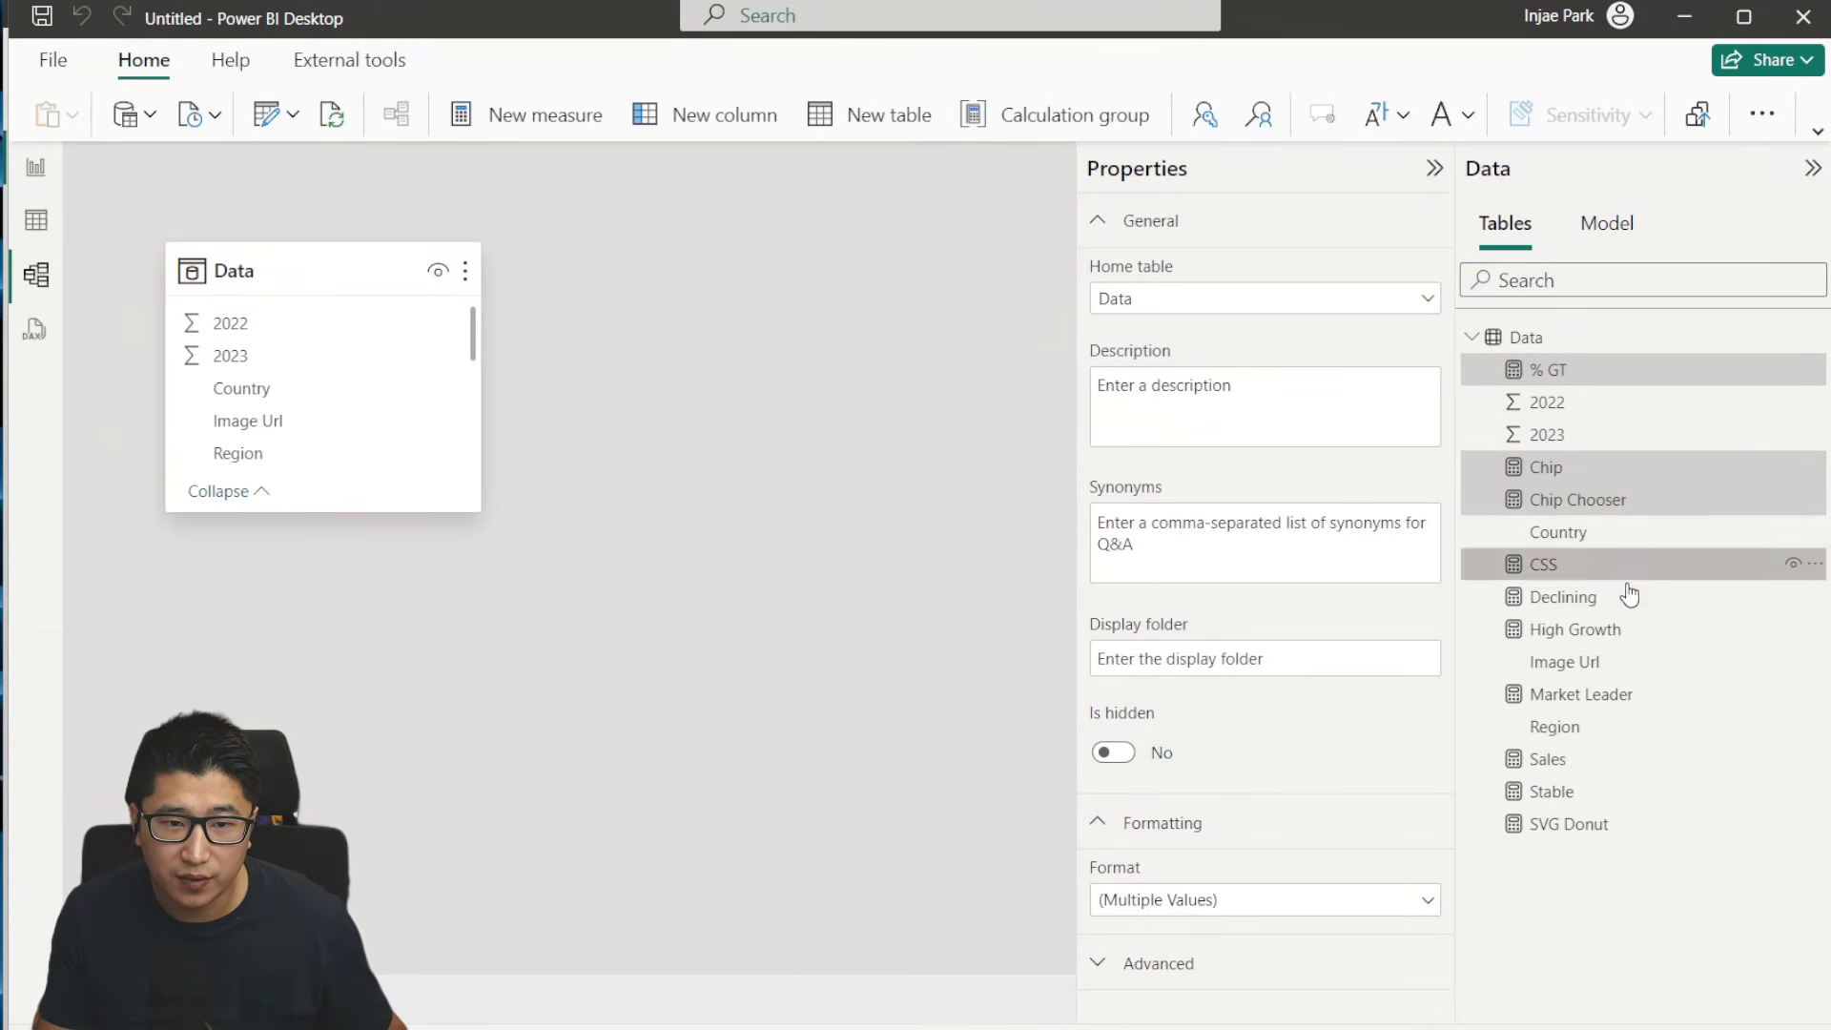
pyautogui.keyDown('ctrl'); pyautogui.click(1625, 596); pyautogui.keyUp('ctrl')
pyautogui.keyDown('ctrl'); pyautogui.click(1621, 629); pyautogui.keyUp('ctrl')
pyautogui.keyDown('ctrl'); pyautogui.click(1617, 695); pyautogui.keyUp('ctrl')
pyautogui.keyDown('ctrl'); pyautogui.click(1611, 759); pyautogui.keyUp('ctrl')
pyautogui.keyDown('ctrl'); pyautogui.click(1607, 791); pyautogui.keyUp('ctrl')
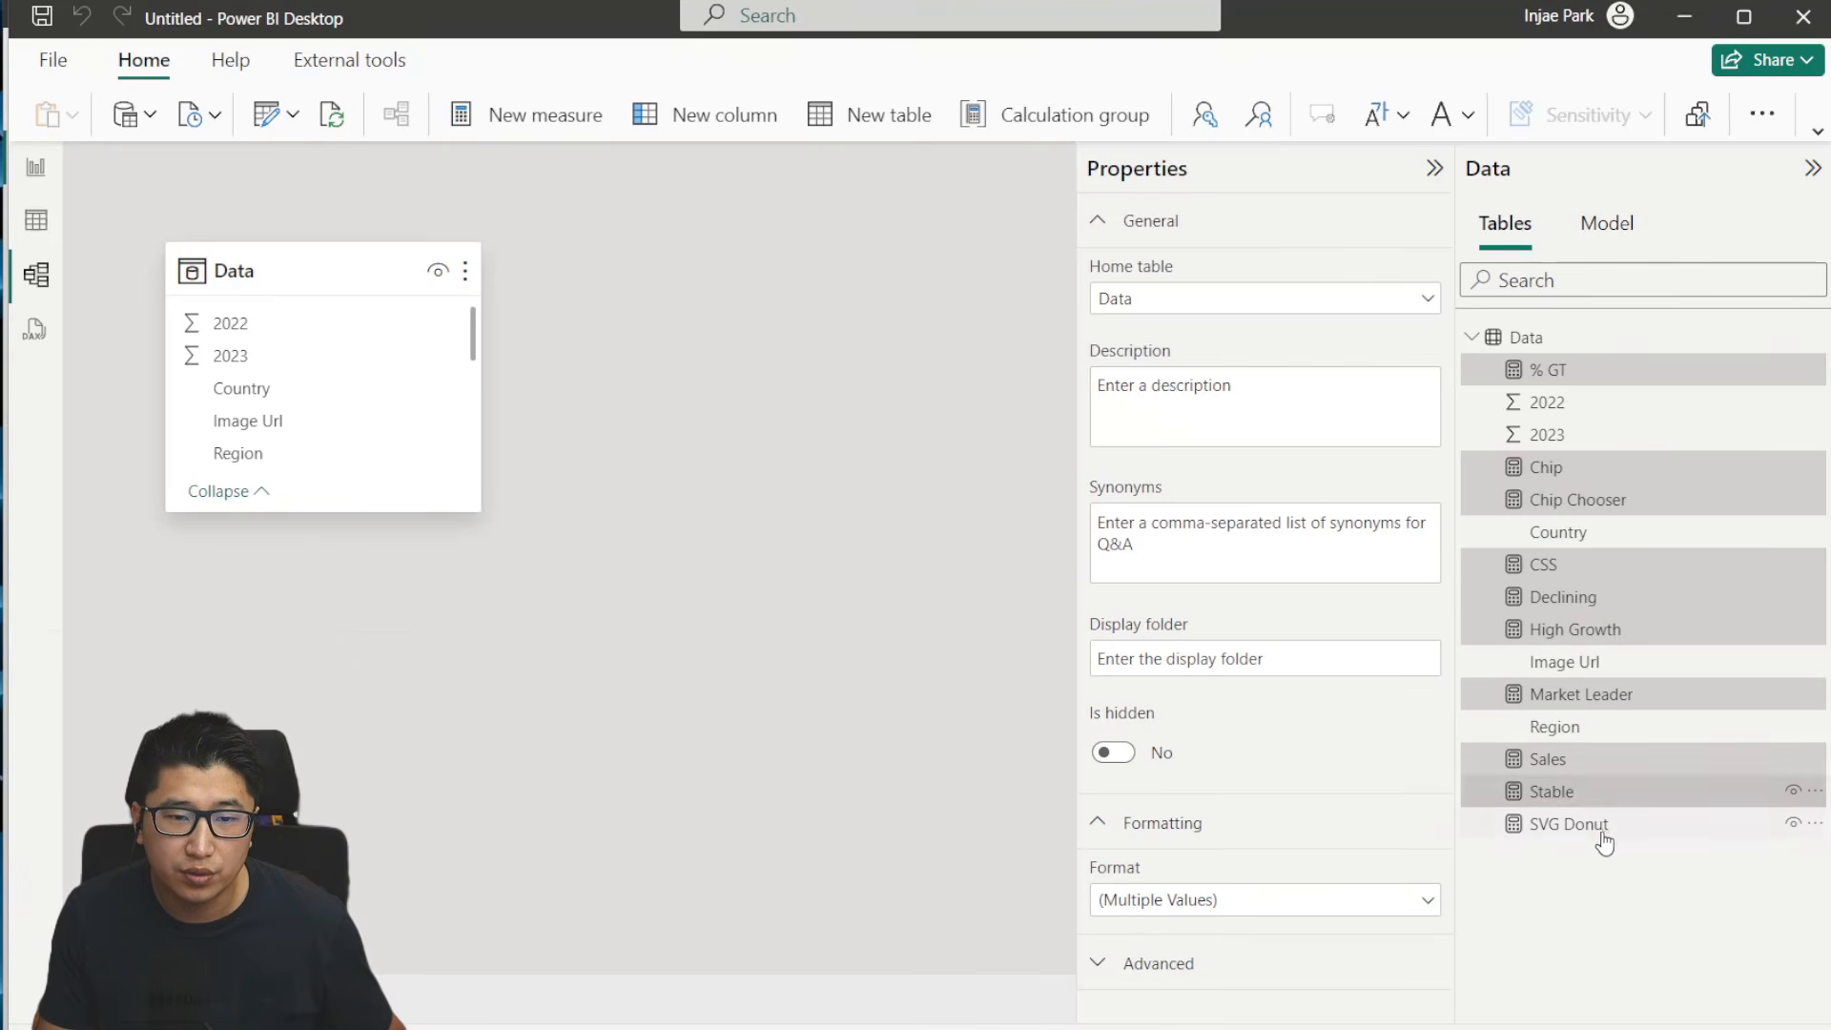
pyautogui.keyDown('ctrl'); pyautogui.click(1602, 826); pyautogui.keyUp('ctrl')
pyautogui.click(1252, 657)
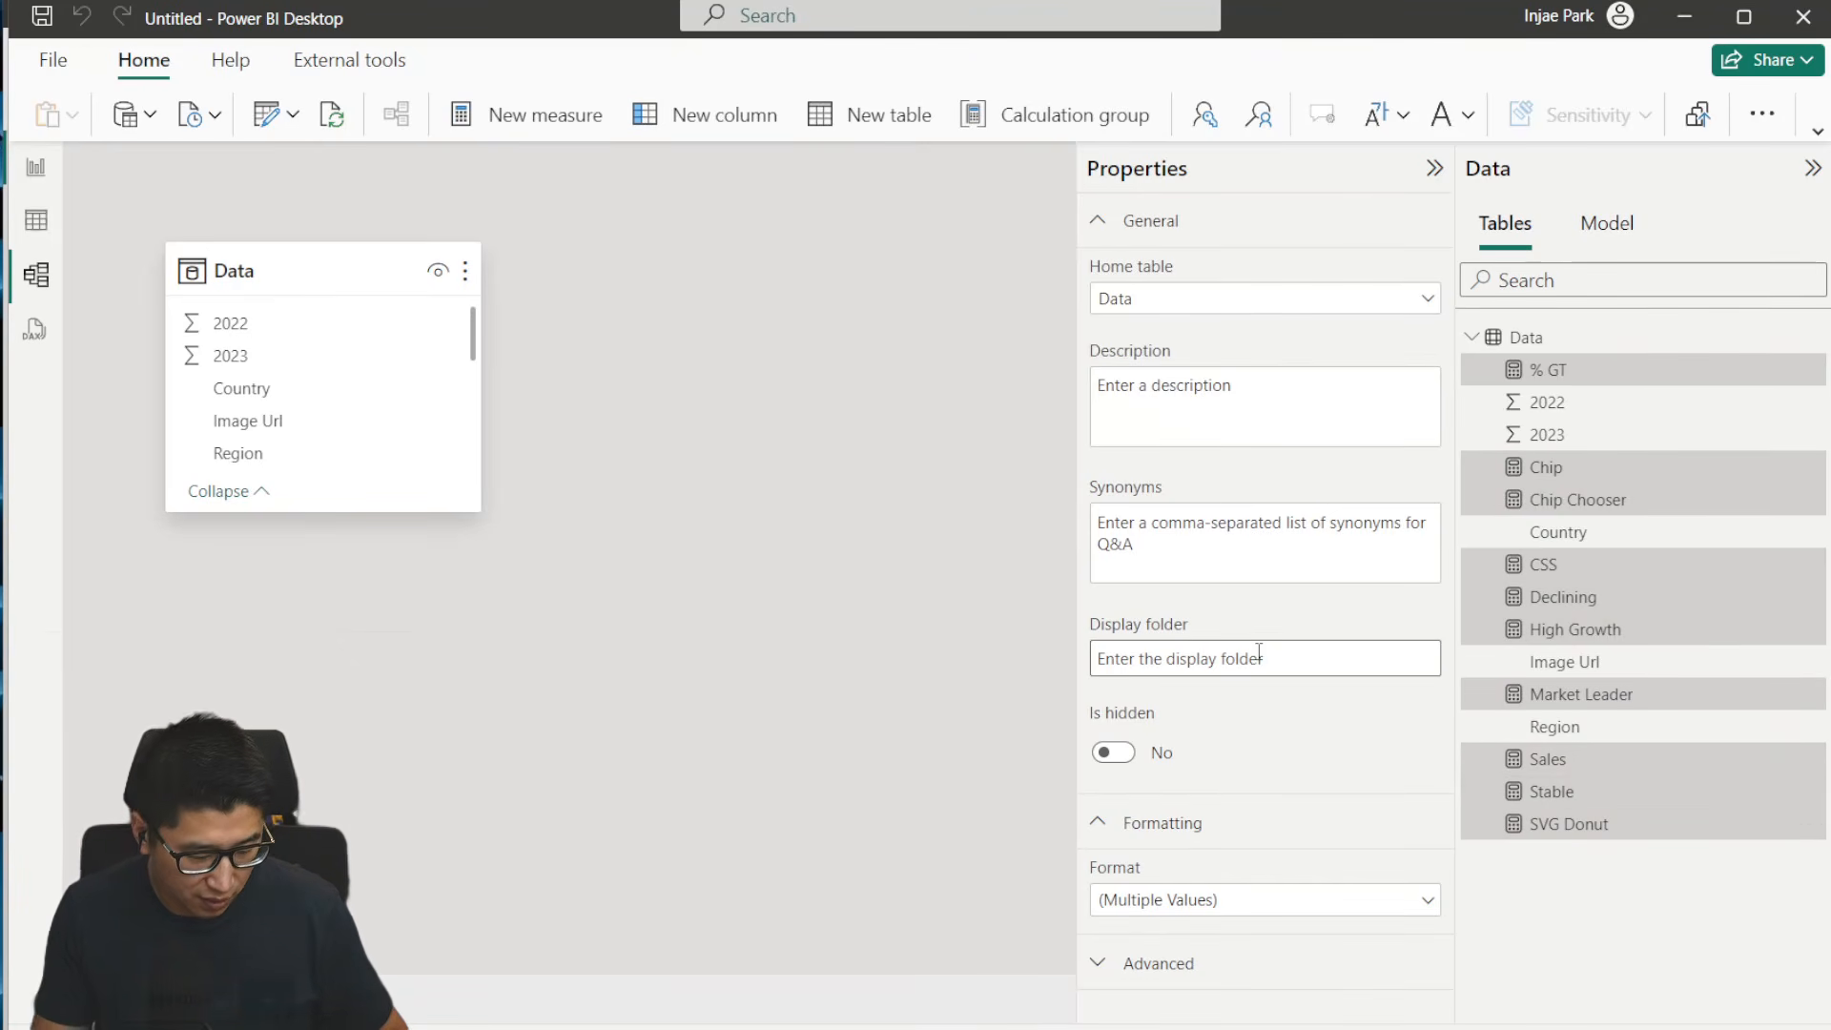
pyautogui.write("Davide's")
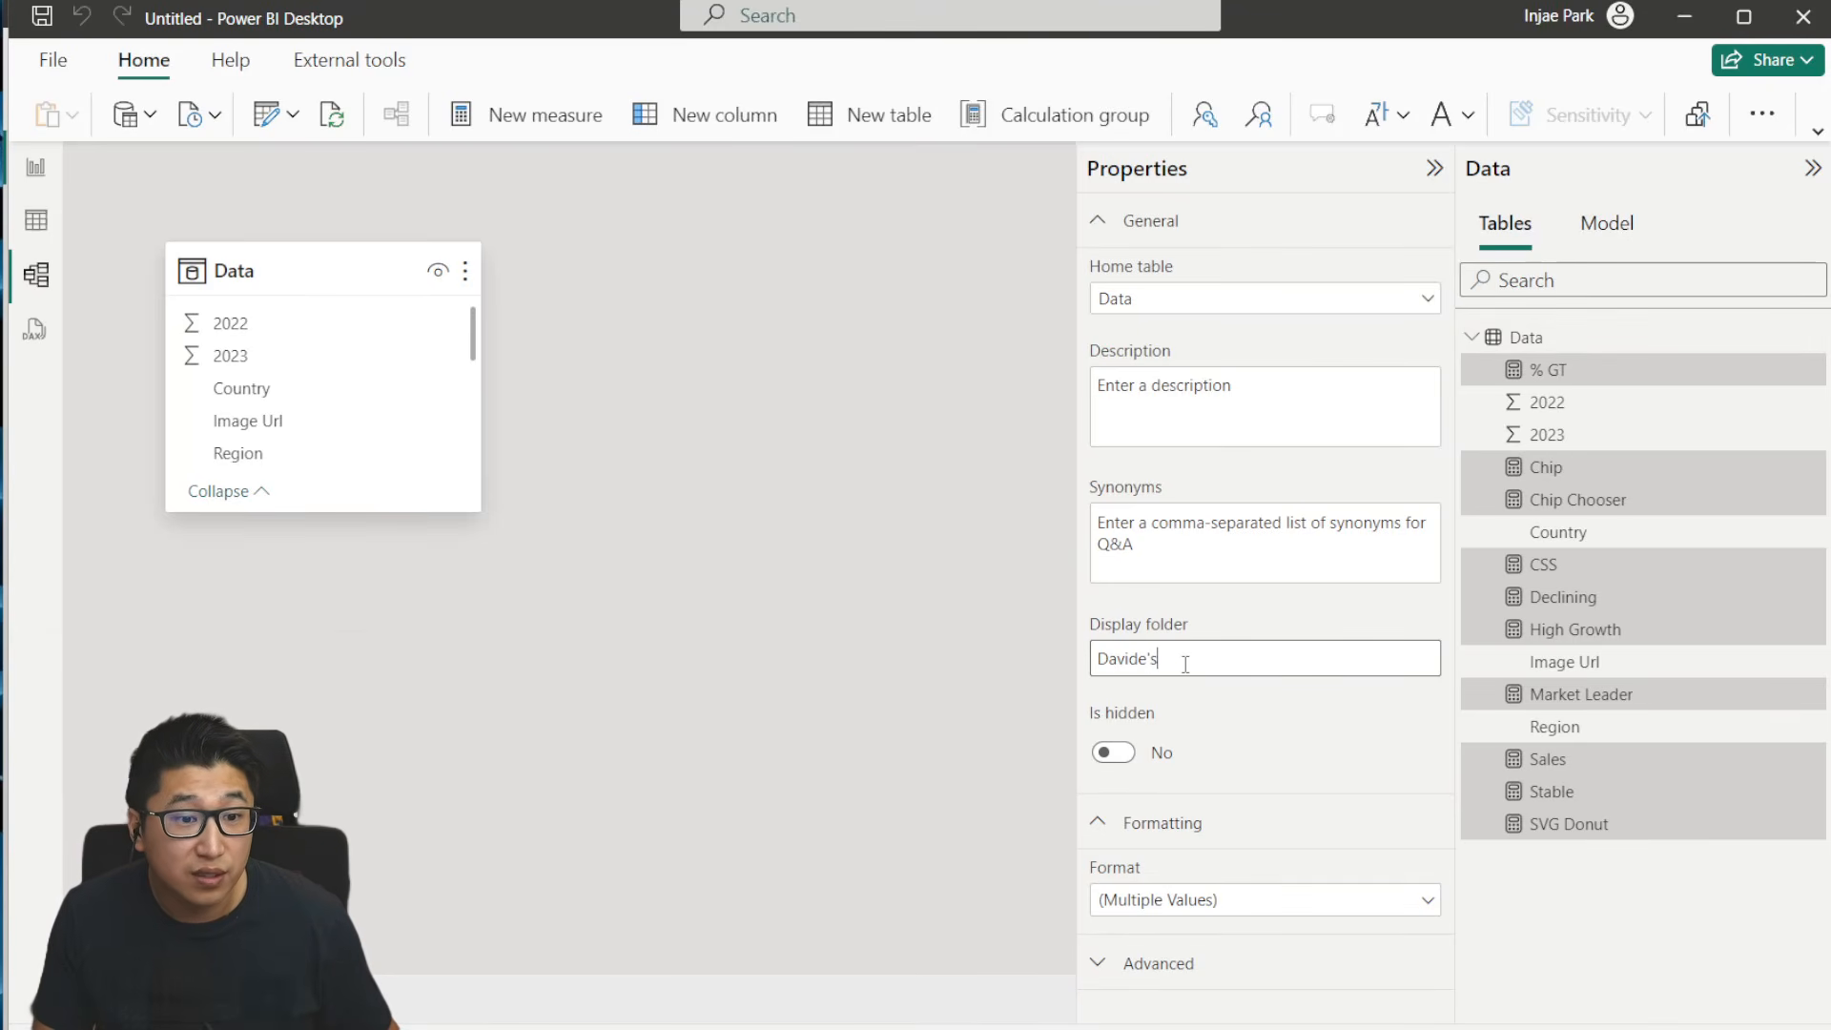
pyautogui.press('Return')
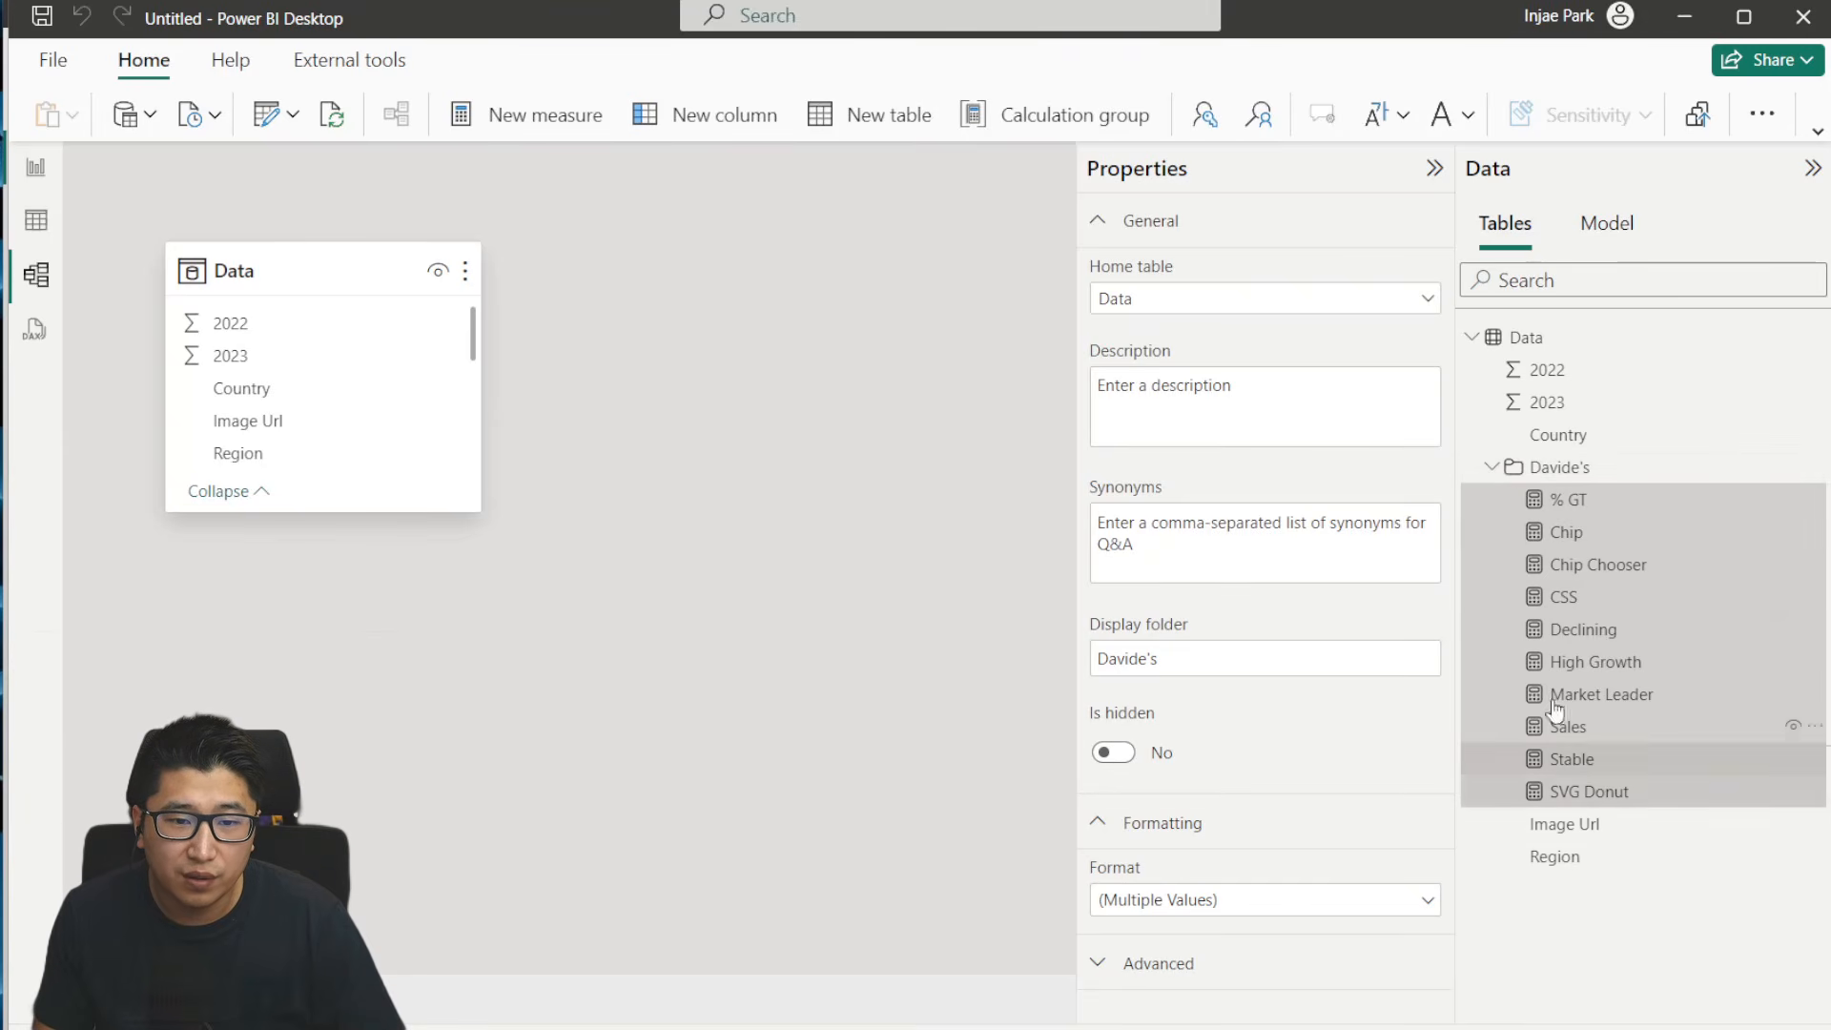
pyautogui.click(1495, 467)
pyautogui.click(1493, 469)
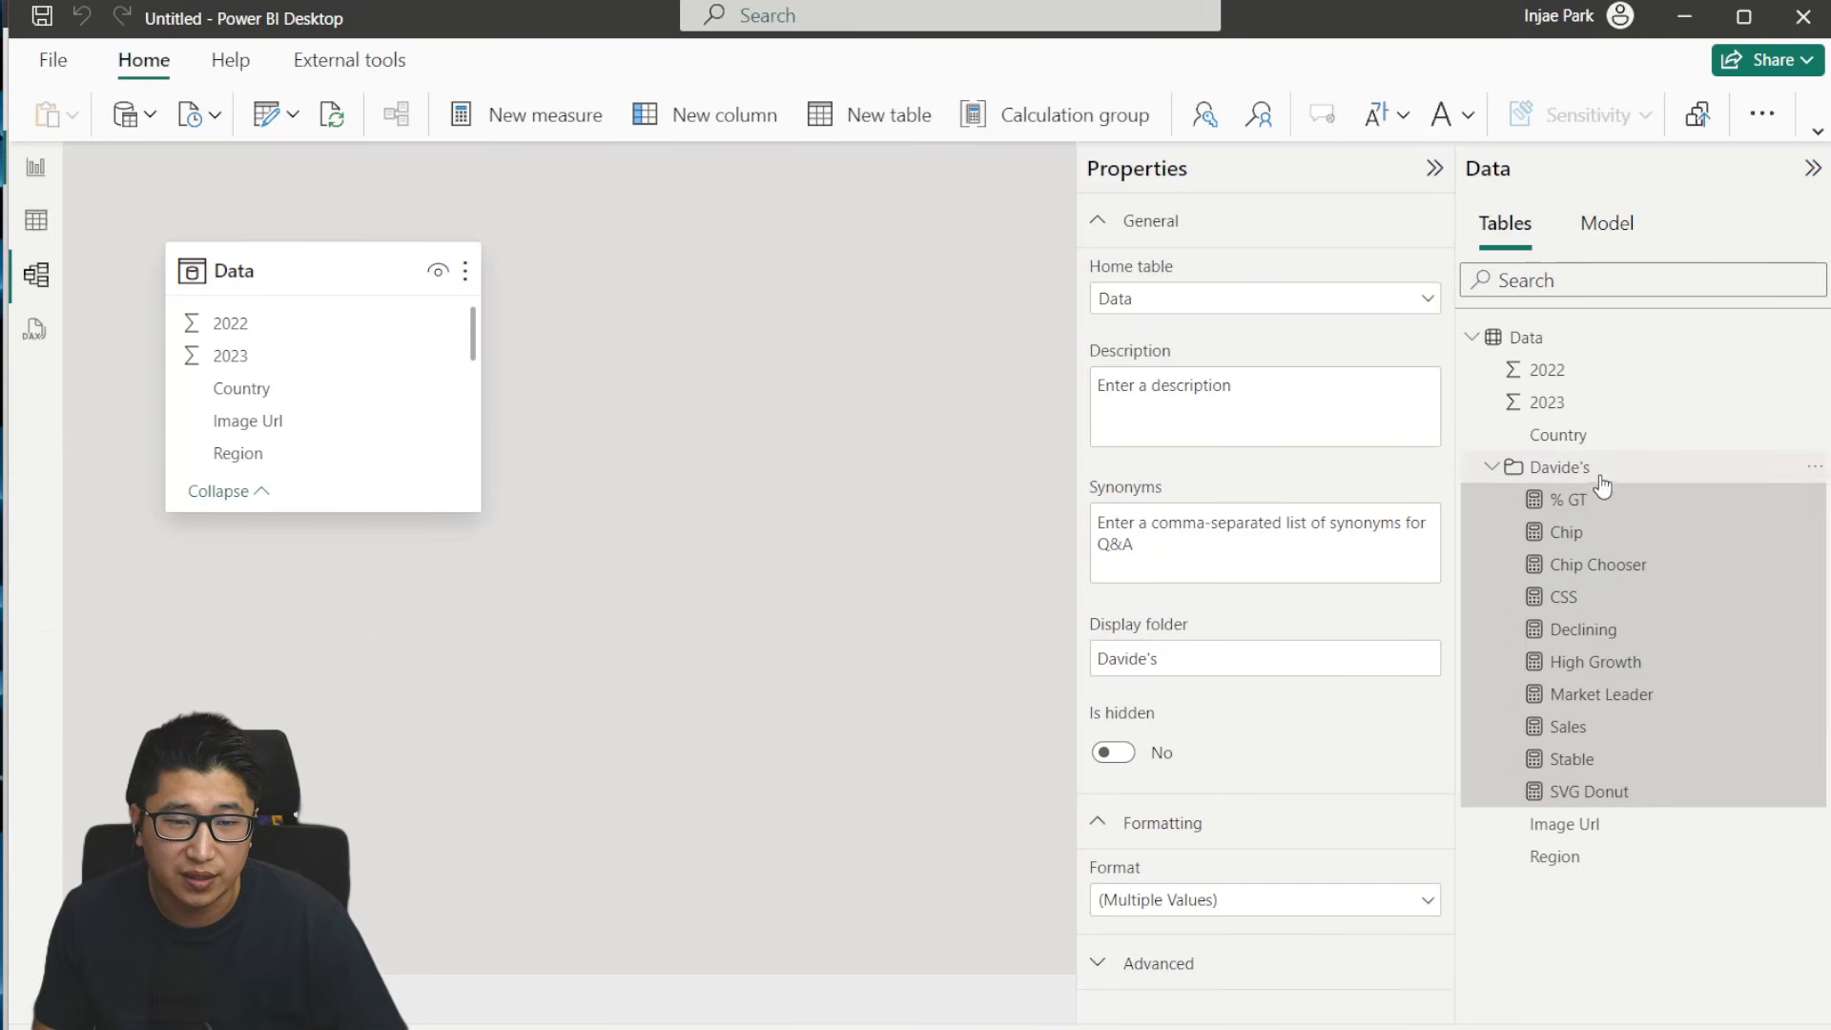
# - Move the % GT and Sales measures into a separate display folder named Measures
pyautogui.click(1604, 503)
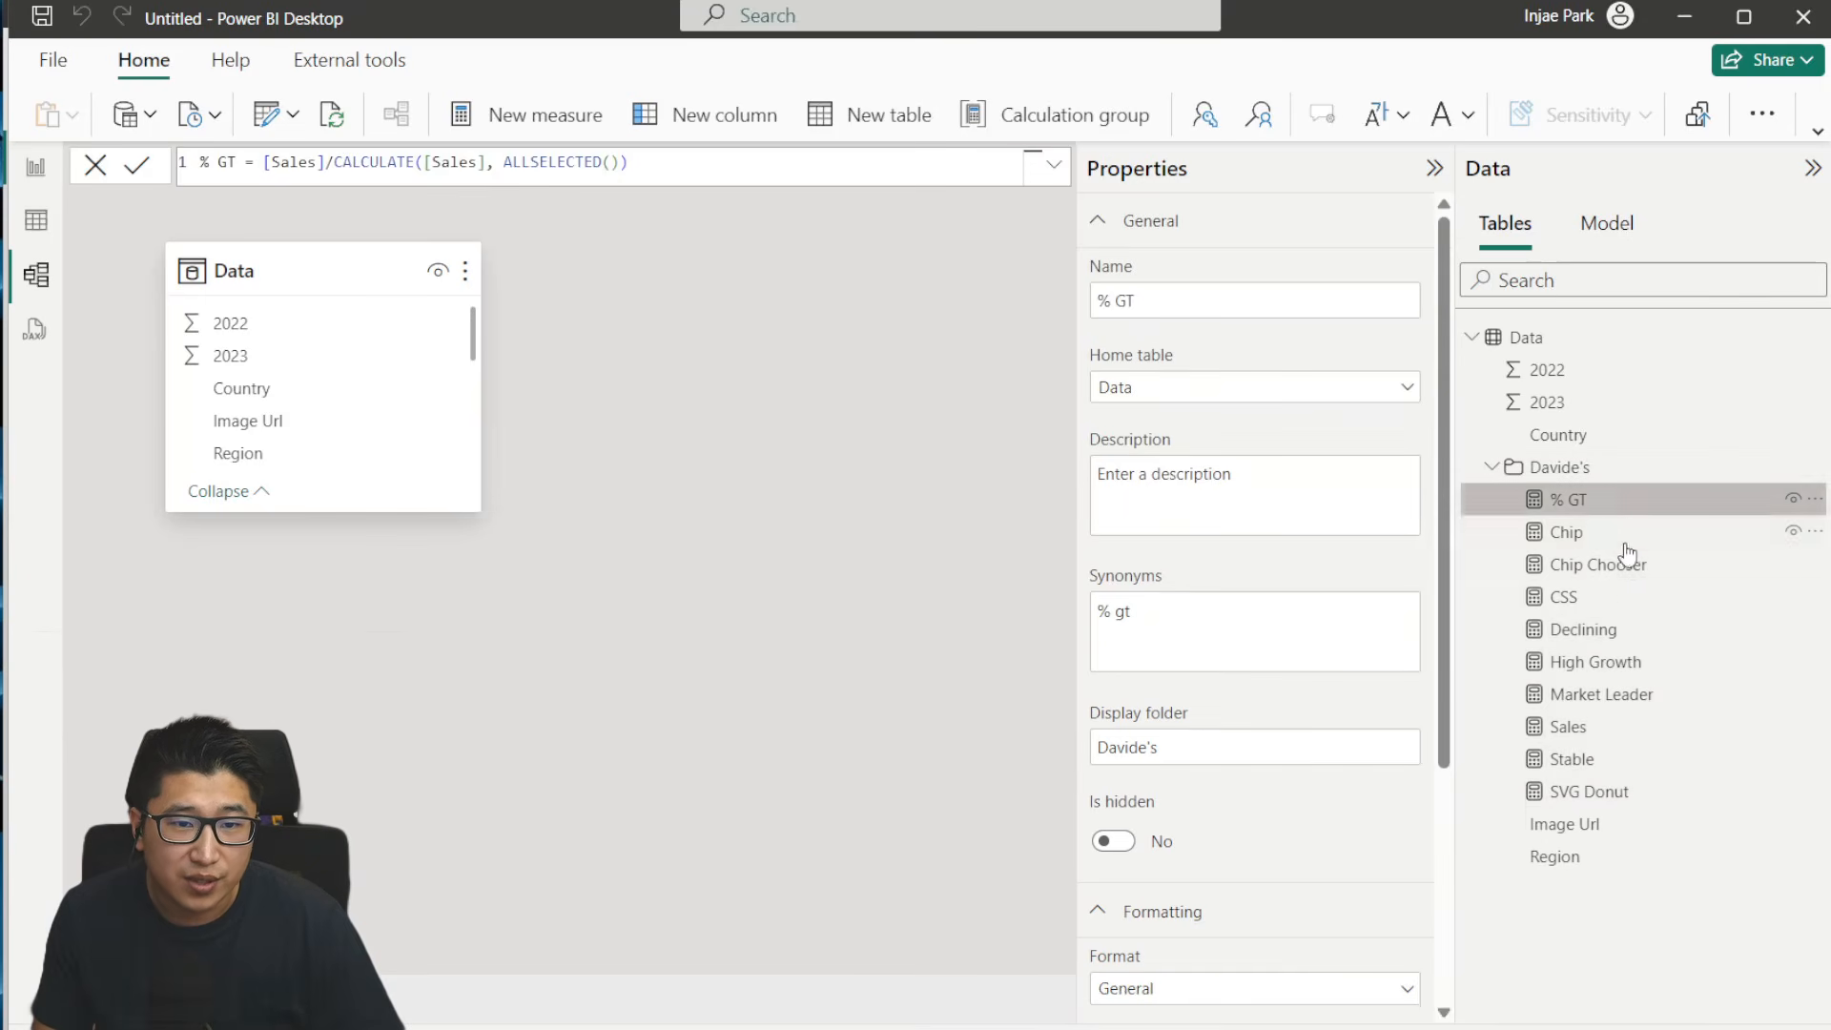
pyautogui.keyDown('ctrl'); pyautogui.click(1645, 729); pyautogui.keyUp('ctrl')
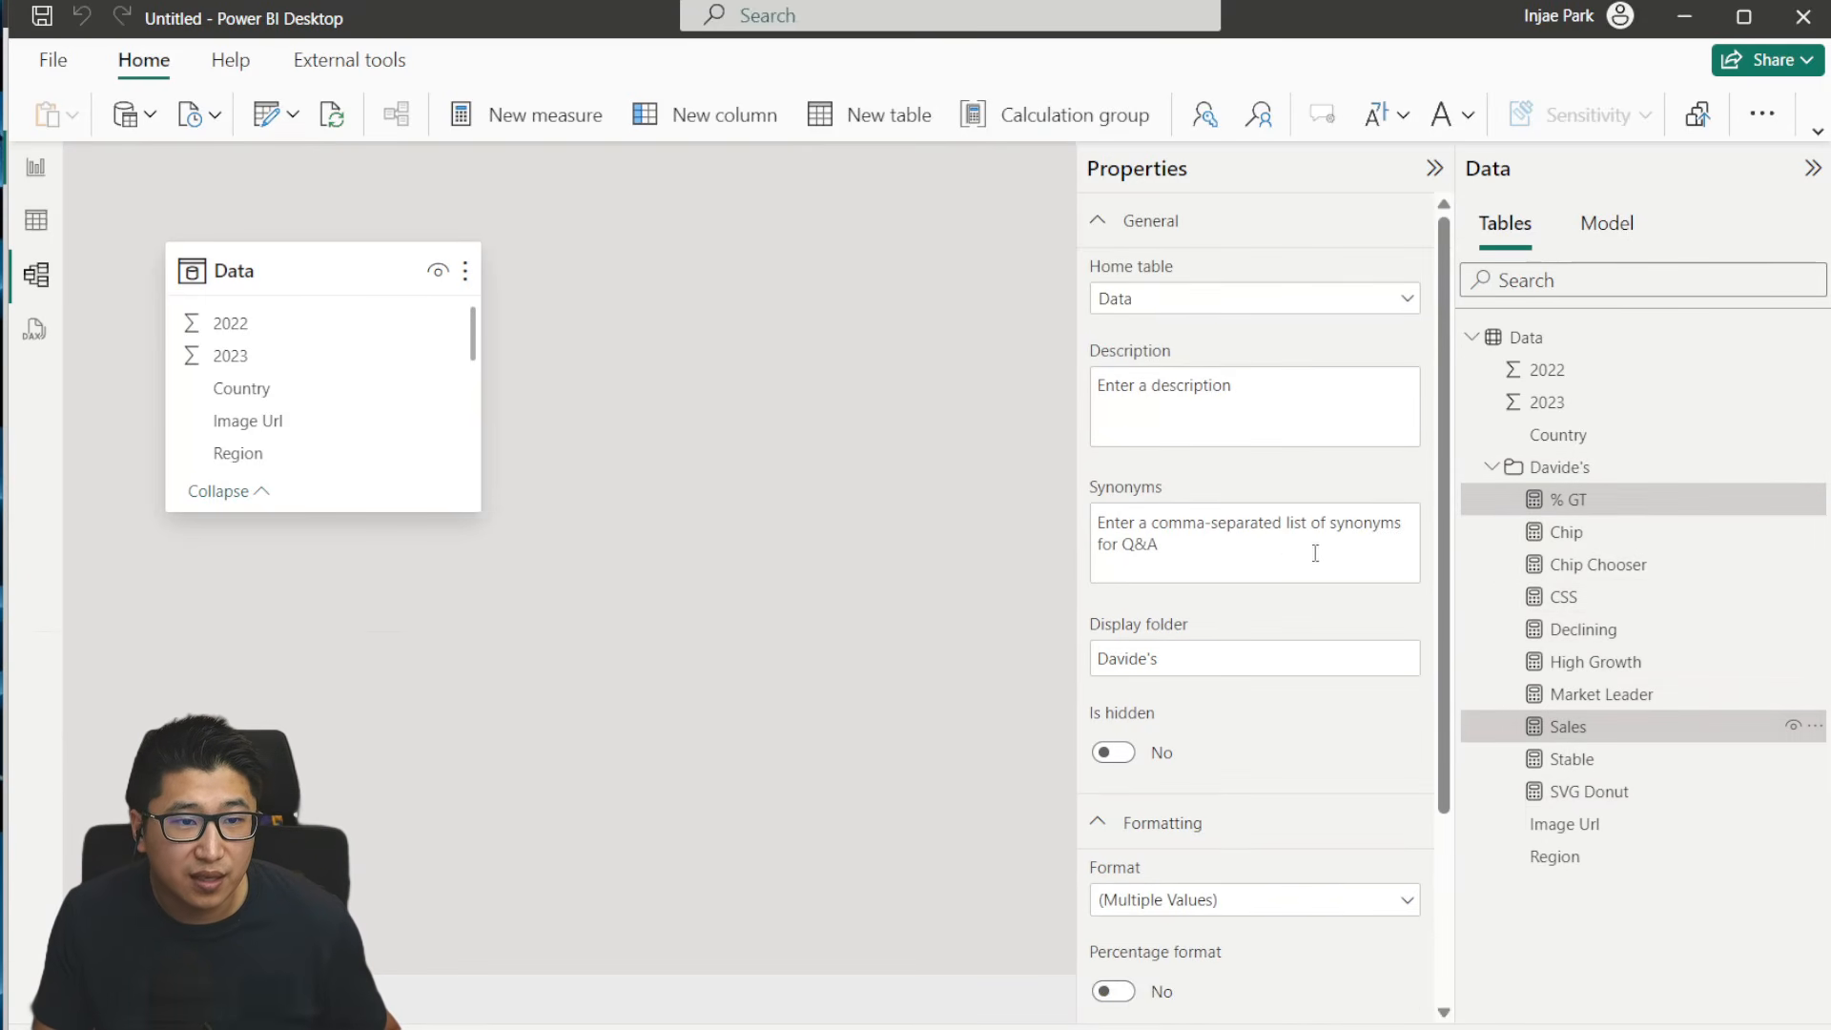
pyautogui.tripleClick(1232, 658)
pyautogui.press('BackSpace')
pyautogui.write('Mea')
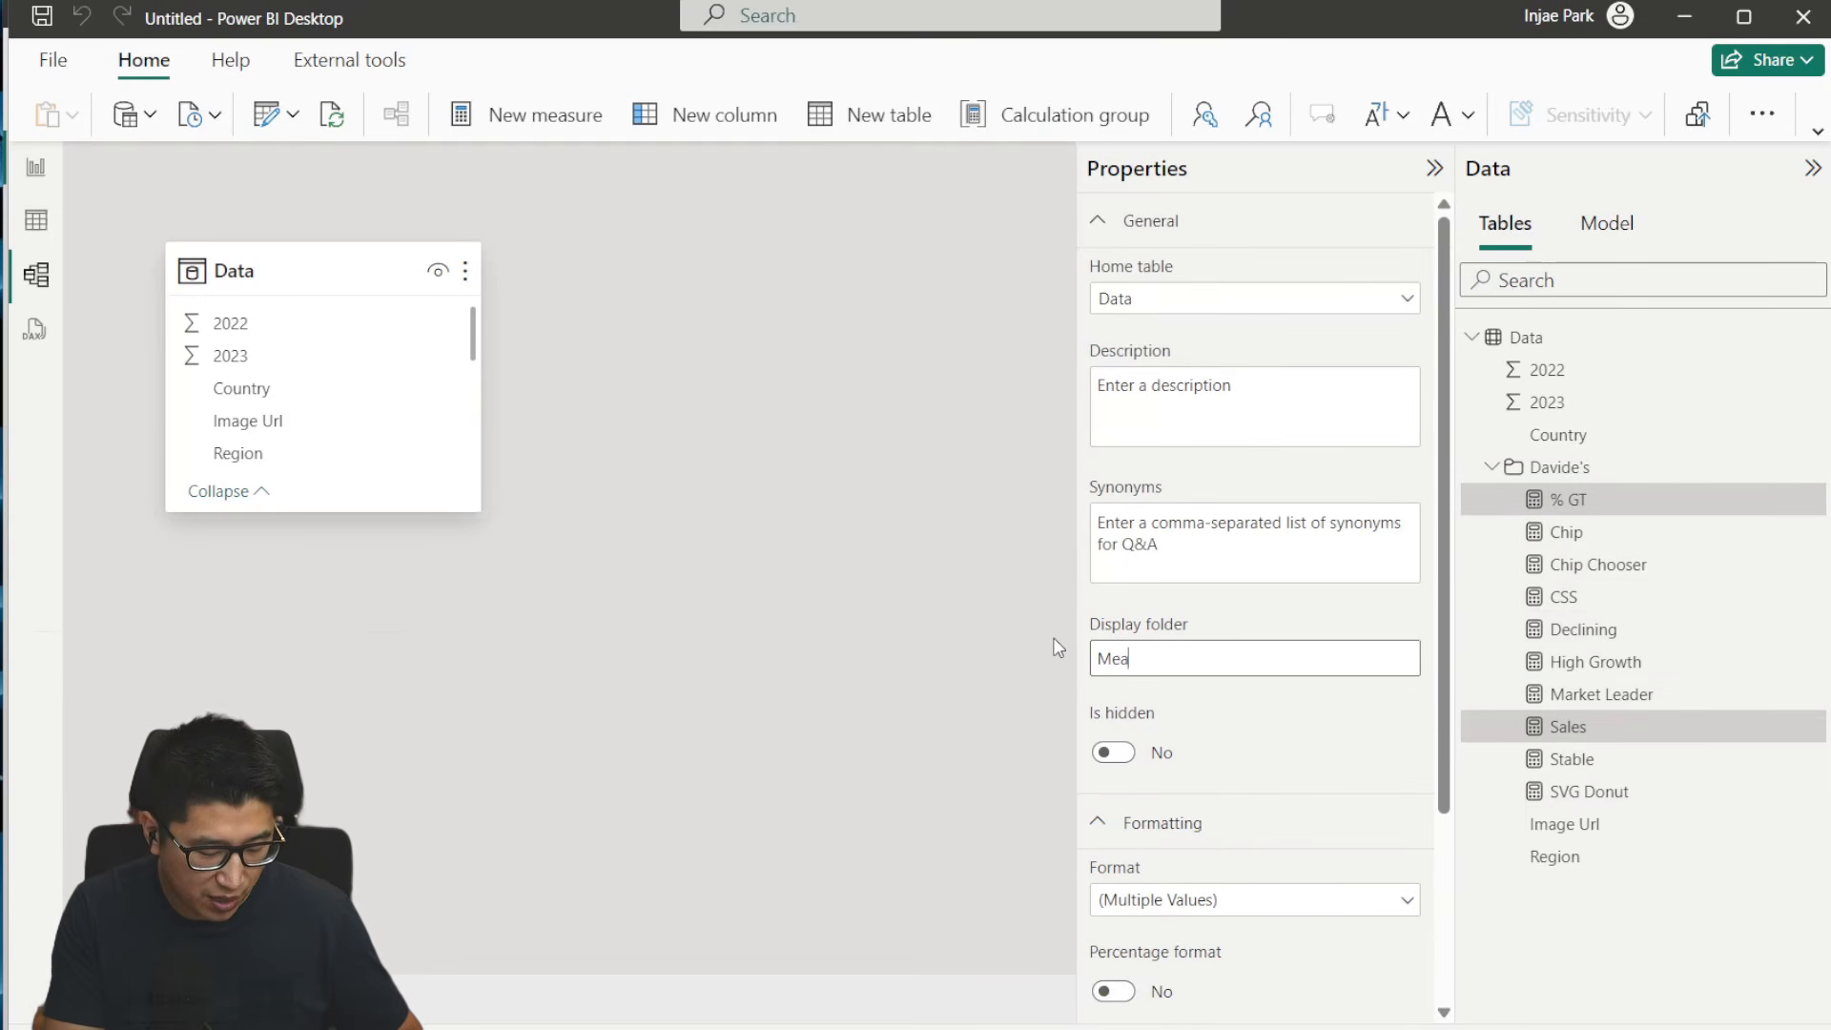
pyautogui.write('sures')
pyautogui.press('Return')
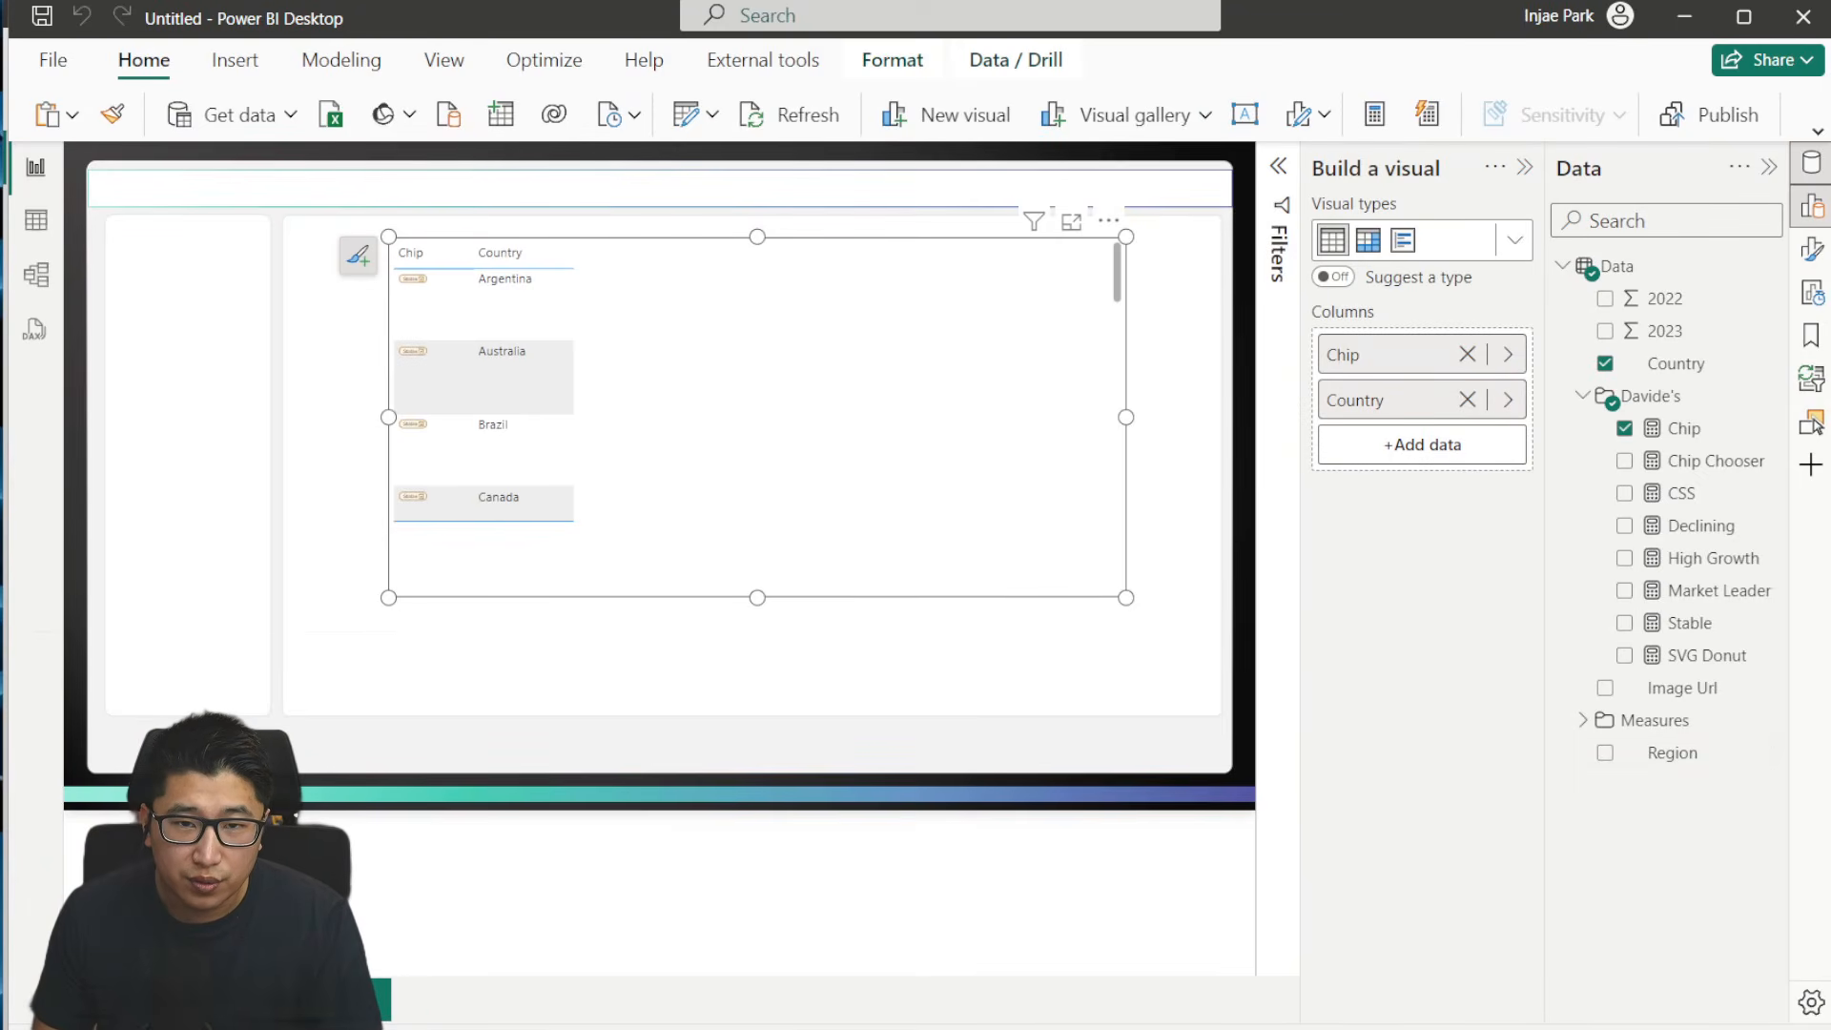
# - Switch to the IBCS report's DAX query view and clear all the code from Query 2
pyautogui.hotkey('alt', 'Tab')
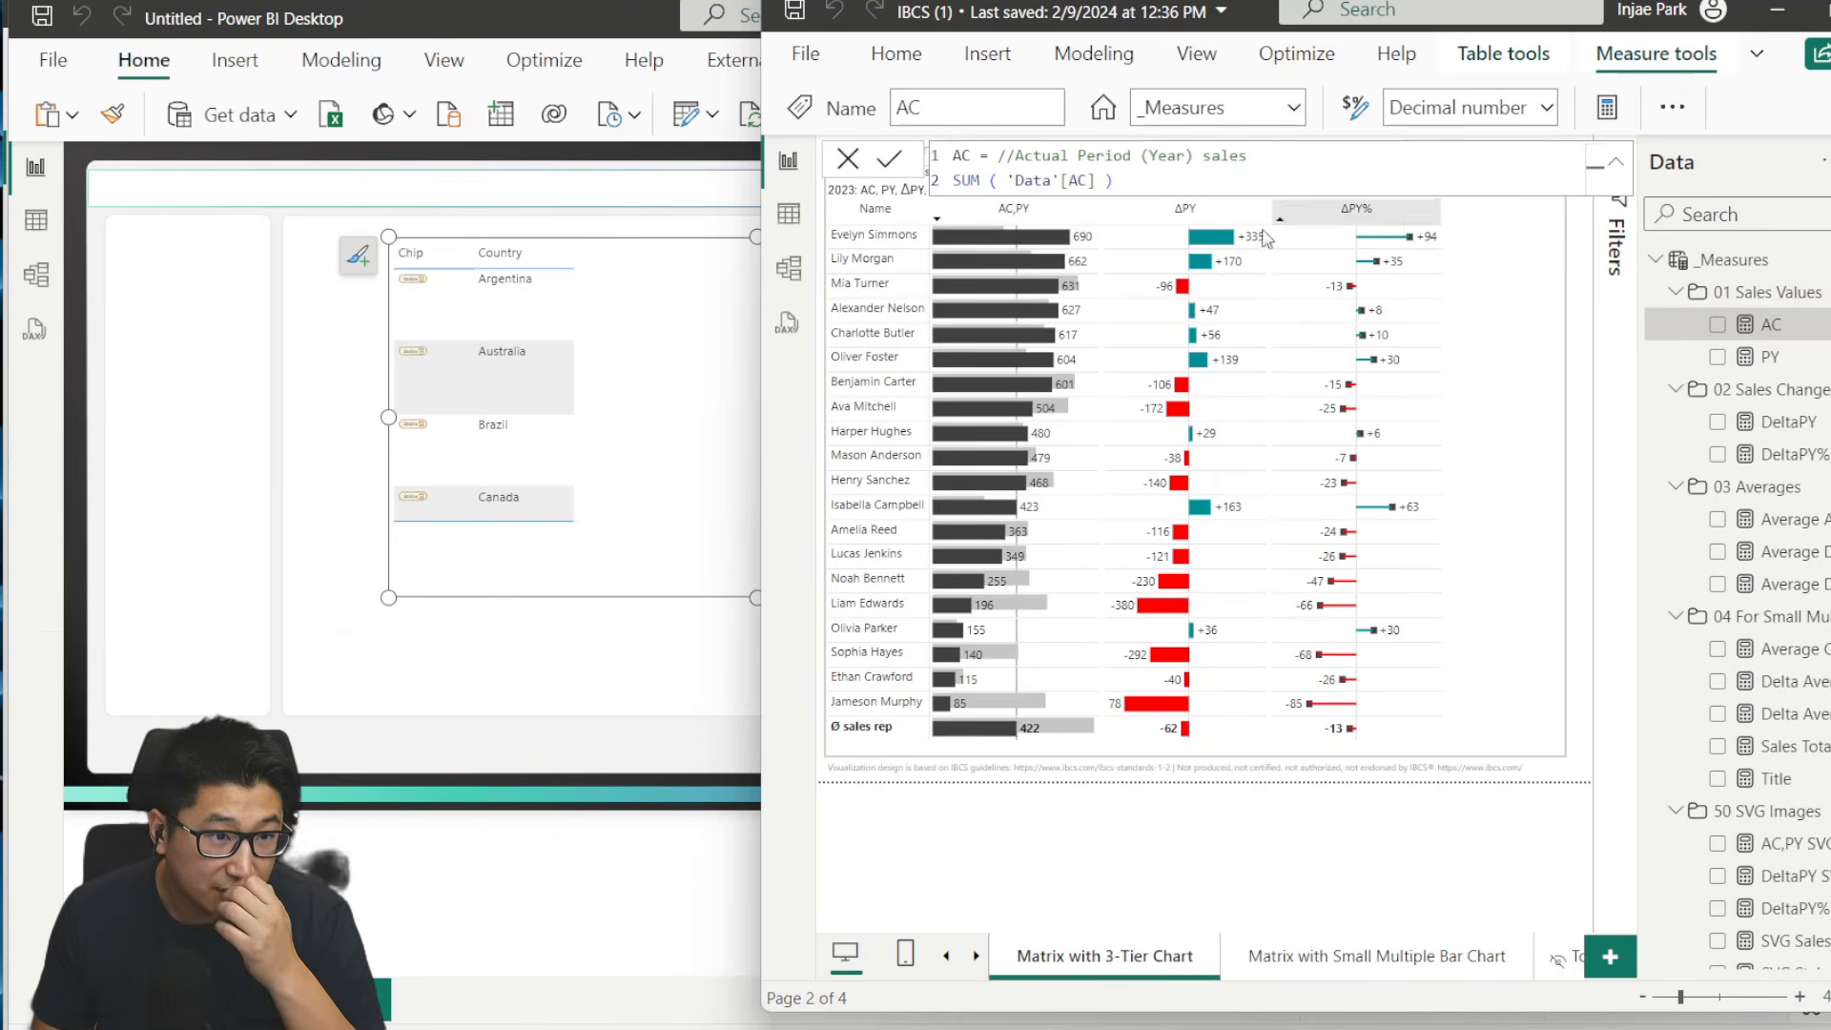
pyautogui.click(786, 322)
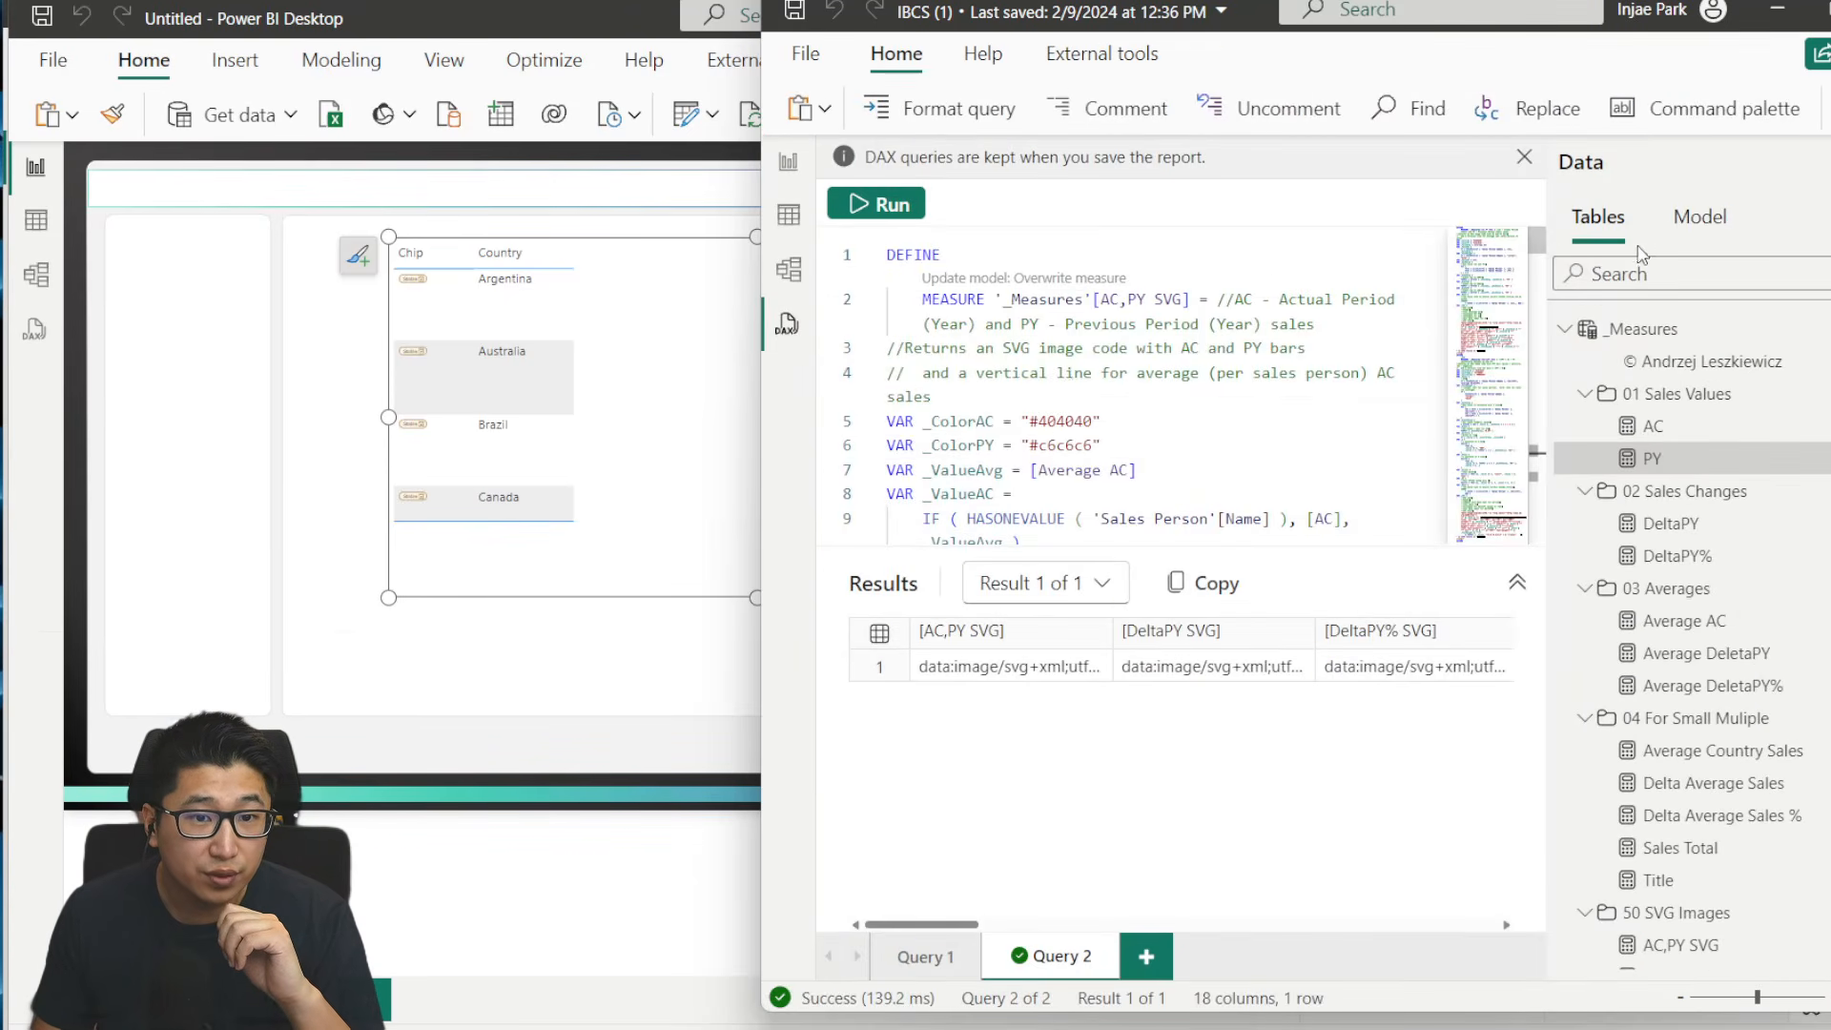
pyautogui.click(1180, 307)
pyautogui.hotkey('ctrl', 'a')
pyautogui.press('Delete')
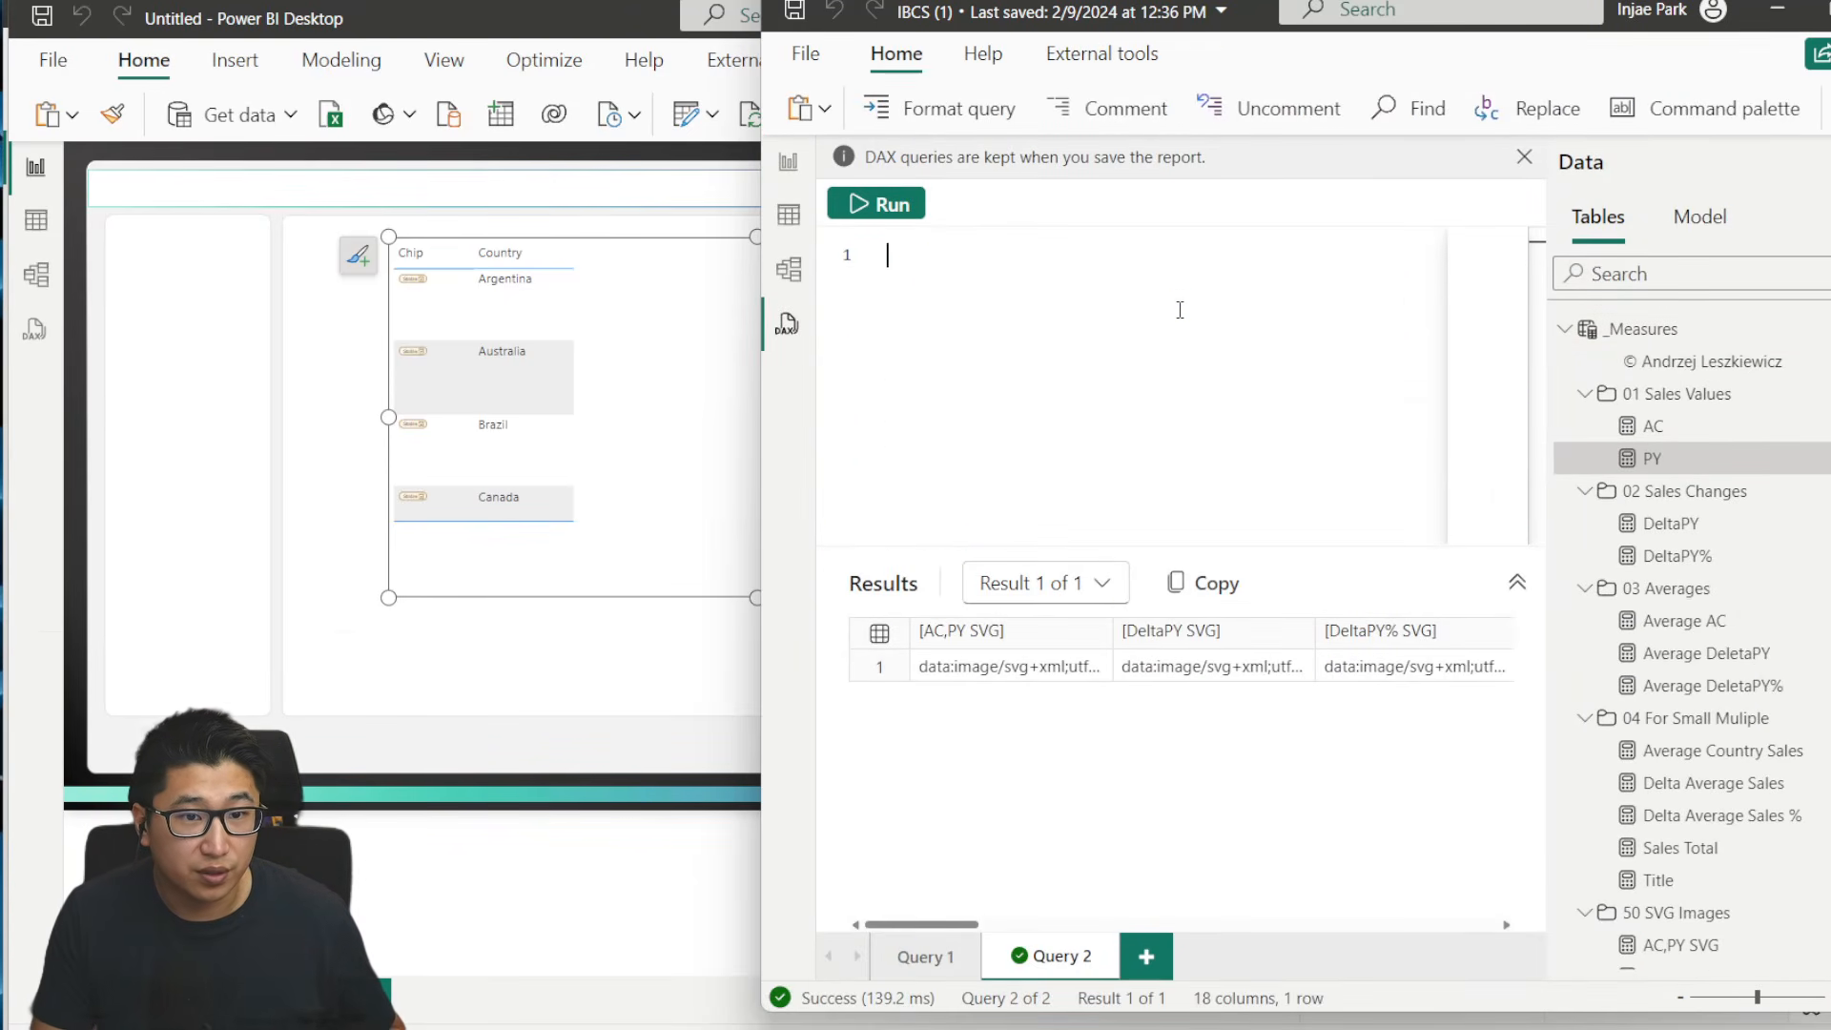
# - Generate a query defining all measures in the IBCS model and copy its entire code
pyautogui.rightClick(1642, 329)
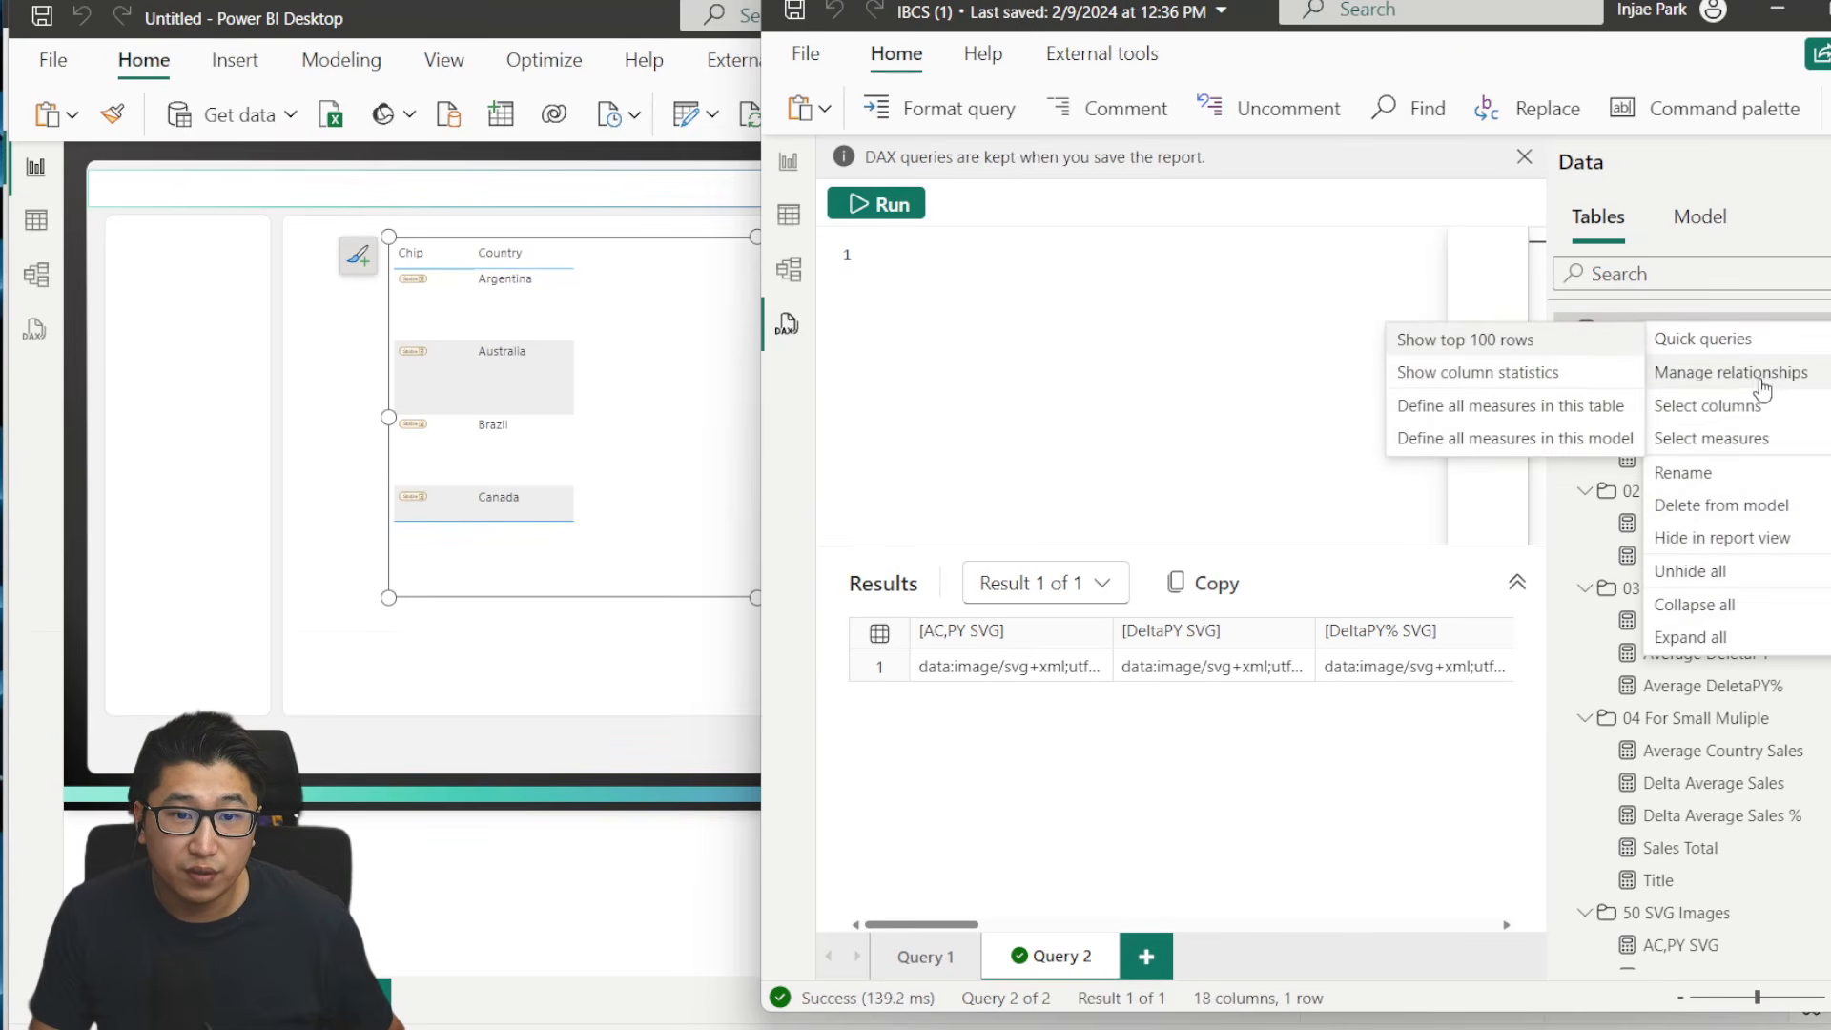
pyautogui.moveTo(1683, 338)
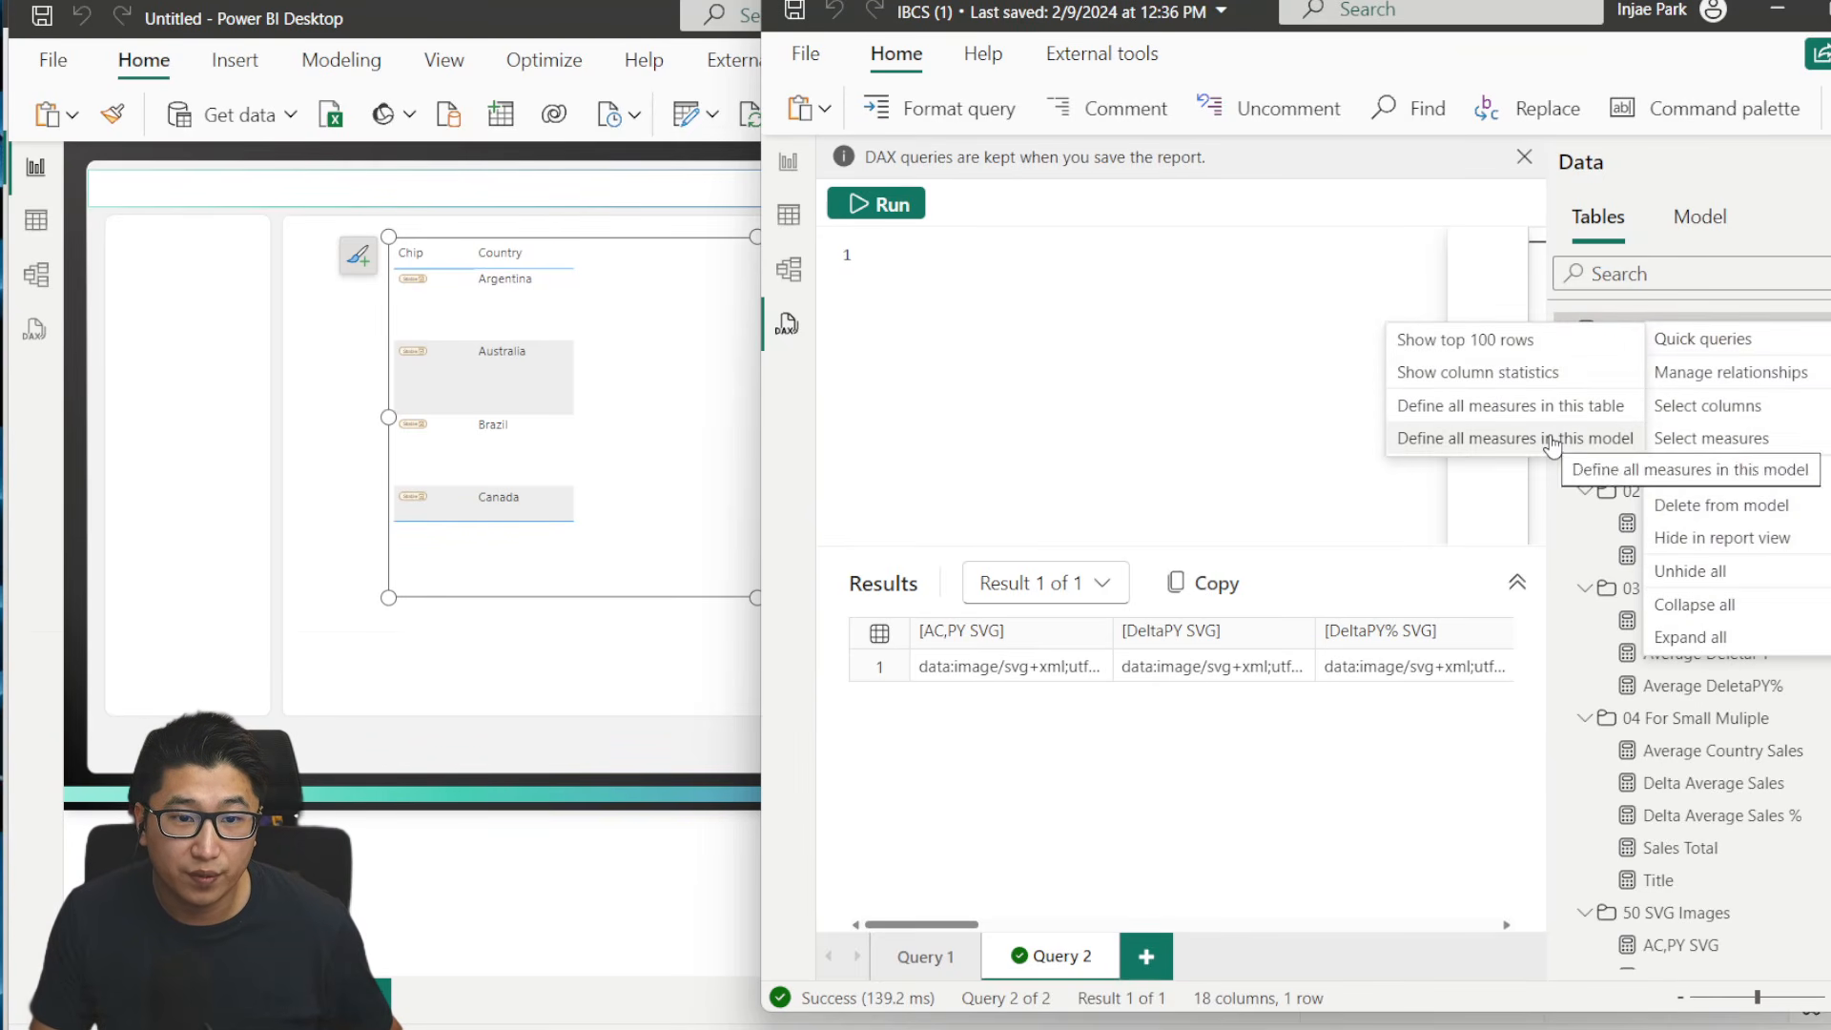
pyautogui.click(1504, 438)
pyautogui.hotkey('ctrl', 'a')
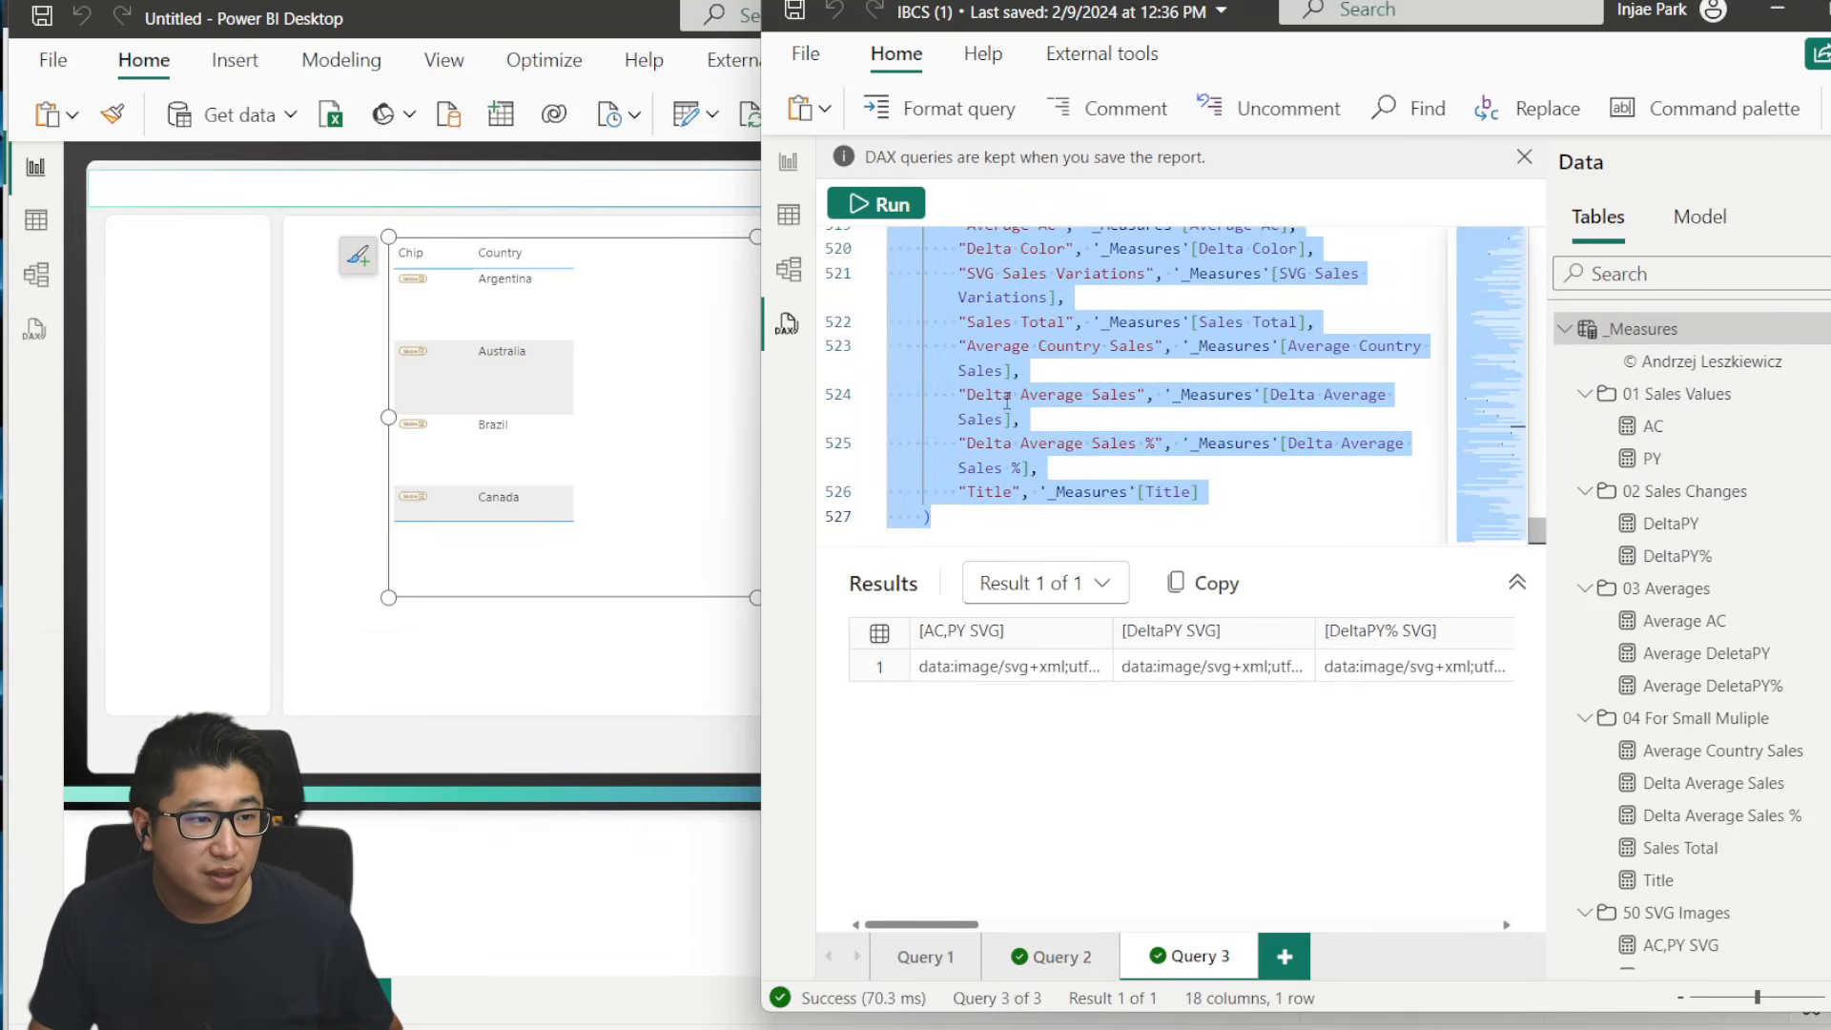
# - Switch to the untitled report's DAX query view and replace the whole existing query with the copied measure definitions
pyautogui.click(35, 329)
pyautogui.click(584, 359)
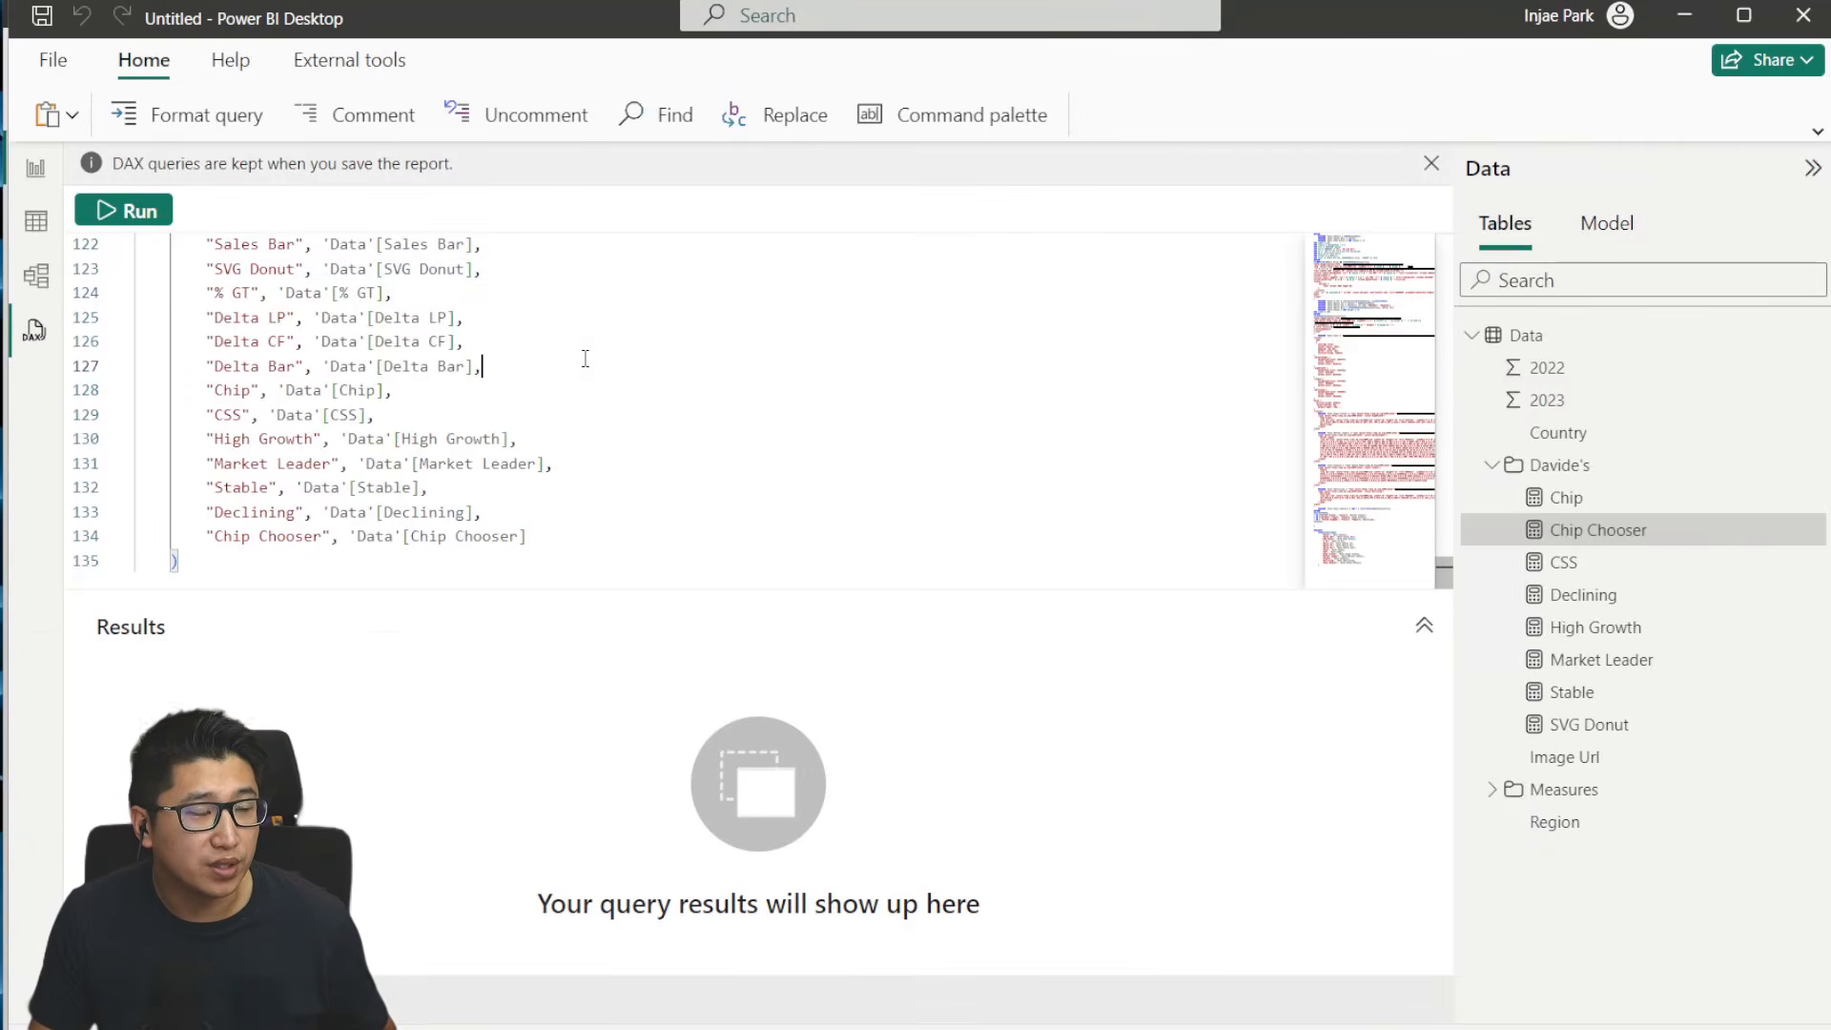
pyautogui.hotkey('ctrl', 'a')
pyautogui.press('Delete')
pyautogui.hotkey('ctrl', 'v')
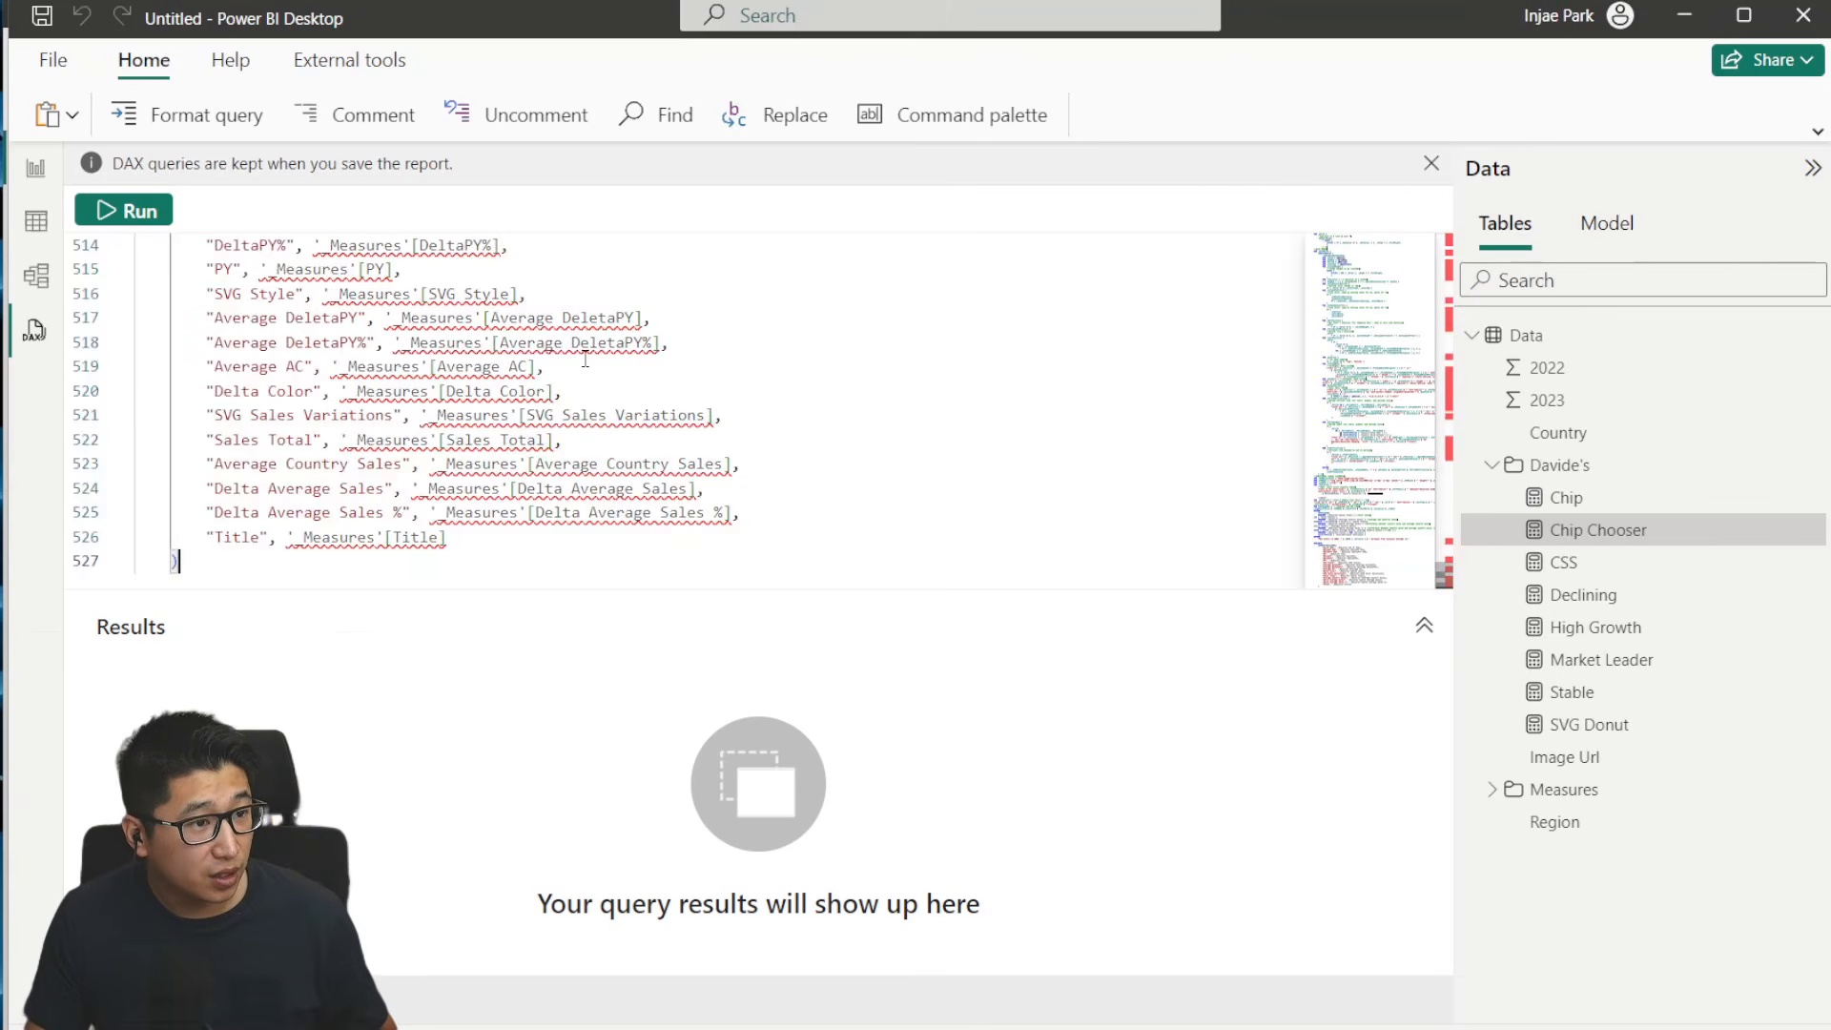
# - Replace every occurrence of the table name _Measures in the pasted query with Data
pyautogui.scroll(20, 729, 363)
pyautogui.scroll(20, 1014, 462)
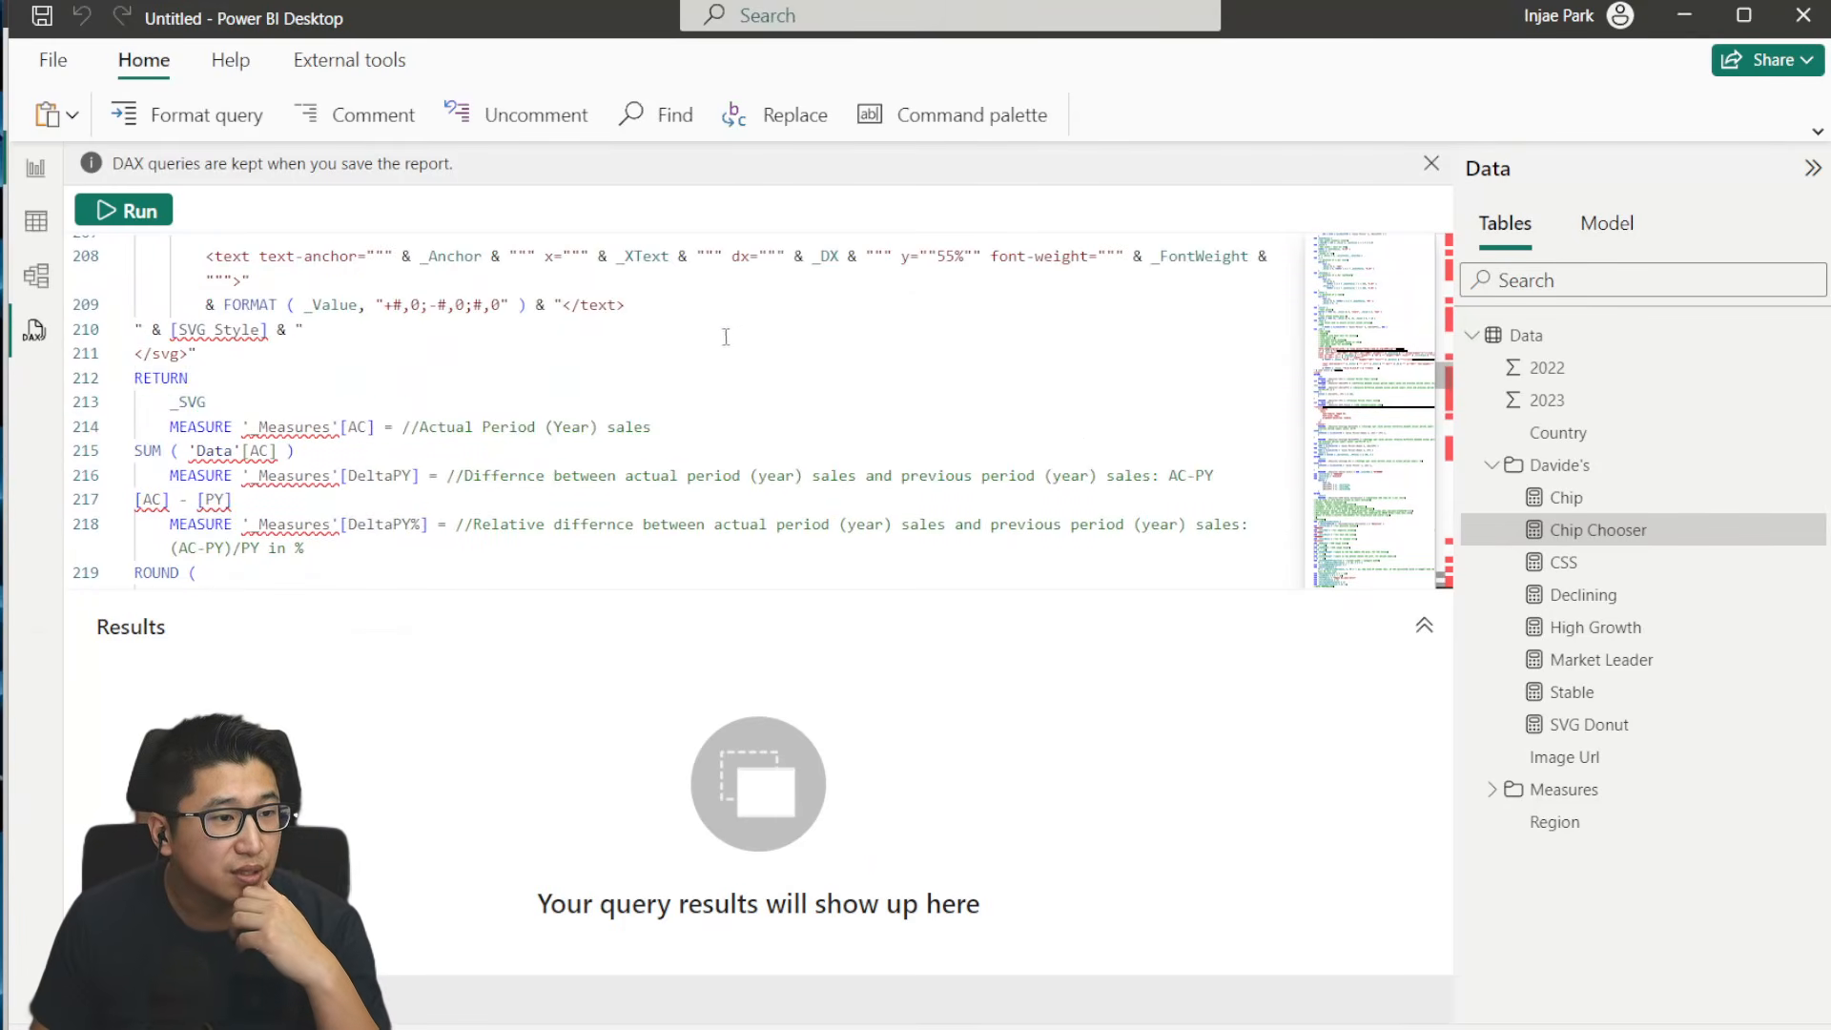
pyautogui.scroll(16, 858, 306)
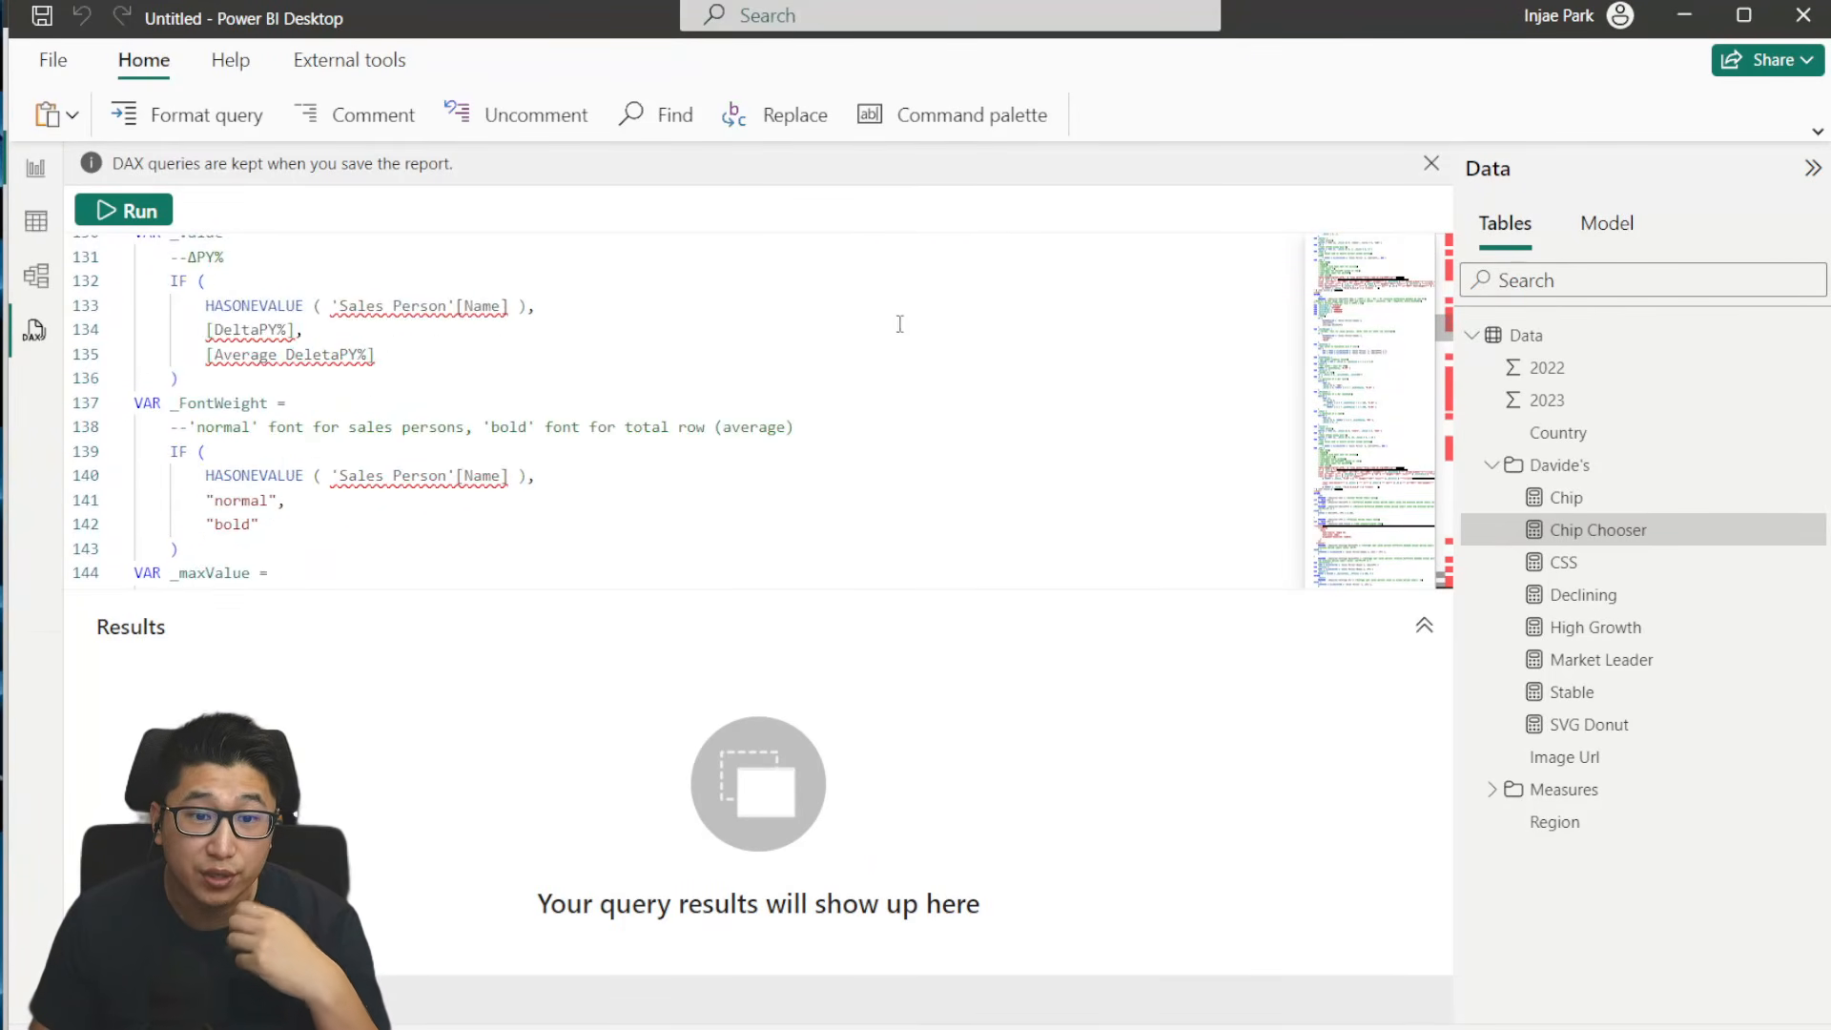
pyautogui.scroll(20, 899, 324)
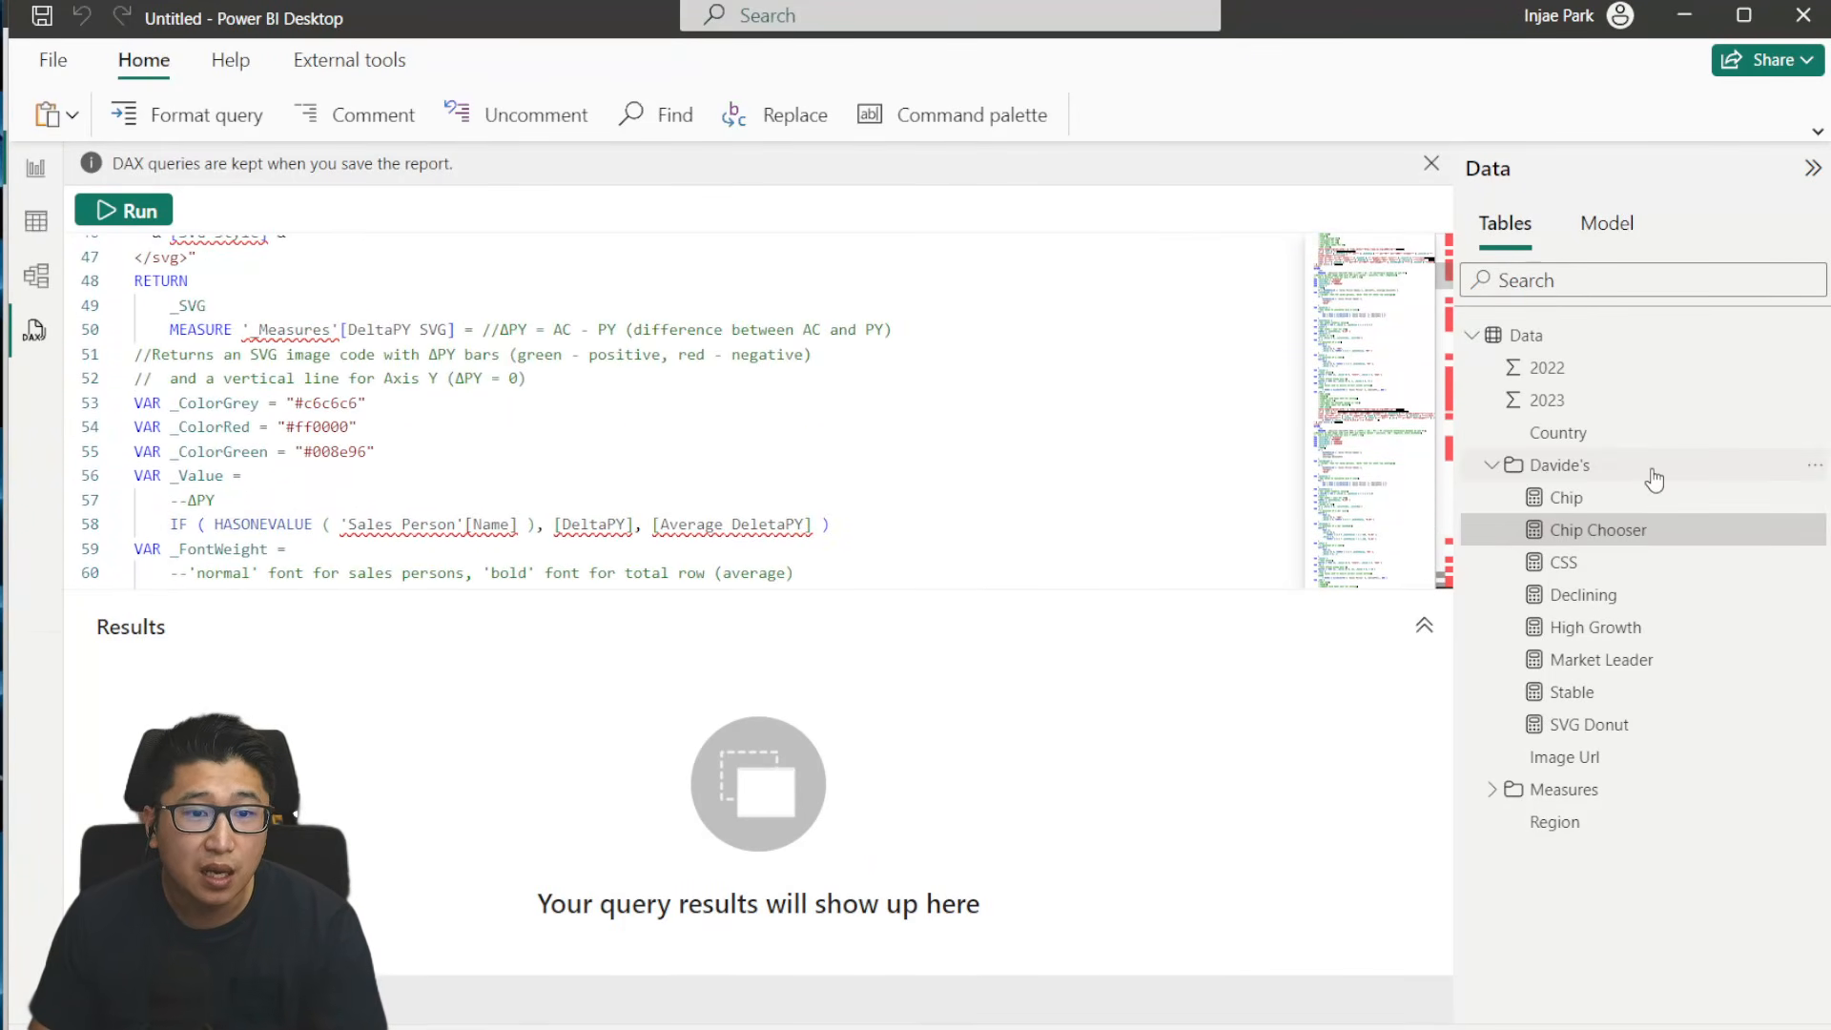
pyautogui.scroll(10, 982, 353)
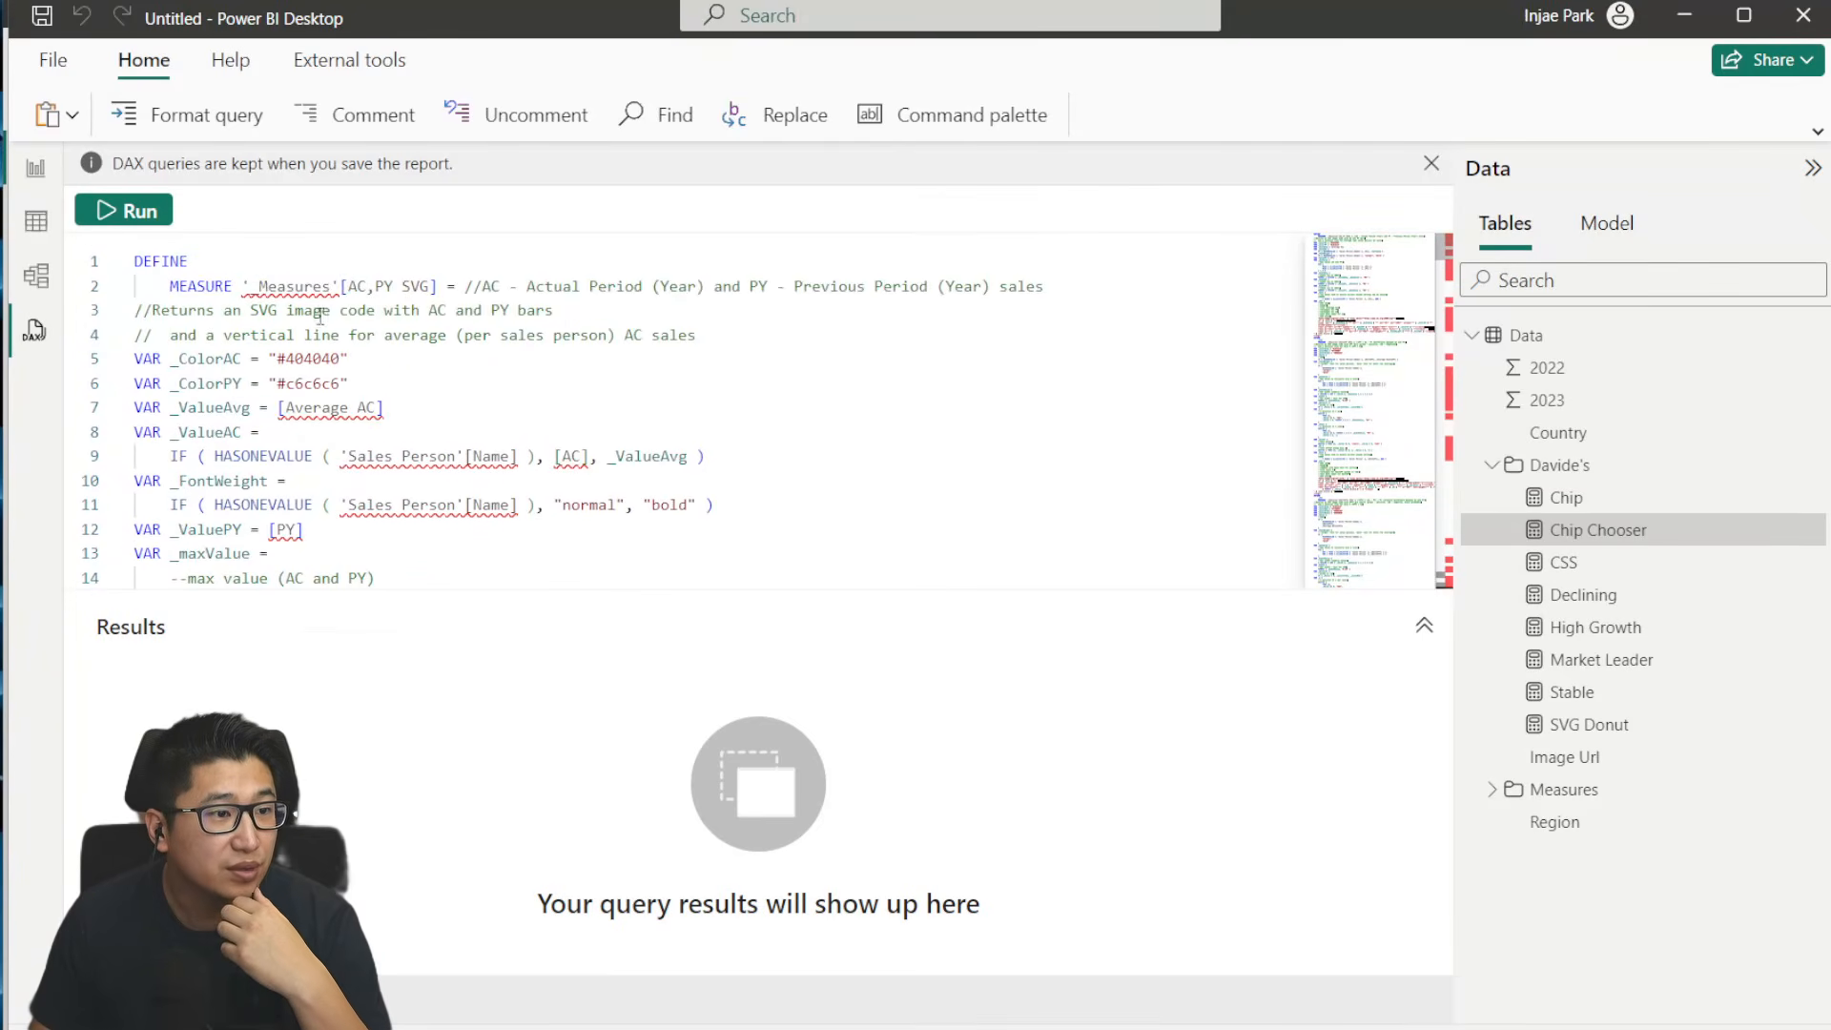
pyautogui.doubleClick(297, 287)
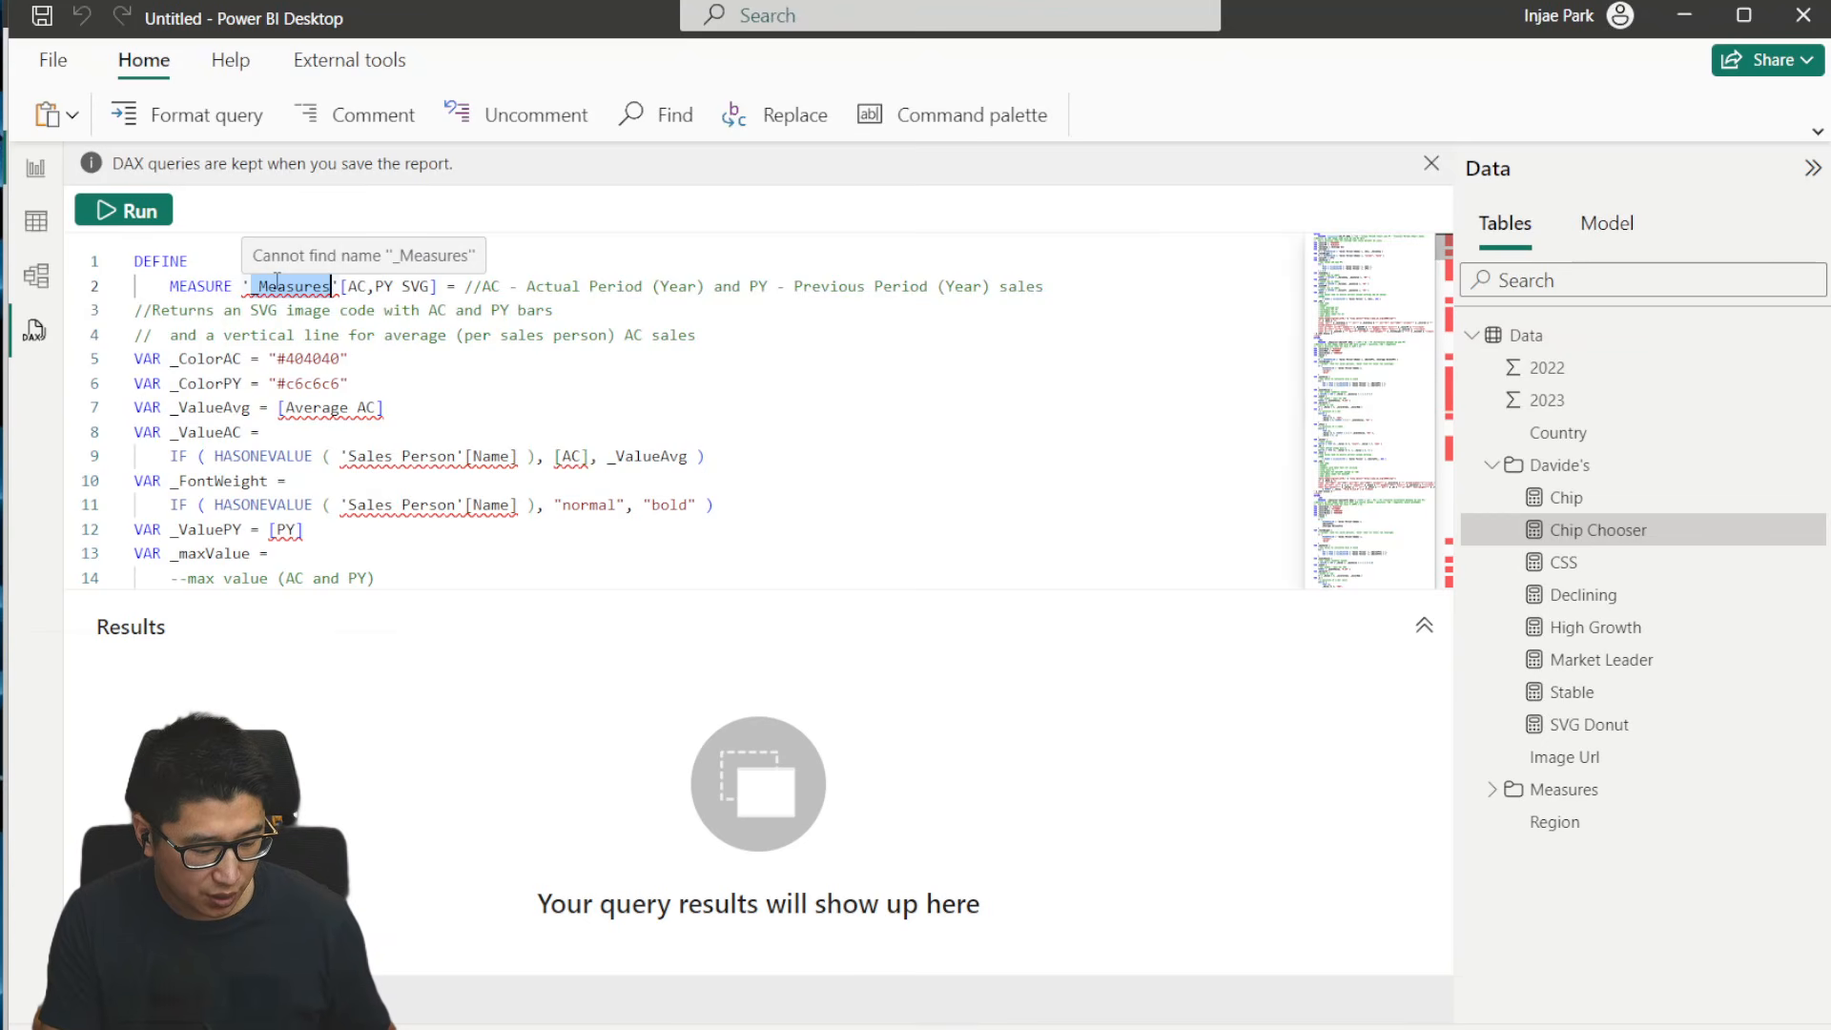
pyautogui.hotkey('ctrl', 'f')
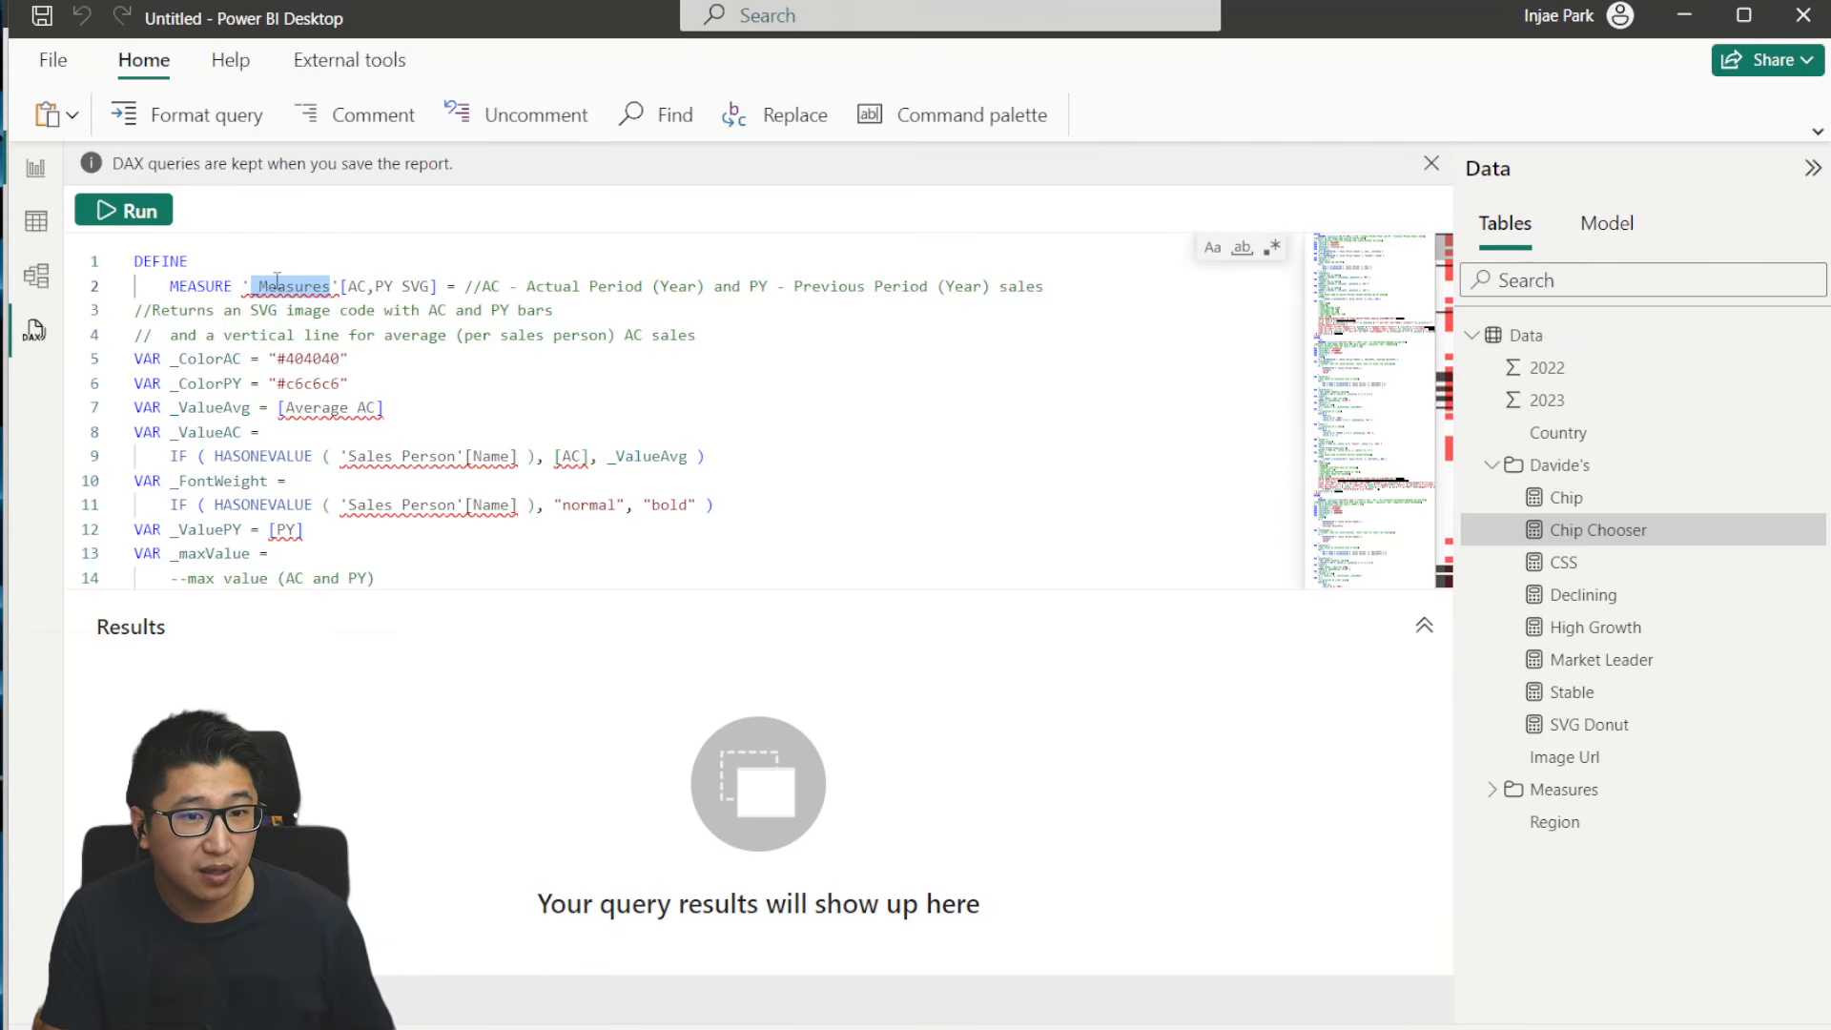
pyautogui.press('Escape')
pyautogui.write('Data')
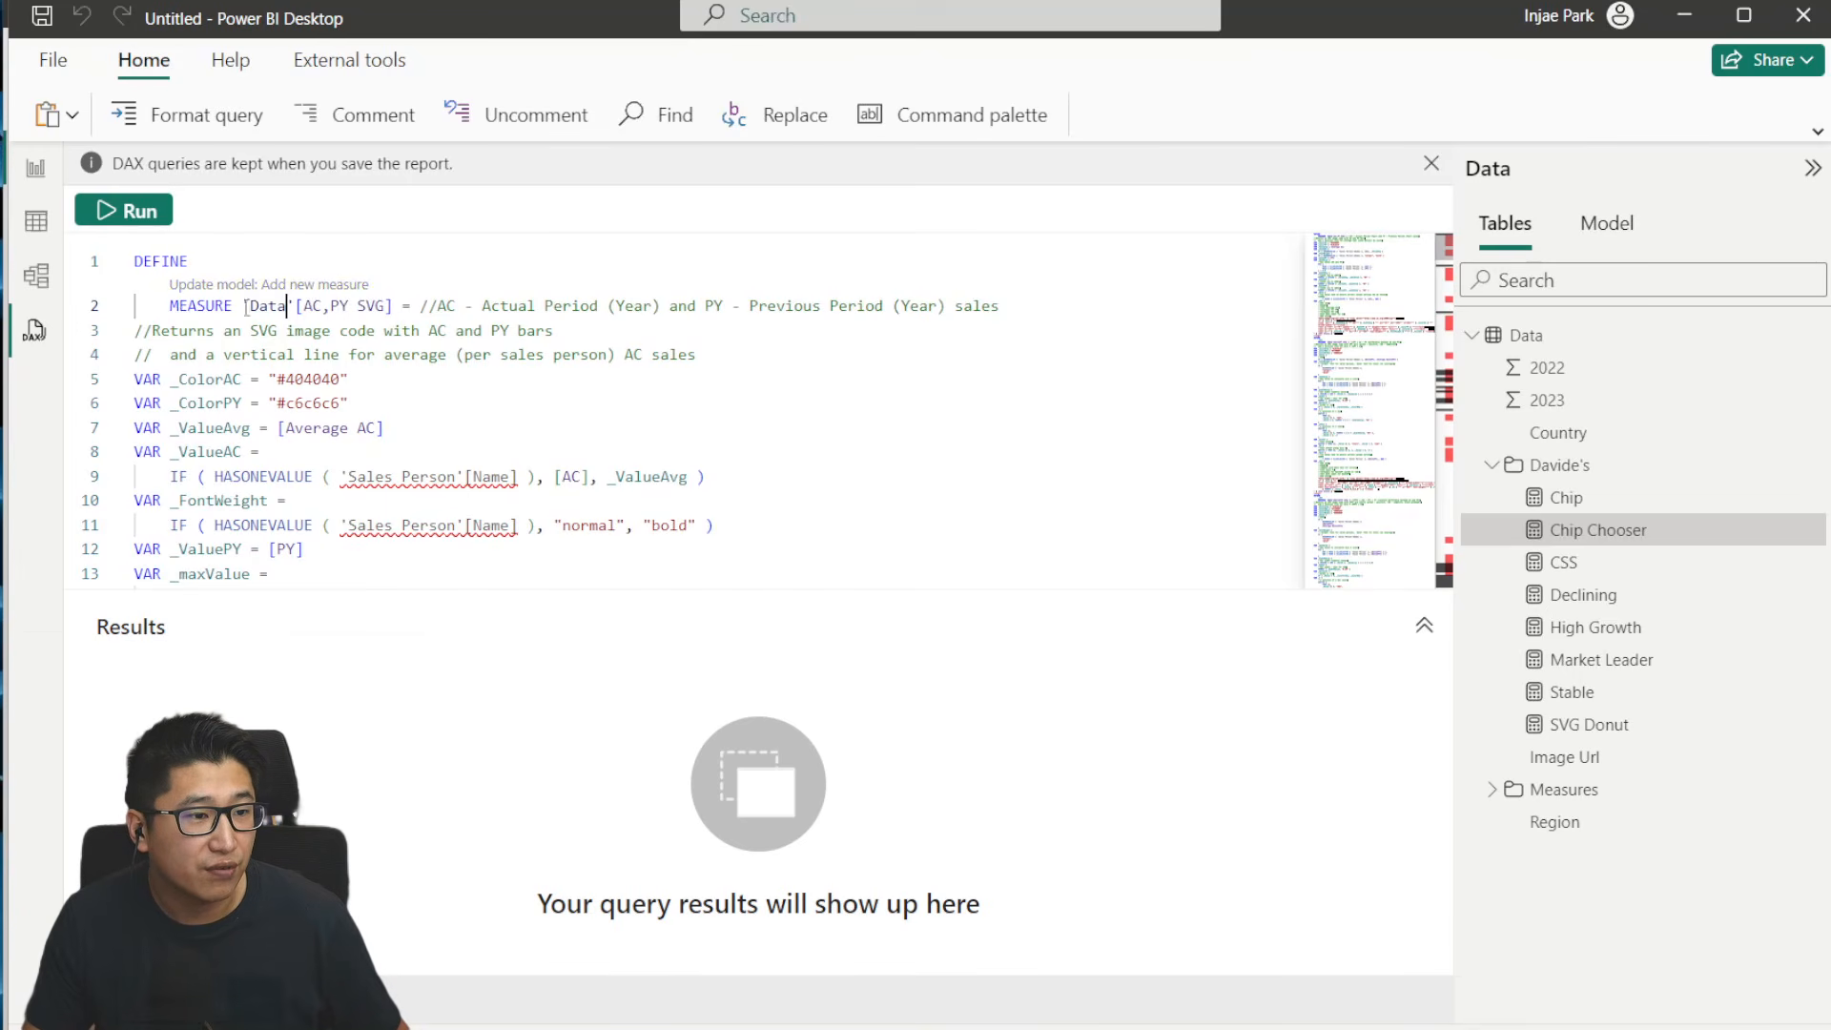
pyautogui.click(476, 379)
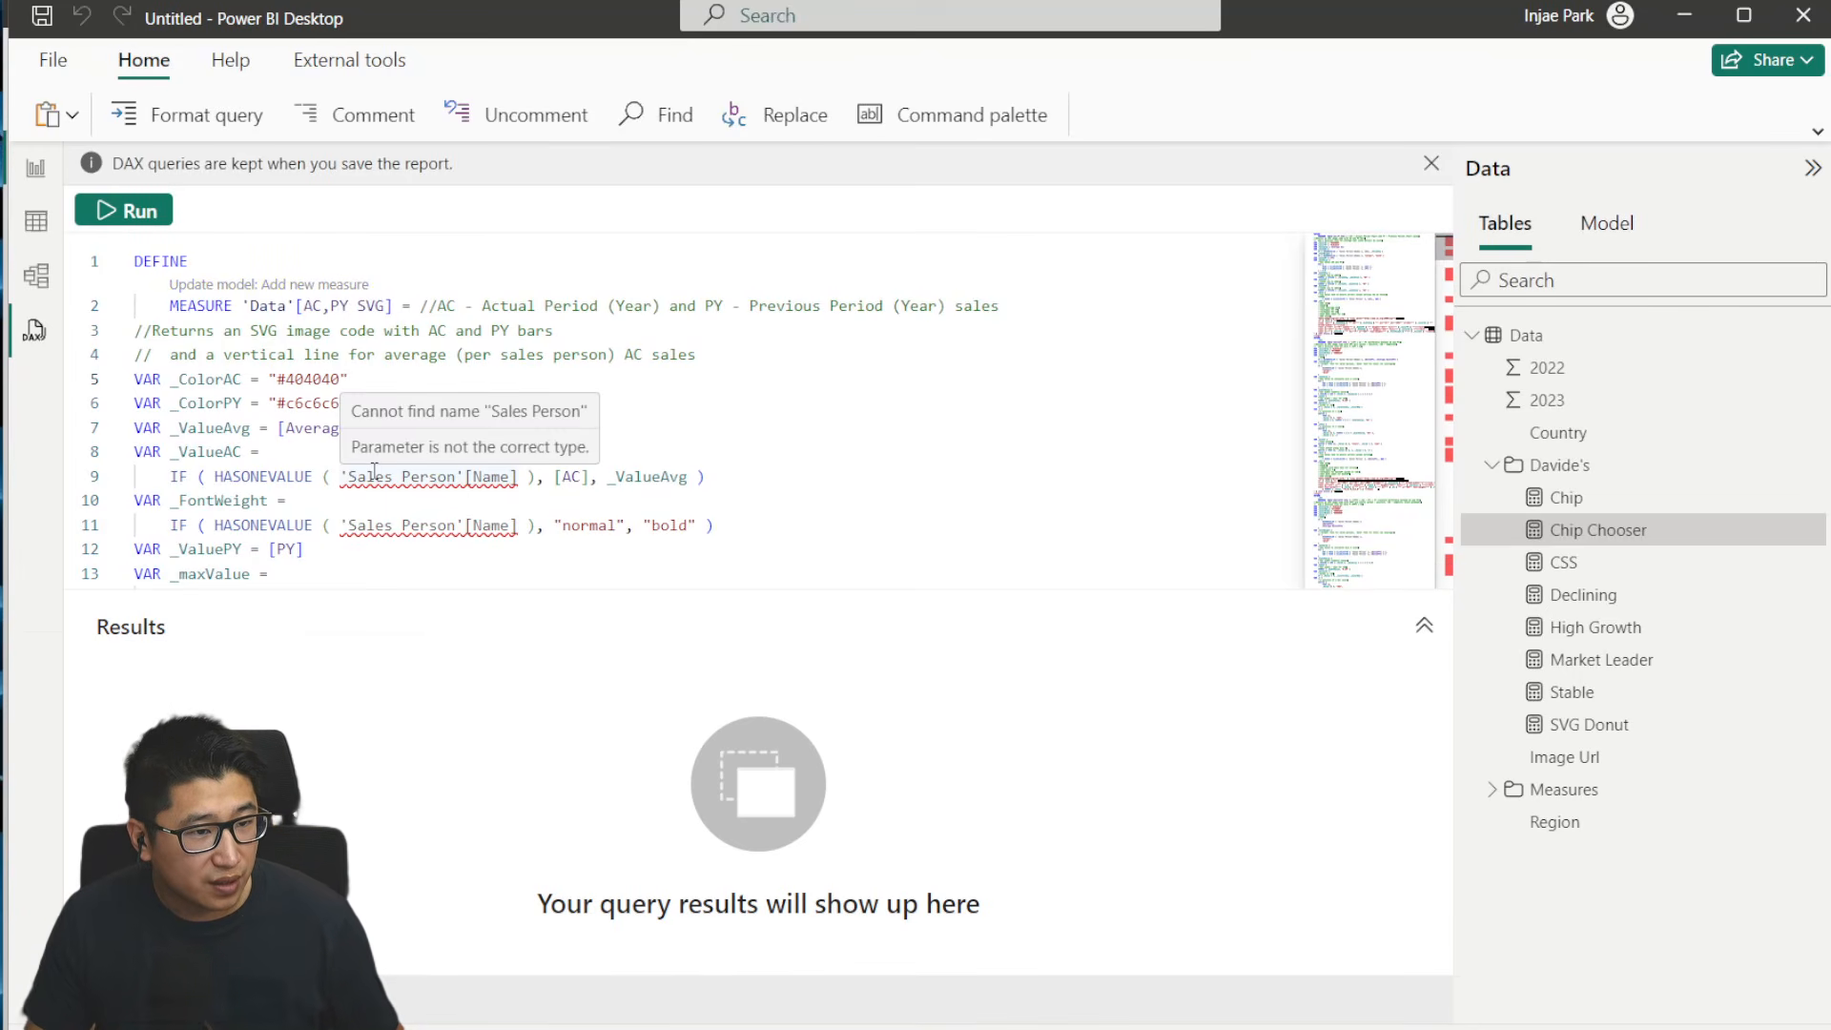
# - Check the 'Sales Person'[Name] reference in the query against the 3-tier matrix chart in the IBCS report's report view
pyautogui.scroll(-1, 666, 508)
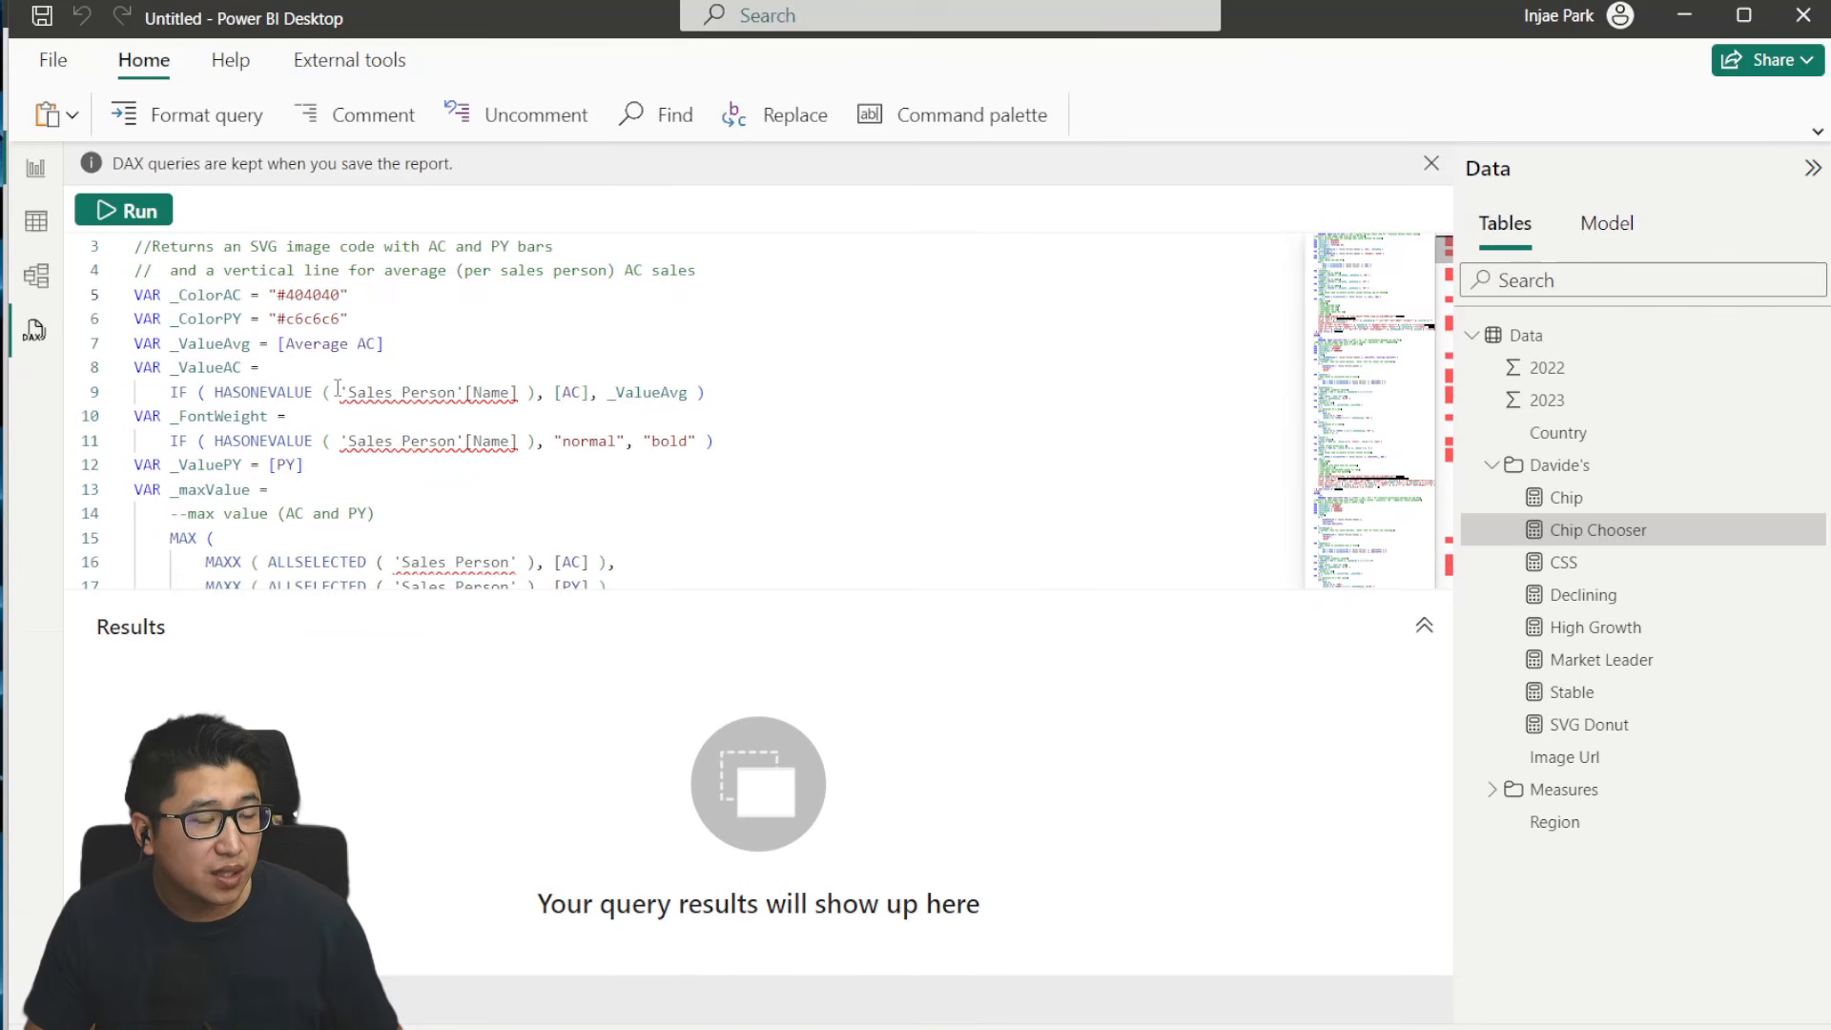
pyautogui.moveTo(331, 392); pyautogui.dragTo(527, 392)
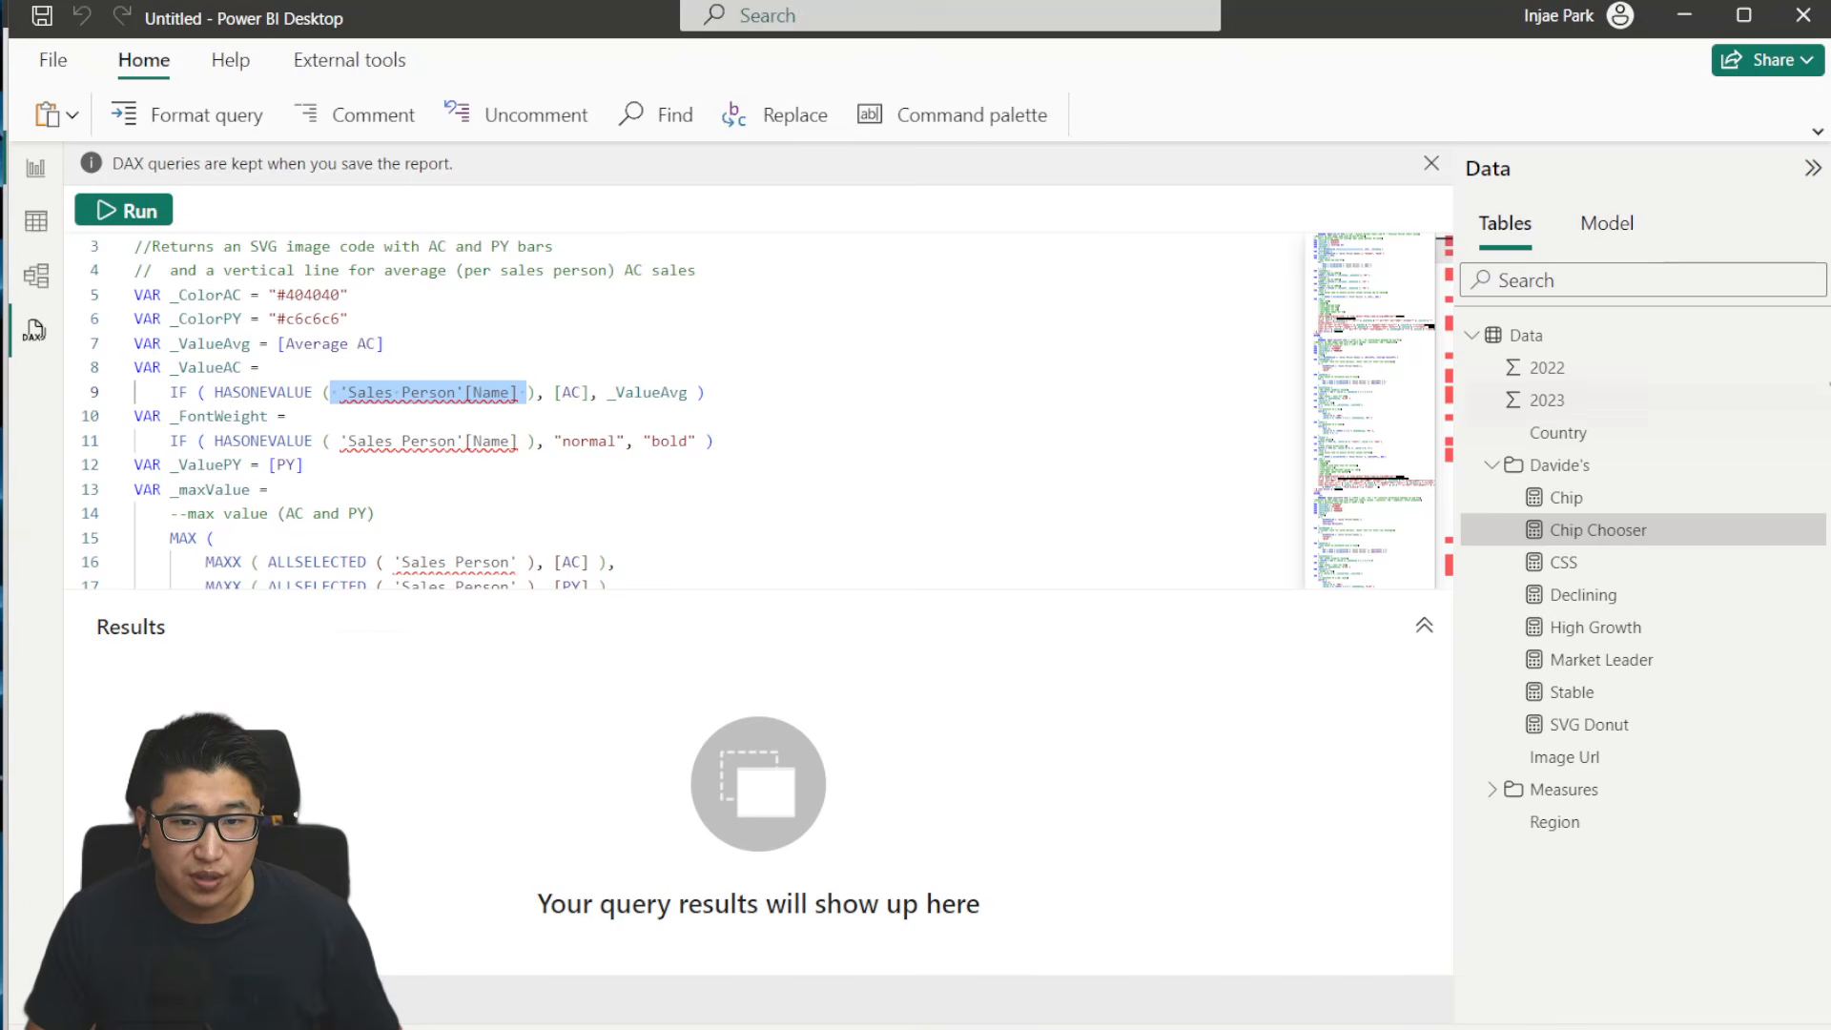
pyautogui.hotkey('alt', 'Tab')
pyautogui.scroll(5, 1230, 386)
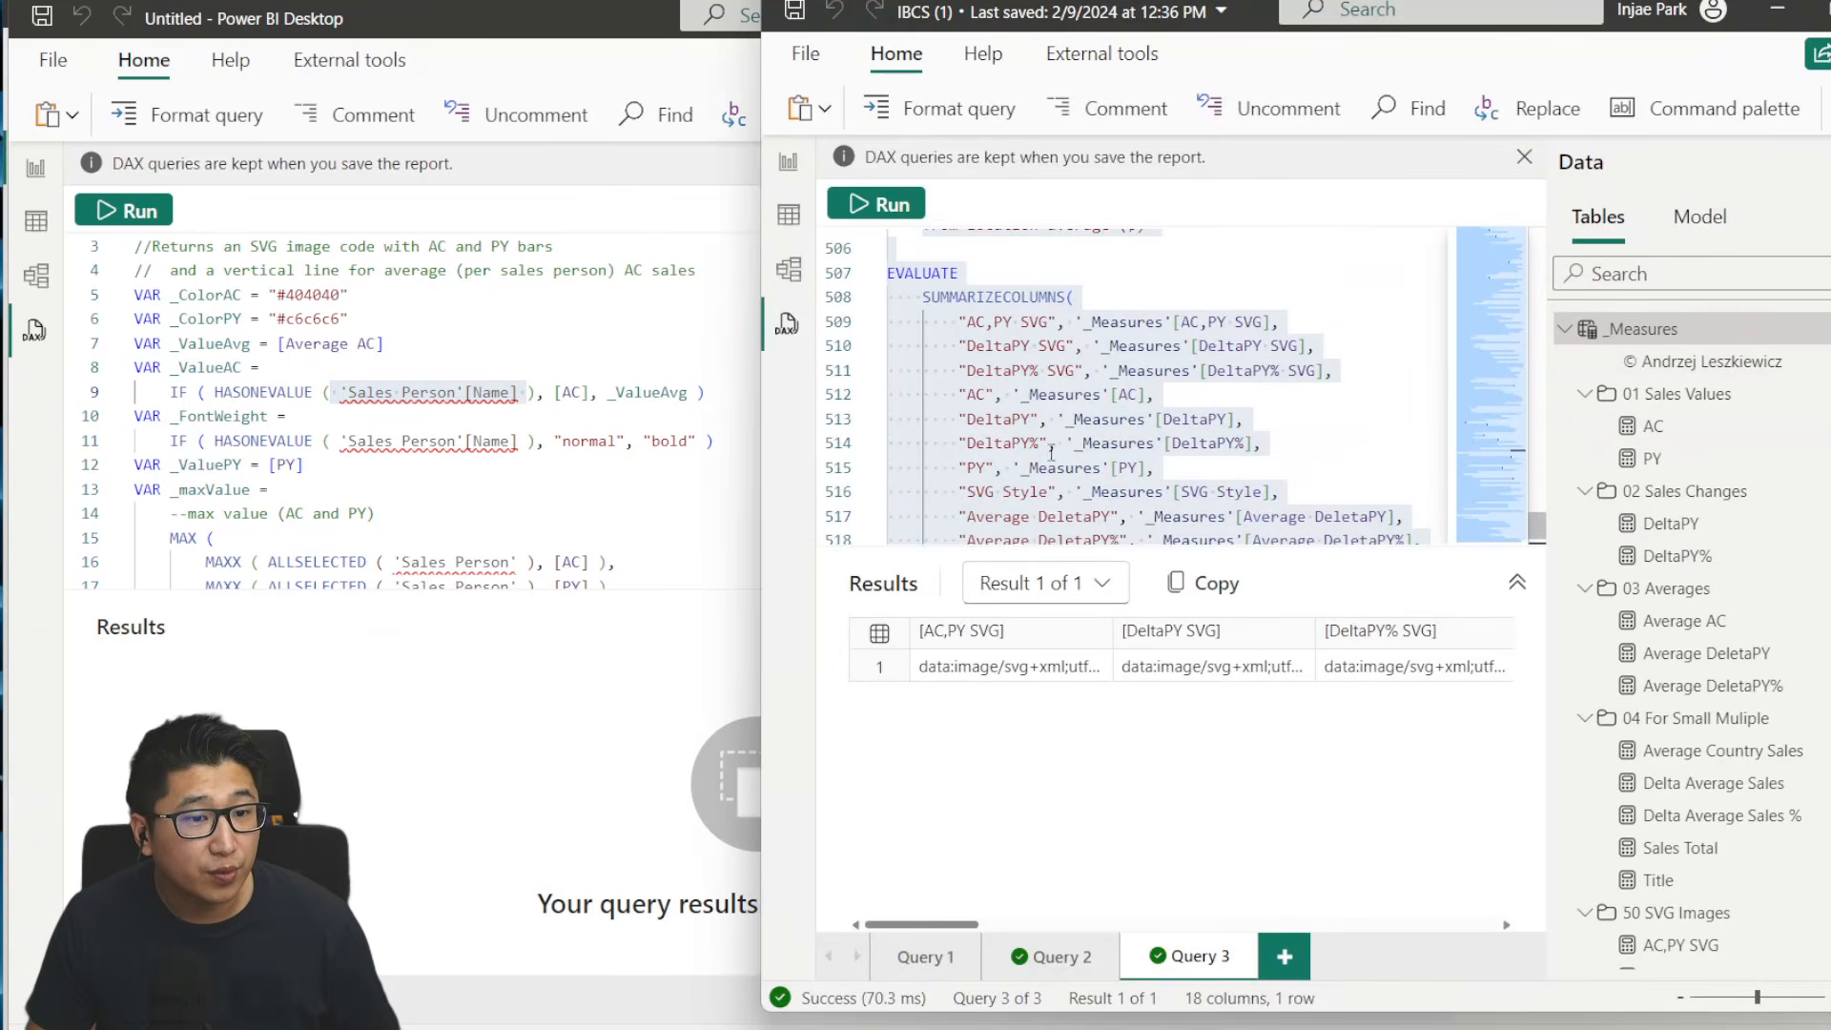
pyautogui.click(1078, 950)
pyautogui.click(795, 169)
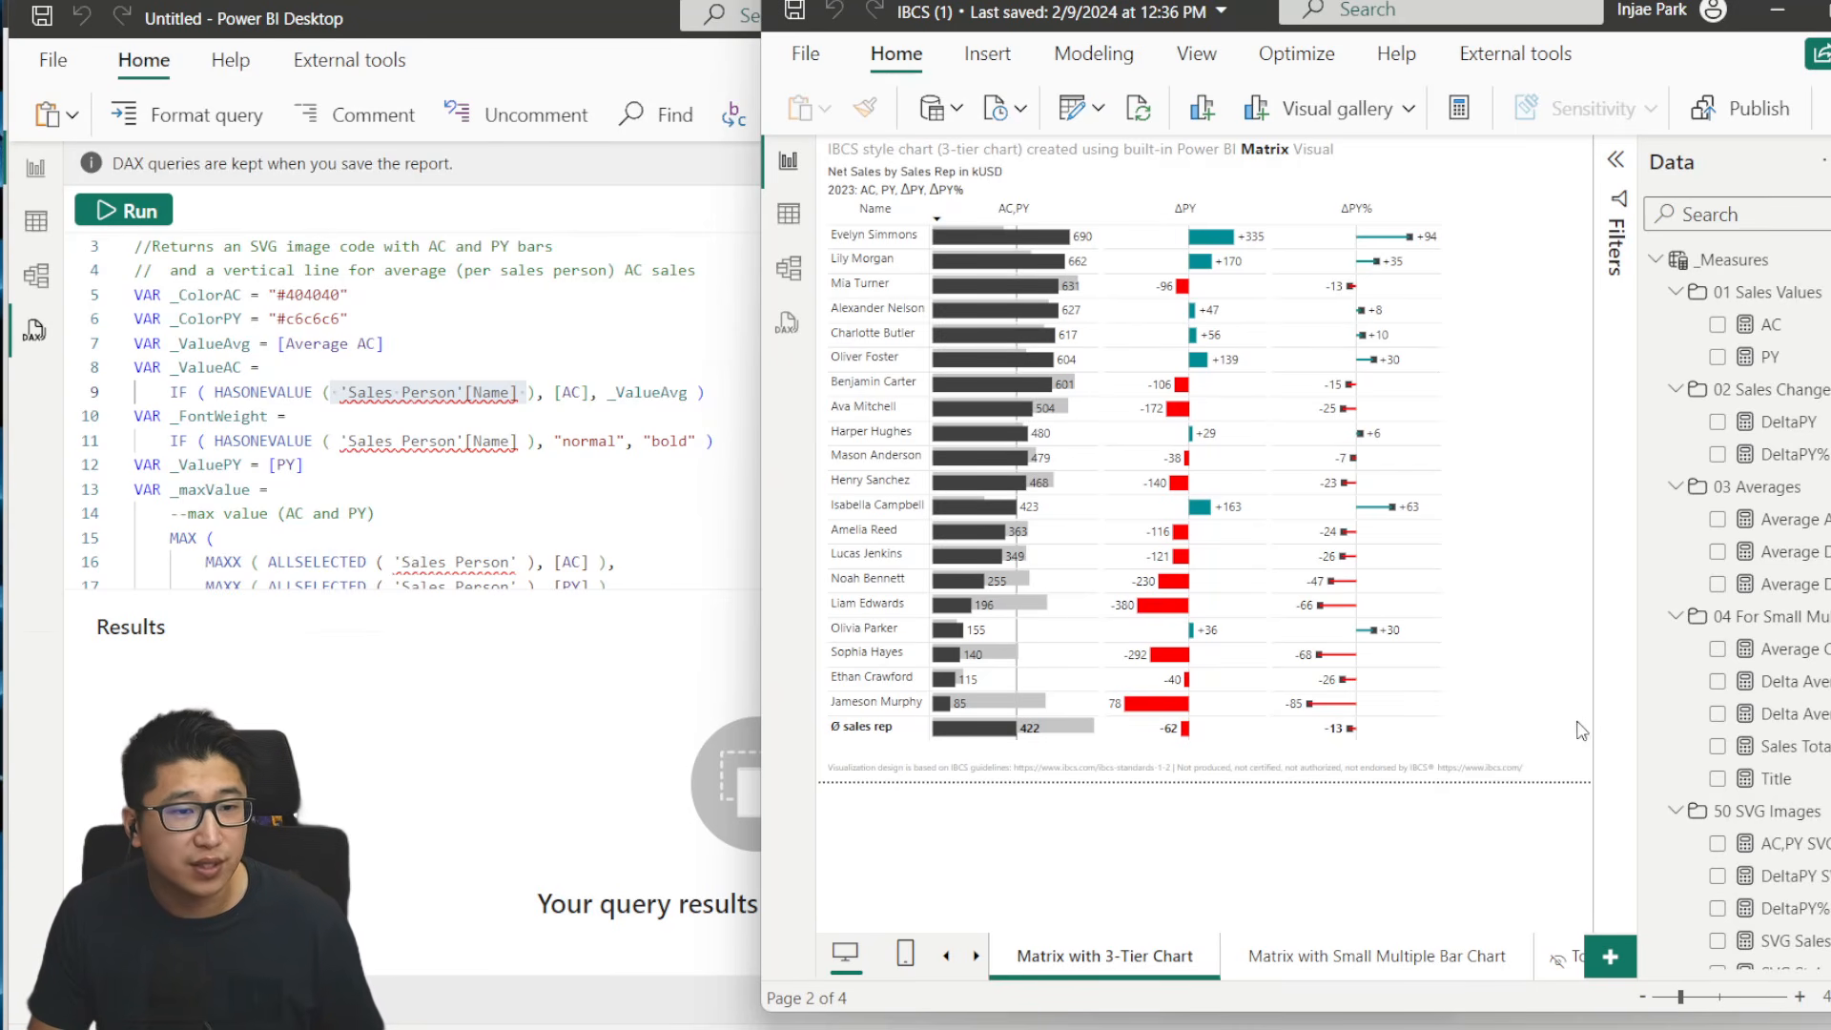
# - Back in the untitled report's query, replace all occurrences of 'Sales Person'[Name] with Data[Country]
pyautogui.click(341, 393)
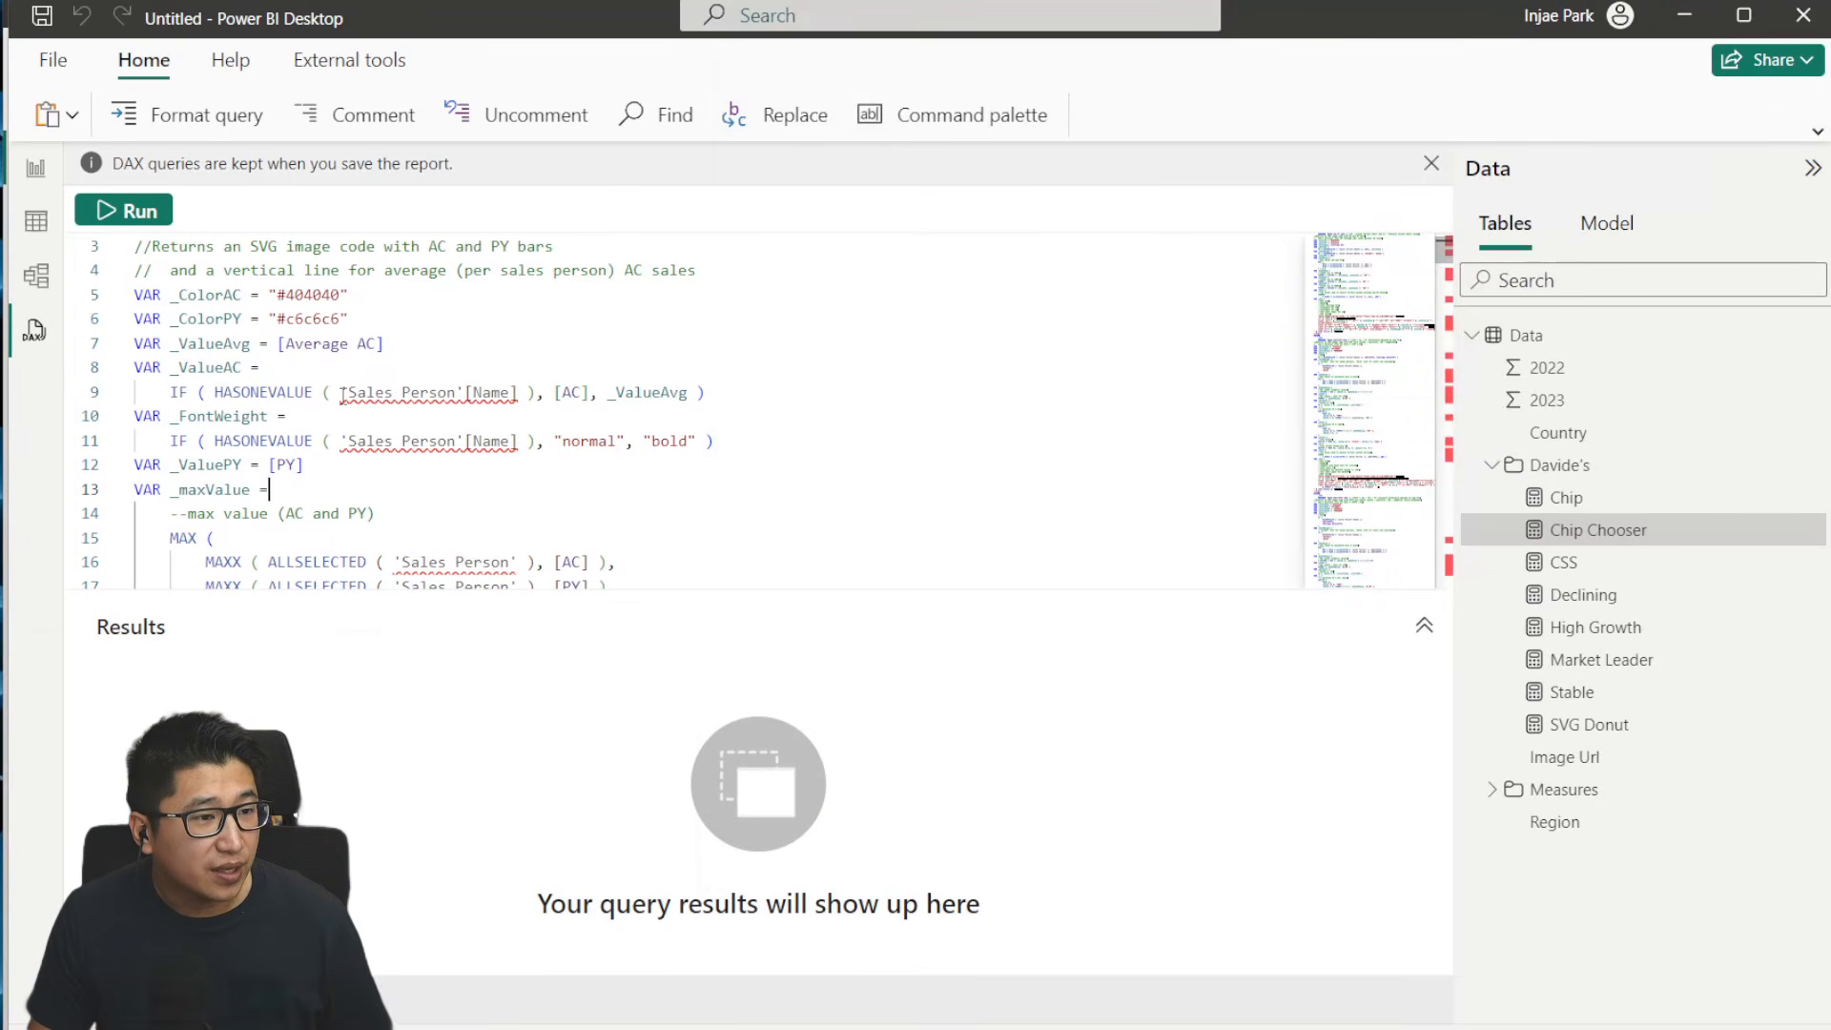
pyautogui.moveTo(342, 393)
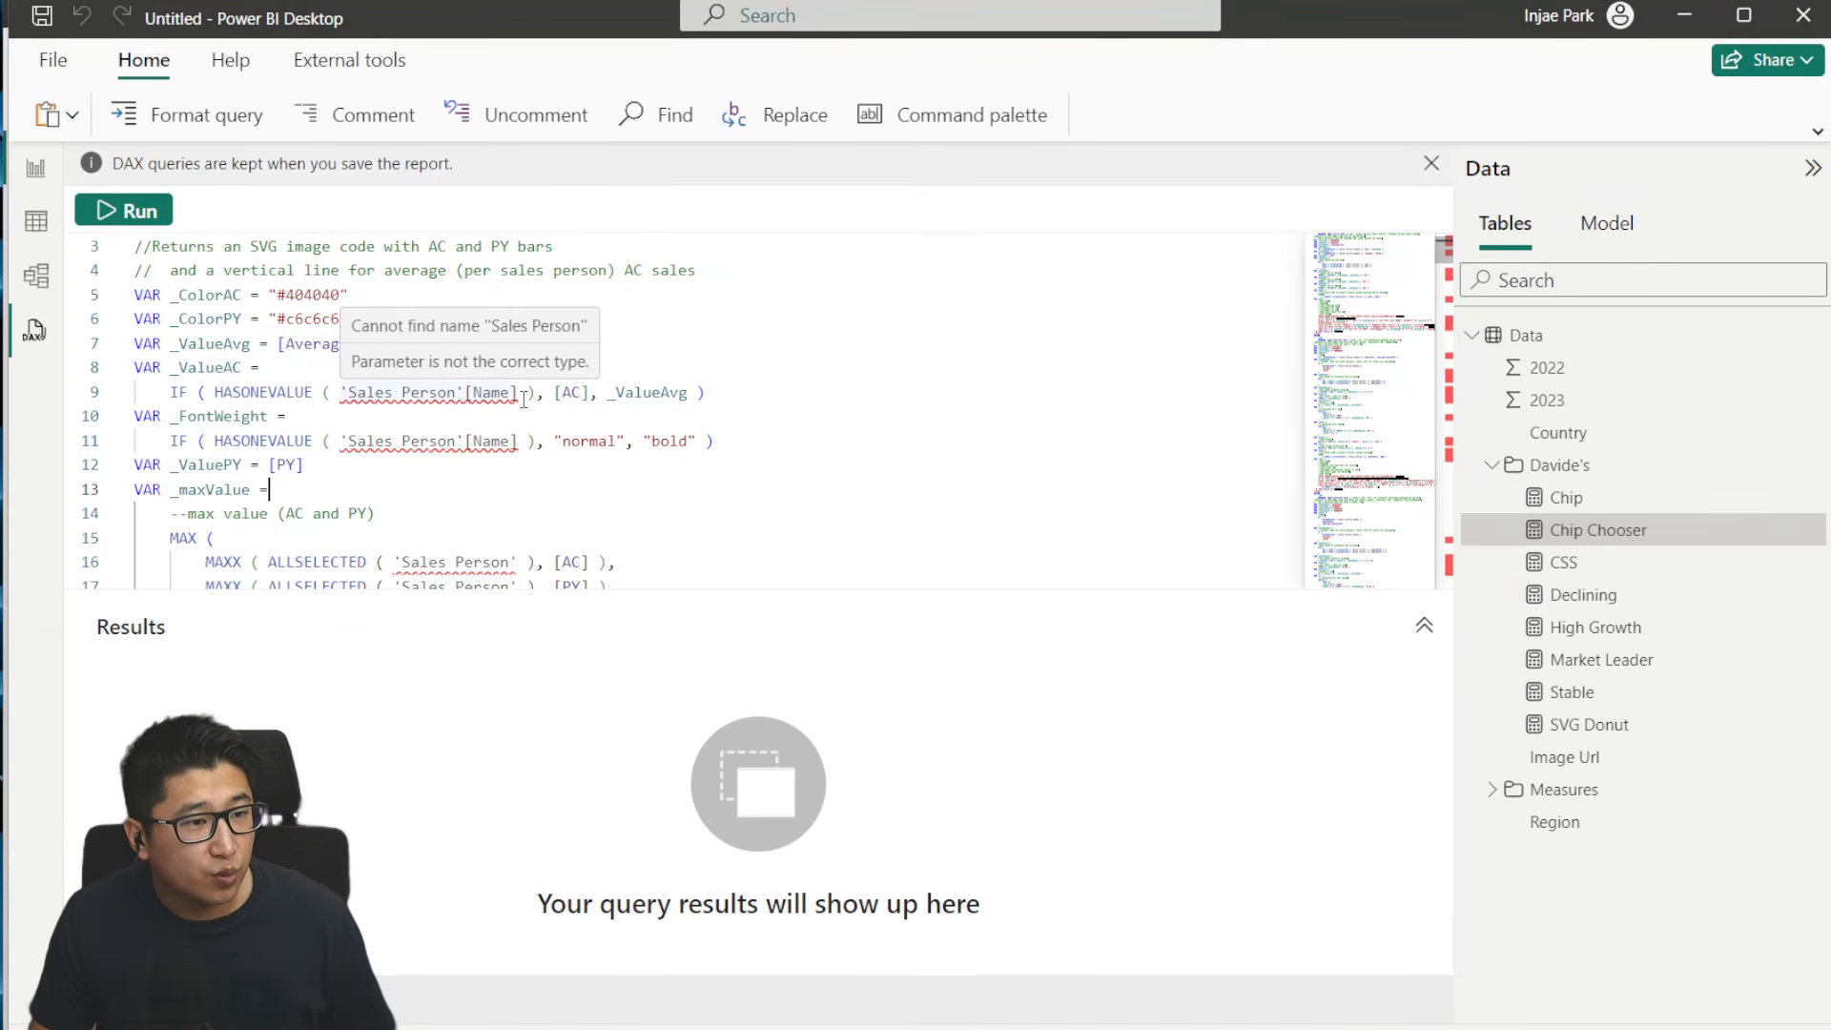
pyautogui.moveTo(520, 399); pyautogui.dragTo(361, 400)
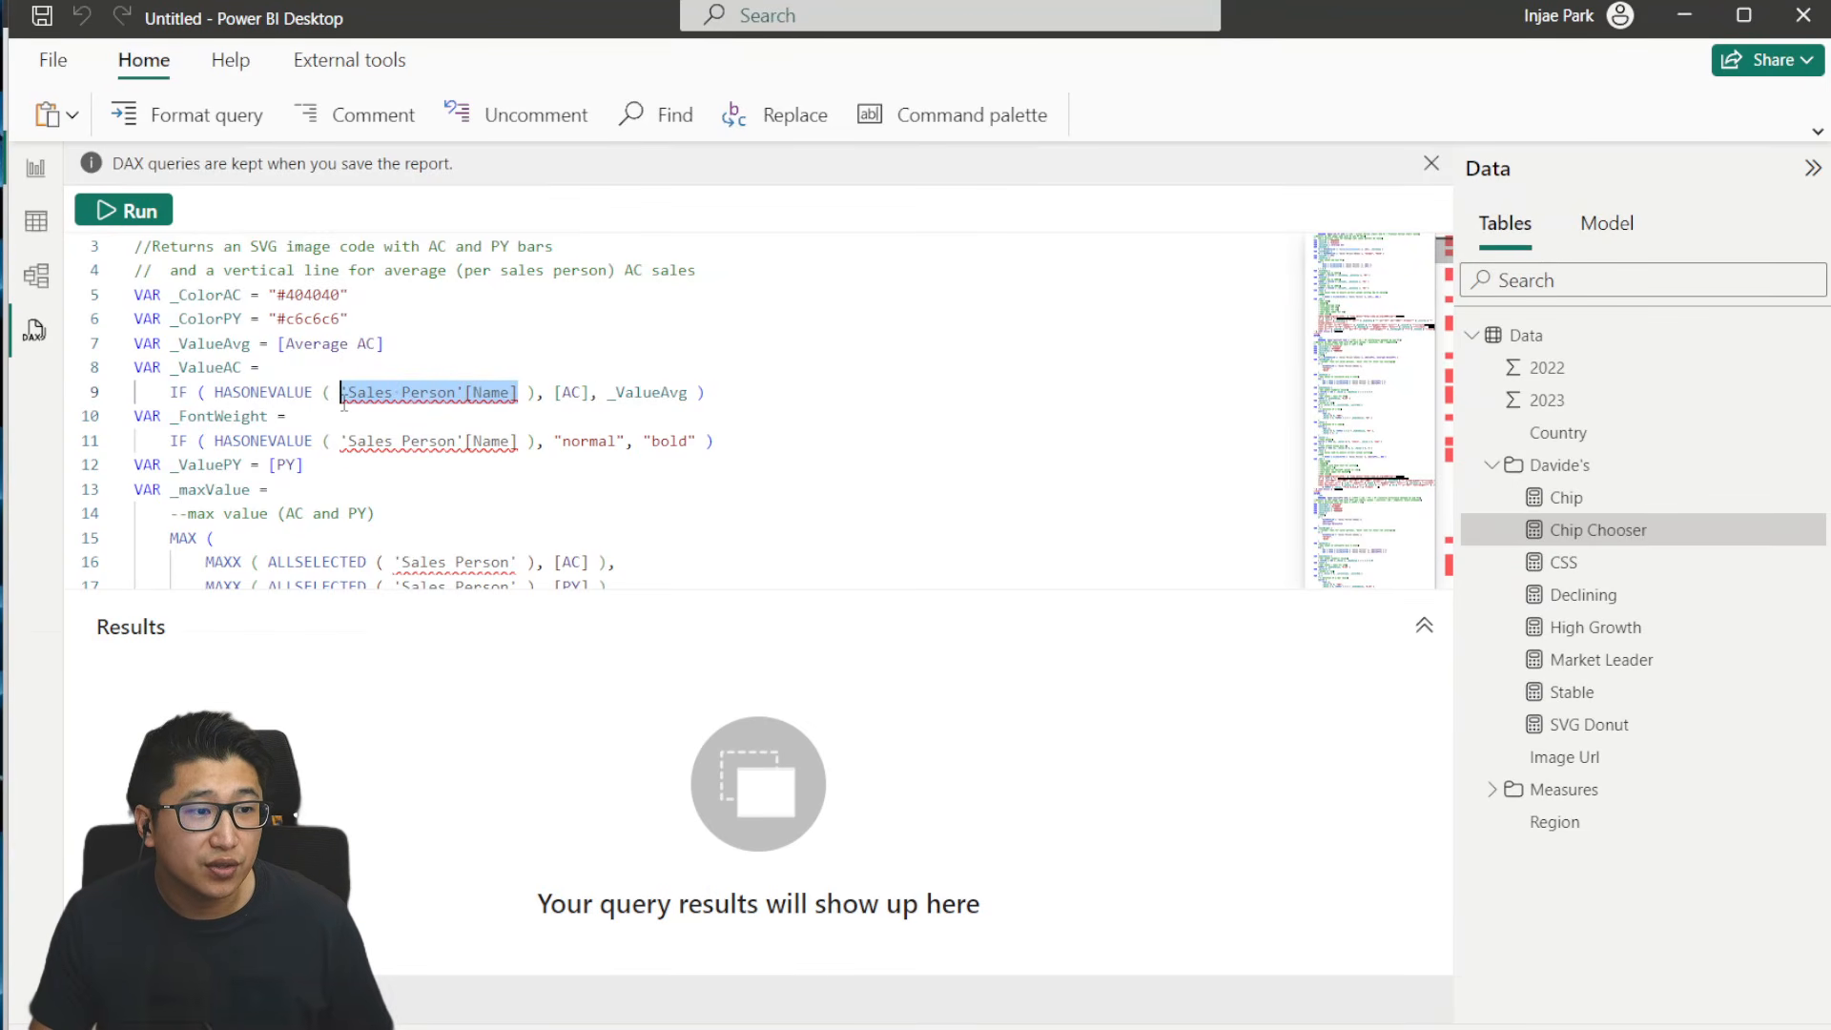
pyautogui.moveTo(344, 400)
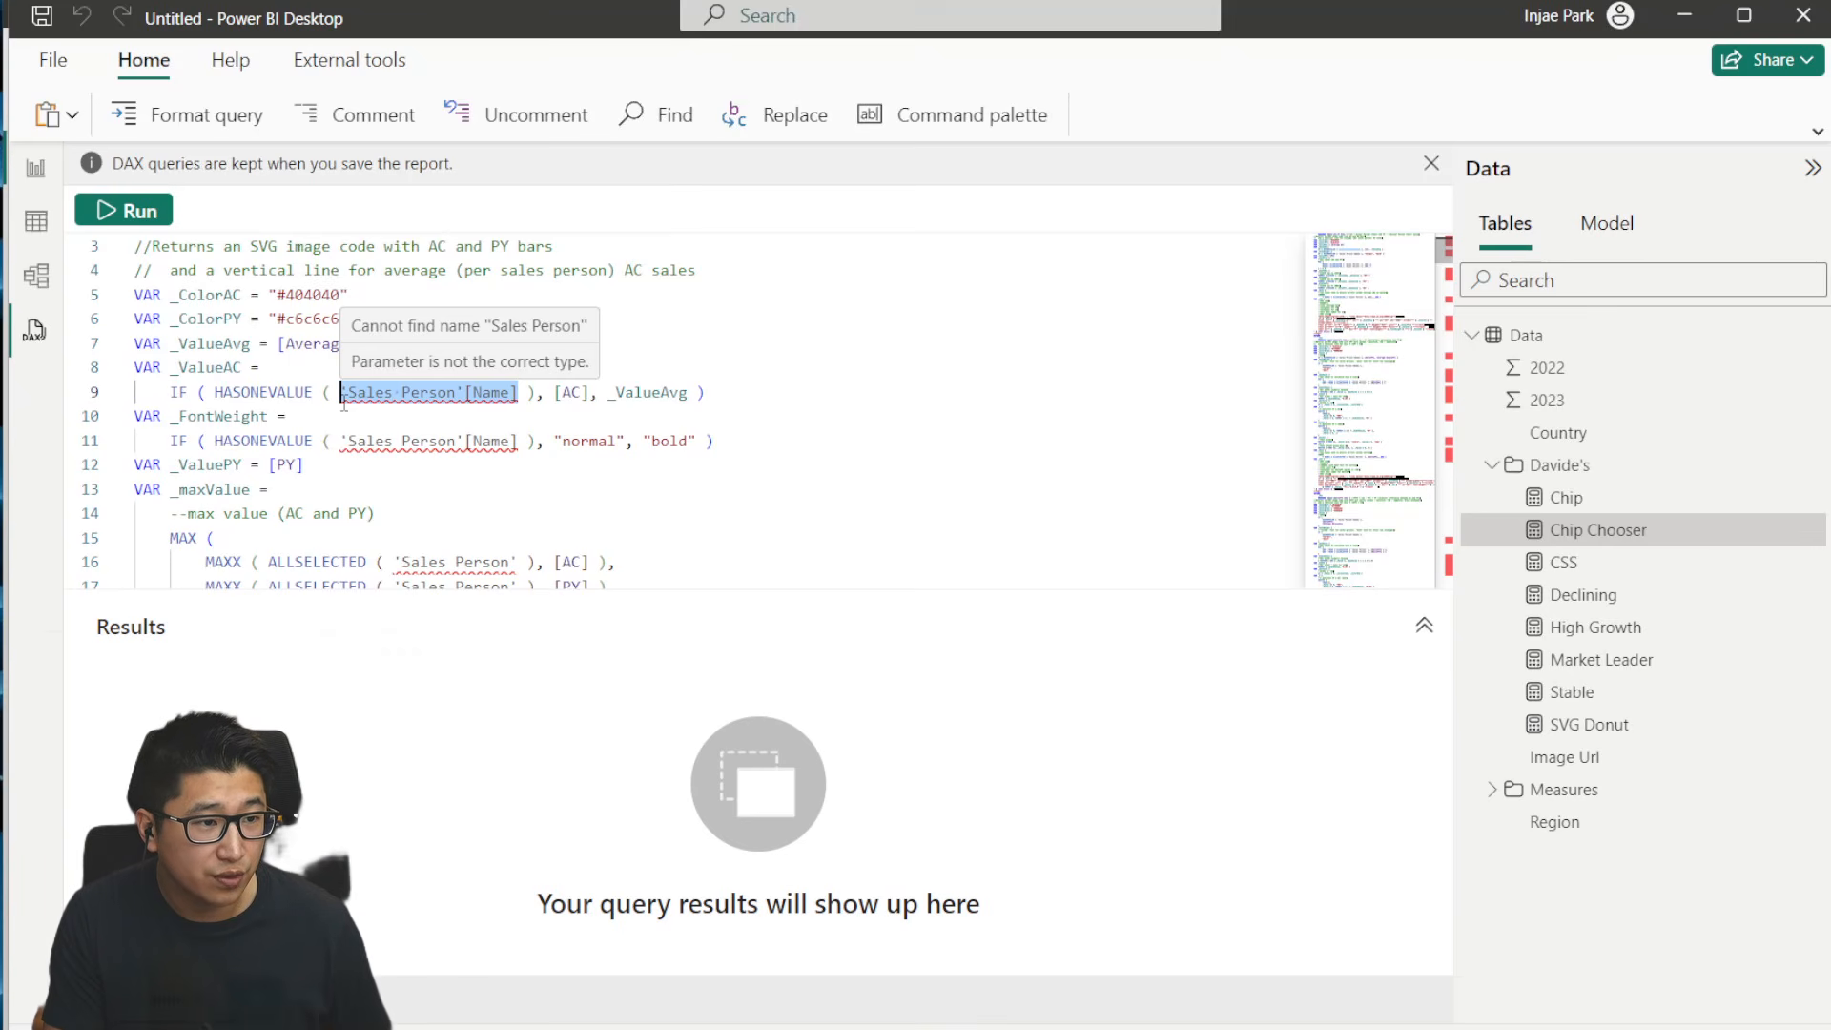
pyautogui.hotkey('ctrl', 'f')
pyautogui.scroll(-4, 437, 397)
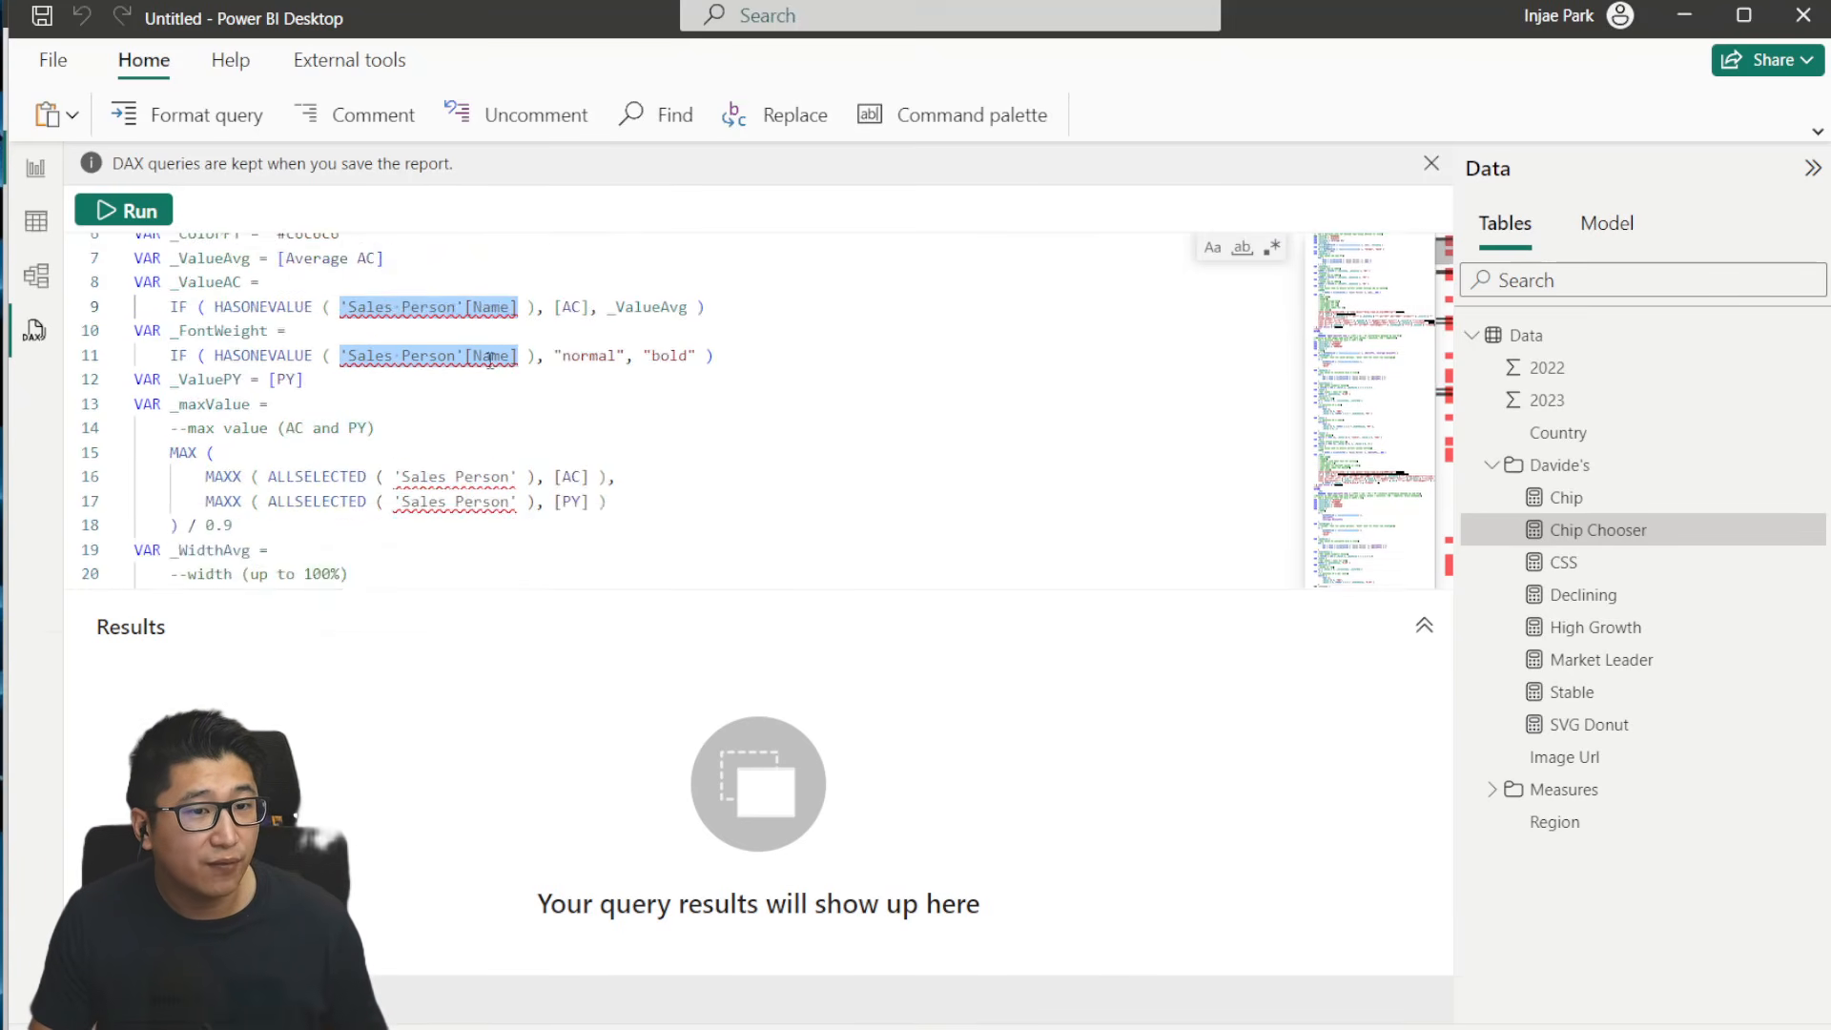
pyautogui.press('Escape')
pyautogui.scroll(4, 424, 409)
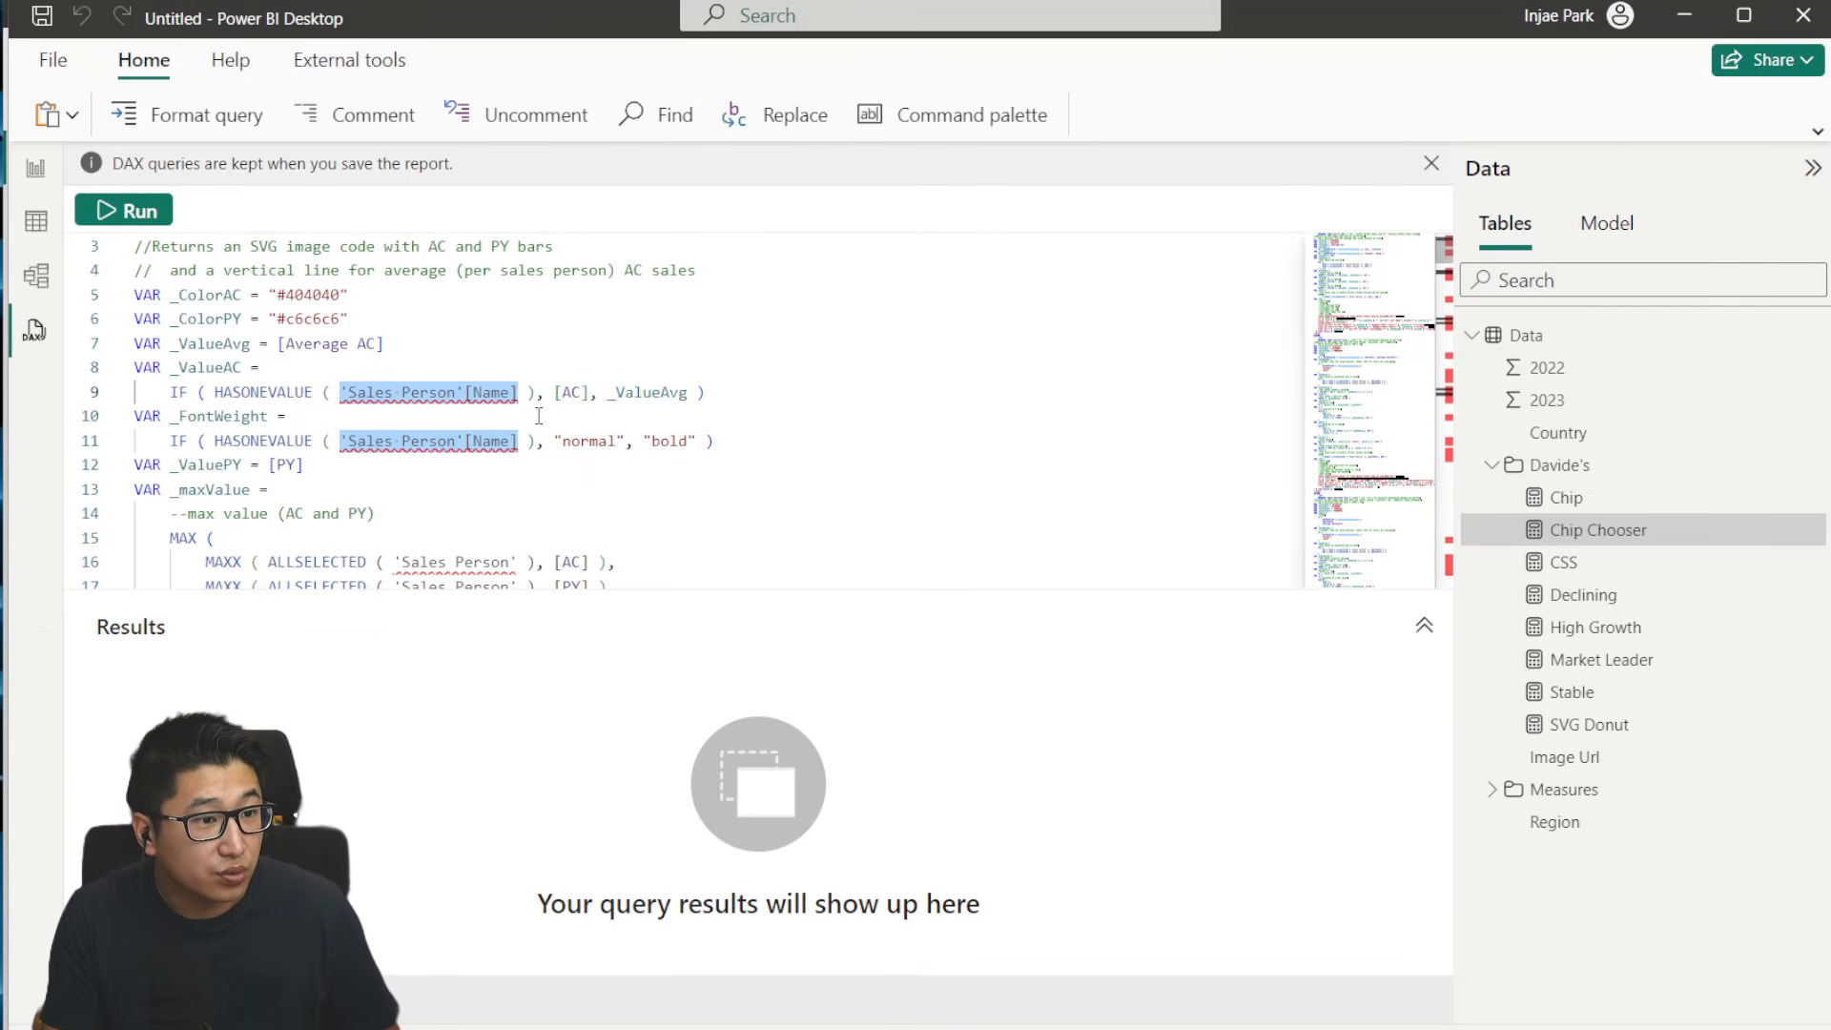
pyautogui.write('Data[Country]')
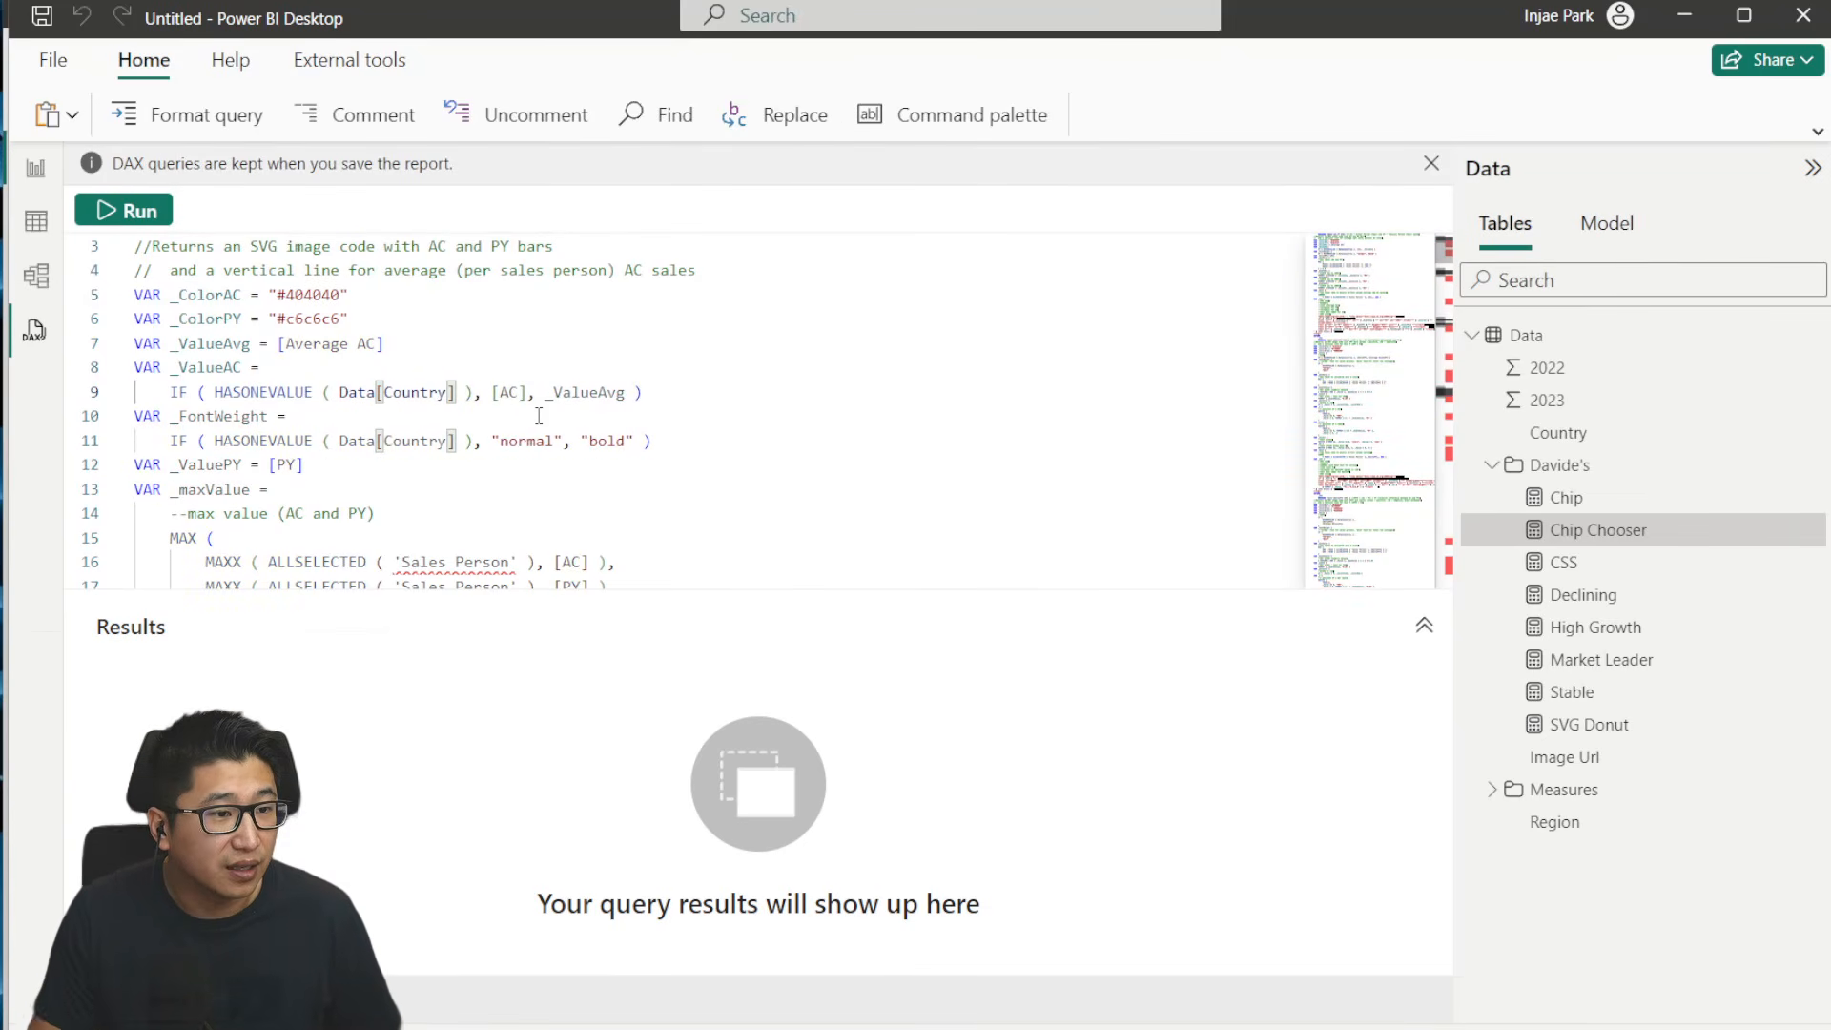
# - Replace all remaining 'Sales Person' table references, such as those in the ALLSELECTED functions, with Data
pyautogui.scroll(-3, 762, 413)
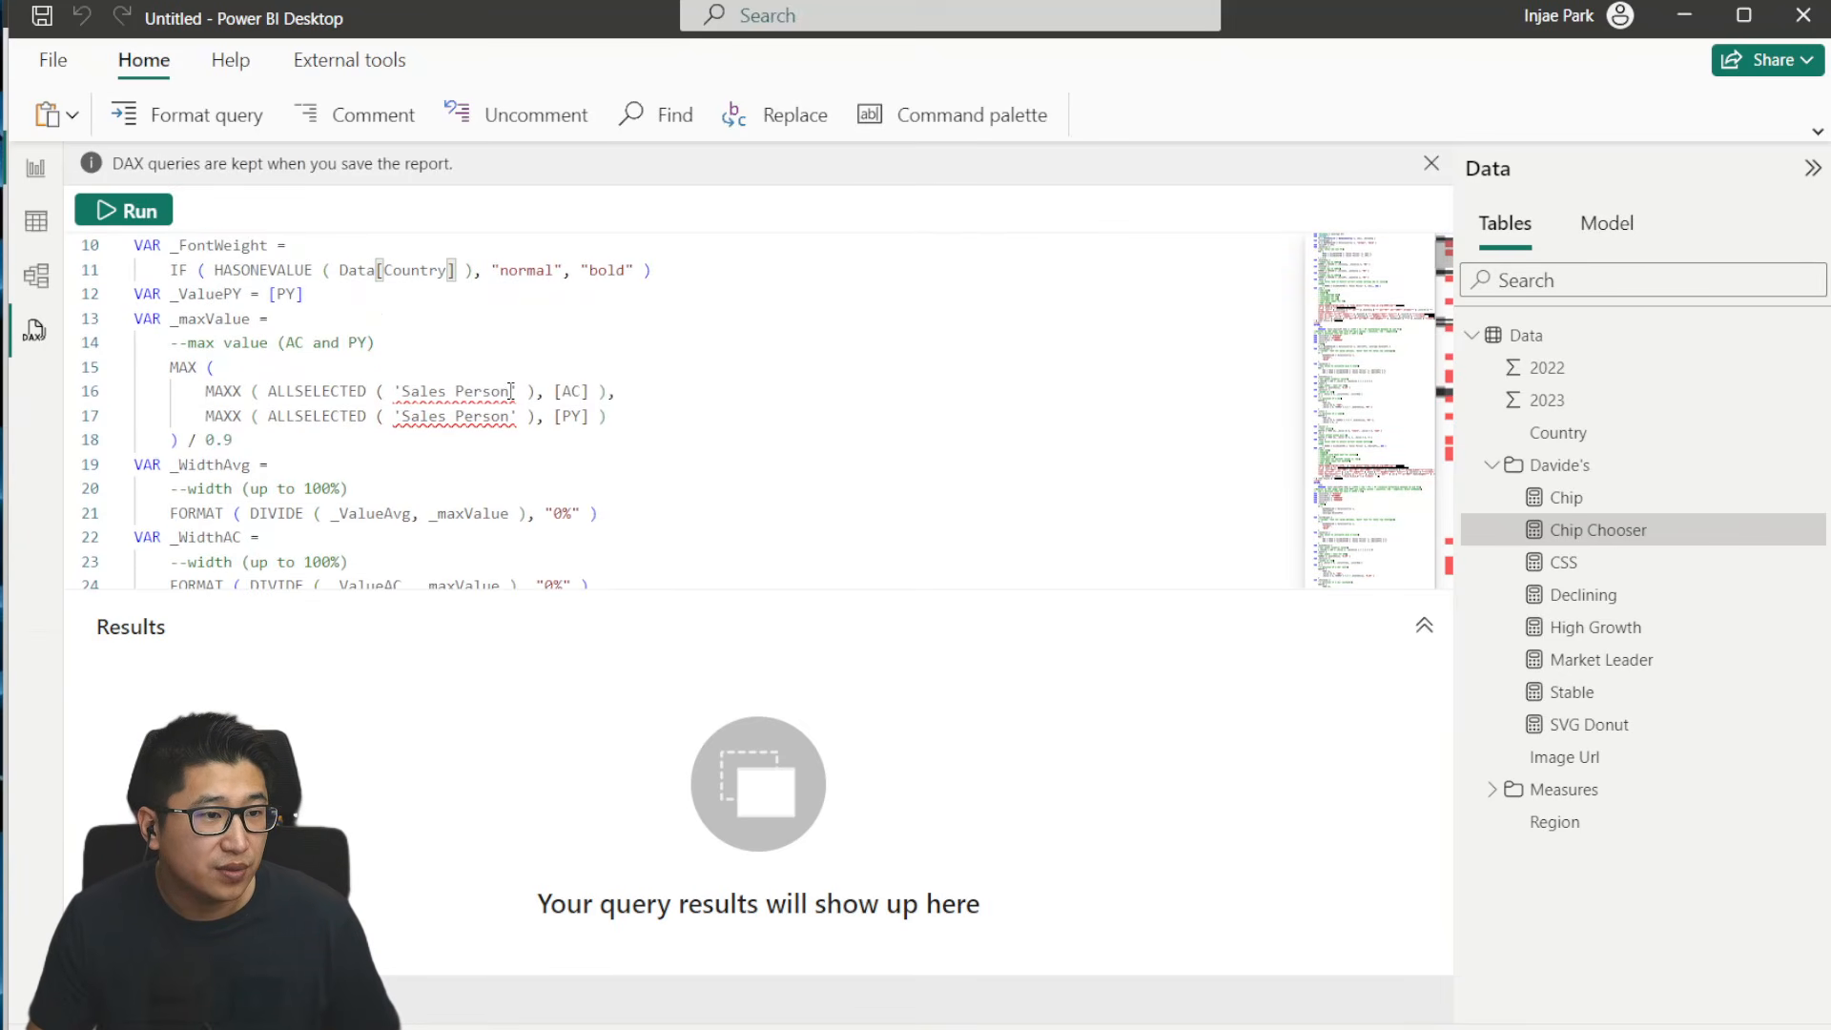
pyautogui.moveTo(511, 391); pyautogui.dragTo(402, 391)
pyautogui.hotkey('ctrl', 'd')
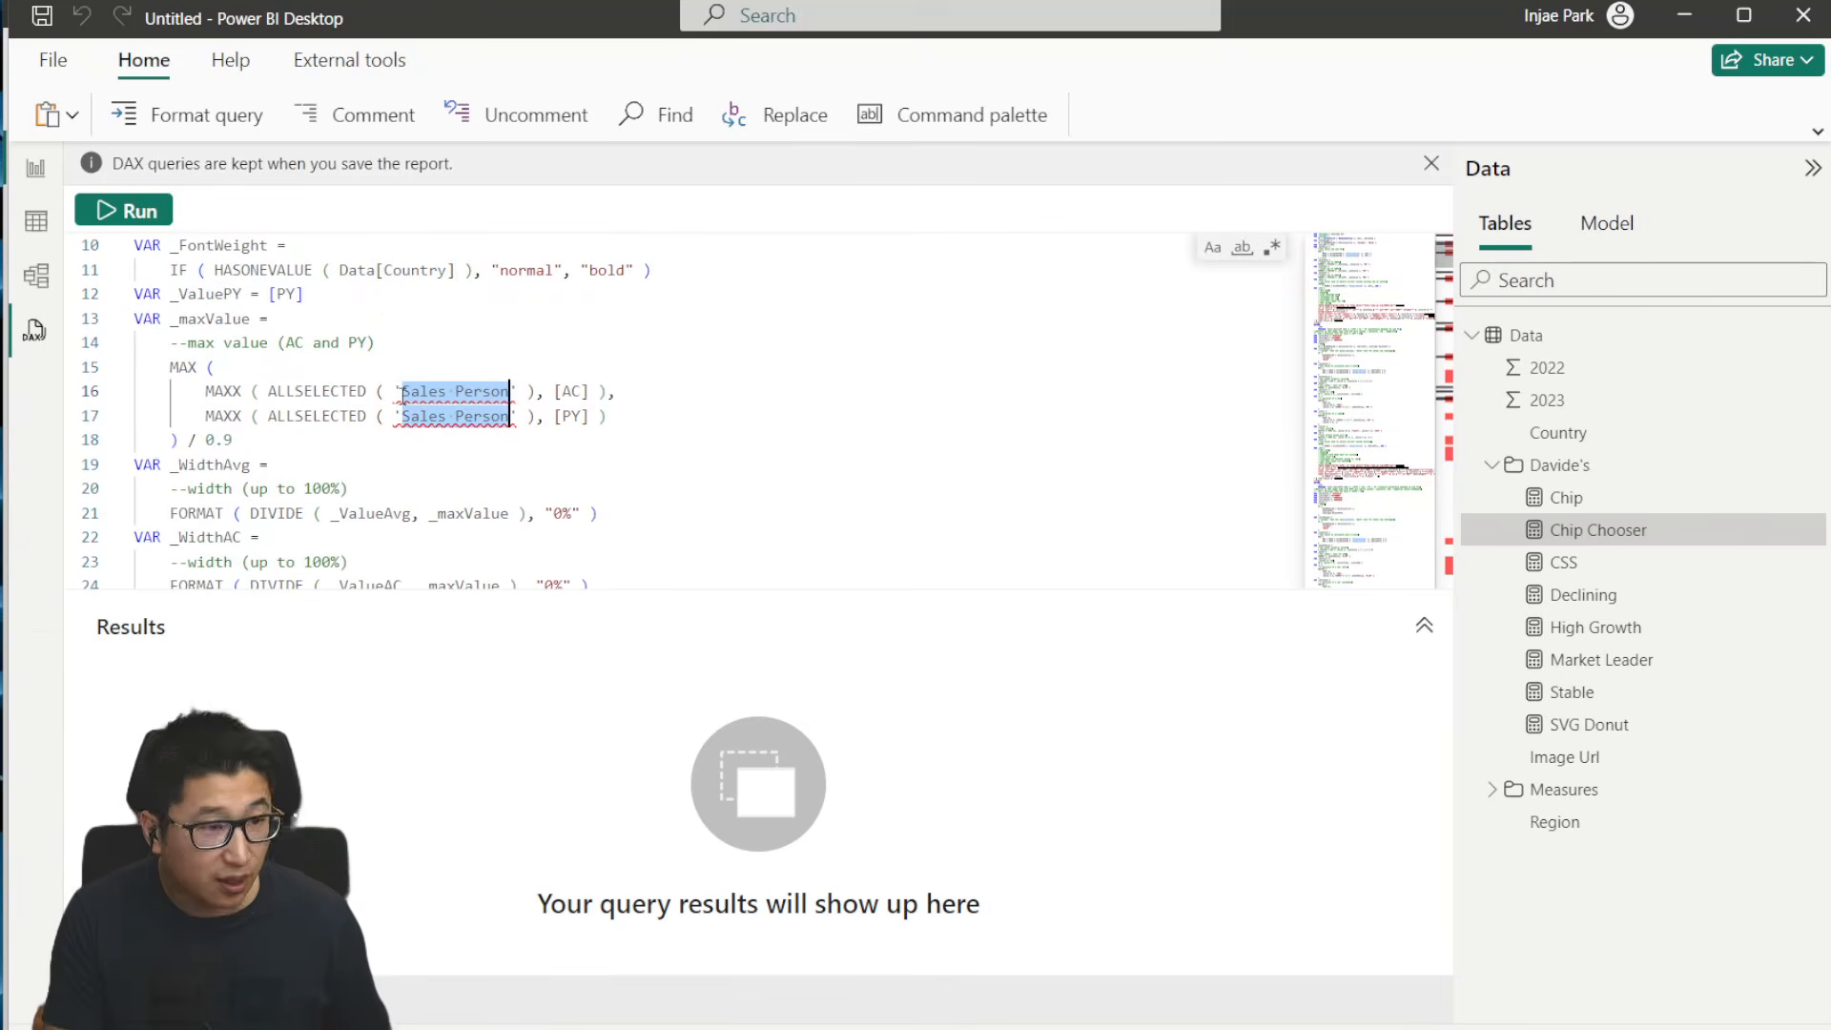
pyautogui.write('Data')
# - Review the query down to the AC measure definition and compare it with the AC measure's formula in the IBCS report
pyautogui.scroll(-3, 630, 432)
pyautogui.scroll(-12, 630, 429)
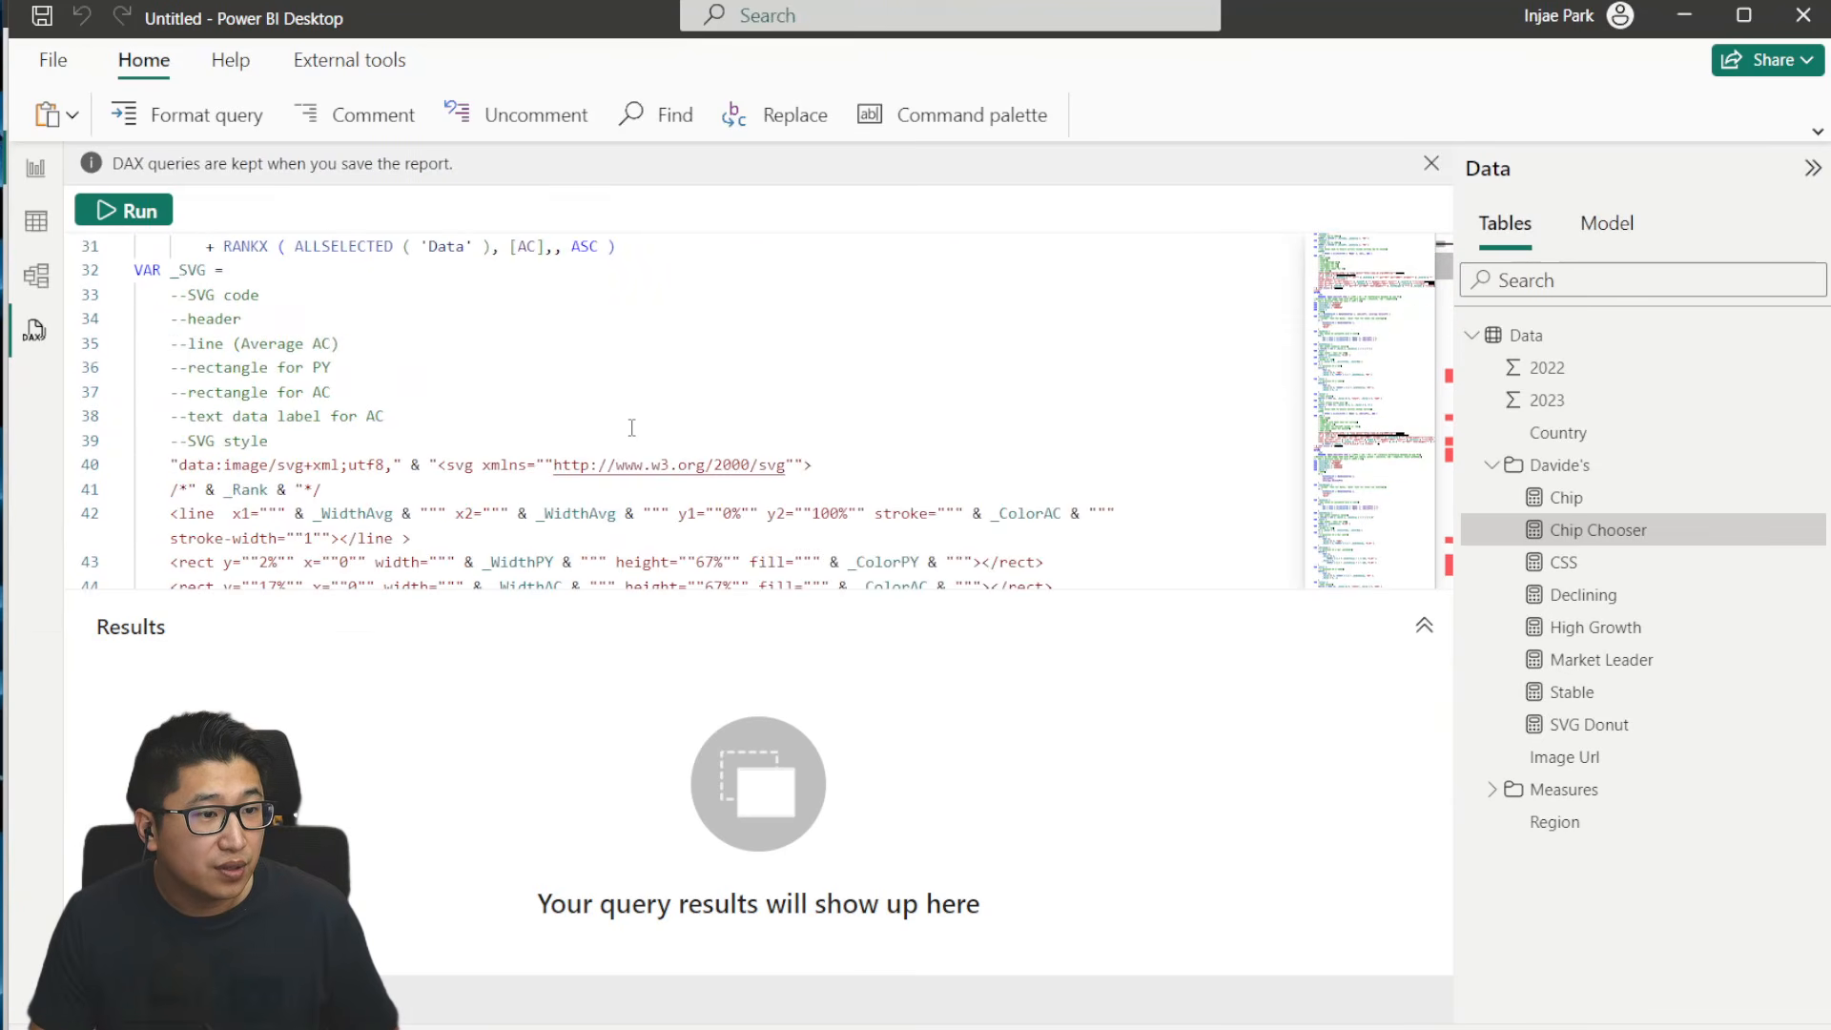
pyautogui.scroll(-20, 477, 373)
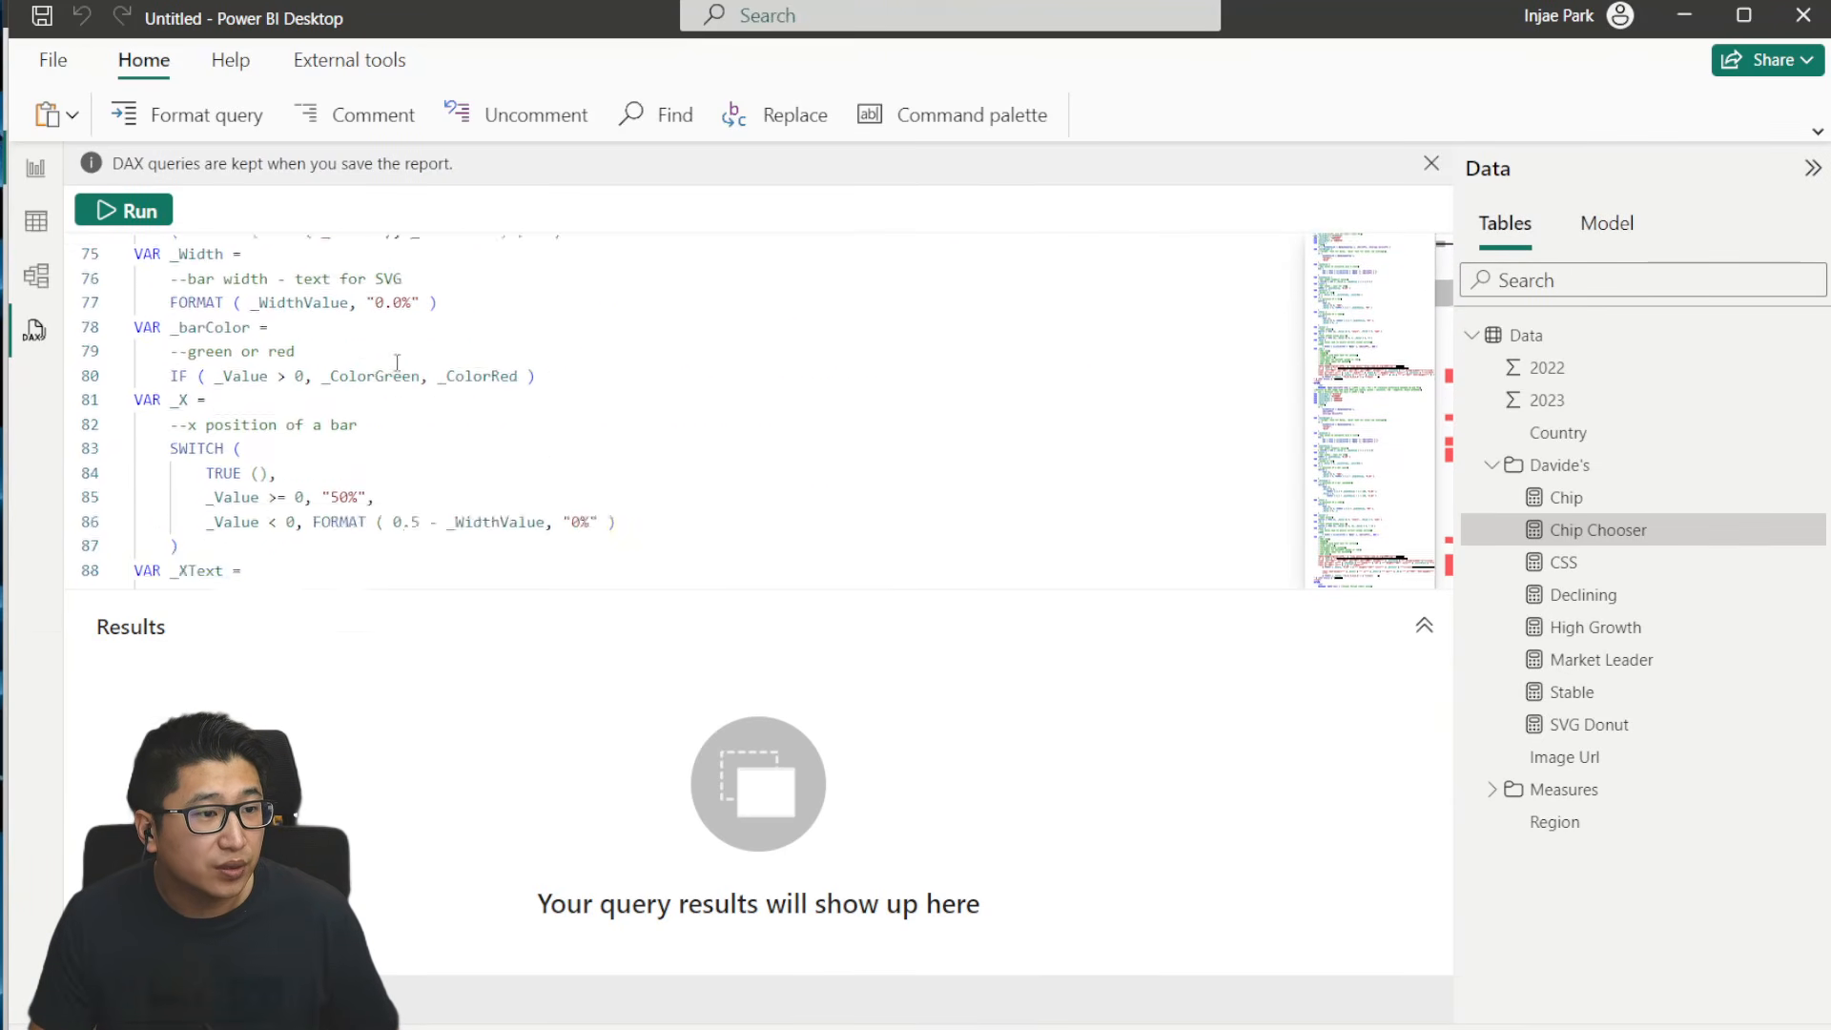
pyautogui.scroll(-20, 355, 394)
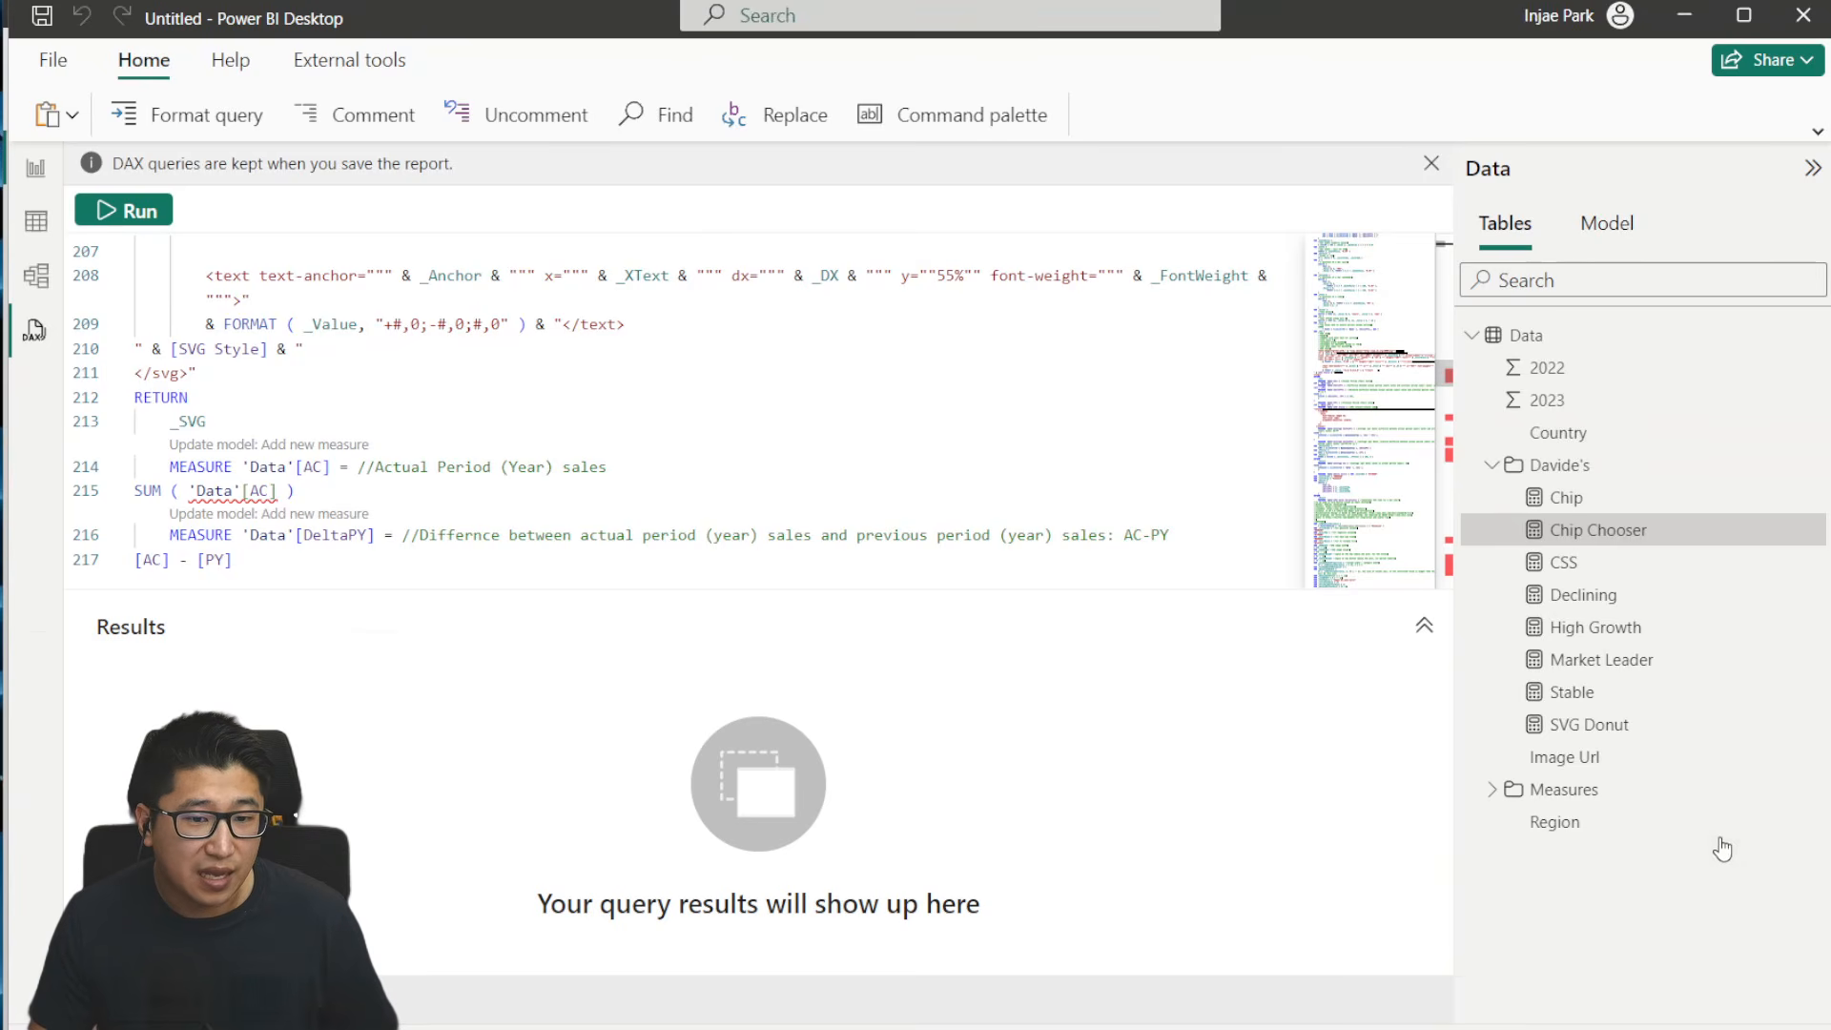
pyautogui.hotkey('alt', 'Tab')
pyautogui.click(1769, 324)
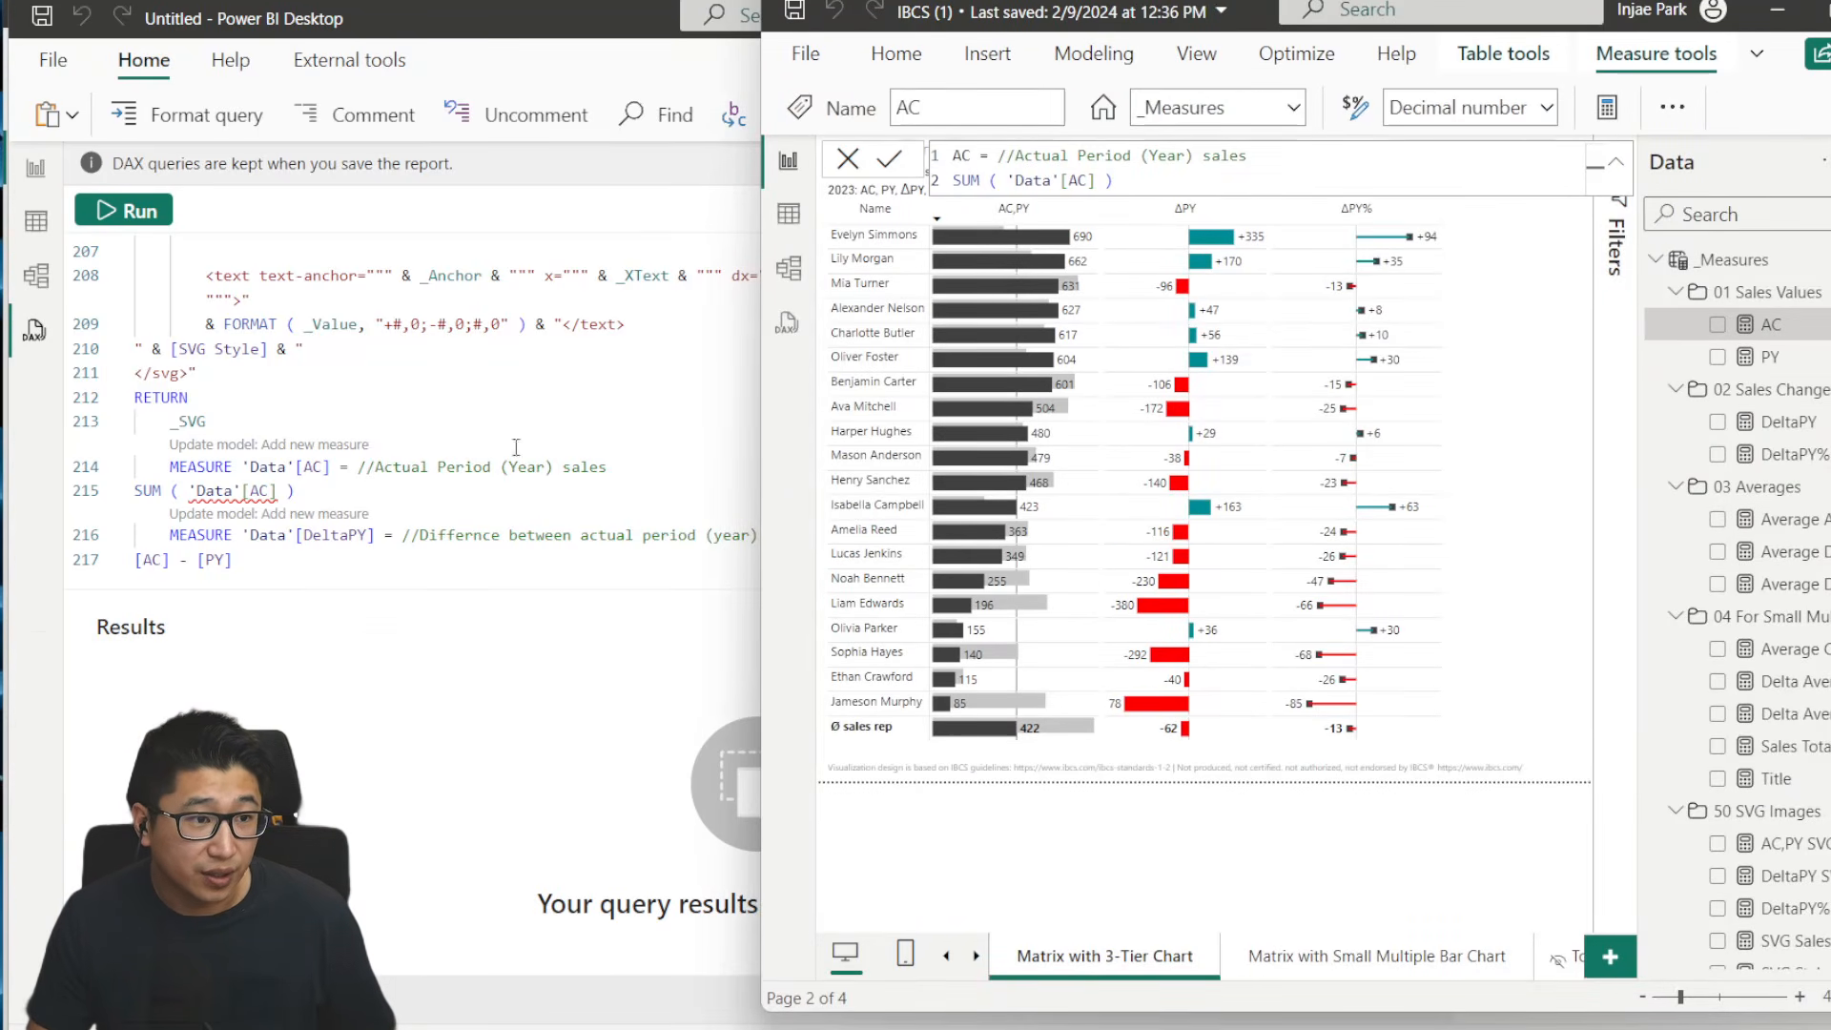
pyautogui.click(240, 478)
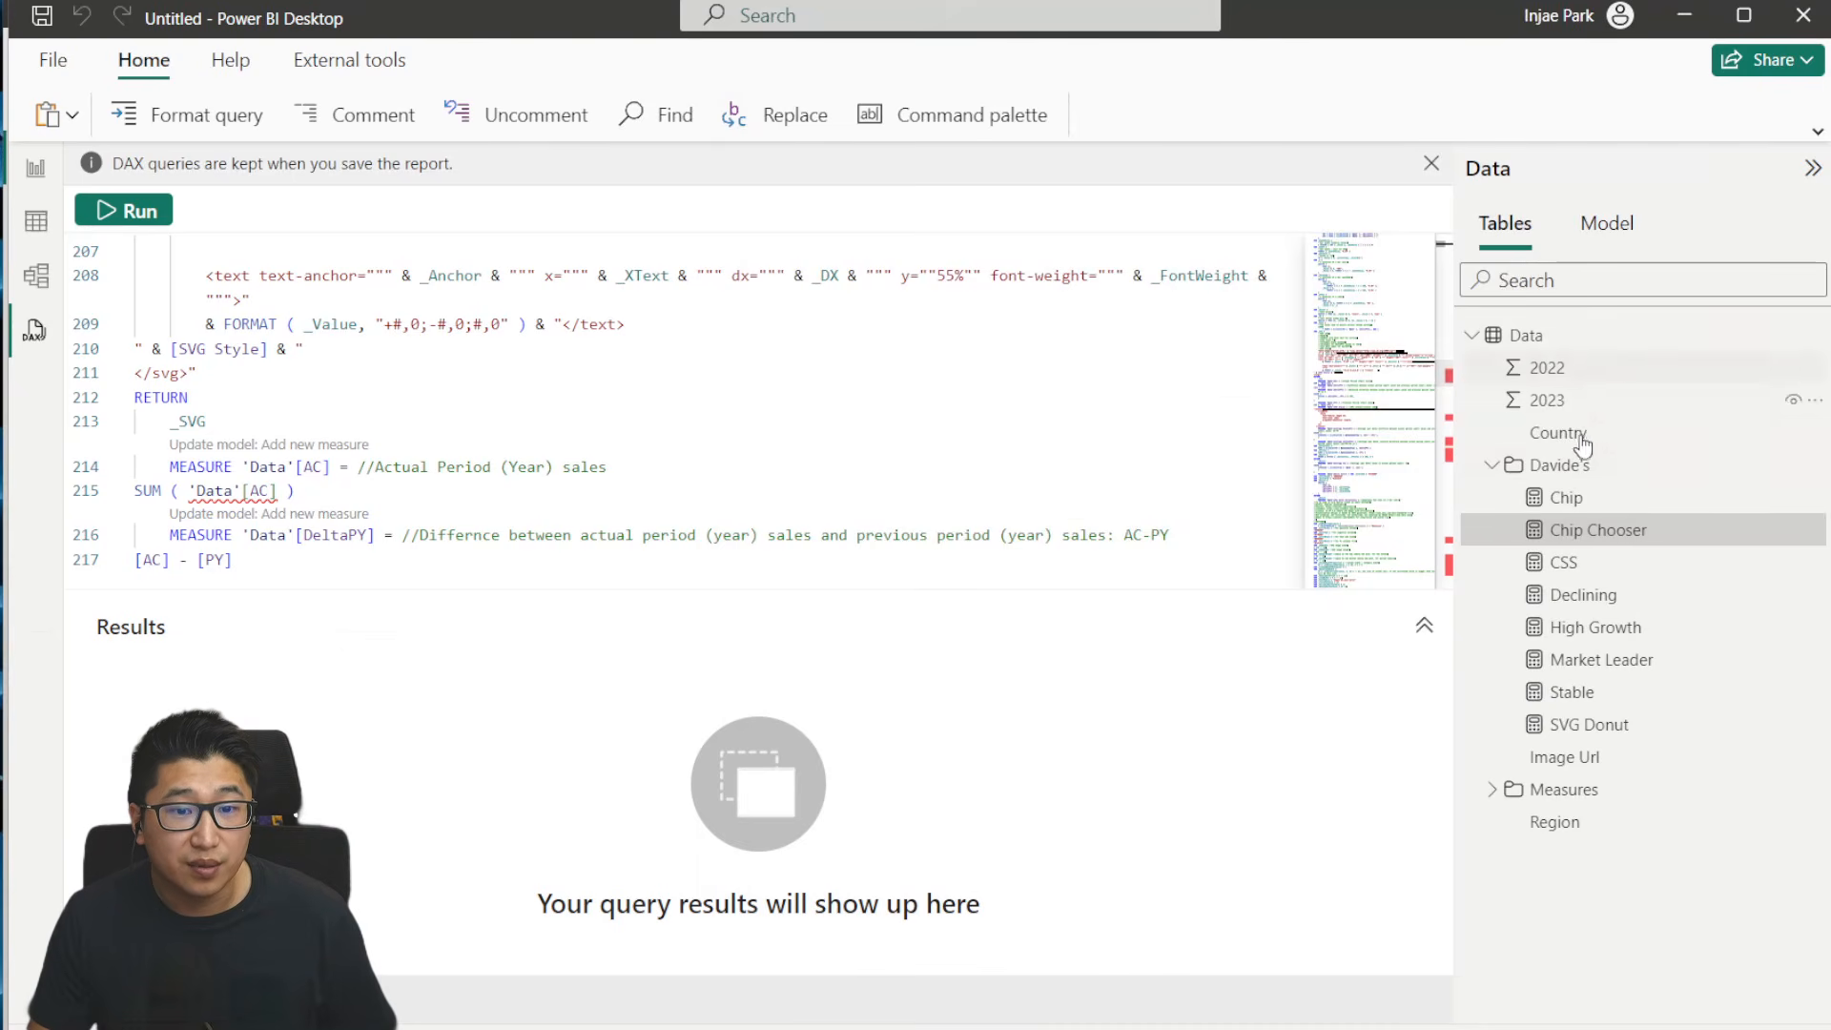
# - In the Measures folder of the untitled report's Data table, rename the Sales measure as AC
pyautogui.click(1492, 789)
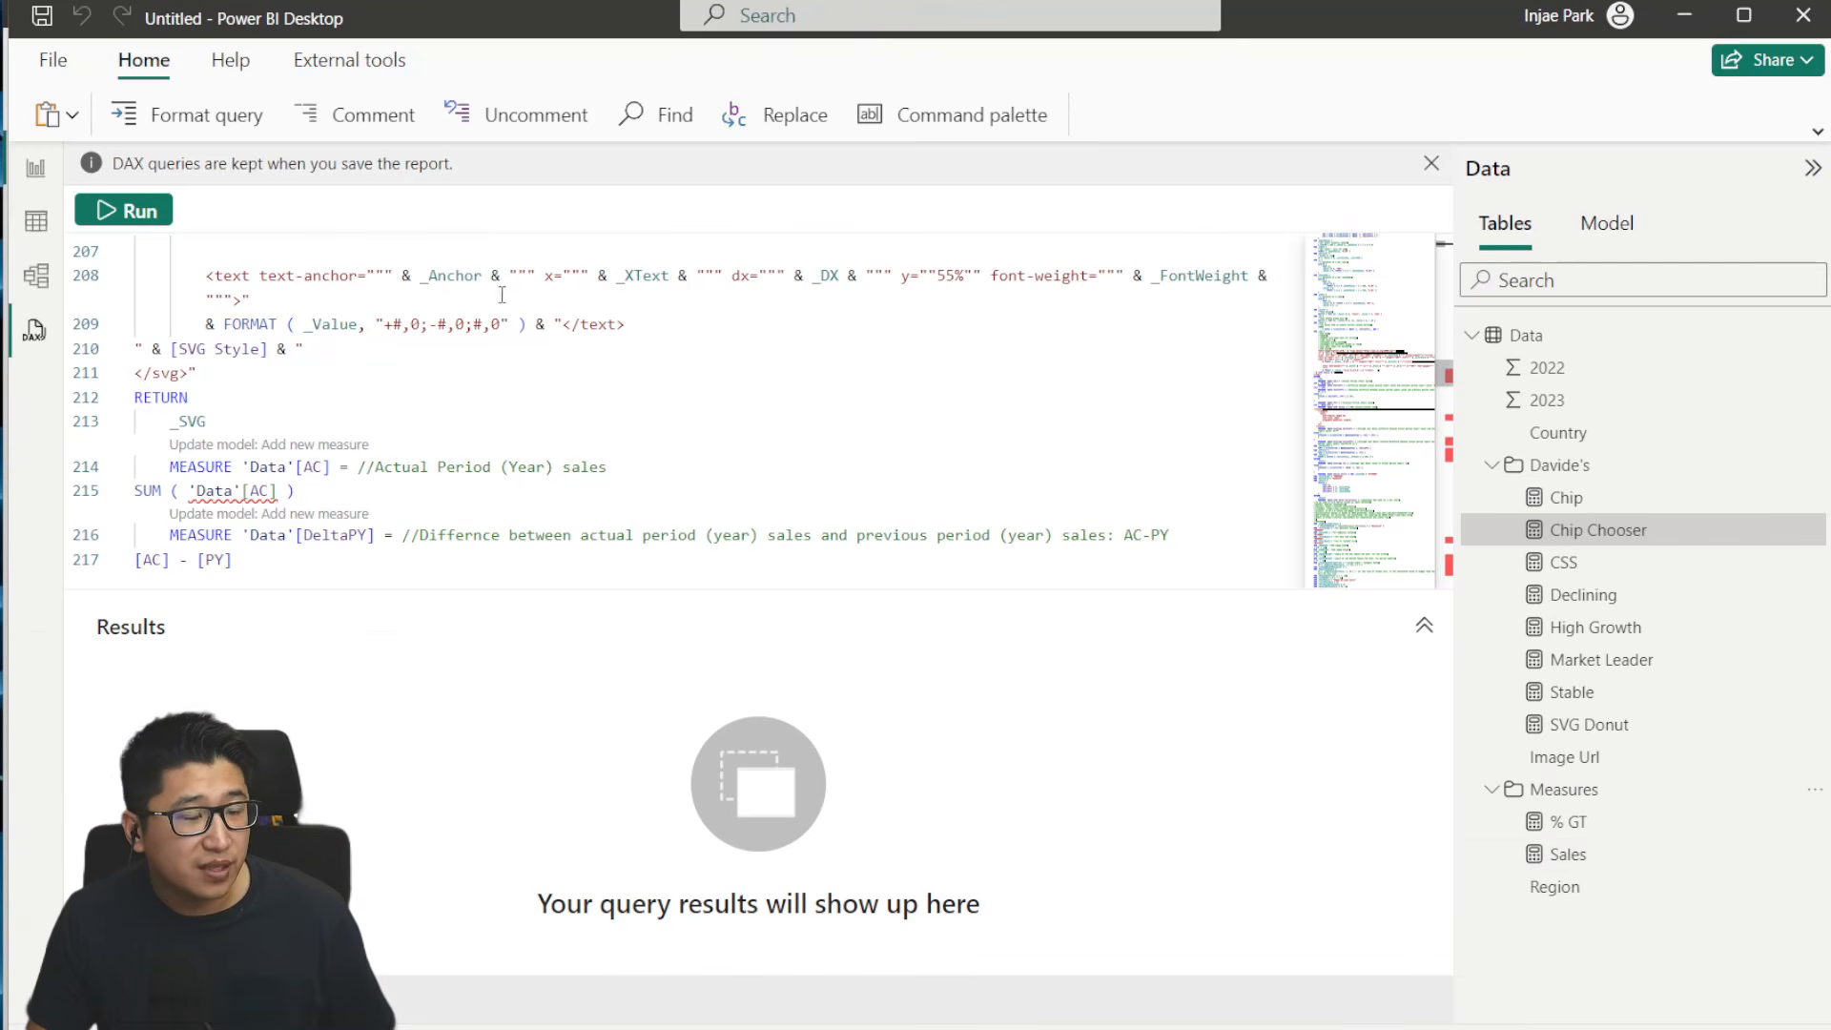
pyautogui.scroll(-10, 499, 341)
pyautogui.scroll(-20, 499, 342)
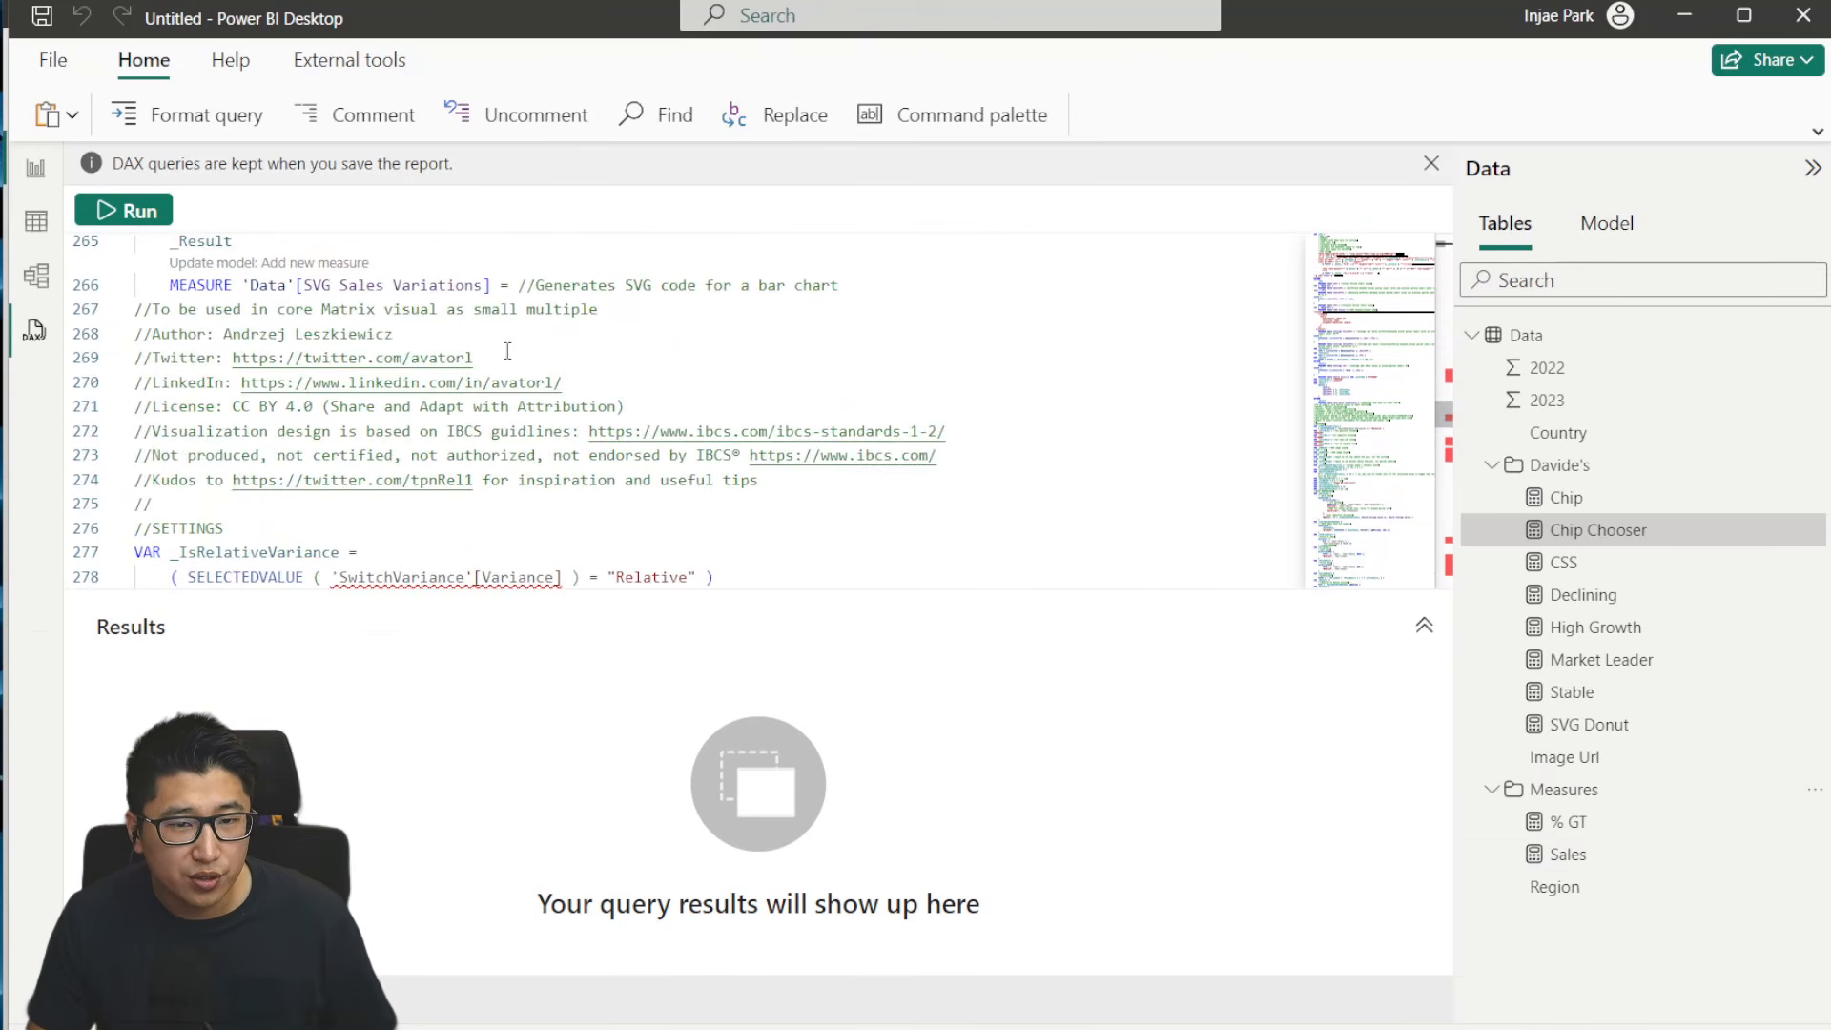
pyautogui.click(1573, 858)
pyautogui.doubleClick(1568, 854)
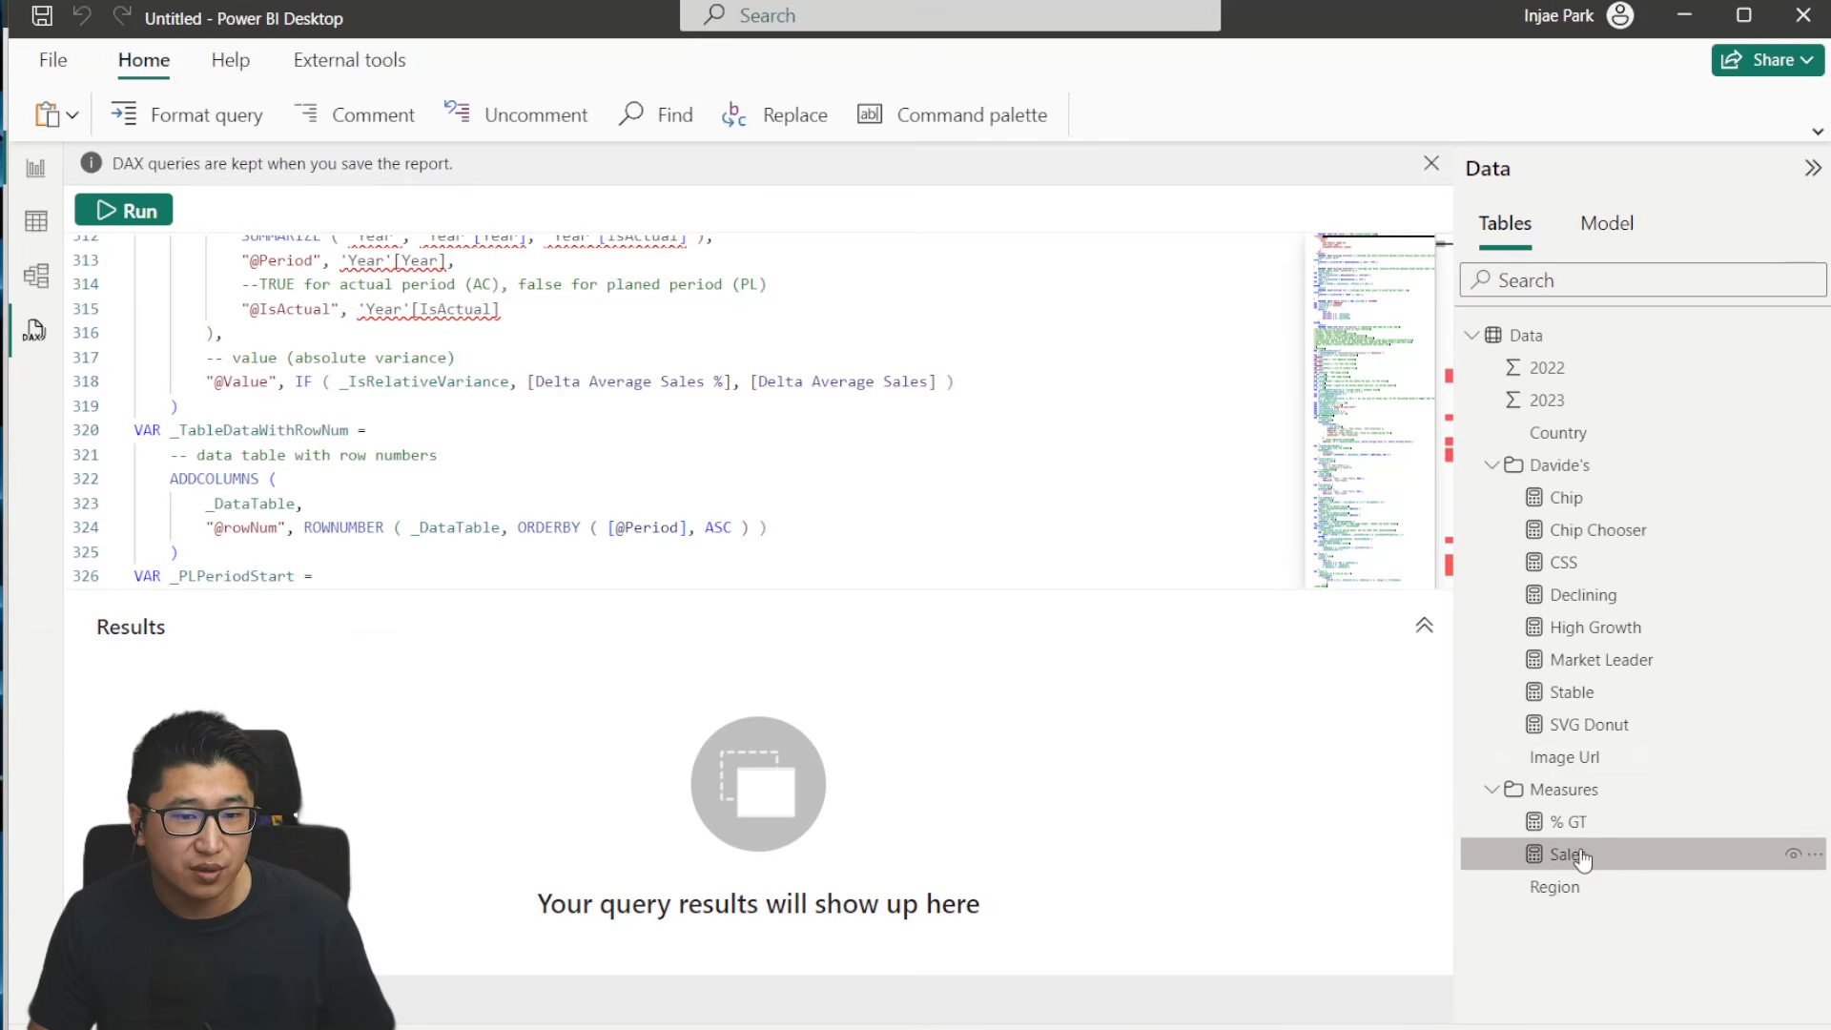
pyautogui.write('AC')
pyautogui.press('Return')
pyautogui.scroll(4, 337, 477)
pyautogui.scroll(20, 338, 477)
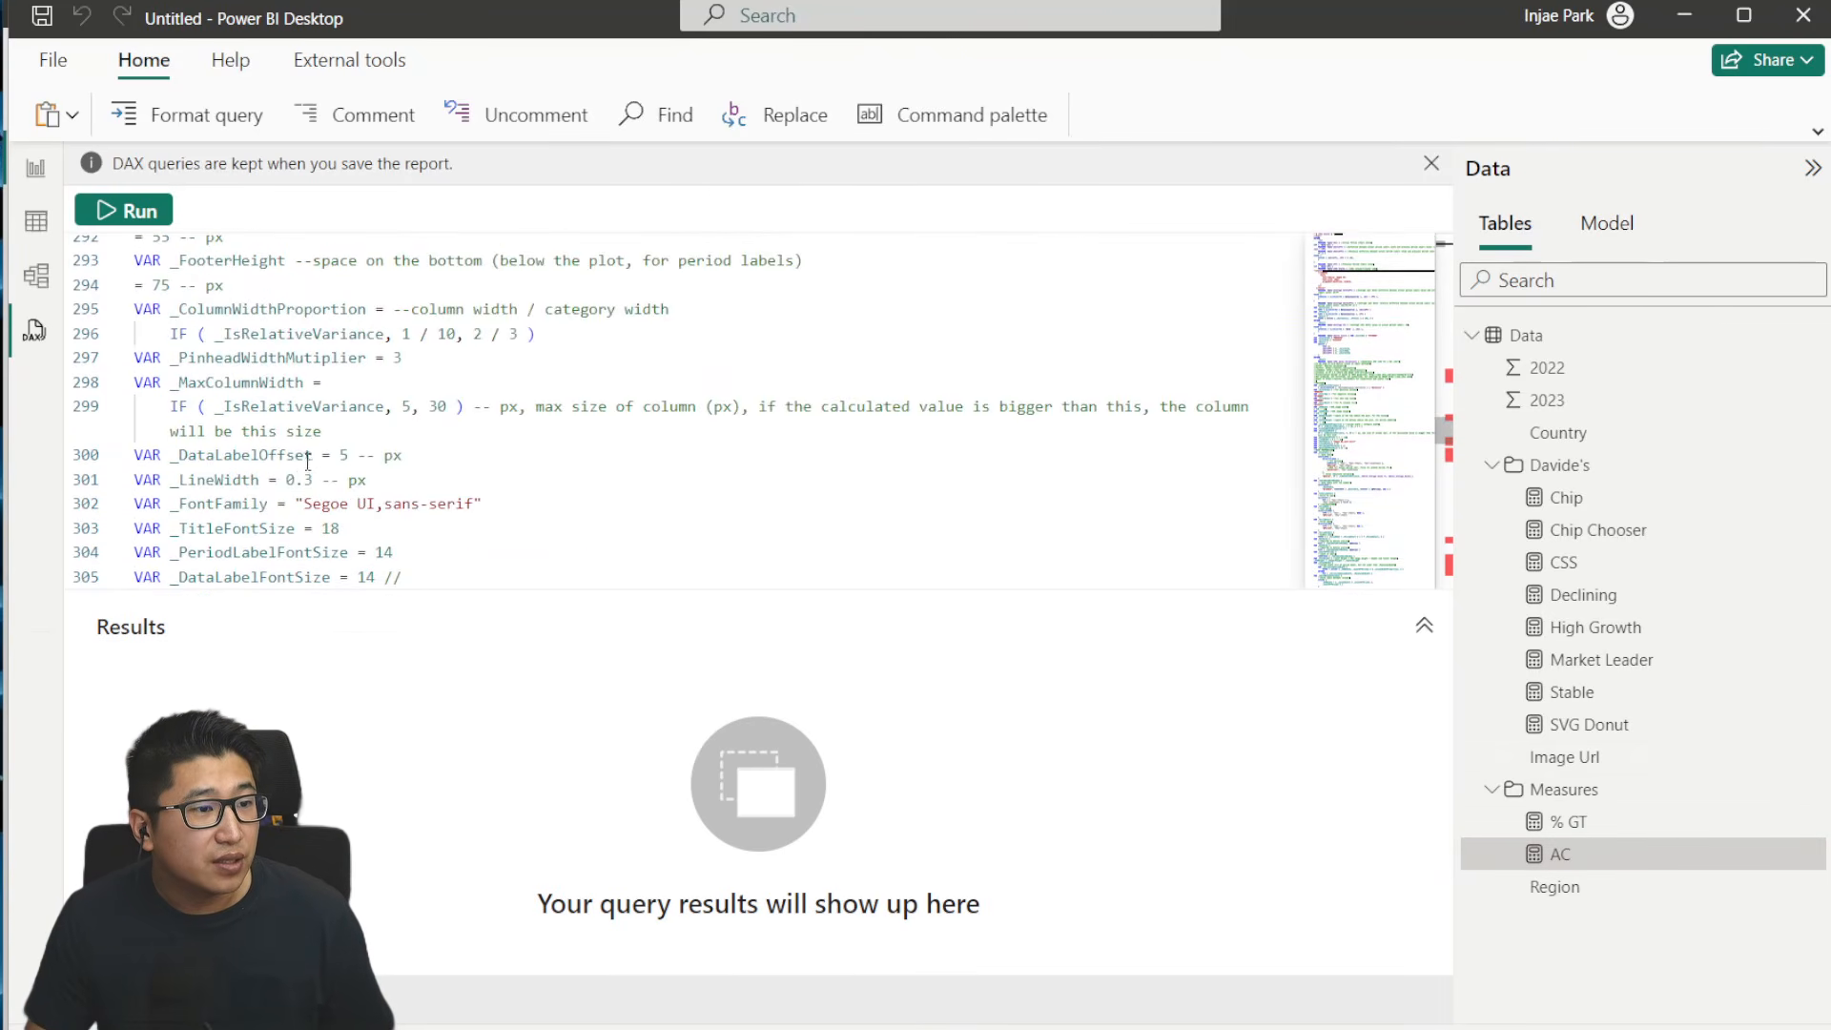
# - Return to the start of the DAX query and collapse the results area to enlarge the editor
pyautogui.scroll(20, 545, 450)
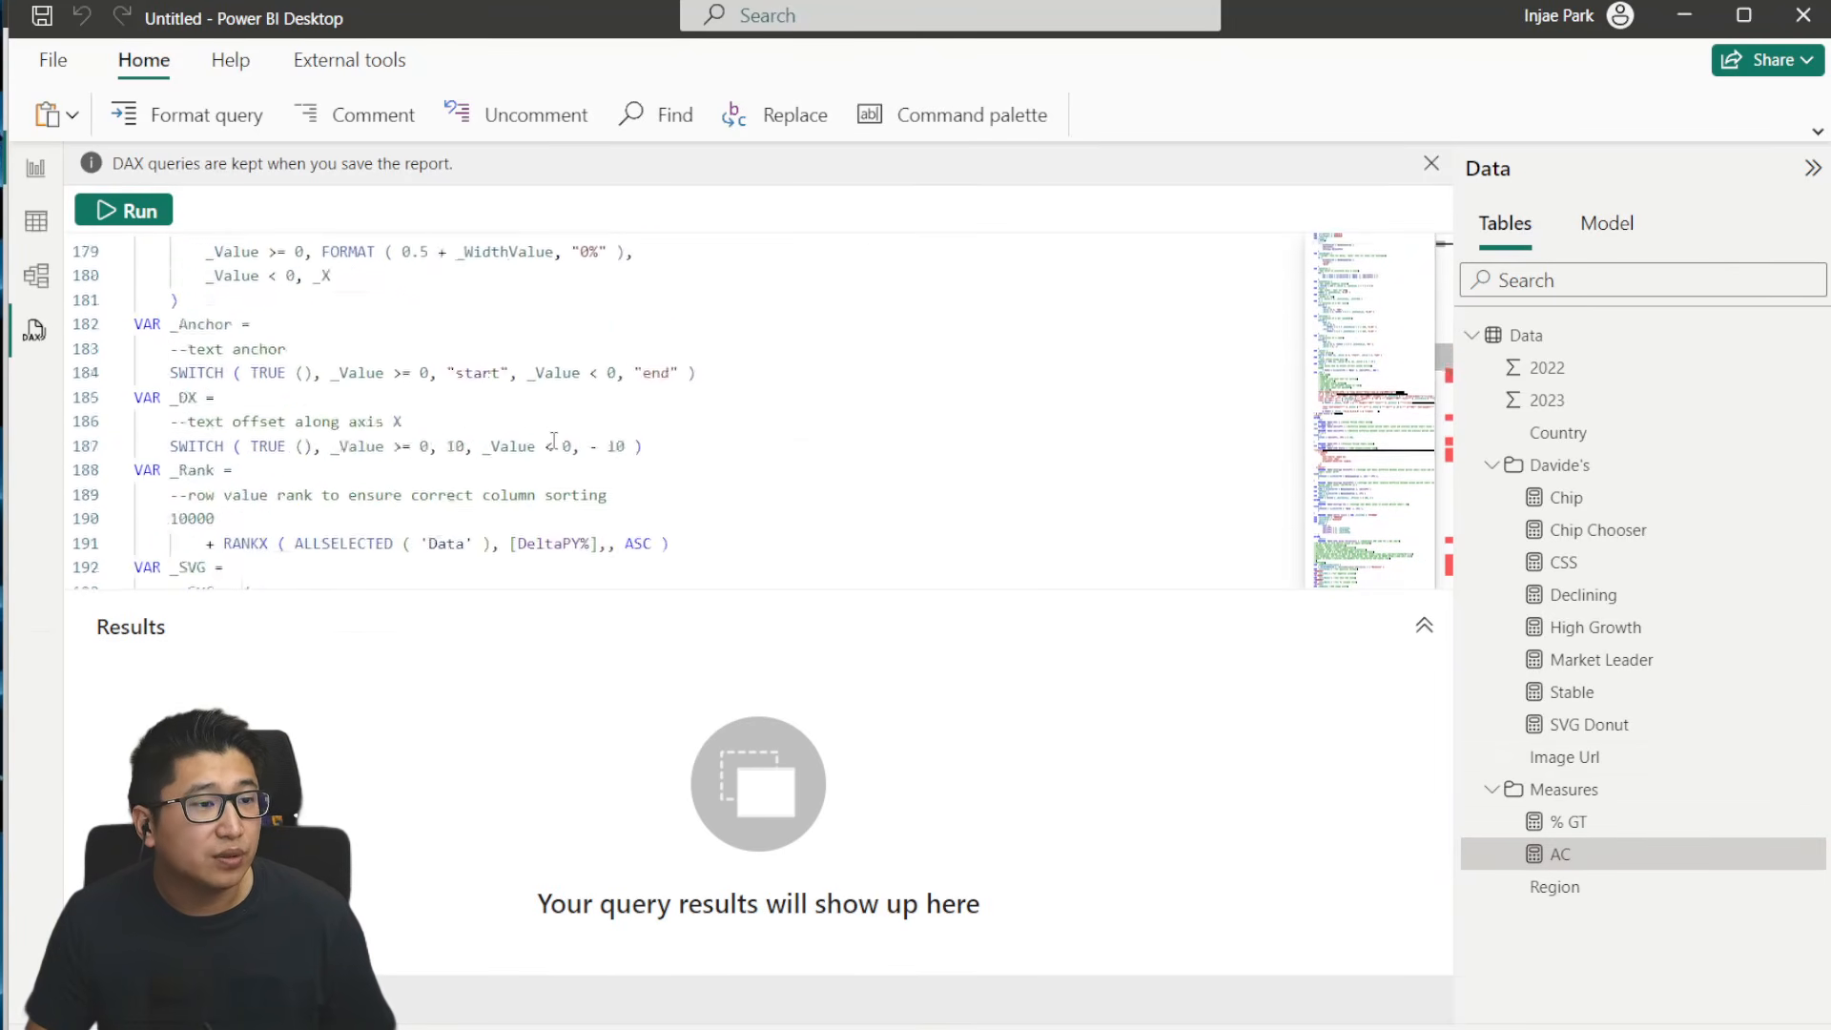
pyautogui.scroll(20, 619, 472)
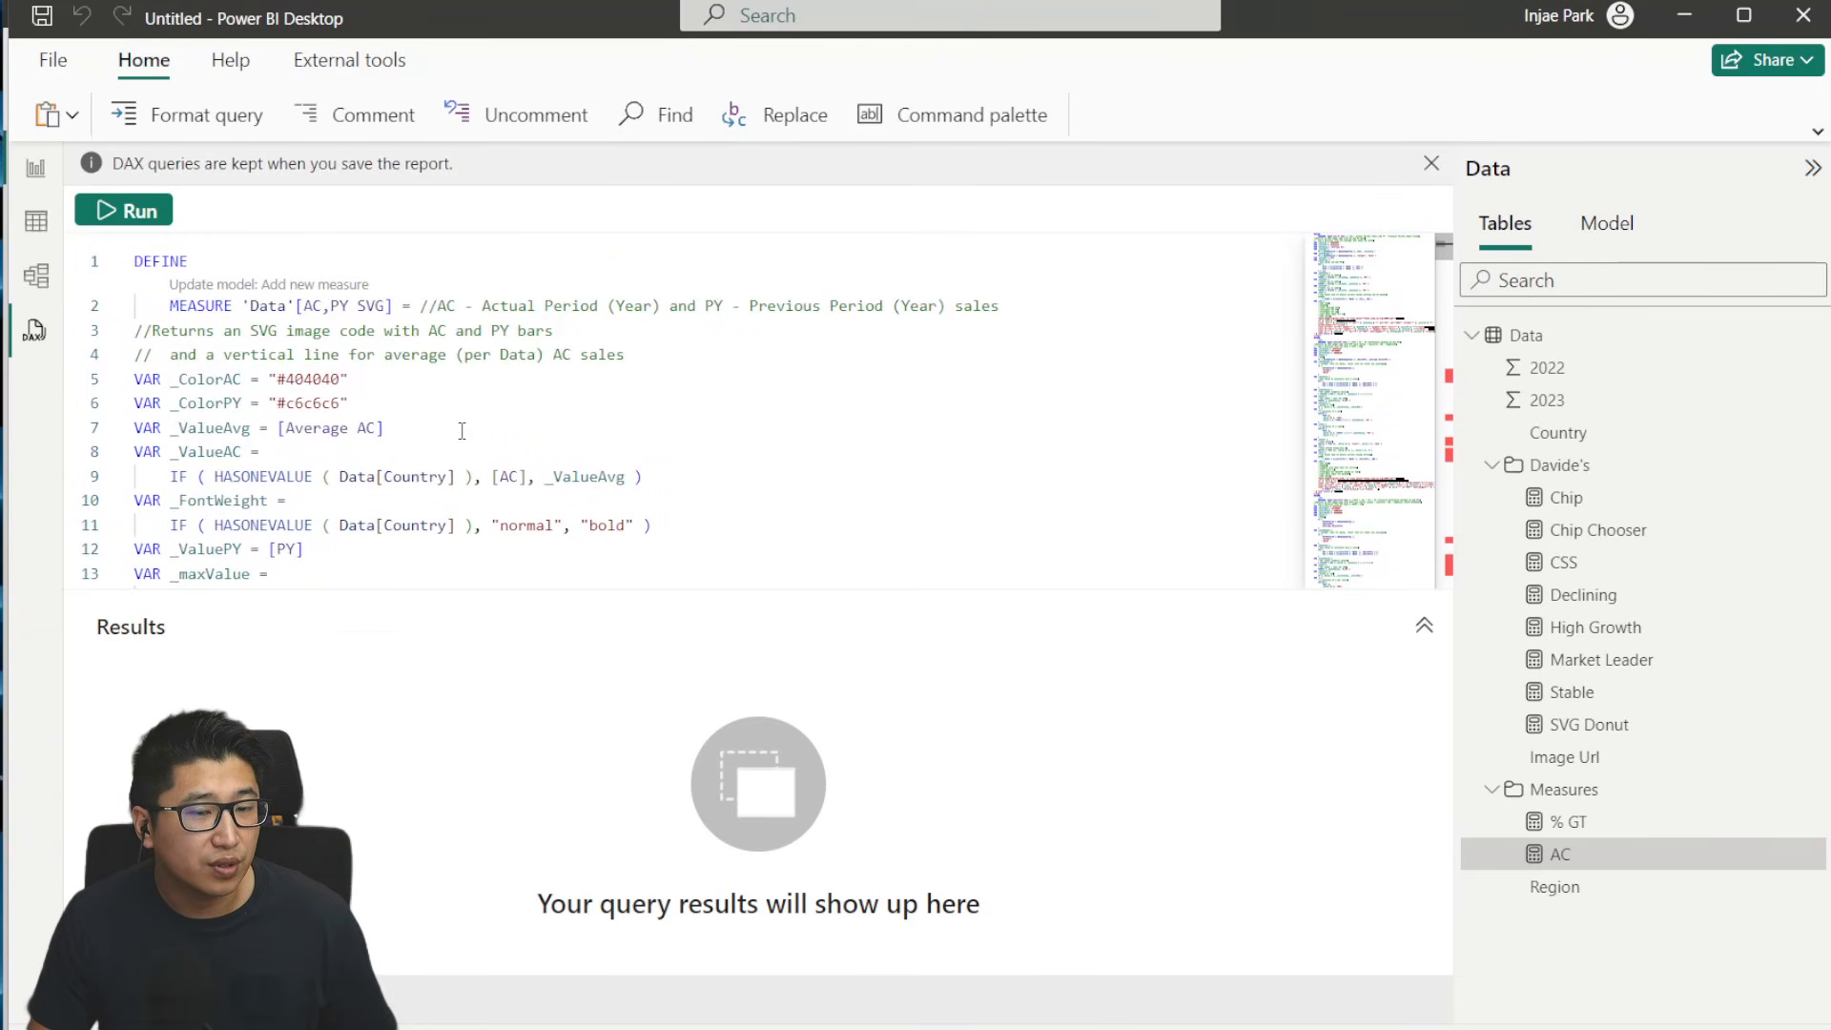
pyautogui.click(1424, 624)
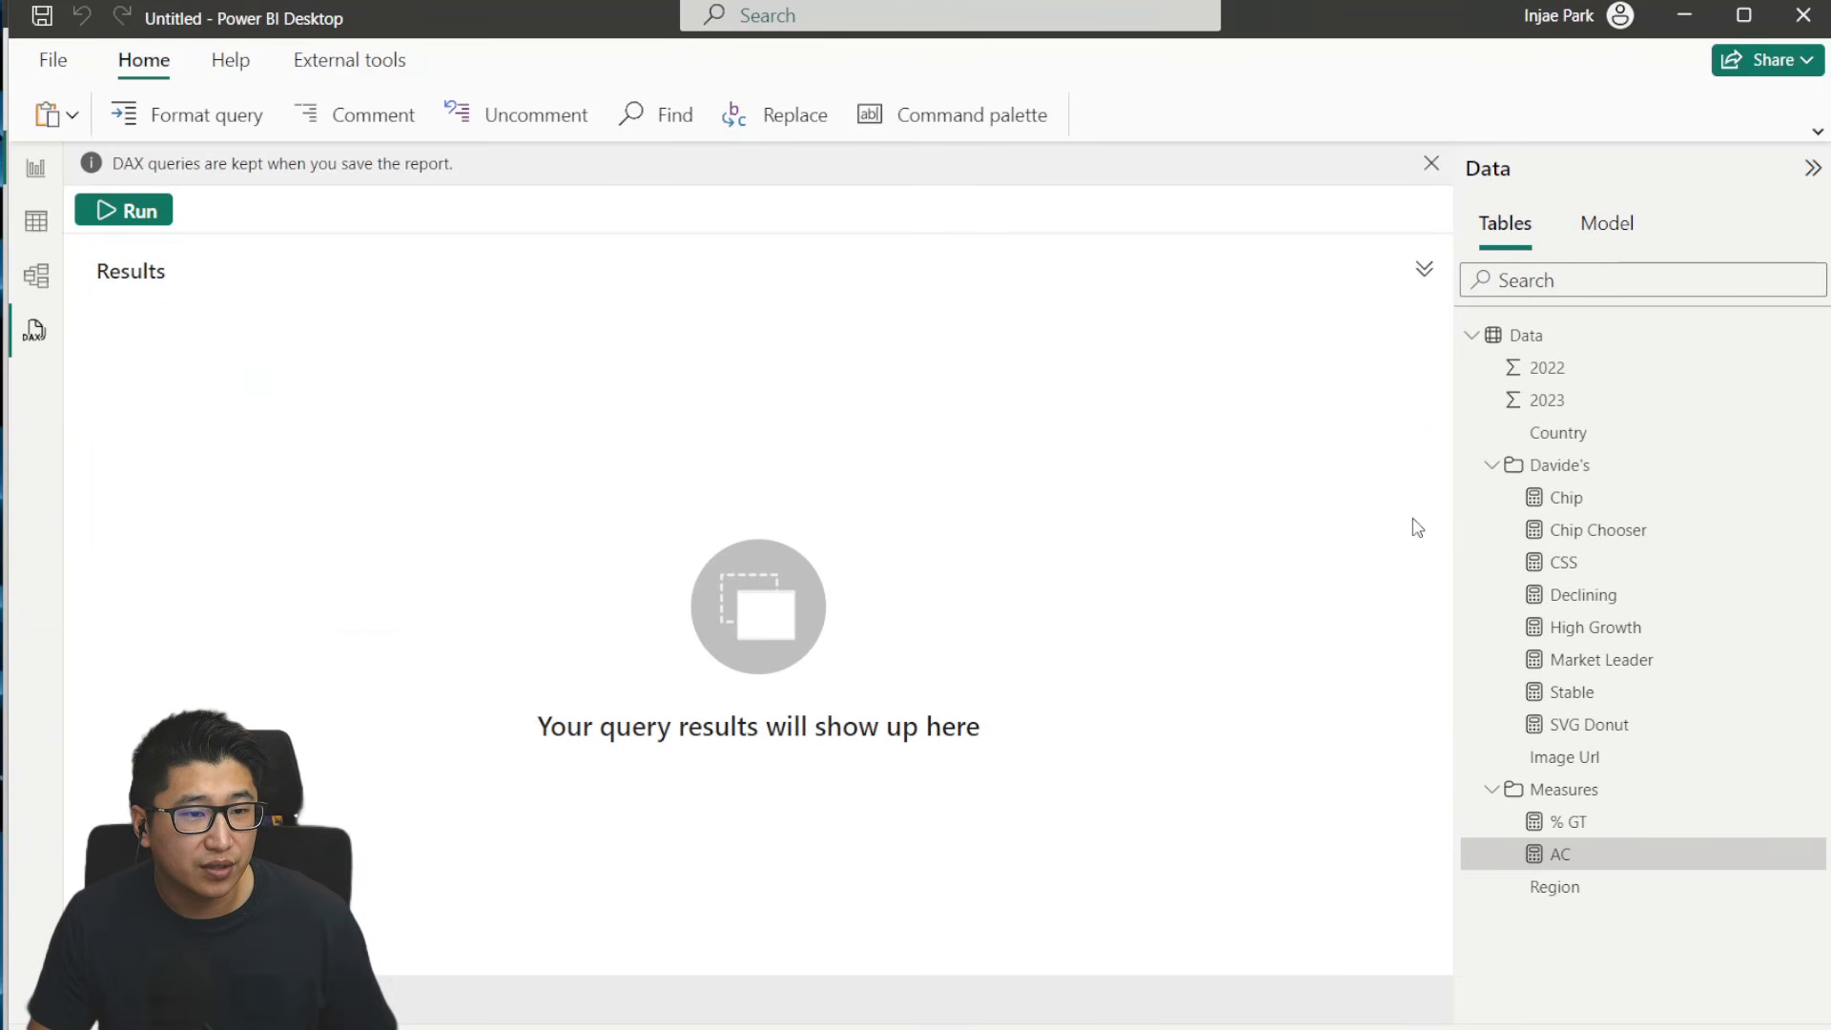
pyautogui.click(1424, 268)
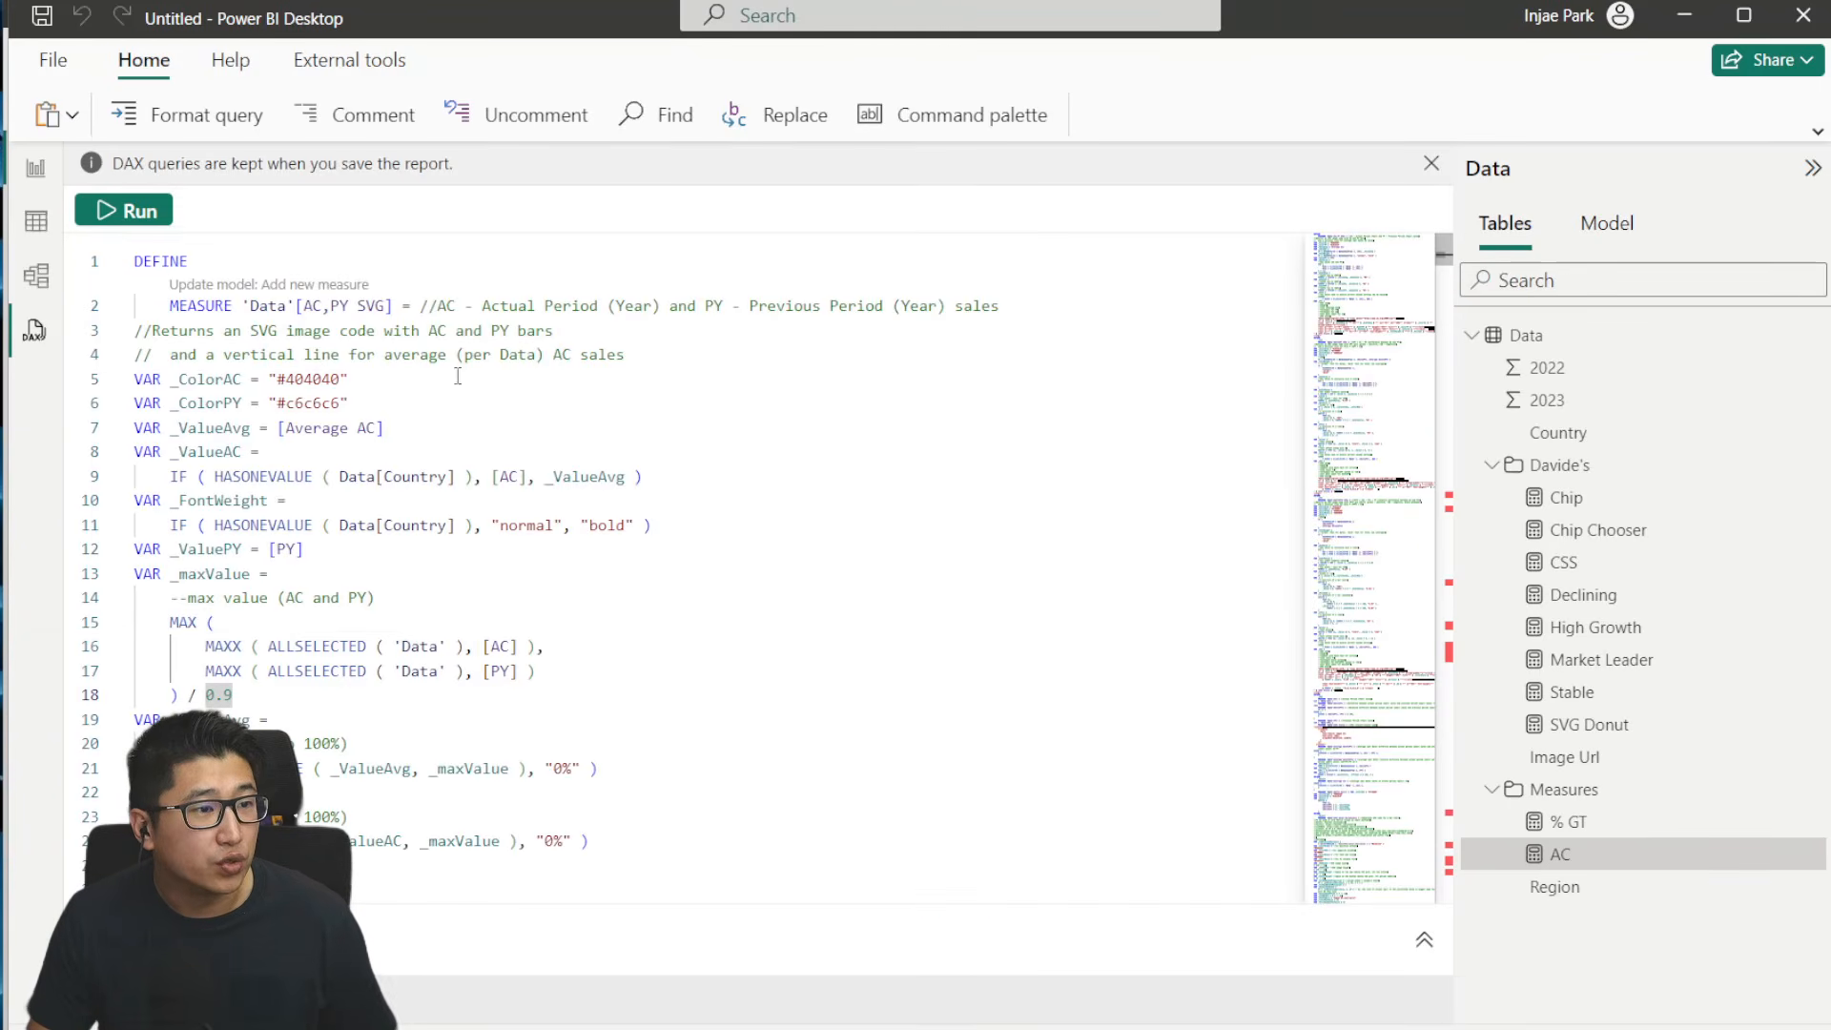
pyautogui.click(357, 357)
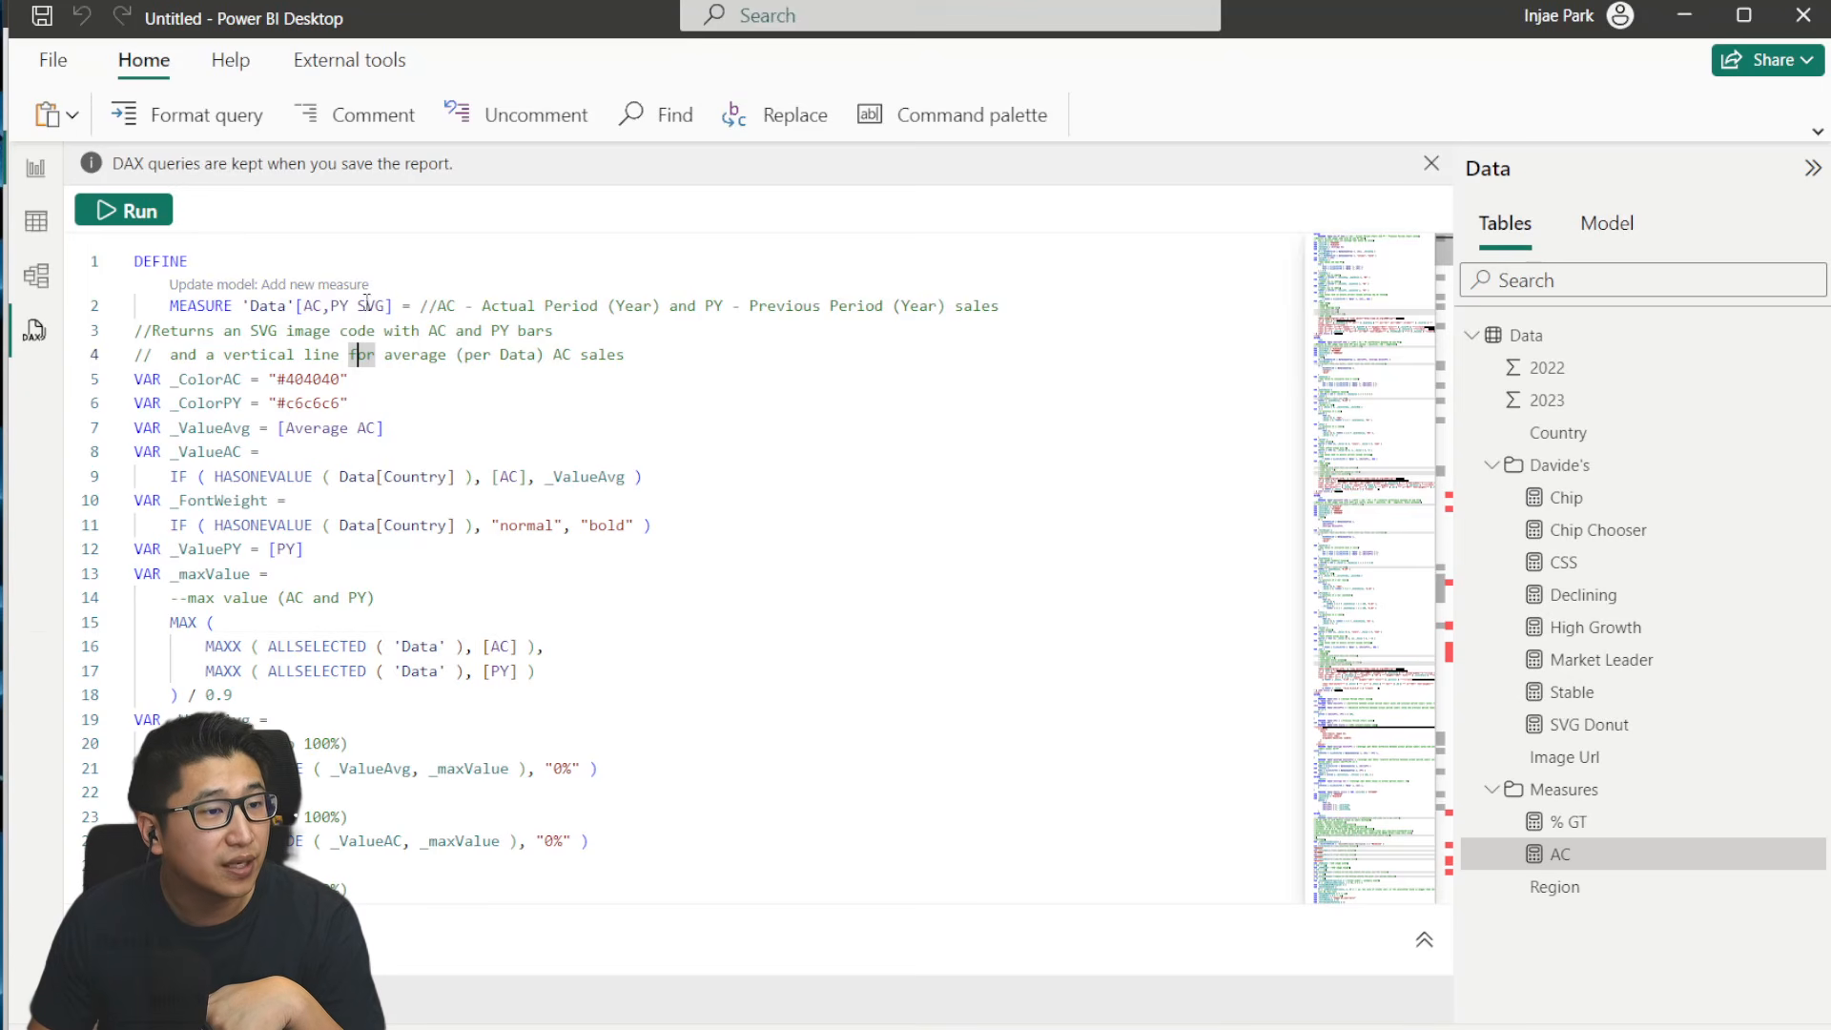
# - Switch to the IBCS report and select the three-tier matrix to examine which measures fill its values
pyautogui.hotkey('alt', 'Tab')
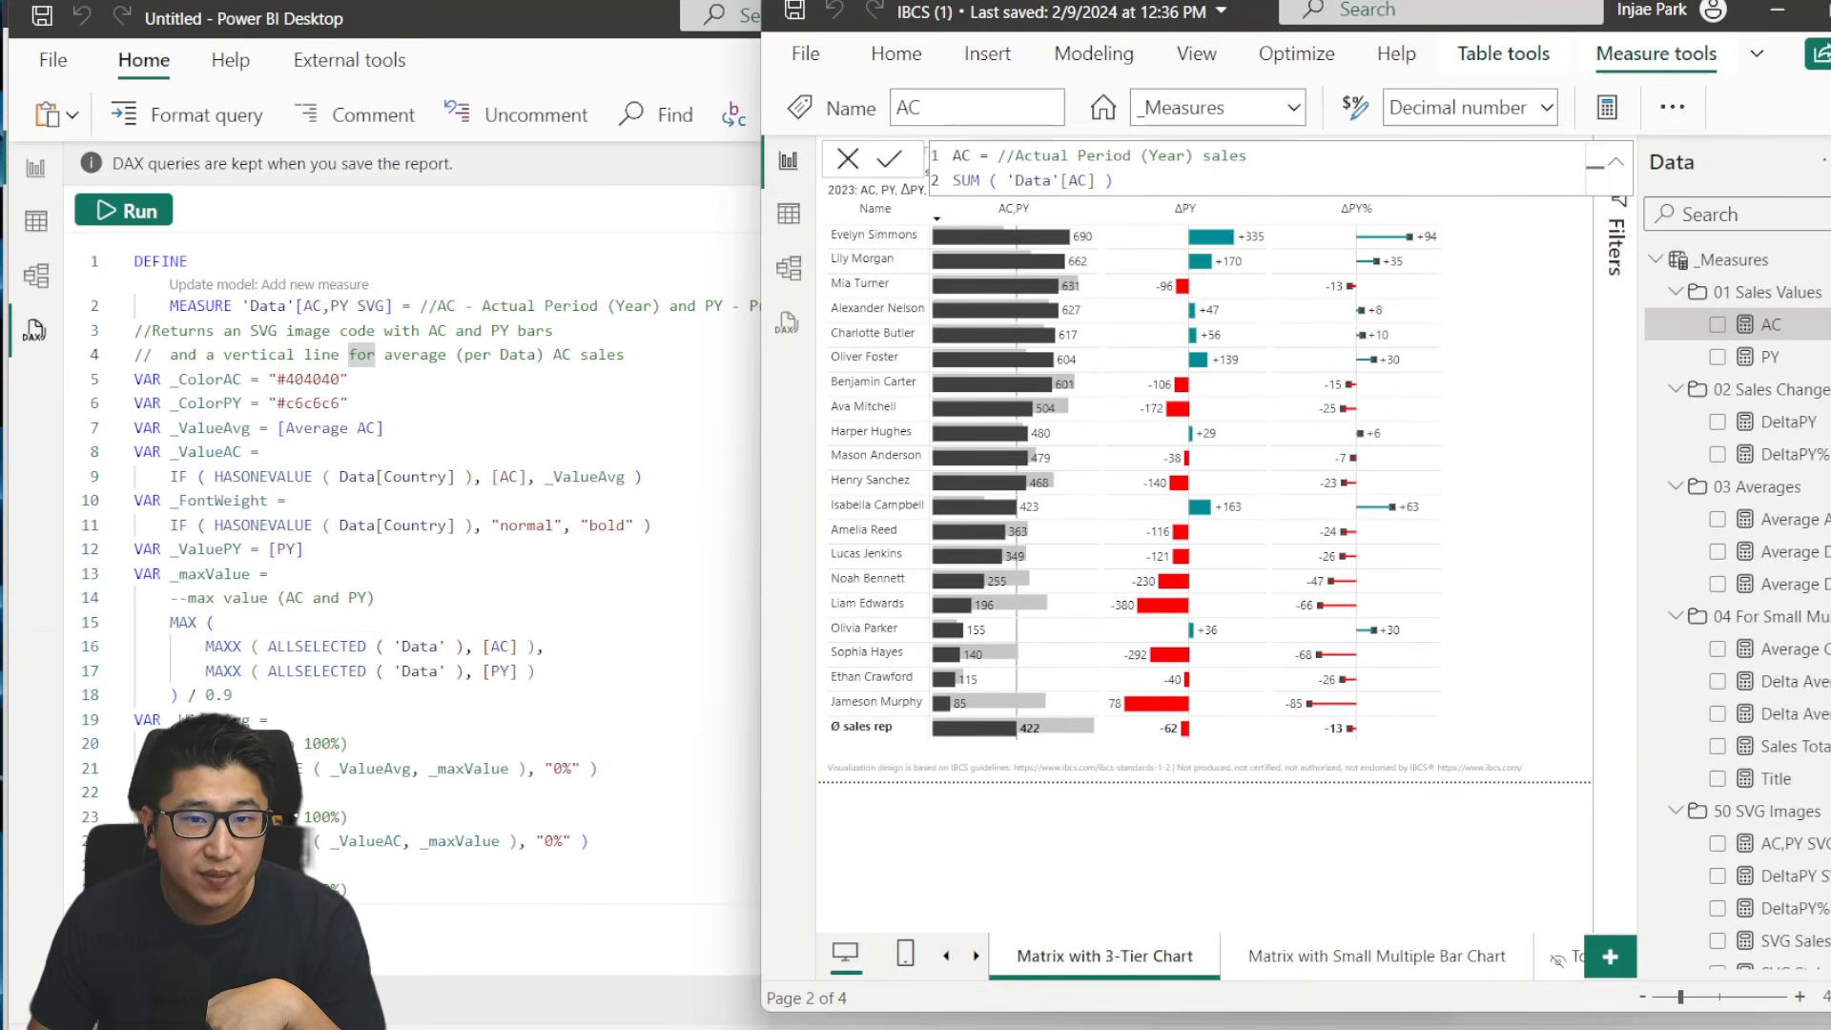
pyautogui.click(1829, 304)
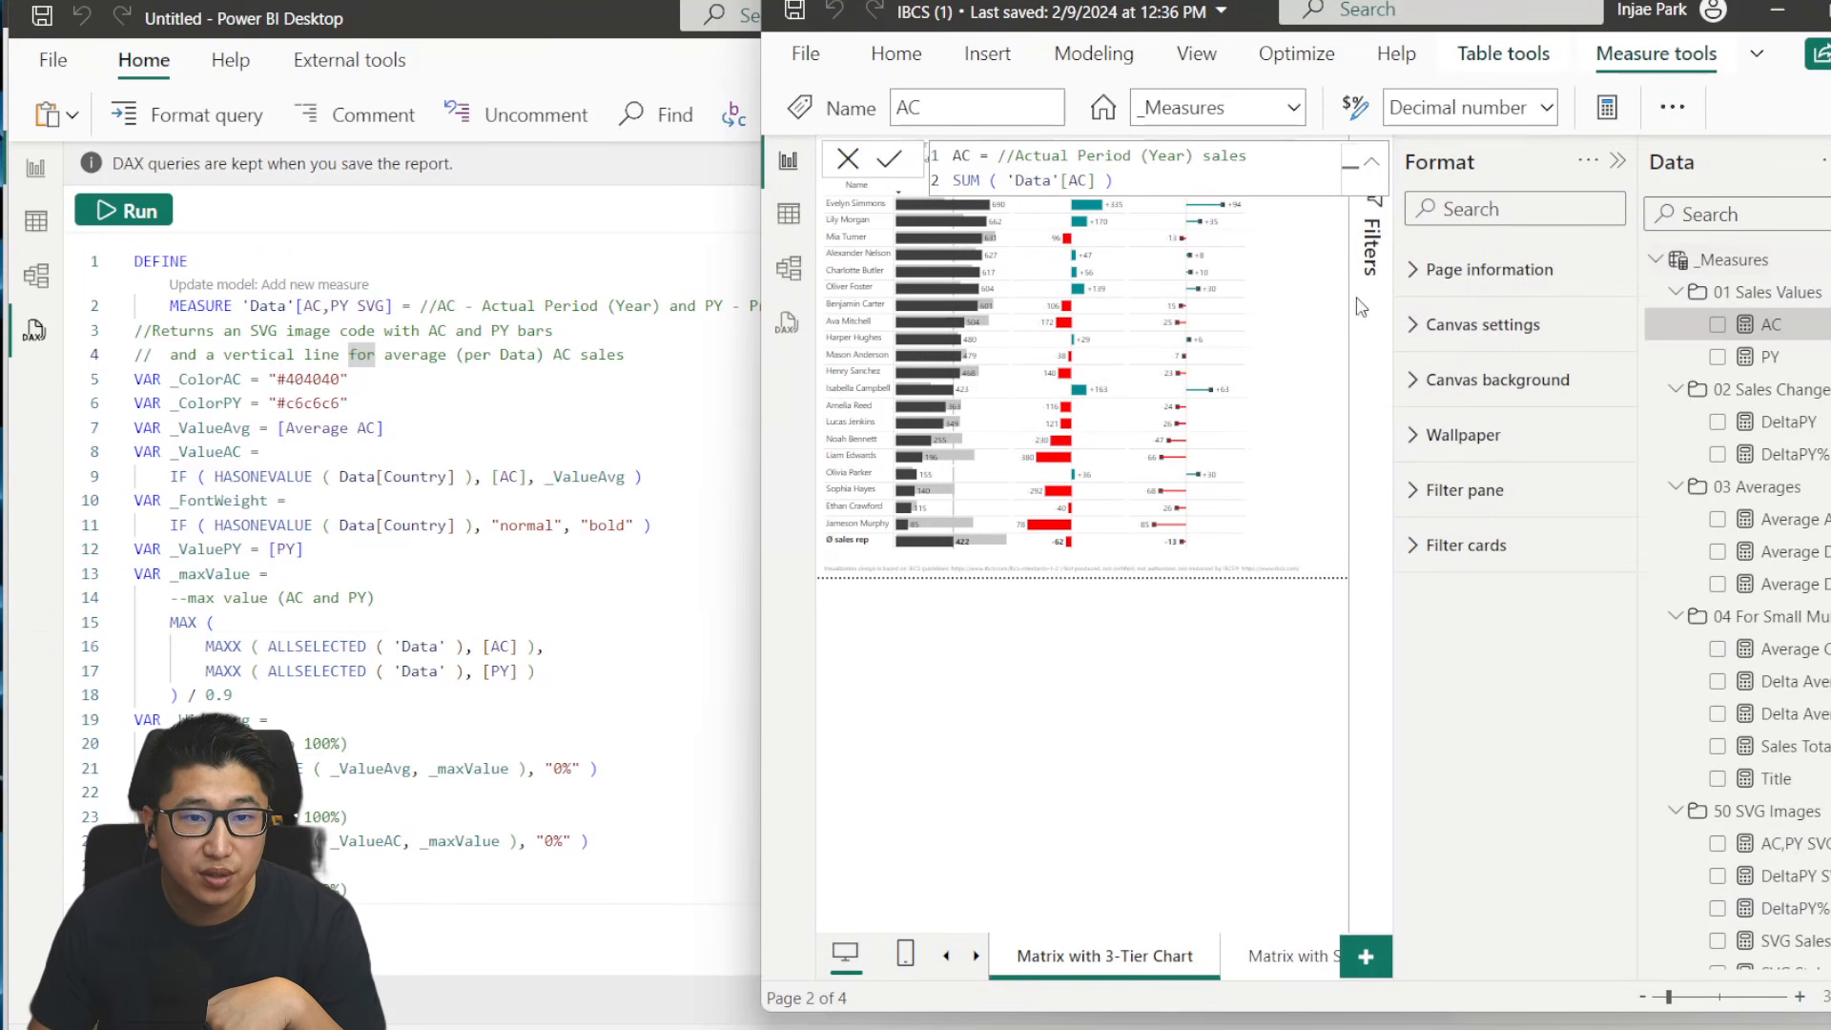
pyautogui.click(1320, 305)
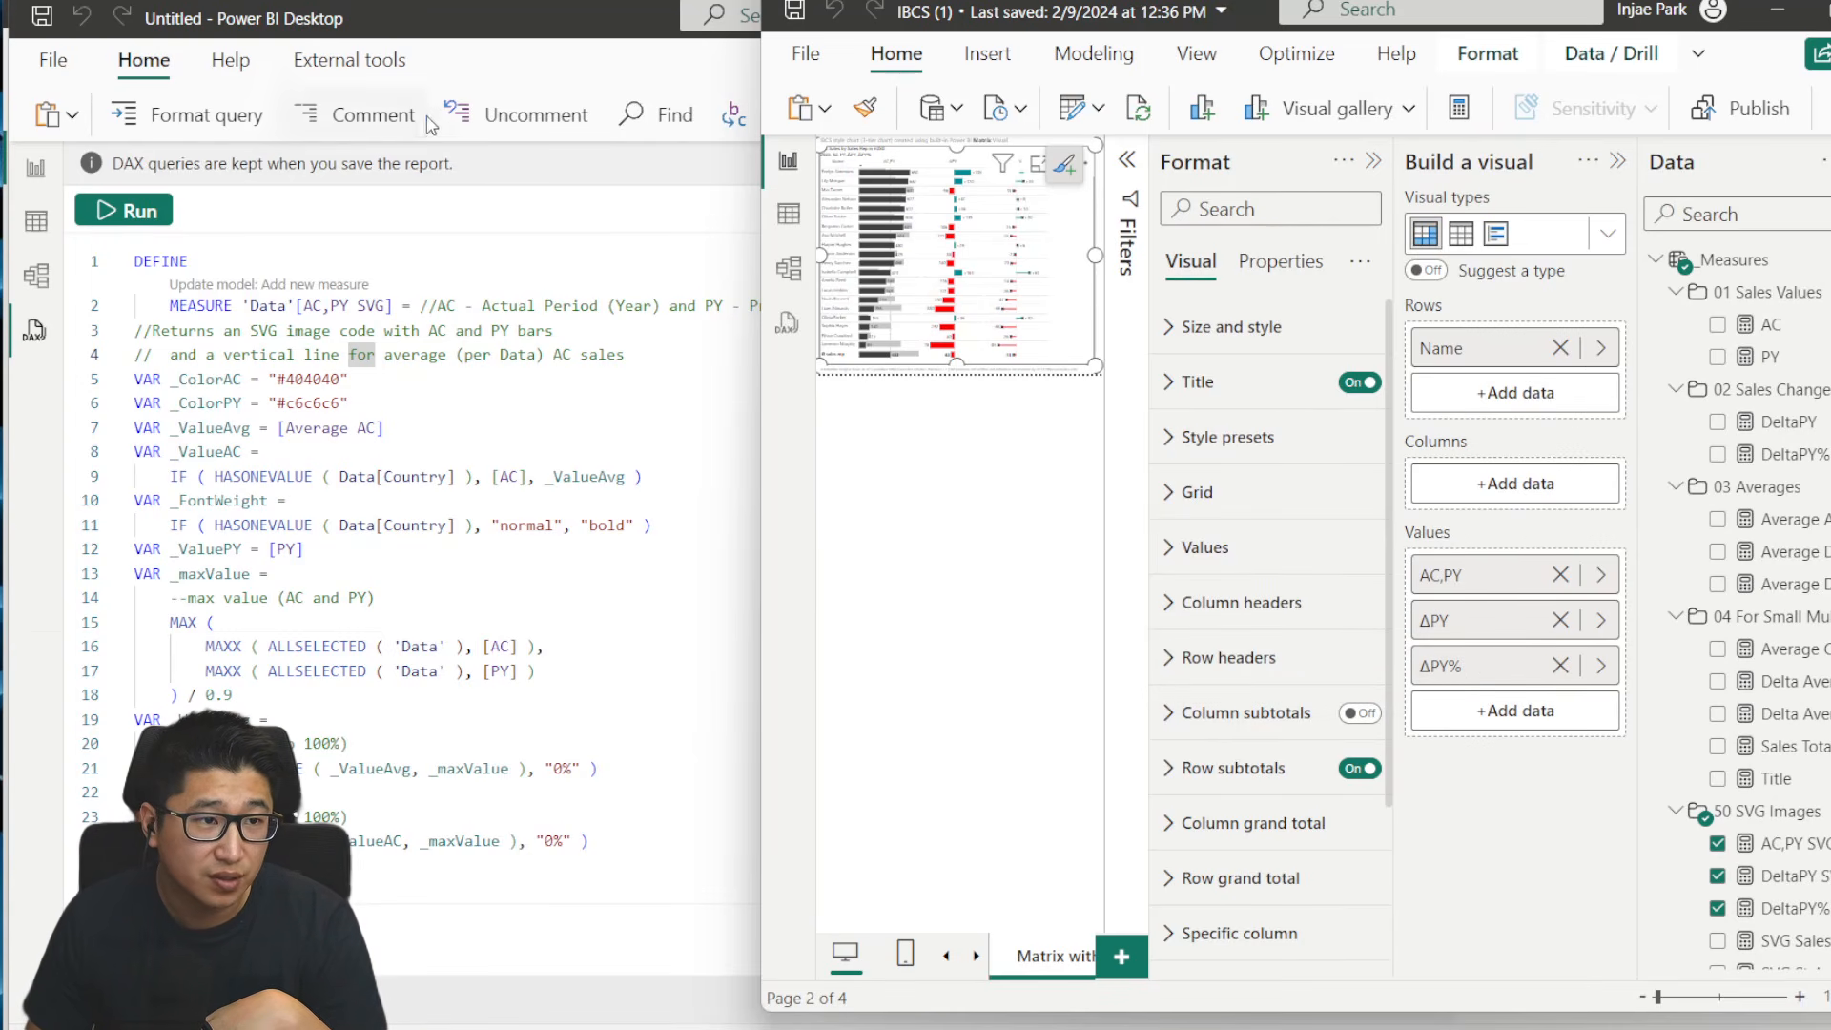
# - Back in the untitled report, add the AC,PY SVG measure from the query to the model
pyautogui.click(548, 33)
pyautogui.click(354, 285)
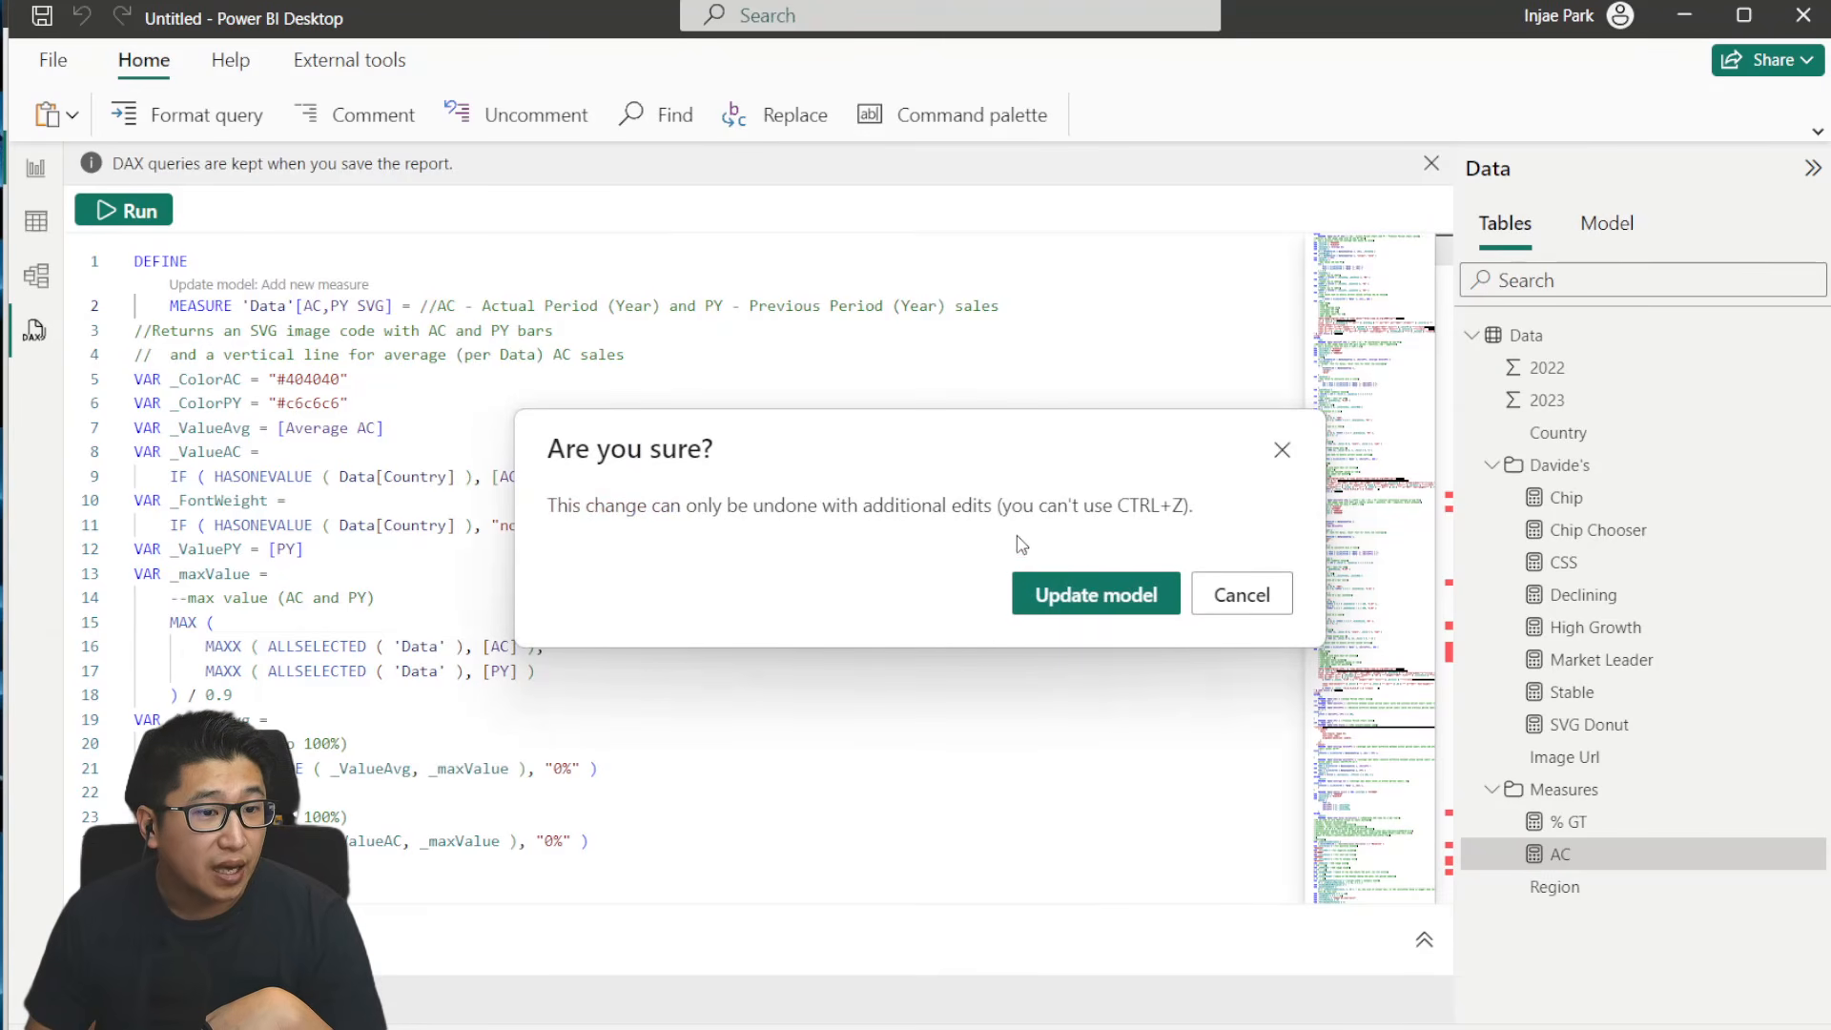
pyautogui.click(1083, 597)
# - Add the DeltaPY SVG and DeltaPY% SVG measures from the query to the model
pyautogui.scroll(-5, 297, 422)
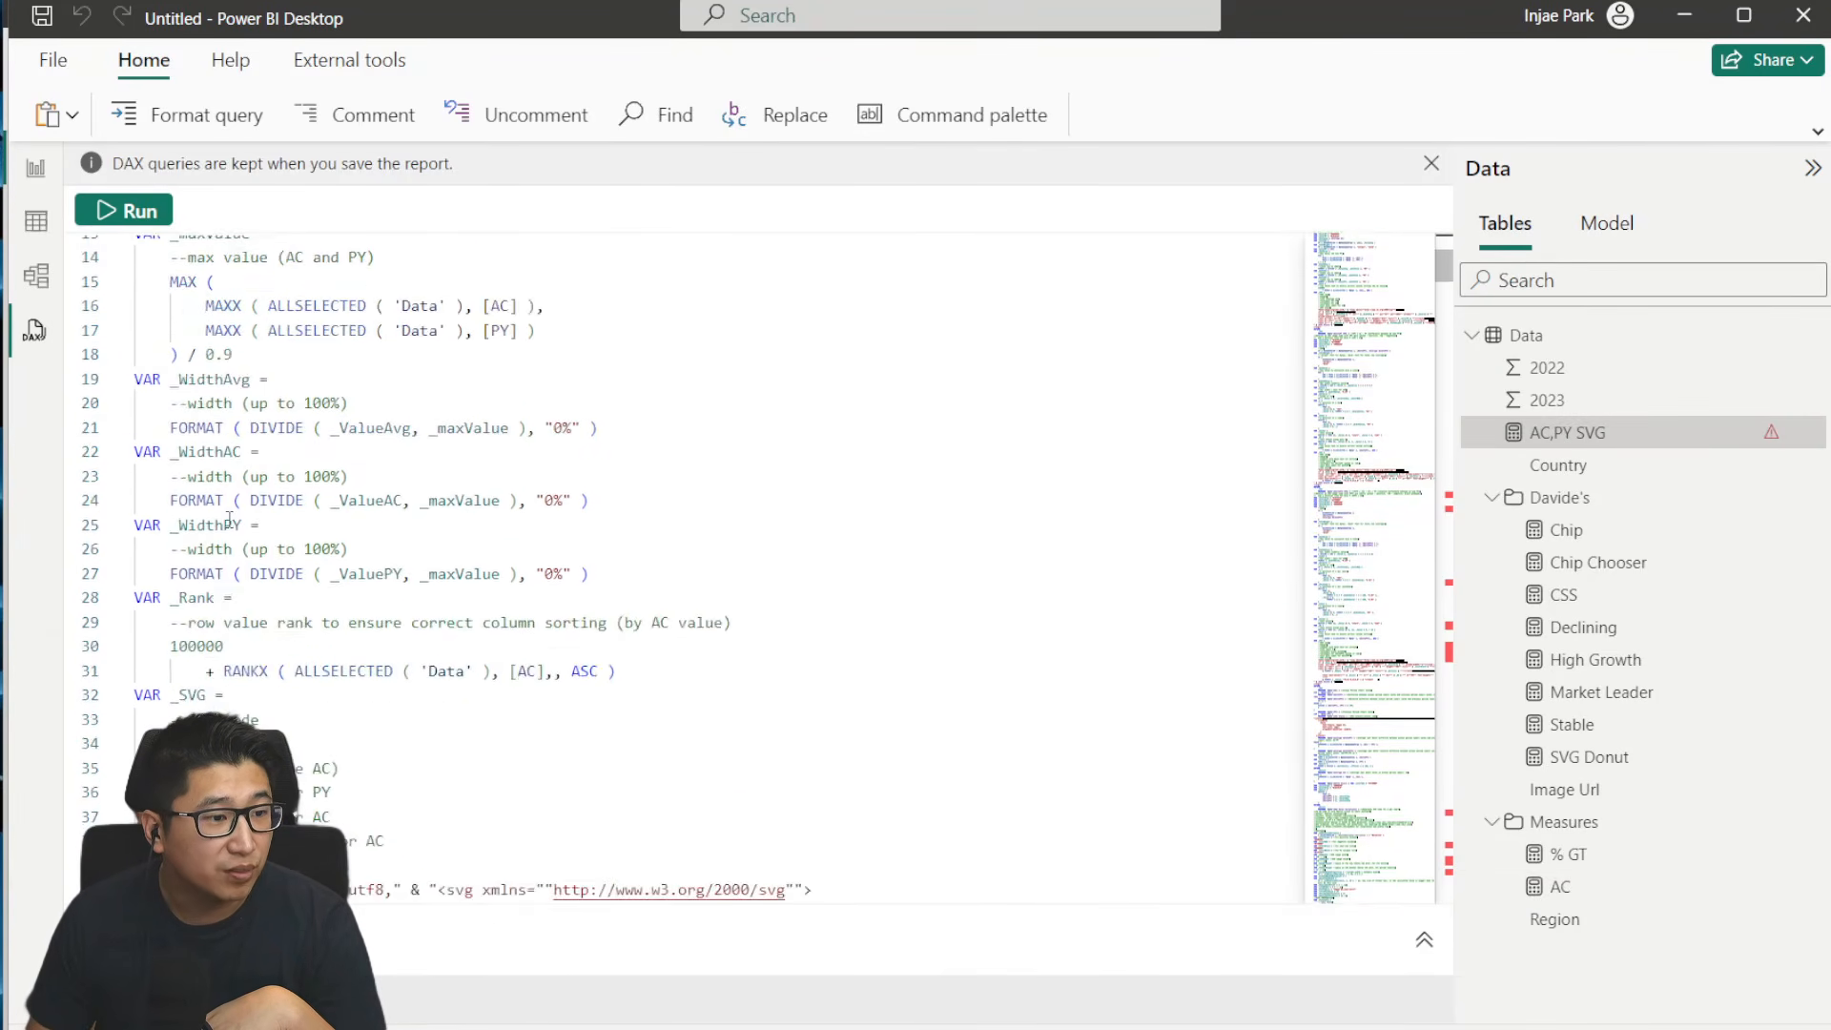
pyautogui.scroll(-5, 231, 517)
pyautogui.scroll(-1, 212, 615)
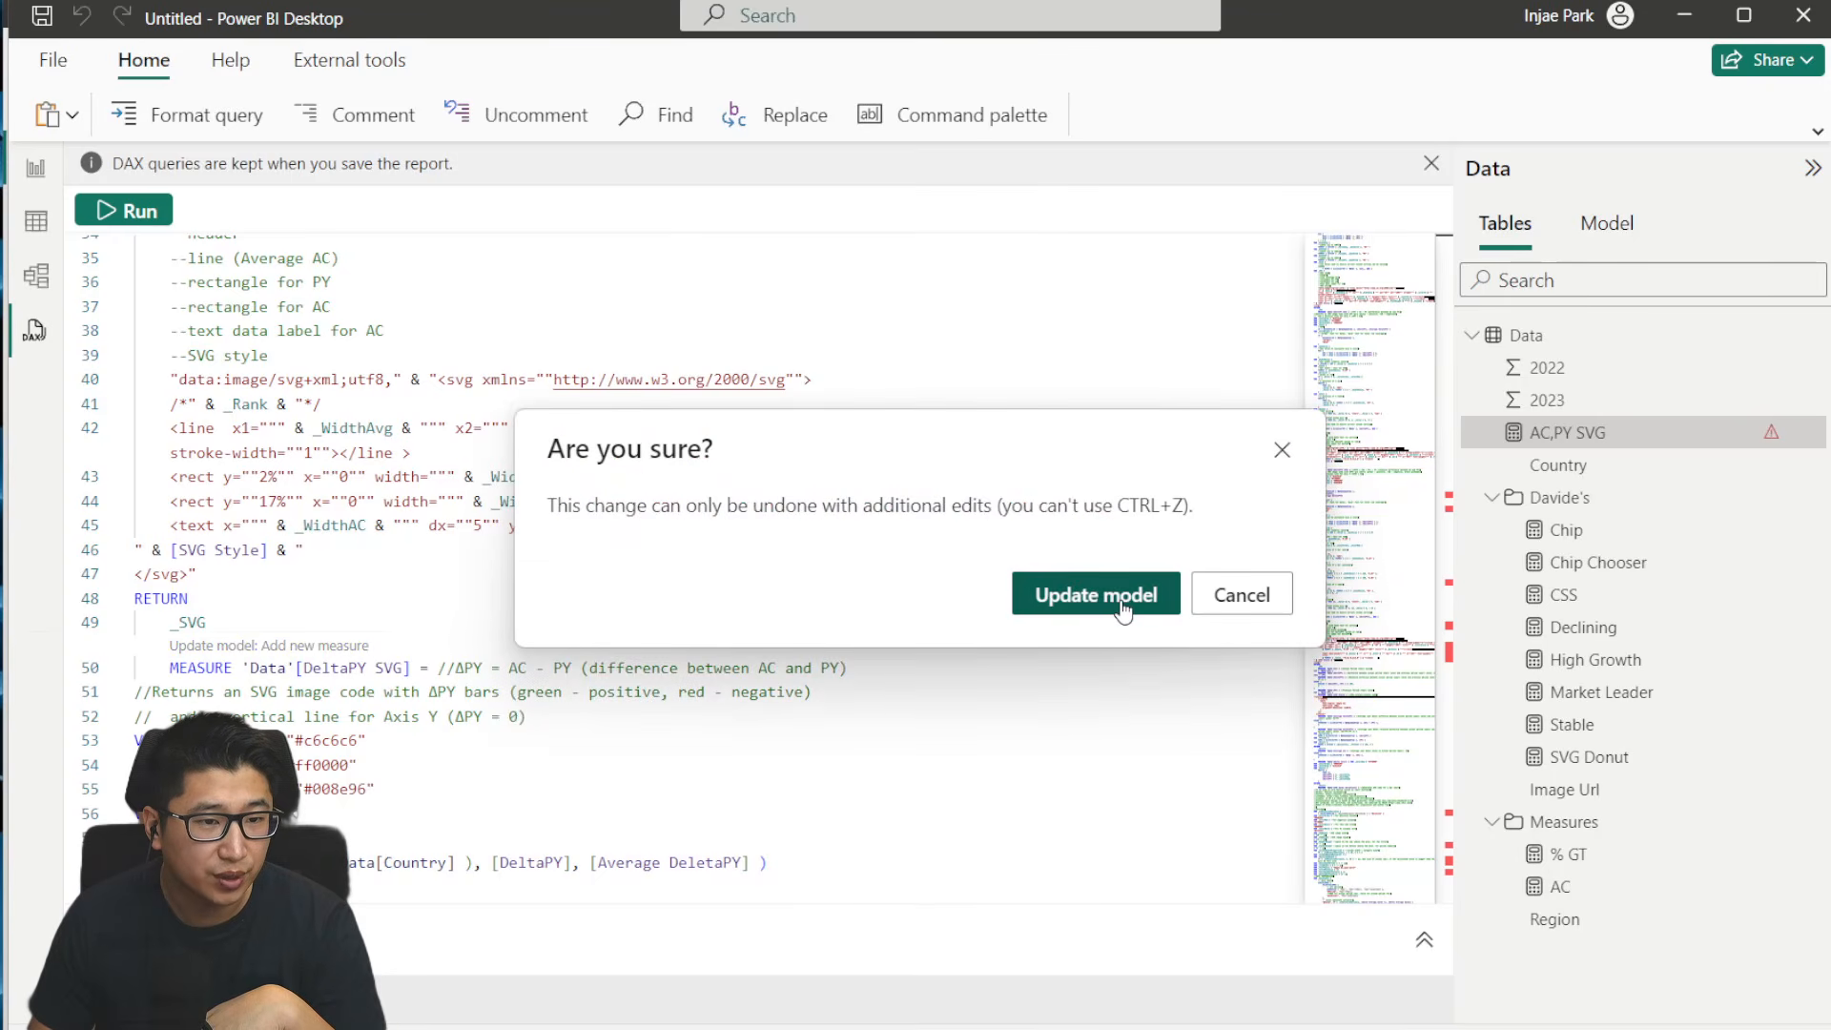
pyautogui.click(1077, 601)
pyautogui.scroll(-10, 354, 760)
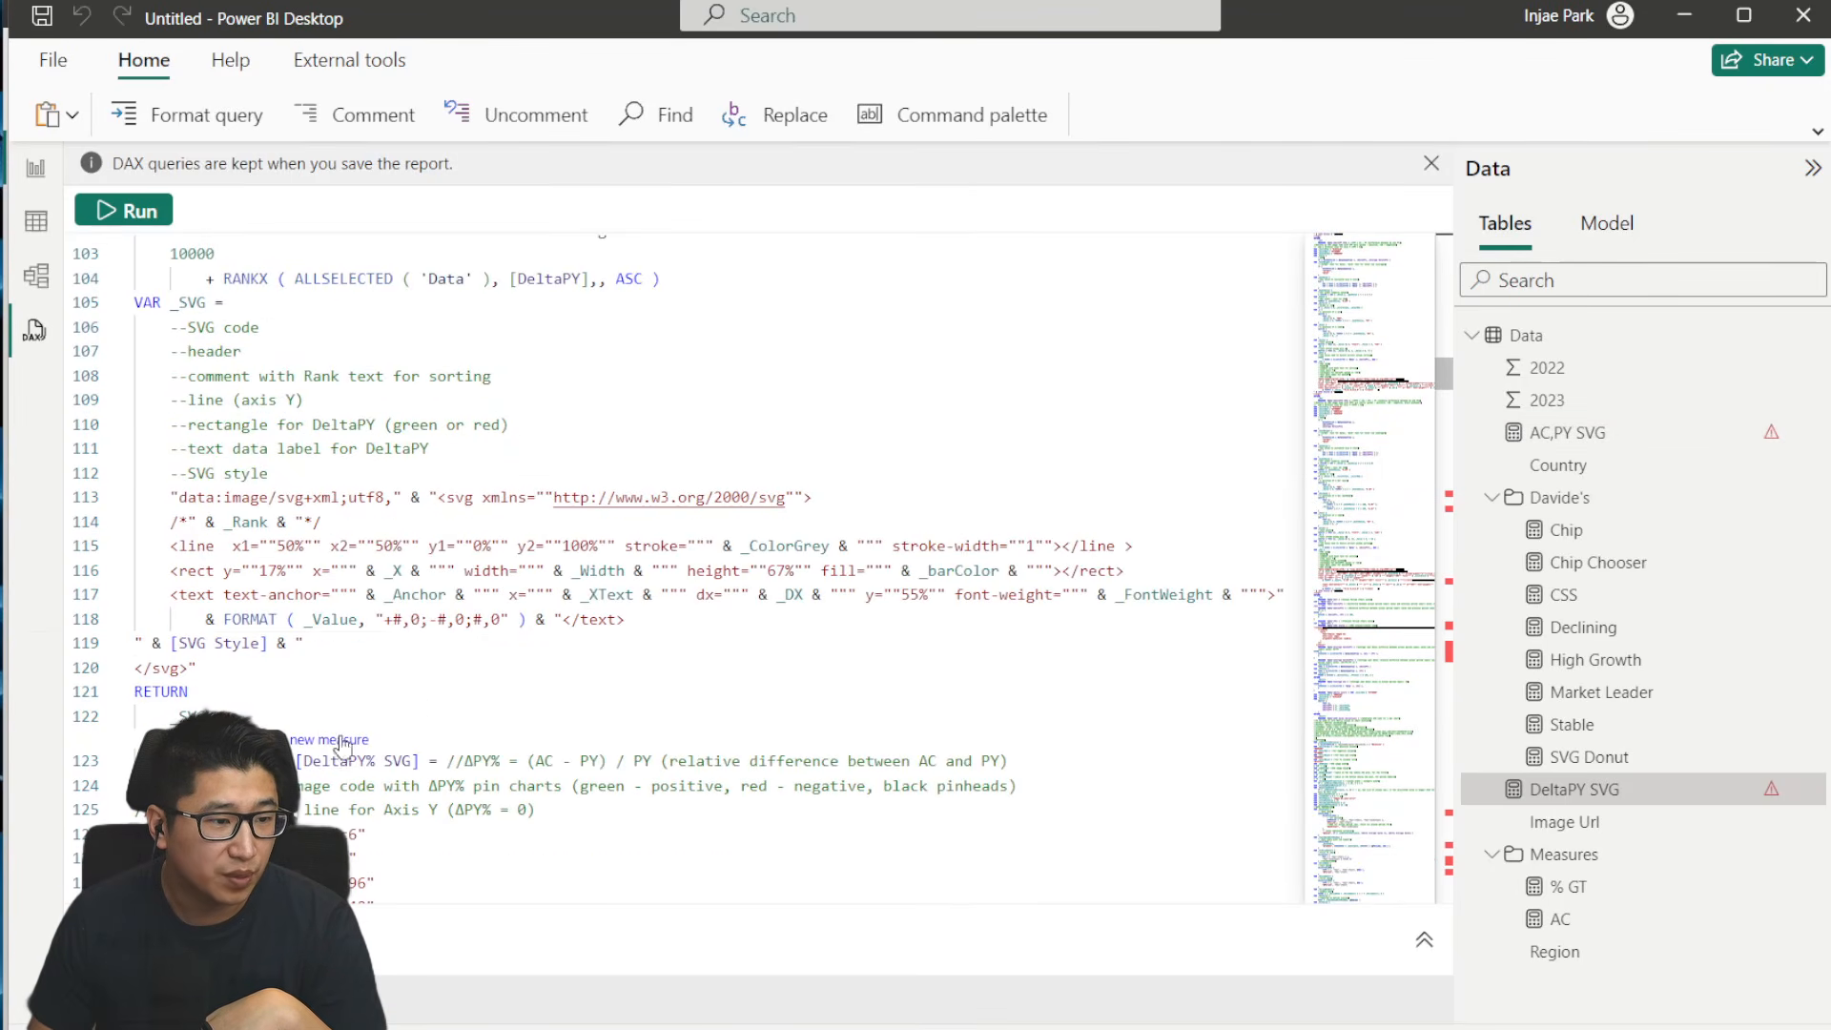
pyautogui.click(325, 742)
pyautogui.click(1087, 596)
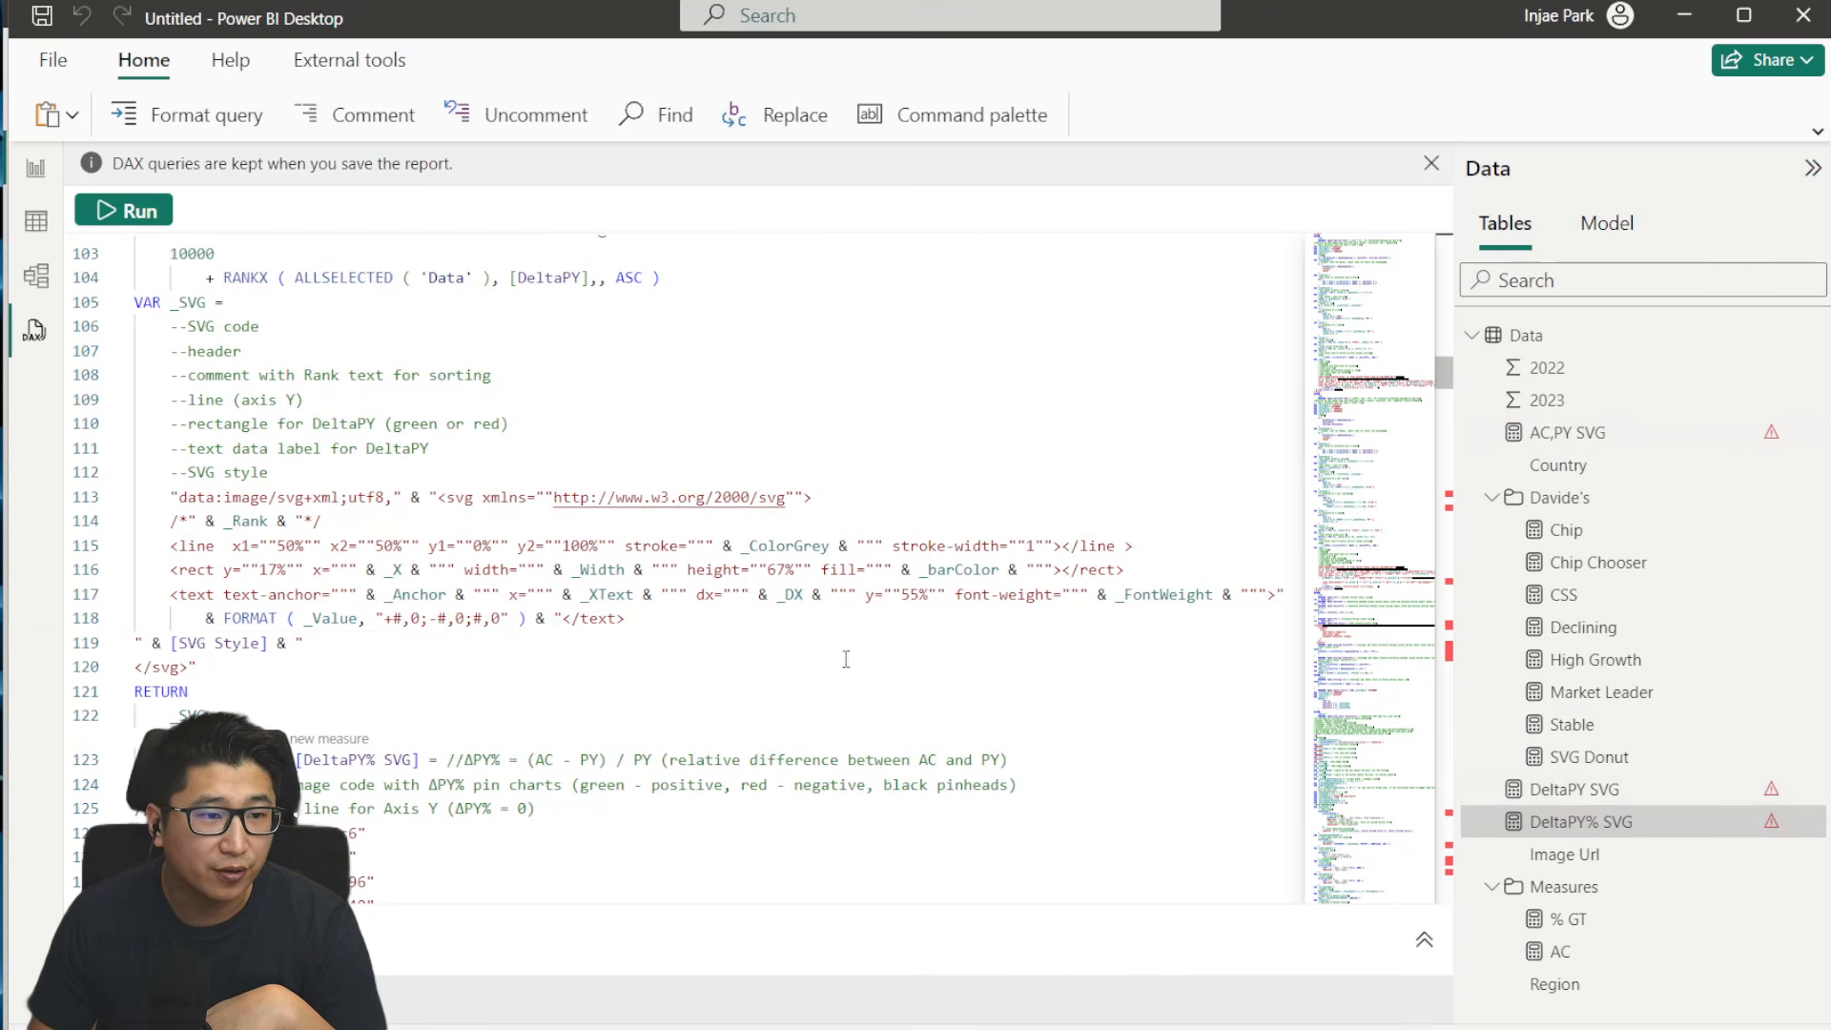
# - Change the AC measure's definition to sum the 2023 column of Data and overwrite the existing AC measure in the model
pyautogui.scroll(-3, 791, 650)
pyautogui.scroll(-3, 792, 650)
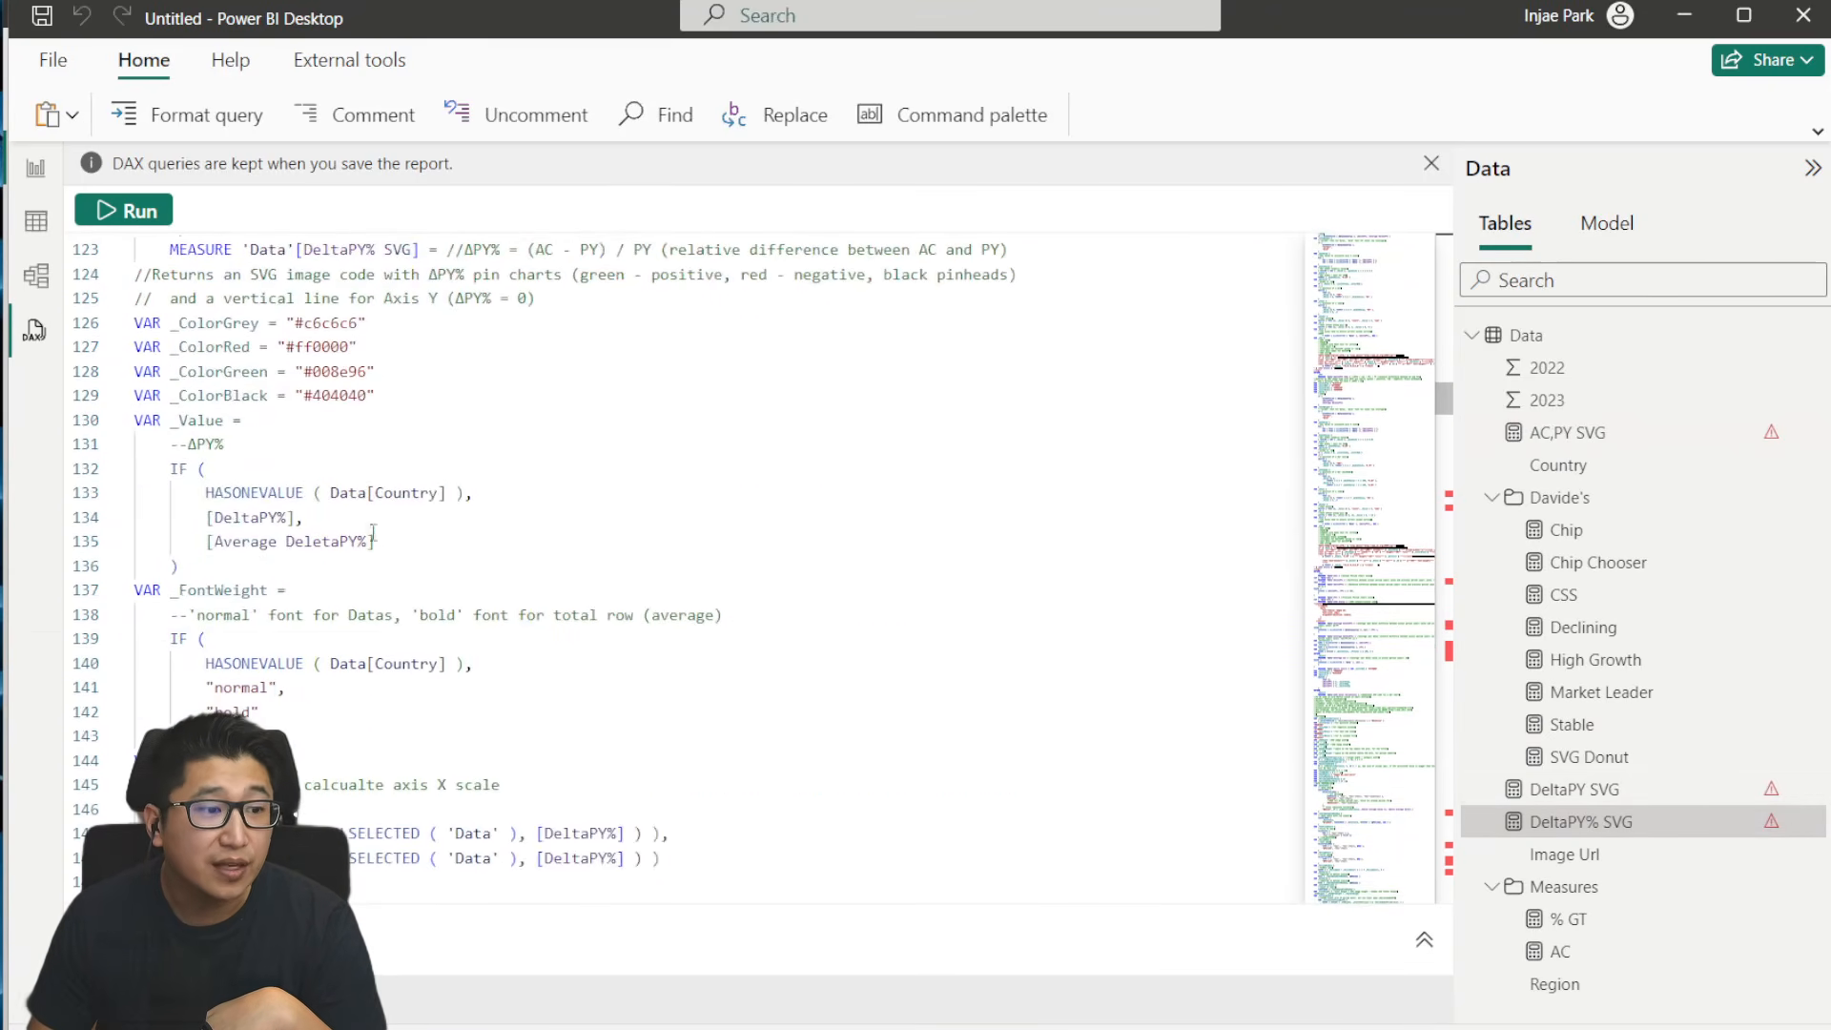
pyautogui.click(1567, 432)
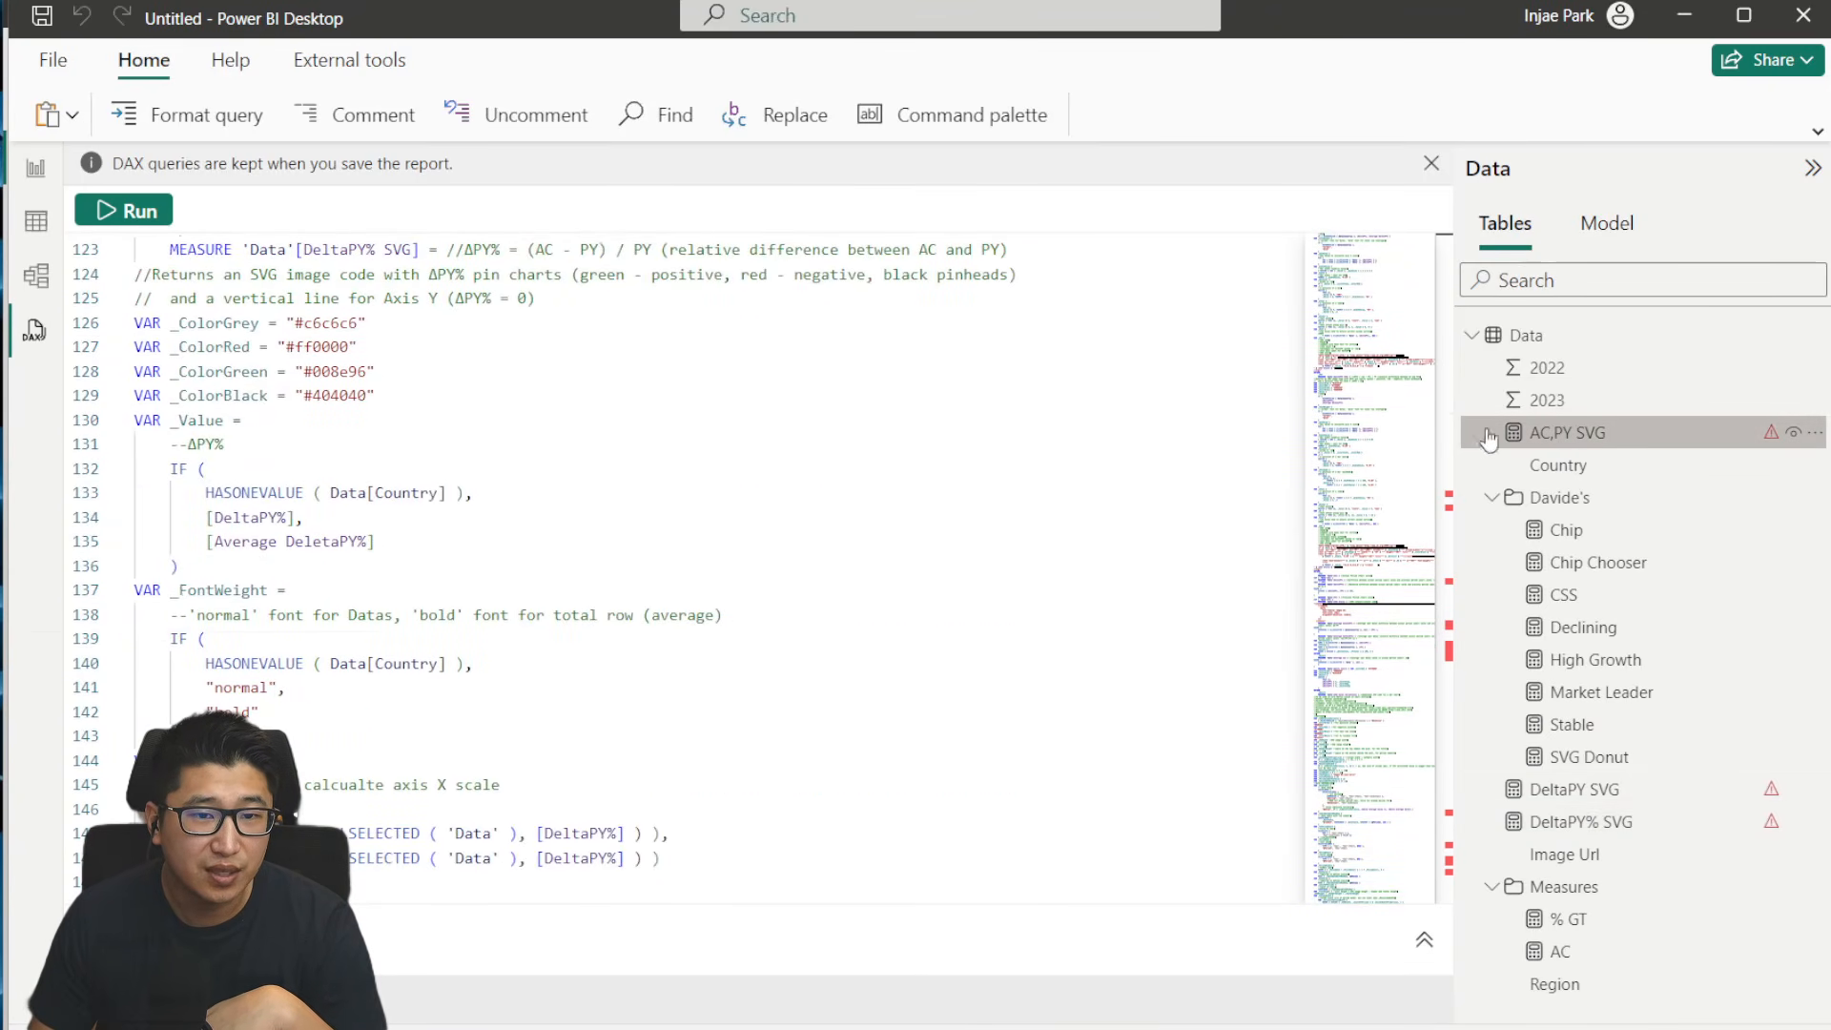
pyautogui.scroll(-2, 809, 731)
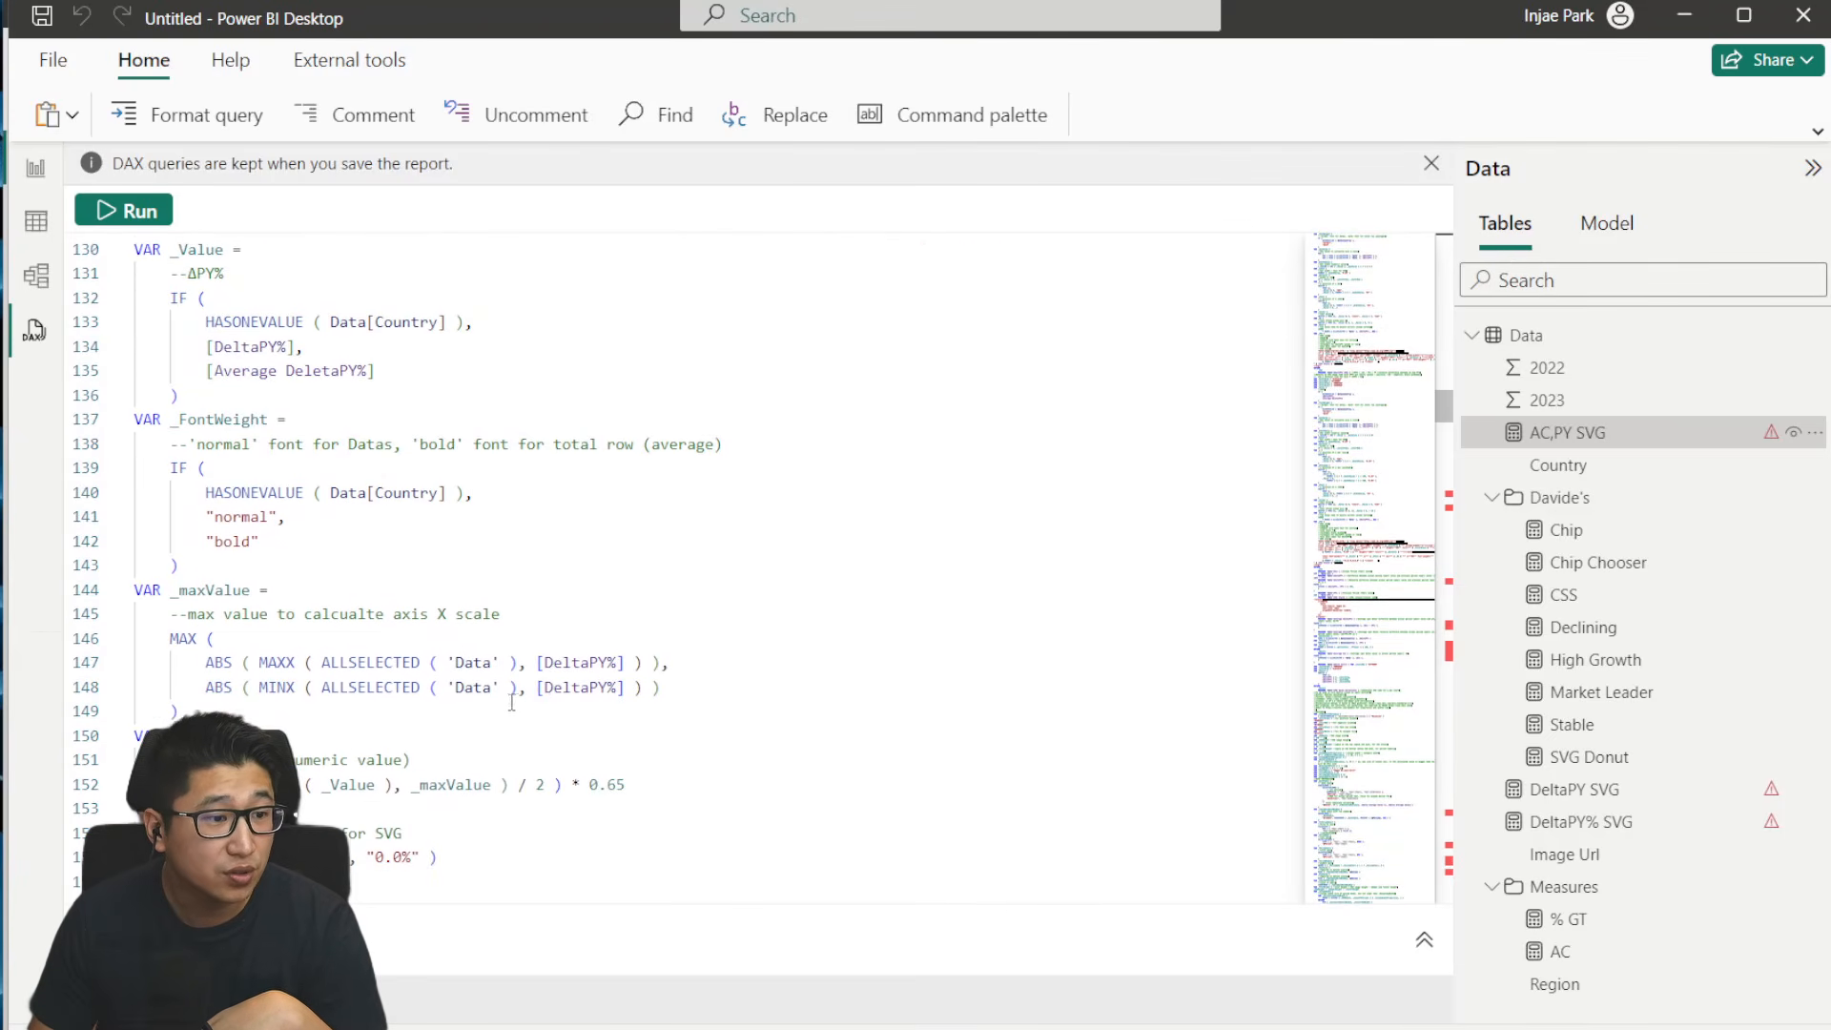
pyautogui.scroll(-5, 512, 702)
pyautogui.scroll(-12, 347, 698)
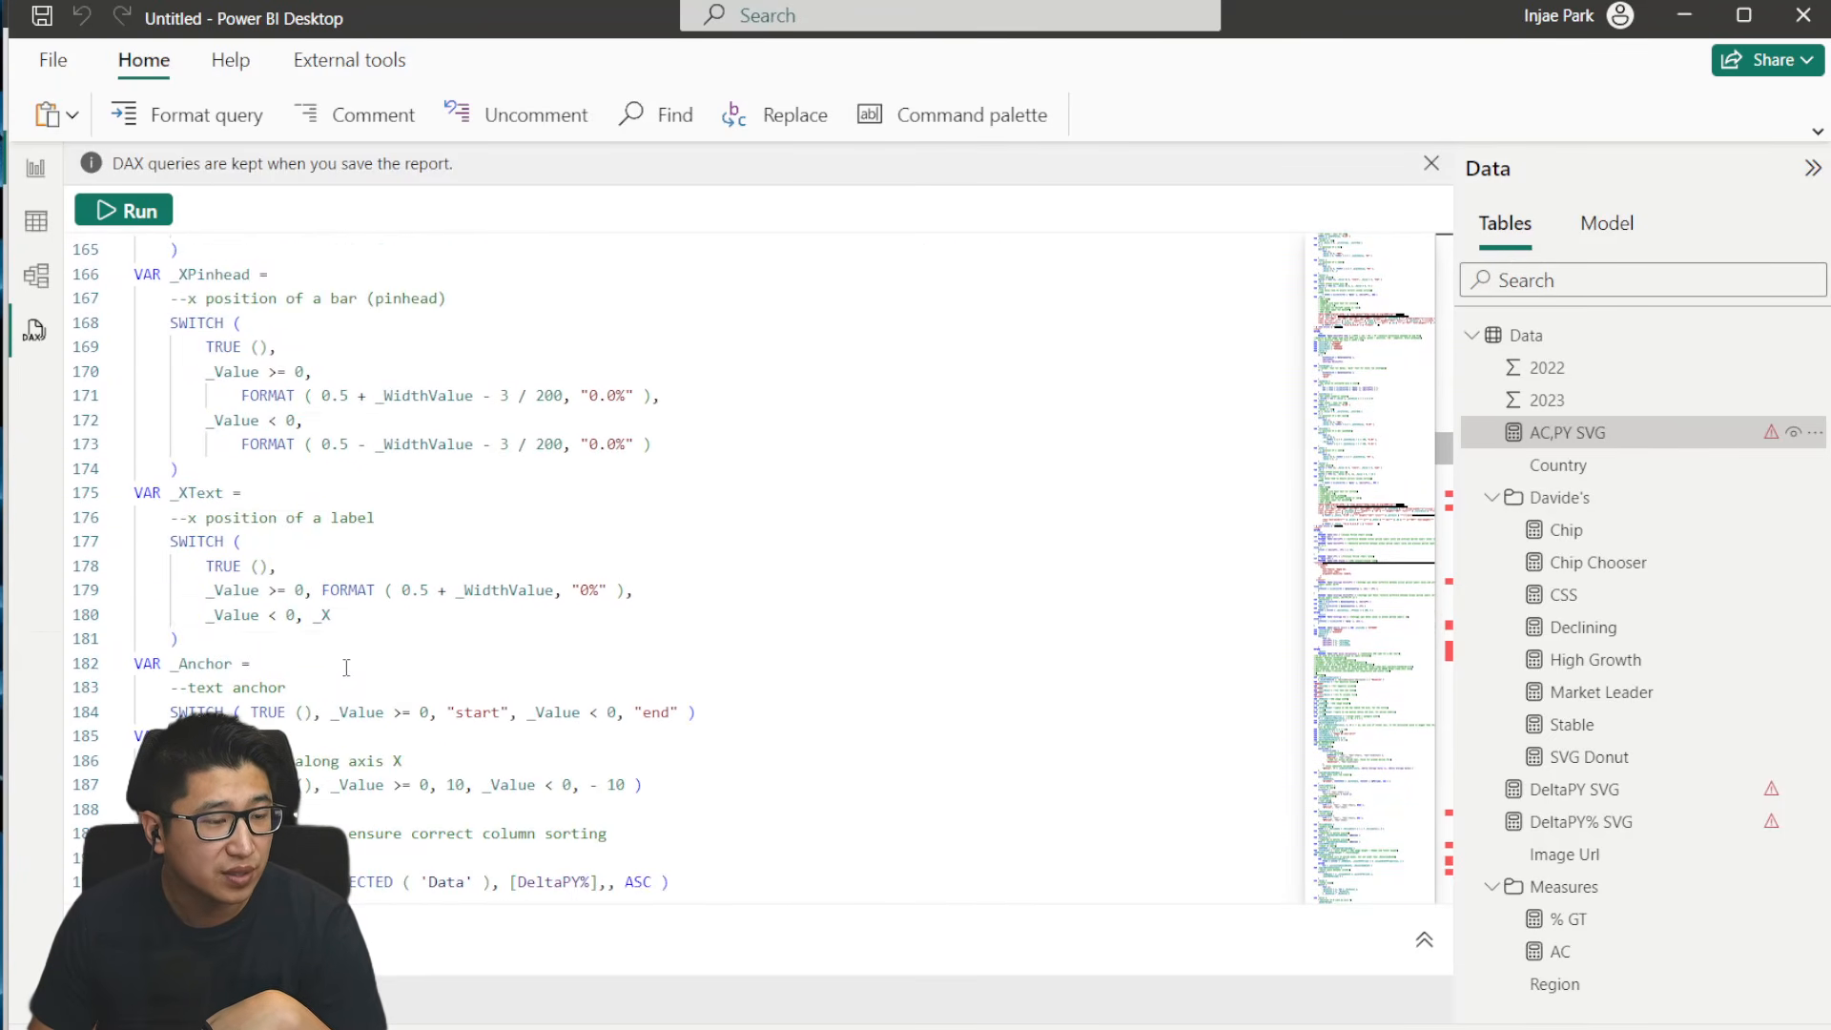
pyautogui.scroll(-2, 339, 665)
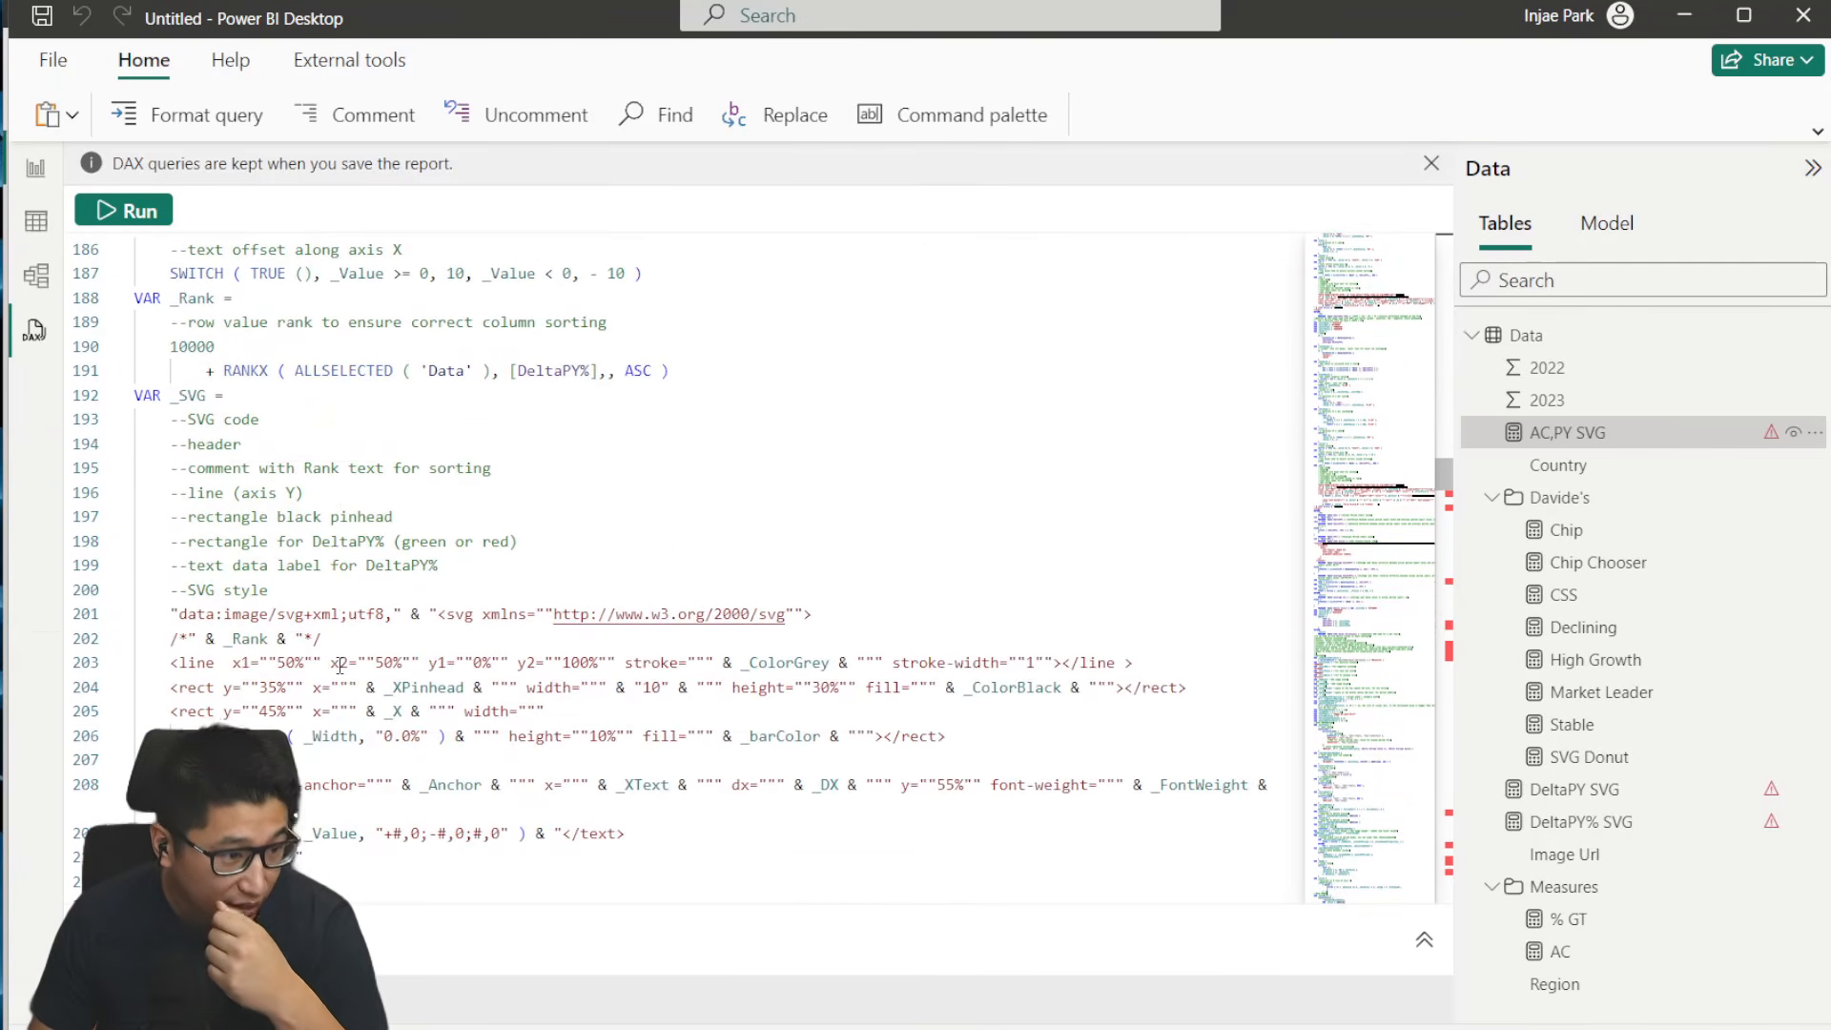
pyautogui.scroll(-3, 329, 687)
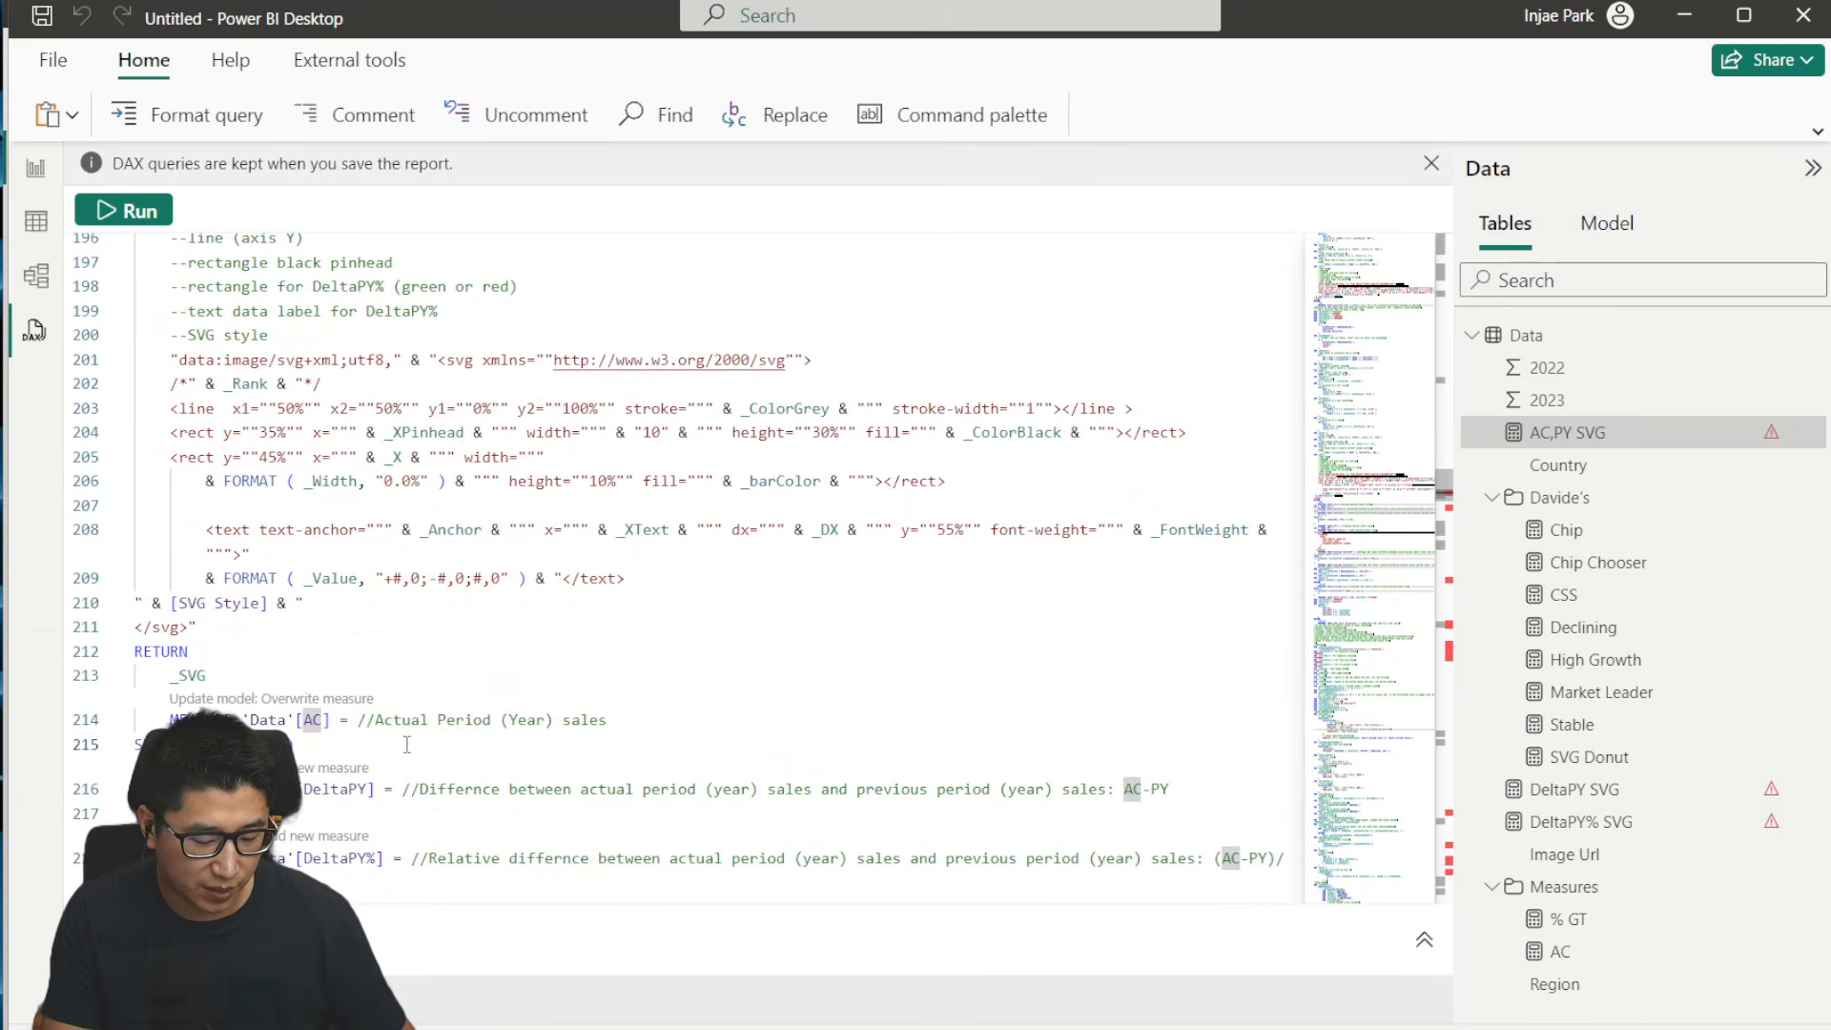
pyautogui.press('BackSpace')
pyautogui.press('BackSpace')
pyautogui.write('2023')
pyautogui.click(286, 699)
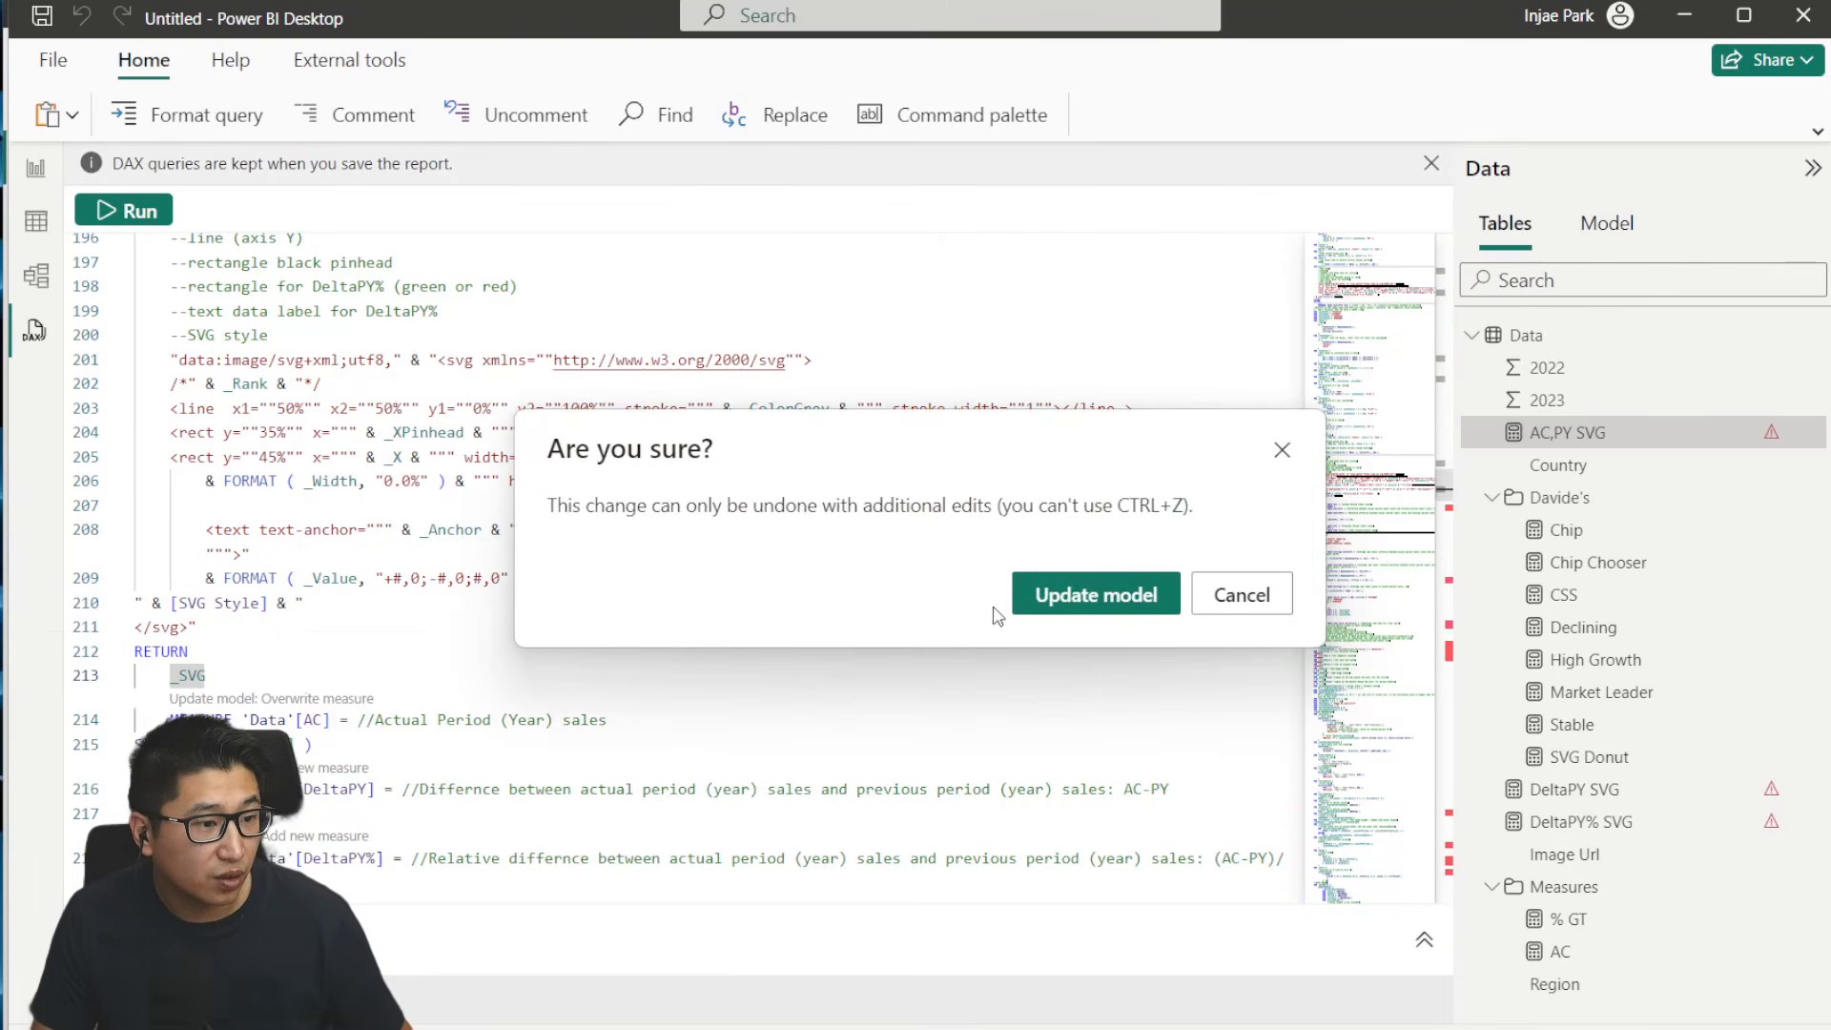
pyautogui.click(1097, 599)
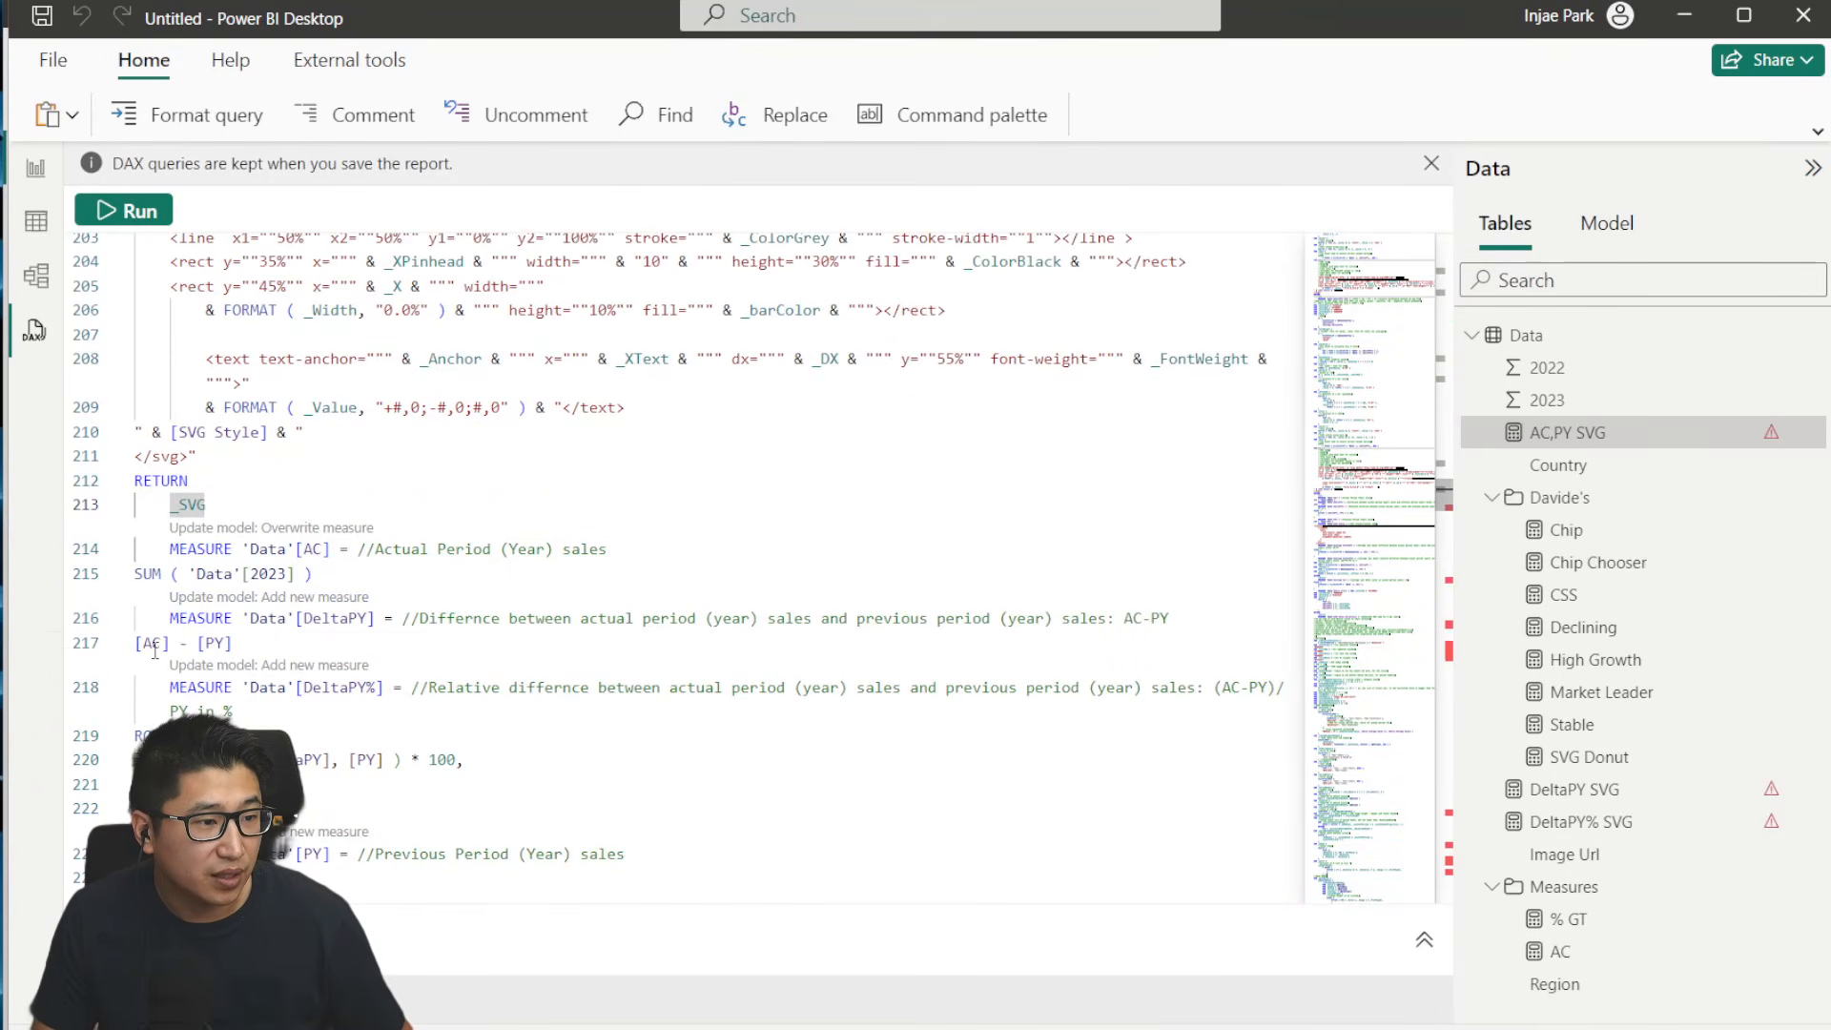
# - Add the DeltaPY and DeltaPY% measures from the query to the model
pyautogui.moveTo(182, 638)
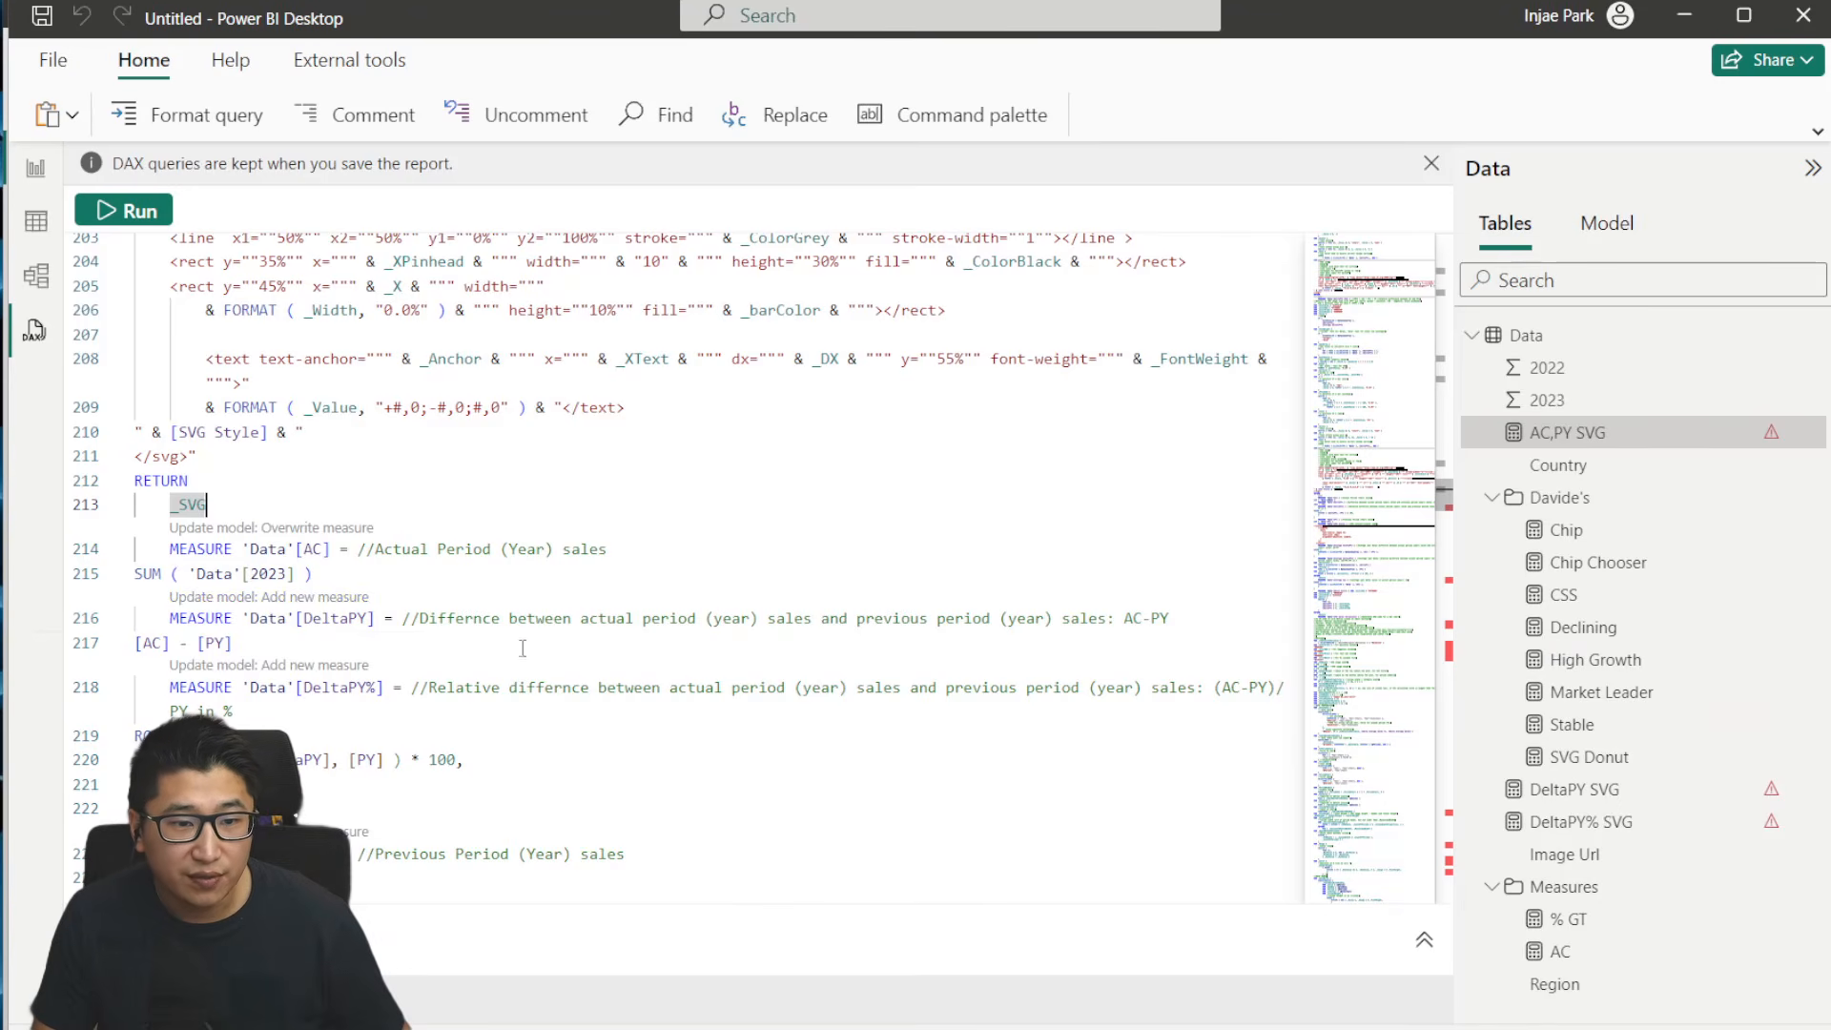
pyautogui.click(341, 598)
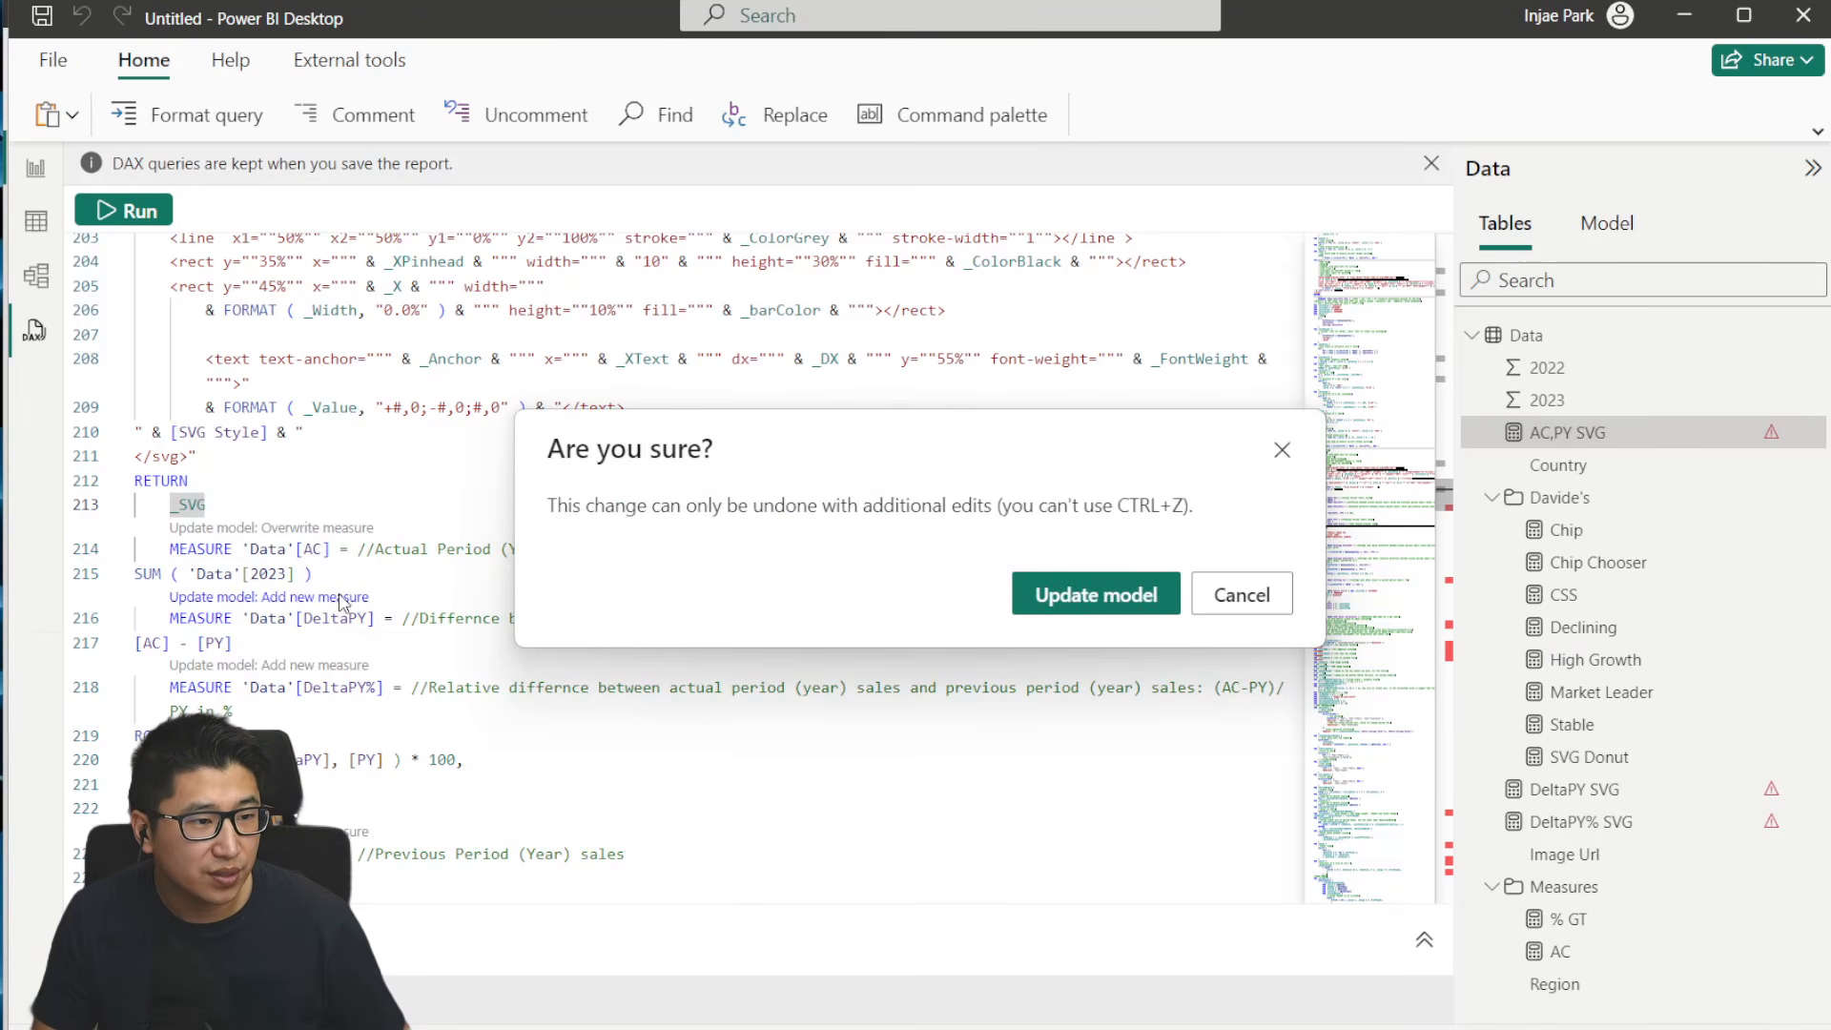
pyautogui.click(1077, 595)
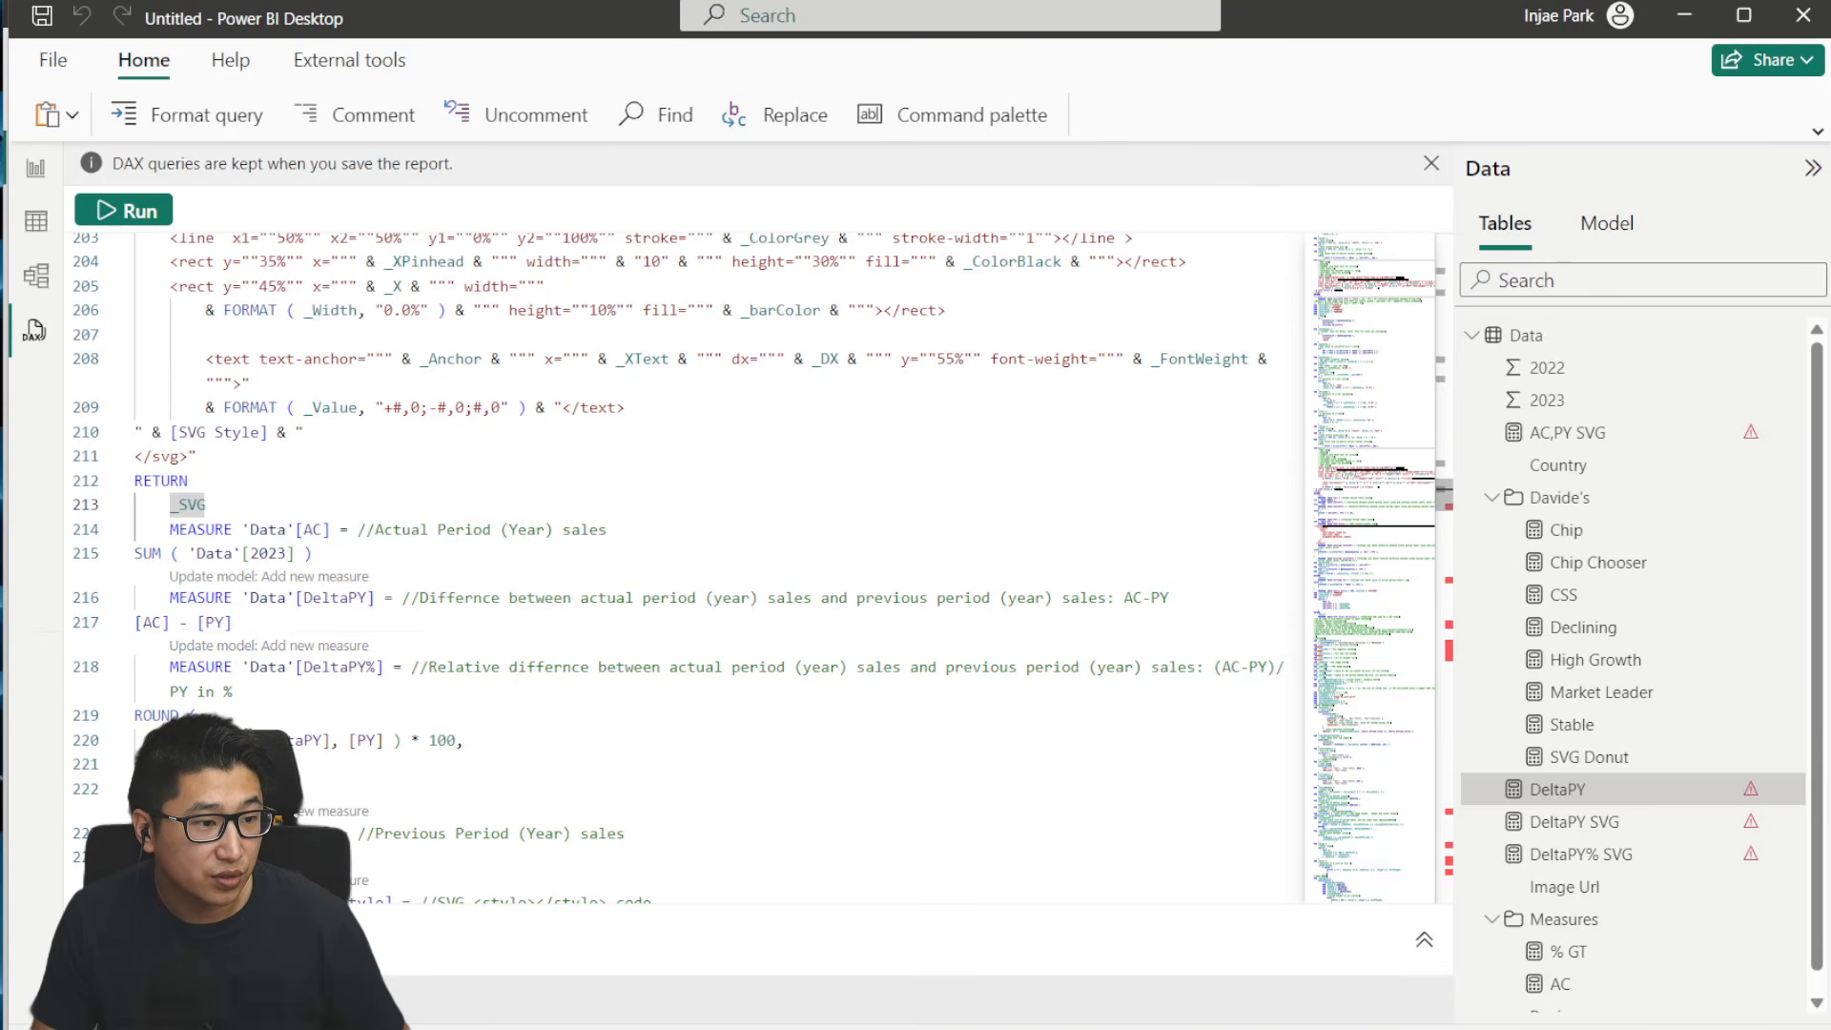
pyautogui.moveTo(241, 740); pyautogui.dragTo(331, 740)
pyautogui.click(414, 735)
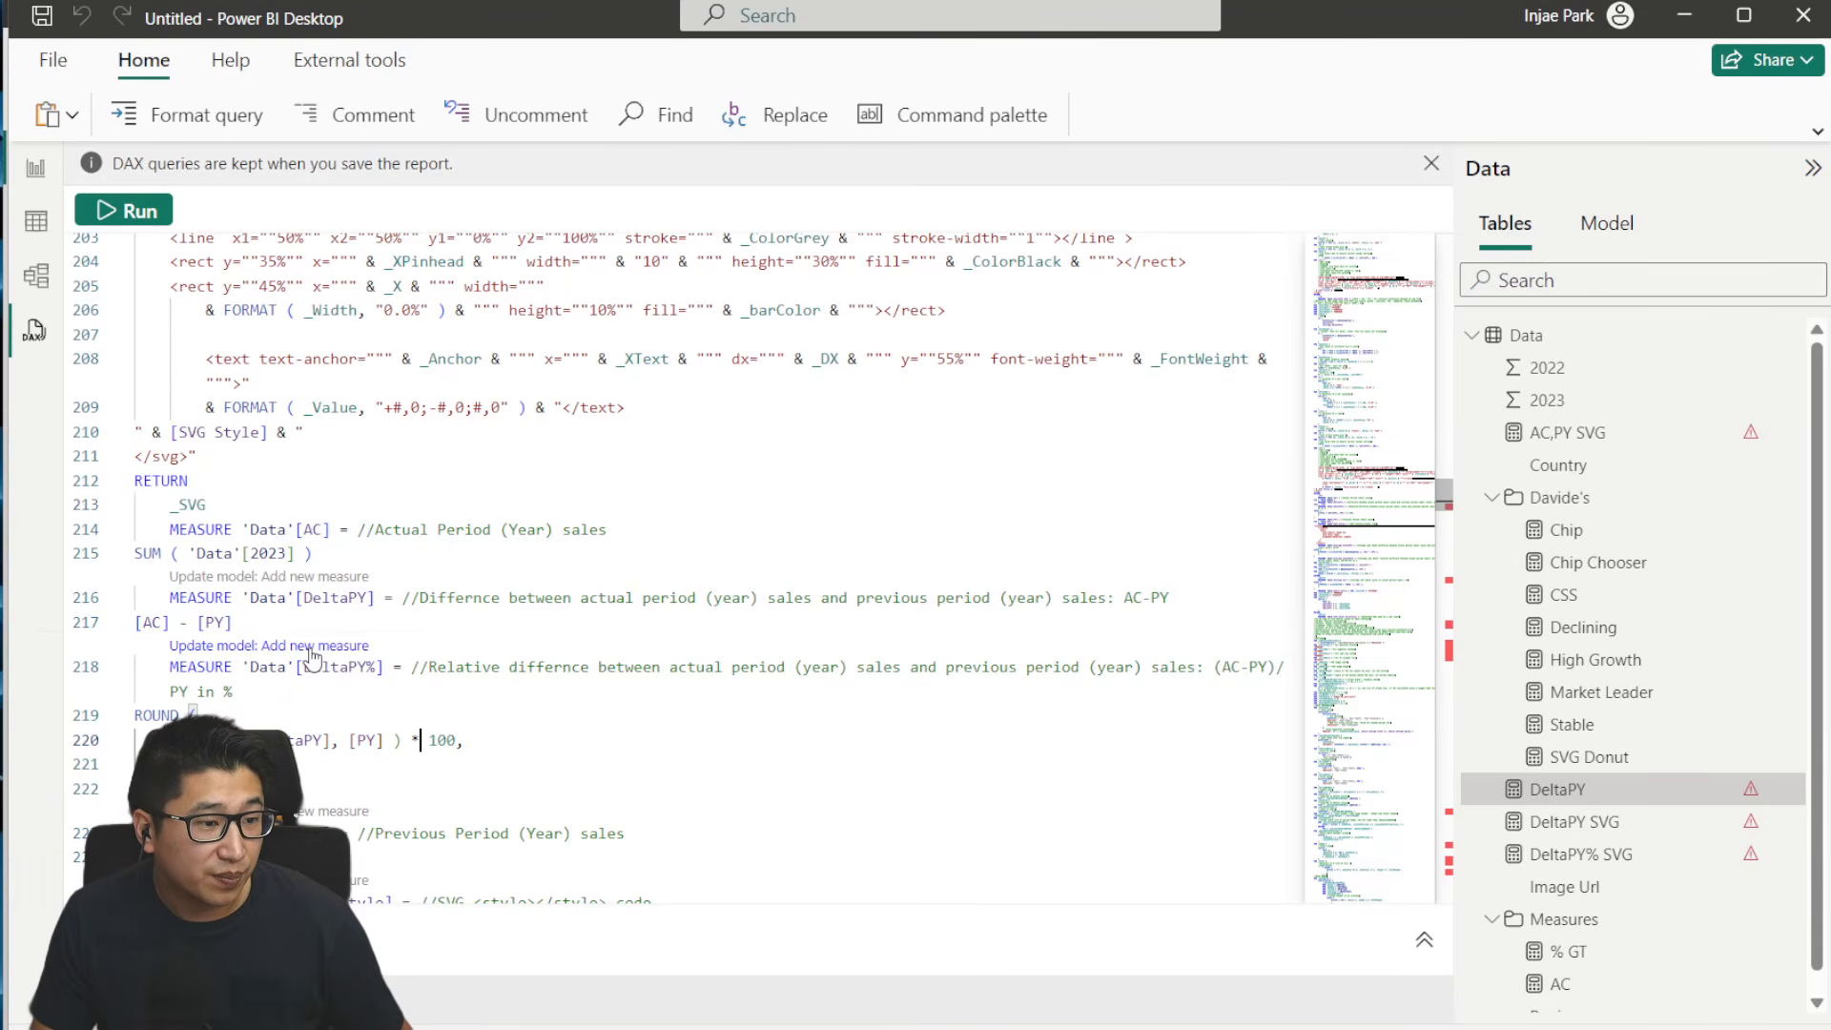
pyautogui.click(312, 647)
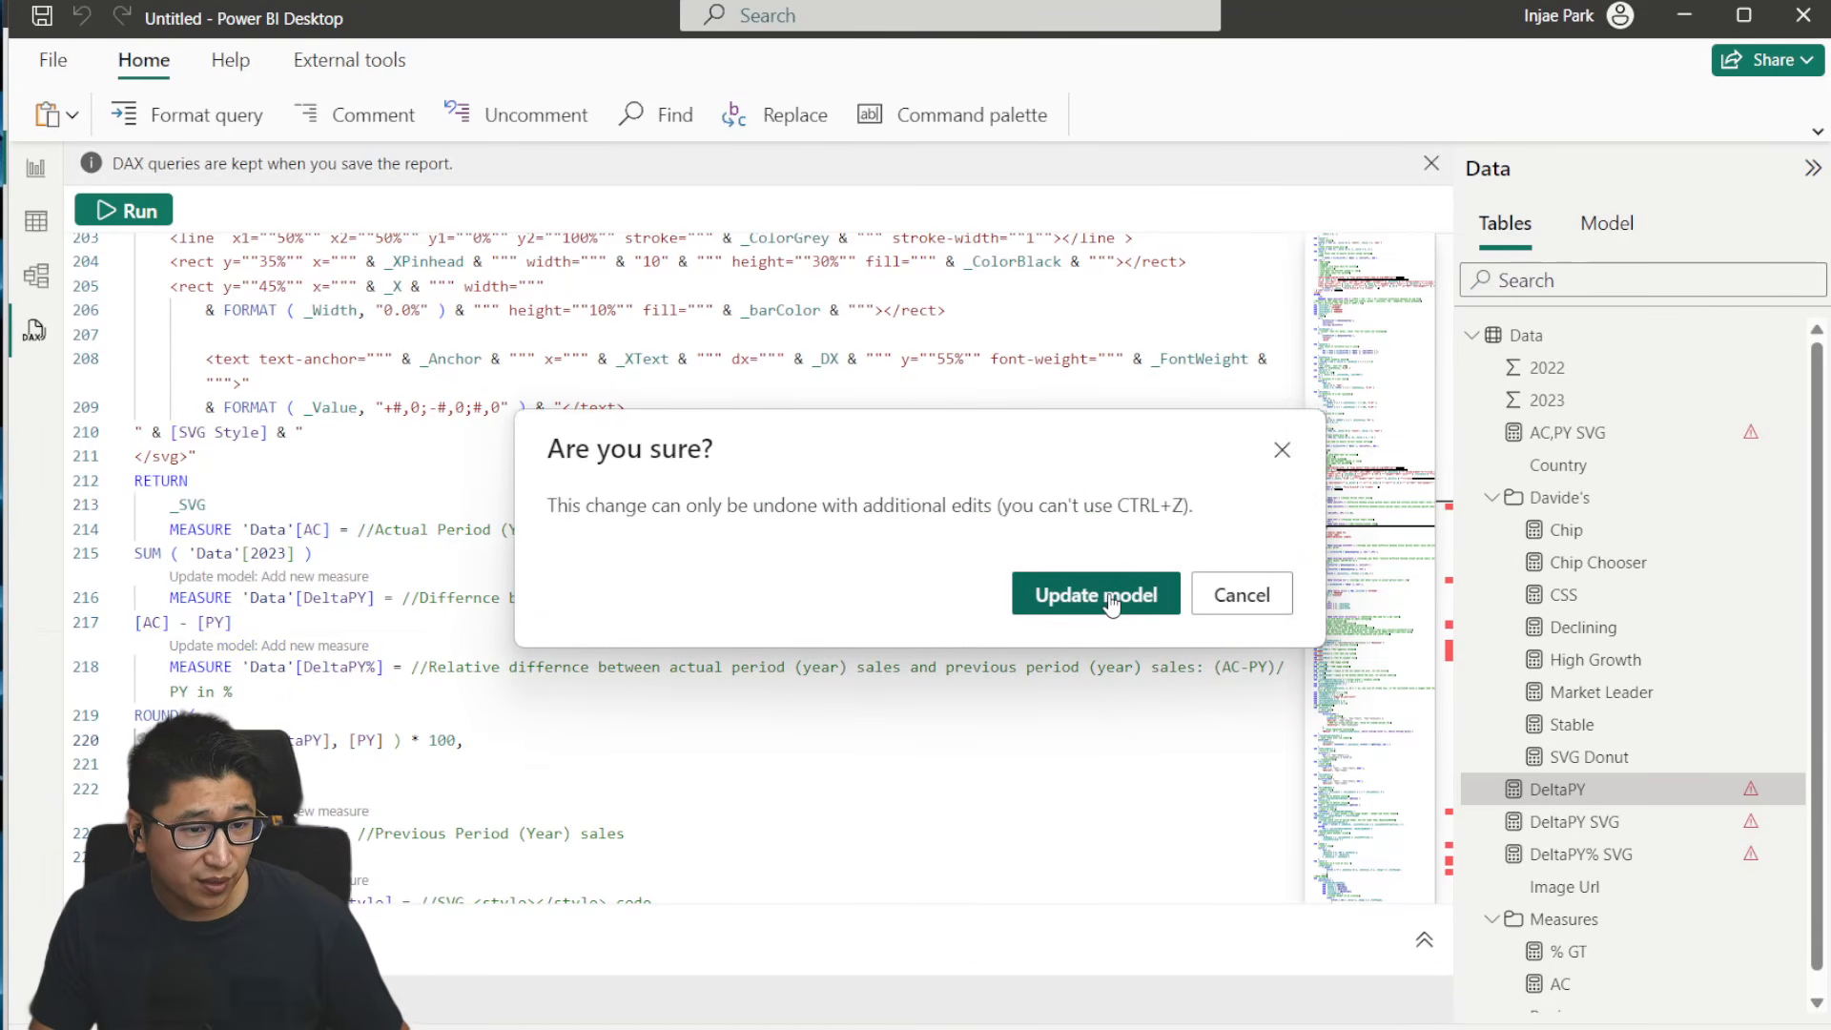
pyautogui.click(1096, 594)
# - Change the PY measure's definition to sum the 2022 column of Data and add it to the model as a new measure
pyautogui.scroll(-4, 291, 548)
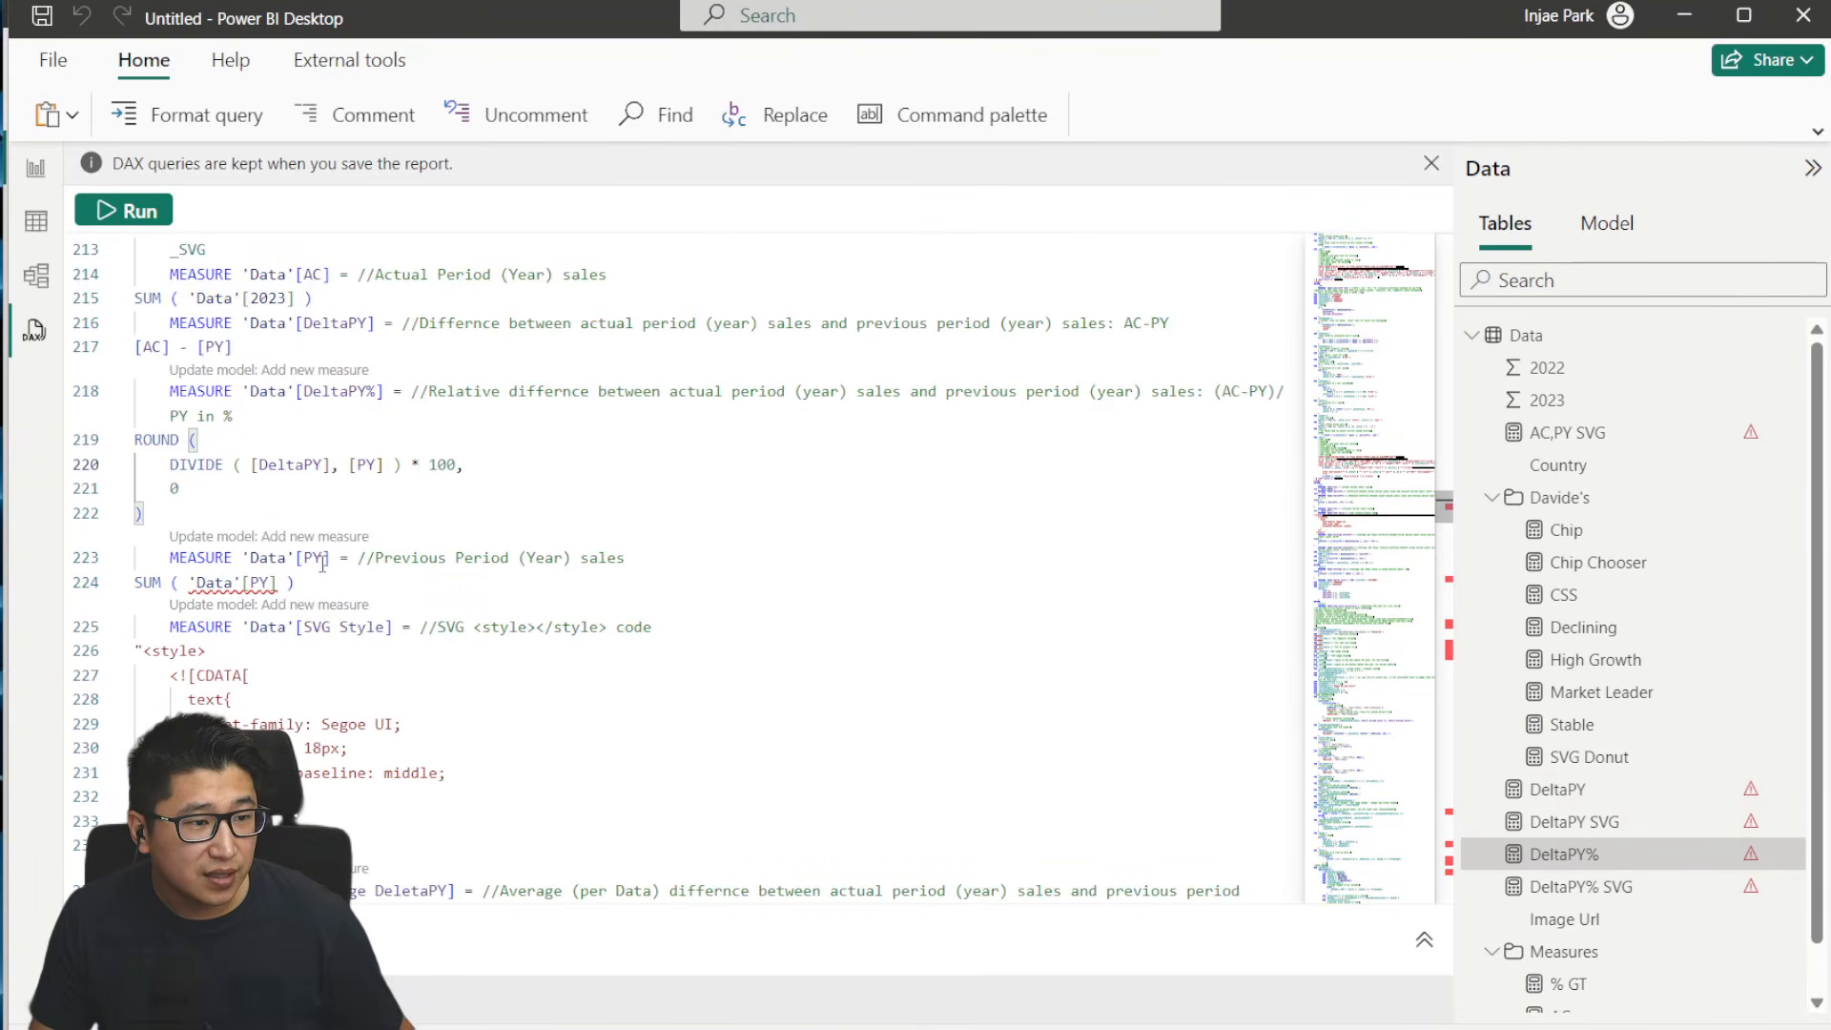
pyautogui.doubleClick(270, 581)
pyautogui.write('2022')
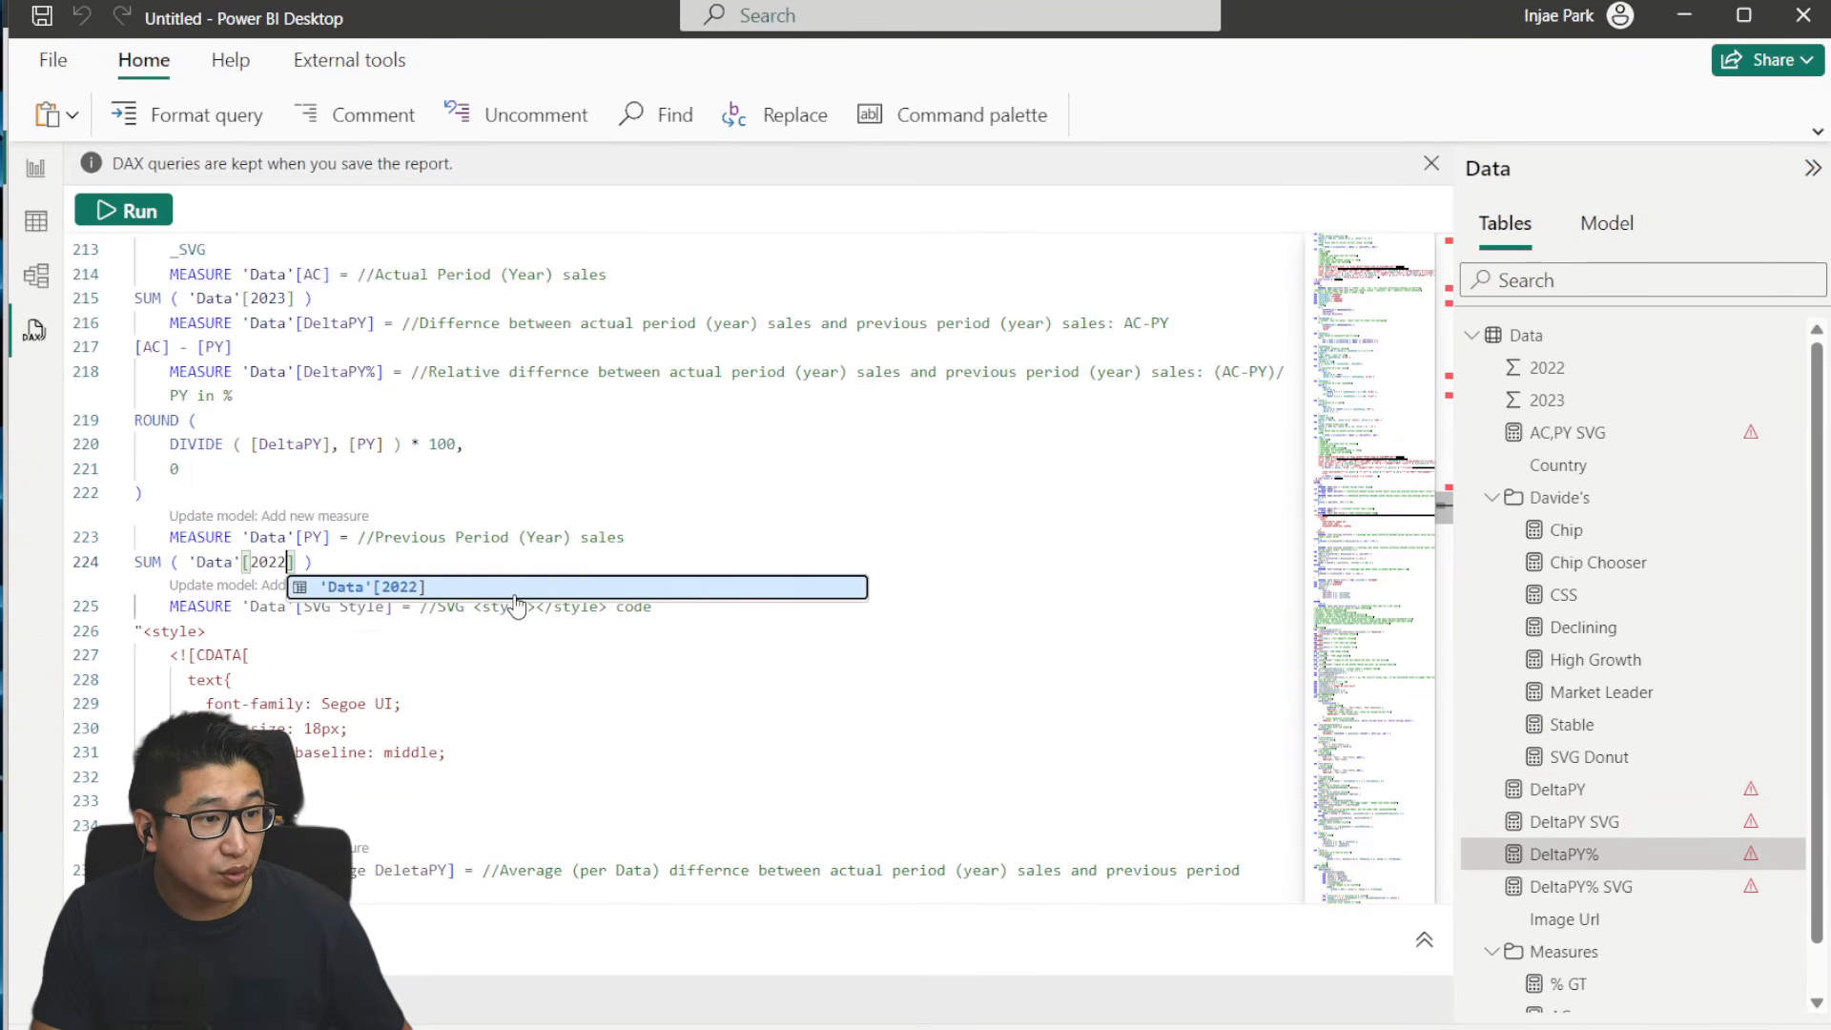
pyautogui.click(466, 497)
pyautogui.click(341, 518)
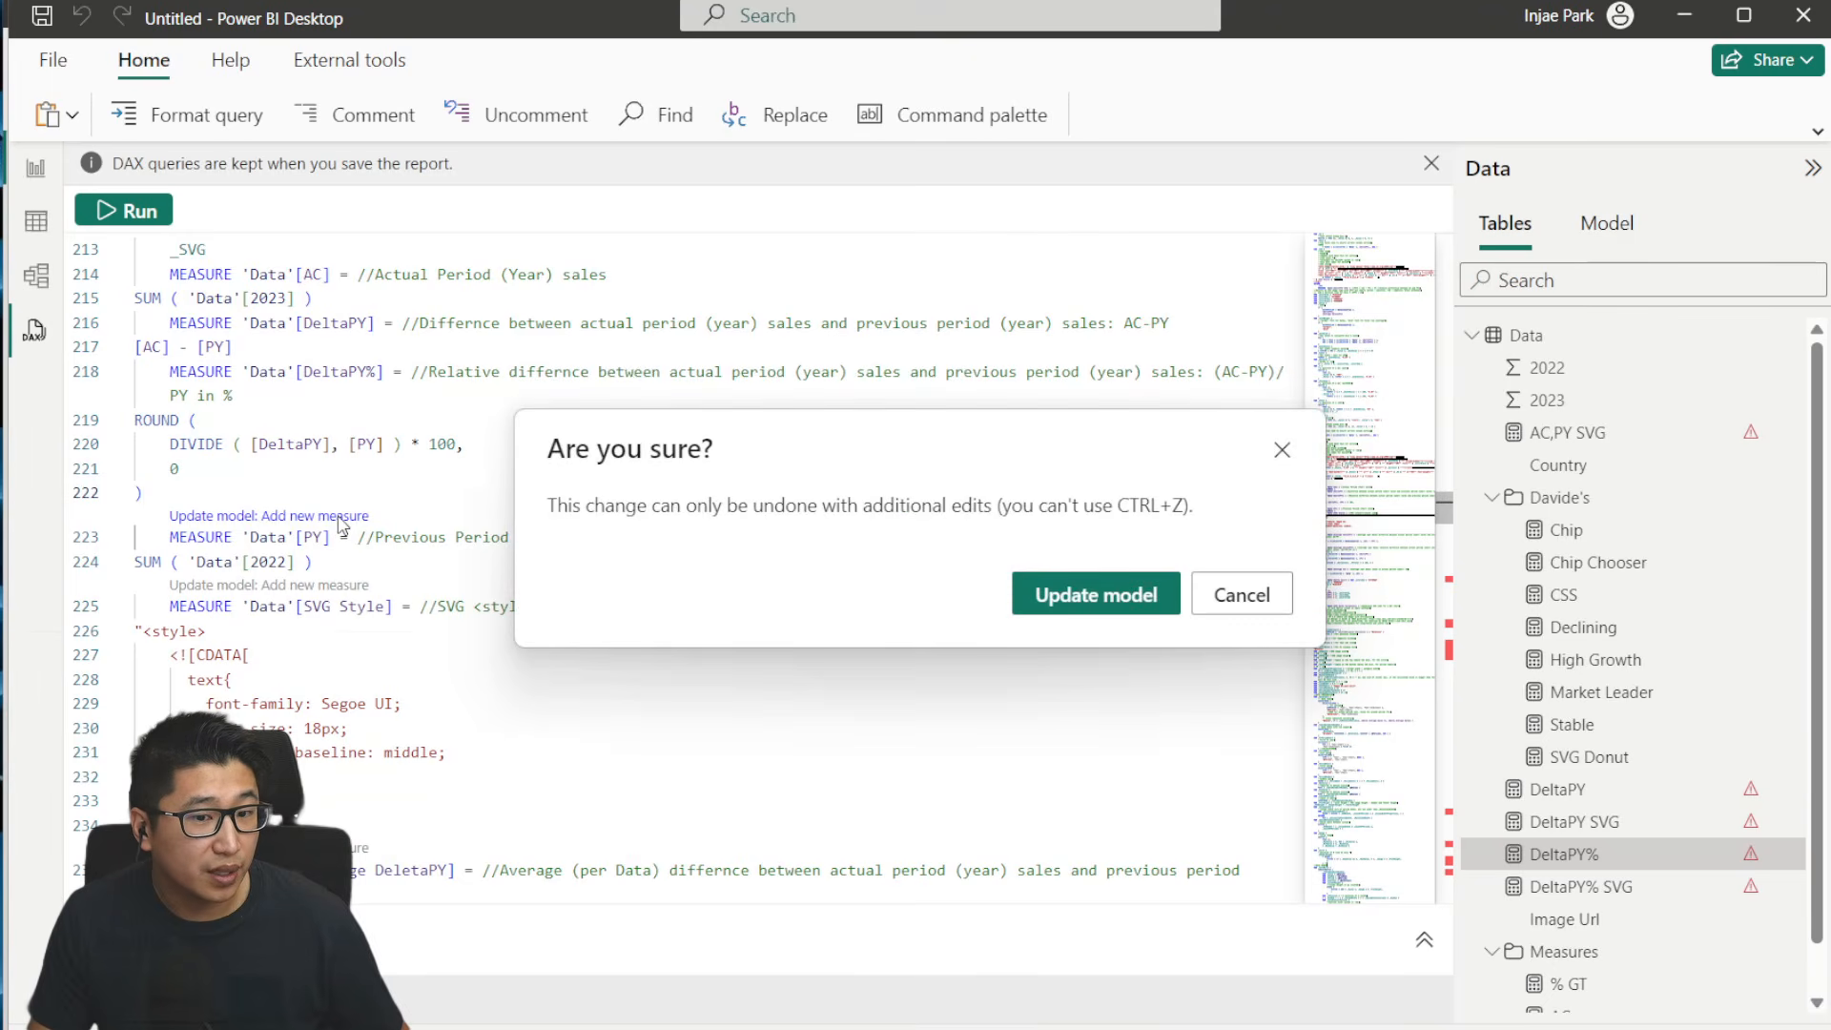
pyautogui.click(1087, 595)
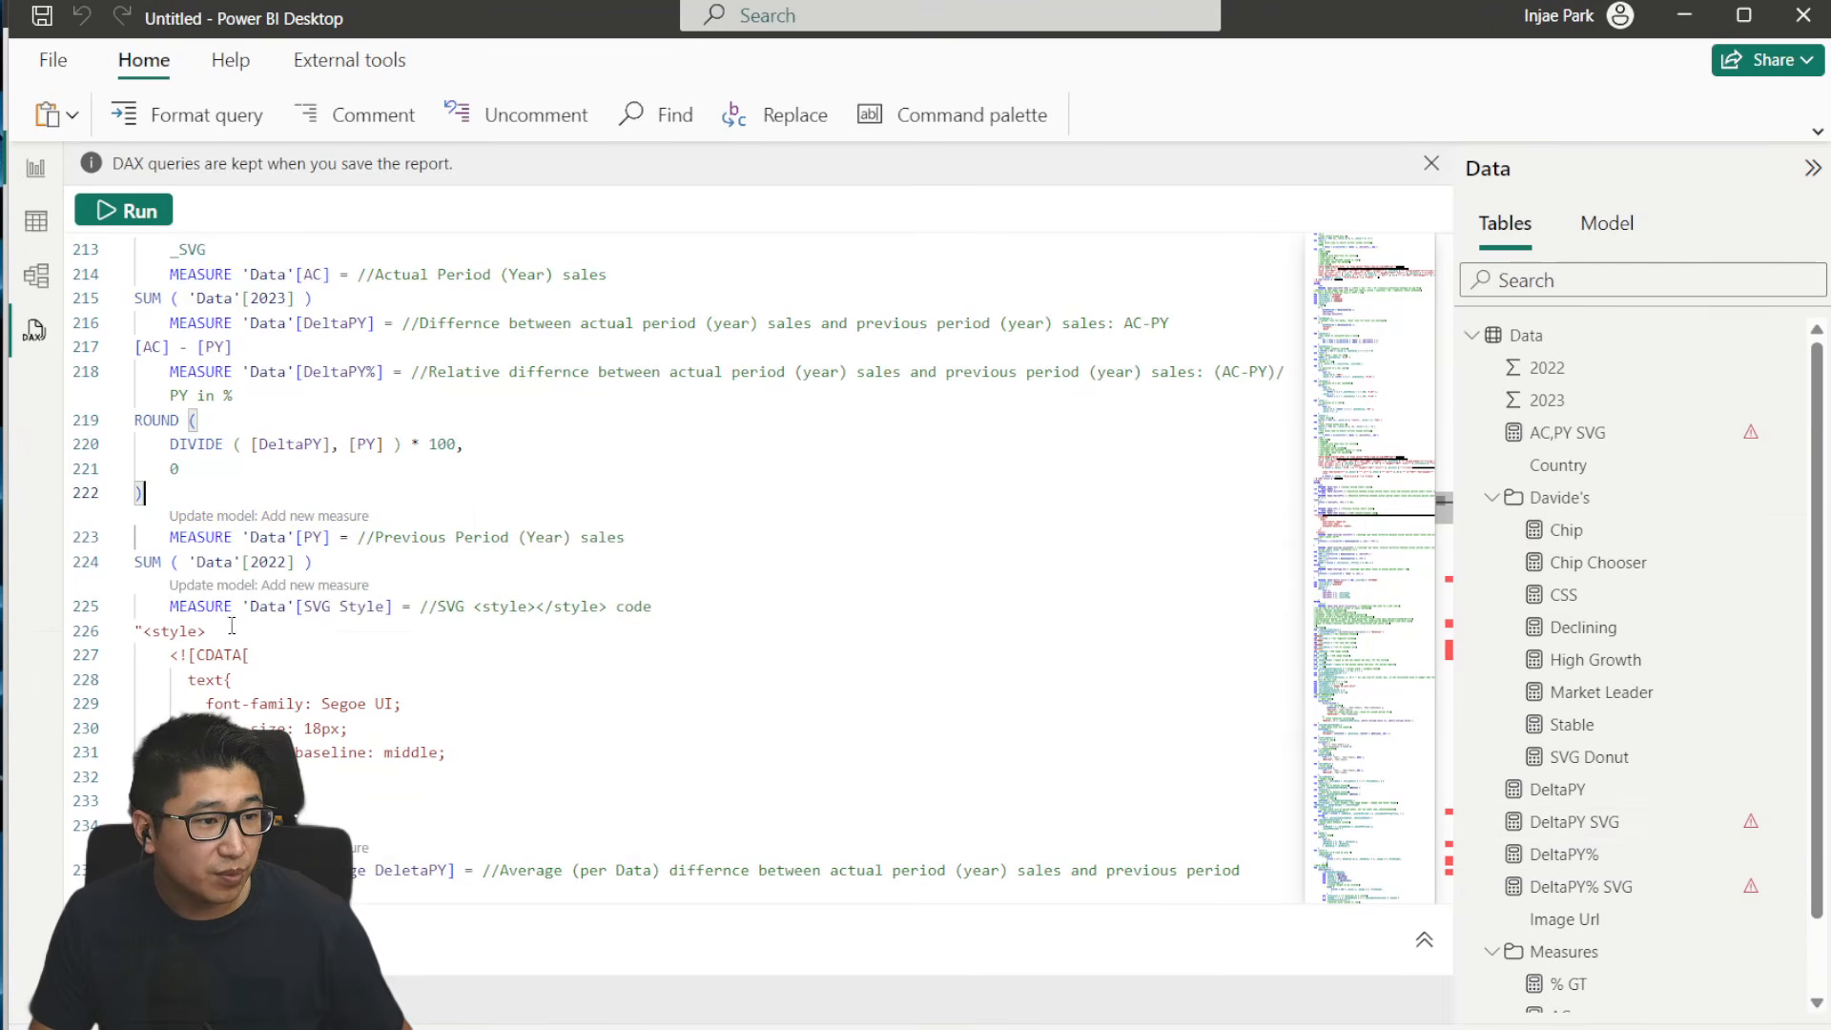
# - Add the SVG Style measure to the model and review its style code block in the query
pyautogui.click(336, 585)
pyautogui.click(1108, 596)
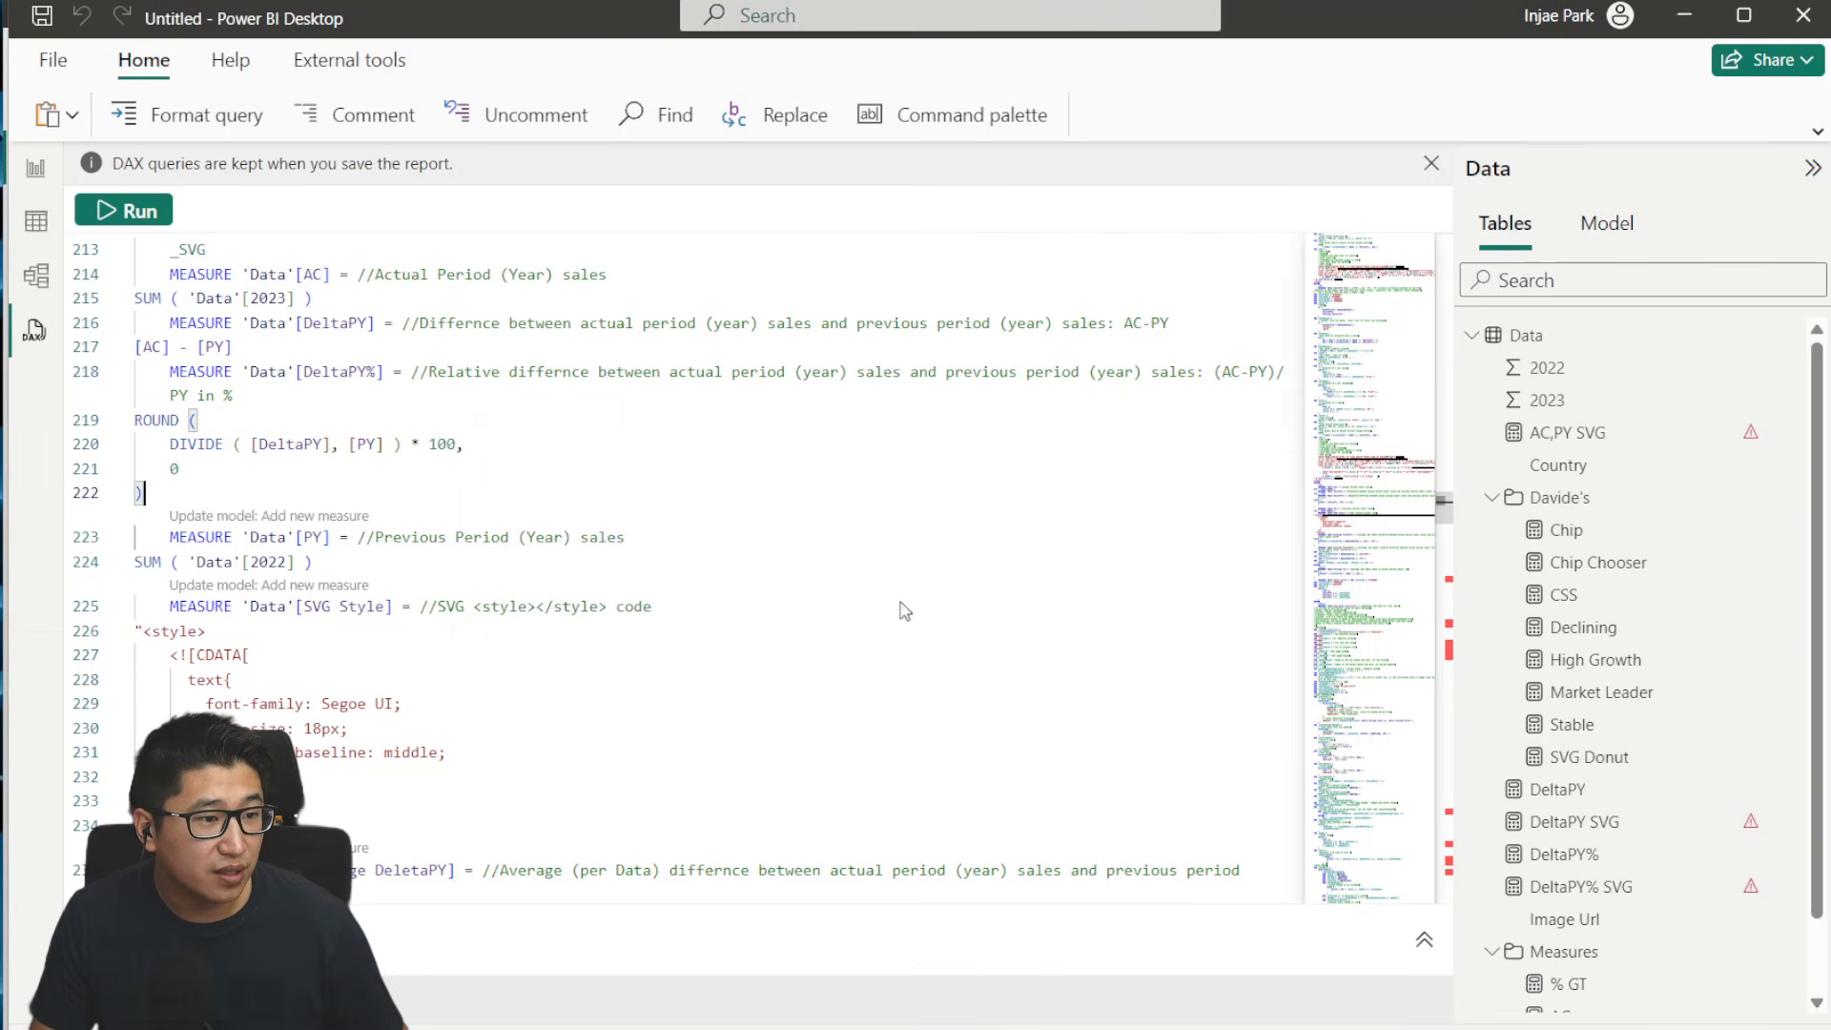
pyautogui.moveTo(143, 610); pyautogui.dragTo(455, 731)
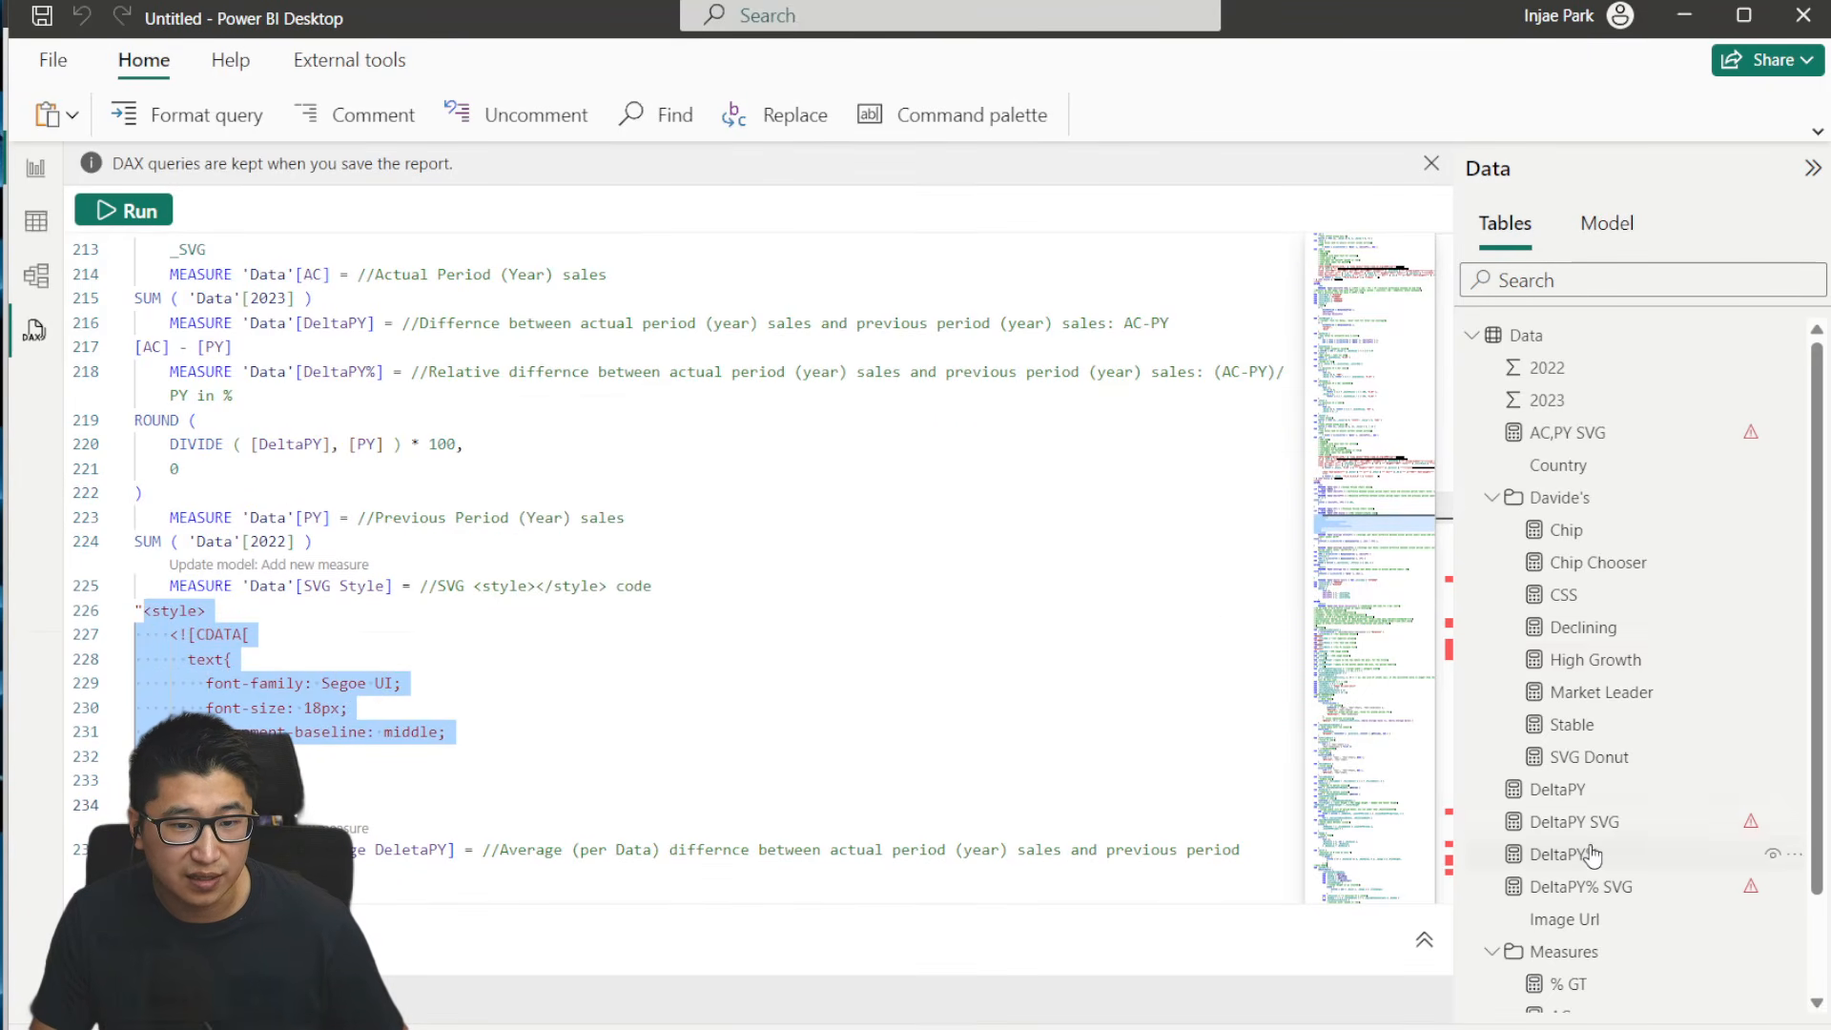
pyautogui.scroll(-2, 1597, 915)
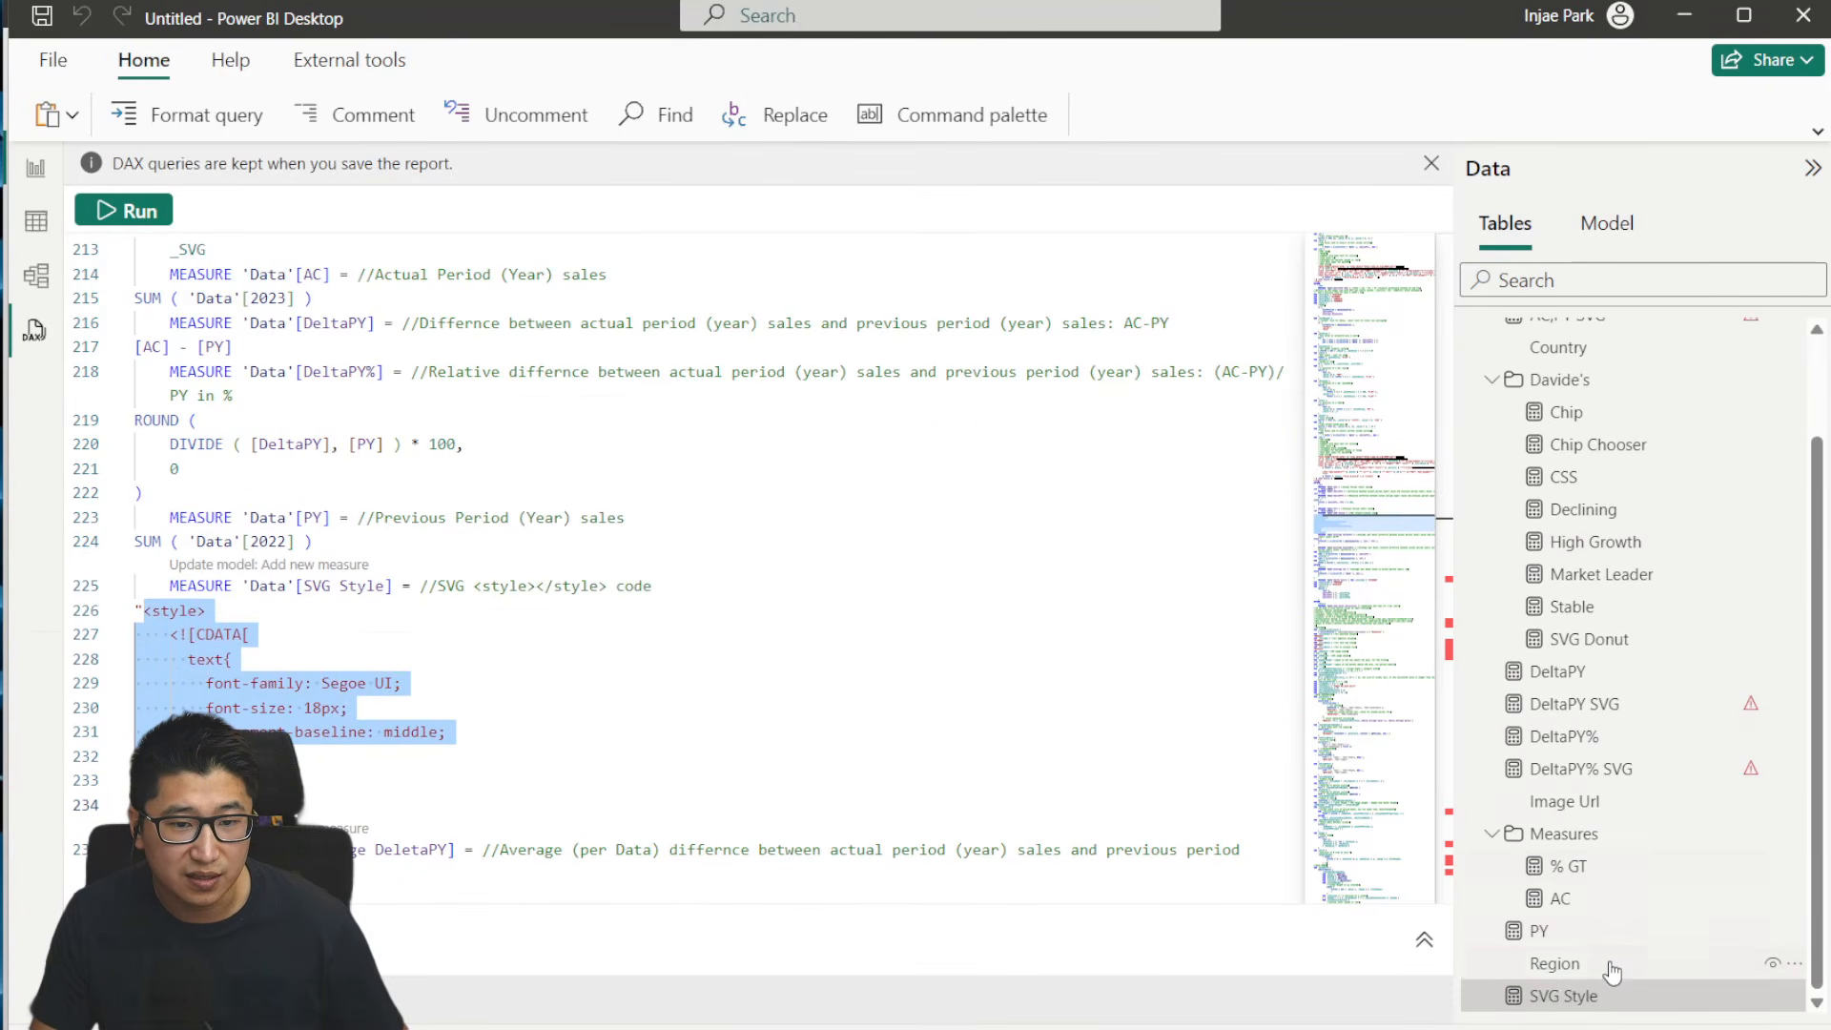
pyautogui.click(572, 619)
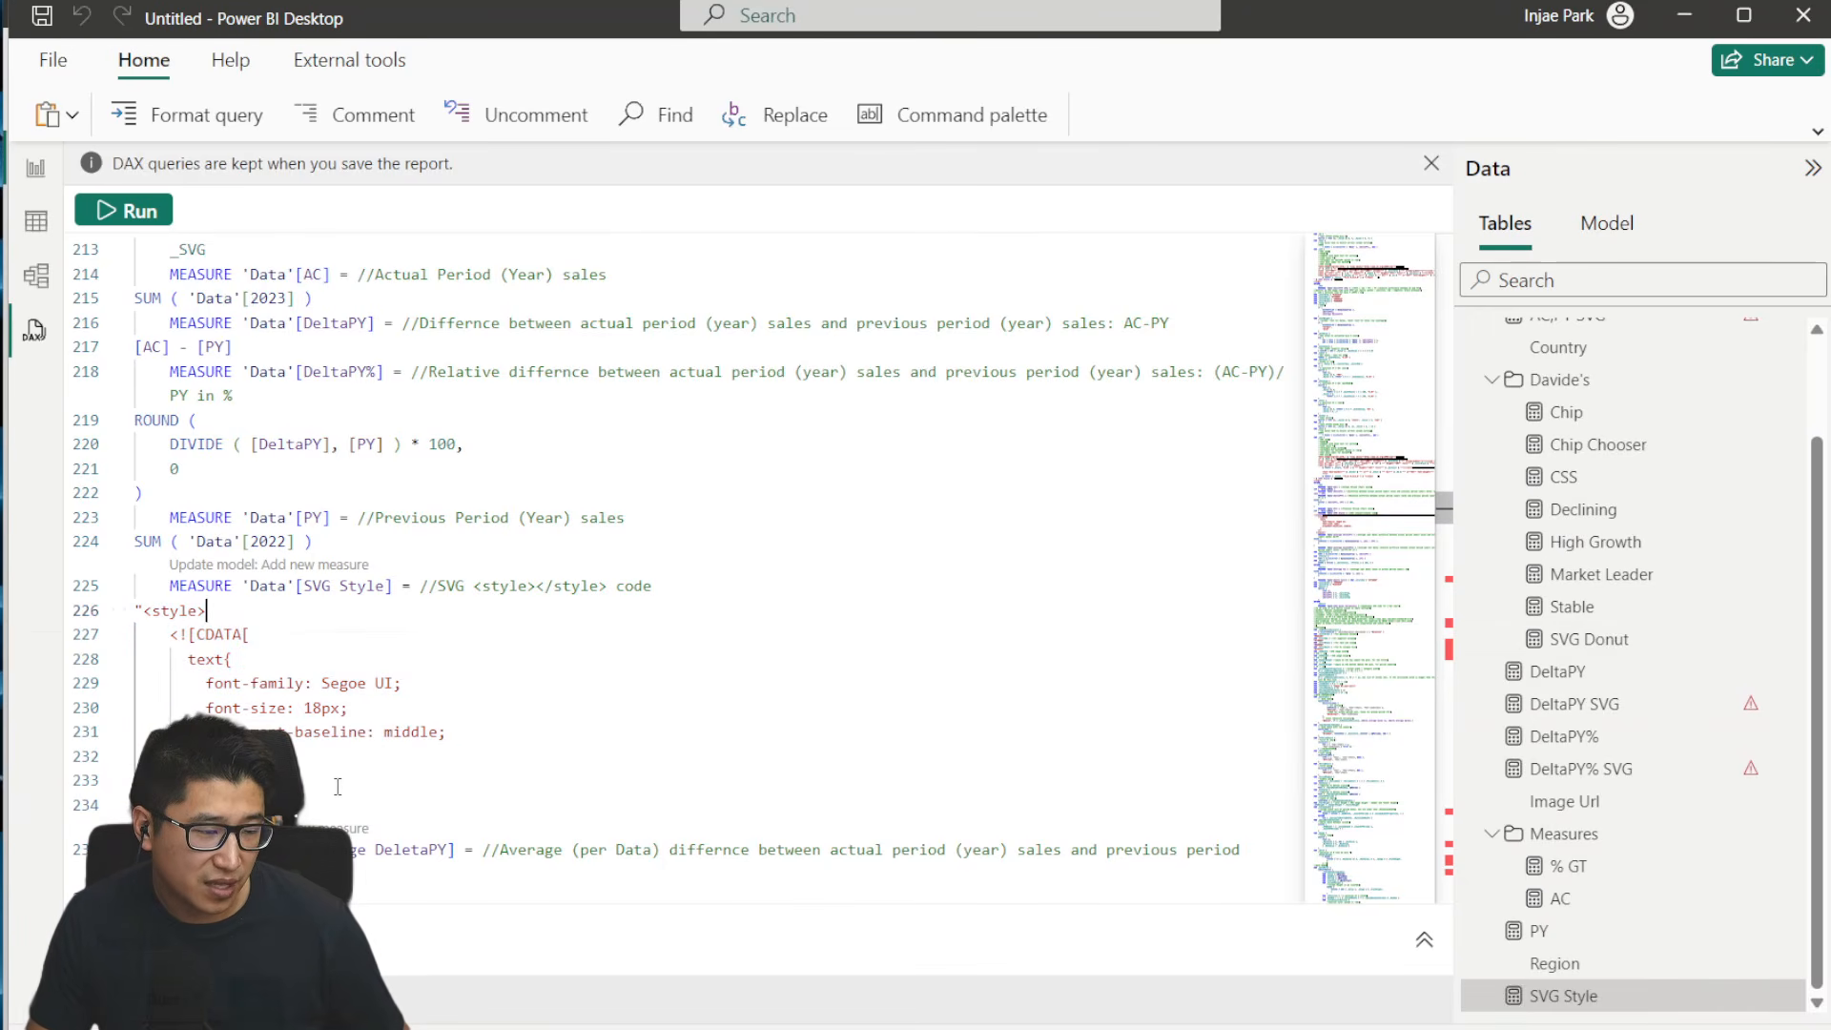
pyautogui.scroll(-1, 338, 787)
pyautogui.moveTo(161, 514); pyautogui.dragTo(311, 695)
pyautogui.click(322, 726)
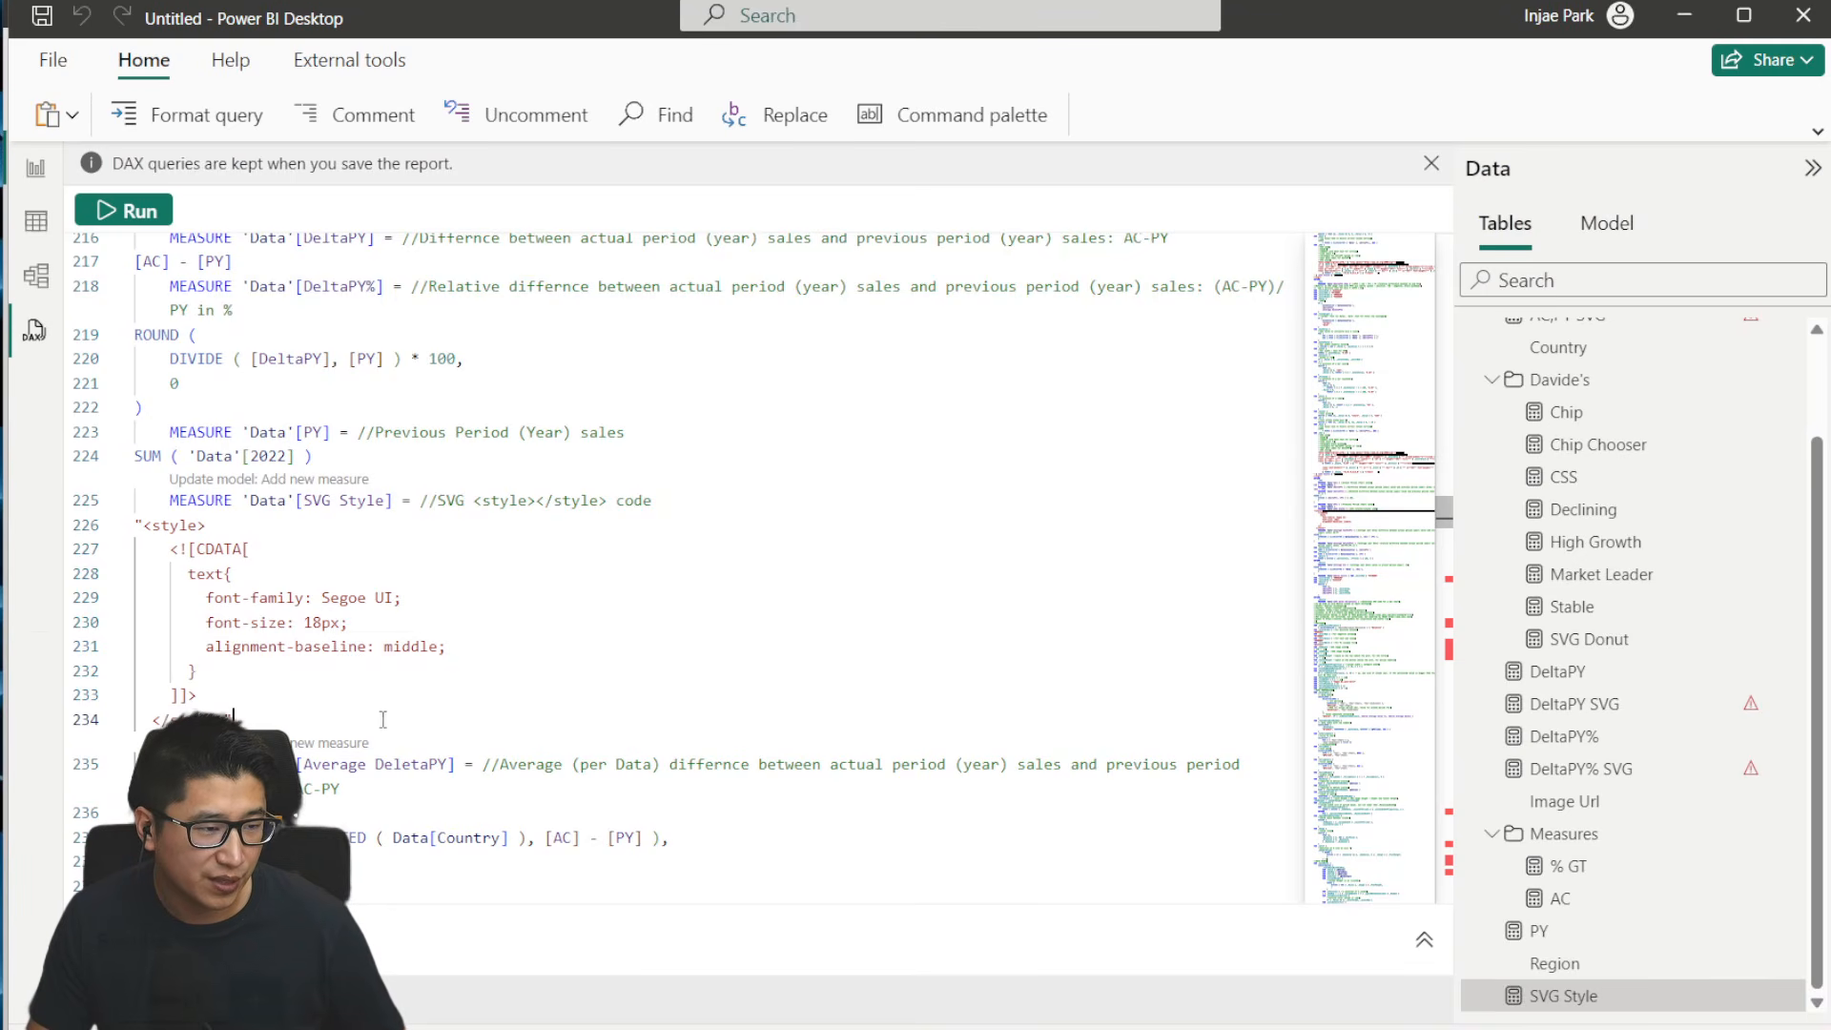
# - Add the Average DeletaPY, Average DeletaPY% and Average AC measures from the query to the model
pyautogui.scroll(-1, 515, 677)
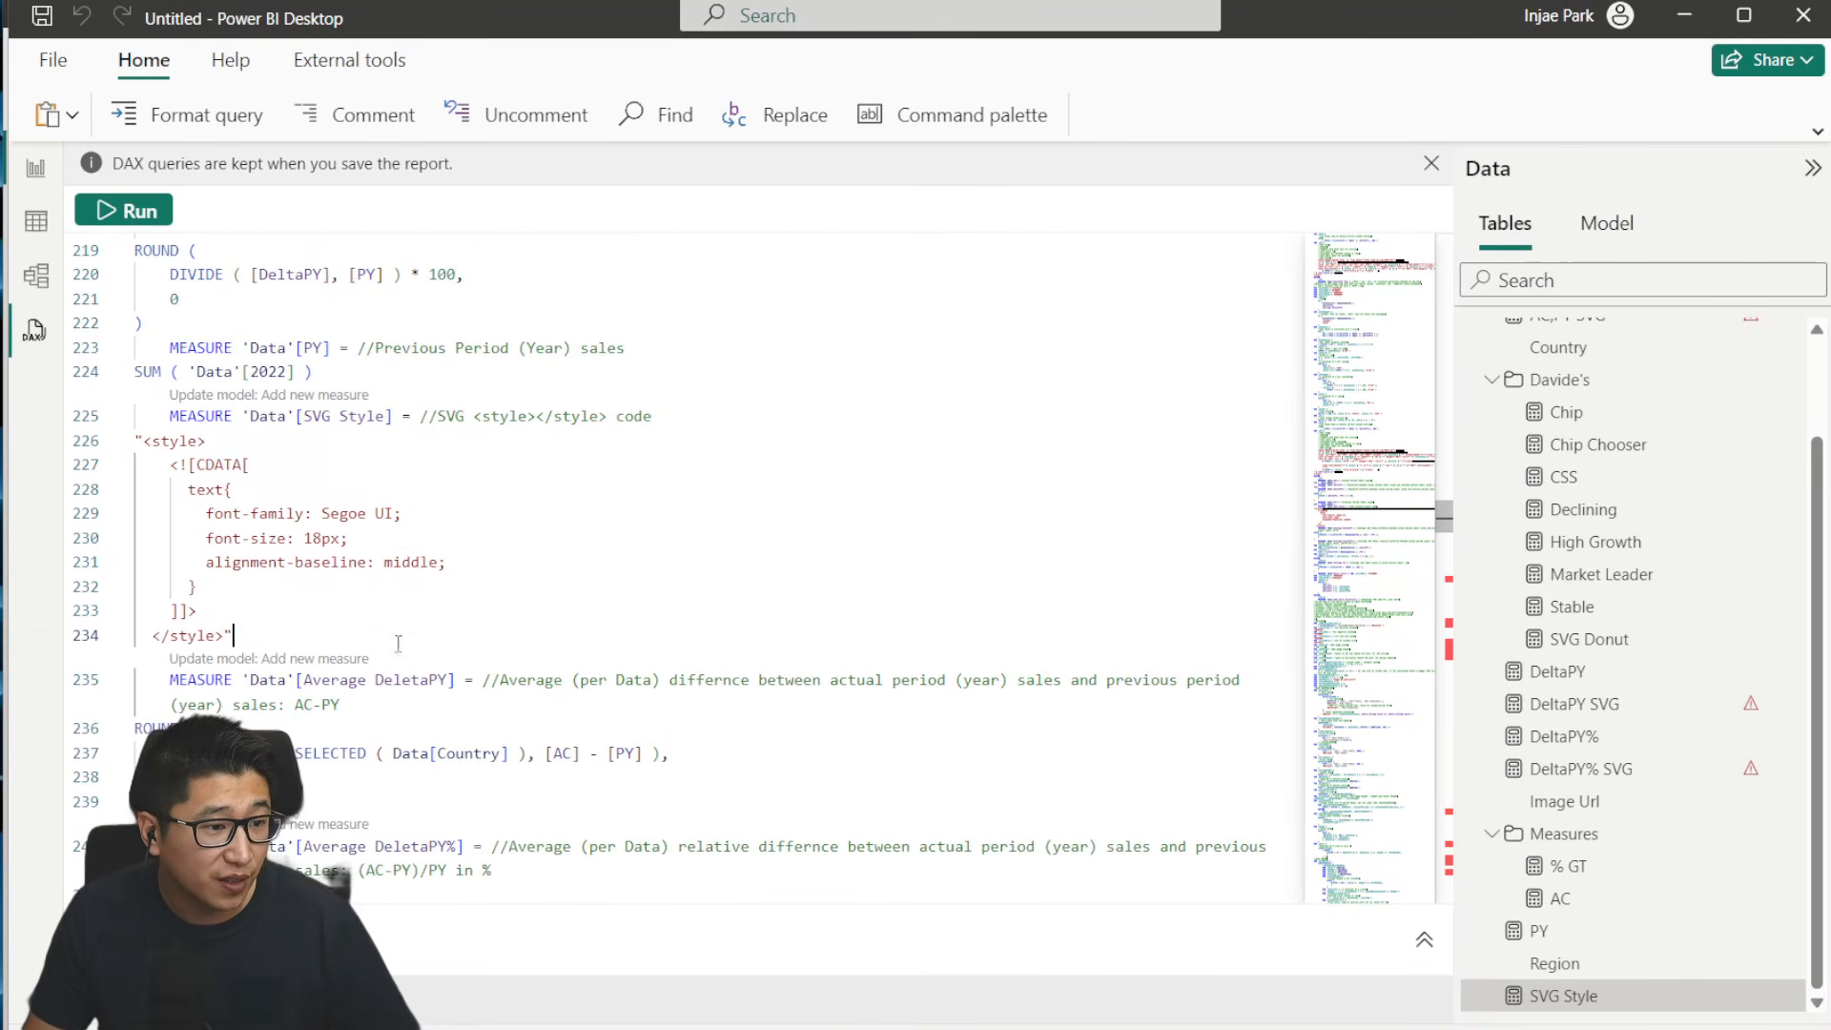
pyautogui.click(307, 658)
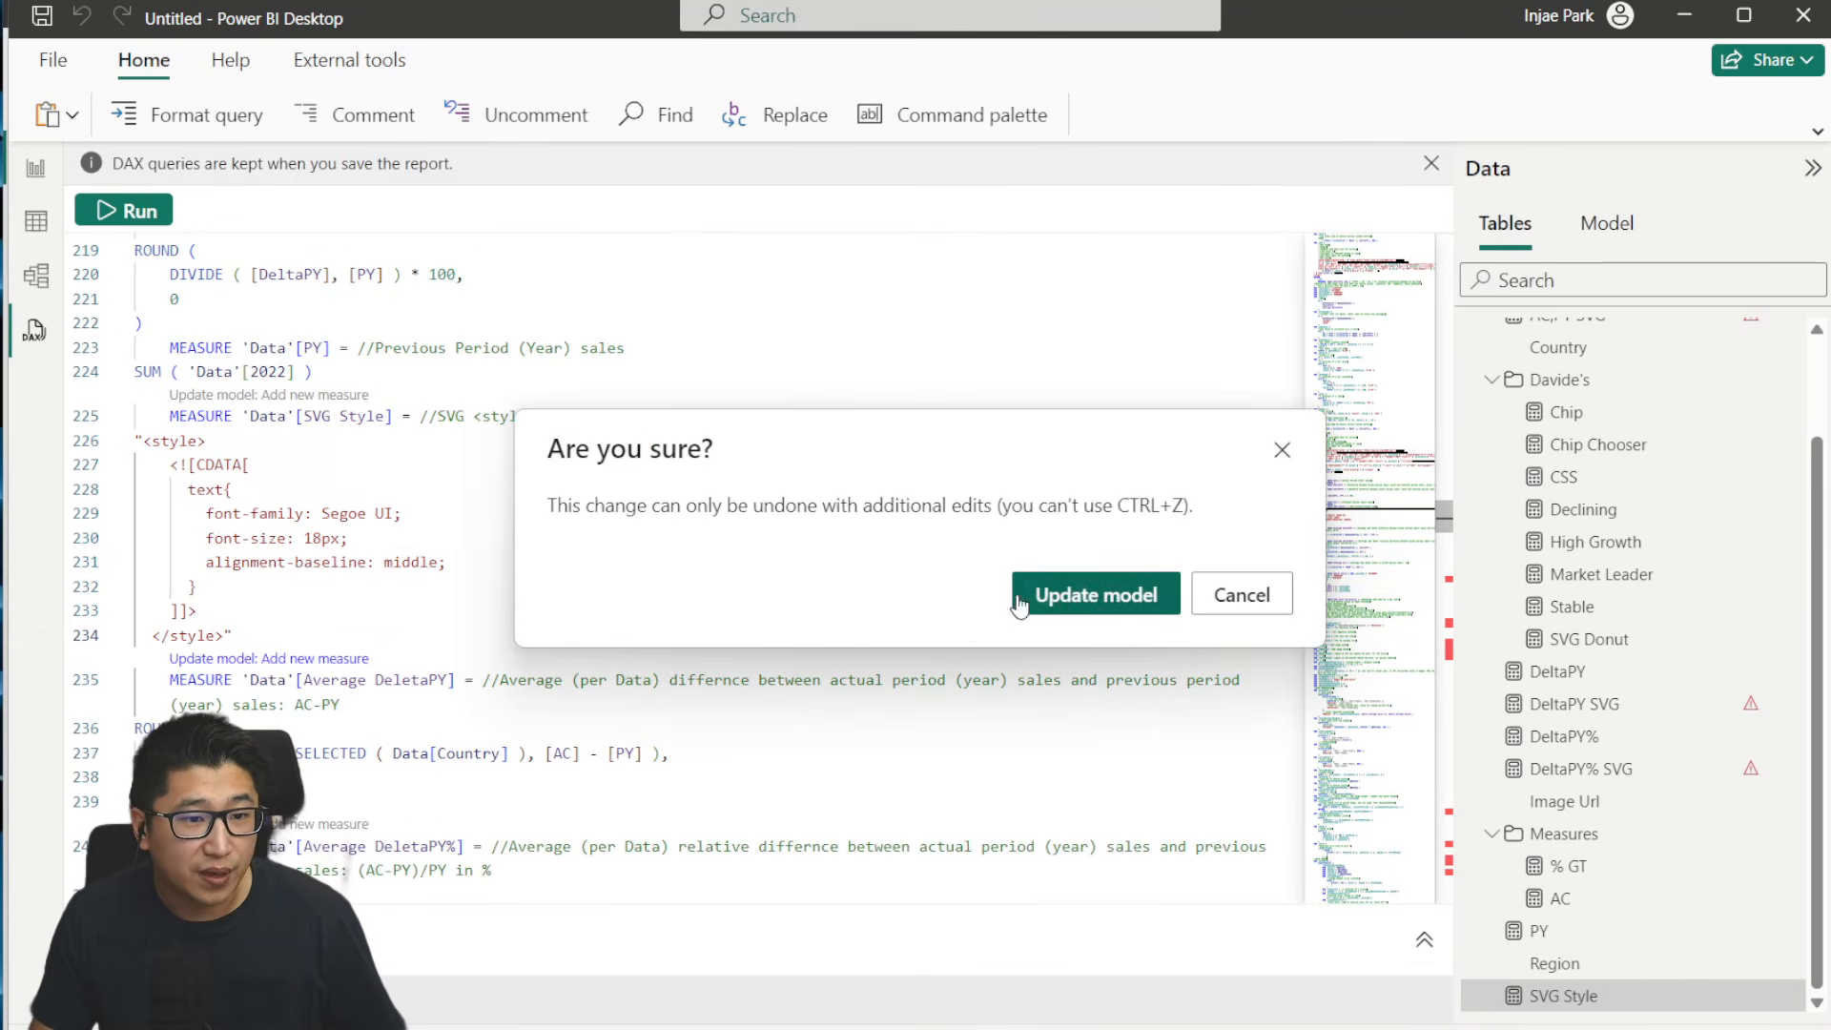
pyautogui.click(1076, 596)
pyautogui.scroll(-3, 1716, 868)
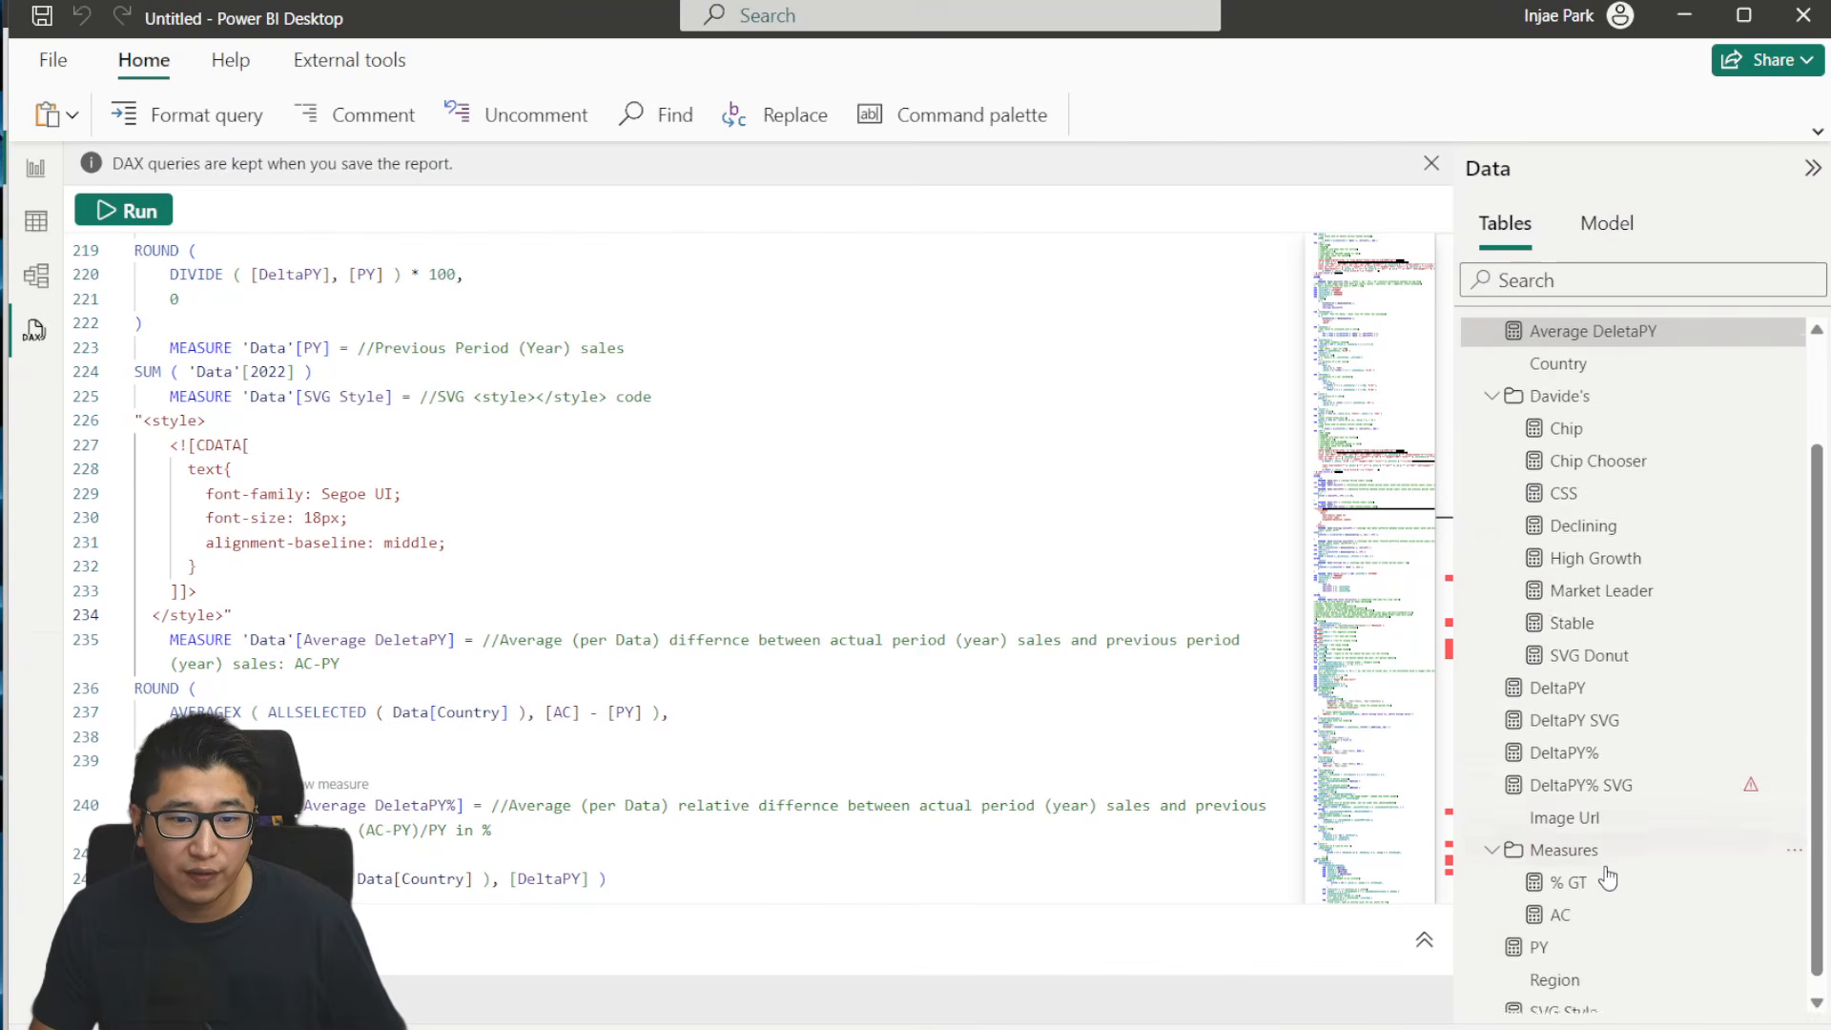
pyautogui.scroll(-4, 464, 748)
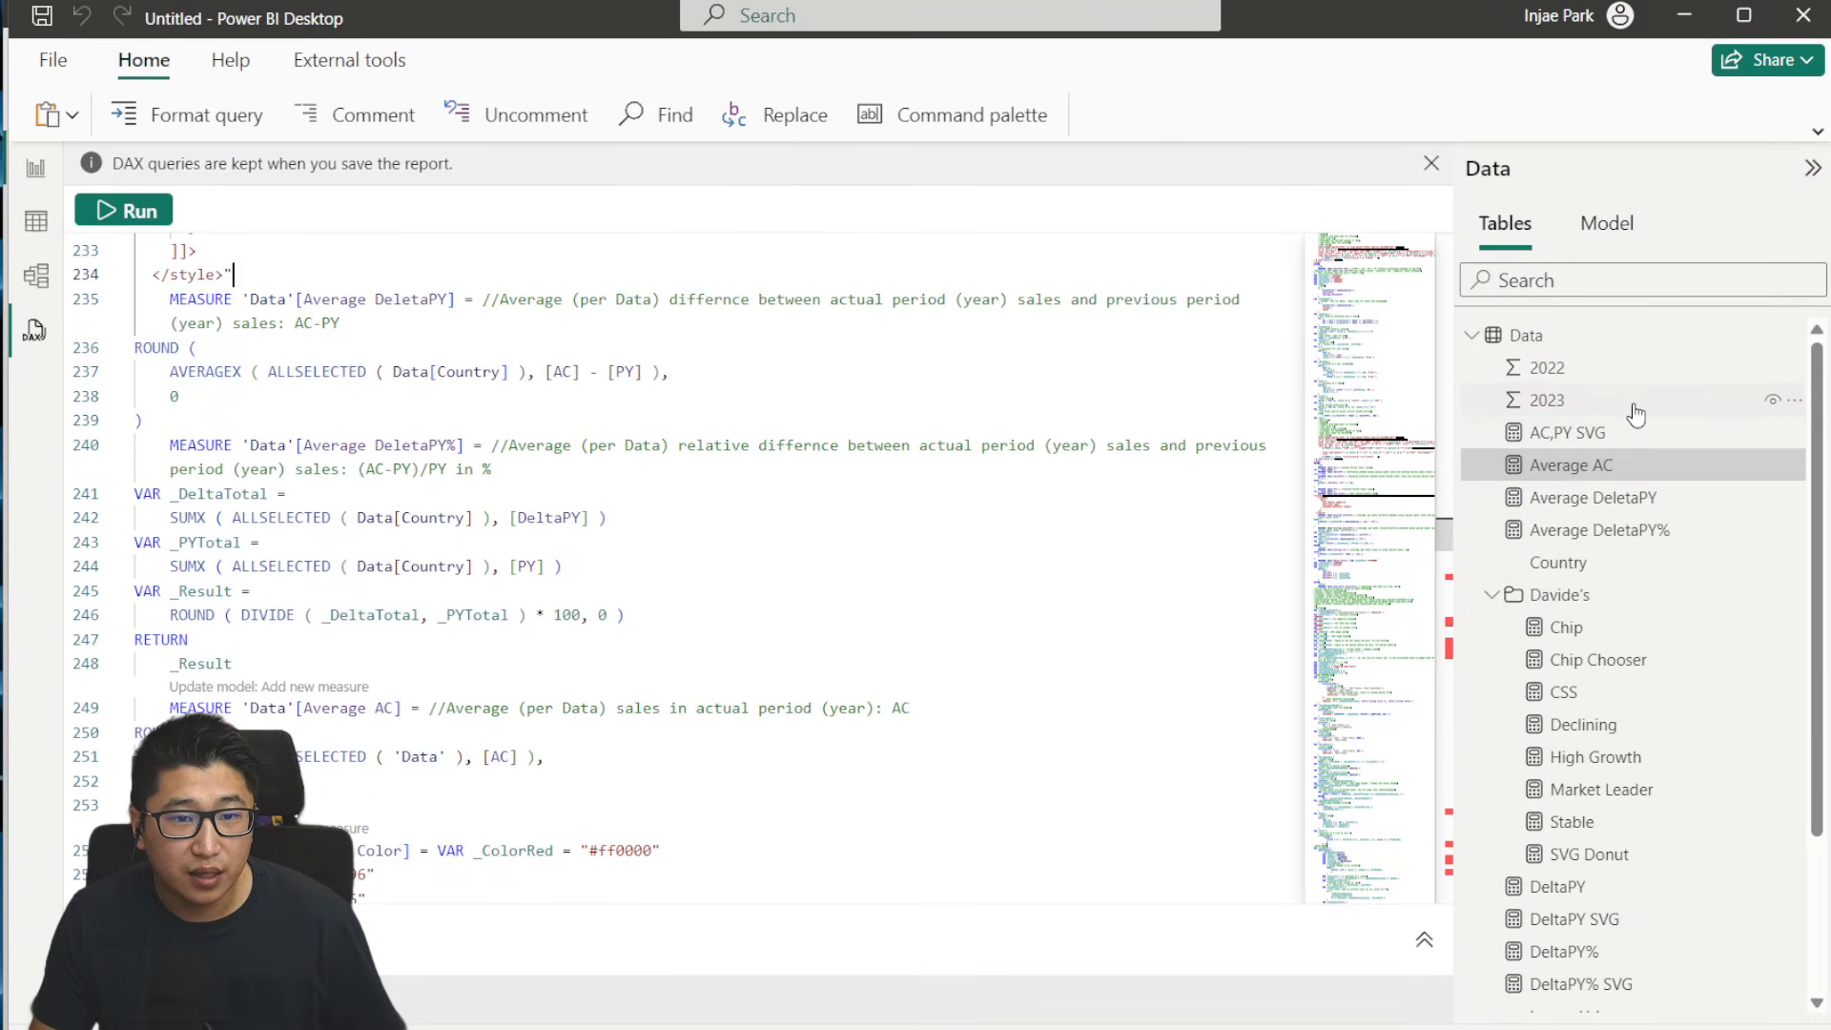
pyautogui.scroll(-2, 588, 712)
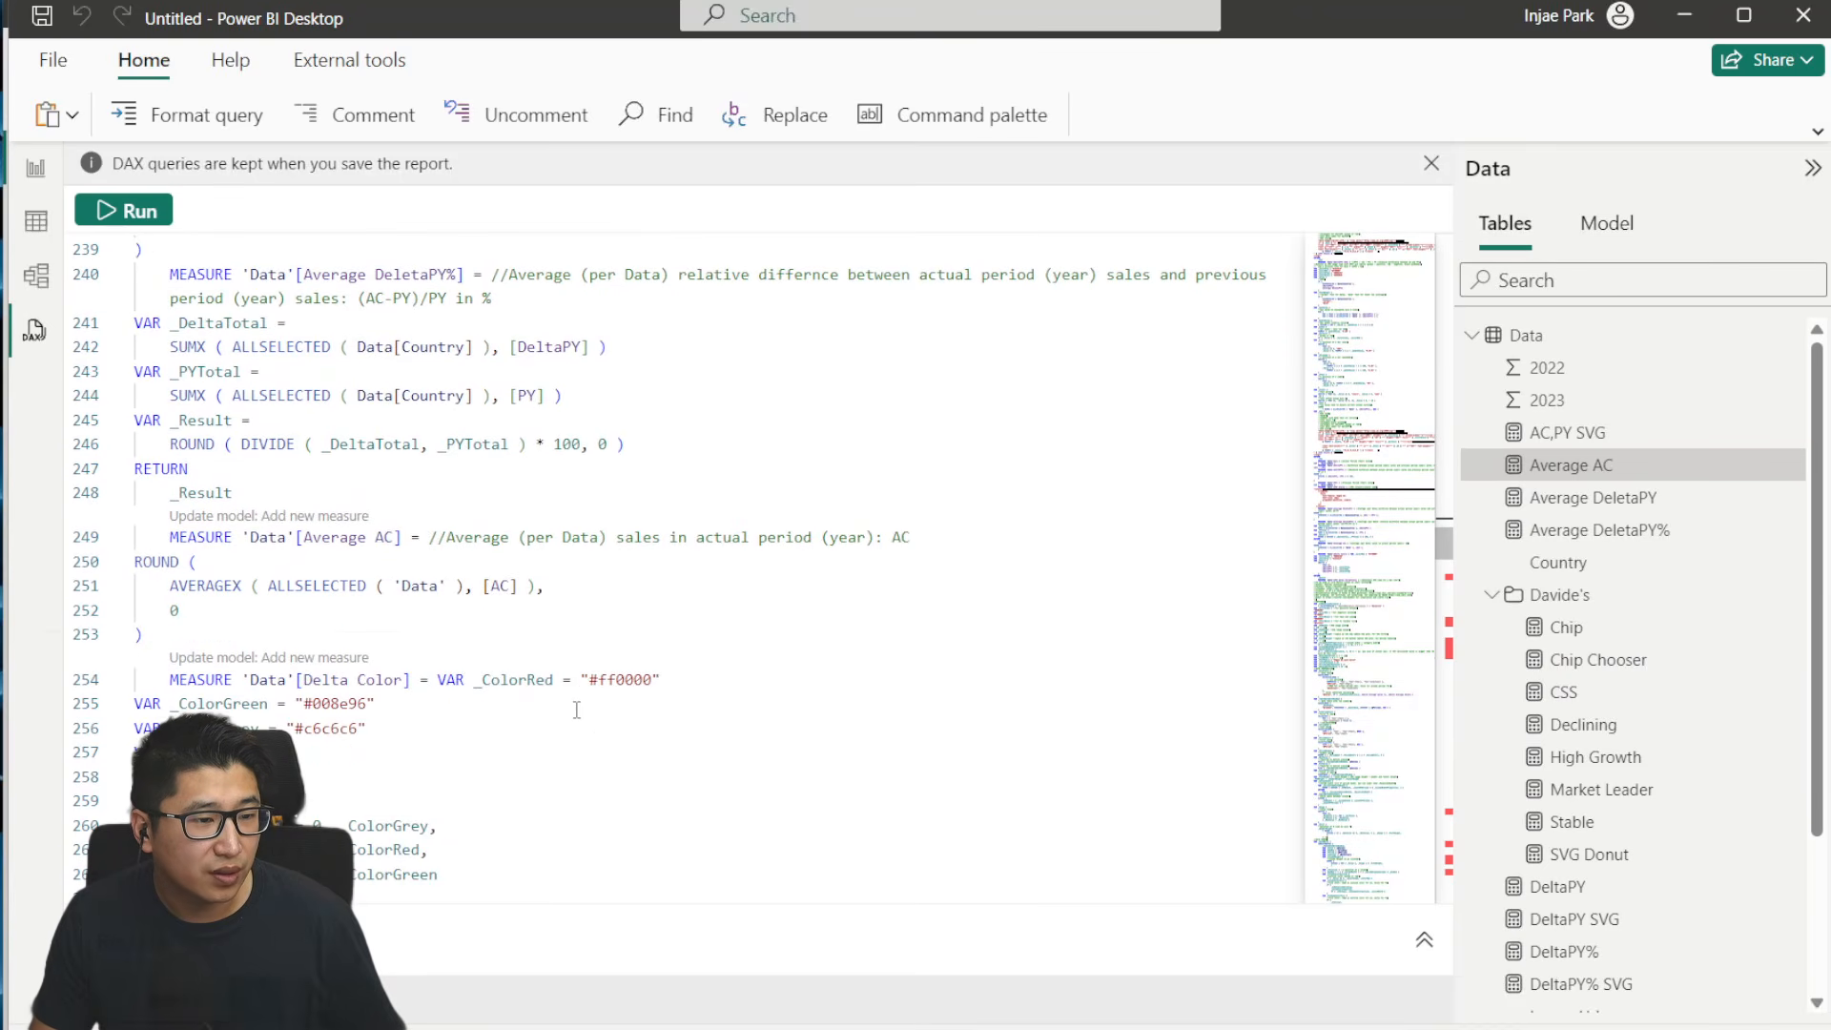
# - Add the Delta Color measure from the query to the model as a new measure
pyautogui.scroll(-2, 577, 710)
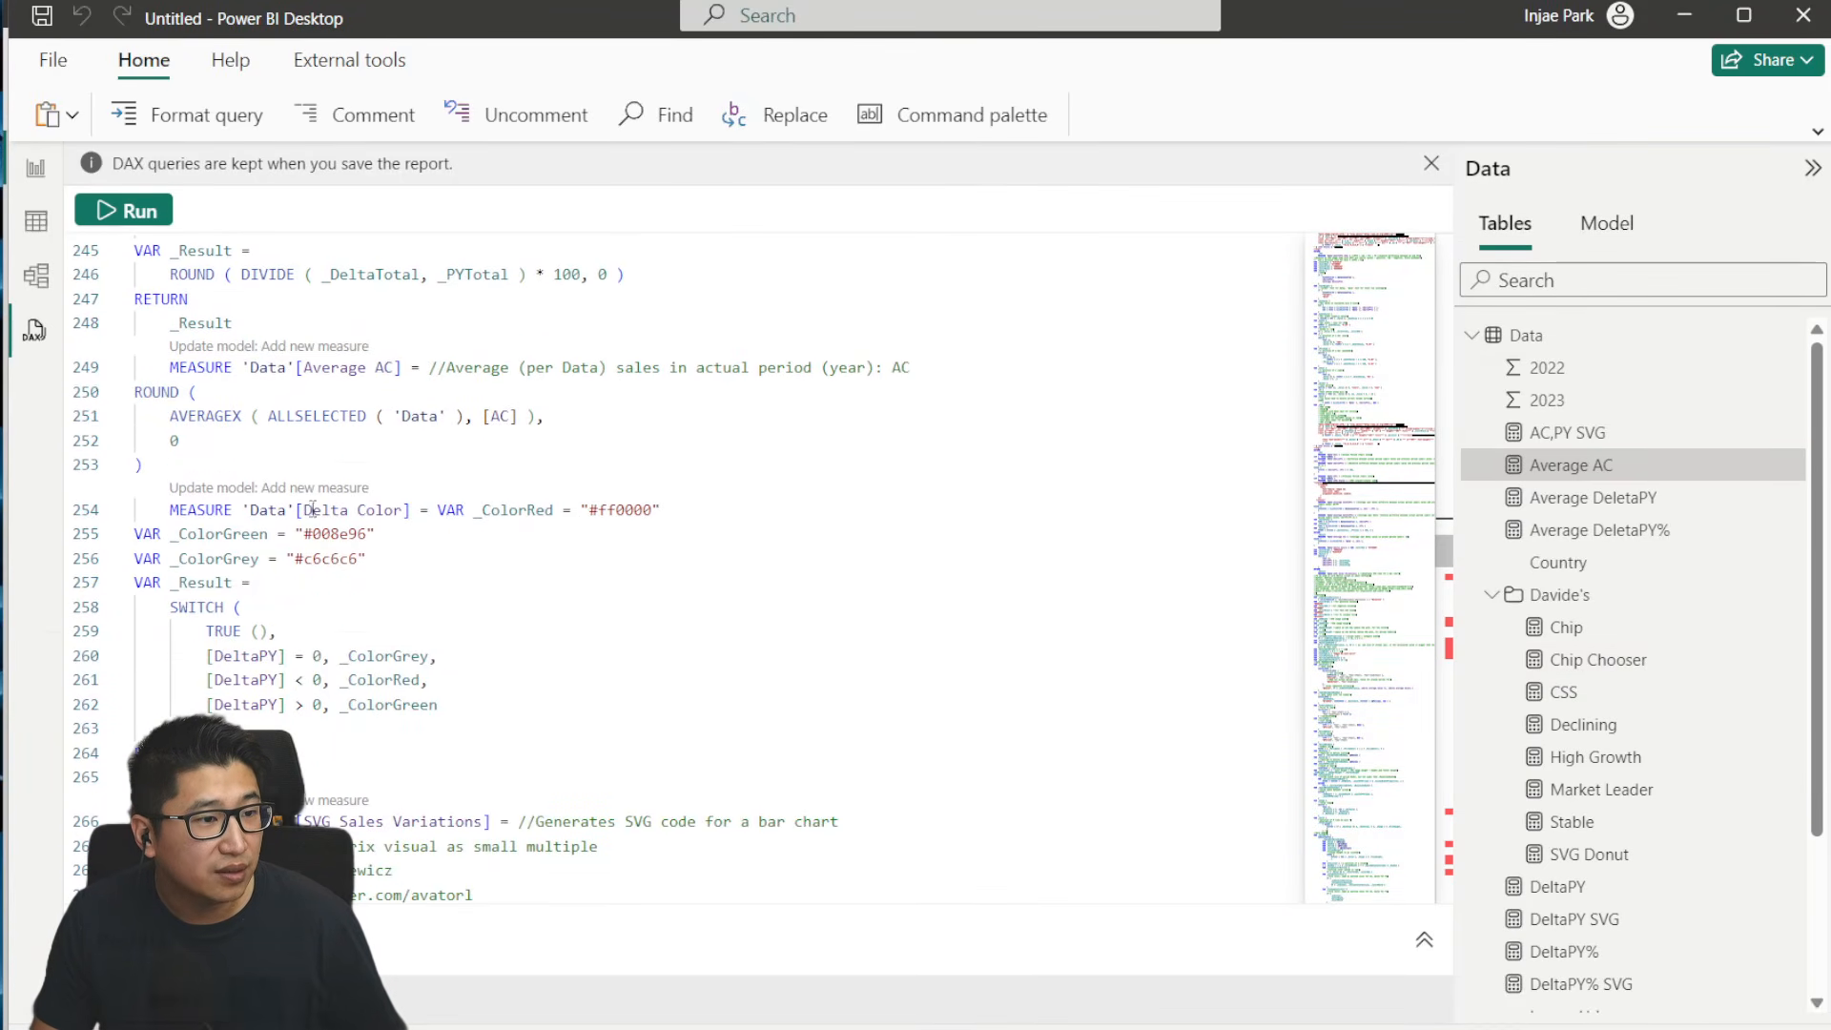
pyautogui.scroll(-1, 482, 572)
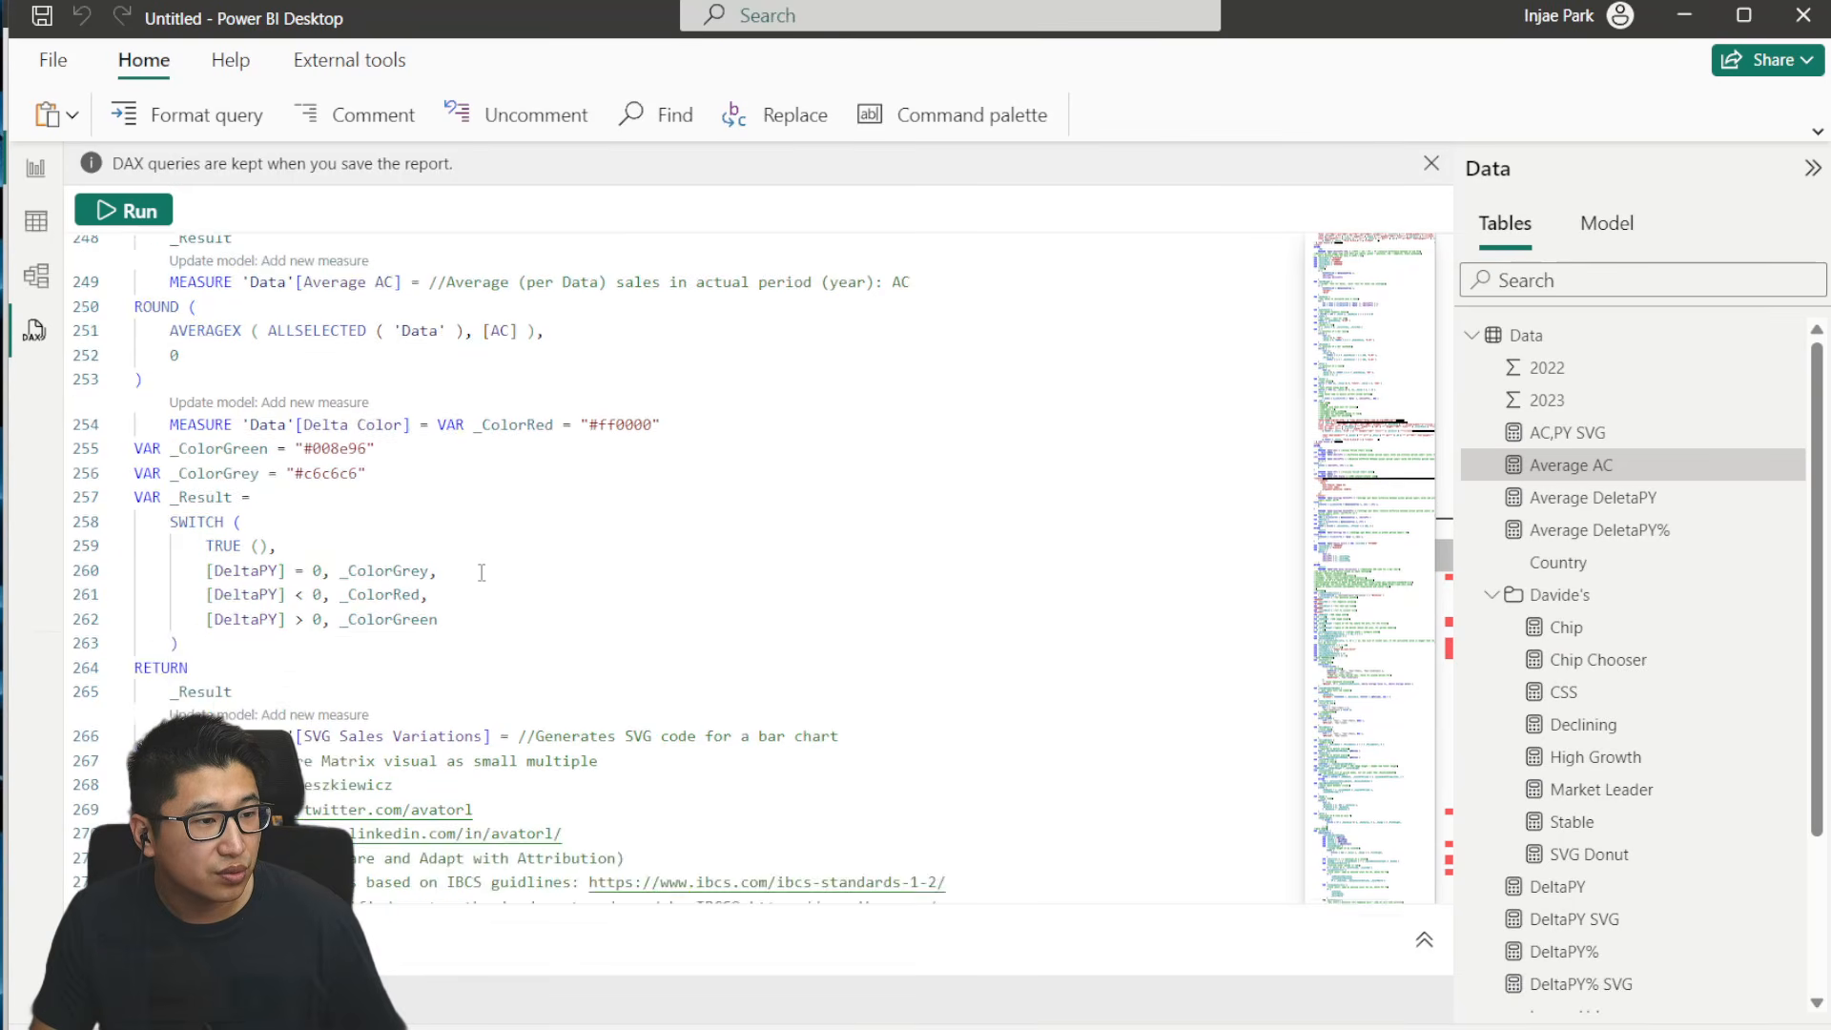
pyautogui.click(338, 403)
pyautogui.click(1095, 593)
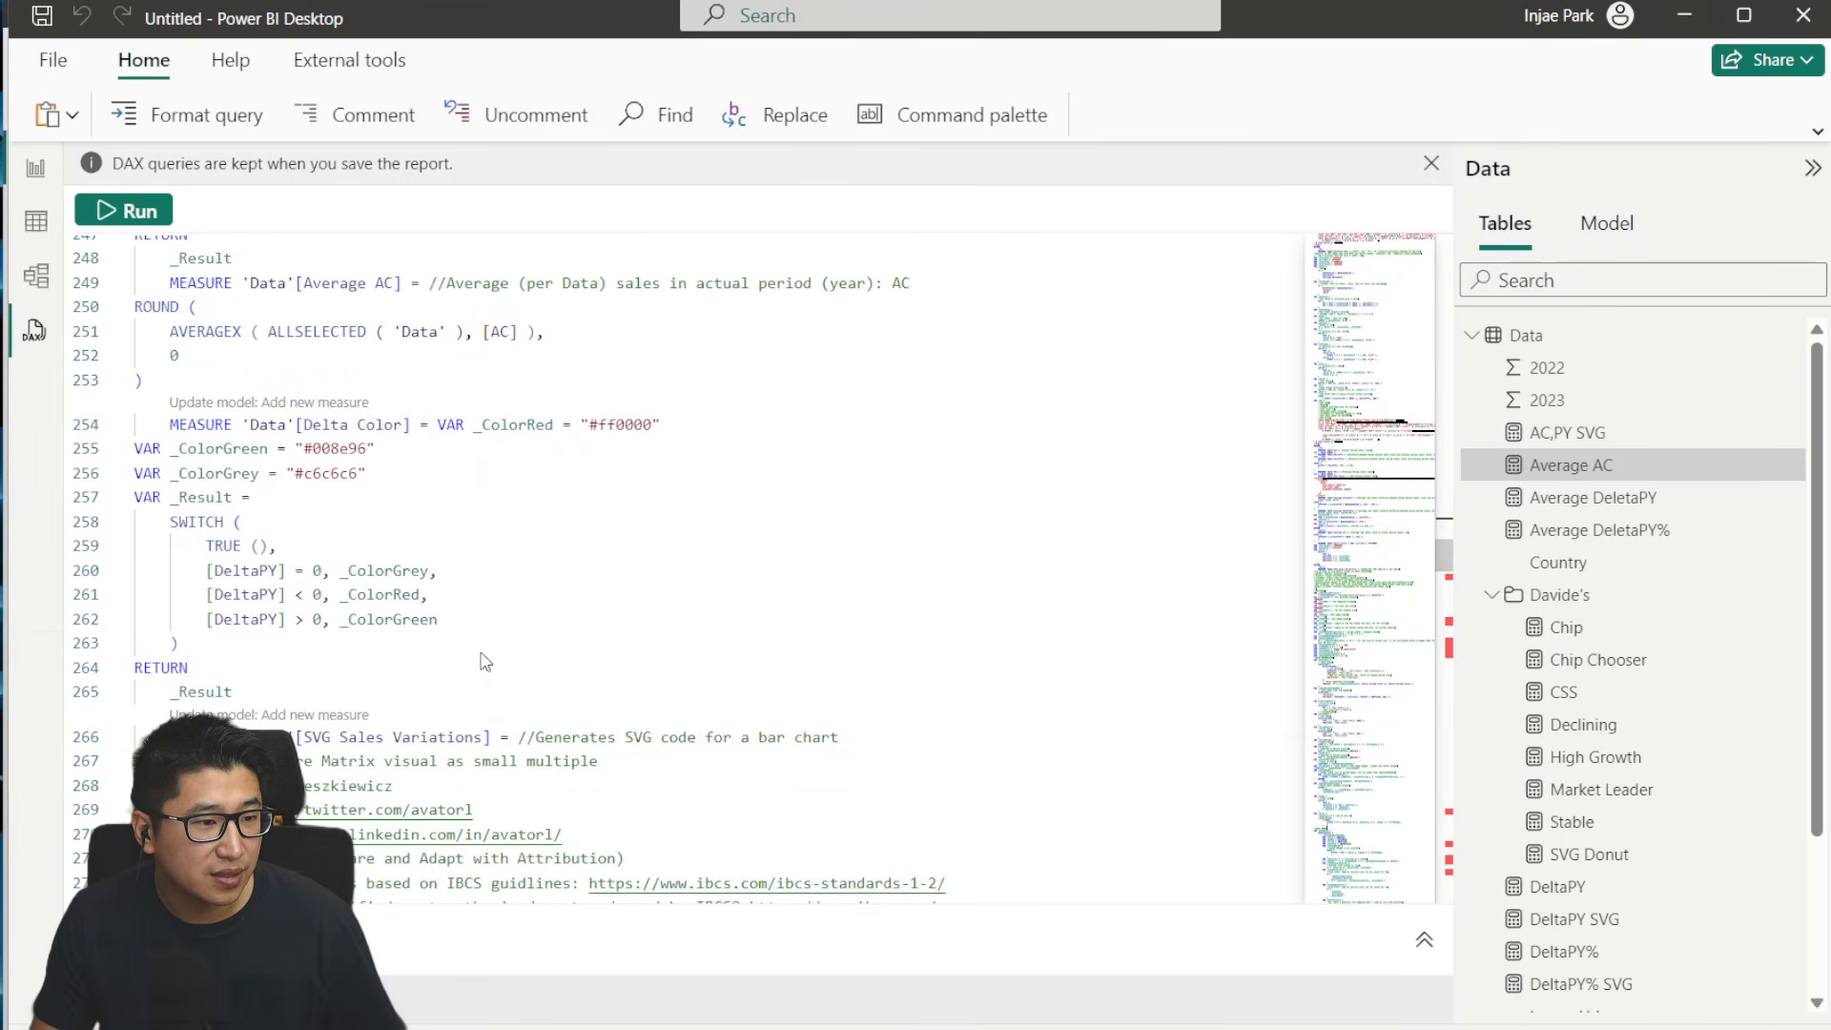
# - Review the SVG Sales Variations measure's settings and table references, checking the IBCS source report for comparison
pyautogui.scroll(-1, 379, 686)
pyautogui.scroll(-5, 379, 686)
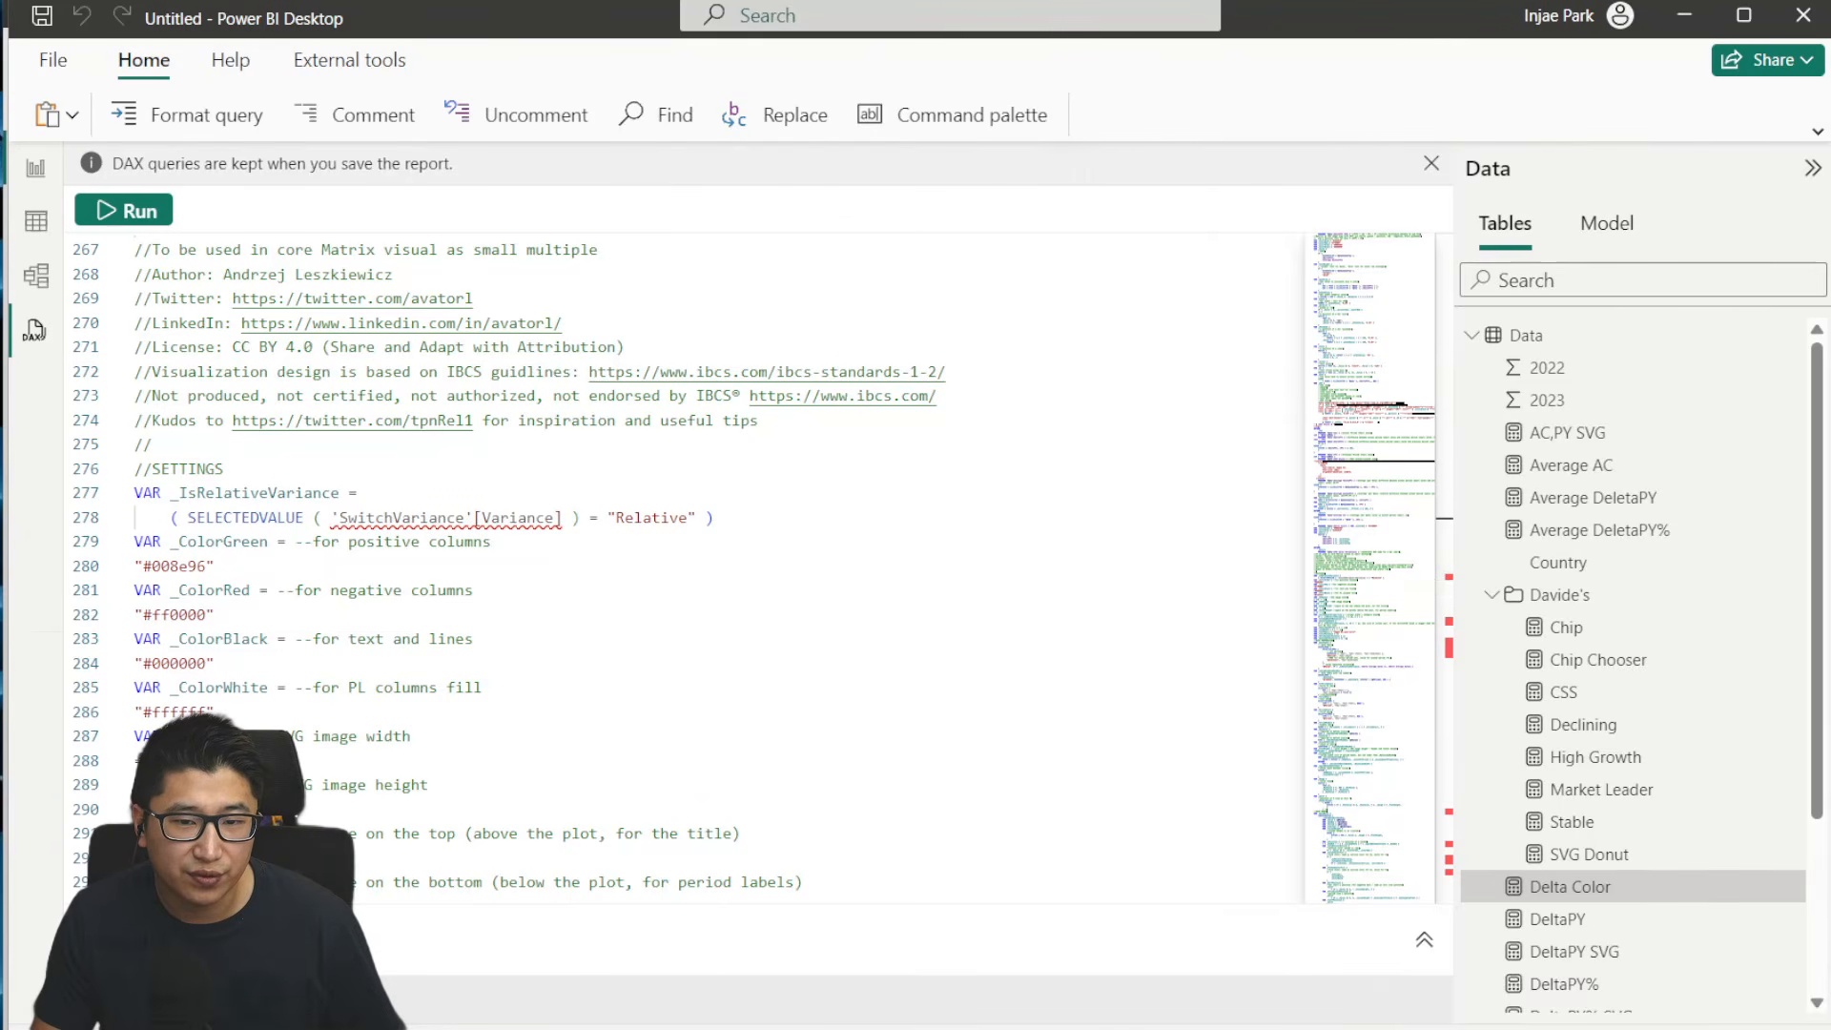
pyautogui.hotkey('alt', 'Tab')
pyautogui.click(976, 957)
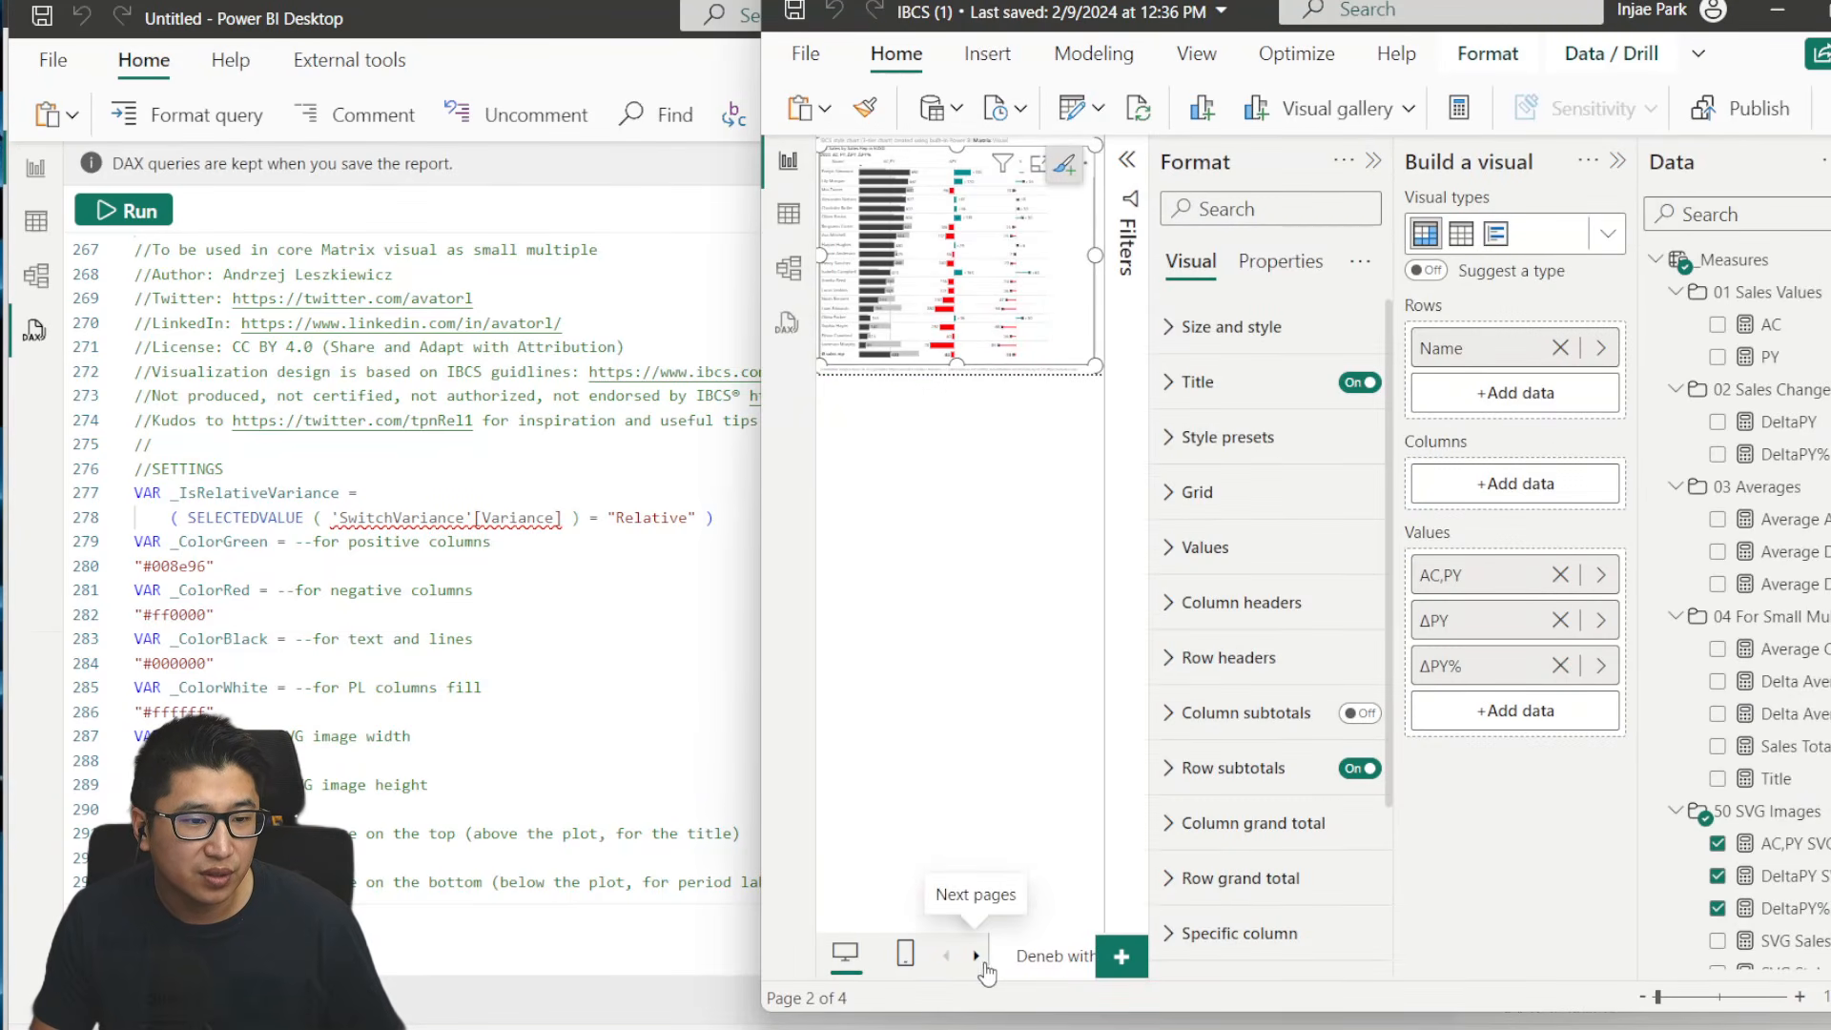
pyautogui.click(1373, 162)
pyautogui.hotkey('alt', 'Tab')
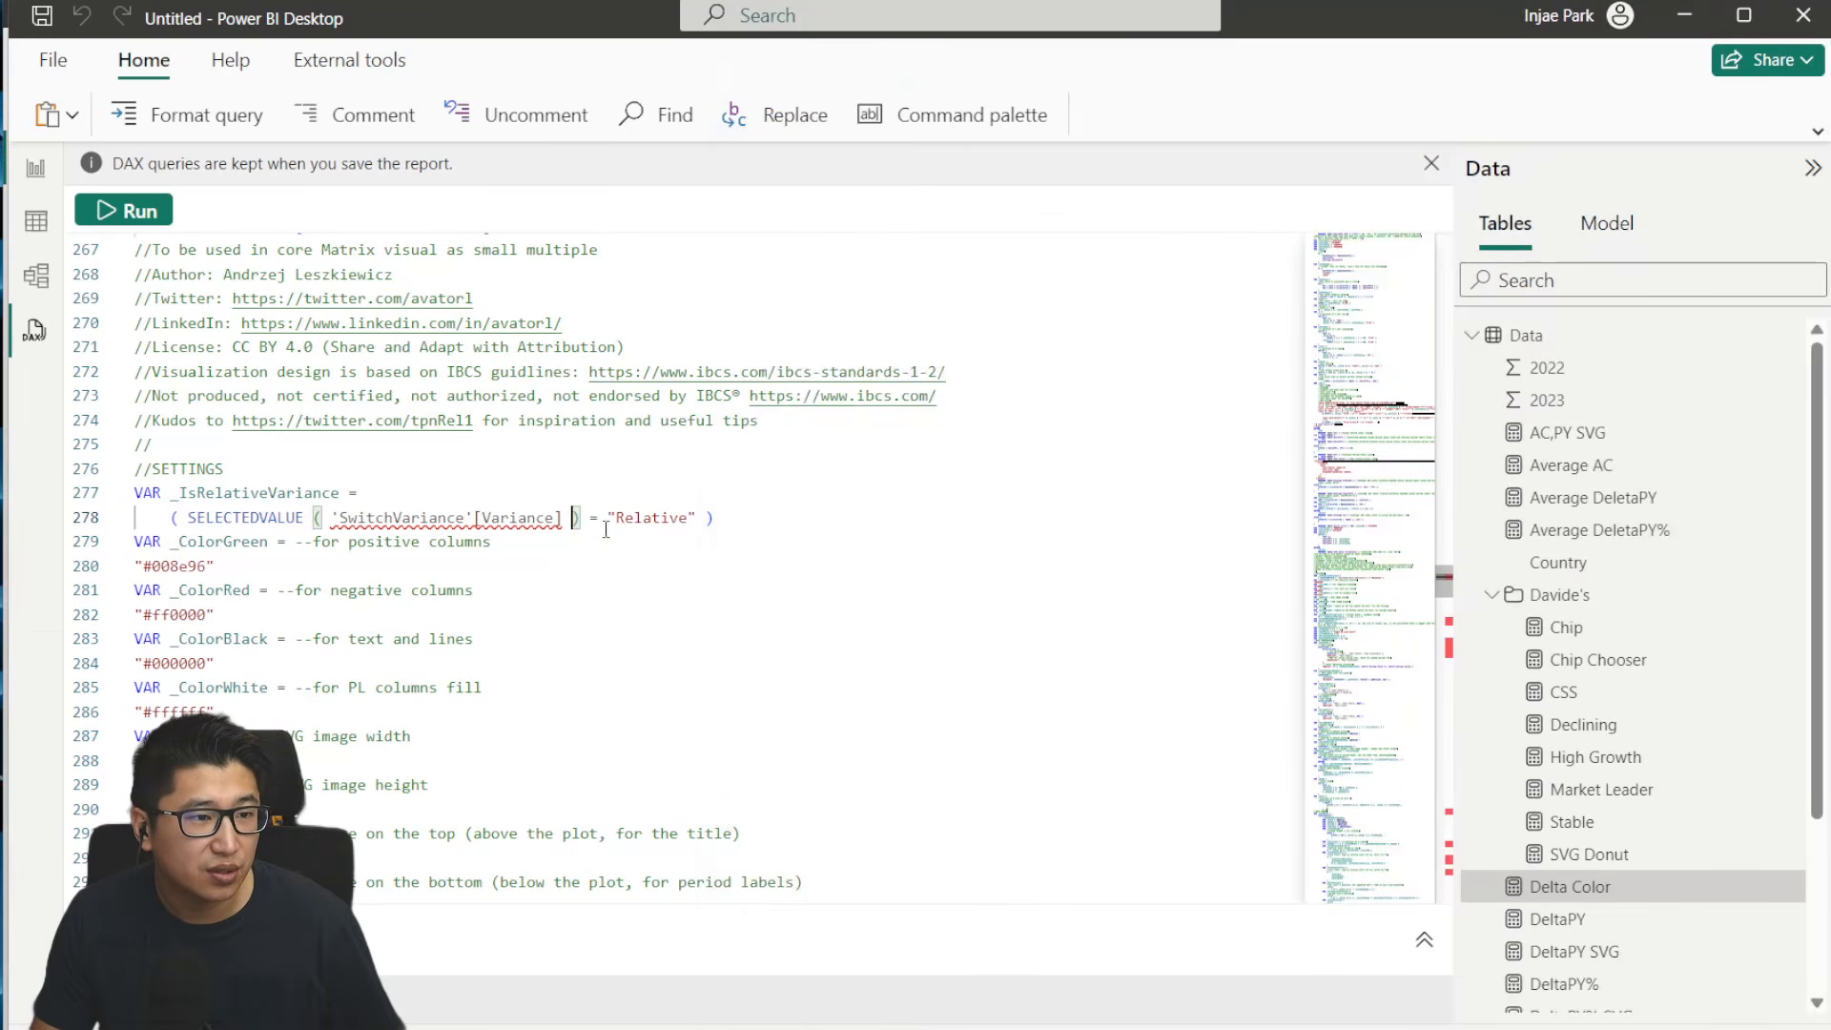
pyautogui.scroll(-10, 818, 694)
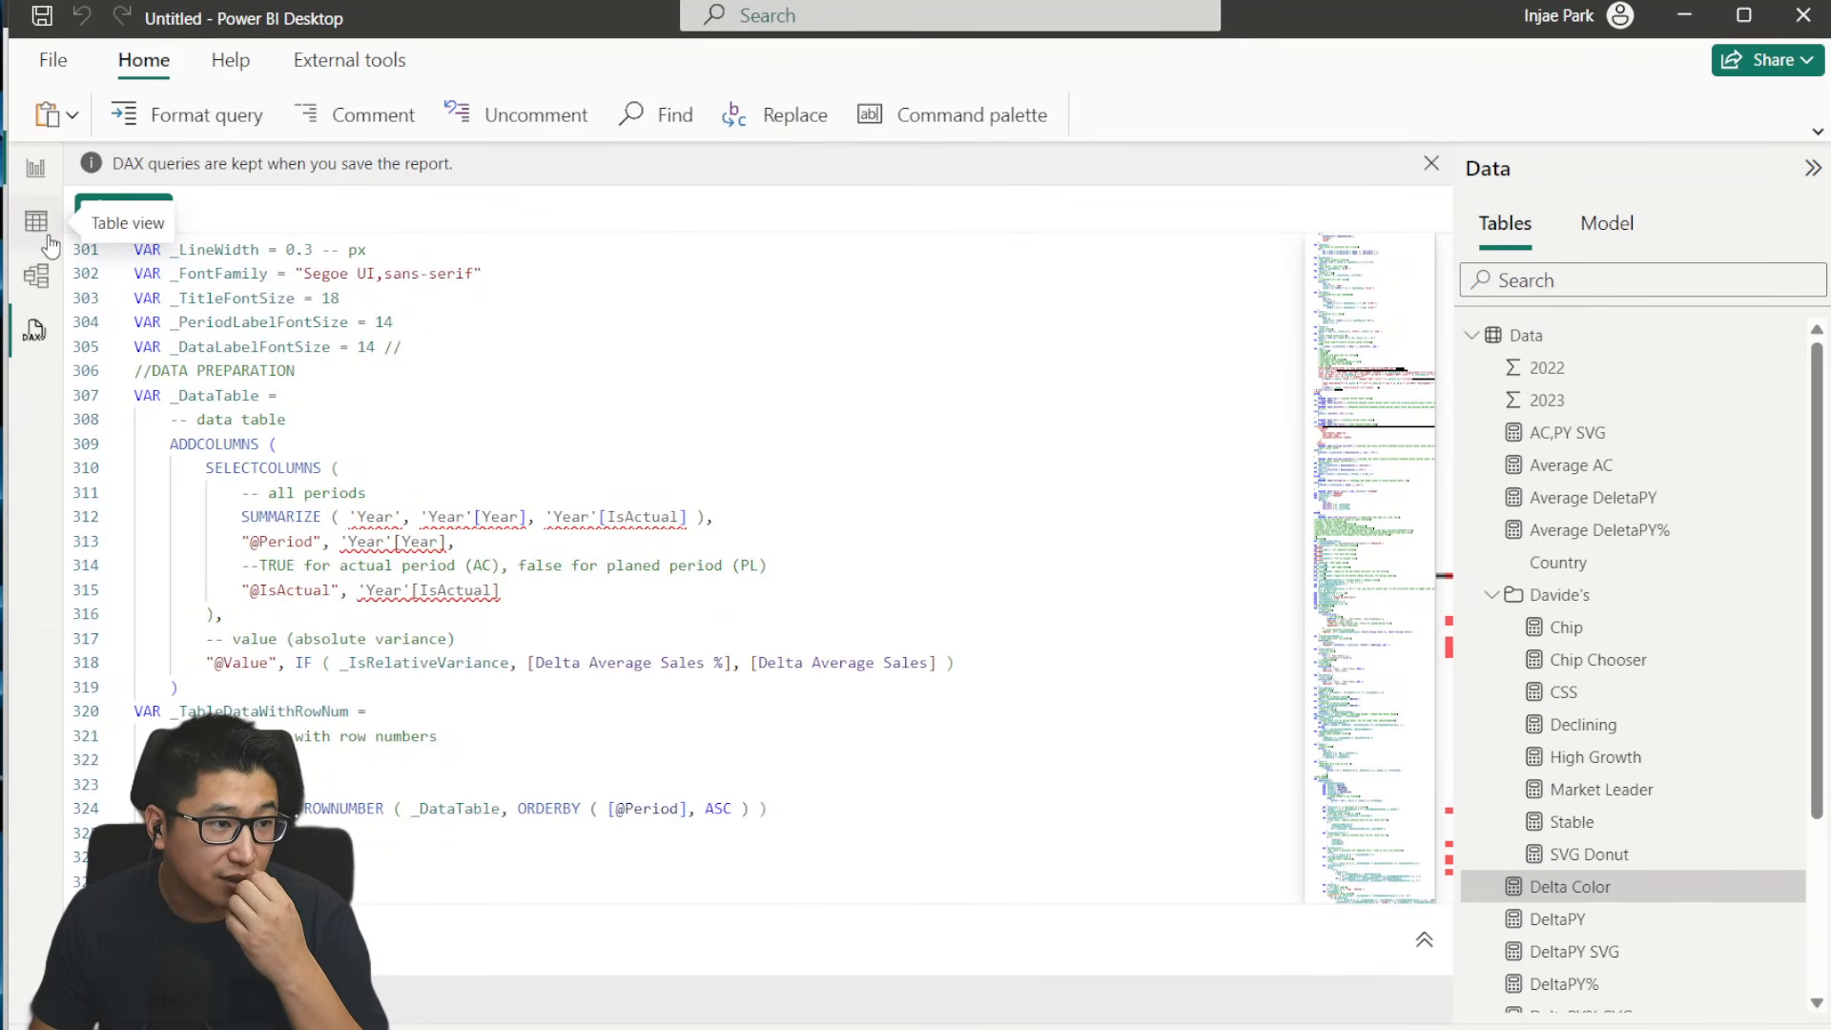
# - In the model view, assign the PY and DeltaPY measures to the Measures display folder
pyautogui.click(36, 275)
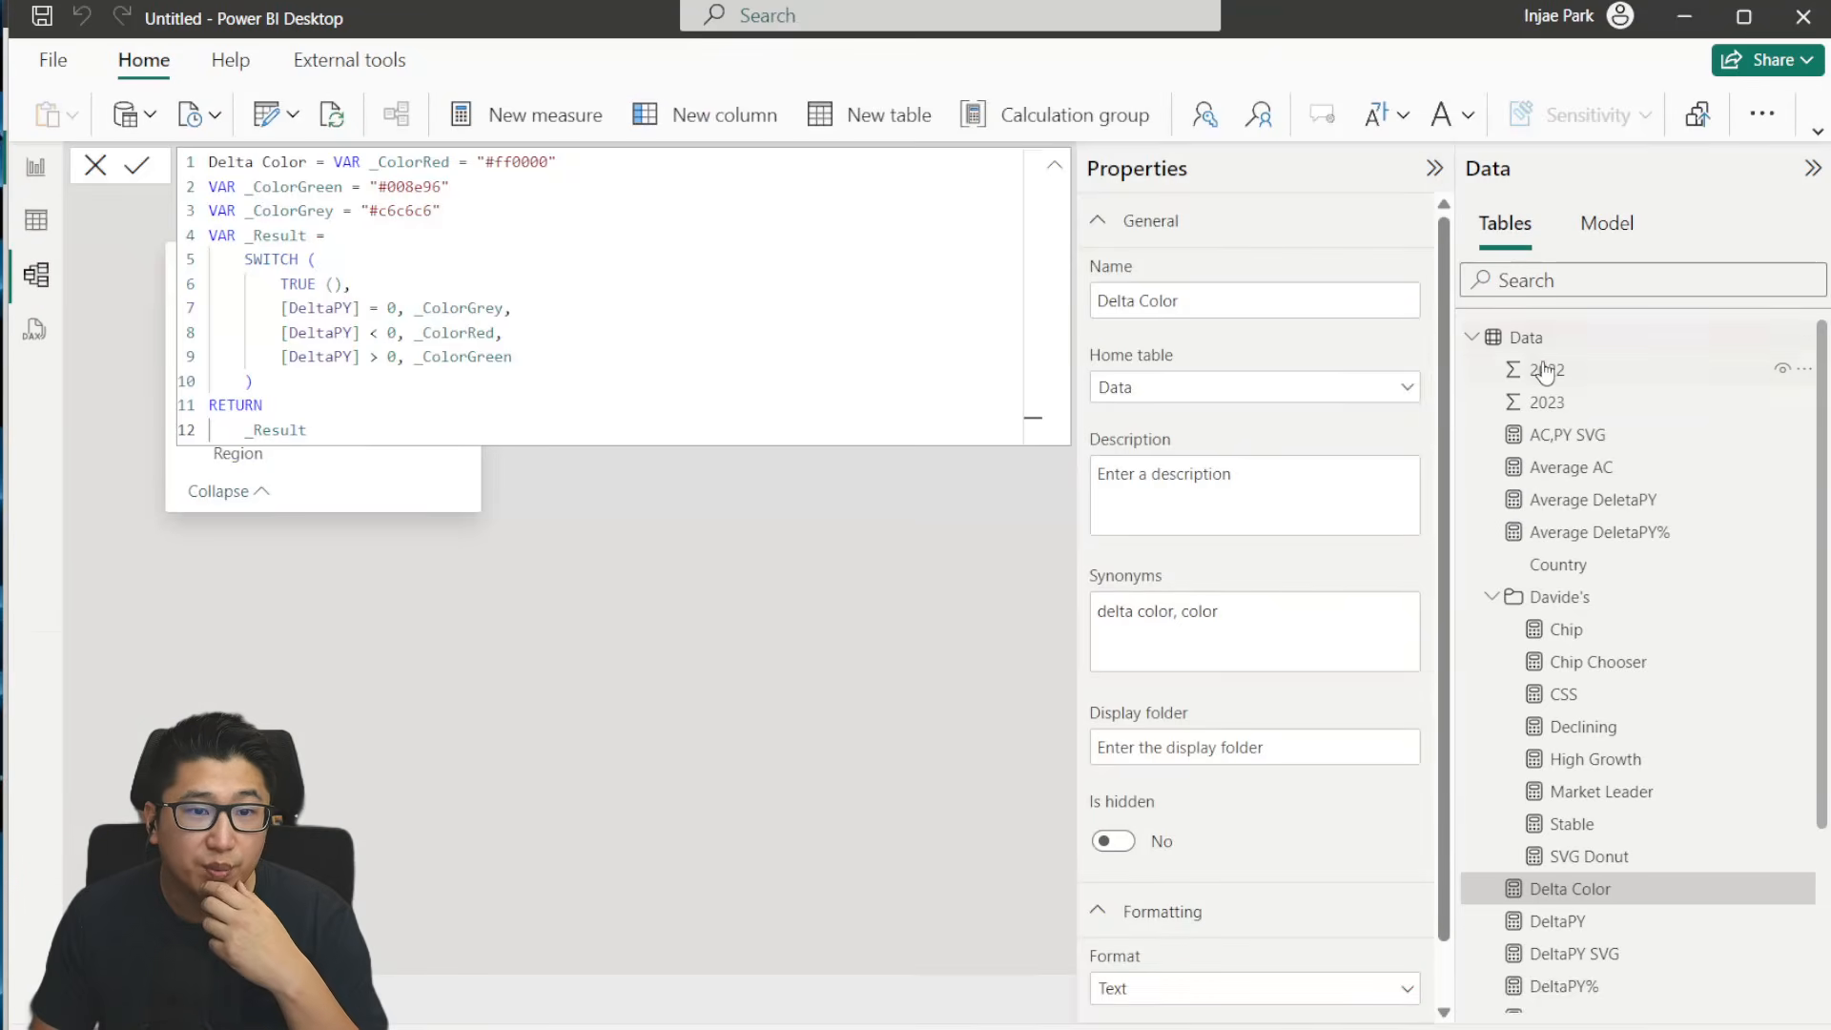
pyautogui.click(1492, 598)
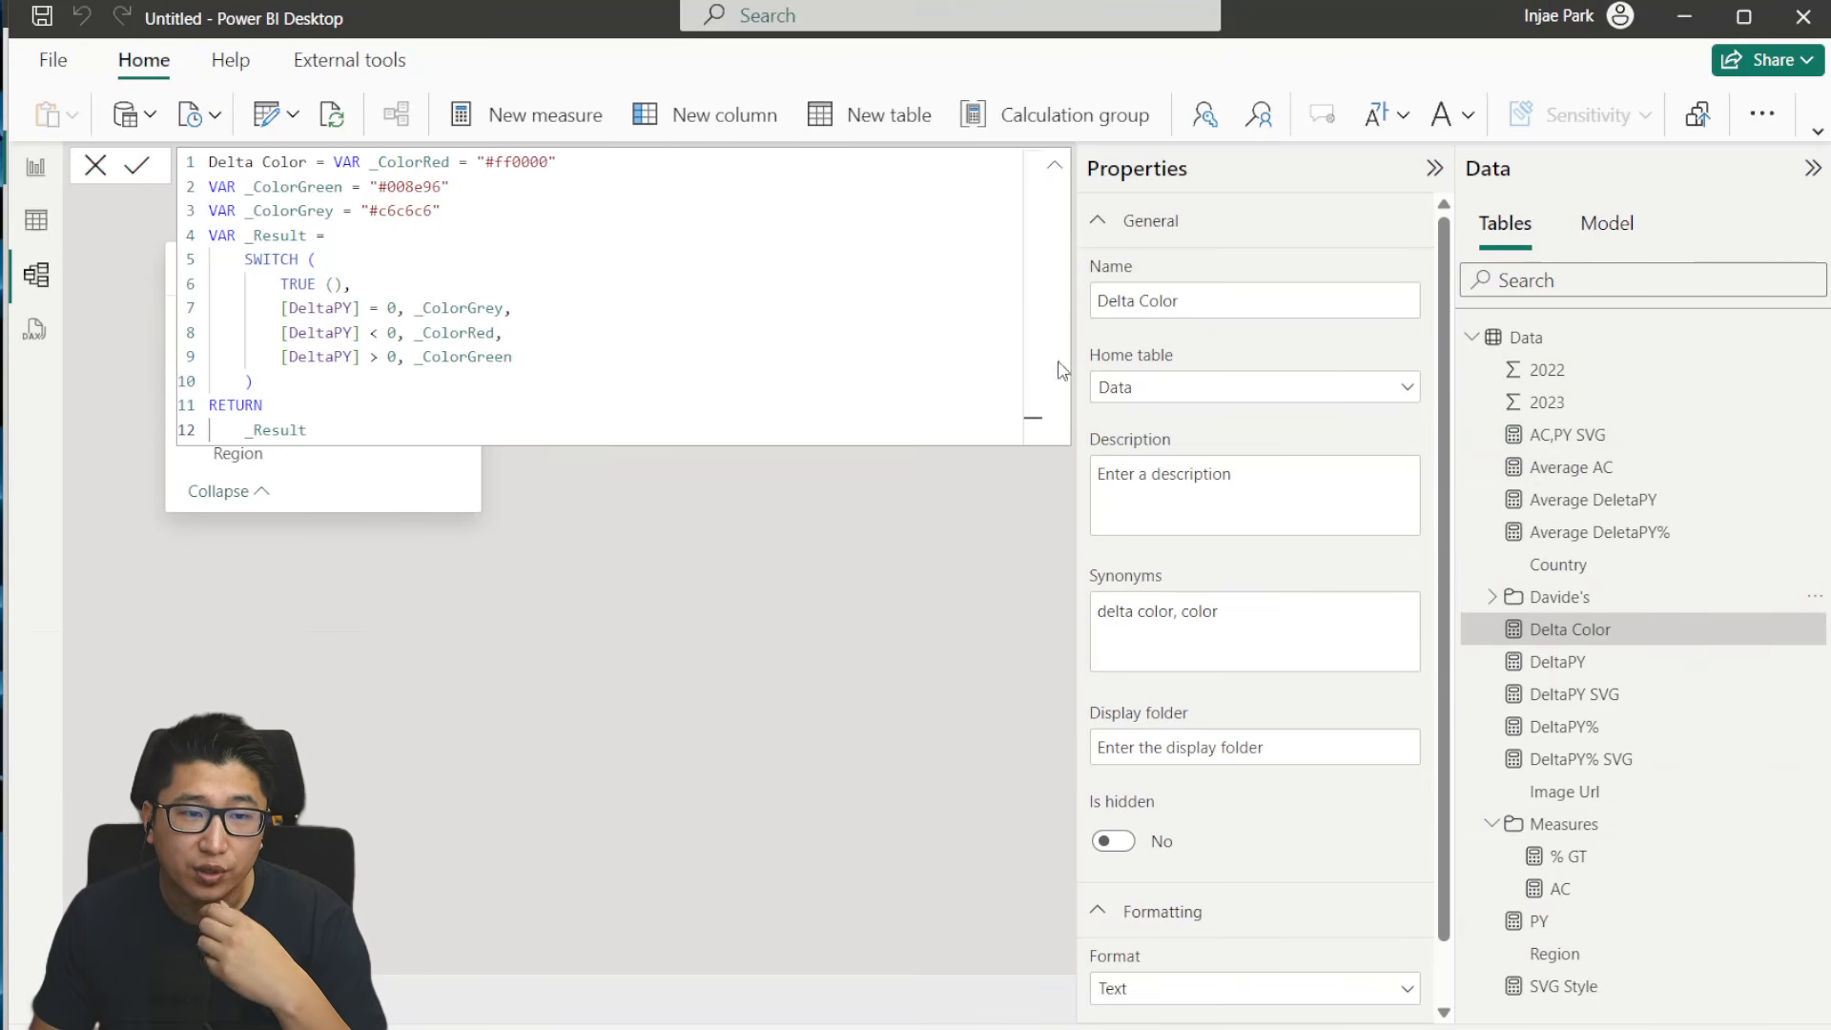
pyautogui.click(95, 166)
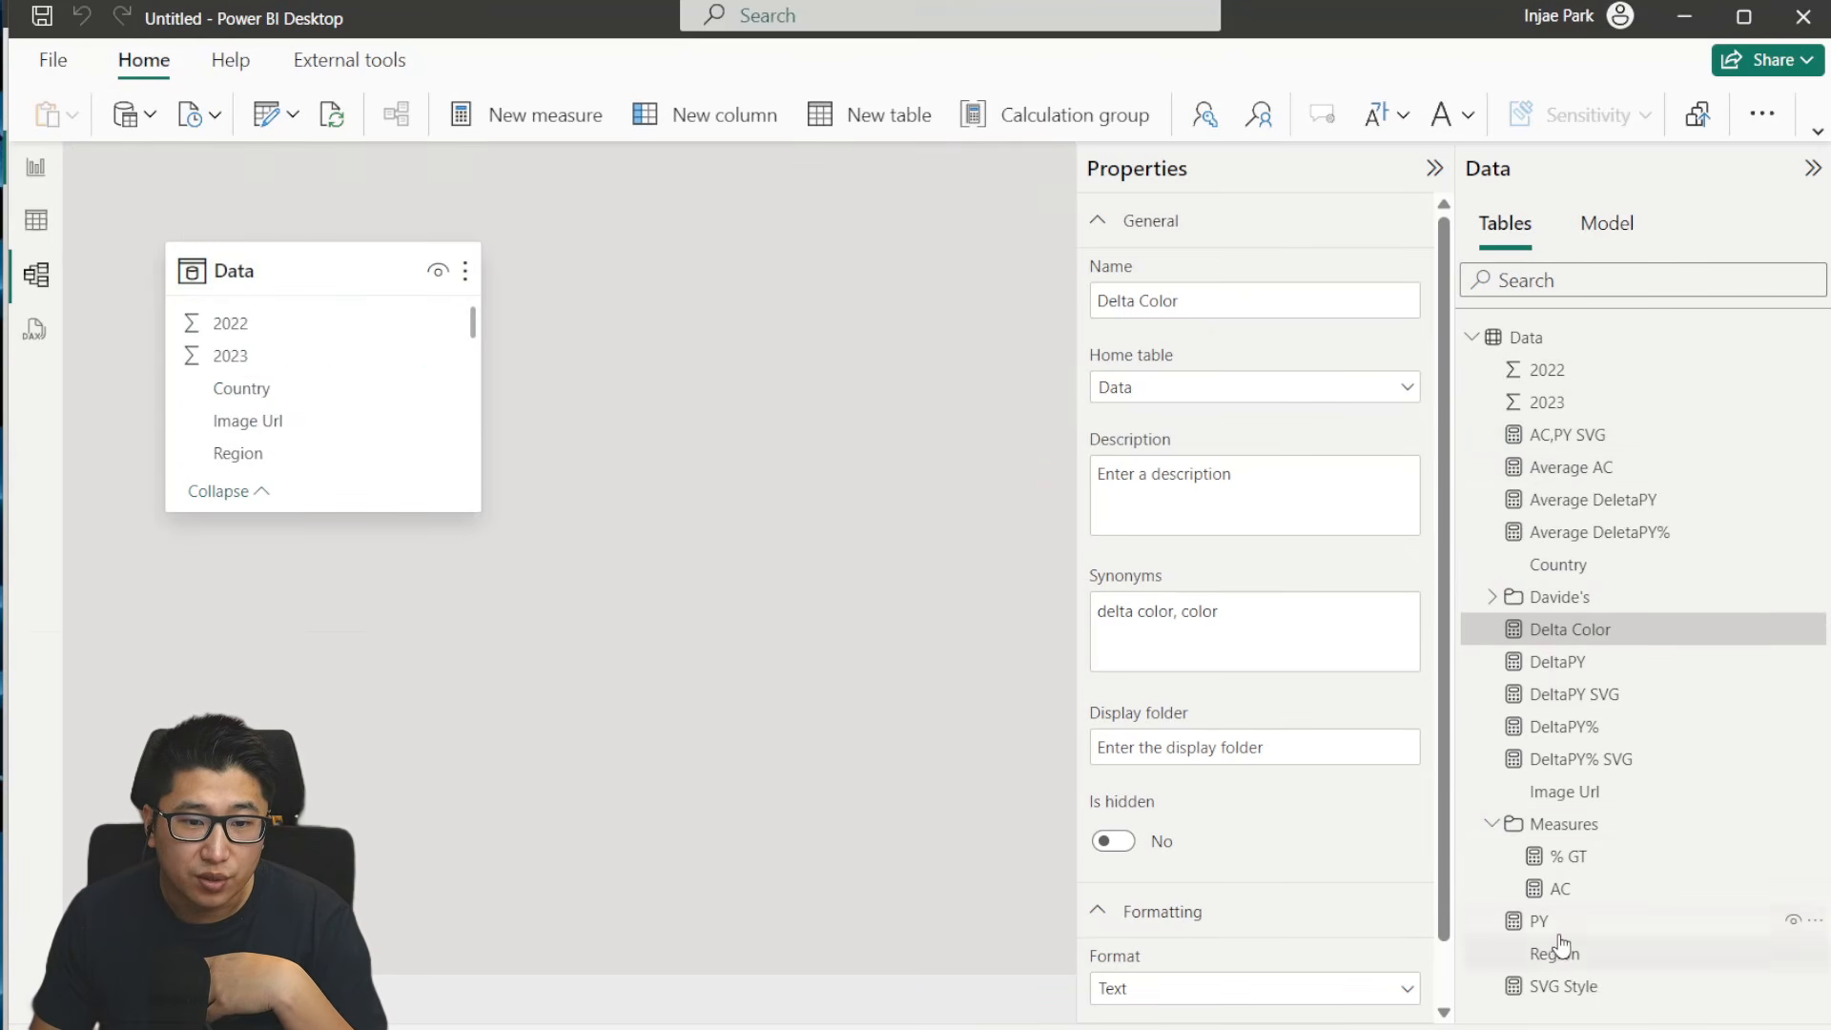
pyautogui.click(1549, 923)
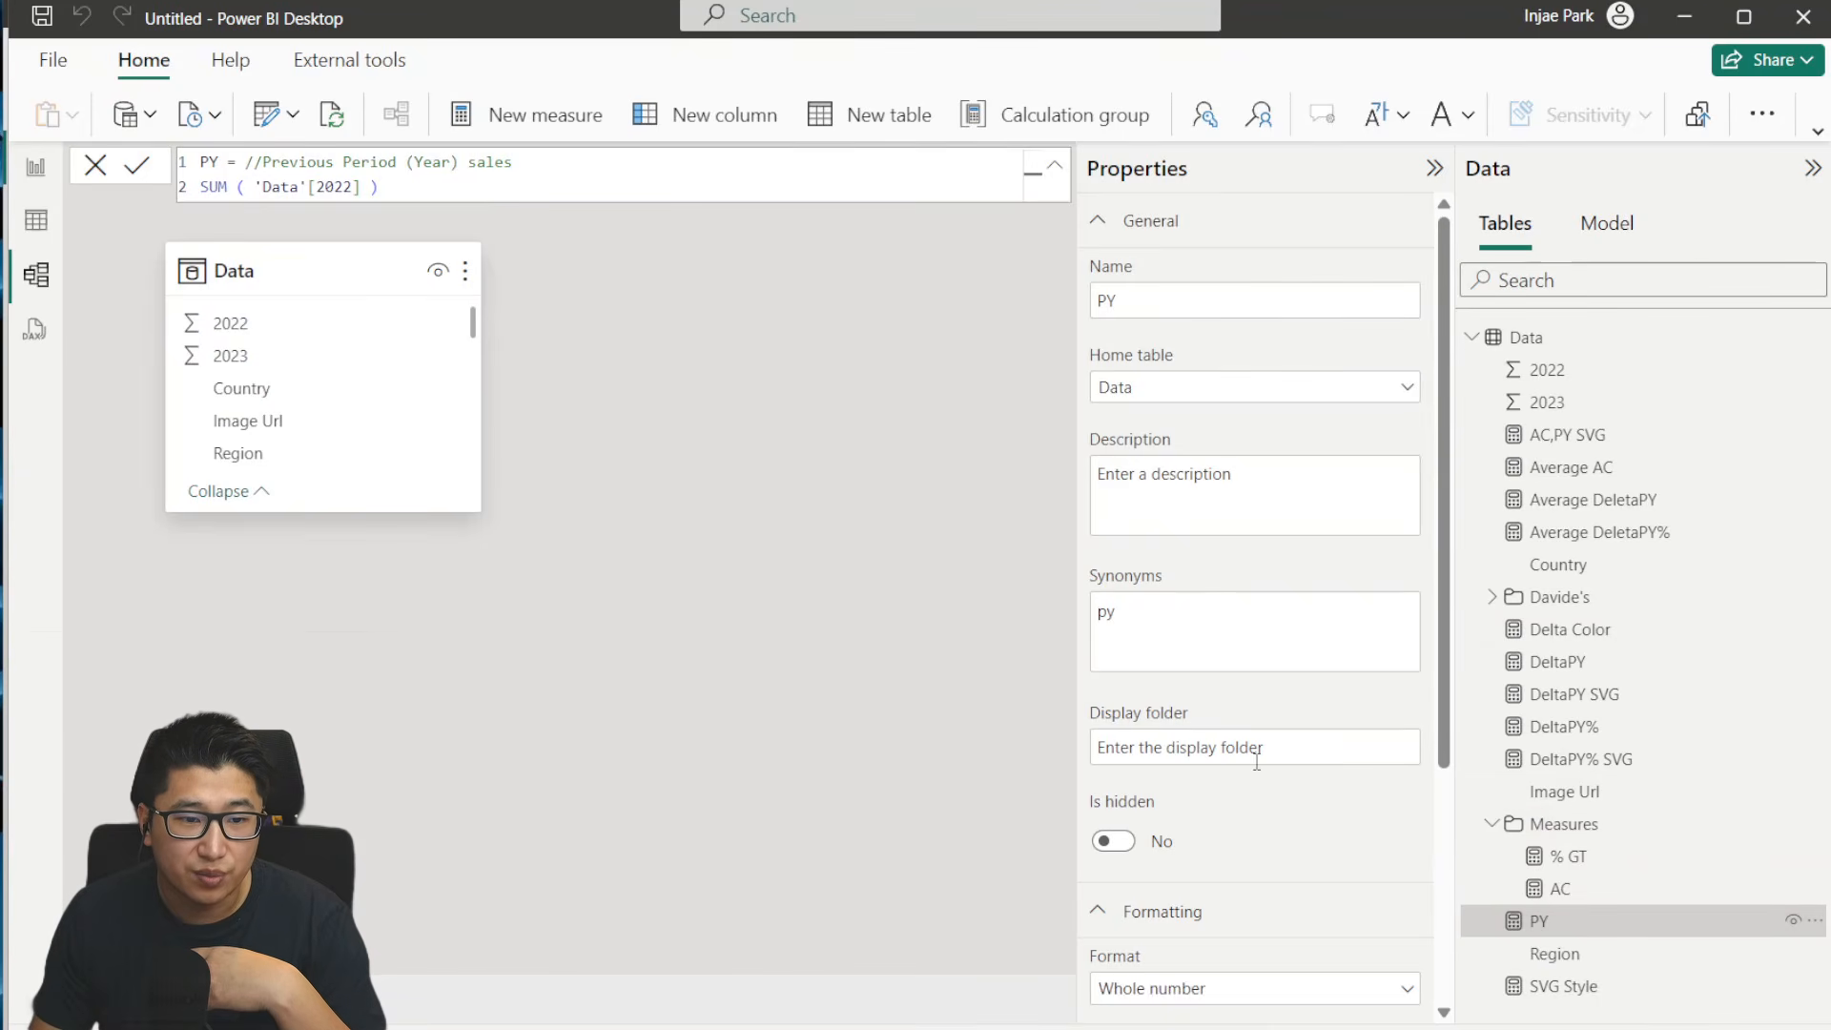
pyautogui.click(1632, 661)
pyautogui.click(1318, 745)
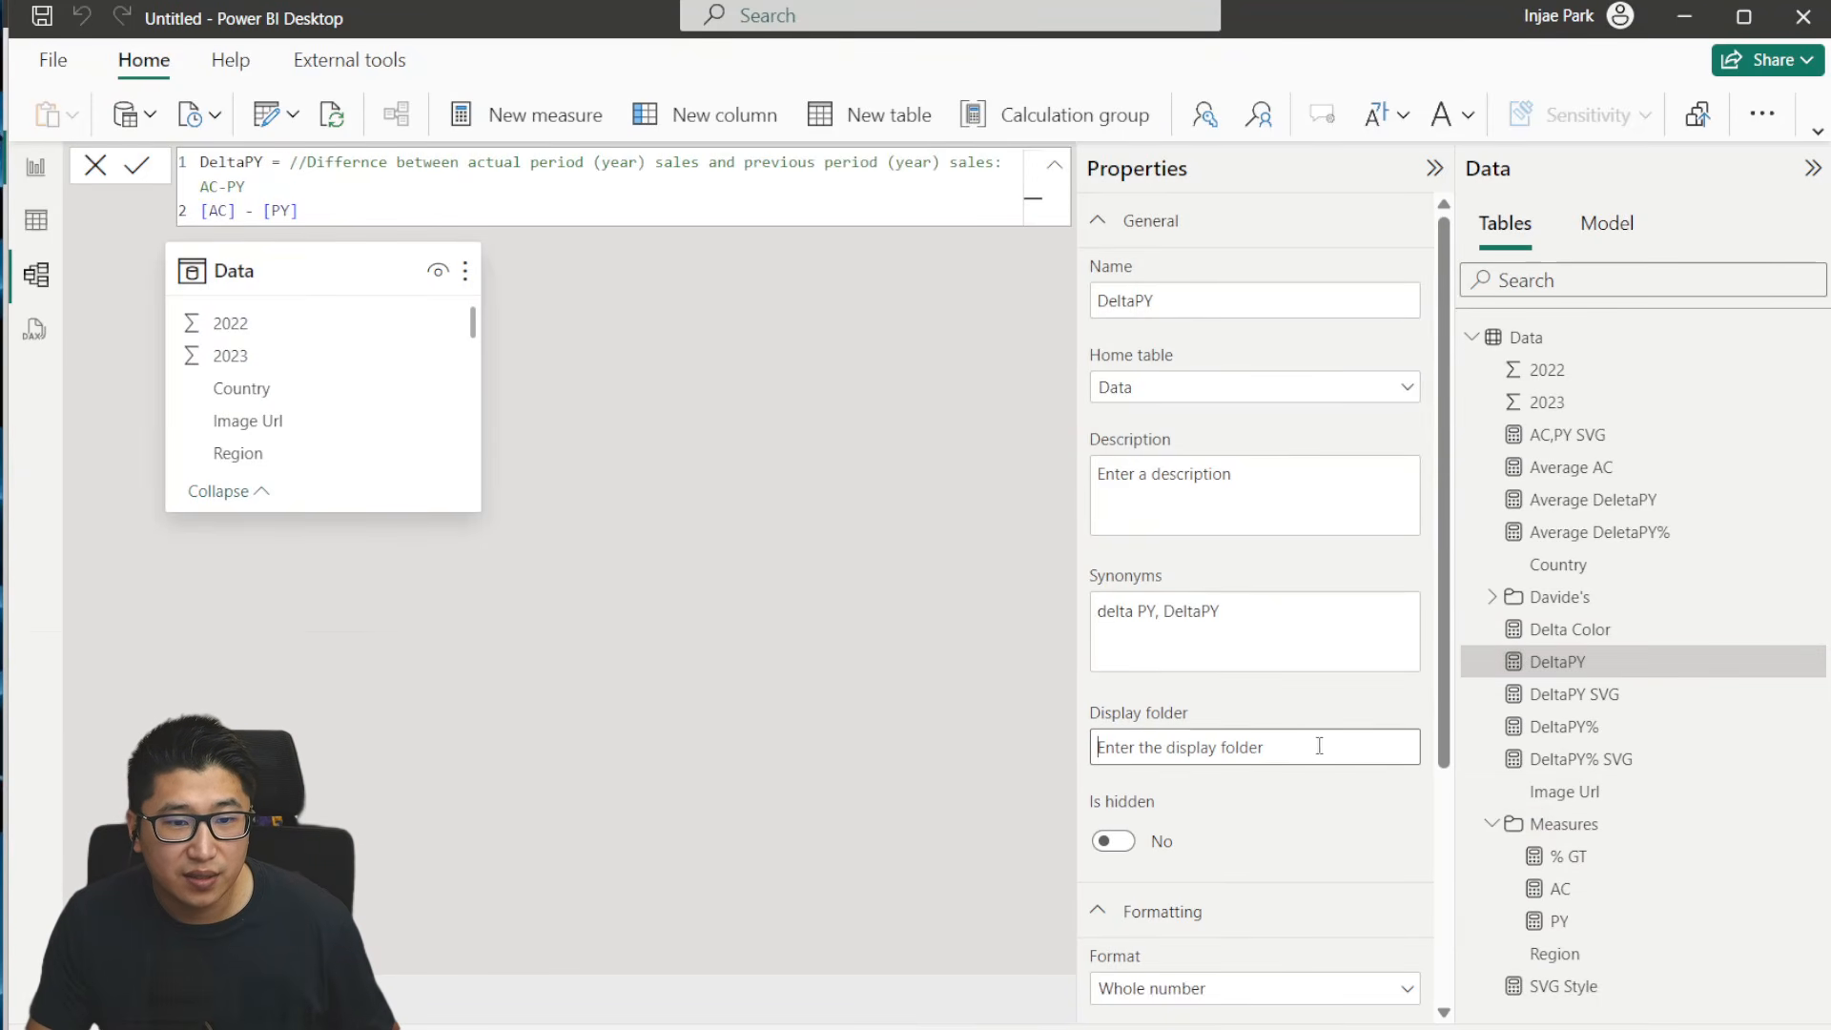
pyautogui.write('Measures')
# - Assign the DeltaPY% measure to the Measures display folder
pyautogui.click(1571, 730)
pyautogui.click(1284, 742)
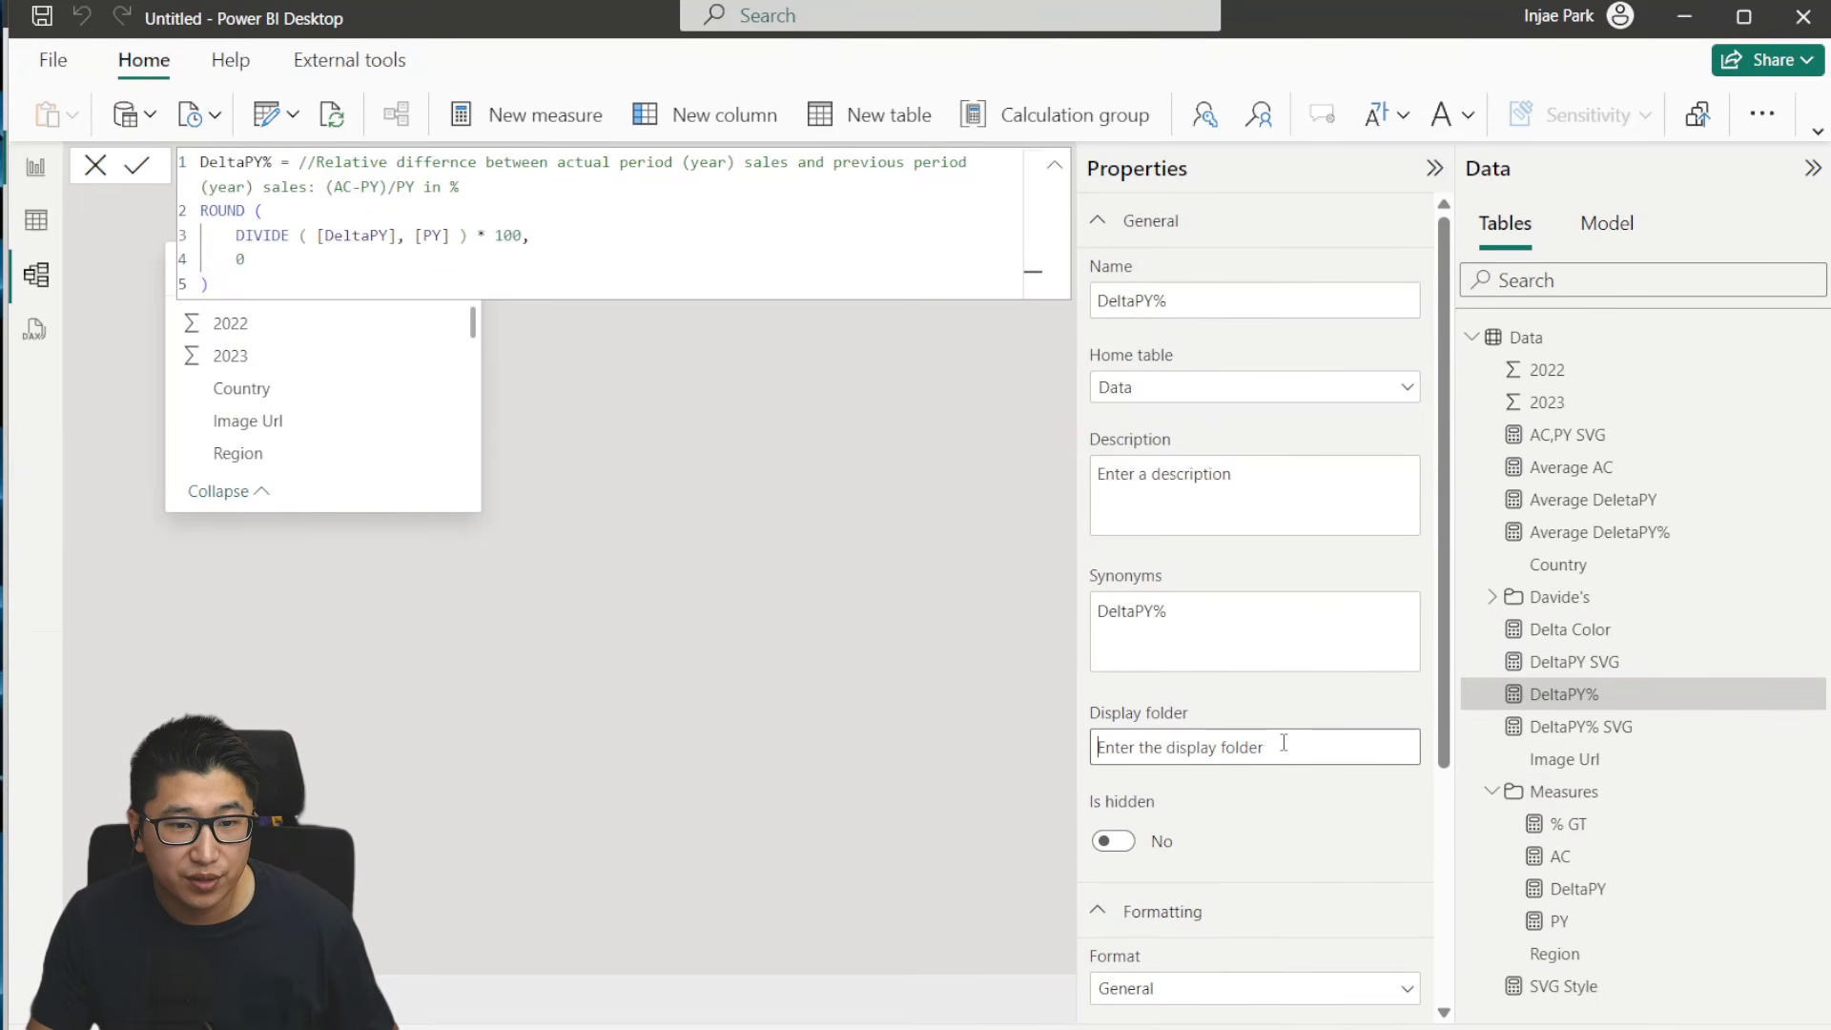
pyautogui.click(1346, 747)
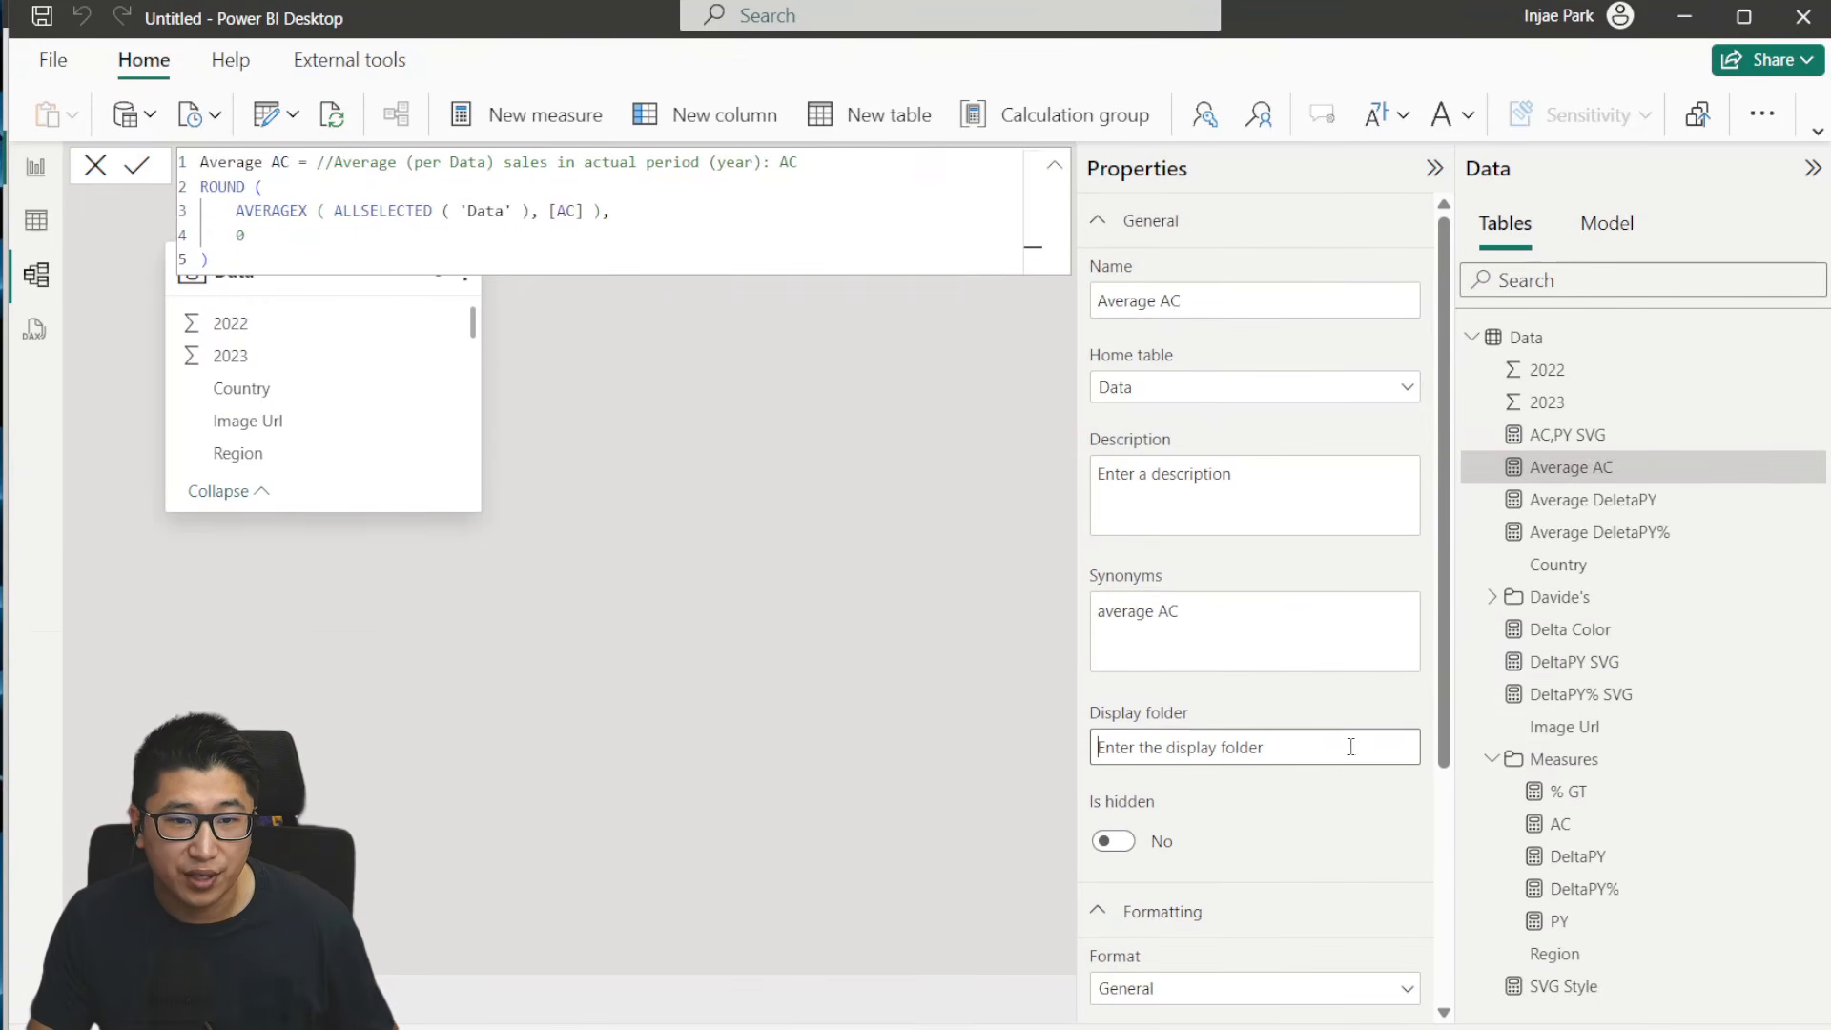
pyautogui.write('Measures')
# - Assign the Average AC, Average DeletaPY and Average DeletaPY% measures to the Measures display folder
pyautogui.click(1659, 500)
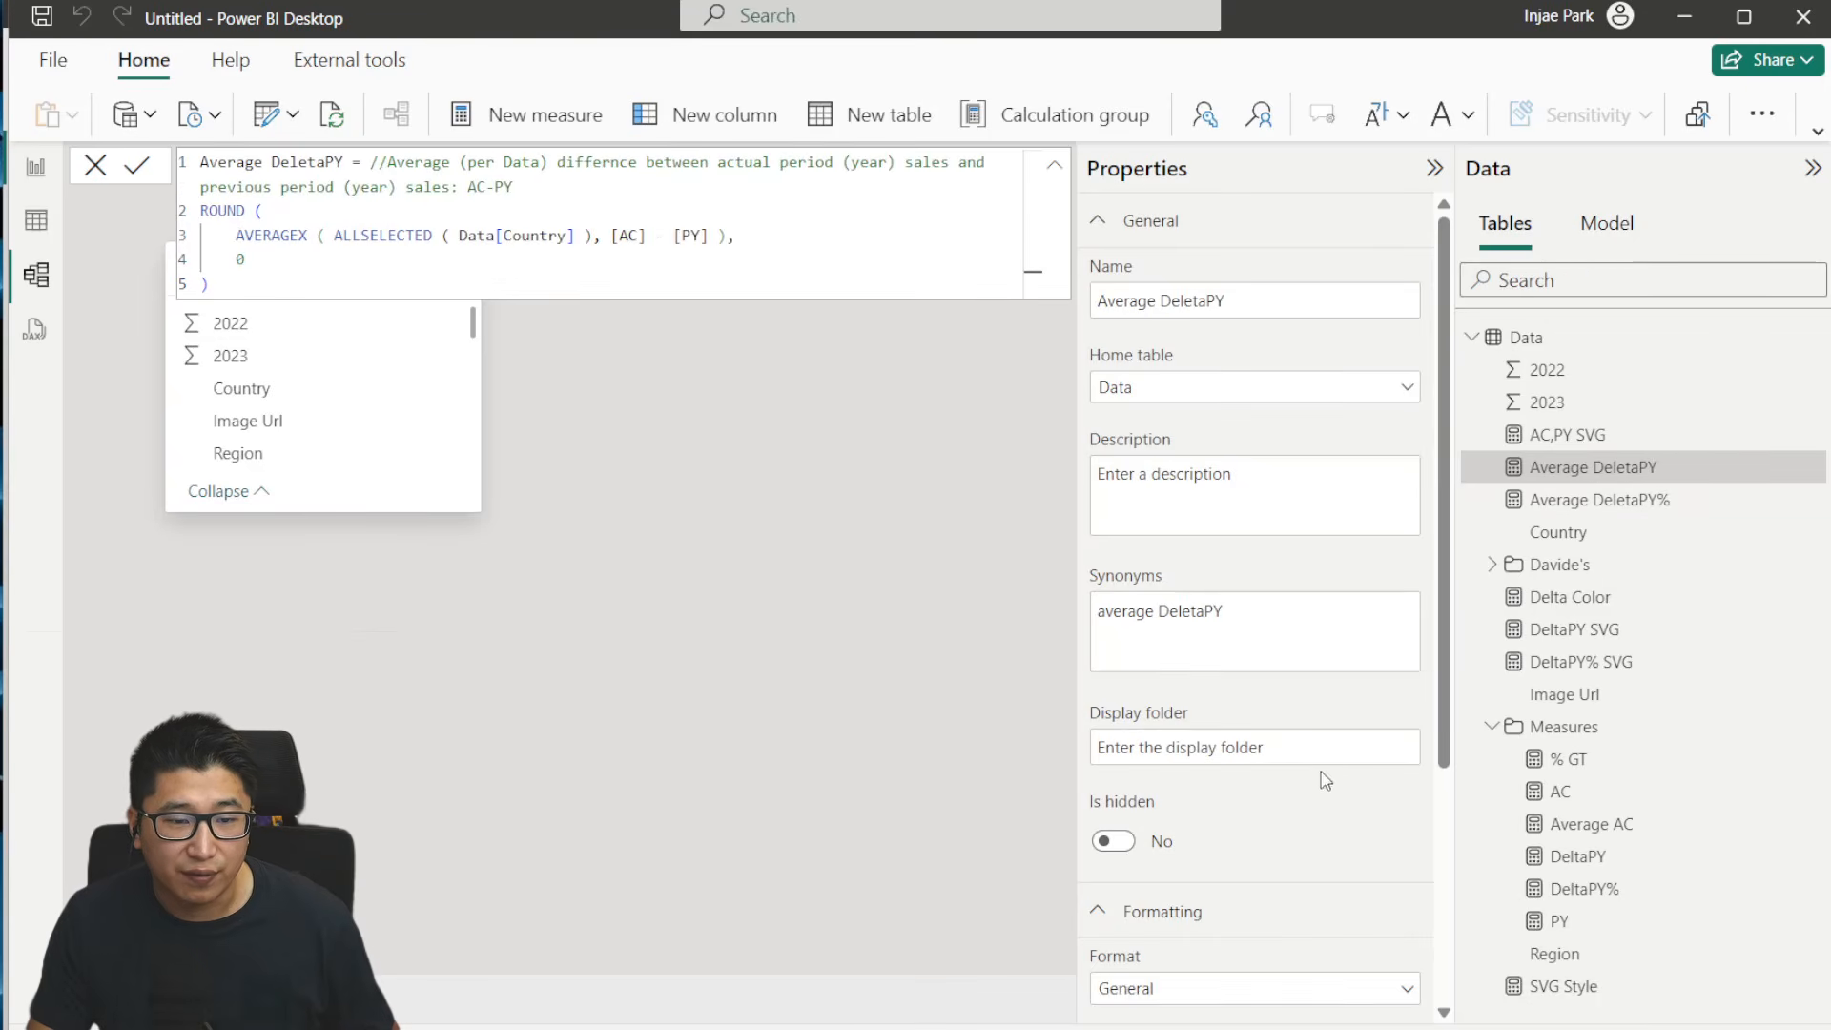
pyautogui.click(1325, 751)
pyautogui.write('Measures')
pyautogui.click(1644, 472)
pyautogui.click(1299, 744)
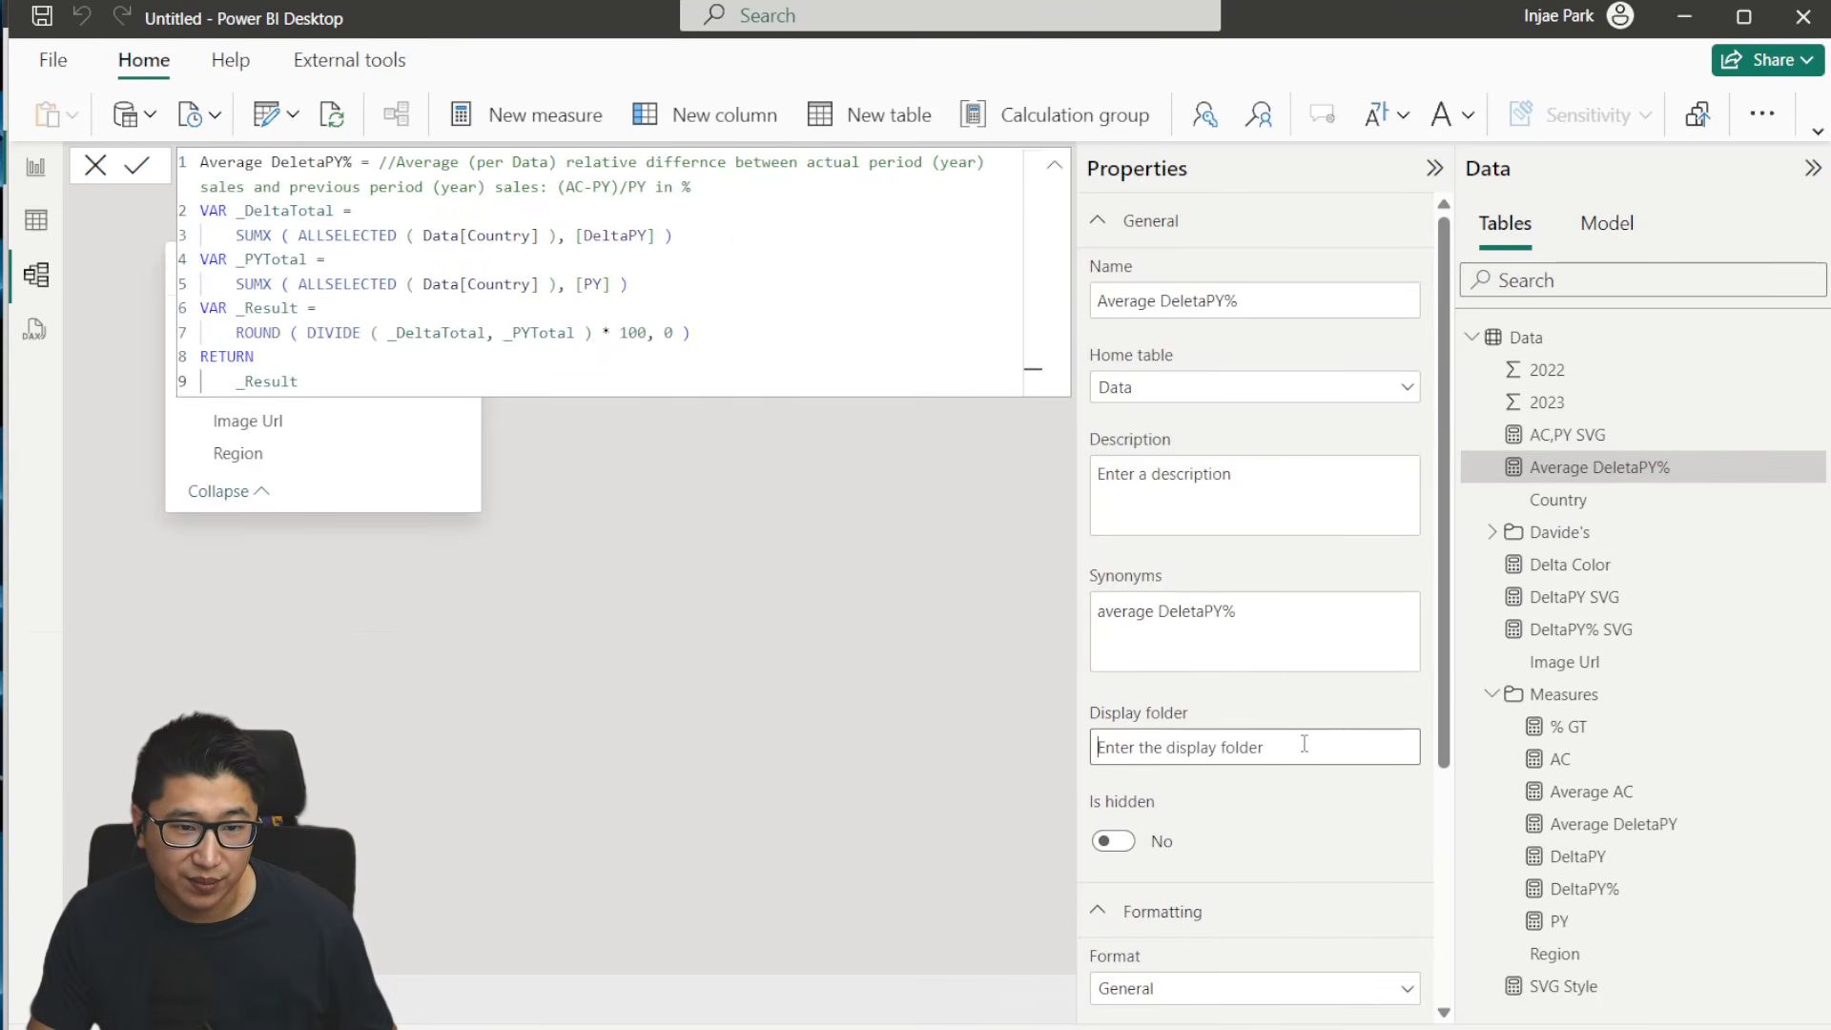
pyautogui.write('Measures')
# - Group AC,PY SVG, Delta Color, DeltaPY SVG, DeltaPY% SVG and SVG Style in a new display folder named SVGs
pyautogui.click(1636, 435)
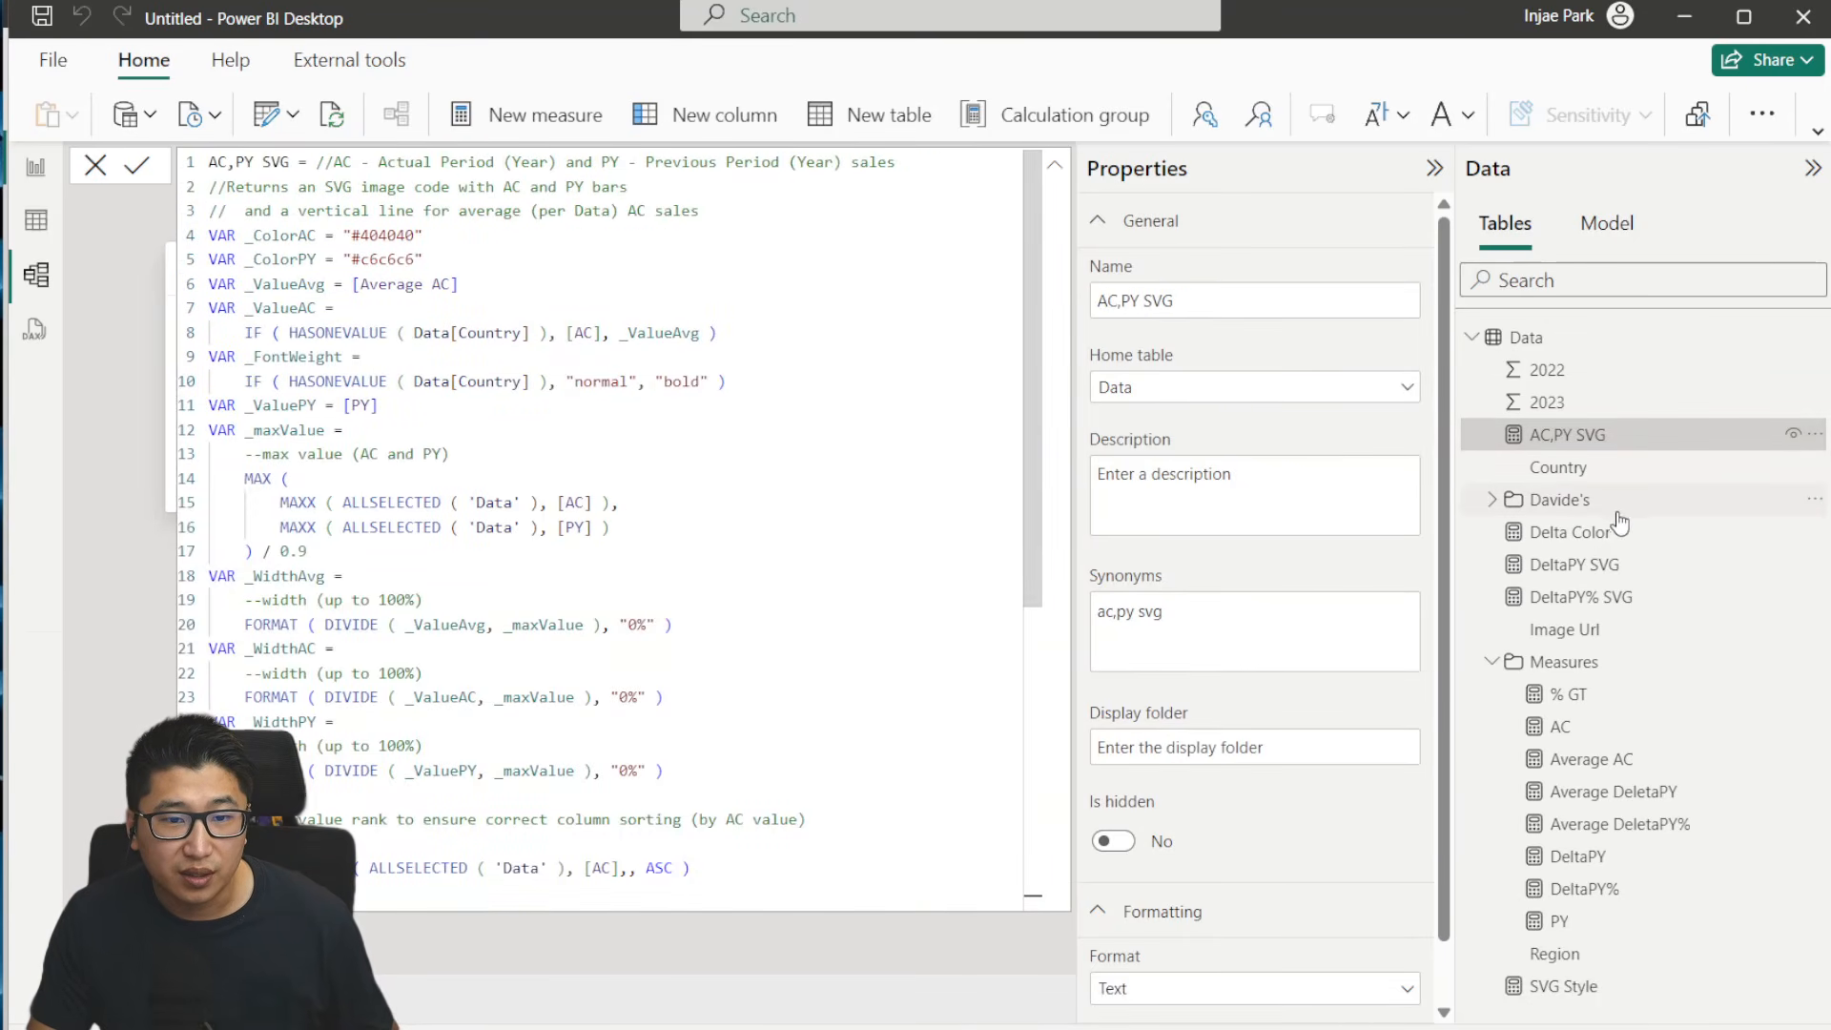
pyautogui.keyDown('shift'); pyautogui.click(1581, 597); pyautogui.keyUp('shift')
pyautogui.click(1295, 658)
pyautogui.write('SVGs')
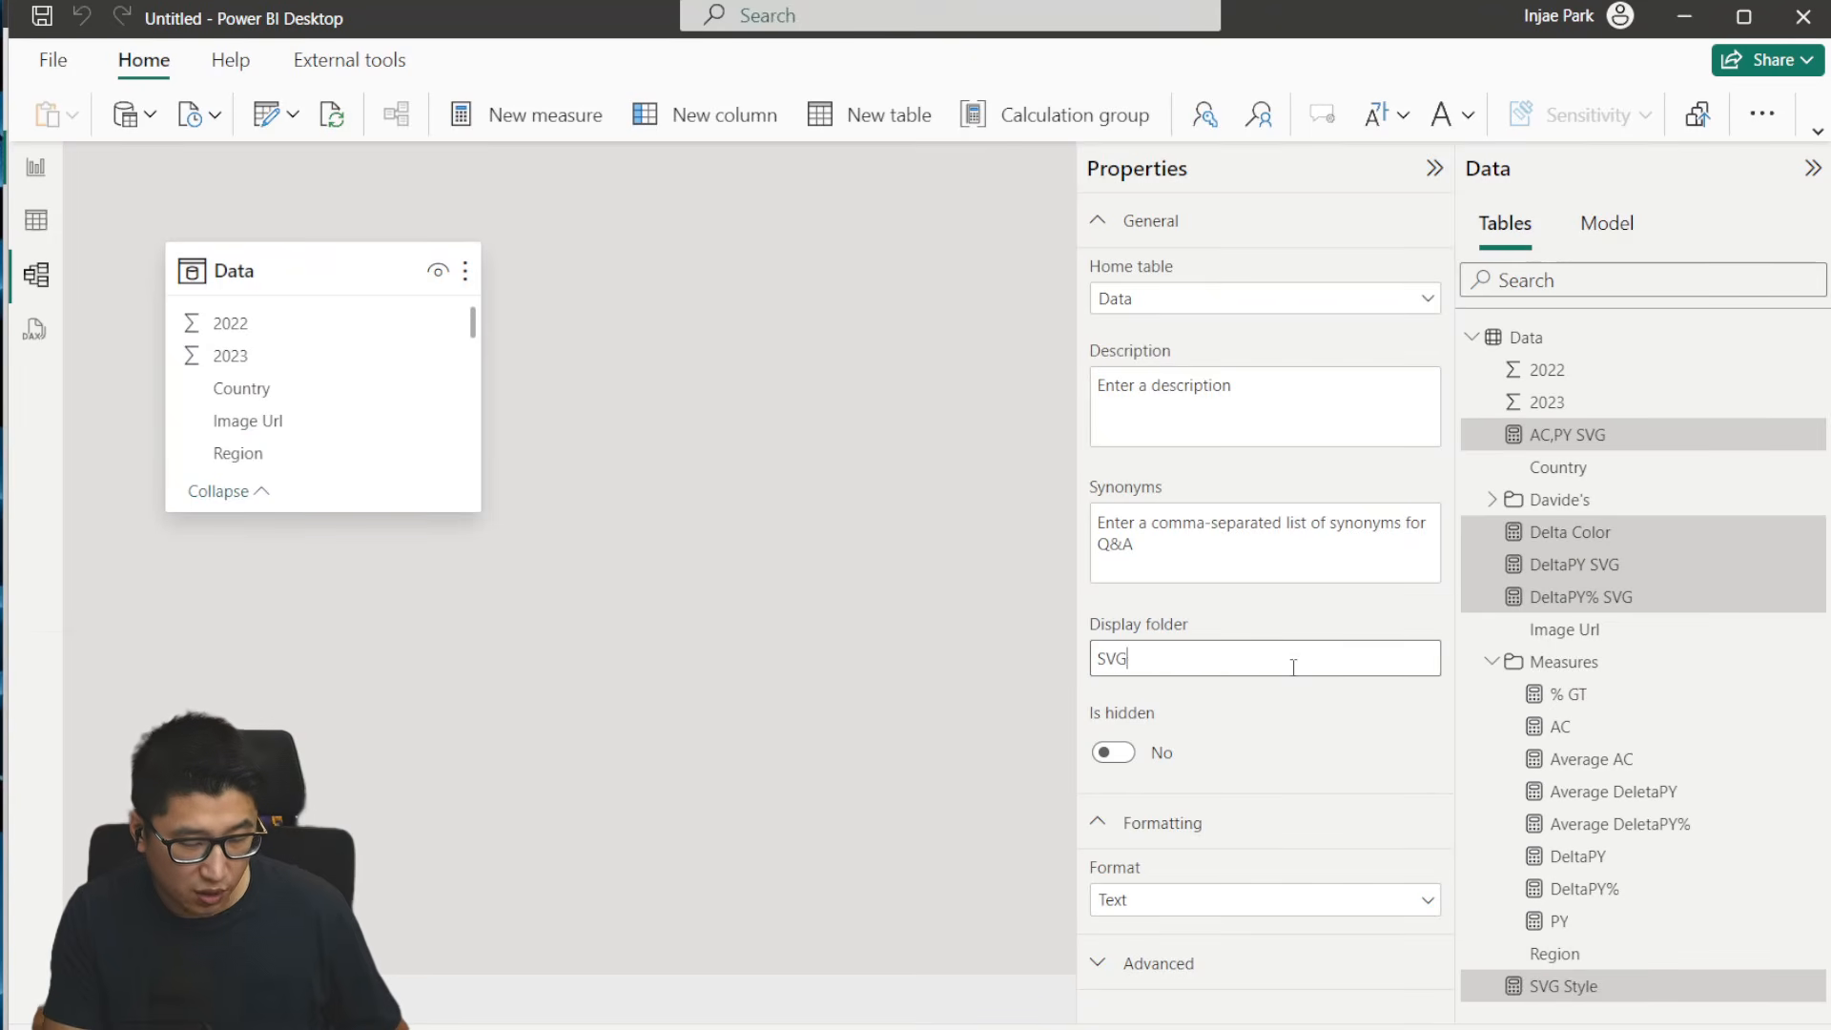
pyautogui.press('Return')
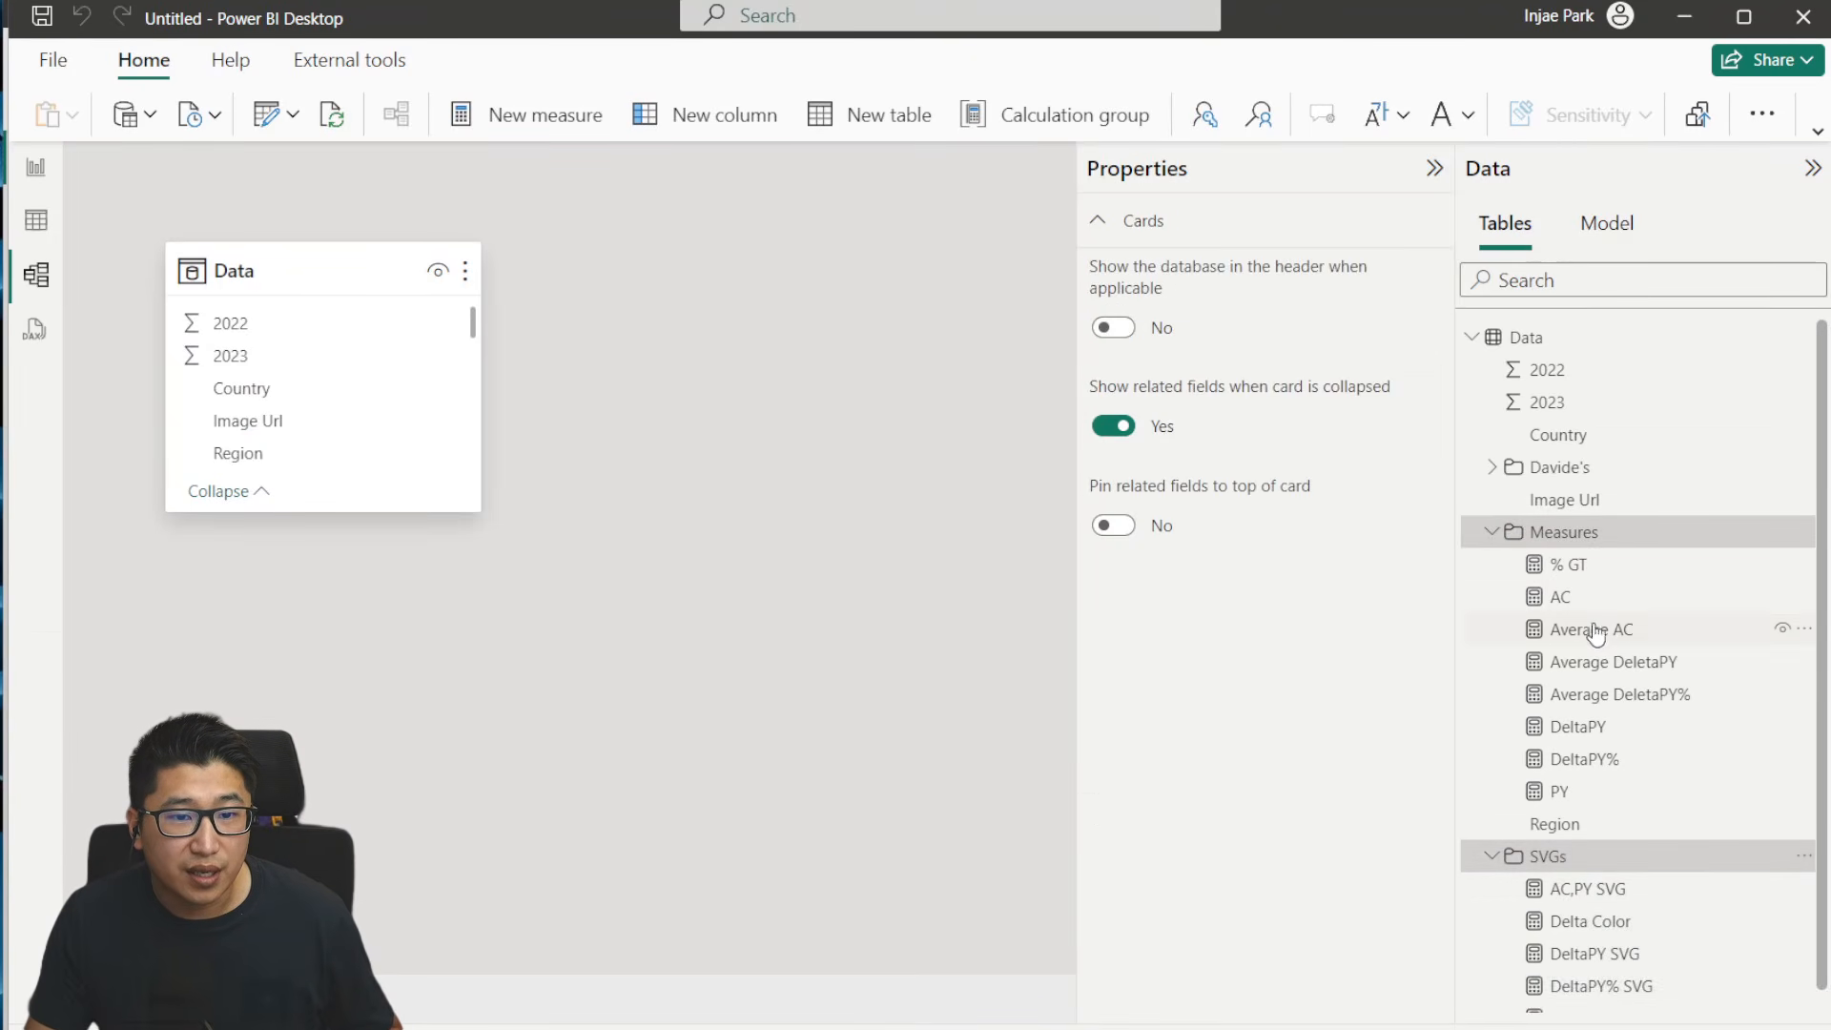
# - Nest all measures of the Measures folder under a new parent display folder named after the measures' author, keeping Measures as the subfolder
pyautogui.click(1583, 564)
pyautogui.scroll(-1, 1602, 954)
pyautogui.keyDown('shift'); pyautogui.click(1559, 768); pyautogui.keyUp('shift')
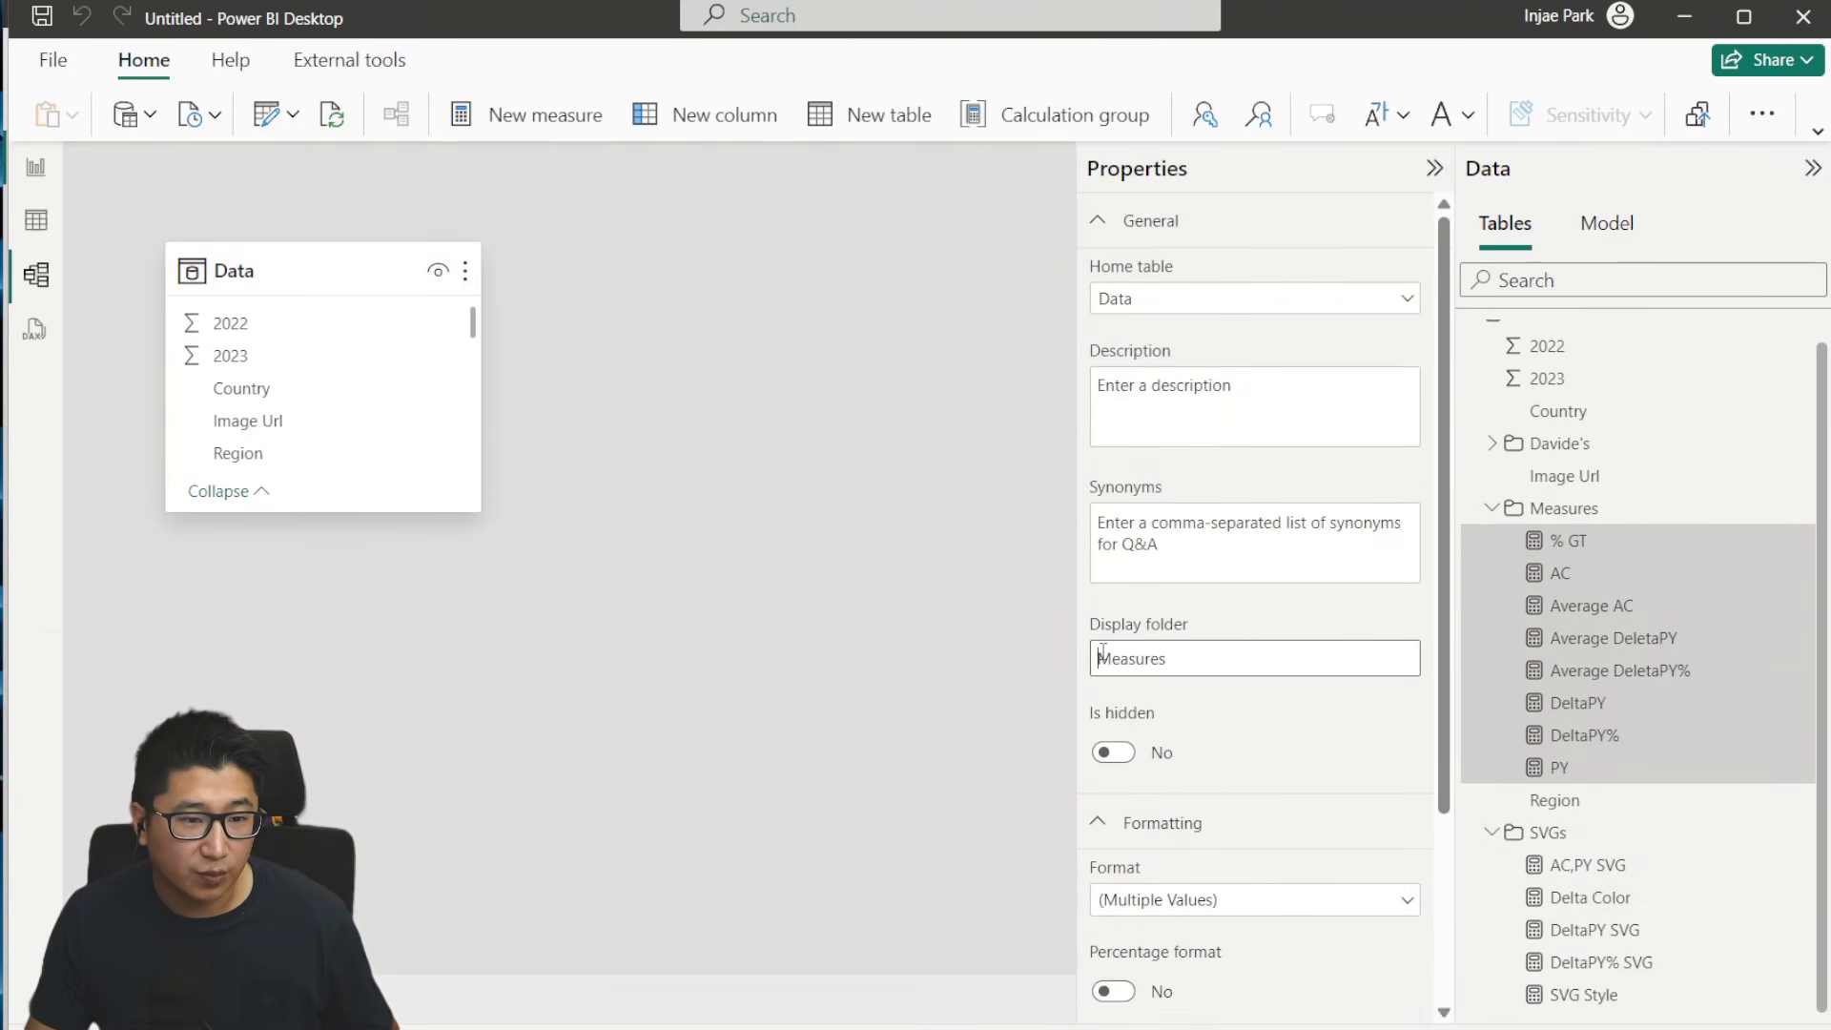
pyautogui.write('drzej')
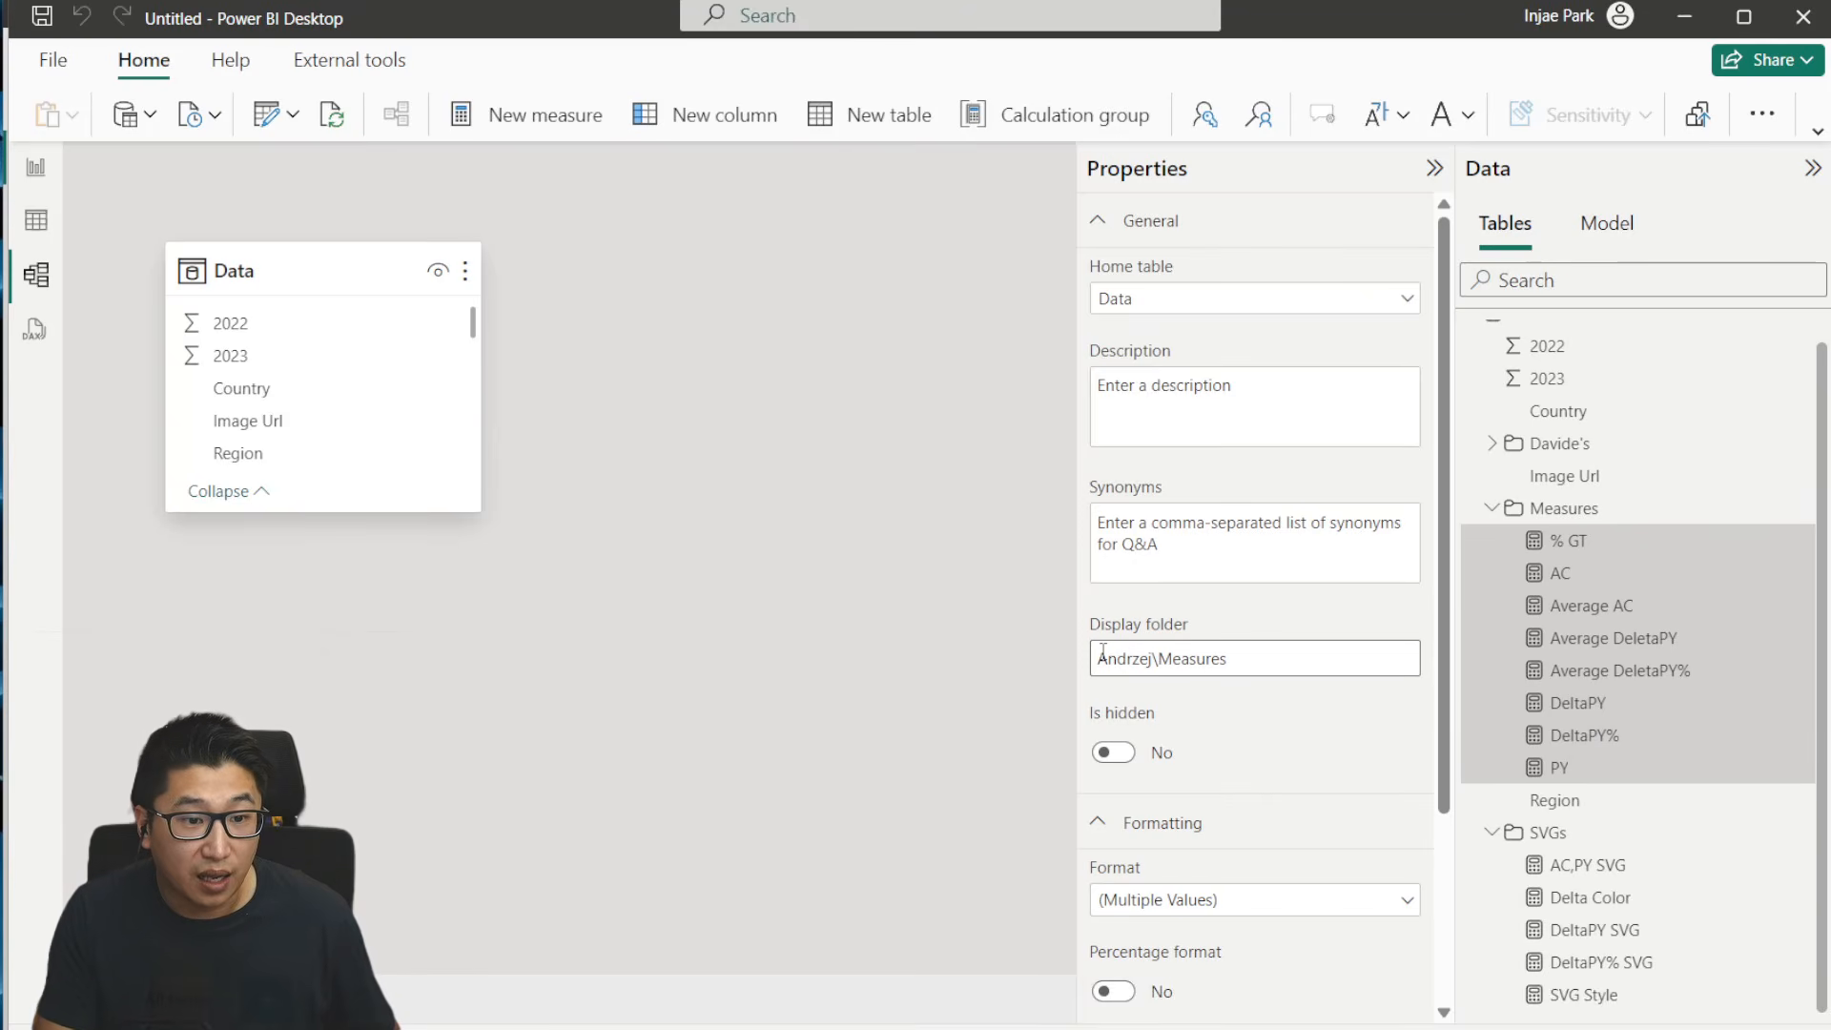
pyautogui.write('\\')
pyautogui.press('Return')
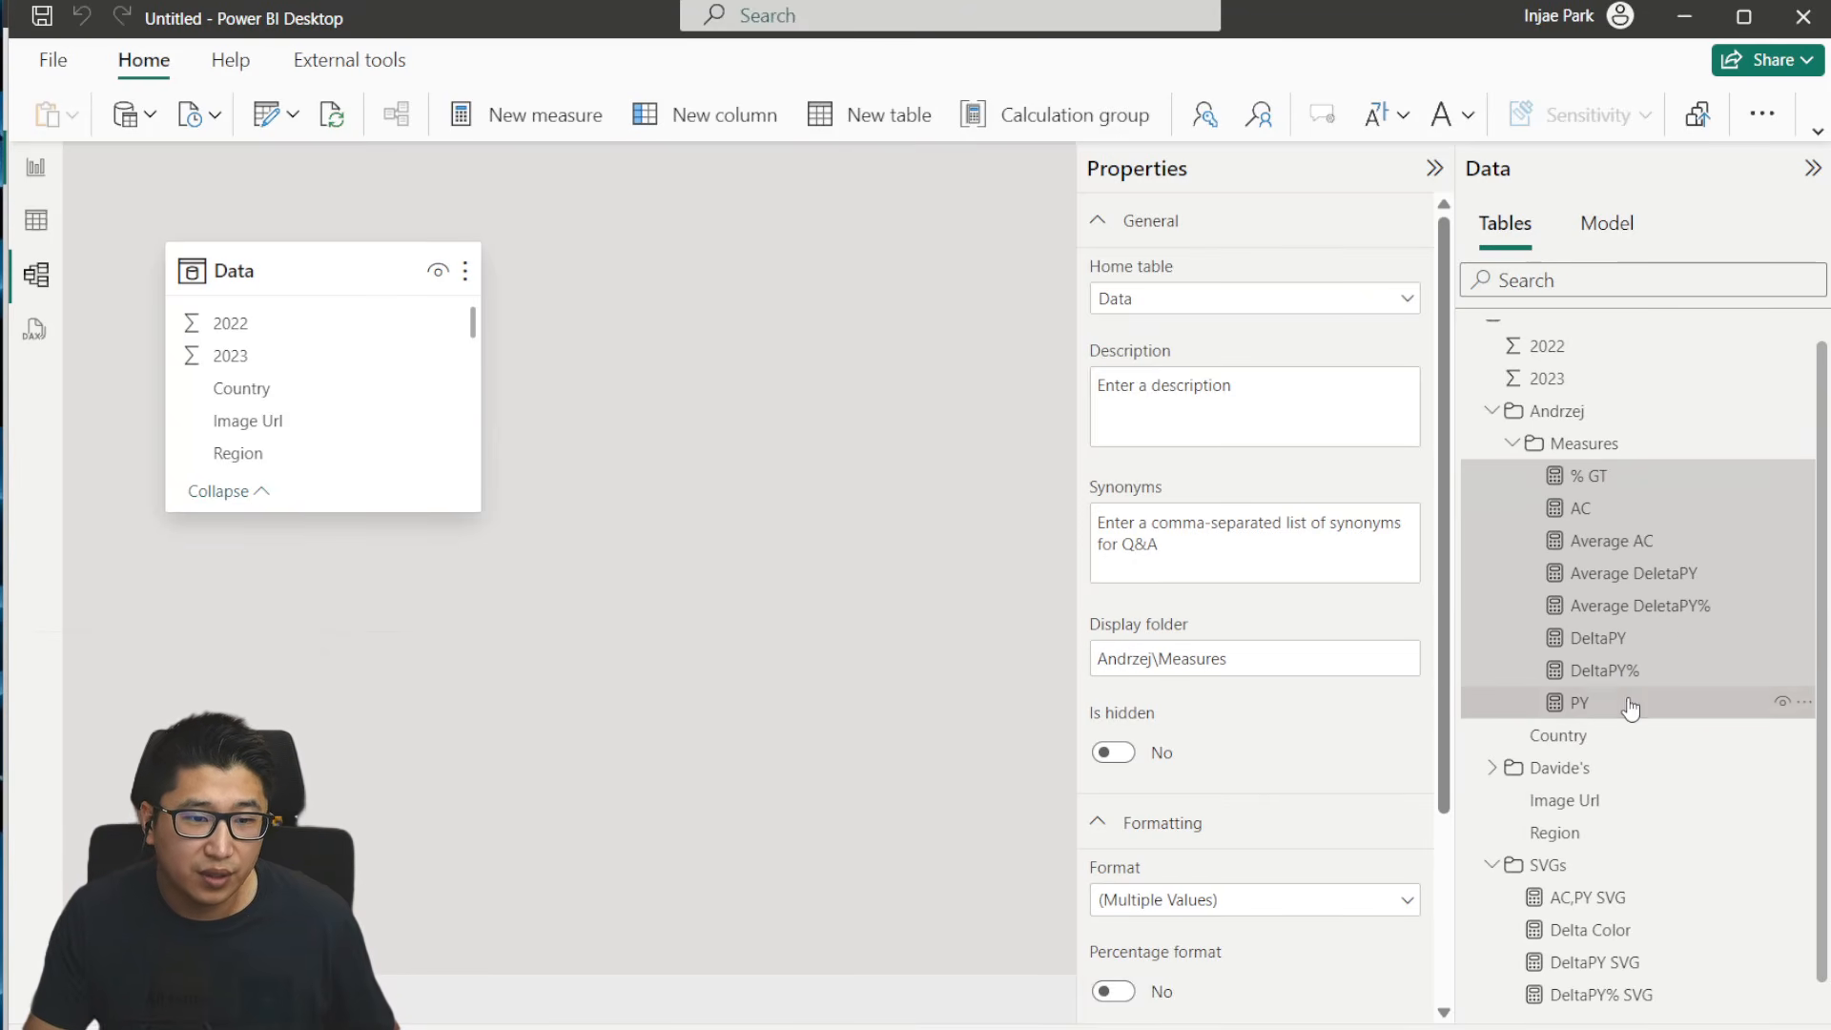
# - Reuse the author folder prefix in the display folder of the five SVGs measures to nest SVGs under the same parent
pyautogui.moveTo(1159, 664); pyautogui.dragTo(1073, 683)
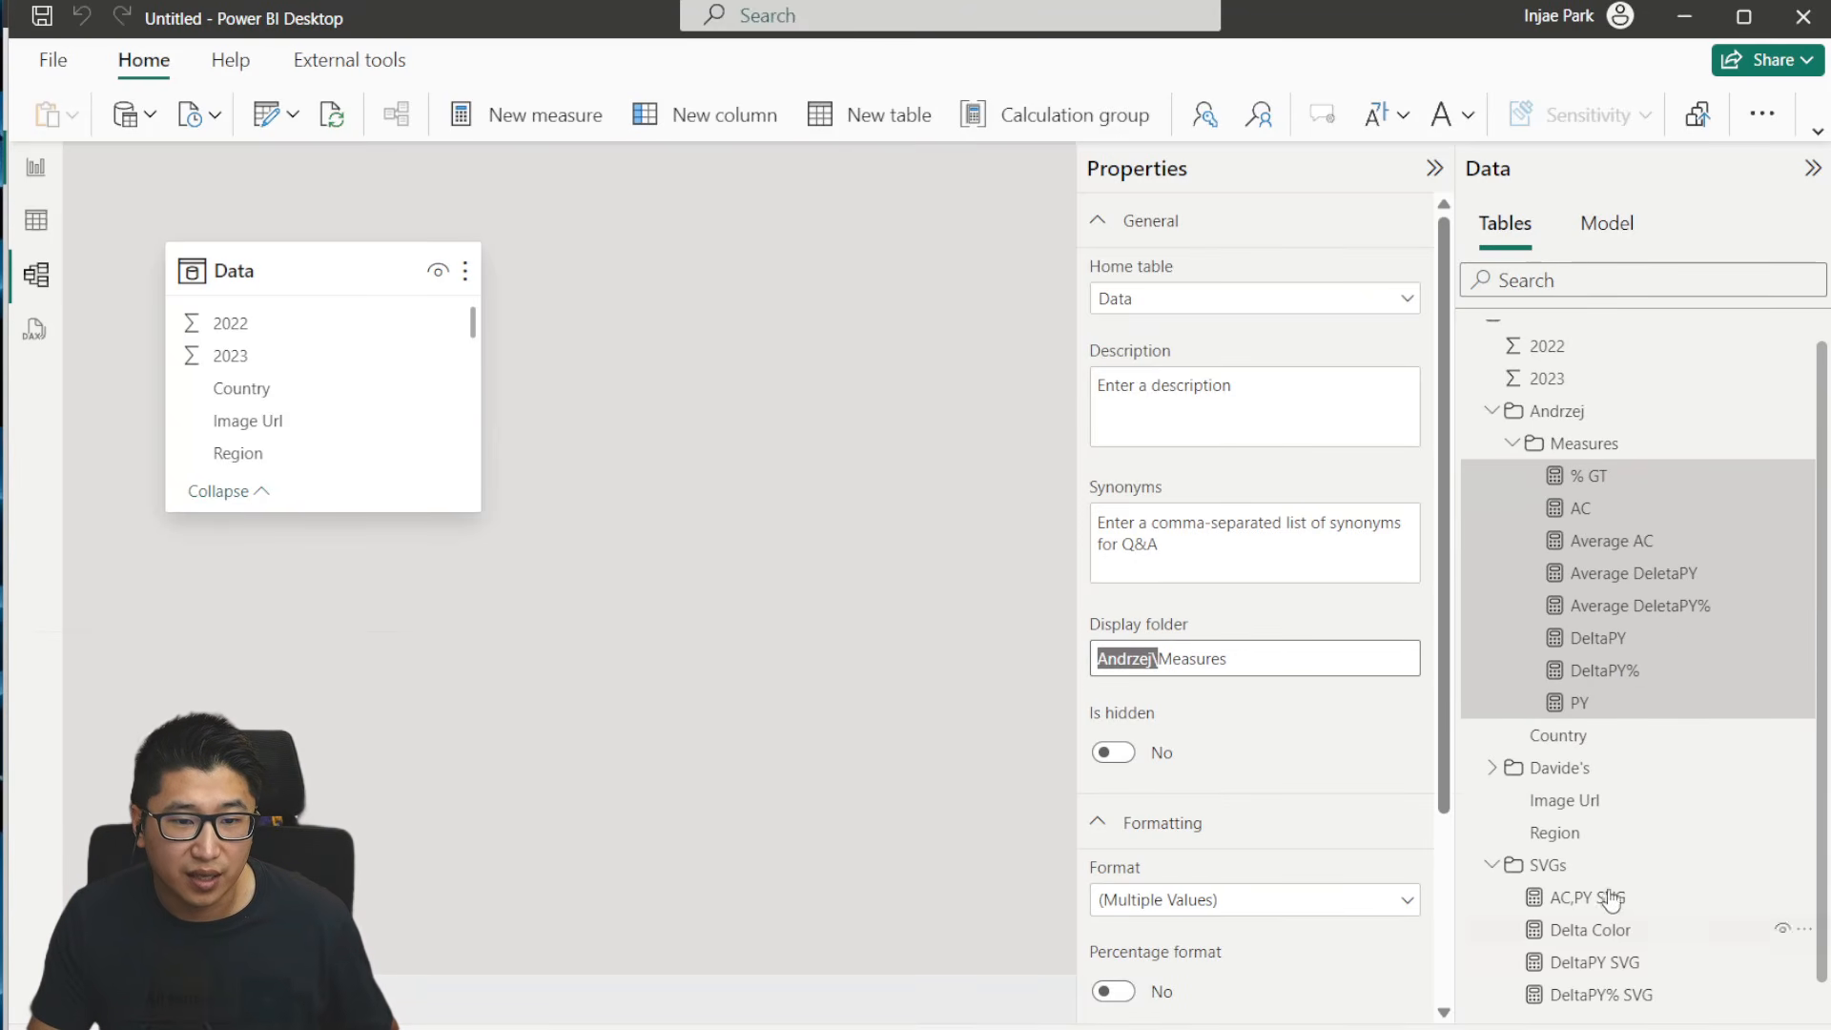
pyautogui.click(1548, 864)
pyautogui.scroll(-1, 1602, 855)
pyautogui.click(1594, 867)
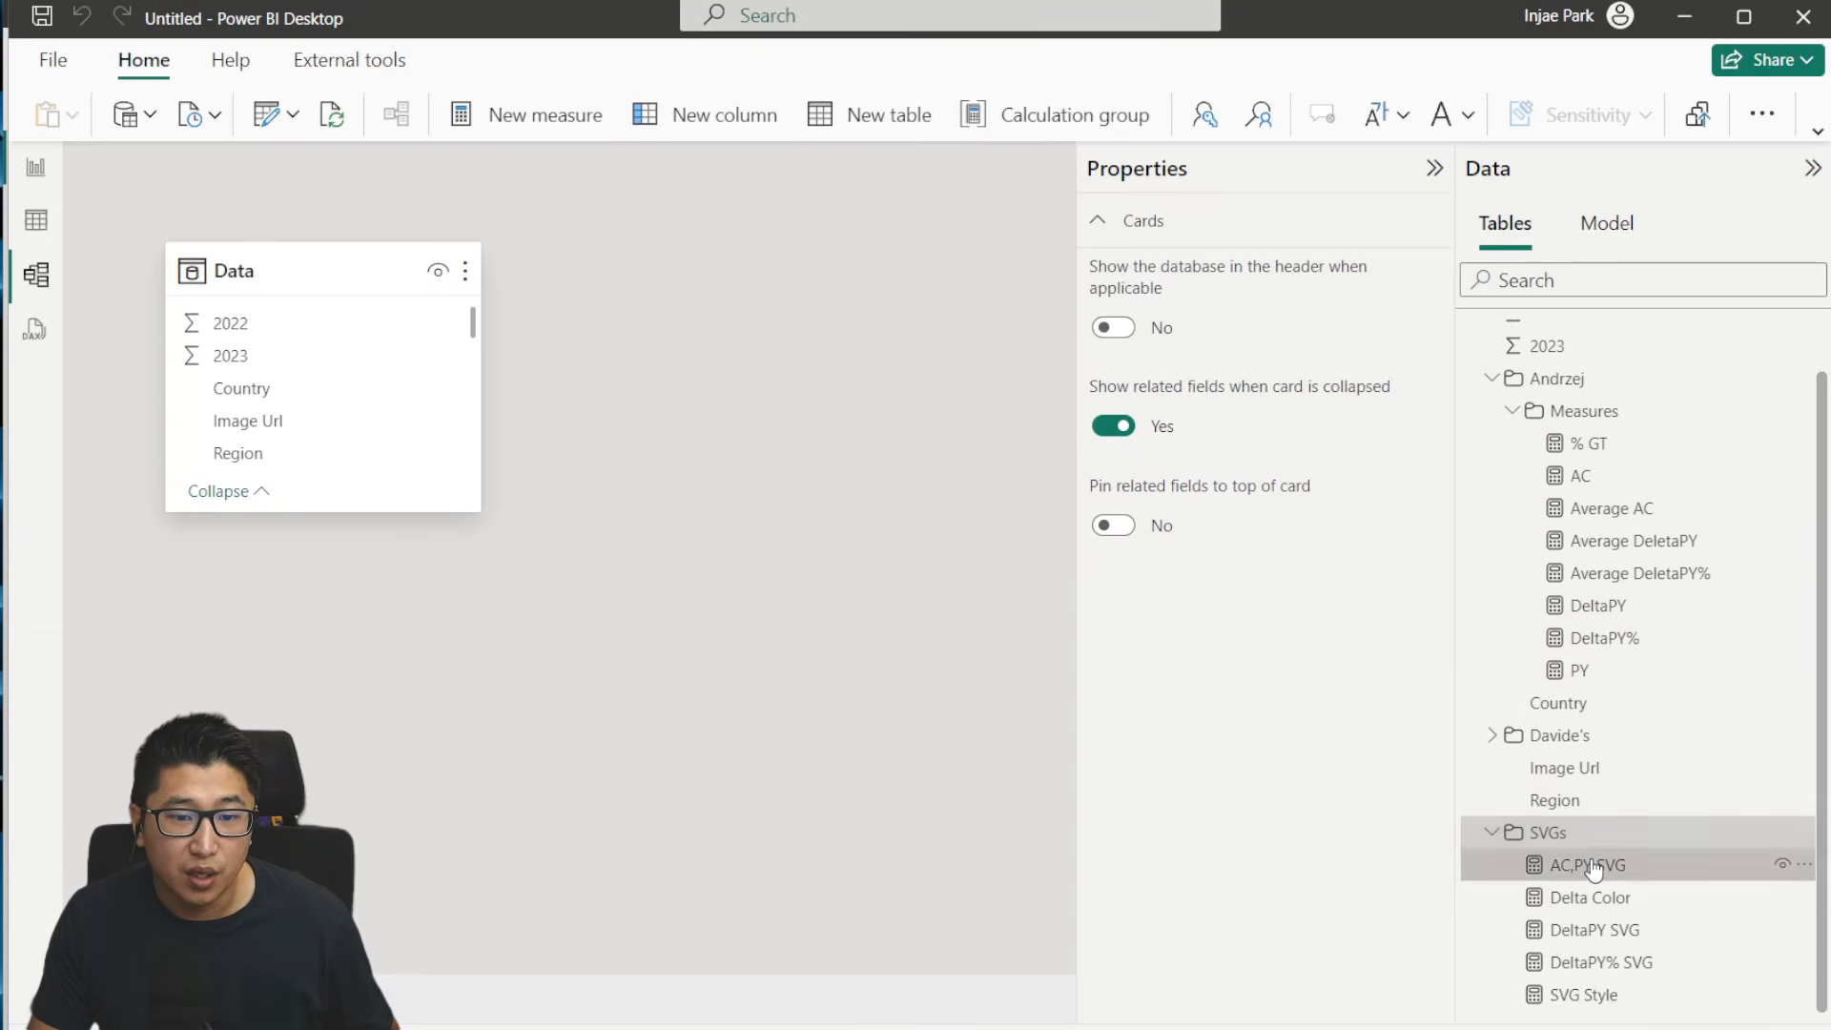
pyautogui.keyDown('ctrl'); pyautogui.click(1587, 899); pyautogui.keyUp('ctrl')
pyautogui.keyDown('ctrl'); pyautogui.click(1585, 931); pyautogui.keyUp('ctrl')
pyautogui.keyDown('ctrl'); pyautogui.click(1585, 970); pyautogui.keyUp('ctrl')
pyautogui.keyDown('ctrl'); pyautogui.click(1583, 993); pyautogui.keyUp('ctrl')
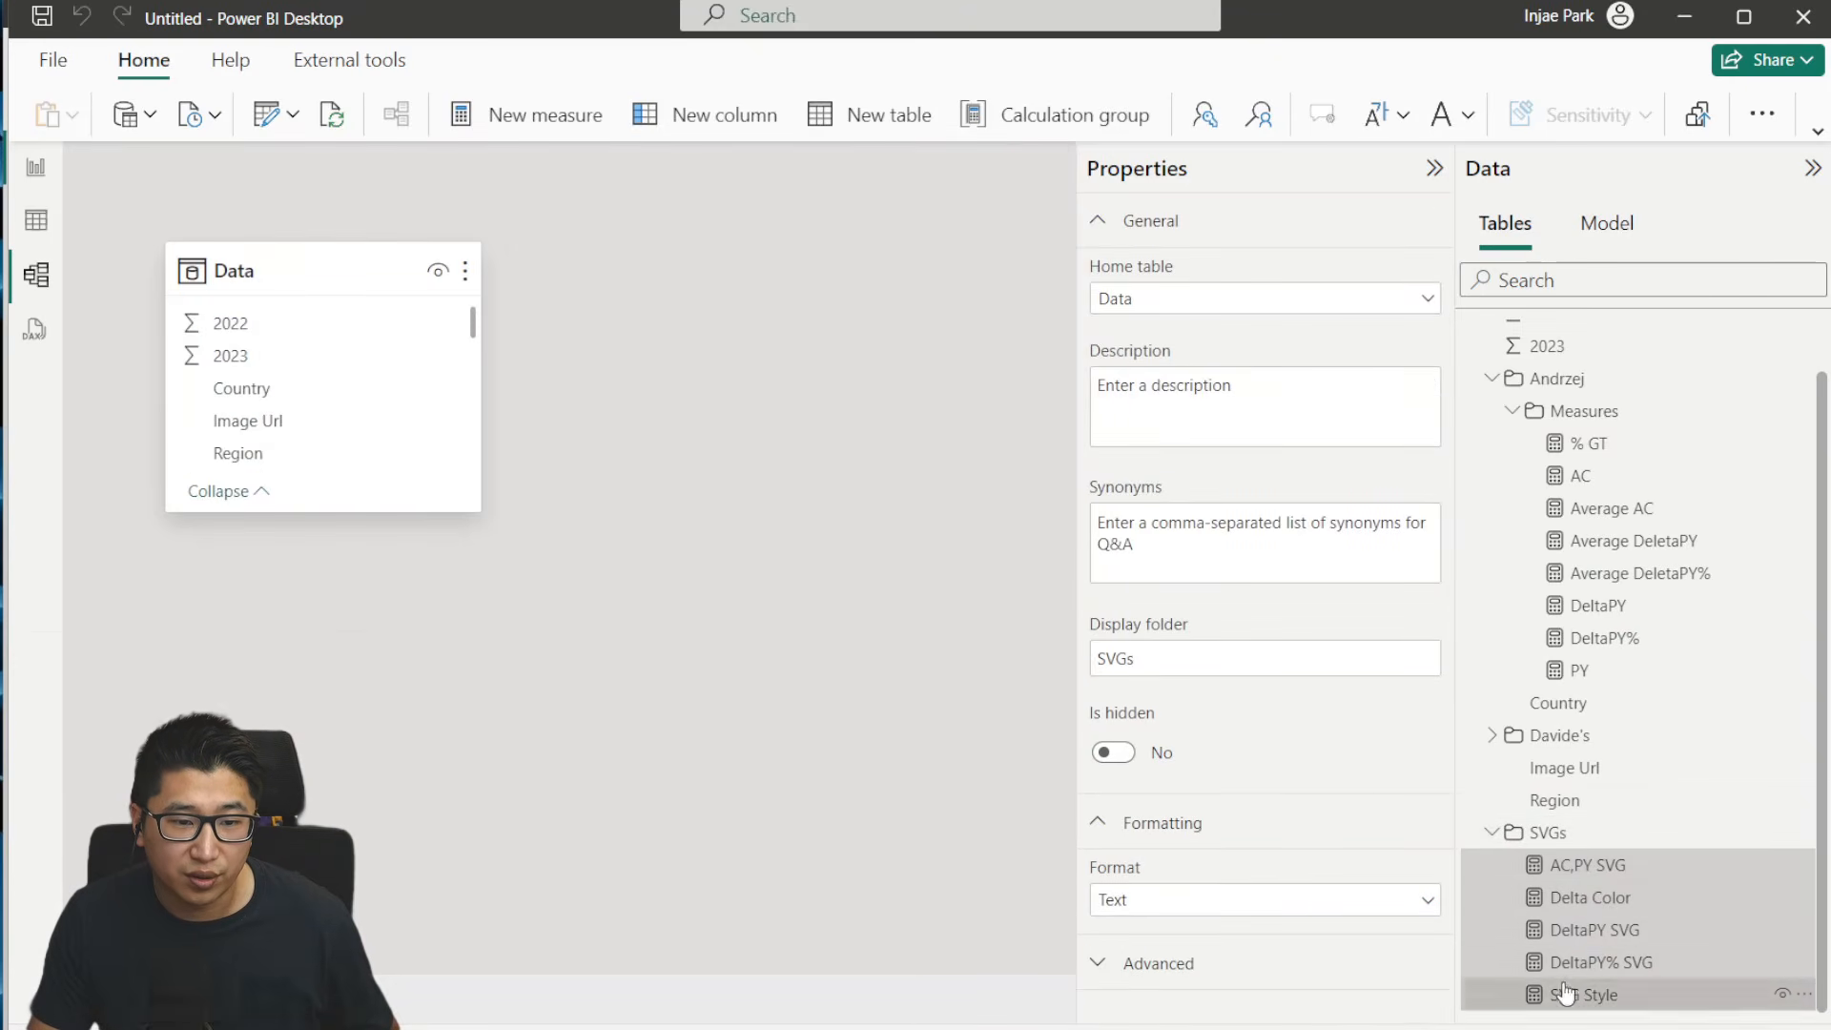
pyautogui.click(1098, 658)
pyautogui.write('Andrzej\\')
pyautogui.press('Return')
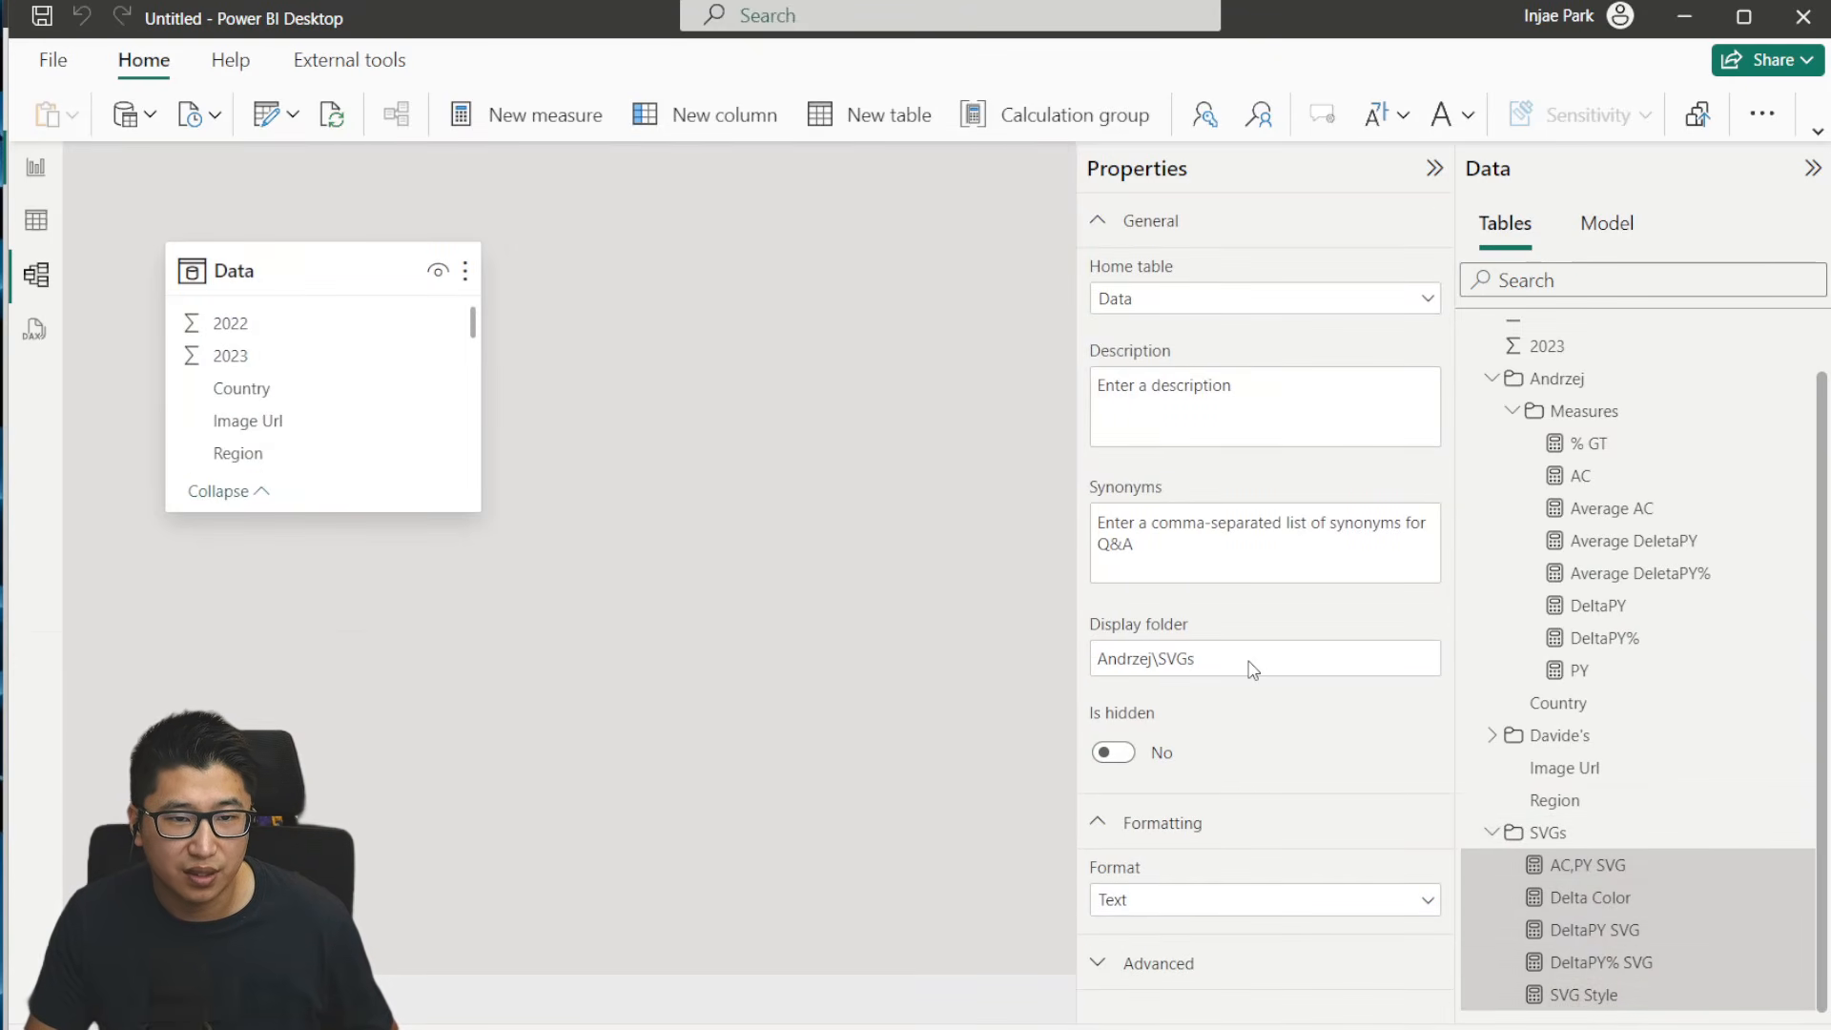
# - Check the Measures and SVGs subfolders nested under the author's display folder
pyautogui.click(1495, 379)
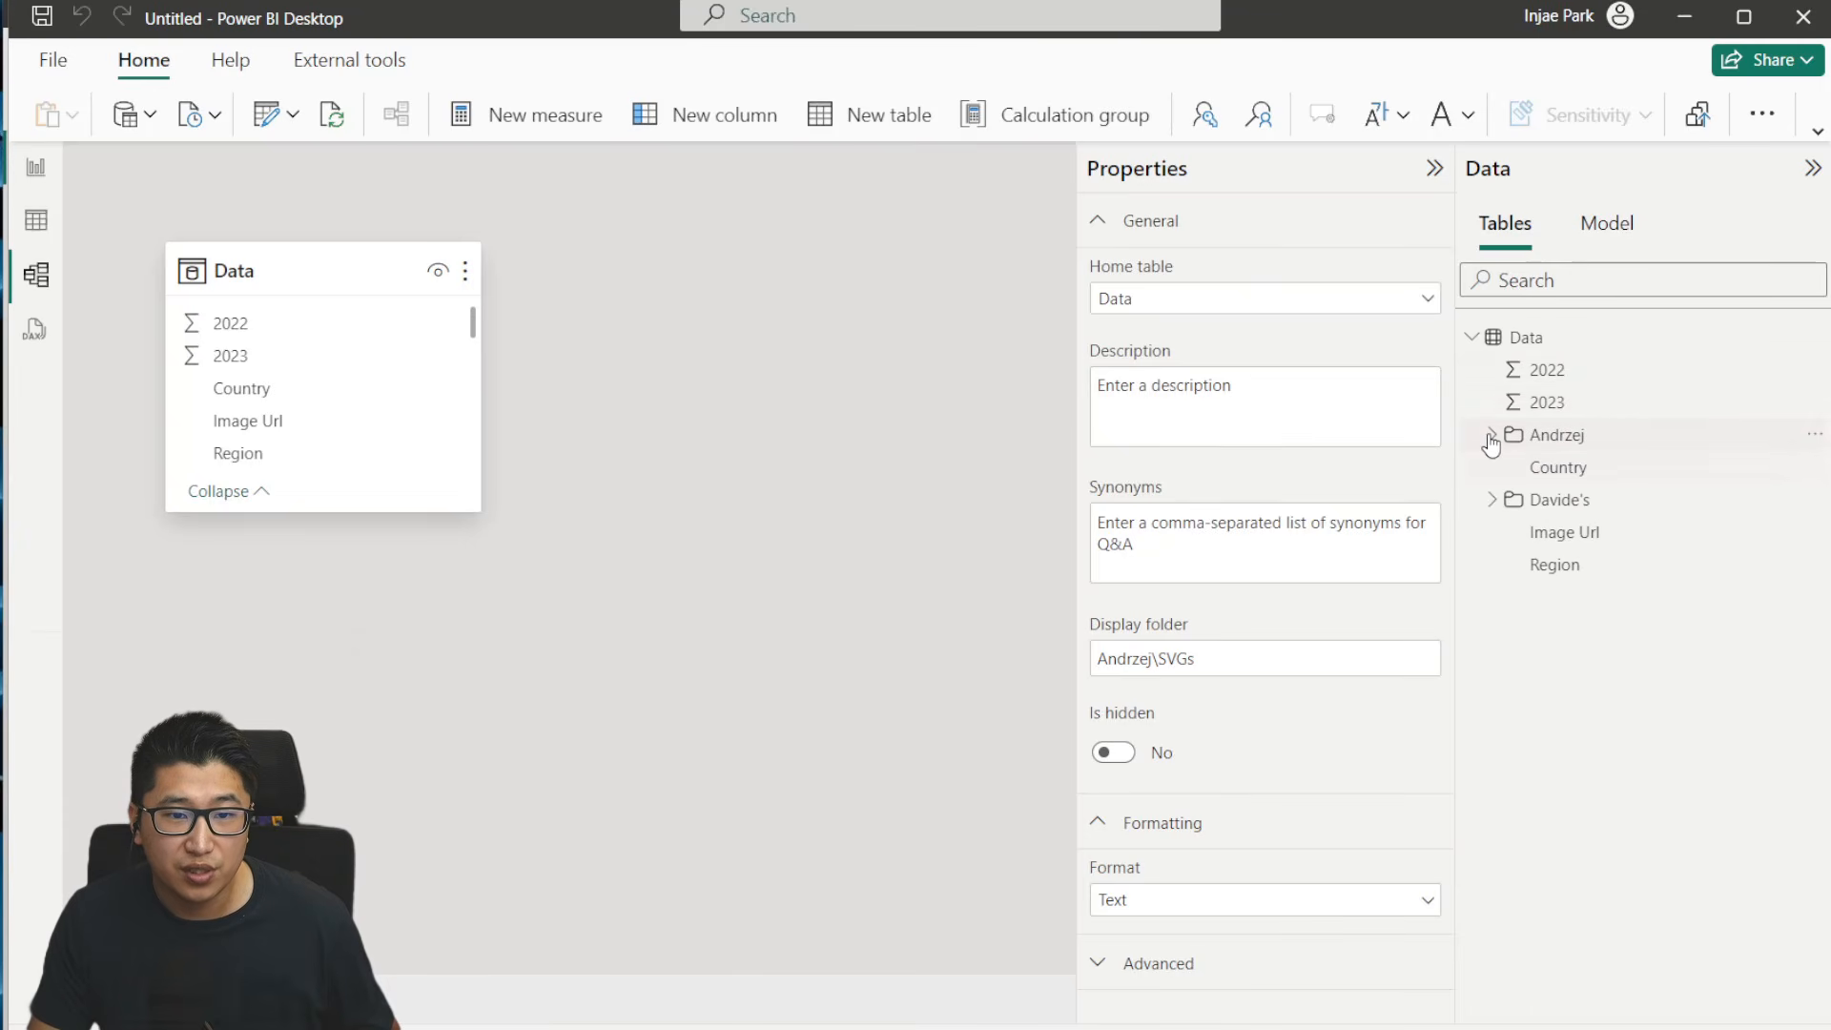
pyautogui.click(1490, 433)
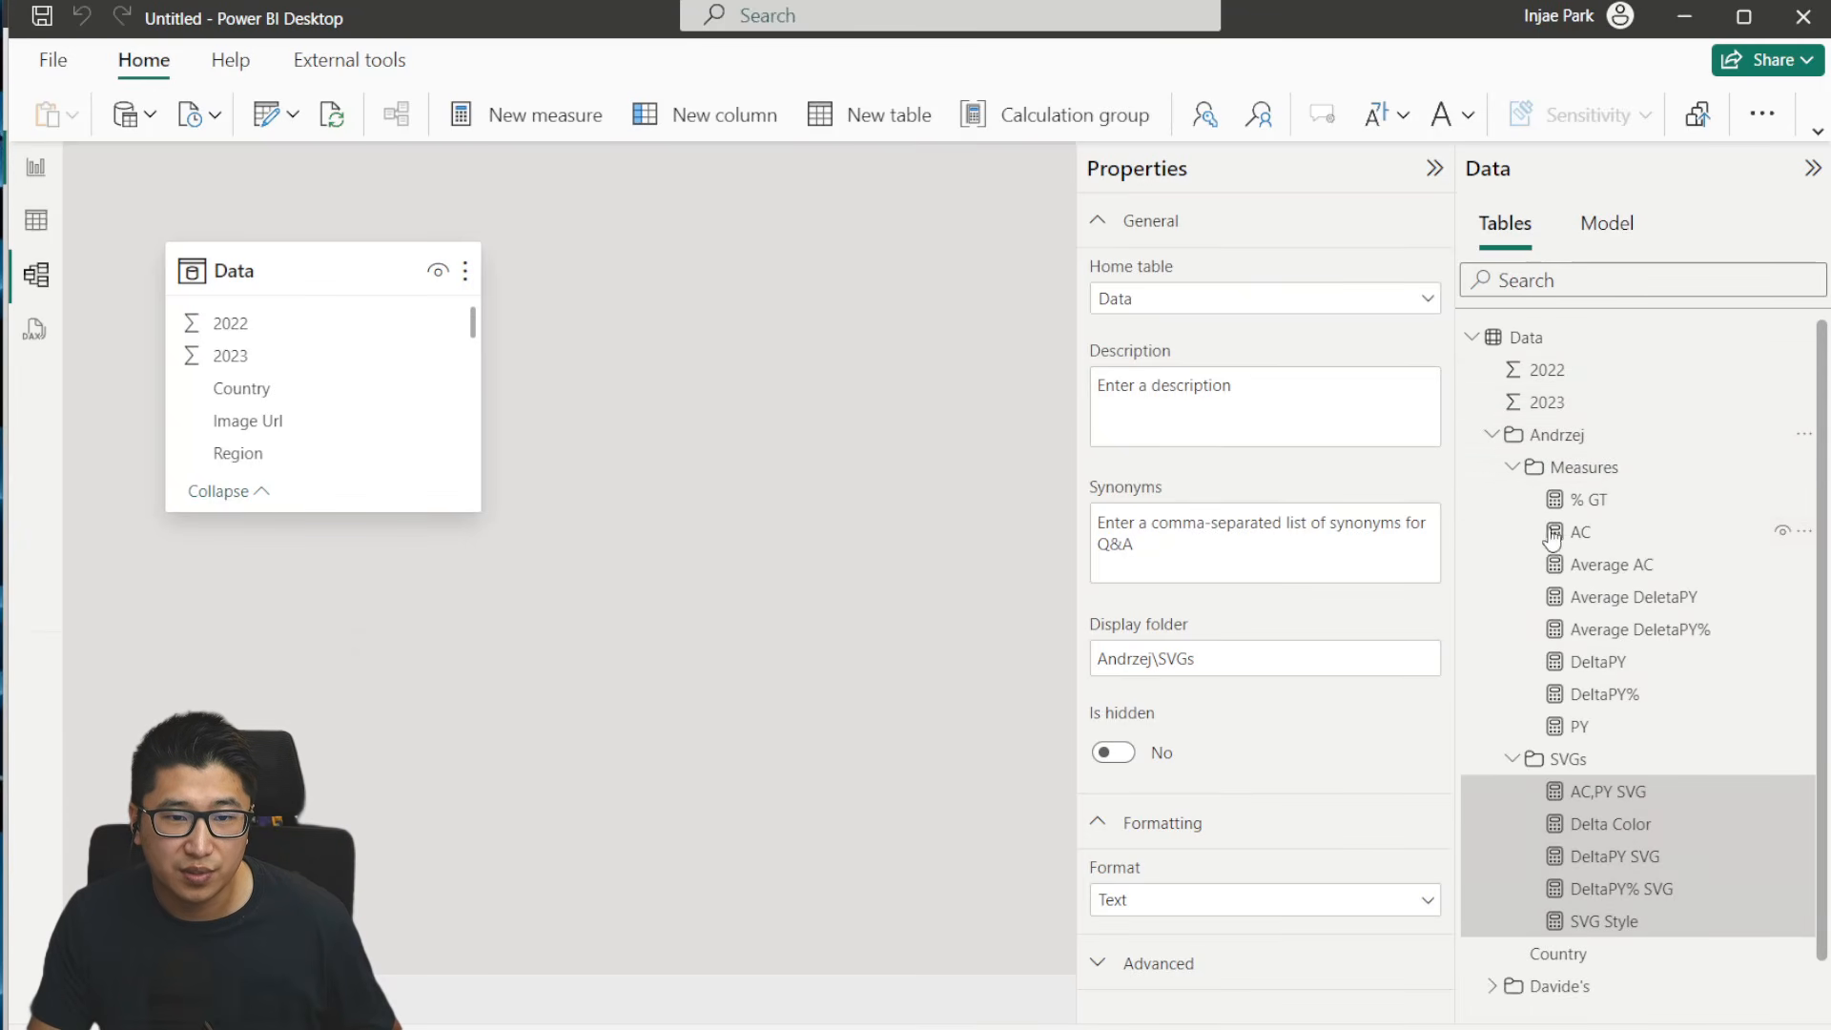
pyautogui.click(1512, 466)
pyautogui.click(1512, 500)
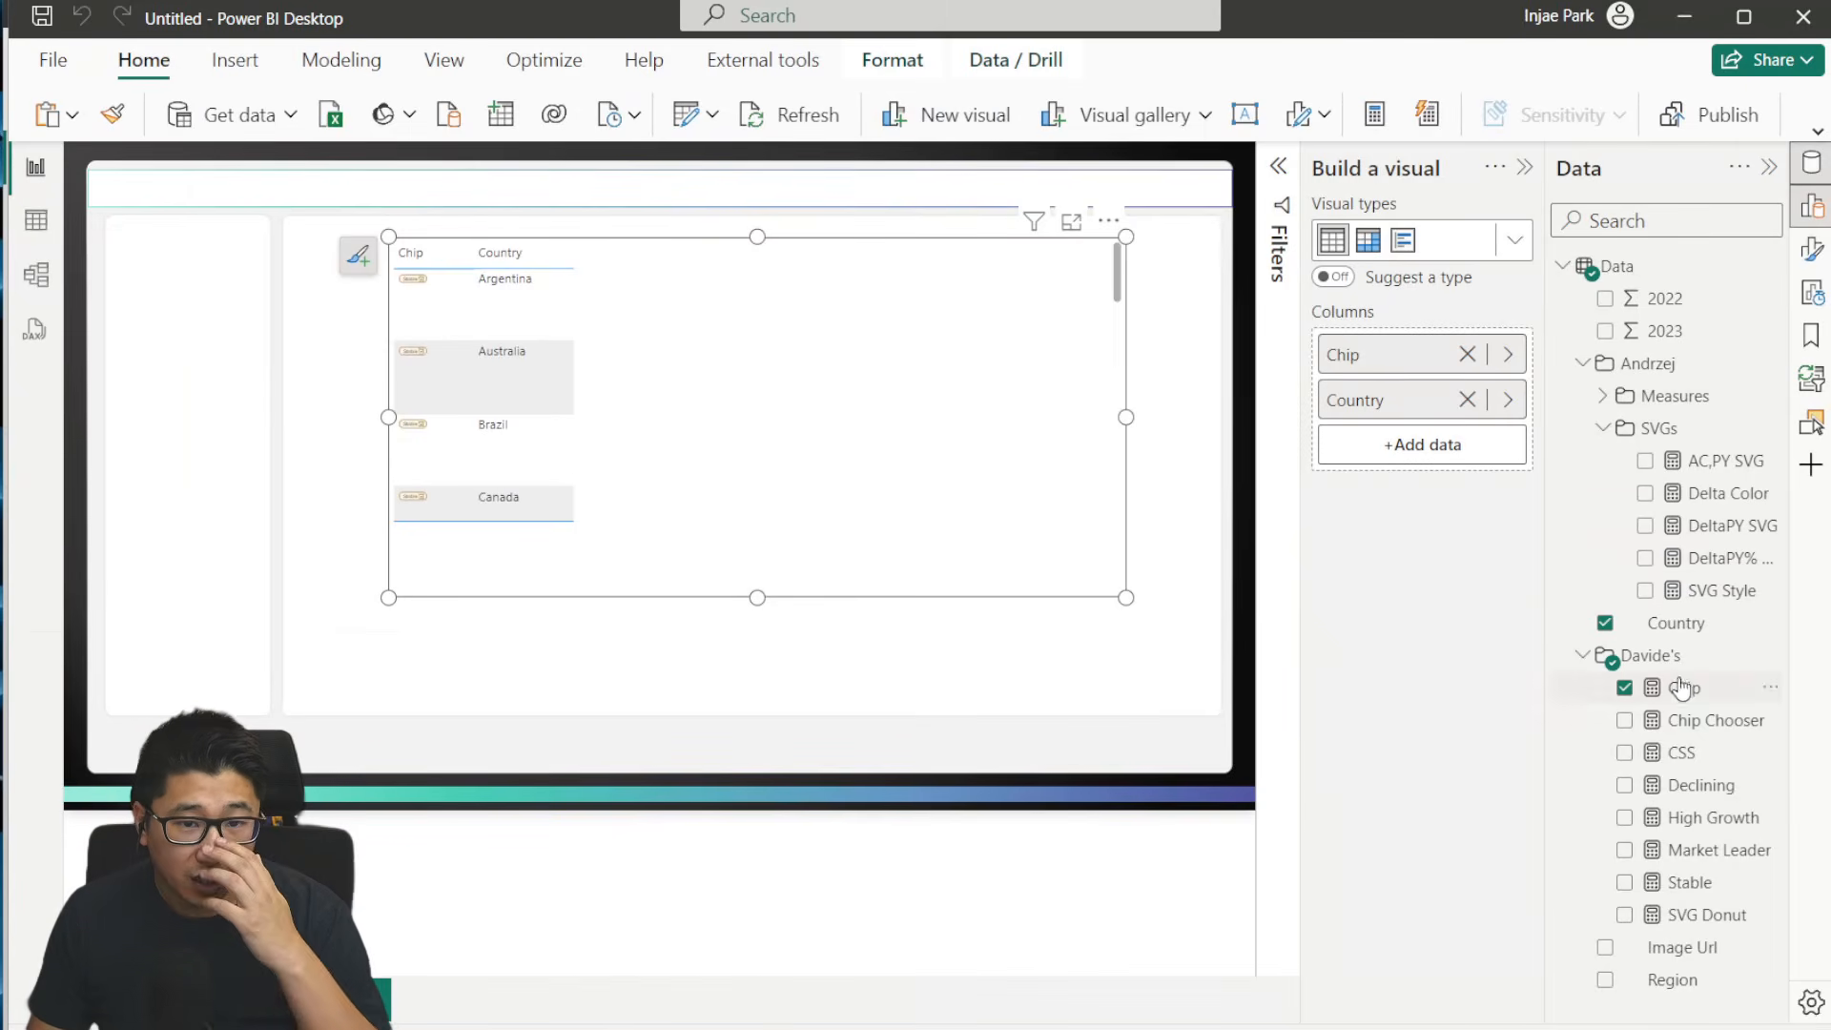
# - Set the data category of the AC,PY SVG, DeltaPY SVG and DeltaPY% SVG measures to Image URL
pyautogui.click(1606, 430)
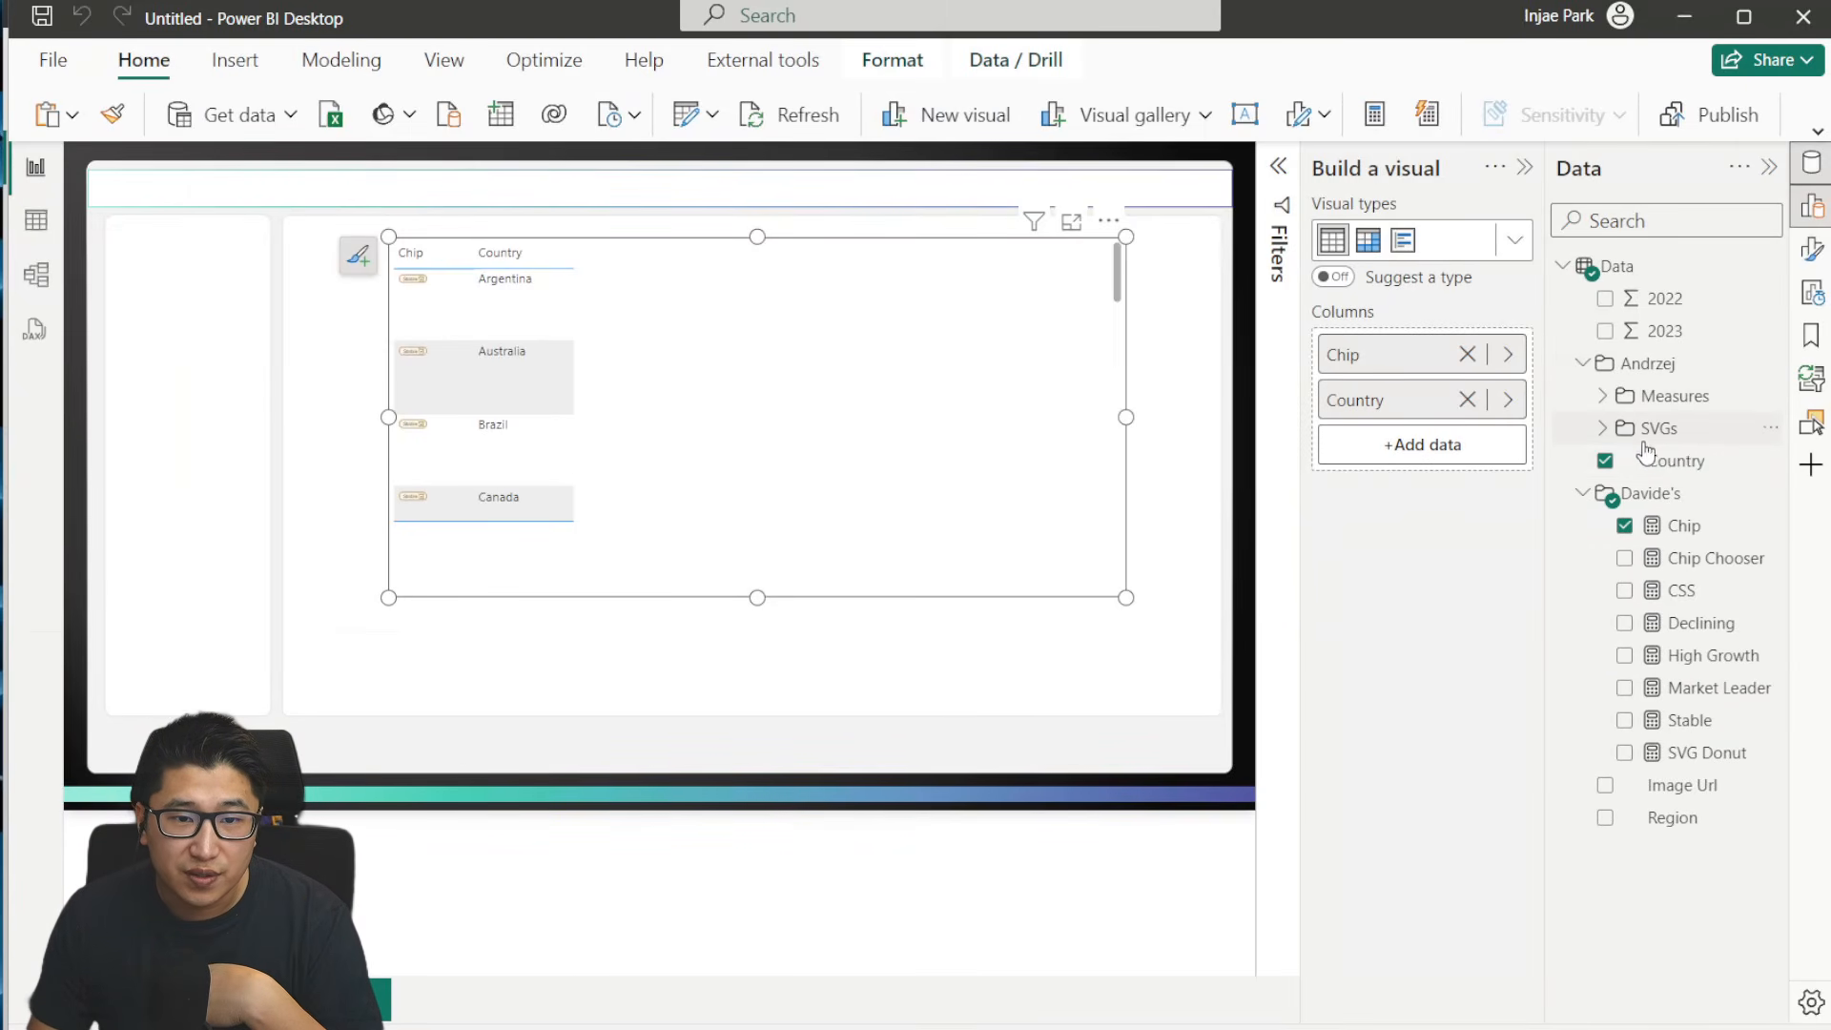
pyautogui.click(1607, 429)
pyautogui.click(1711, 462)
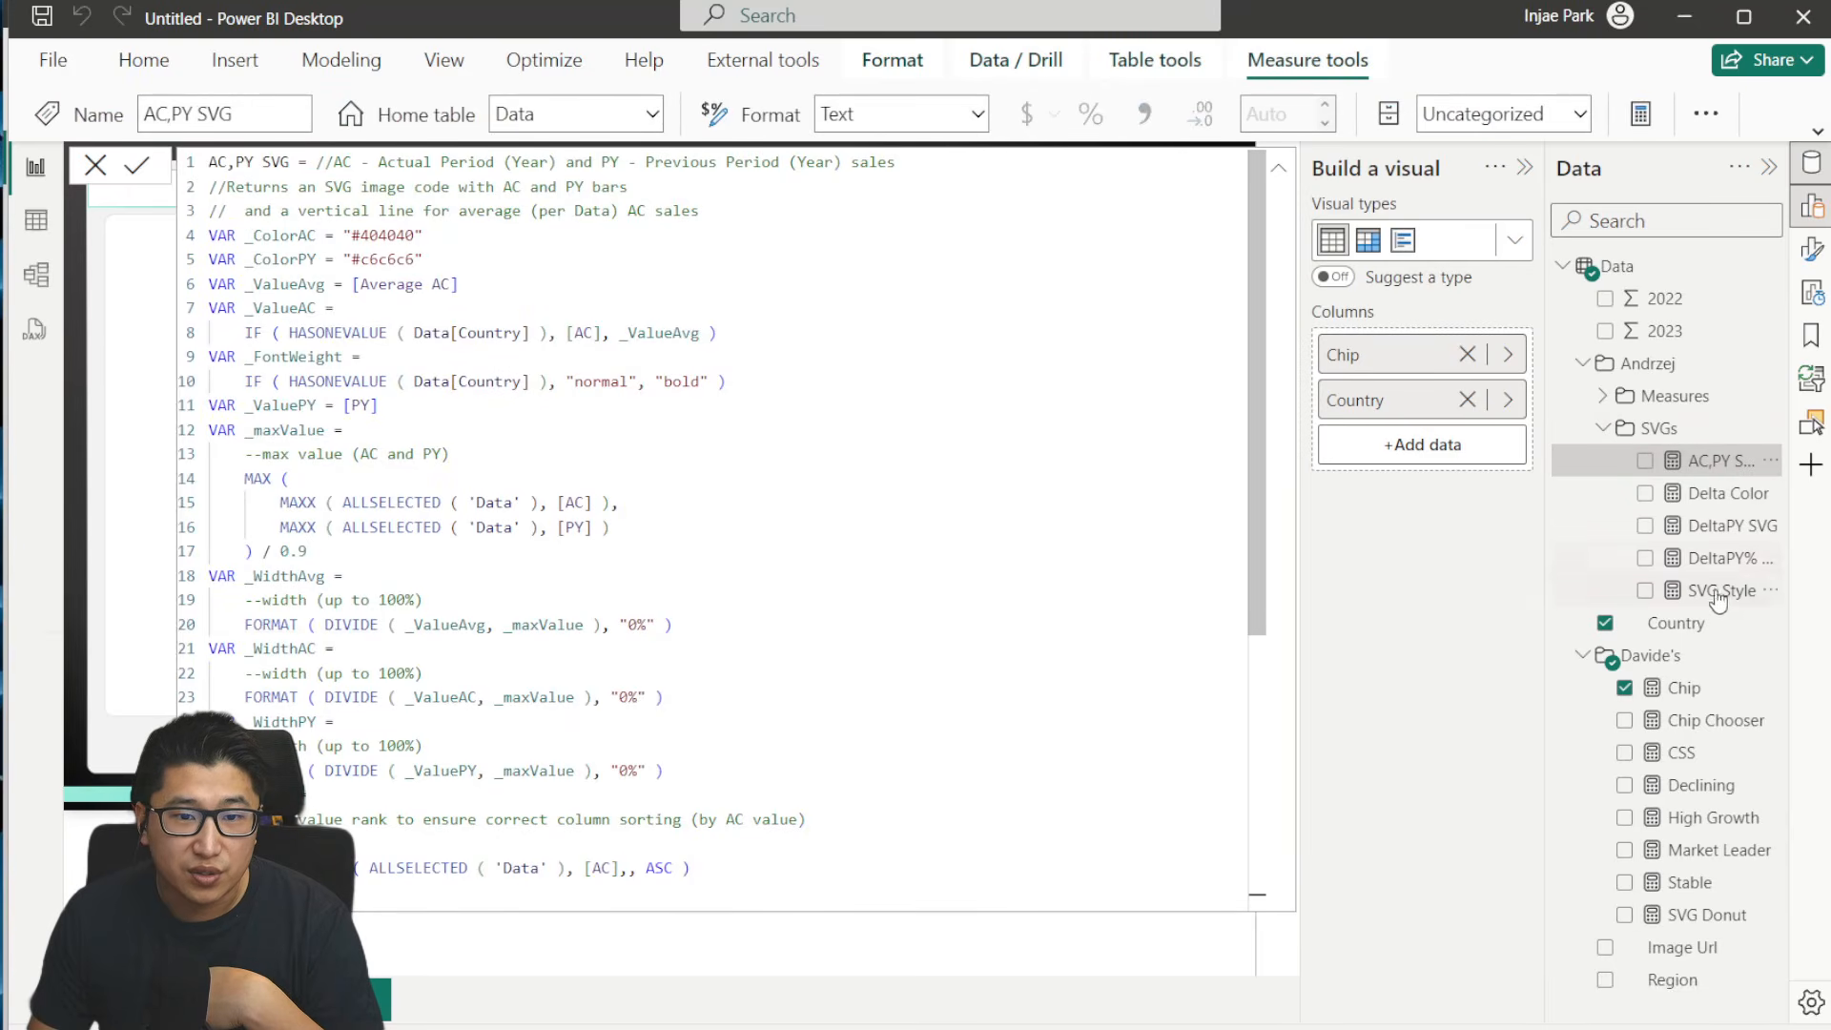
pyautogui.click(1579, 114)
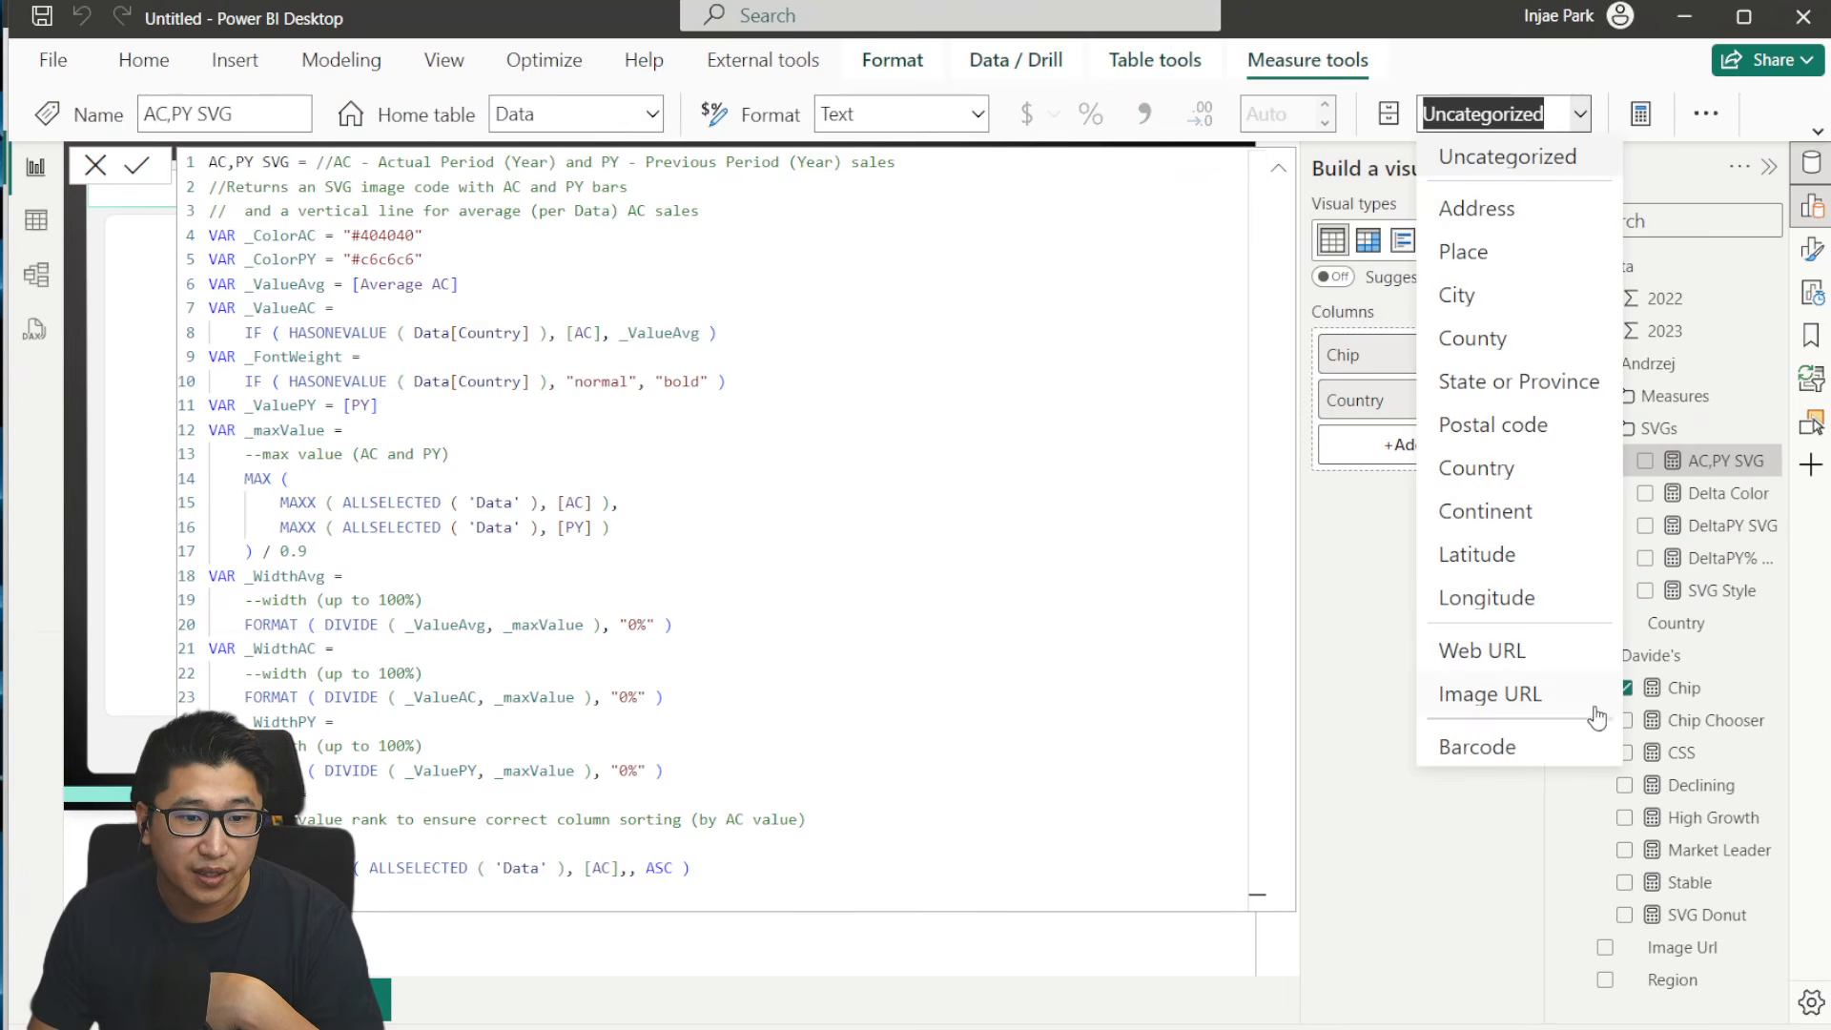
pyautogui.click(1537, 704)
pyautogui.click(1732, 525)
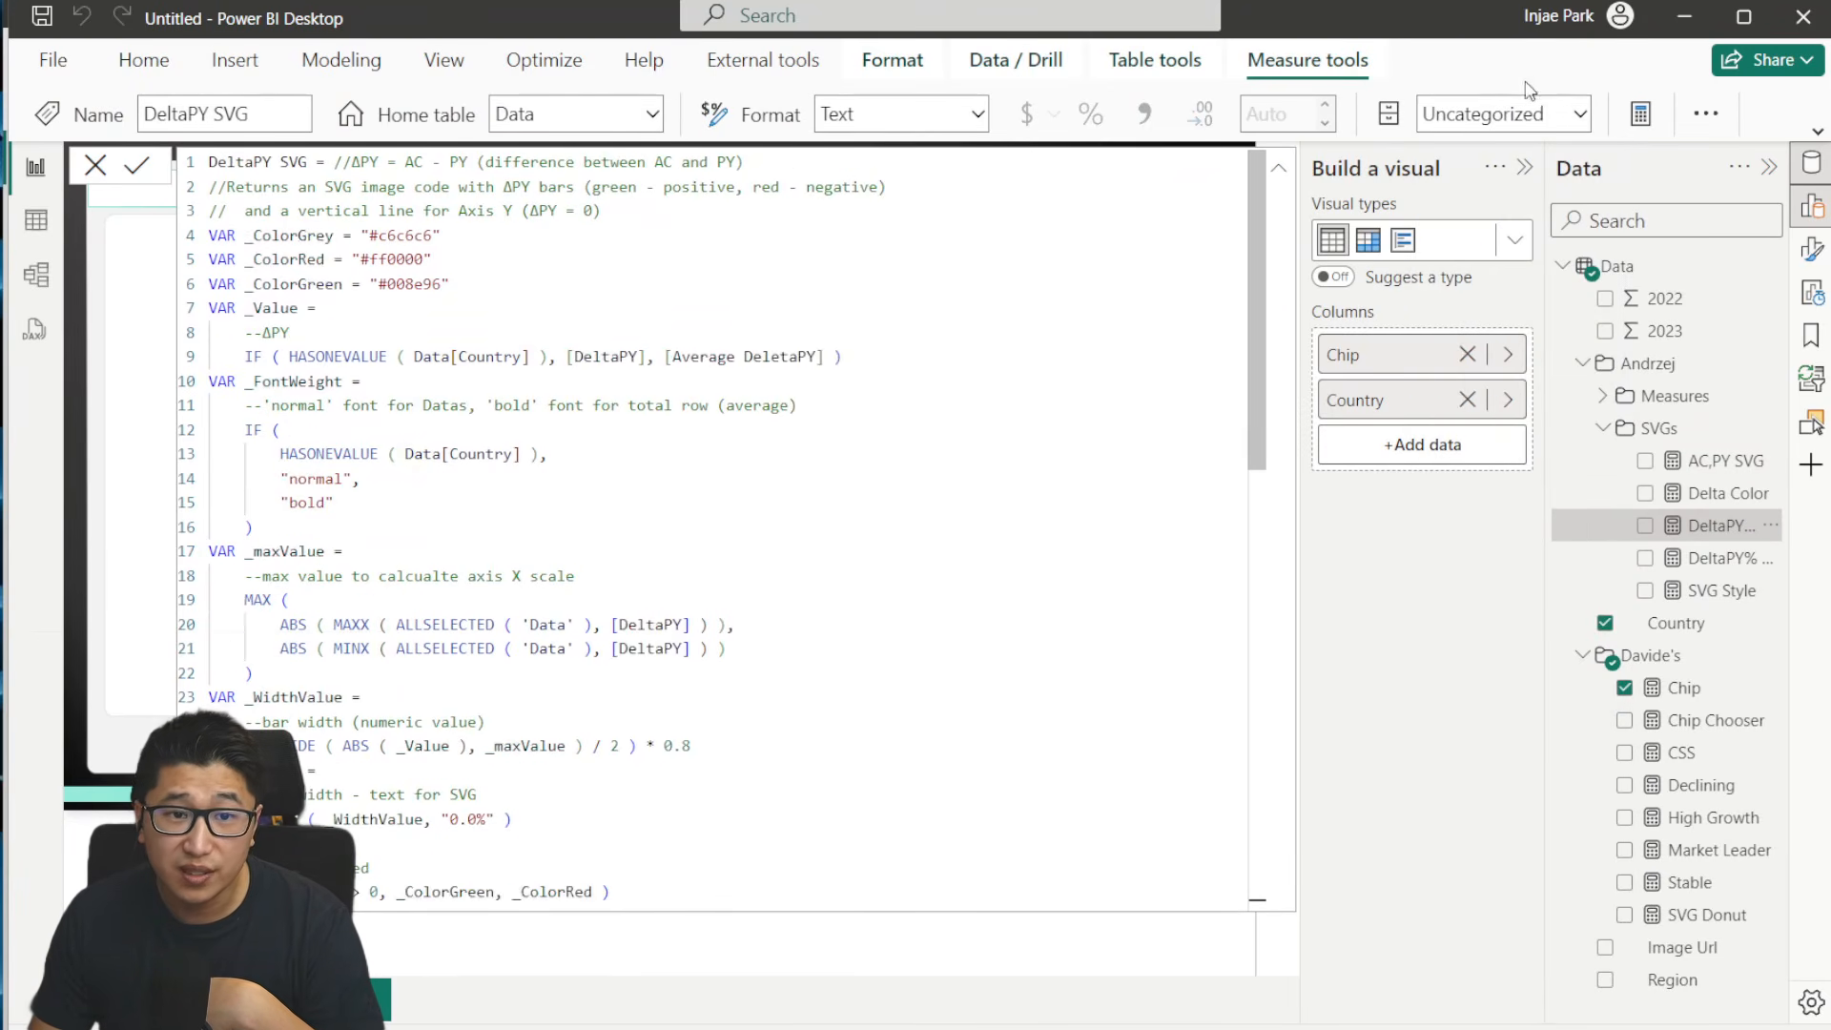
pyautogui.click(1579, 115)
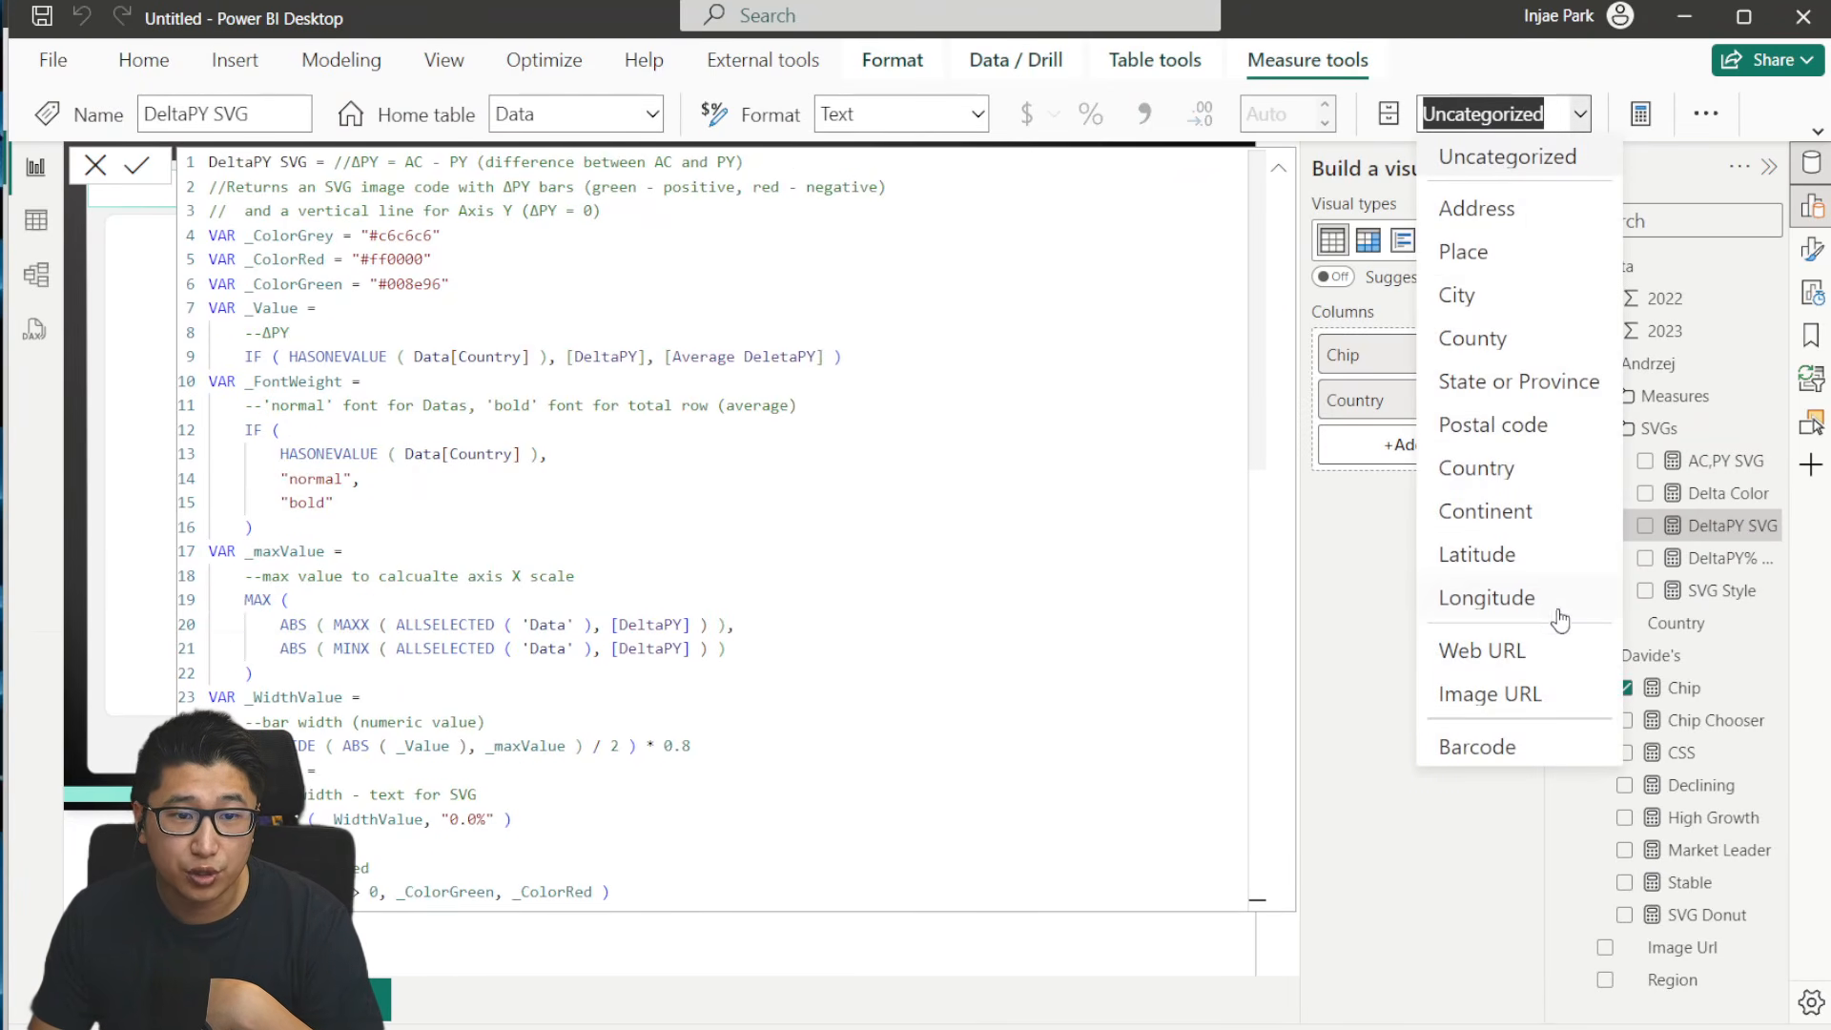
pyautogui.click(1552, 704)
pyautogui.click(1721, 557)
pyautogui.click(1579, 114)
pyautogui.click(1552, 703)
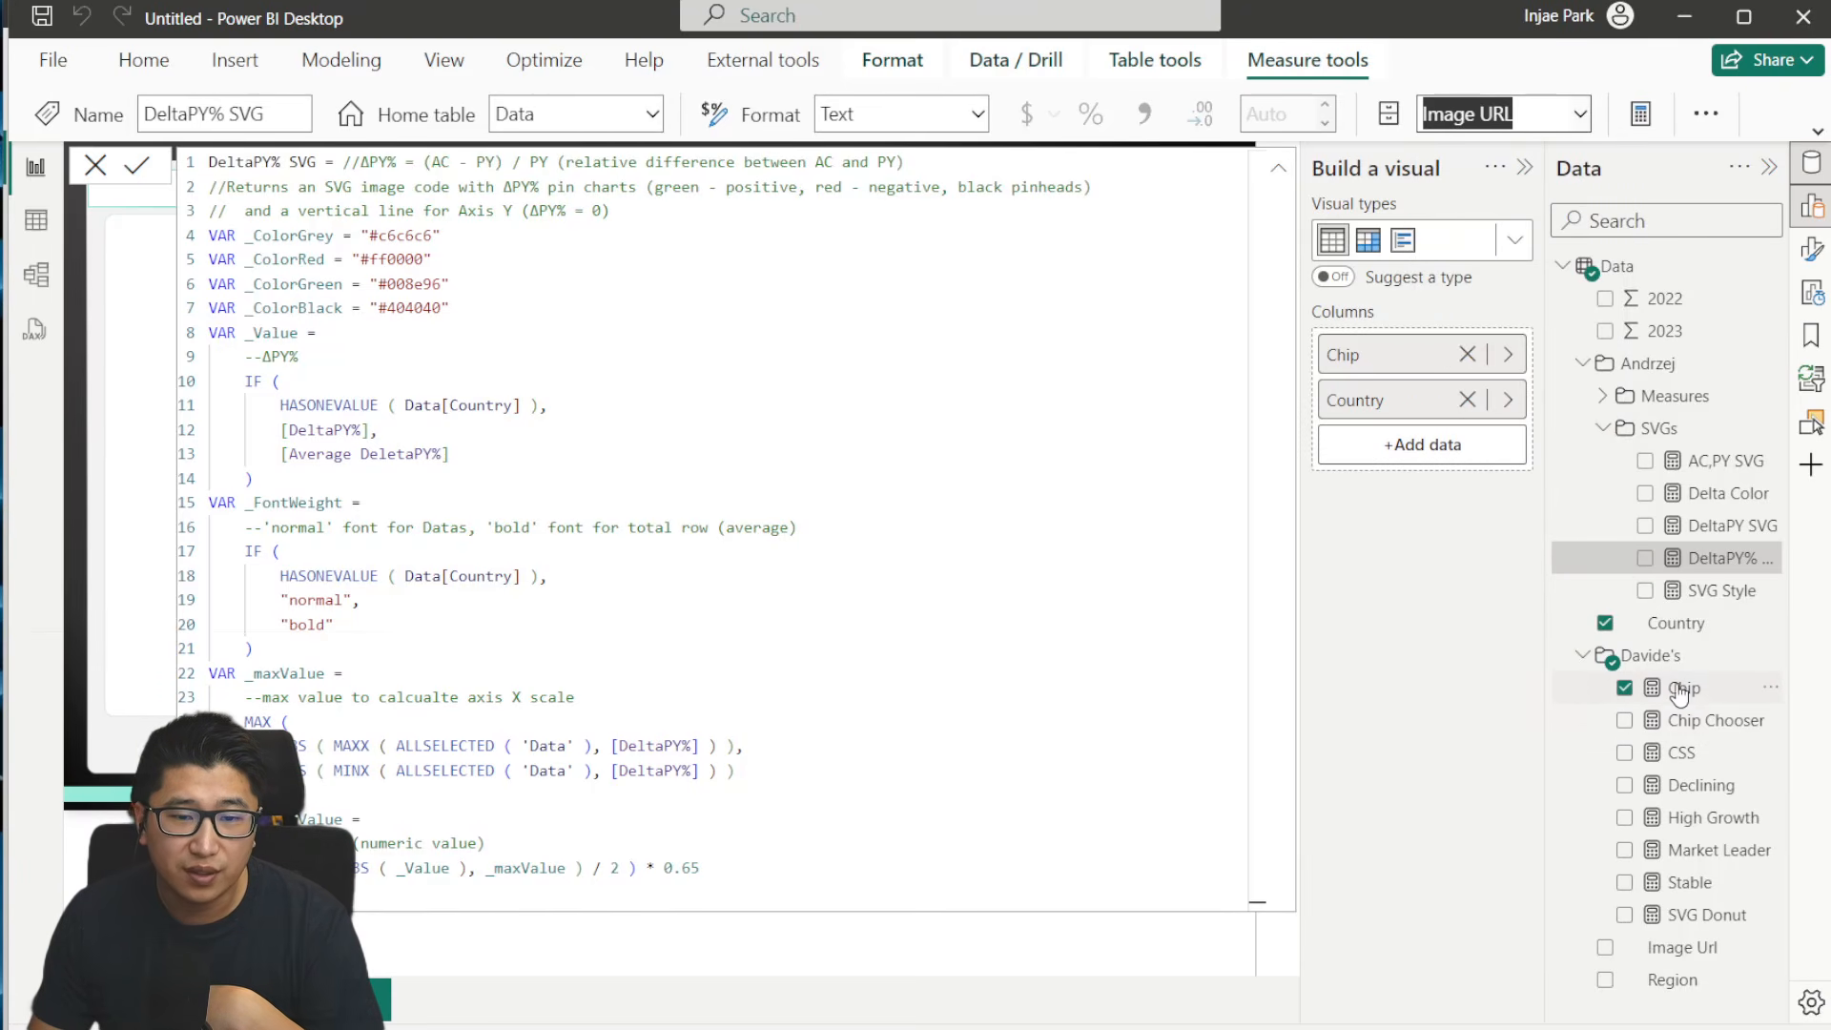
# - Set the data category of the SVG Donut measure to Image URL as well
pyautogui.click(1707, 916)
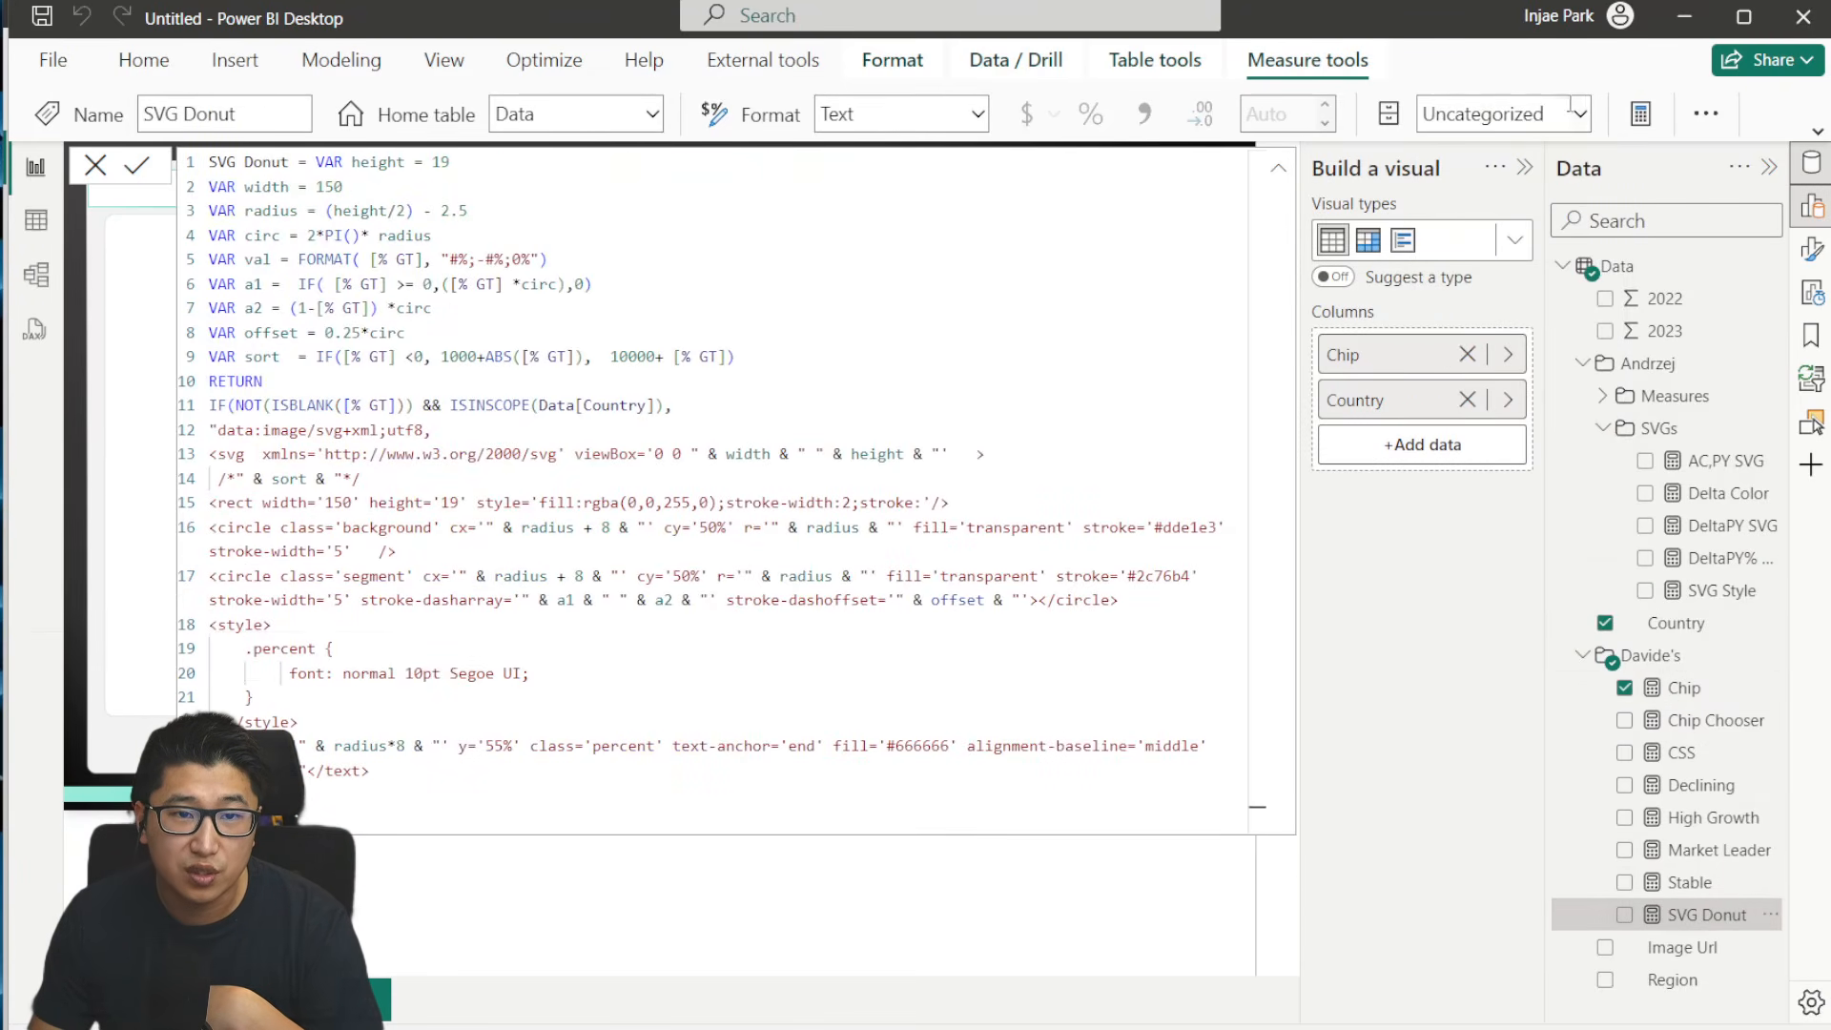
pyautogui.click(1579, 115)
pyautogui.click(1528, 691)
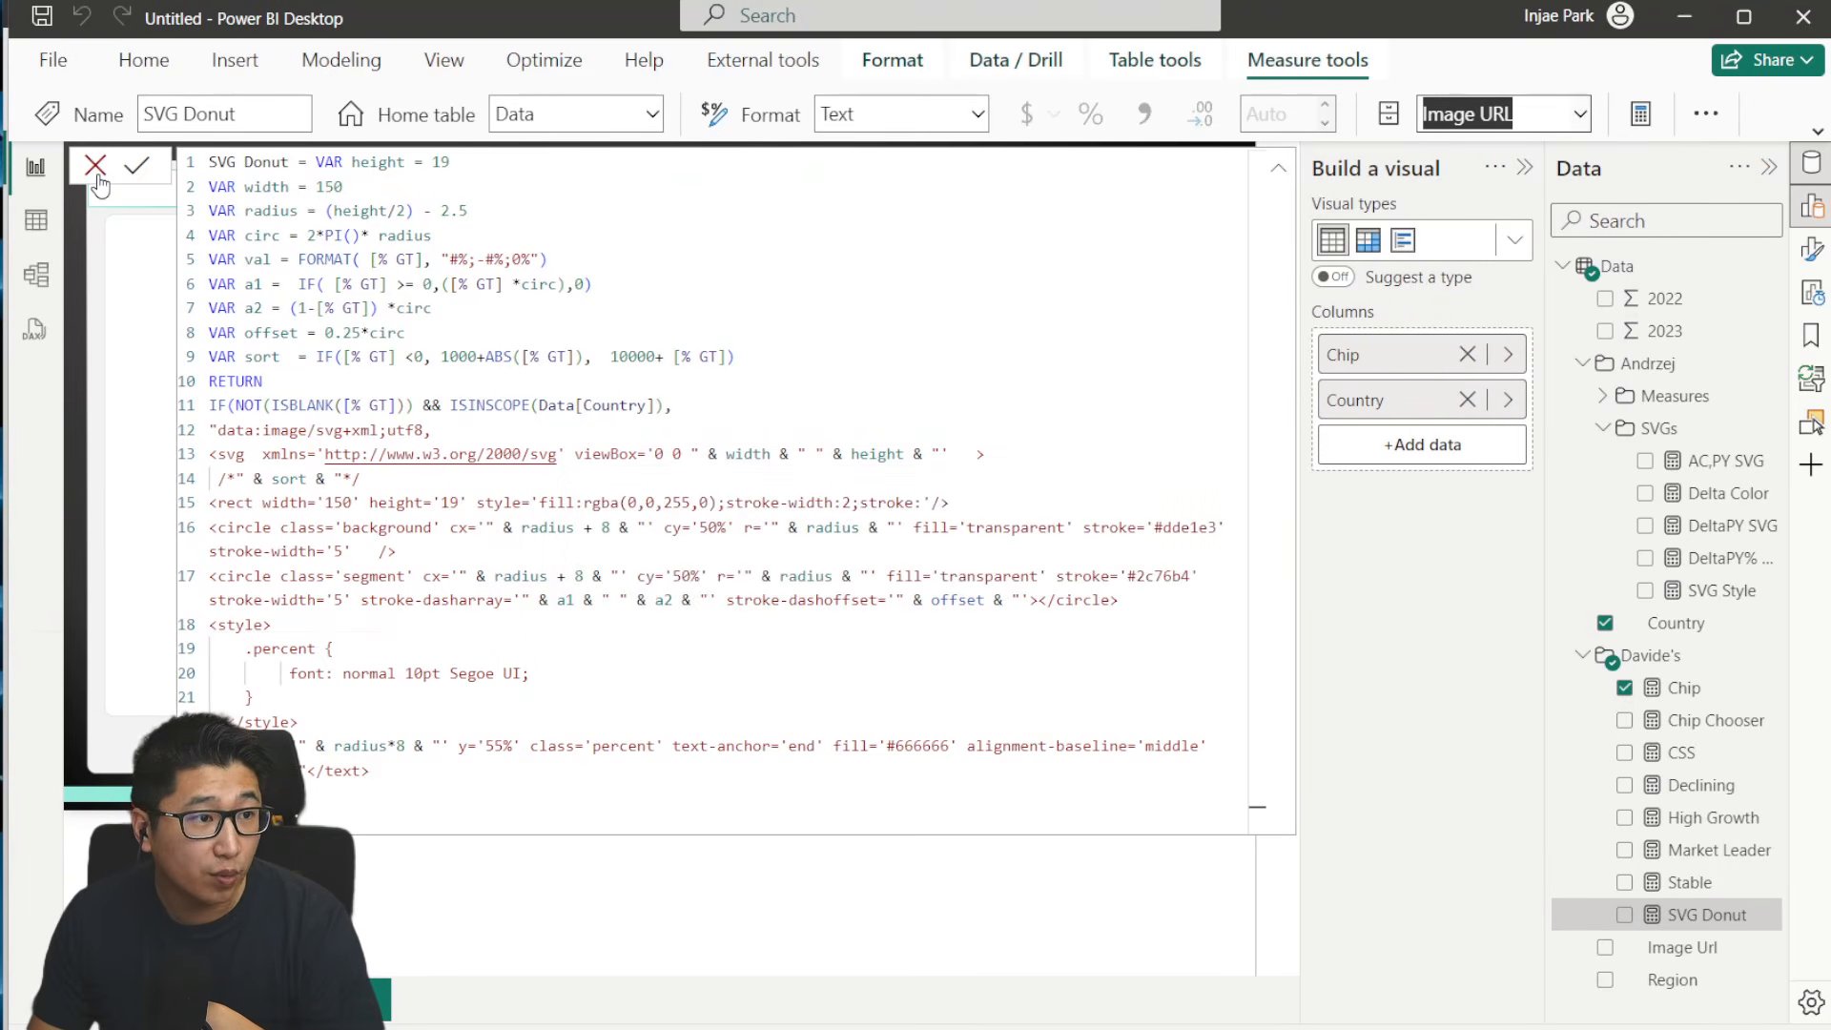
# - Collapse both authors' display folders and inspect the column settings of the Image Url field
pyautogui.click(1585, 363)
pyautogui.click(1583, 429)
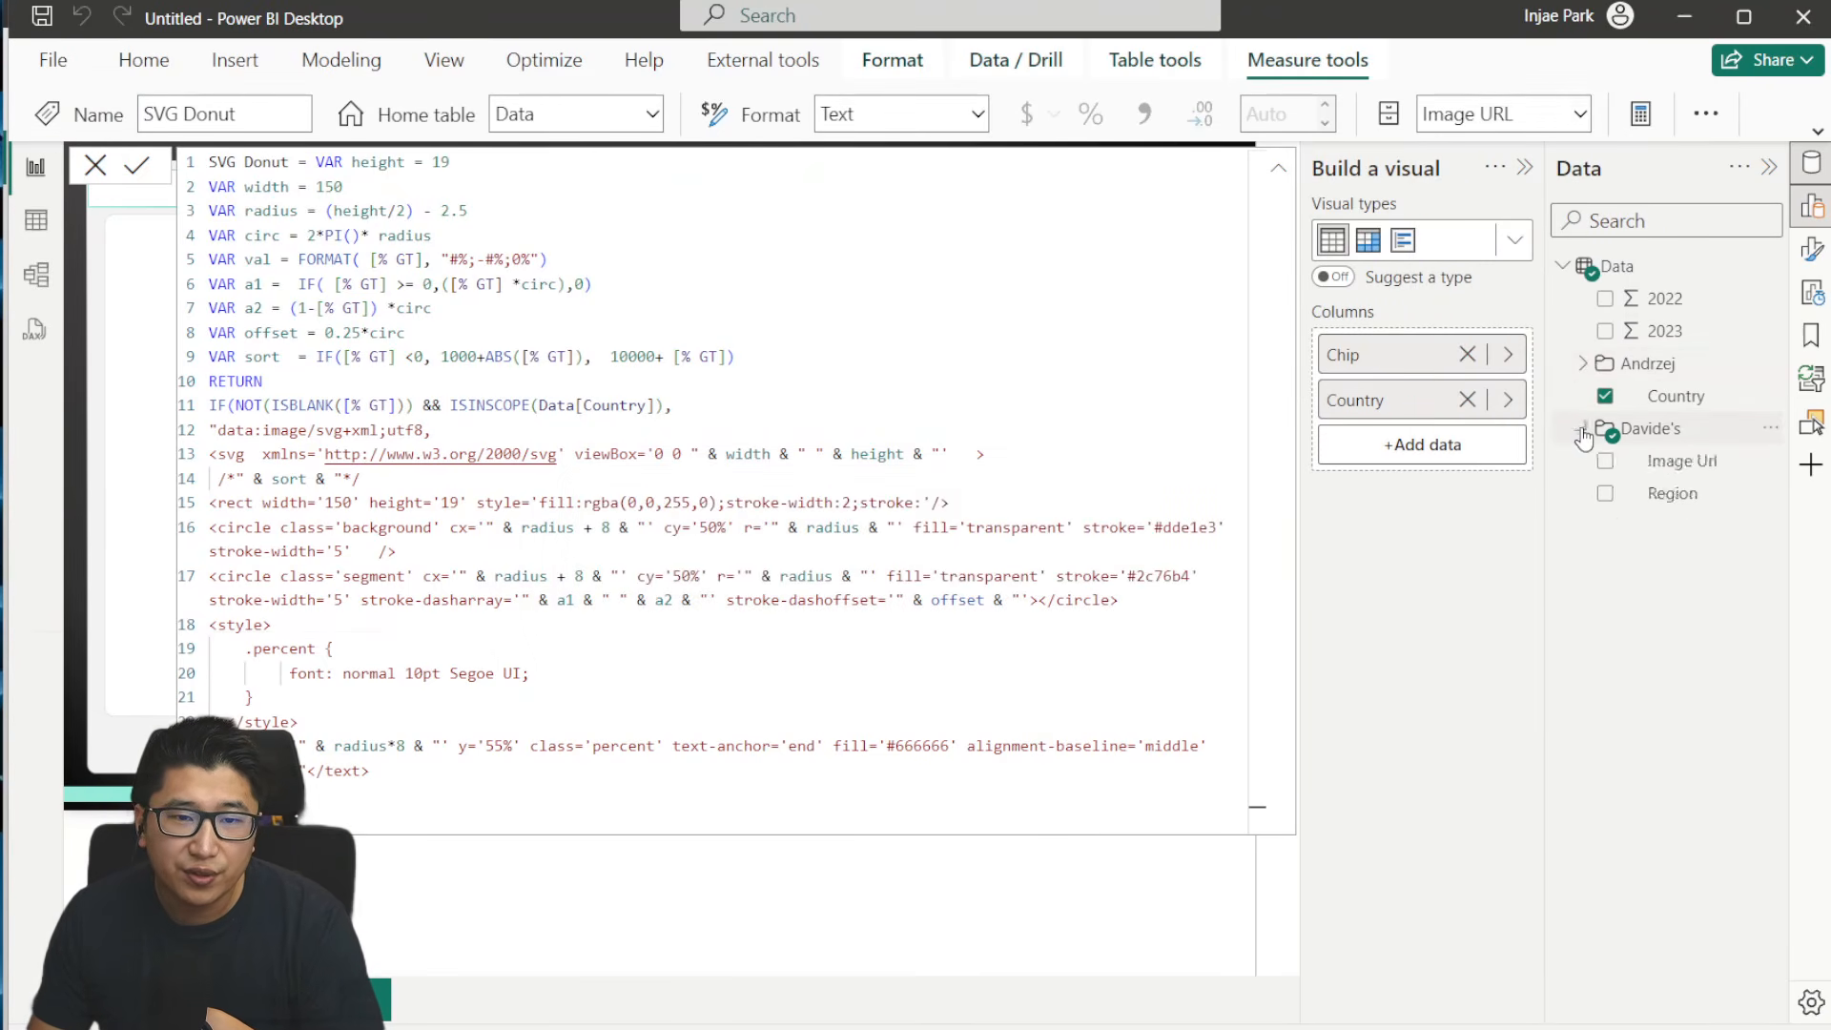
pyautogui.click(1698, 465)
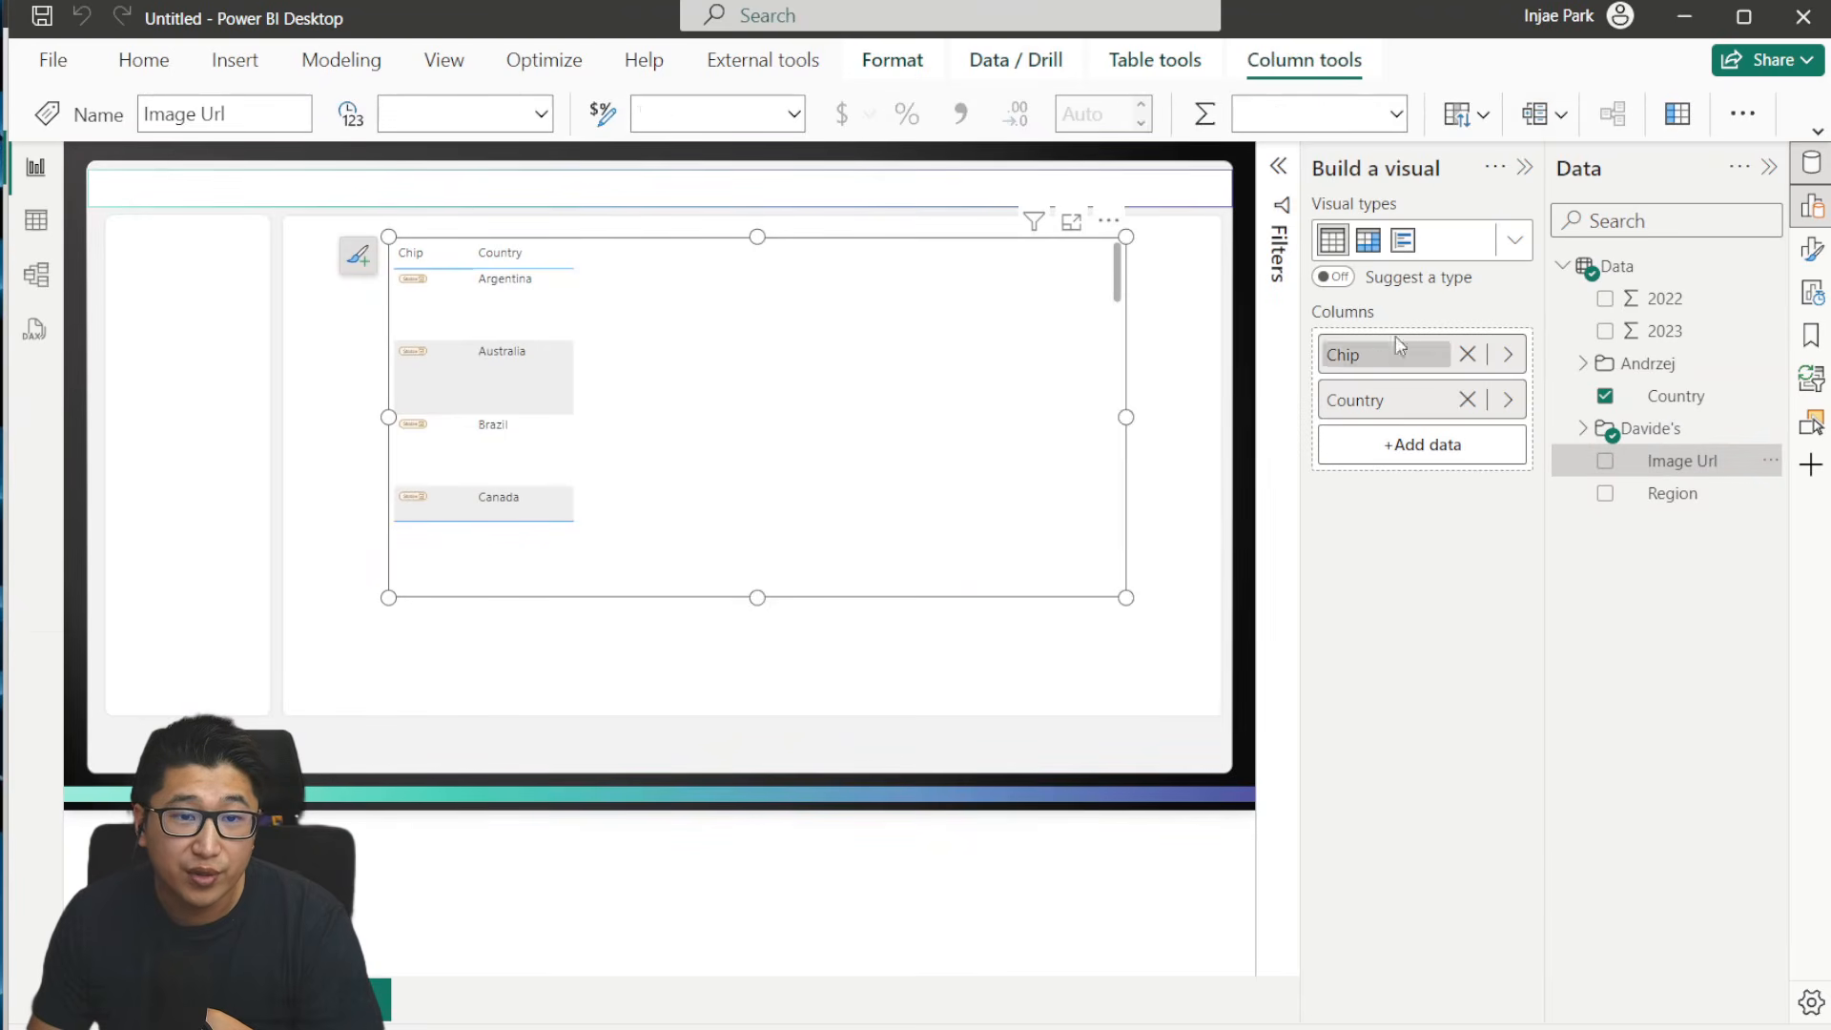
pyautogui.click(1397, 116)
pyautogui.click(1397, 120)
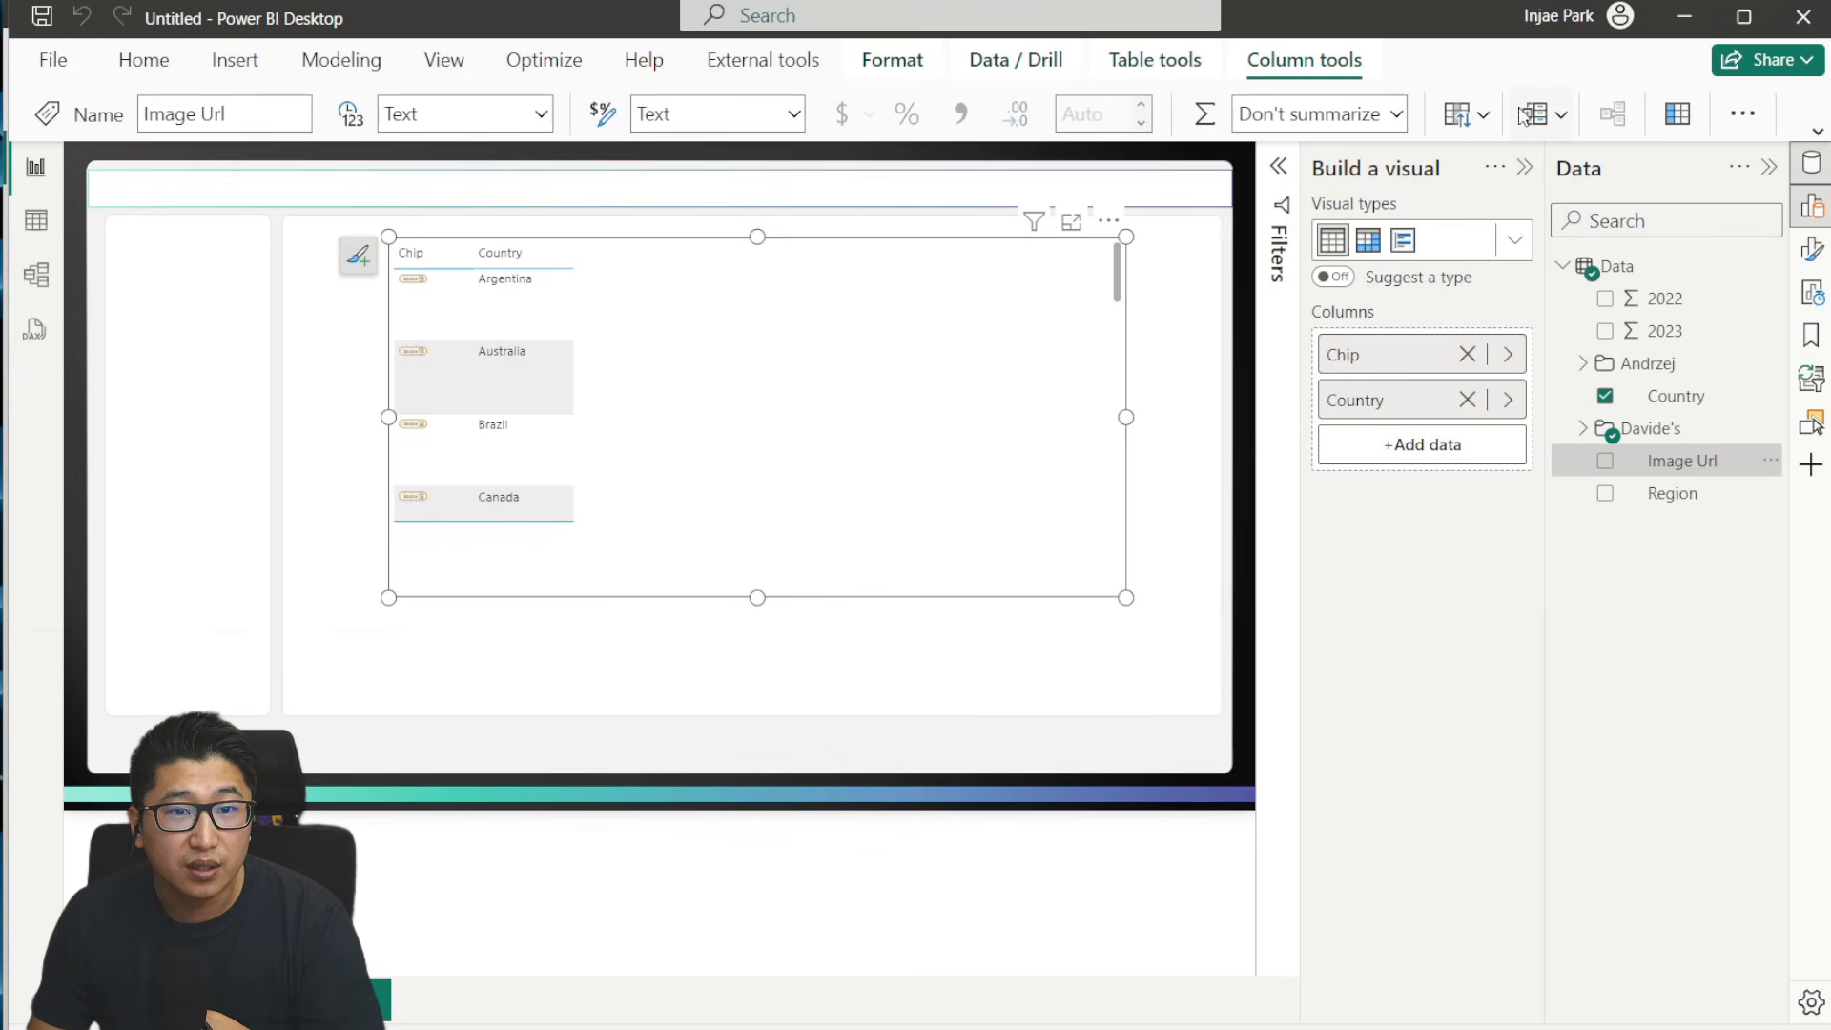
pyautogui.click(1559, 117)
pyautogui.click(1484, 122)
# - Enlarge the table to fill the main white panel and order its columns as Image Url, Country, Chip
pyautogui.moveTo(388, 237); pyautogui.dragTo(283, 220)
pyautogui.moveTo(1126, 596); pyautogui.dragTo(1211, 706)
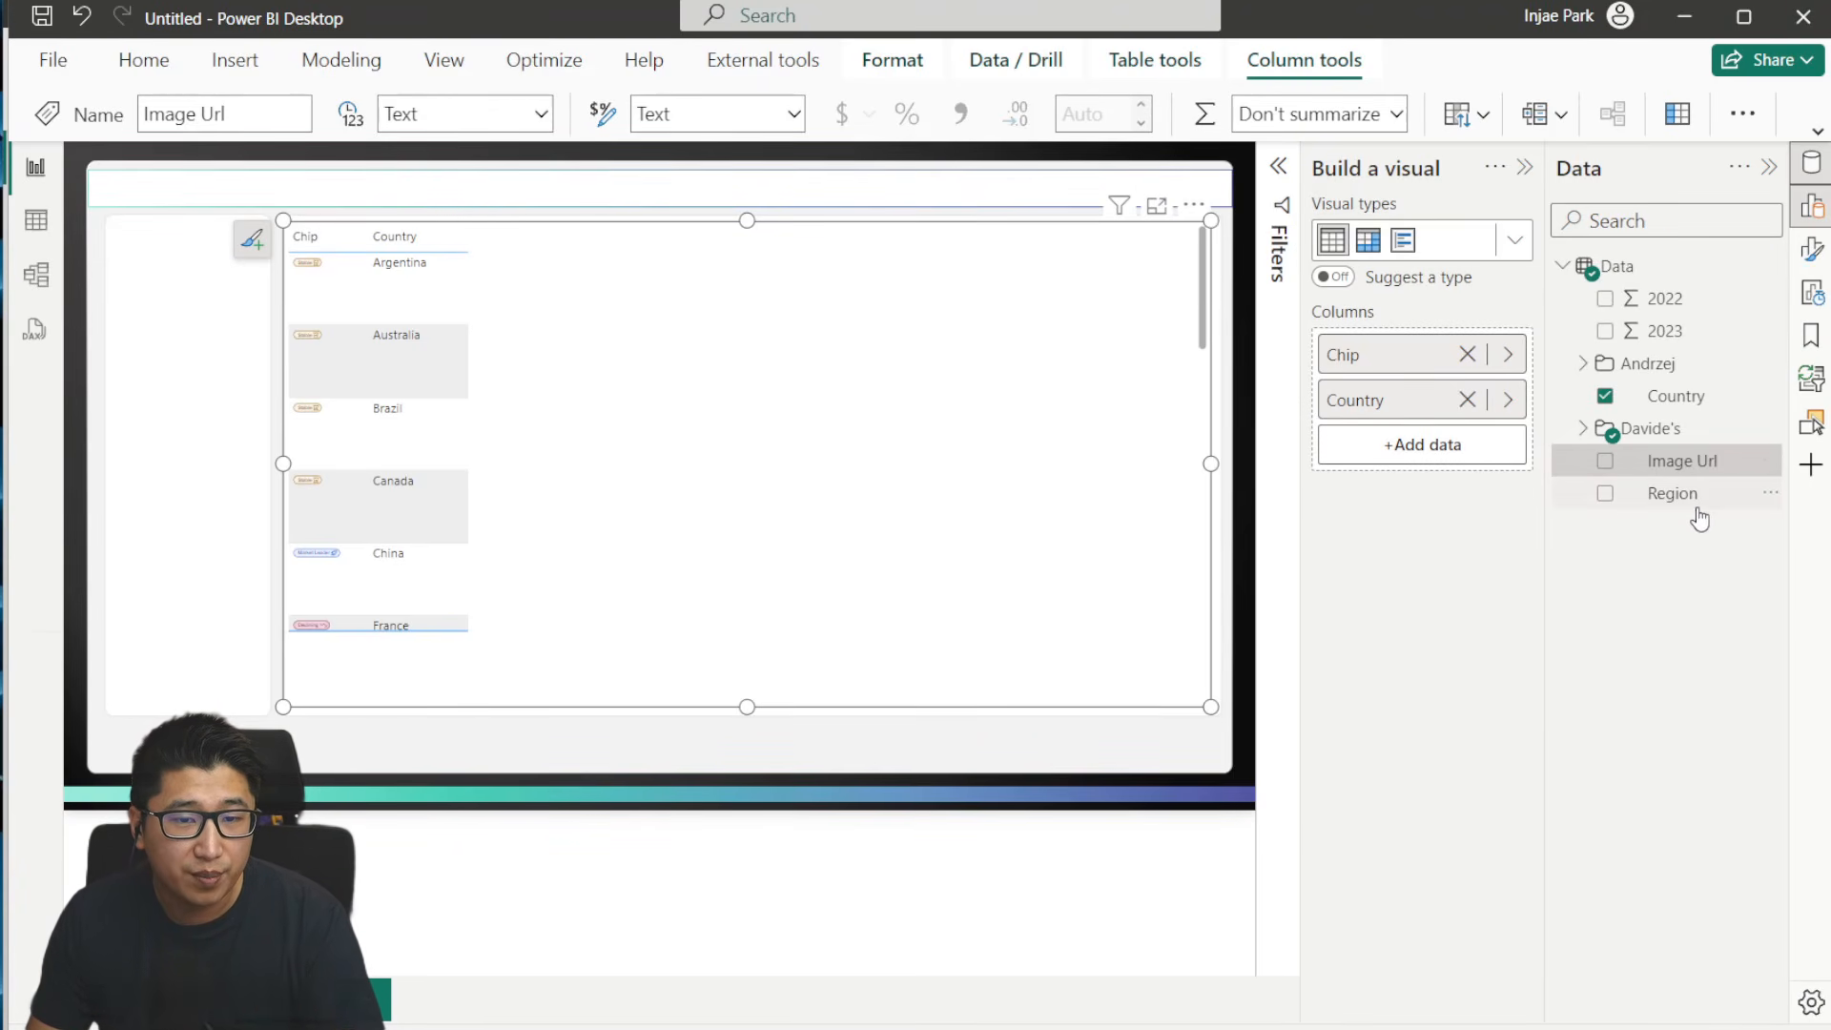
pyautogui.moveTo(1689, 464); pyautogui.dragTo(1369, 344)
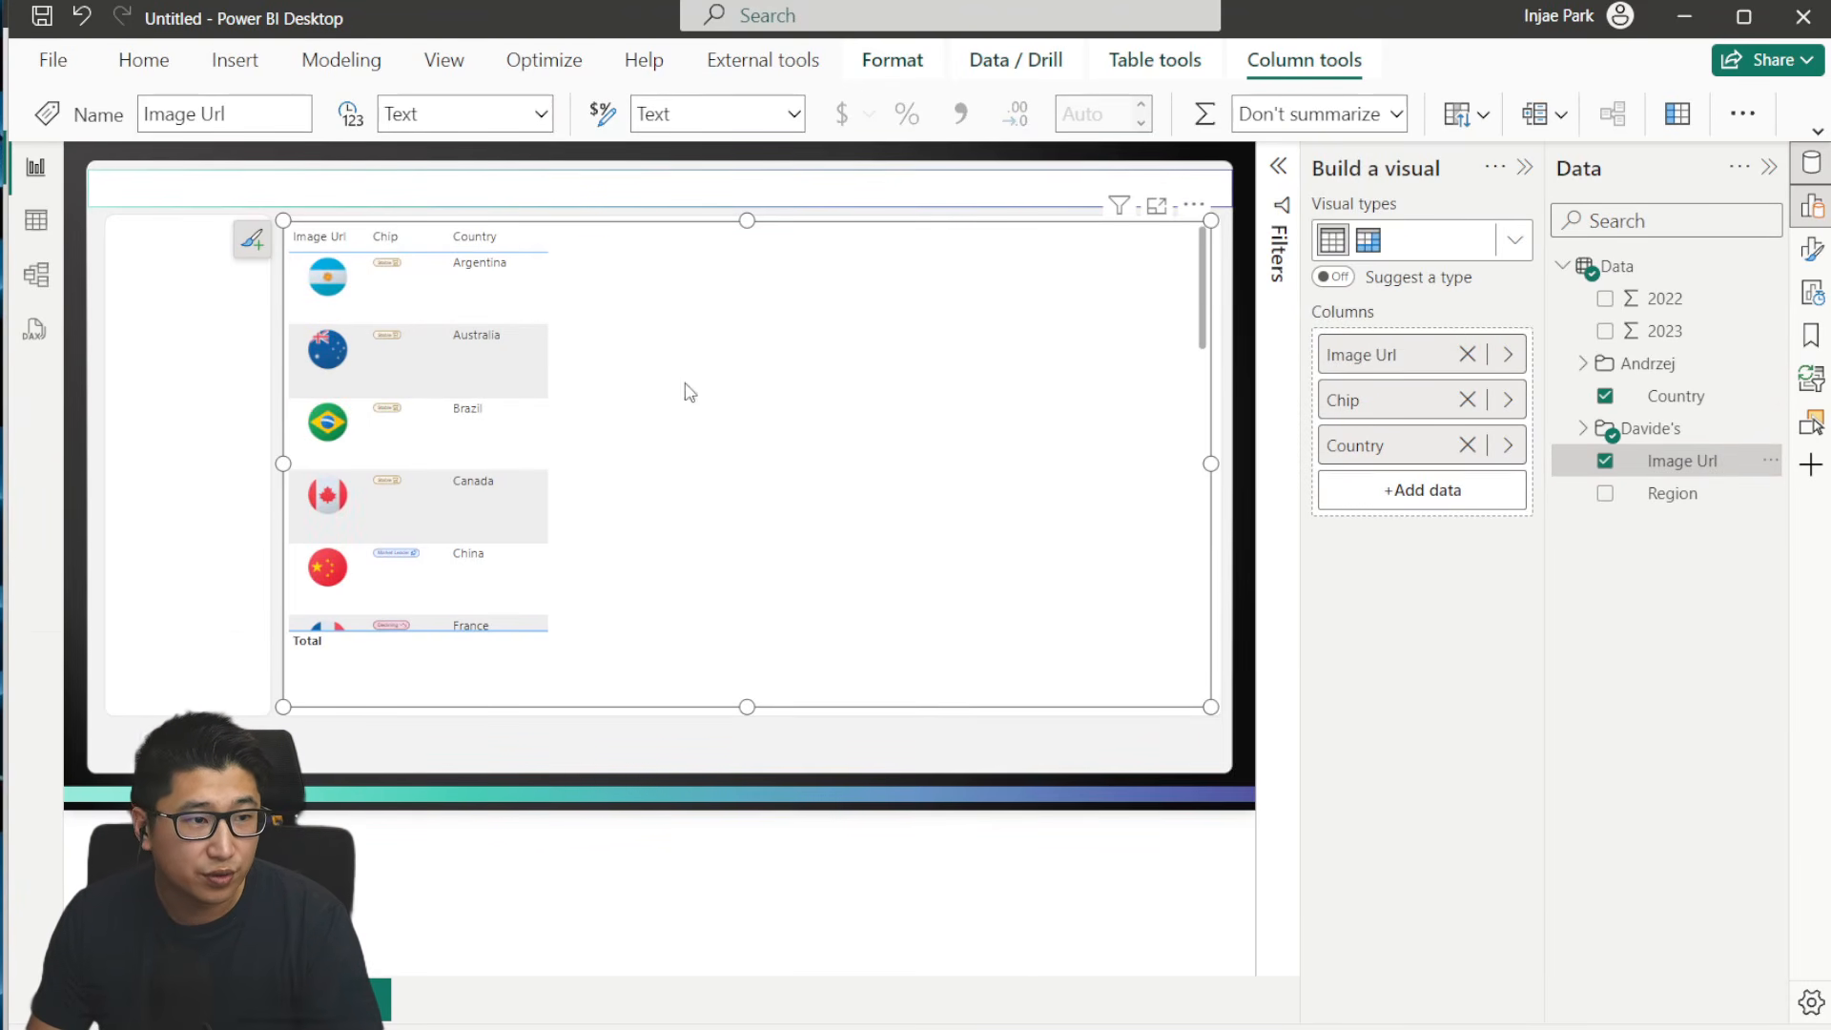
pyautogui.moveTo(1367, 426); pyautogui.dragTo(1388, 395)
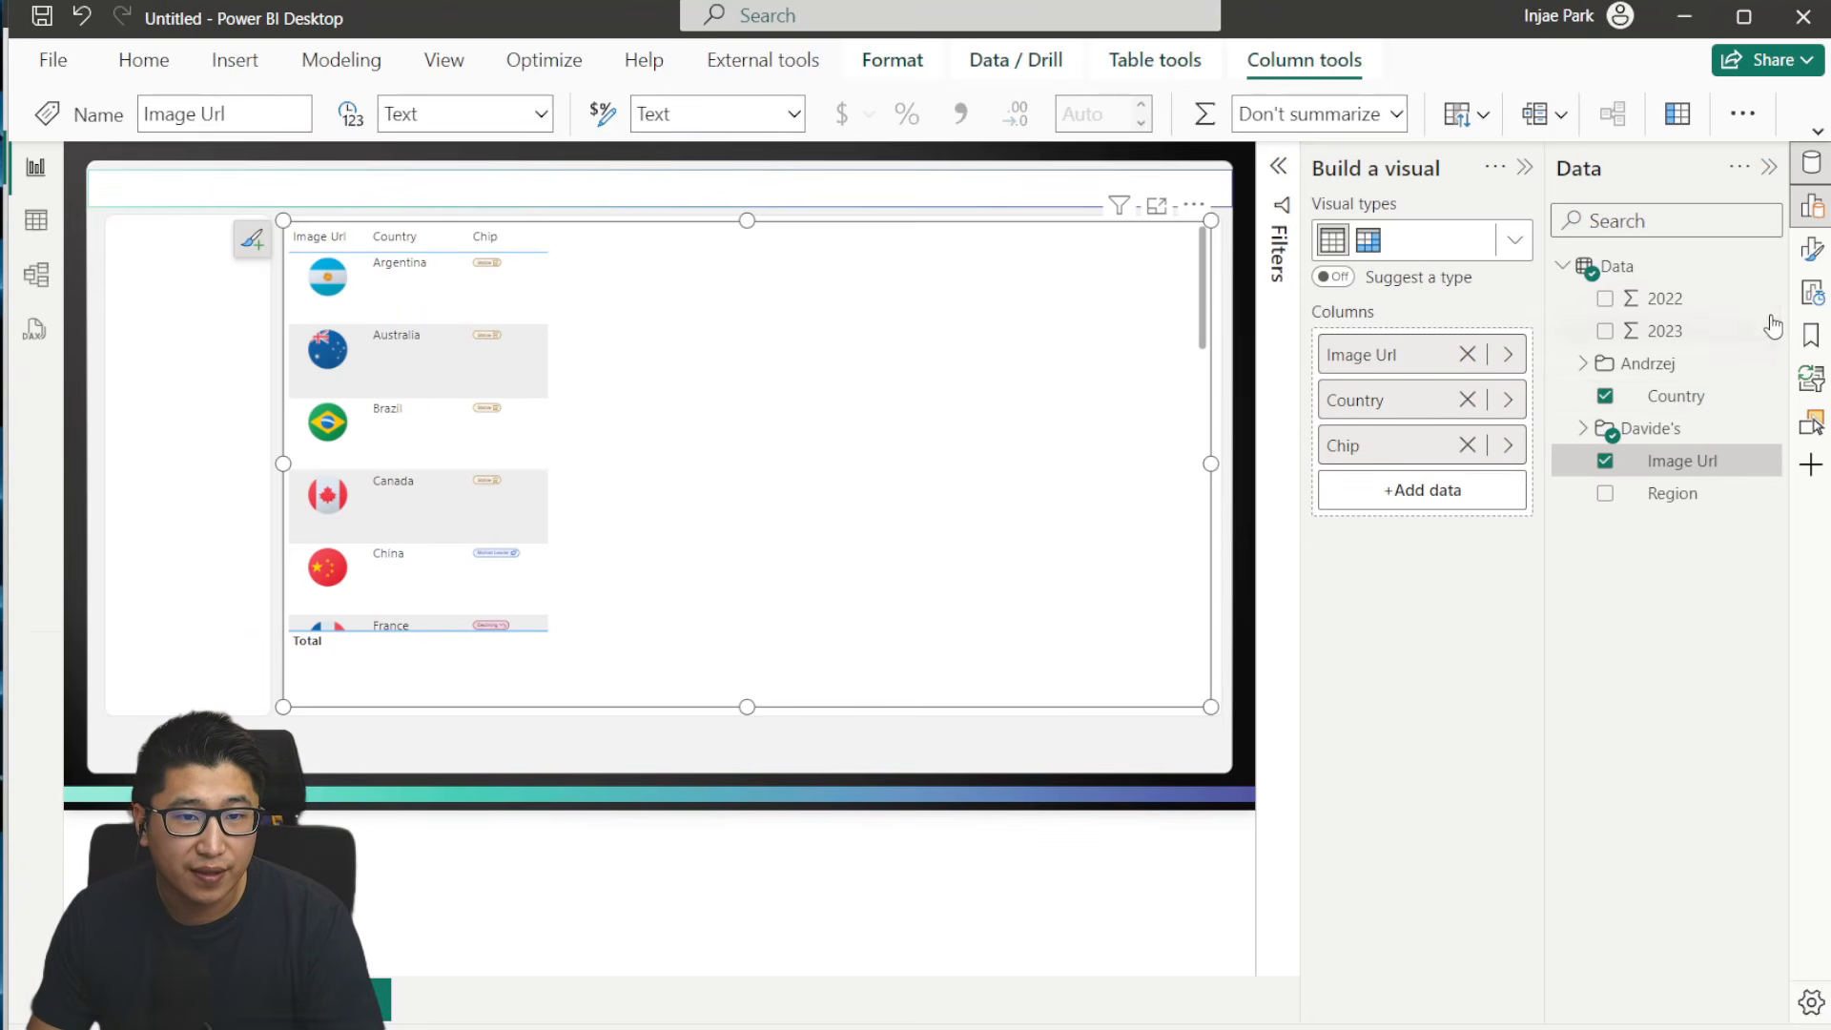
# - In model view, remove the author prefix from the display folder of the eight Measures items so they sit in a top-level Measures folder
pyautogui.click(1582, 363)
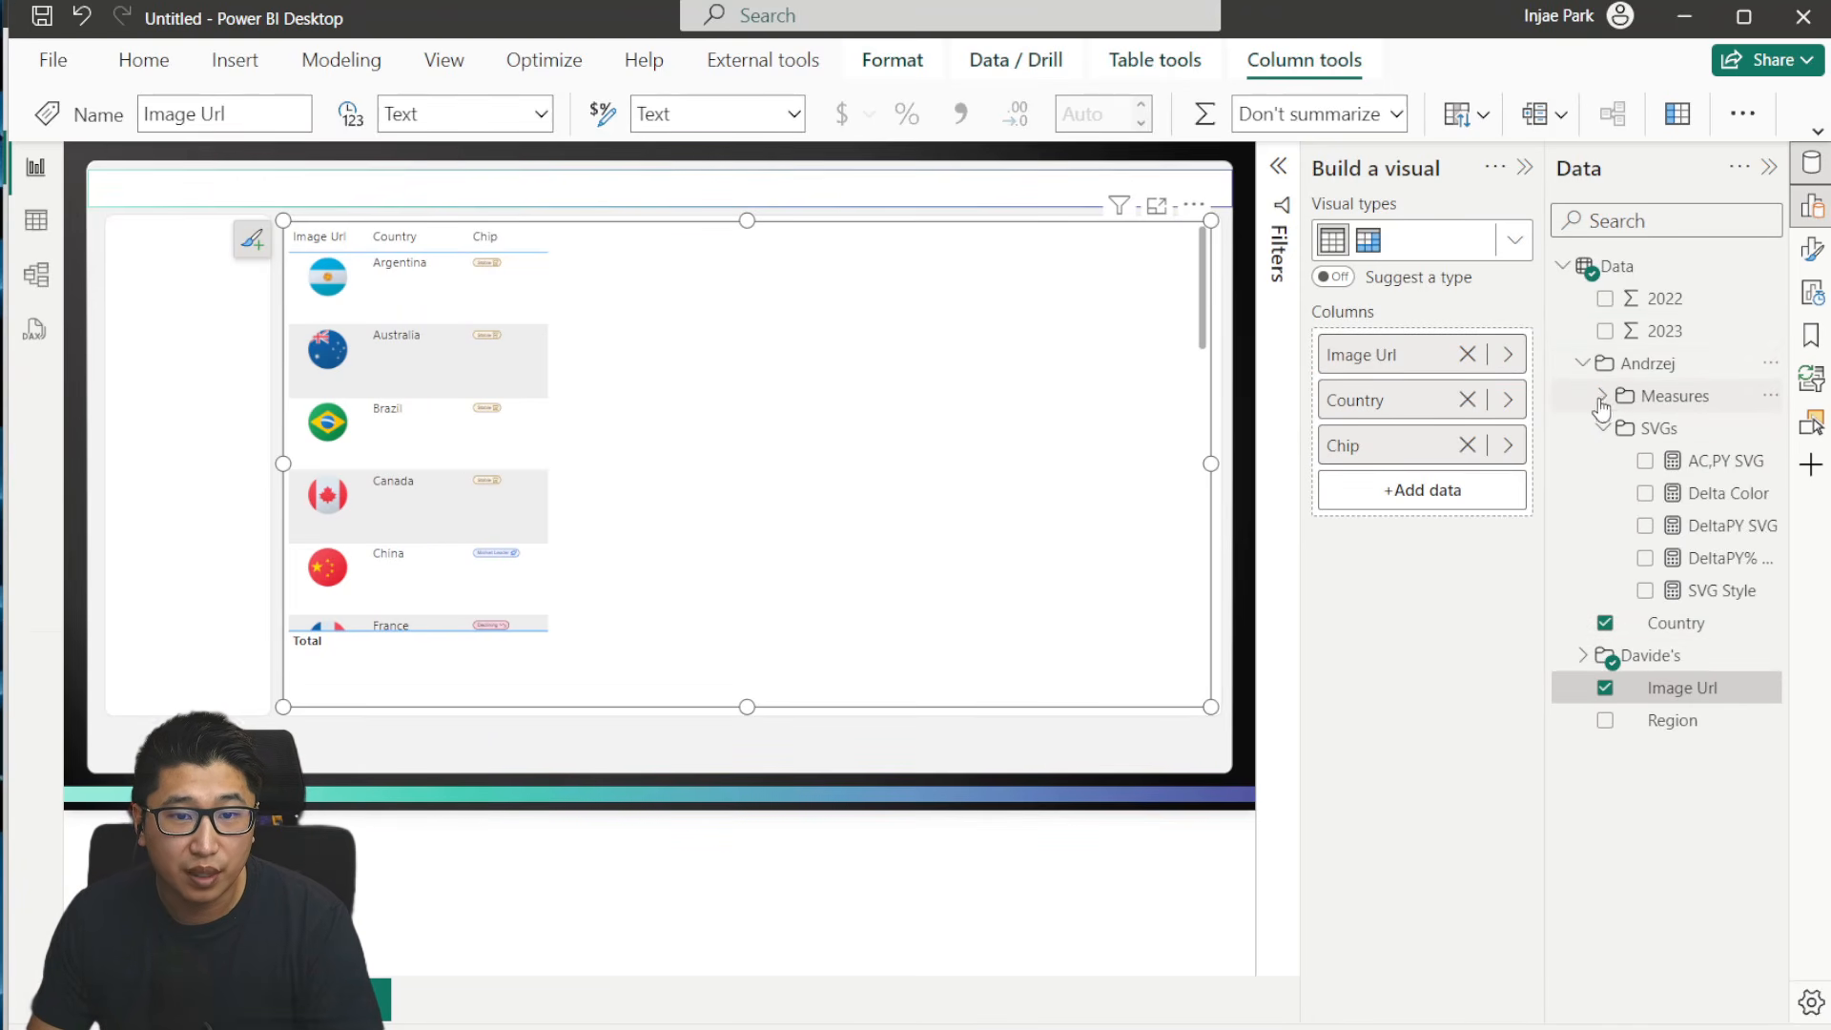
pyautogui.click(1675, 396)
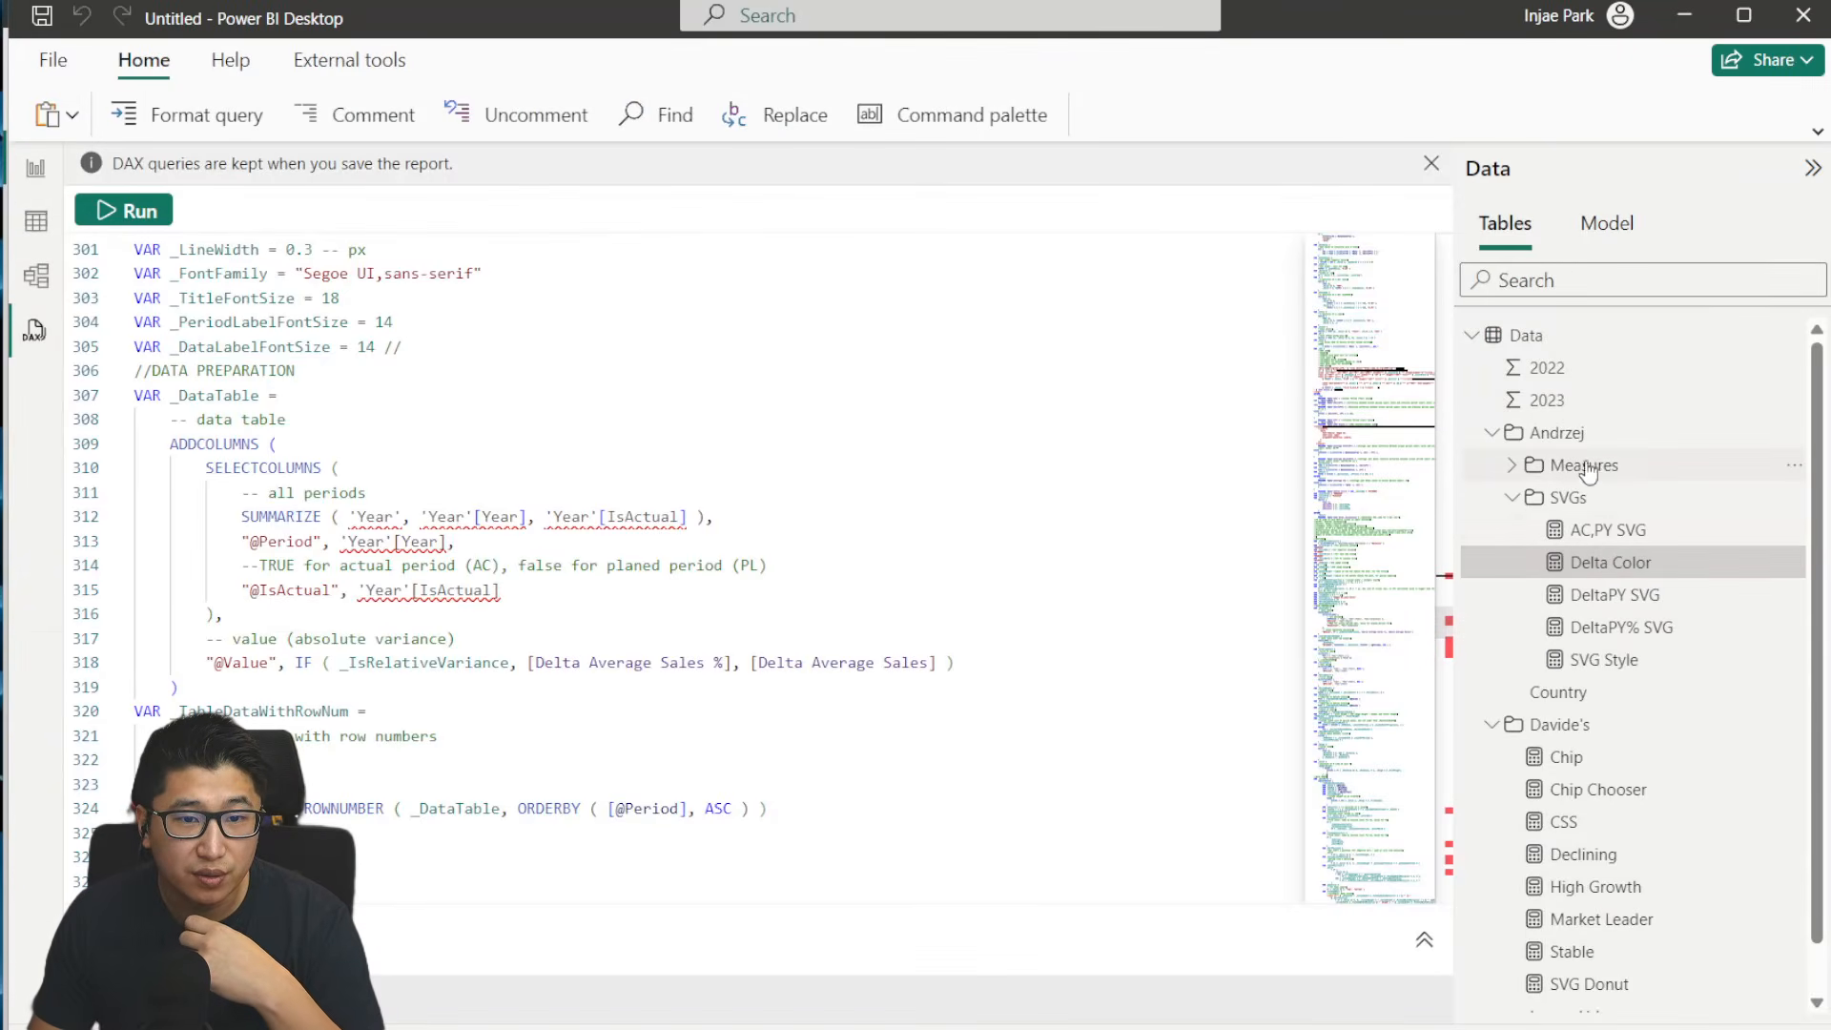
pyautogui.click(1576, 473)
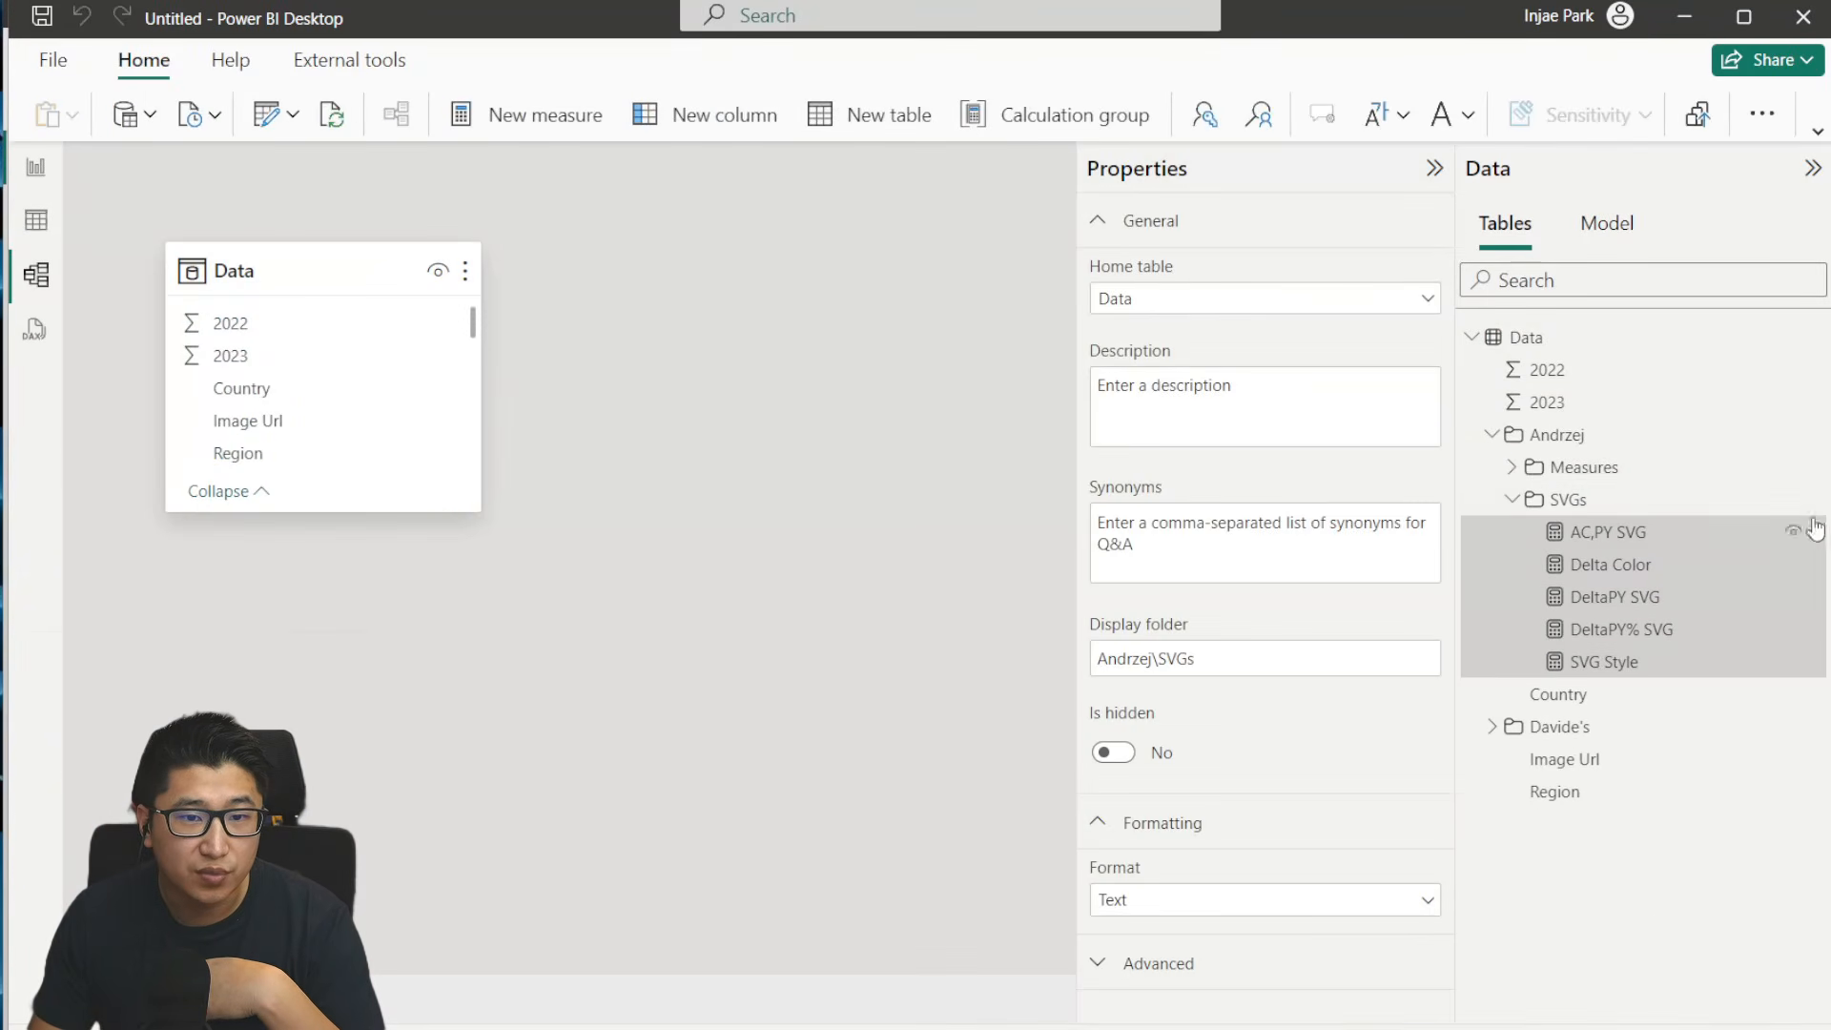
pyautogui.click(1642, 477)
pyautogui.doubleClick(1583, 471)
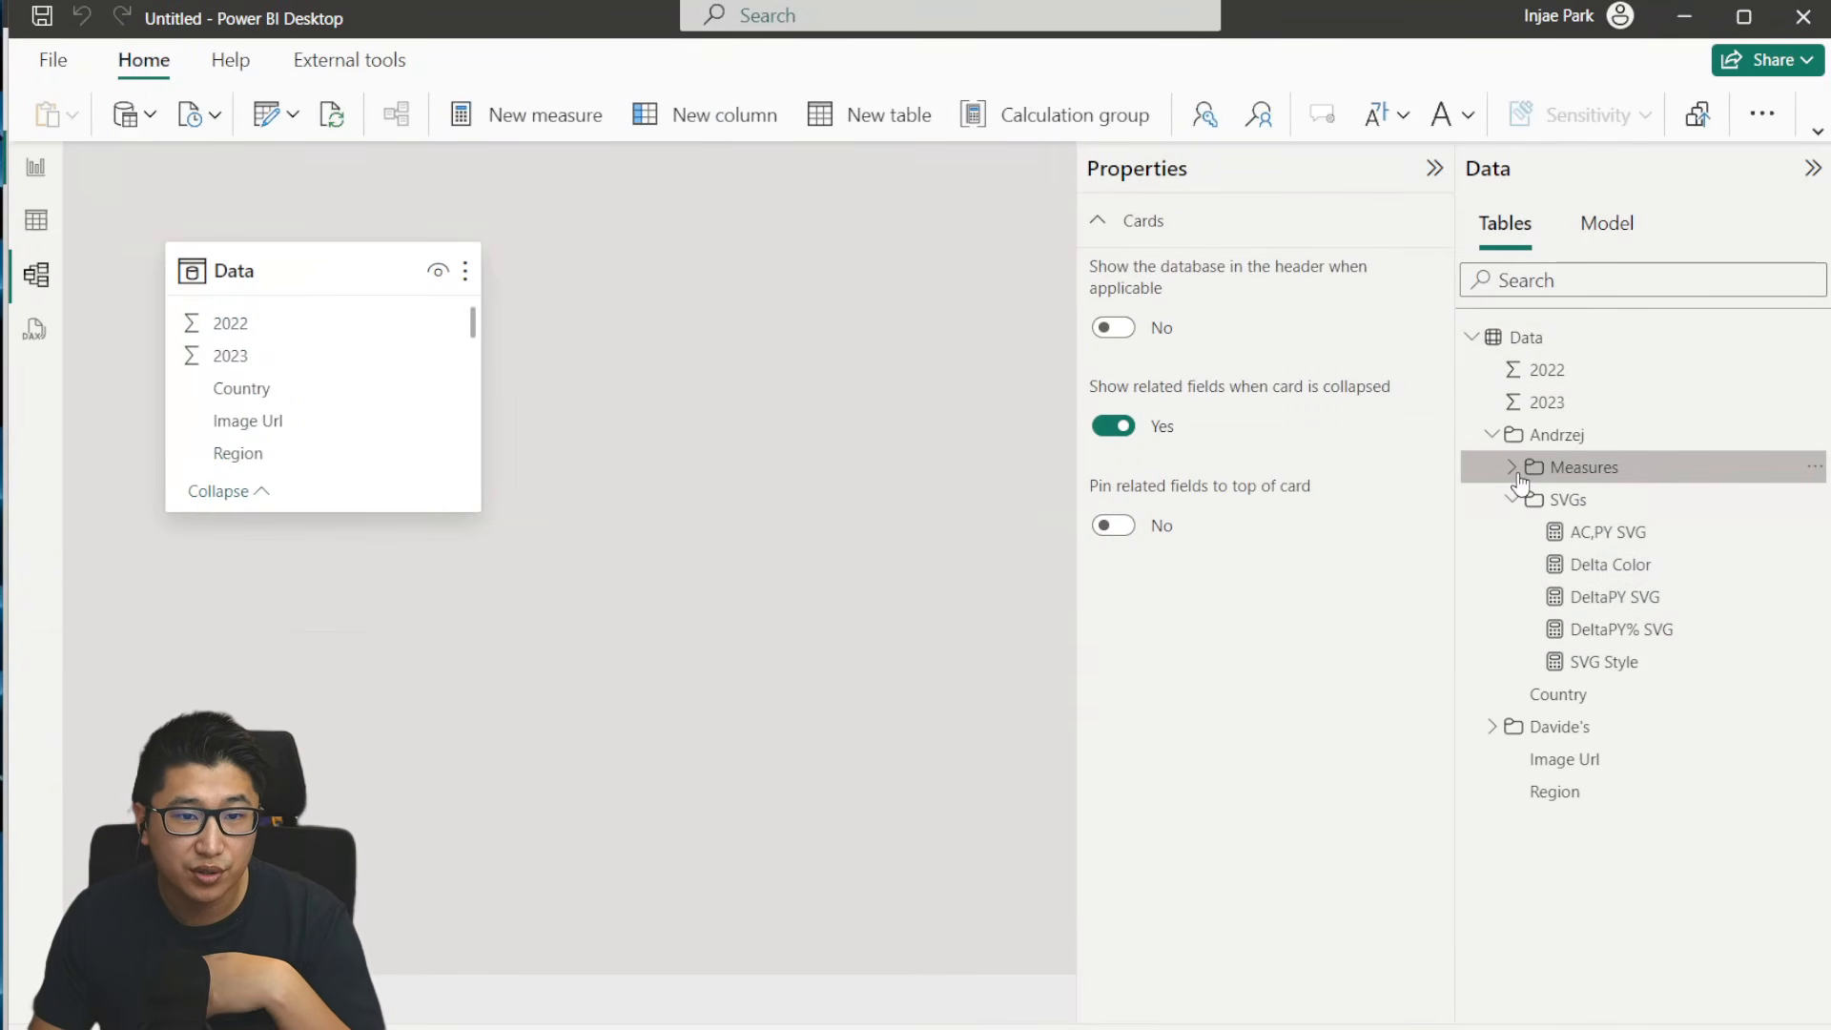
pyautogui.click(1588, 499)
pyautogui.keyDown('ctrl'); pyautogui.click(1609, 540); pyautogui.keyUp('ctrl')
pyautogui.keyDown('ctrl'); pyautogui.click(1615, 570); pyautogui.keyUp('ctrl')
pyautogui.keyDown('ctrl'); pyautogui.click(1621, 600); pyautogui.keyUp('ctrl')
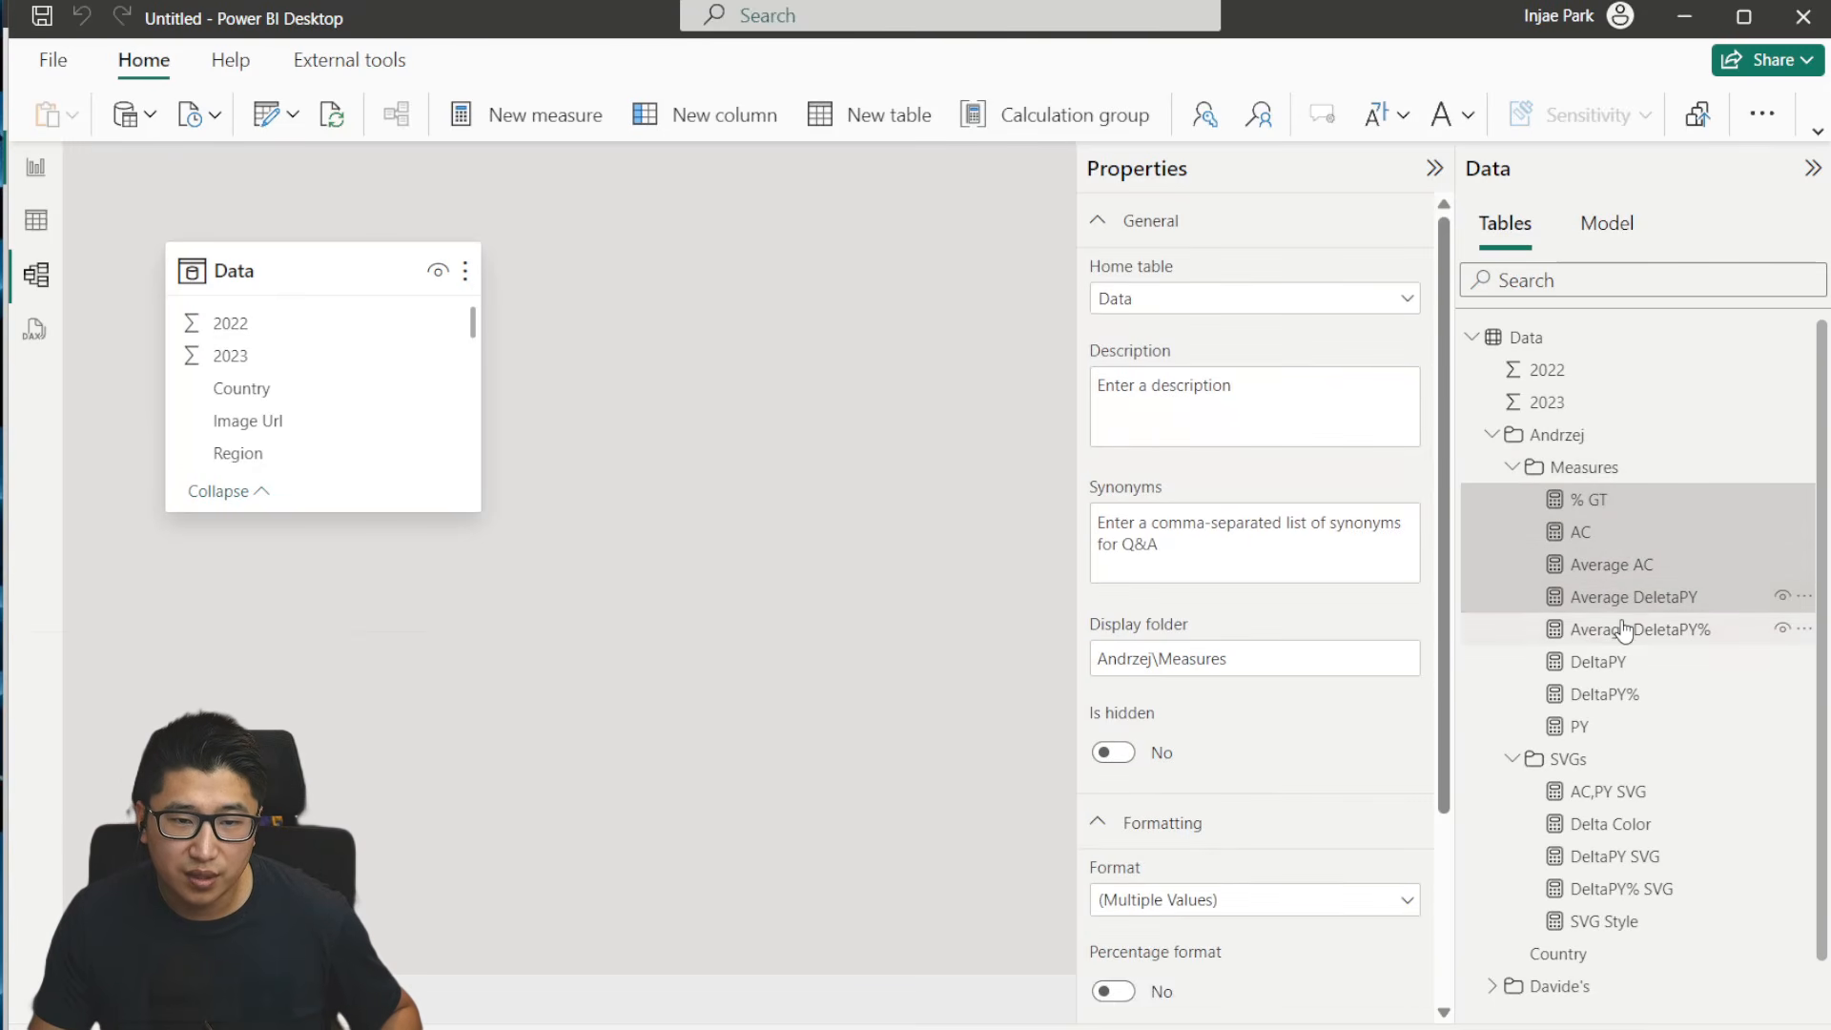
pyautogui.keyDown('ctrl'); pyautogui.click(1625, 632); pyautogui.keyUp('ctrl')
pyautogui.keyDown('ctrl'); pyautogui.click(1602, 667); pyautogui.keyUp('ctrl')
pyautogui.keyDown('ctrl'); pyautogui.click(1600, 697); pyautogui.keyUp('ctrl')
pyautogui.keyDown('ctrl'); pyautogui.click(1579, 727); pyautogui.keyUp('ctrl')
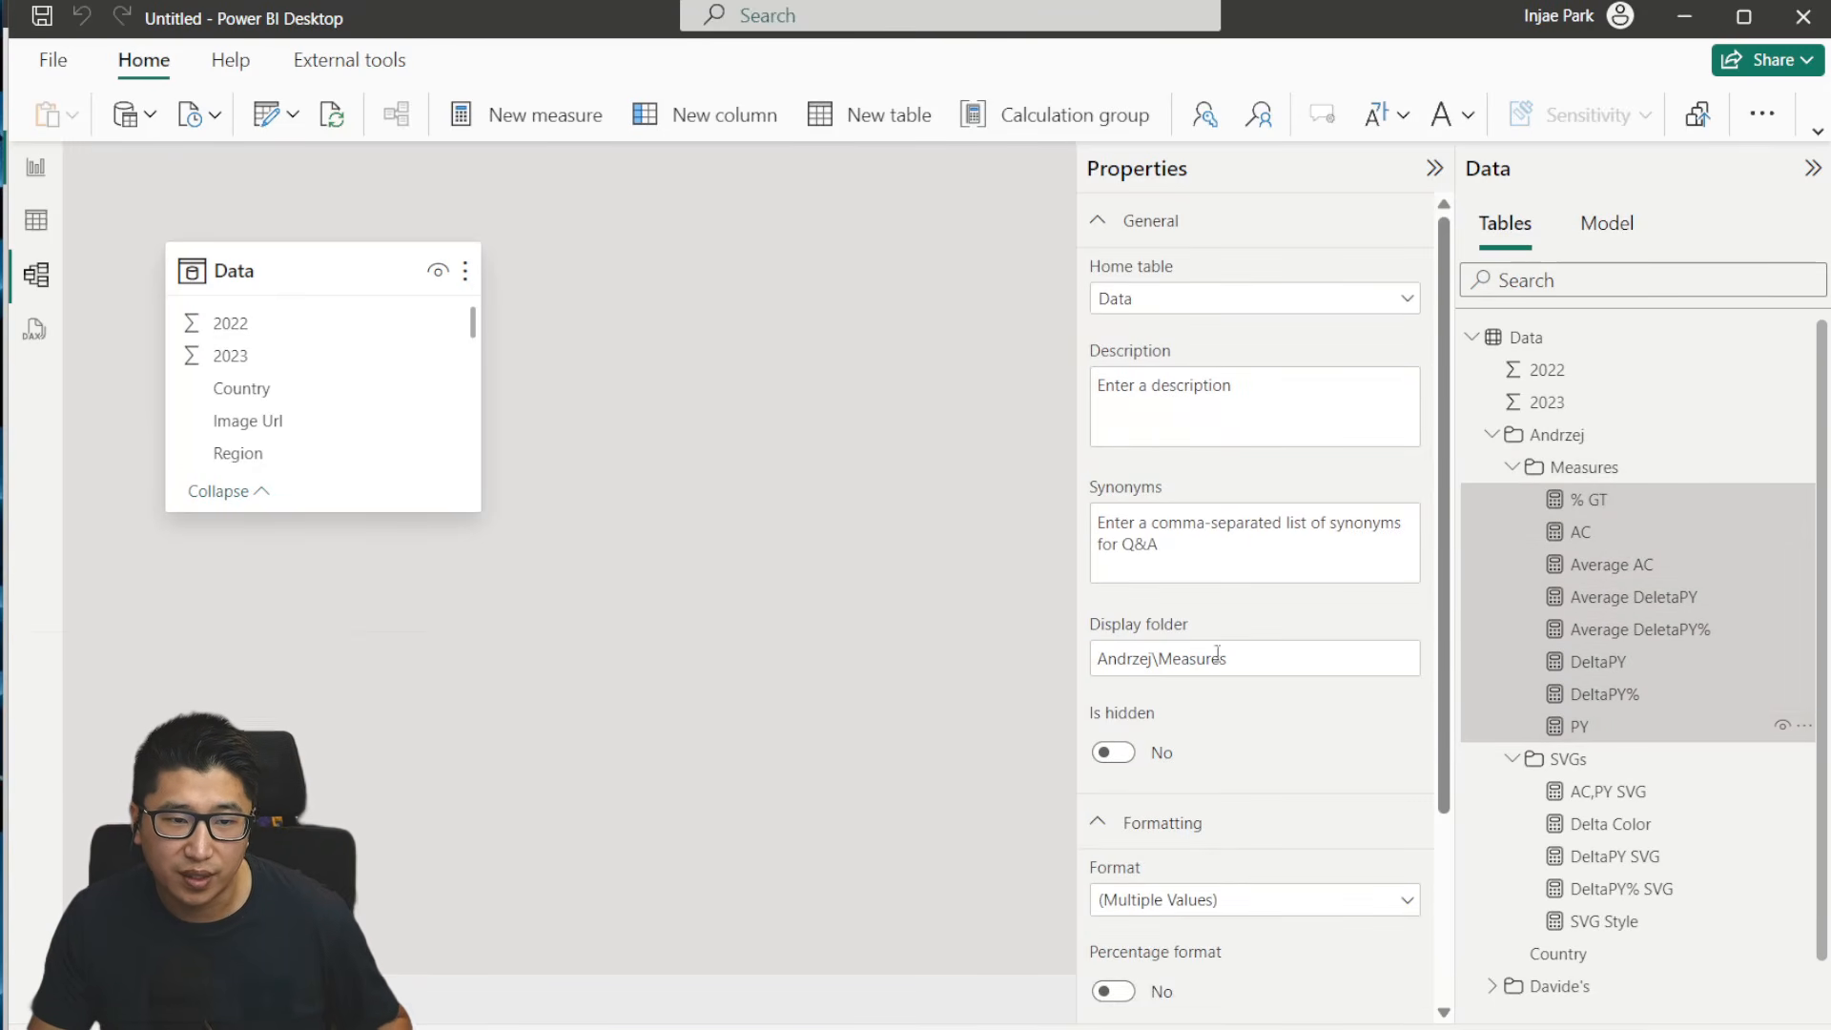
pyautogui.moveTo(1158, 658); pyautogui.dragTo(972, 645)
pyautogui.press('BackSpace')
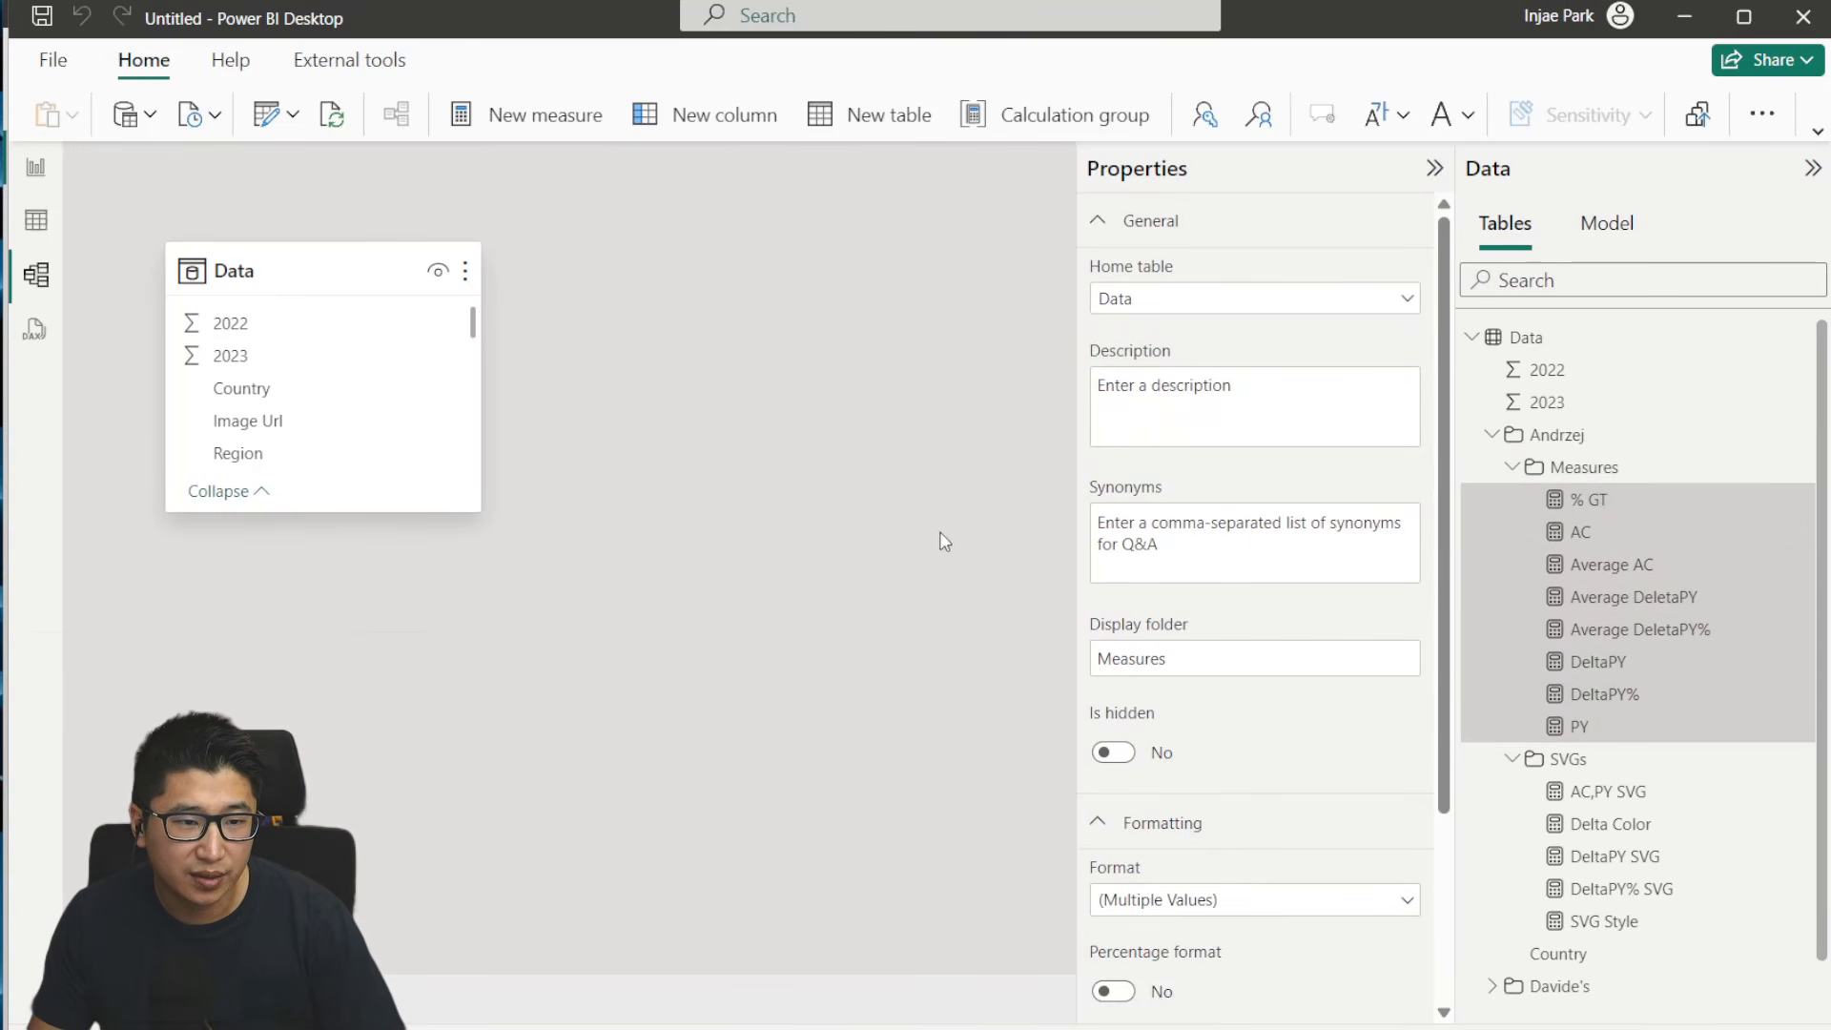
# - Check the contents of the top-level Measures folder in report view
pyautogui.click(37, 168)
pyautogui.click(1581, 367)
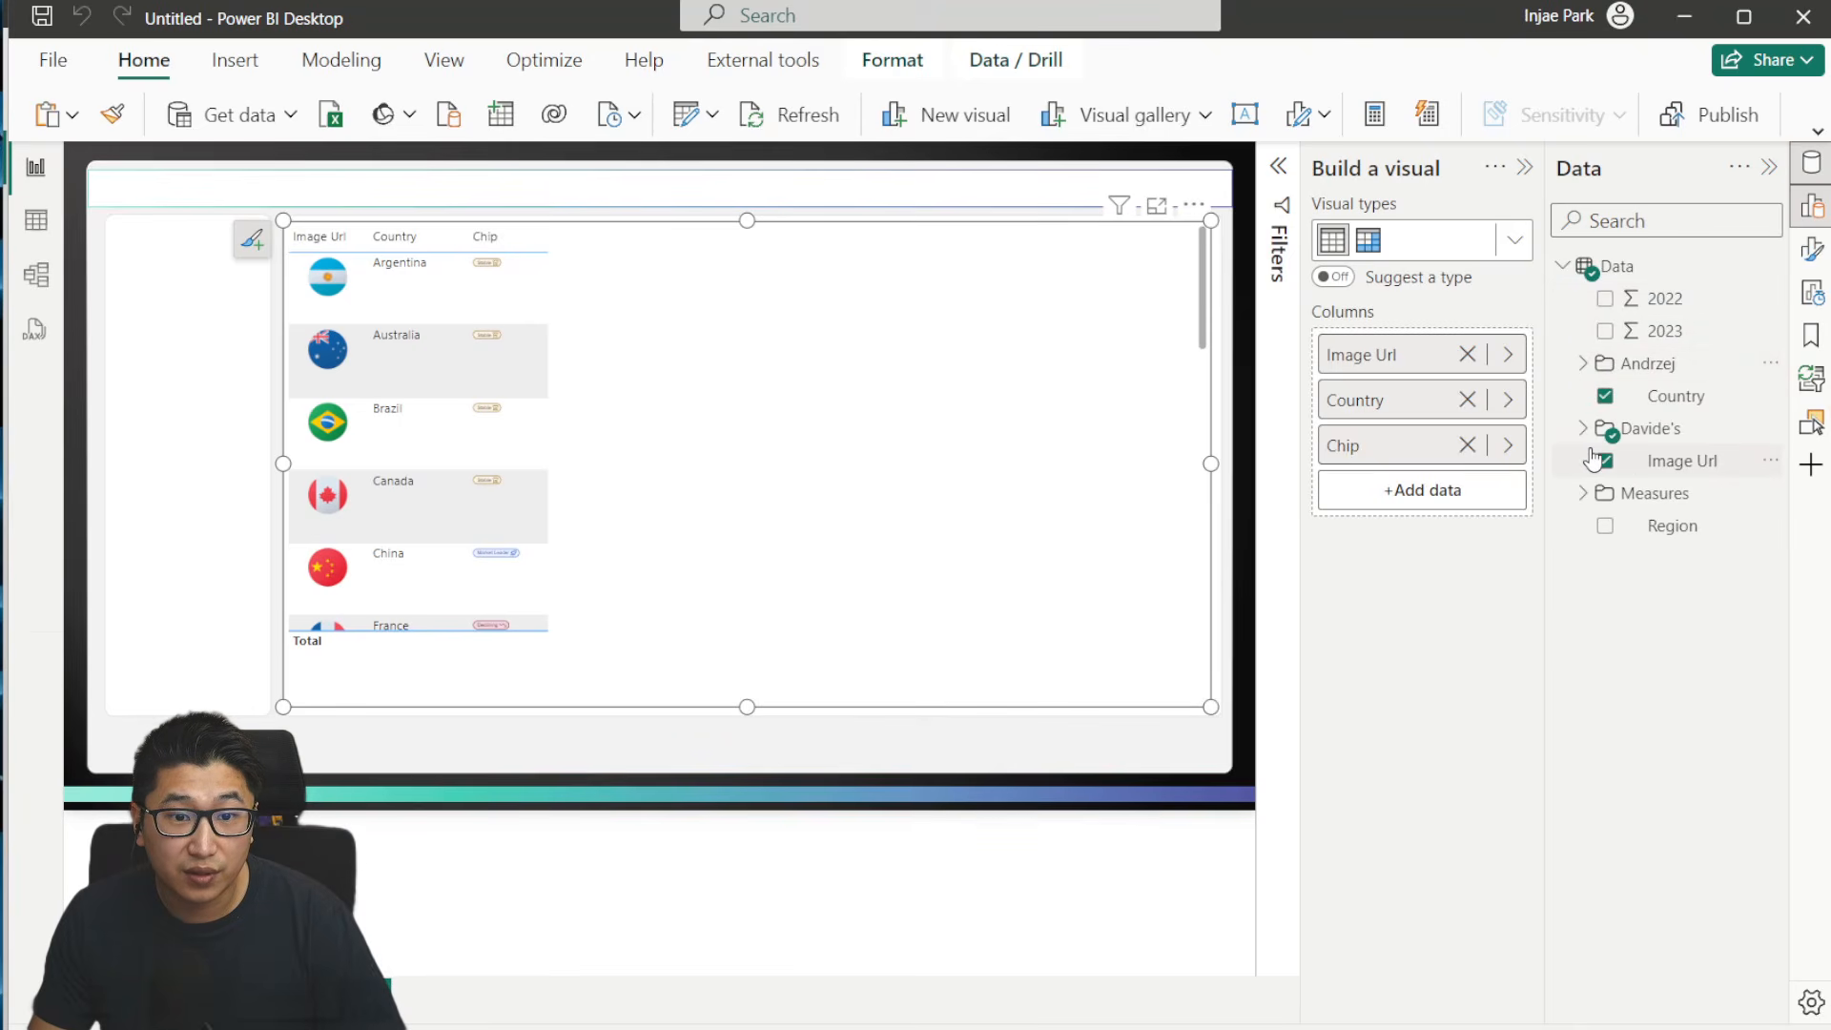
pyautogui.click(1585, 495)
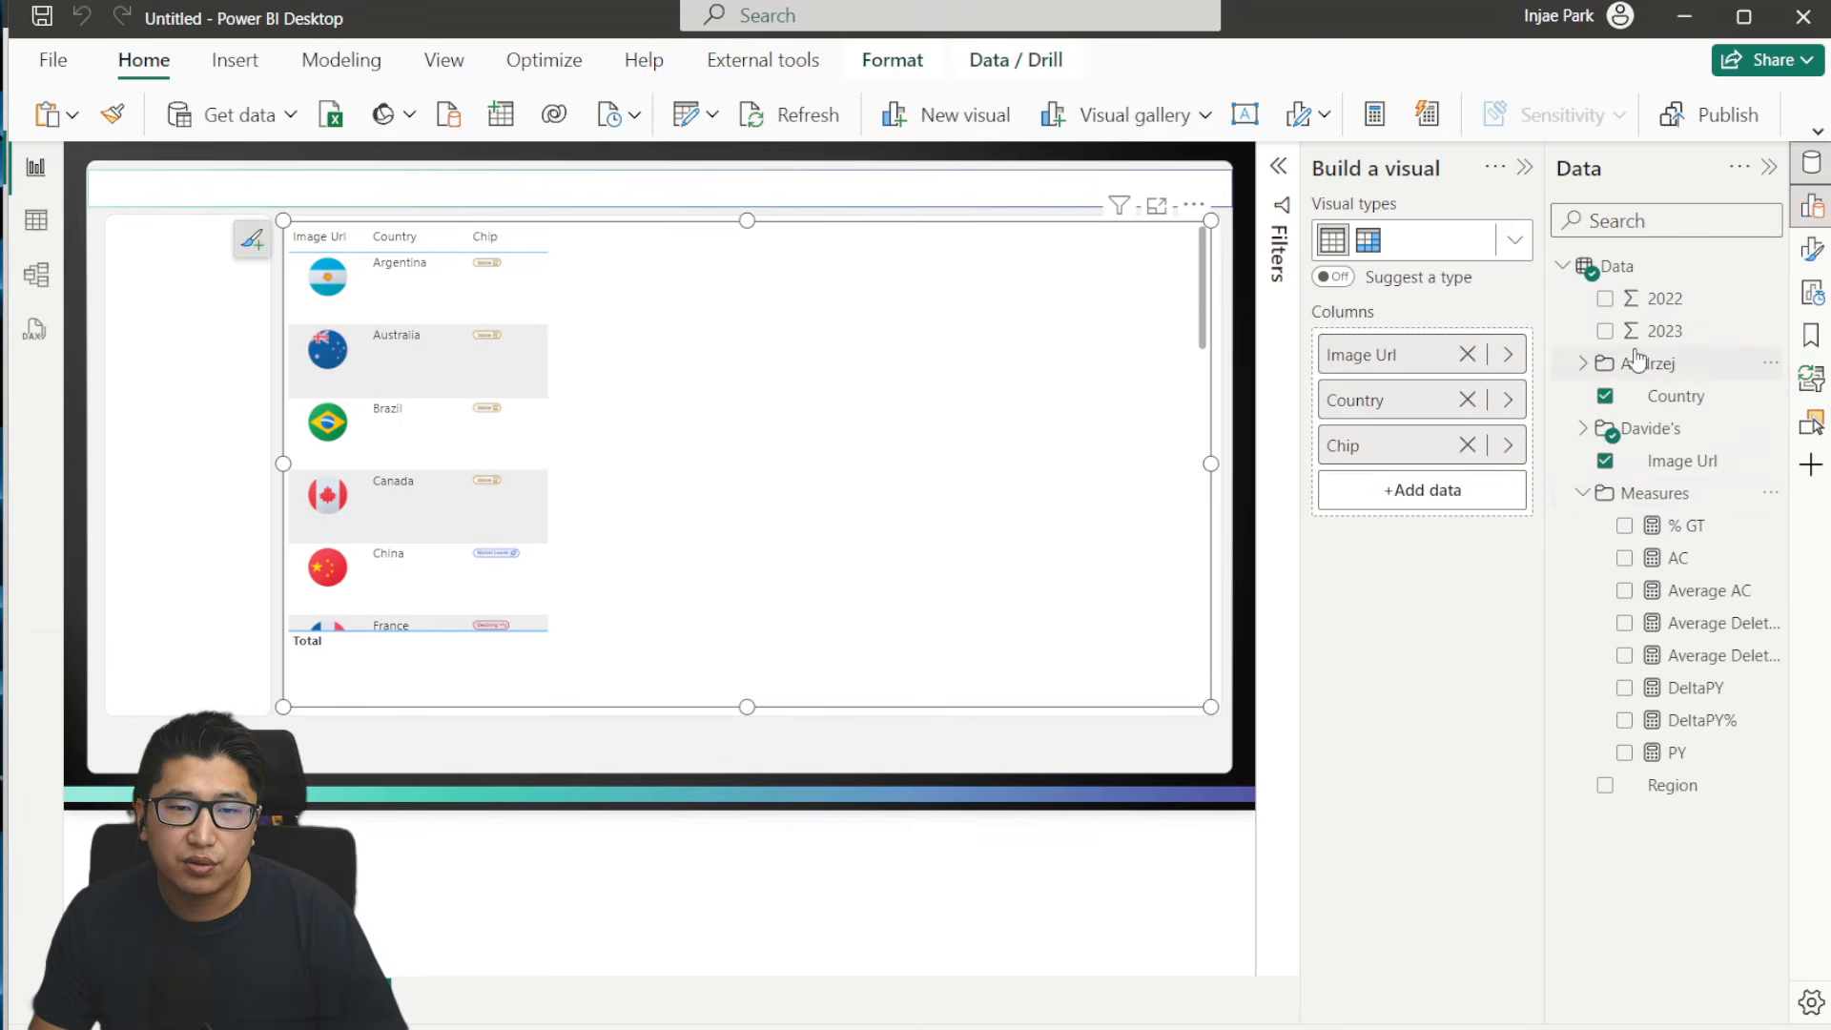
pyautogui.click(1581, 494)
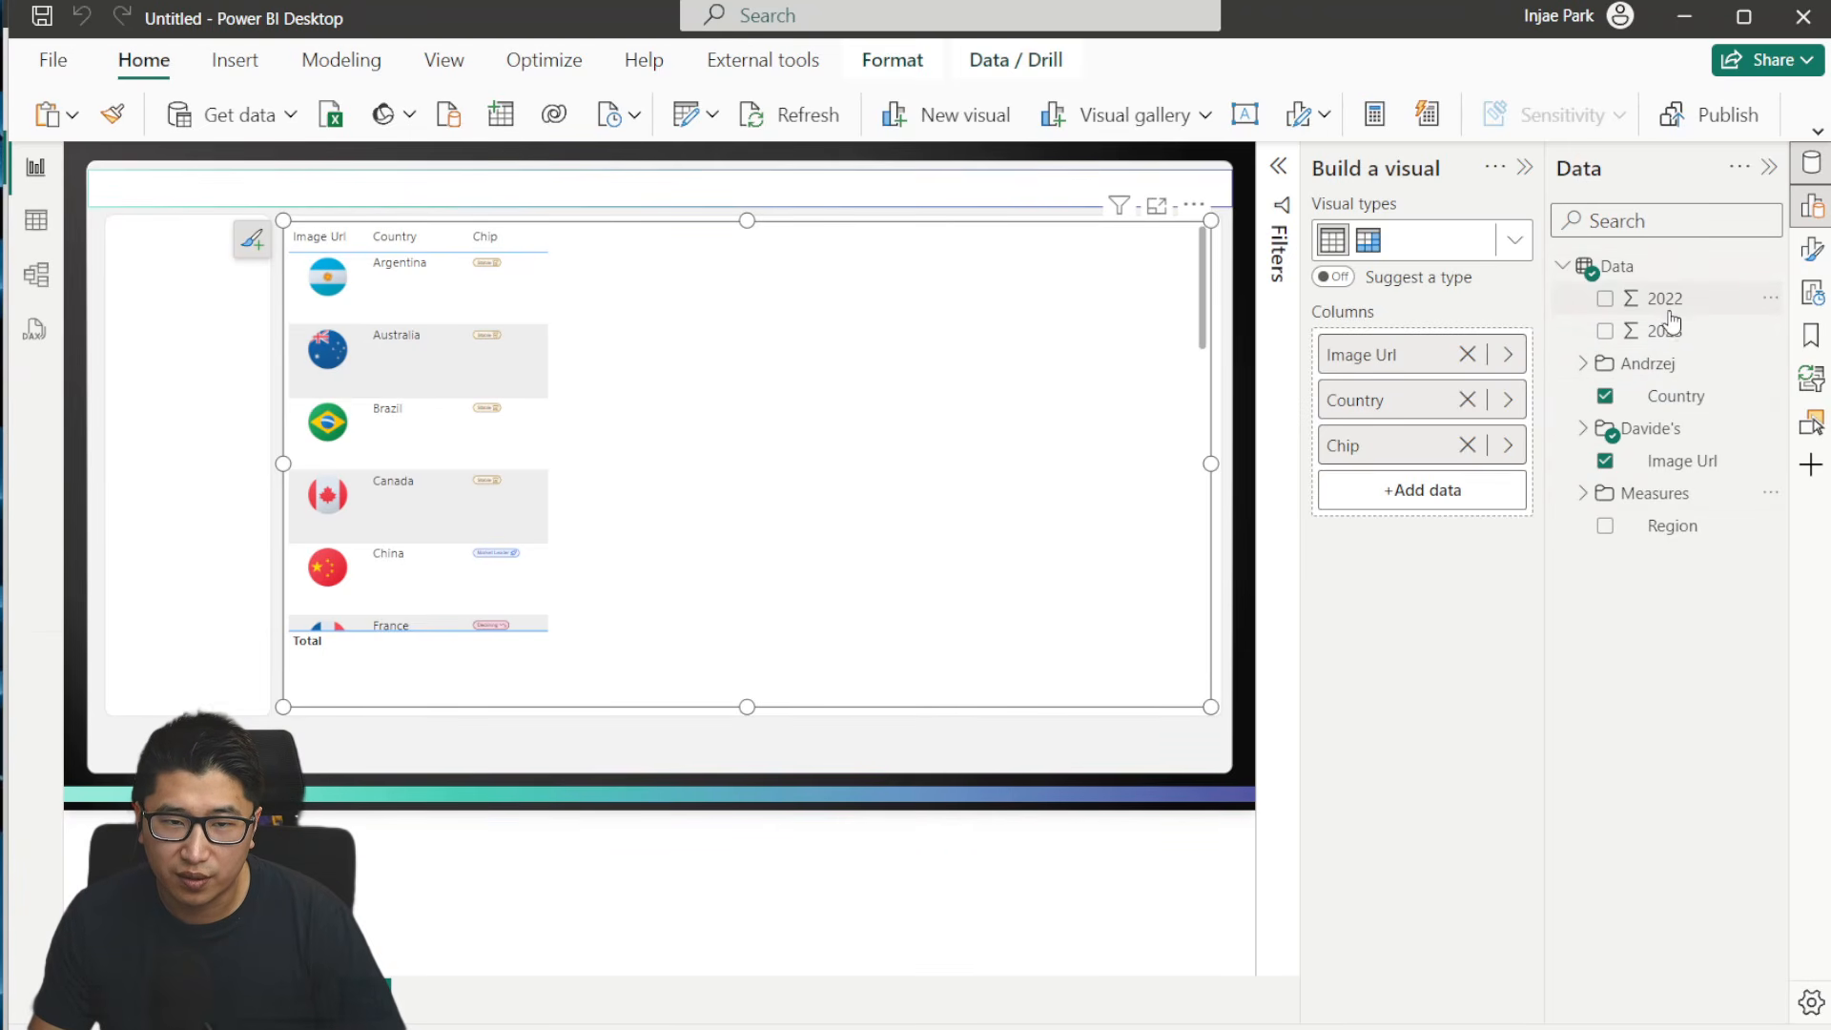
# - In model view, prefix the parent folder name with an underscore in the display folder of the five SVGs measures, and collapse that folder
pyautogui.click(56, 282)
pyautogui.click(135, 277)
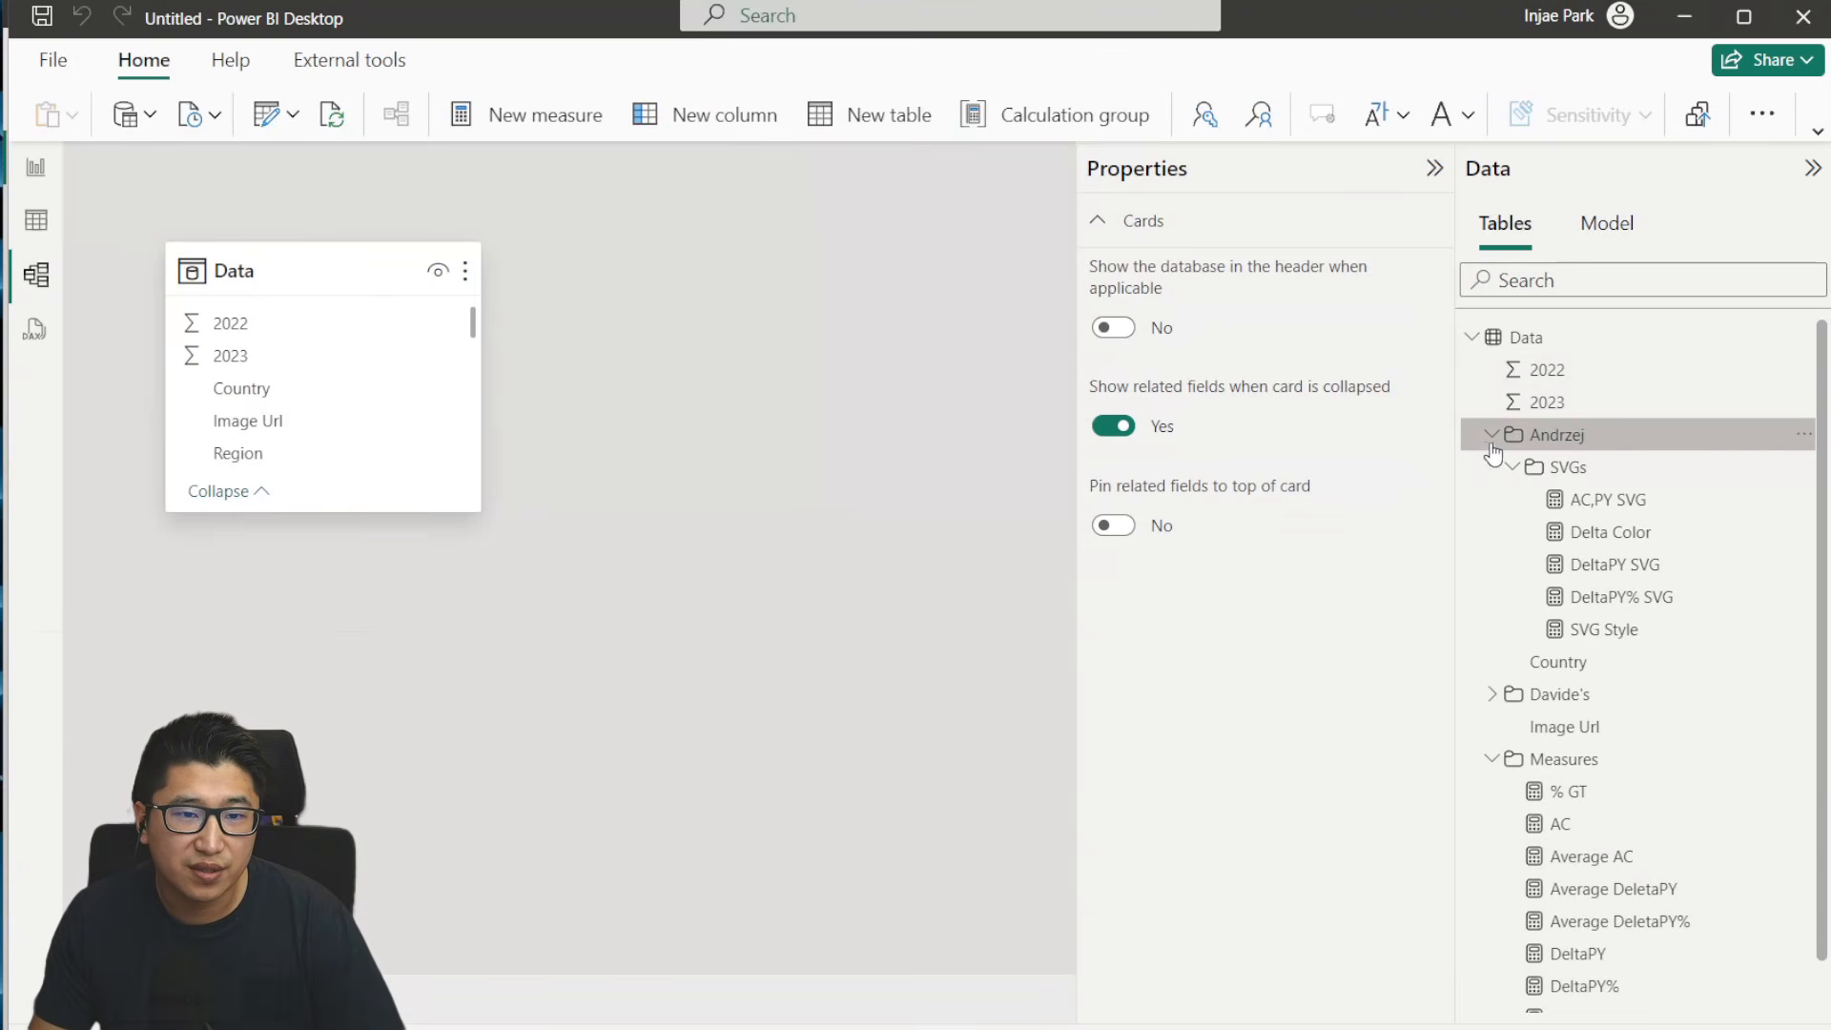
pyautogui.click(1513, 466)
pyautogui.click(1514, 467)
pyautogui.click(1612, 499)
pyautogui.keyDown('ctrl'); pyautogui.click(1612, 536); pyautogui.keyUp('ctrl')
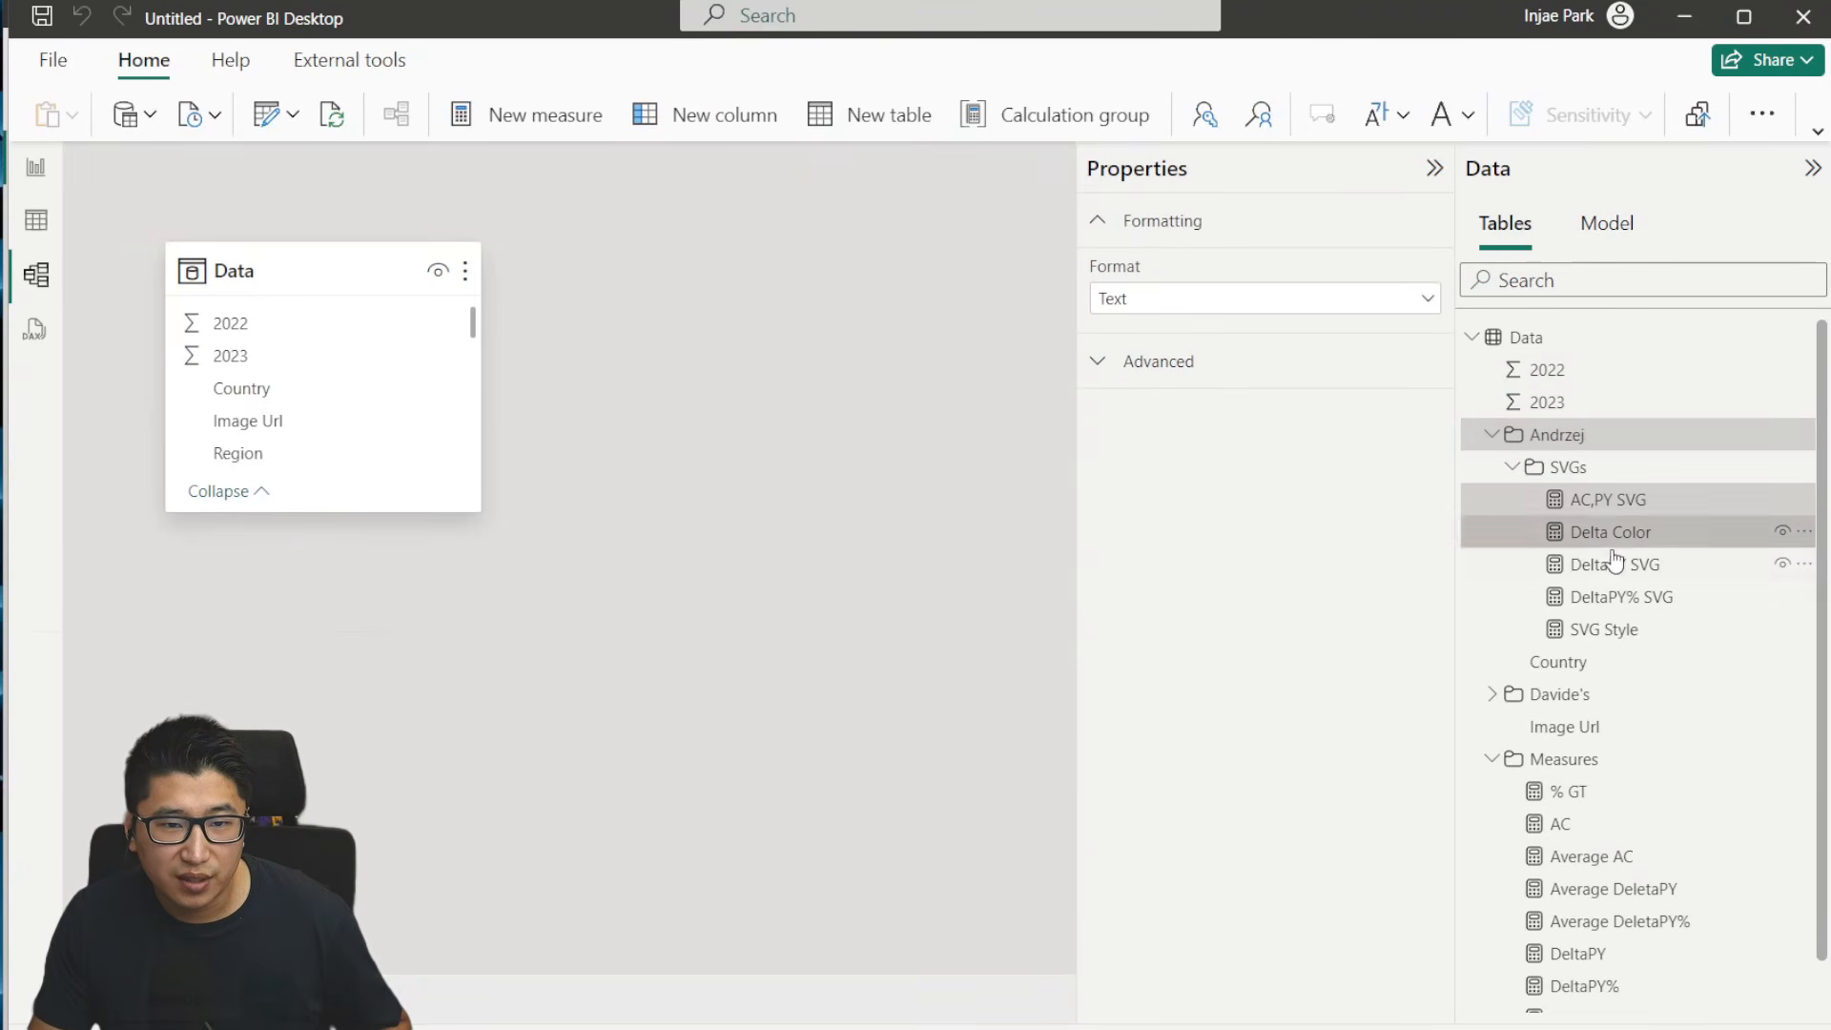
pyautogui.keyDown('ctrl'); pyautogui.click(1613, 564); pyautogui.keyUp('ctrl')
pyautogui.keyDown('ctrl'); pyautogui.click(1619, 597); pyautogui.keyUp('ctrl')
pyautogui.keyDown('ctrl'); pyautogui.click(1609, 629); pyautogui.keyUp('ctrl')
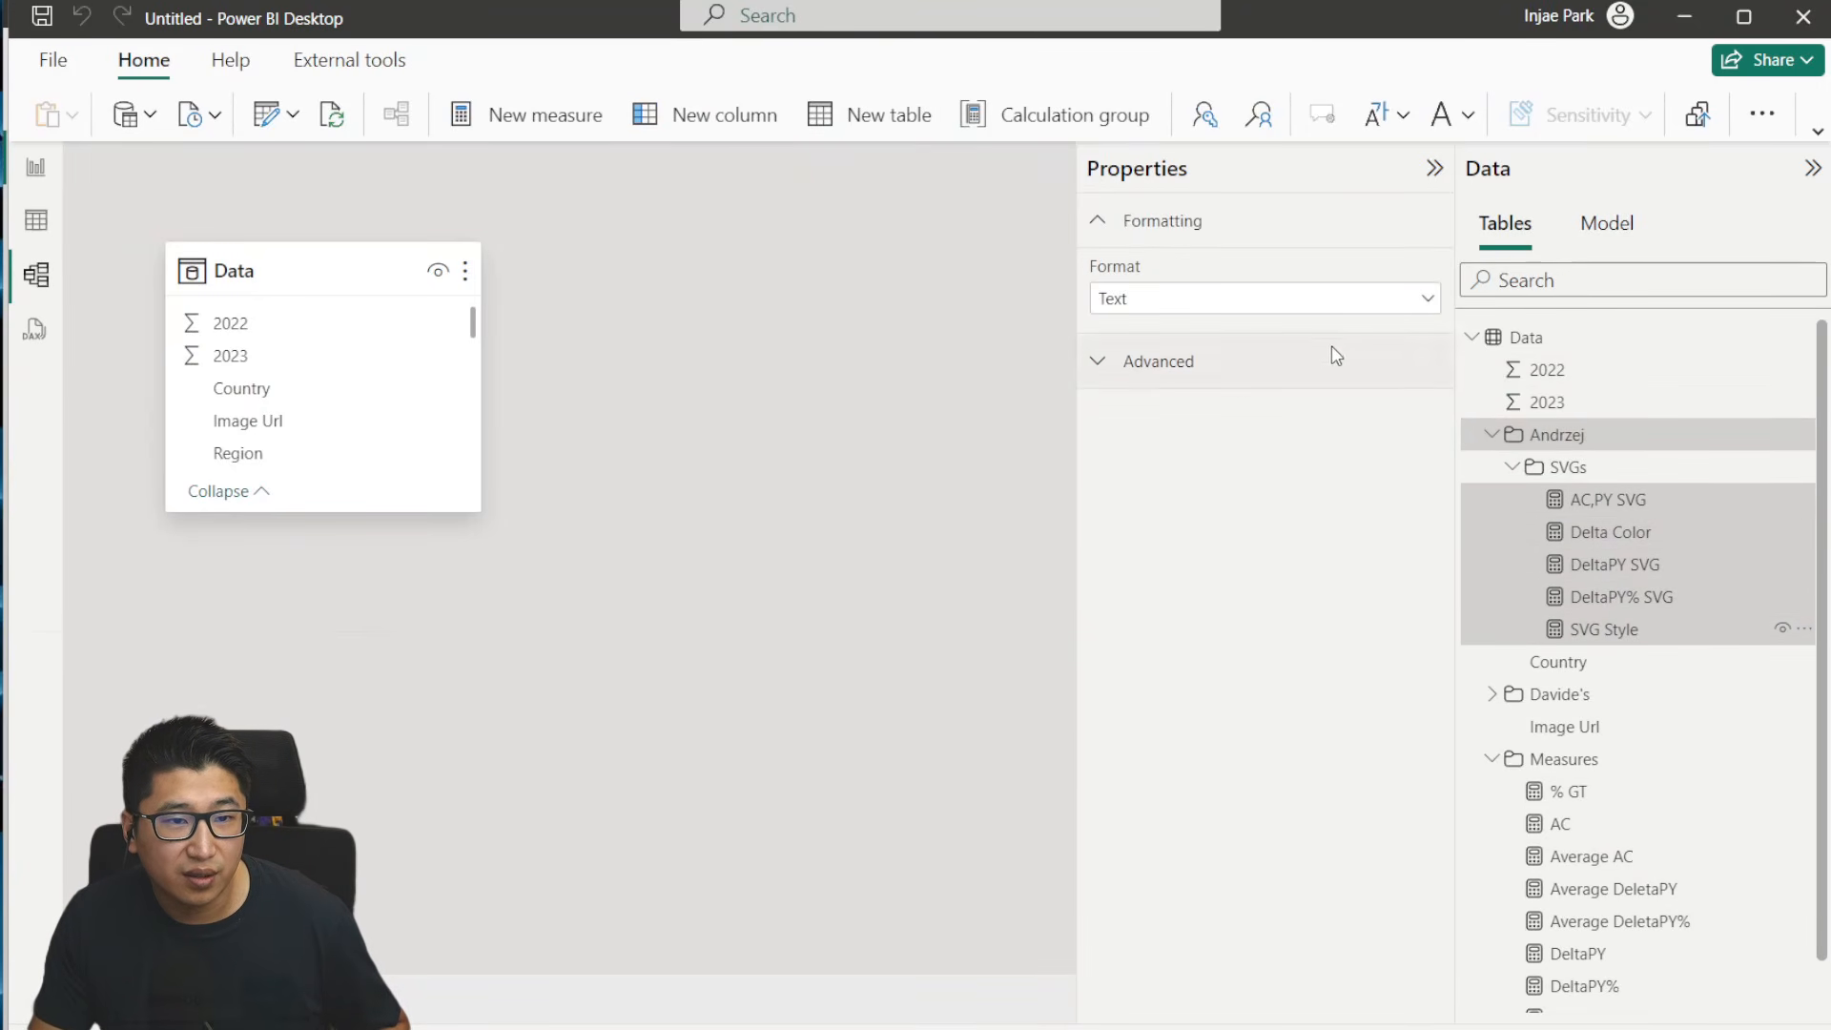
pyautogui.click(1230, 360)
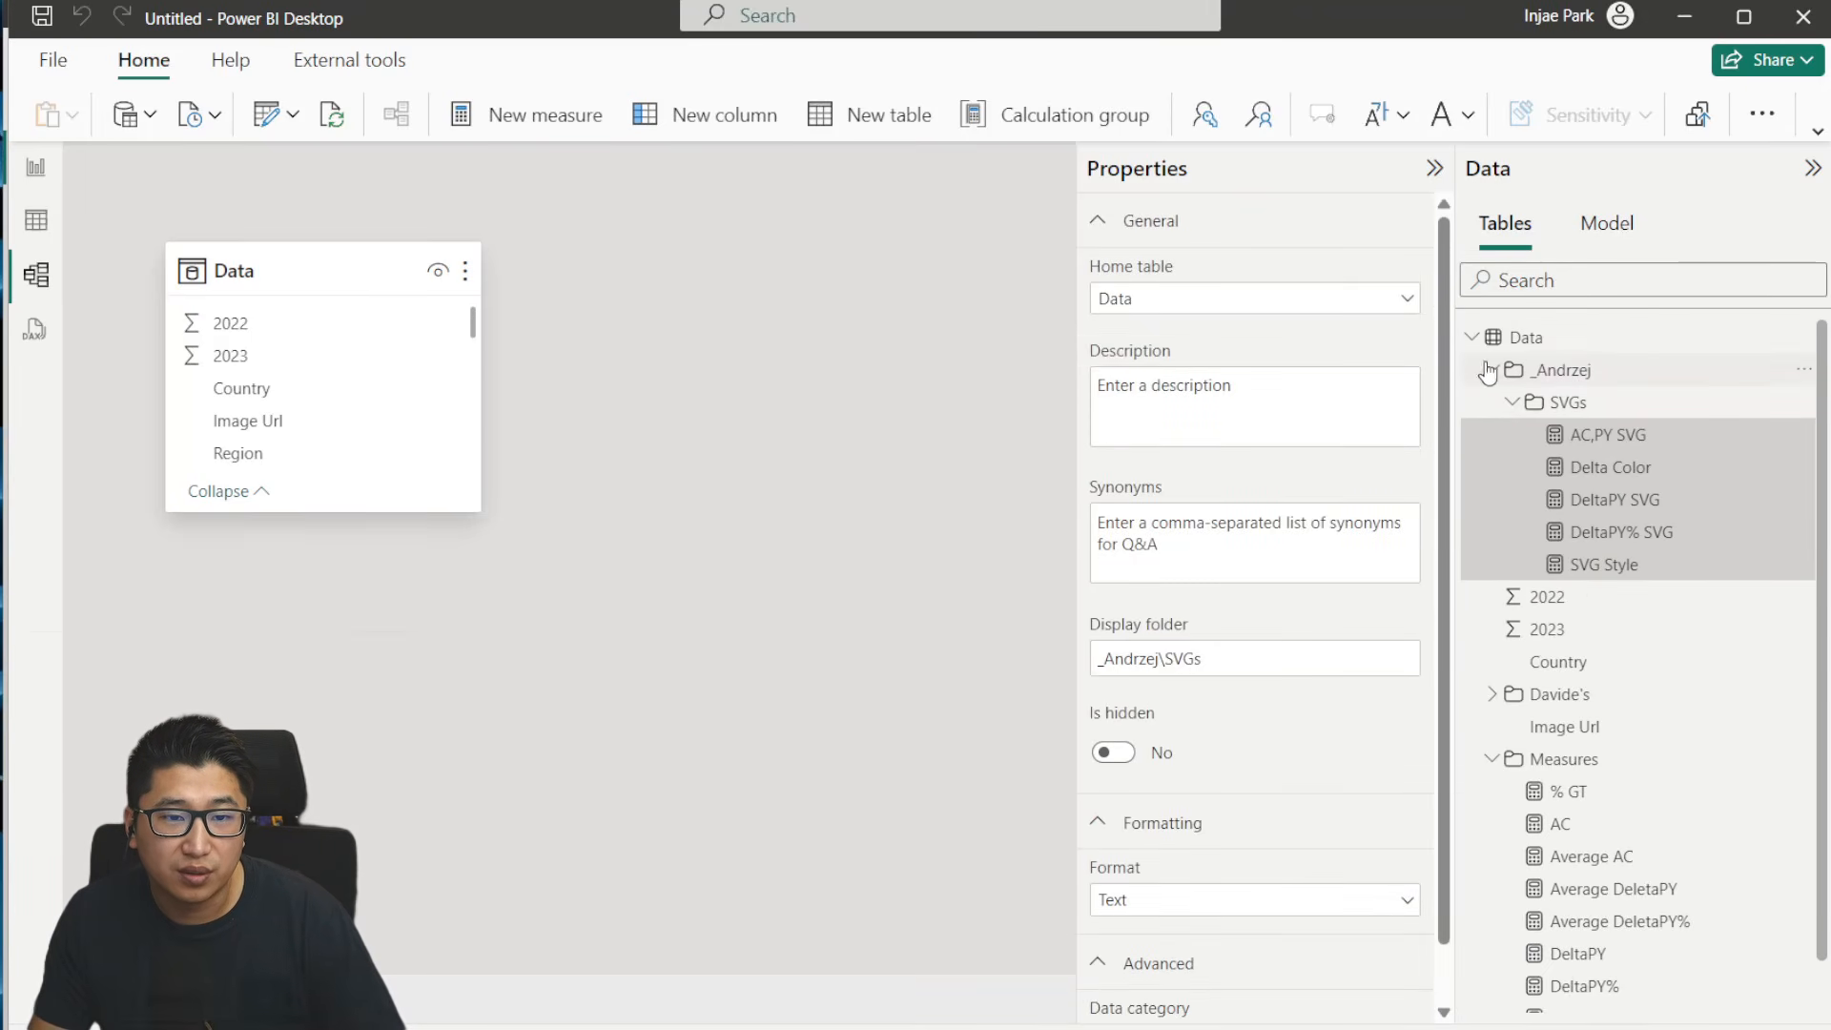
pyautogui.click(1488, 370)
# - Add an underscore prefix to the display folder of all measures from Chip to SVG Donut, and collapse the folder
pyautogui.click(1531, 500)
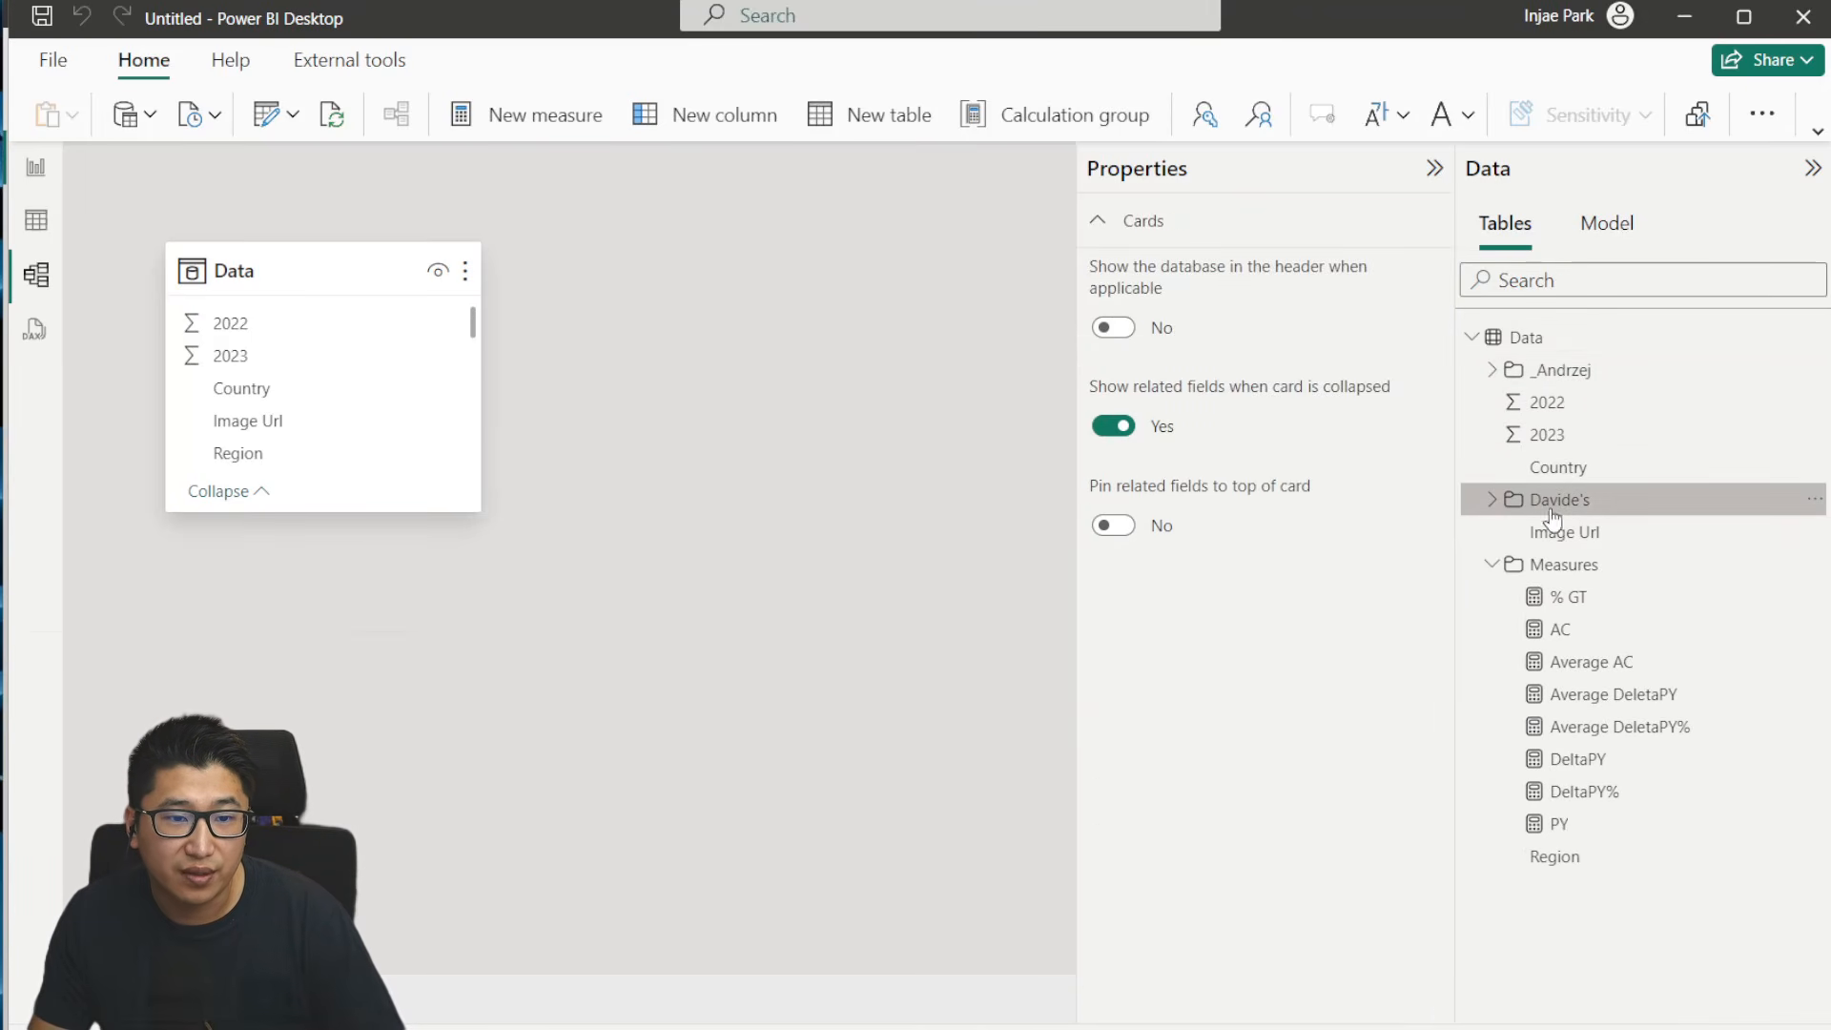
pyautogui.click(1496, 502)
pyautogui.click(1614, 536)
pyautogui.keyDown('ctrl'); pyautogui.click(1609, 567); pyautogui.keyUp('ctrl')
pyautogui.keyDown('ctrl'); pyautogui.click(1602, 599); pyautogui.keyUp('ctrl')
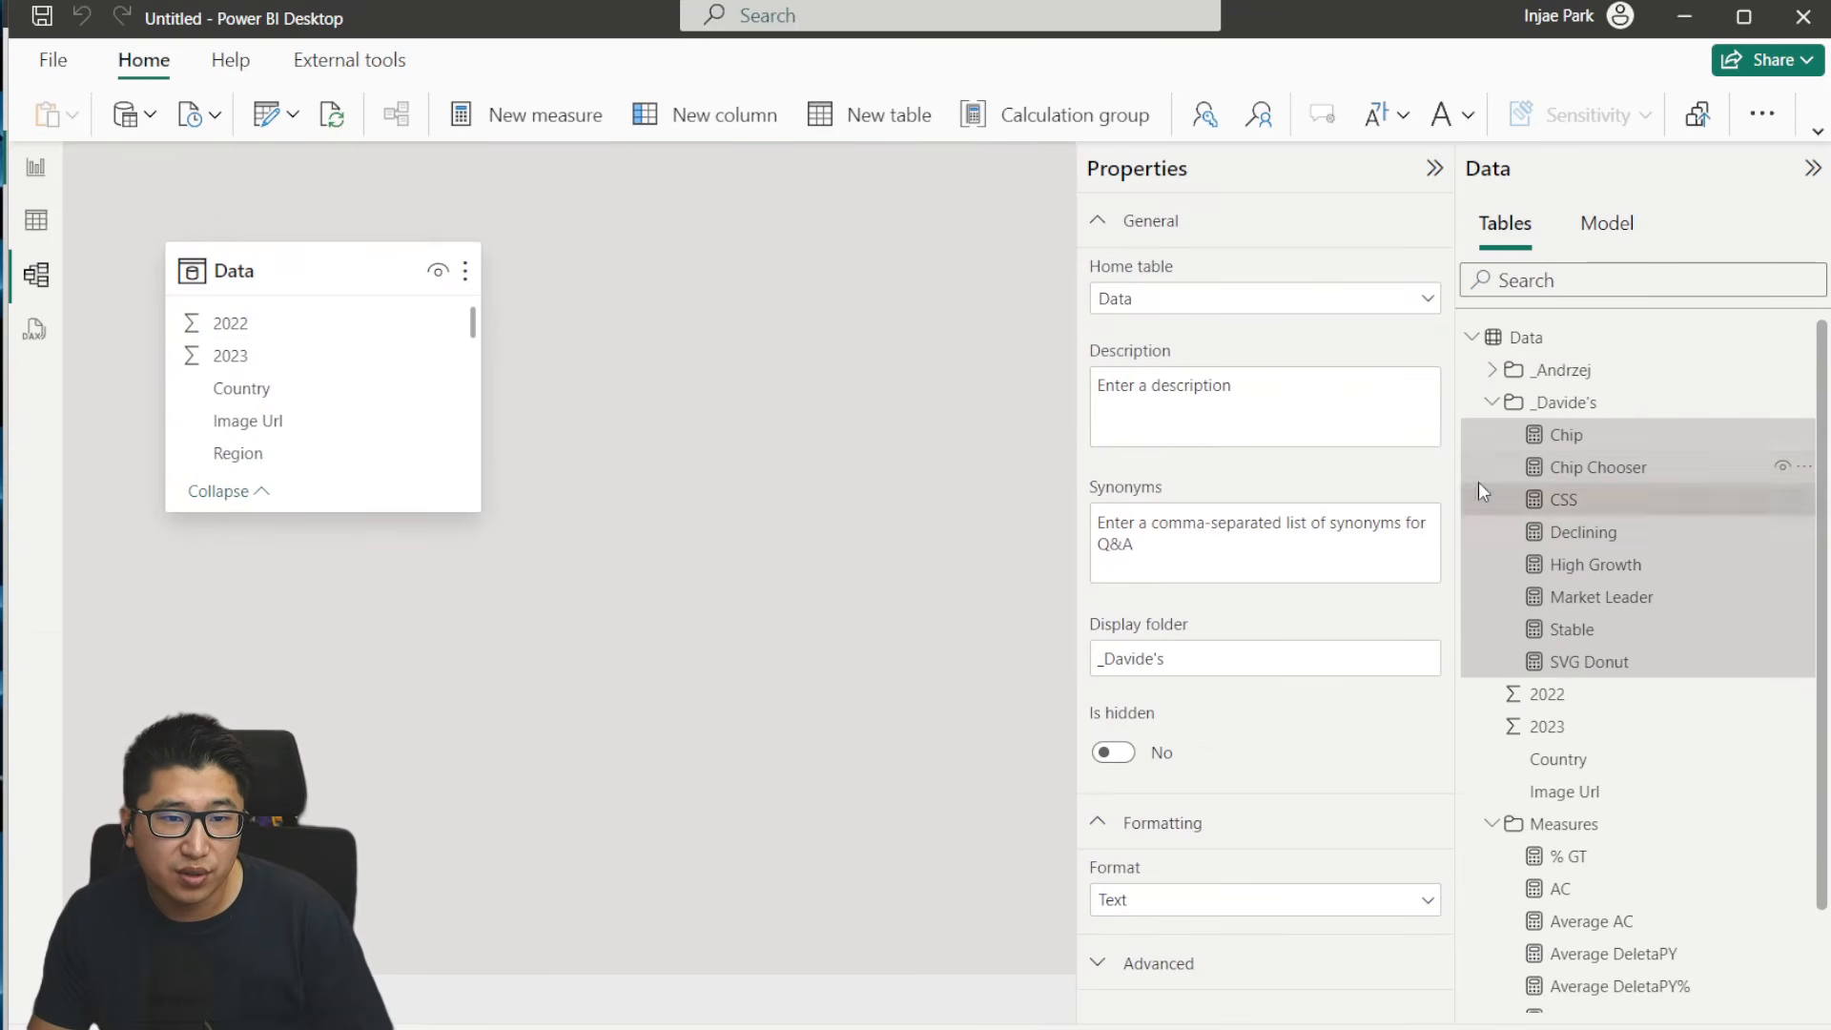
pyautogui.click(1491, 401)
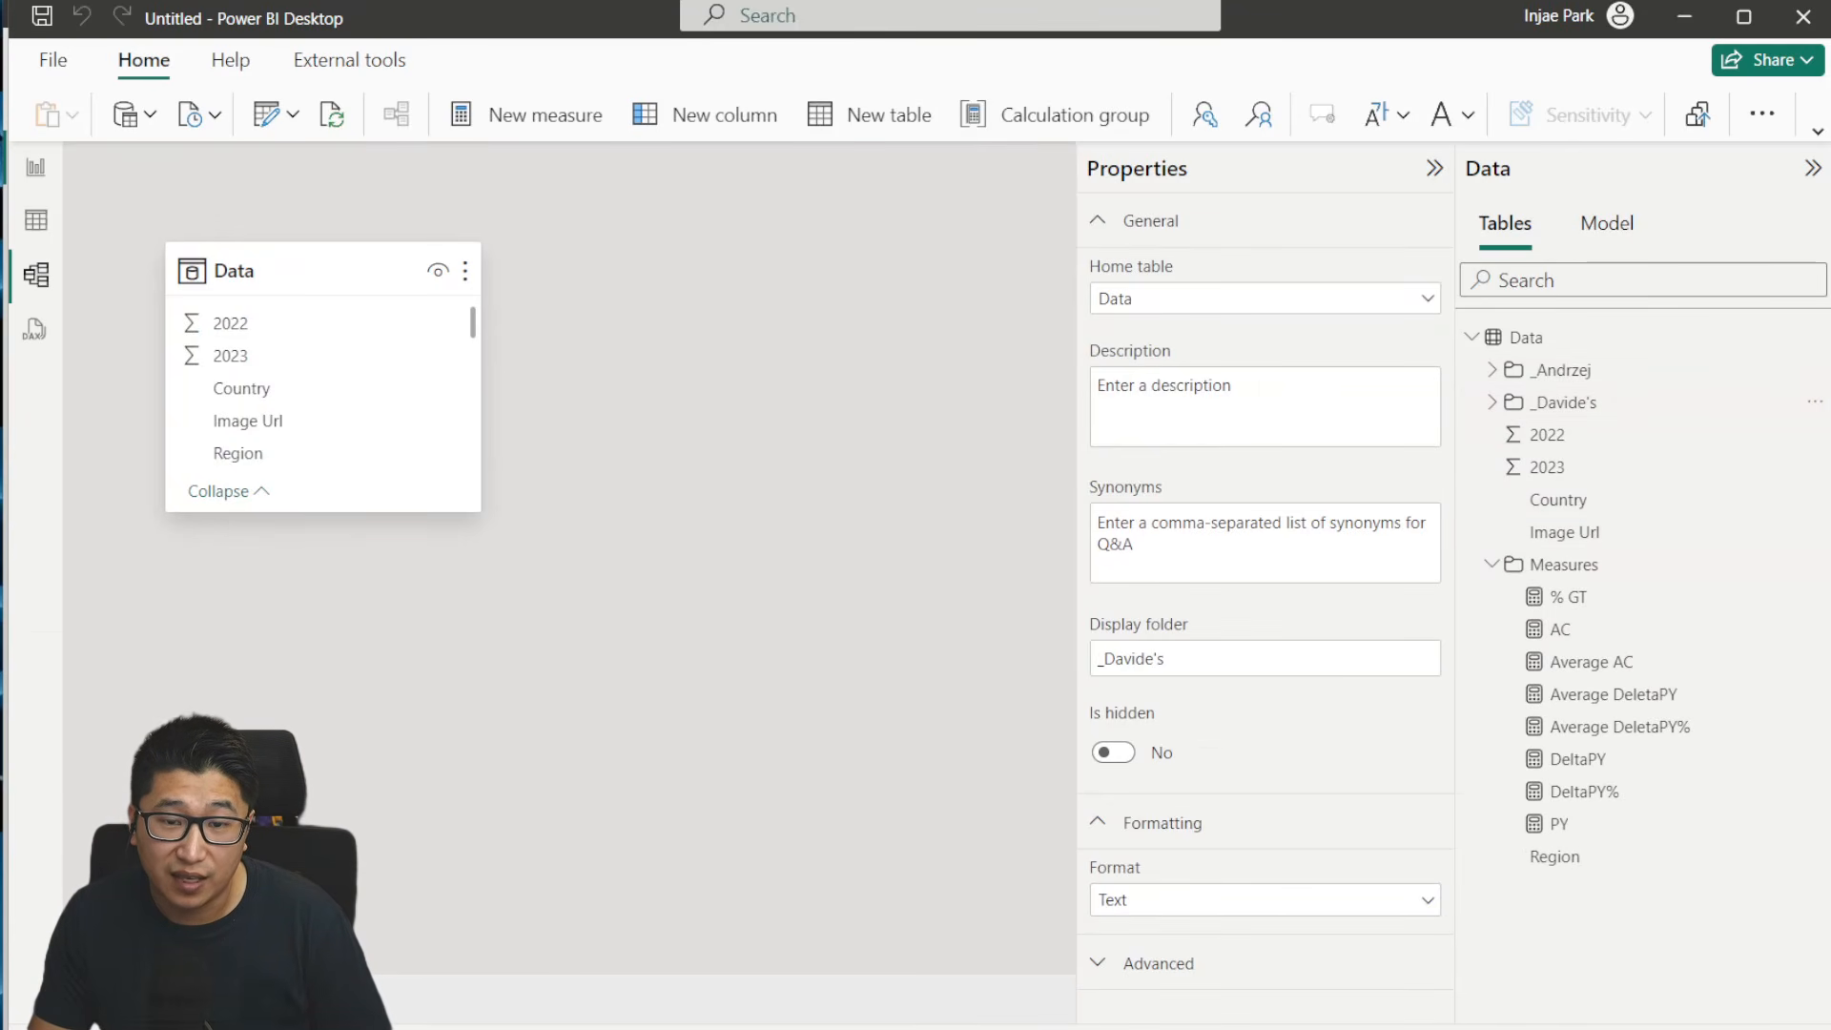
# - Add an underscore prefix to the display folder of the eight Measures items from % GT to PY, and return to report view
pyautogui.hotkey('alt', 'Tab')
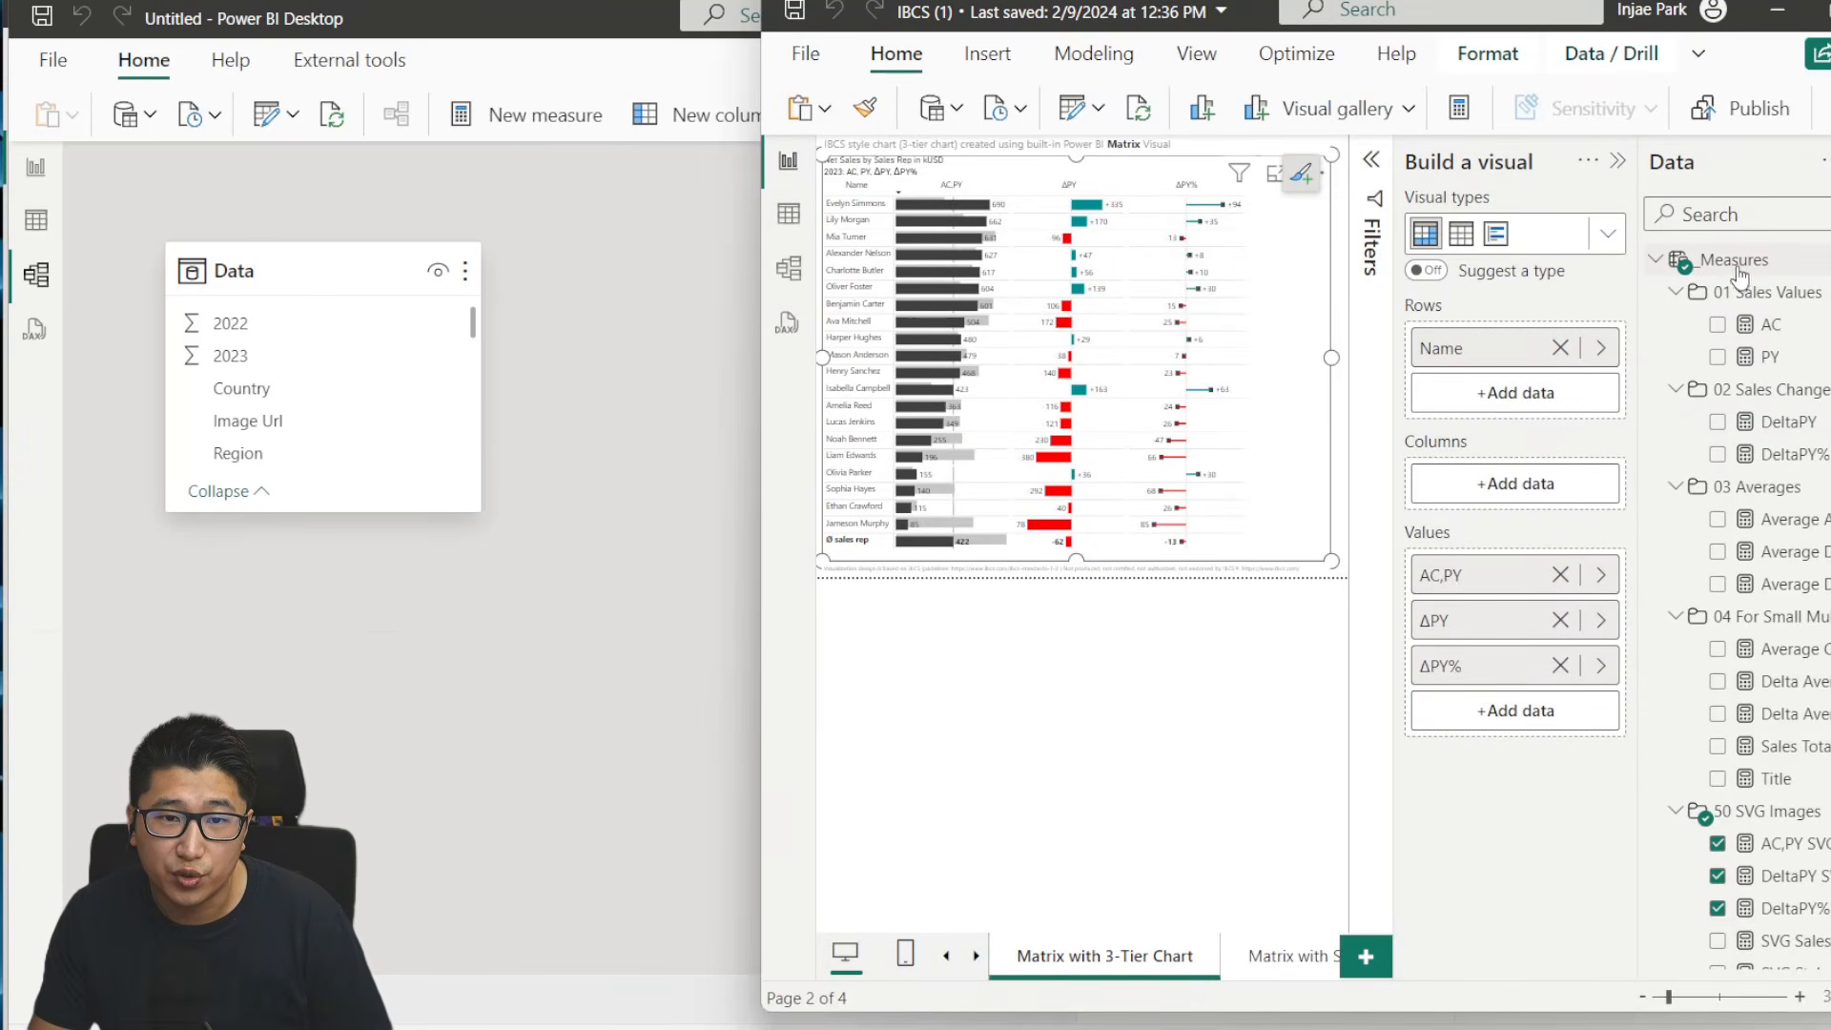
pyautogui.hotkey('alt', 'Tab')
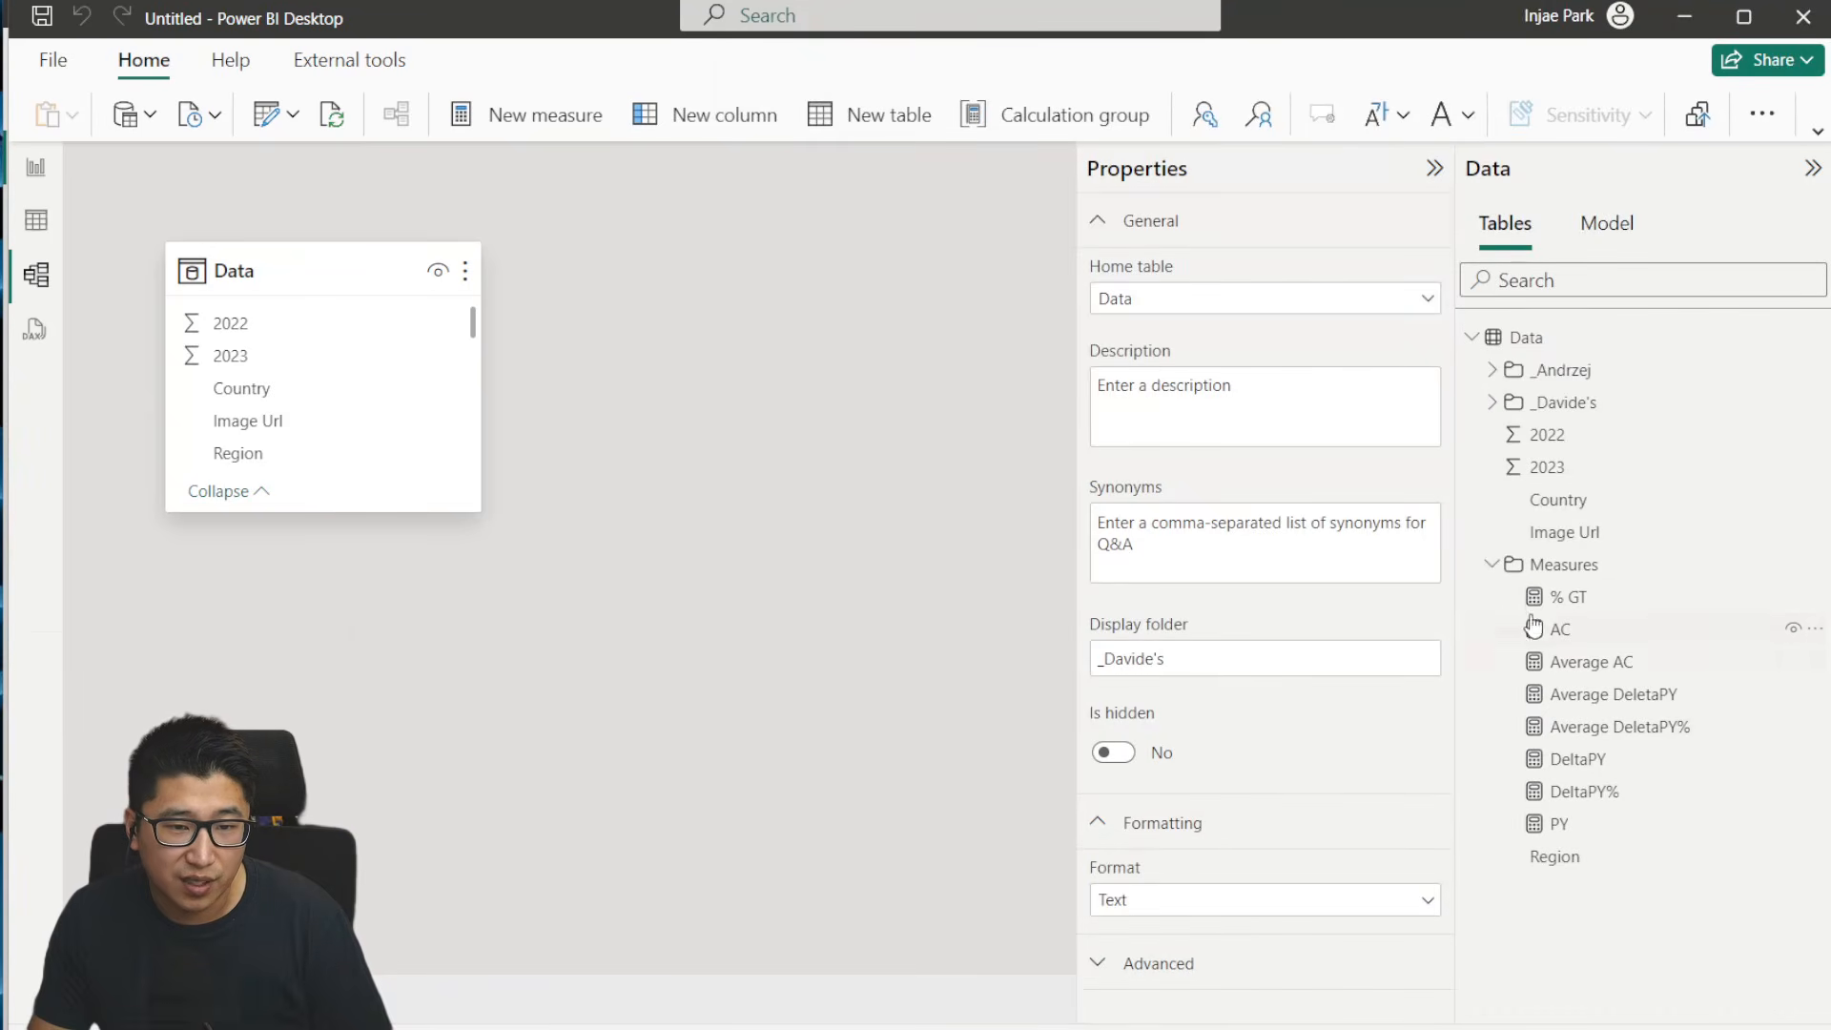
pyautogui.click(1565, 597)
pyautogui.keyDown('shift'); pyautogui.click(1595, 629); pyautogui.keyUp('shift')
pyautogui.keyDown('shift'); pyautogui.click(1605, 661); pyautogui.keyUp('shift')
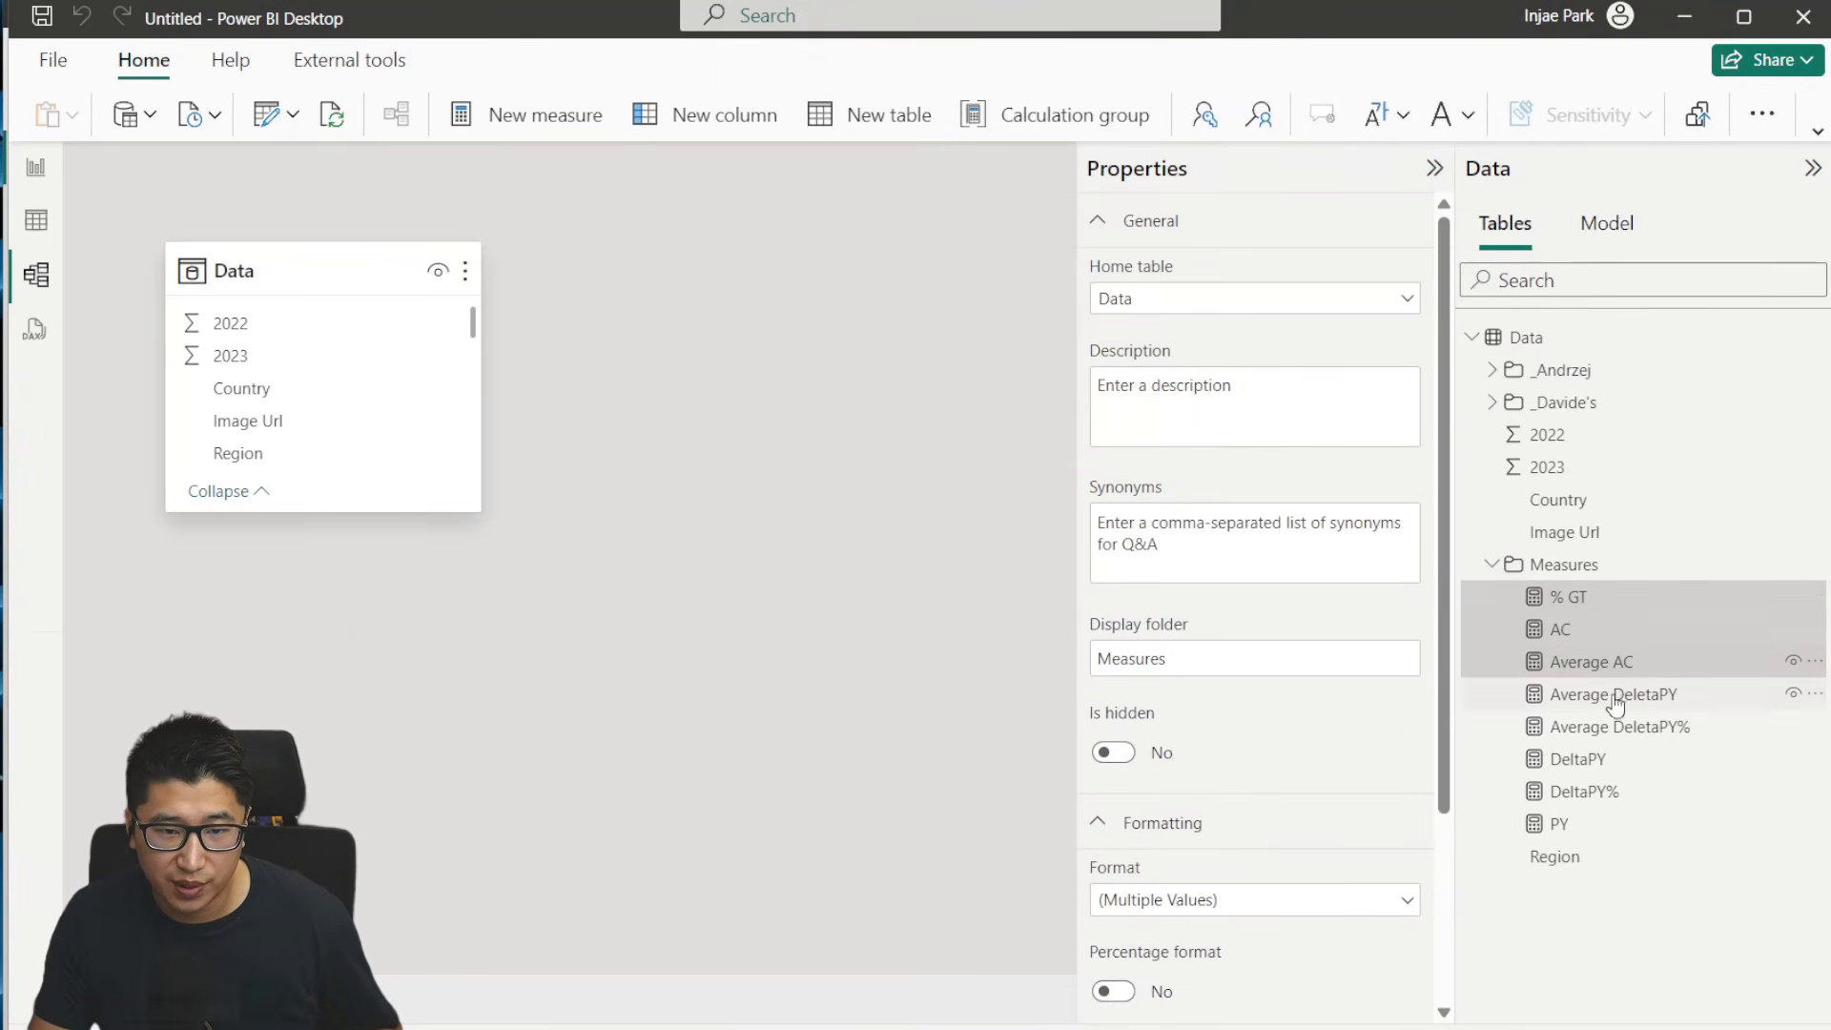
pyautogui.keyDown('shift'); pyautogui.click(1613, 696); pyautogui.keyUp('shift')
pyautogui.keyDown('shift'); pyautogui.click(1621, 726); pyautogui.keyUp('shift')
pyautogui.keyDown('shift'); pyautogui.click(1614, 759); pyautogui.keyUp('shift')
pyautogui.keyDown('shift'); pyautogui.click(1597, 792); pyautogui.keyUp('shift')
pyautogui.keyDown('shift'); pyautogui.click(1583, 824); pyautogui.keyUp('shift')
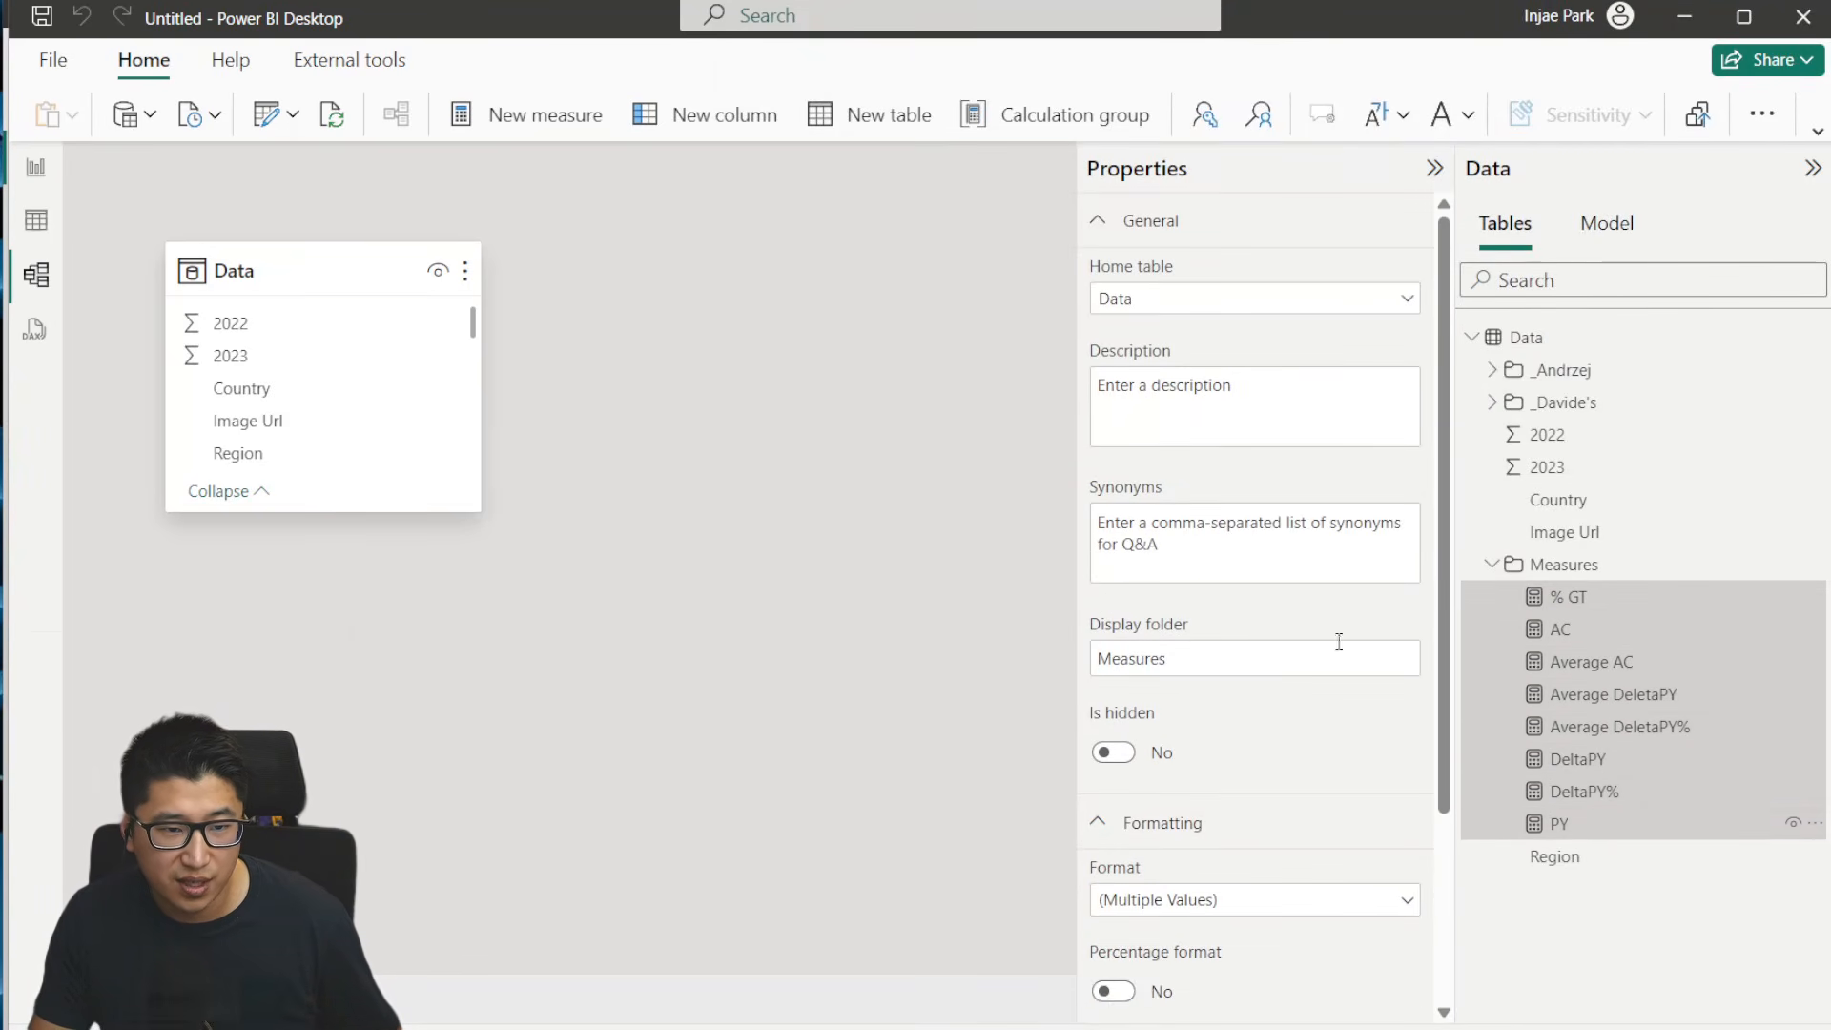
pyautogui.click(1107, 660)
pyautogui.write('_')
pyautogui.press('Return')
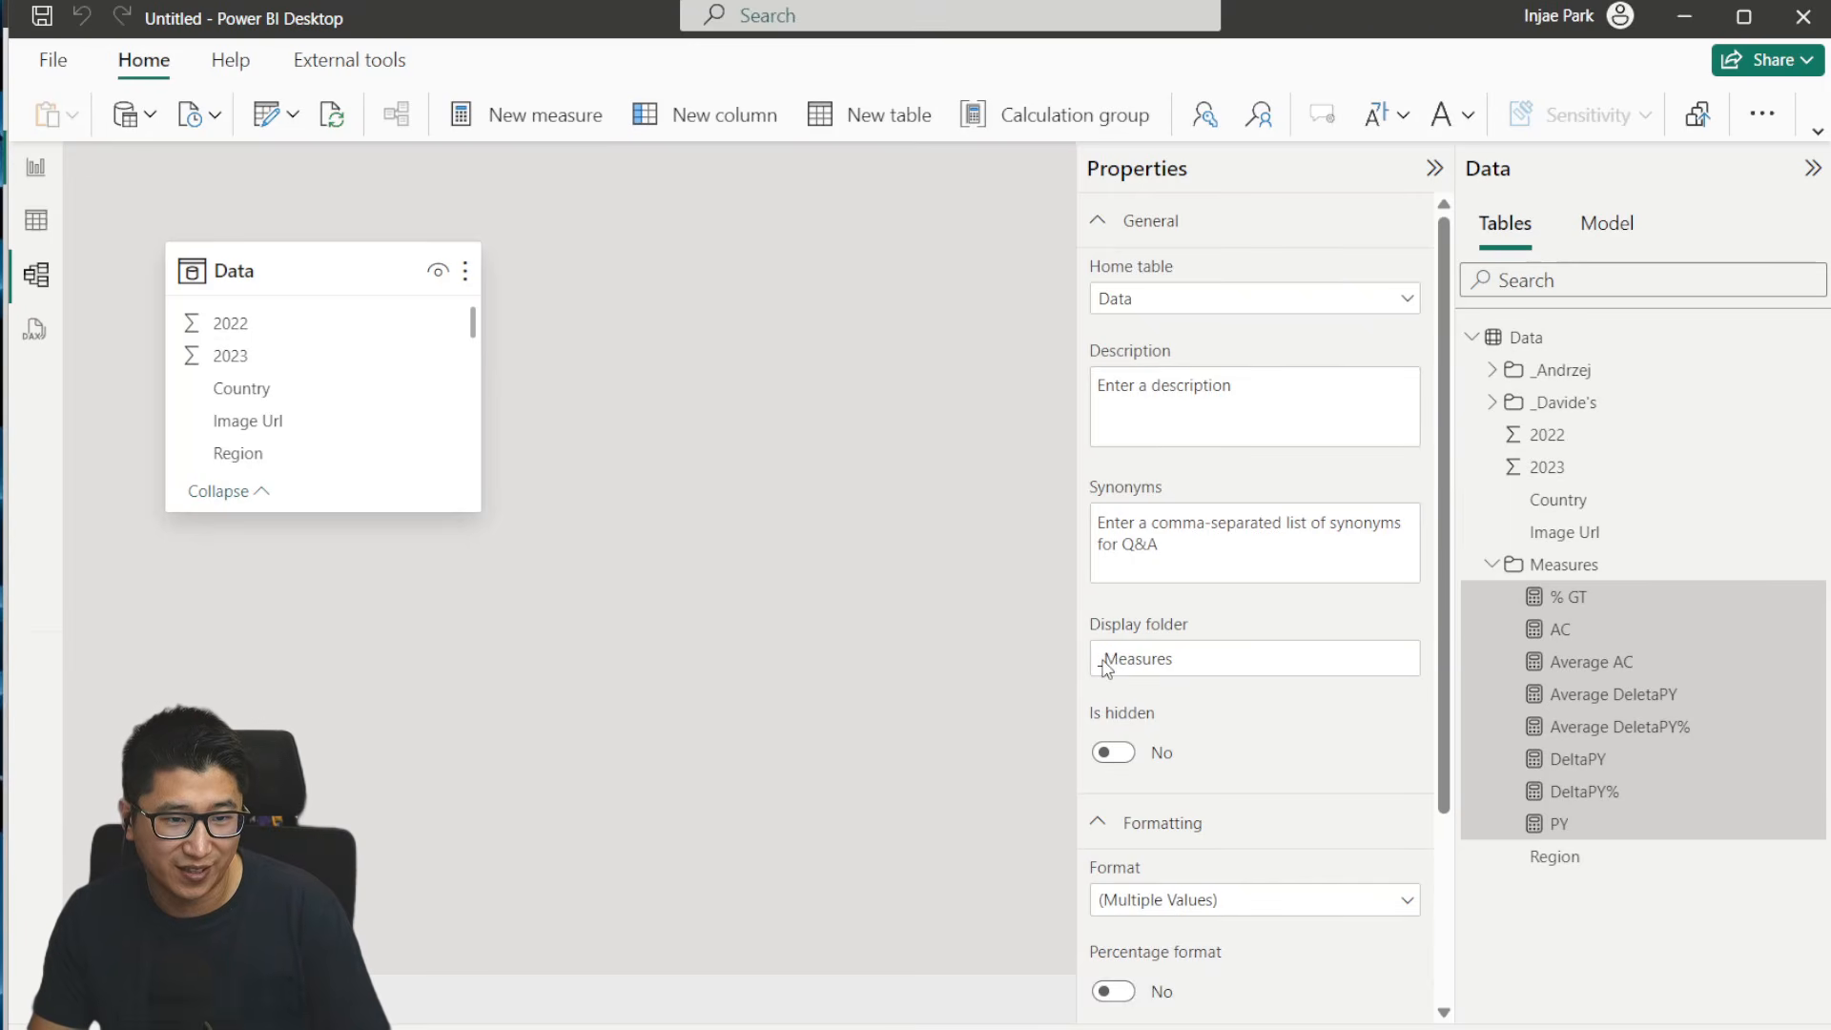
pyautogui.click(38, 178)
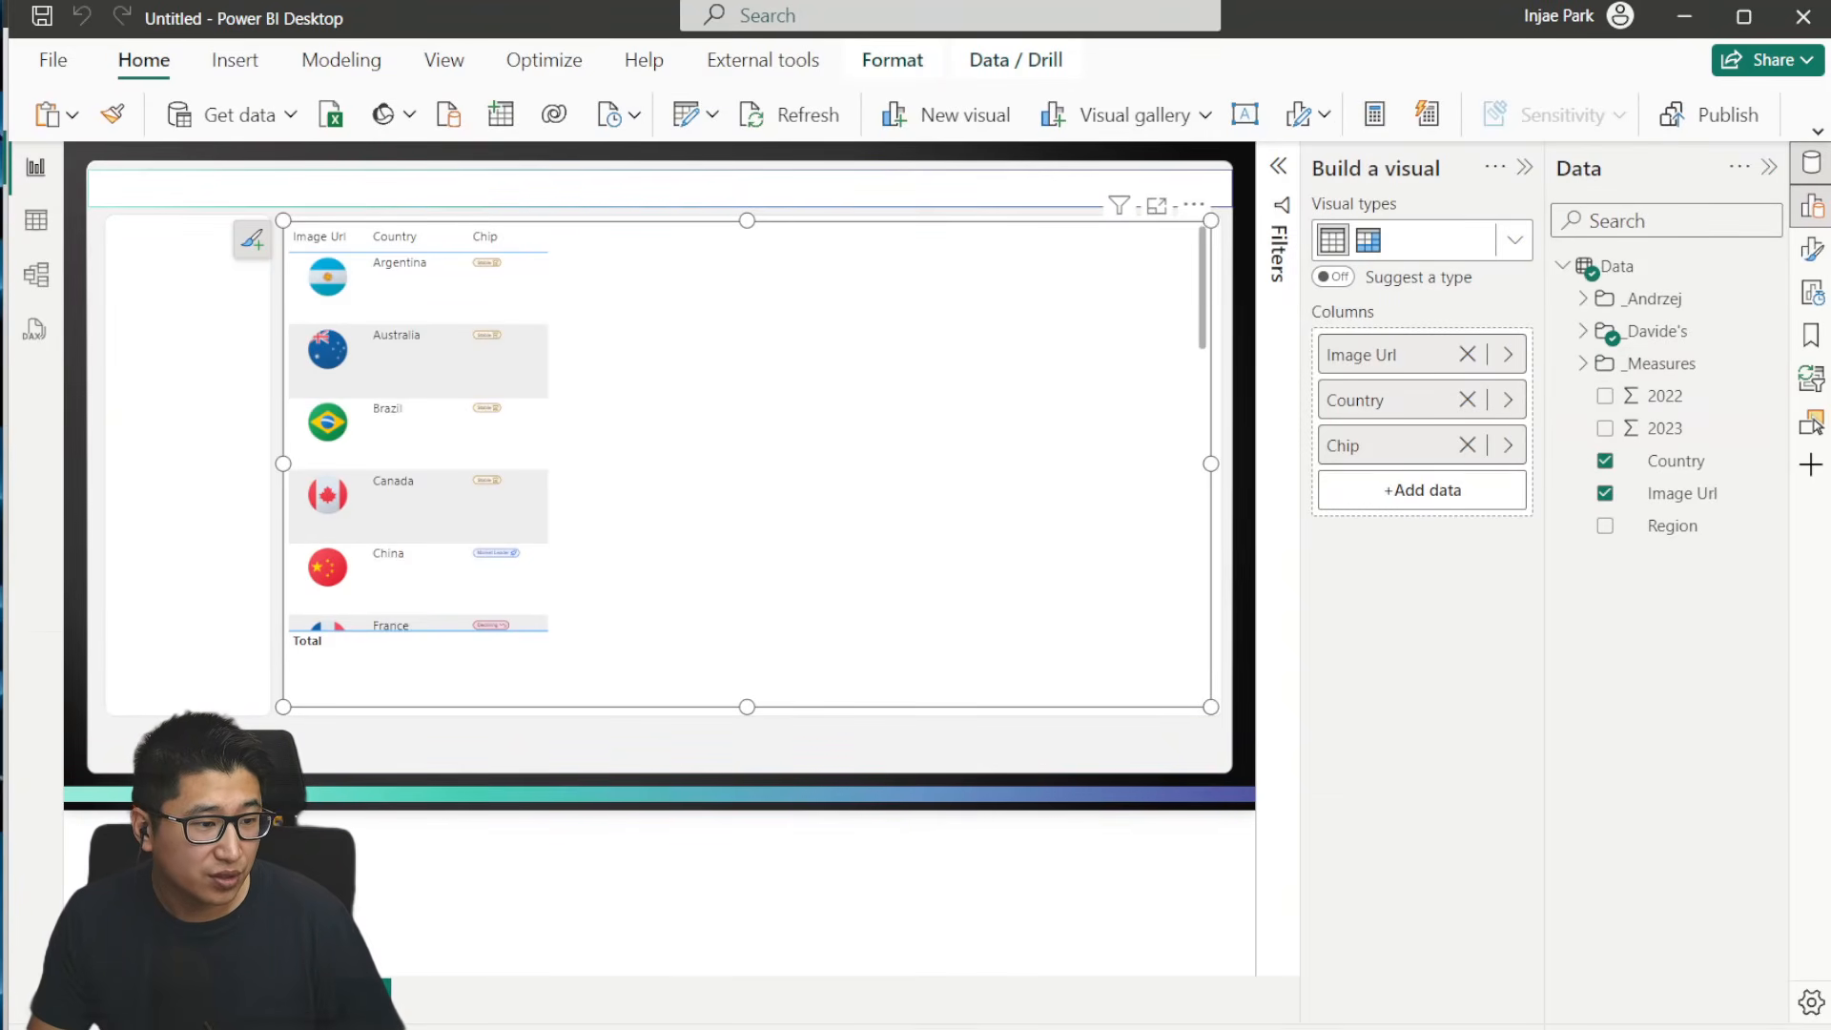
# - Bring up the finished Table Tutorial report and examine the columns and SVG visuals of its country table
pyautogui.hotkey('alt', 'Tab')
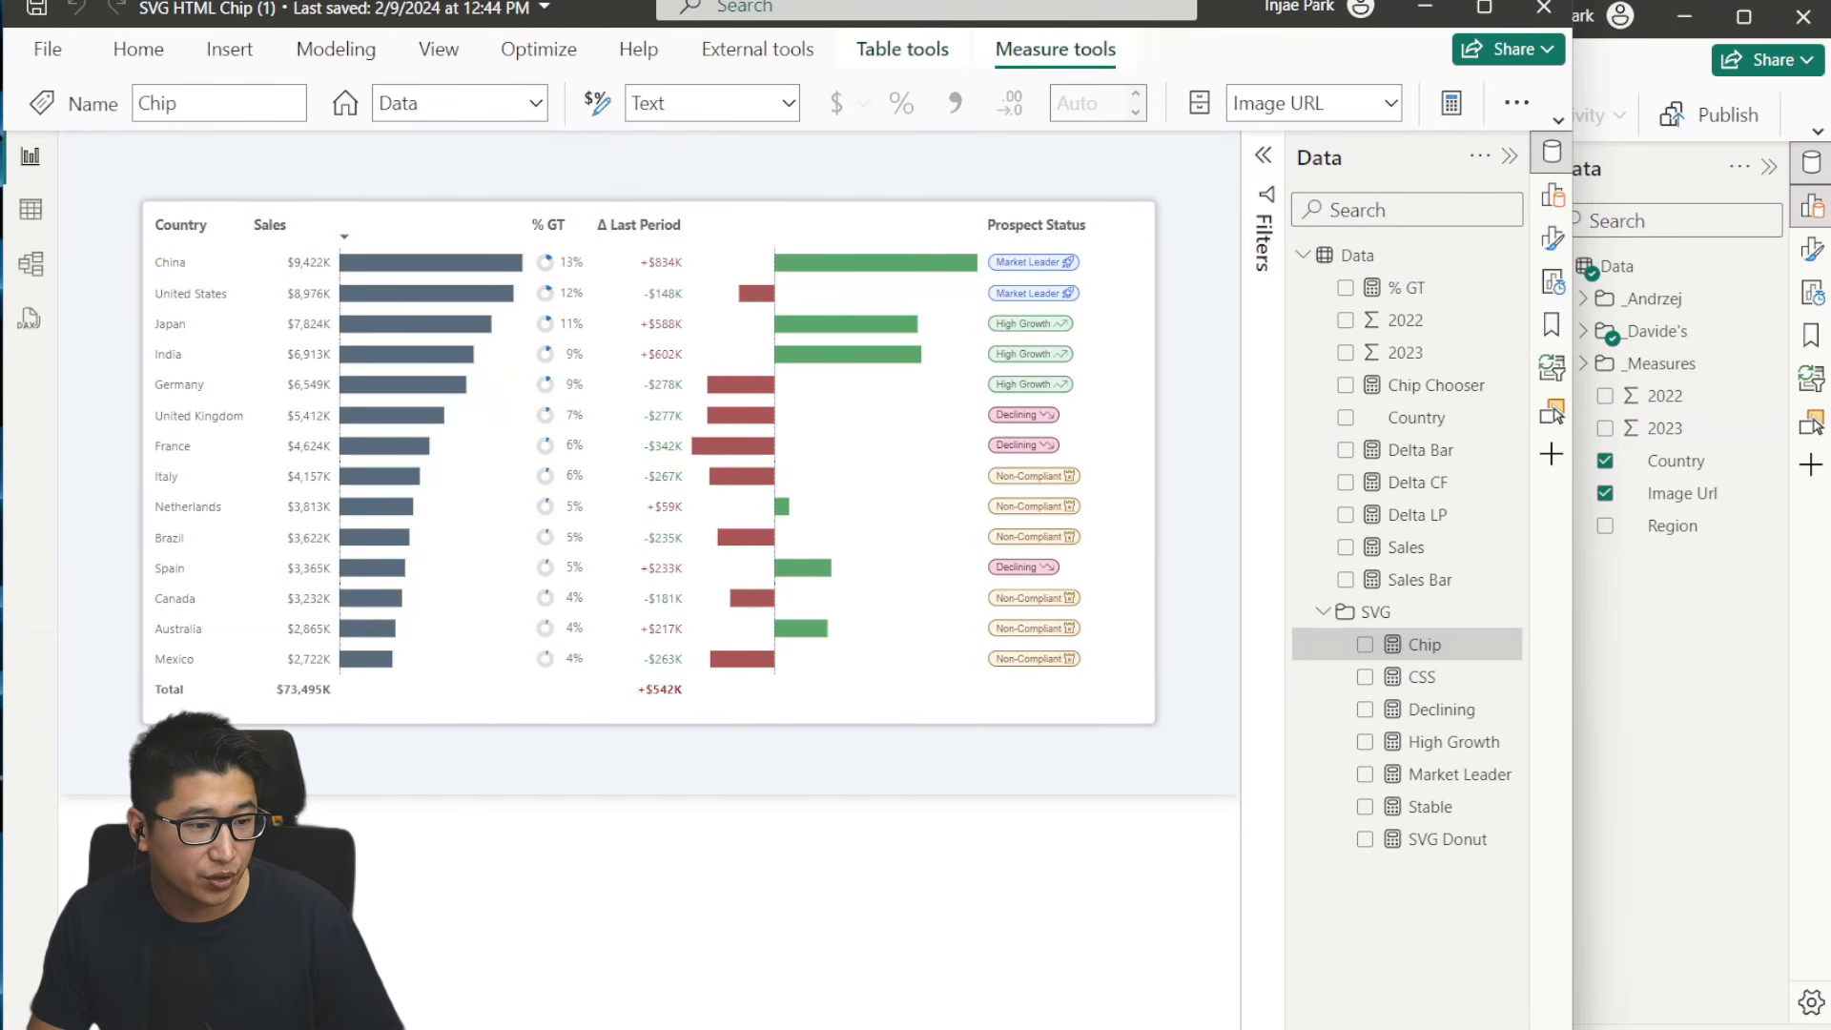
pyautogui.hotkey('alt', 'Tab')
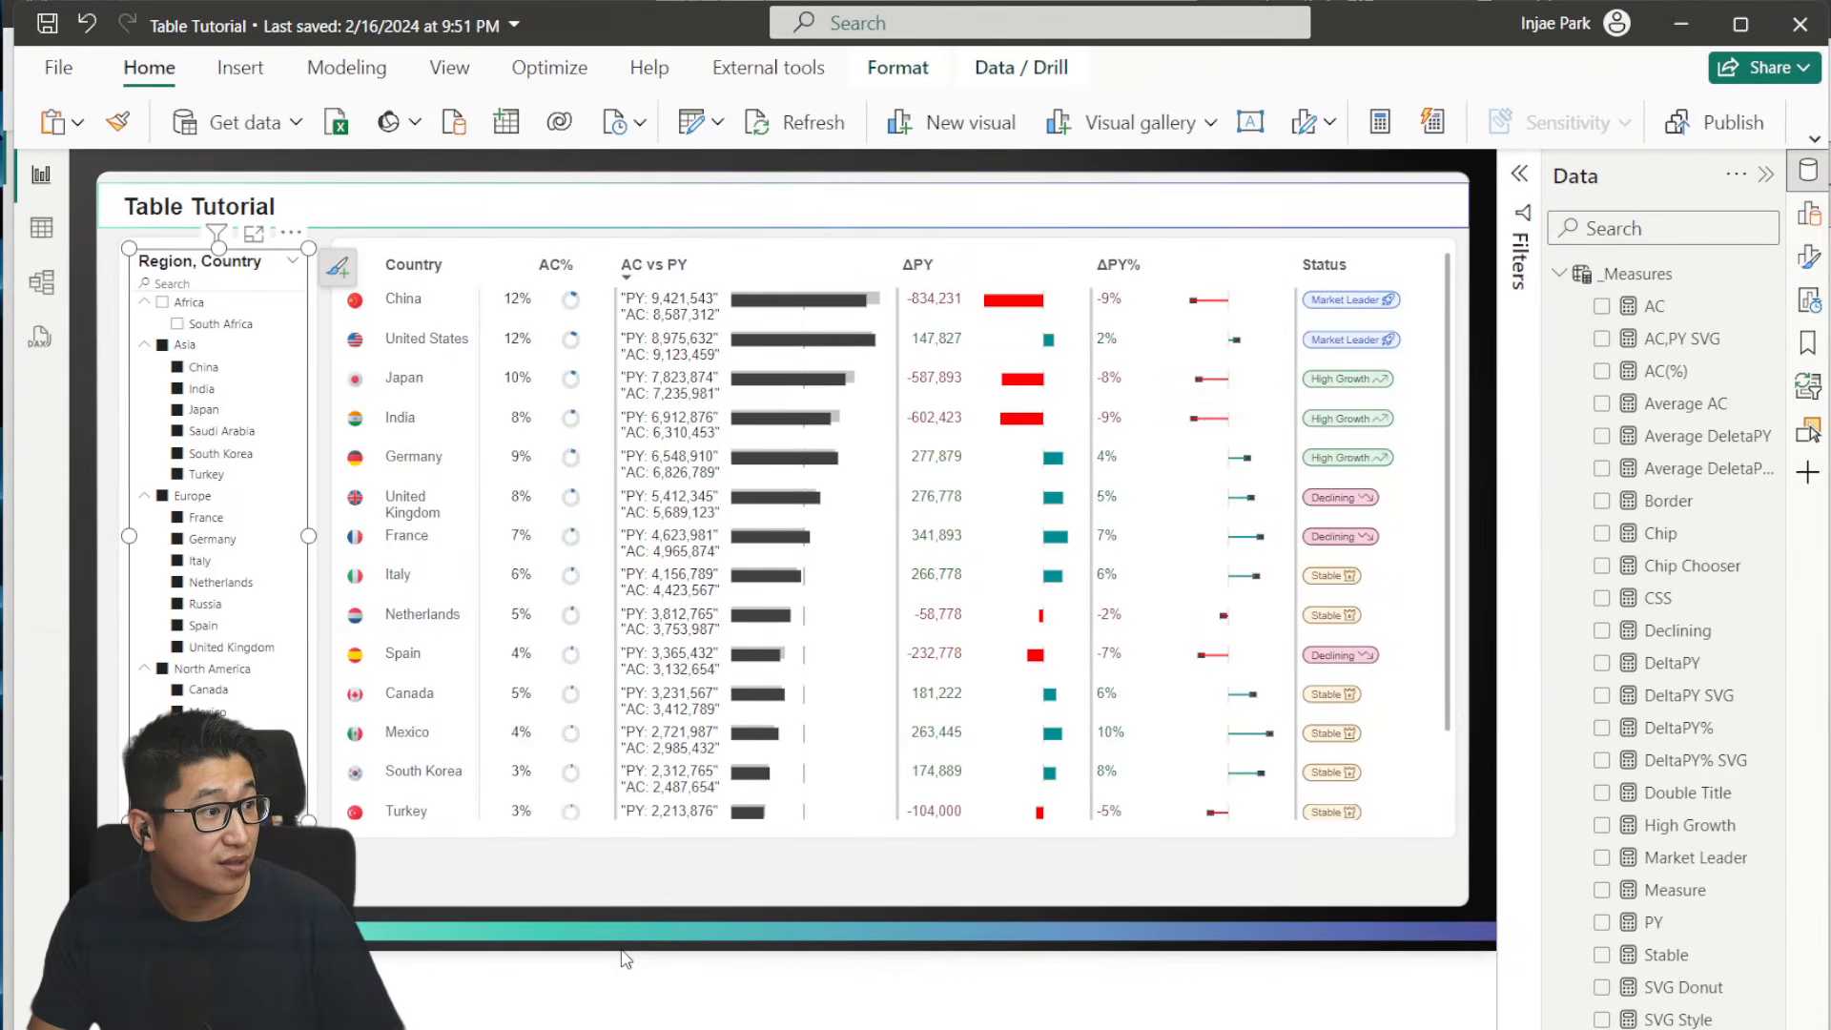
pyautogui.click(487, 868)
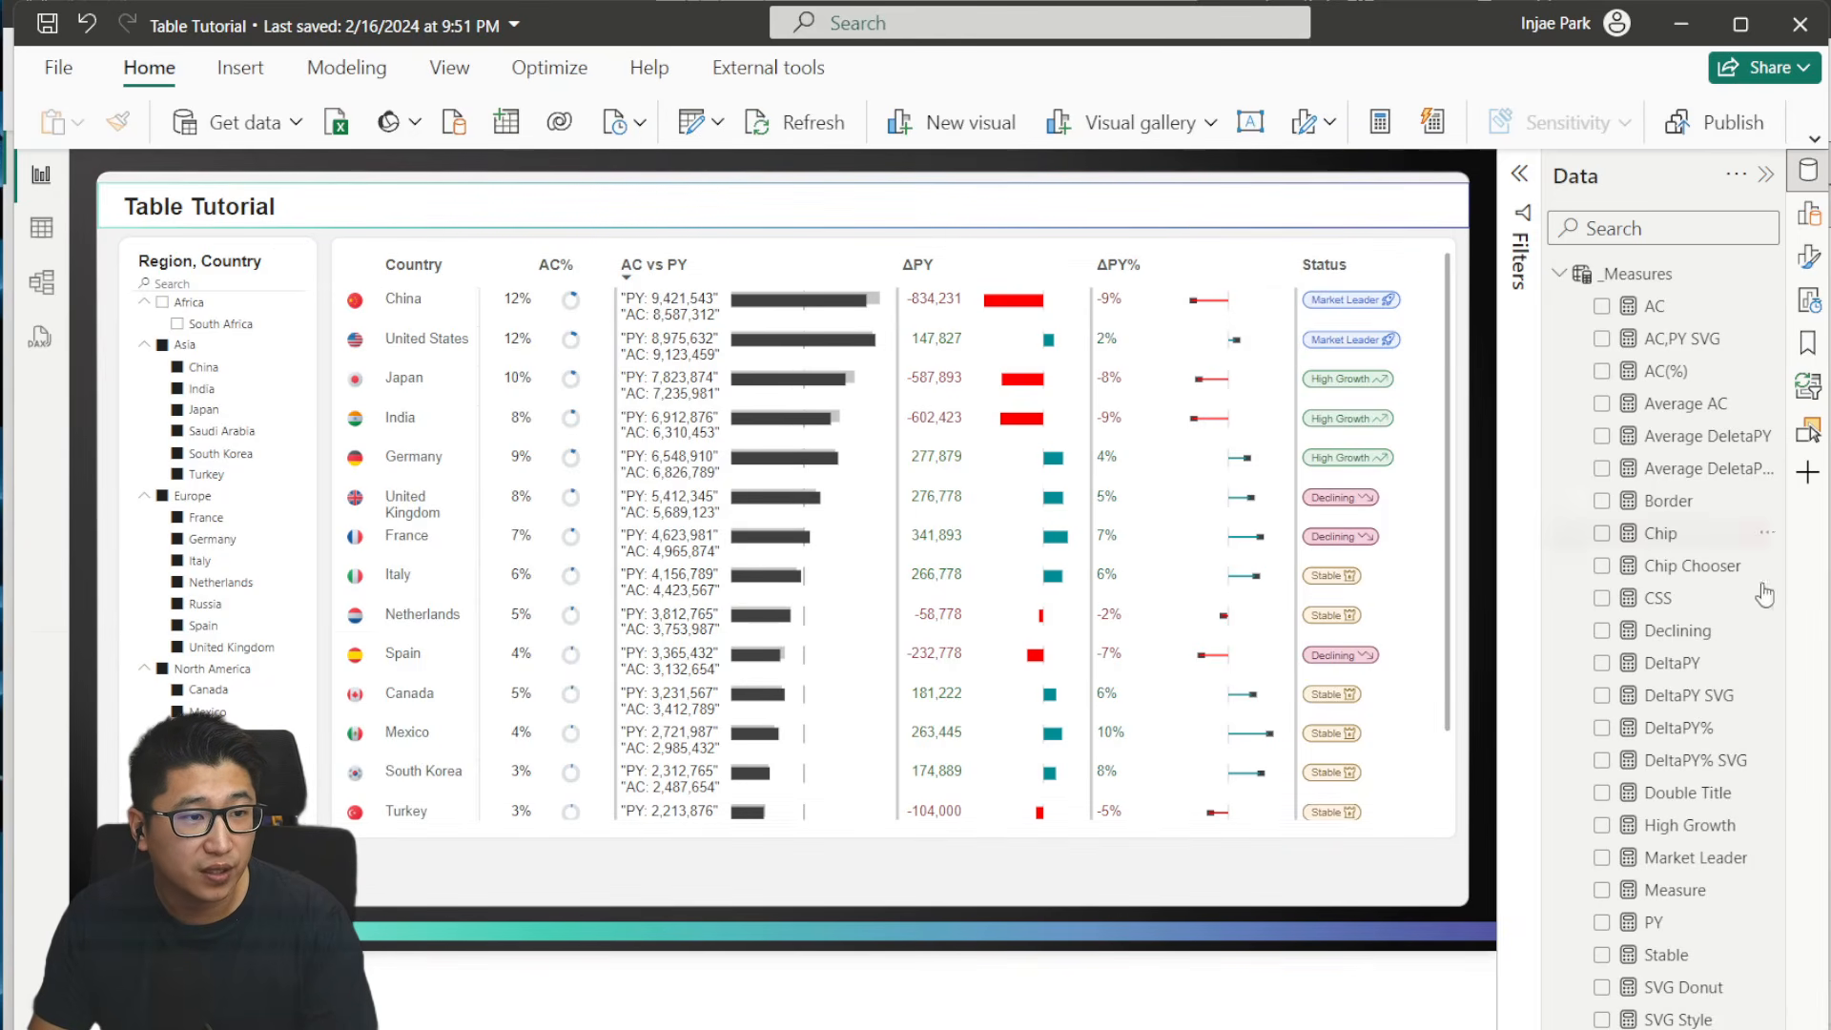
# - Return to the Untitled report and expand the folder holding the Chip to SVG Donut measures to review them
pyautogui.hotkey('alt', 'Tab')
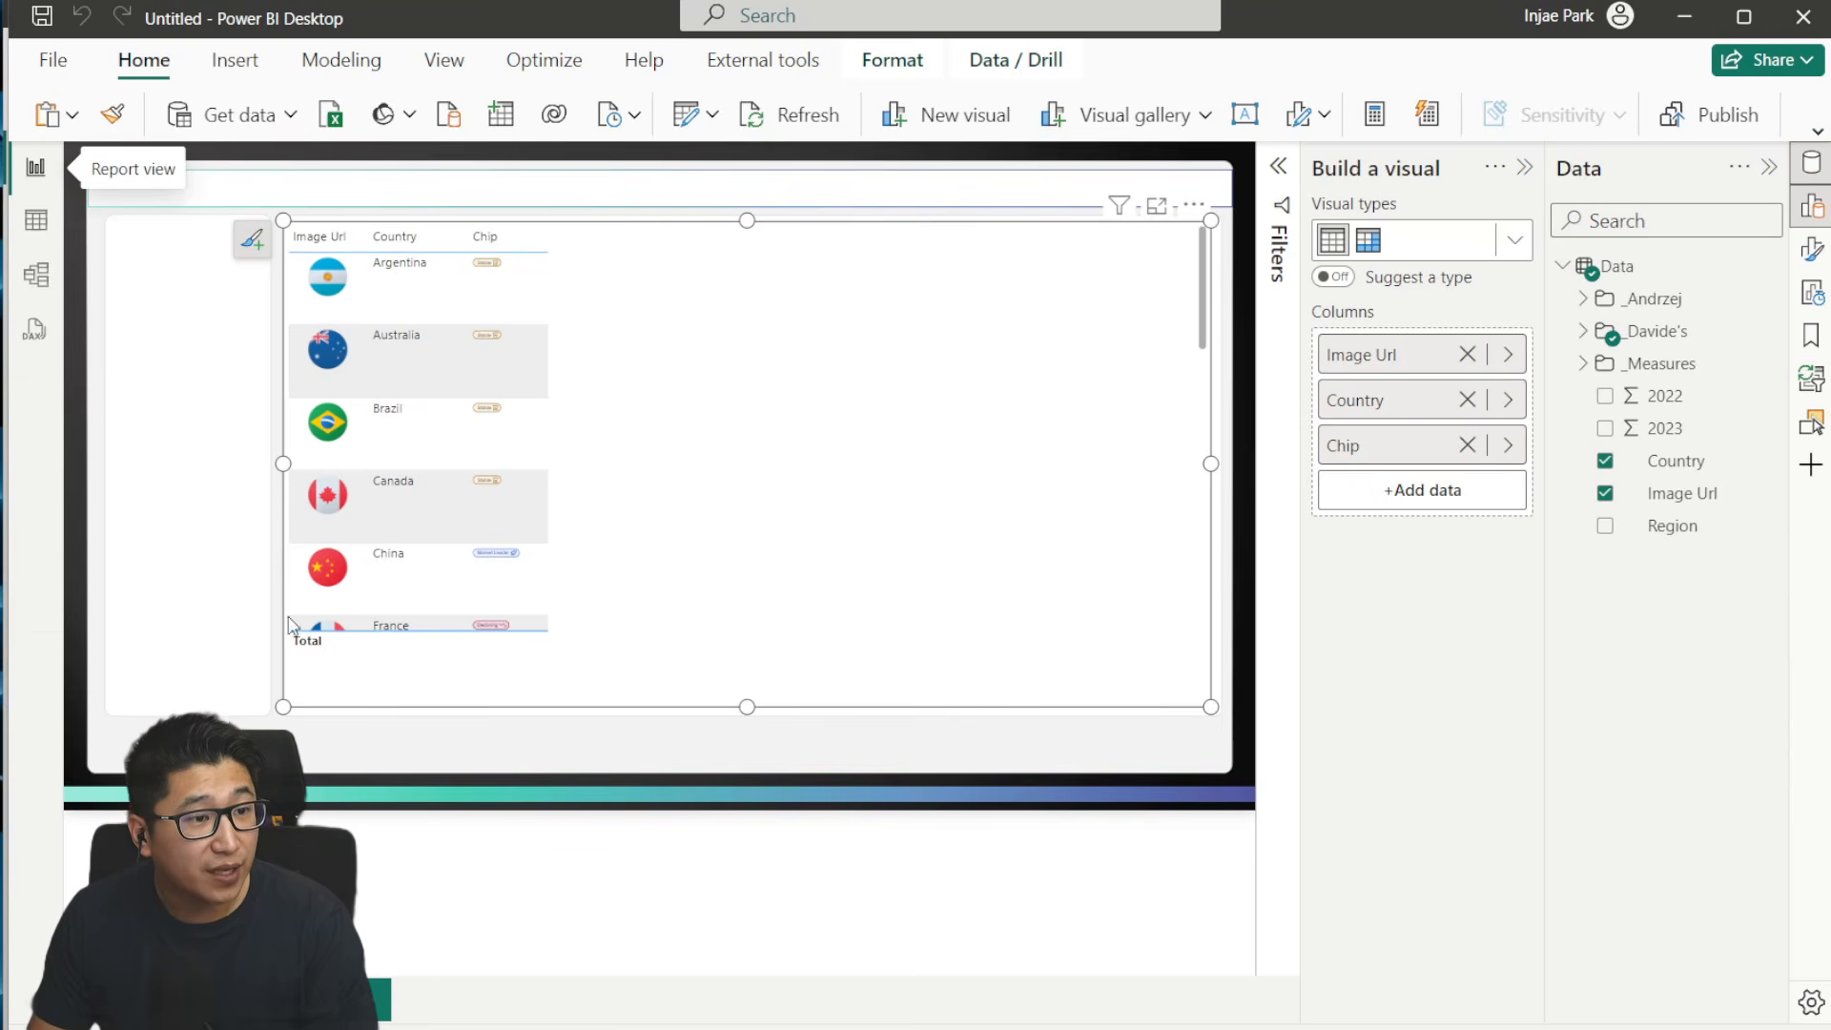
pyautogui.click(1586, 331)
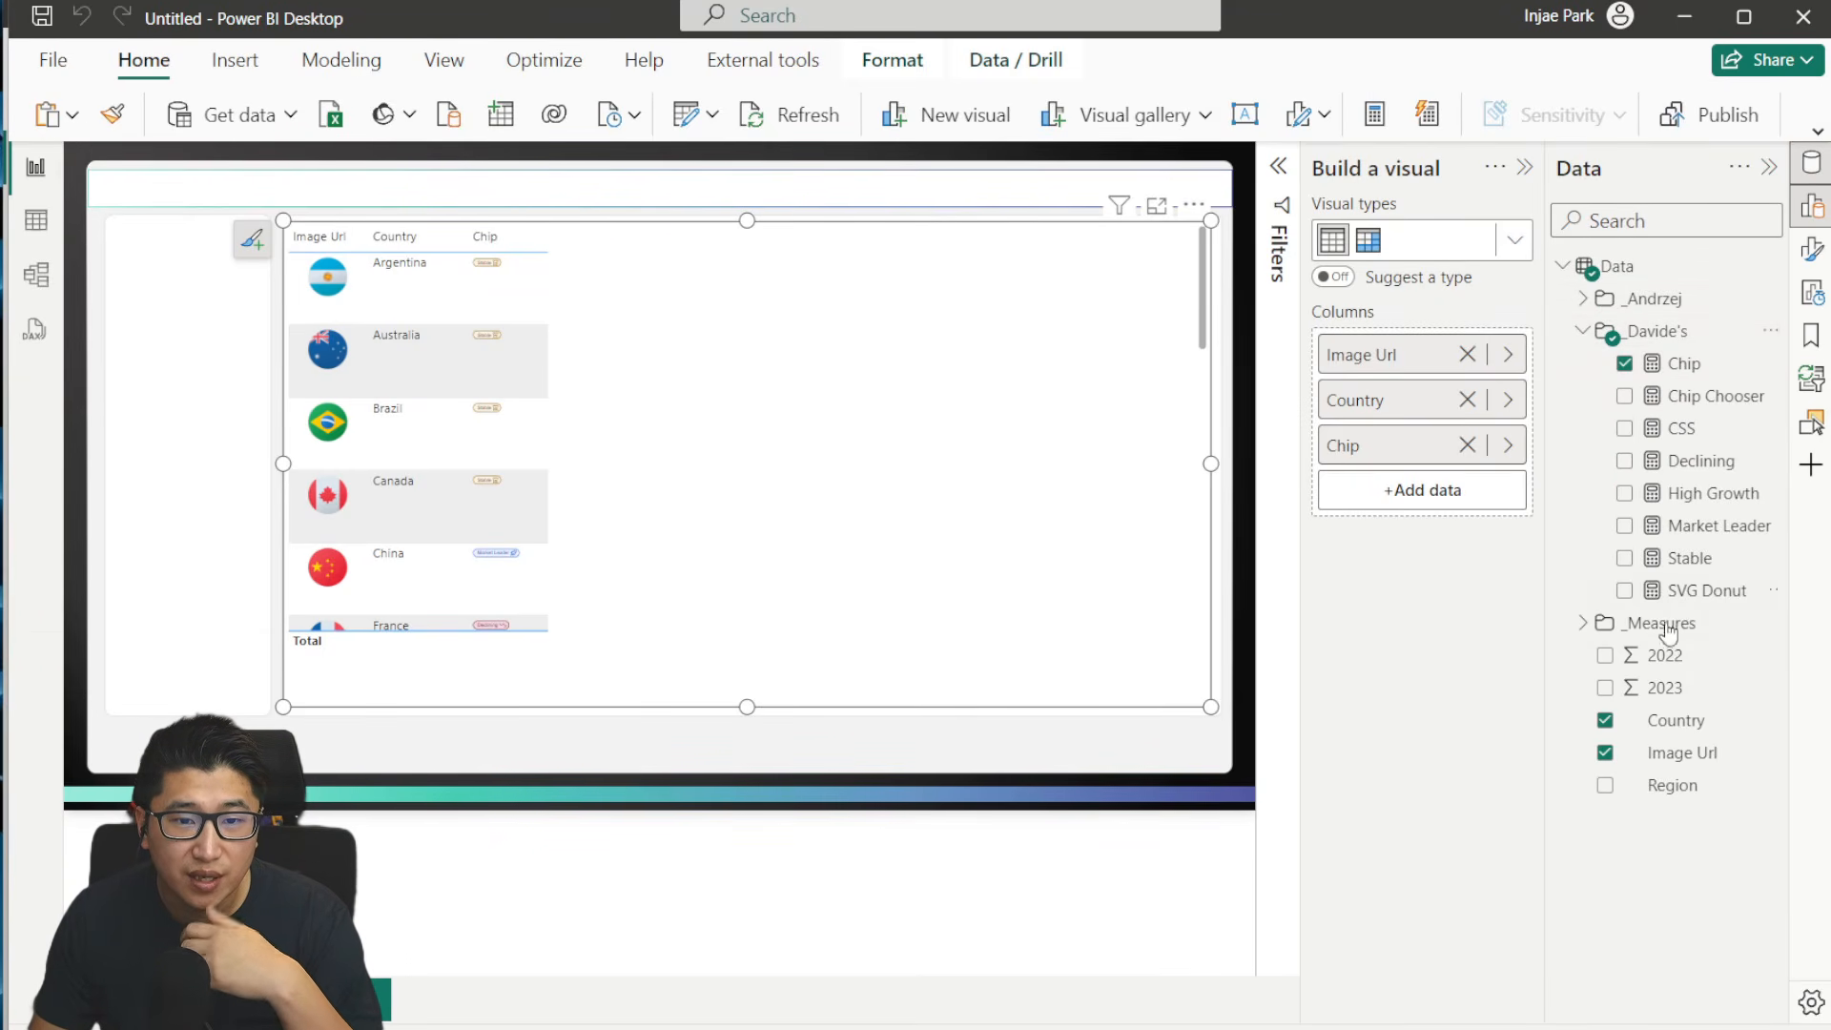
pyautogui.moveTo(1717, 597); pyautogui.dragTo(760, 438)
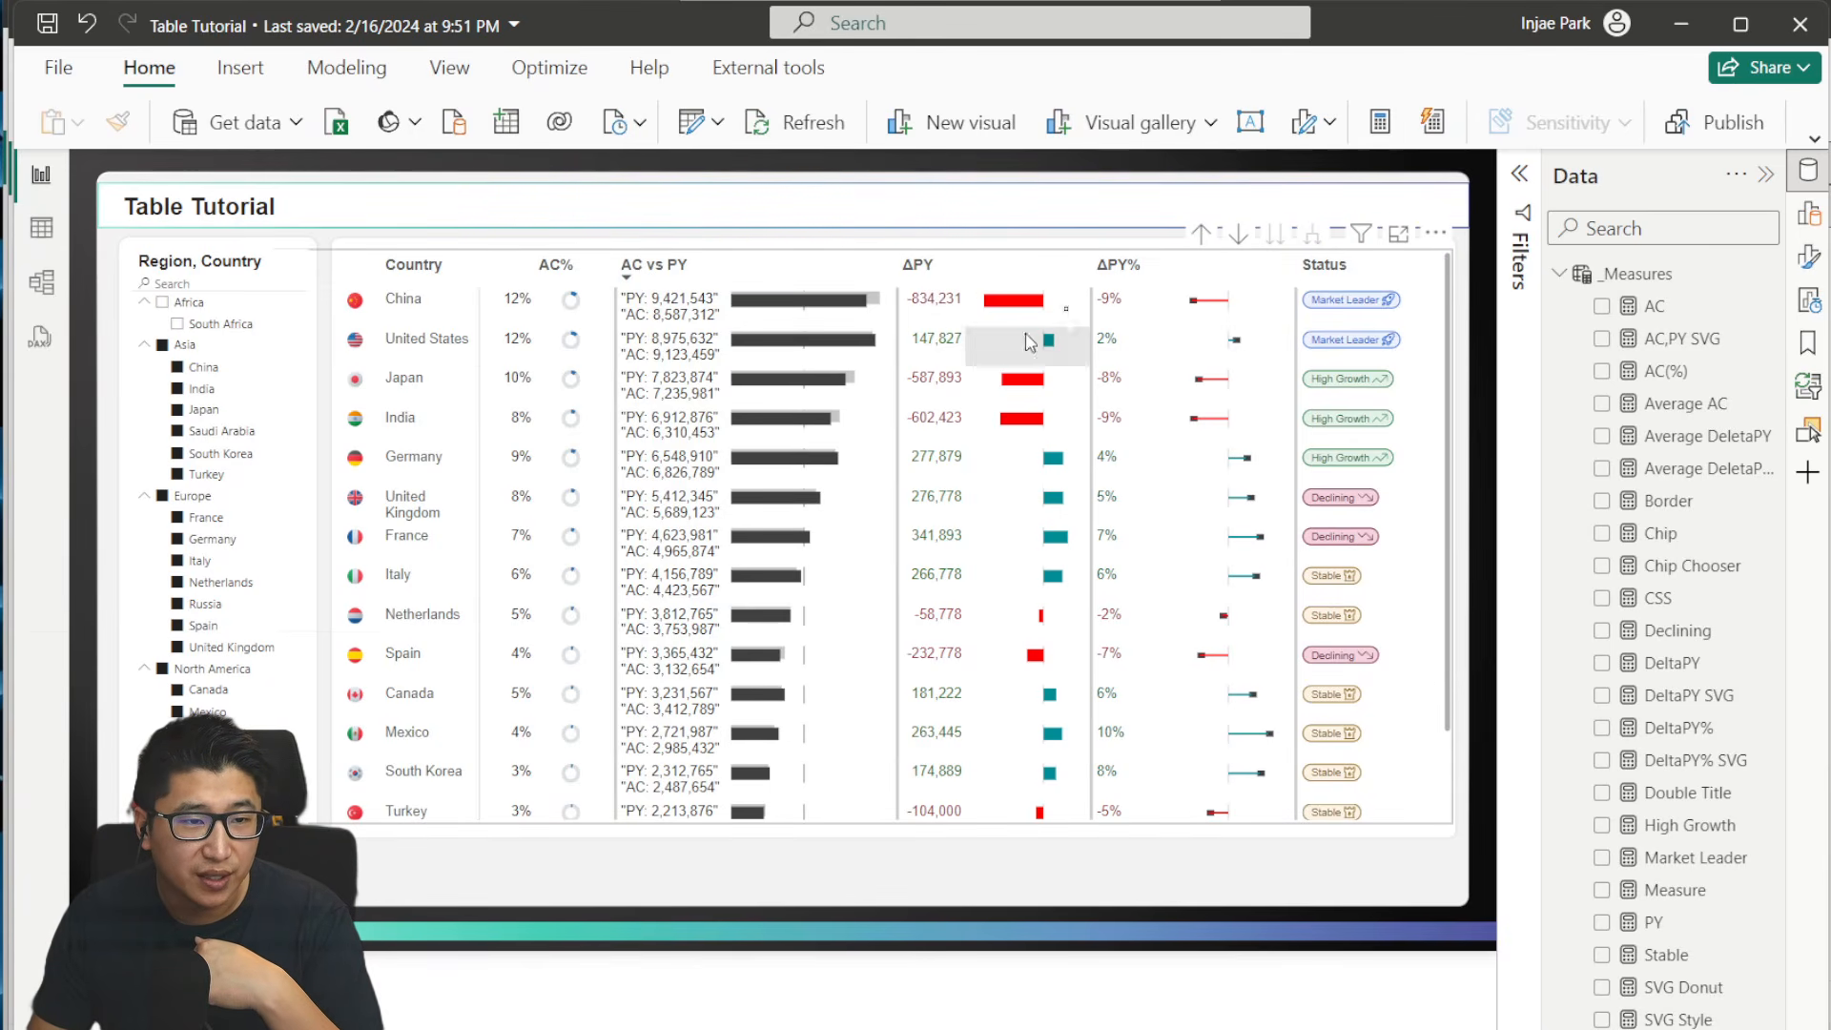
# - Switch to the IBCS report and collapse its visual-building pane to examine the 3-tier matrix chart at a larger size
pyautogui.click(1828, 349)
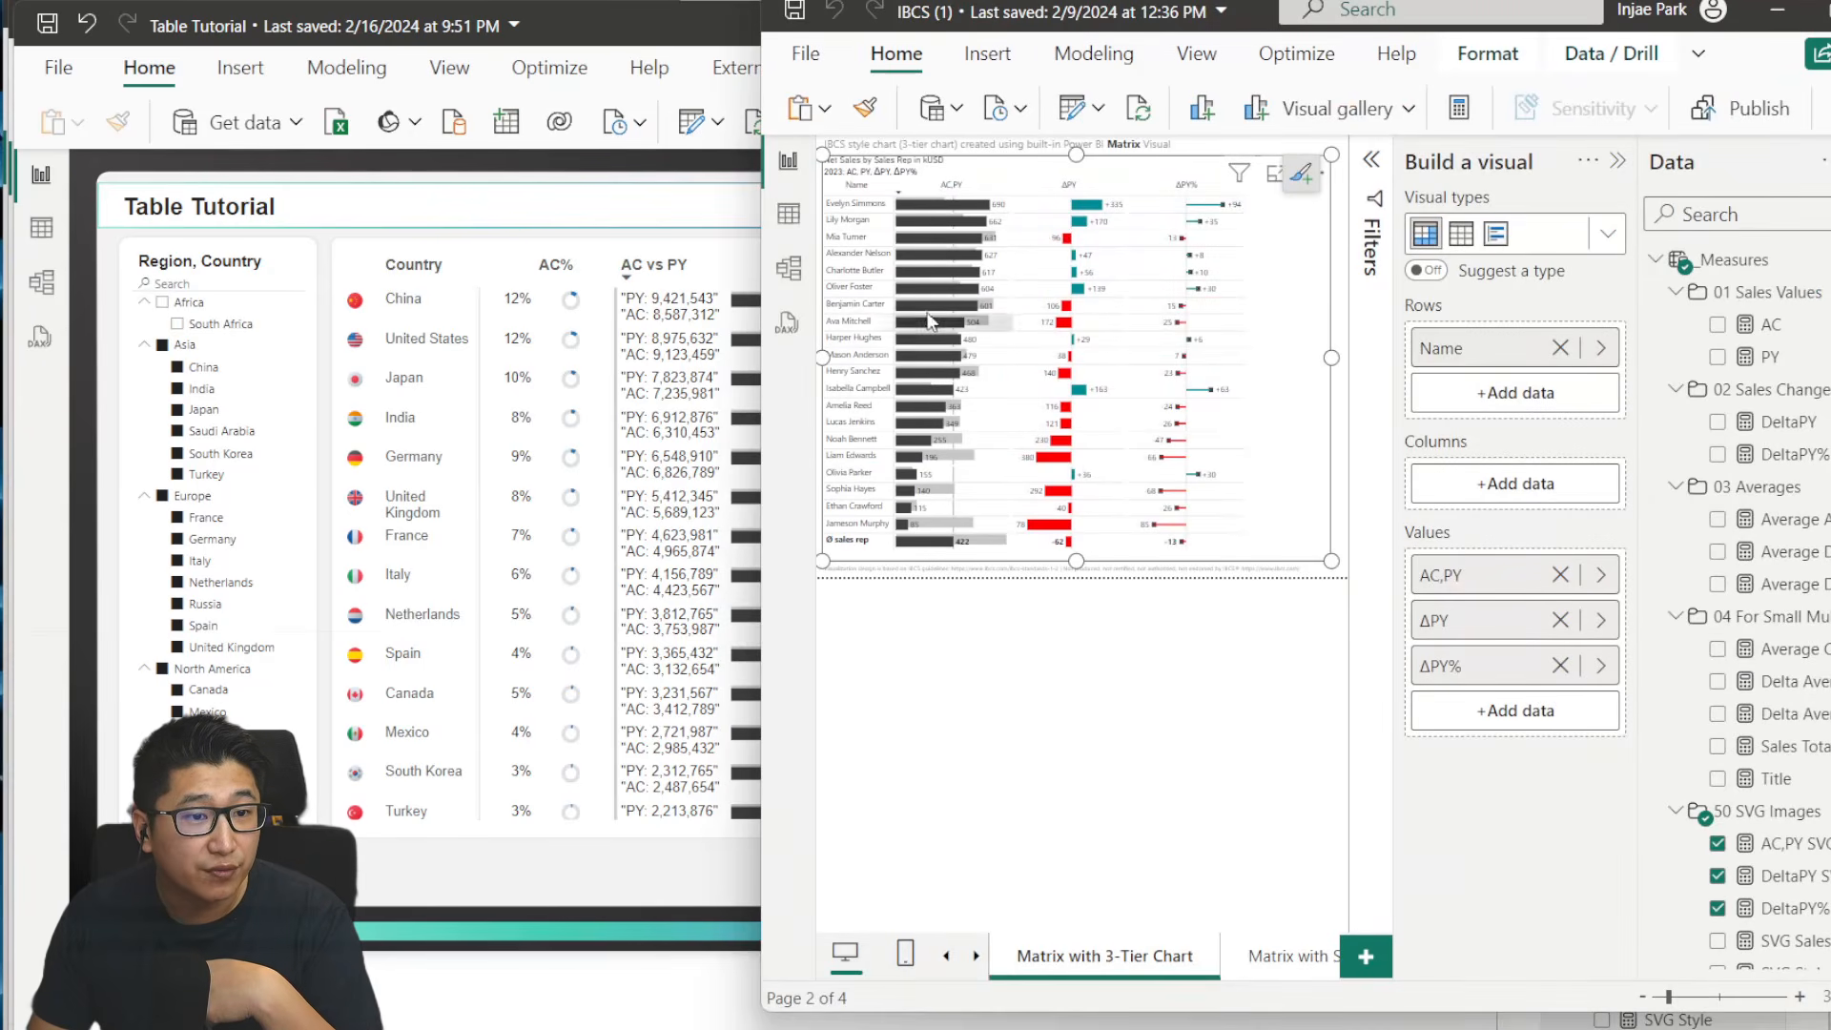
pyautogui.click(1619, 161)
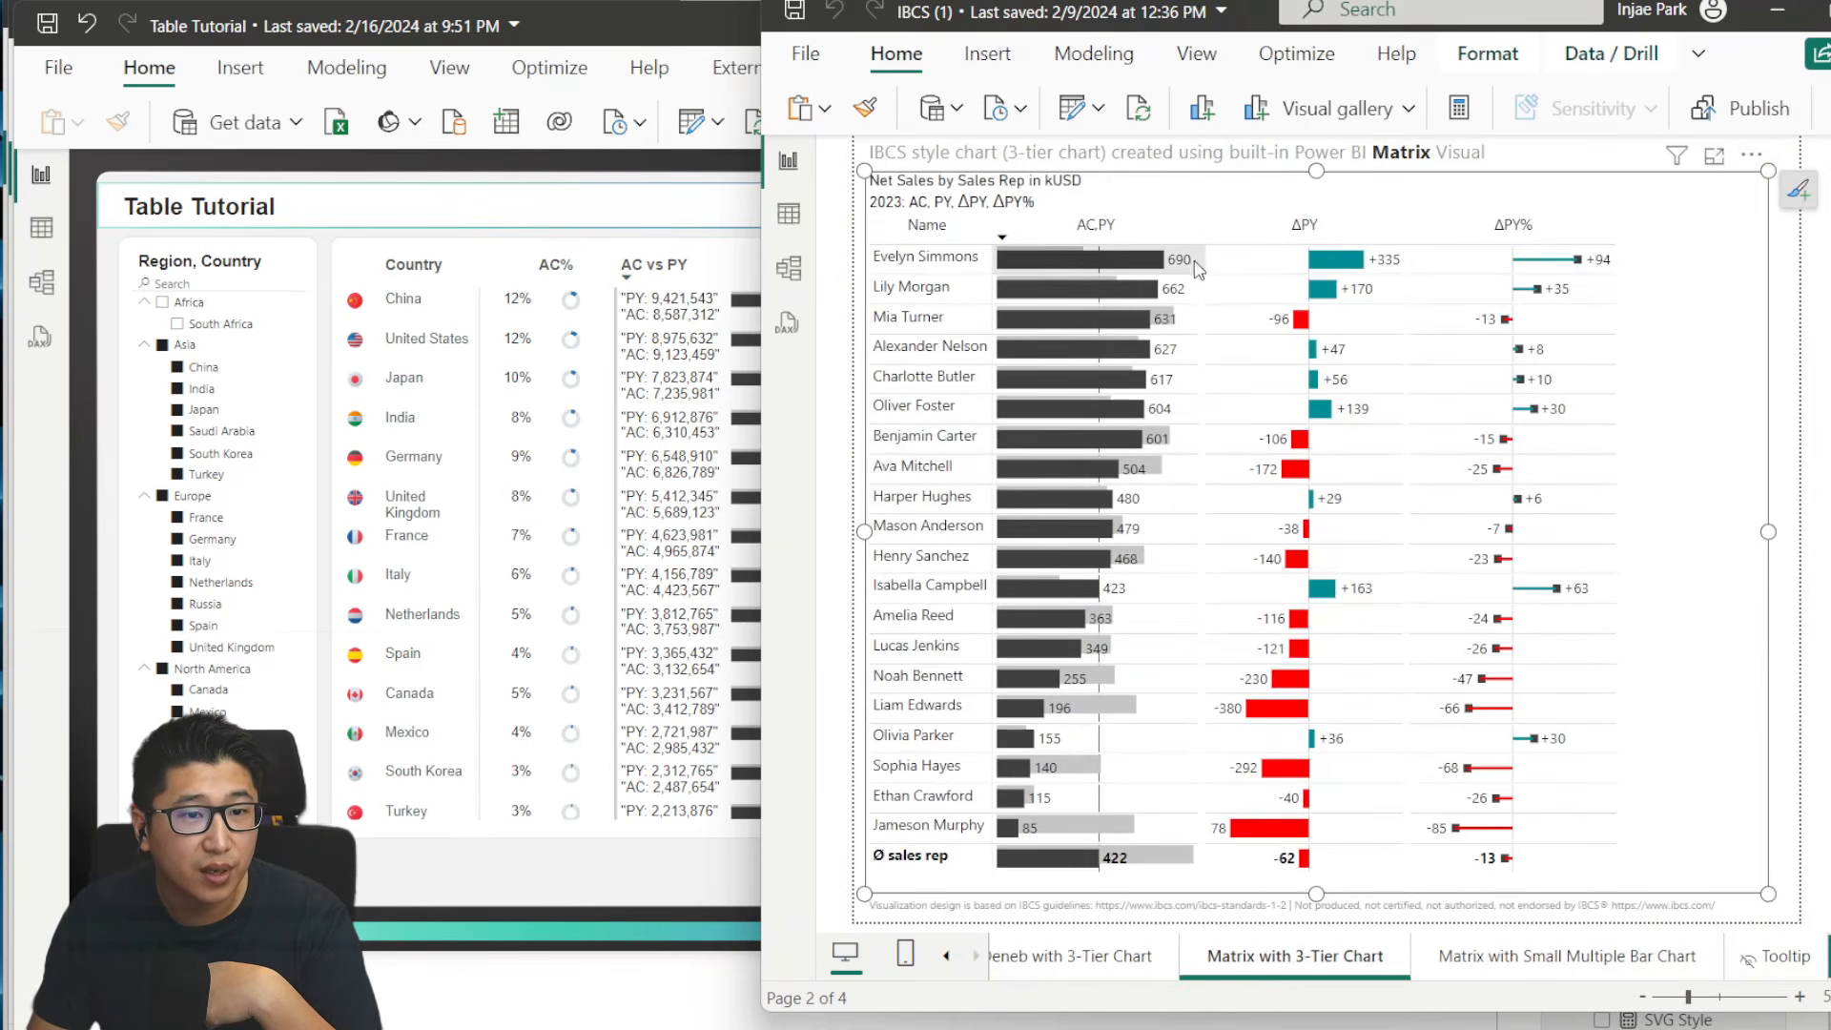
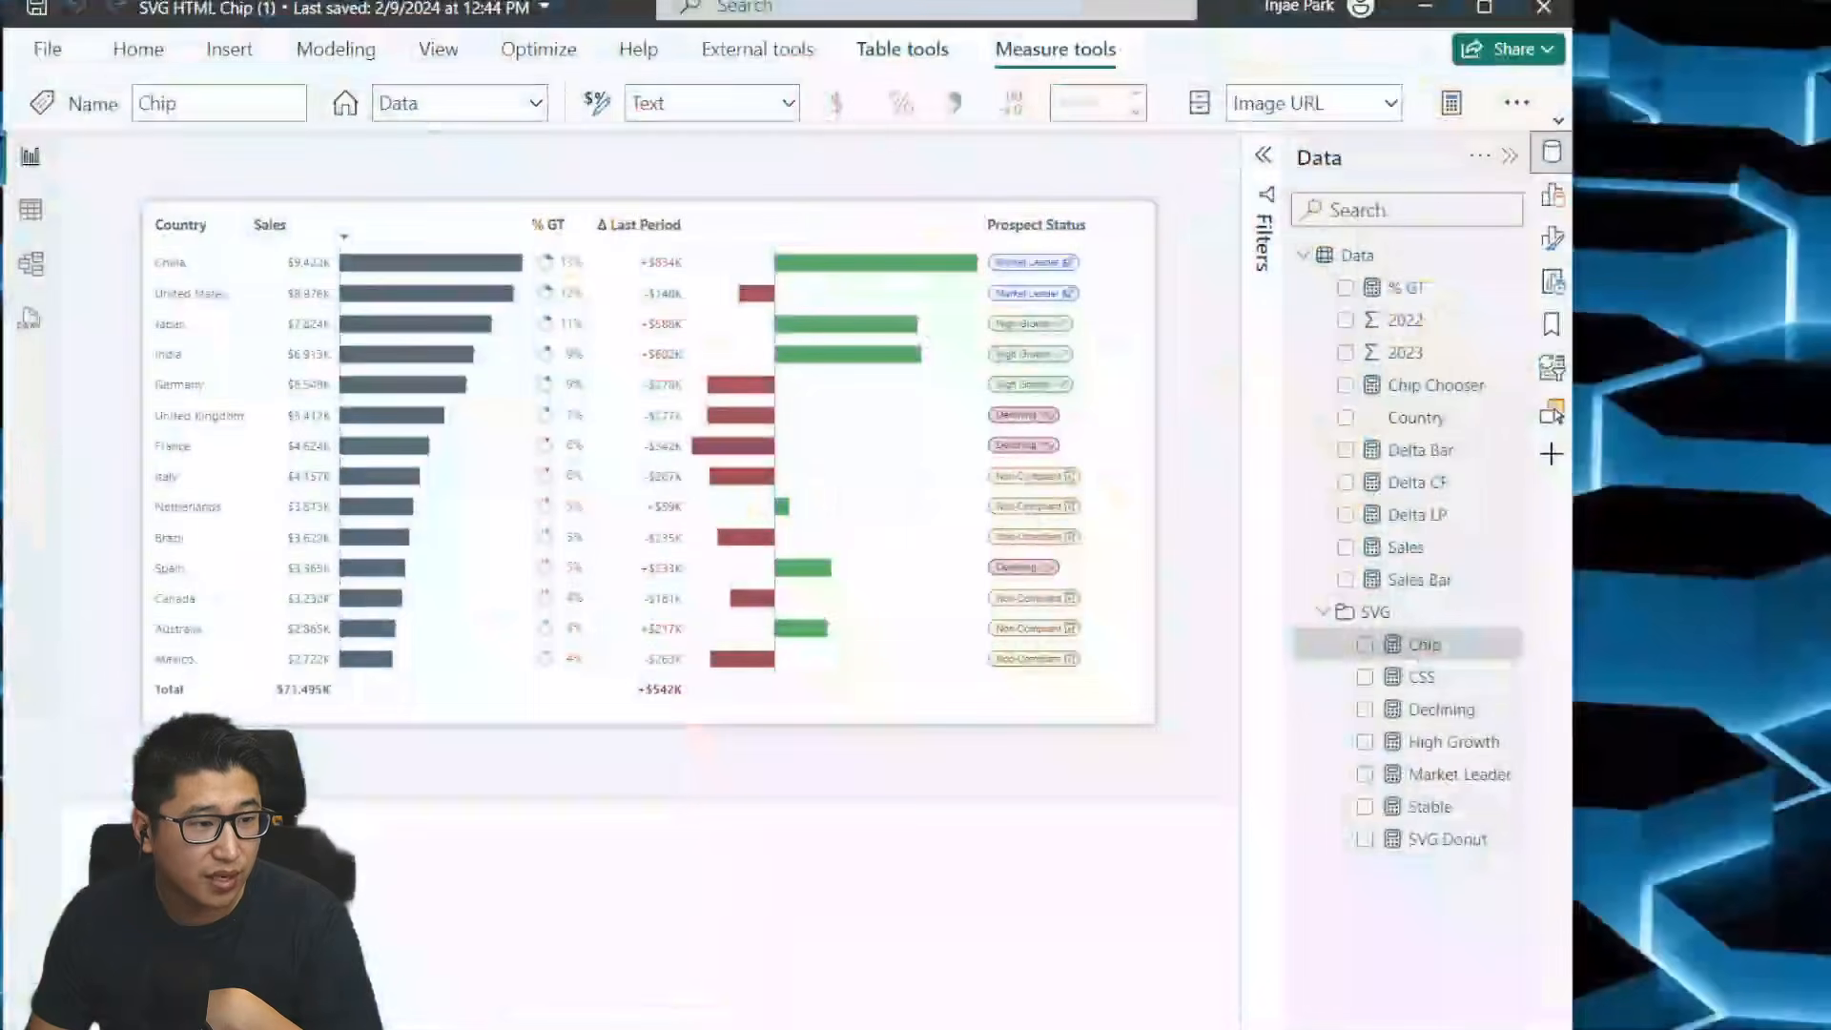
# - Check the country data table behind the SVG HTML Chip report, return to its report view, and switch to the Untitled report
pyautogui.click(31, 219)
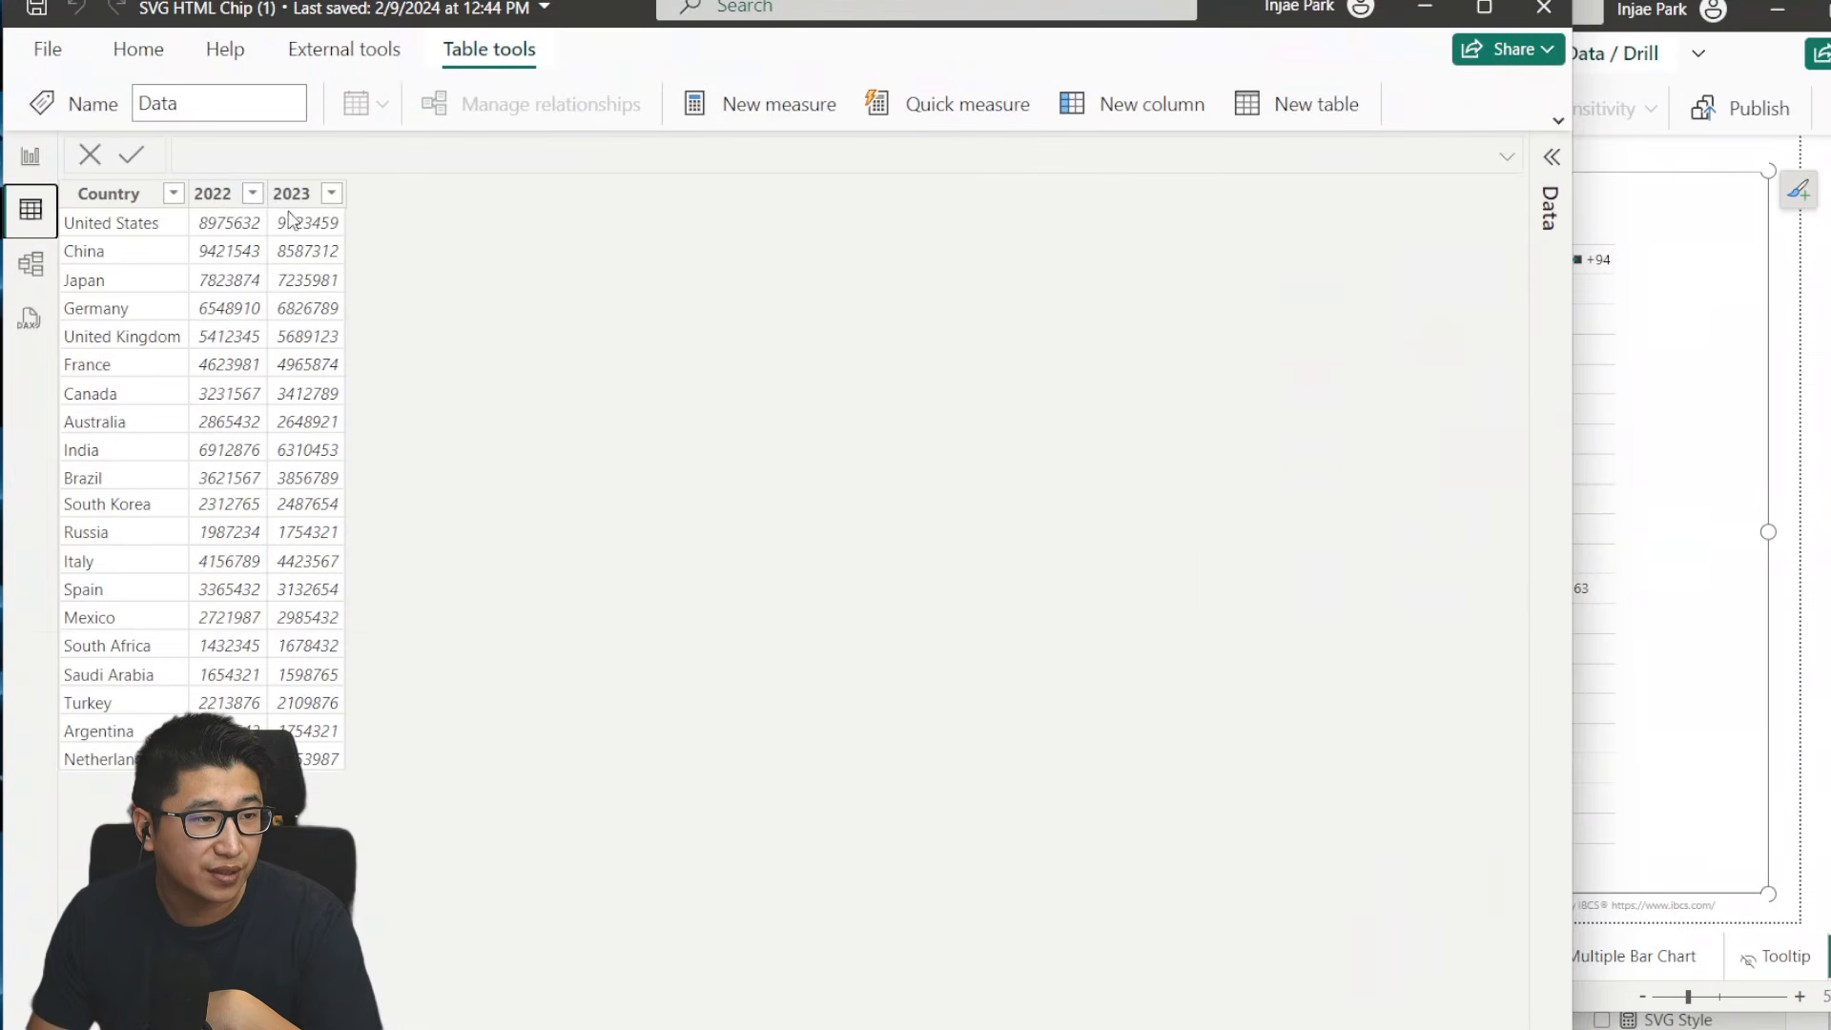
pyautogui.click(31, 156)
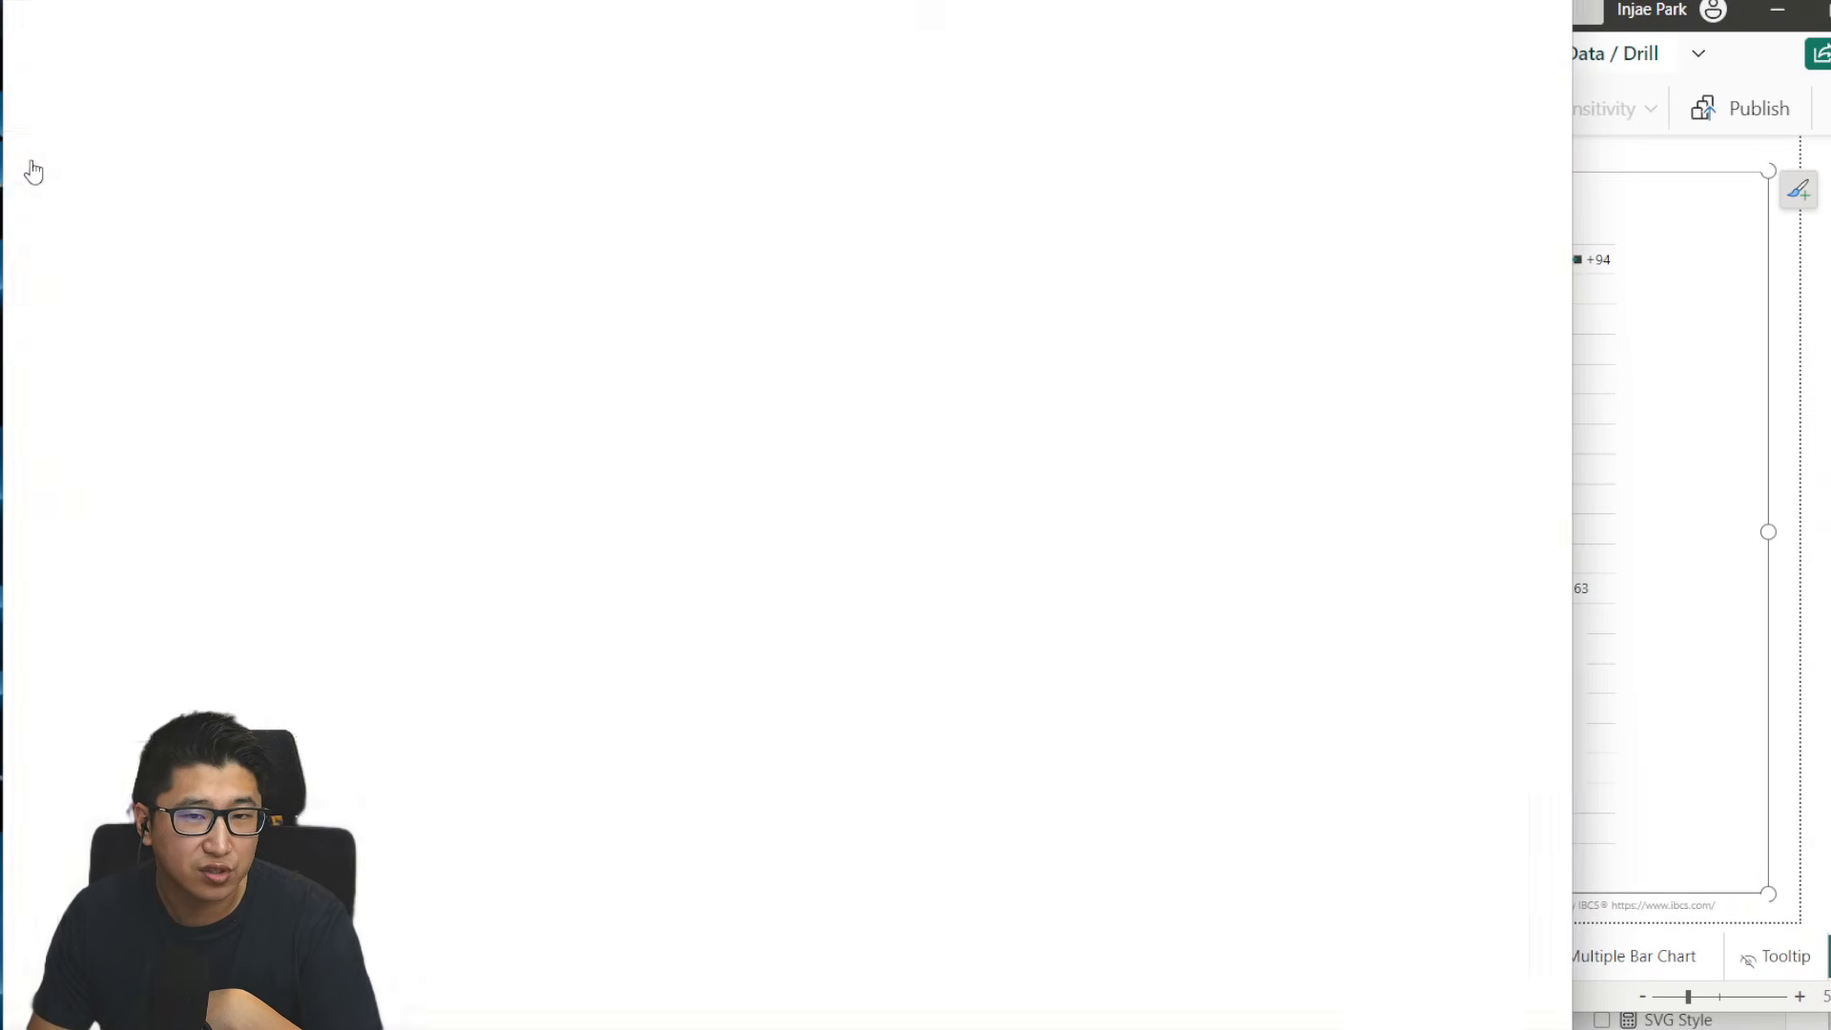
pyautogui.click(1736, 720)
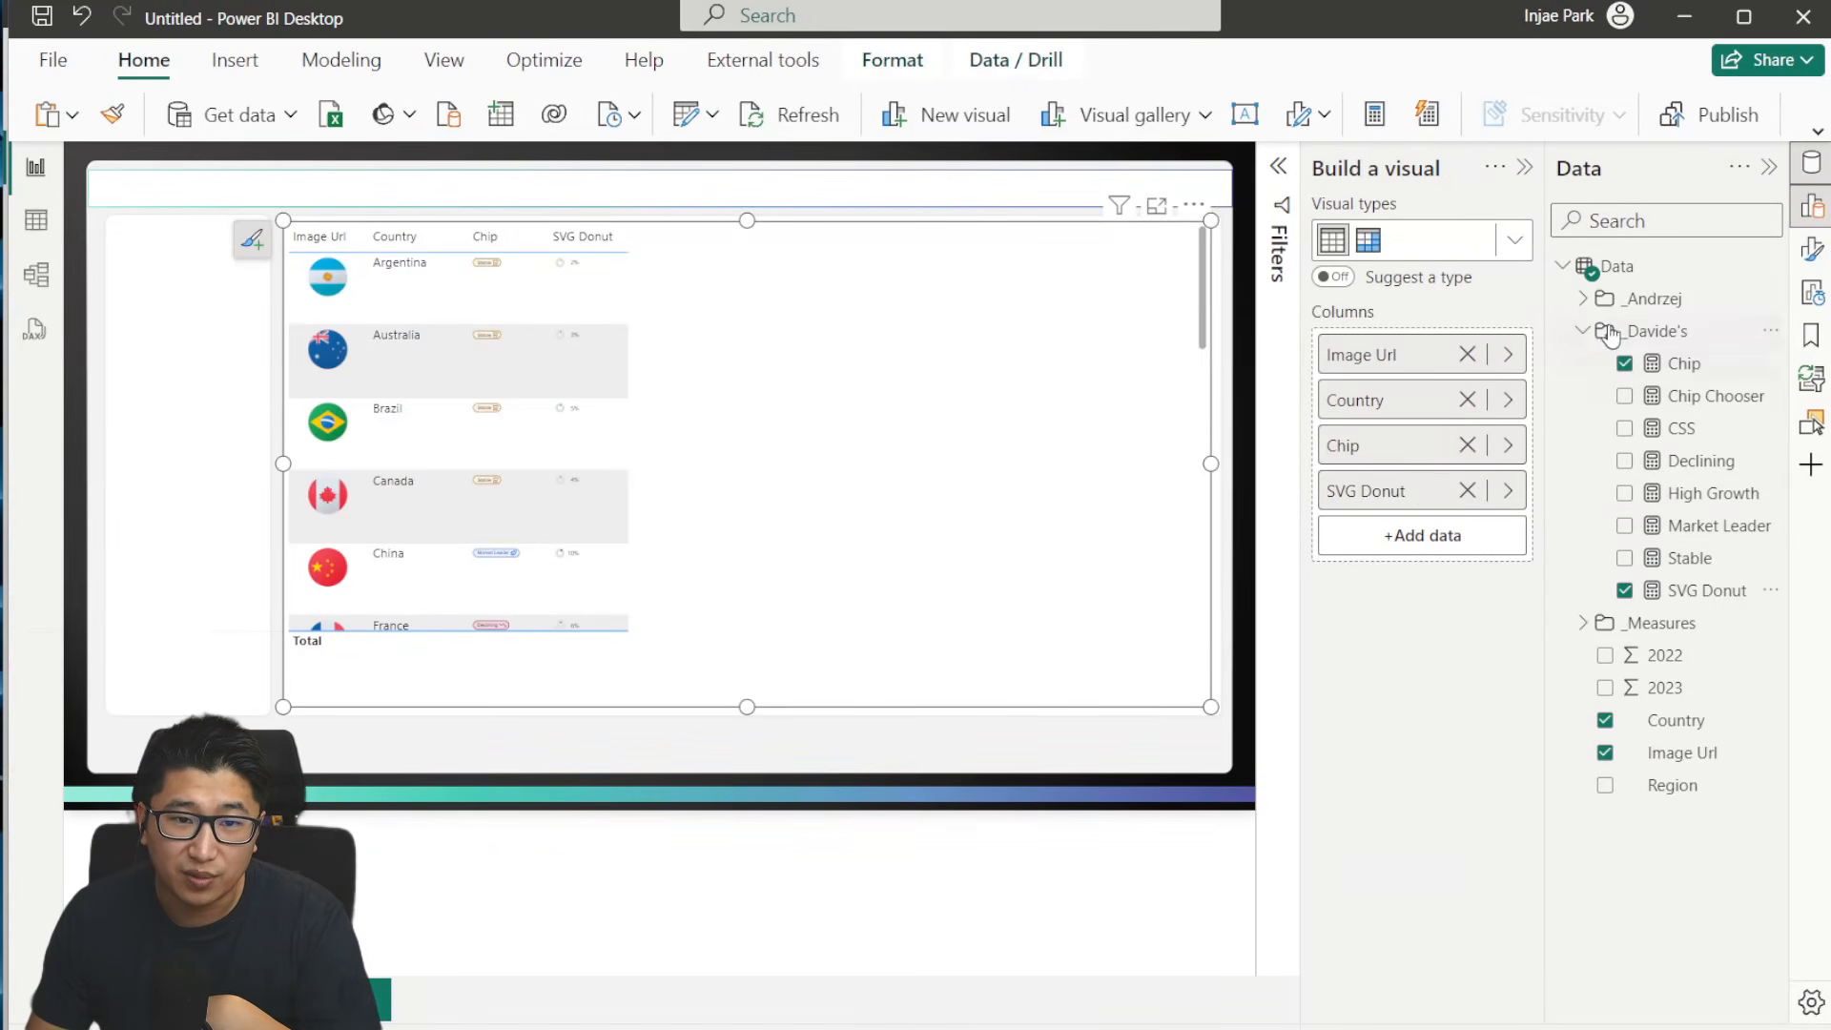
# - Add the AC,PY SVG, DeltaPY SVG and DeltaPY% SVG measures from the SVGs folder to the country table
pyautogui.click(1584, 298)
pyautogui.click(1604, 331)
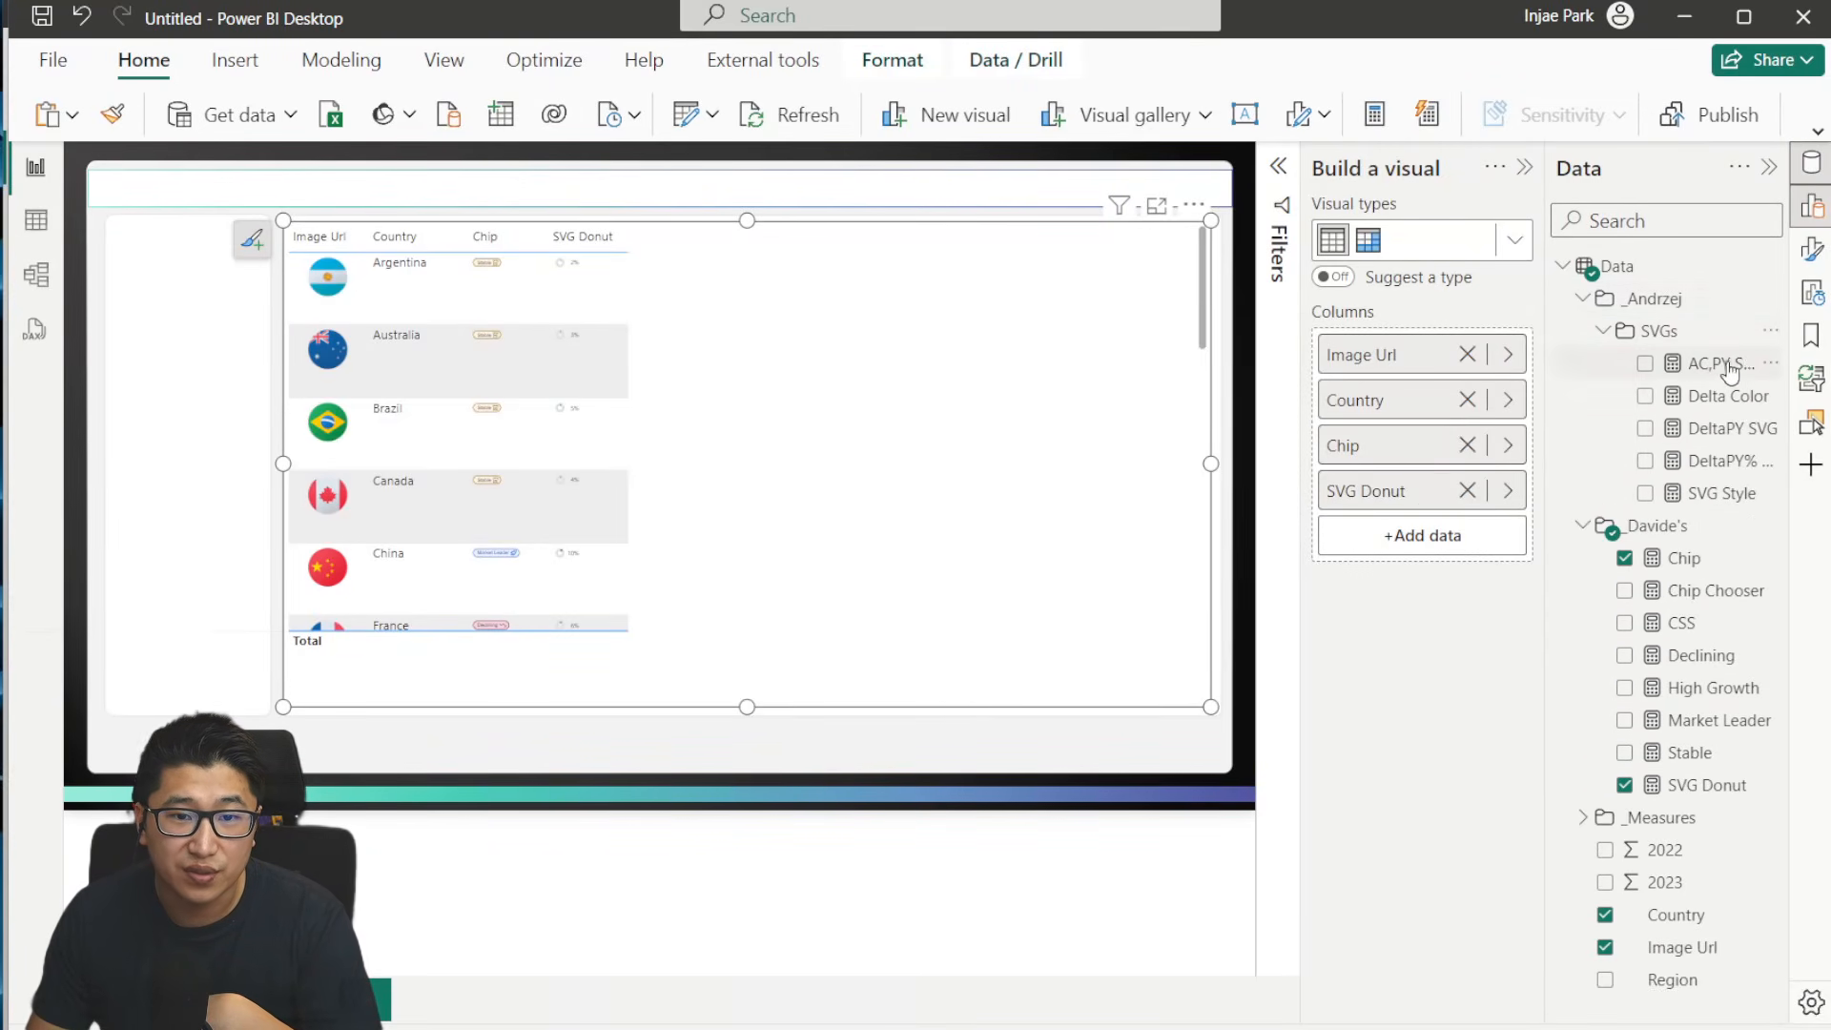
pyautogui.click(1711, 364)
pyautogui.moveTo(1722, 493); pyautogui.dragTo(953, 381)
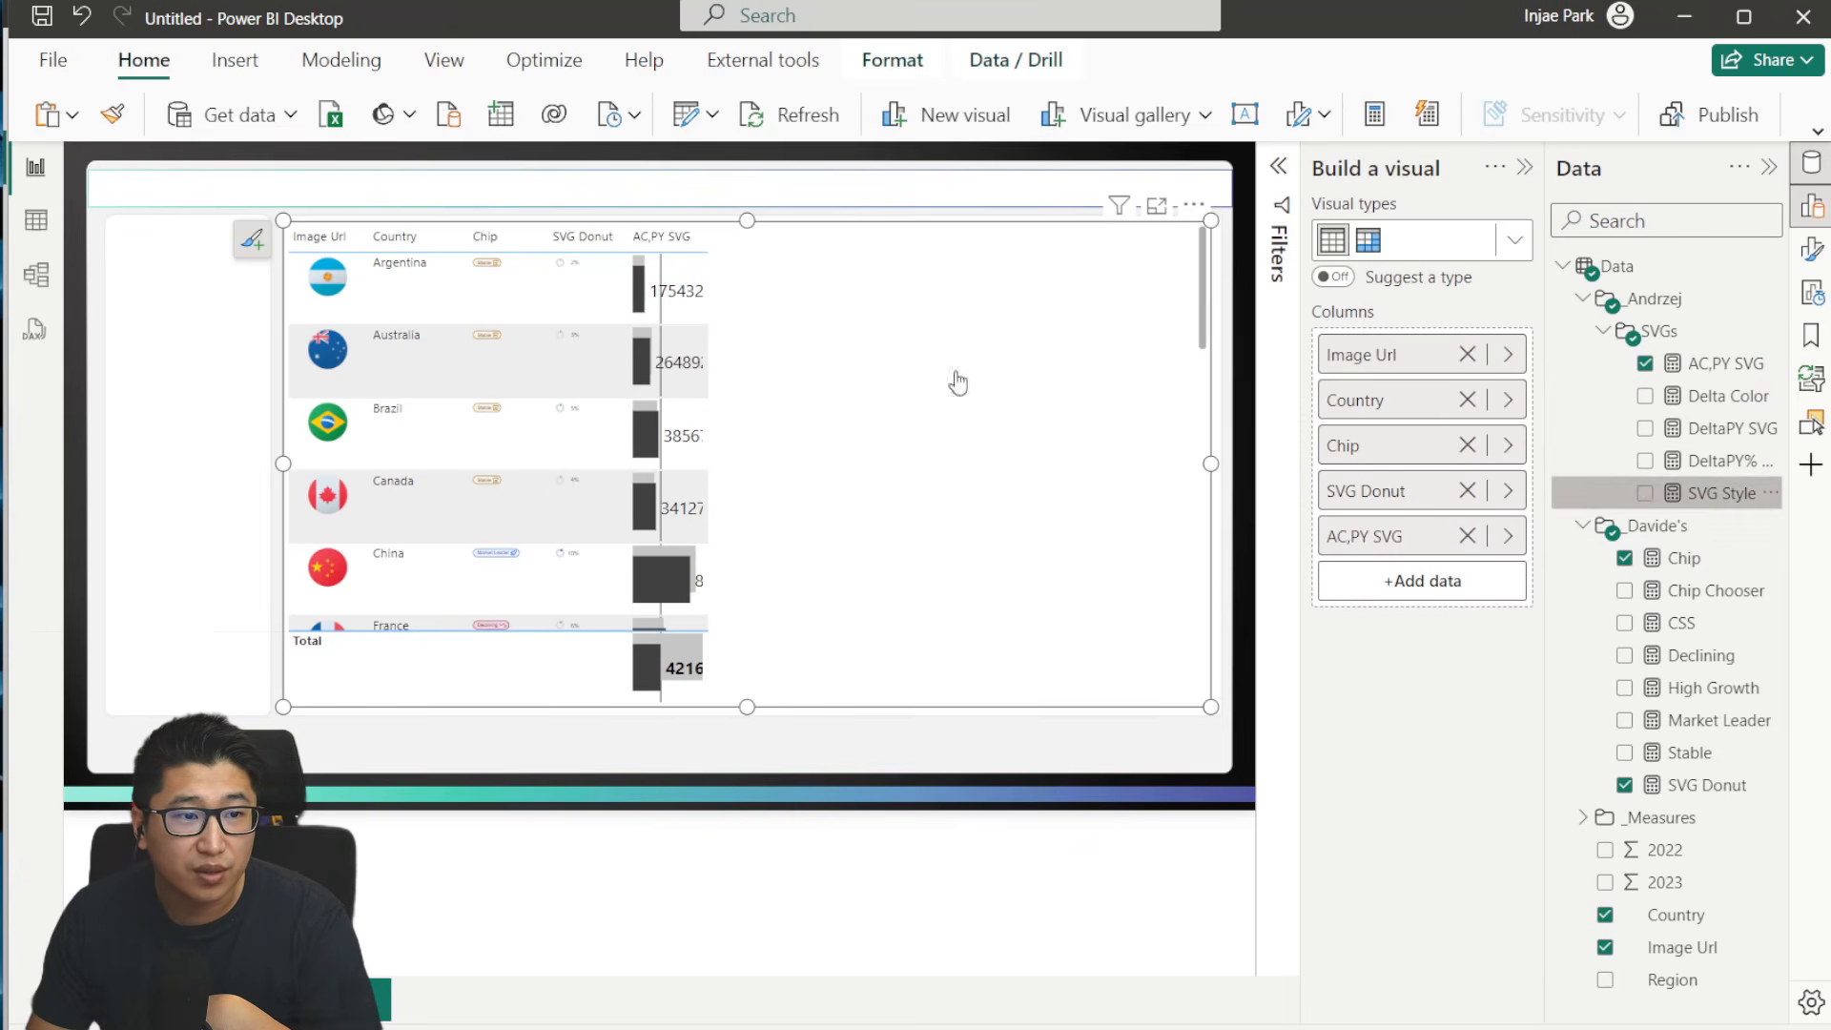
pyautogui.click(1645, 493)
pyautogui.click(1645, 428)
pyautogui.click(1645, 461)
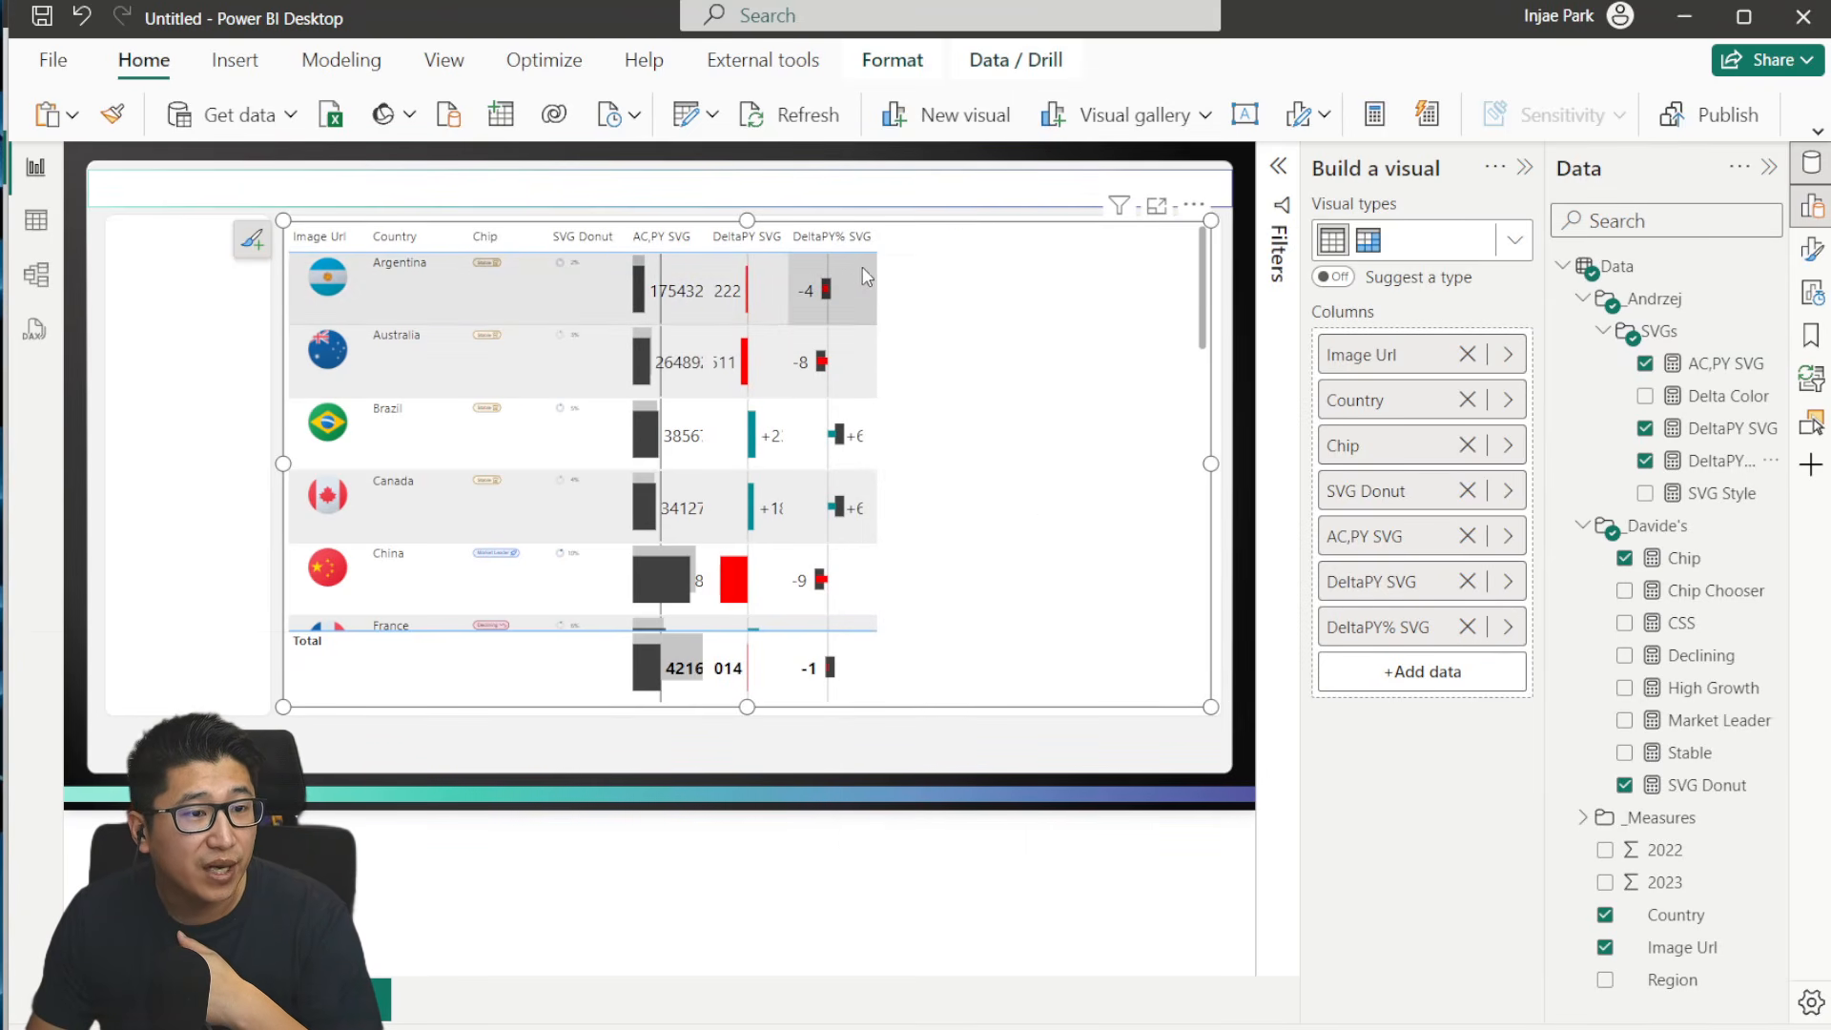
# - Move the Chip column to the end of the country table, after DeltaPY% SVG
pyautogui.moveTo(704, 427)
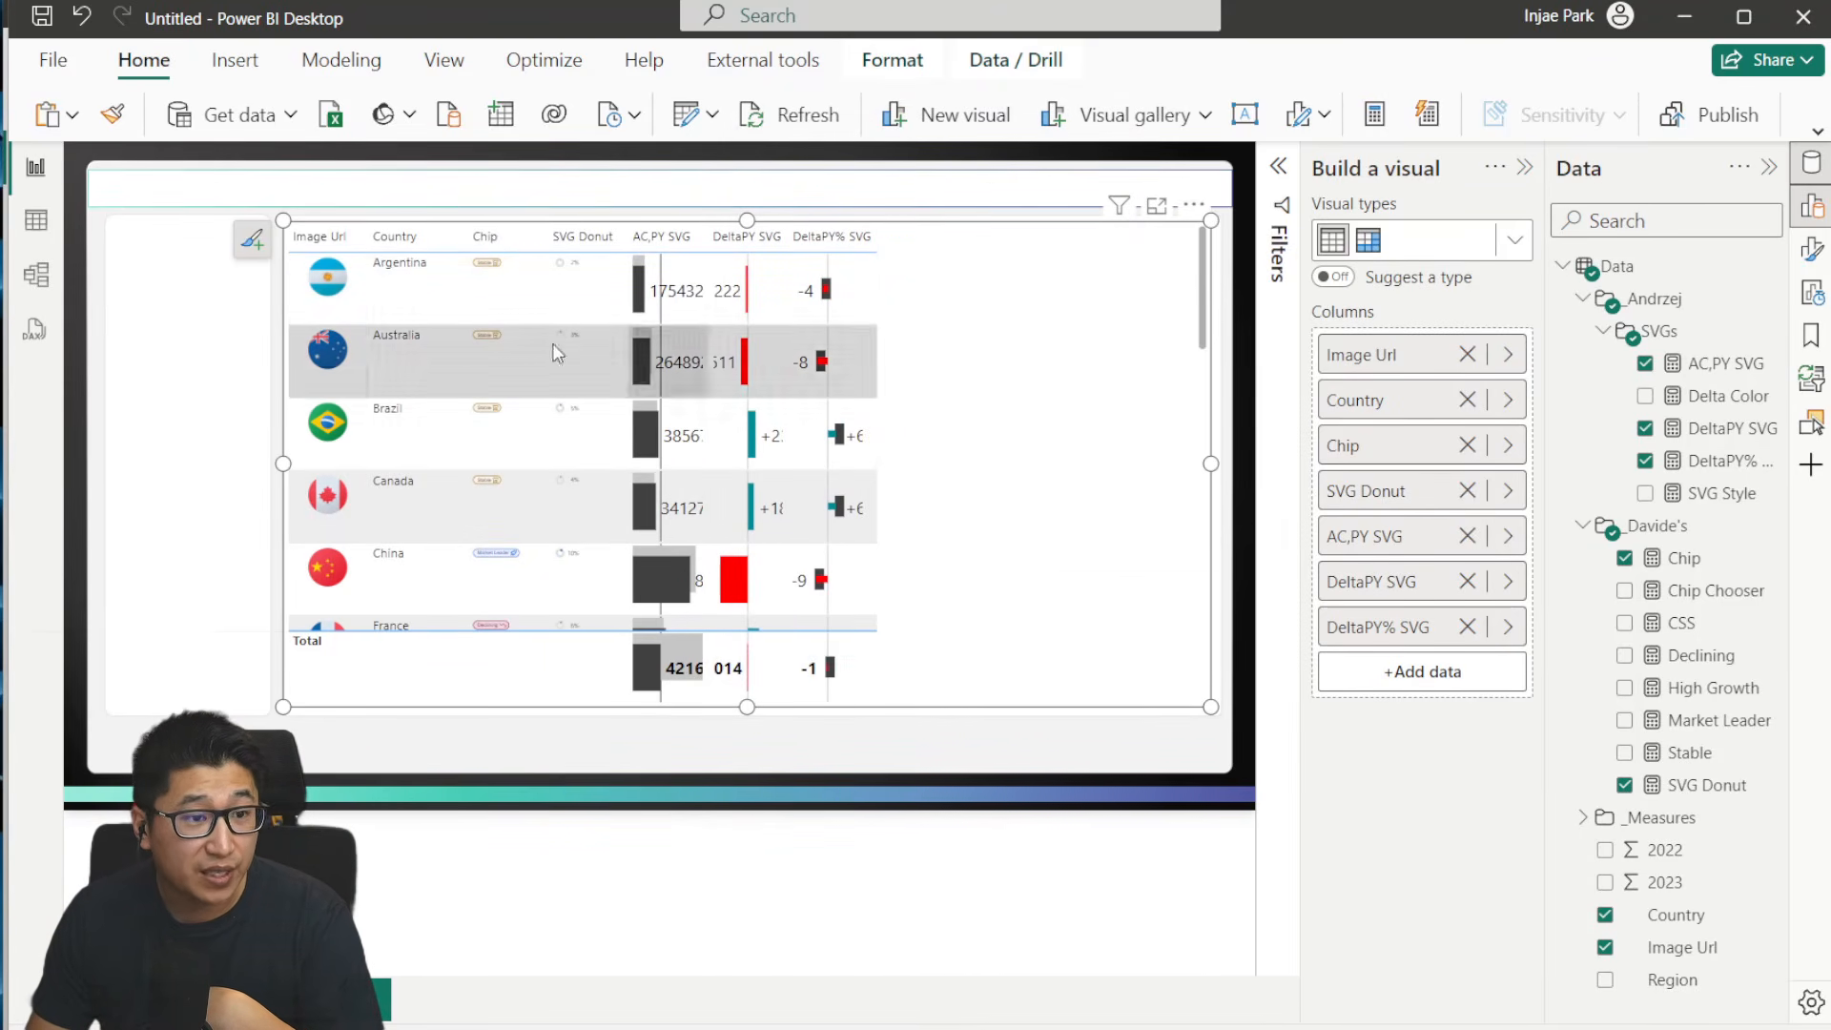
pyautogui.click(1604, 331)
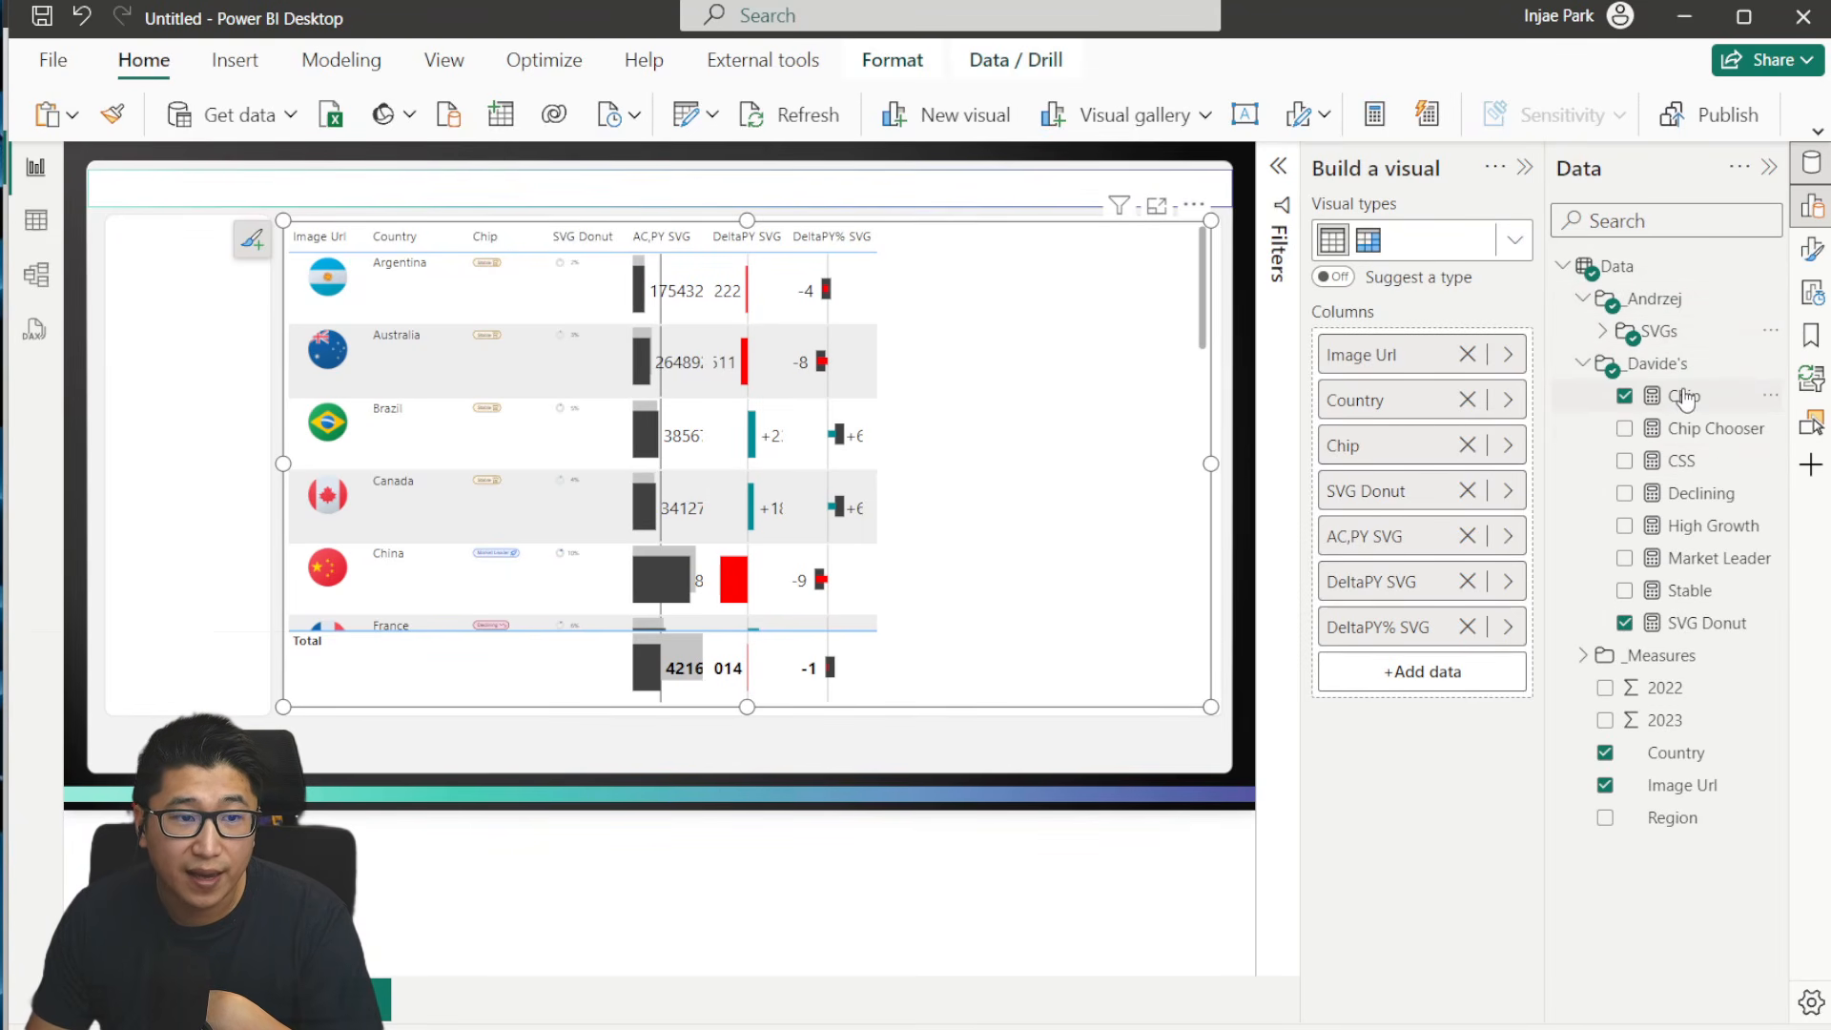
pyautogui.moveTo(1378, 446); pyautogui.dragTo(1389, 667)
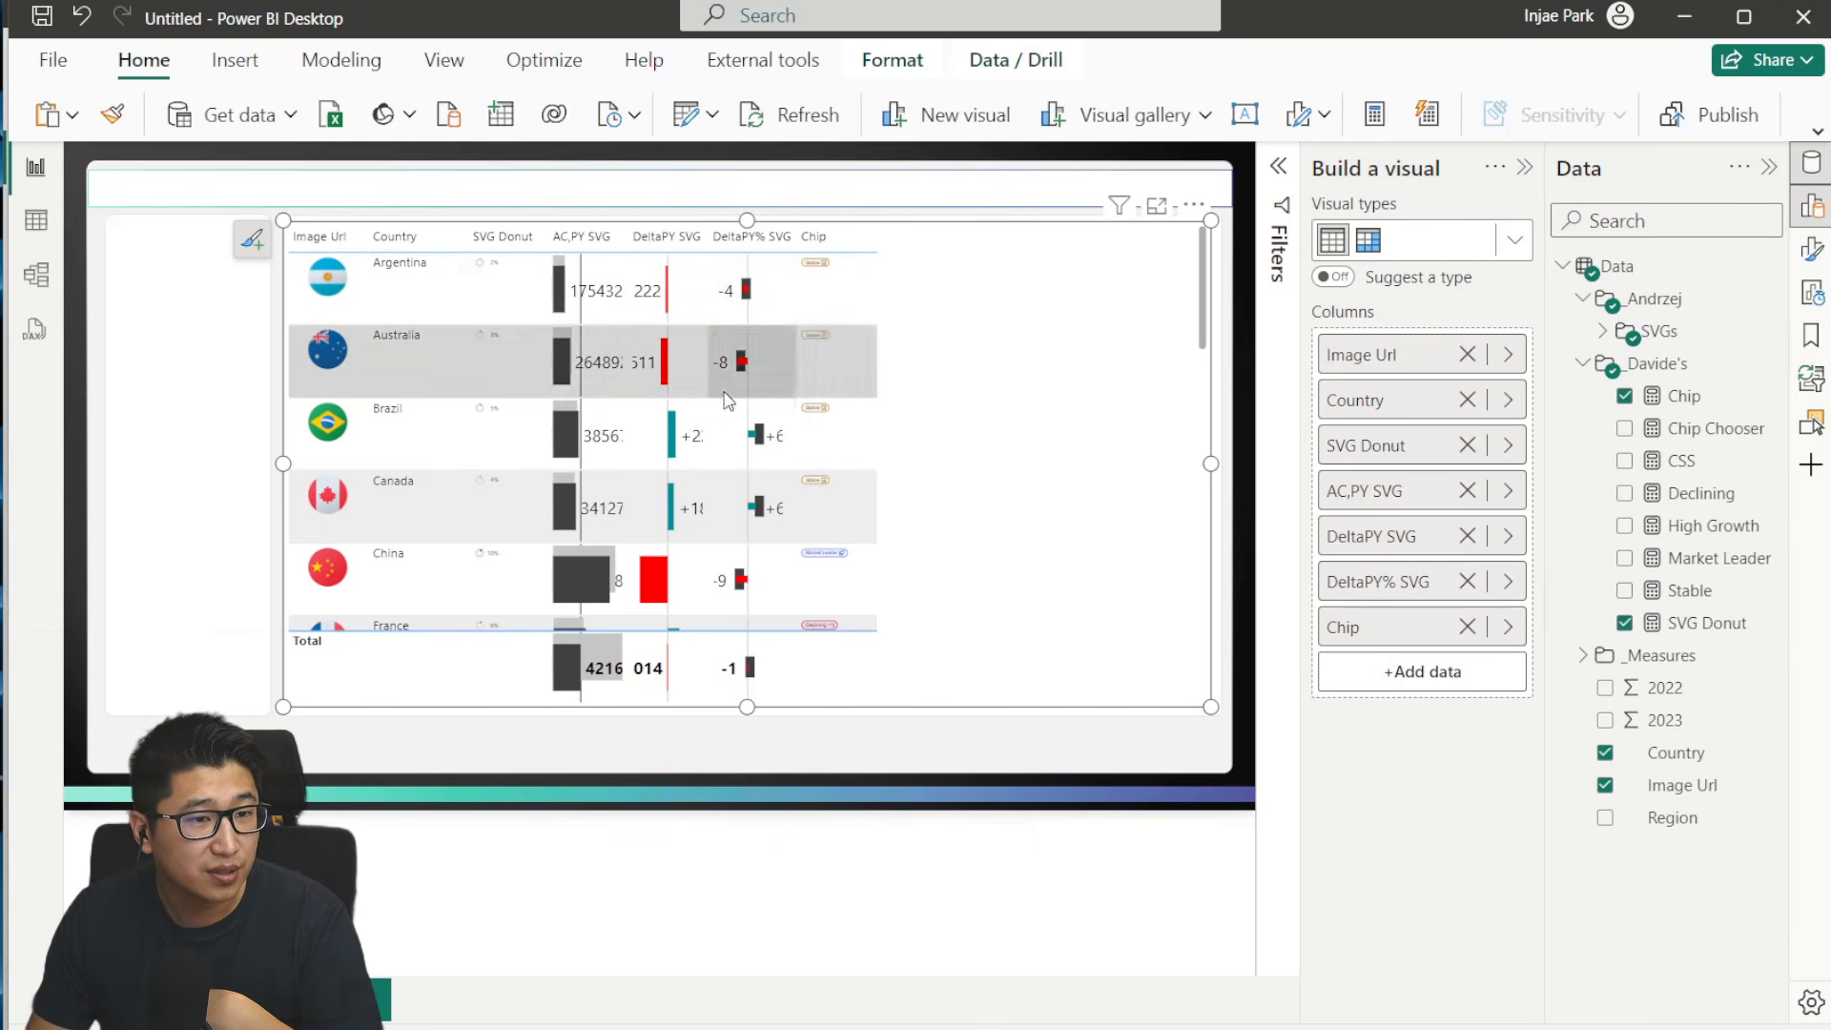
# - In the AC,PY SVG measure, comment out "& _ValueAC" in the text element and put the closing "</text>" part on its own line
pyautogui.click(1605, 332)
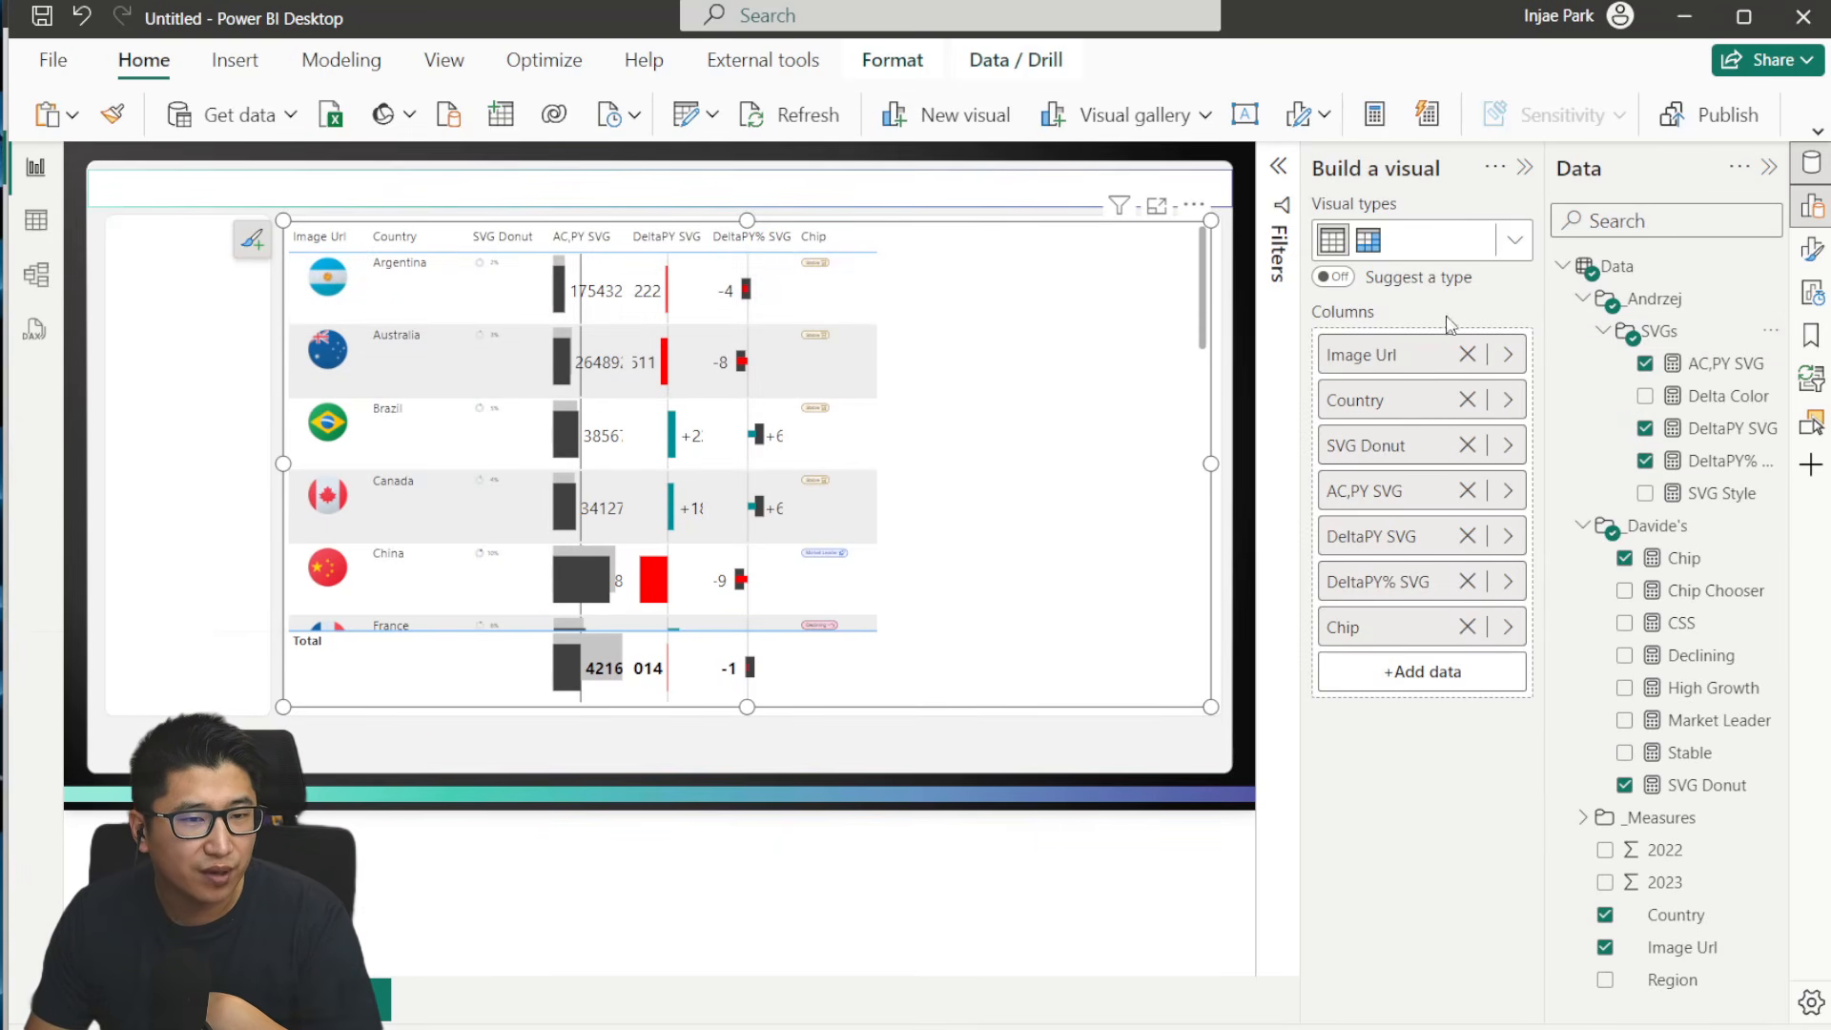
pyautogui.click(1707, 429)
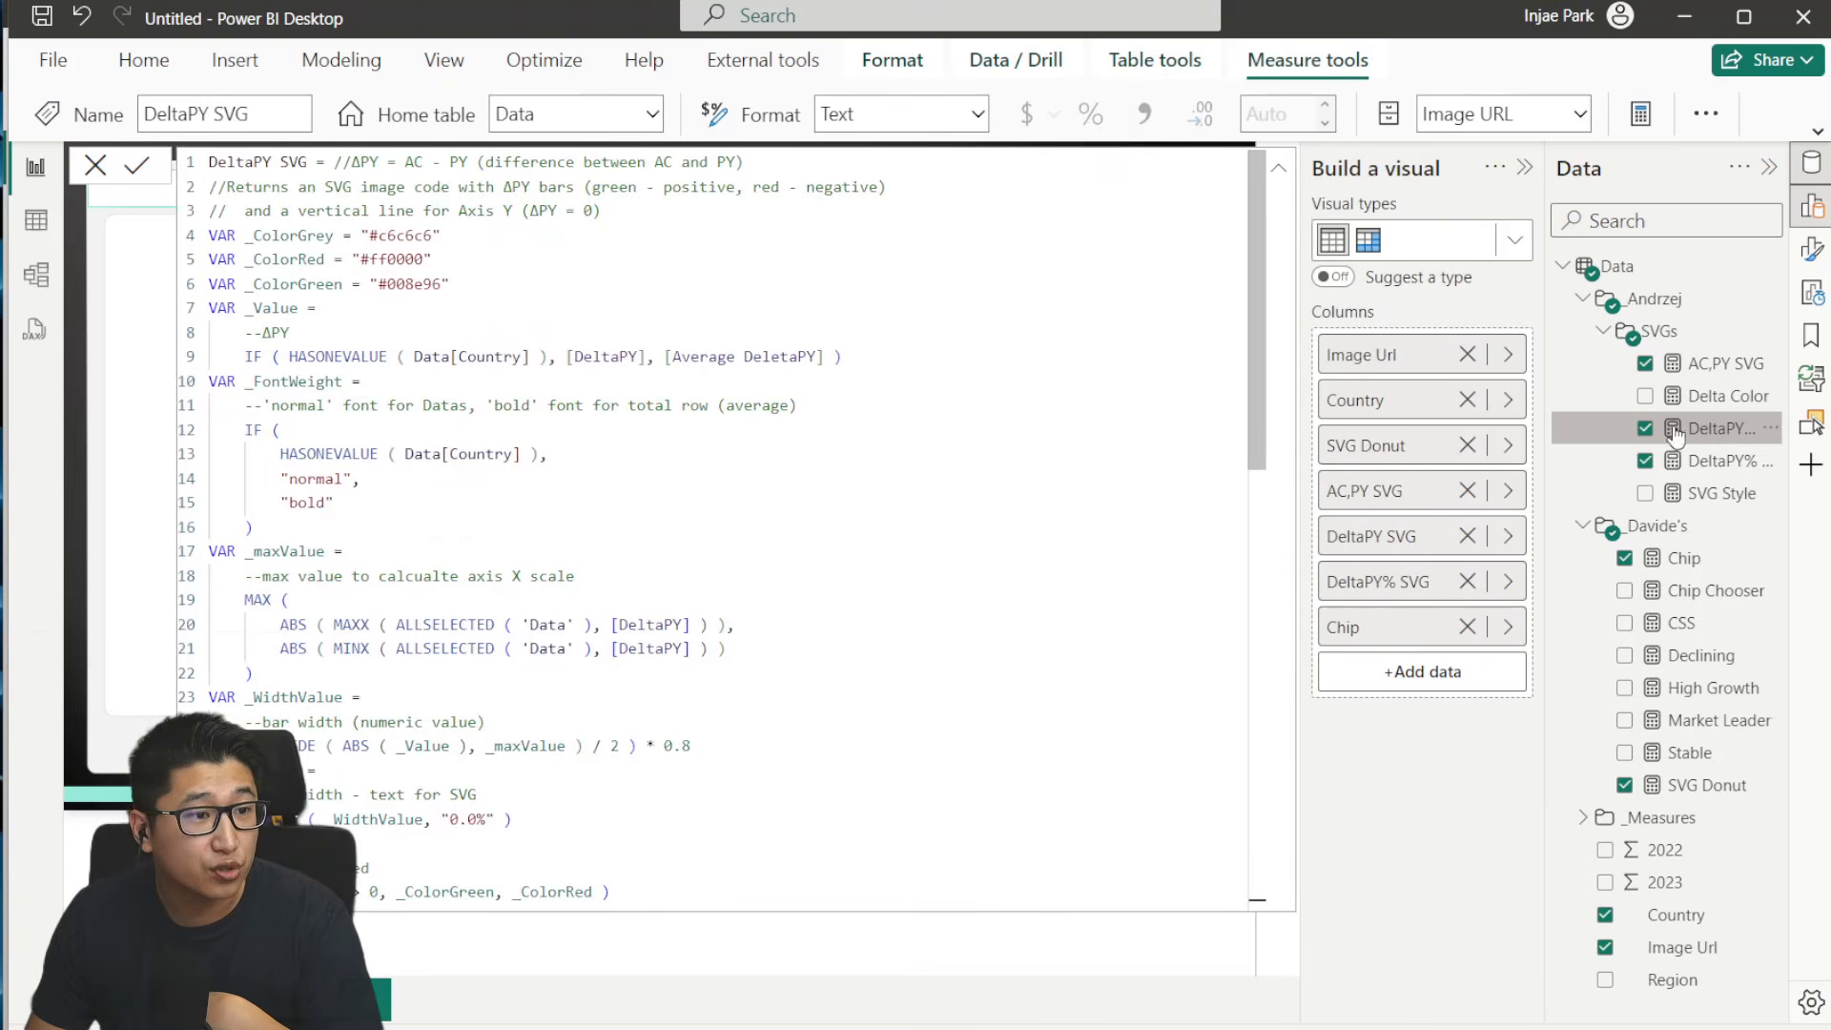
pyautogui.click(1704, 366)
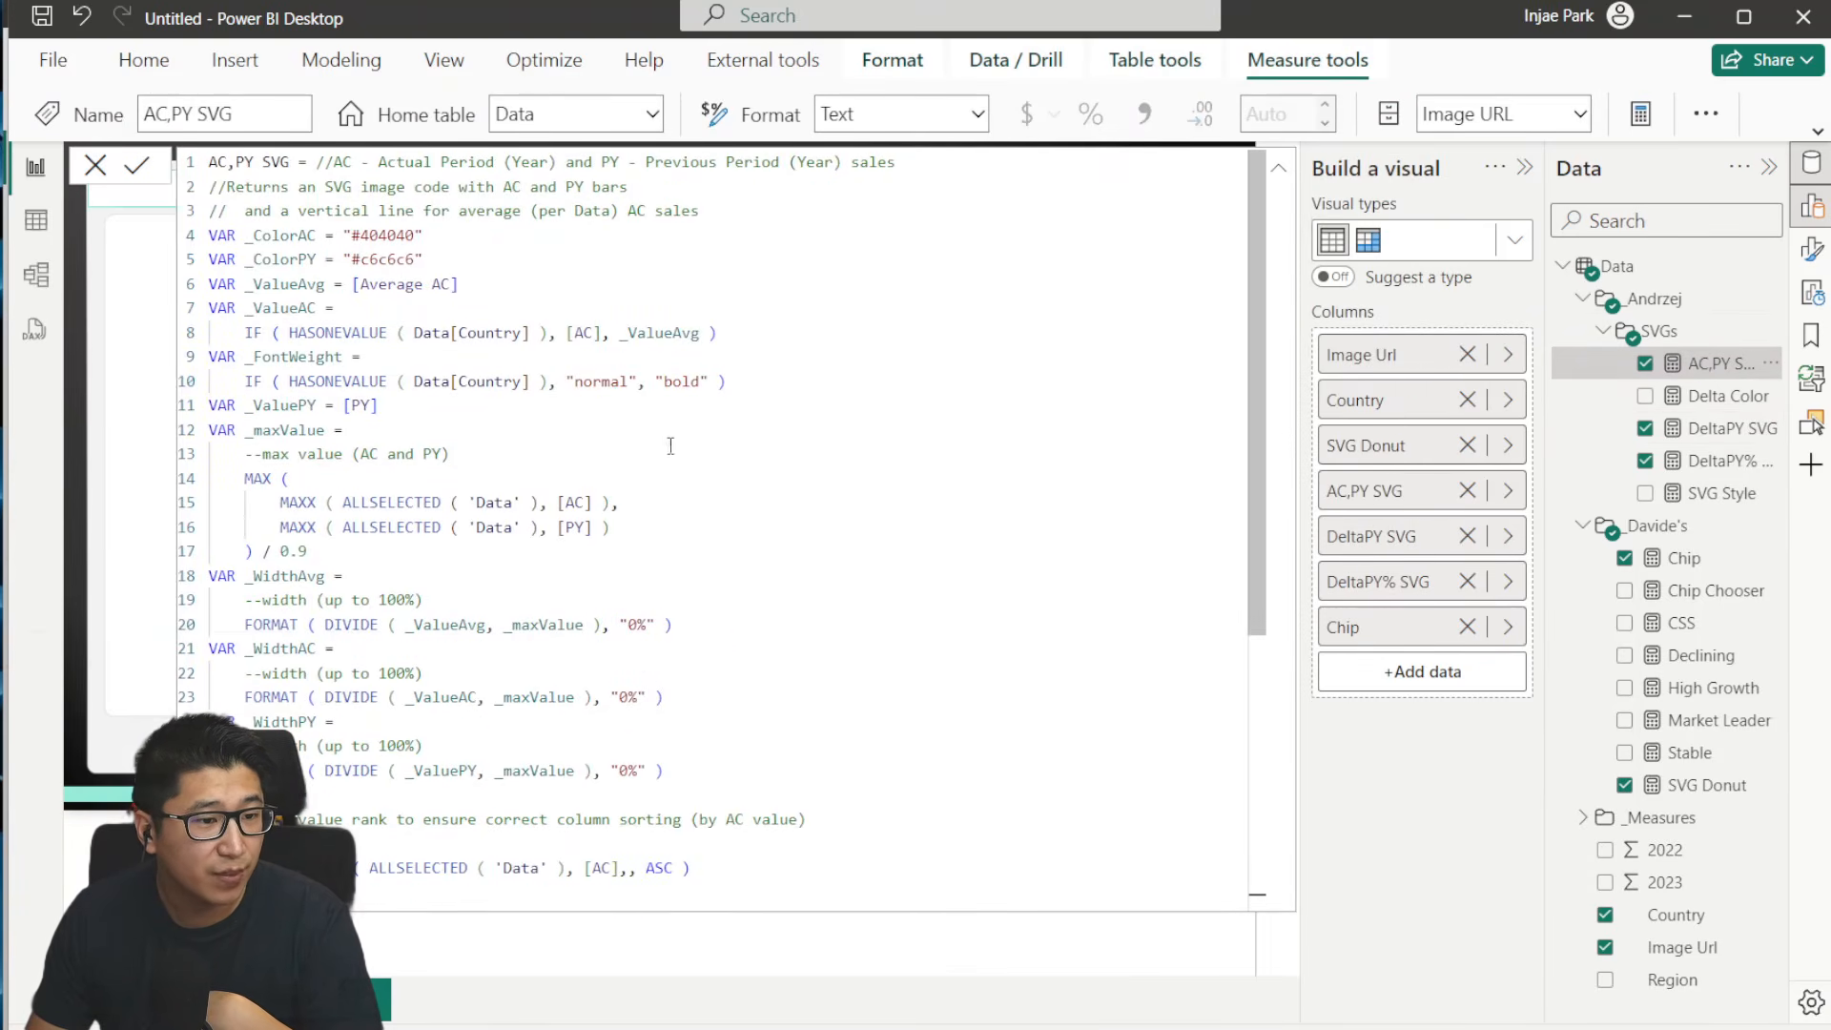
pyautogui.scroll(-6, 670, 445)
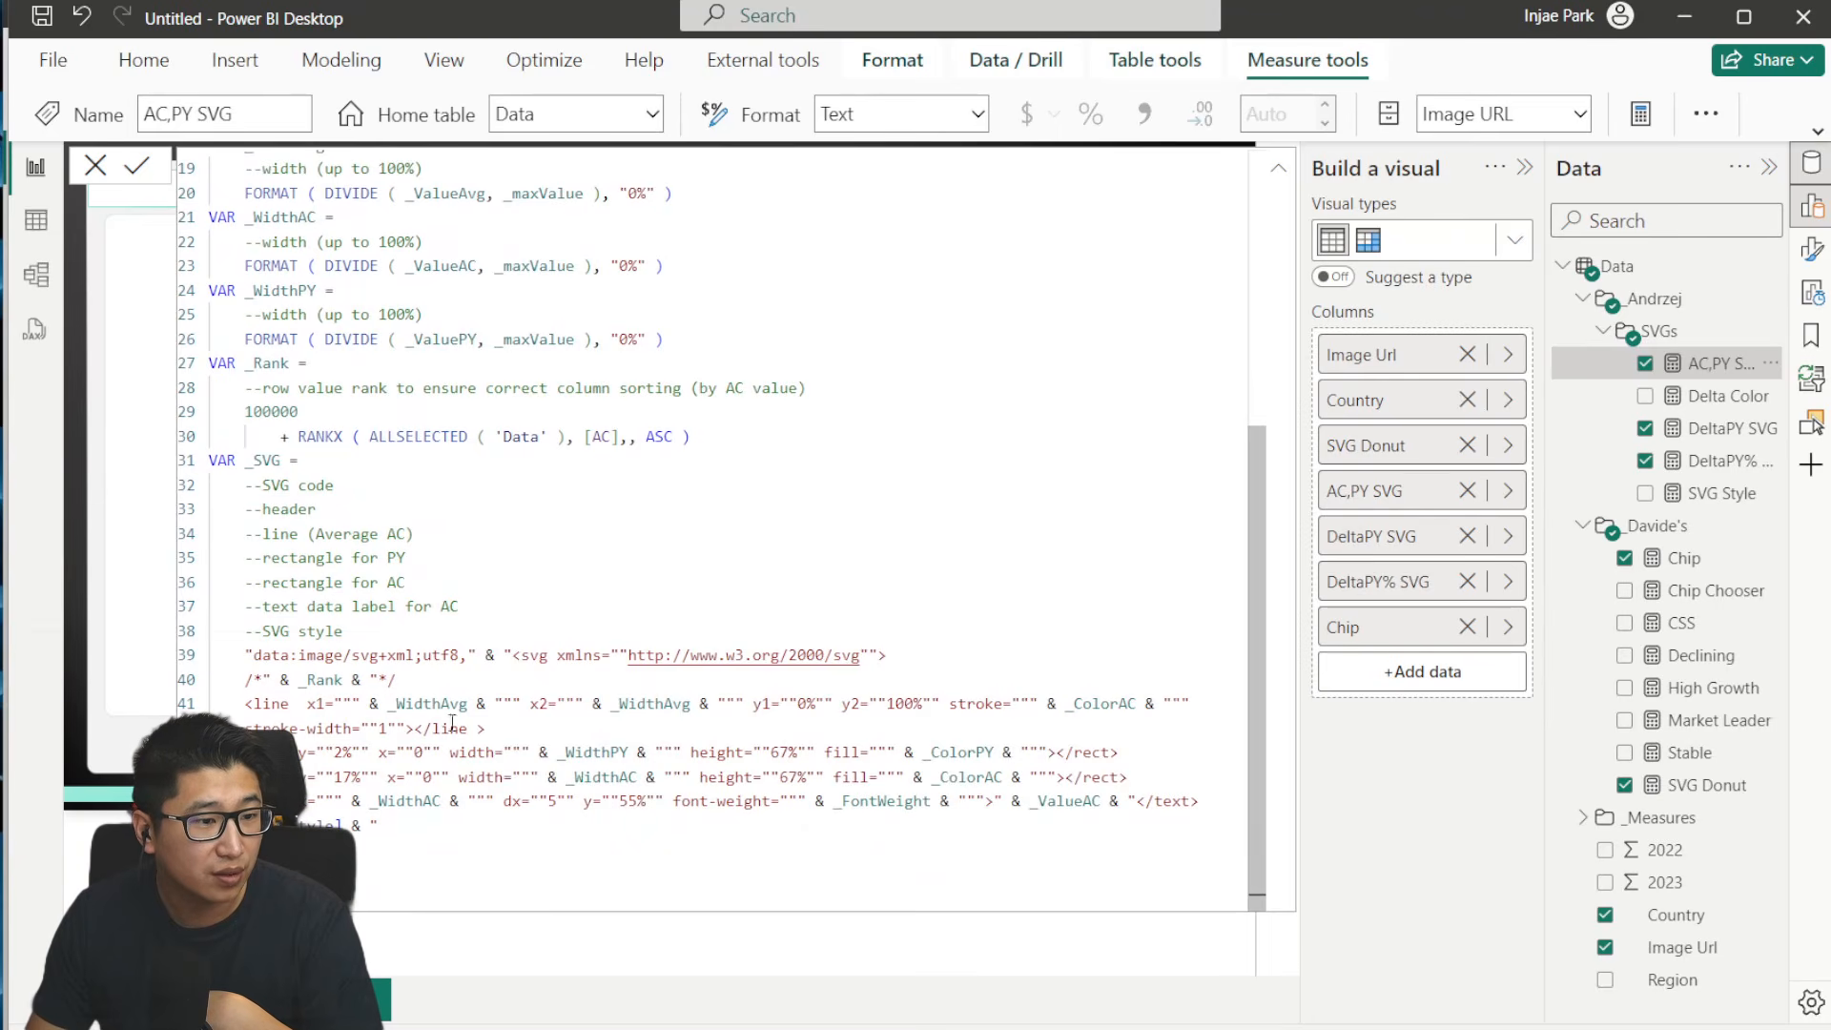
pyautogui.moveTo(1031, 806); pyautogui.dragTo(1097, 802)
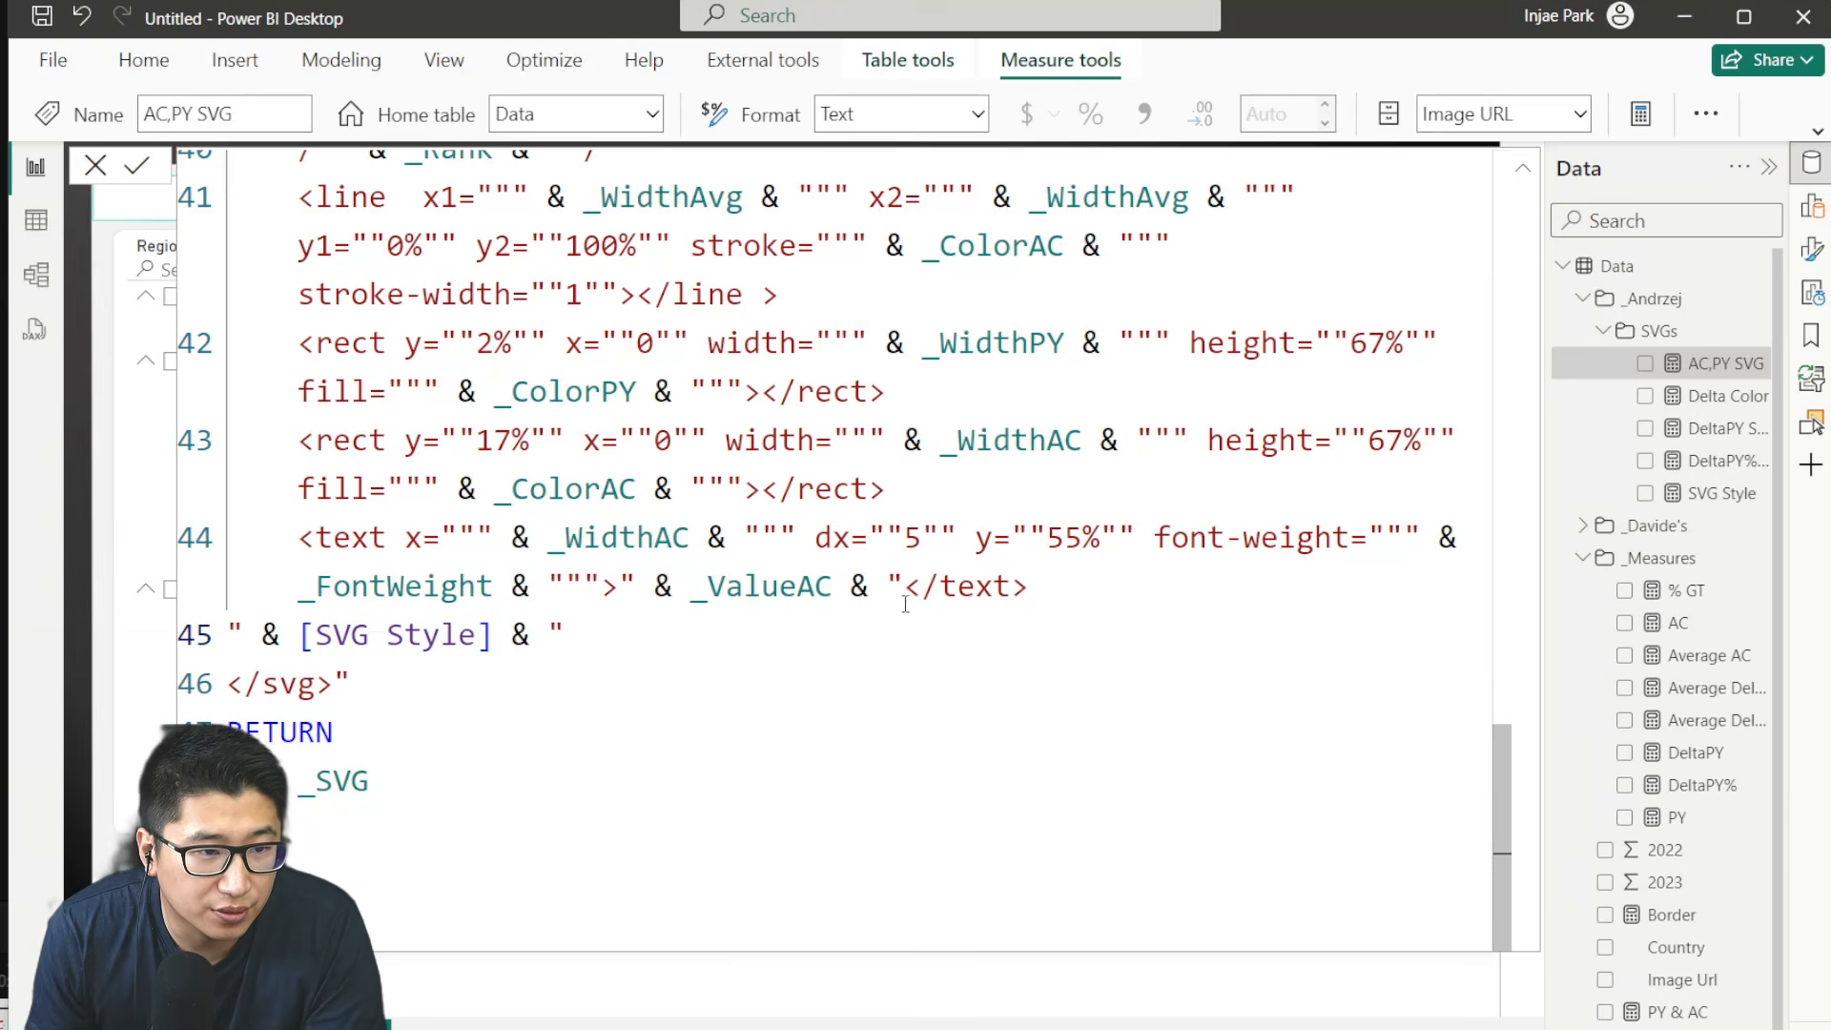
pyautogui.doubleClick(700, 577)
pyautogui.click(901, 599)
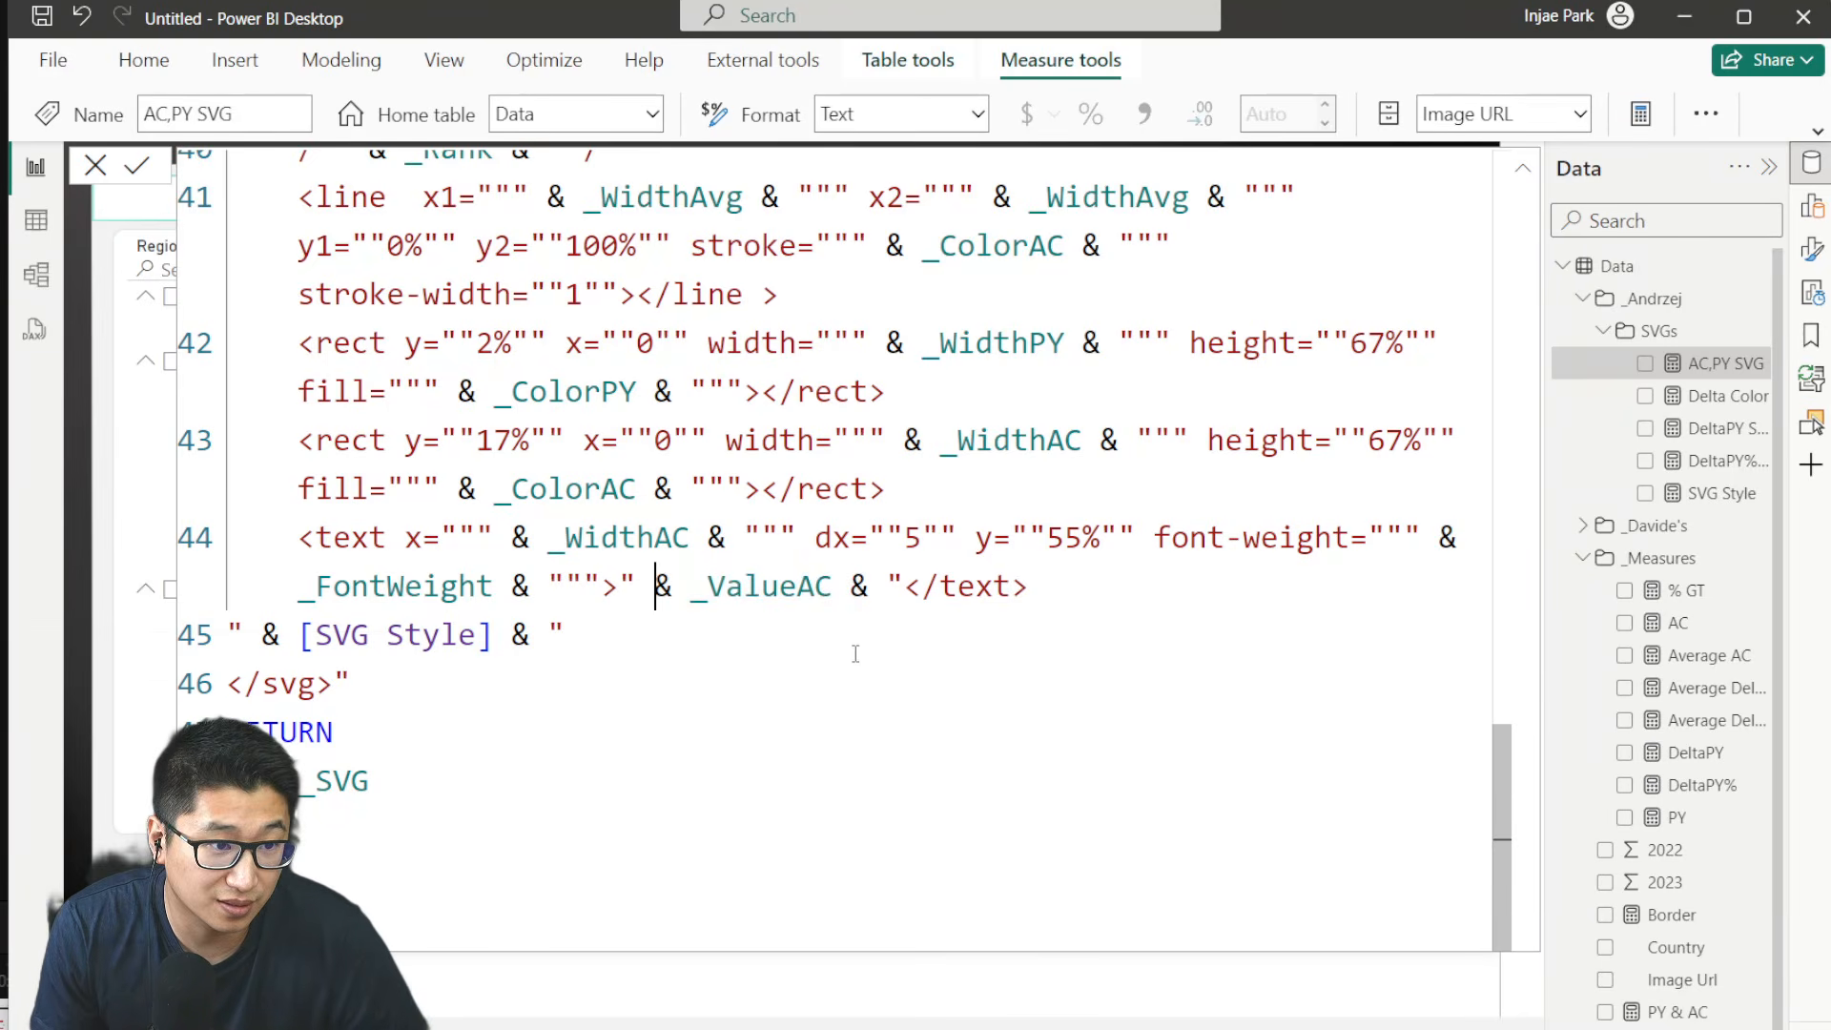
pyautogui.write('//')
pyautogui.click(894, 587)
pyautogui.press('Return')
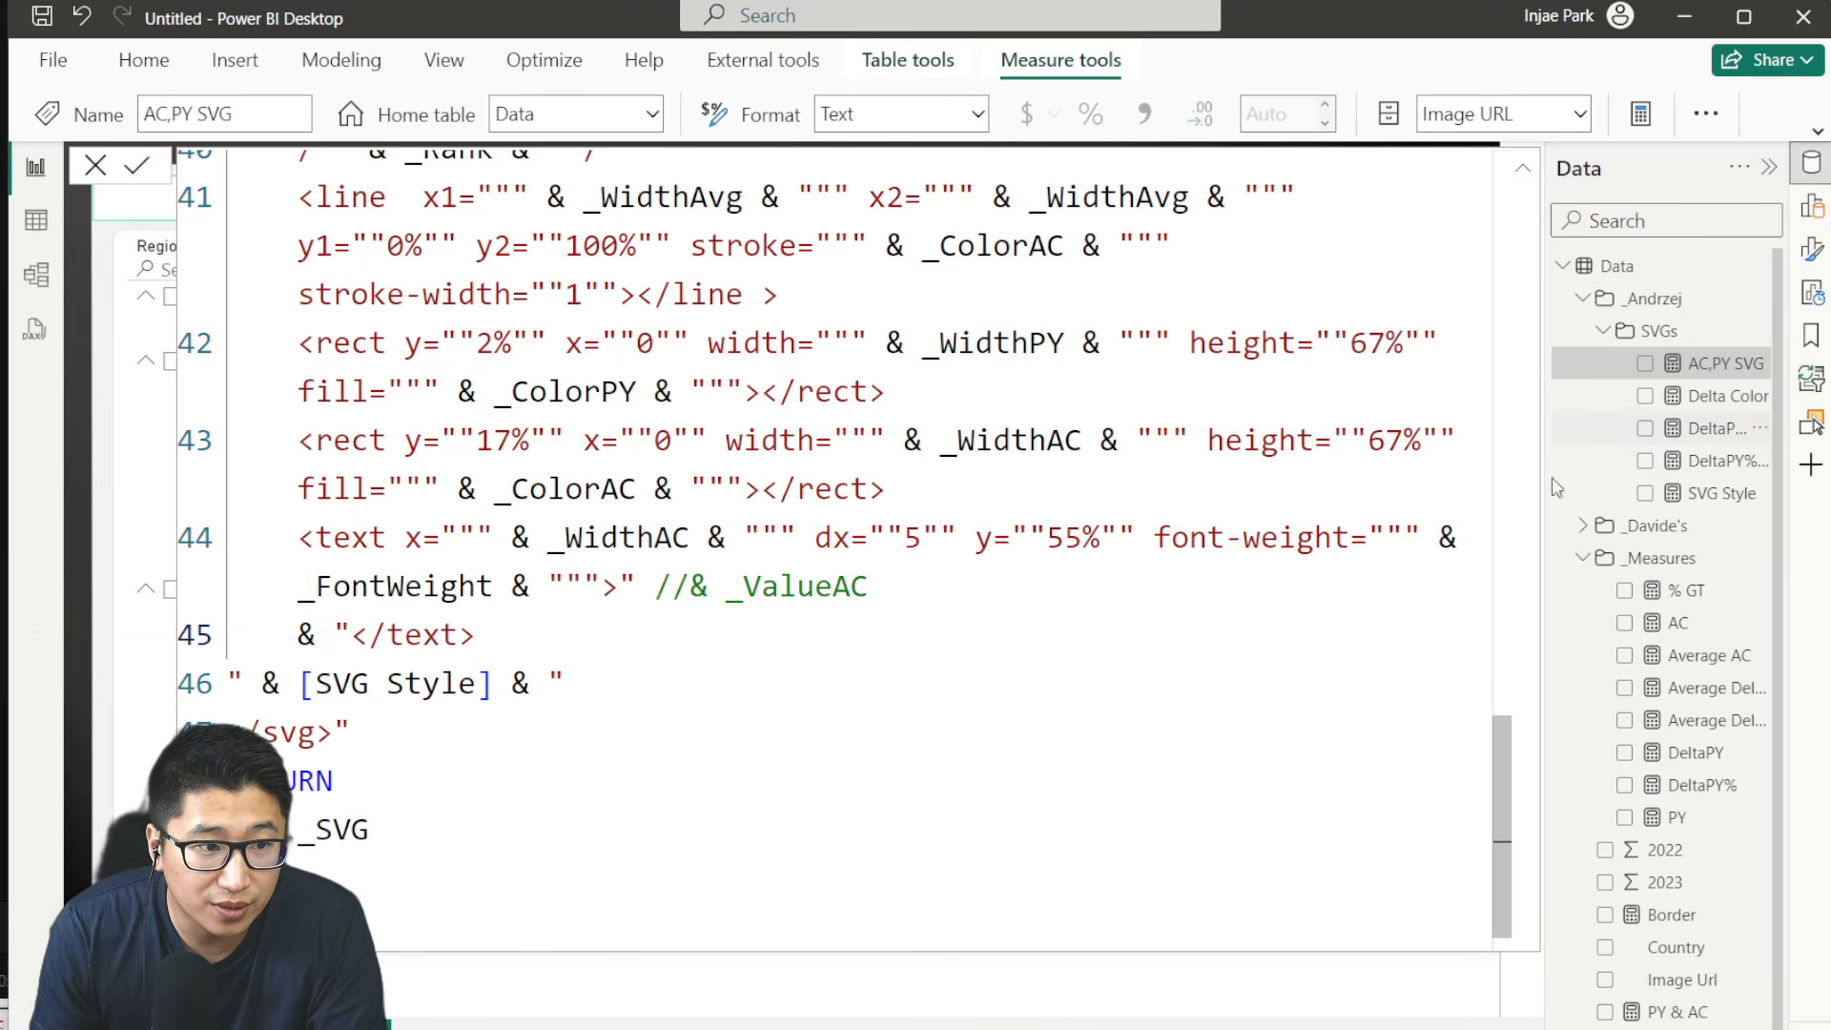
pyautogui.press('Return')
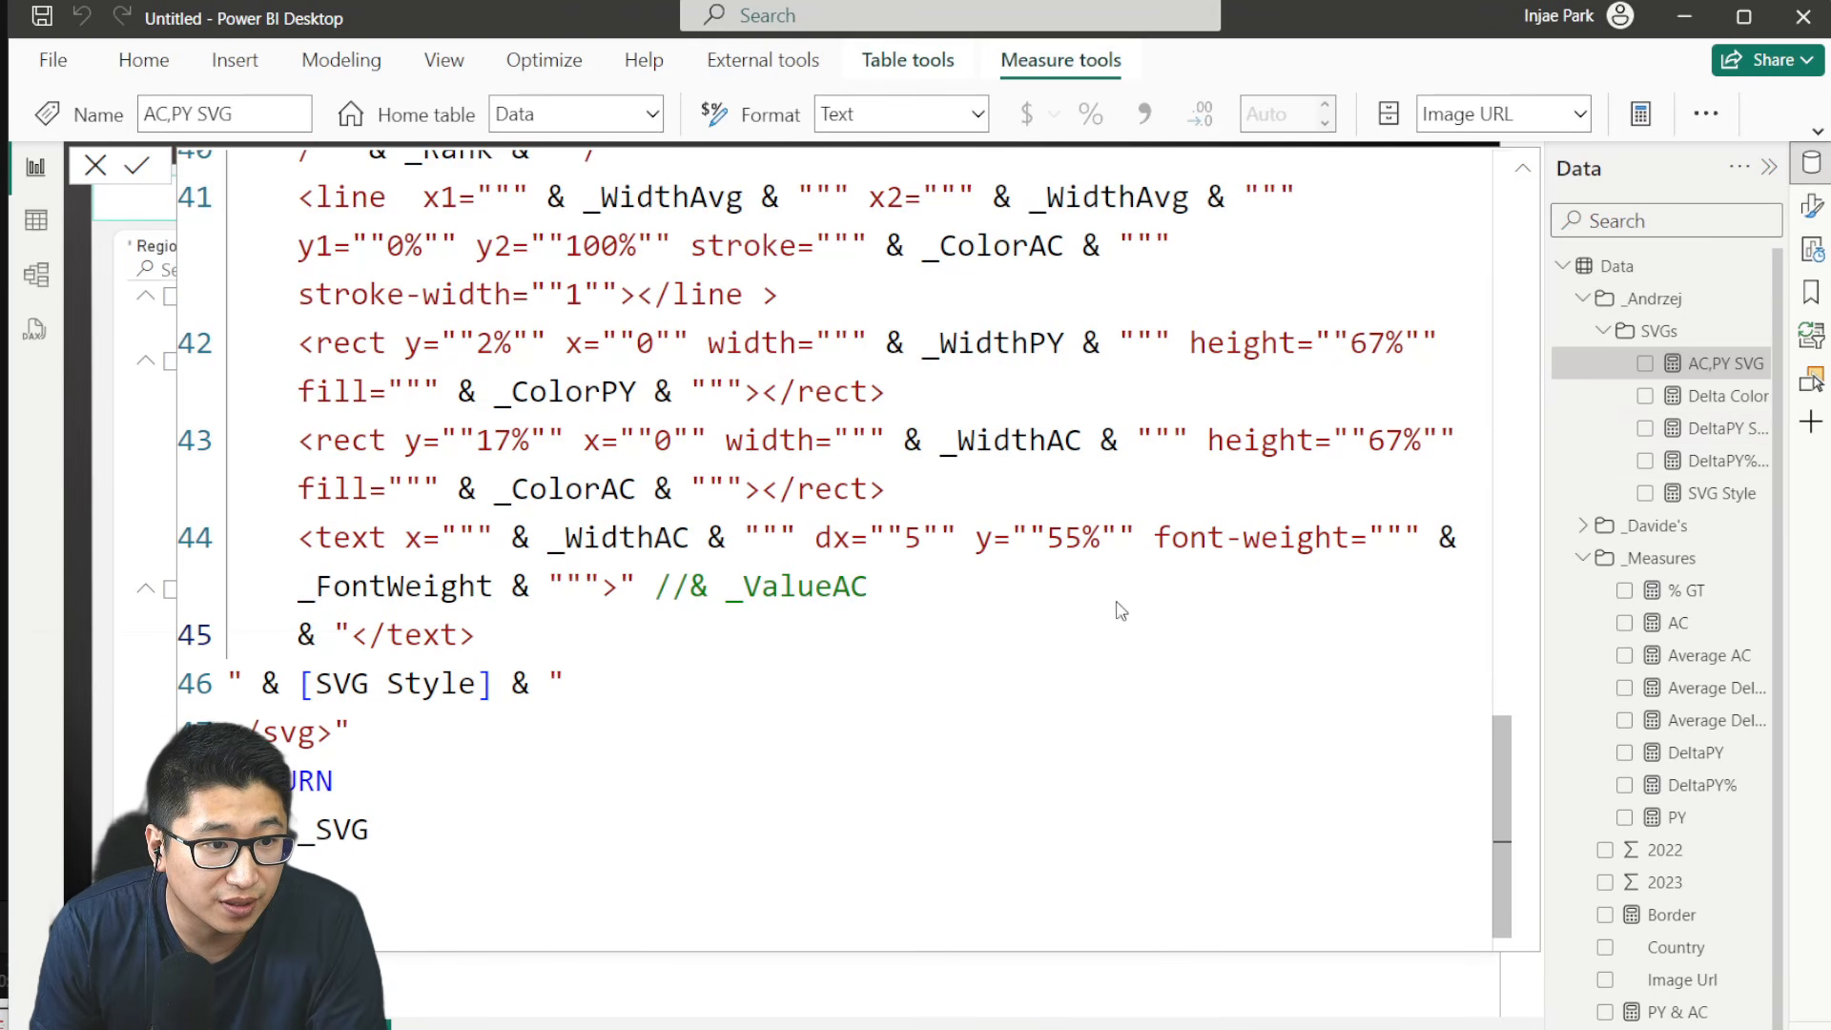
# - Examine the commented-out FORMAT label lines in the DeltaPY SVG and DeltaPY% SVG measures, and return to the country table
pyautogui.click(1714, 431)
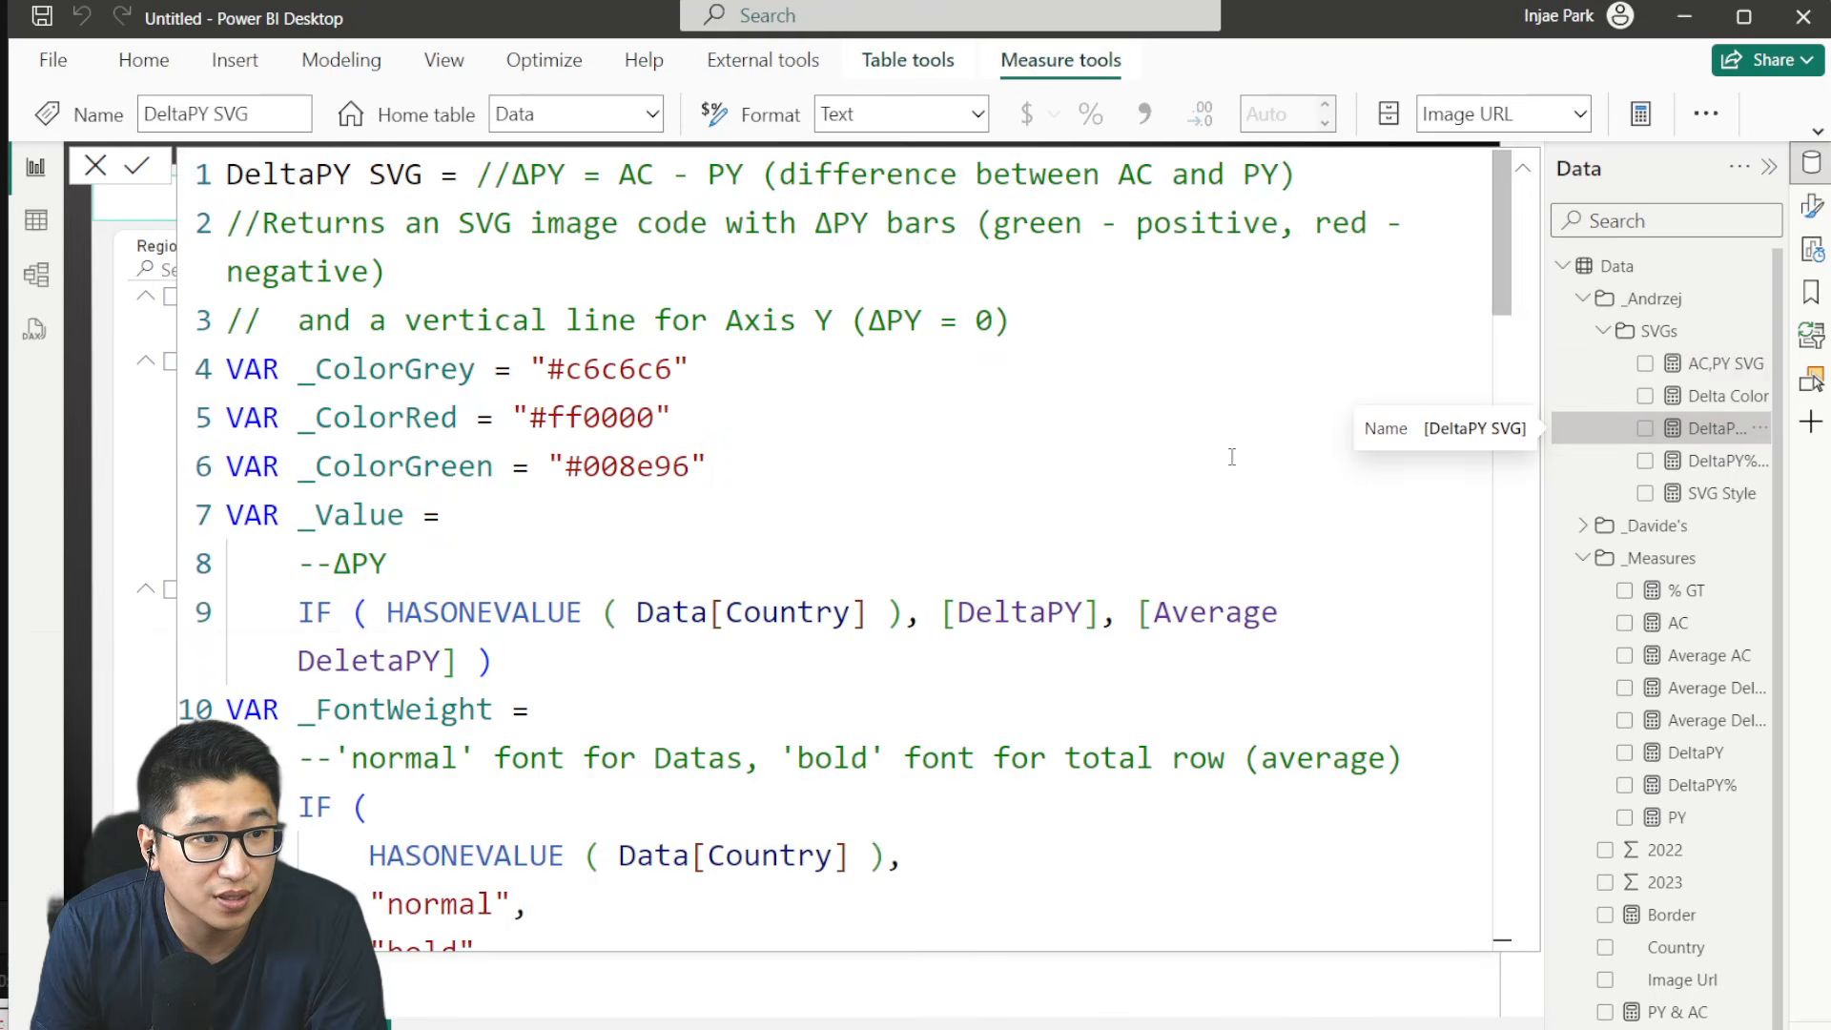
pyautogui.scroll(-20, 1234, 413)
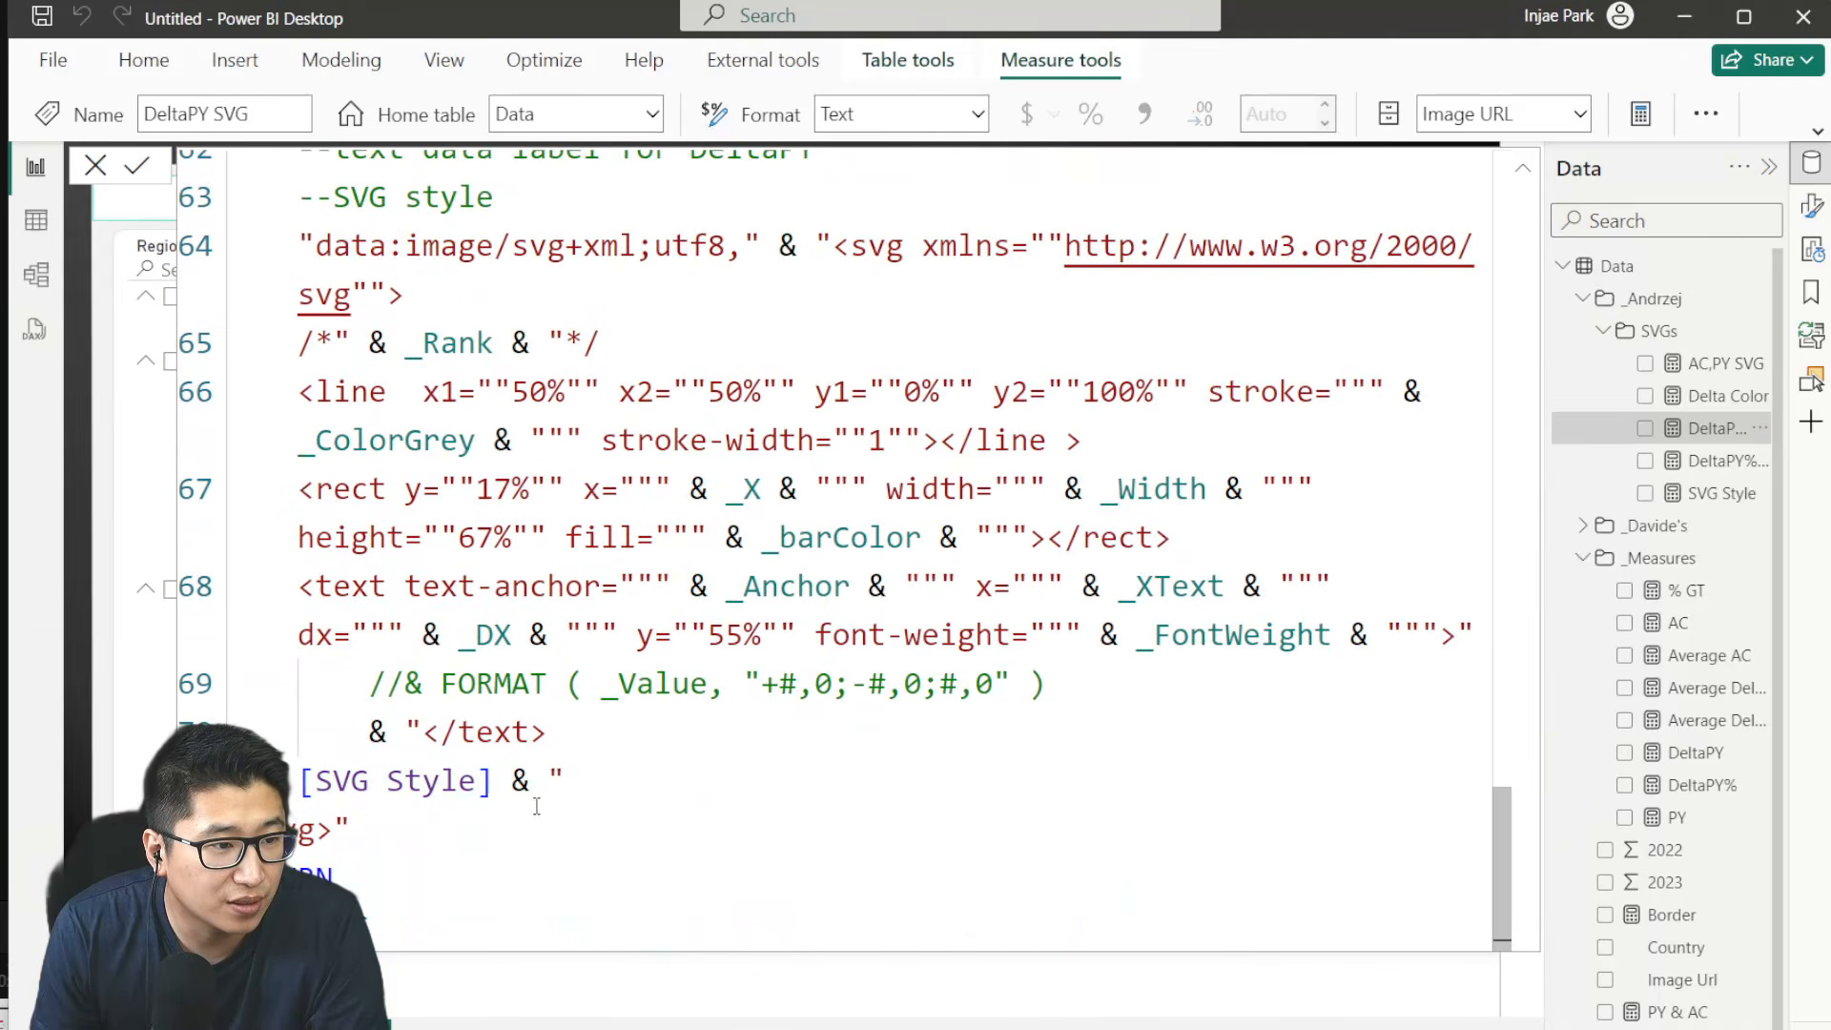
pyautogui.moveTo(676, 728); pyautogui.dragTo(266, 673)
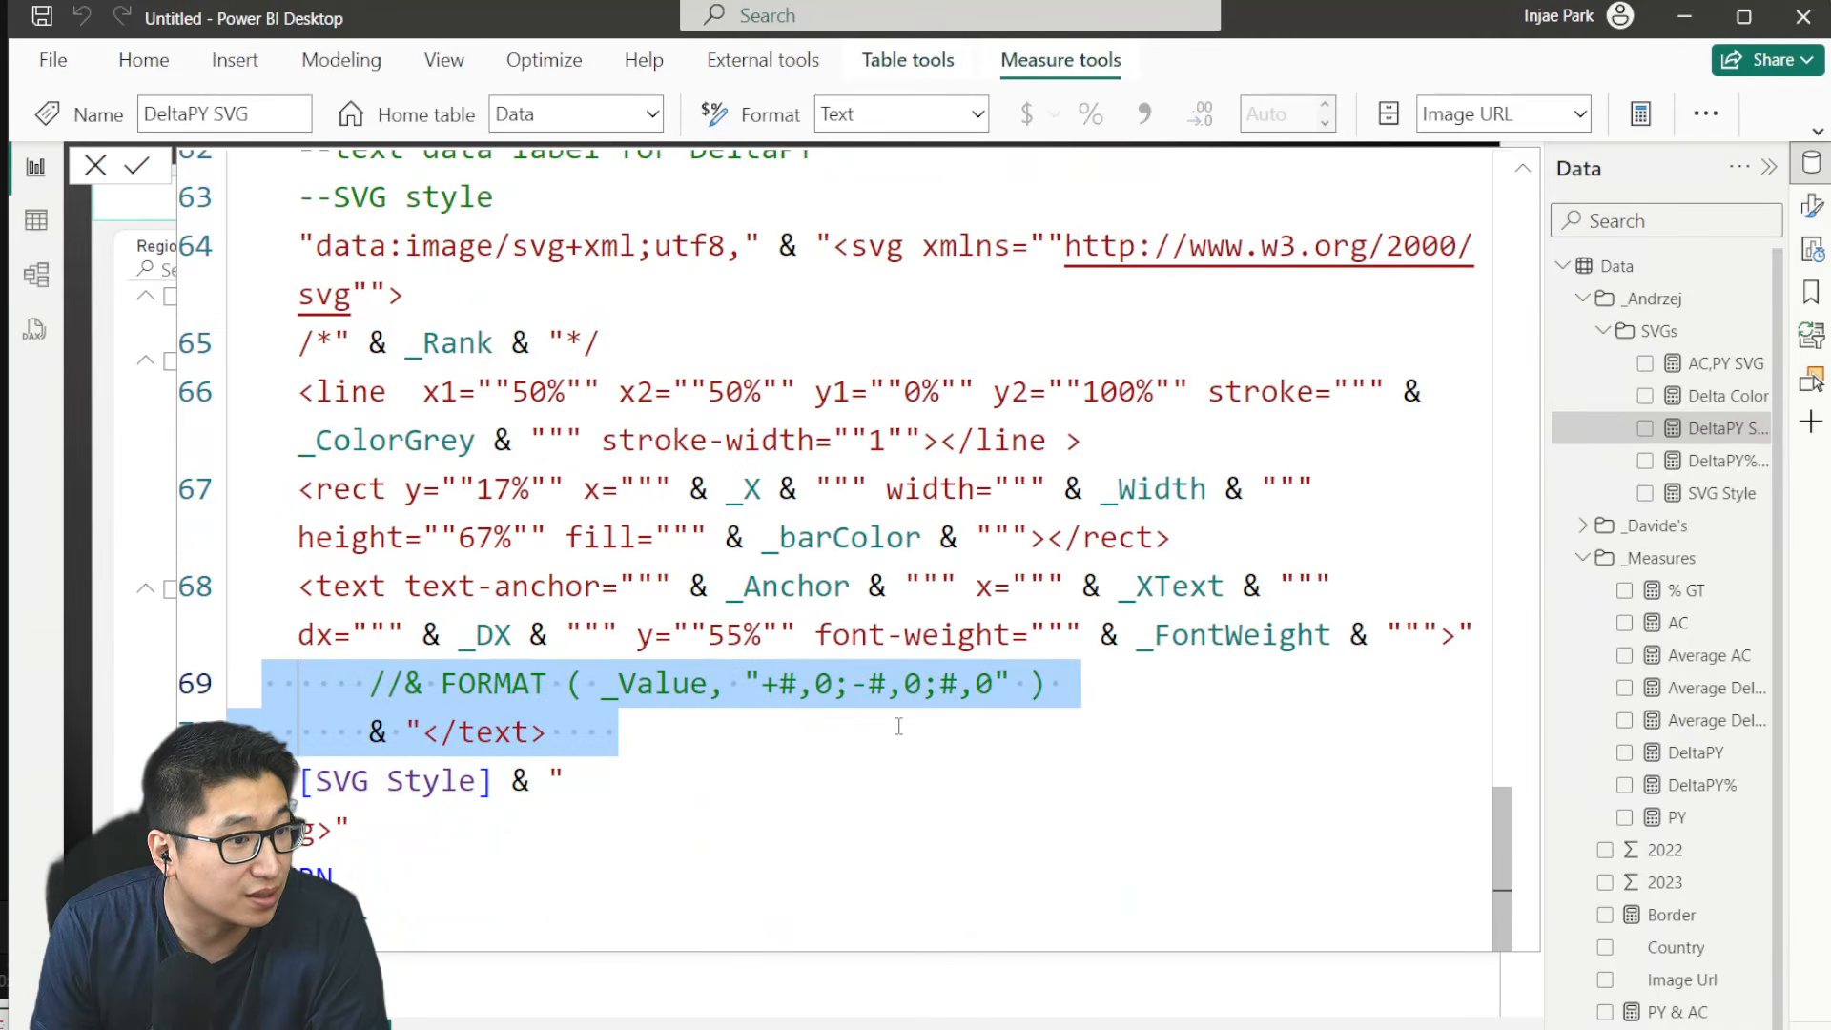
pyautogui.moveTo(583, 684); pyautogui.dragTo(1046, 684)
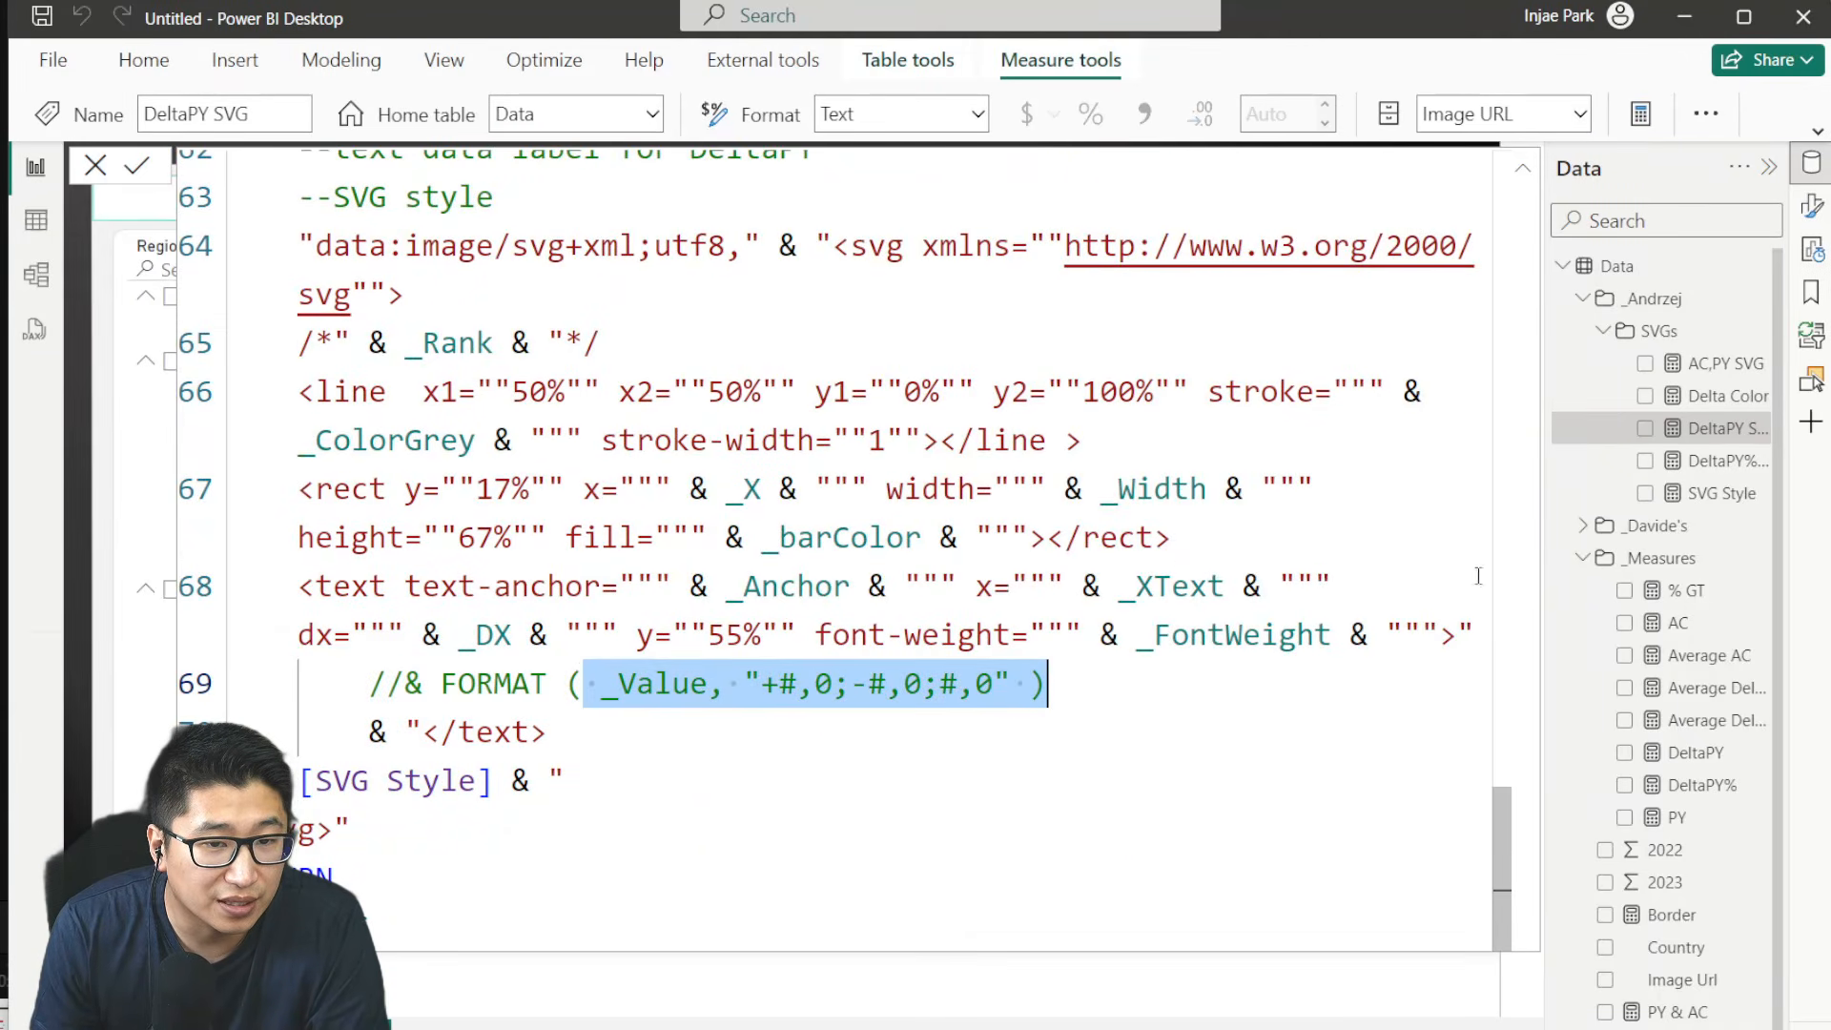
pyautogui.click(1717, 463)
pyautogui.scroll(-10, 1049, 534)
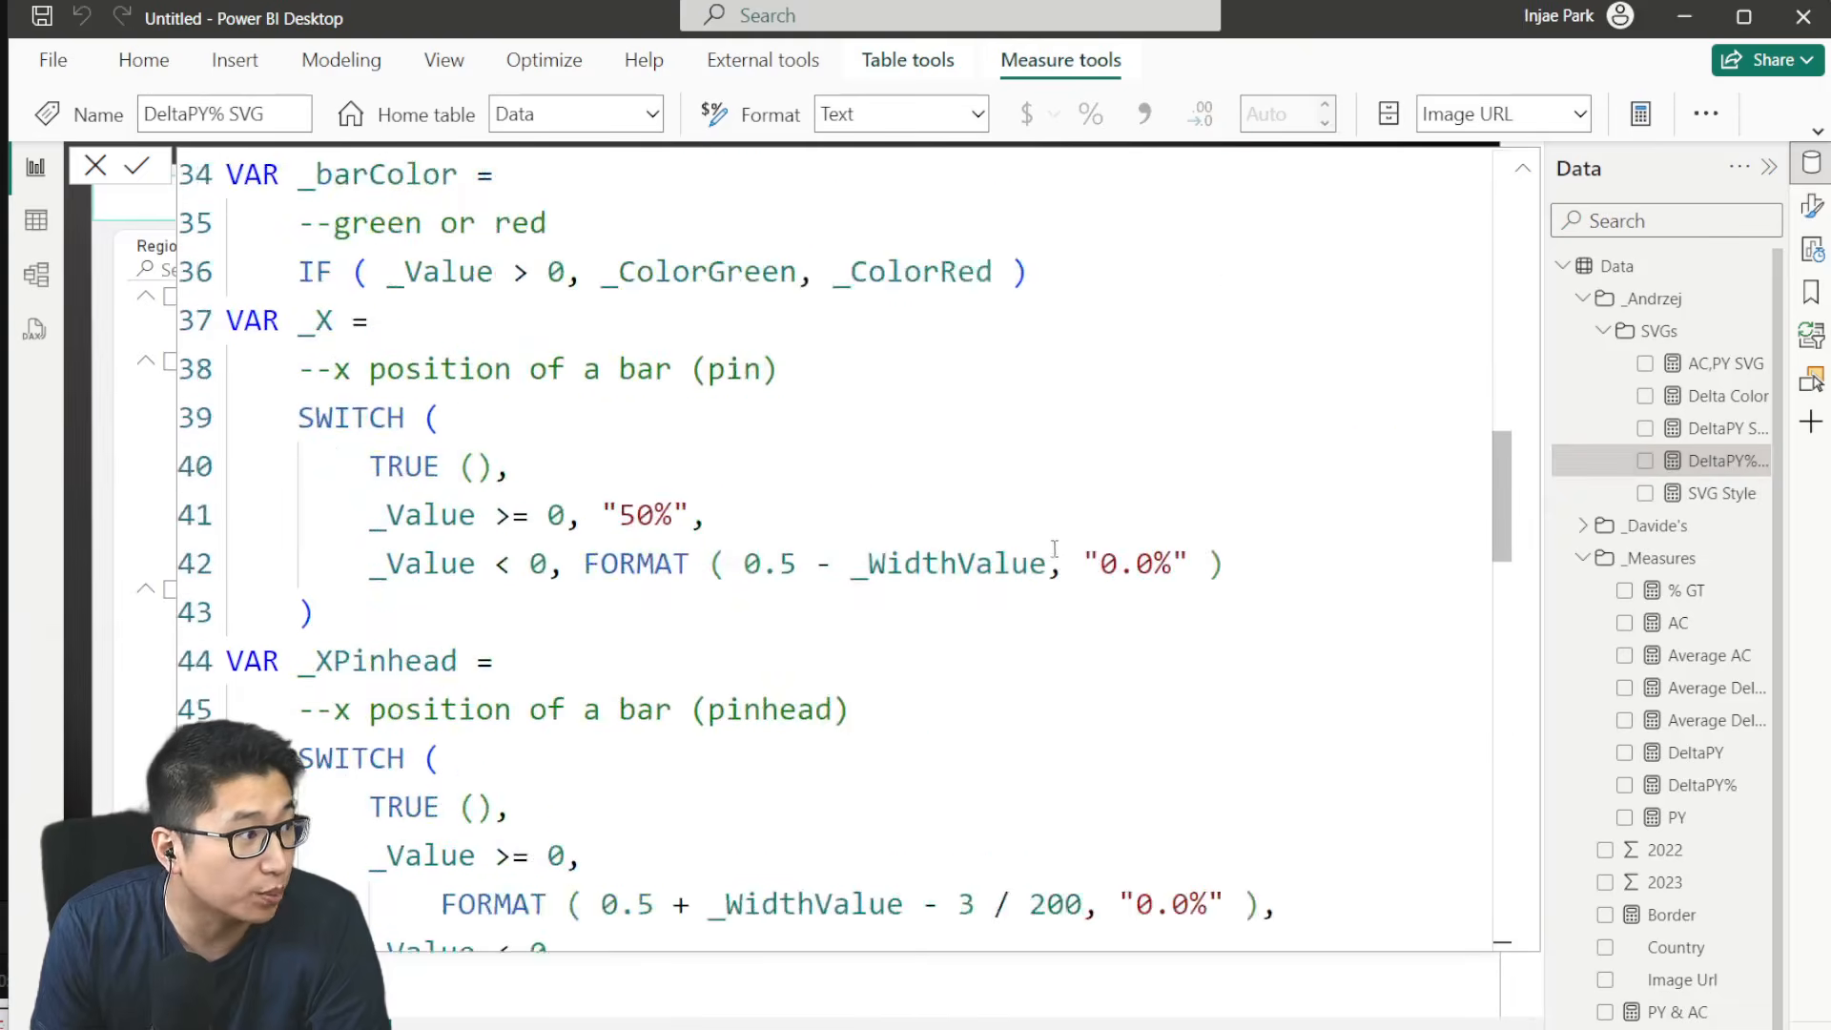
pyautogui.scroll(-15, 1054, 548)
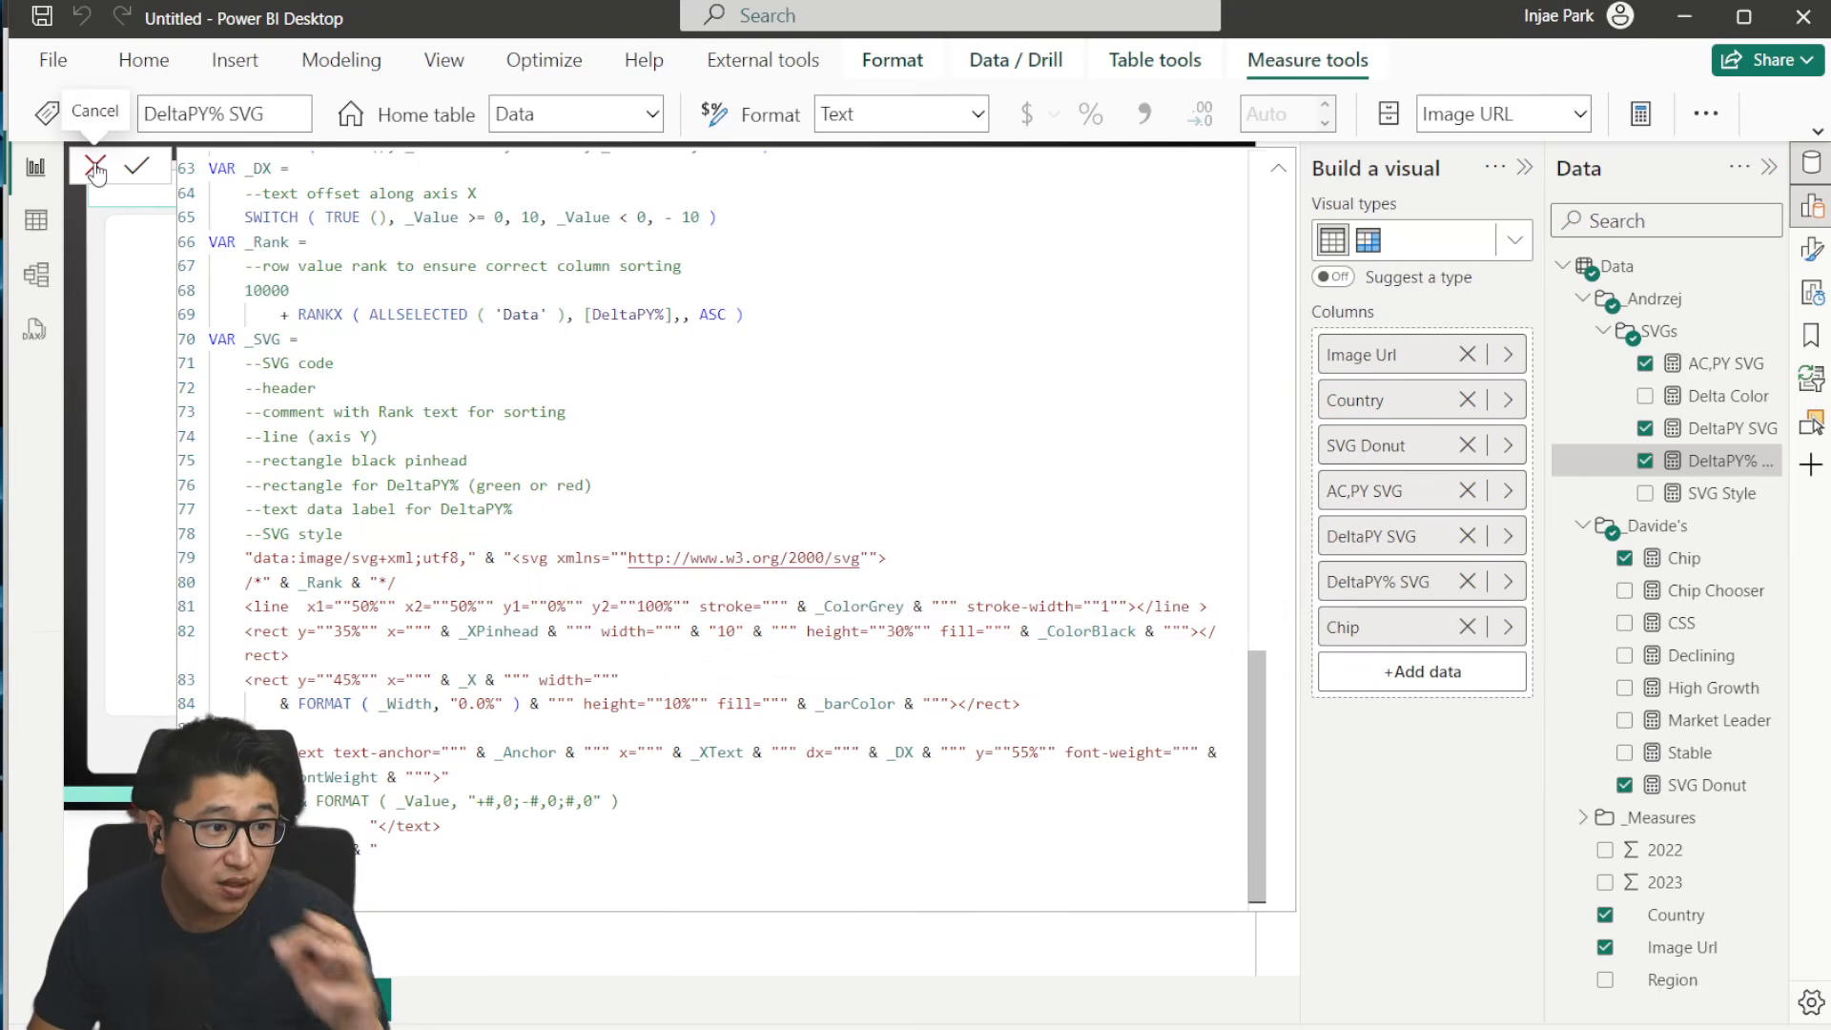
pyautogui.click(883, 481)
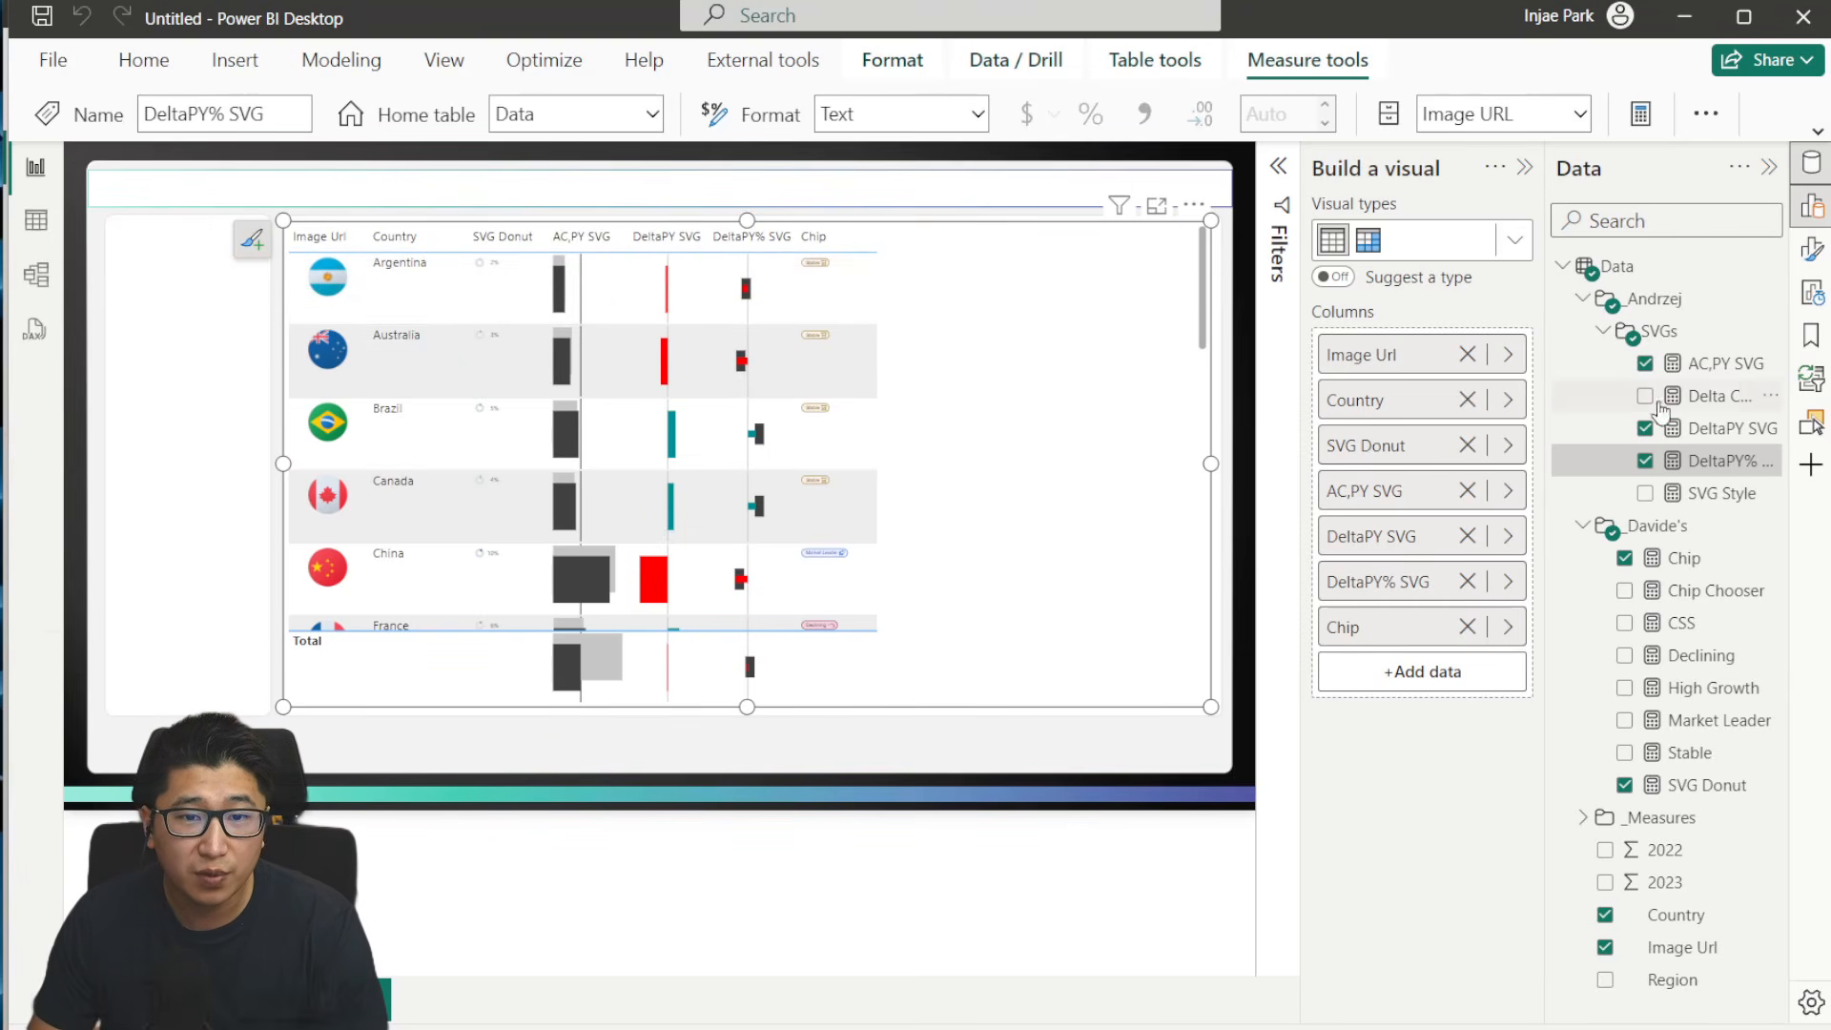
# - Add DeltaPY and DeltaPY% from the _Measures folder to the table, each directly before its matching SVG column
pyautogui.click(1583, 298)
pyautogui.click(1582, 331)
pyautogui.click(1583, 363)
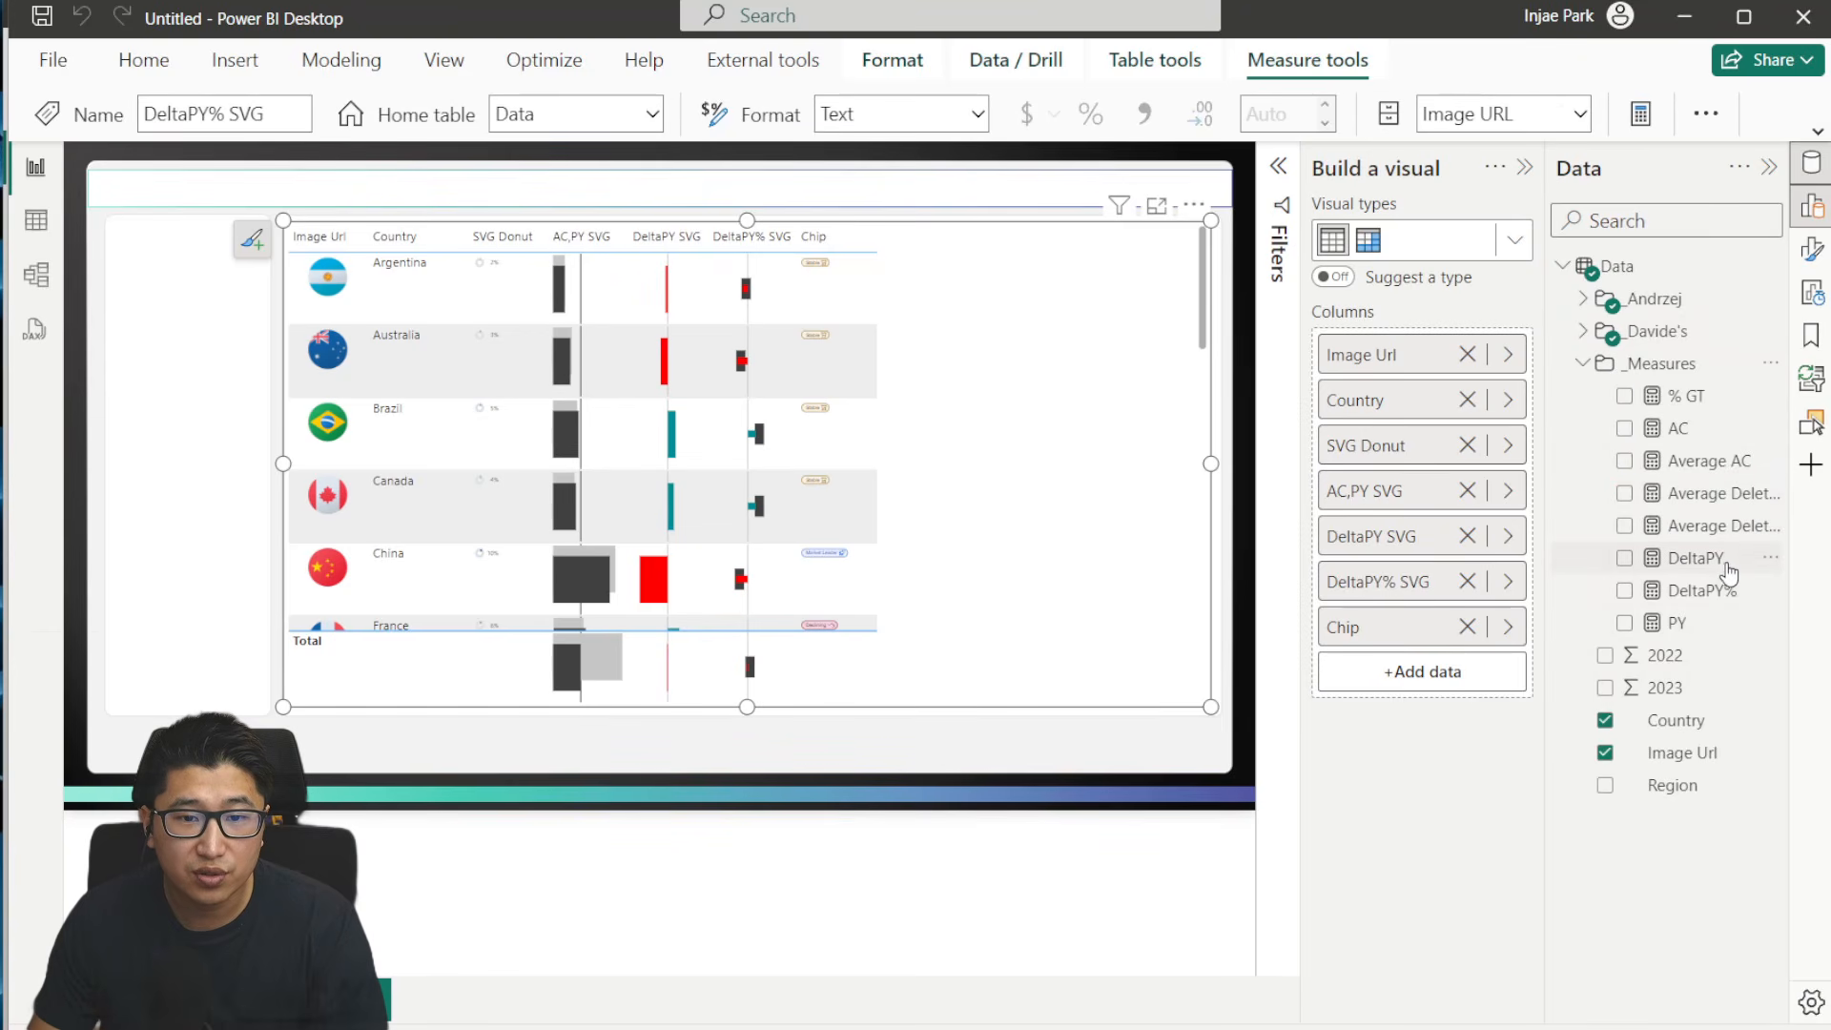
pyautogui.moveTo(1707, 559); pyautogui.dragTo(1411, 519)
pyautogui.moveTo(1610, 589); pyautogui.dragTo(1449, 610)
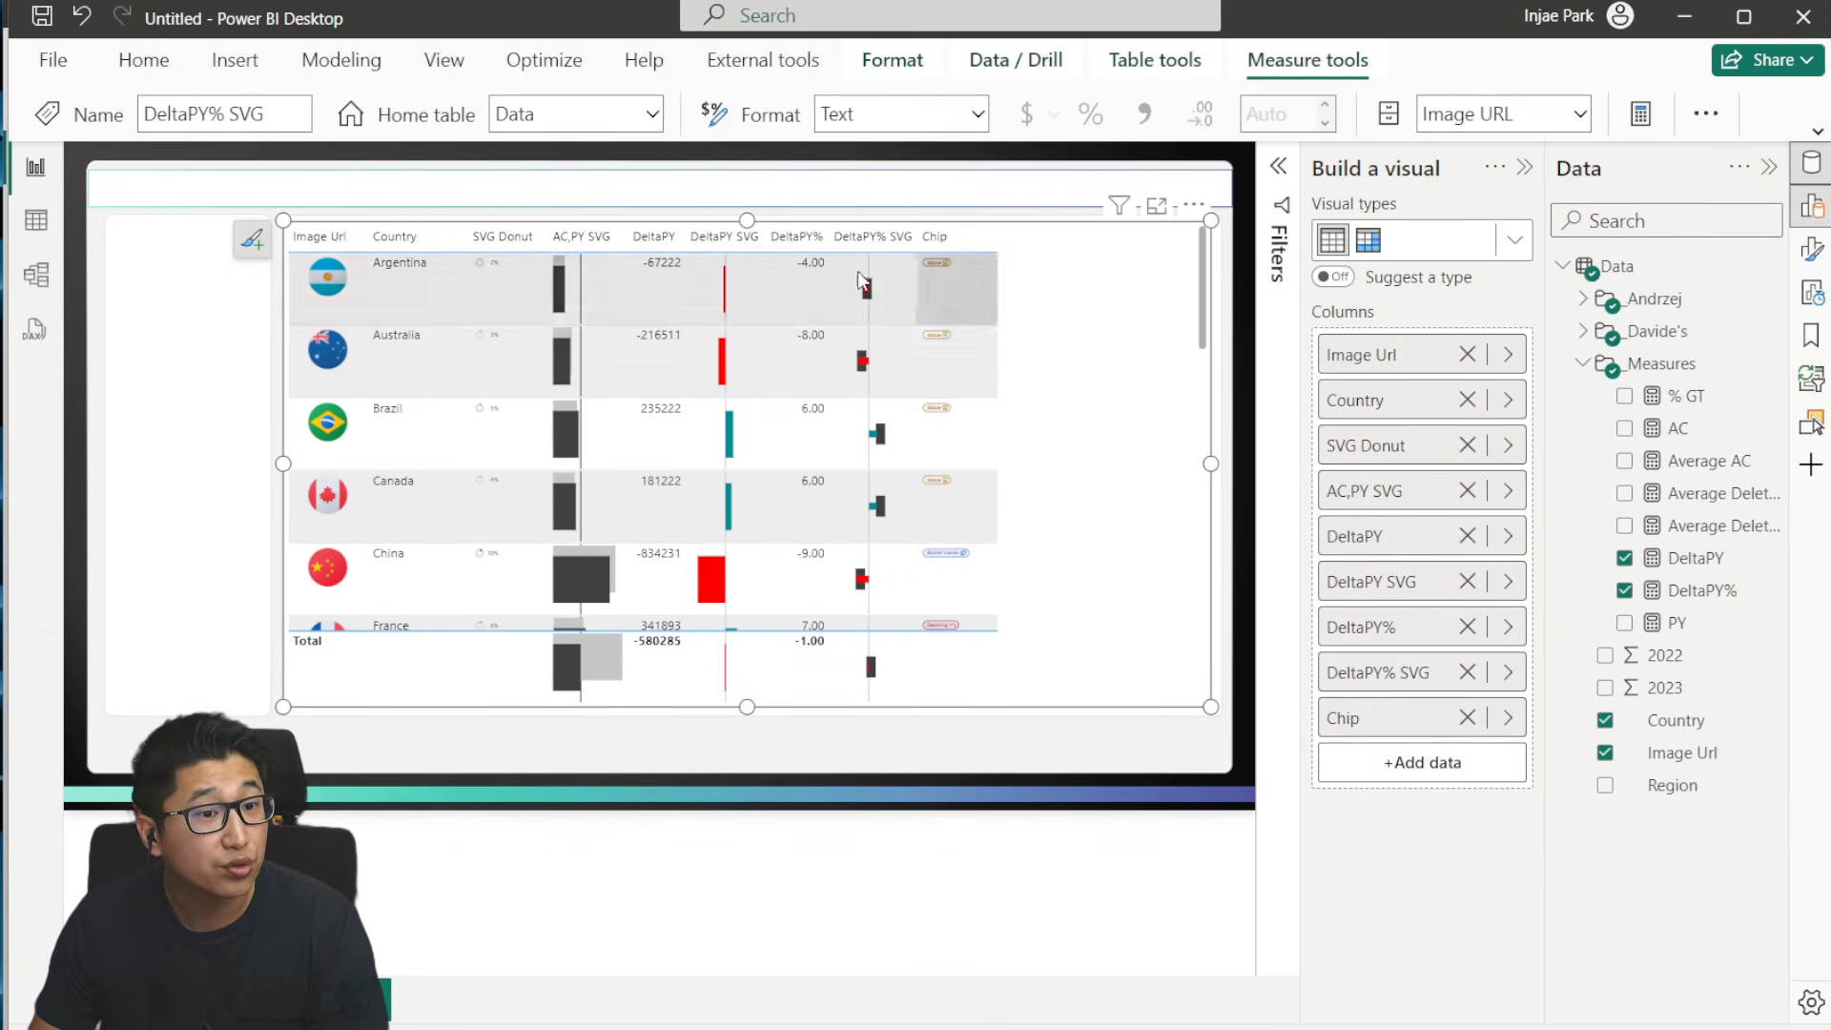
# - Open the table's formatting options in place of the visual-building pane and set its style preset to None
pyautogui.click(1813, 252)
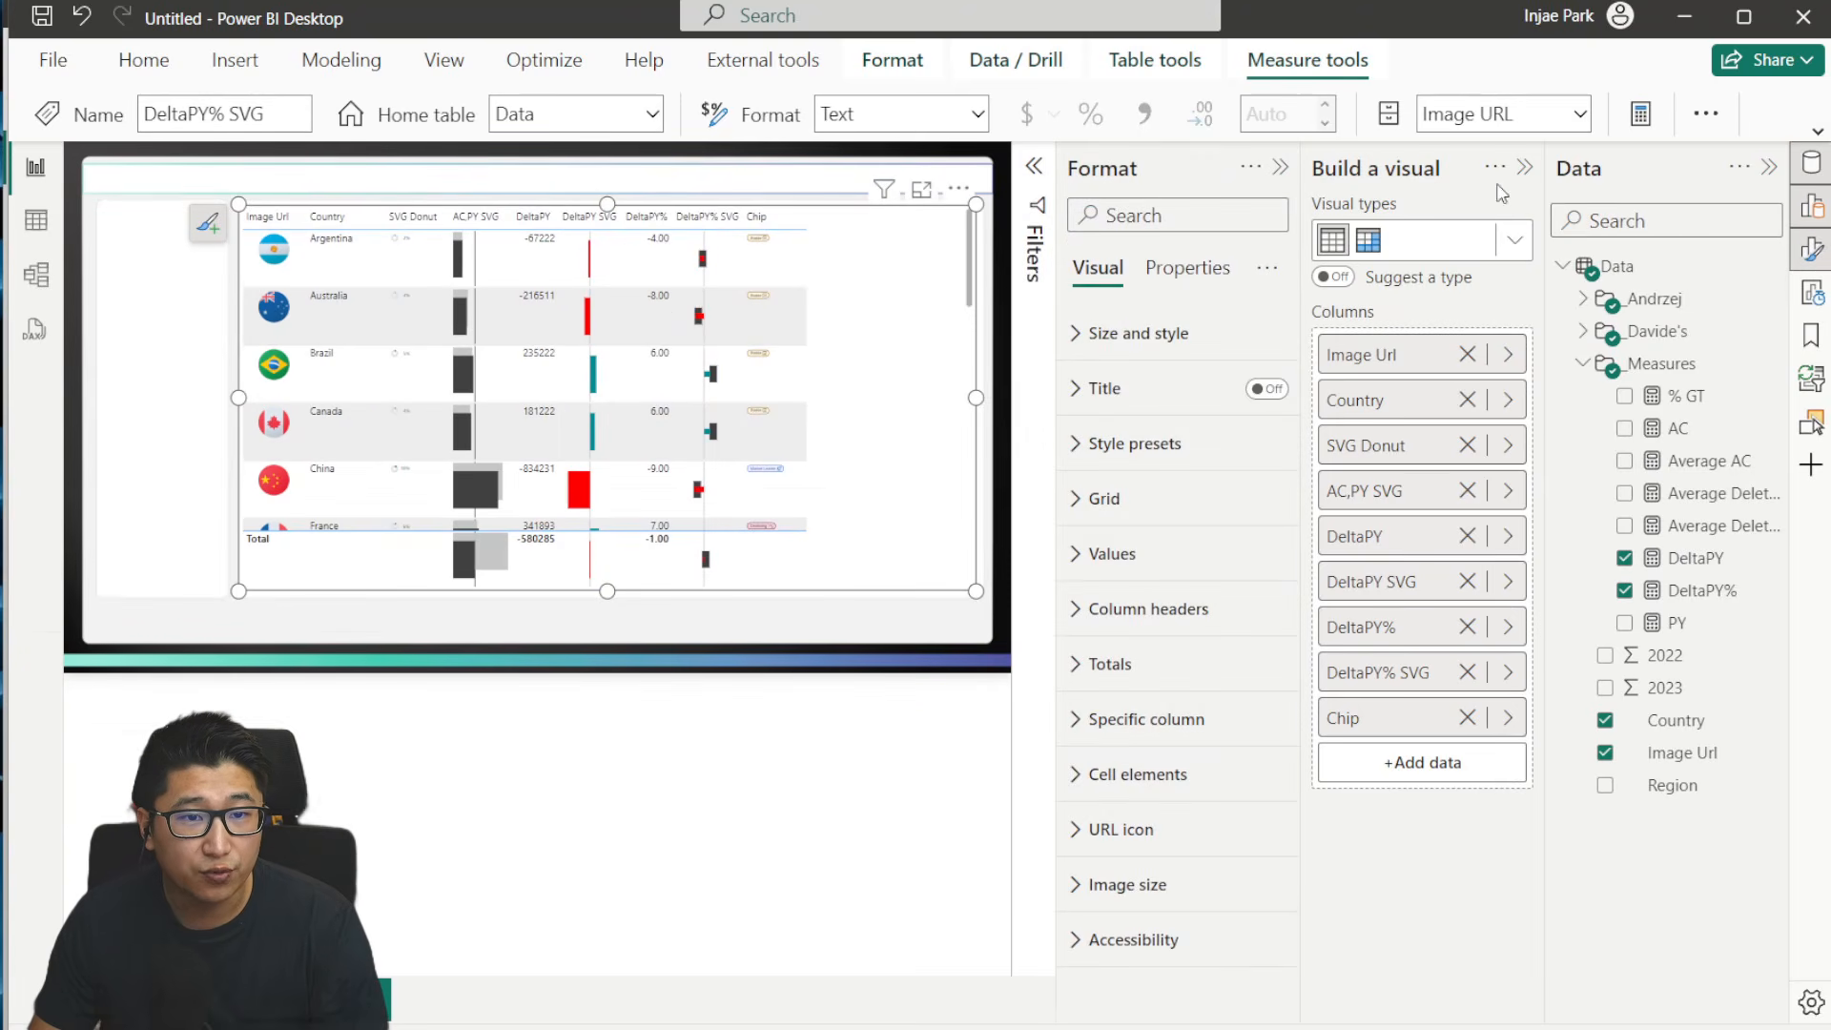
pyautogui.click(1526, 169)
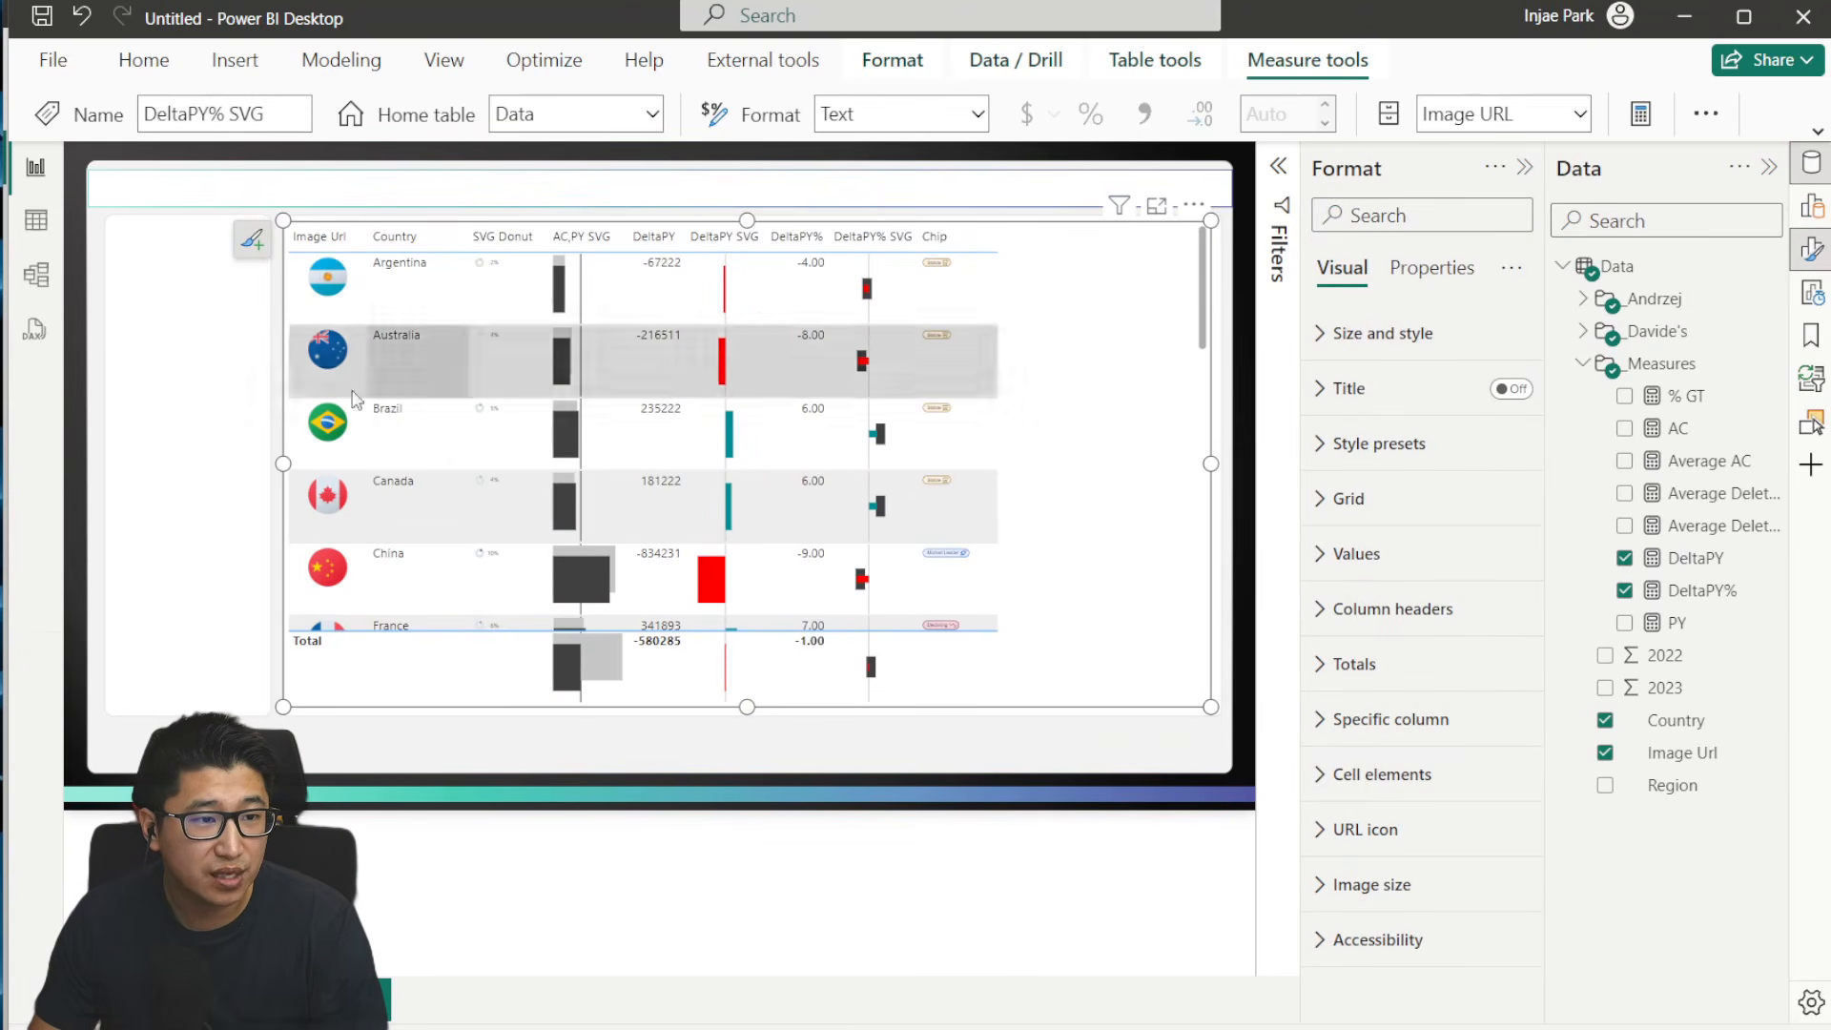
pyautogui.click(1425, 435)
pyautogui.click(1444, 508)
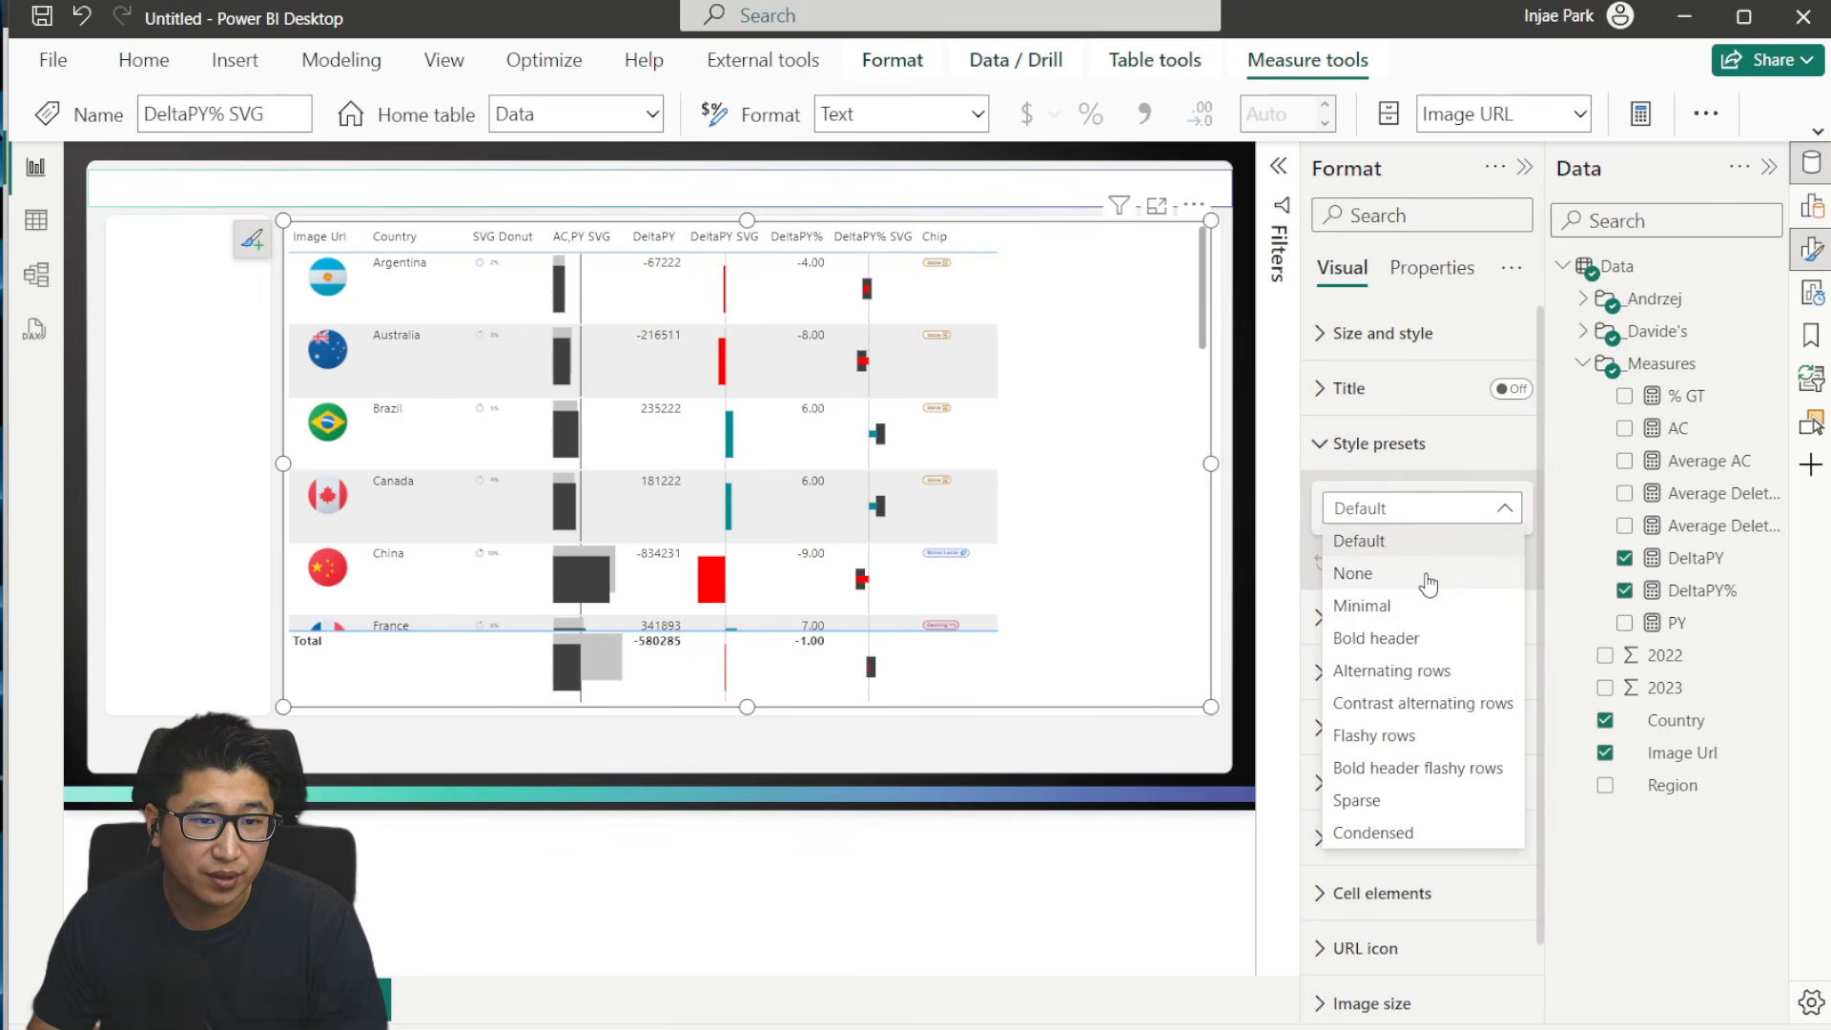
pyautogui.click(1427, 607)
pyautogui.click(1440, 506)
pyautogui.click(1435, 572)
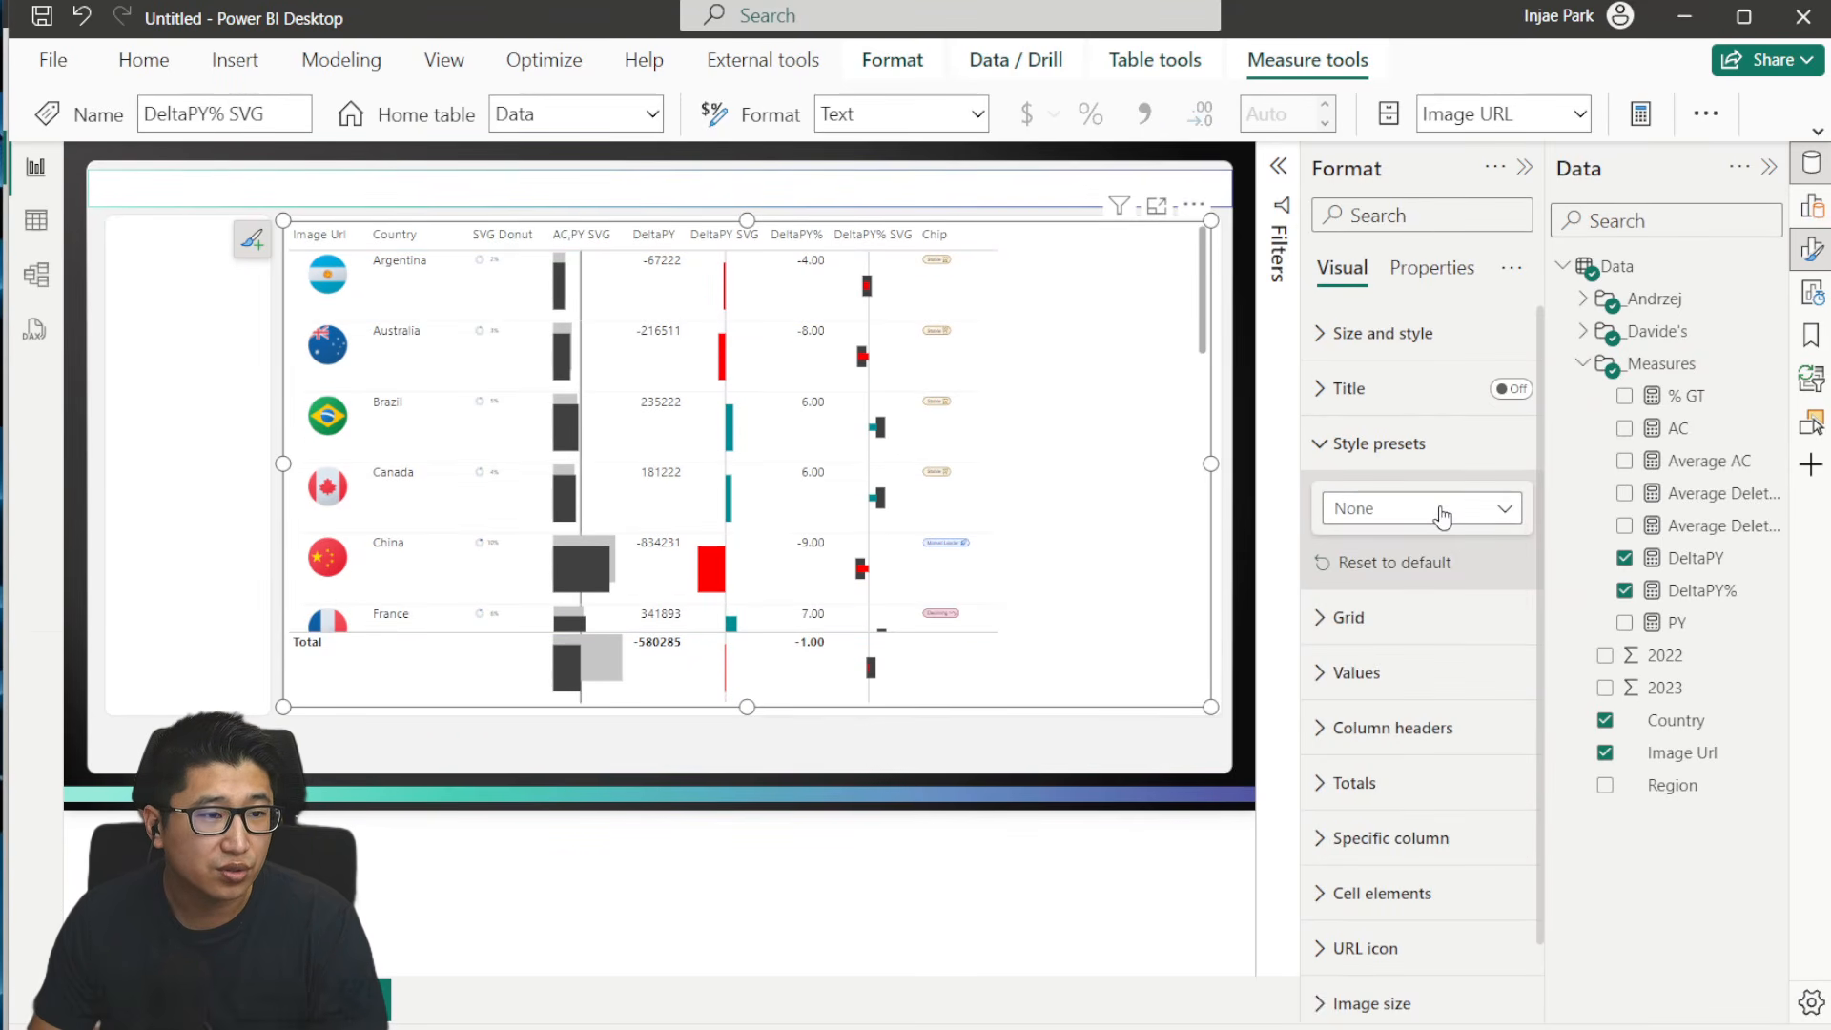
pyautogui.click(1414, 514)
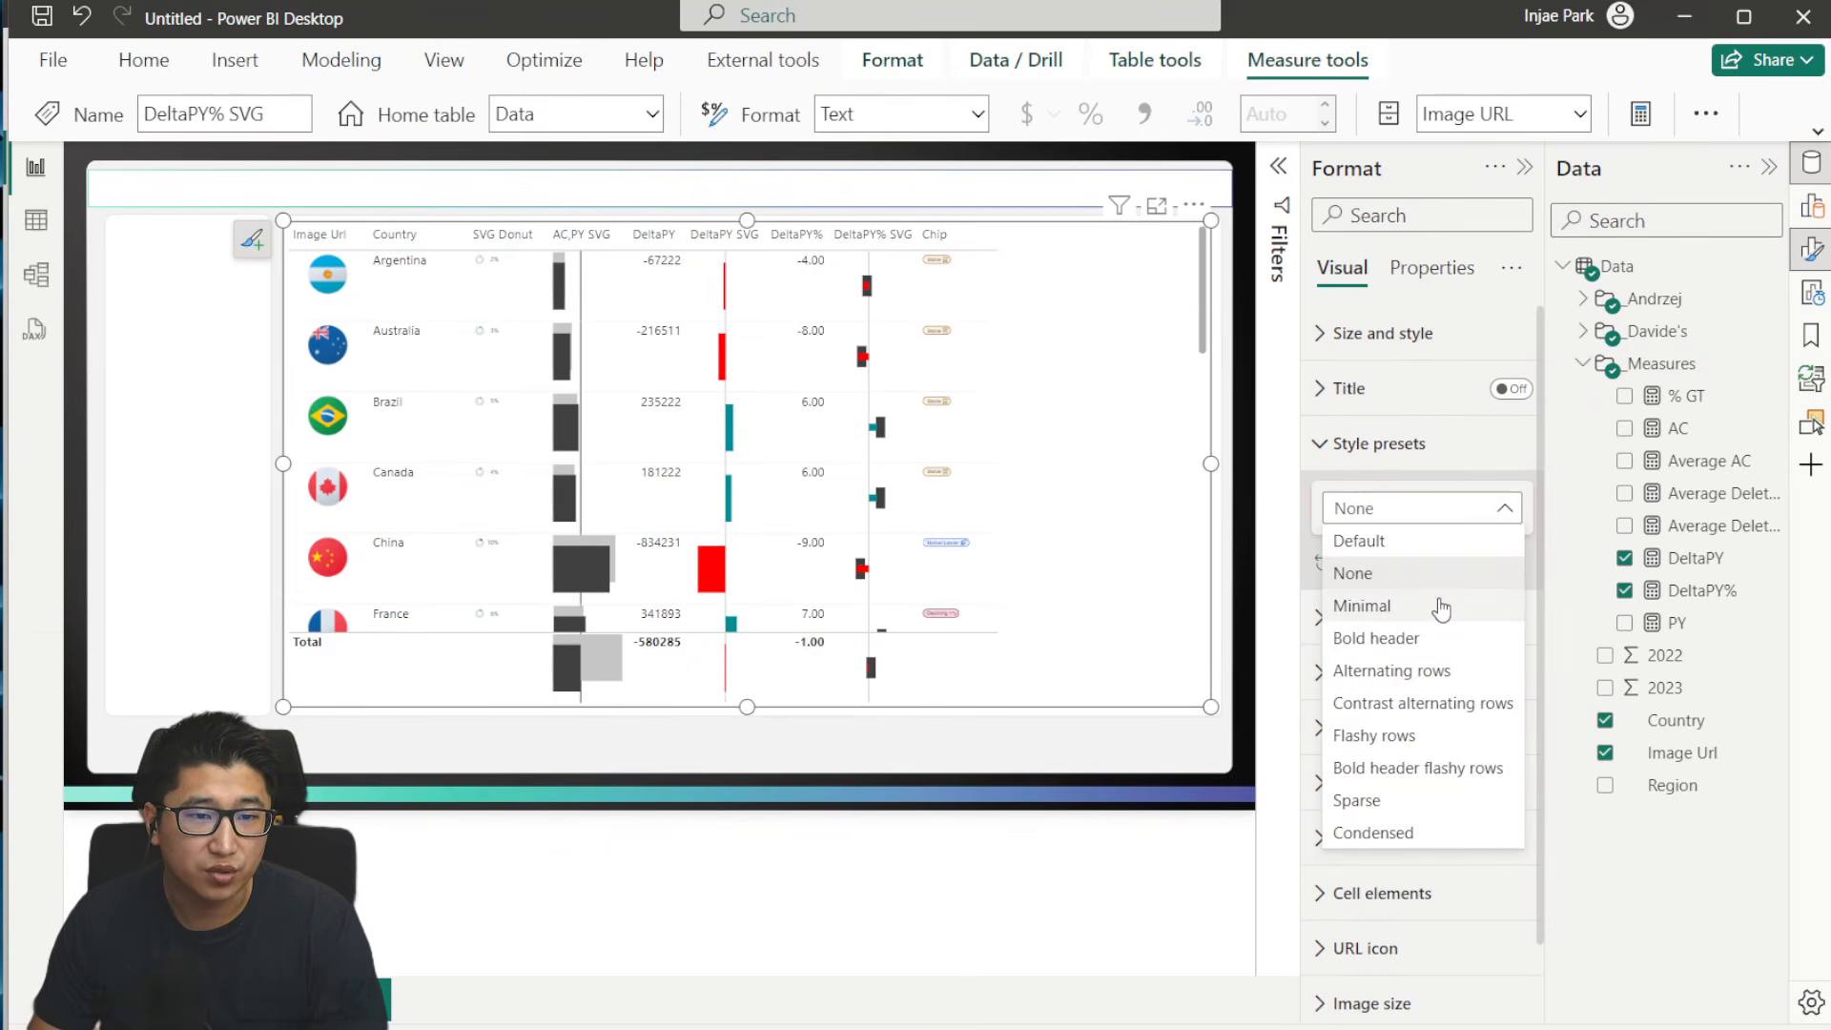
pyautogui.click(1422, 573)
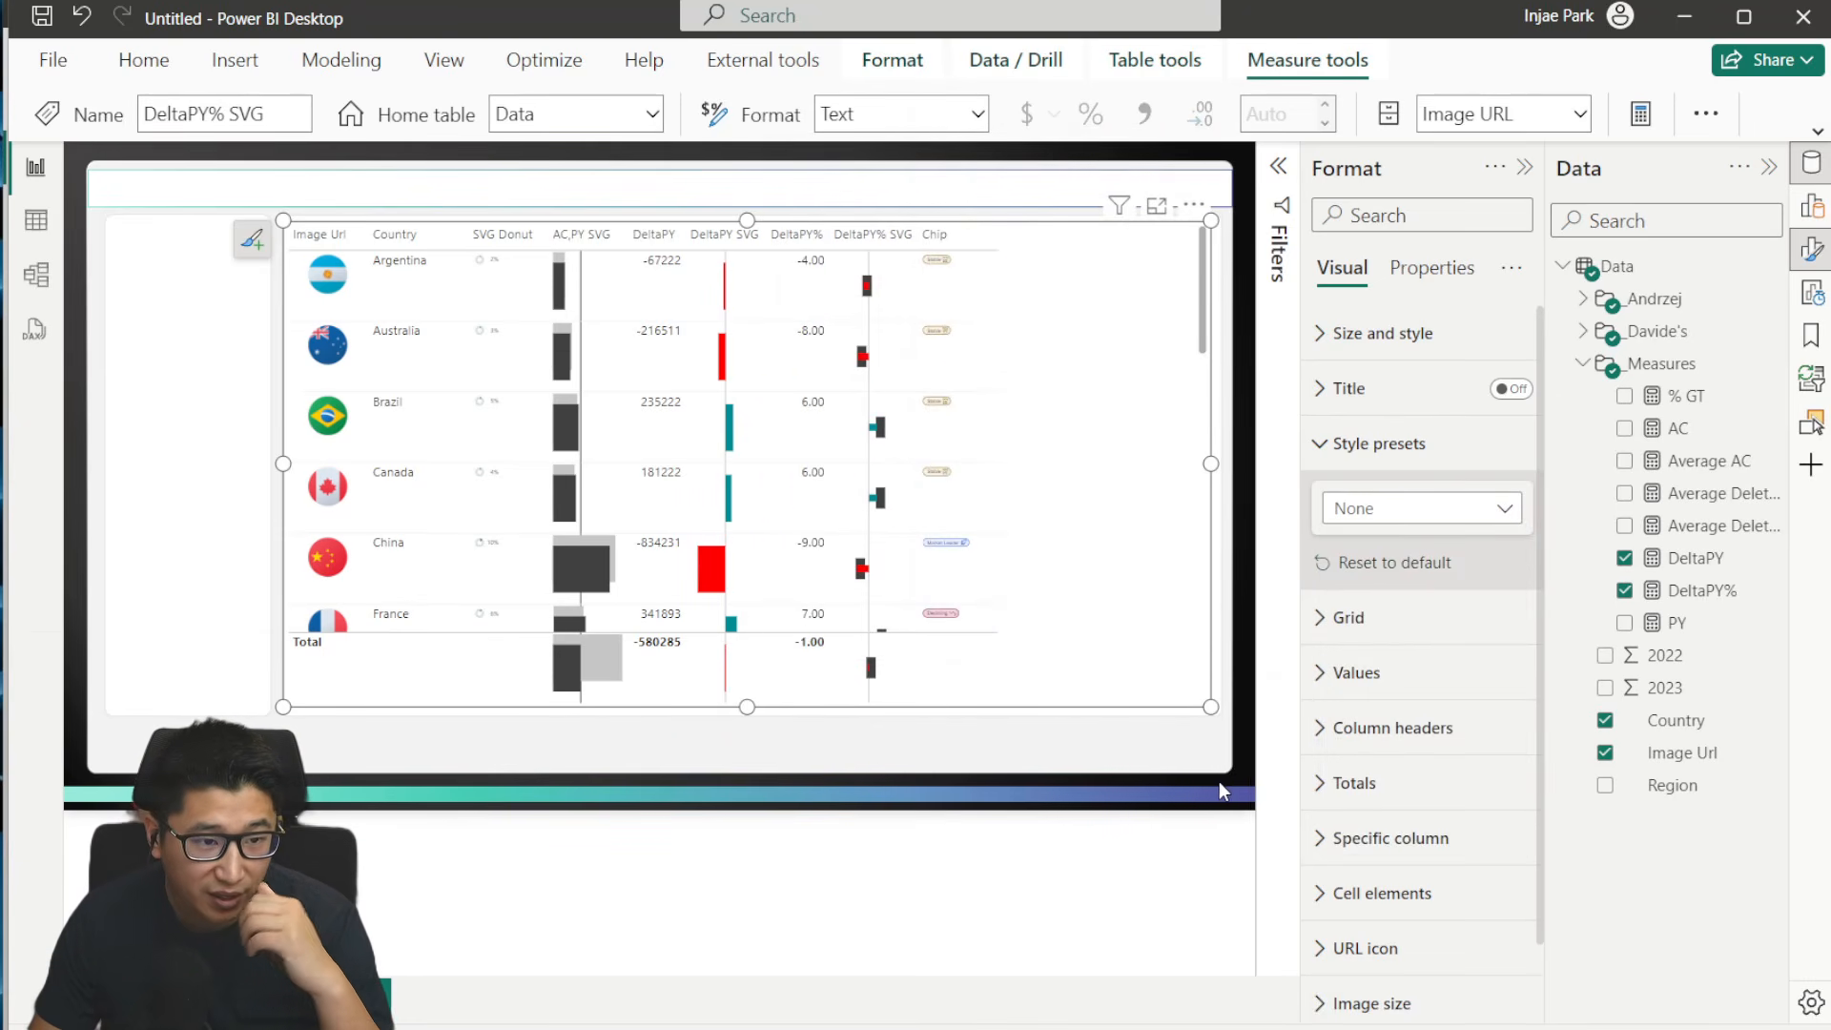
pyautogui.click(1380, 444)
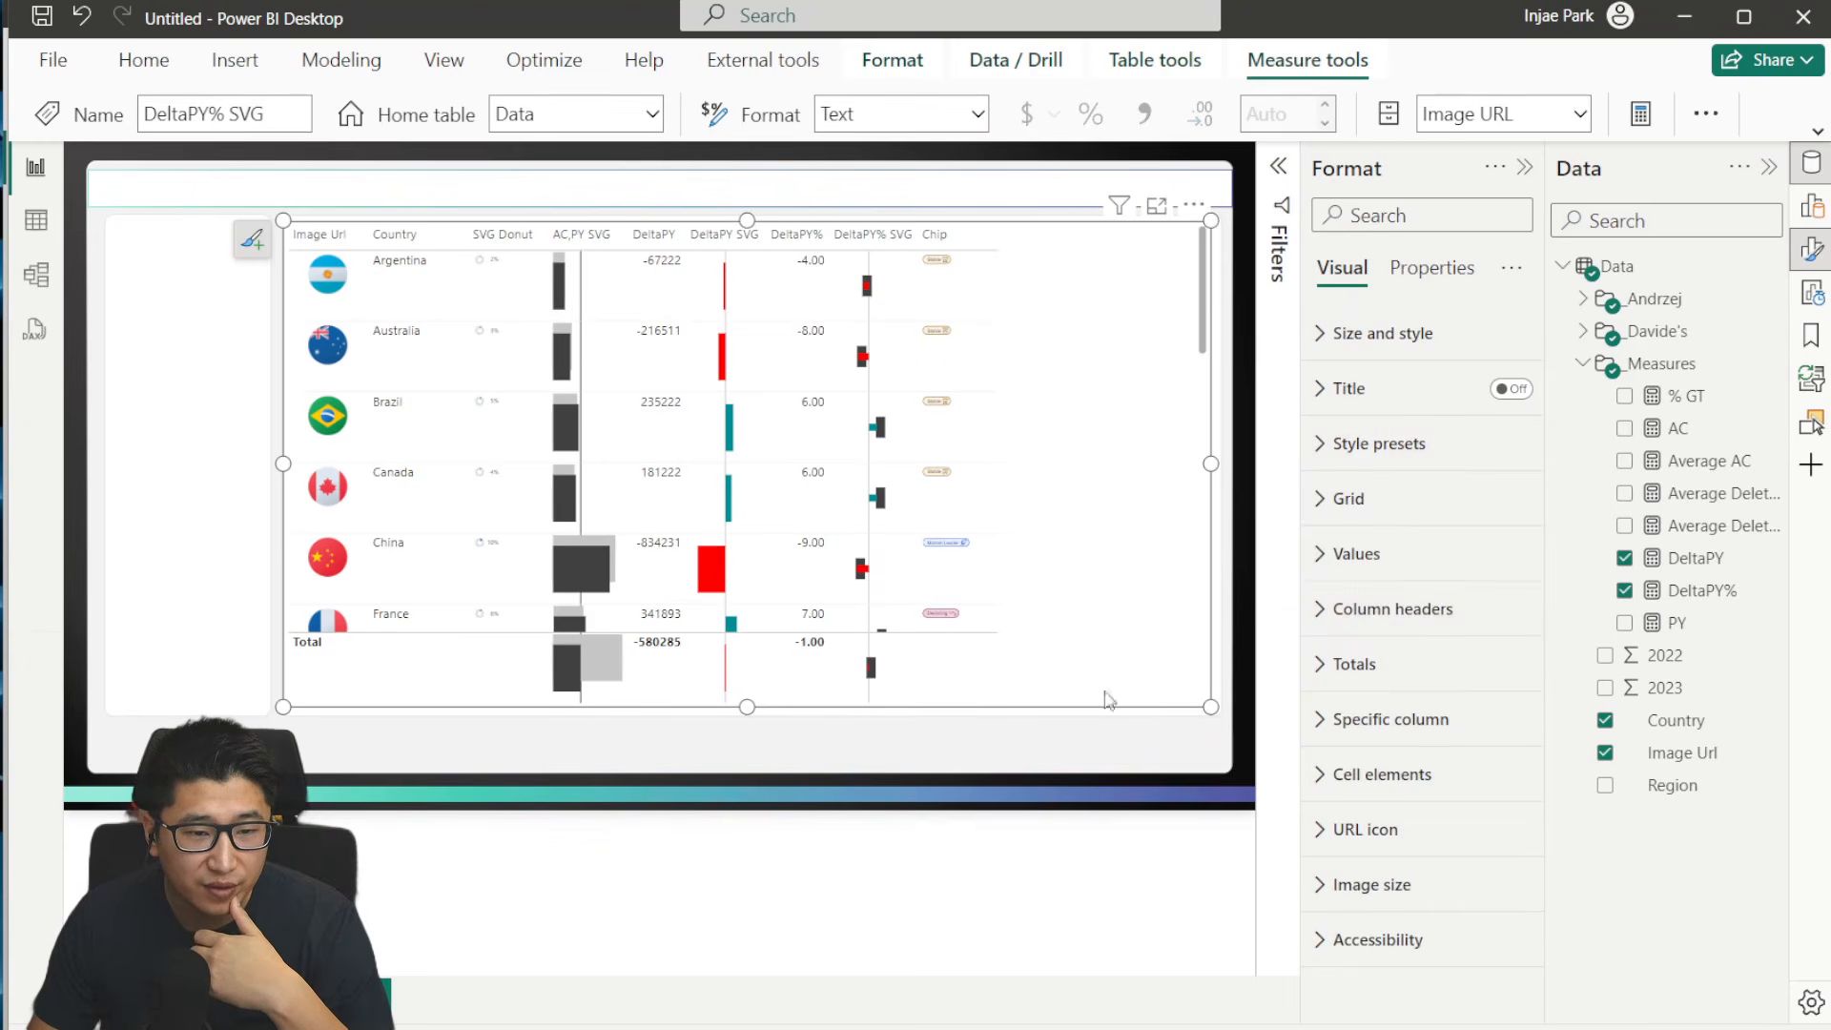
# - Set the image height and width in the country table to 25 px
pyautogui.click(1427, 893)
pyautogui.click(1370, 801)
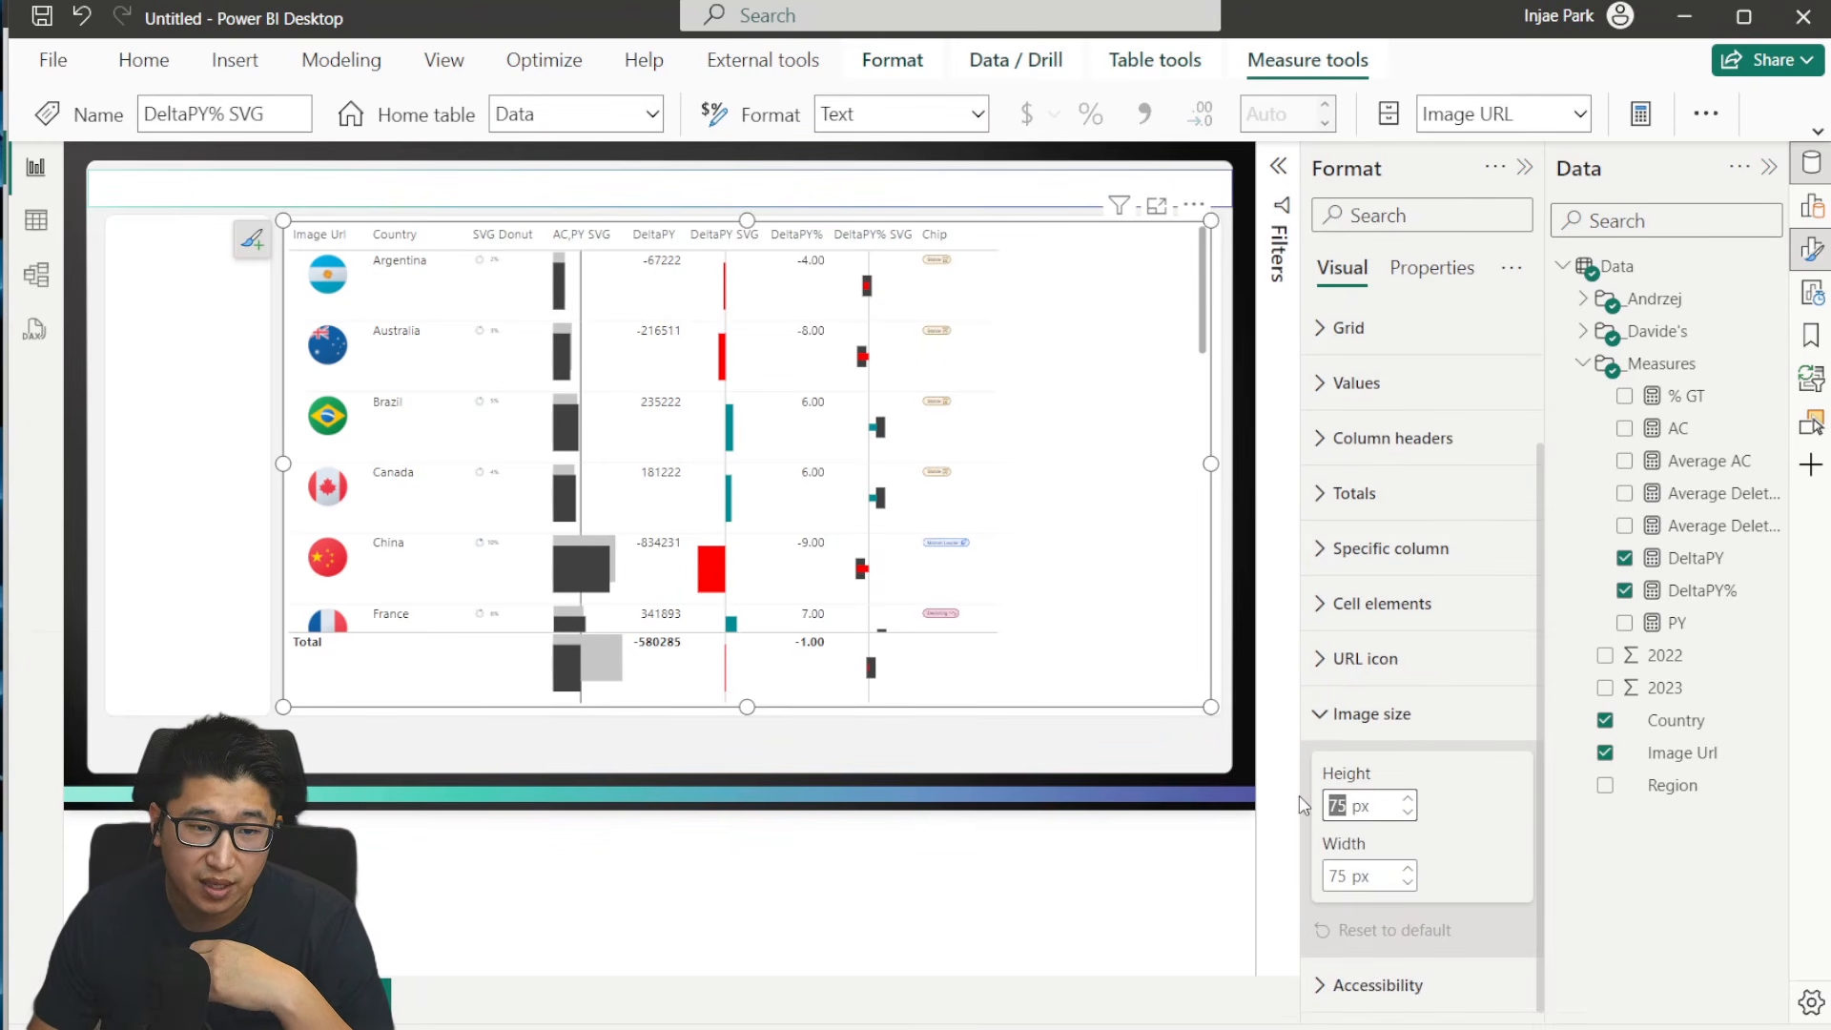
pyautogui.write('25')
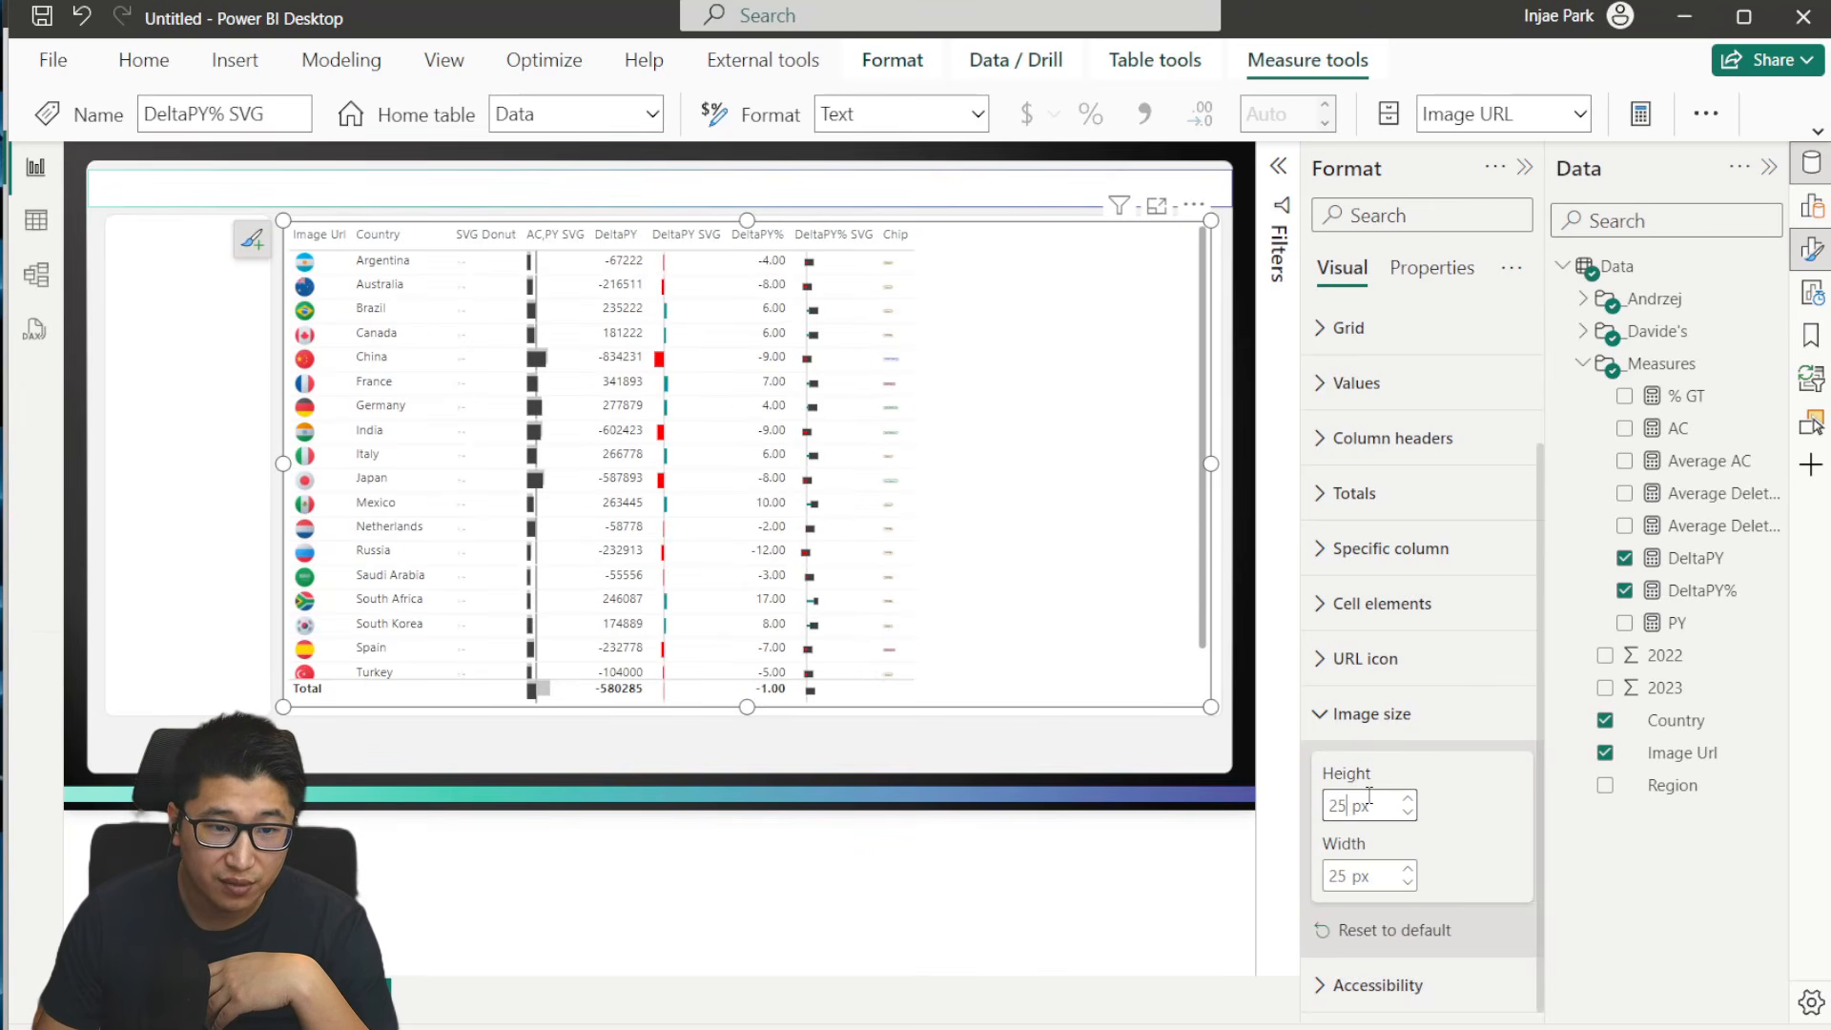
# - Set the country table's image width to 200 px and review the SVG columns across the table
pyautogui.click(1342, 873)
pyautogui.write('200')
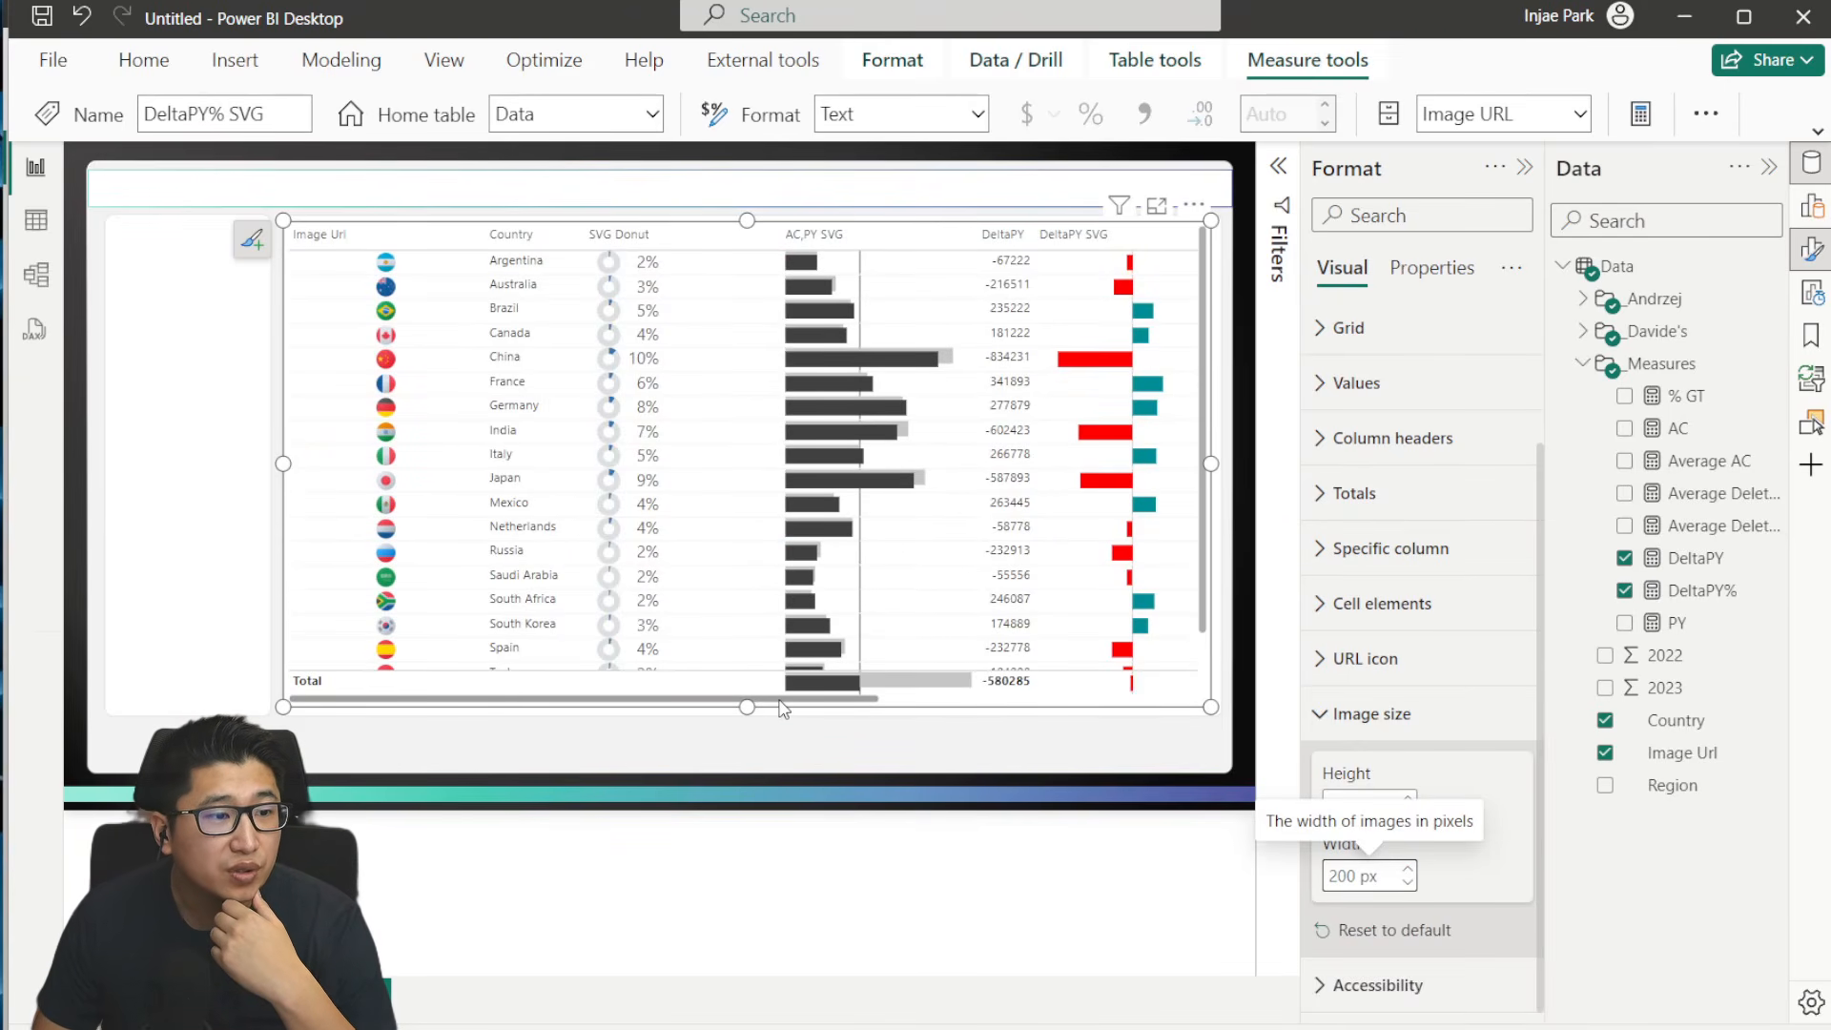
pyautogui.moveTo(797, 701); pyautogui.dragTo(1169, 704)
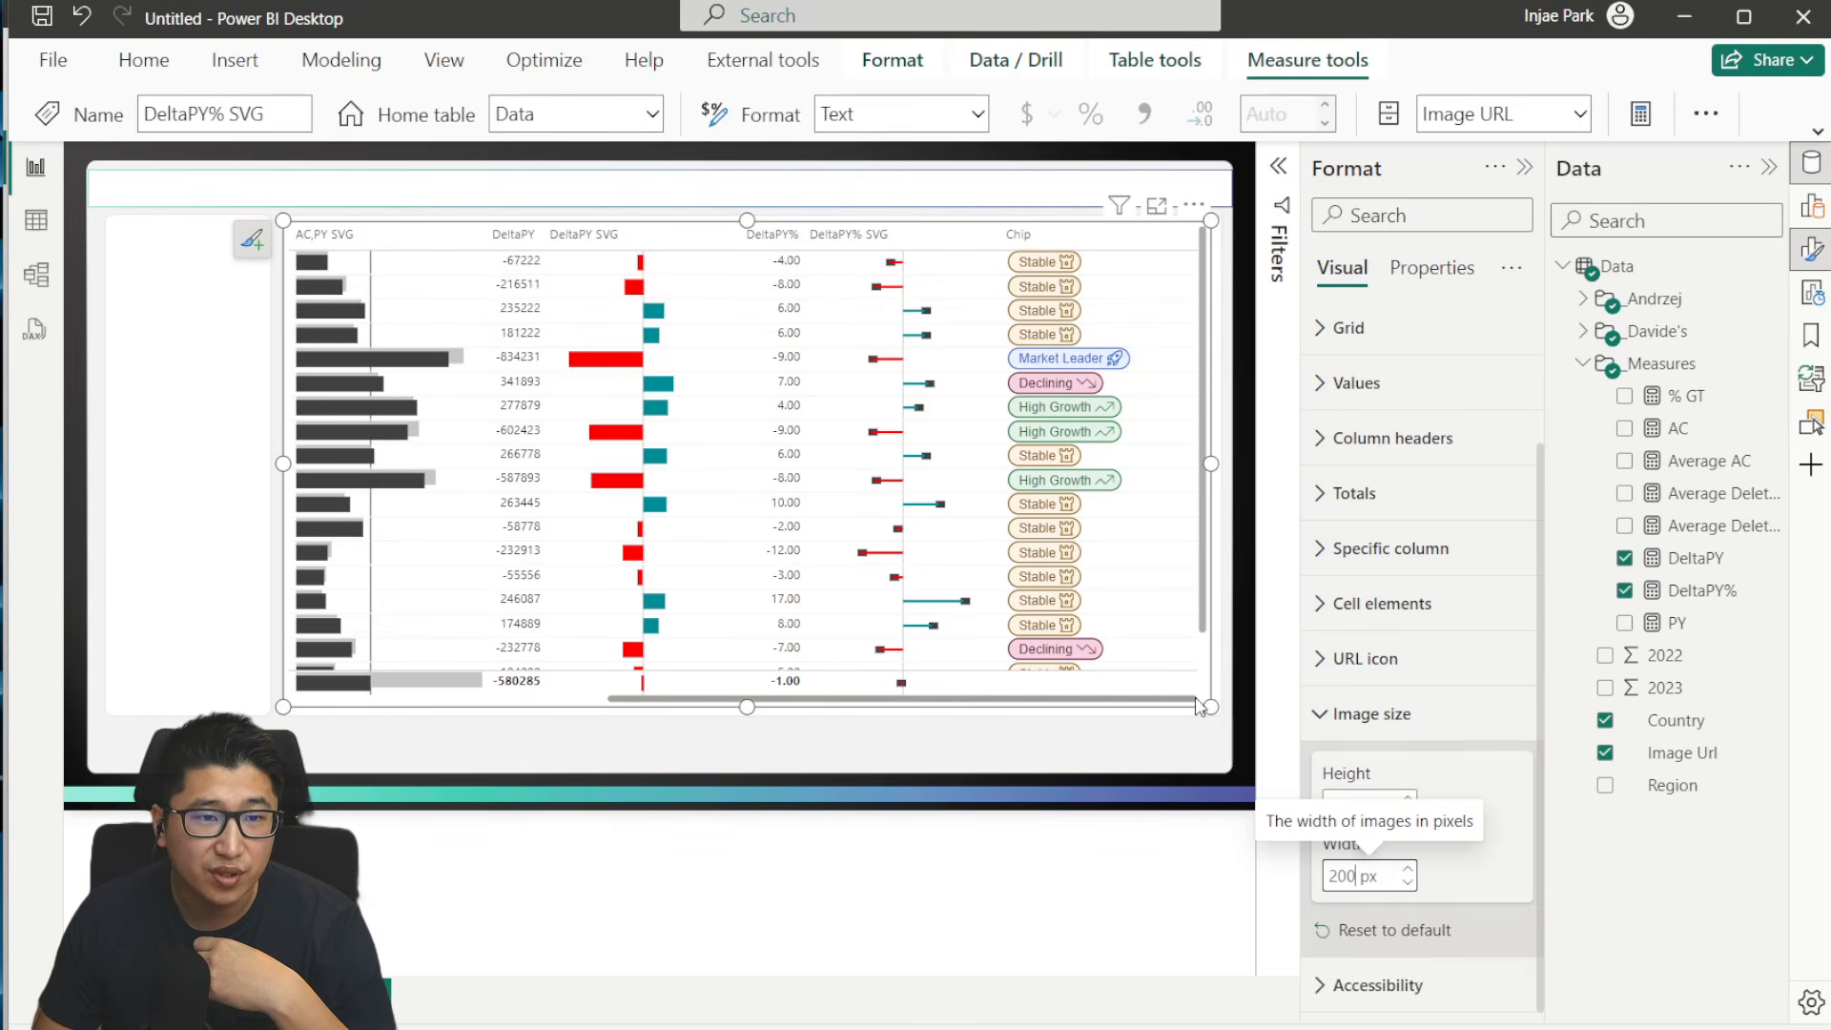
pyautogui.moveTo(1200, 705); pyautogui.dragTo(796, 707)
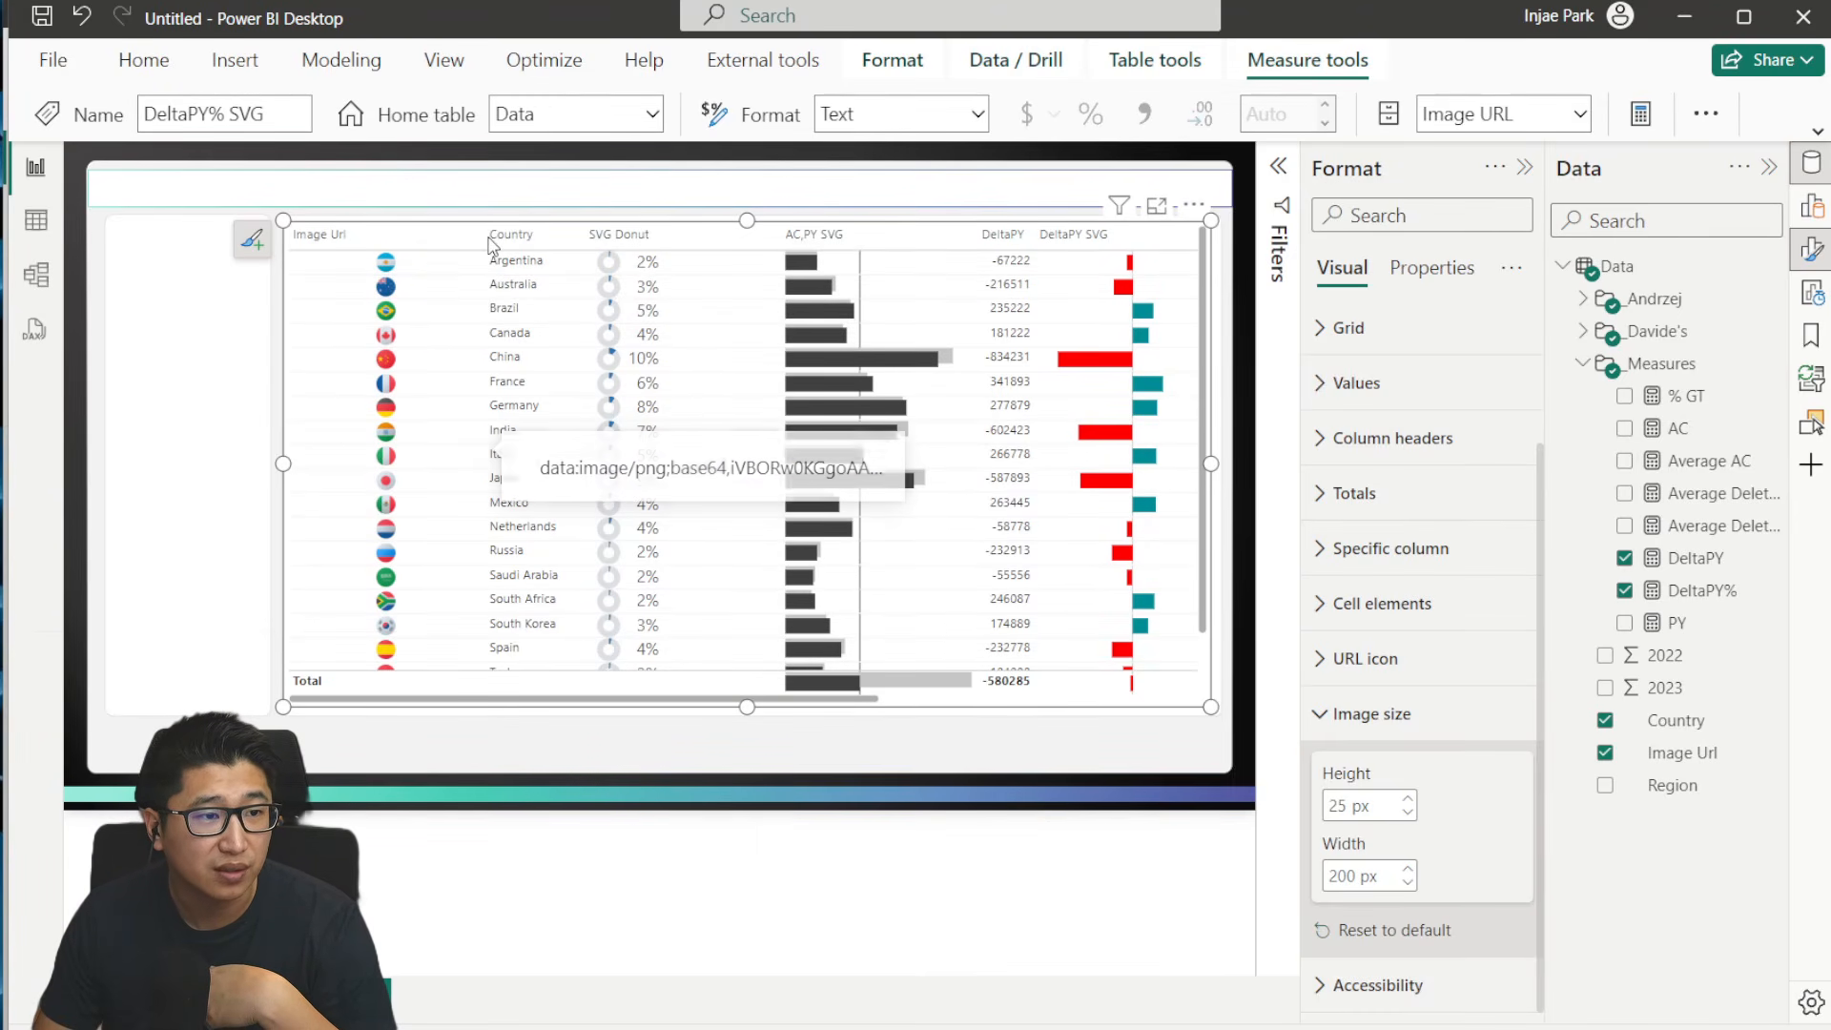
# - Narrow the Image Url and SVG Donut columns and move the table's left edge slightly inward
pyautogui.moveTo(483, 237); pyautogui.dragTo(406, 237)
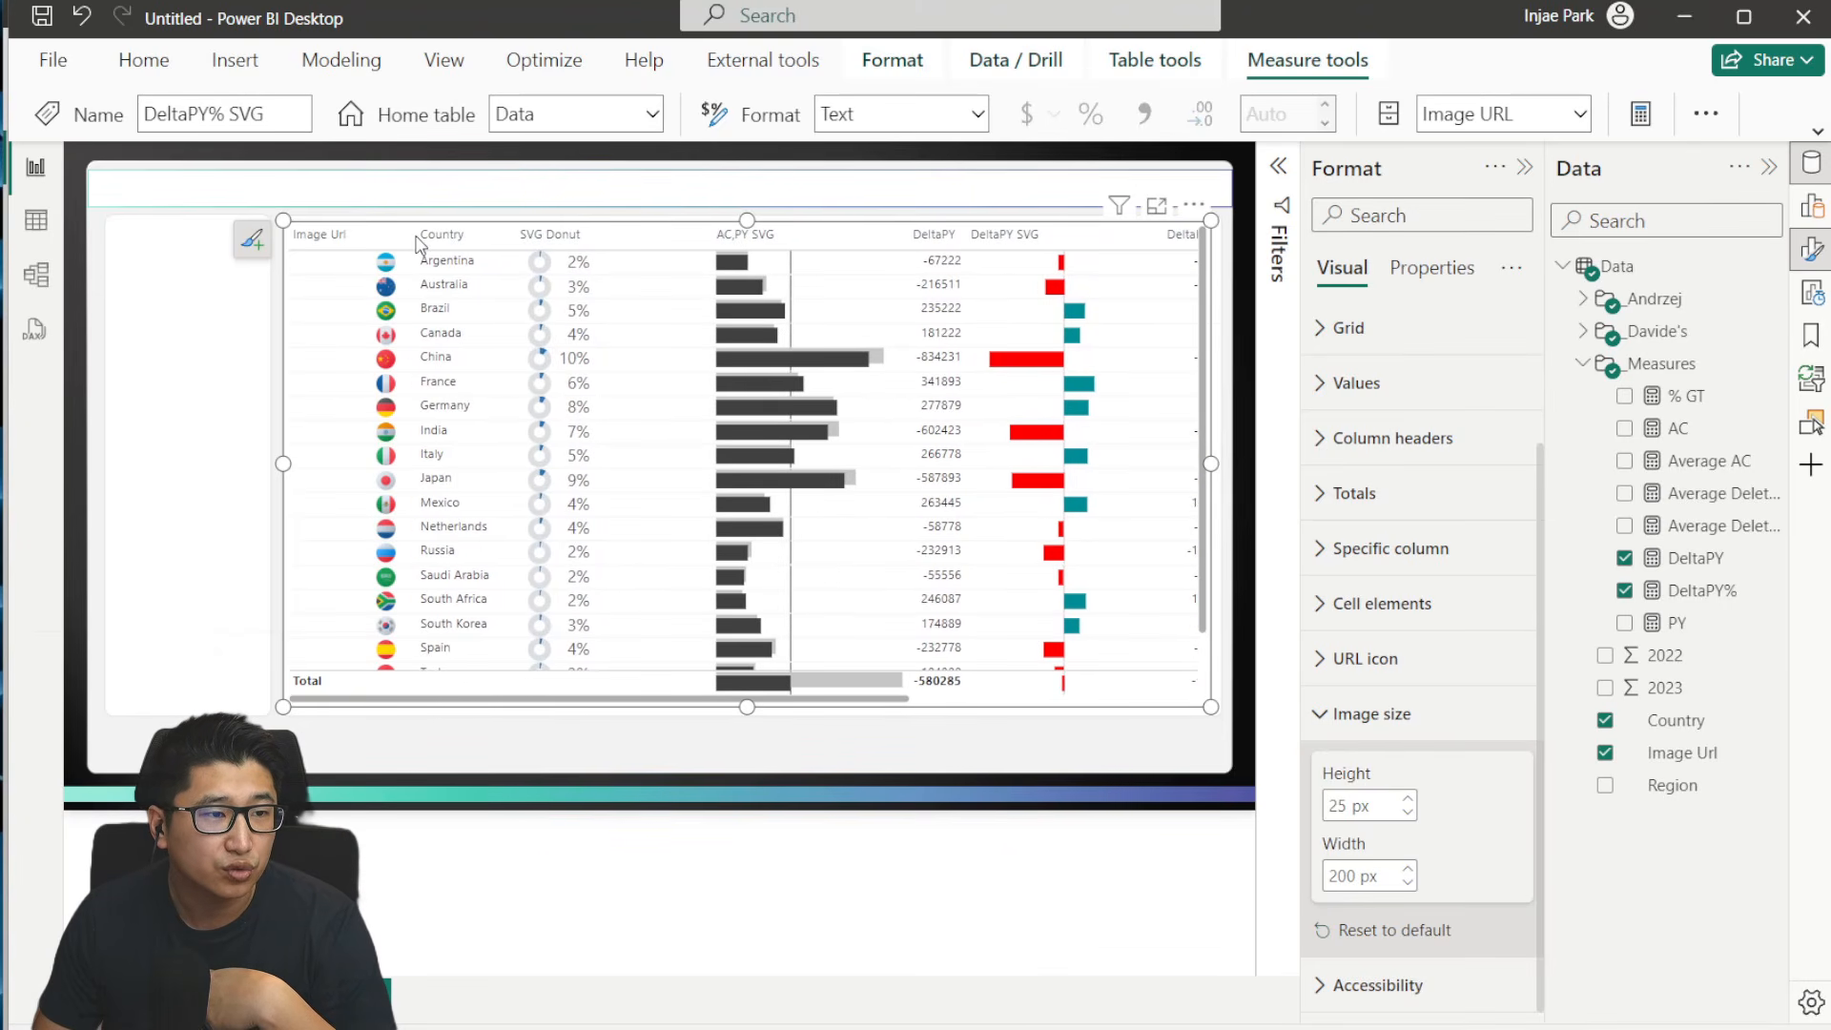
pyautogui.moveTo(406, 233)
pyautogui.mouseDown()
pyautogui.moveTo(356, 246)
pyautogui.moveTo(405, 246)
pyautogui.mouseUp()
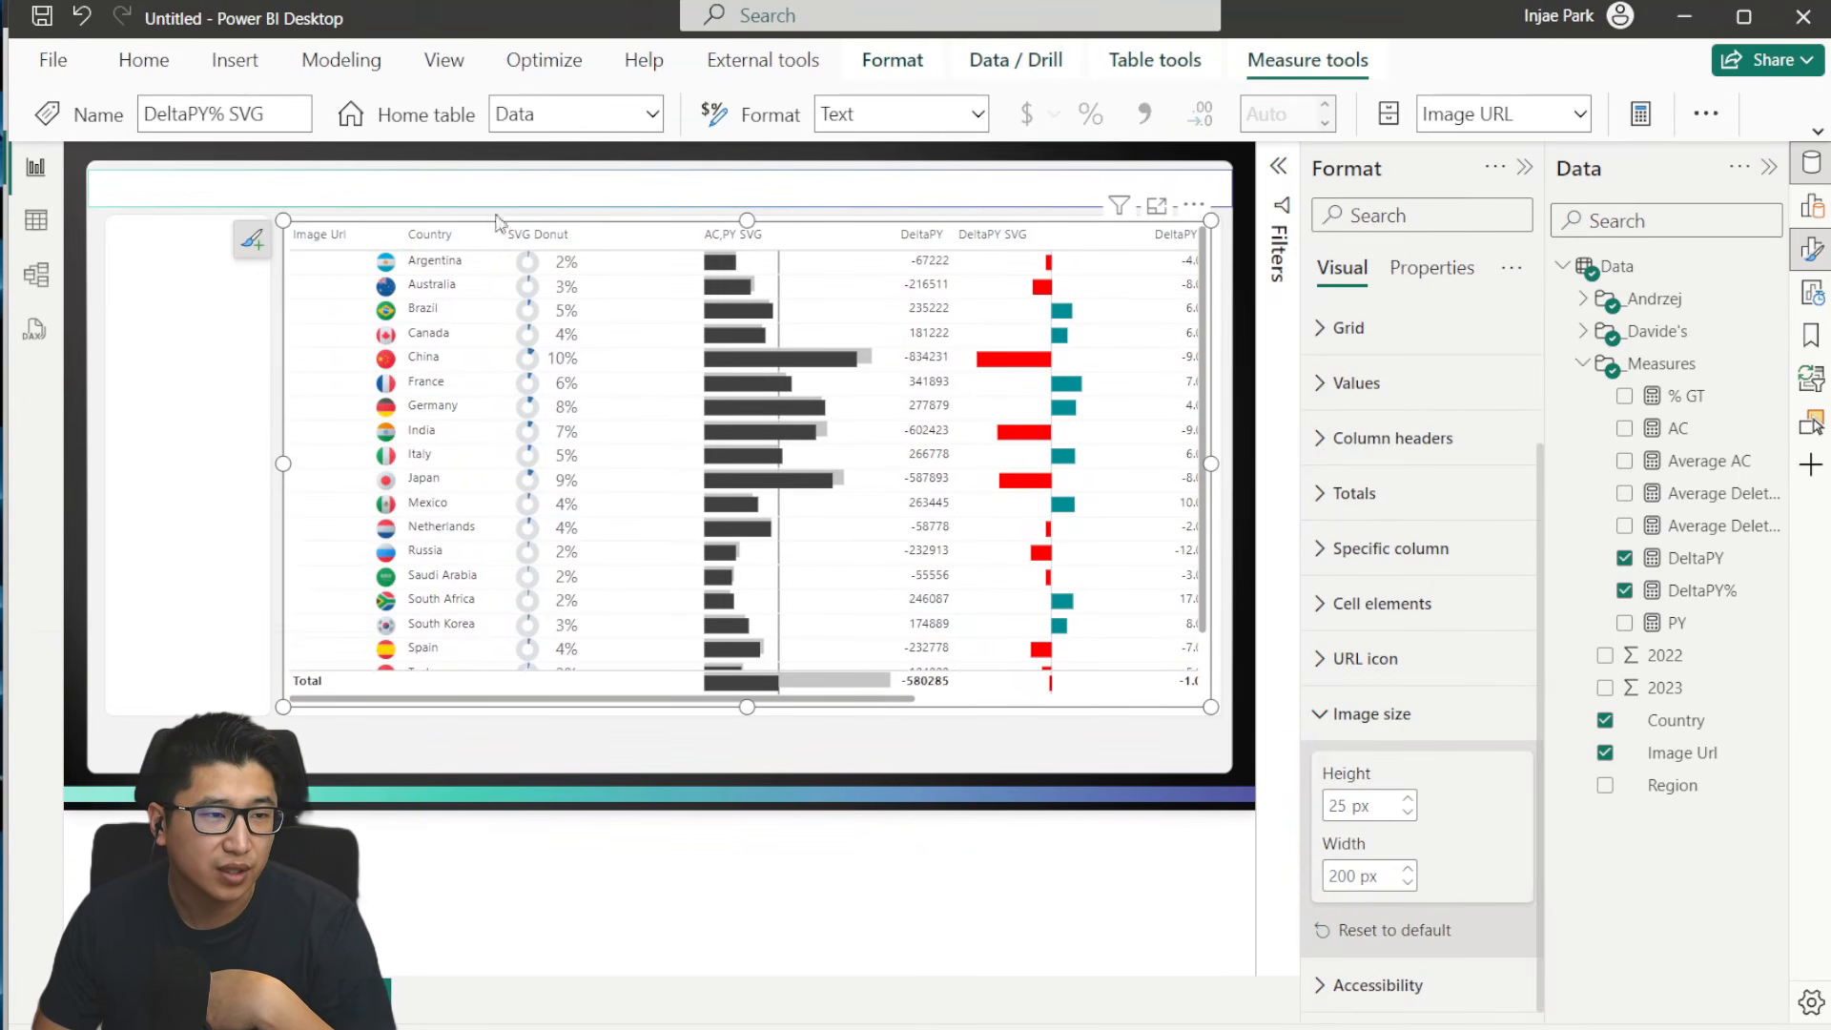
pyautogui.moveTo(283, 463)
pyautogui.mouseDown()
pyautogui.moveTo(237, 468)
pyautogui.moveTo(298, 462)
pyautogui.moveTo(221, 466)
pyautogui.moveTo(290, 464)
pyautogui.mouseUp()
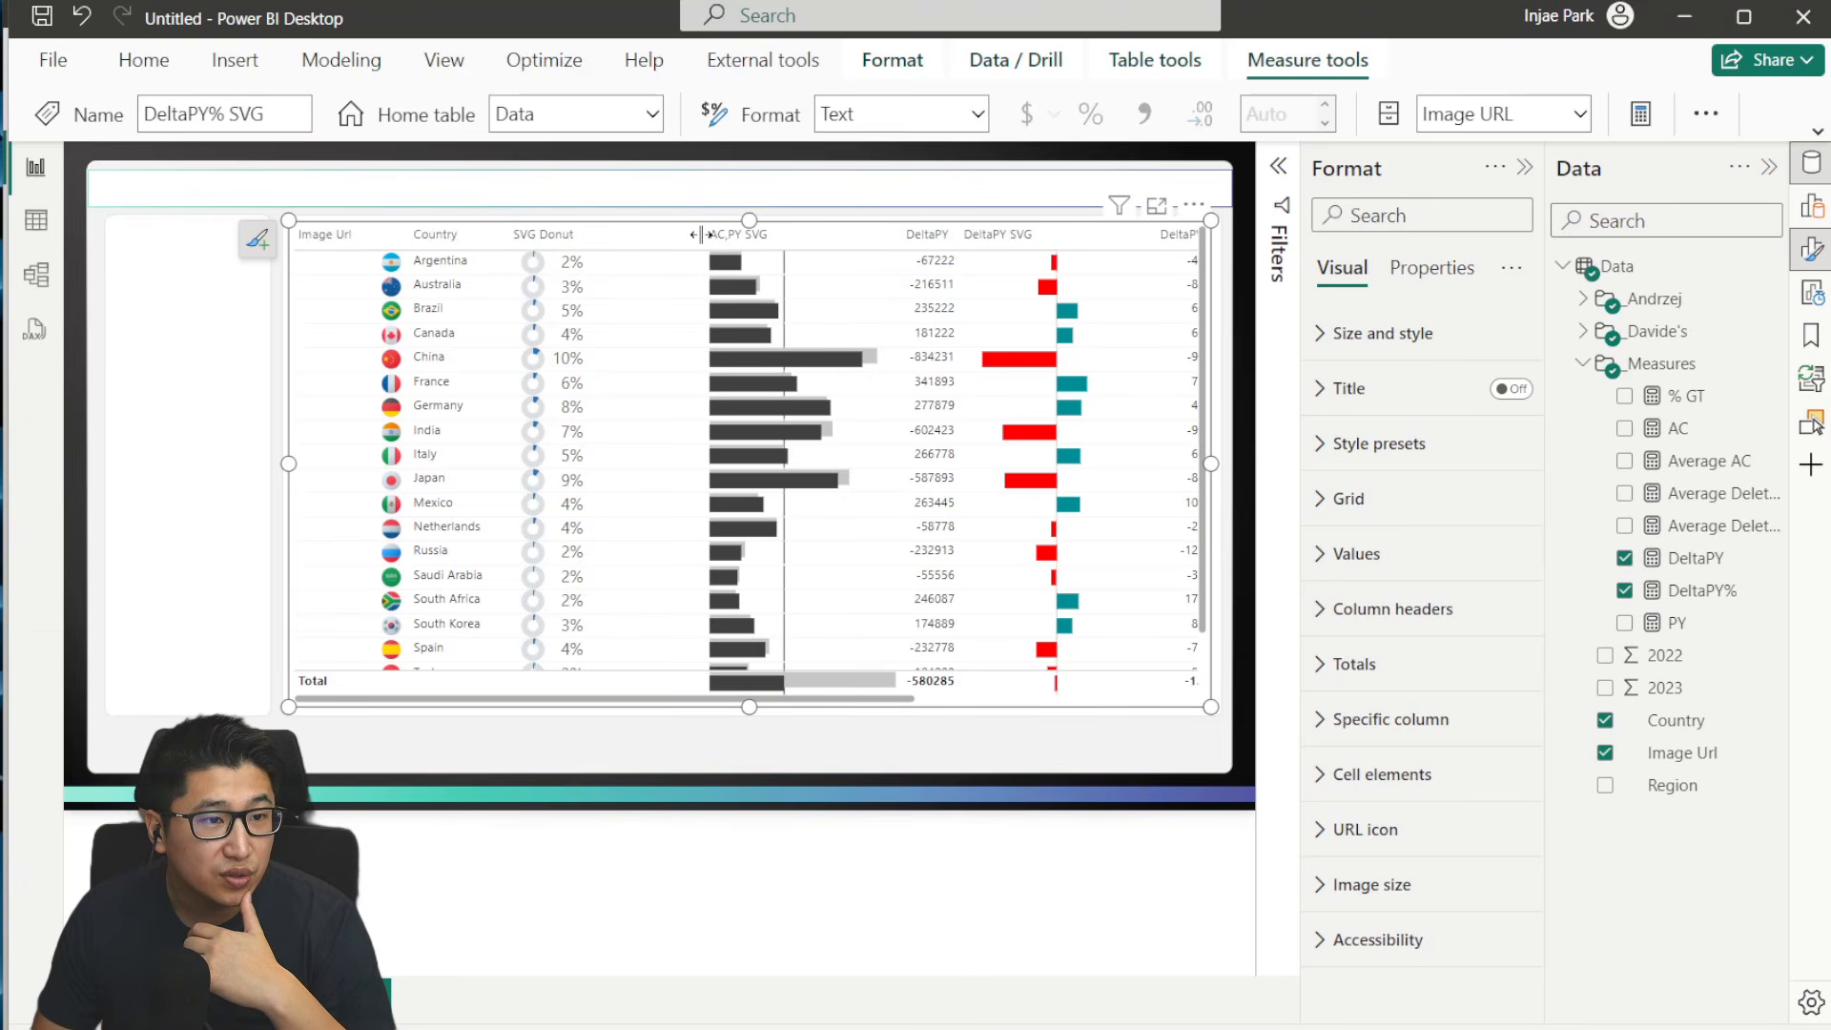
pyautogui.moveTo(702, 233); pyautogui.dragTo(603, 238)
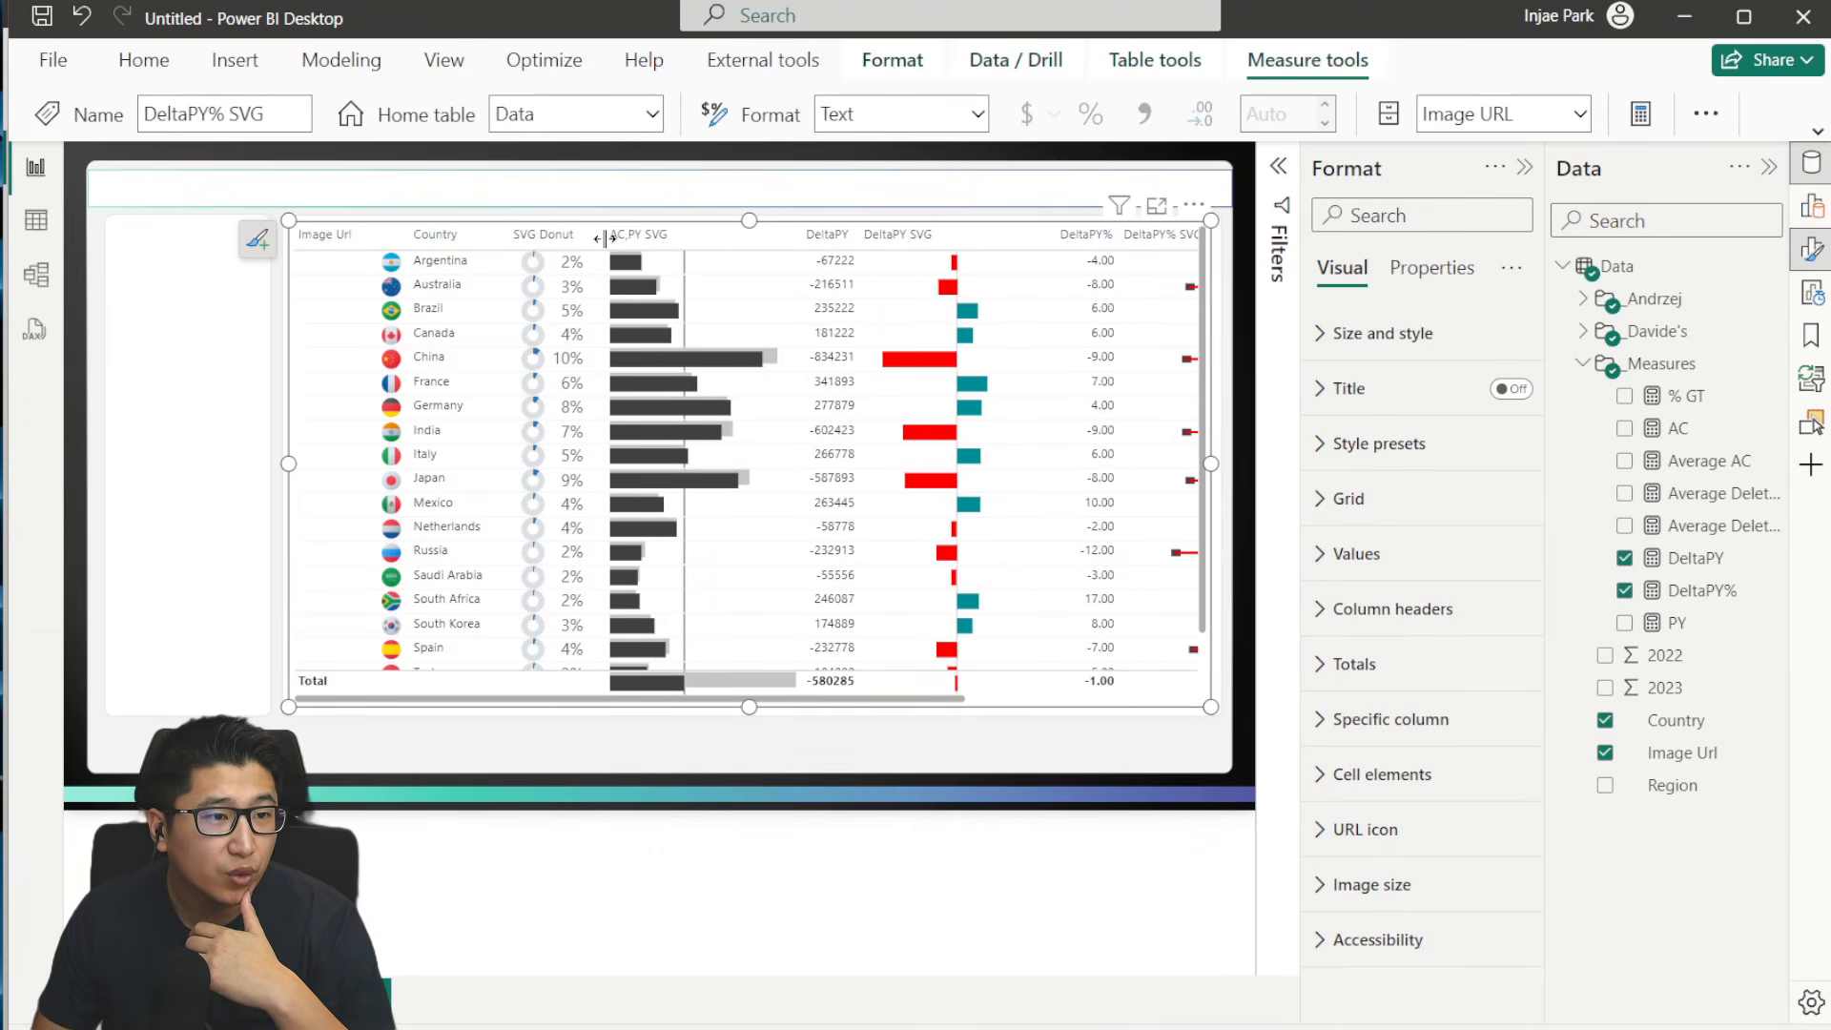
pyautogui.click(610, 234)
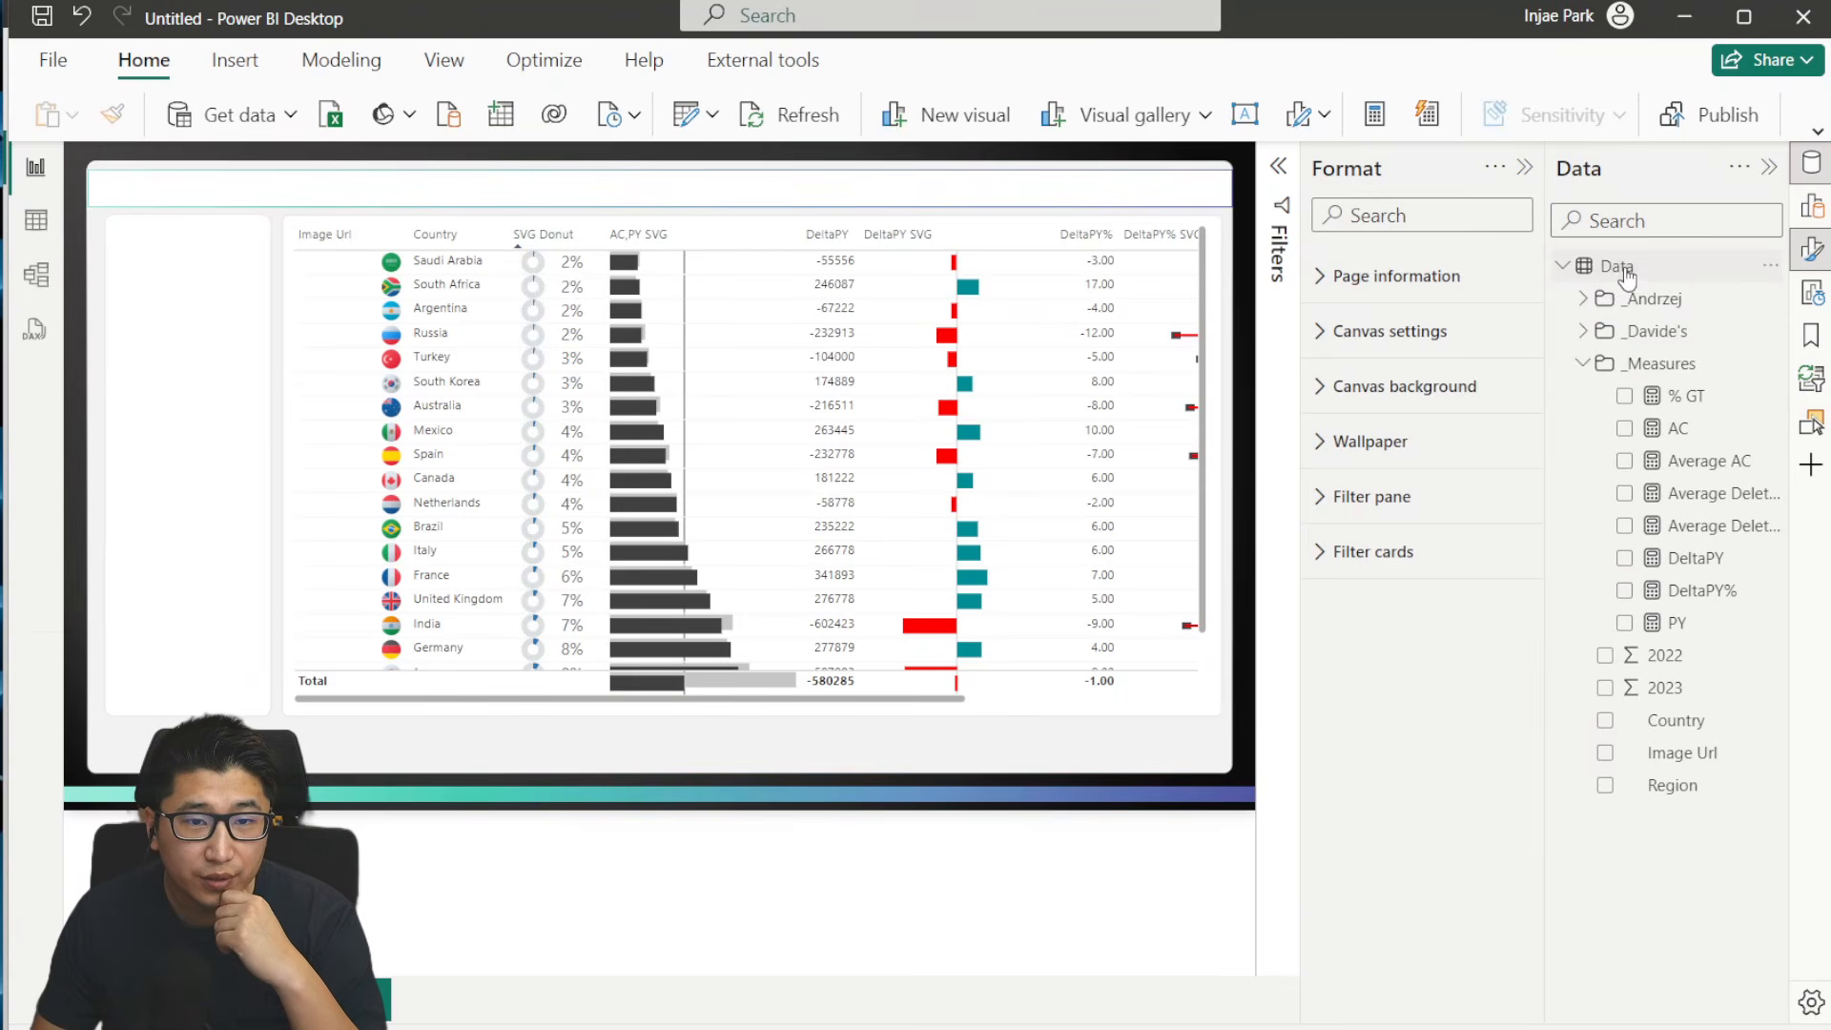
# - Create a new measure in the Data table and paste in the Test Table Output2 TOCSV code
pyautogui.rightClick(1617, 266)
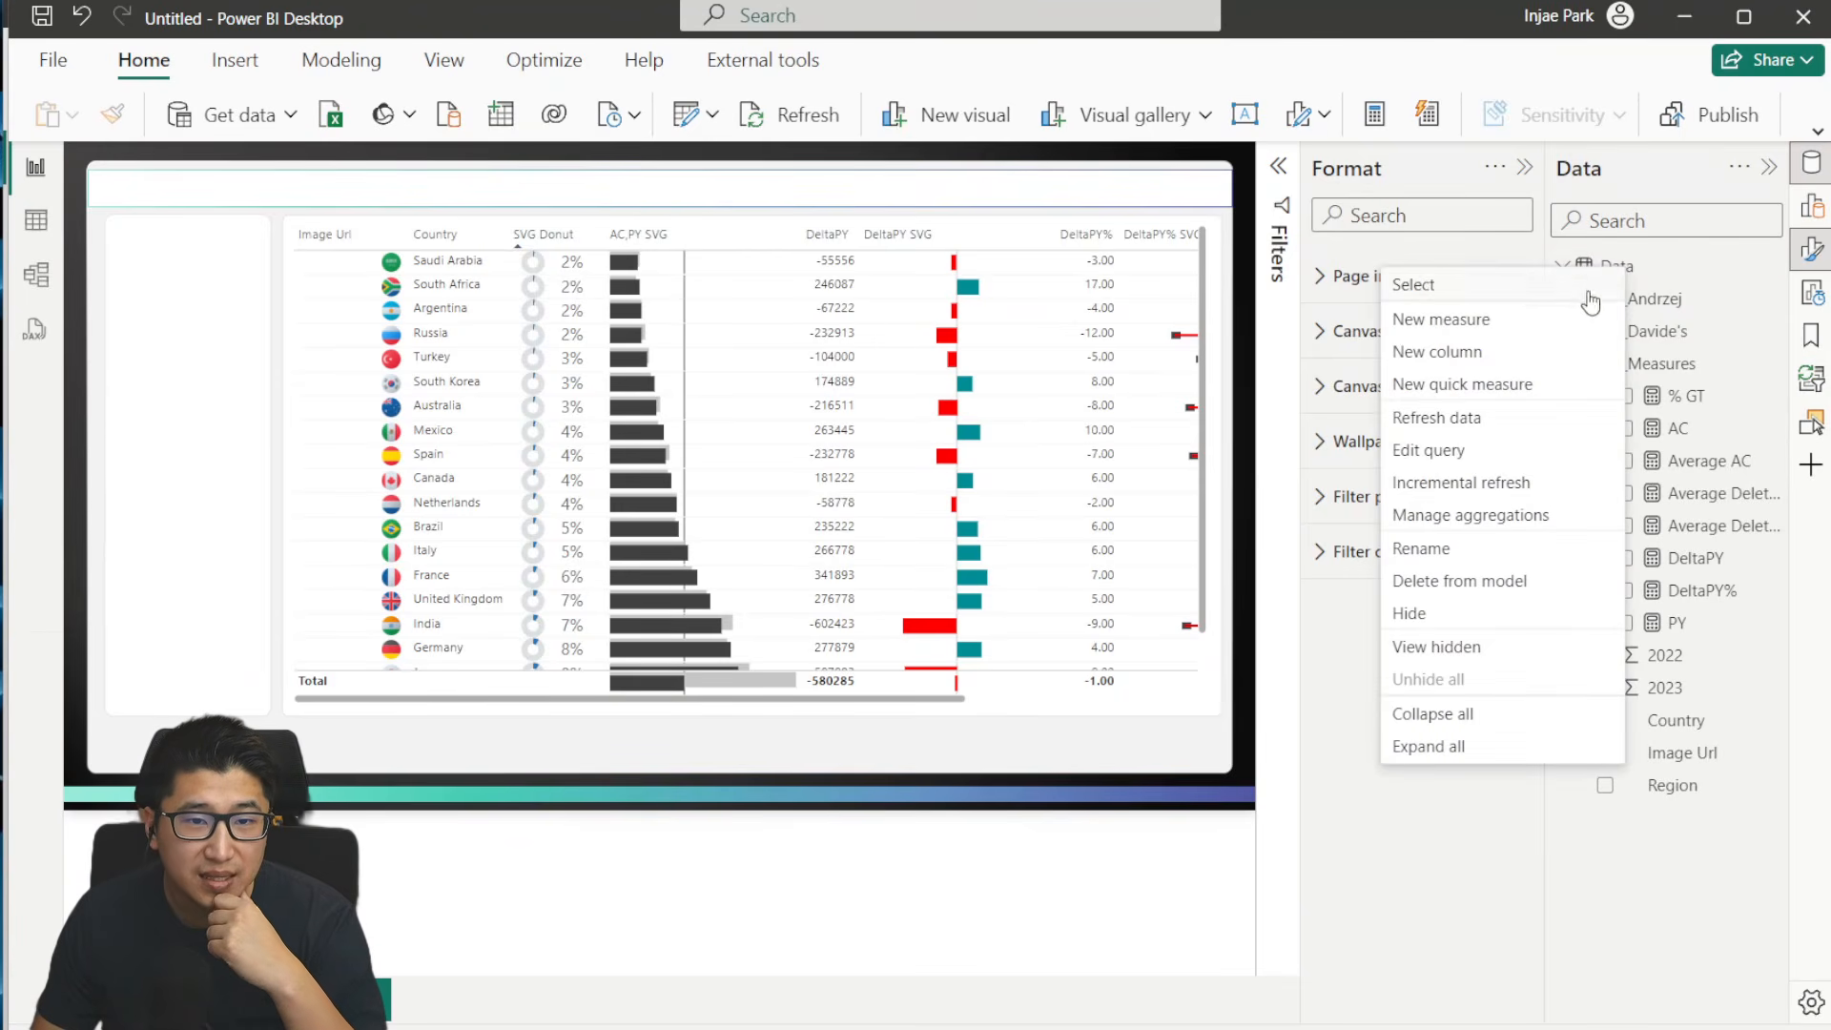
pyautogui.click(1502, 325)
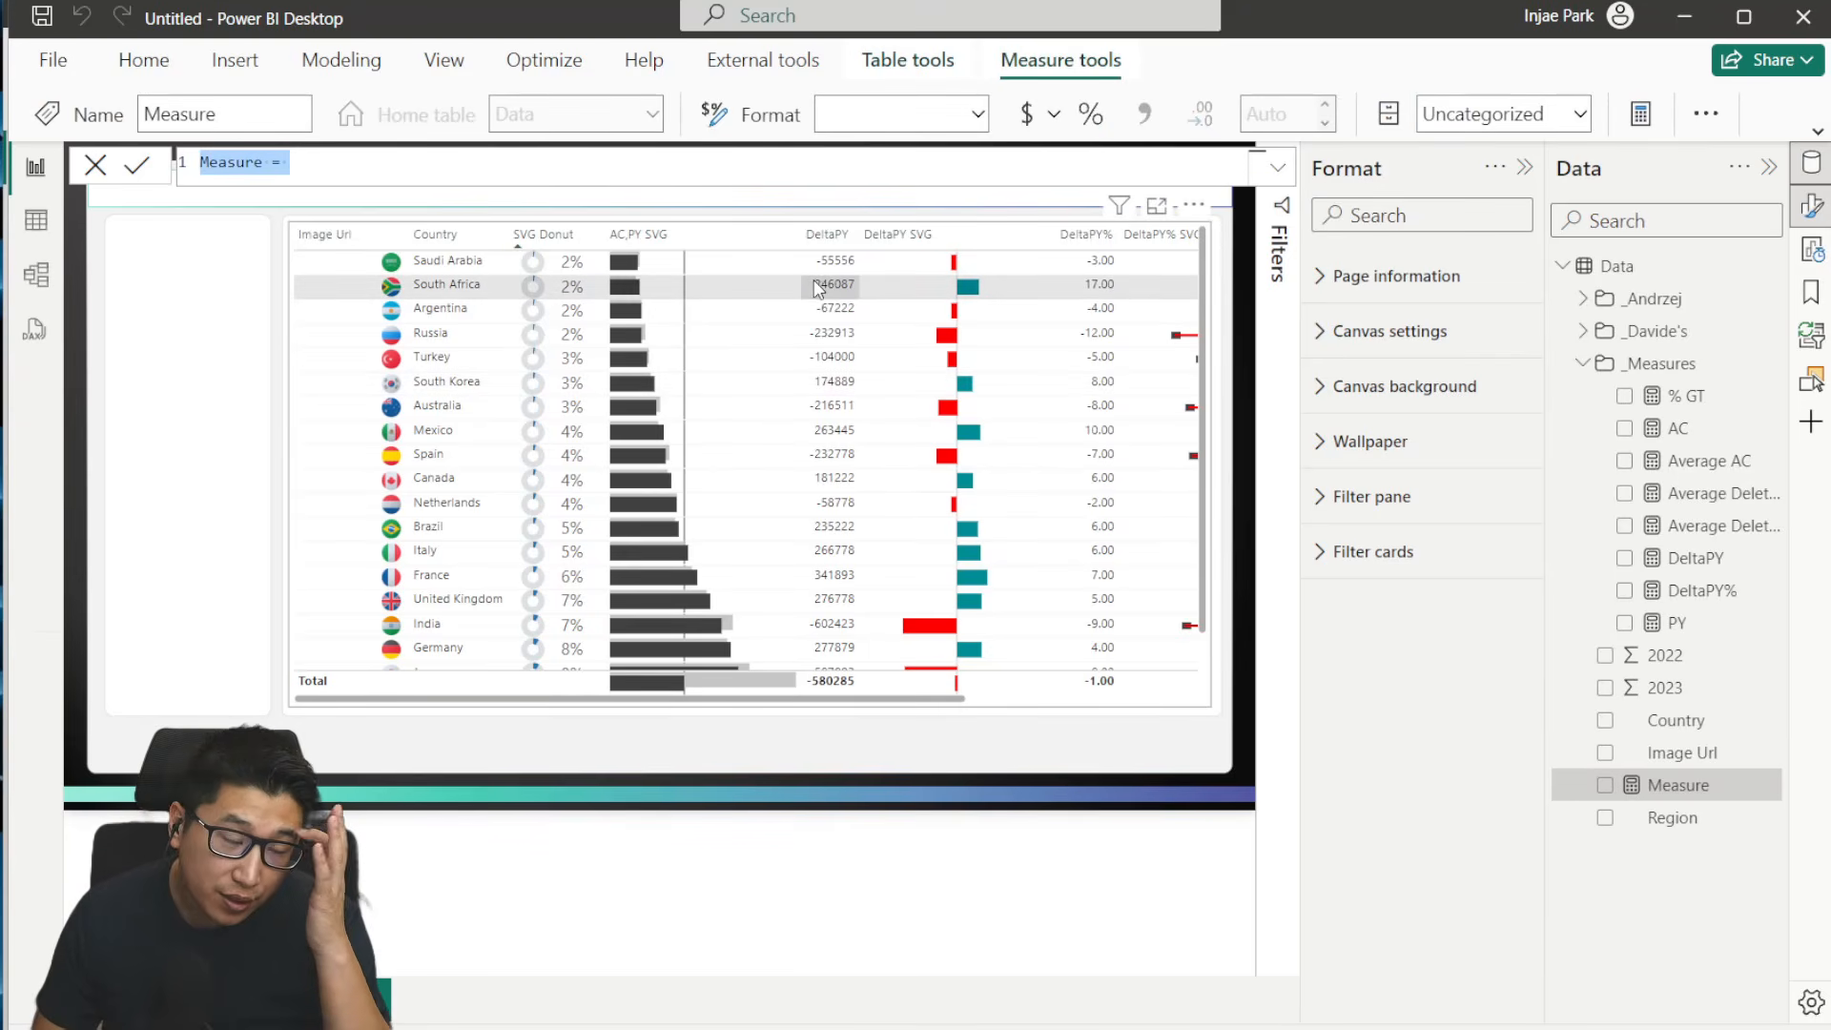
pyautogui.write('Test Table Output2 = VAR Line1 =  "PY: " & FORMAT([PY], "#,###,###") VAR Line2 =  "AC: " & FORMAT([AC] , "#,###,###")  VAR _Table = {Line1, Line2} RETURN TOCSV(_Table,,,FALSE())')
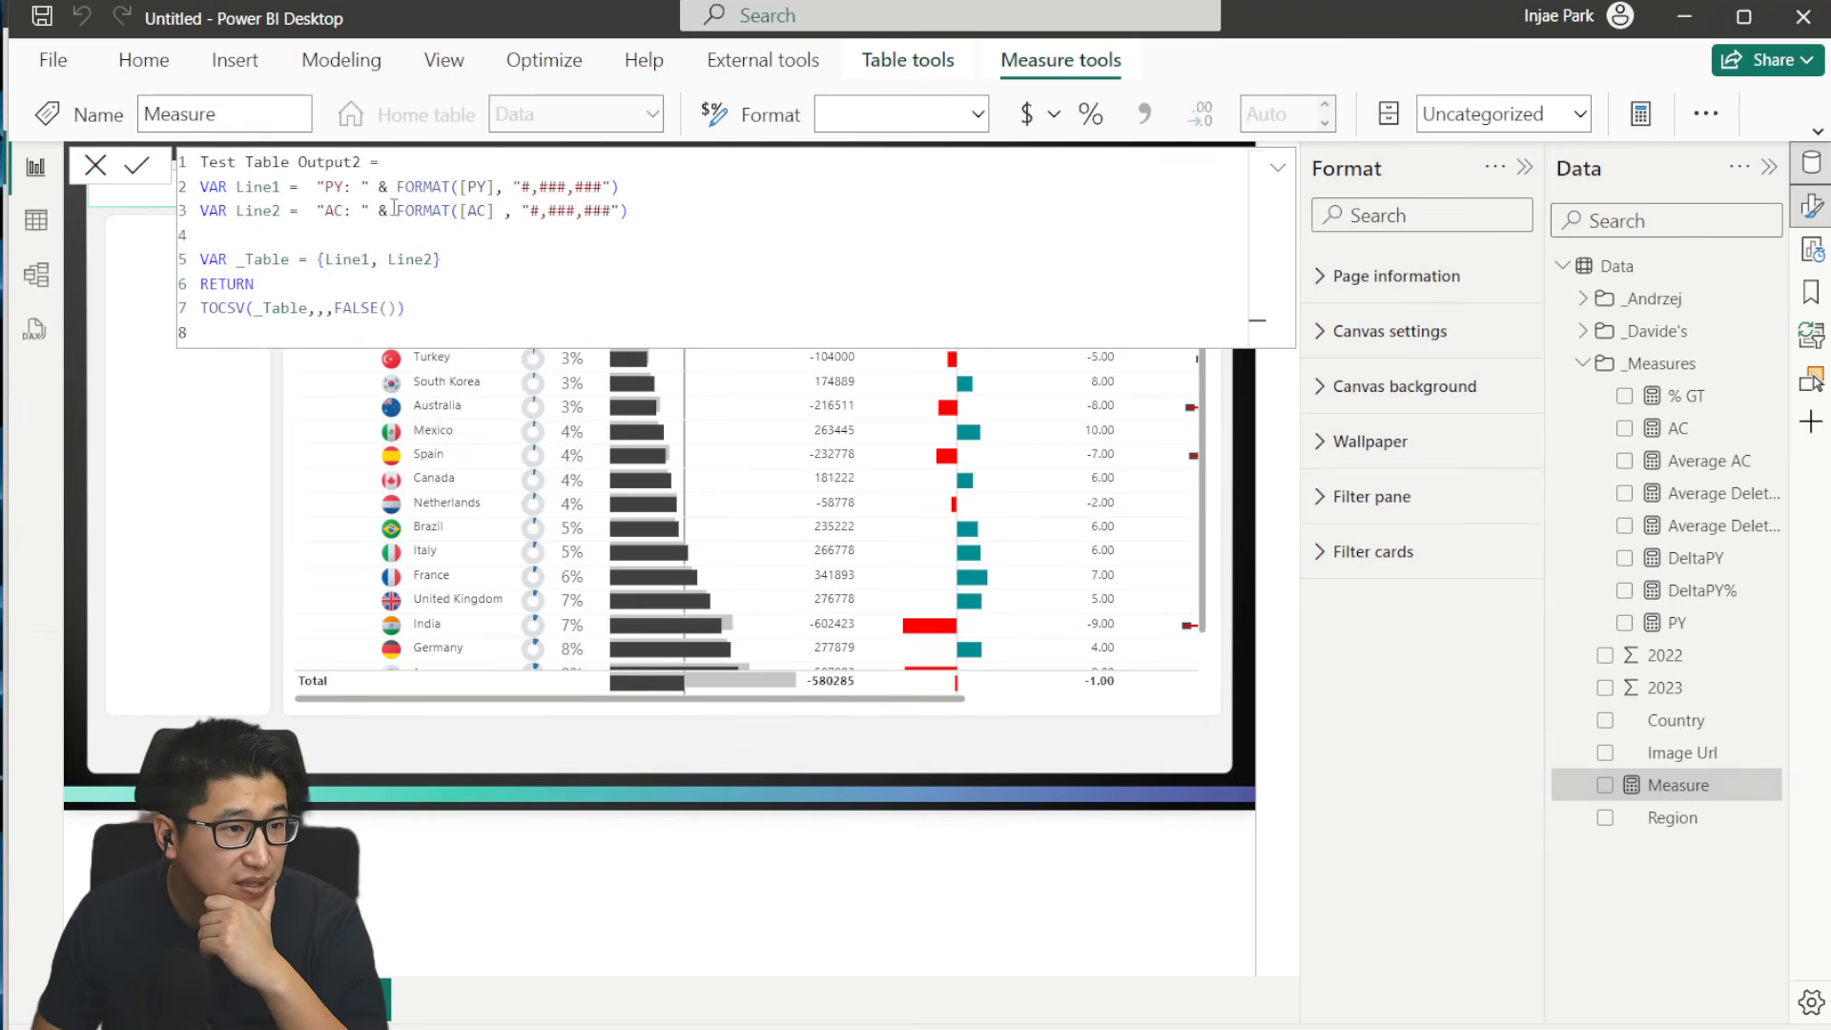
pyautogui.doubleClick(222, 307)
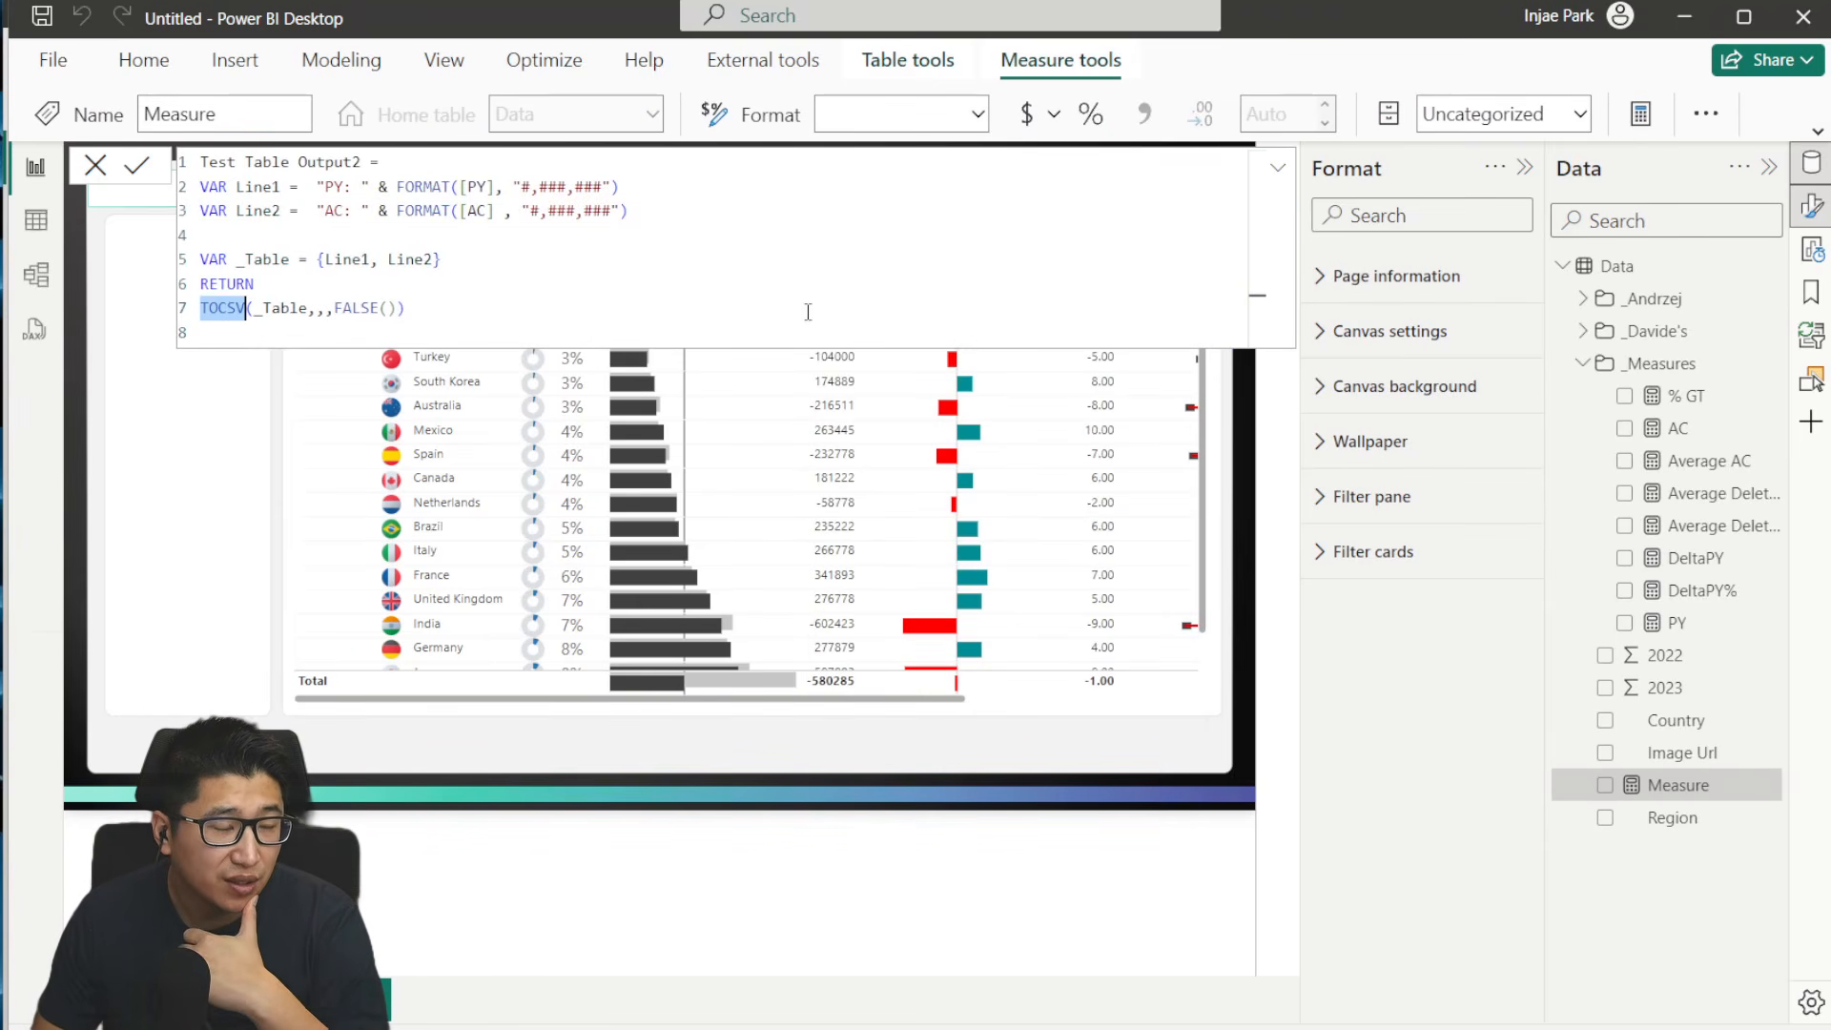
pyautogui.click(611, 285)
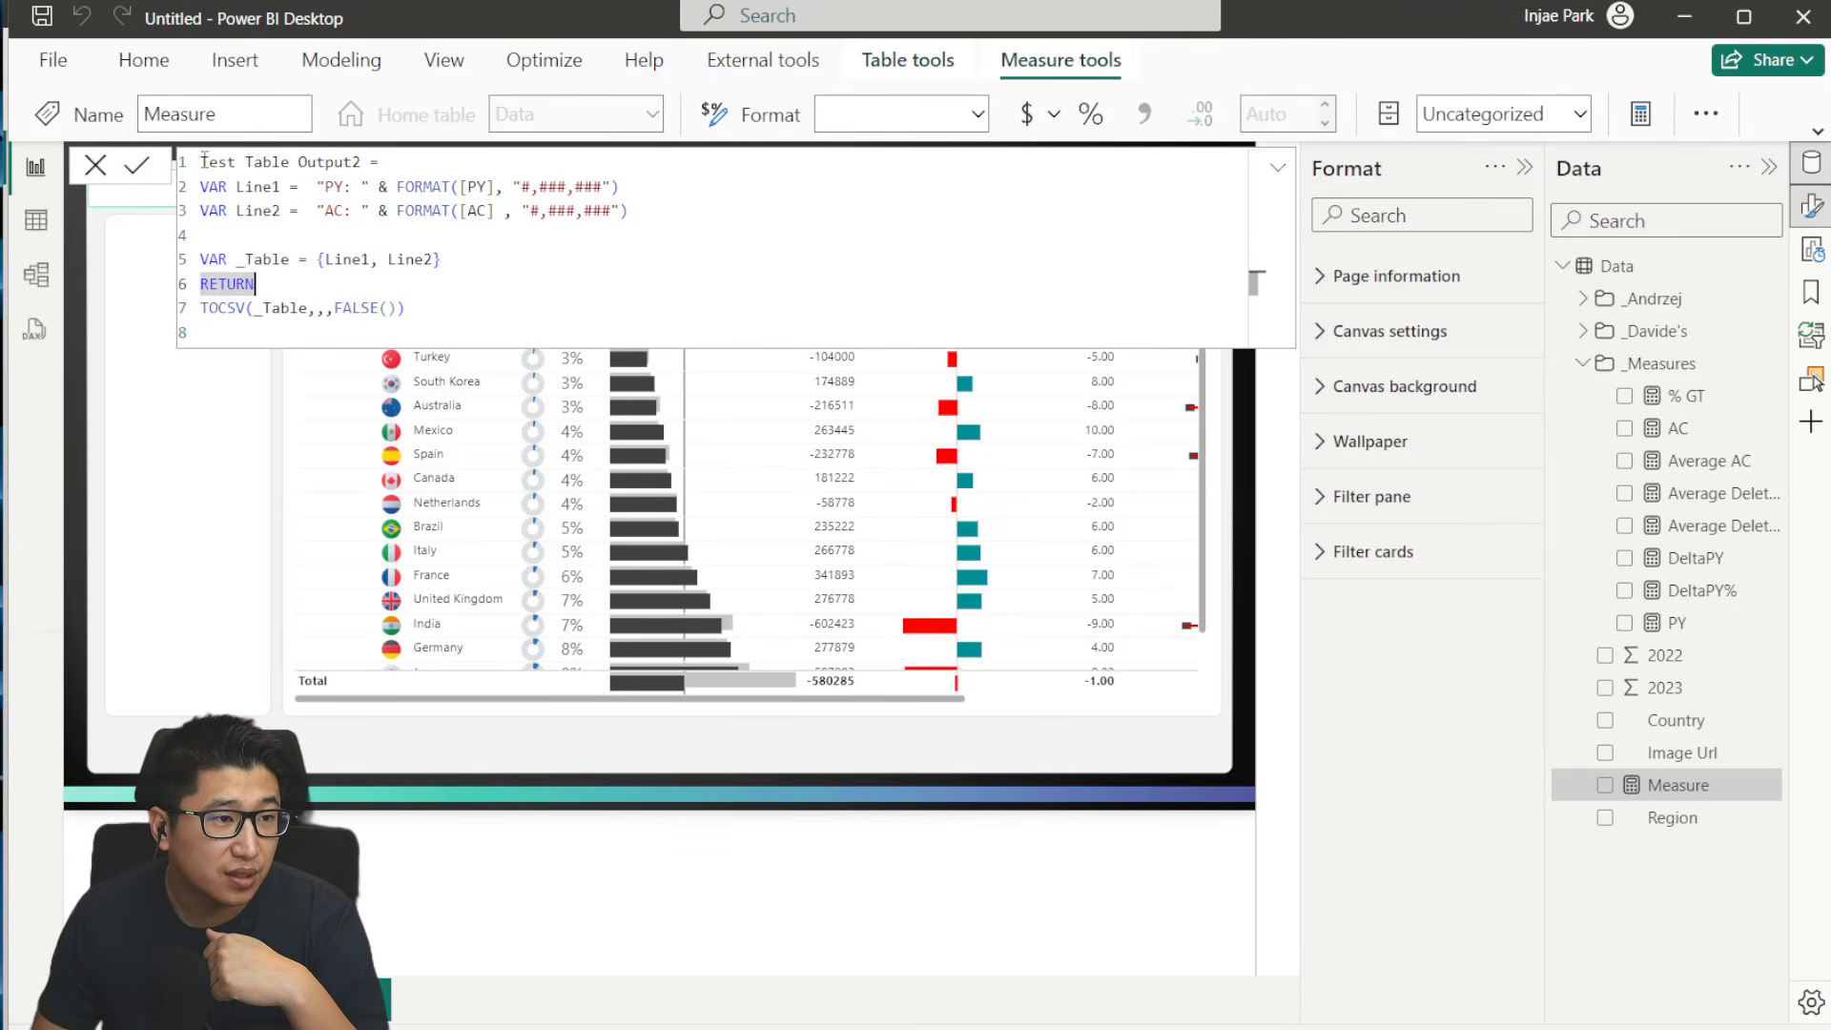
# - Rename the new measure PY & AC in its formula and save it
pyautogui.moveTo(202, 161); pyautogui.dragTo(366, 161)
pyautogui.press('BackSpace')
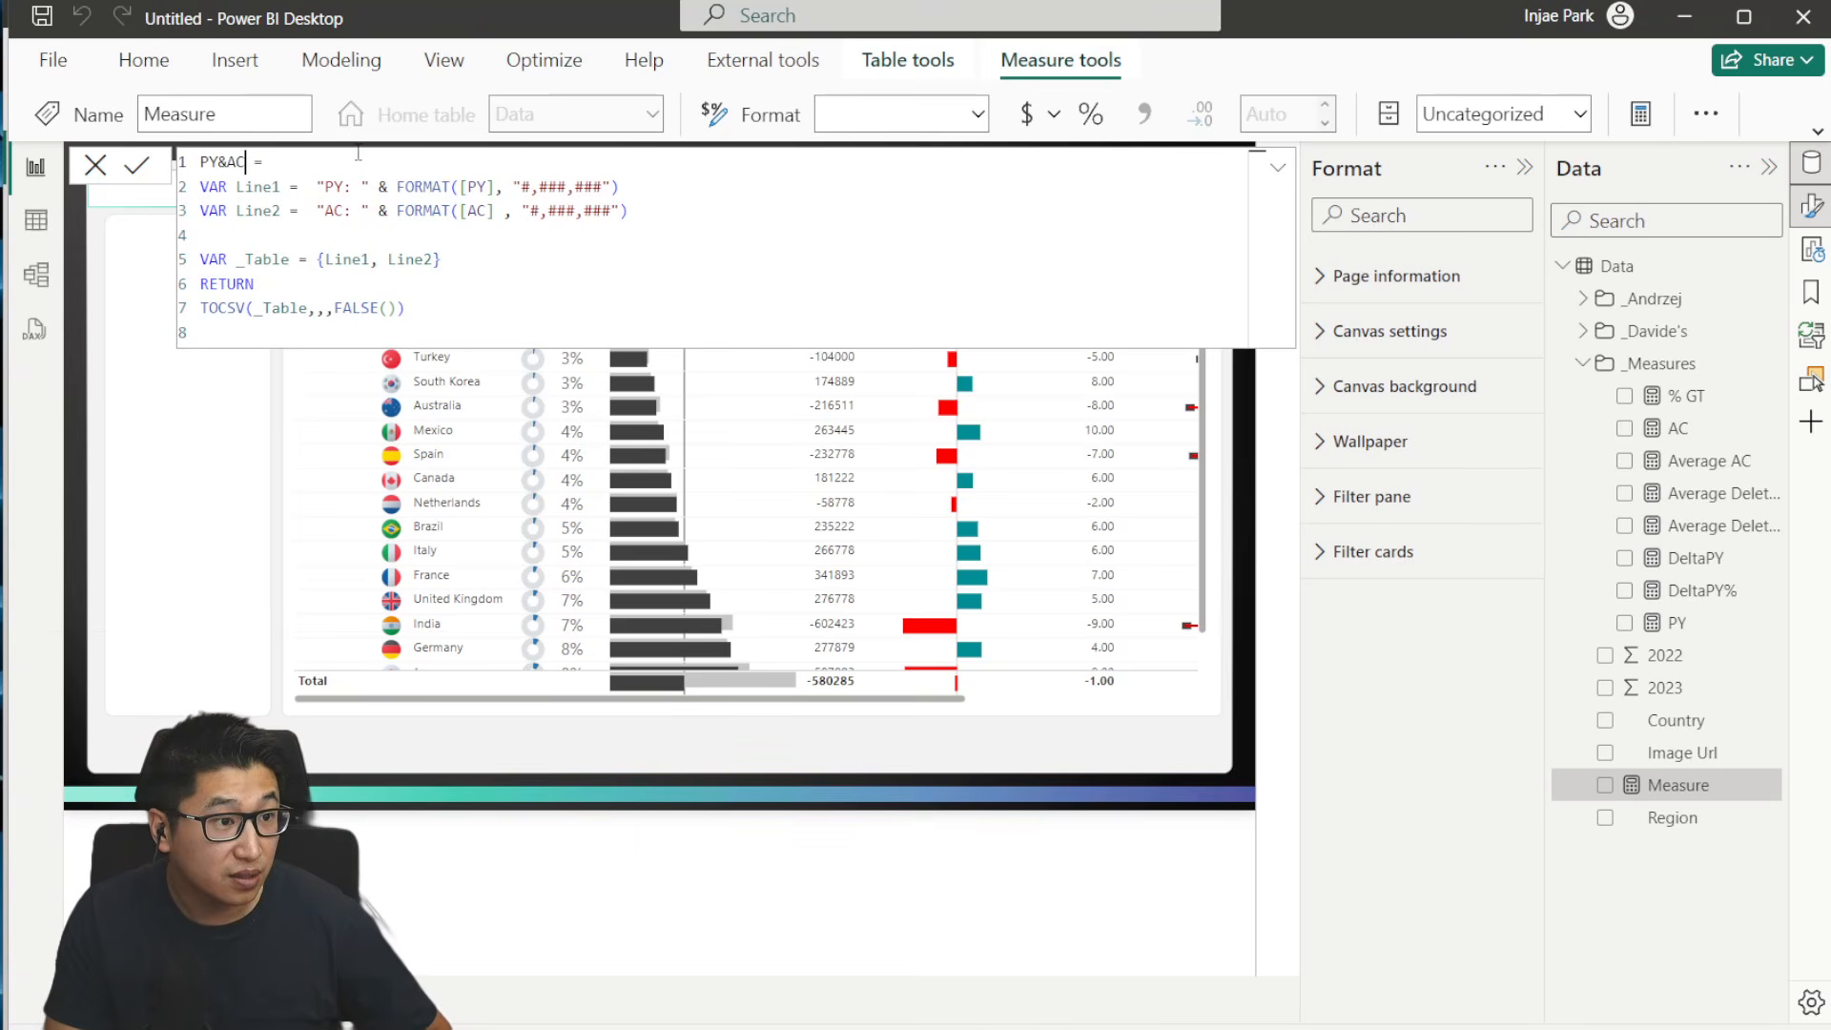
pyautogui.doubleClick(227, 161)
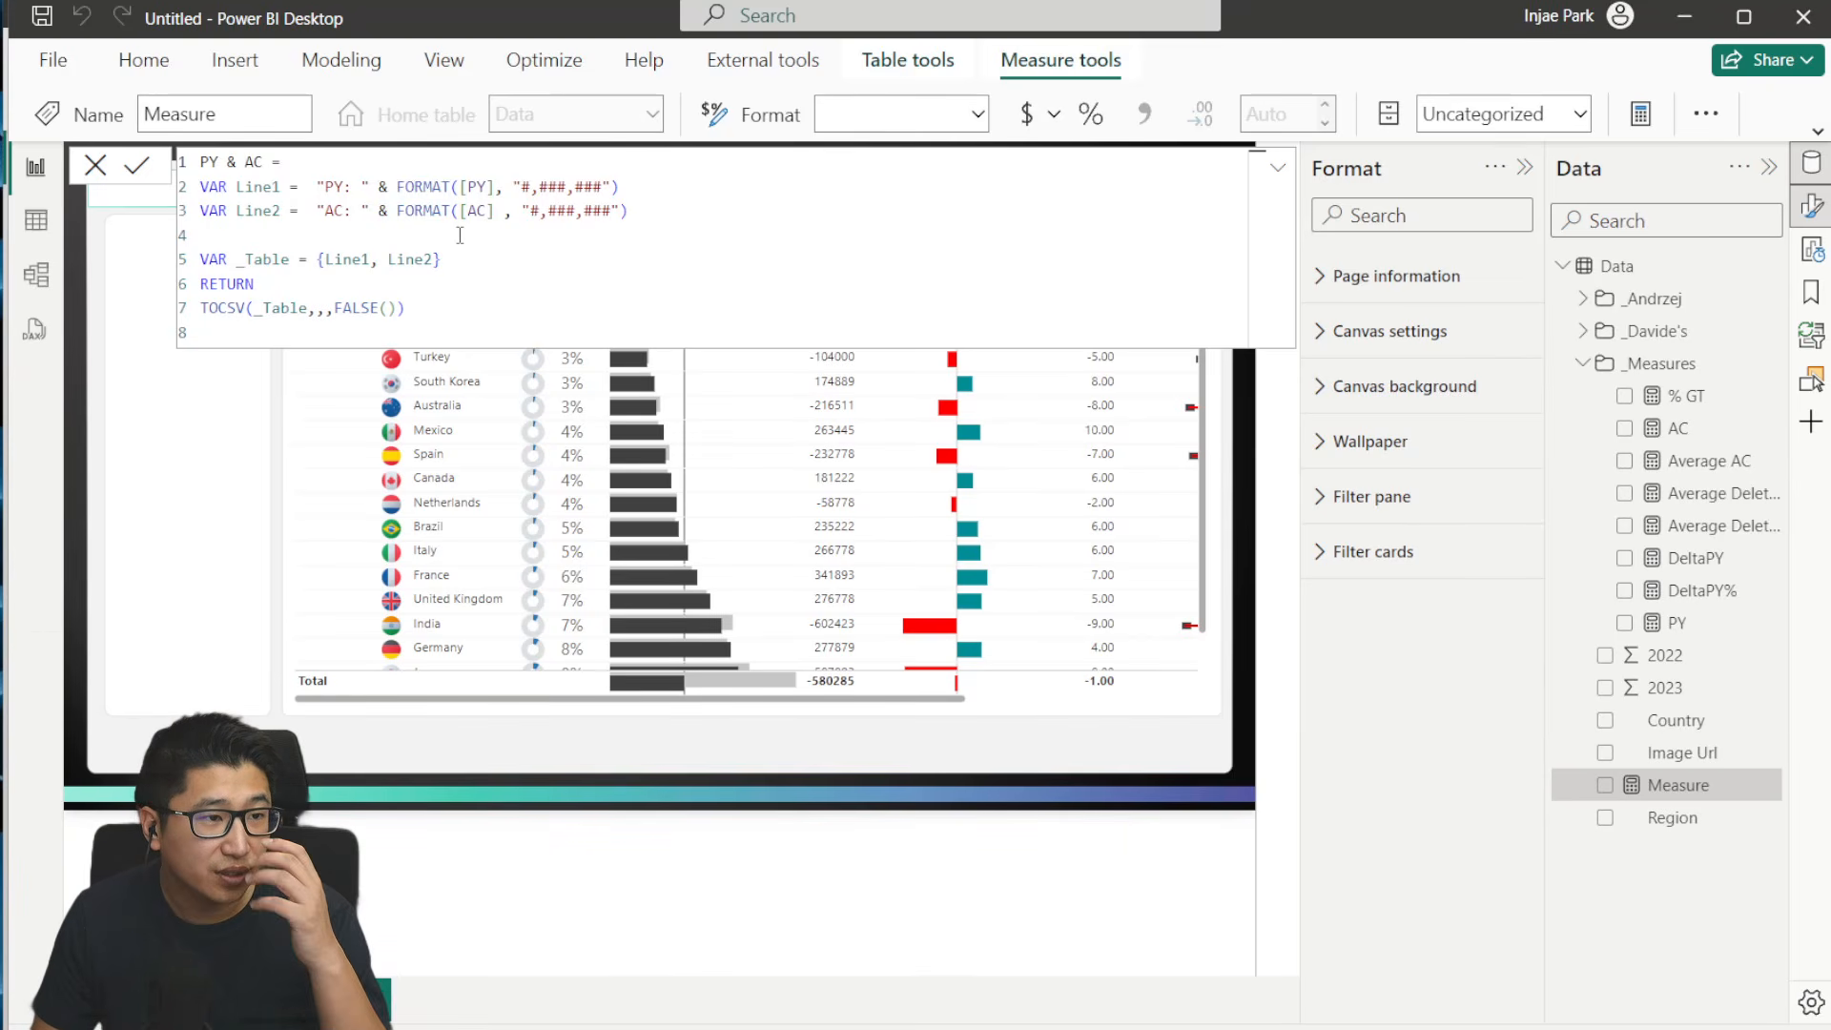
pyautogui.click(359, 215)
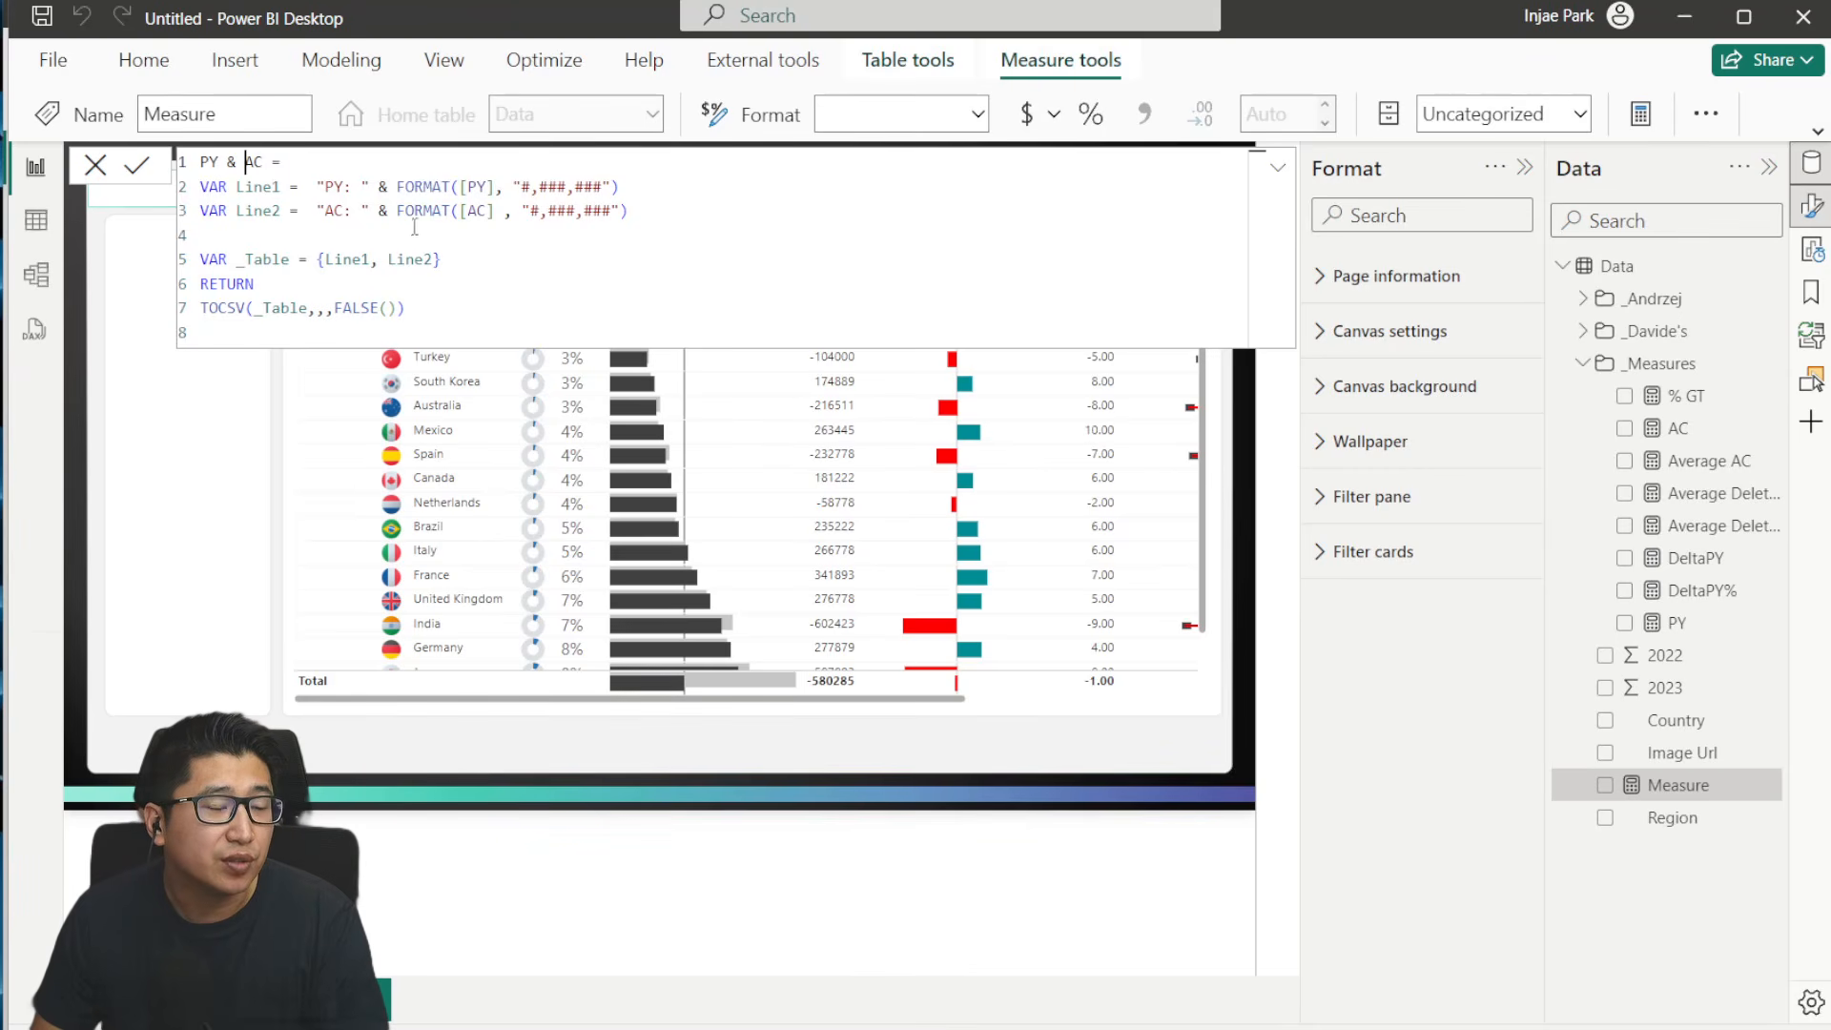
pyautogui.click(256, 191)
pyautogui.click(299, 233)
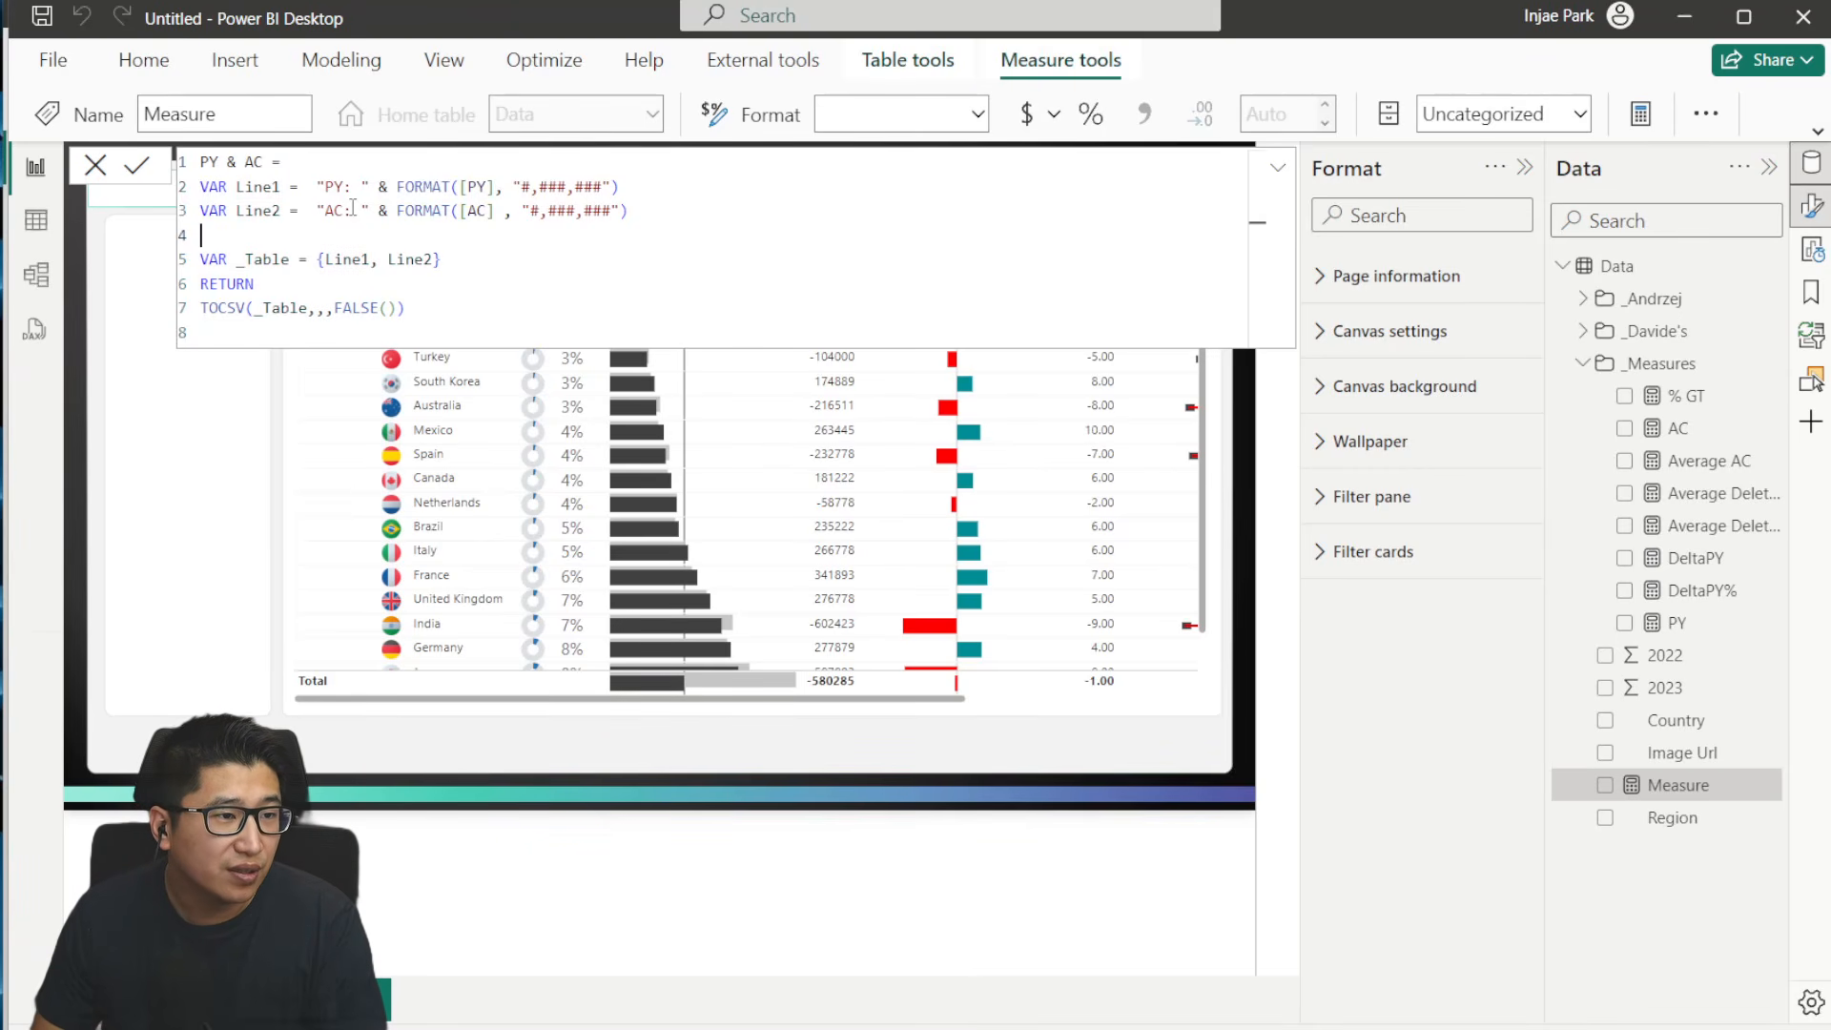
pyautogui.moveTo(325, 186); pyautogui.dragTo(630, 188)
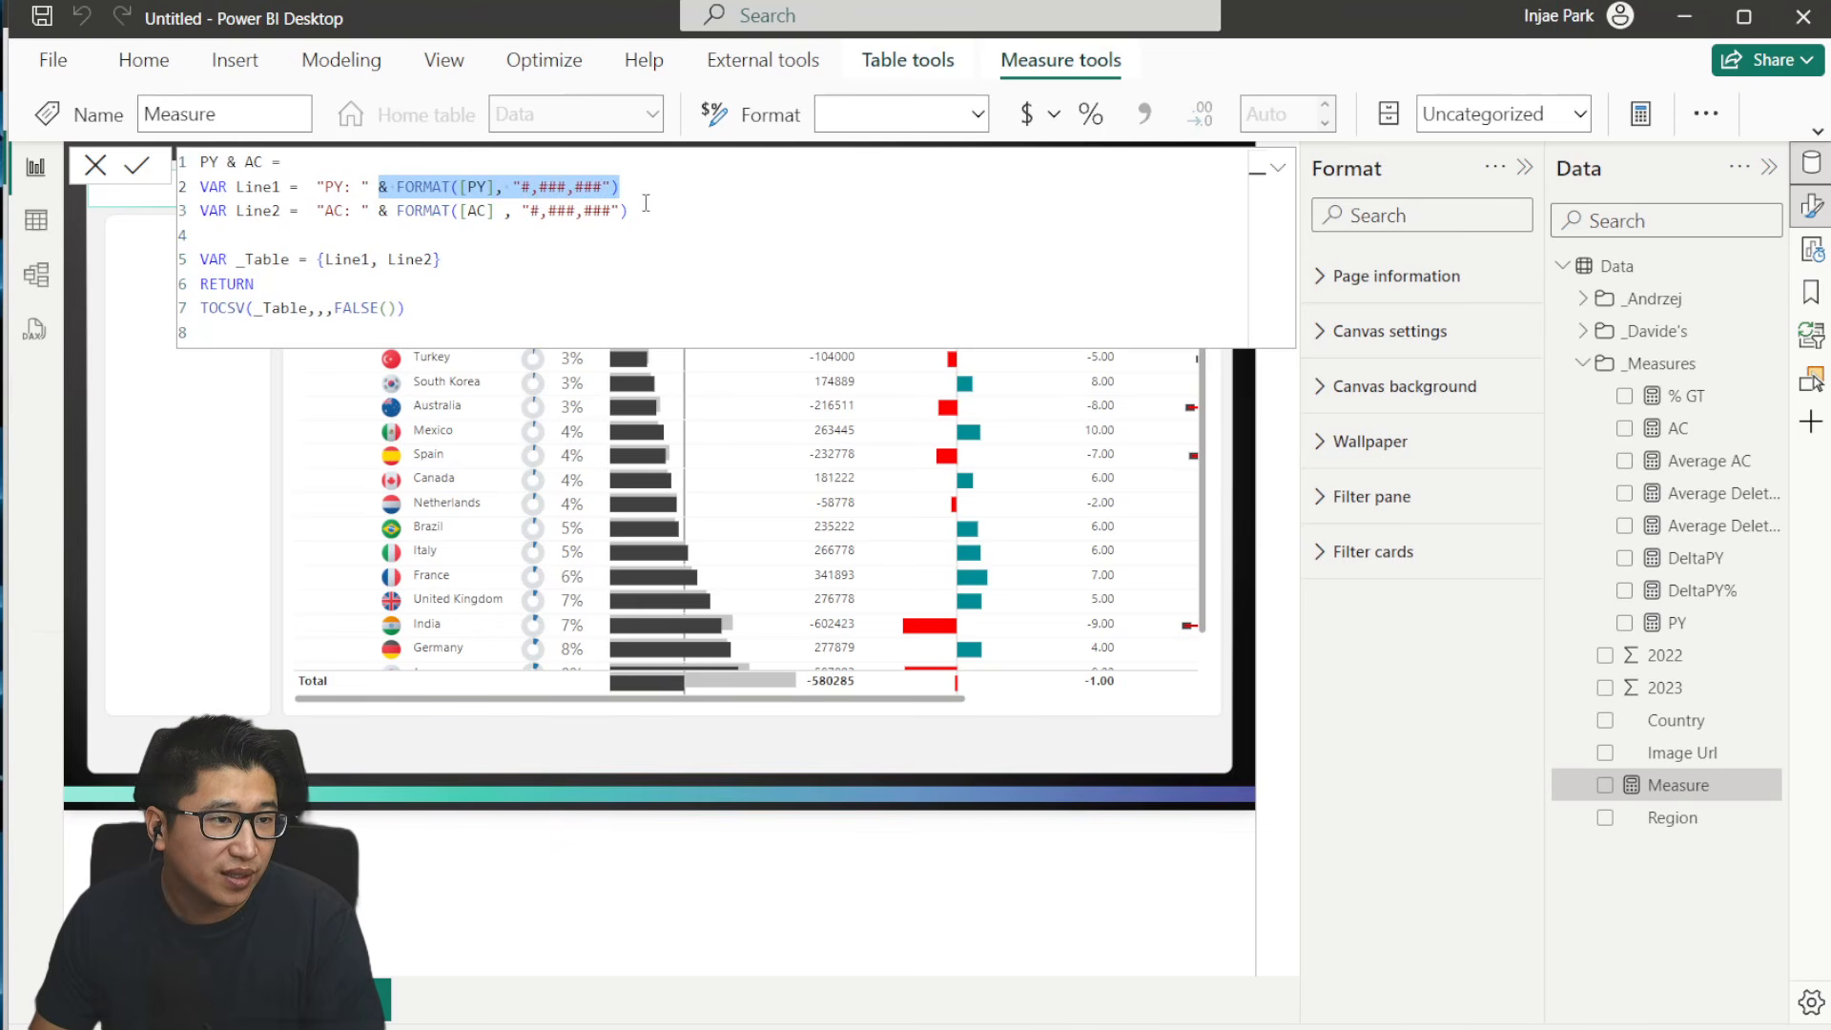
pyautogui.click(577, 217)
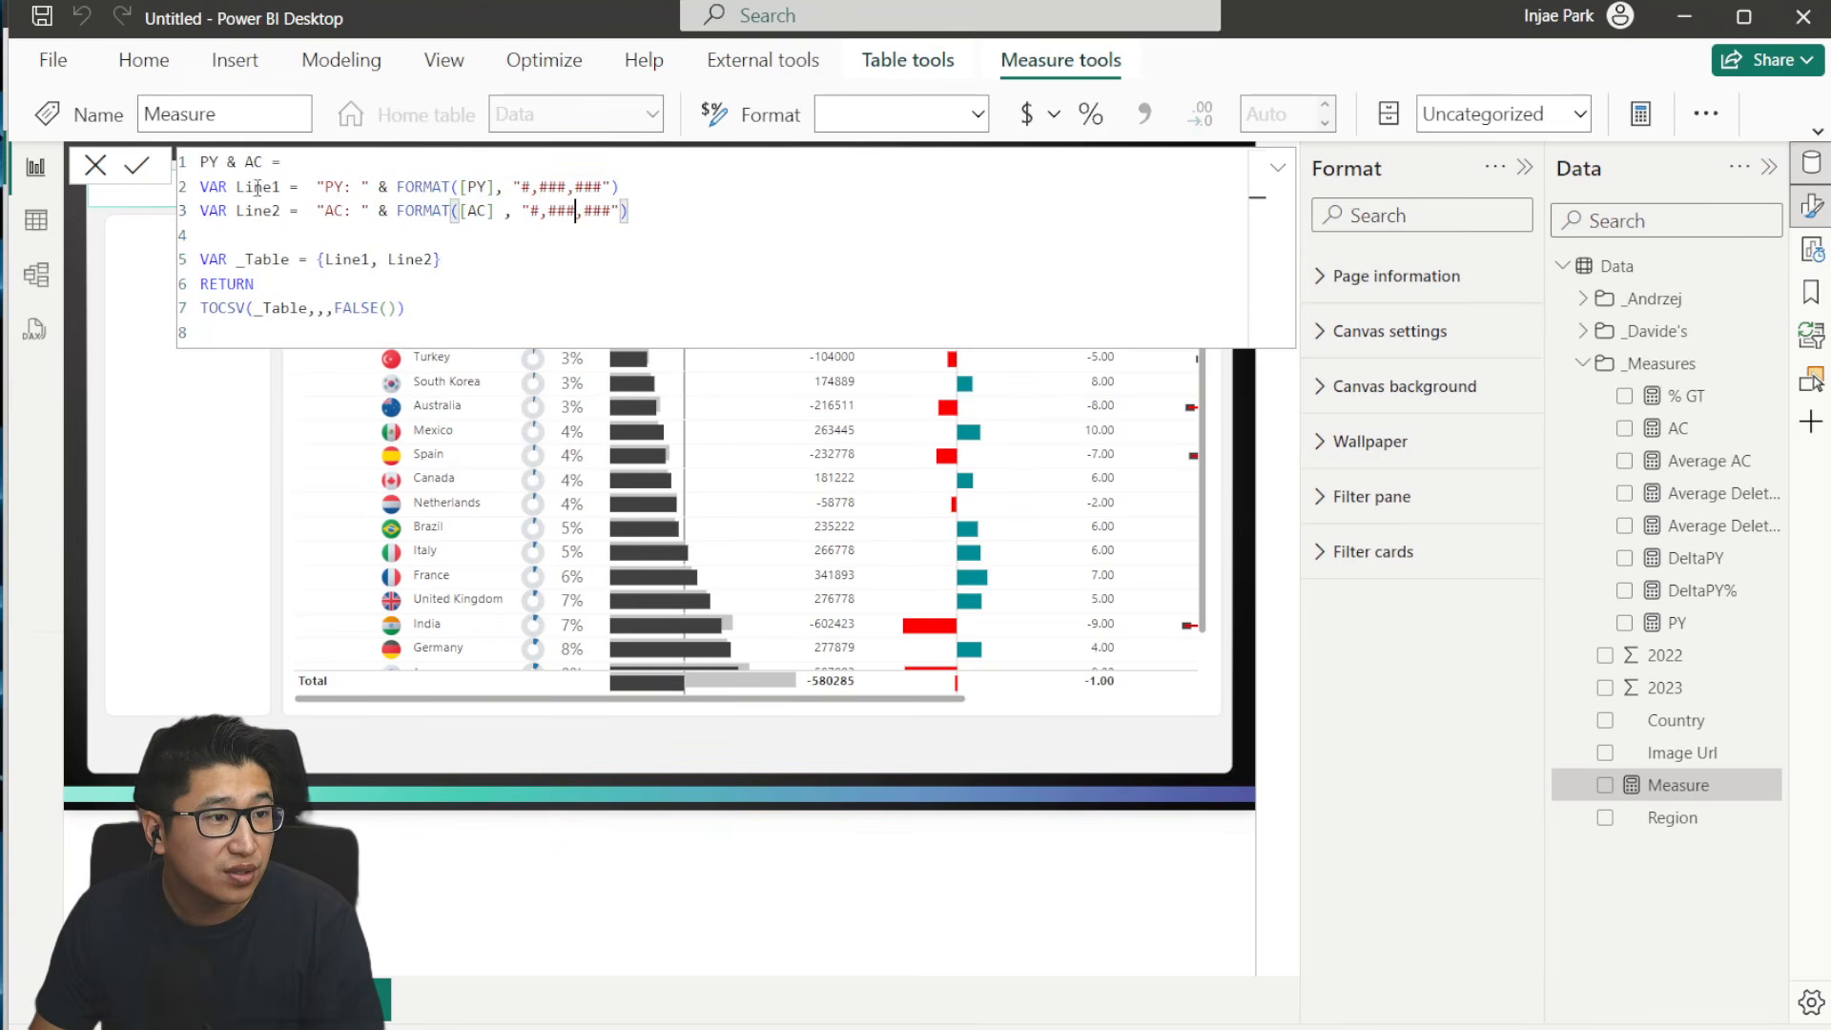
pyautogui.click(137, 170)
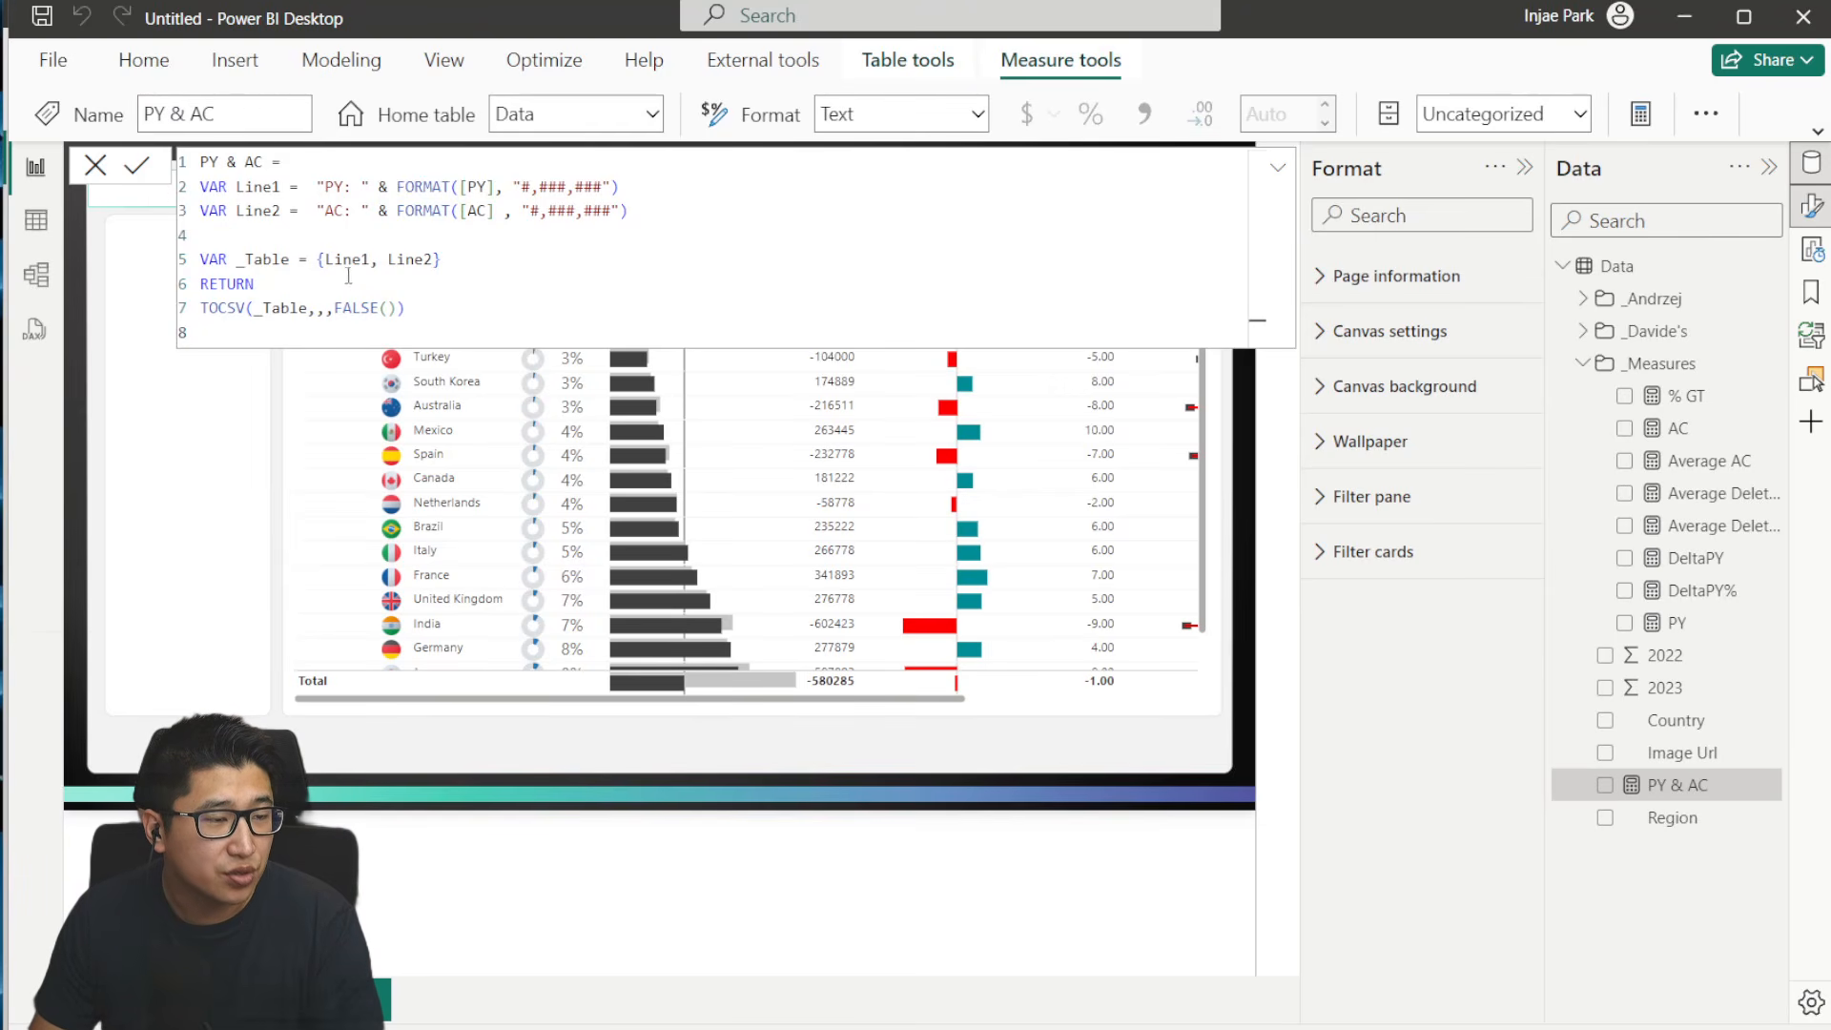
# - Examine the _Table variable and the TOCSV arguments in the PY & AC measure, and close its formula
pyautogui.moveTo(463, 264); pyautogui.dragTo(272, 261)
pyautogui.click(511, 231)
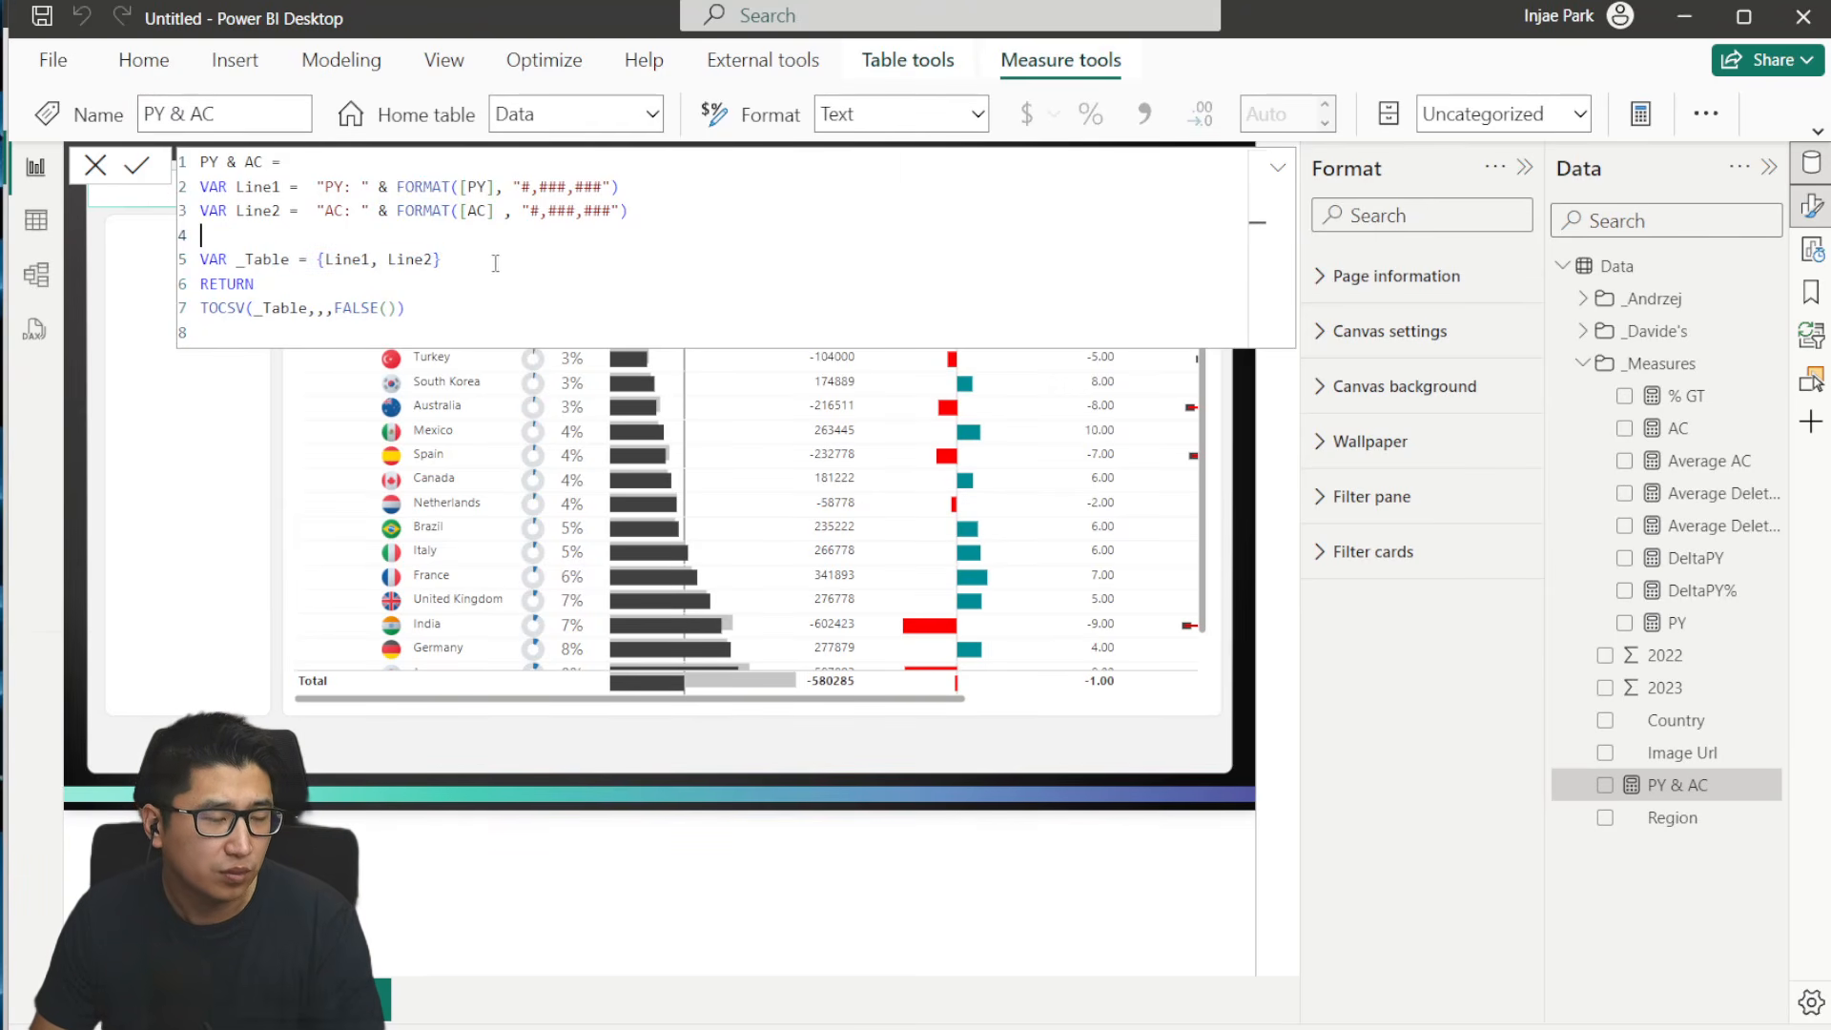
pyautogui.click(460, 263)
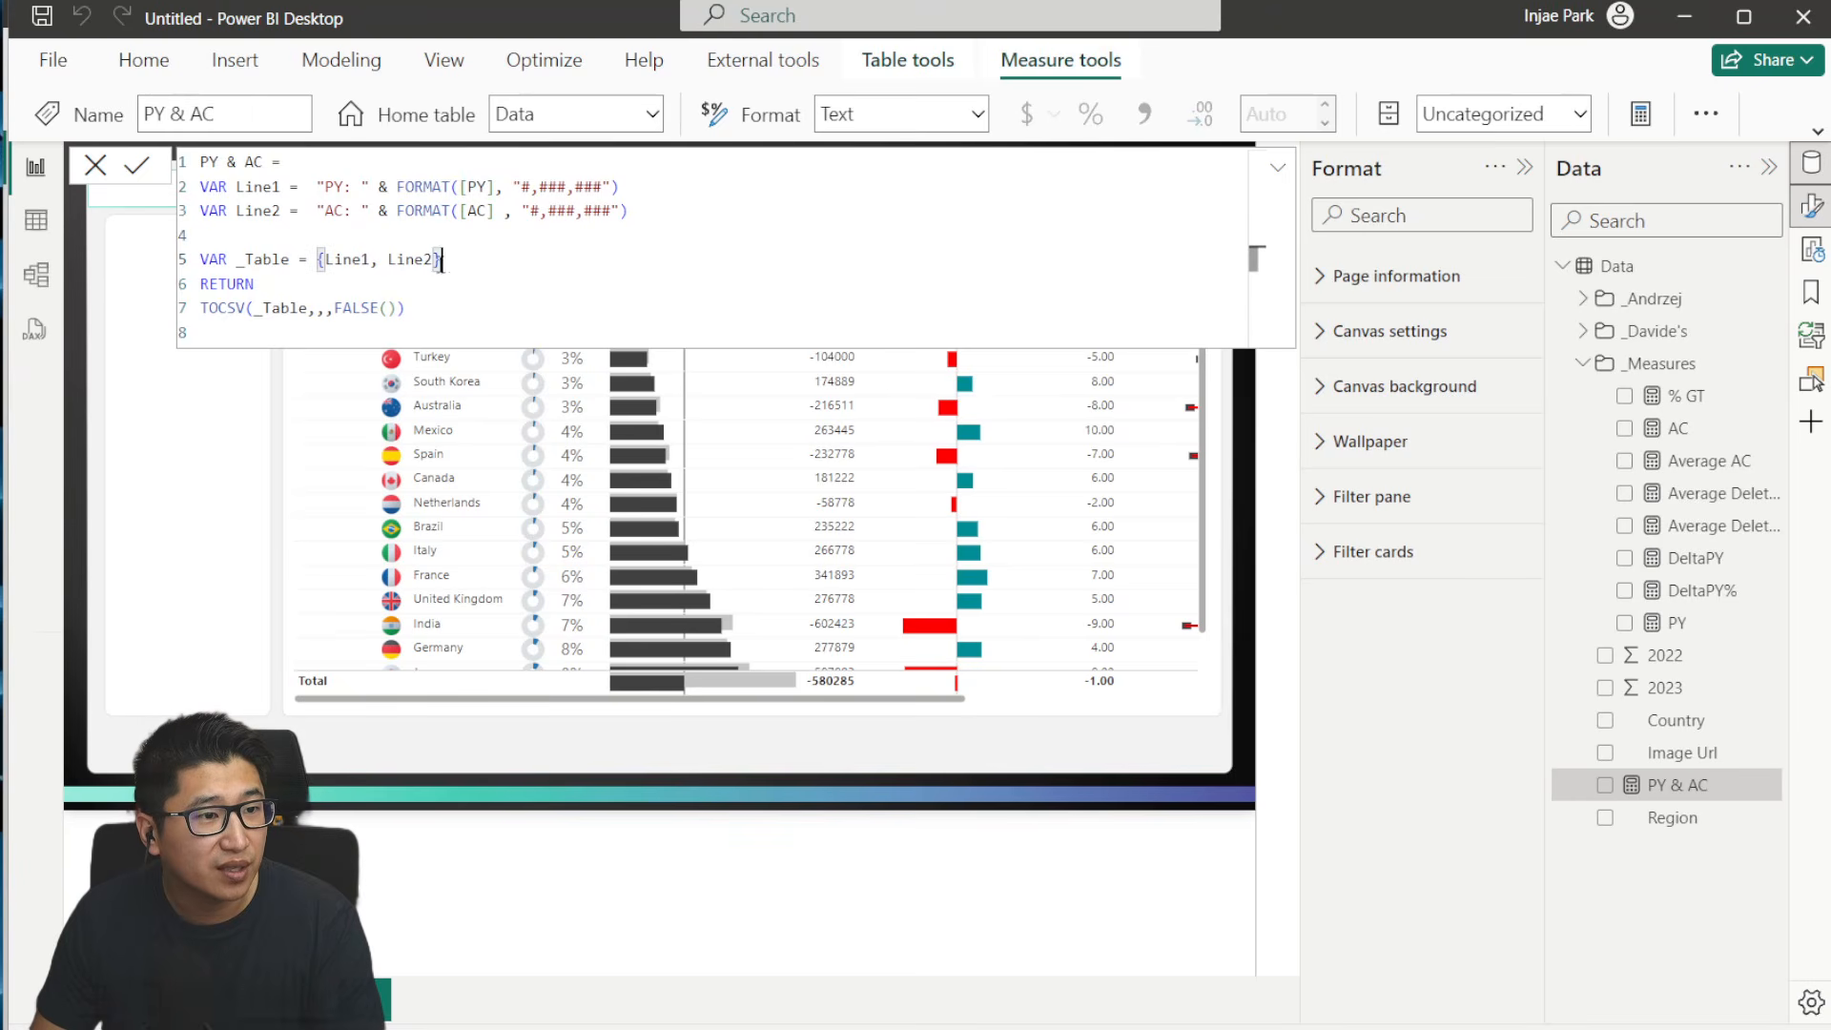
pyautogui.click(593, 278)
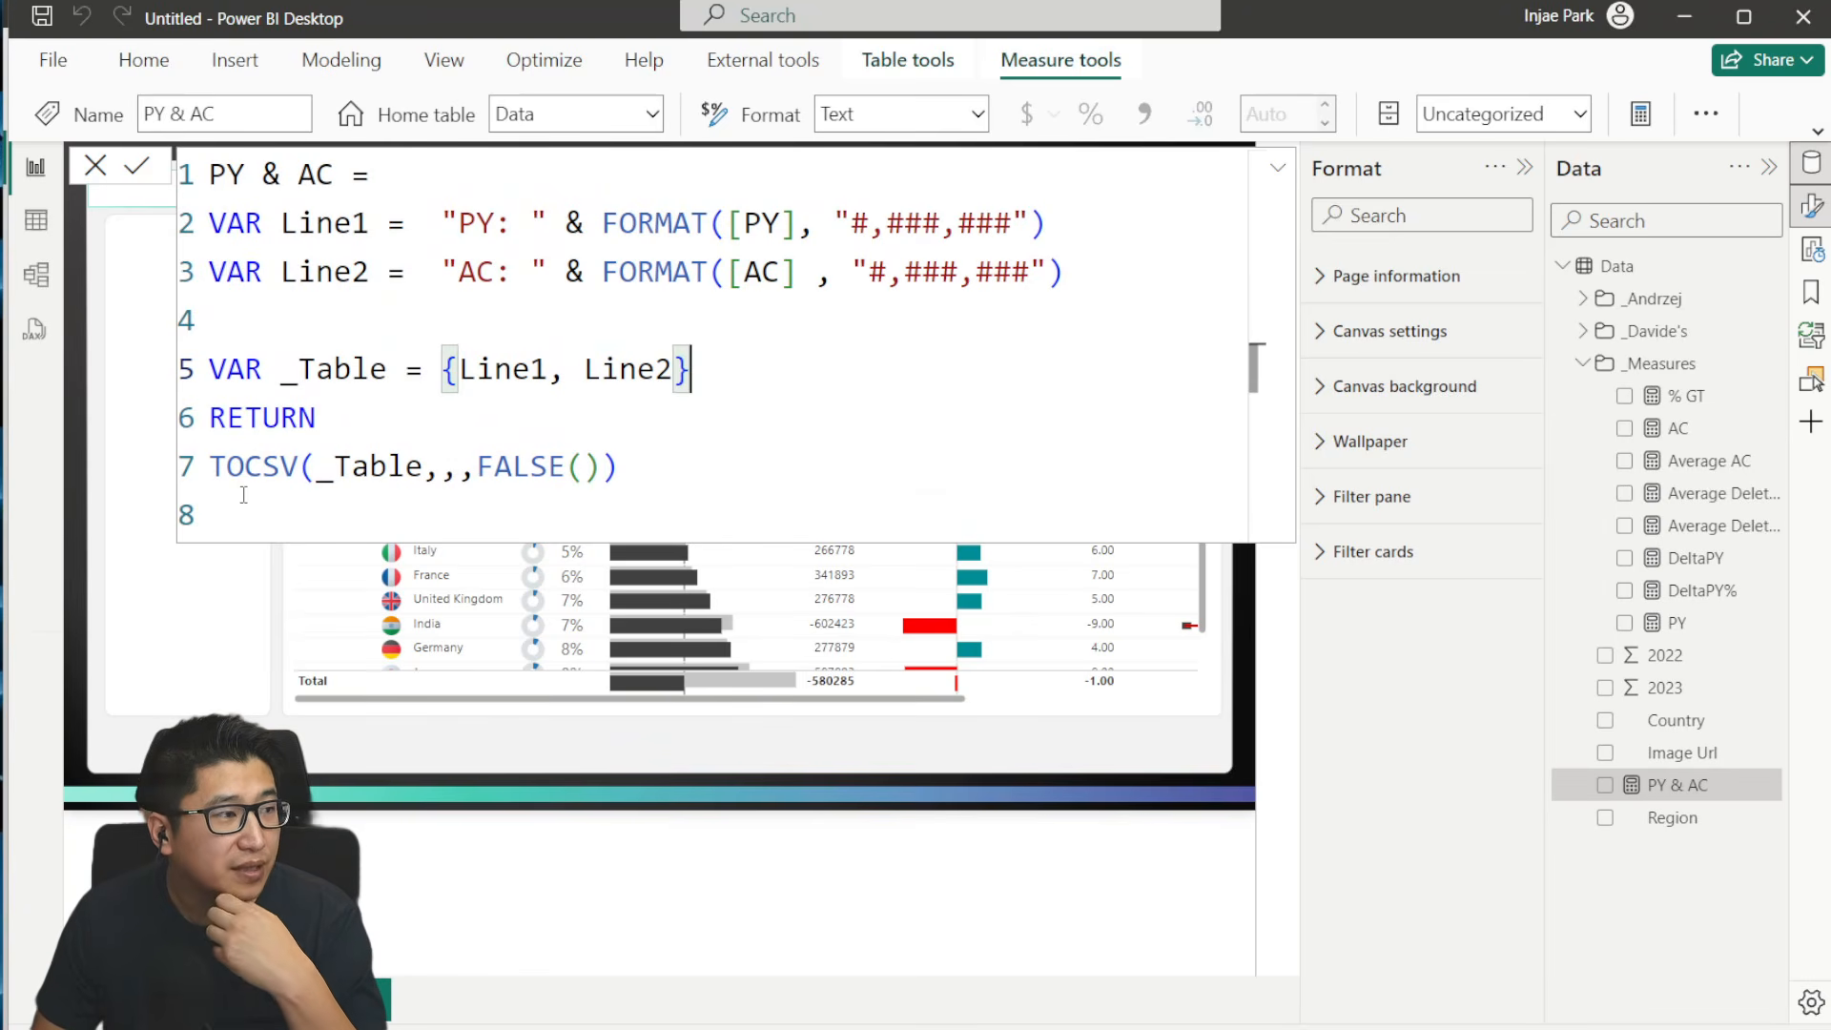
pyautogui.click(424, 466)
pyautogui.moveTo(423, 465); pyautogui.dragTo(310, 458)
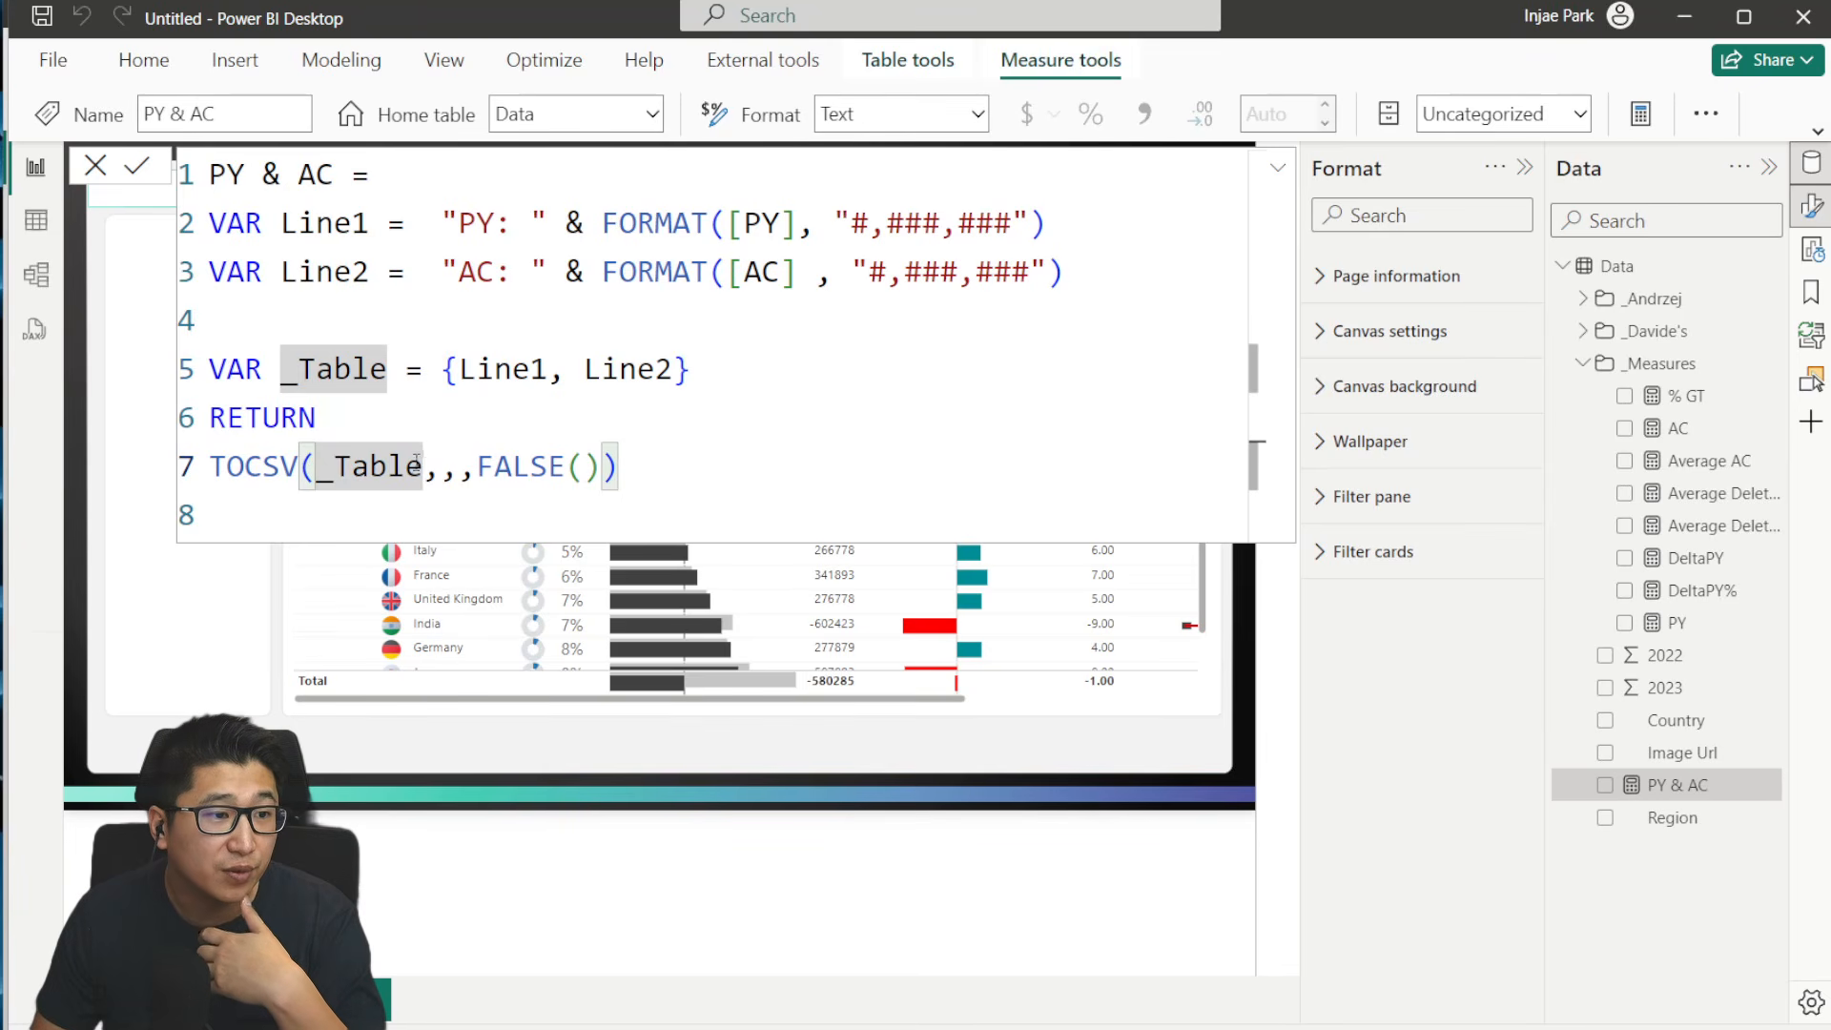
pyautogui.moveTo(475, 461); pyautogui.dragTo(596, 461)
pyautogui.click(631, 479)
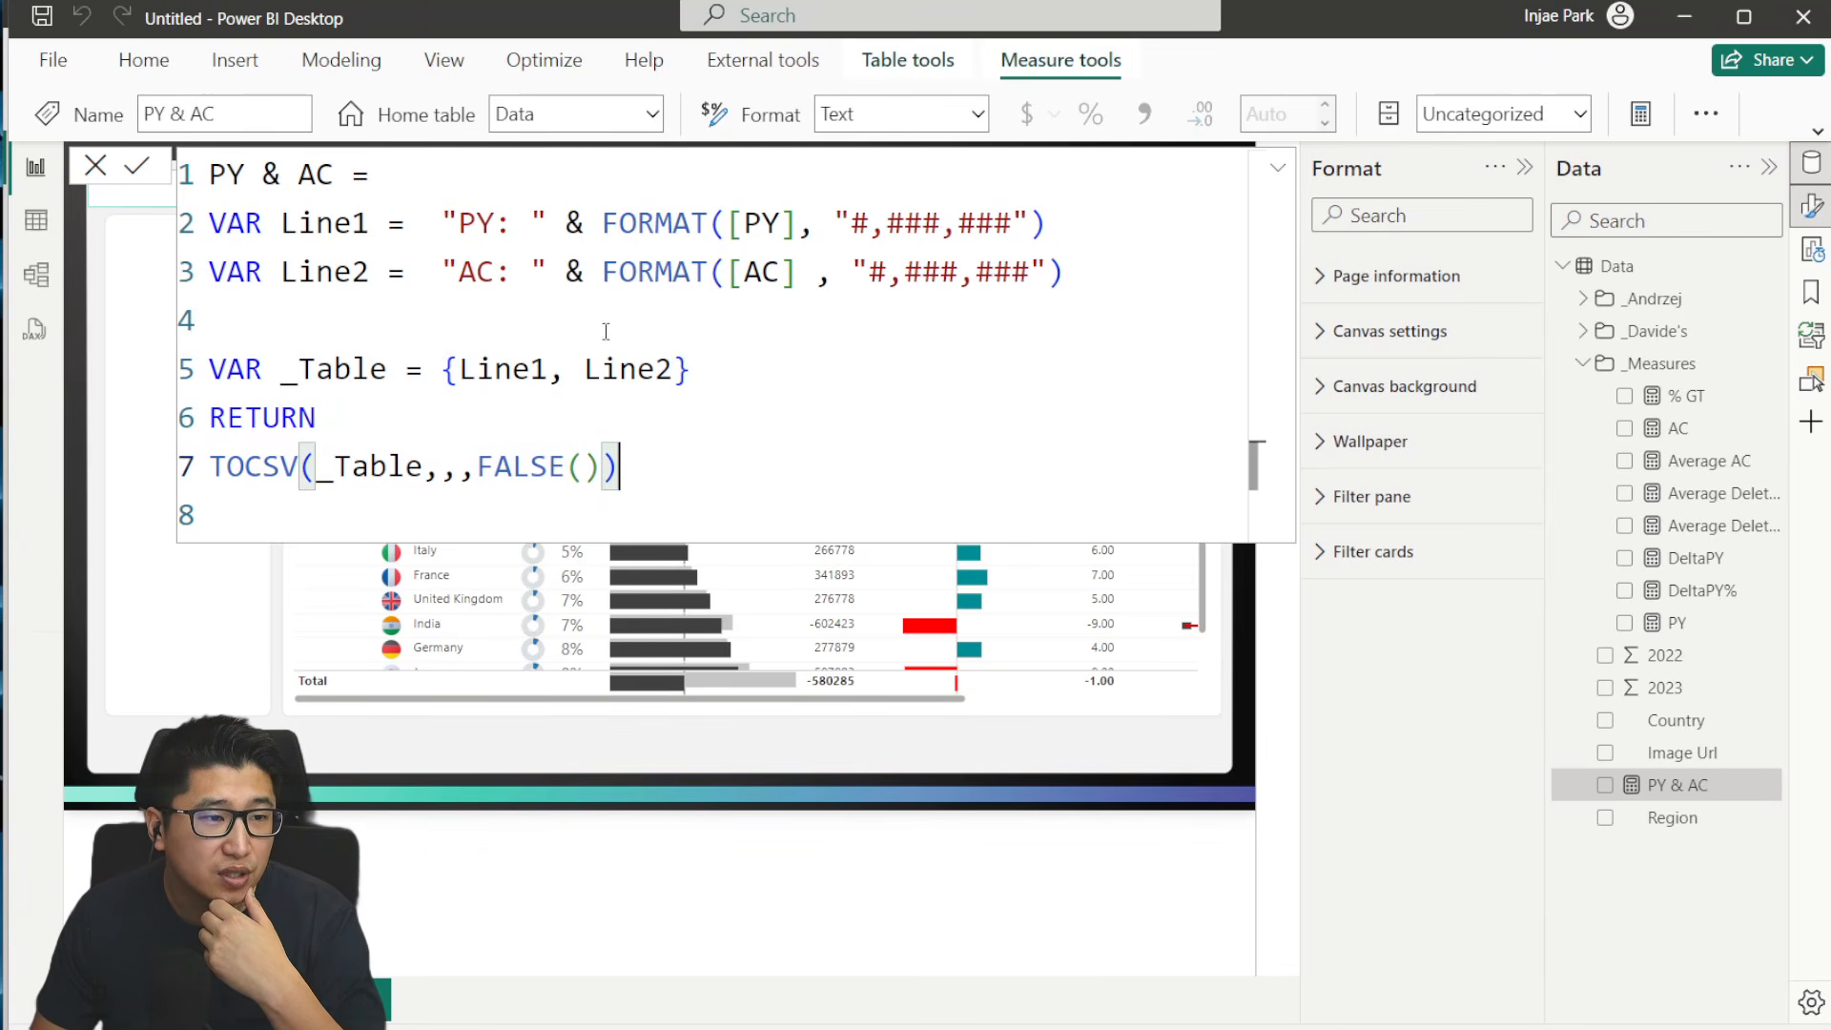
pyautogui.click(136, 166)
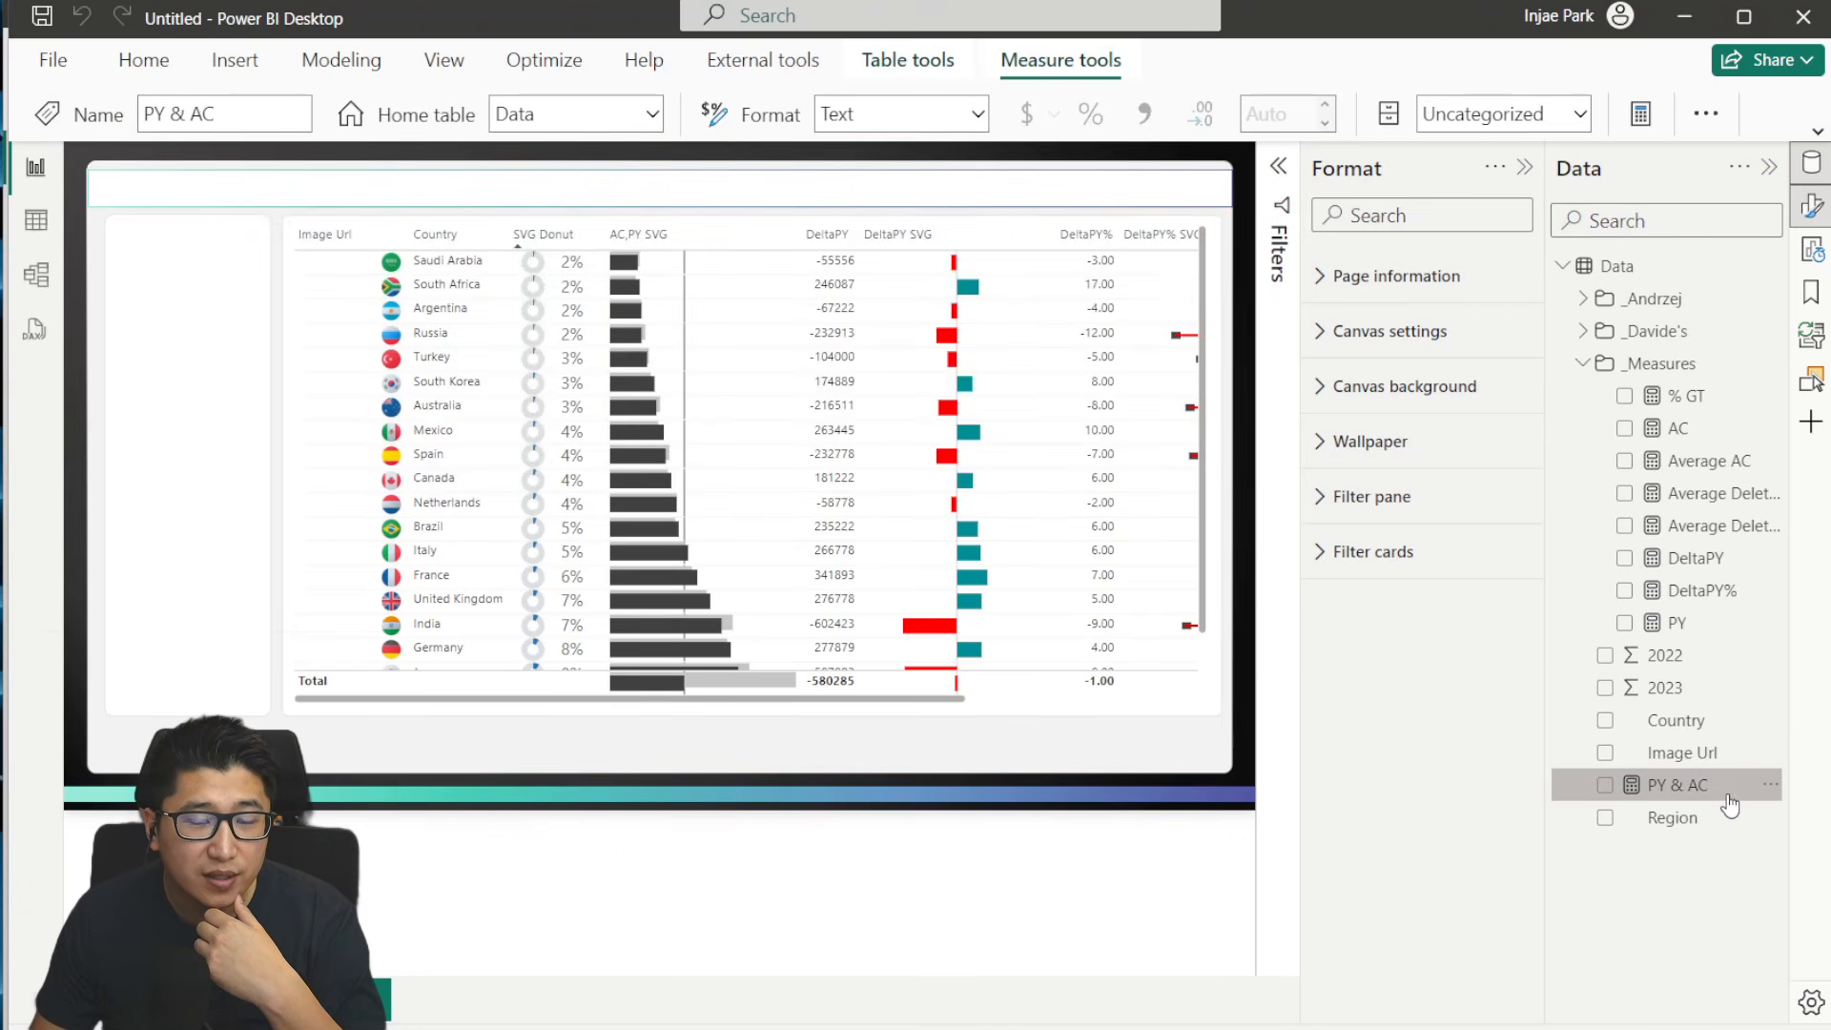
# - Add the PY & AC measure to the country table and collapse the formatting pane
pyautogui.moveTo(1721, 796); pyautogui.dragTo(848, 438)
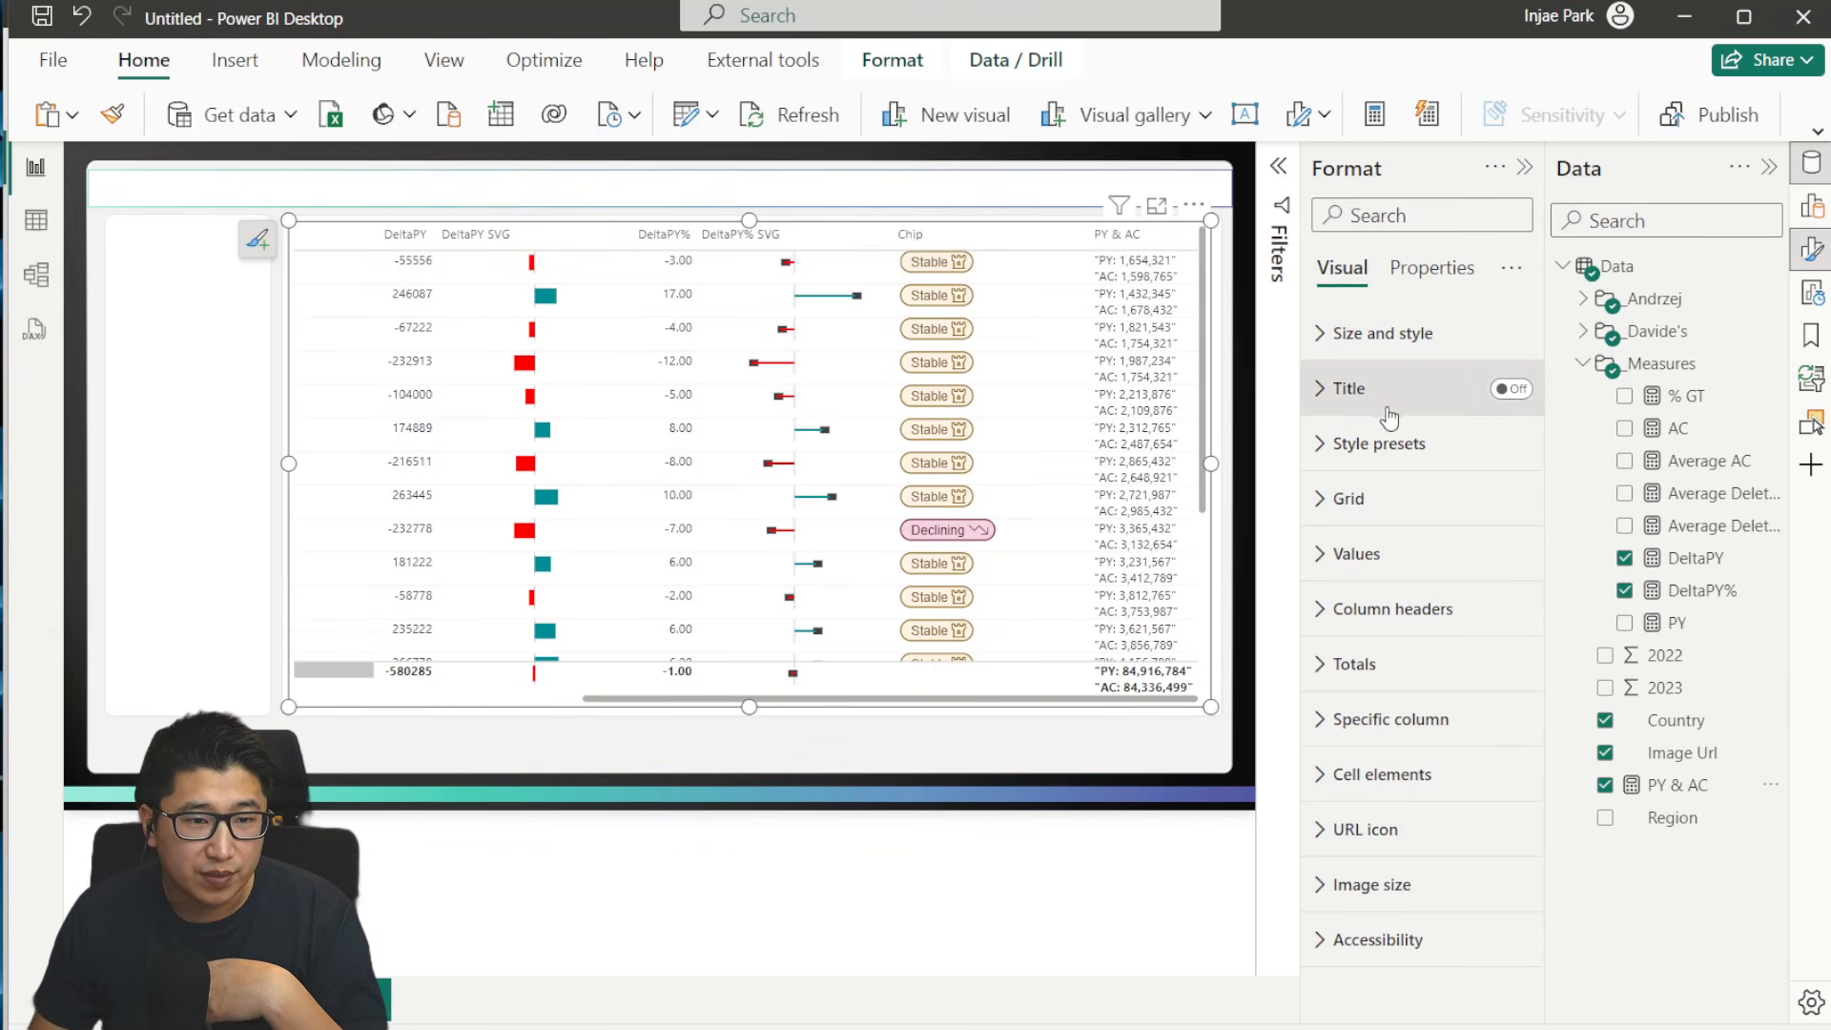
pyautogui.click(1526, 168)
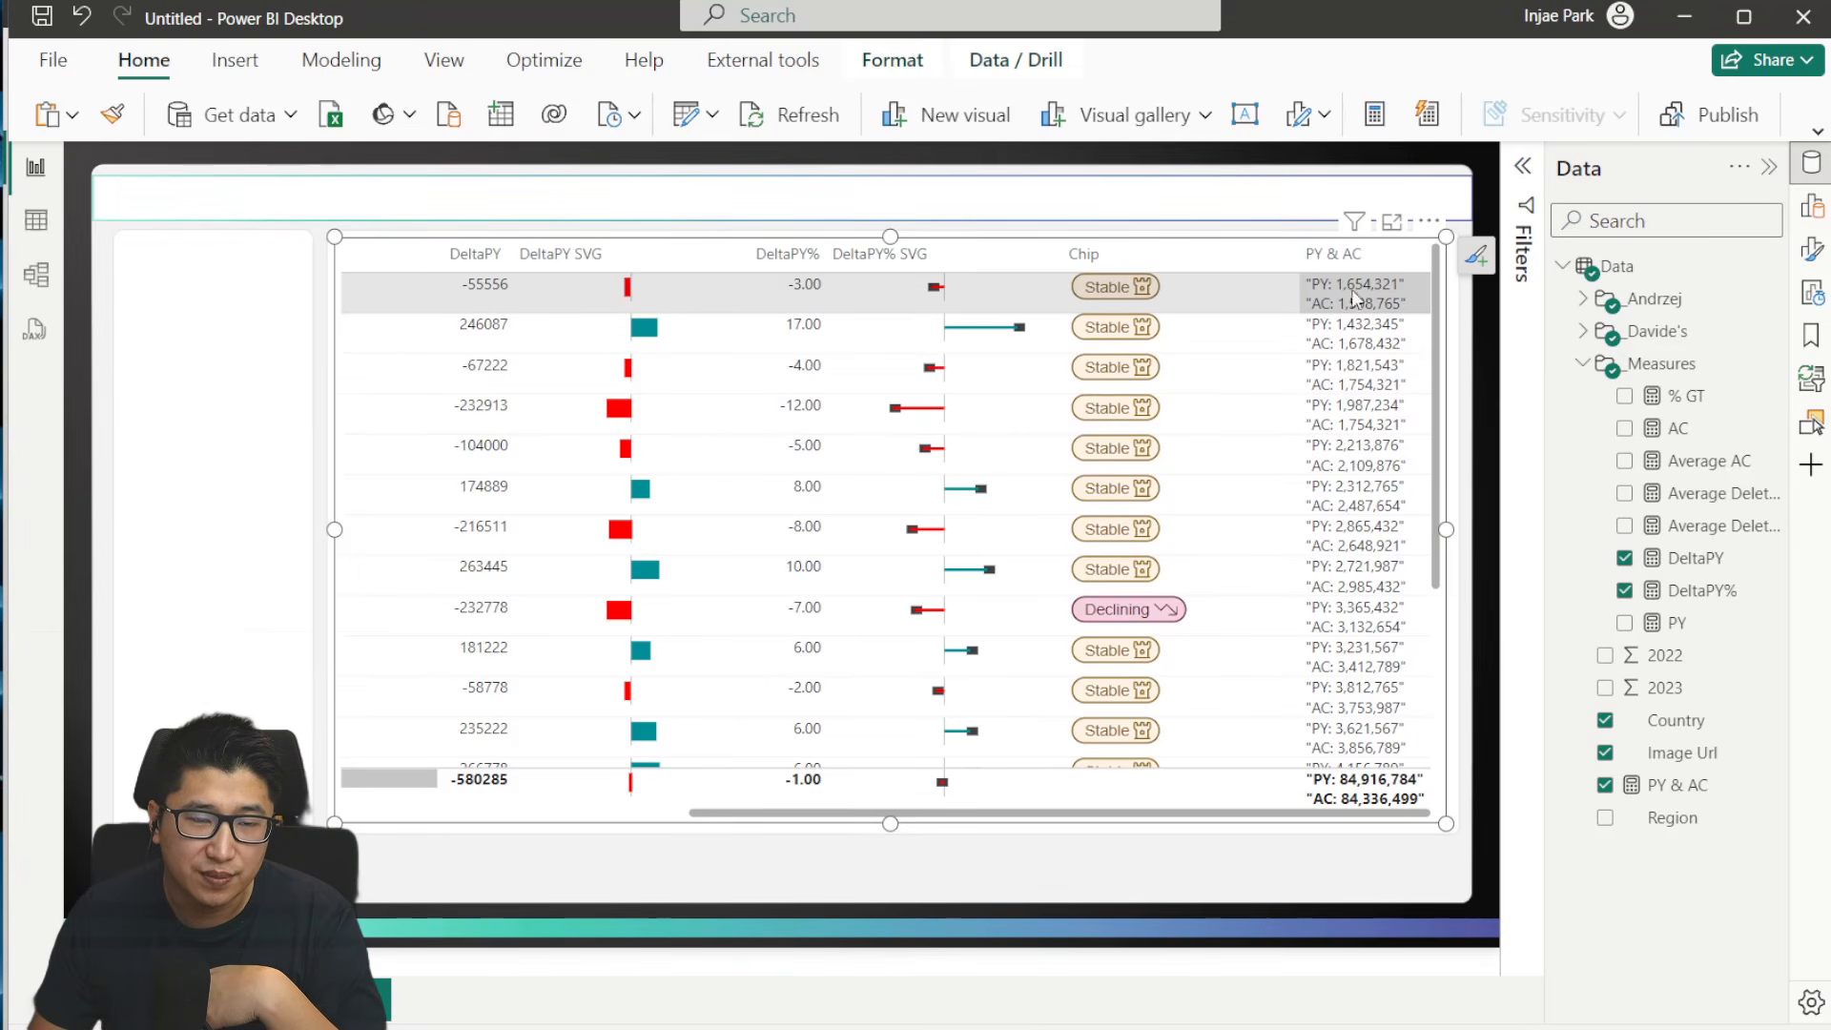
# - Comment out the Line1, Line2 and _Table variables in the PY & AC measure, keeping an active copy of _Table
pyautogui.click(1682, 753)
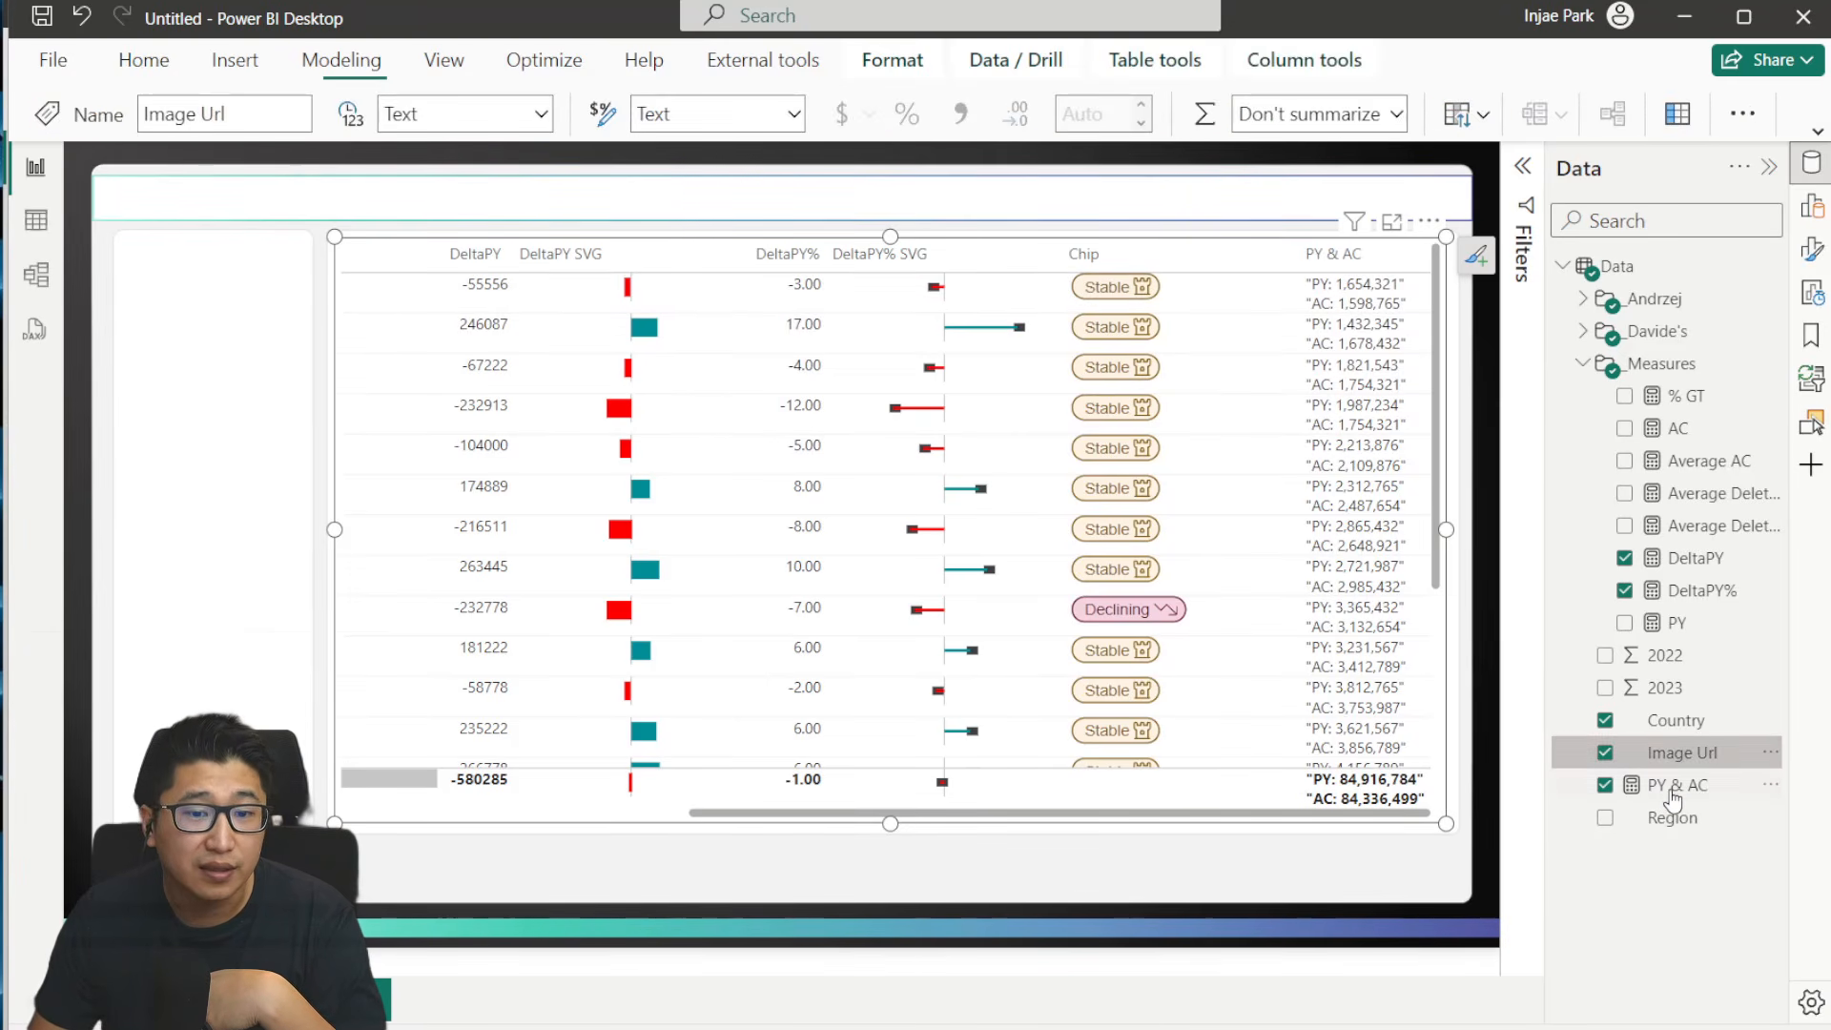
pyautogui.click(1677, 785)
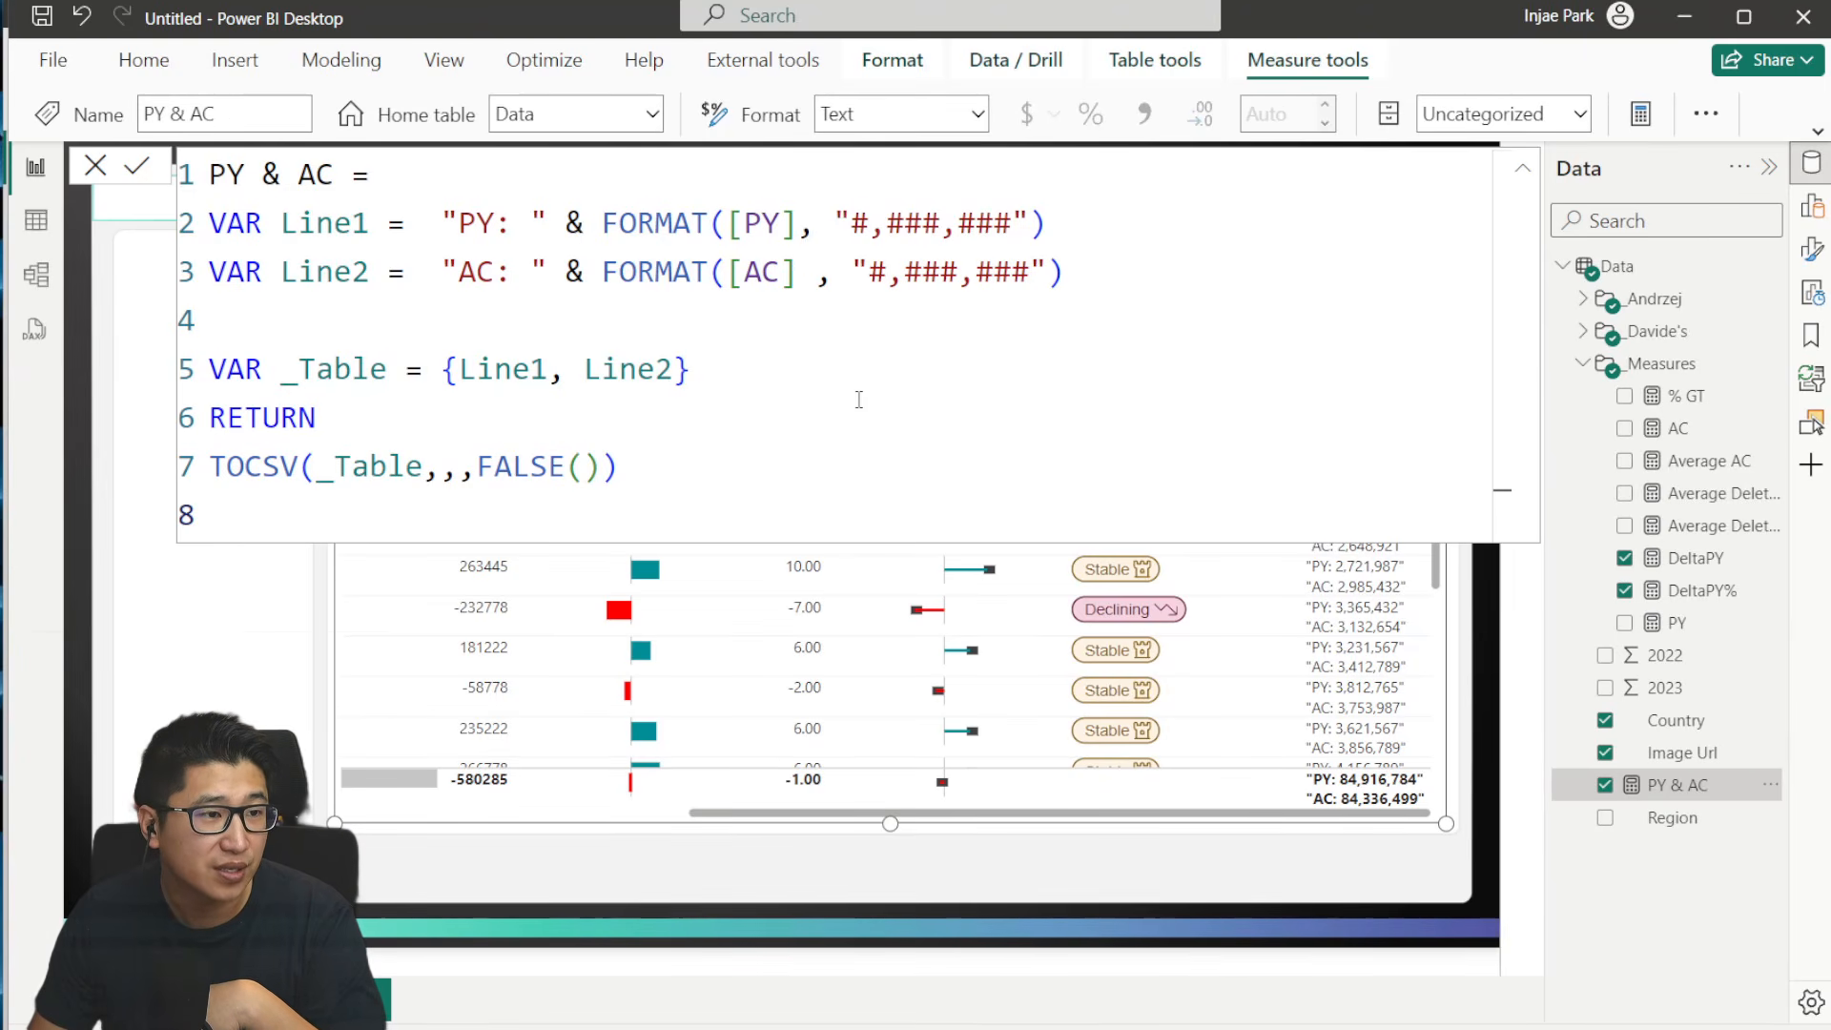
pyautogui.moveTo(933, 336); pyautogui.dragTo(209, 223)
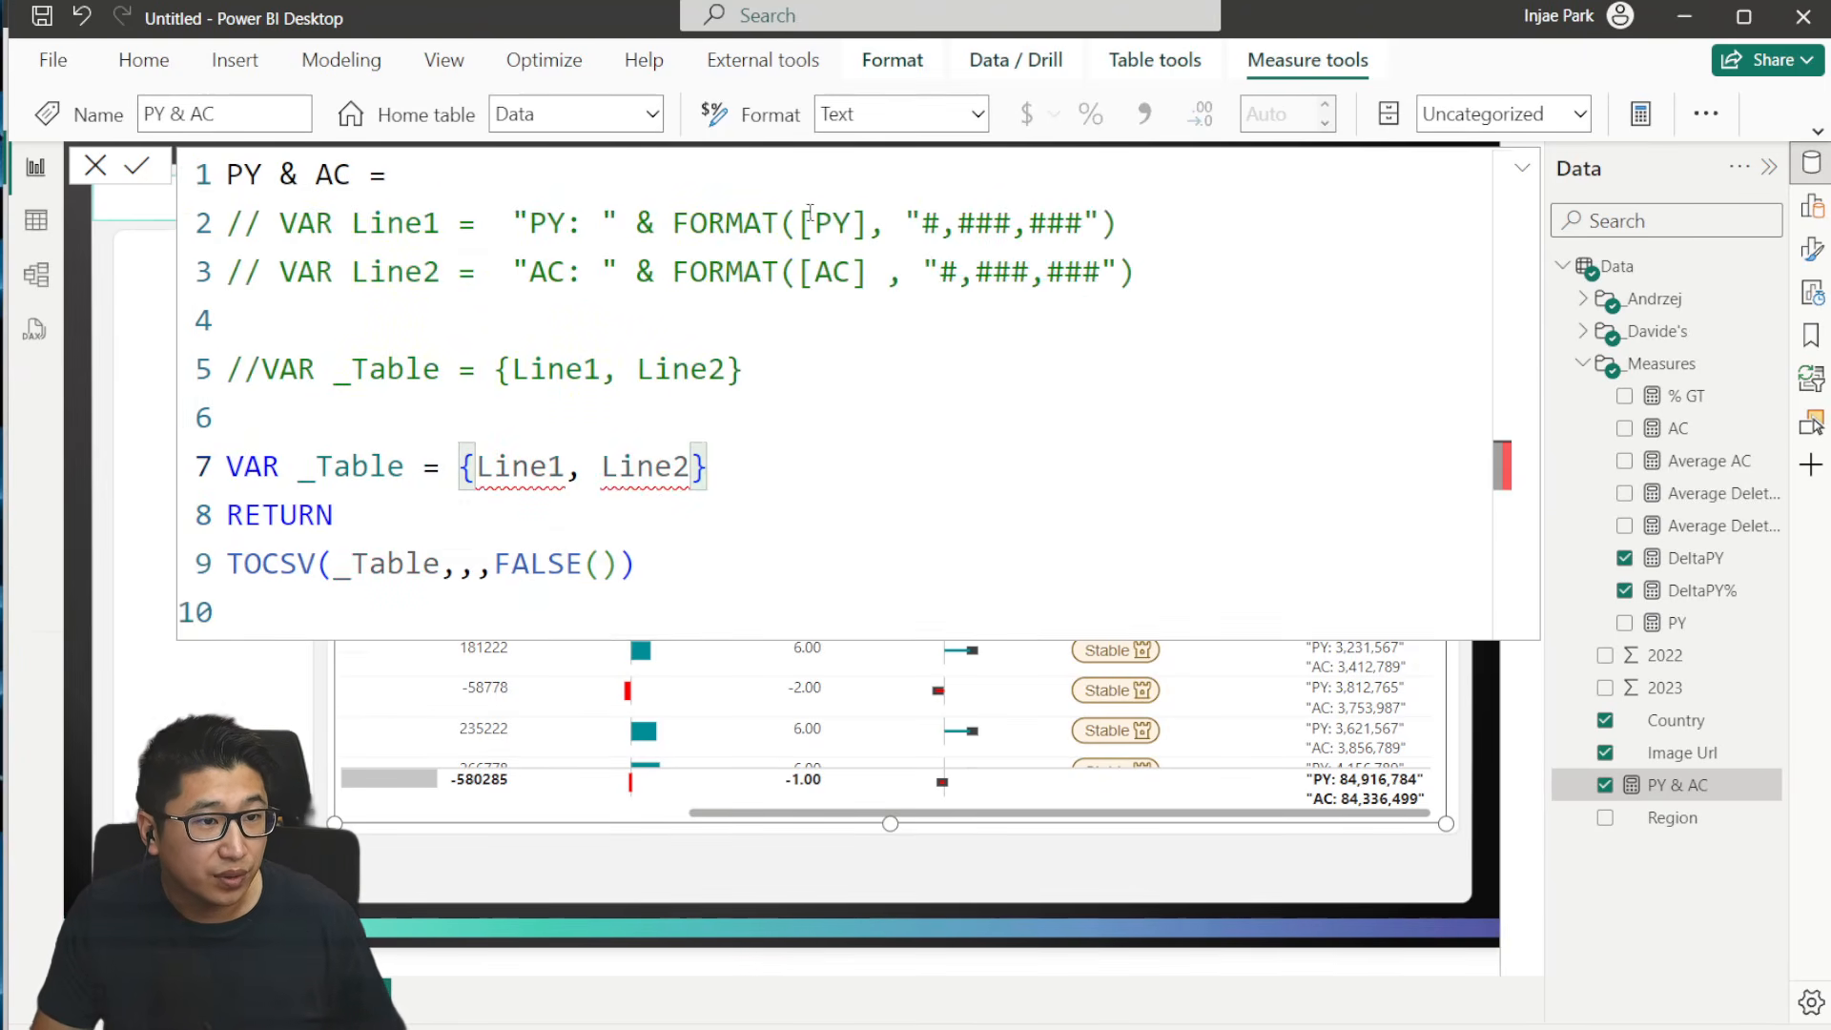
# - Replace Line1 and Line2 in the active _Table variable with [PY] and [AC], and save the measure
pyautogui.moveTo(808, 211); pyautogui.dragTo(870, 223)
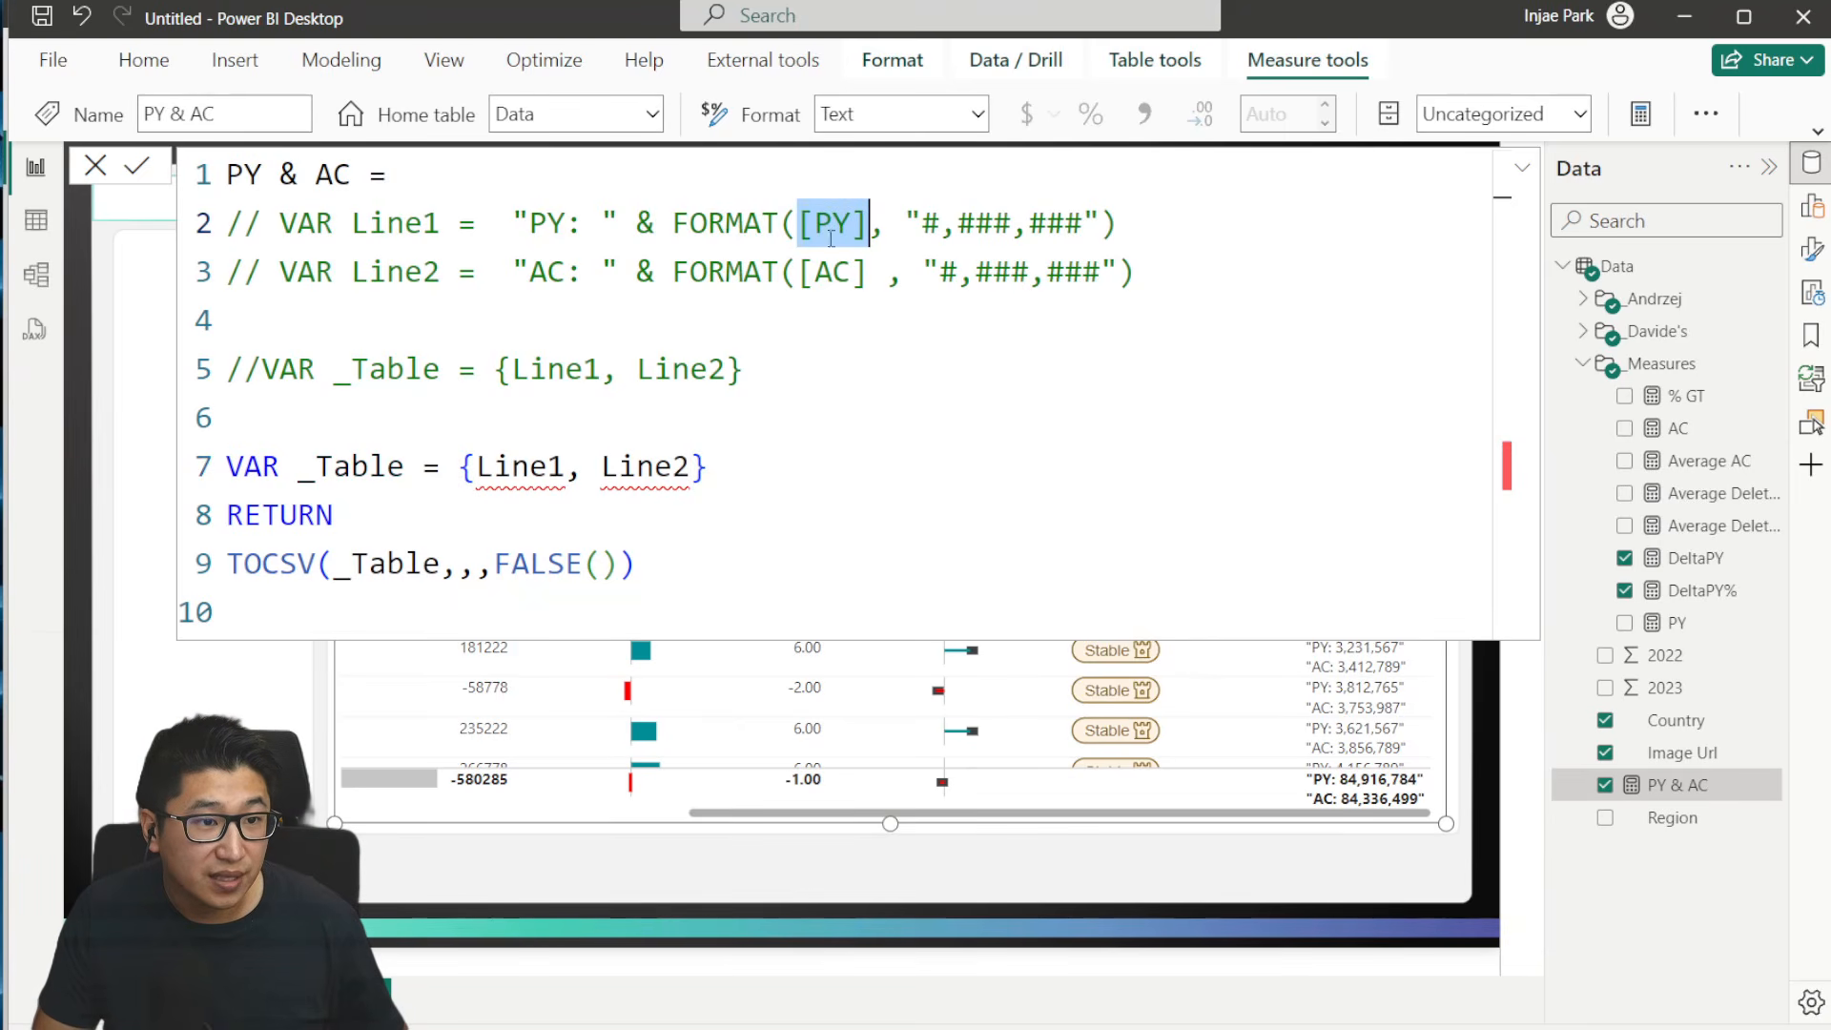
pyautogui.hotkey('ctrl', 'c')
pyautogui.doubleClick(512, 466)
pyautogui.hotkey('ctrl', 'v')
pyautogui.moveTo(803, 272); pyautogui.dragTo(871, 283)
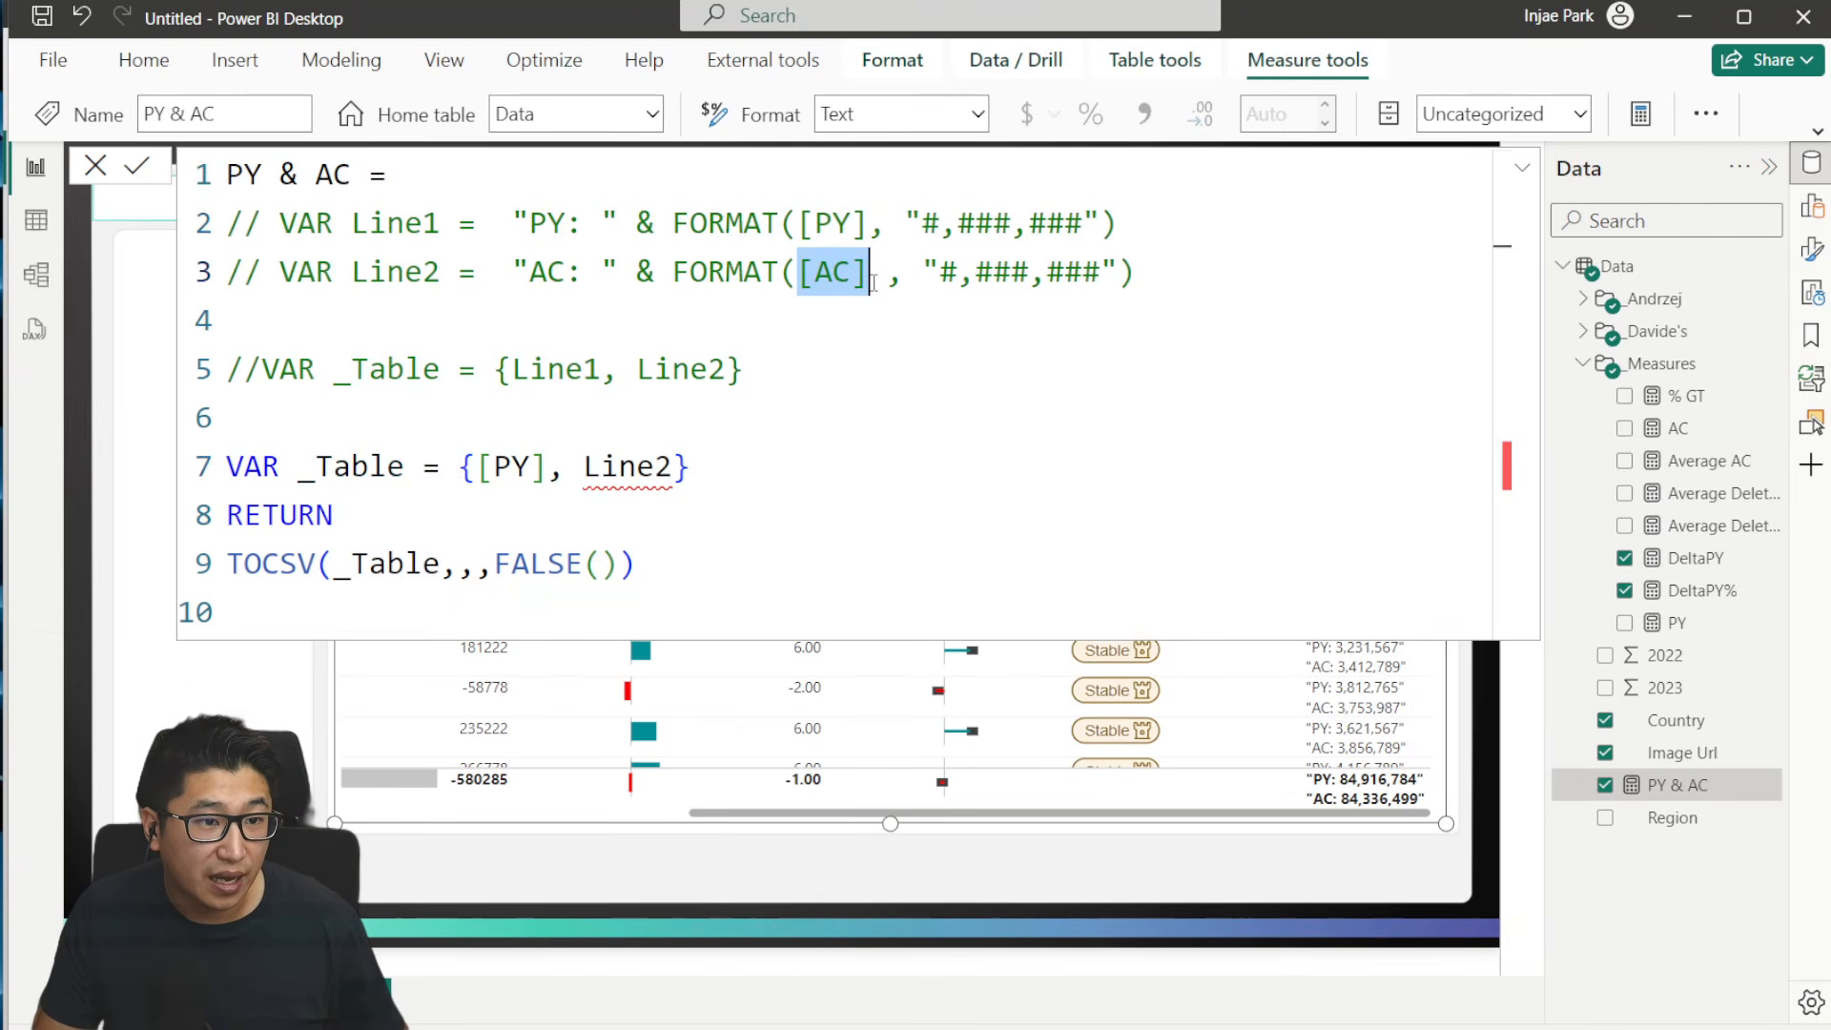
pyautogui.hotkey('ctrl', 'c')
pyautogui.doubleClick(645, 467)
pyautogui.hotkey('ctrl', 'v')
pyautogui.click(136, 165)
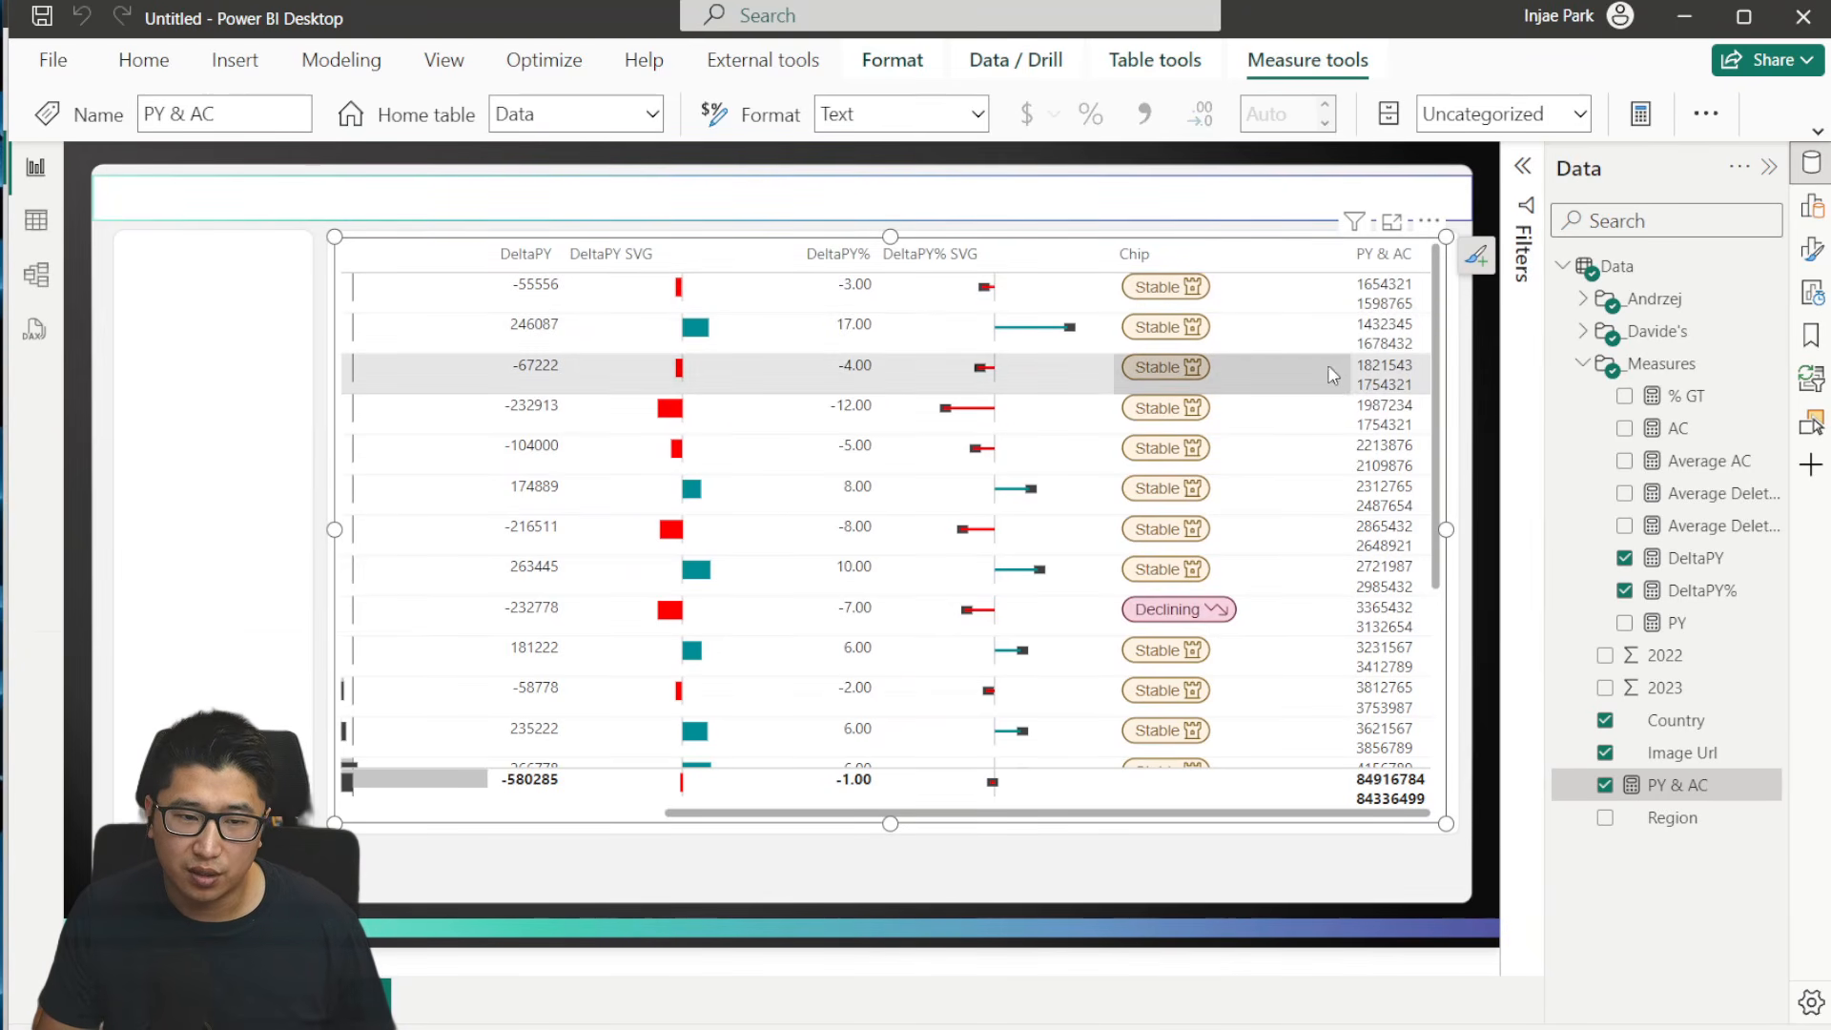
# - Revert the PY & AC measure to the version whose _Table uses the formatted Line1 and Line2 variables, and save it
pyautogui.click(1696, 756)
pyautogui.click(1688, 785)
pyautogui.hotkey('ctrl', 'z')
pyautogui.hotkey('ctrl', 'z')
pyautogui.hotkey('ctrl', 'z')
pyautogui.hotkey('ctrl', 'z')
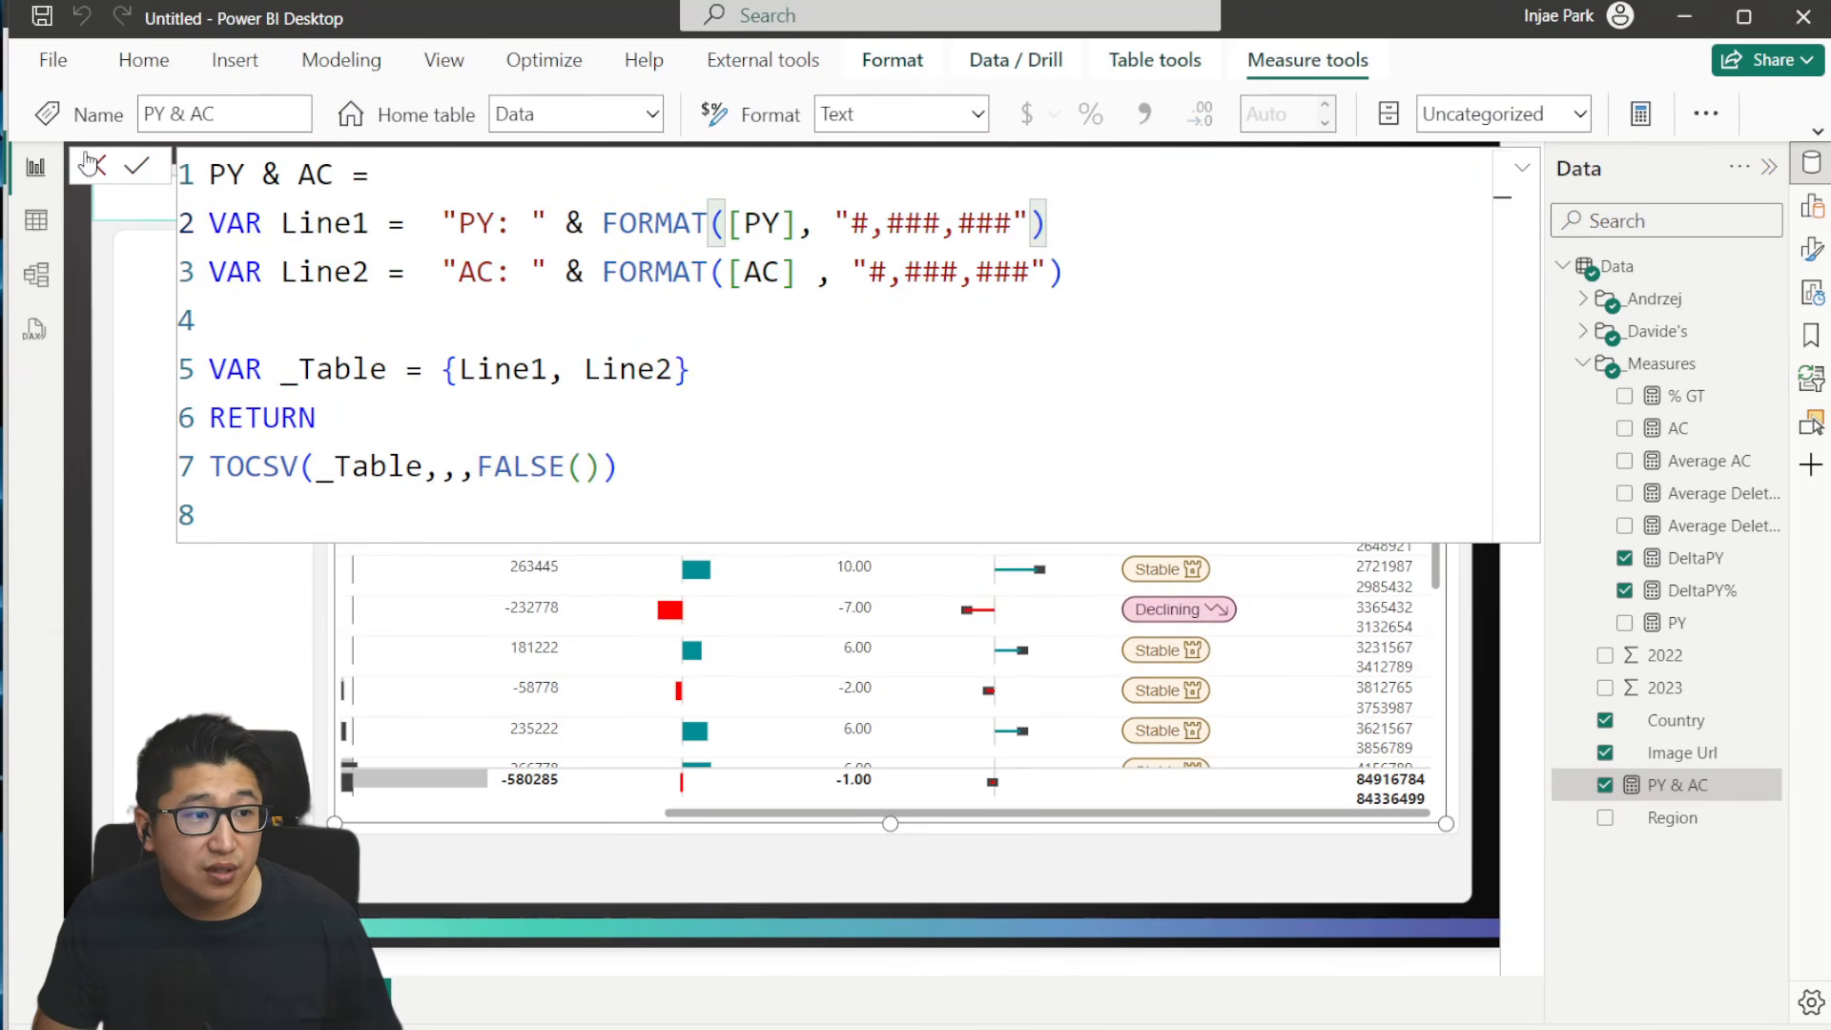
pyautogui.click(143, 168)
pyautogui.click(95, 167)
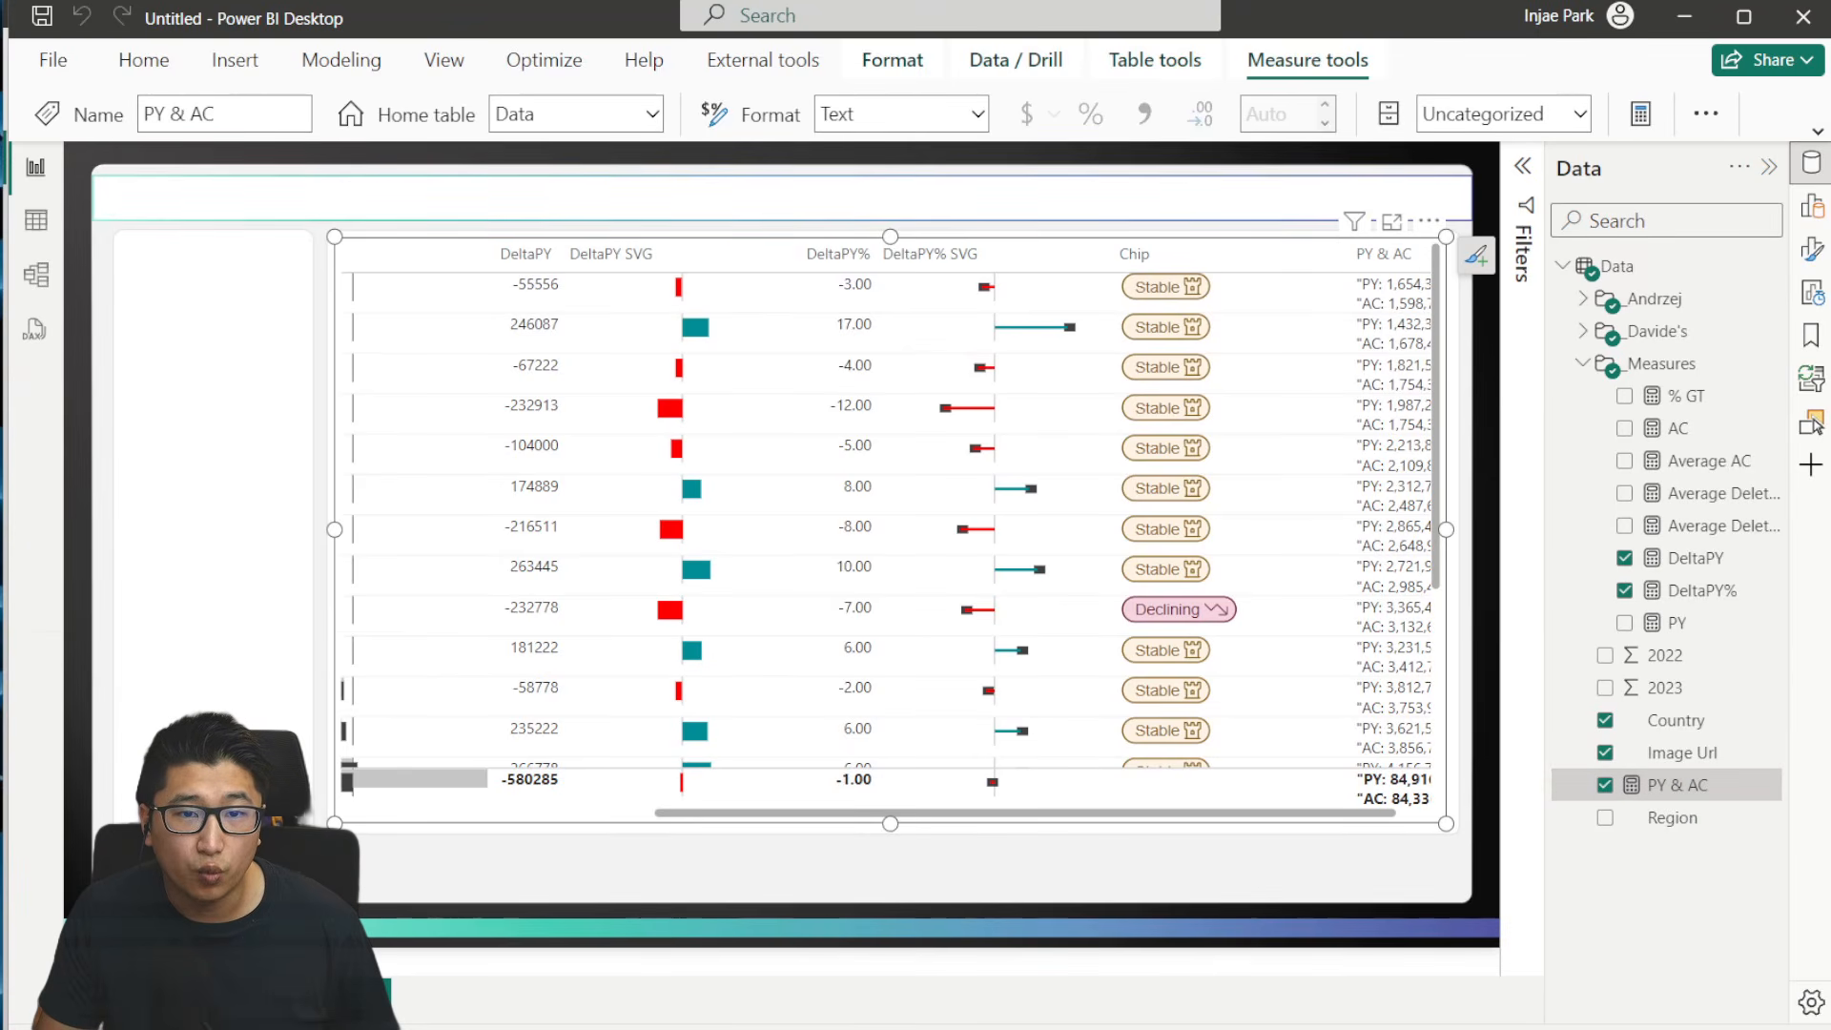
# - Move the PY & AC column directly after SVG Donut and sort the table by PY & AC in descending order
pyautogui.click(1812, 207)
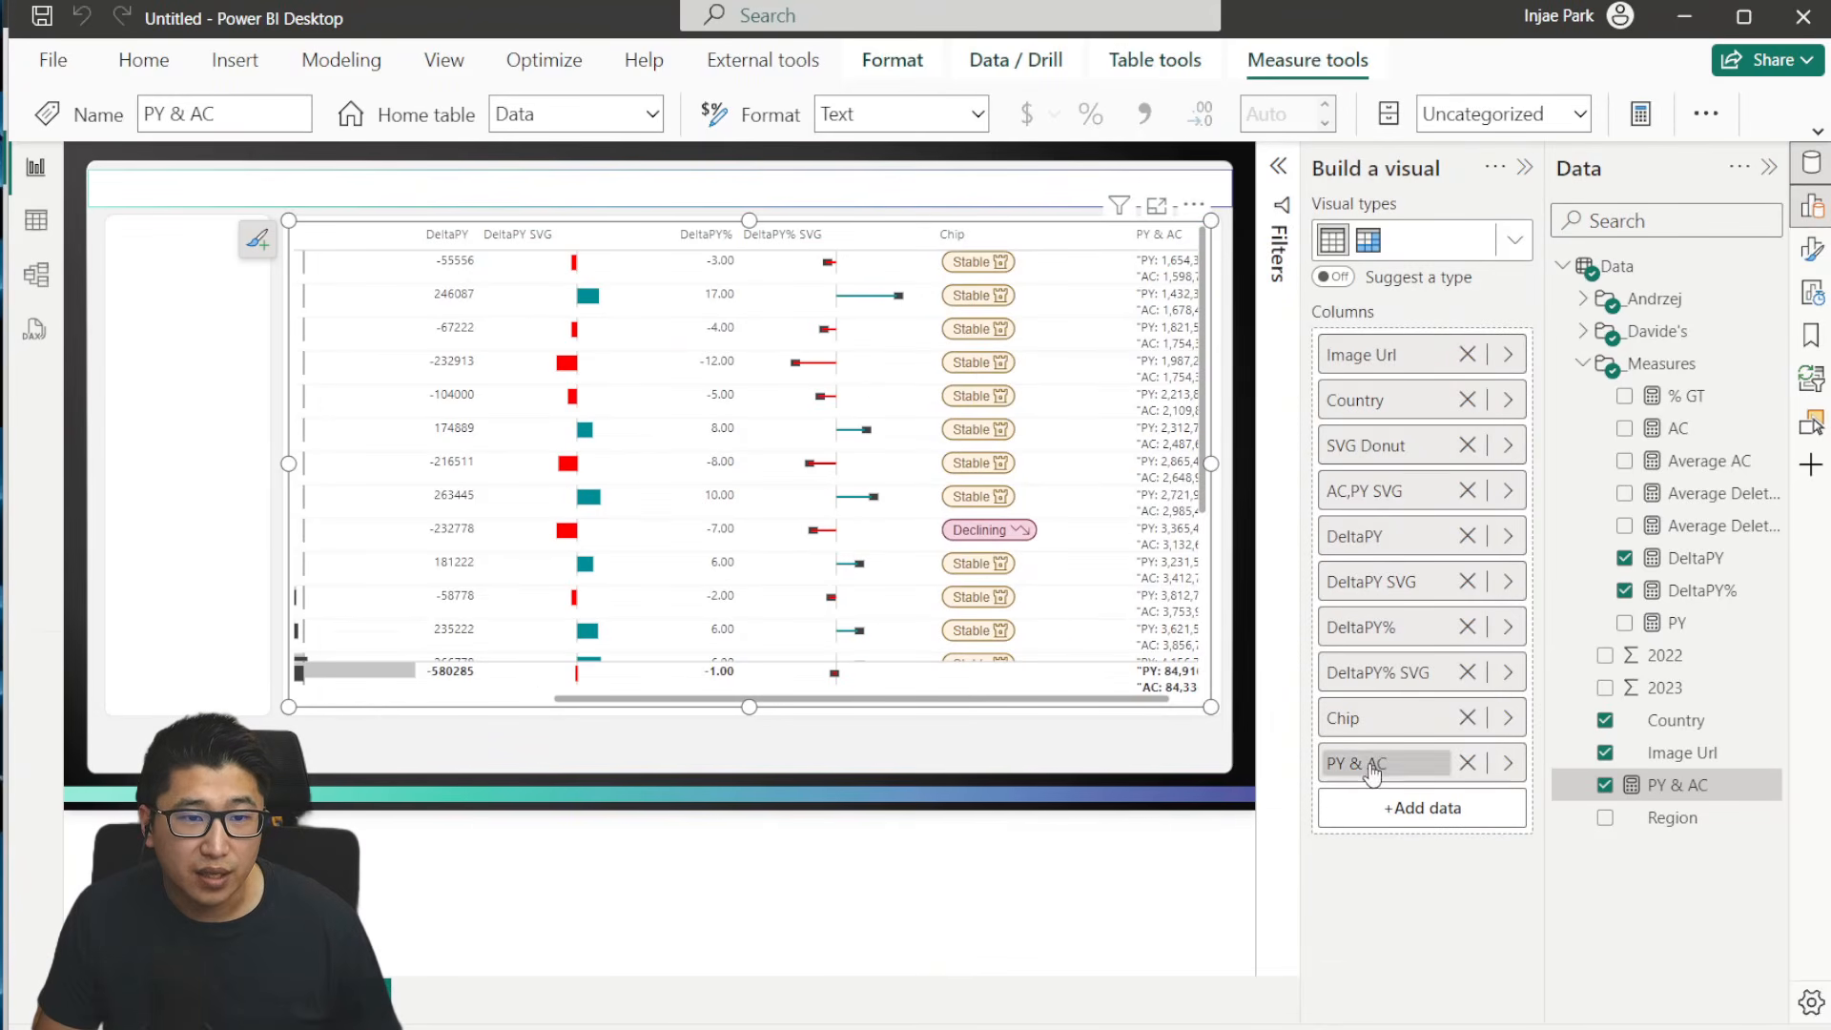
pyautogui.moveTo(1348, 763); pyautogui.dragTo(1392, 468)
pyautogui.moveTo(728, 701); pyautogui.dragTo(440, 701)
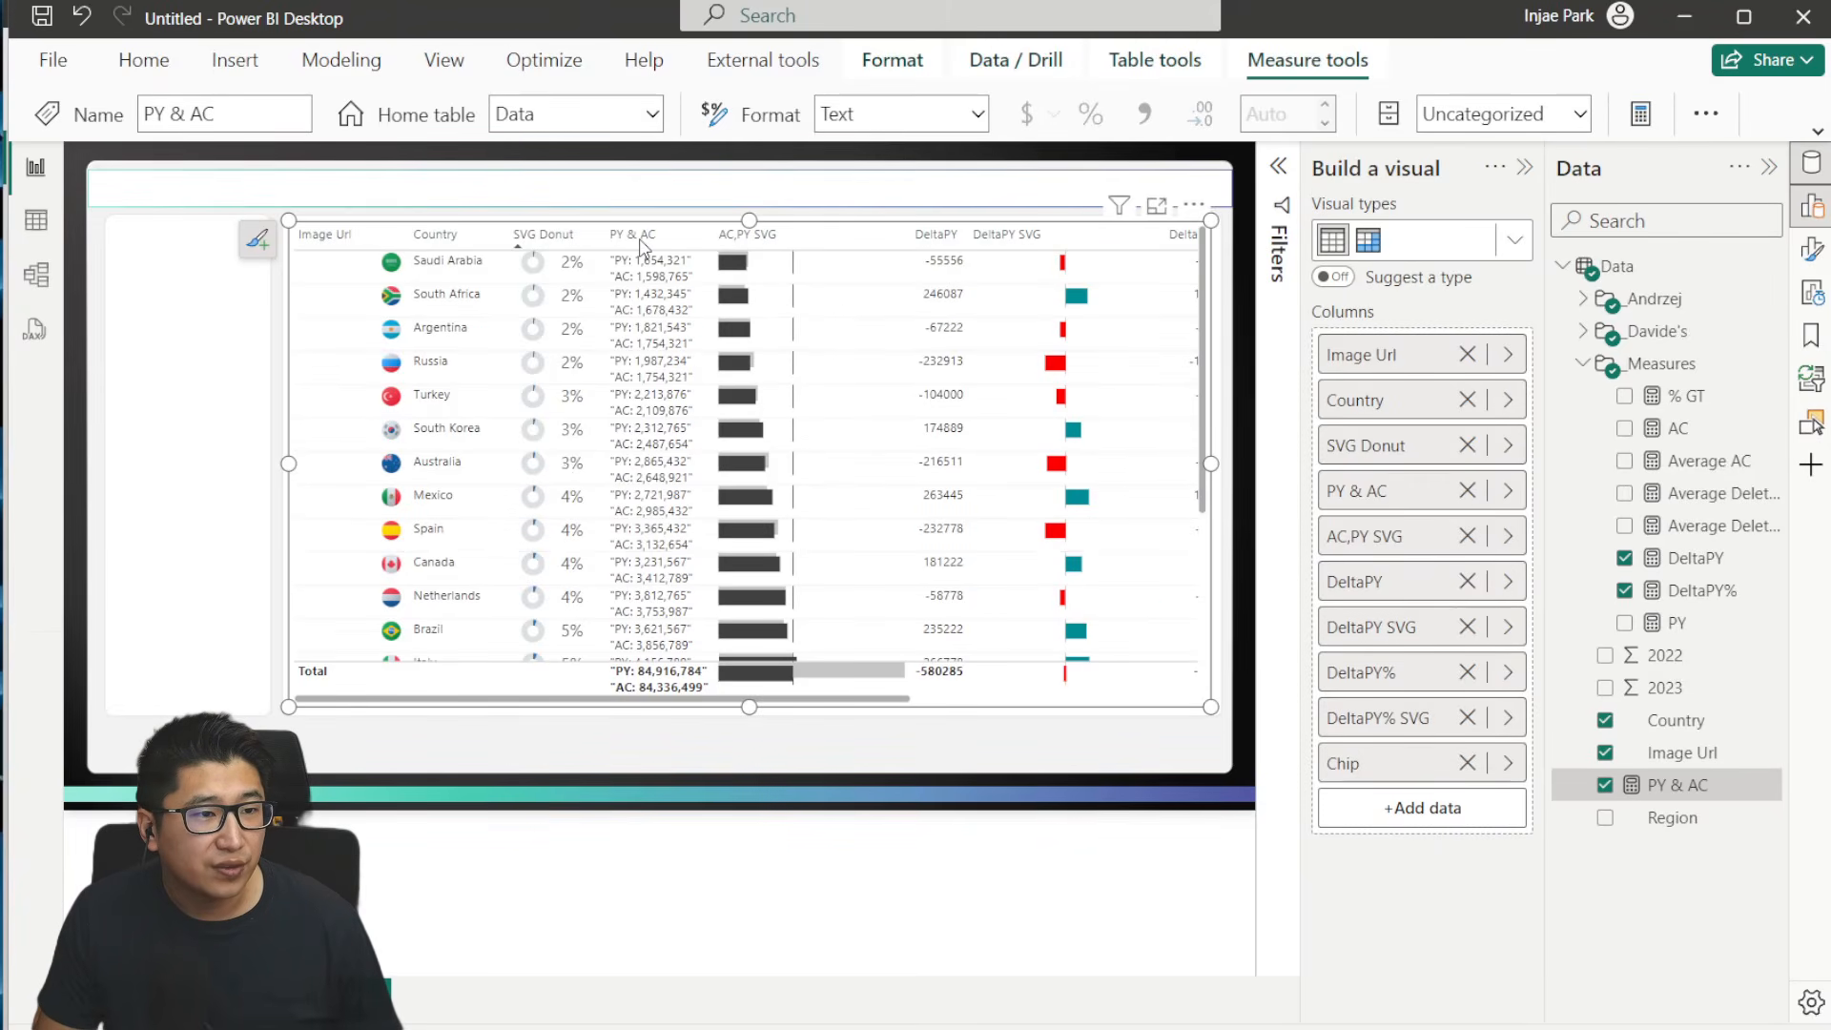
pyautogui.click(610, 244)
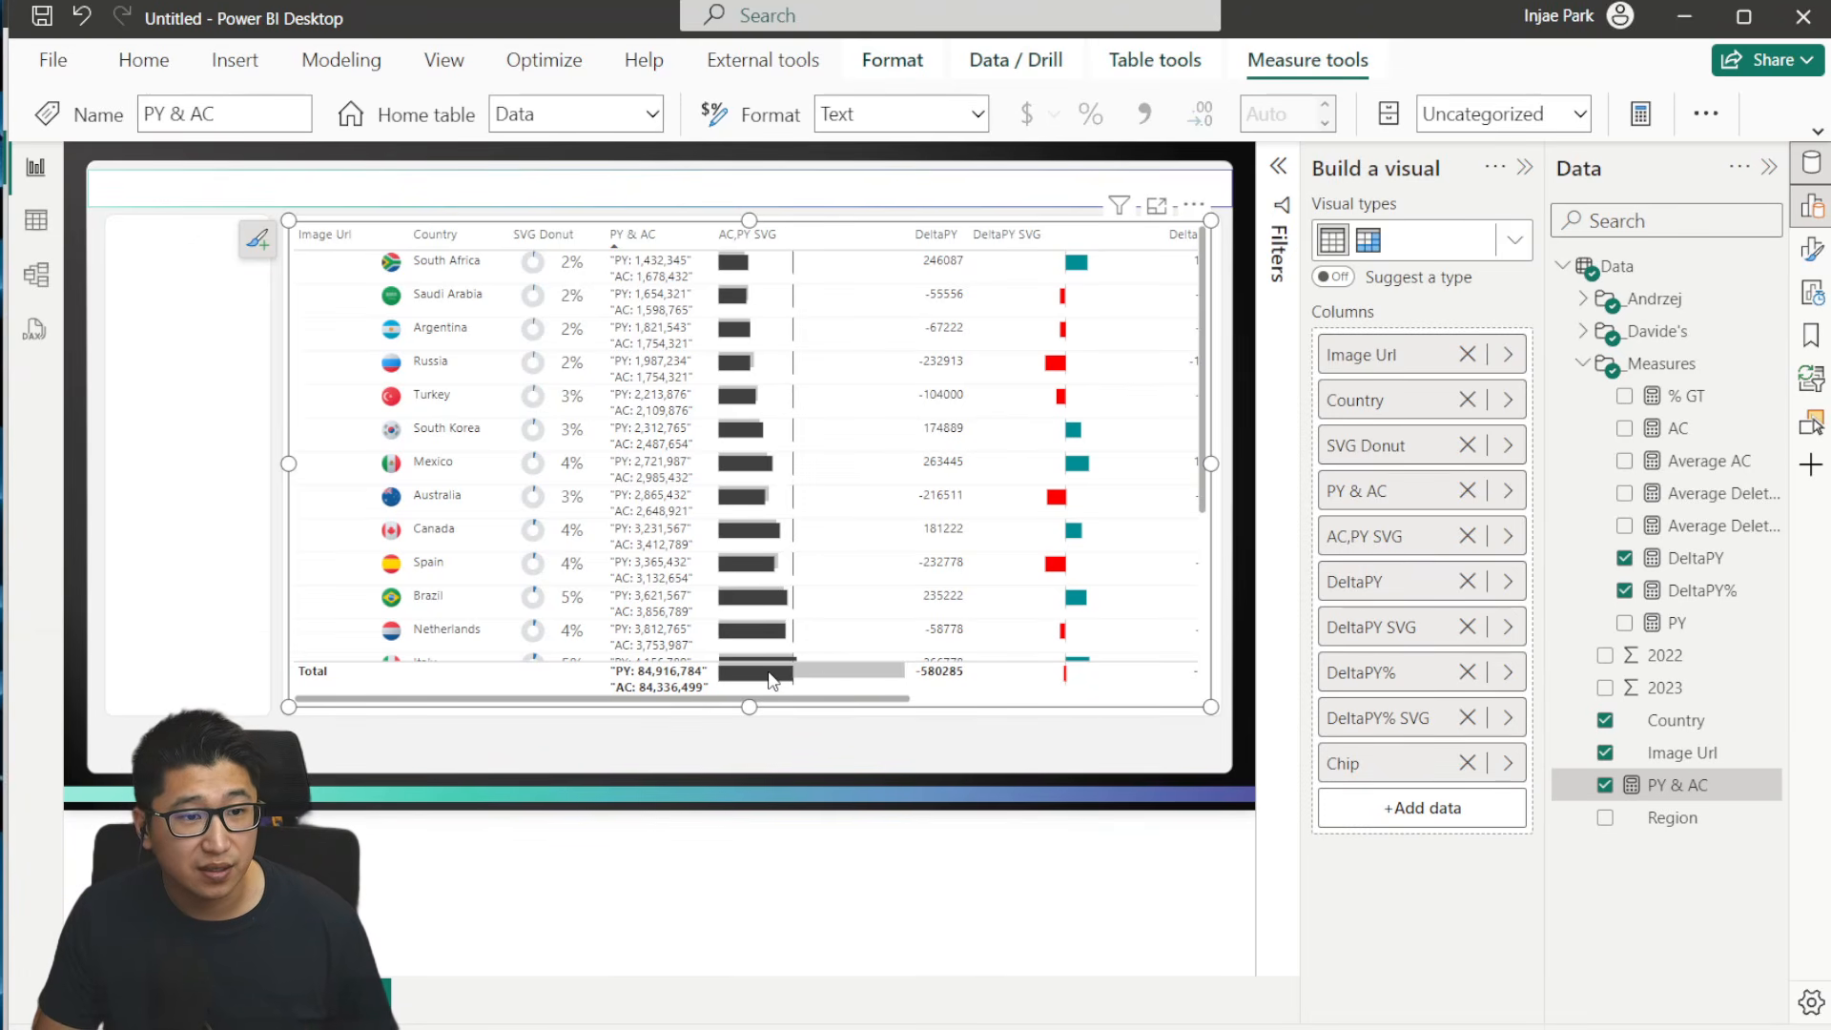
pyautogui.click(650, 239)
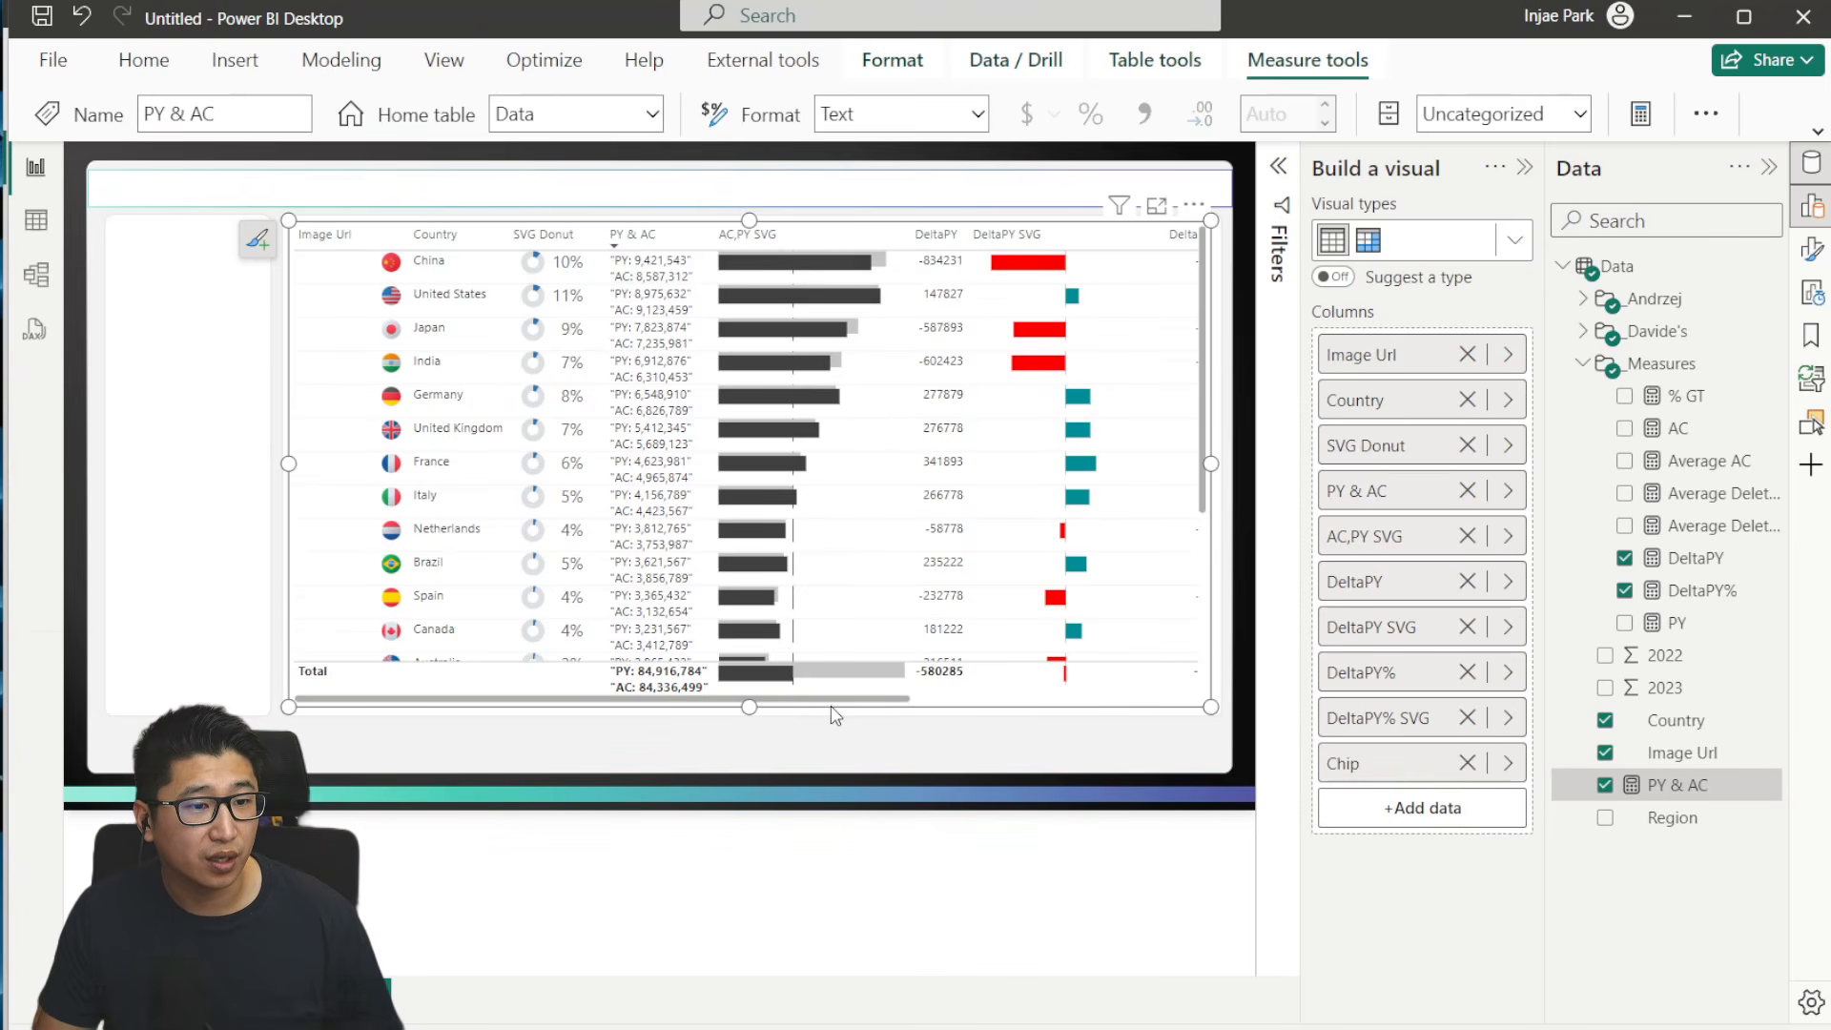
# - Nudge the table slightly and set its image width to 120 px
pyautogui.moveTo(830, 705)
pyautogui.mouseDown()
pyautogui.moveTo(1148, 704)
pyautogui.moveTo(820, 675)
pyautogui.mouseUp()
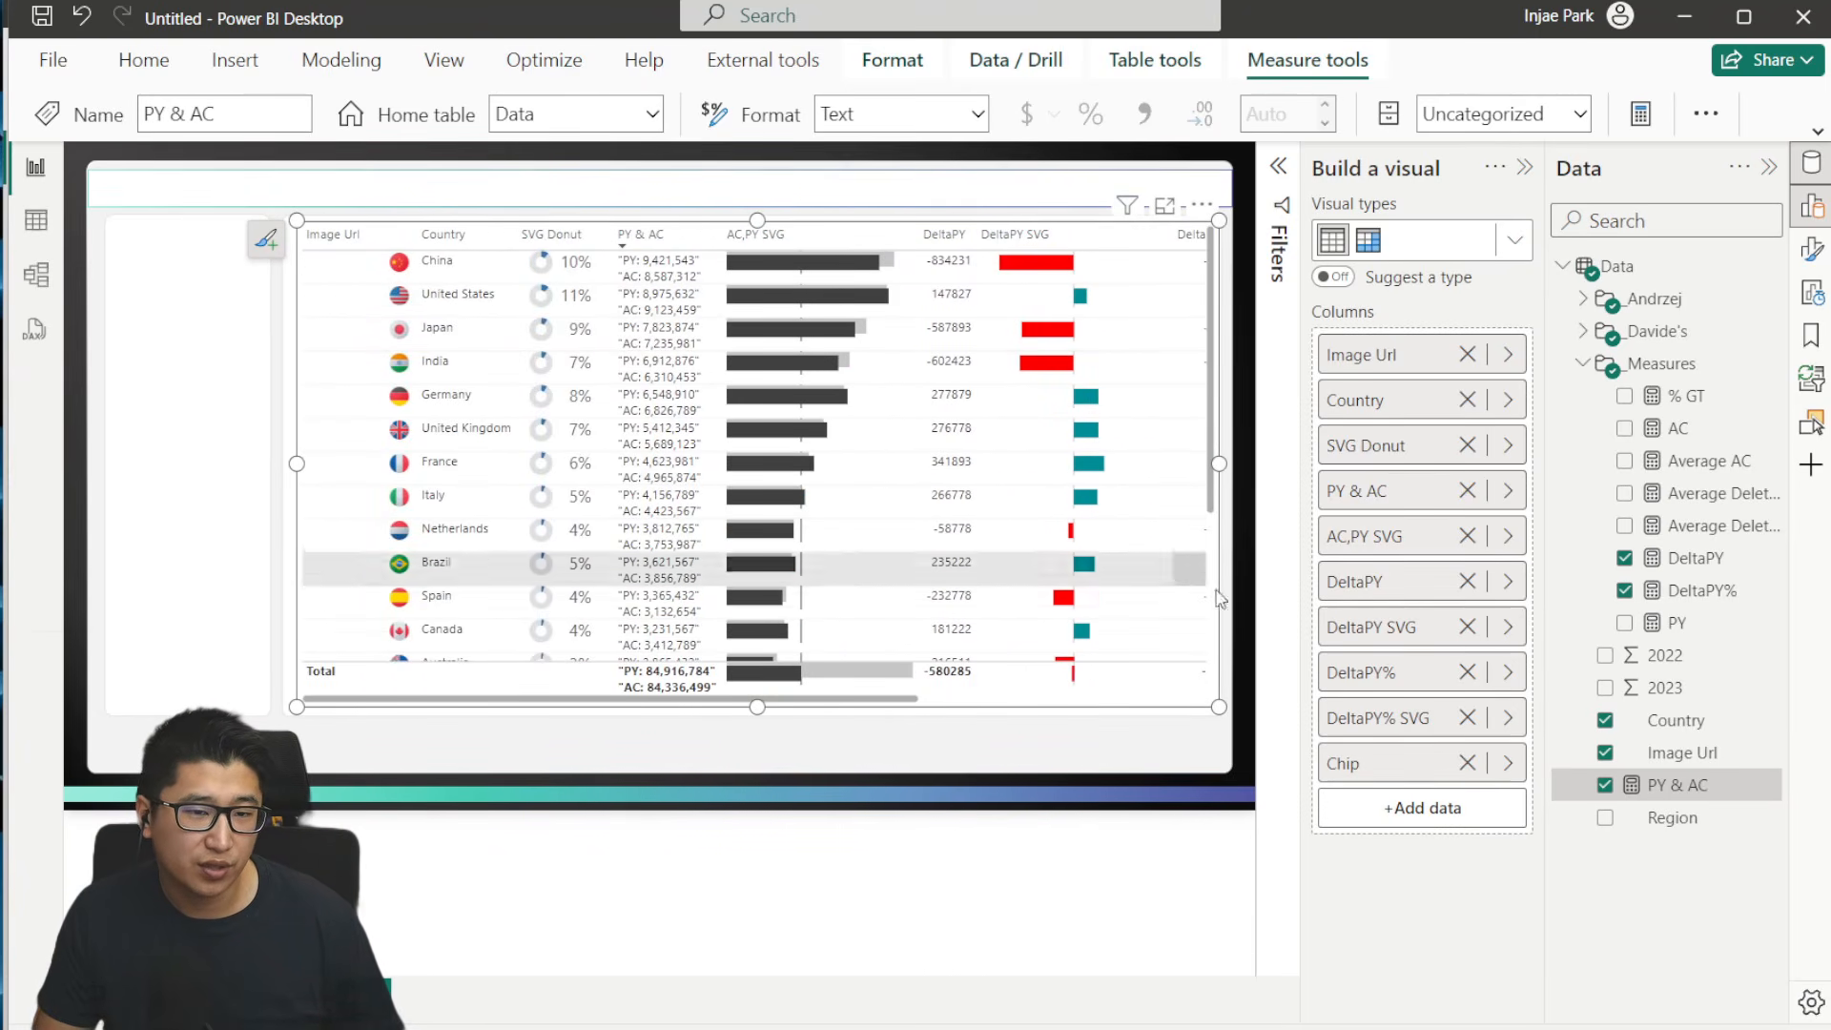
pyautogui.click(1812, 250)
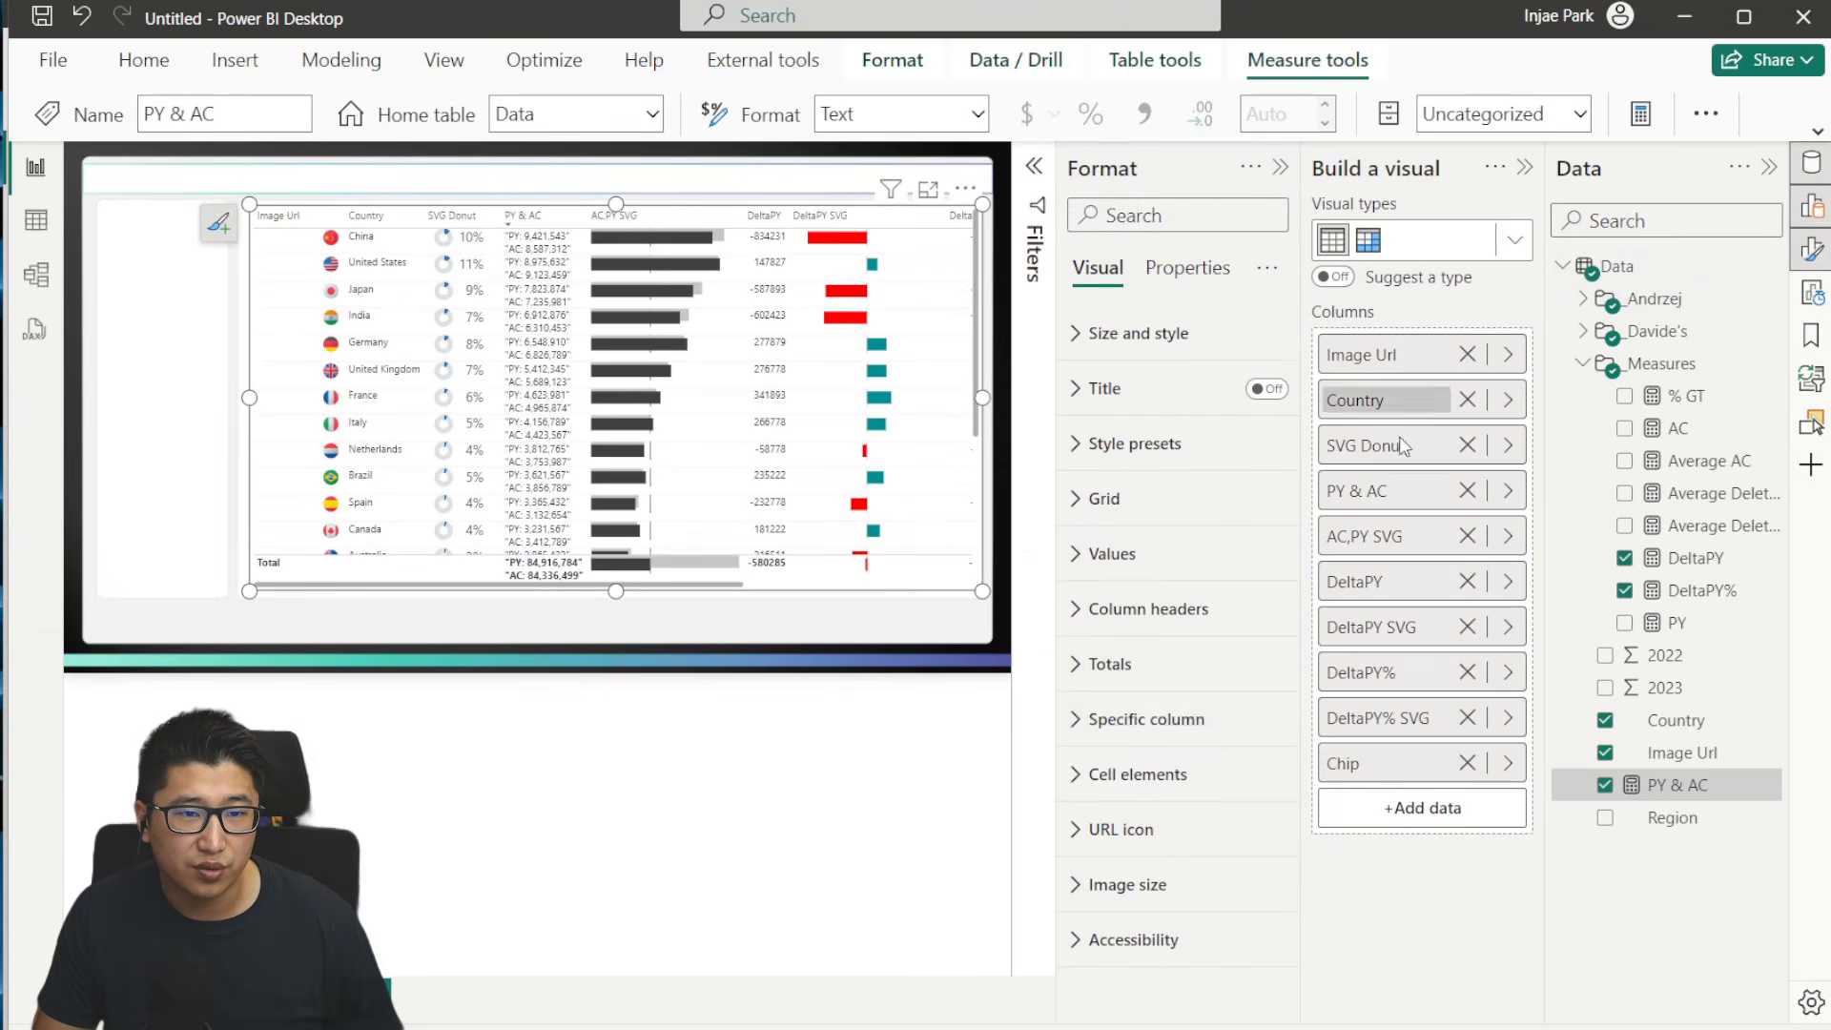
pyautogui.click(1194, 887)
pyautogui.scroll(-3, 1192, 888)
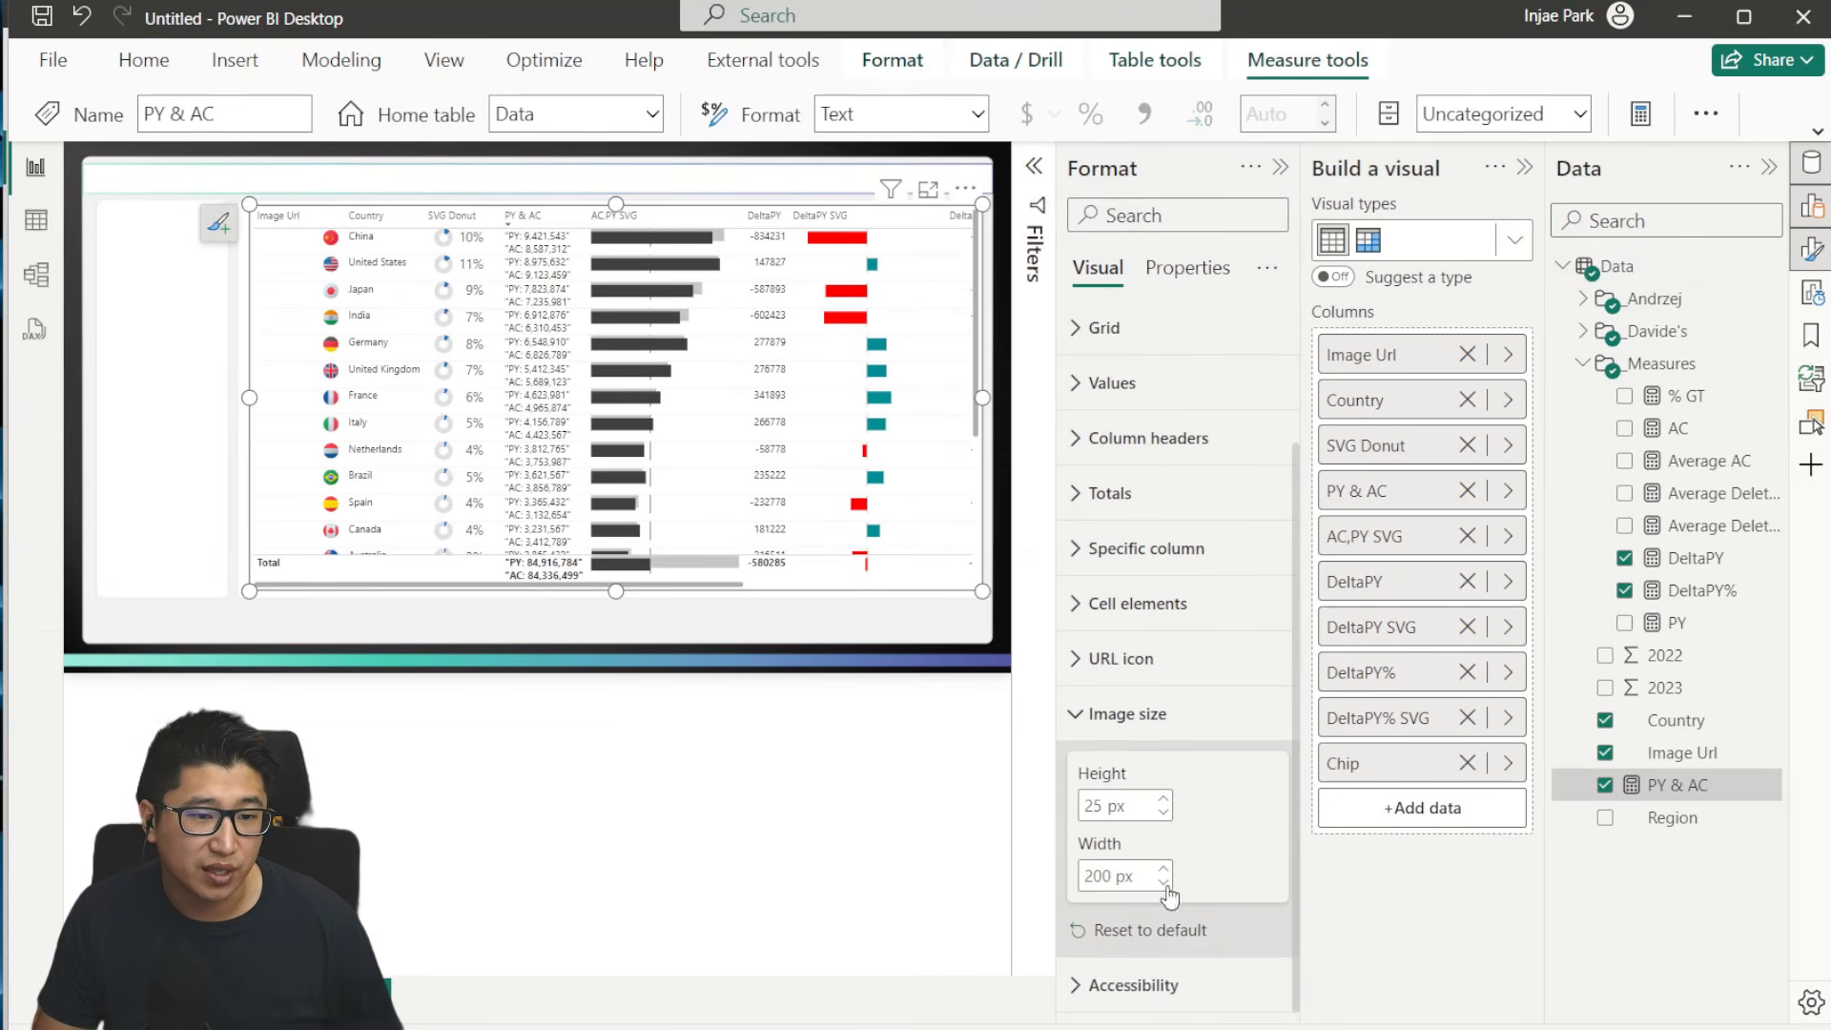
pyautogui.click(1111, 875)
pyautogui.write('120')
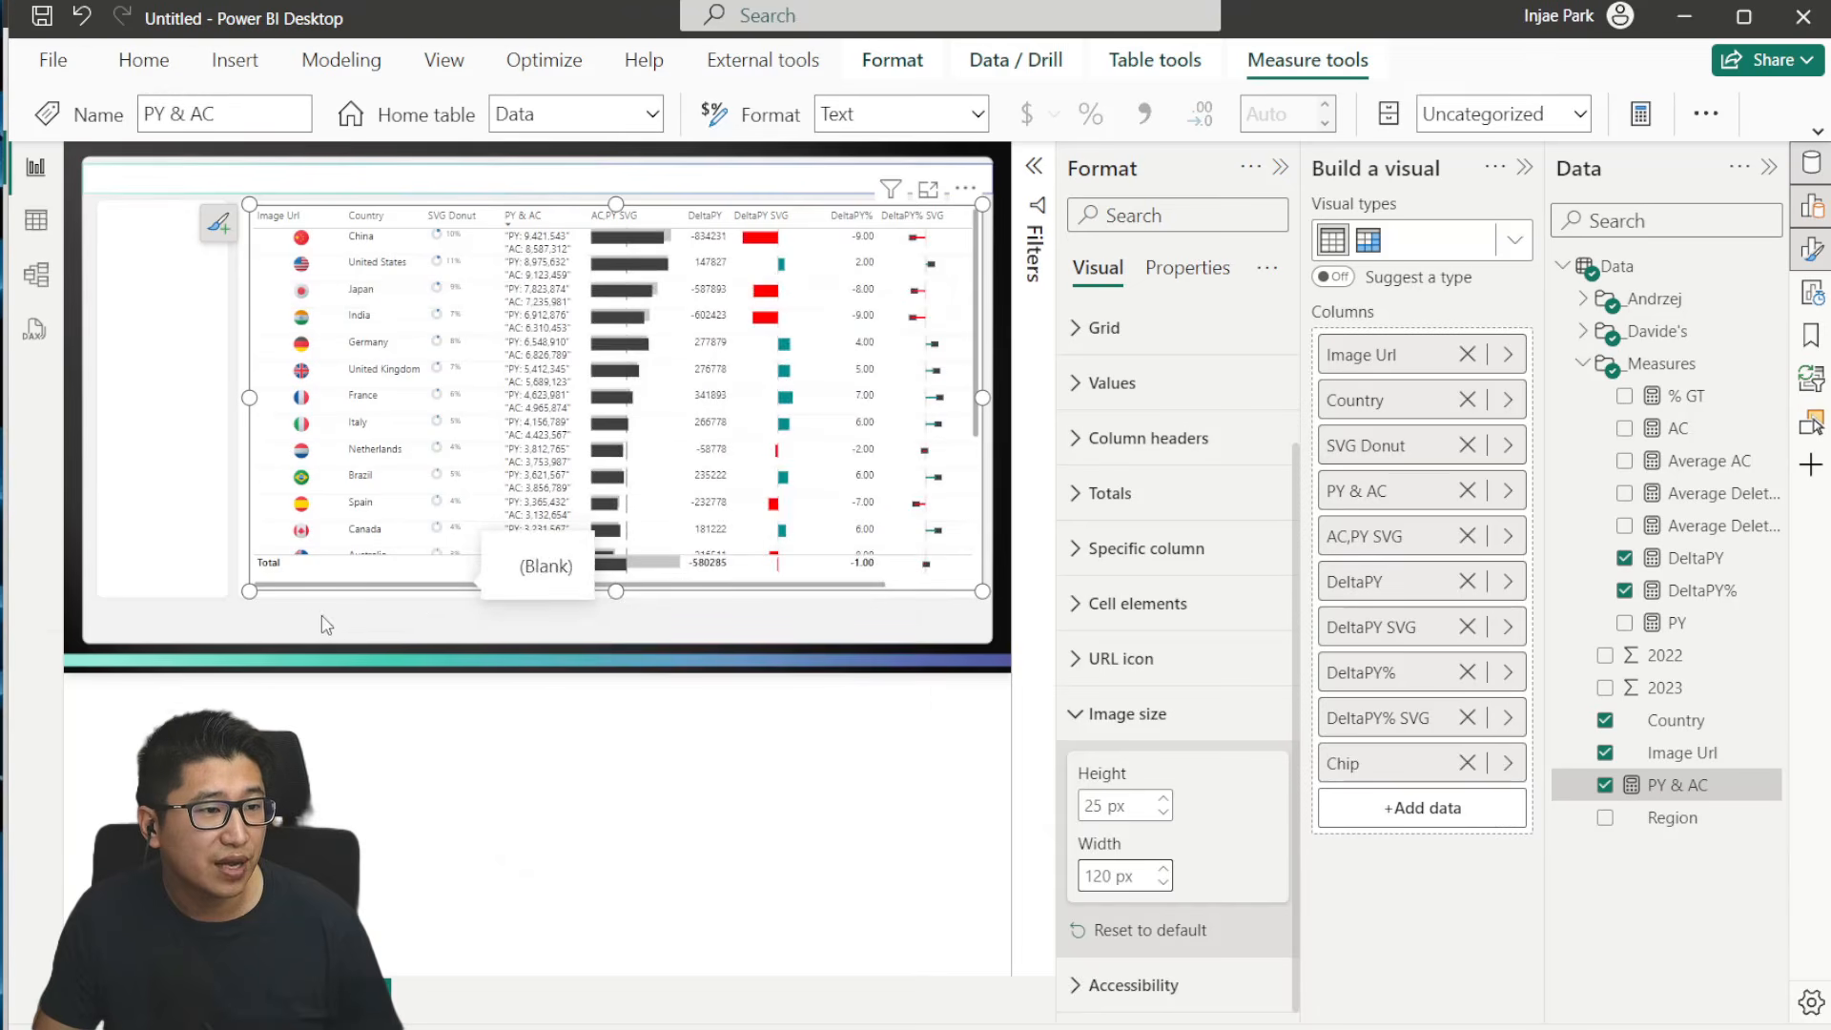
# - Reposition and widen the table, and narrow its Chip and Image Url columns so every column fits inside the visual
pyautogui.moveTo(505, 593)
pyautogui.mouseDown()
pyautogui.moveTo(577, 599)
pyautogui.moveTo(491, 604)
pyautogui.mouseUp()
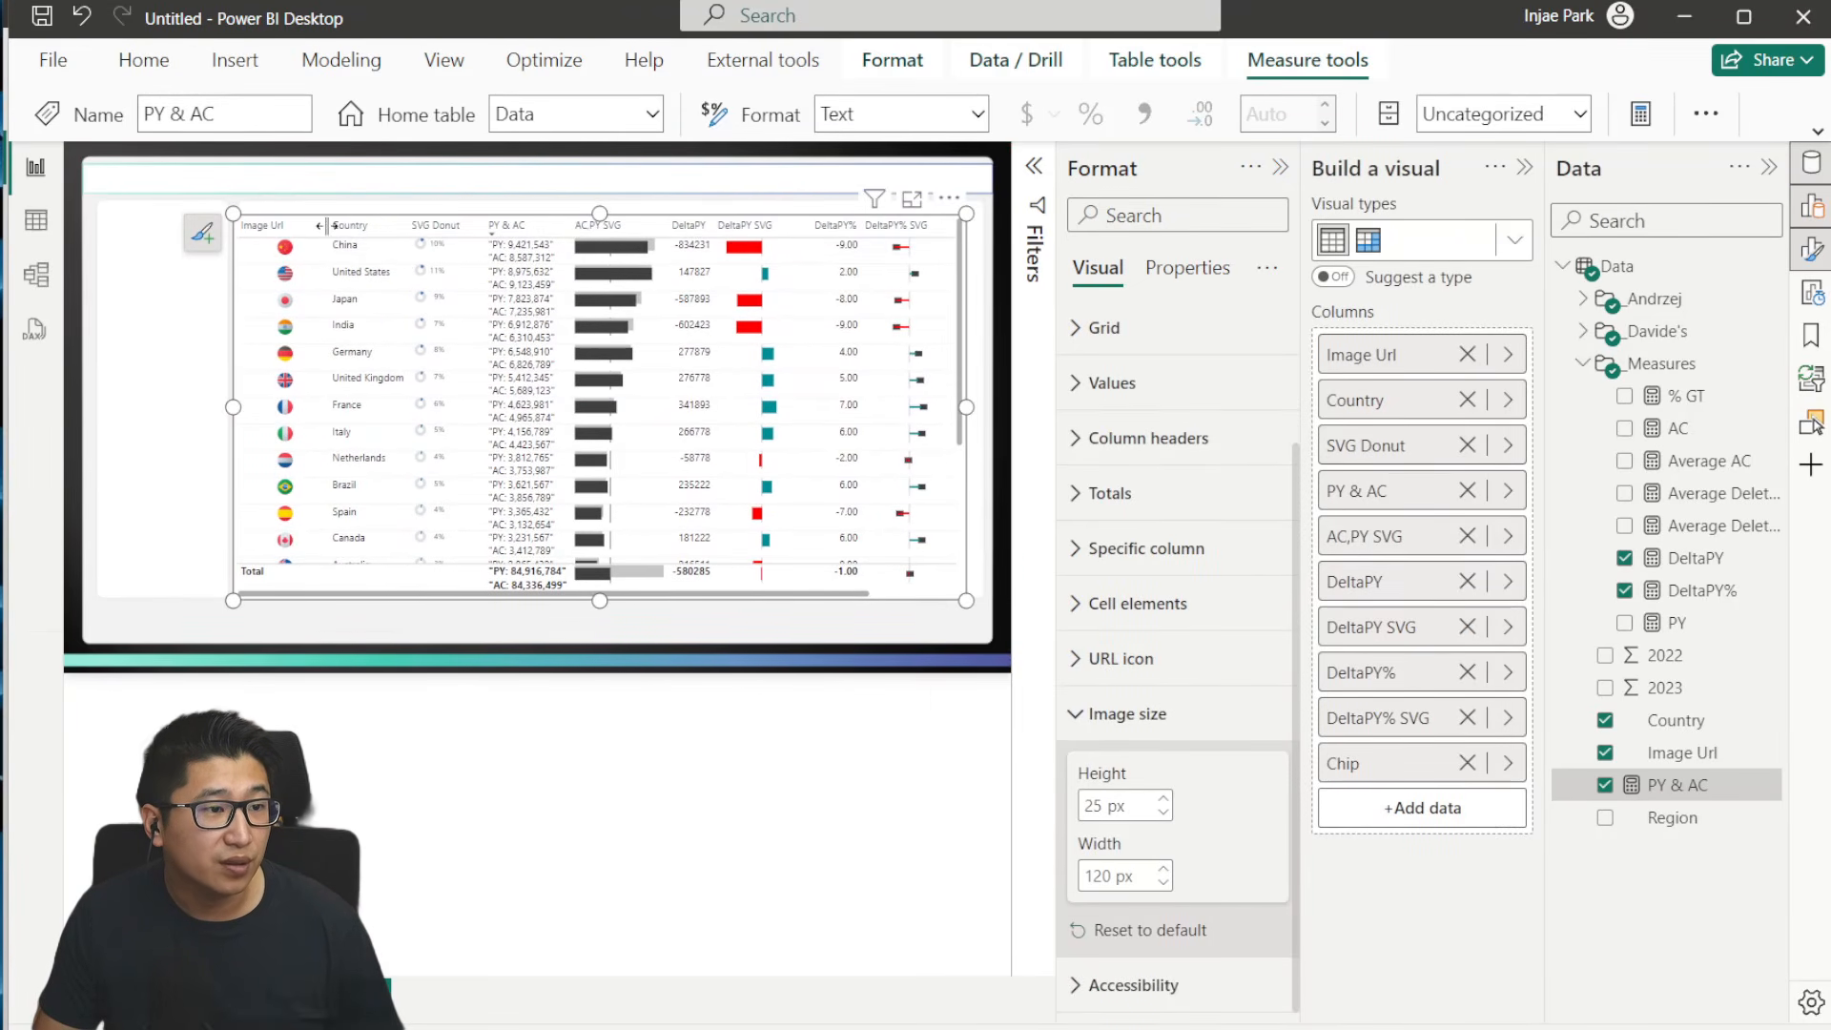
pyautogui.moveTo(844, 593); pyautogui.dragTo(916, 593)
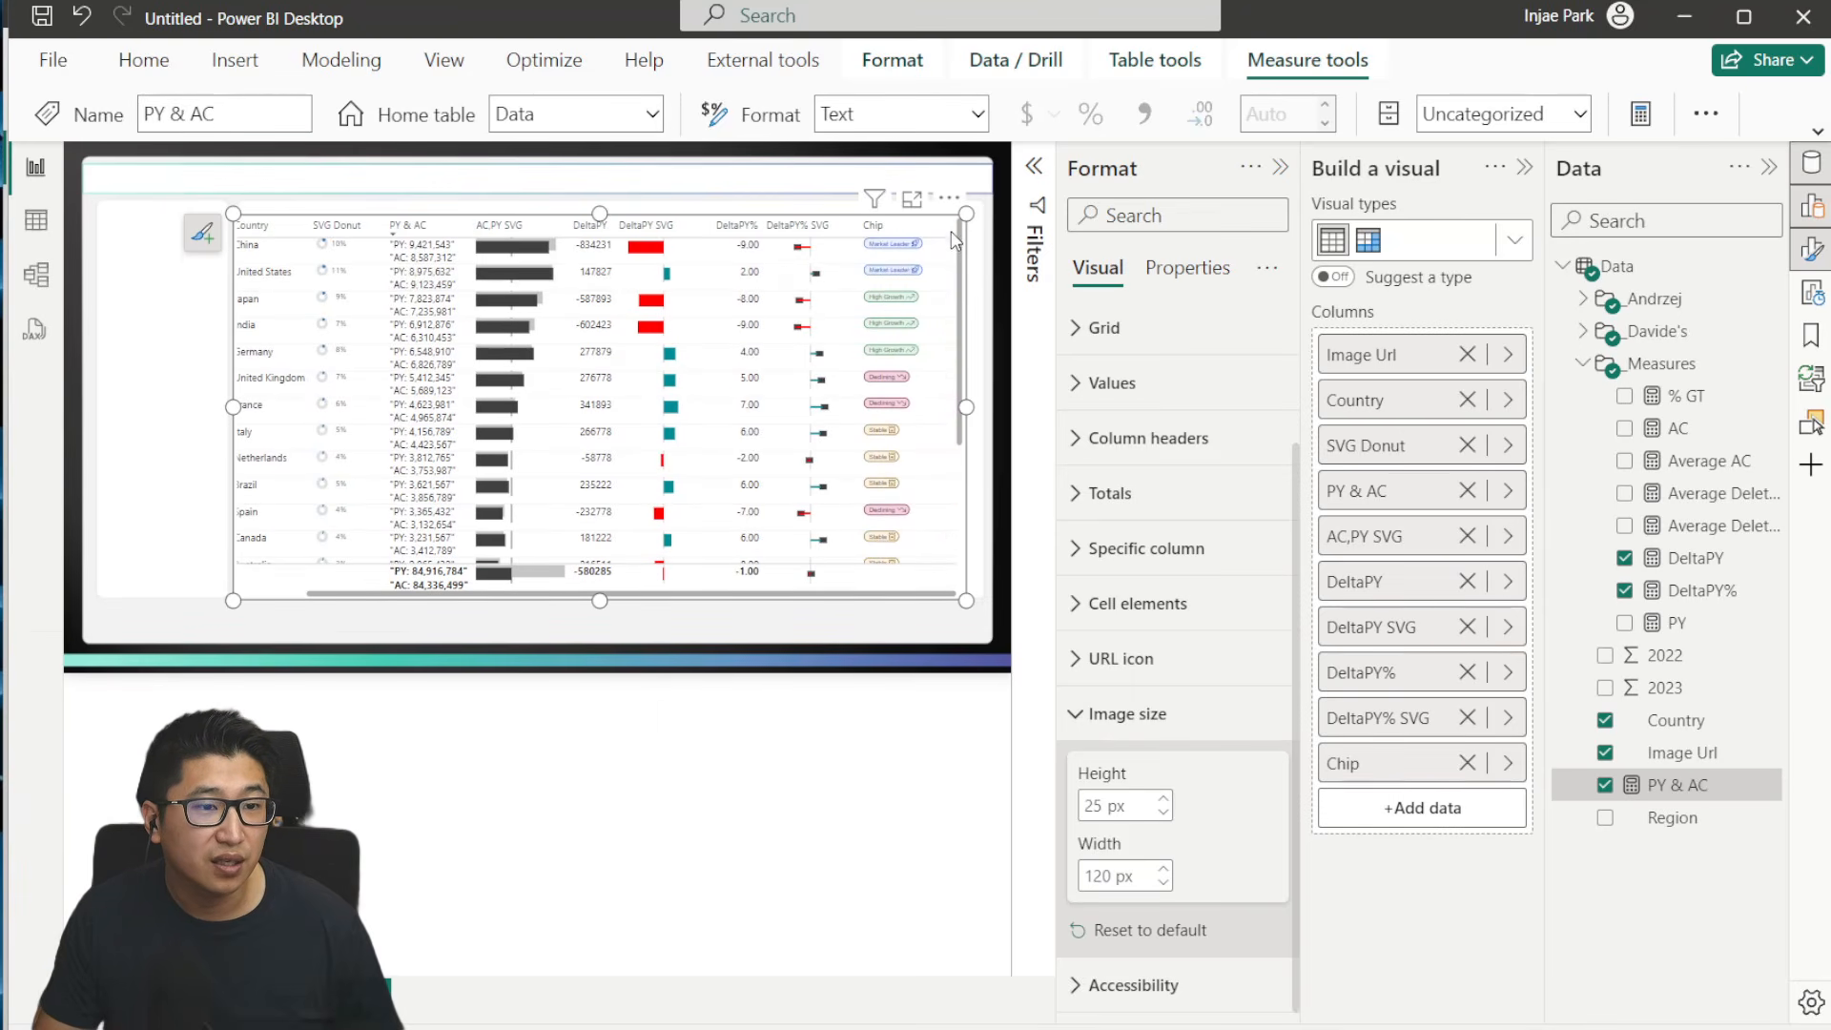
pyautogui.moveTo(954, 227); pyautogui.dragTo(930, 227)
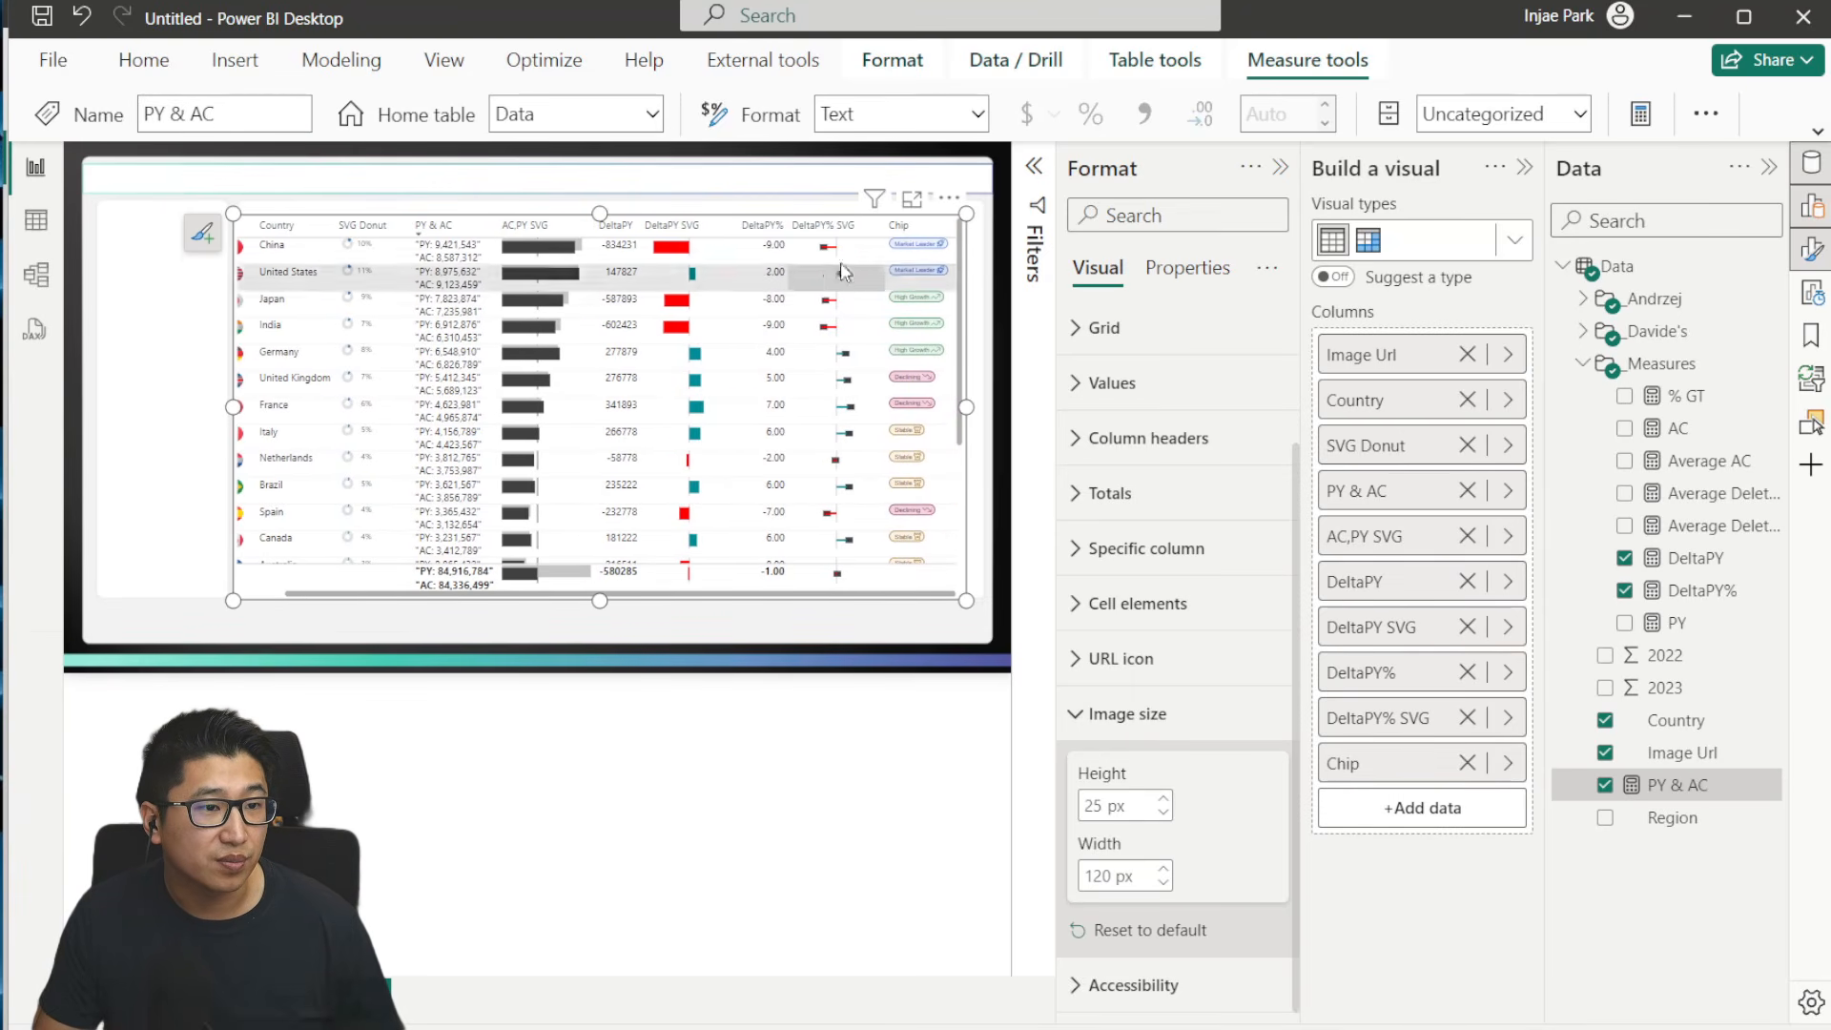
pyautogui.moveTo(736, 225); pyautogui.dragTo(723, 225)
pyautogui.moveTo(332, 221); pyautogui.dragTo(347, 211)
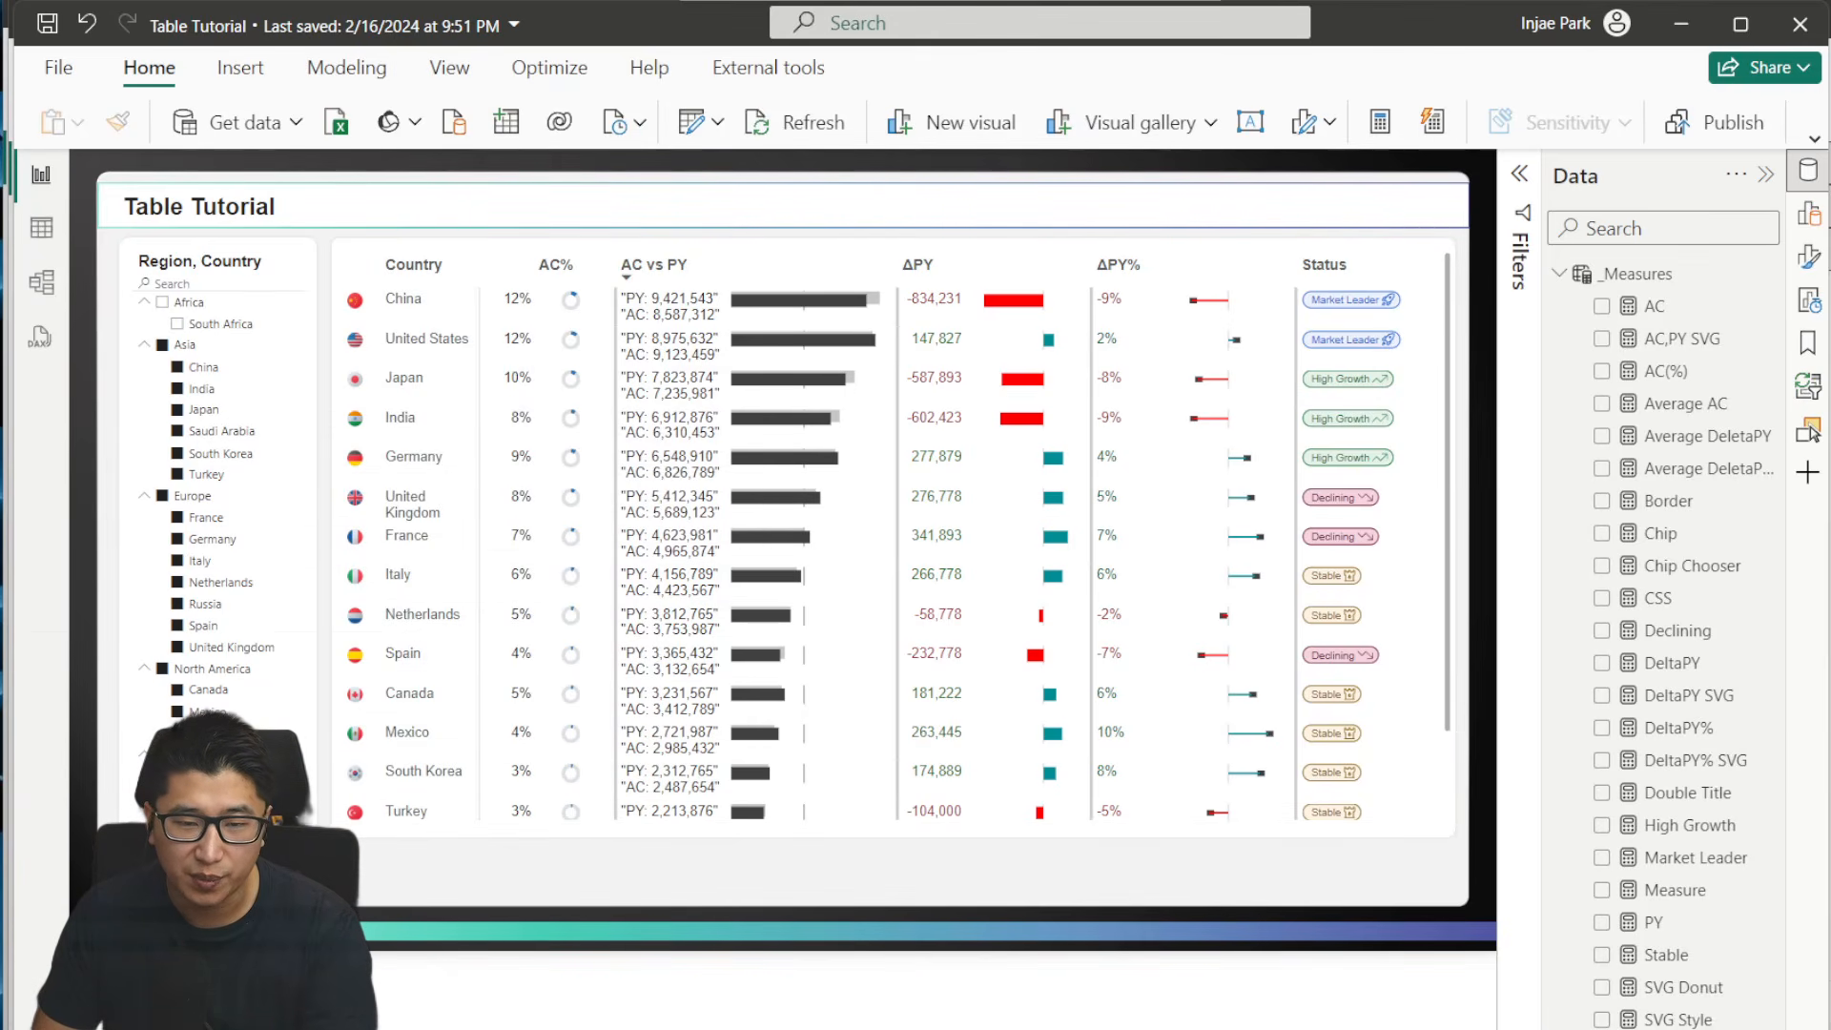
# - Return from the finished Table Tutorial report to the untitled report and add a slicer beside the table with Region and Country
pyautogui.hotkey('alt', 'Tab')
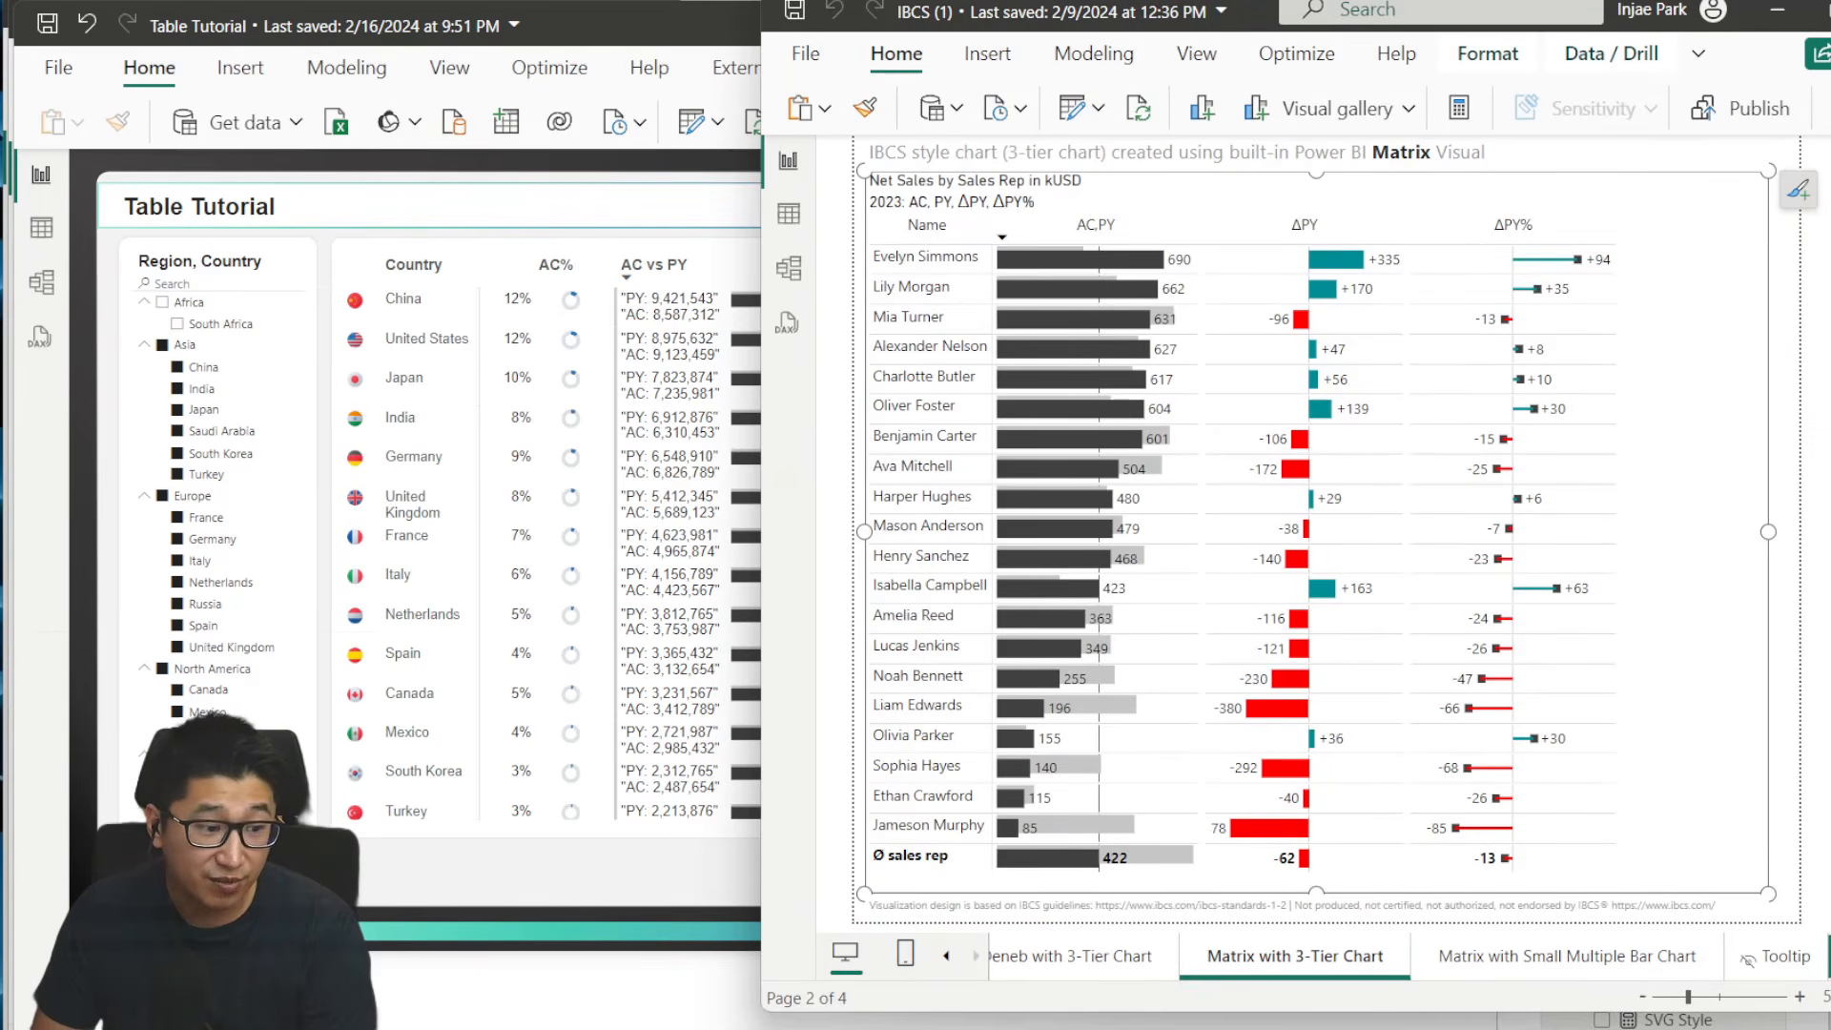
pyautogui.hotkey('alt', 'Tab')
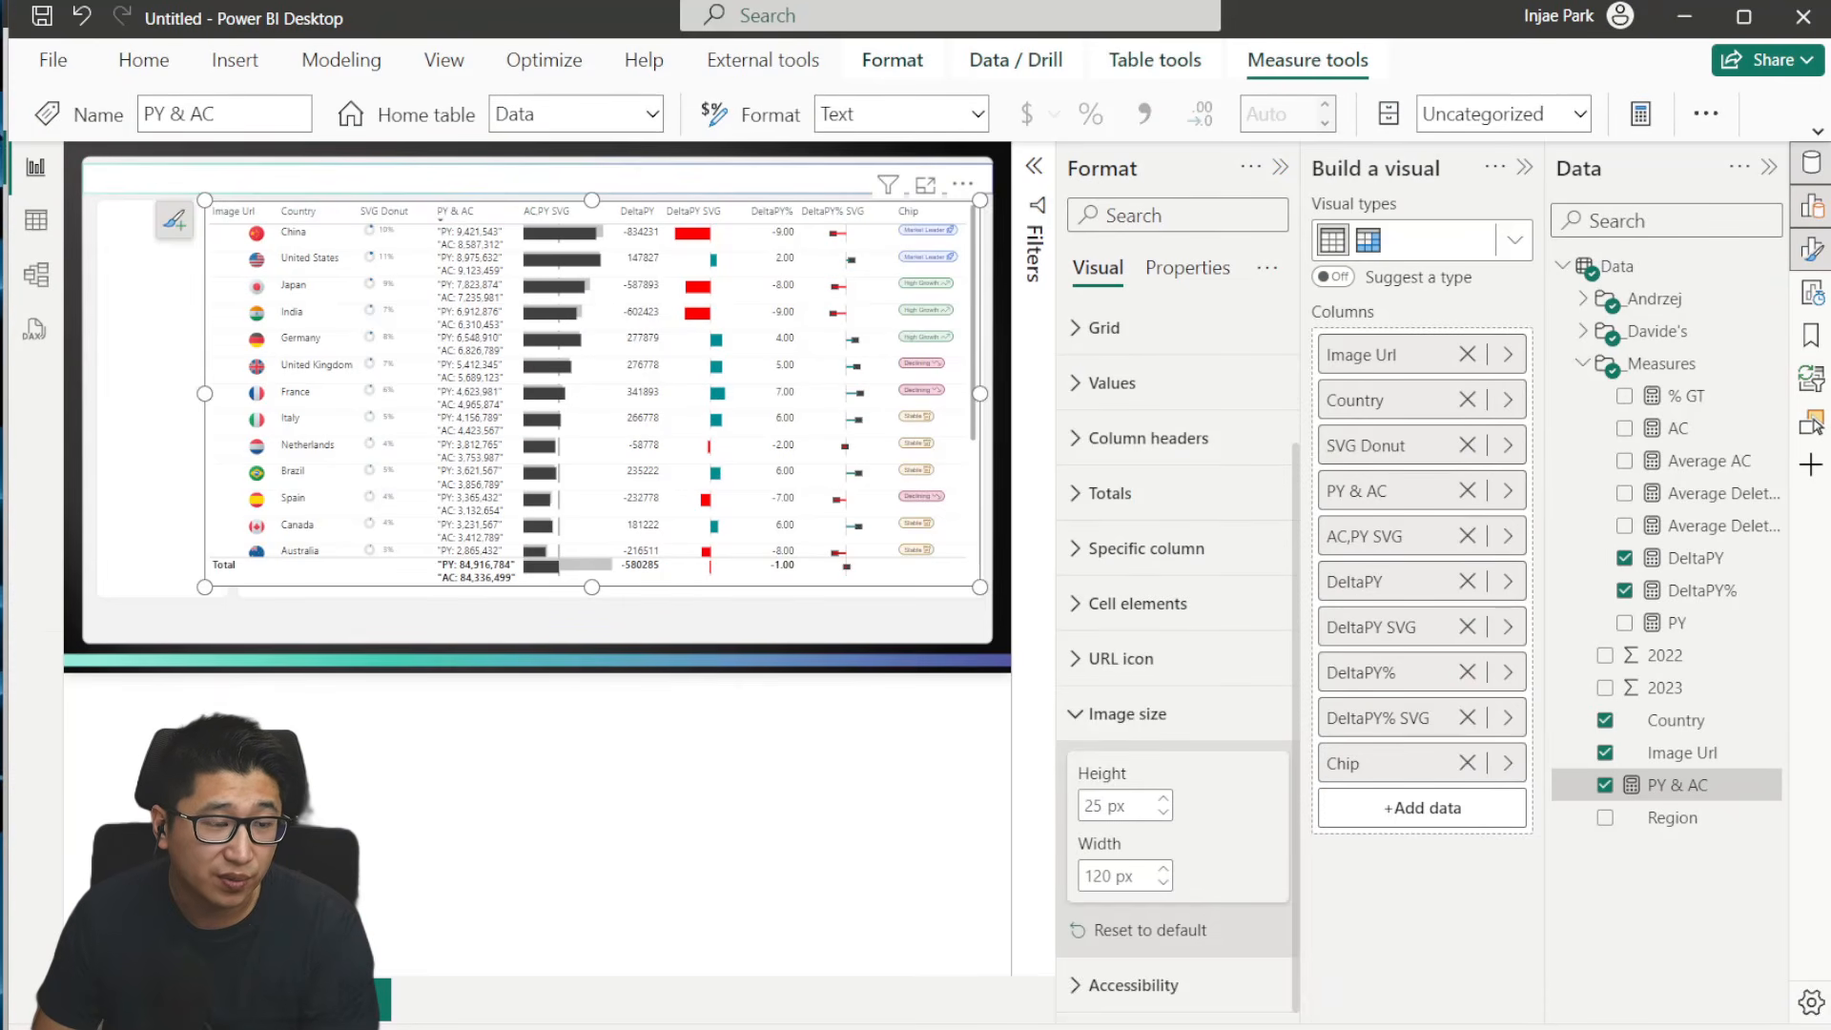
pyautogui.click(156, 296)
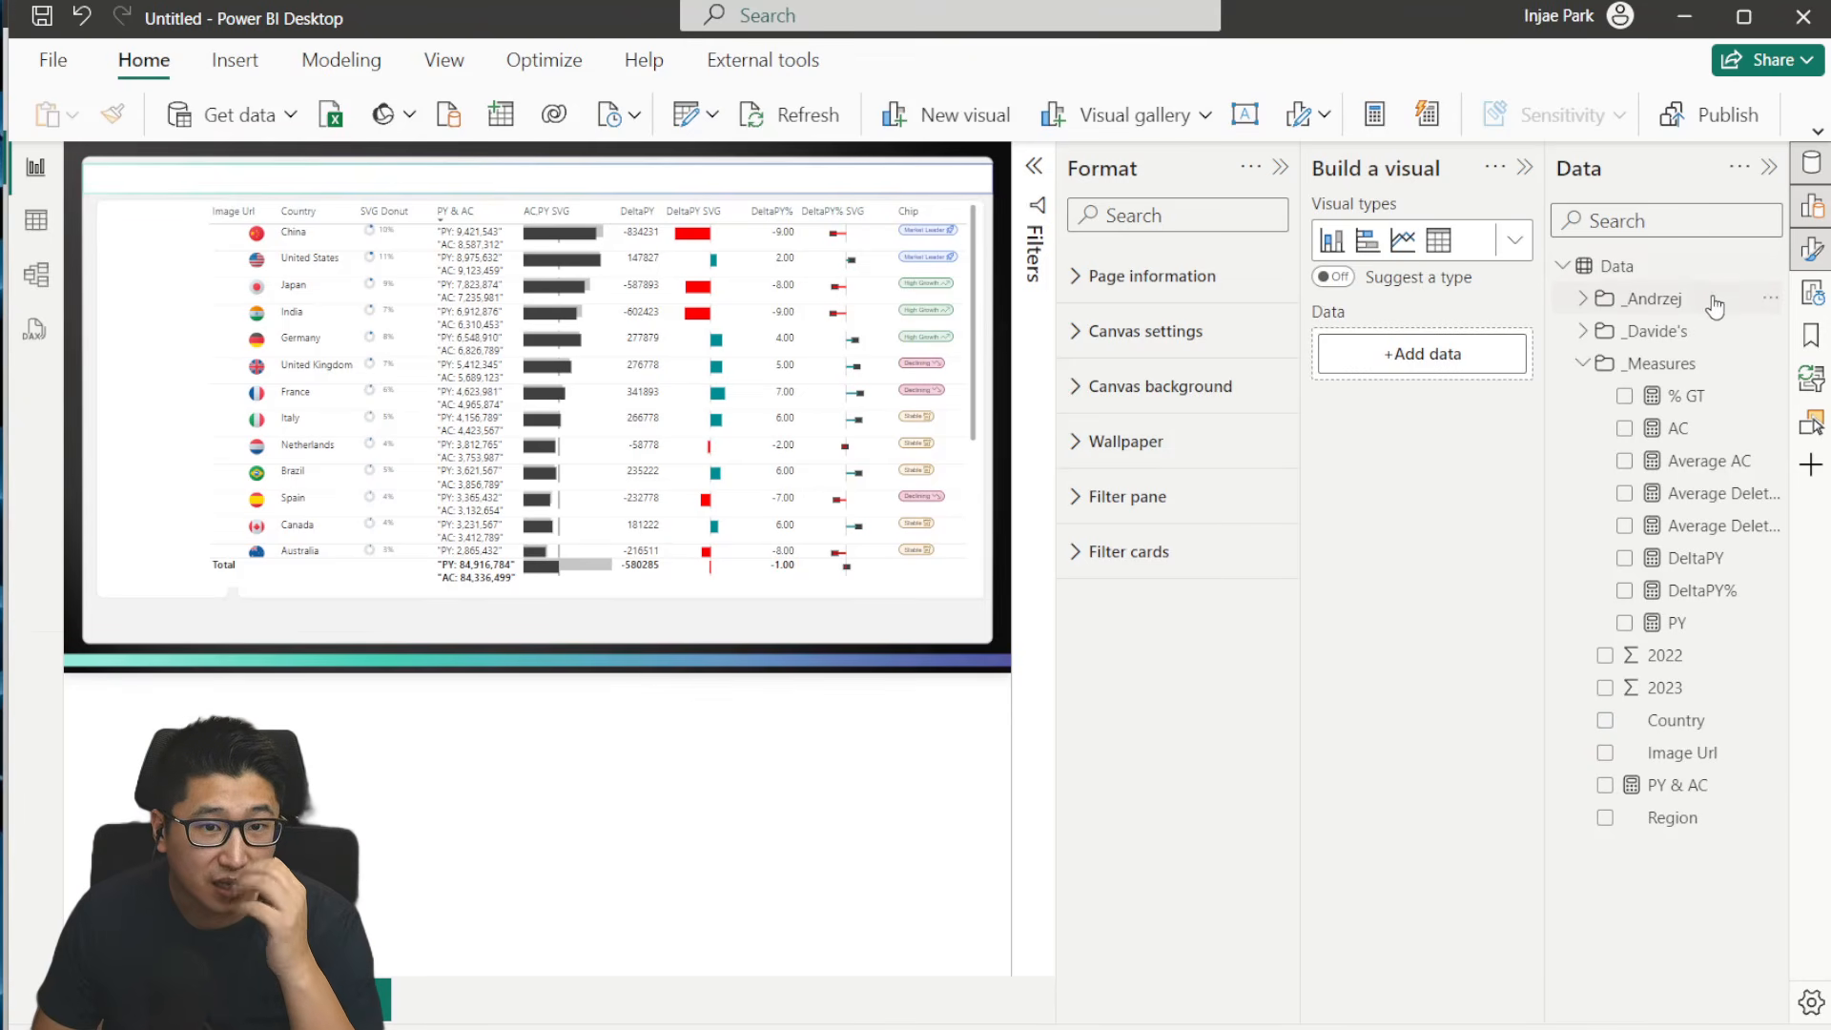
pyautogui.click(1517, 245)
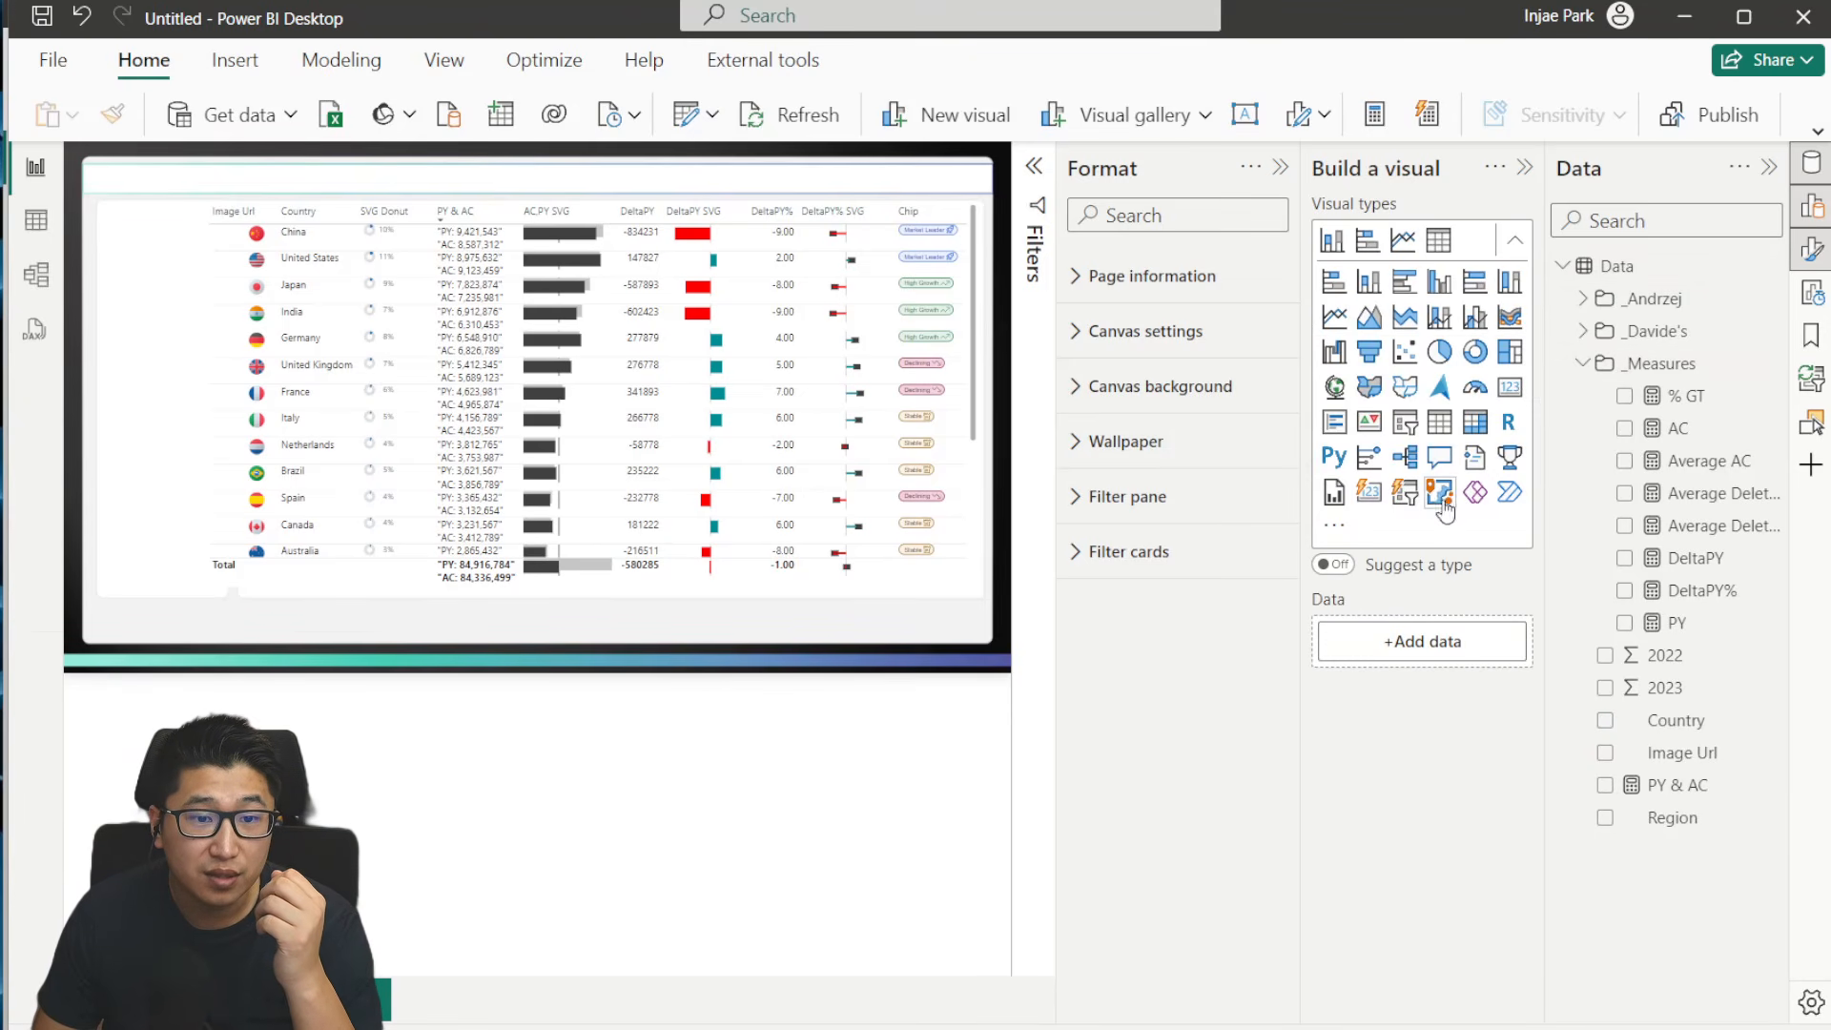
pyautogui.click(1407, 424)
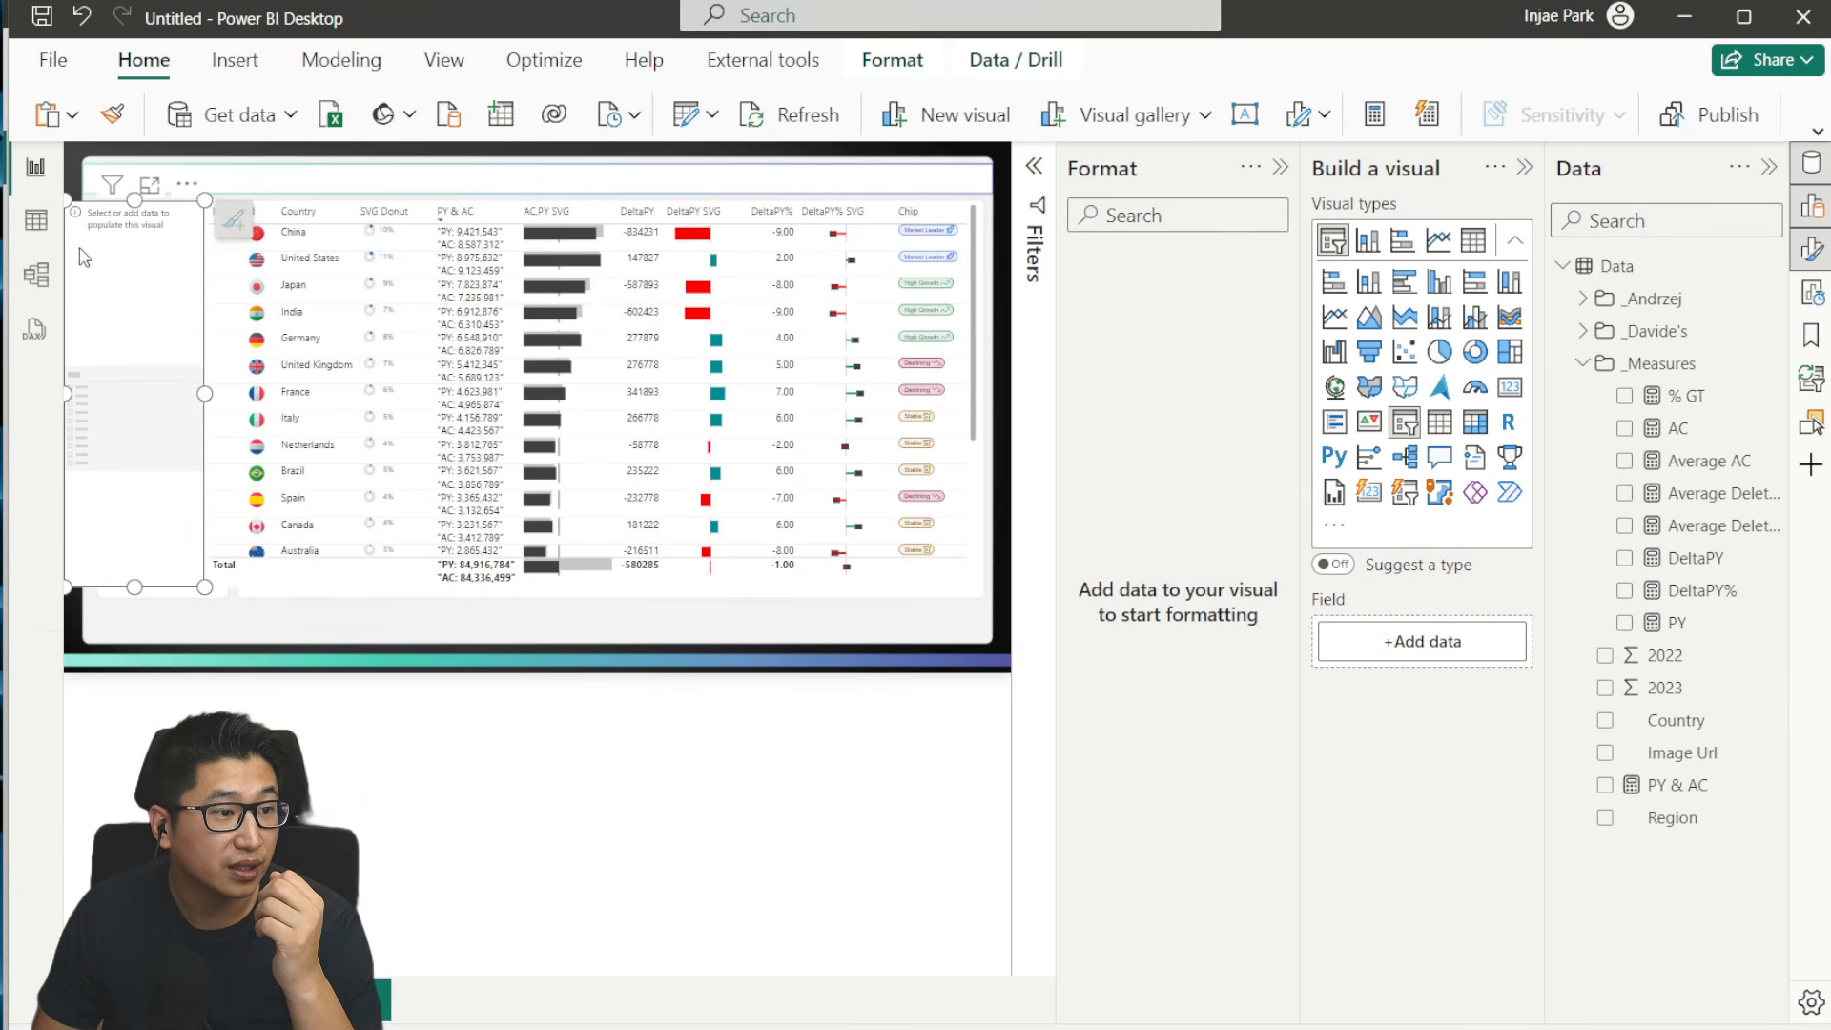
pyautogui.click(1605, 818)
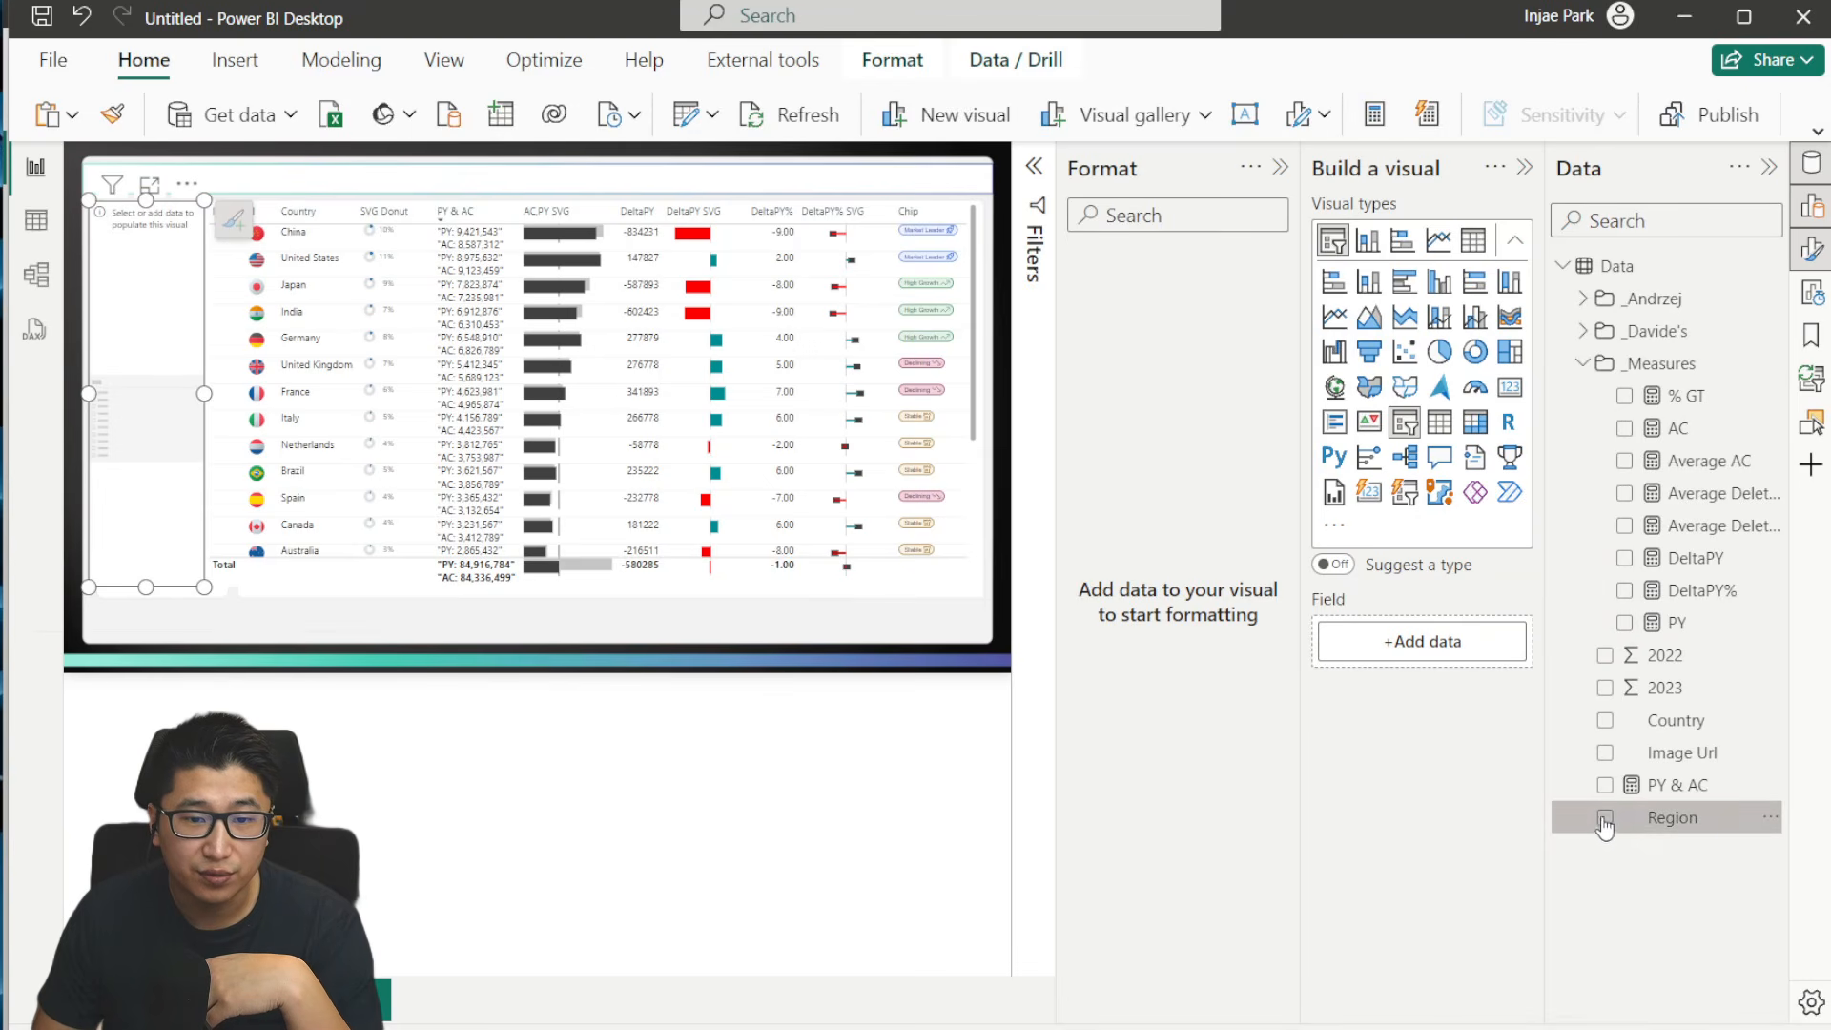
pyautogui.click(1608, 722)
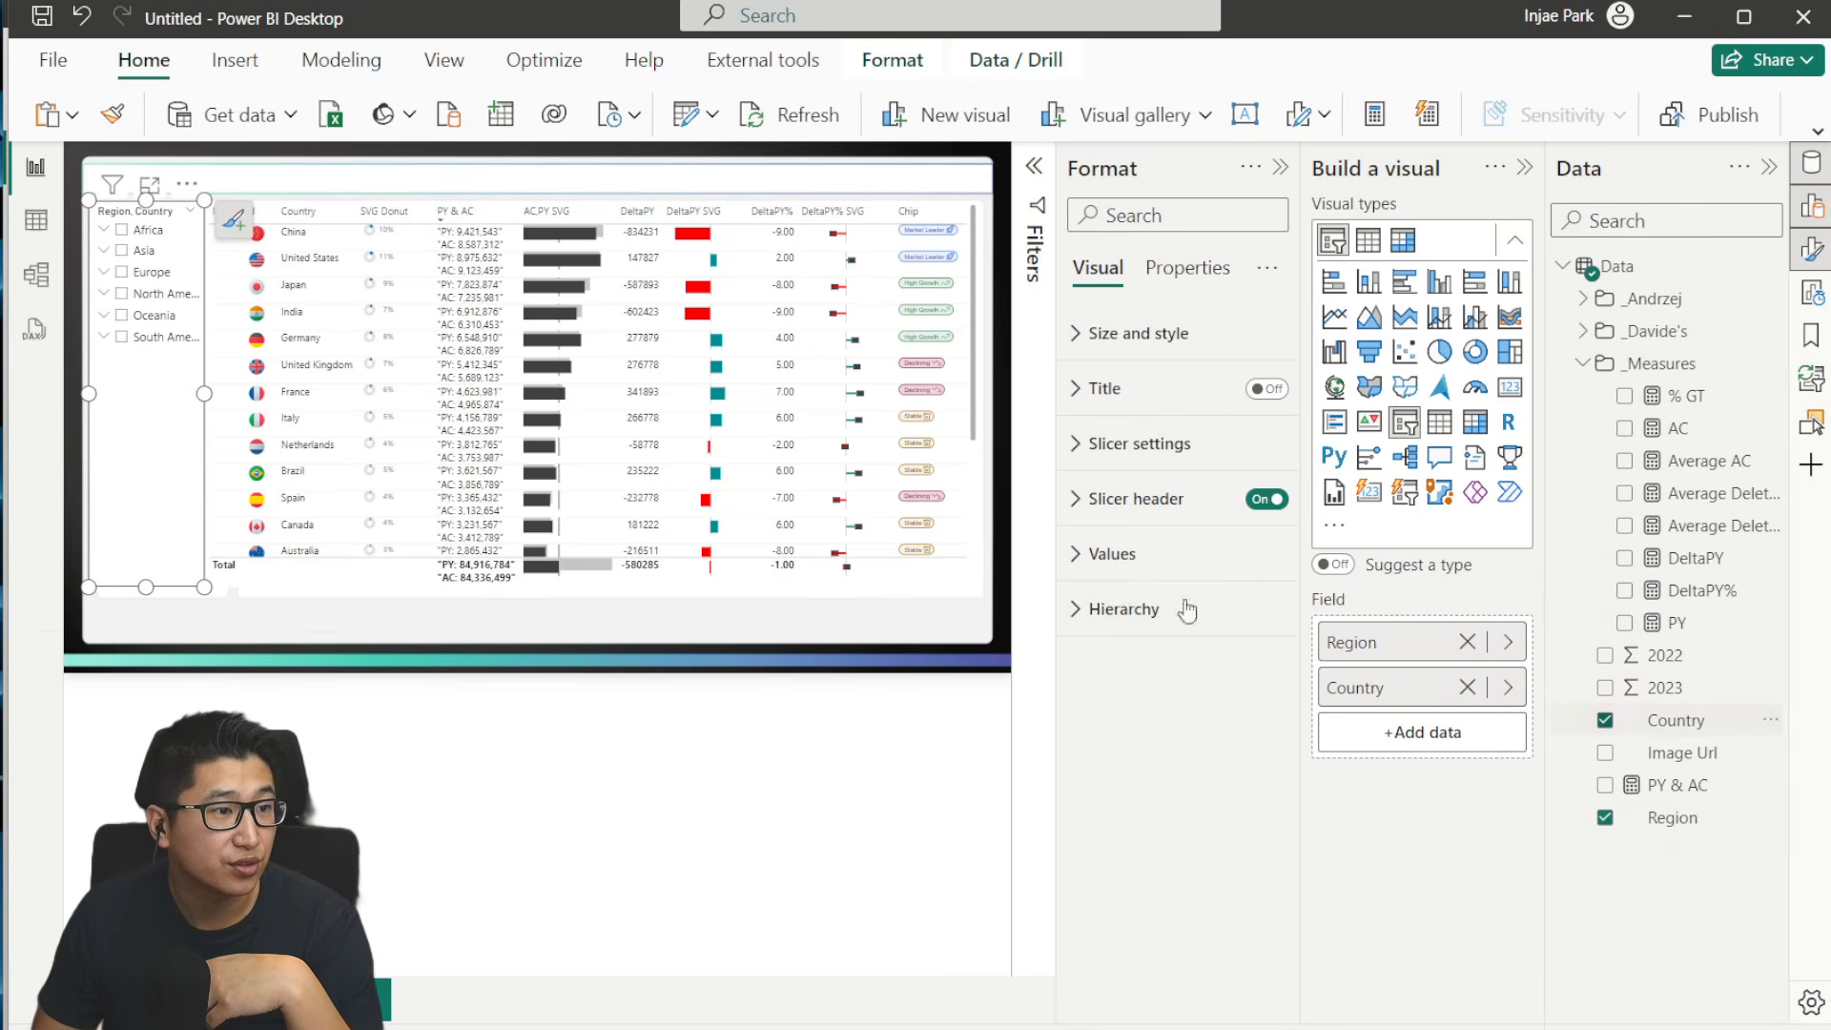
# - Expand Africa, Asia and Europe in the Region and Country slicer and enable its search box
pyautogui.click(105, 229)
pyautogui.click(103, 271)
pyautogui.click(104, 421)
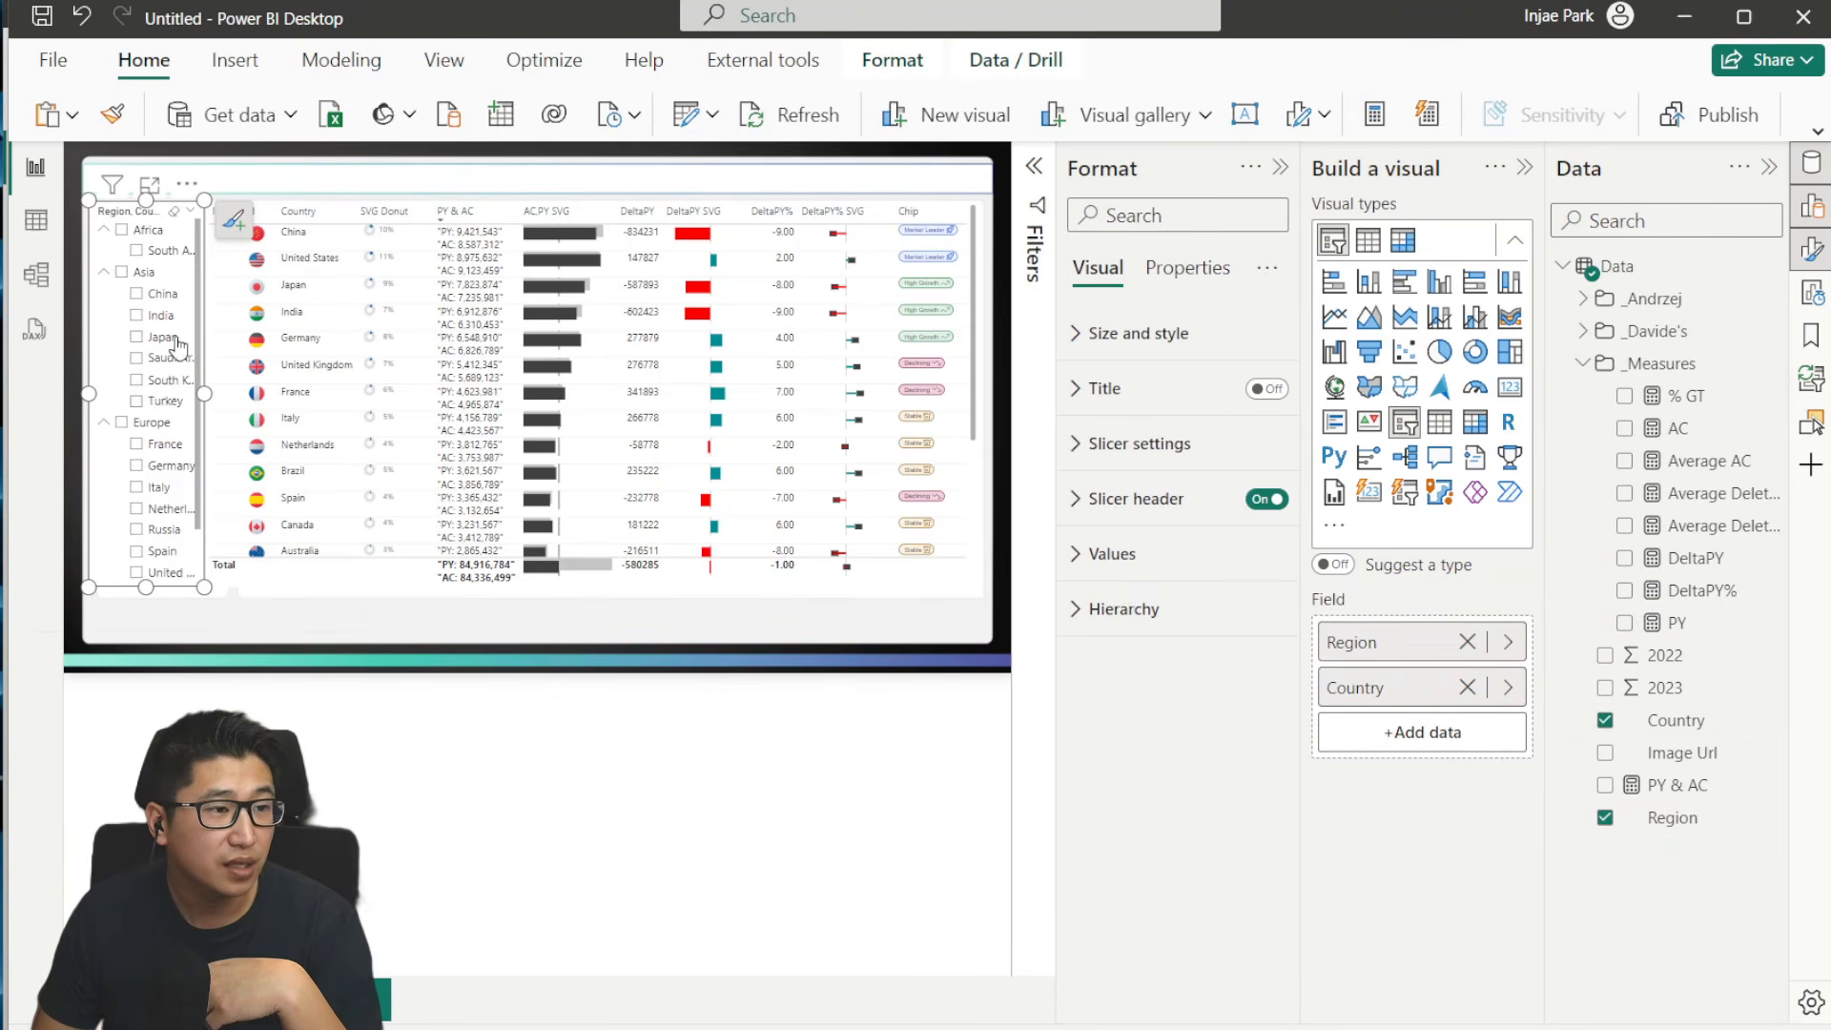
pyautogui.click(353, 730)
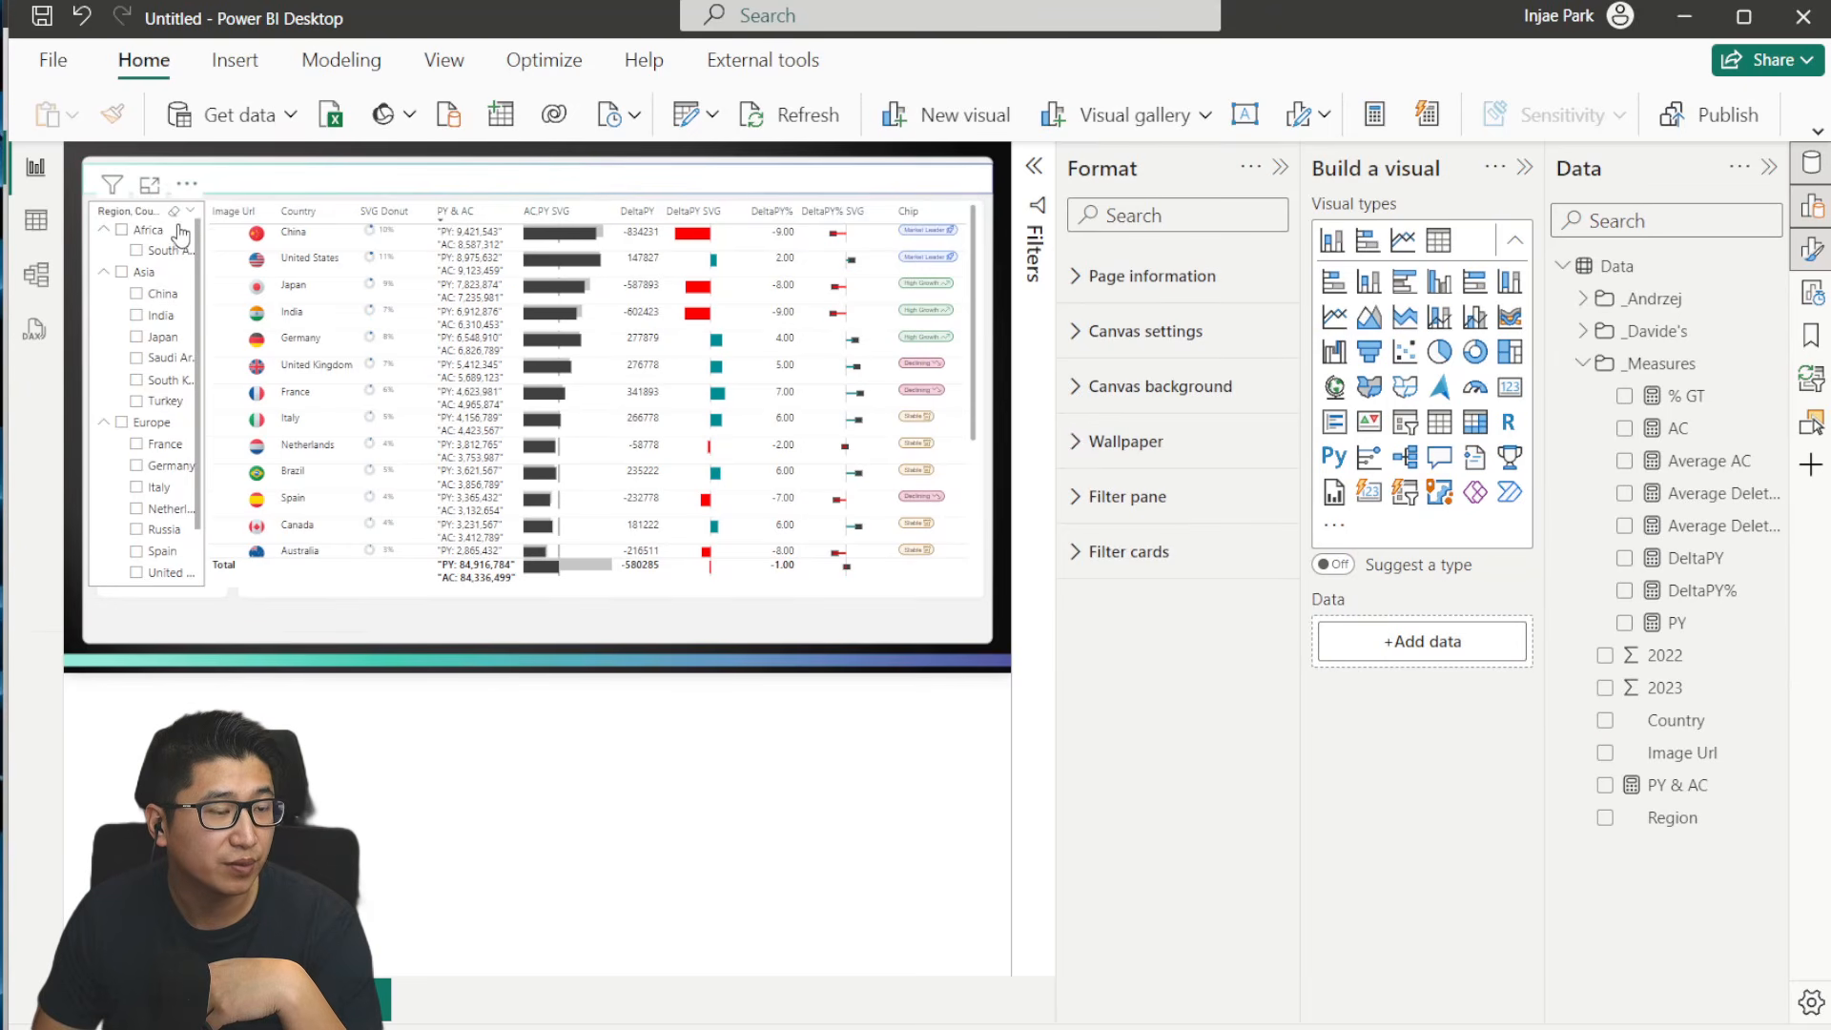
pyautogui.click(187, 184)
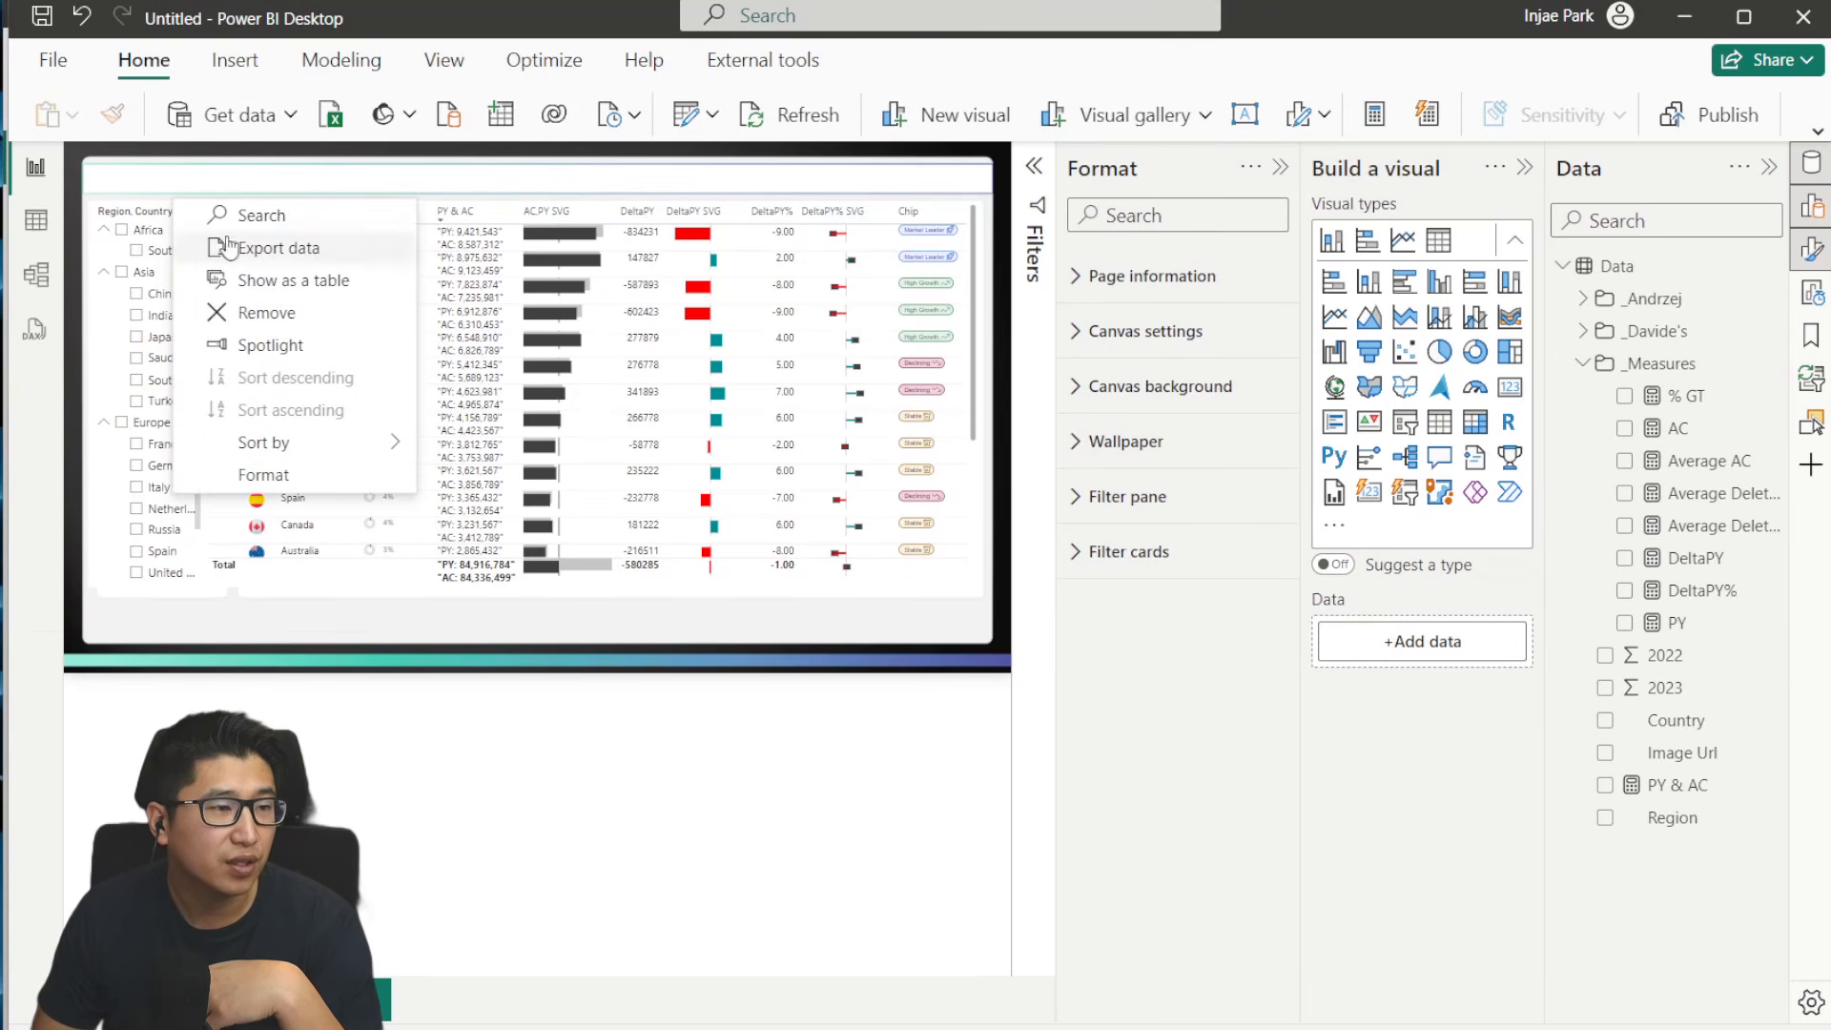
pyautogui.click(261, 217)
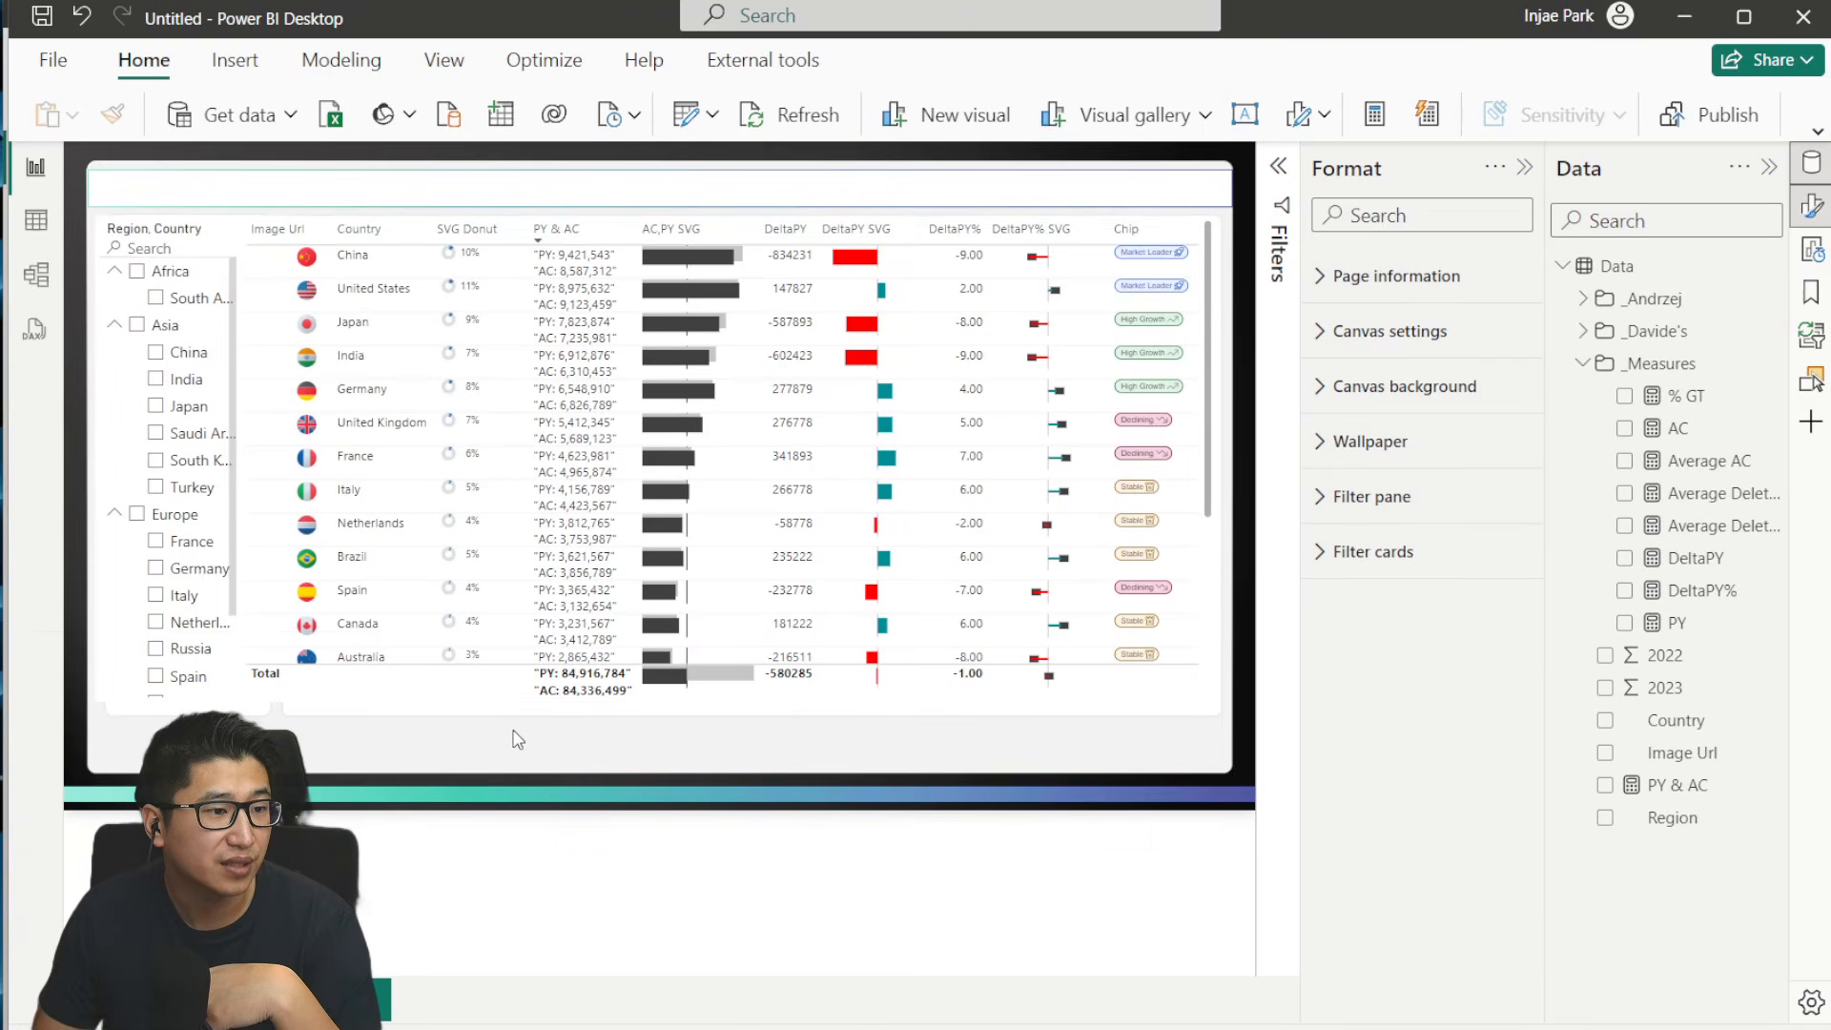
# - Turn off the country table's horizontal gridlines and set its row padding to 3
pyautogui.click(468, 694)
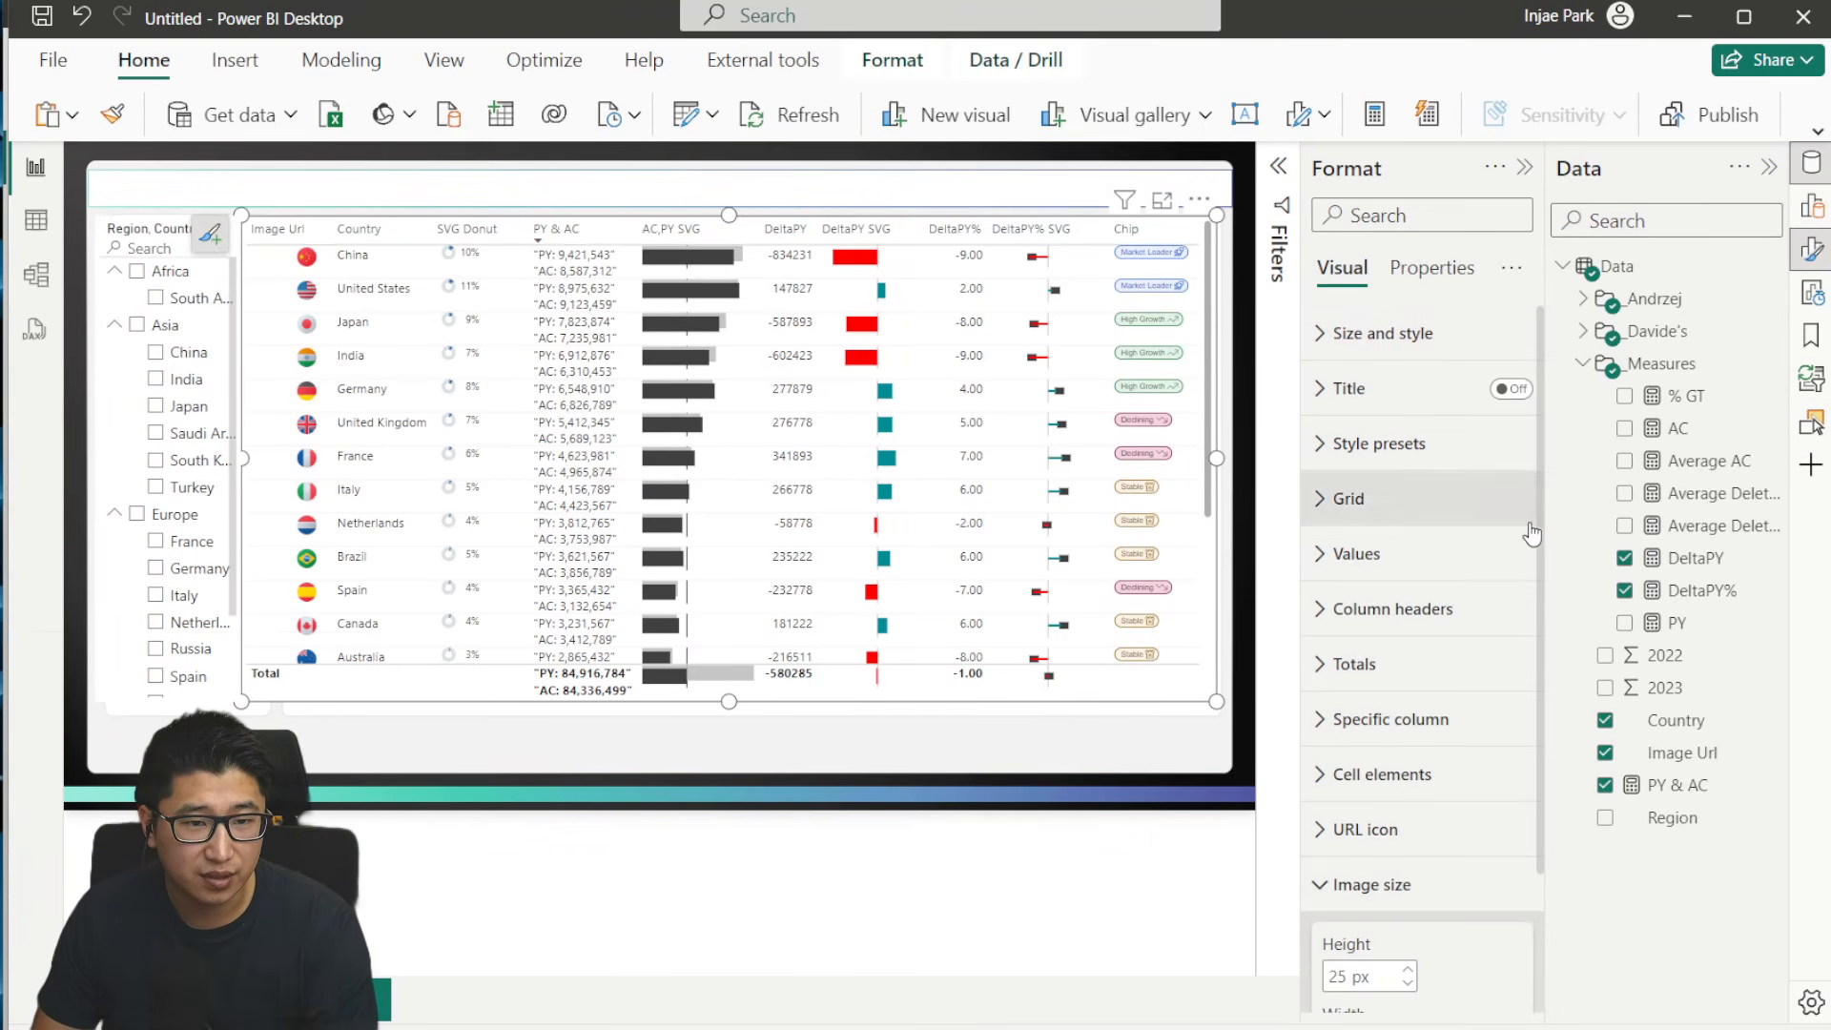
pyautogui.click(1430, 882)
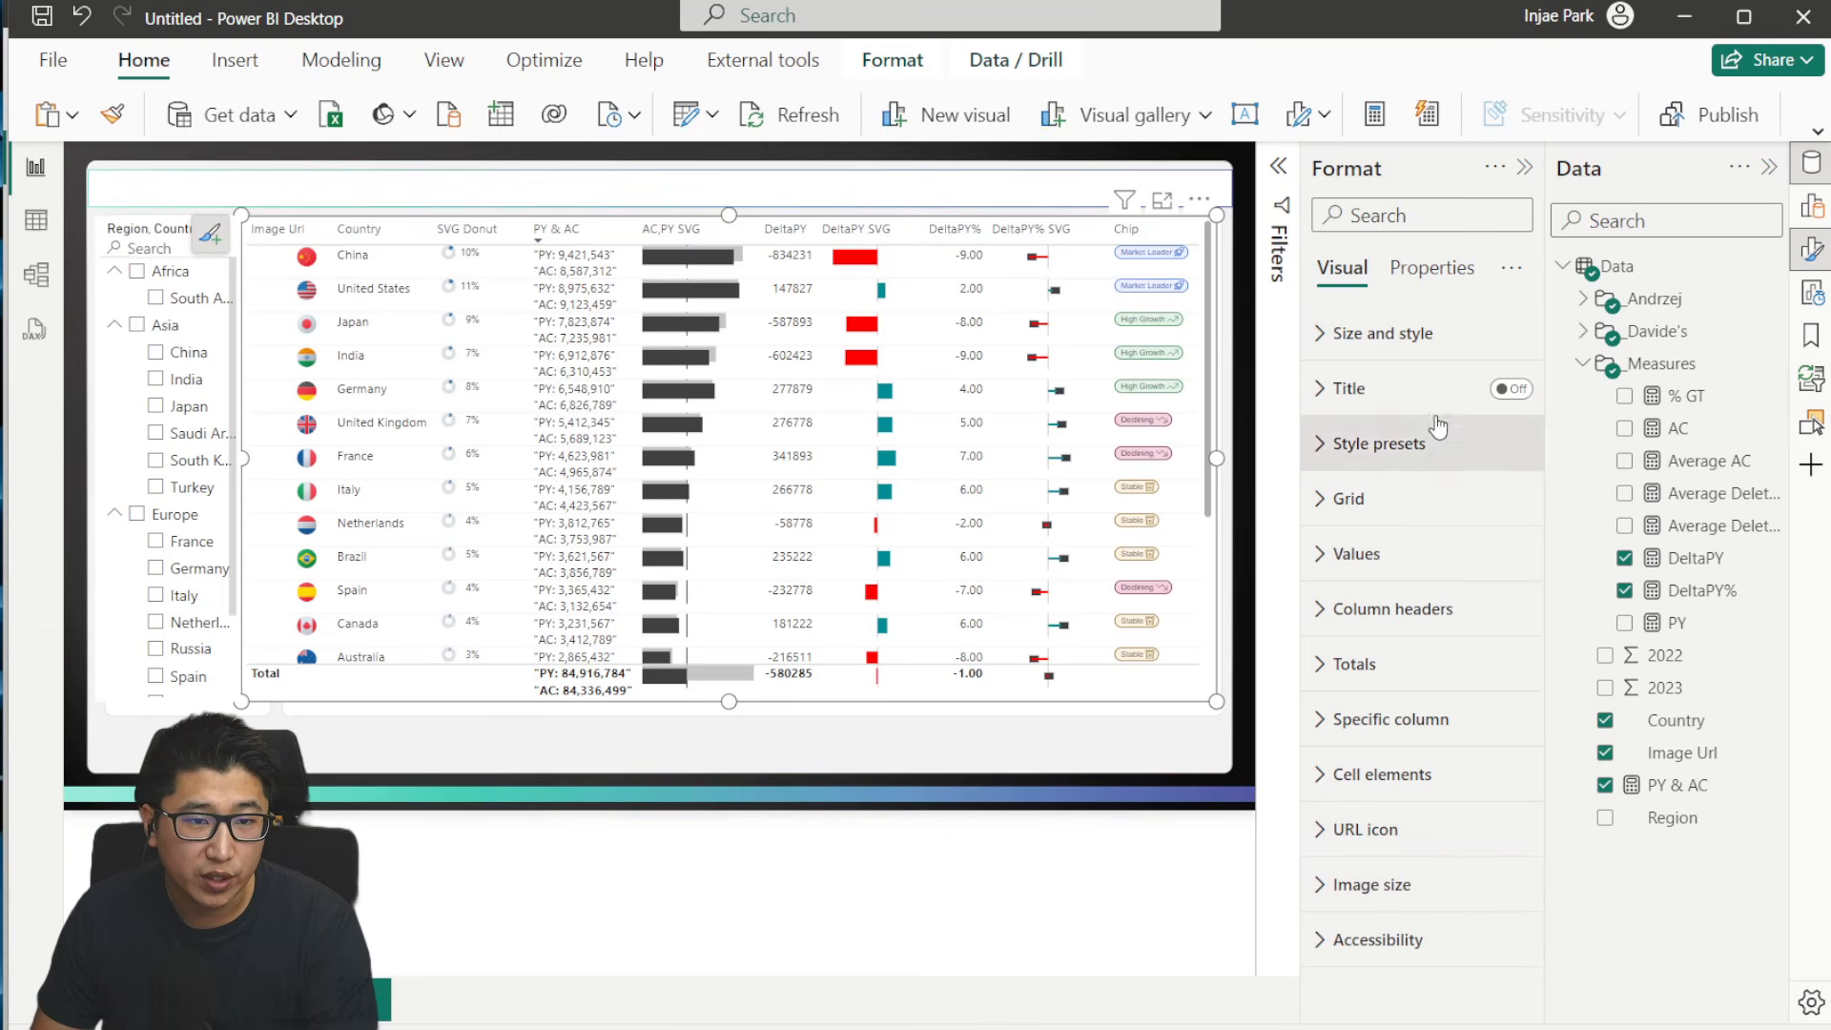
pyautogui.click(1420, 506)
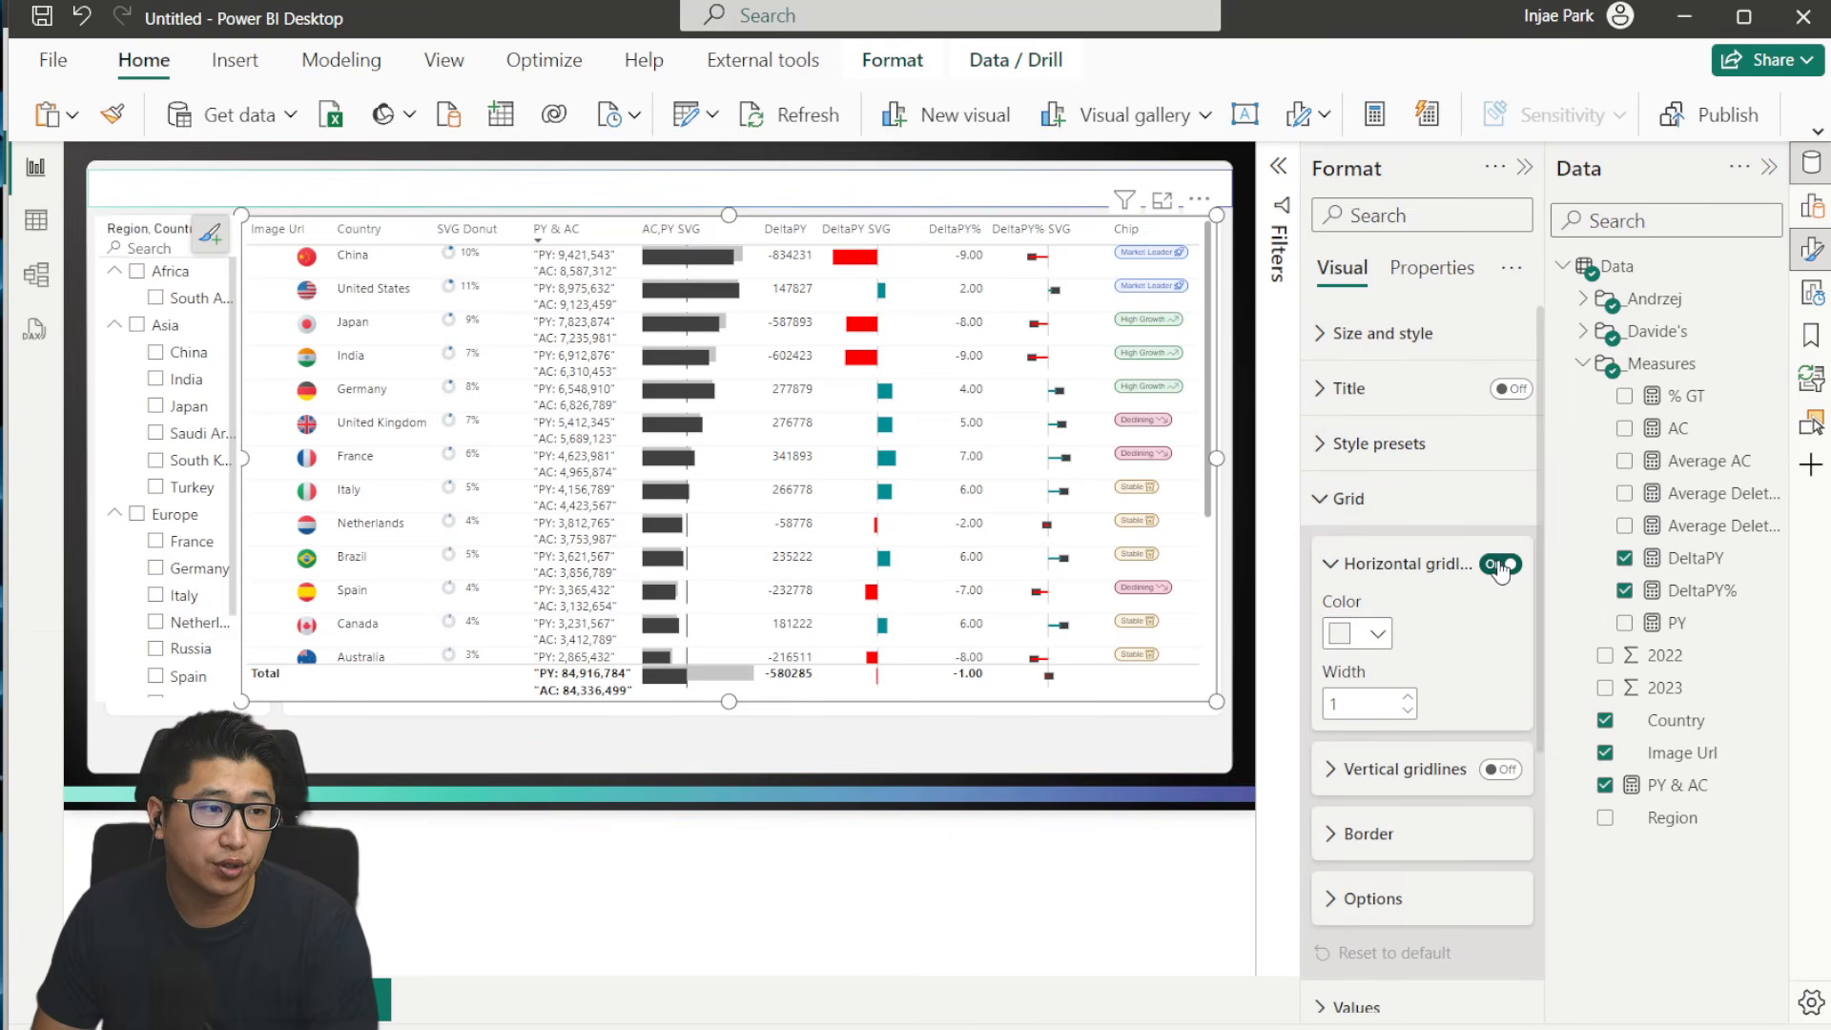
pyautogui.click(1500, 564)
pyautogui.click(1486, 900)
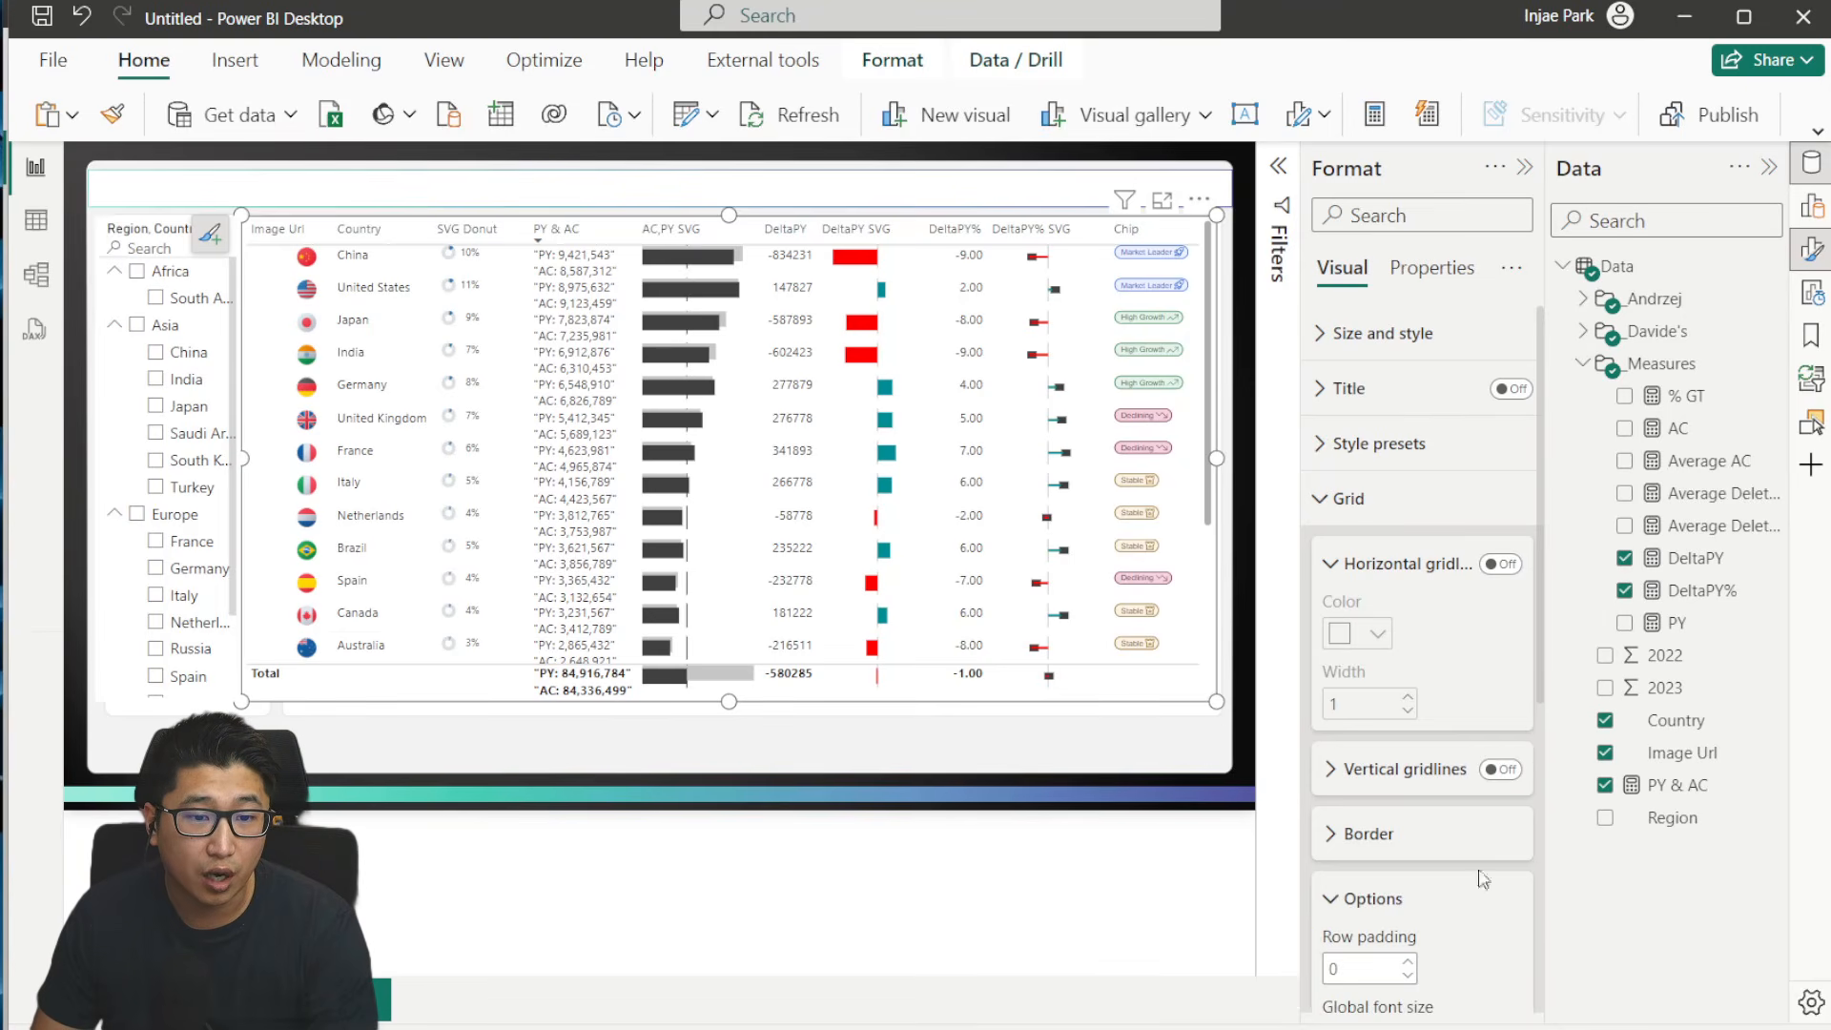
pyautogui.click(1343, 569)
pyautogui.scroll(-1, 1404, 717)
pyautogui.click(1409, 715)
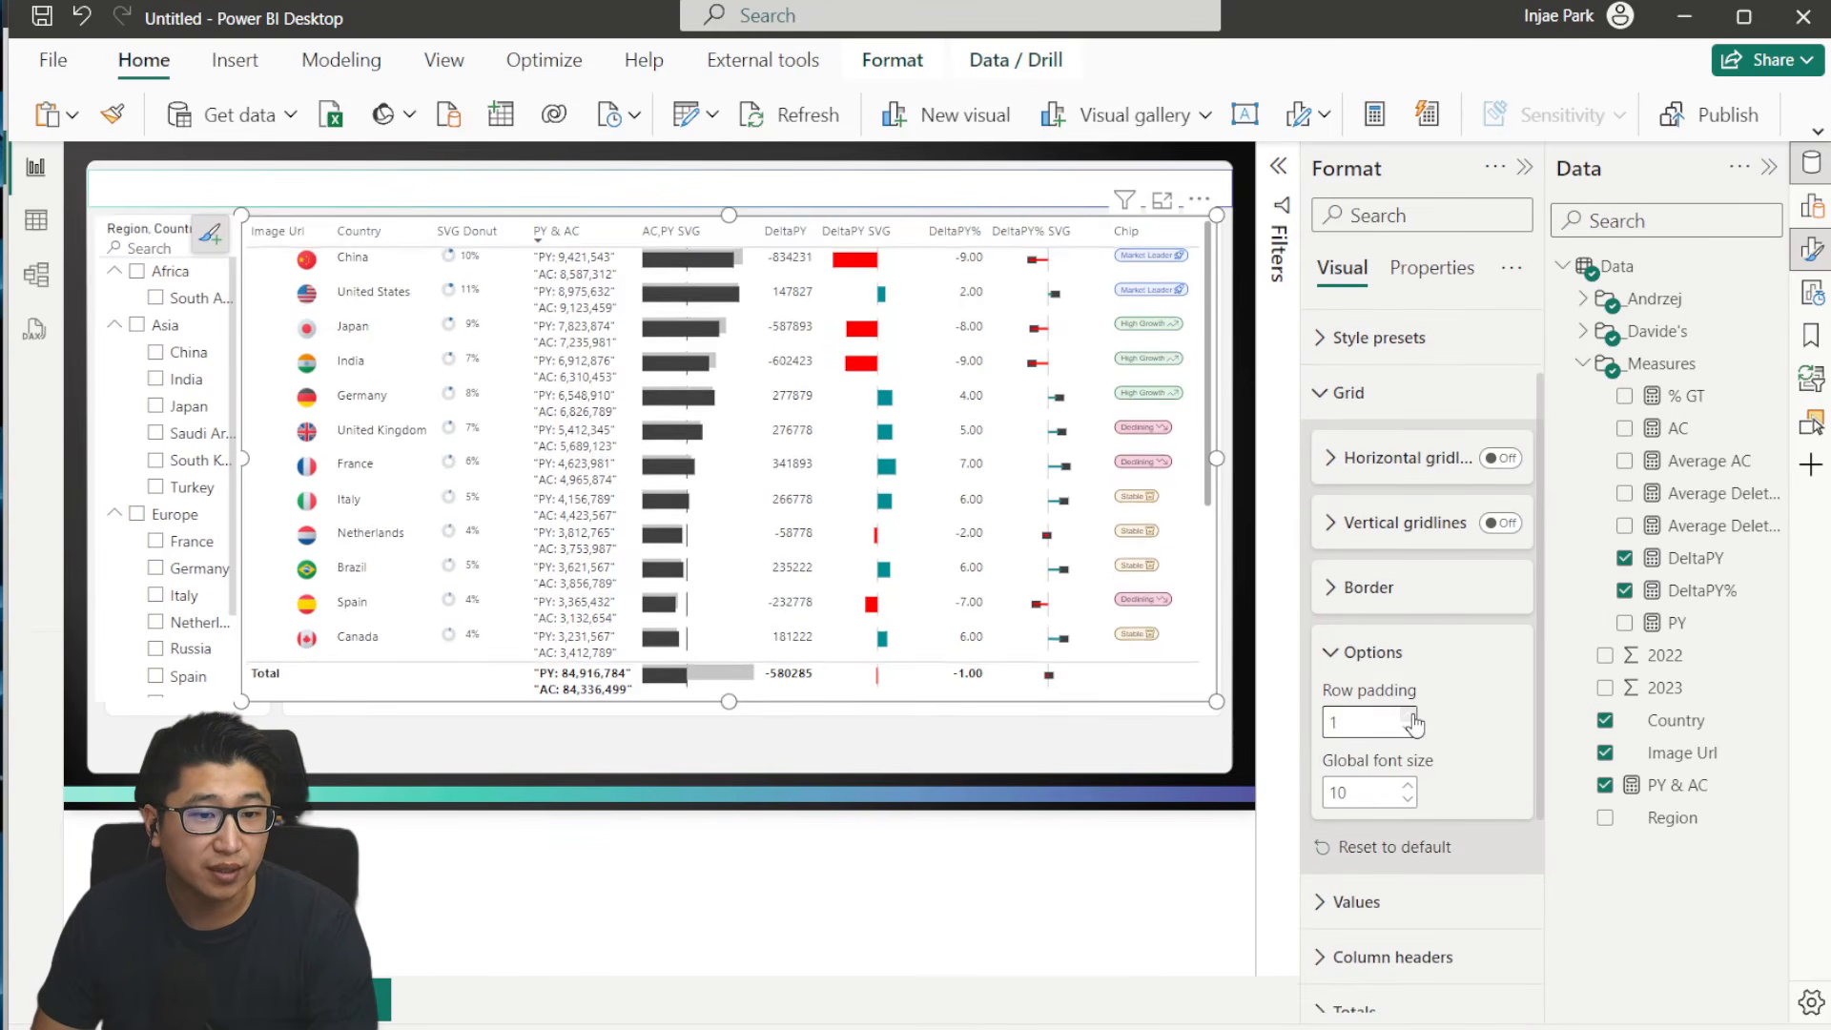
pyautogui.click(1409, 715)
pyautogui.click(1409, 716)
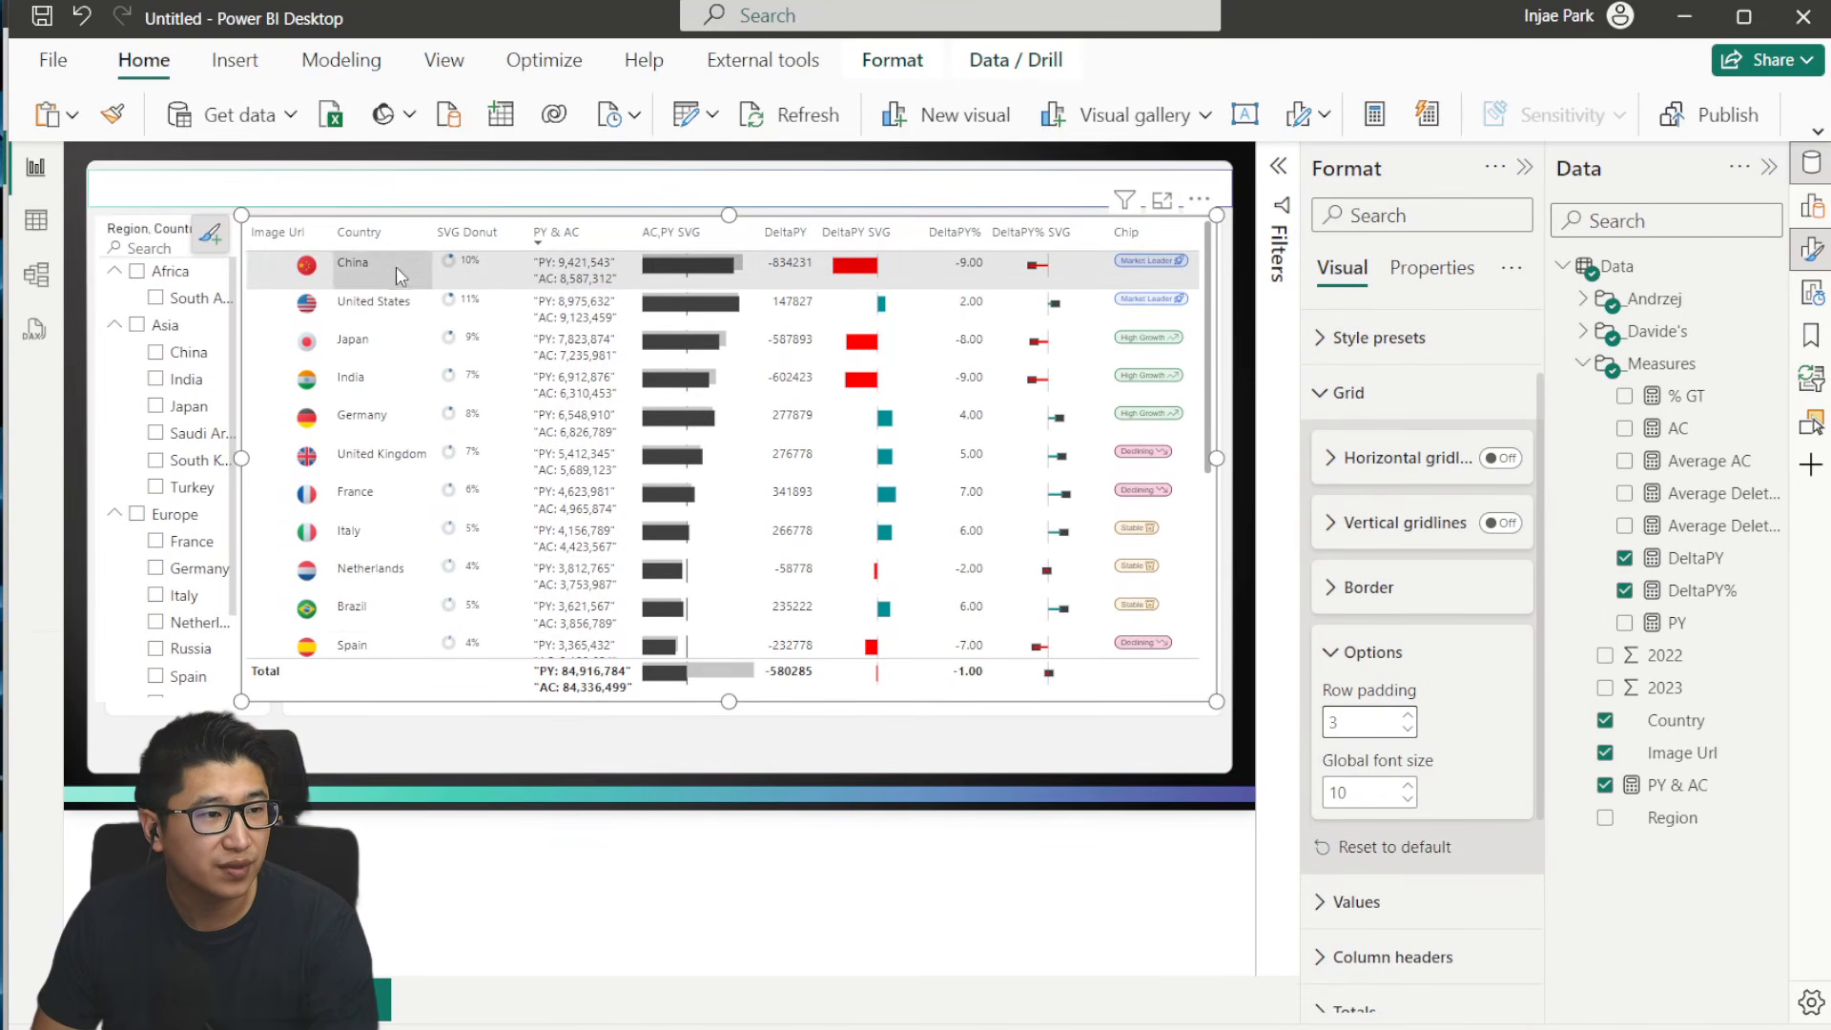
pyautogui.click(1350, 660)
pyautogui.click(1347, 392)
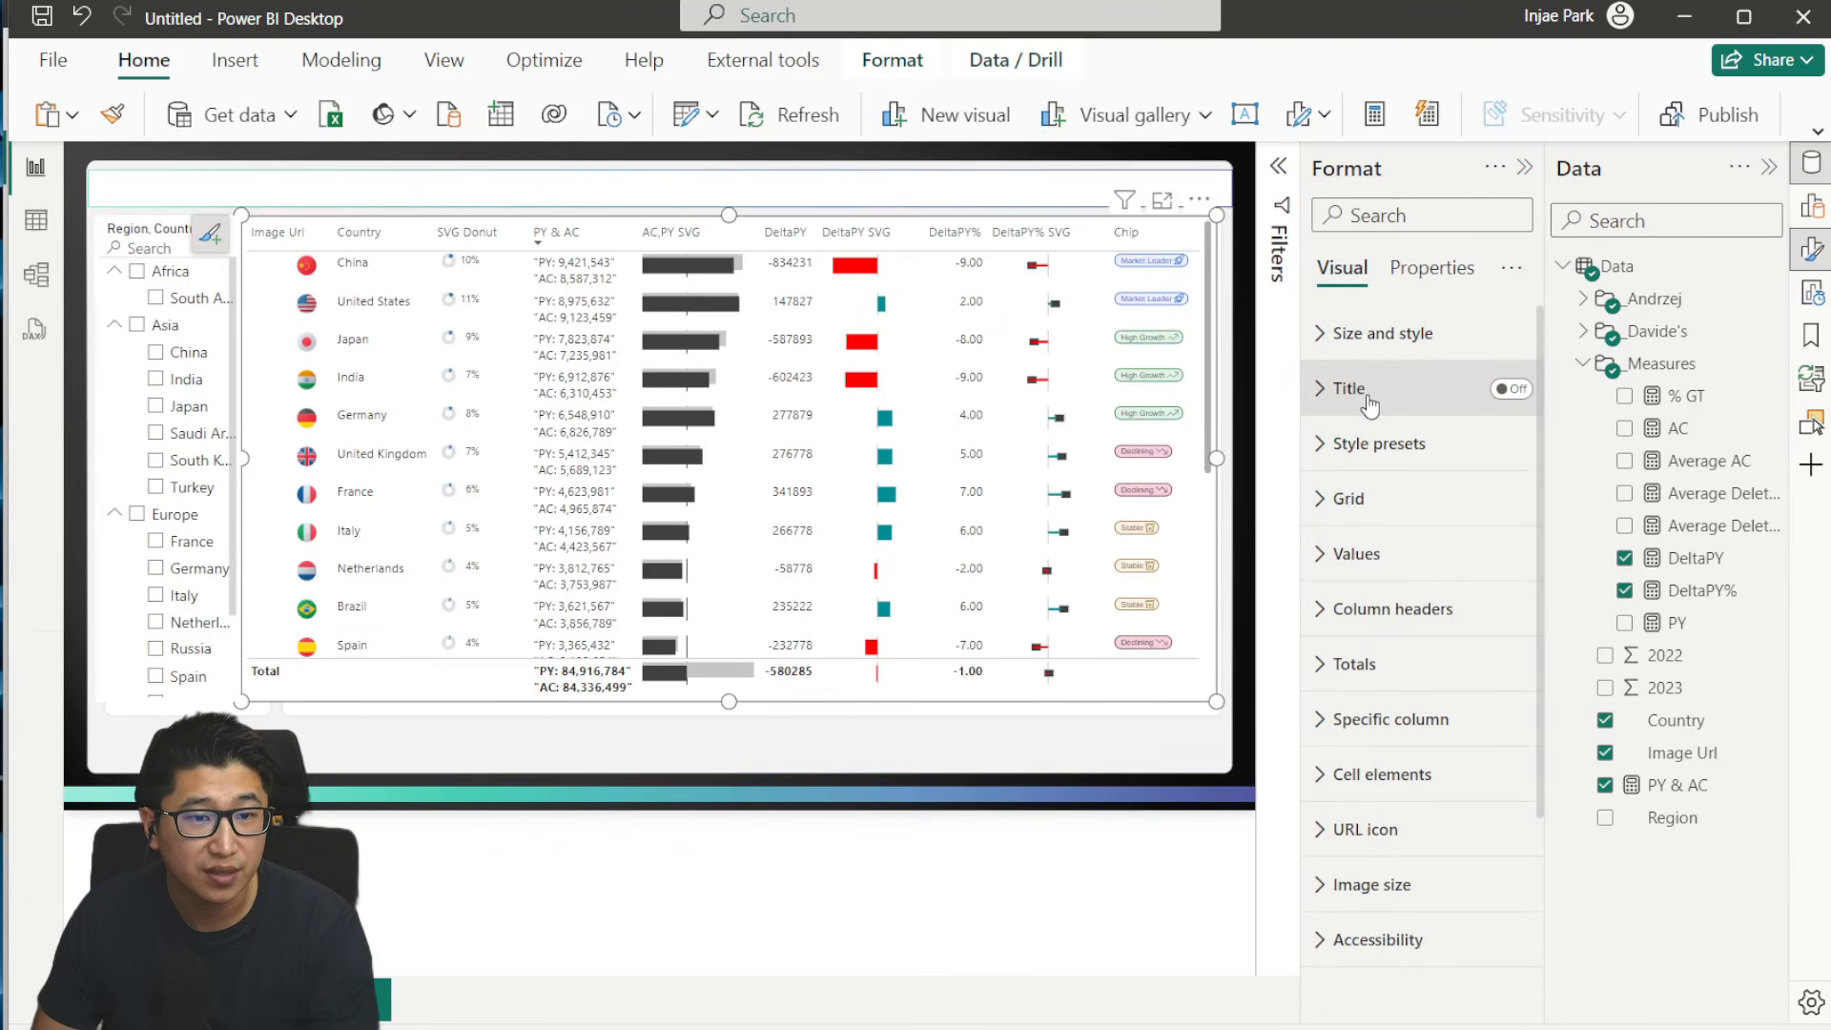
# - Turn off the country table's background so the page's panel shows through behind it
pyautogui.click(1440, 288)
pyautogui.click(1402, 503)
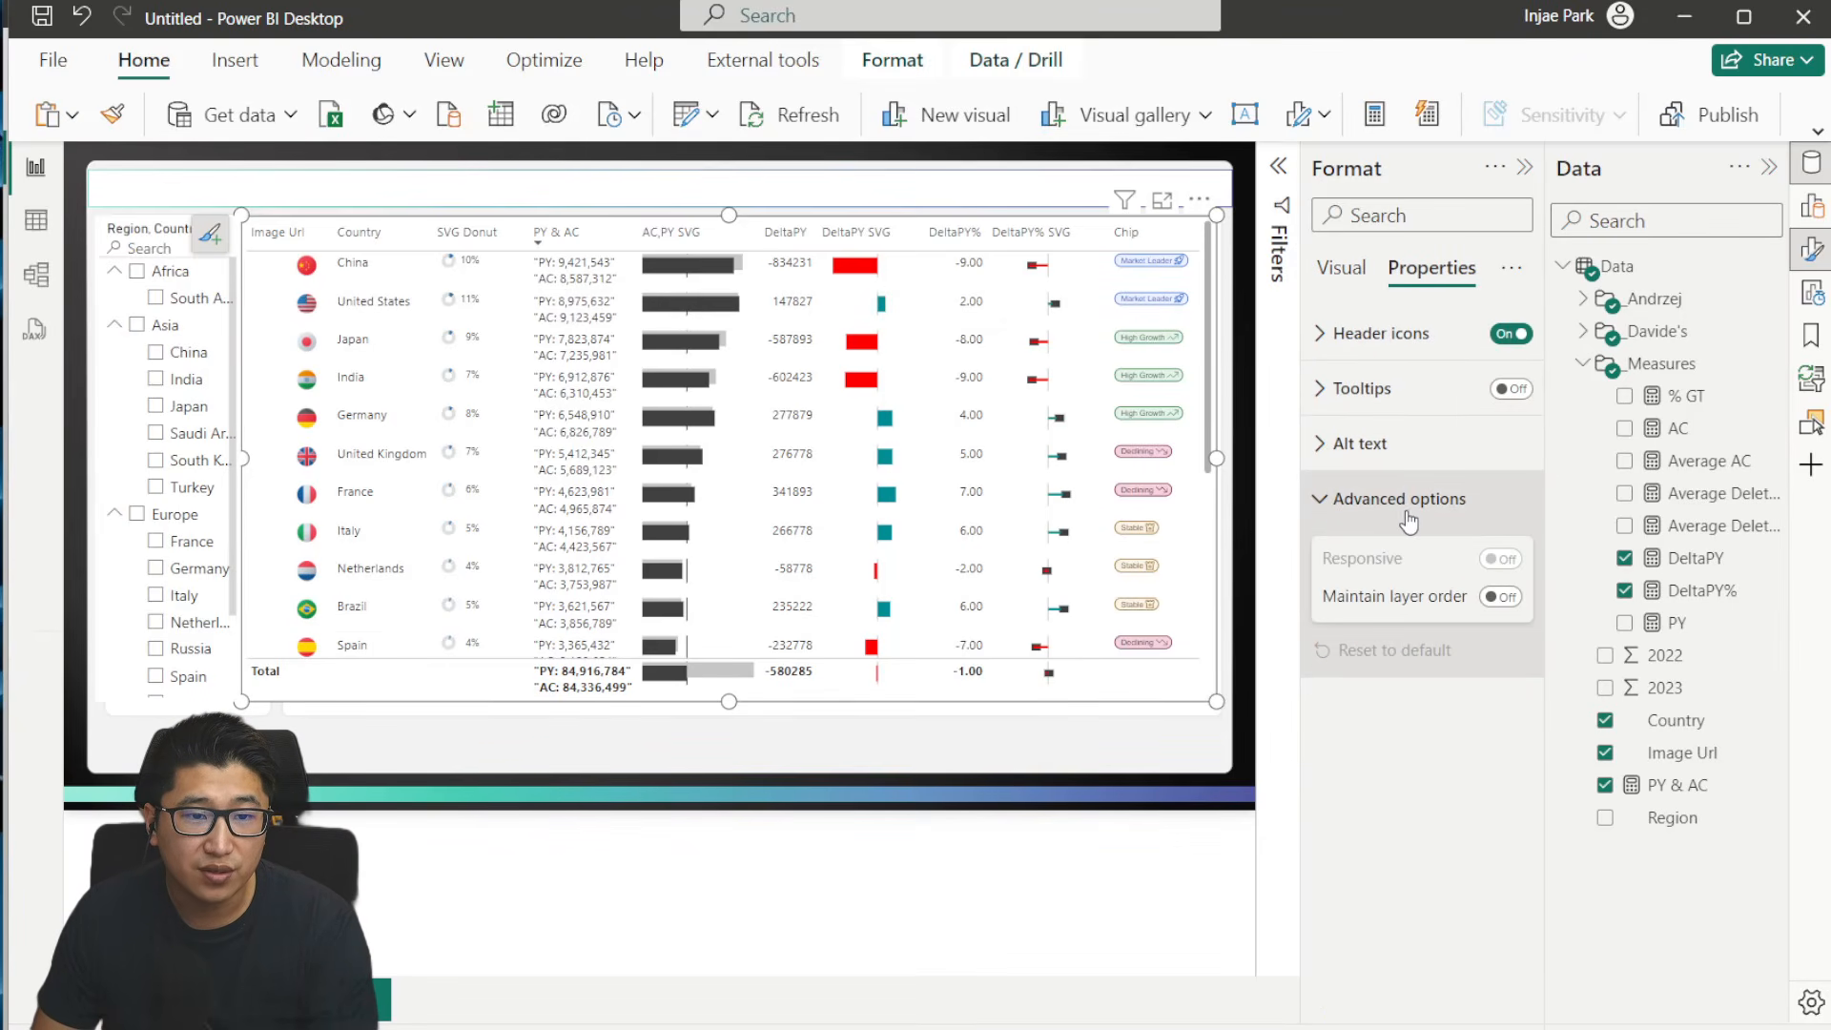
pyautogui.click(1402, 500)
pyautogui.click(1344, 270)
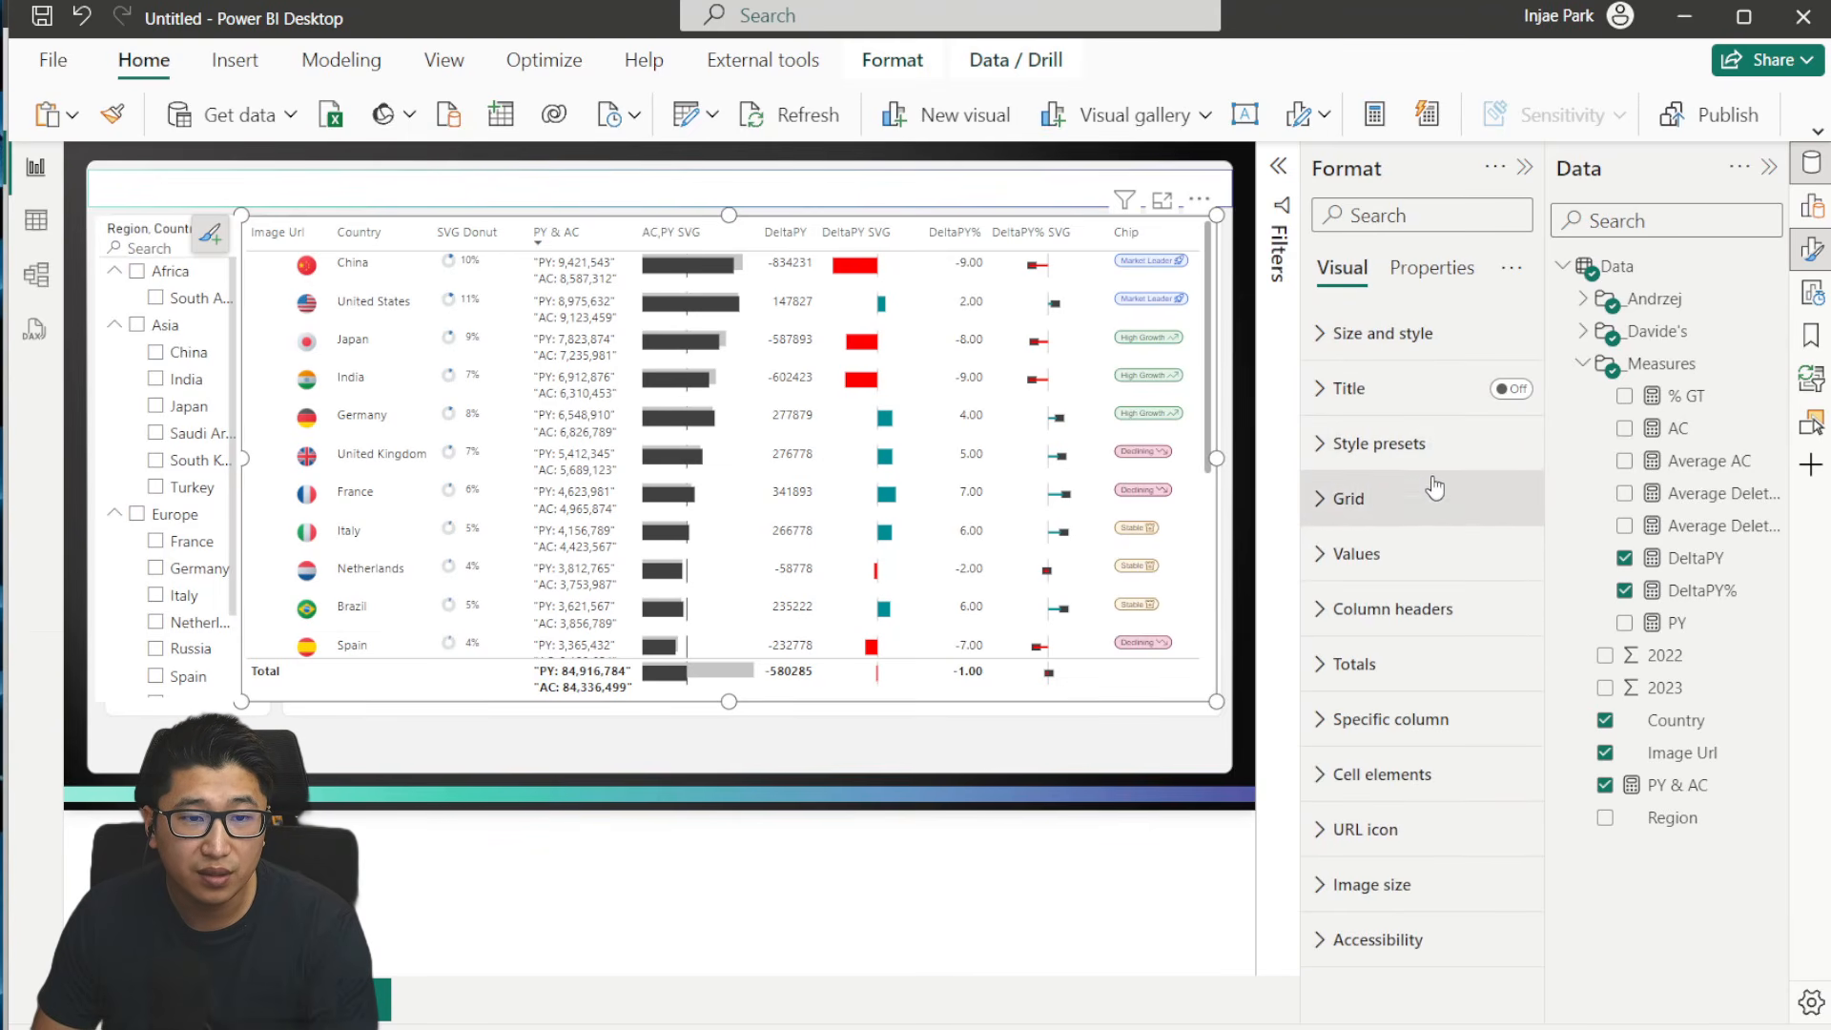
pyautogui.click(1419, 337)
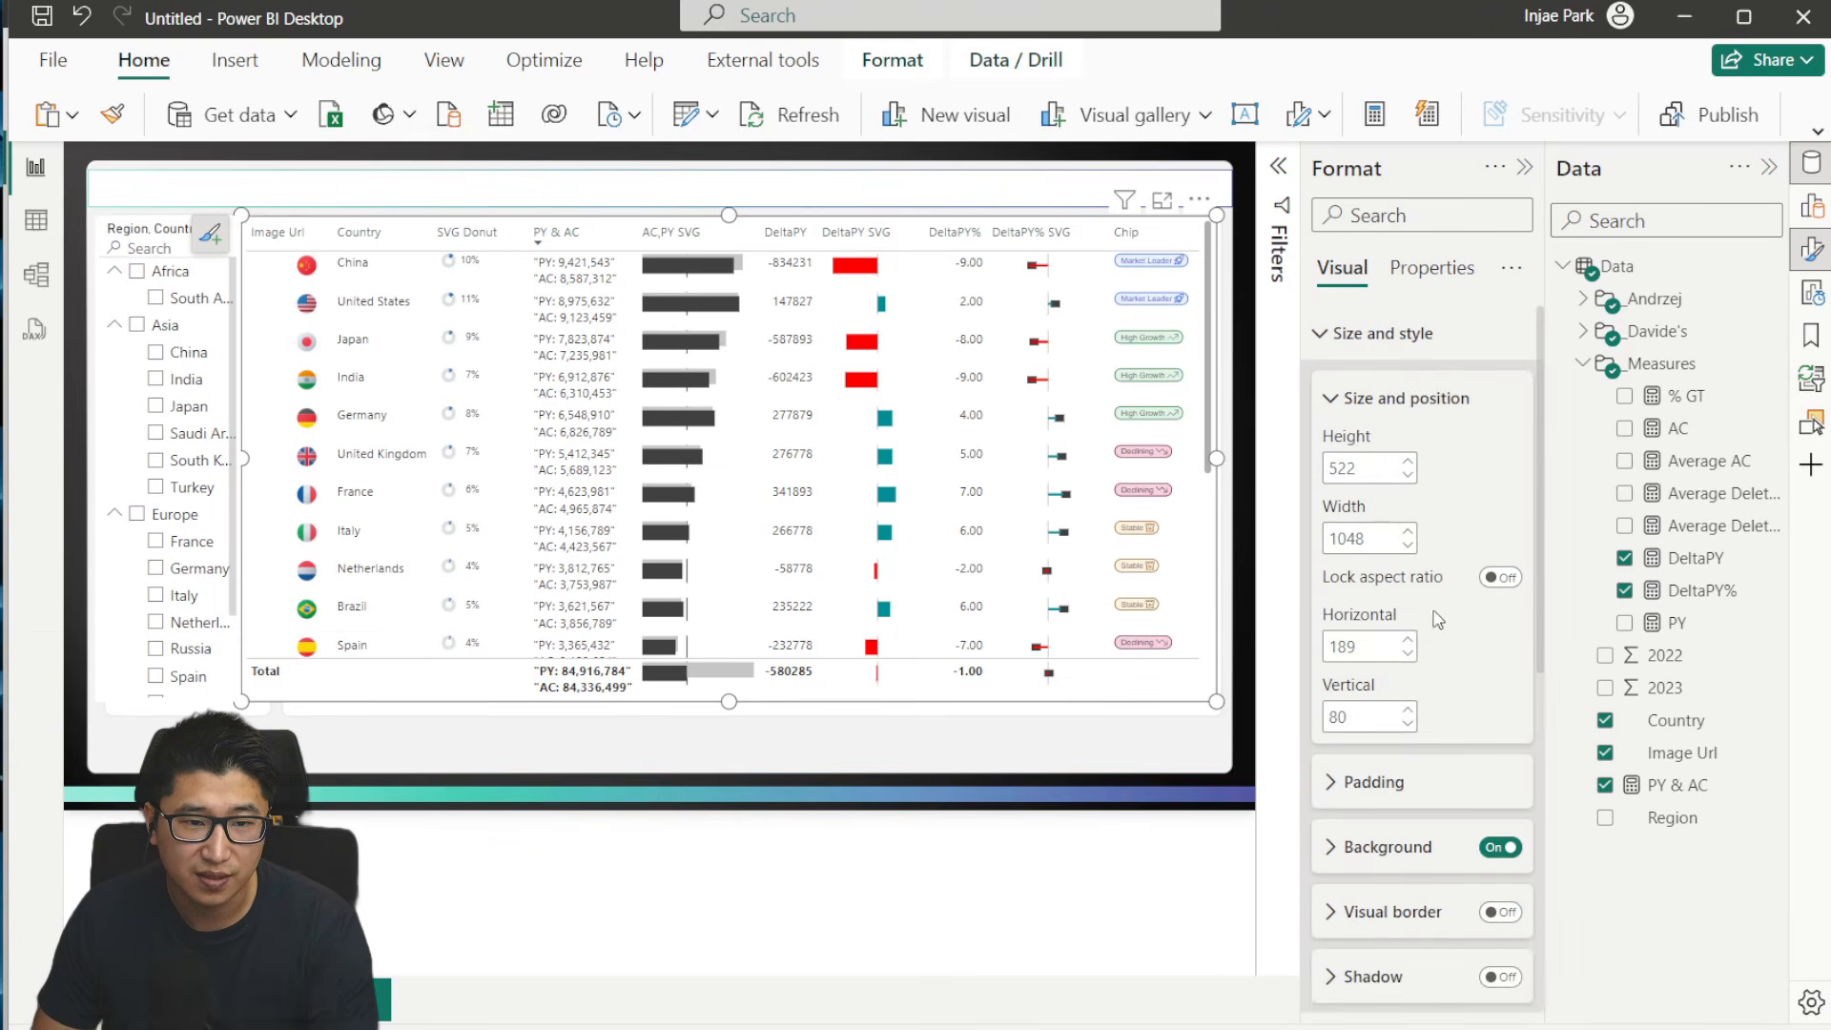
pyautogui.click(1497, 851)
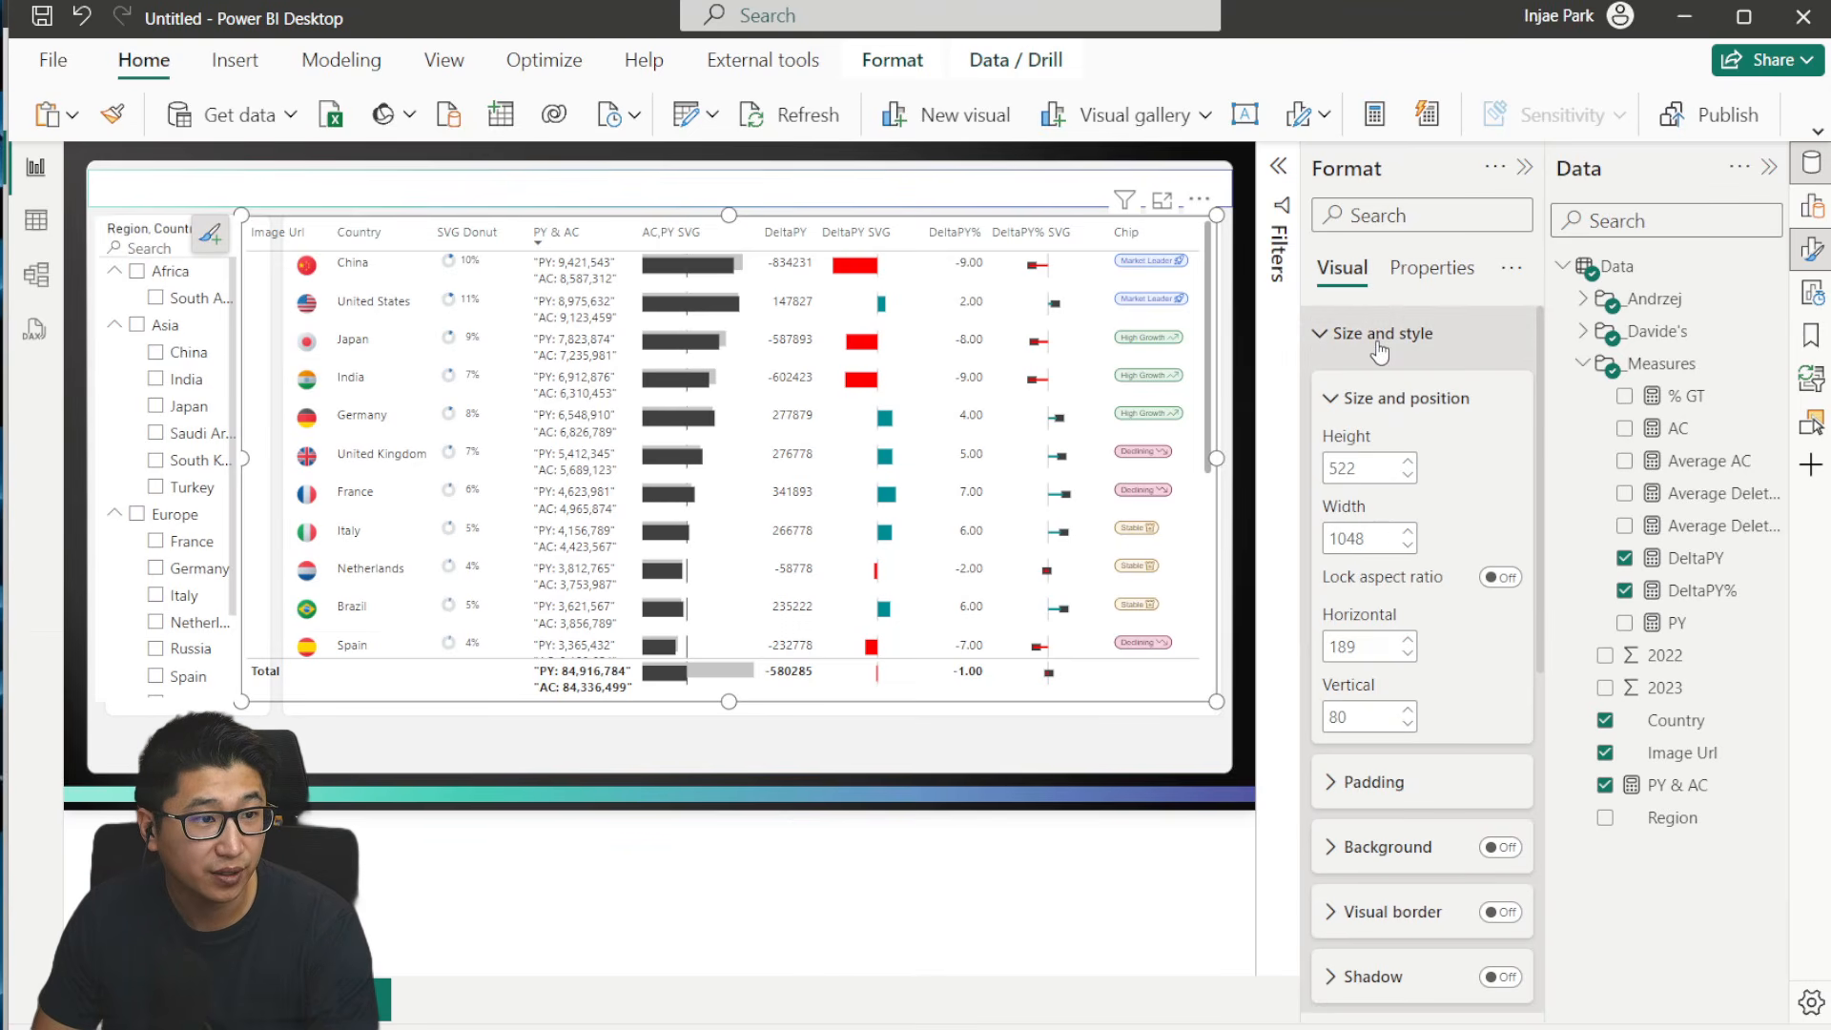
pyautogui.click(1378, 345)
# - Shift both side edges of the Region and Country slicer slightly toward the table to align it with its background panel
pyautogui.click(286, 175)
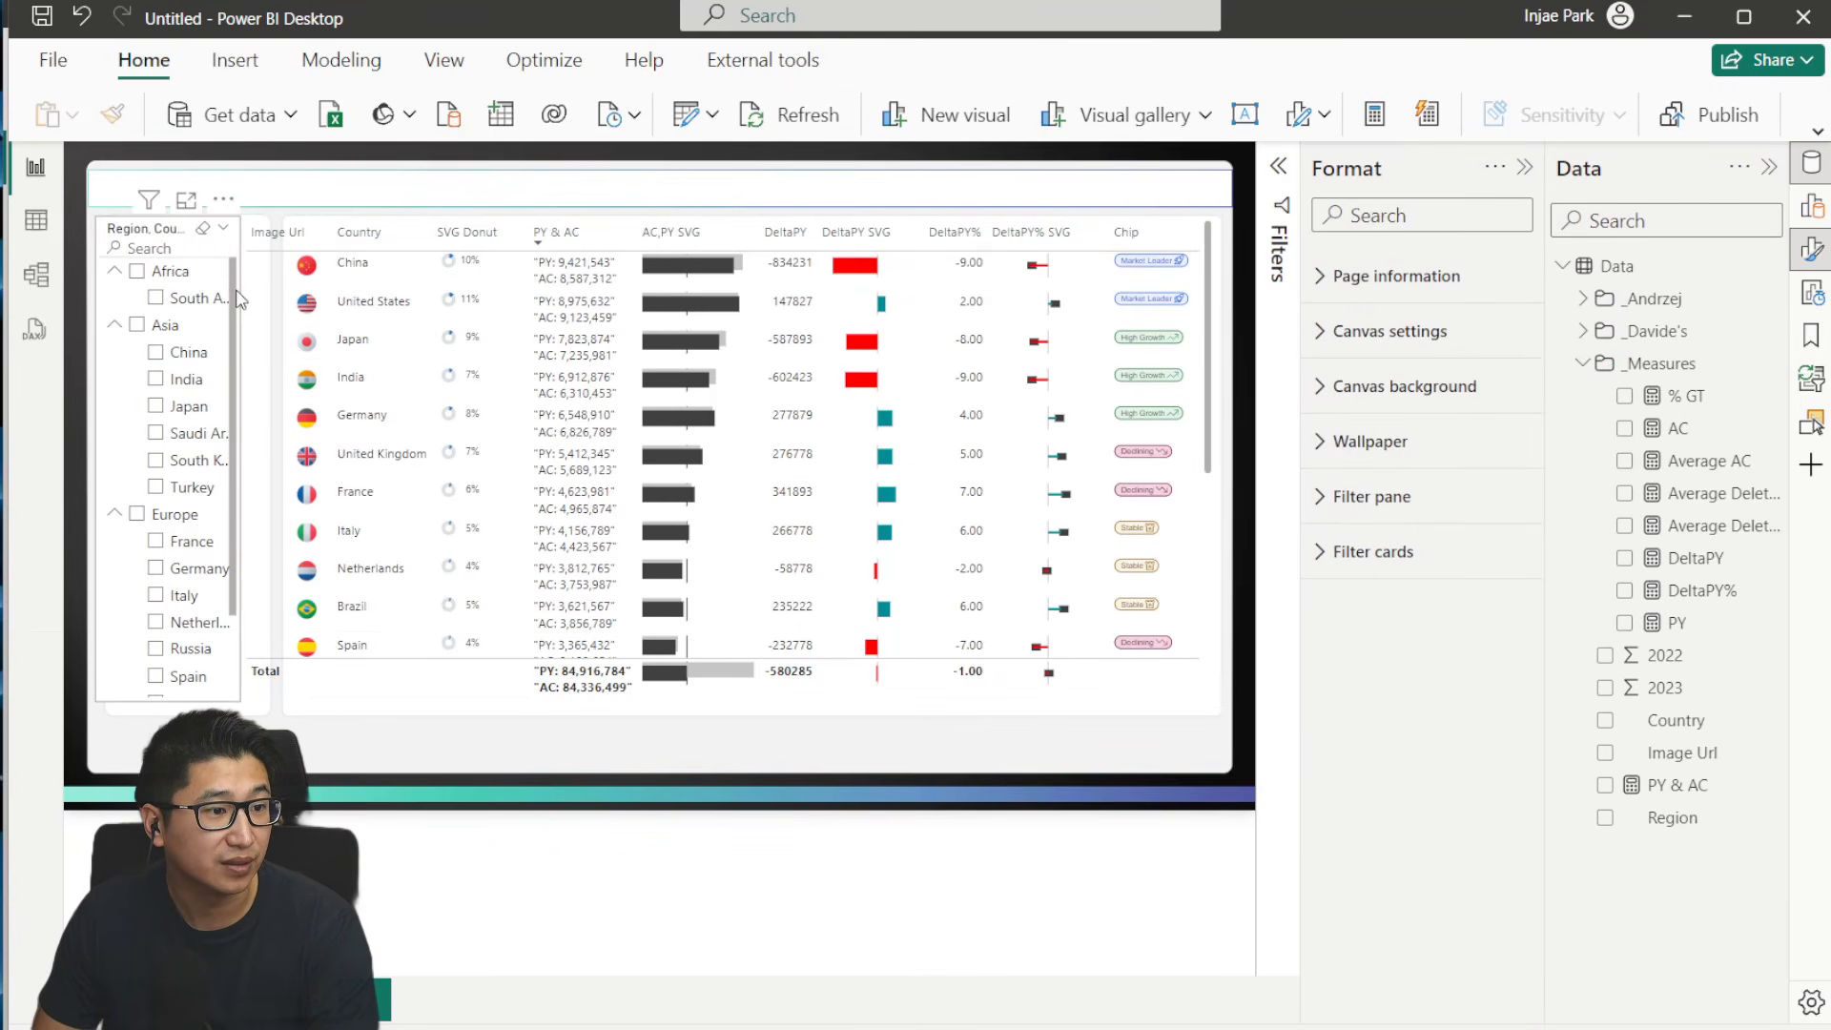
pyautogui.click(236, 453)
pyautogui.moveTo(243, 458); pyautogui.dragTo(261, 457)
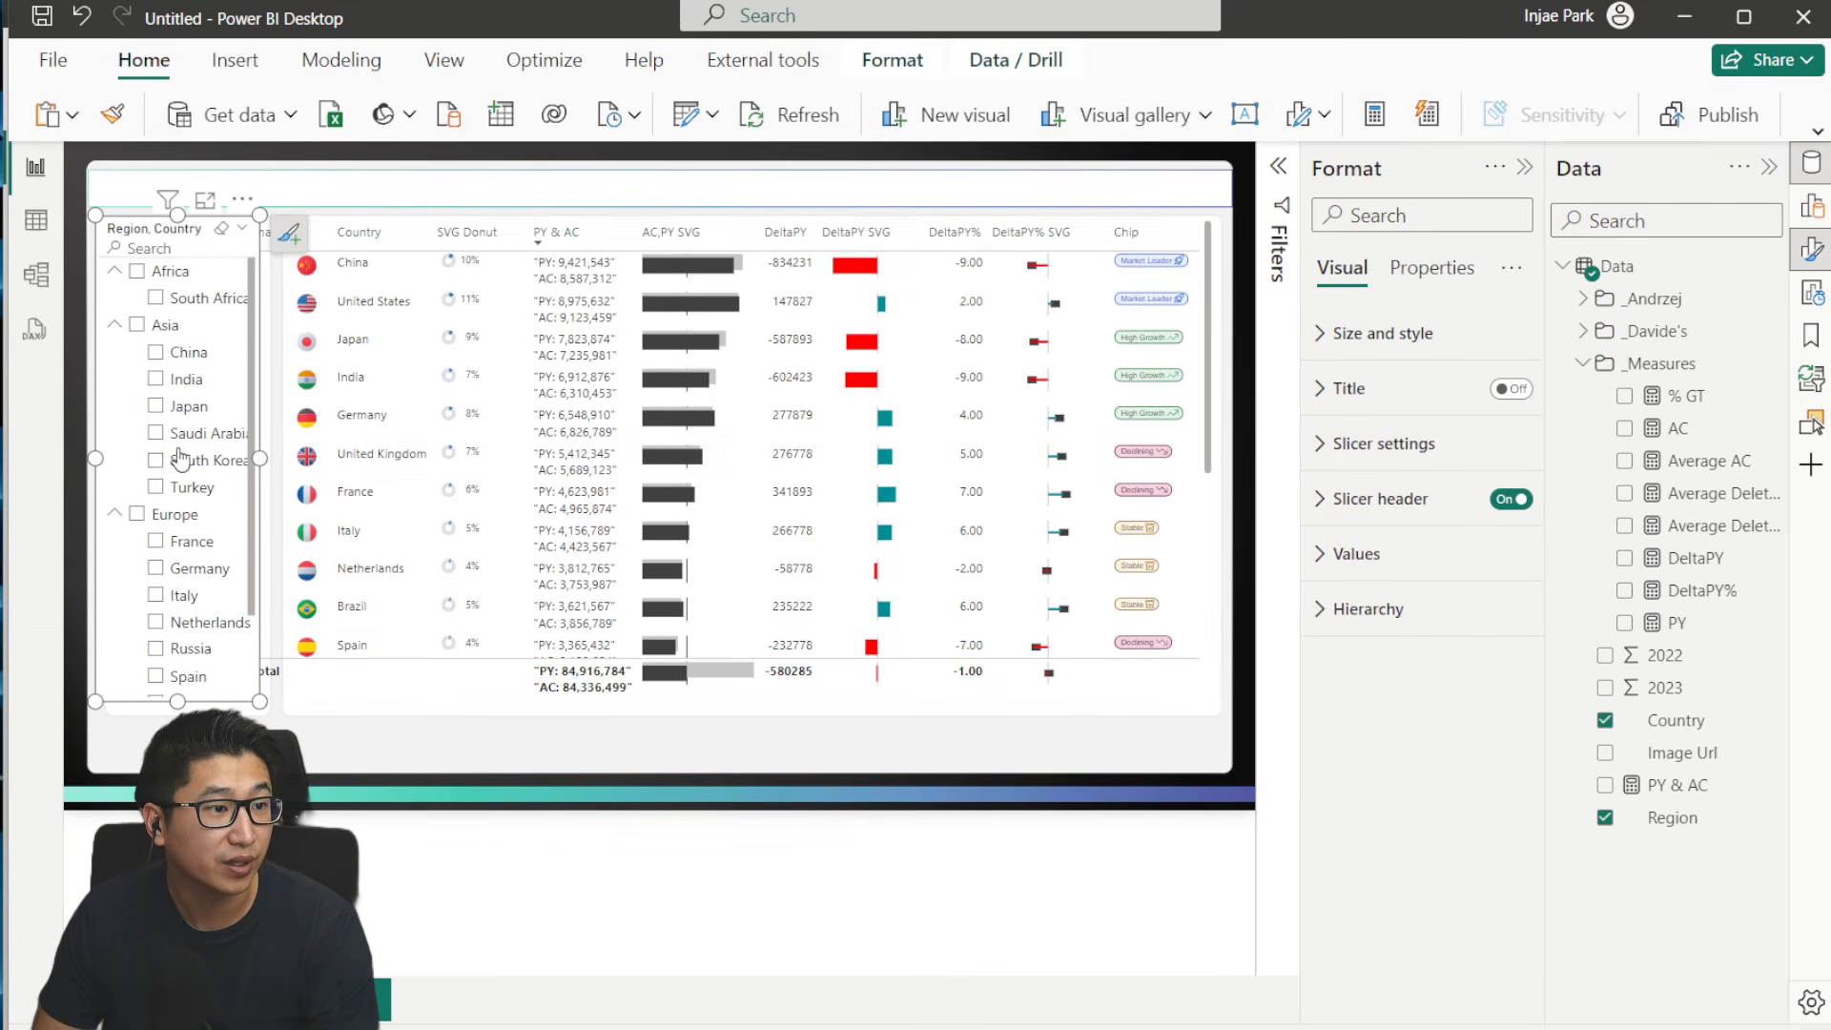
pyautogui.moveTo(101, 458); pyautogui.dragTo(116, 458)
# - Rename the table's Image Url column to a blank name so its header shows no text
pyautogui.click(446, 684)
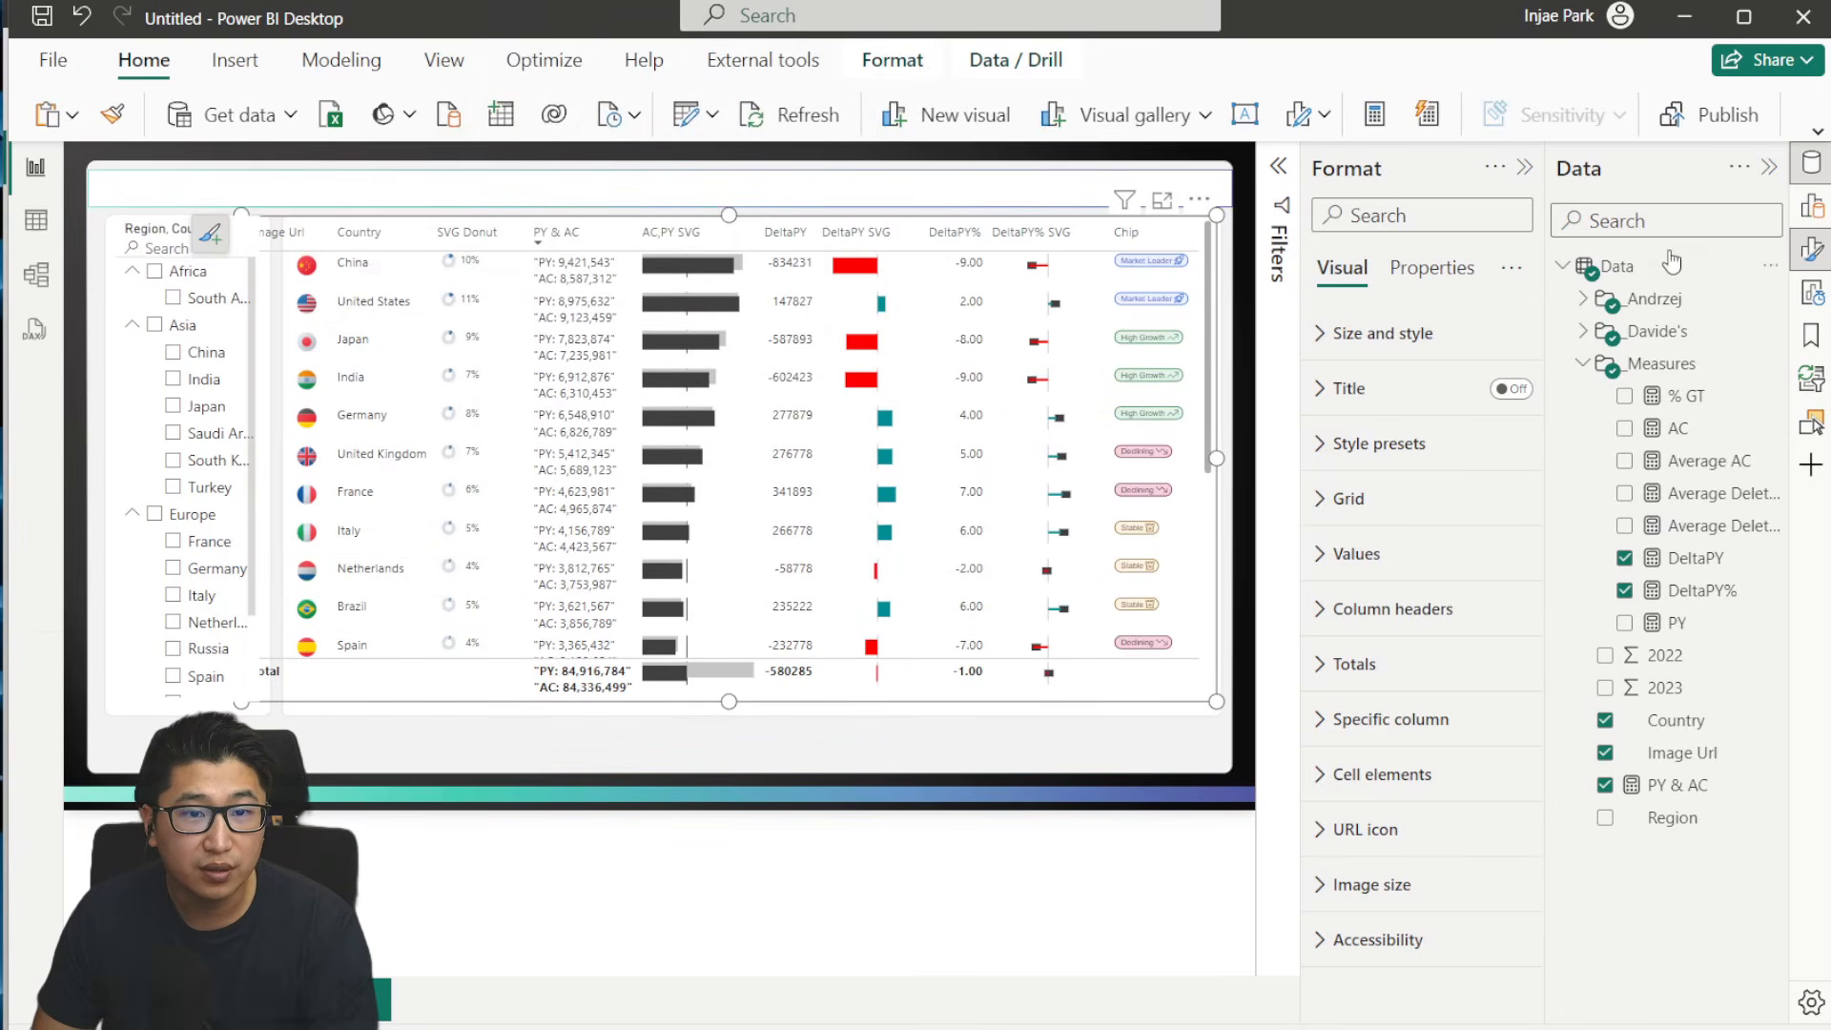
pyautogui.click(1810, 207)
pyautogui.doubleClick(1373, 355)
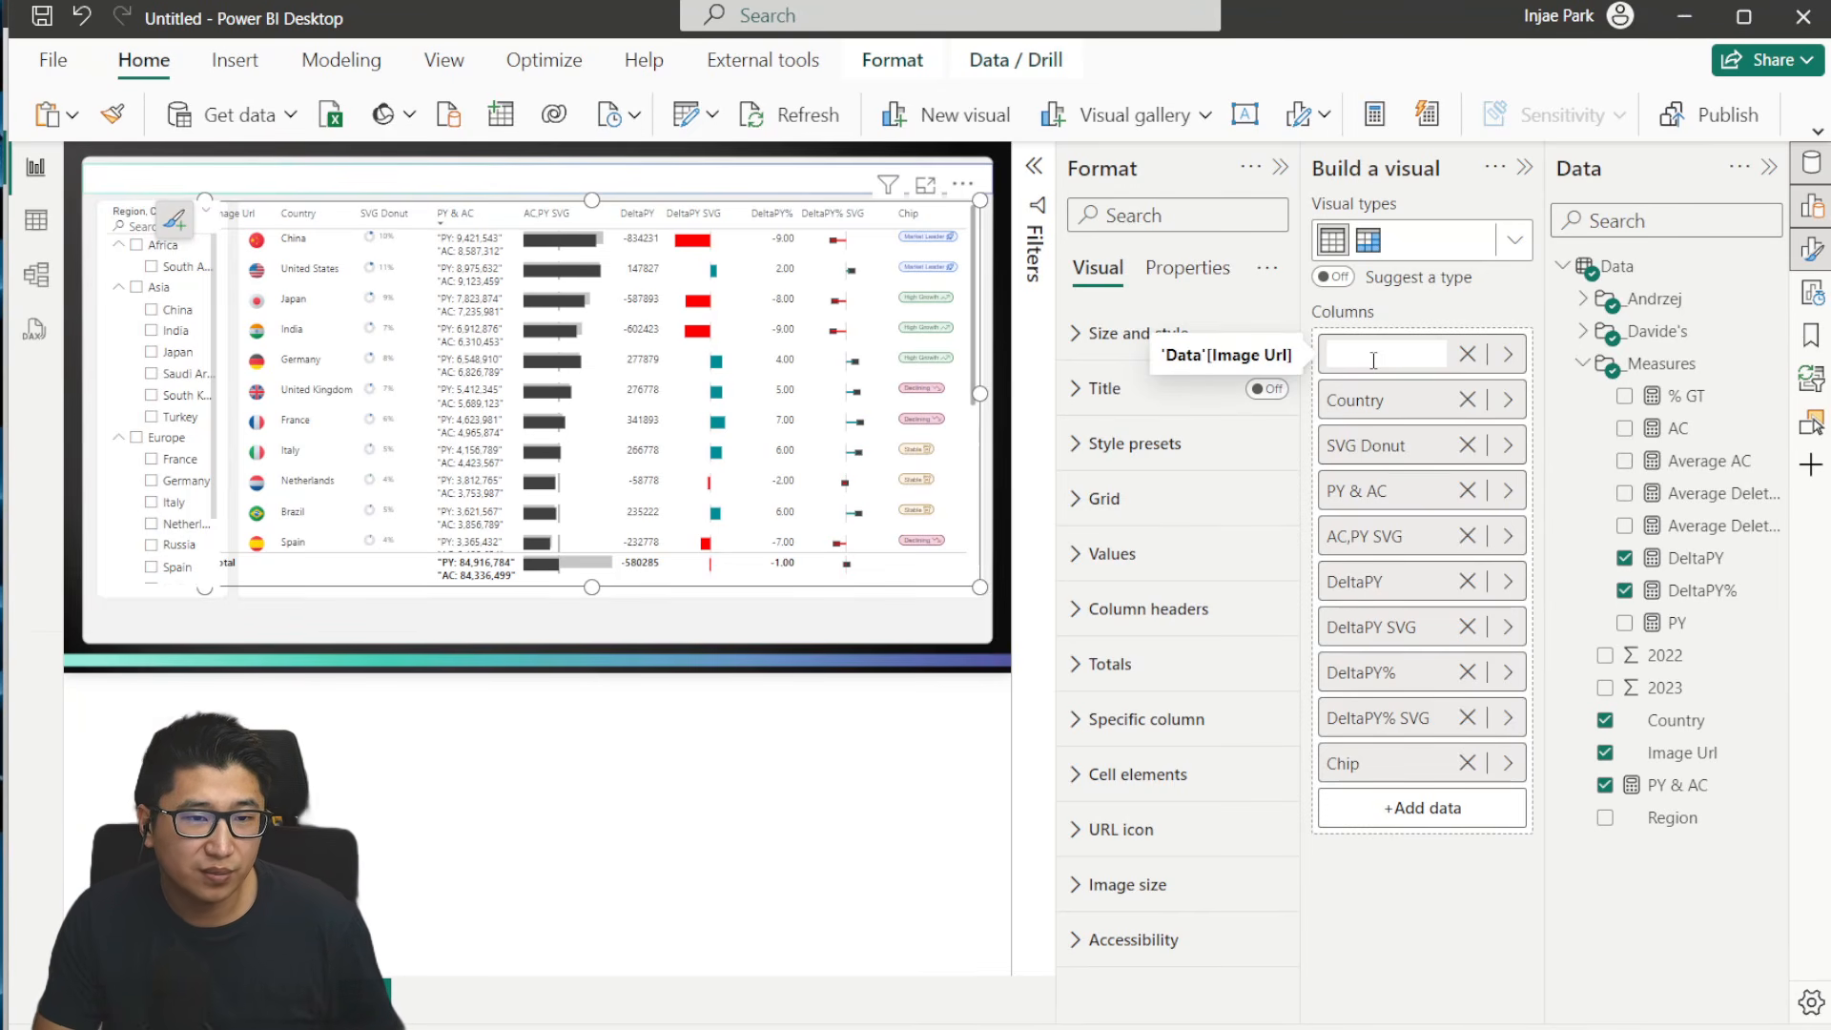
pyautogui.press('Return')
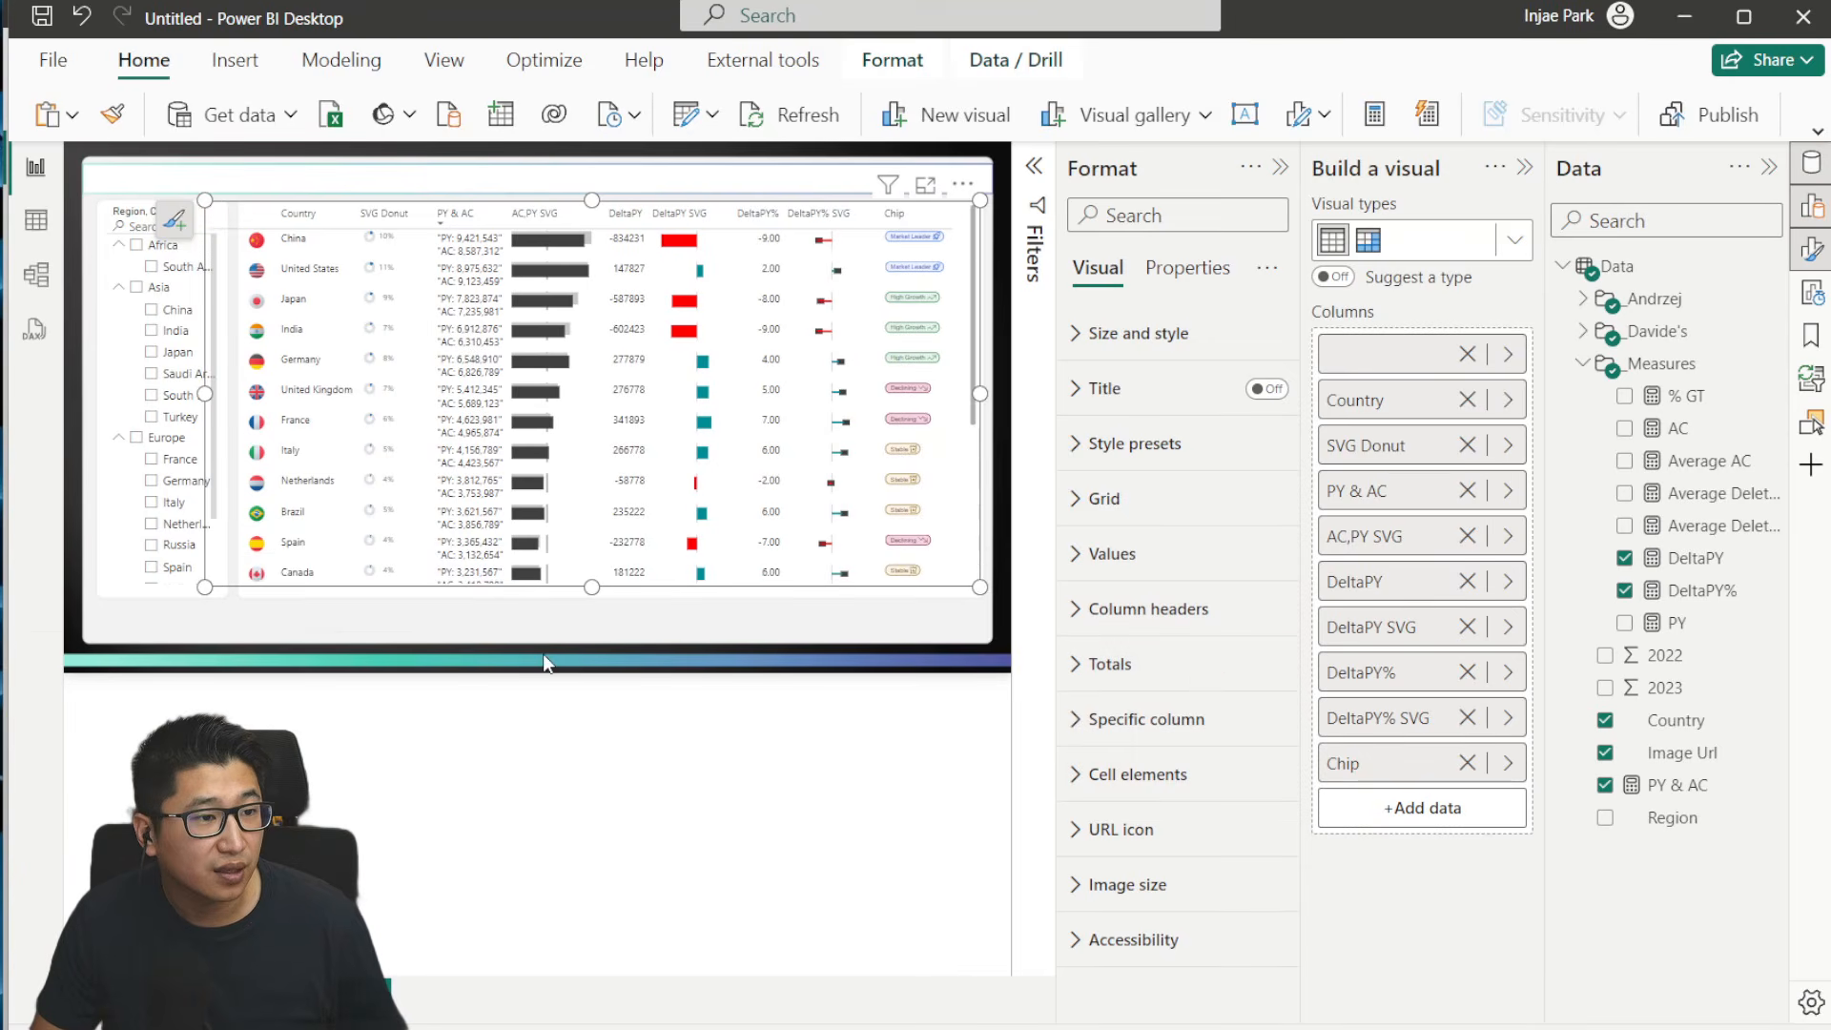
pyautogui.click(545, 663)
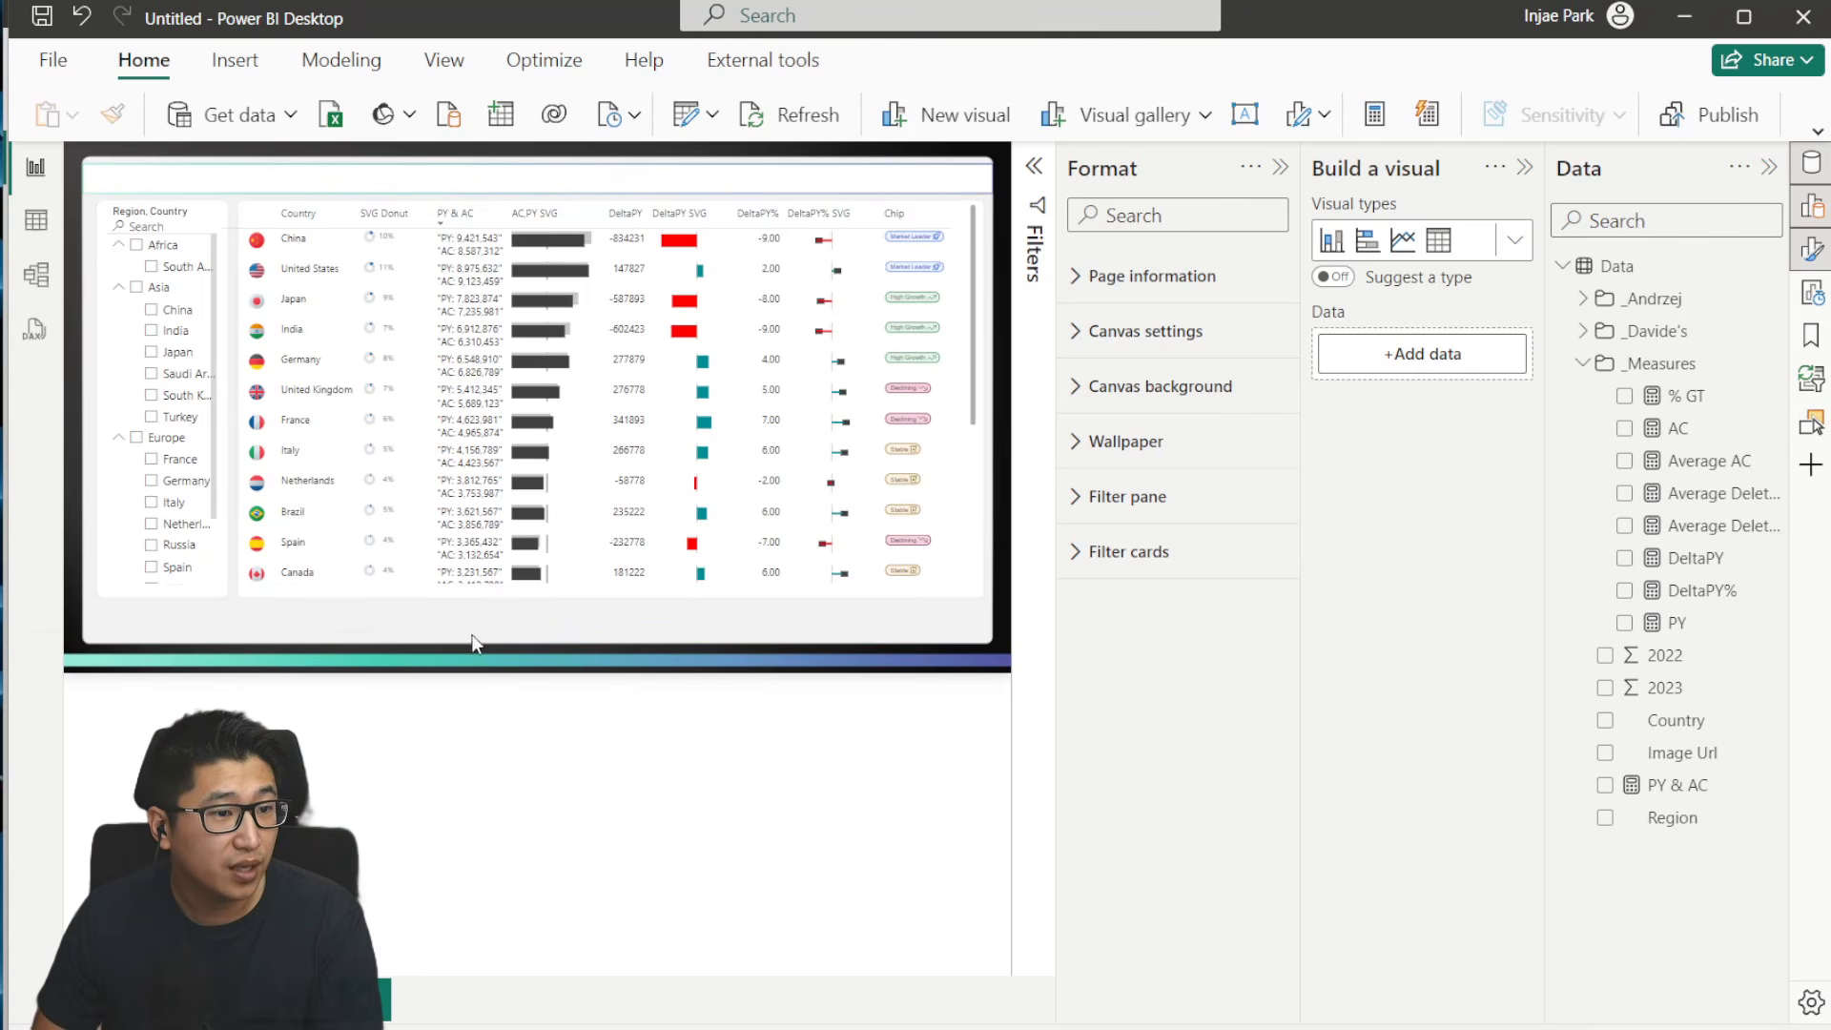
# - Create a measure in the Data table named Border that returns a single space: Border = " "
pyautogui.rightClick(1621, 271)
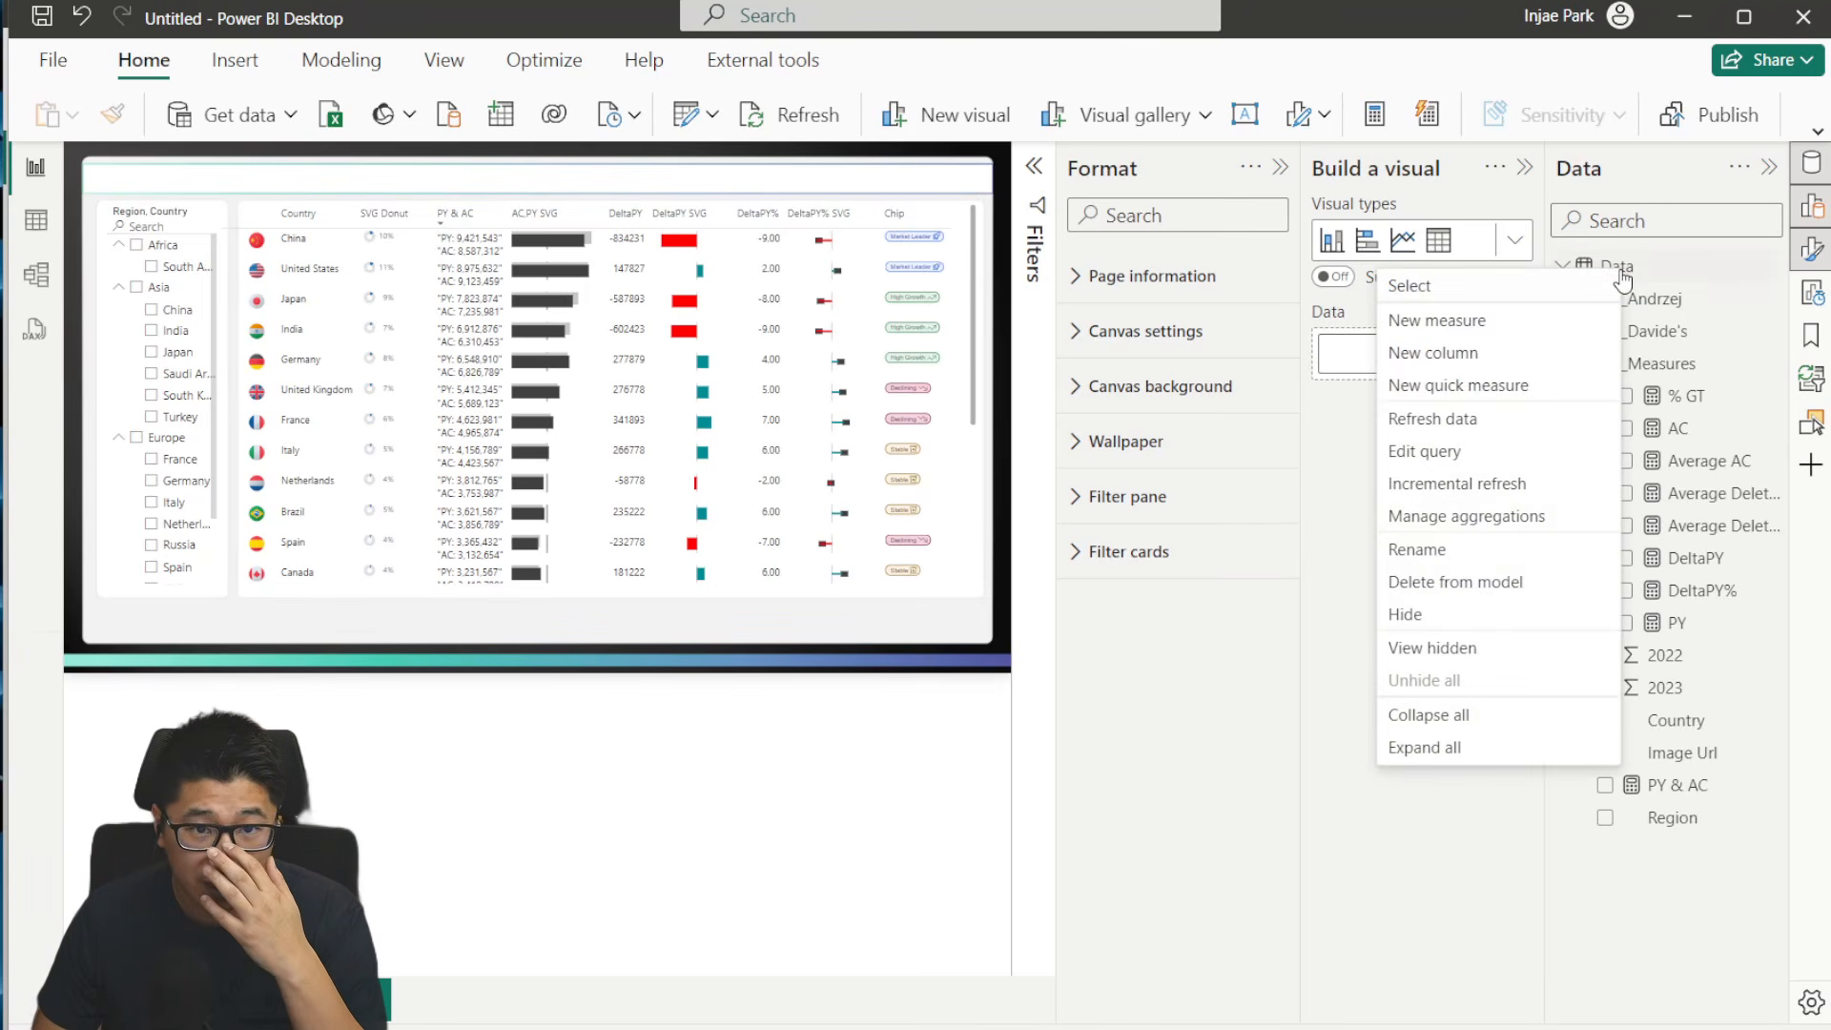
pyautogui.click(1547, 331)
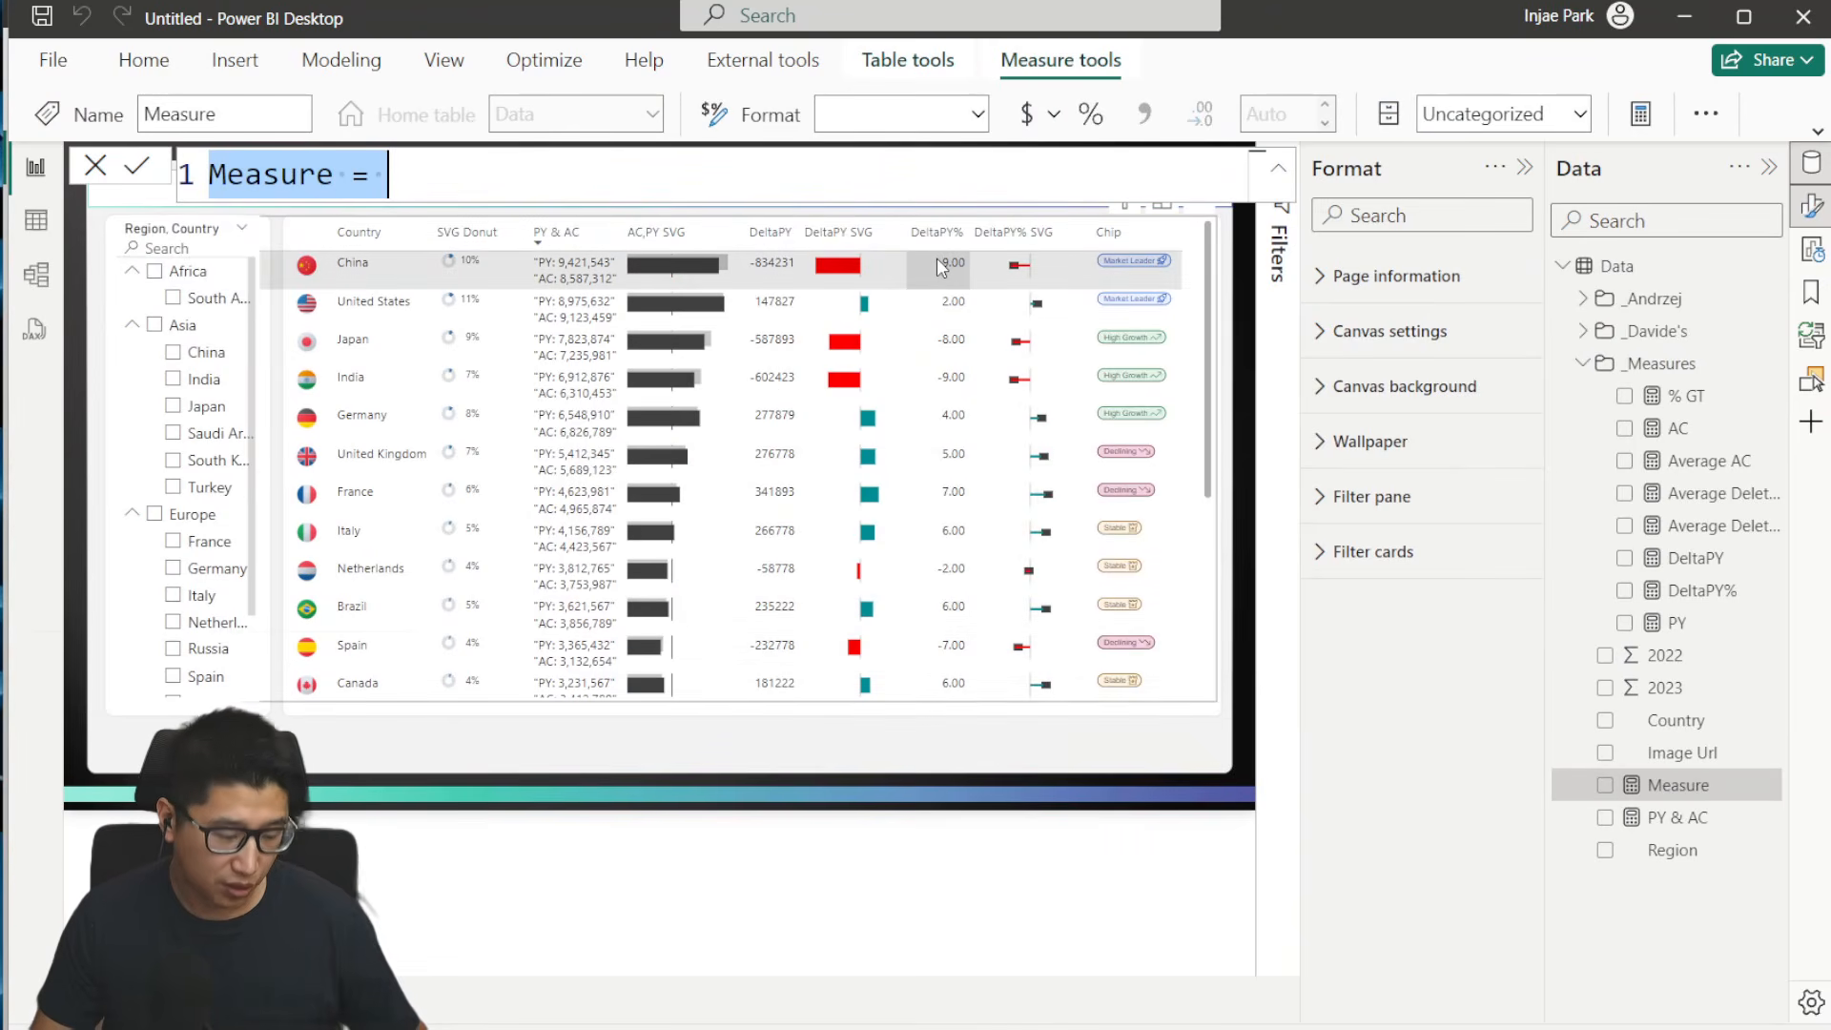
pyautogui.write('Border = " " BLANK')
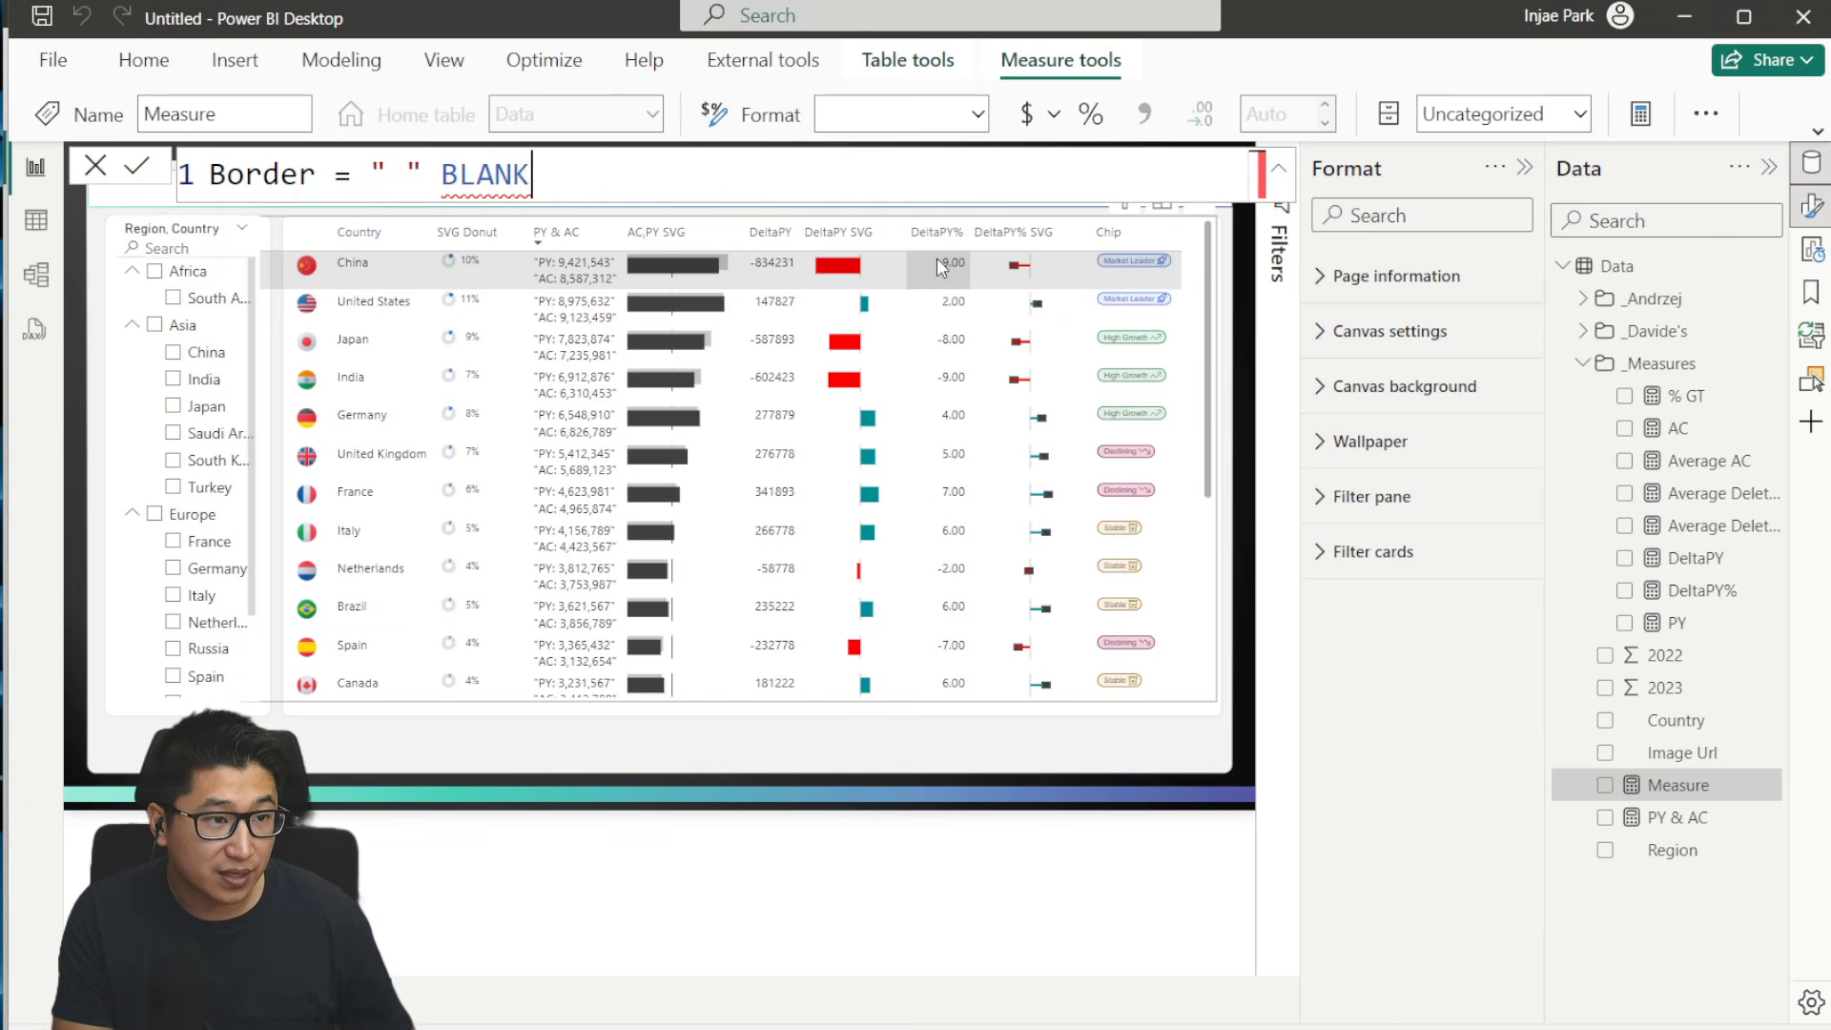
pyautogui.write('()')
pyautogui.hotkey('ctrl', 'shift', 'Left')
pyautogui.hotkey('ctrl', 'shift', 'Left')
pyautogui.hotkey('ctrl', 'shift', 'Left')
pyautogui.hotkey('shift', 'Right')
pyautogui.press('BackSpace')
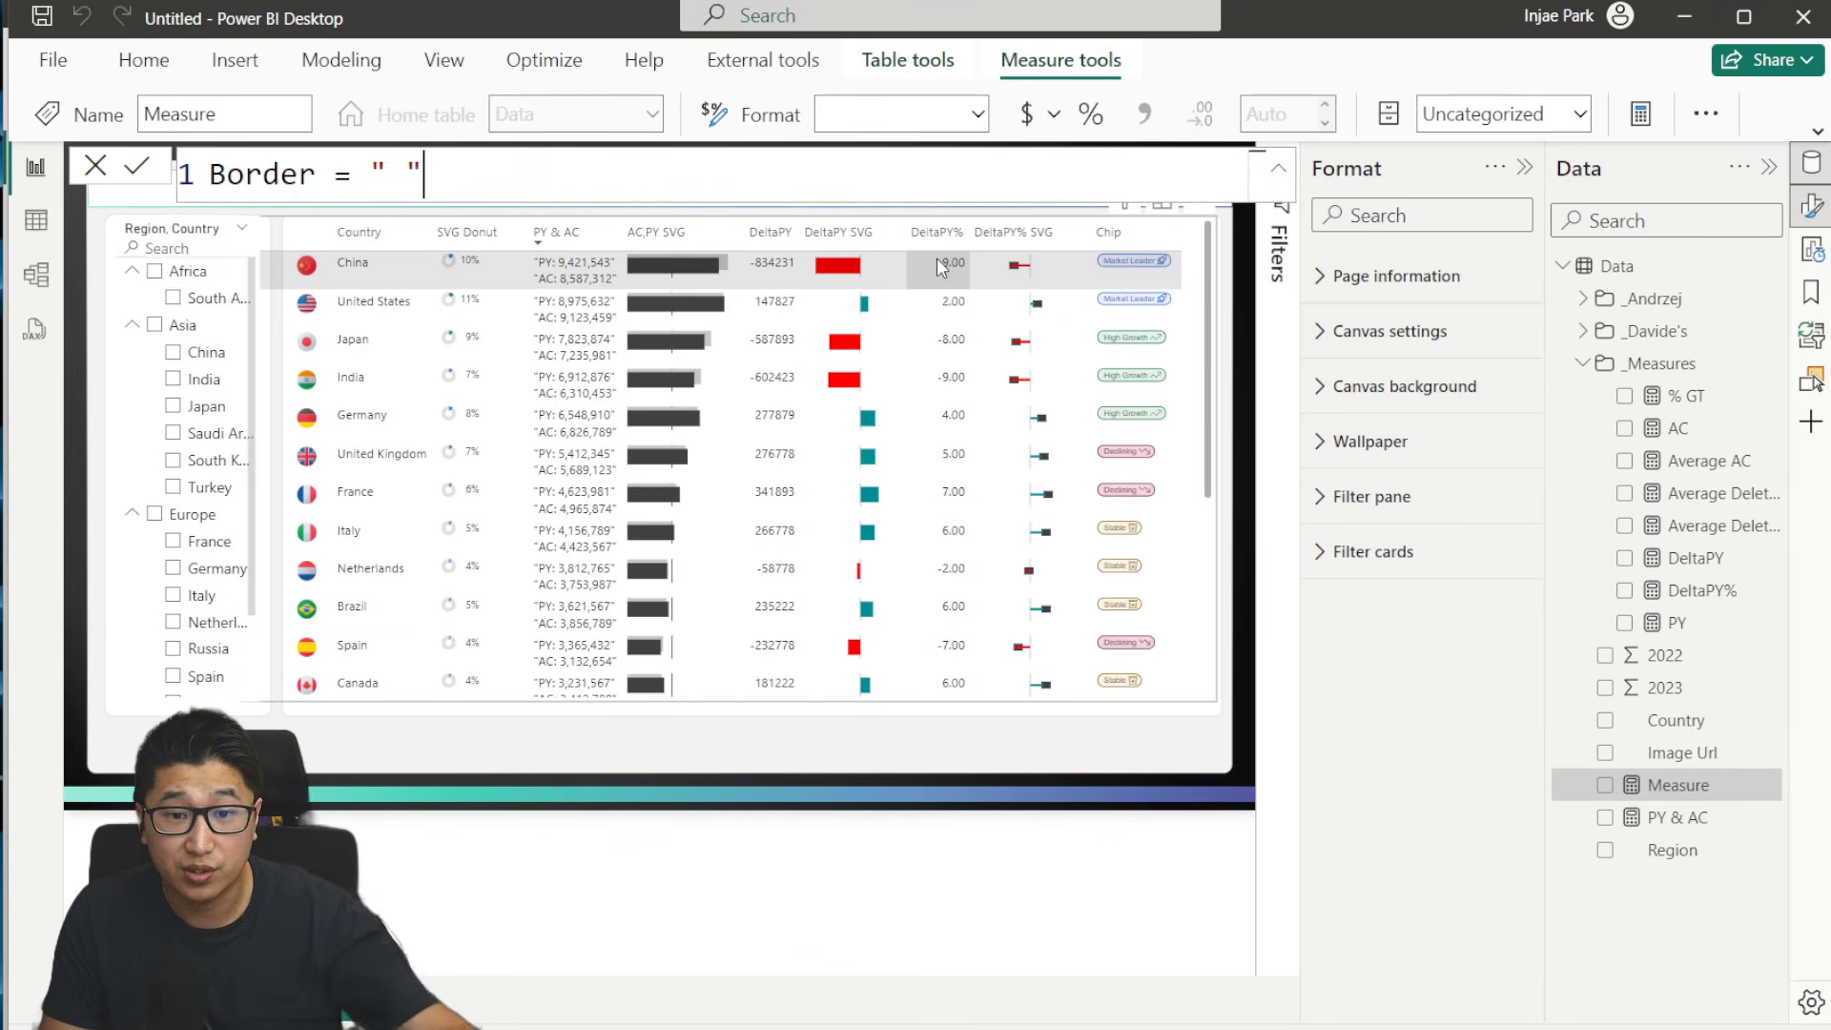
pyautogui.press('Return')
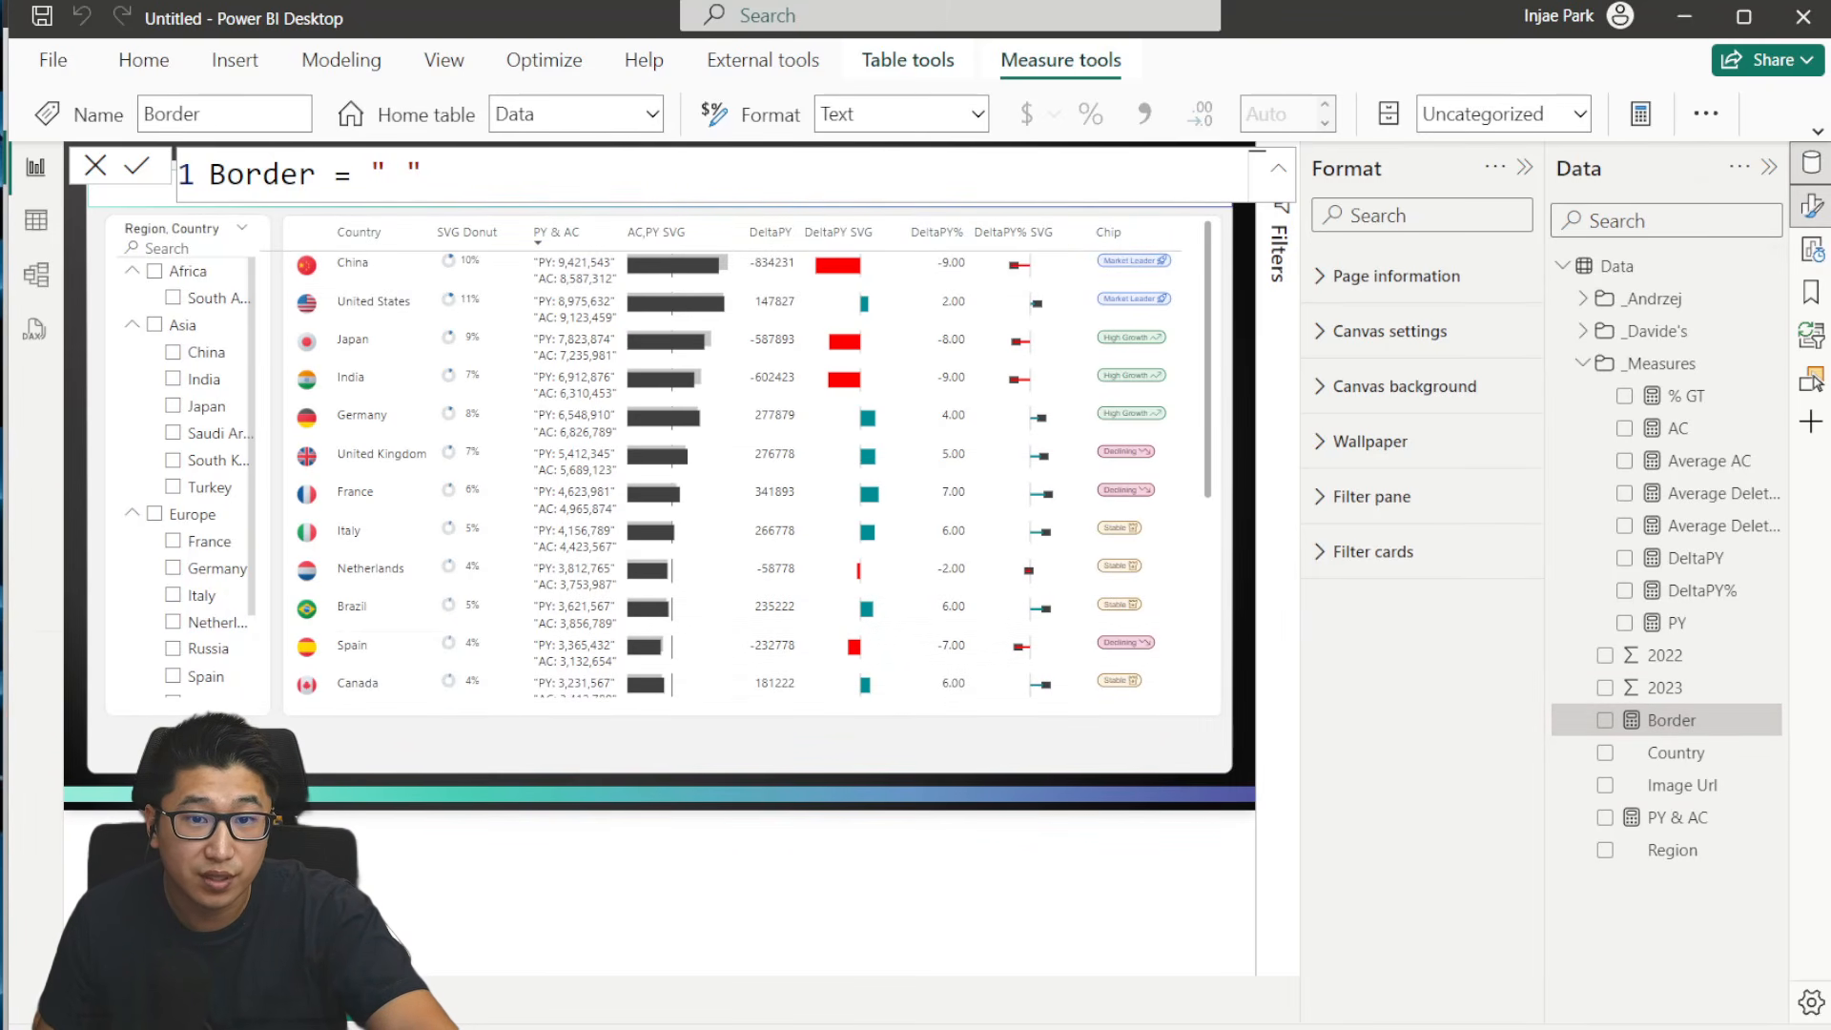
# - Examine the vertical divider lines between column groups in the finished Table Tutorial report and return to the untitled report
pyautogui.click(1812, 239)
pyautogui.click(1523, 168)
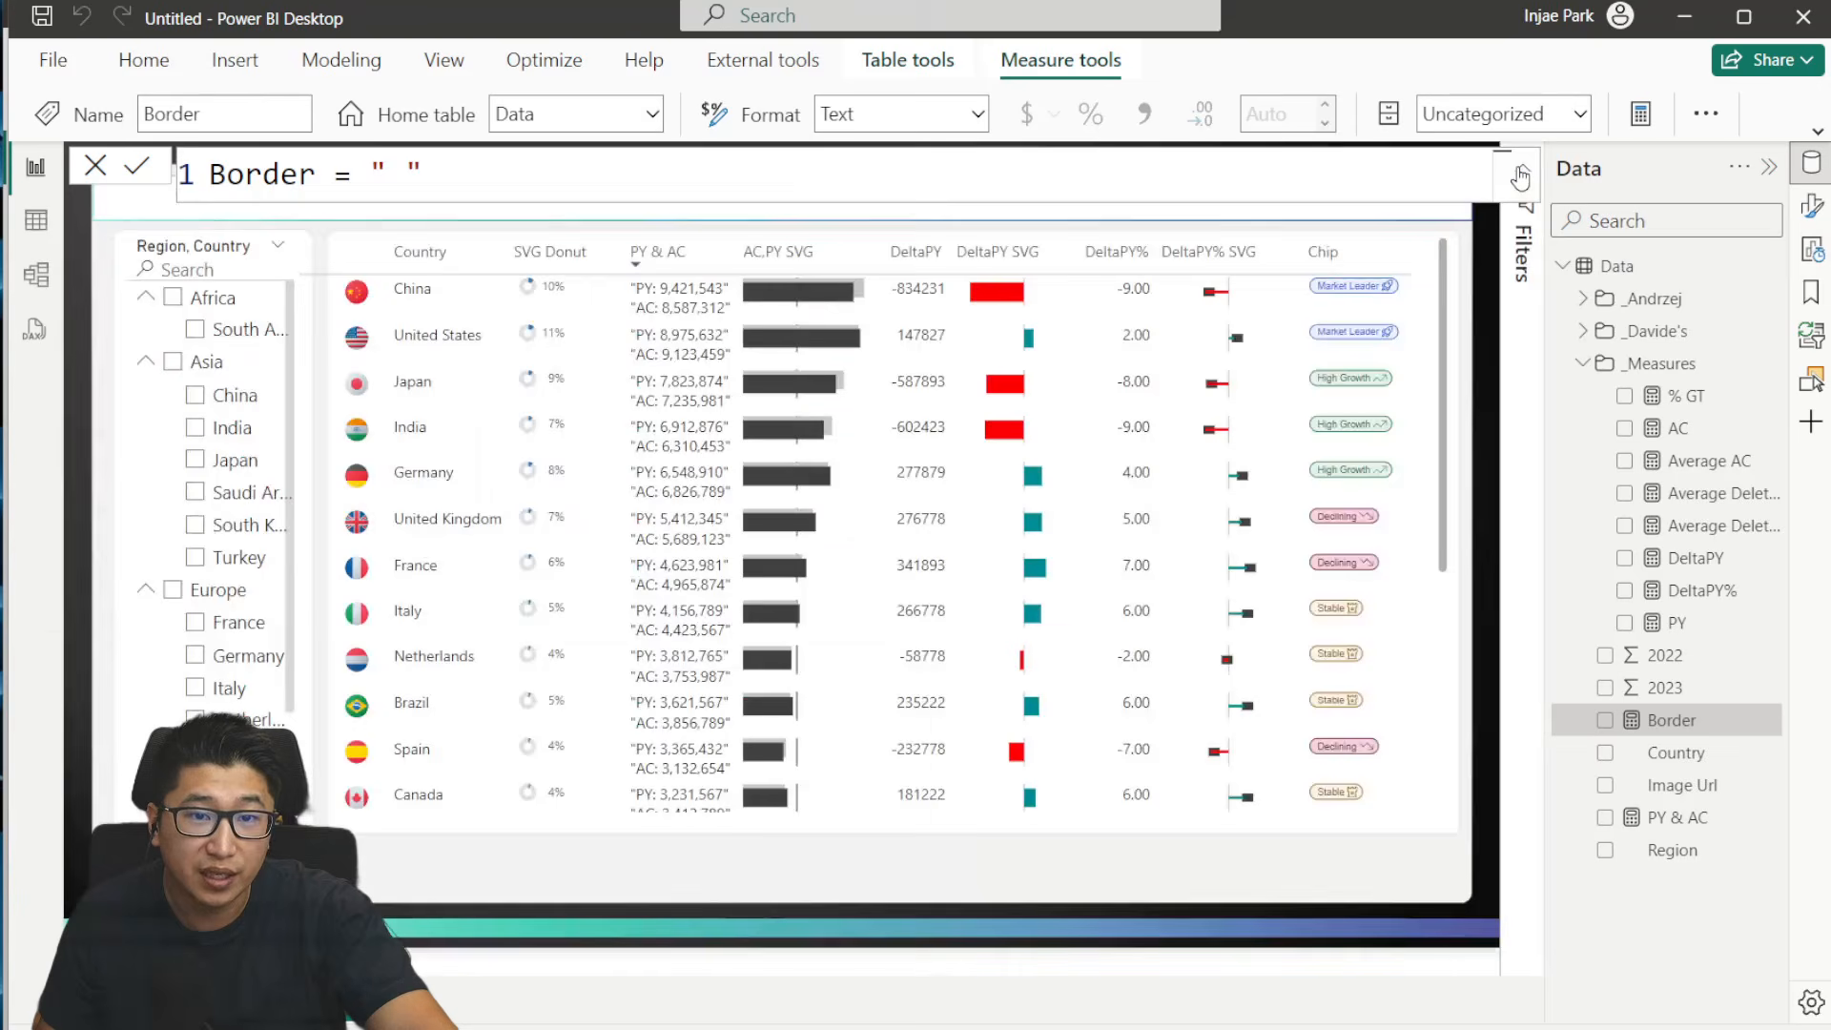
pyautogui.click(1450, 281)
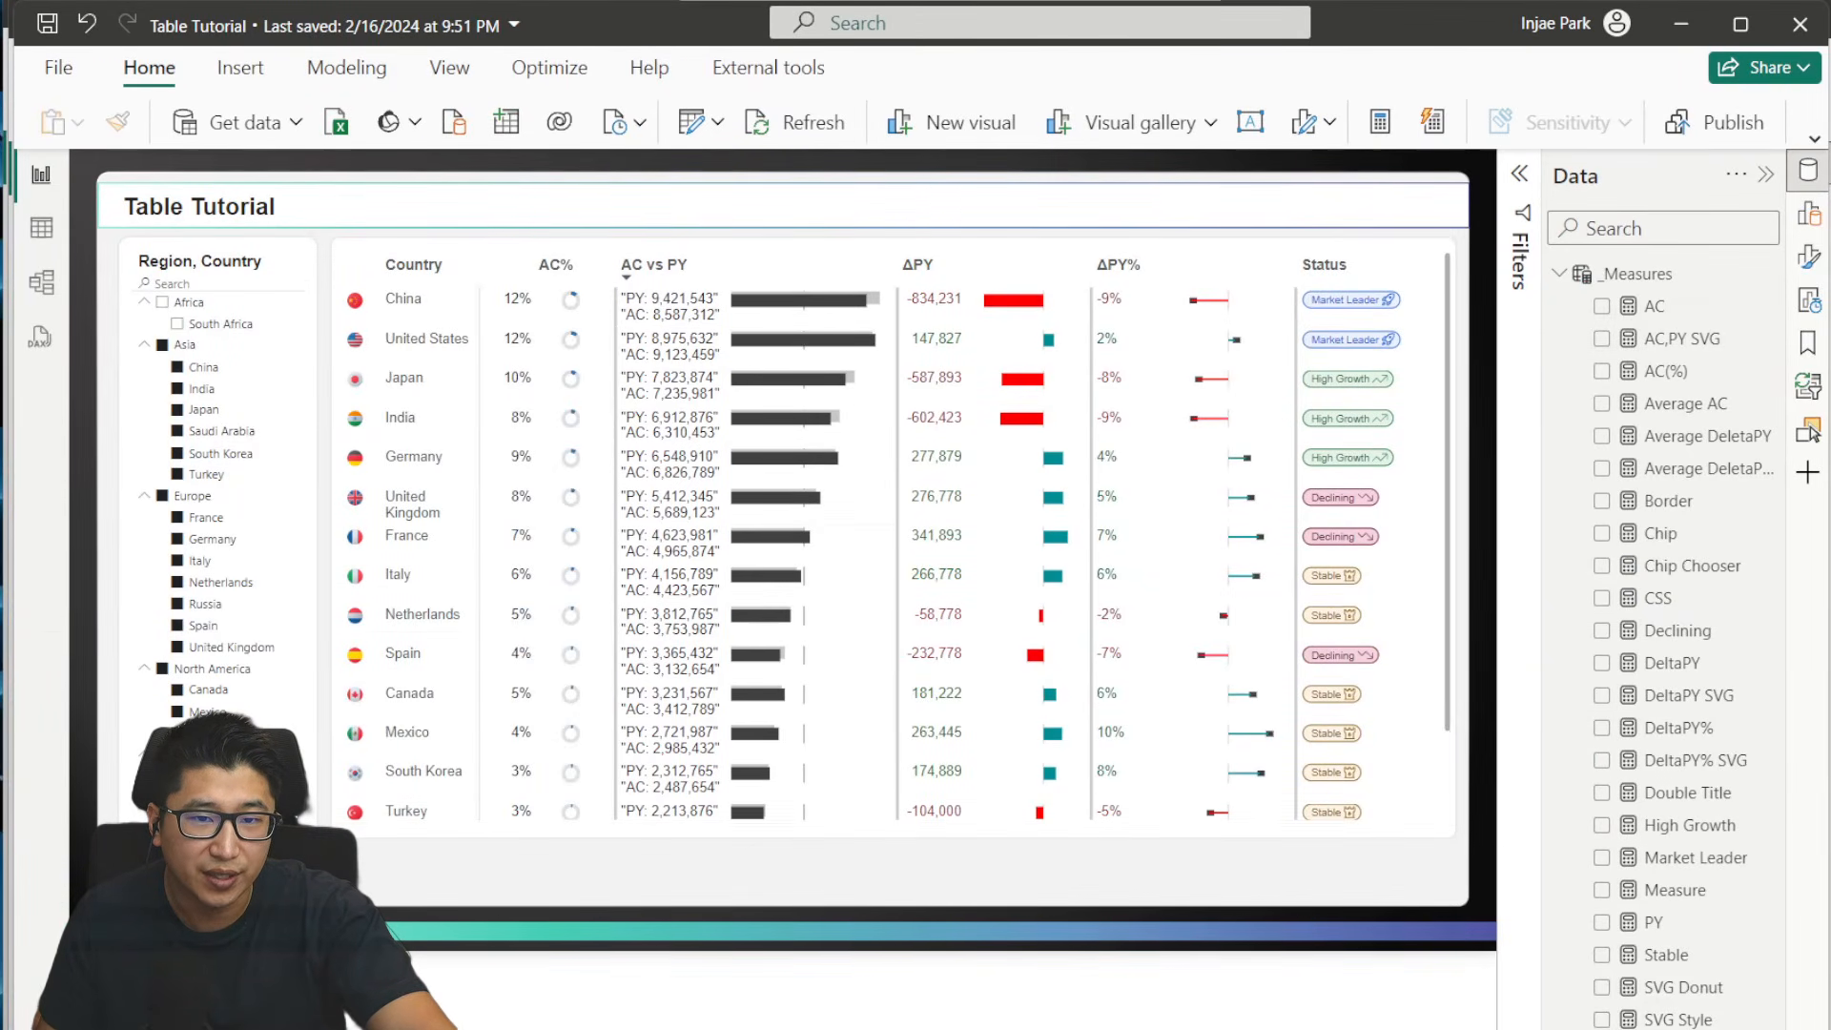
pyautogui.hotkey('alt', 'Tab')
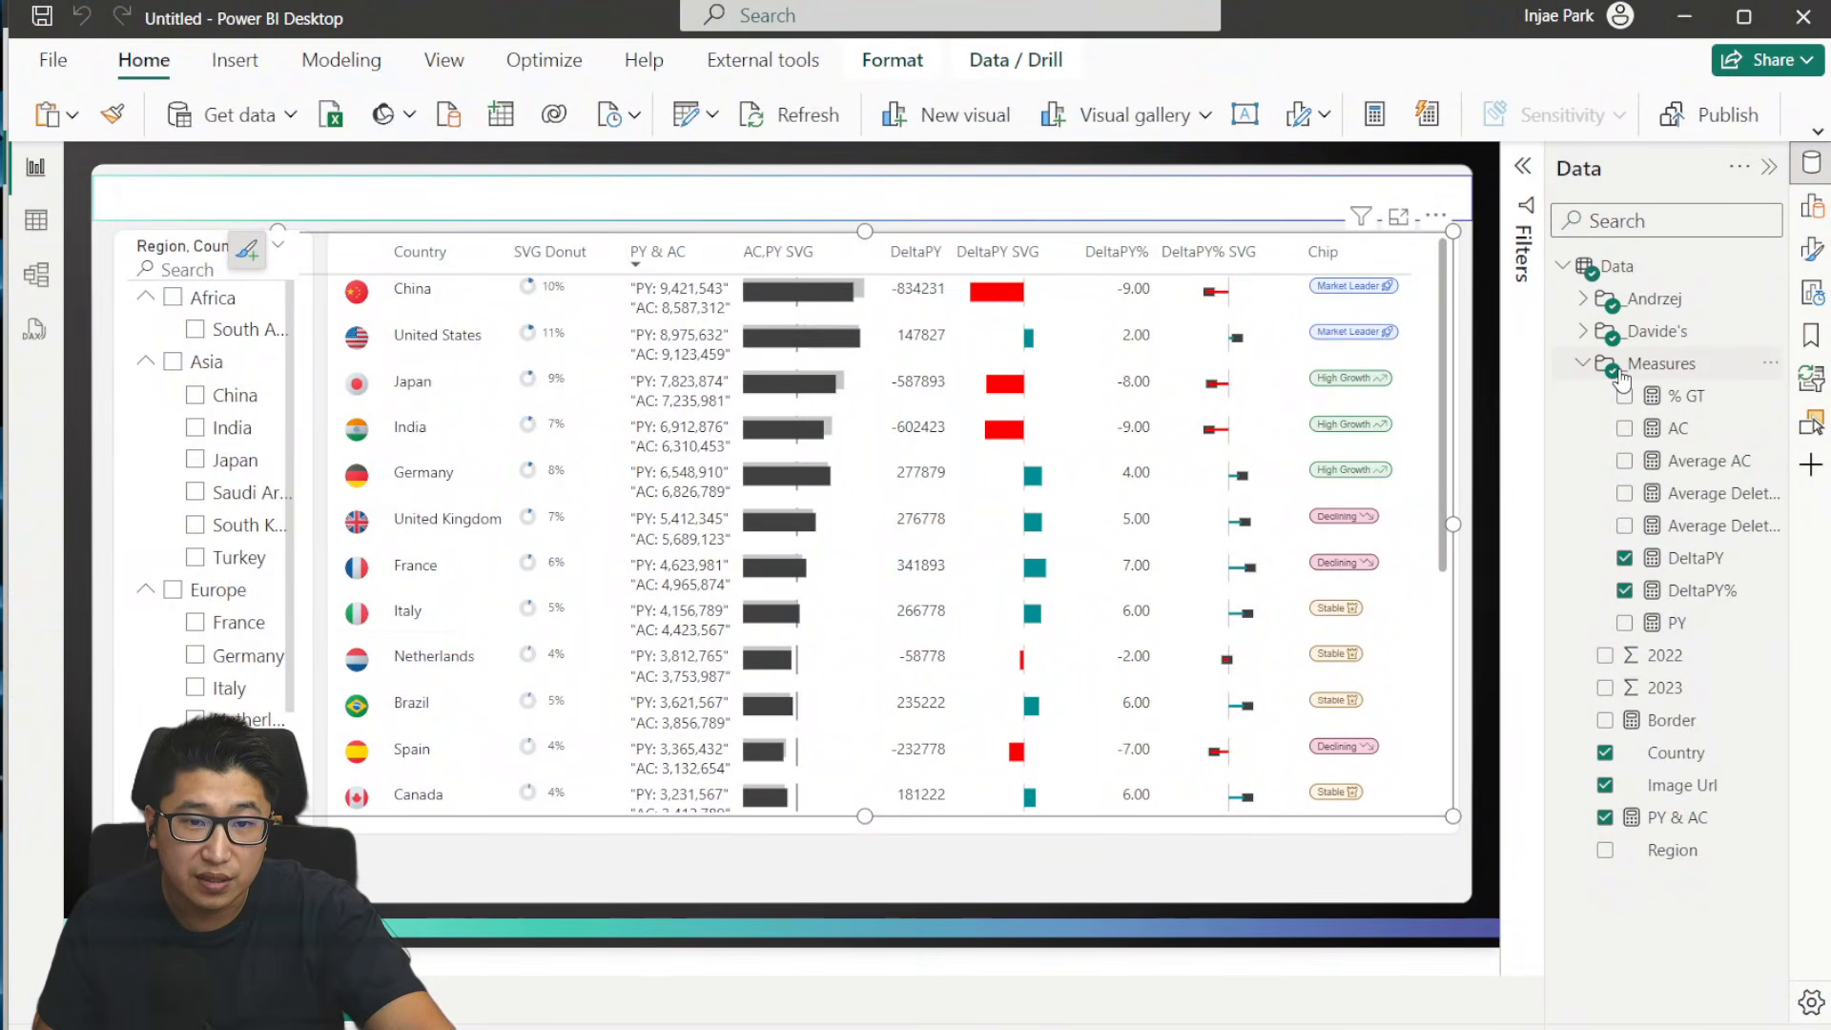
# - Add the Border measure to the table after Country, SVG Donut, AC,PY SVG, DeltaPY SVG and DeltaPY% SVG
pyautogui.click(1812, 207)
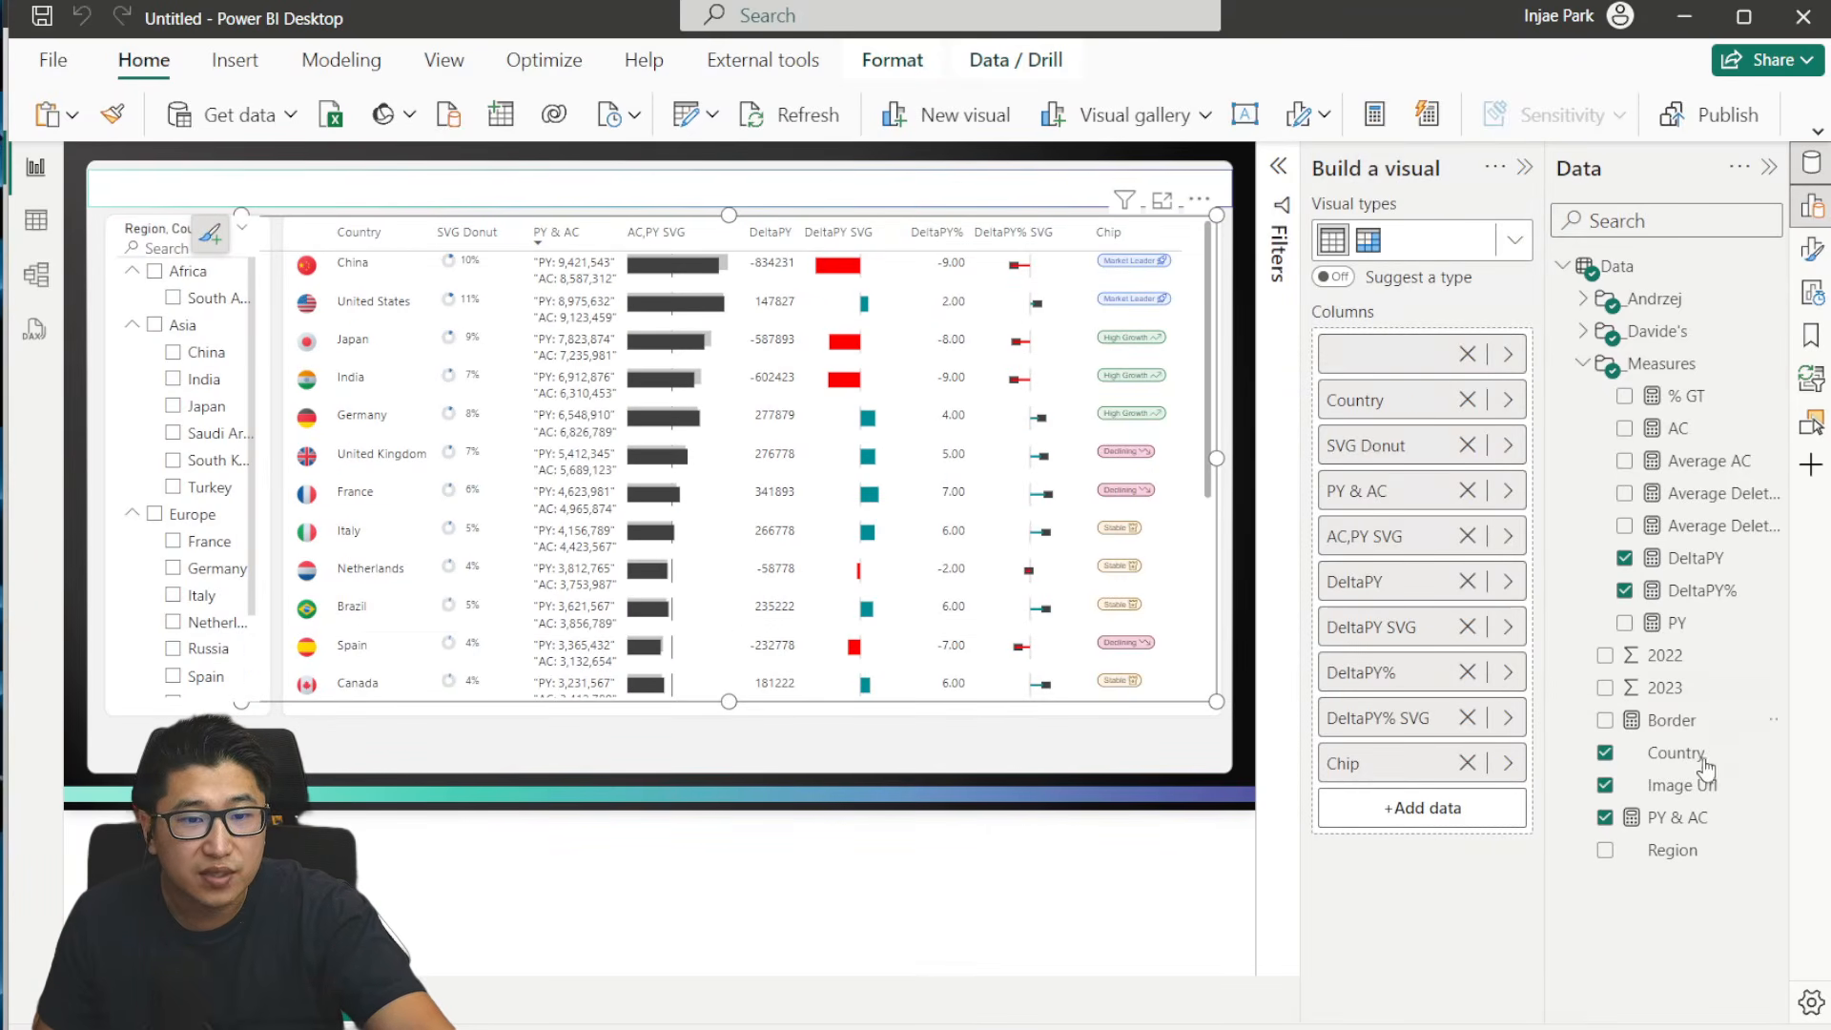
pyautogui.moveTo(1697, 725); pyautogui.dragTo(1451, 572)
pyautogui.moveTo(1448, 563); pyautogui.dragTo(1447, 562)
pyautogui.moveTo(1720, 715); pyautogui.dragTo(1516, 679)
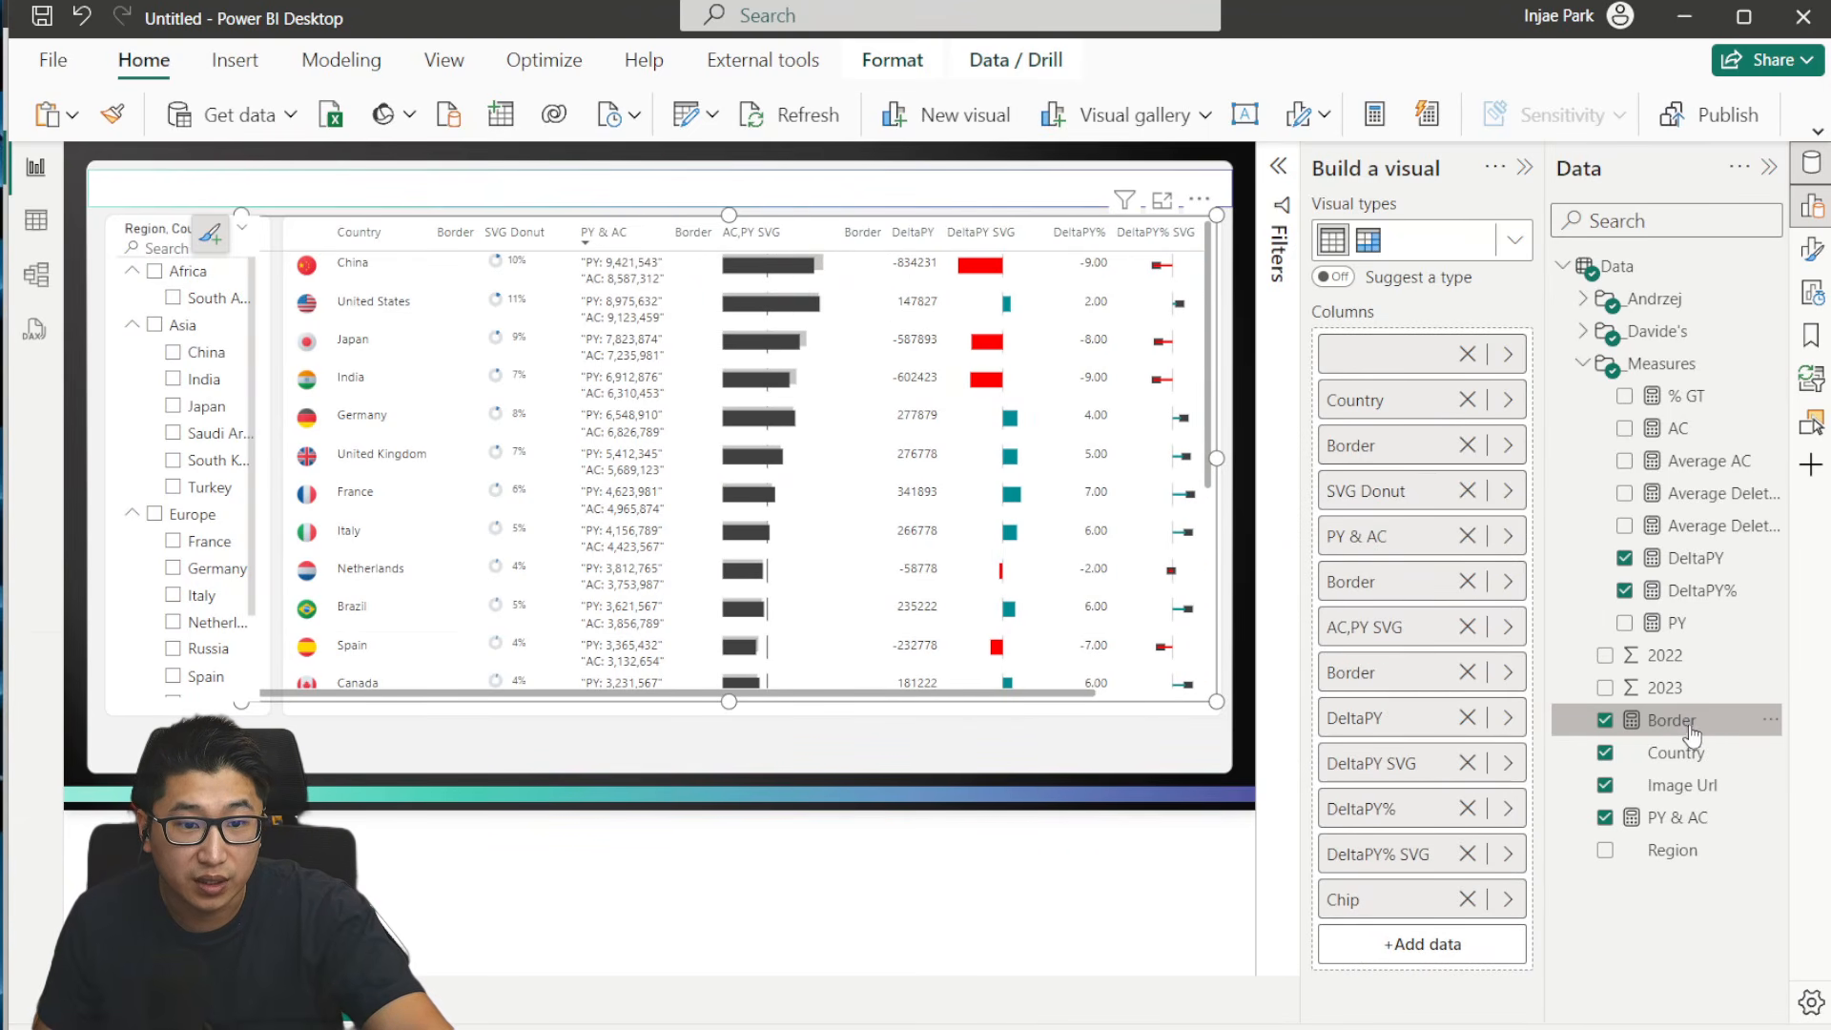
pyautogui.moveTo(1686, 726); pyautogui.dragTo(1612, 700)
pyautogui.moveTo(1392, 582); pyautogui.dragTo(1411, 519)
pyautogui.moveTo(1671, 719); pyautogui.dragTo(1363, 942)
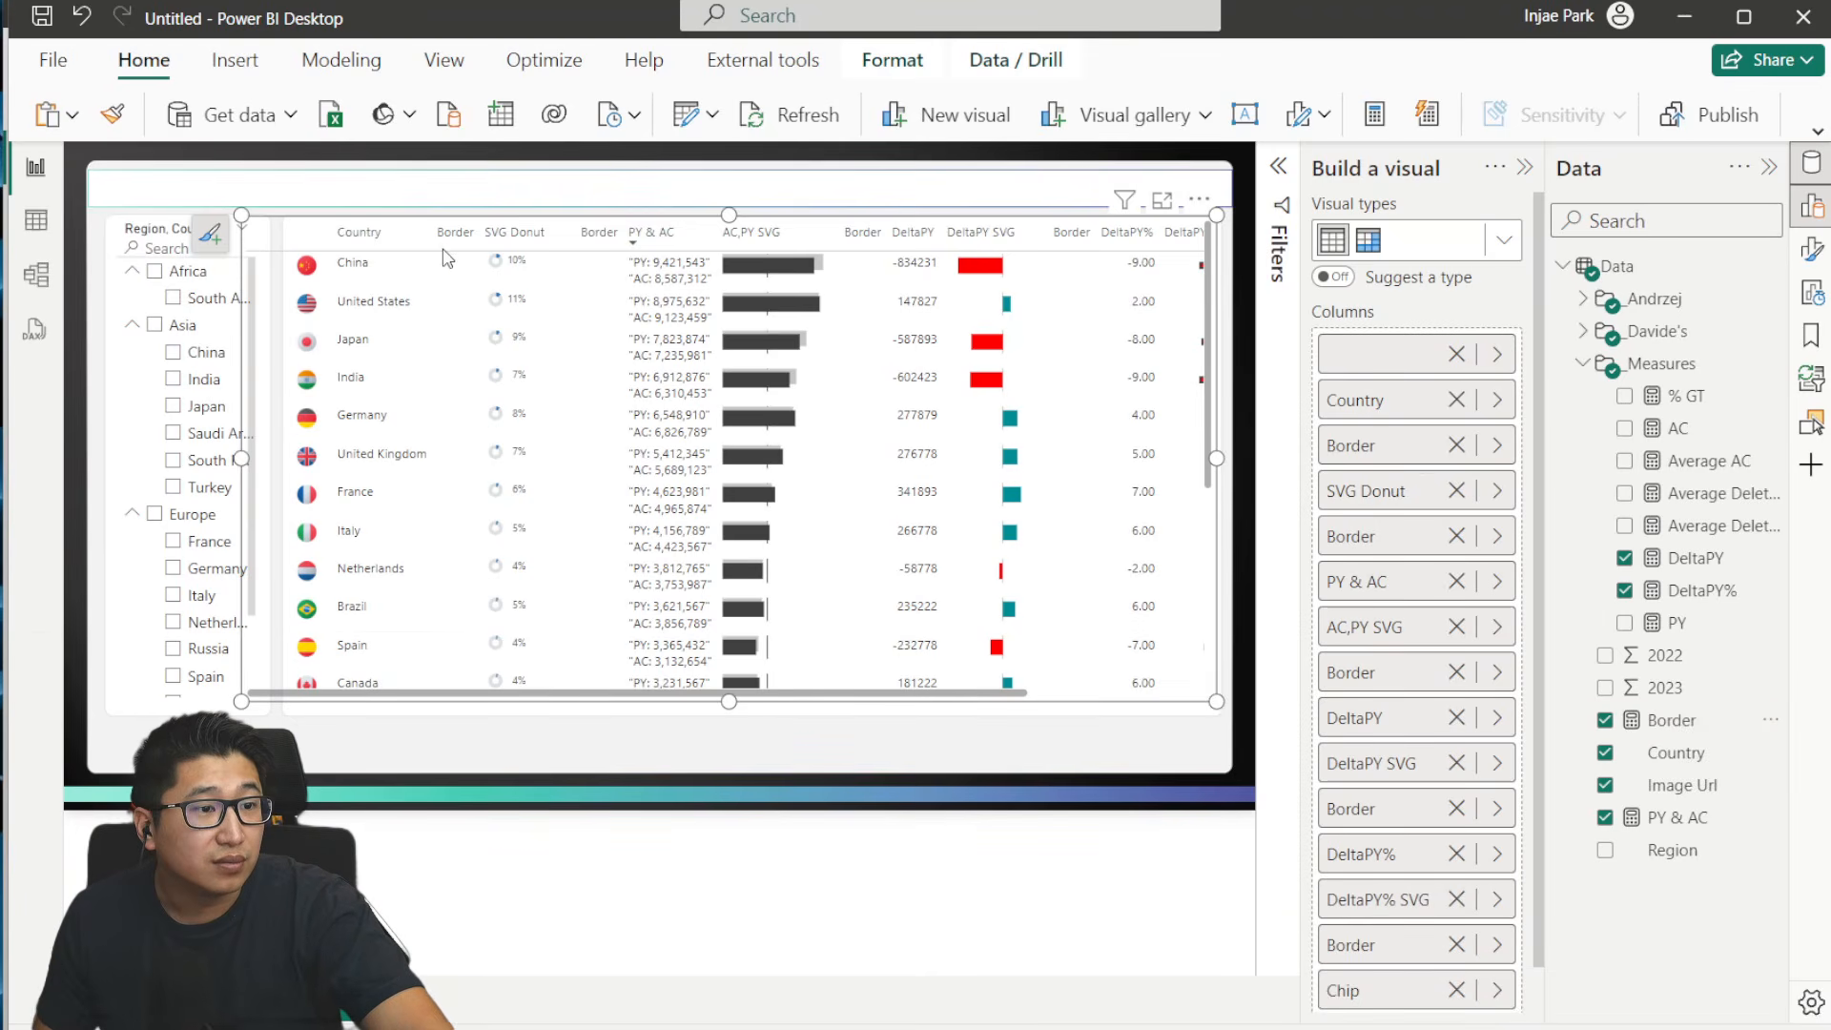
# - Try giving the table's Border columns a blank name, and undo the renaming
pyautogui.doubleClick(1369, 450)
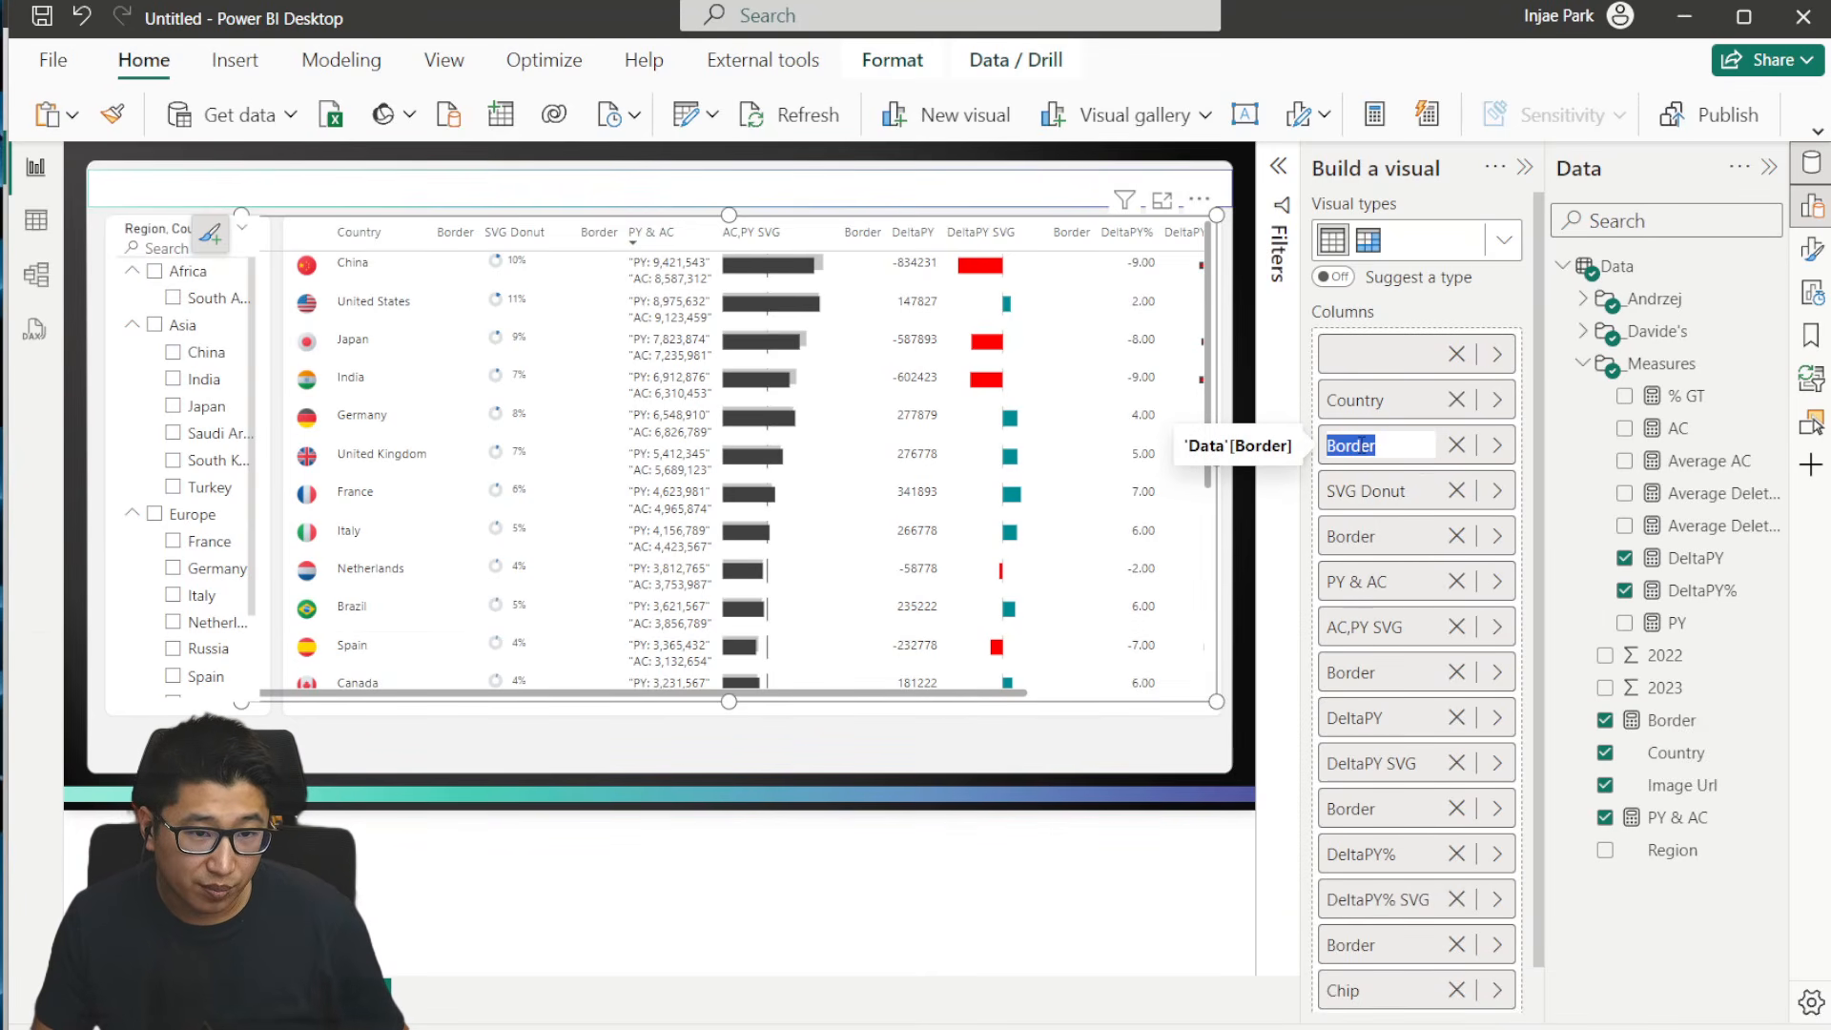
pyautogui.press('Return')
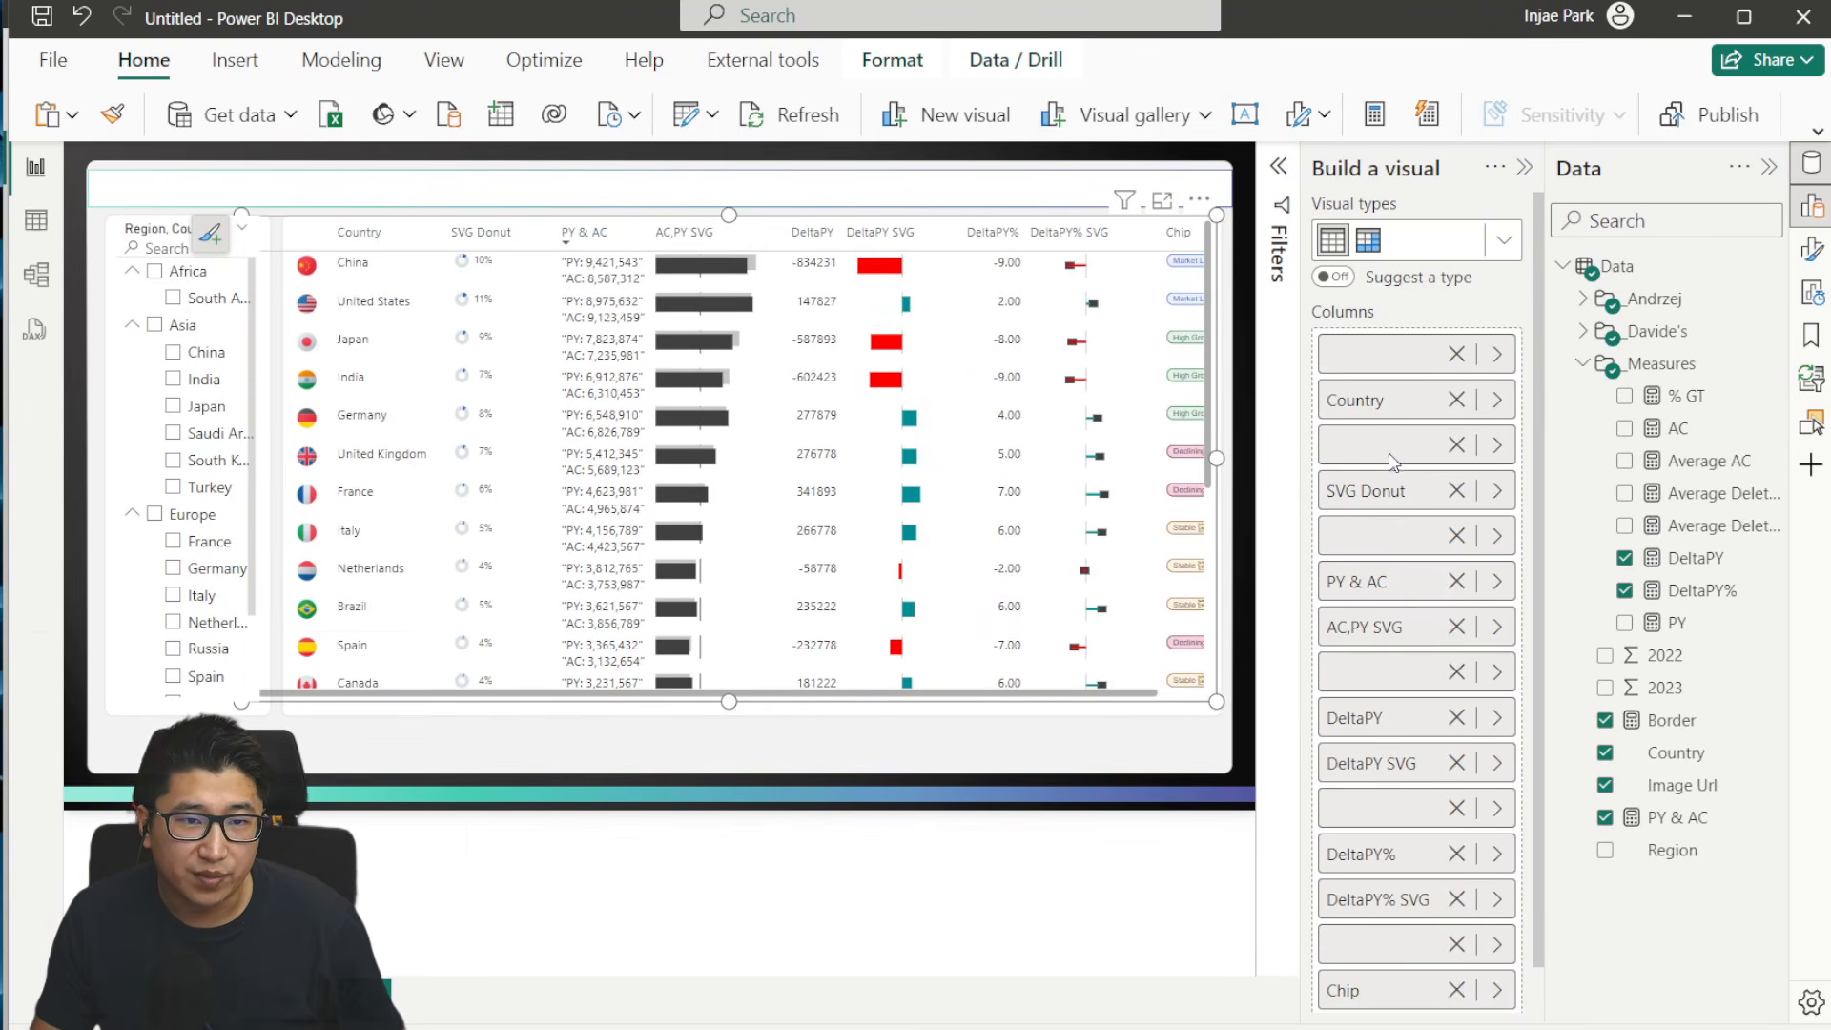
pyautogui.click(82, 16)
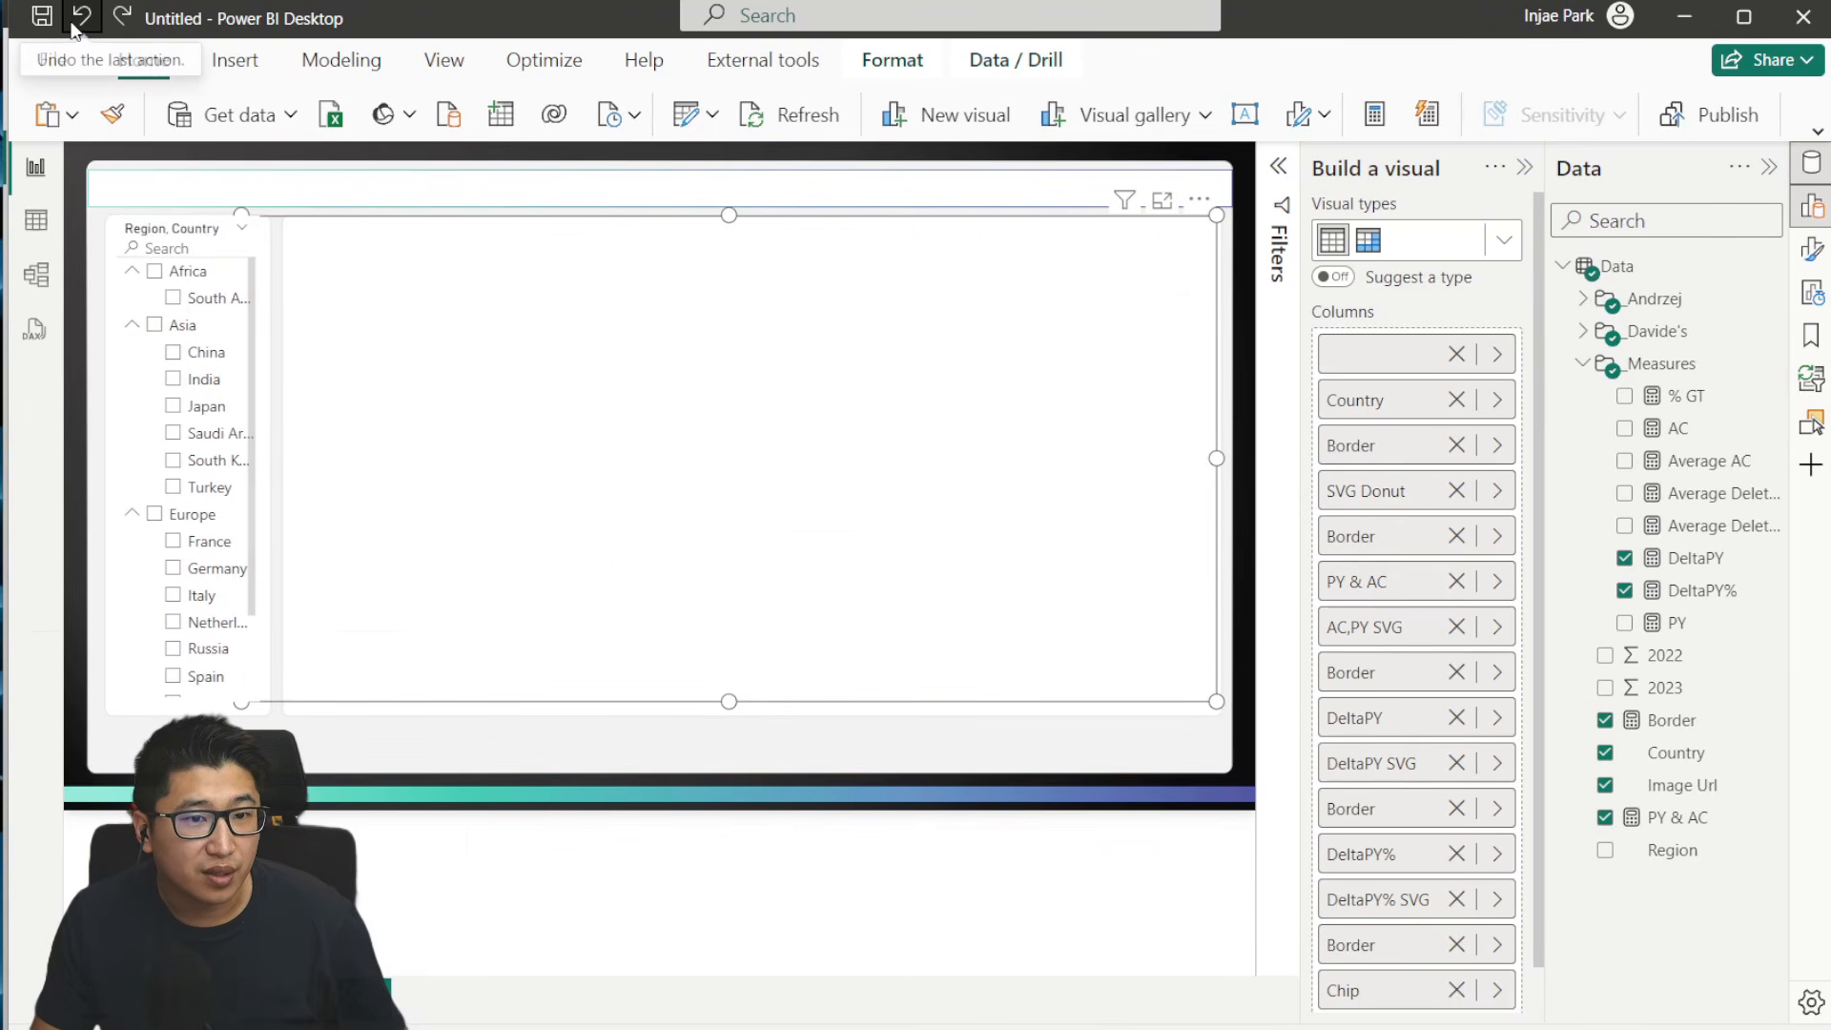
# - Set the background color of the values in the table's Border columns to light gray
pyautogui.click(1811, 248)
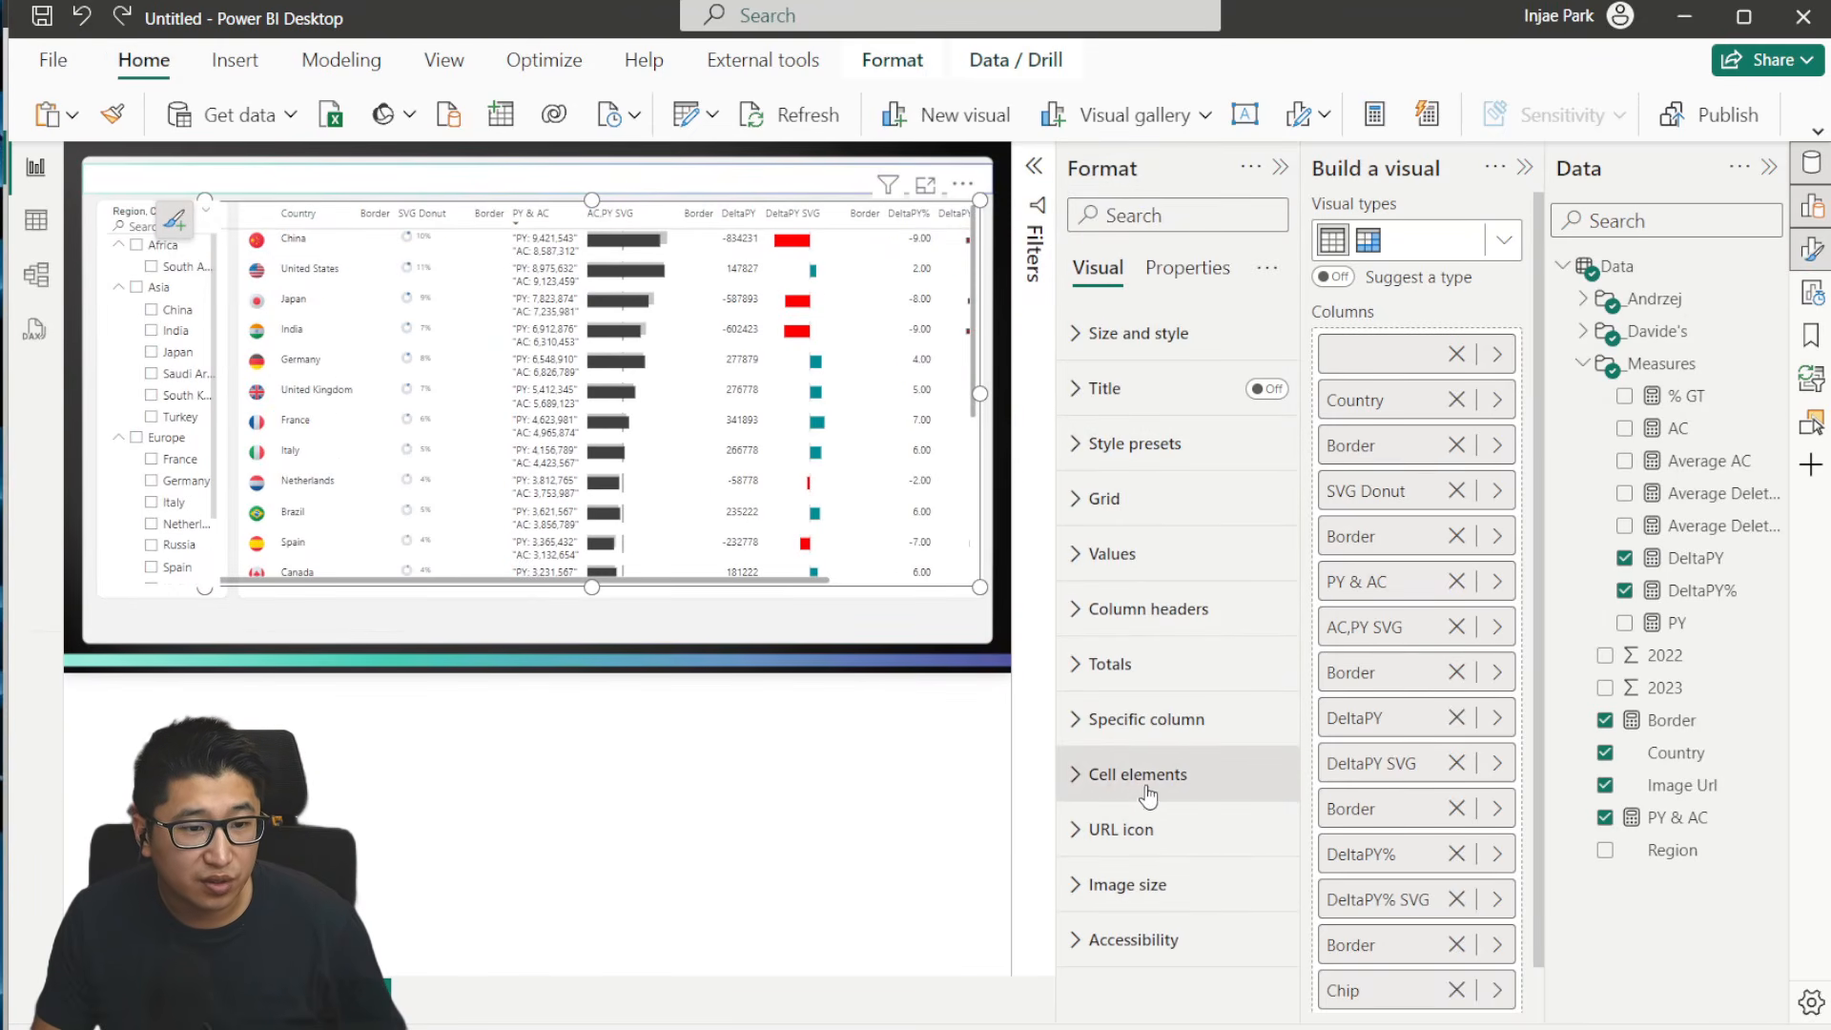
pyautogui.click(1159, 729)
pyautogui.scroll(-3, 1159, 732)
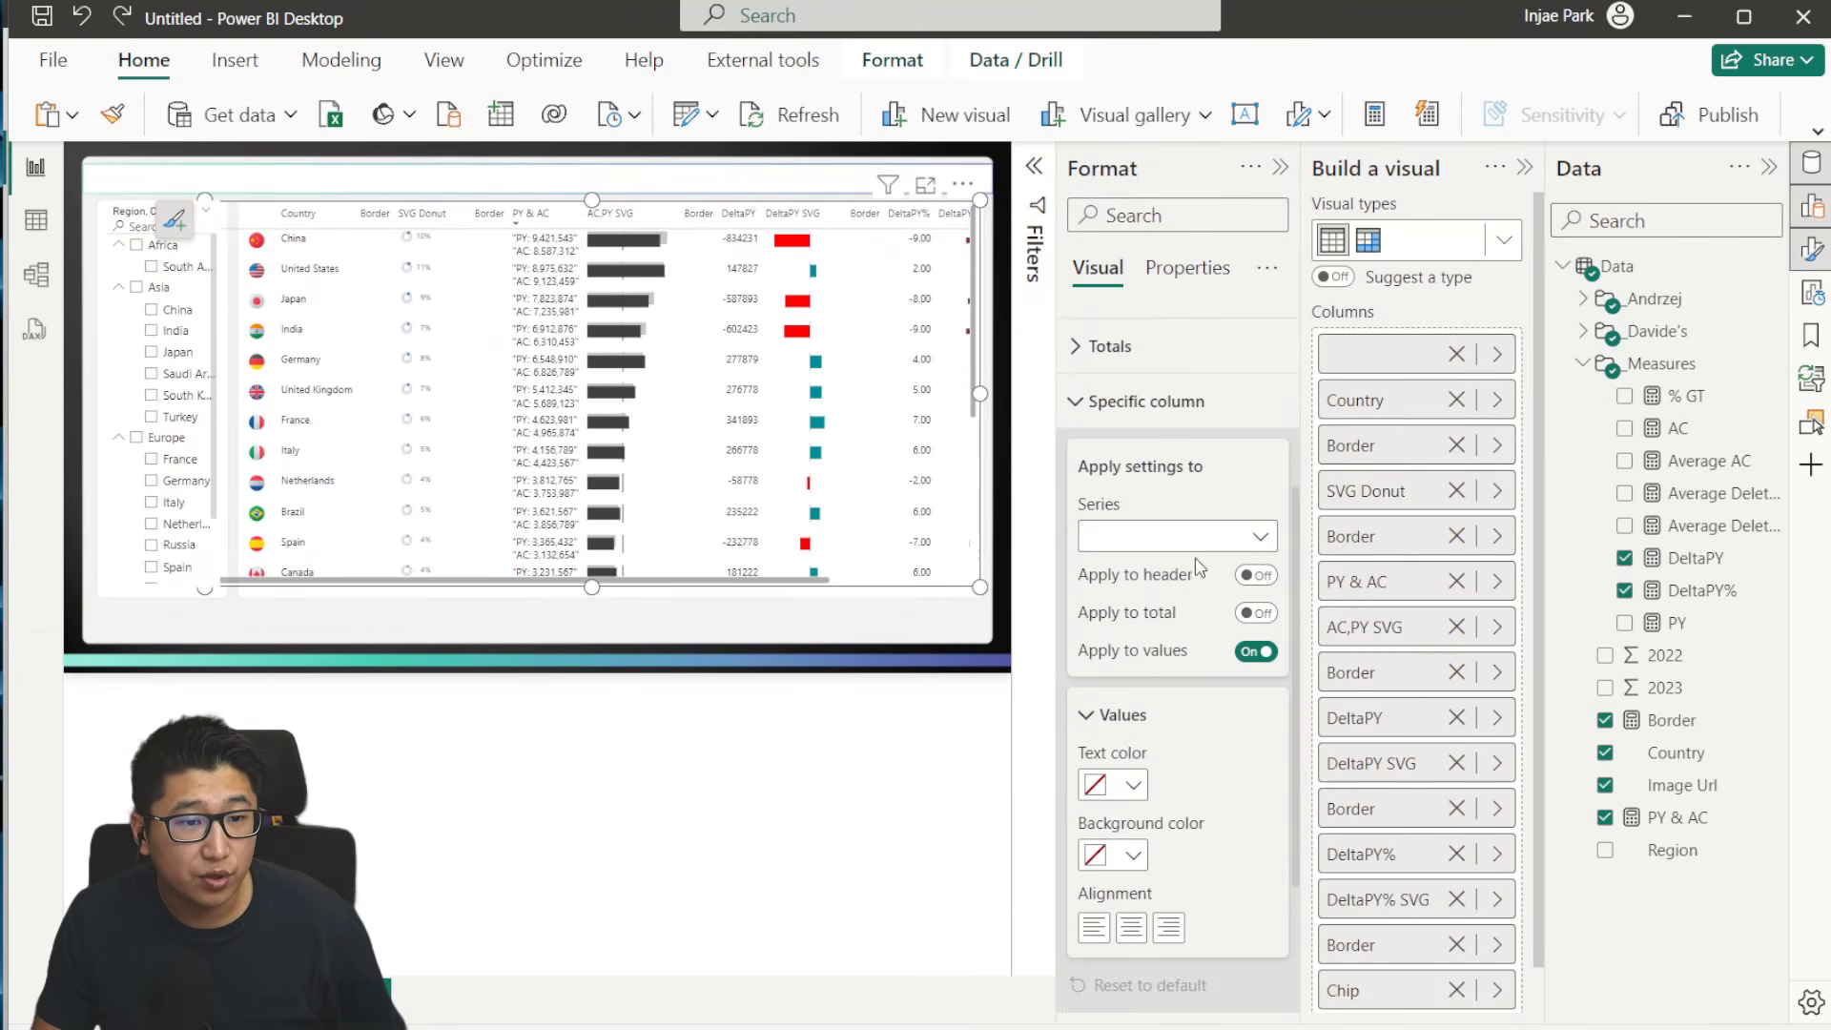
pyautogui.click(1173, 536)
pyautogui.click(1165, 633)
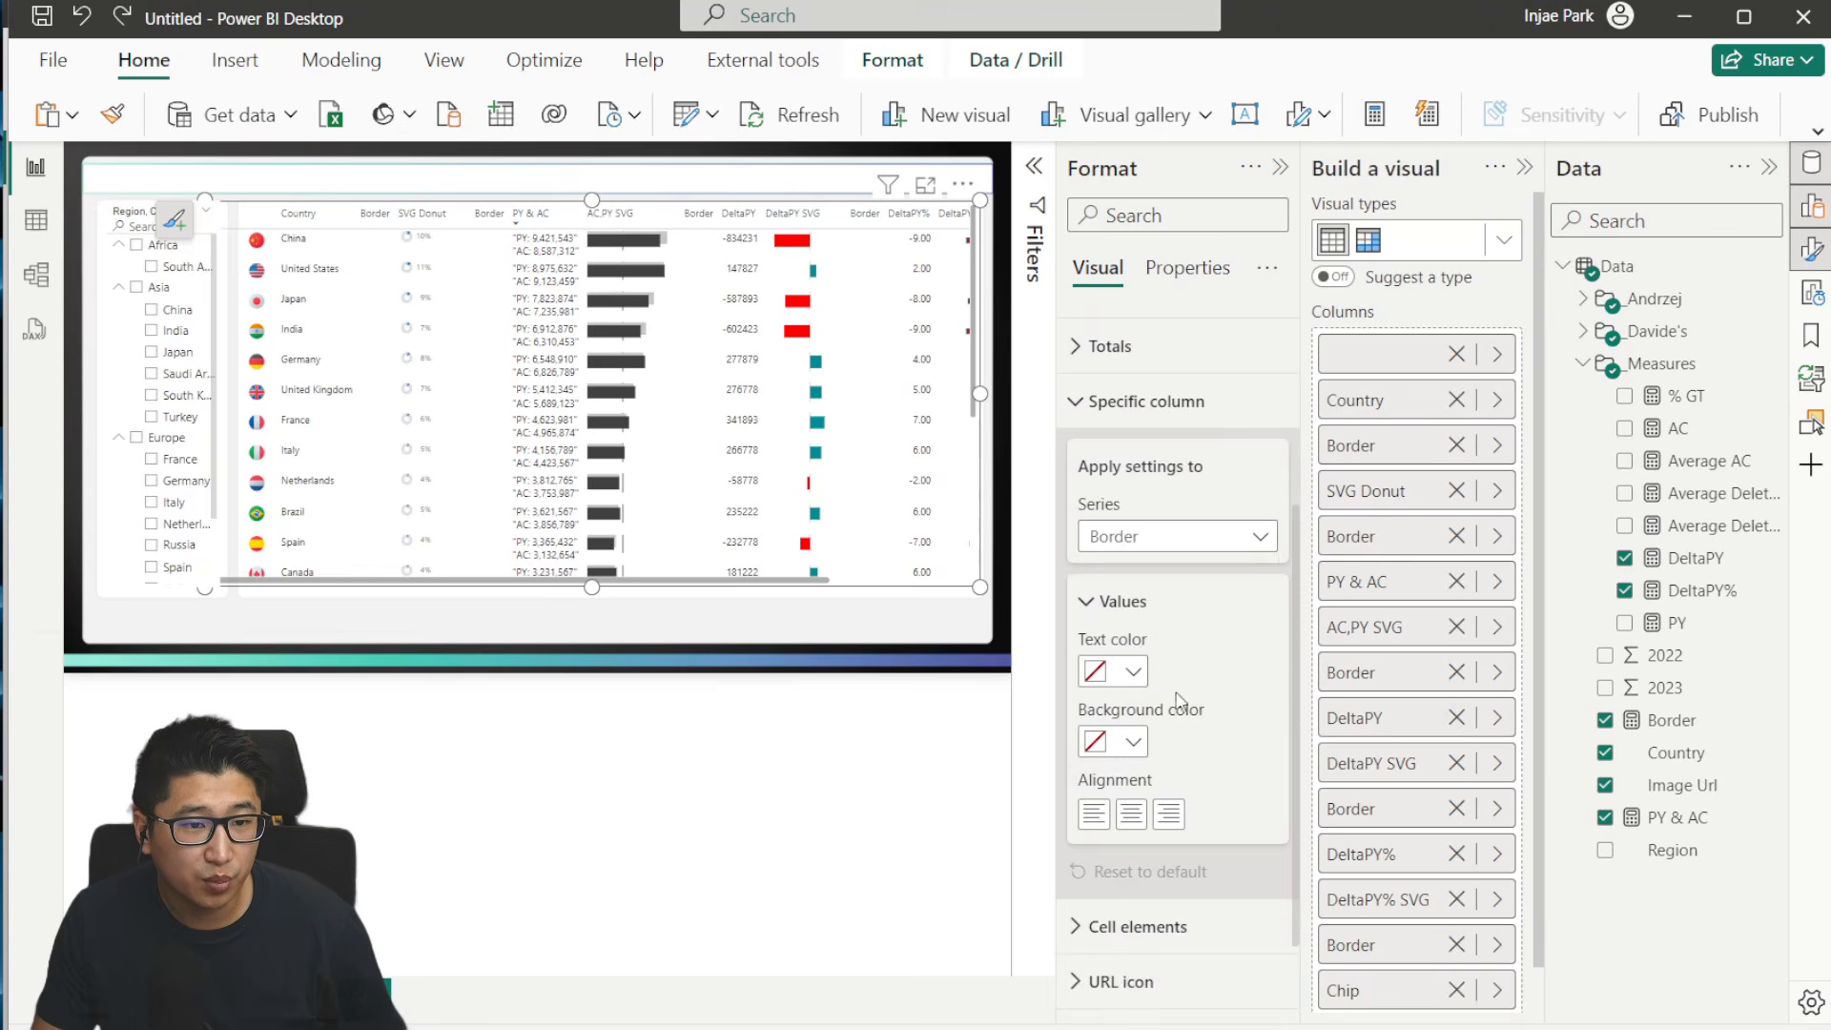
pyautogui.click(1134, 738)
pyautogui.click(1112, 526)
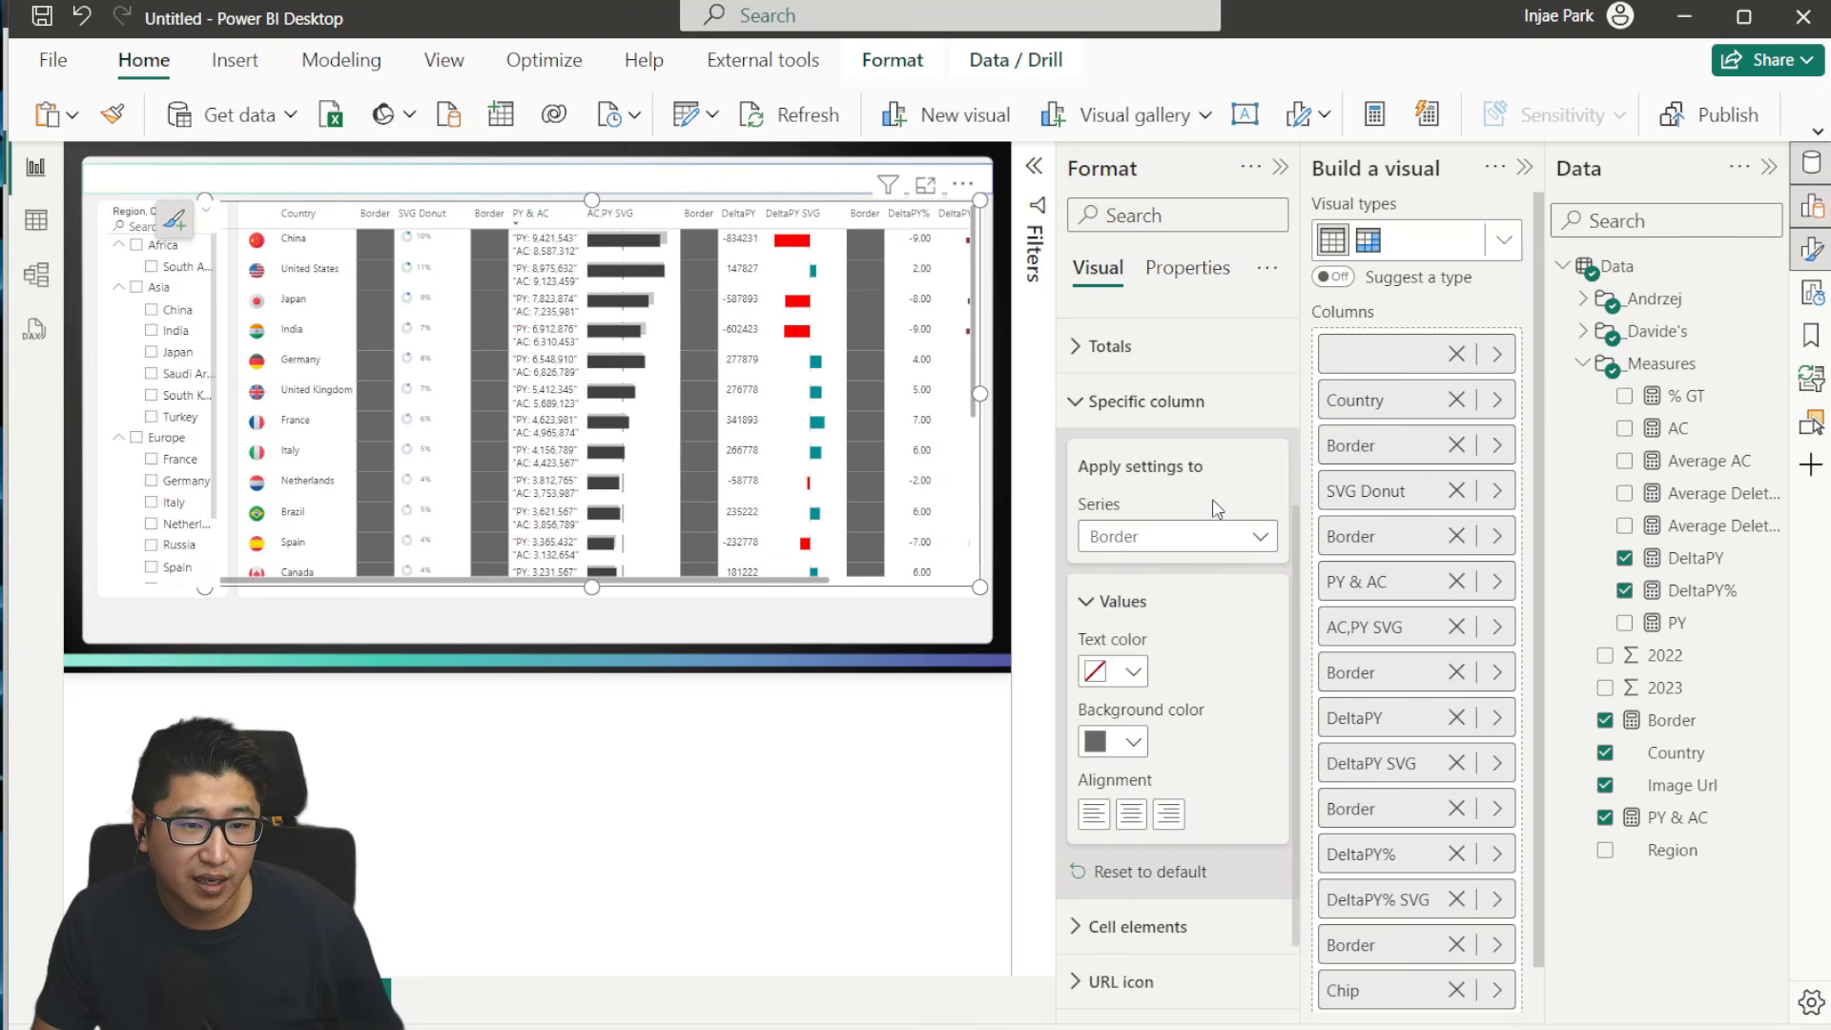
pyautogui.click(1126, 743)
pyautogui.click(1107, 374)
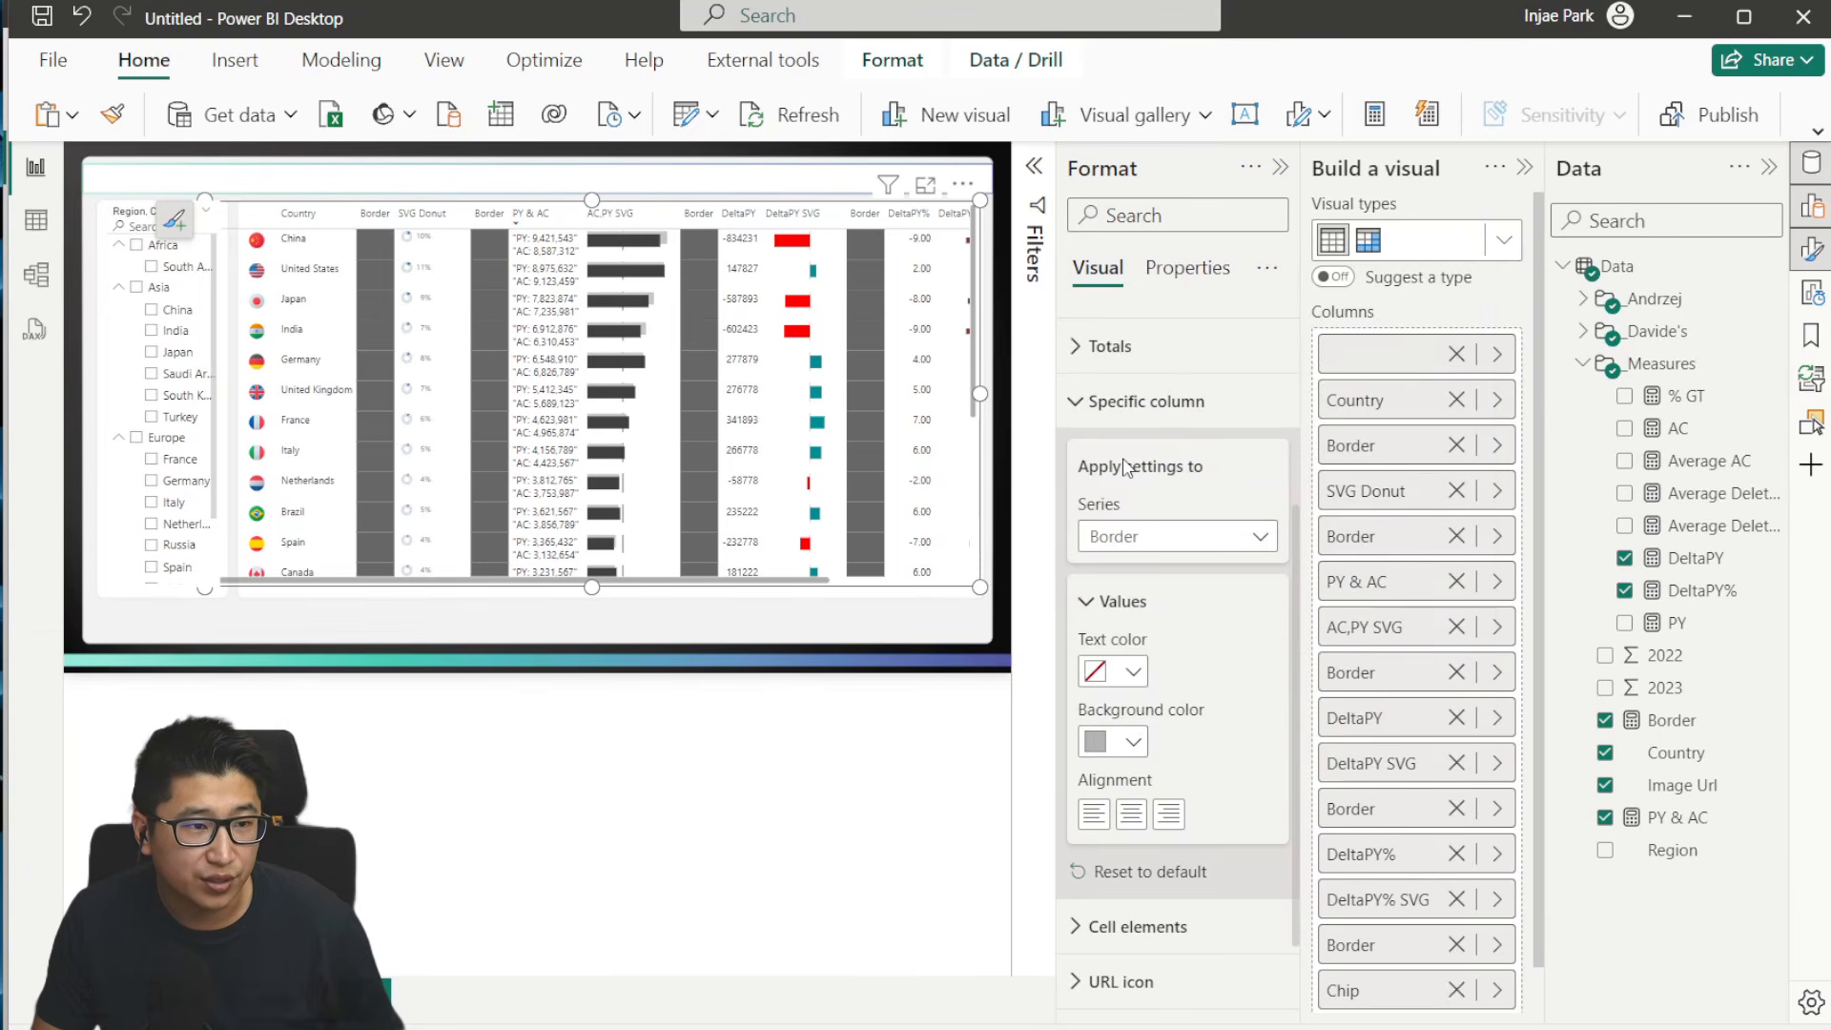
# - Rename the Border columns to a blank name and narrow them until they form thin vertical divider lines
pyautogui.doubleClick(1365, 445)
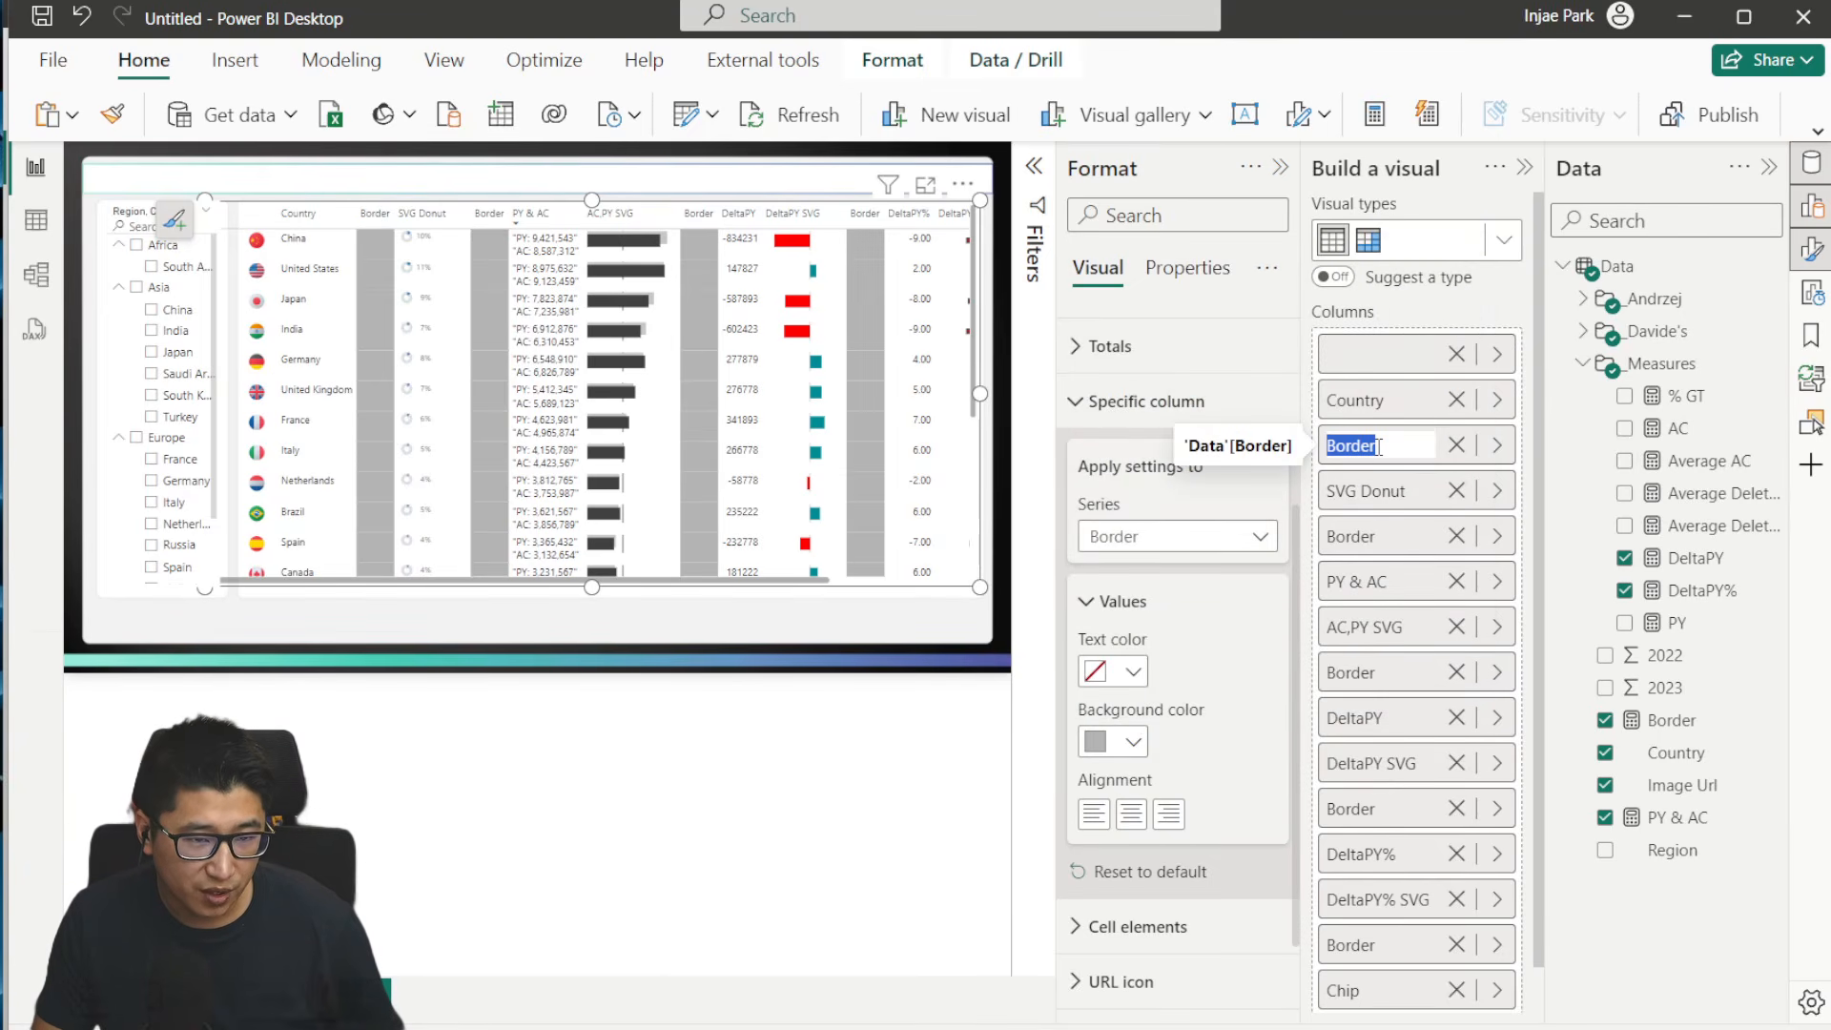
pyautogui.press('BackSpace')
pyautogui.press('Return')
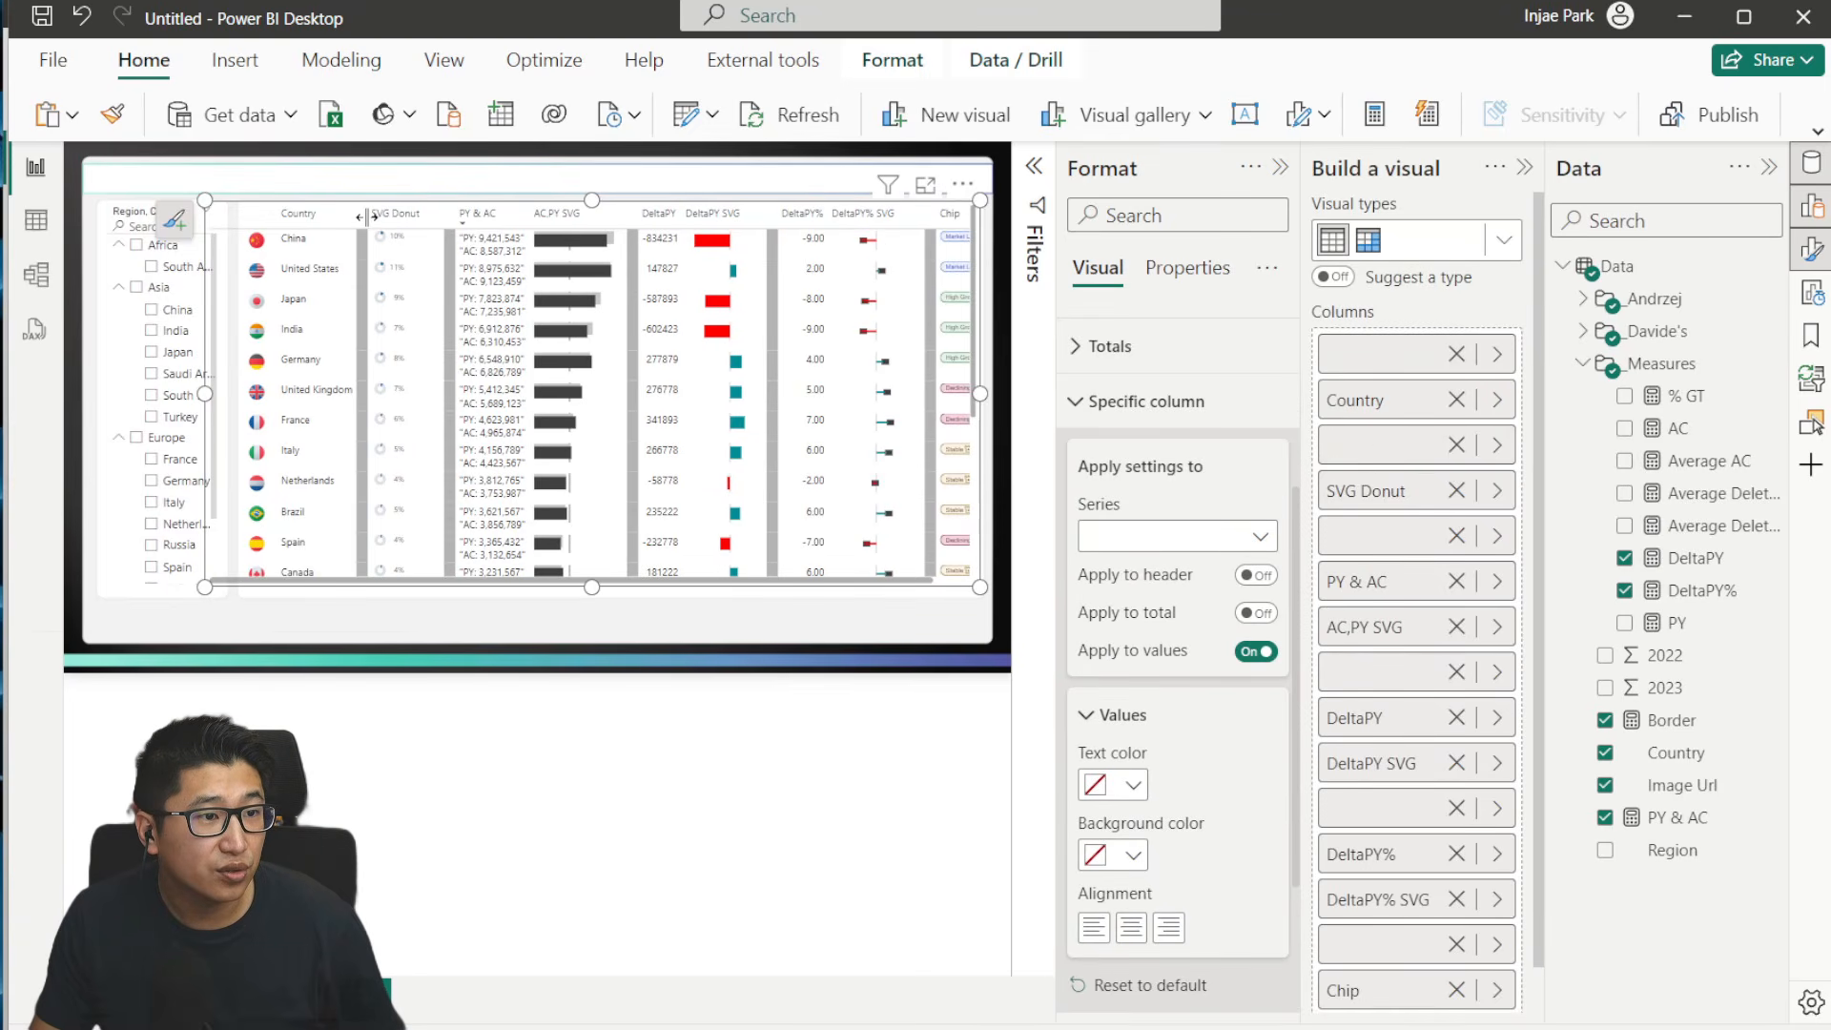
pyautogui.moveTo(366, 217); pyautogui.dragTo(360, 217)
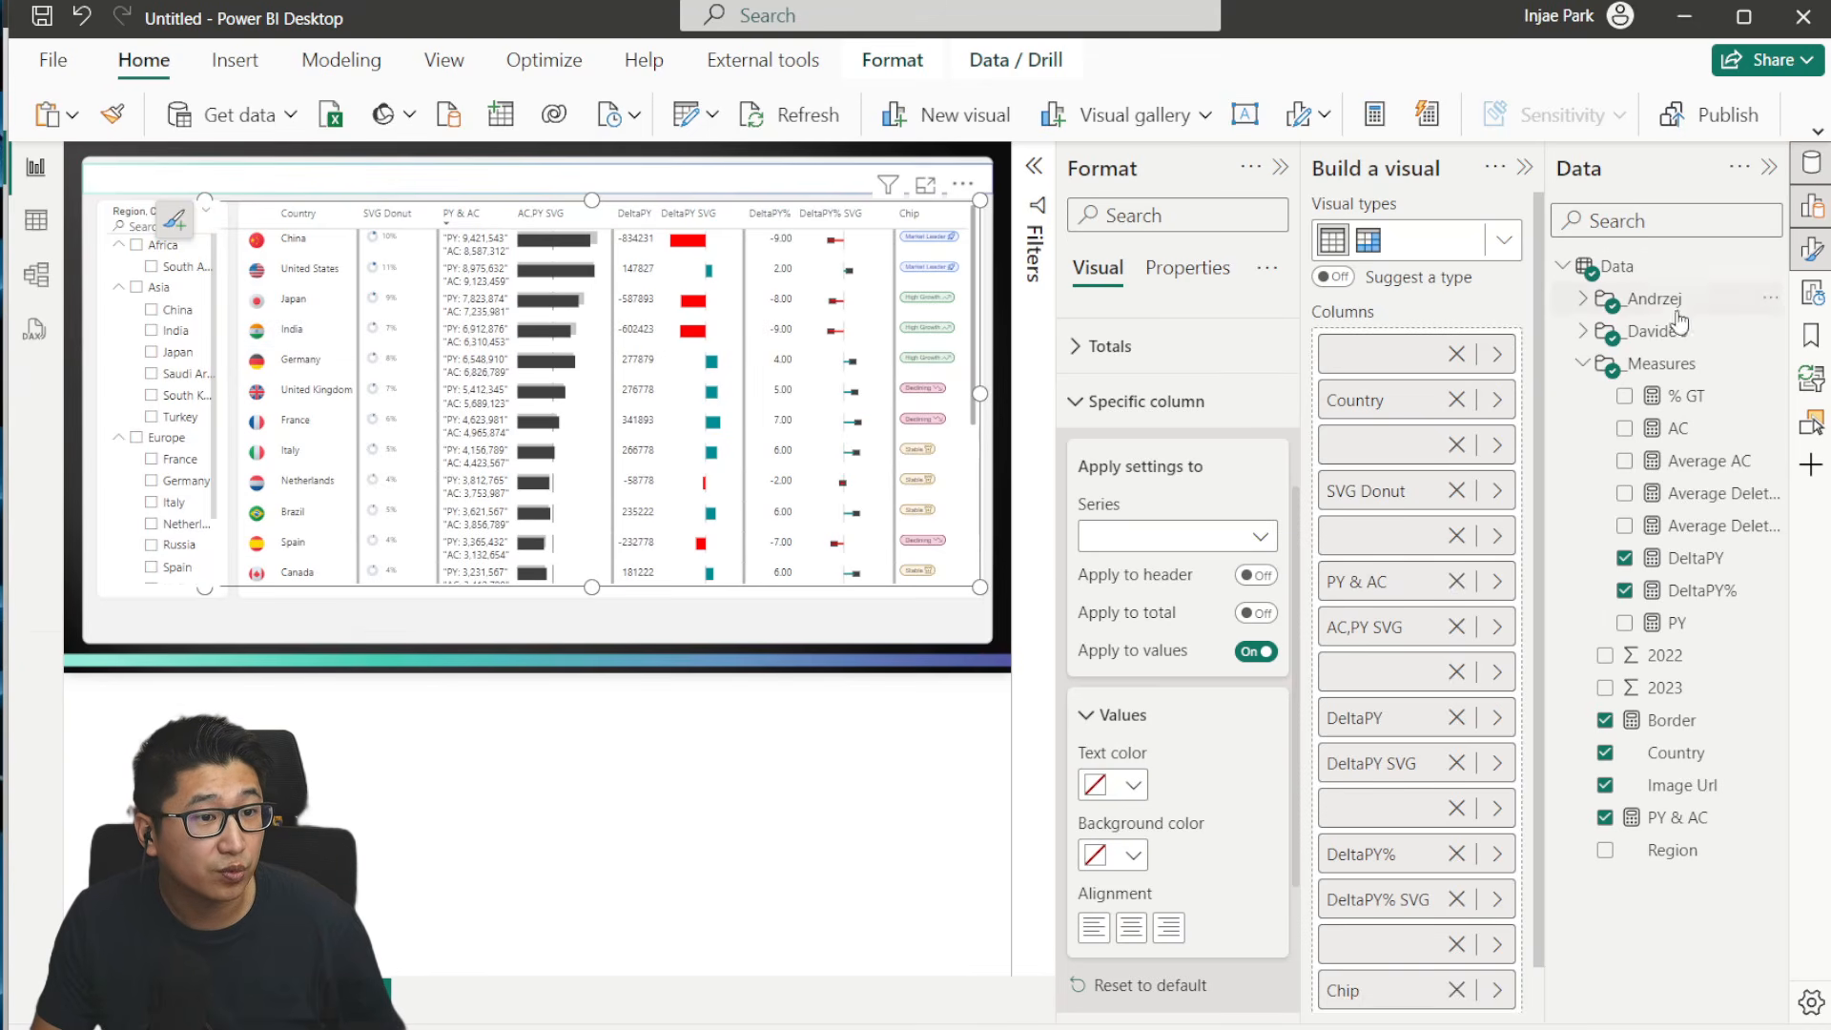
# - Collapse the Format and Build a visual panes, and view the country table in focus mode down to its last rows
pyautogui.click(1280, 168)
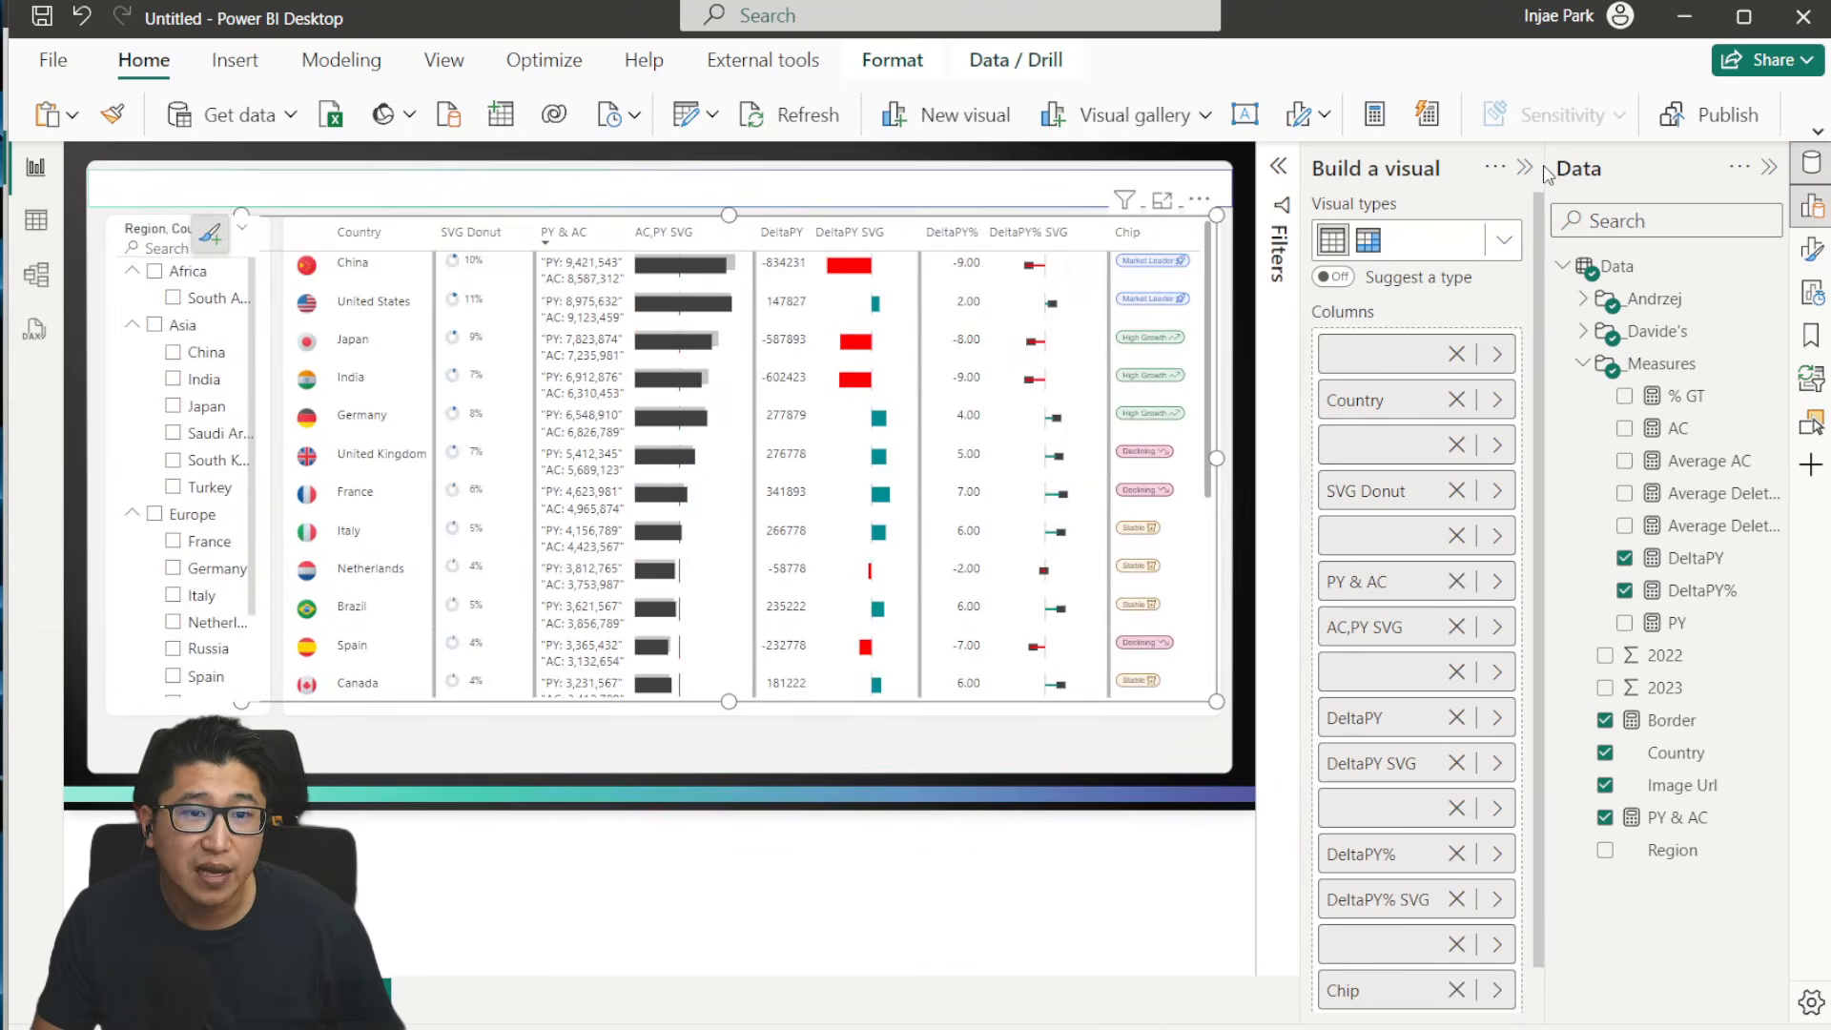
pyautogui.click(1524, 170)
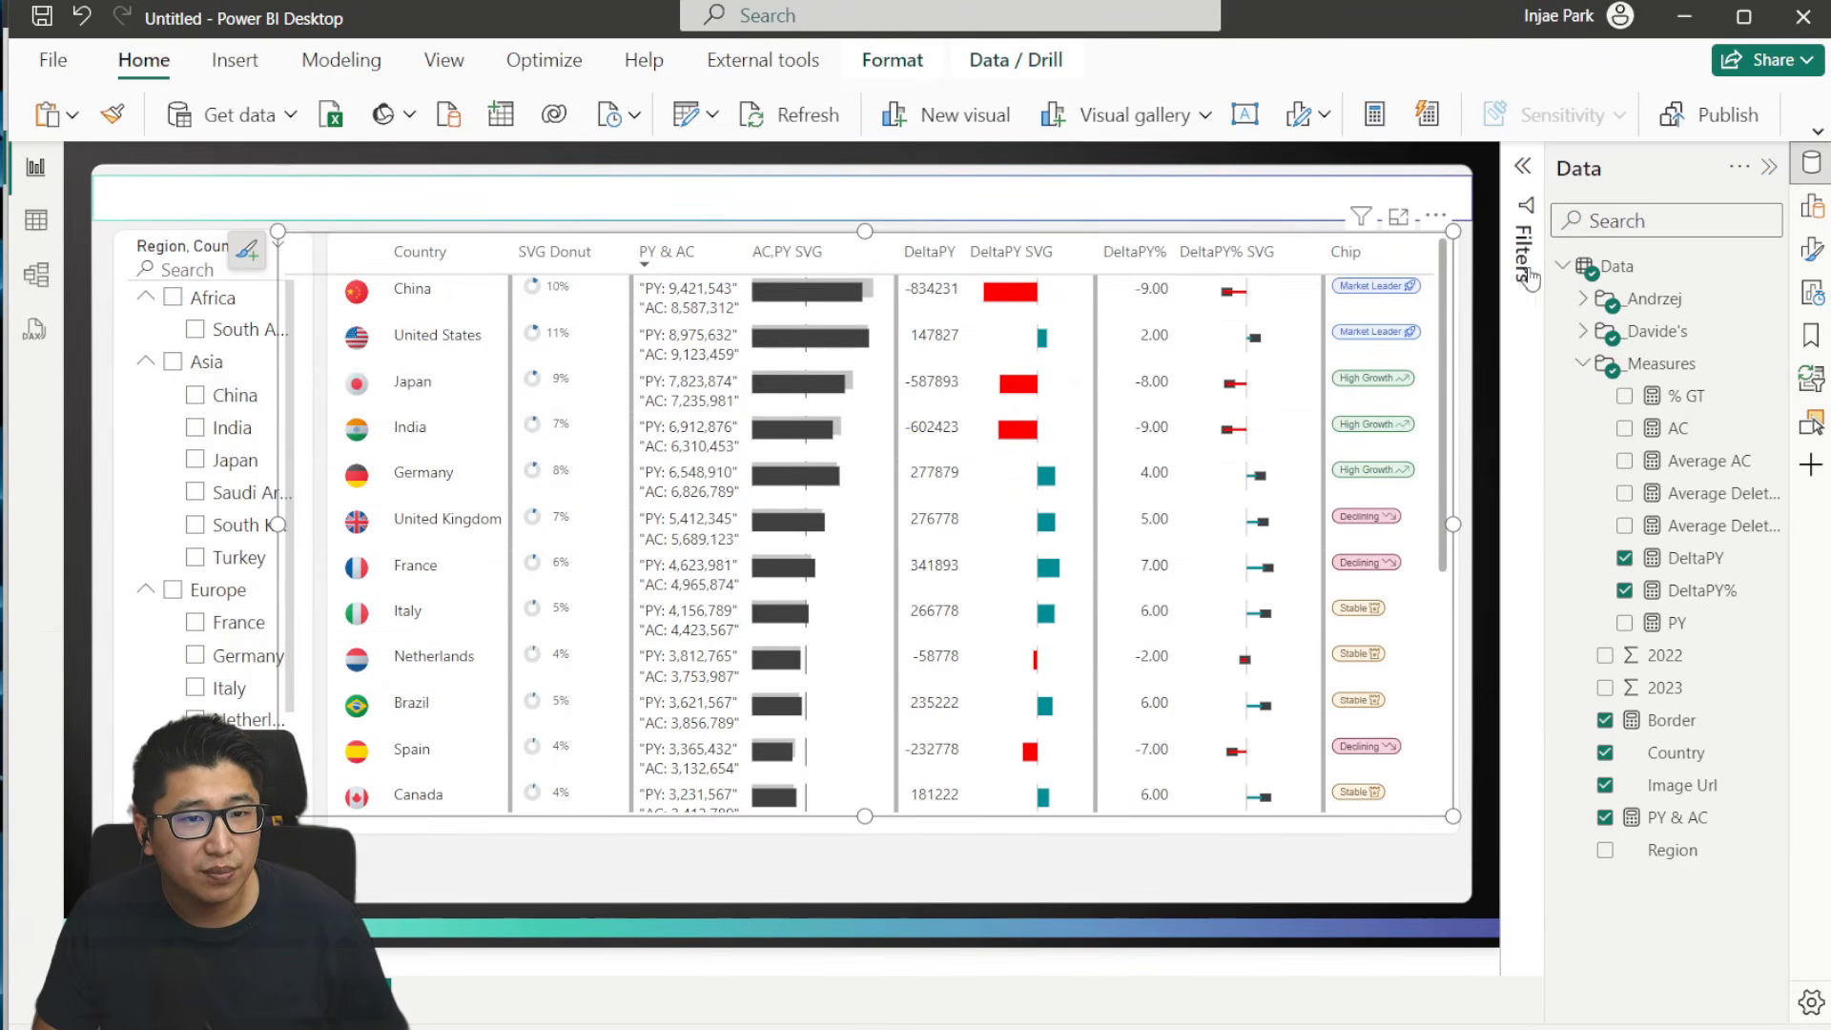
pyautogui.click(1443, 224)
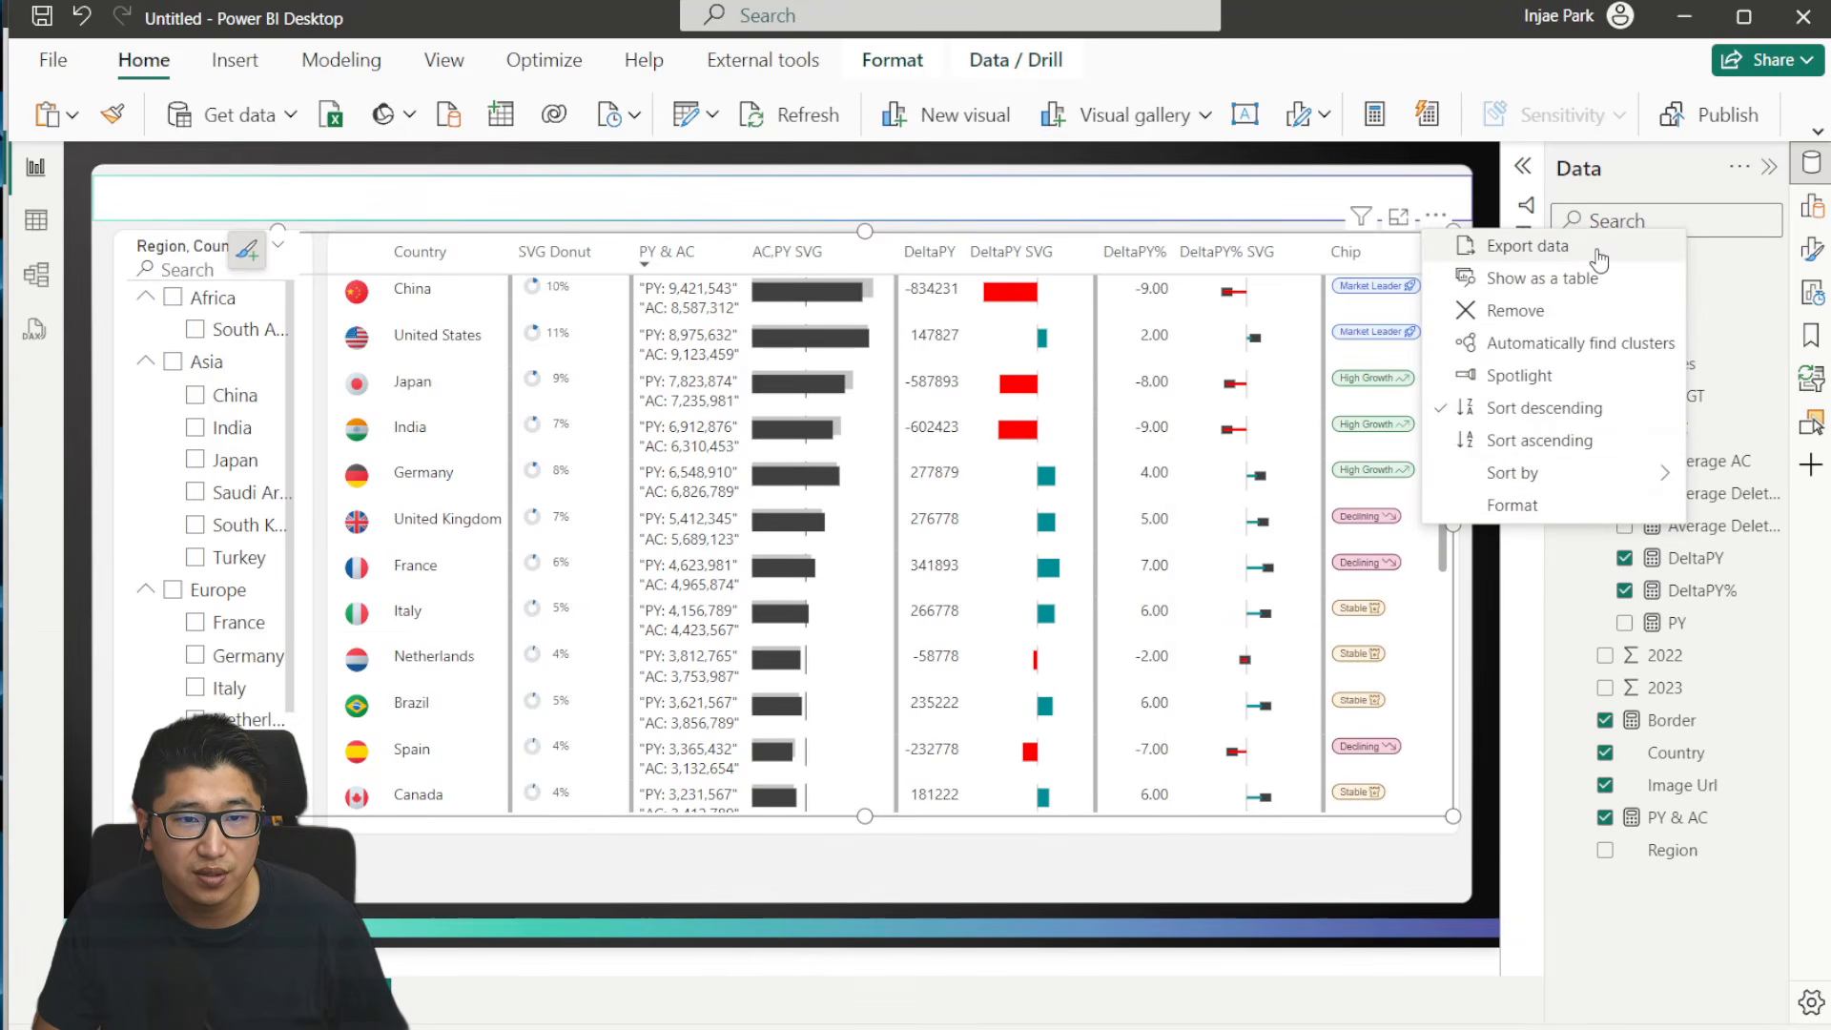
pyautogui.click(1398, 217)
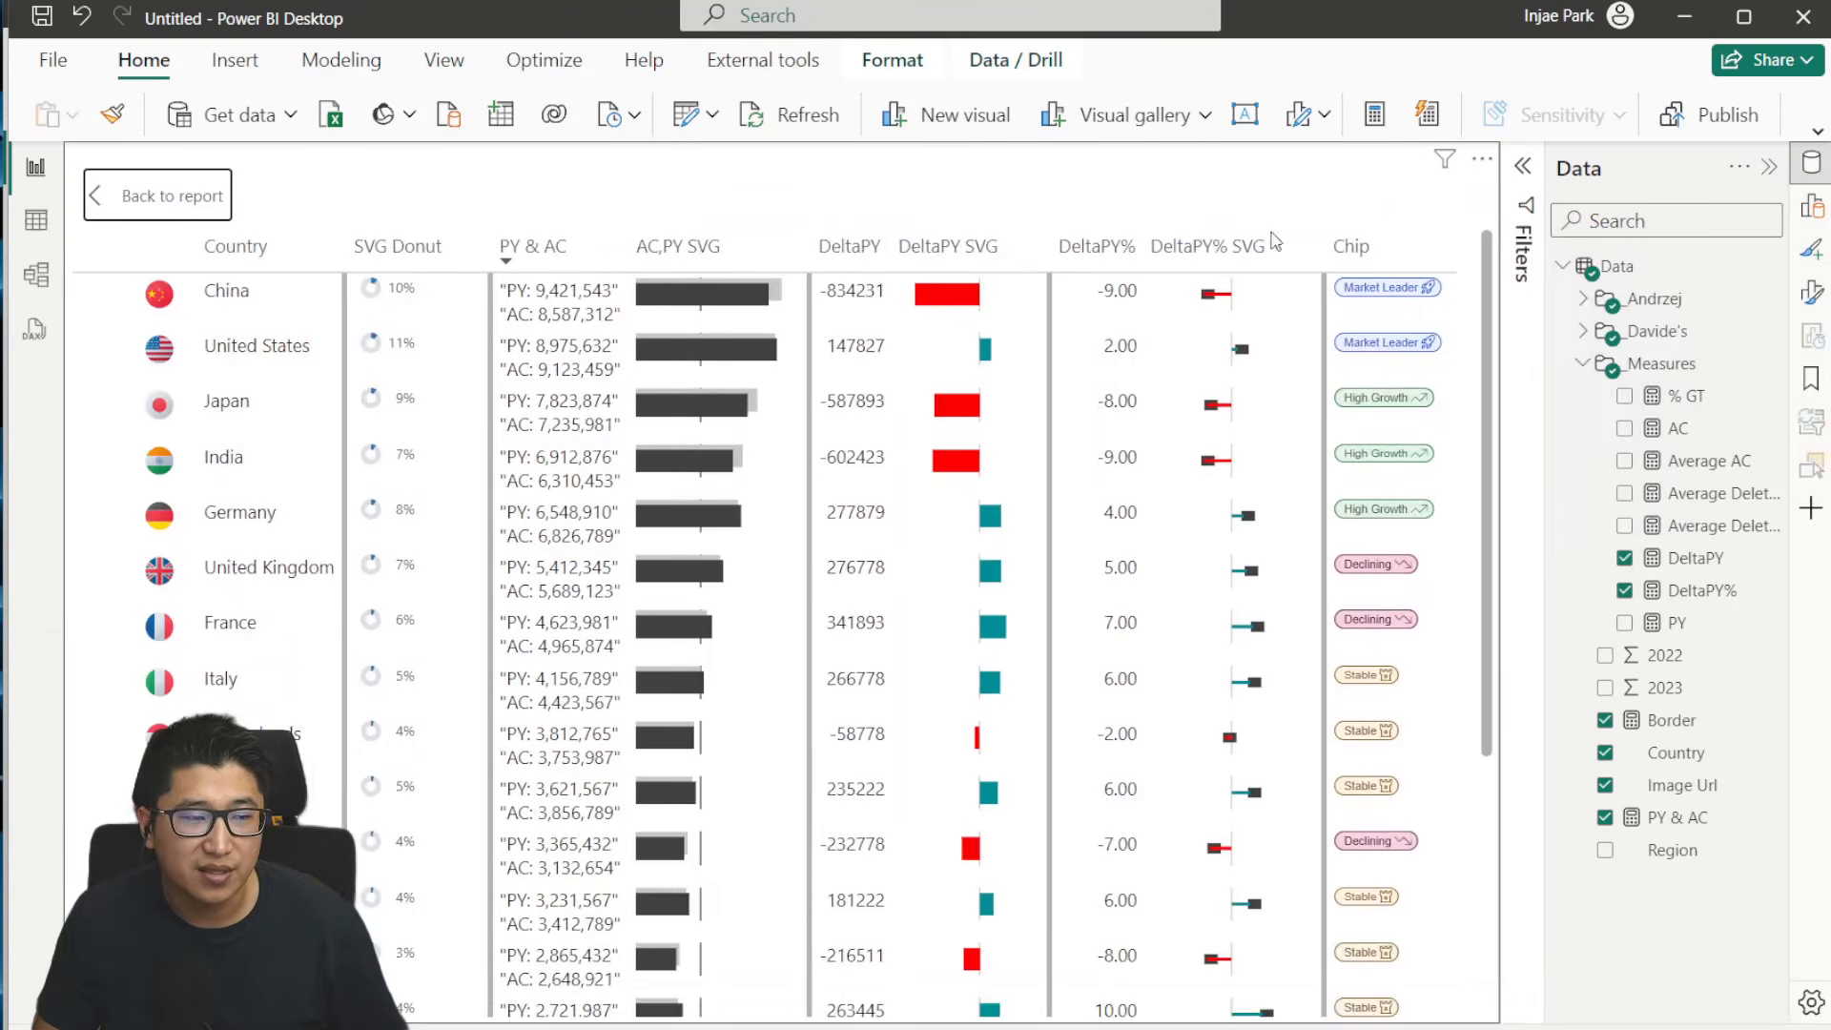
pyautogui.scroll(-5, 1398, 496)
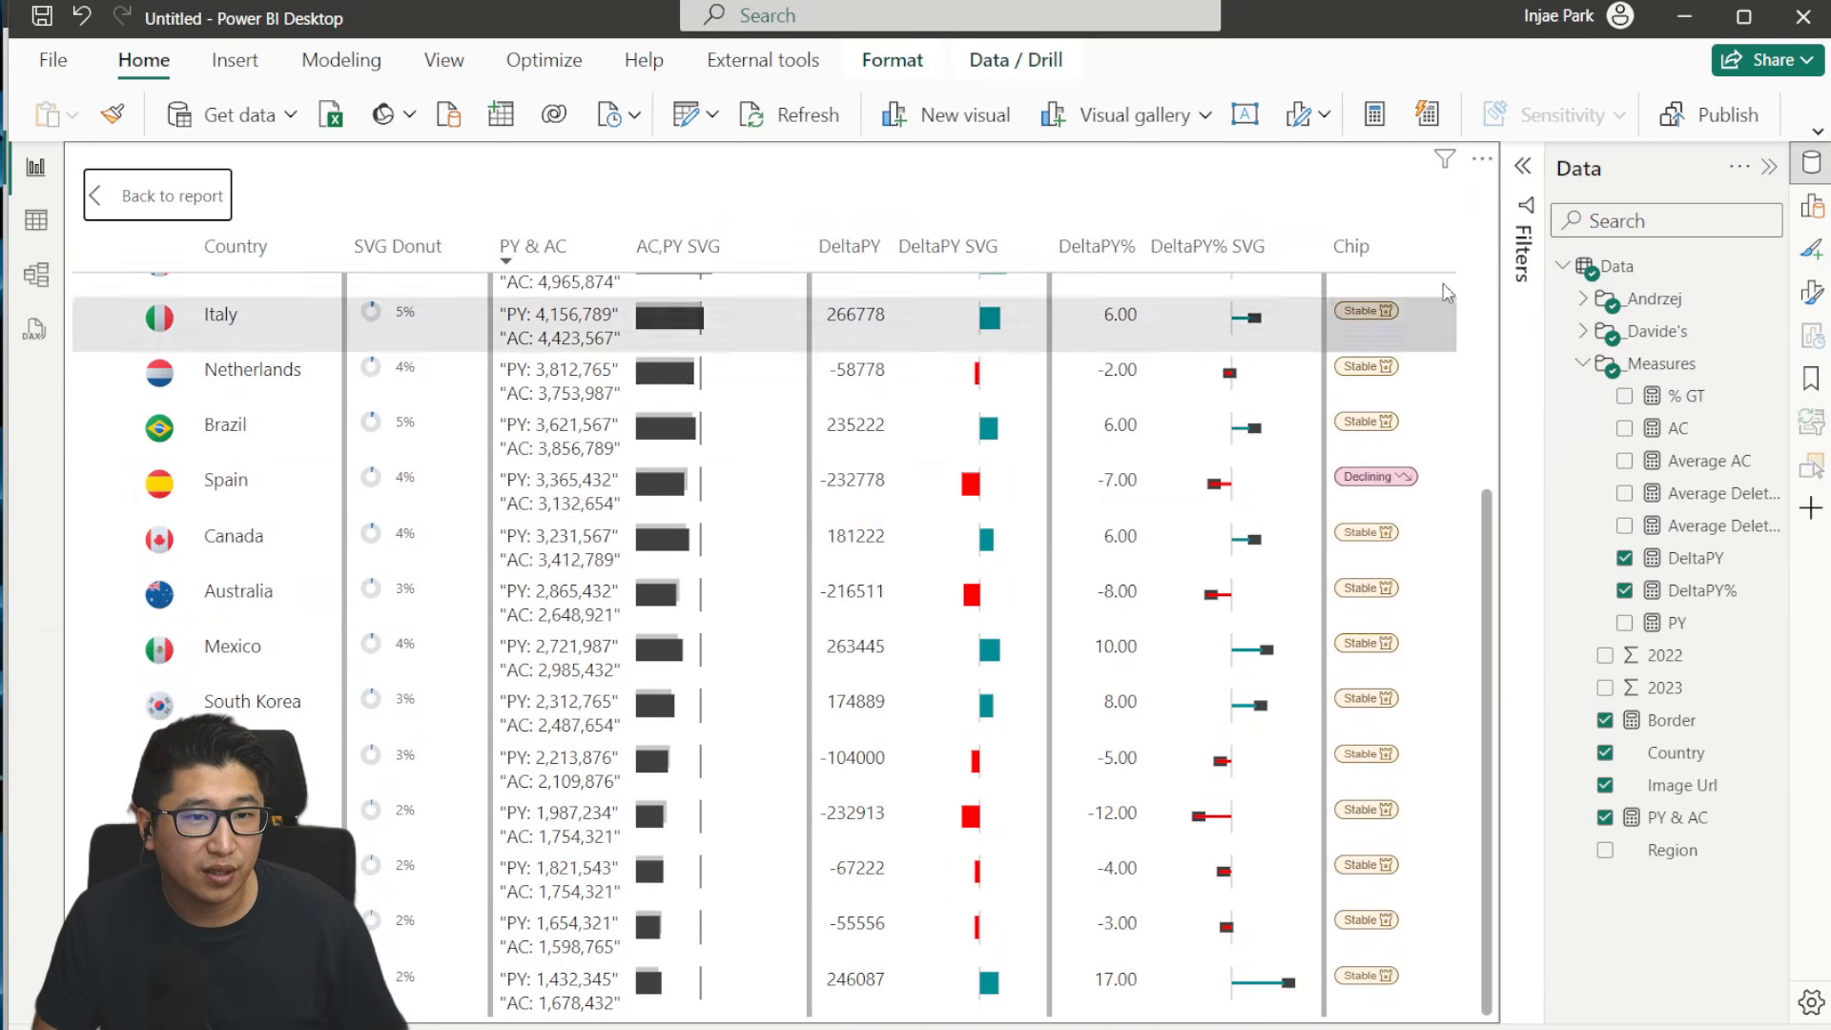
# - Show the focused country table's underlying data as a table, examine the image text values, and return to the report page
pyautogui.click(1482, 158)
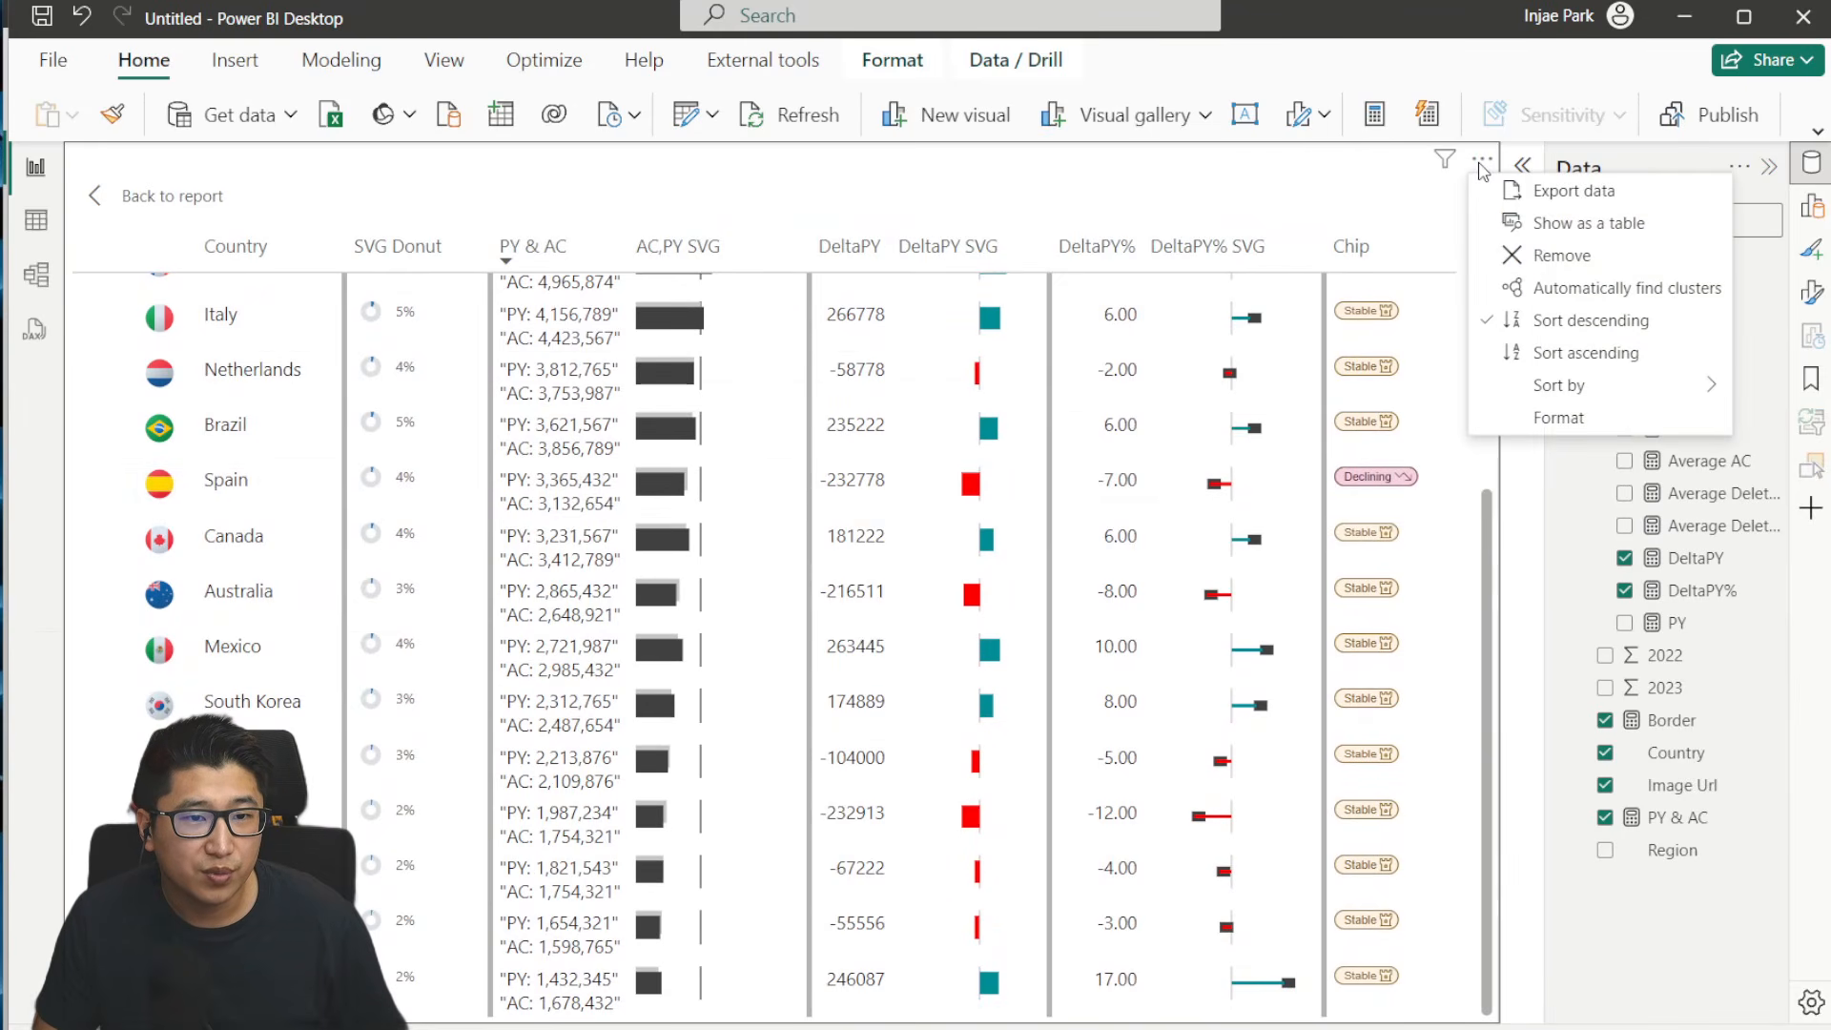
pyautogui.click(1585, 221)
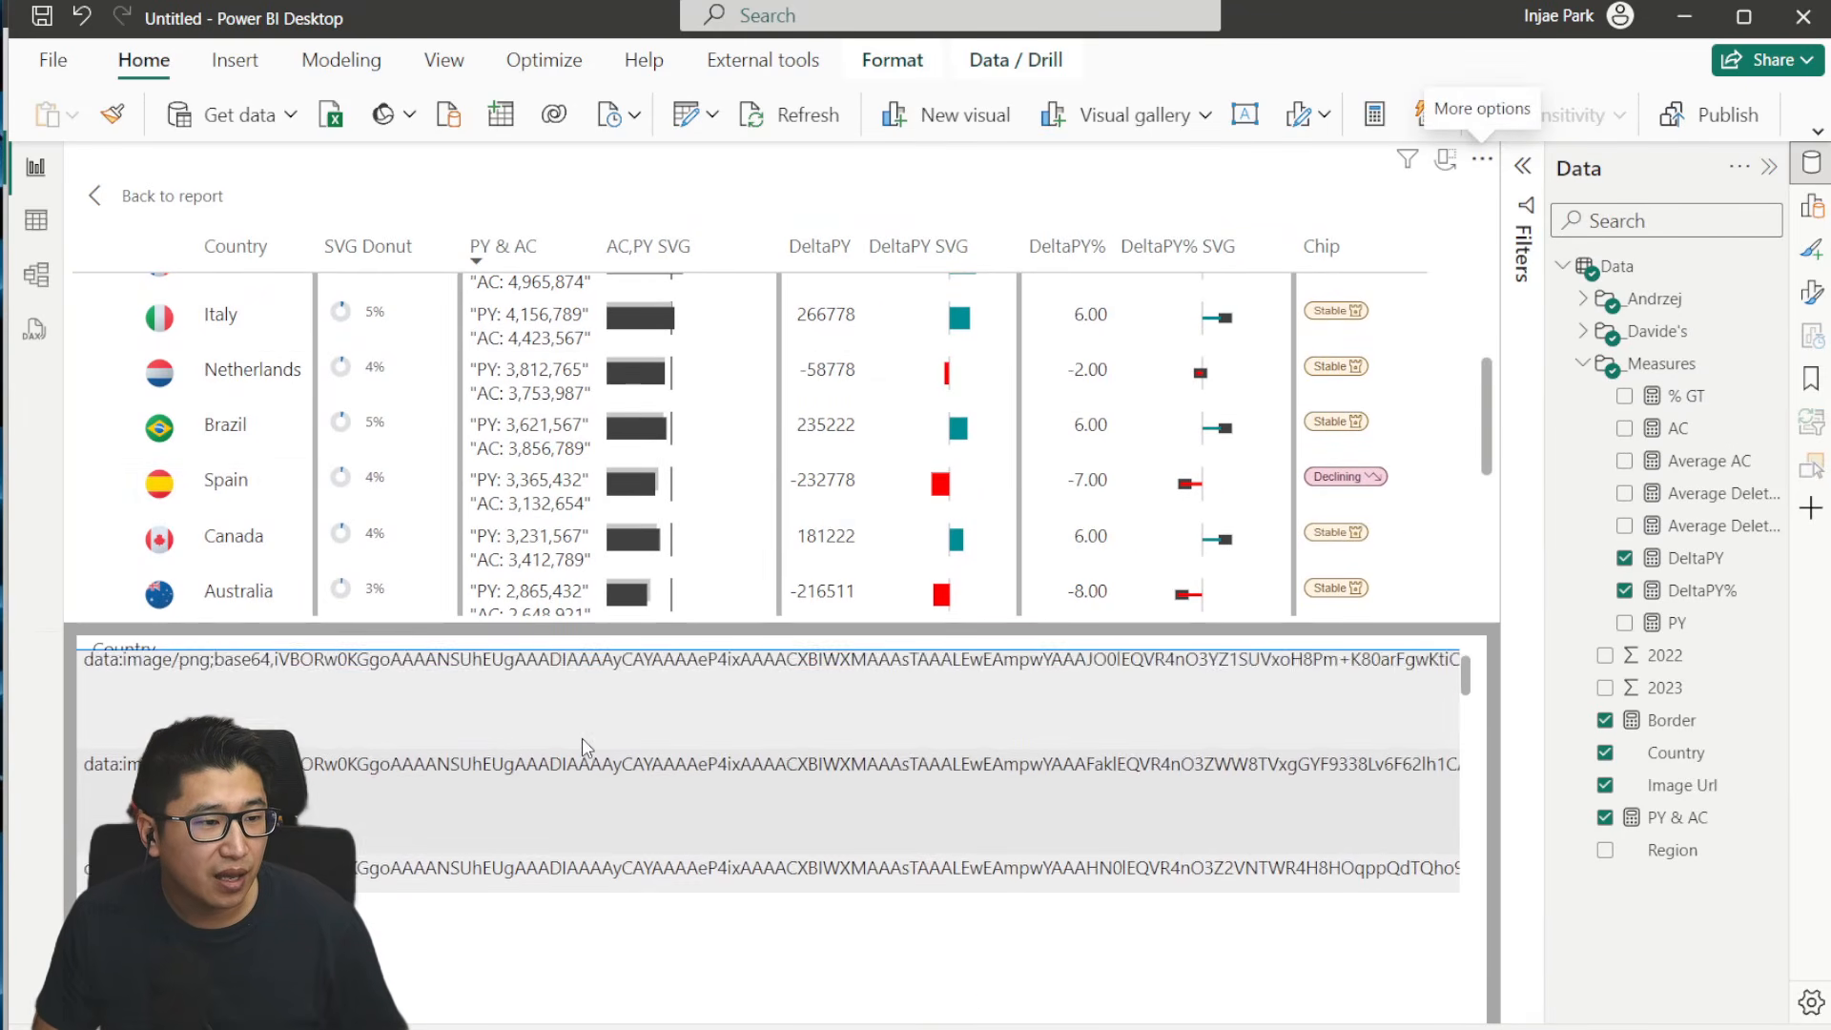
pyautogui.scroll(-1, 420, 704)
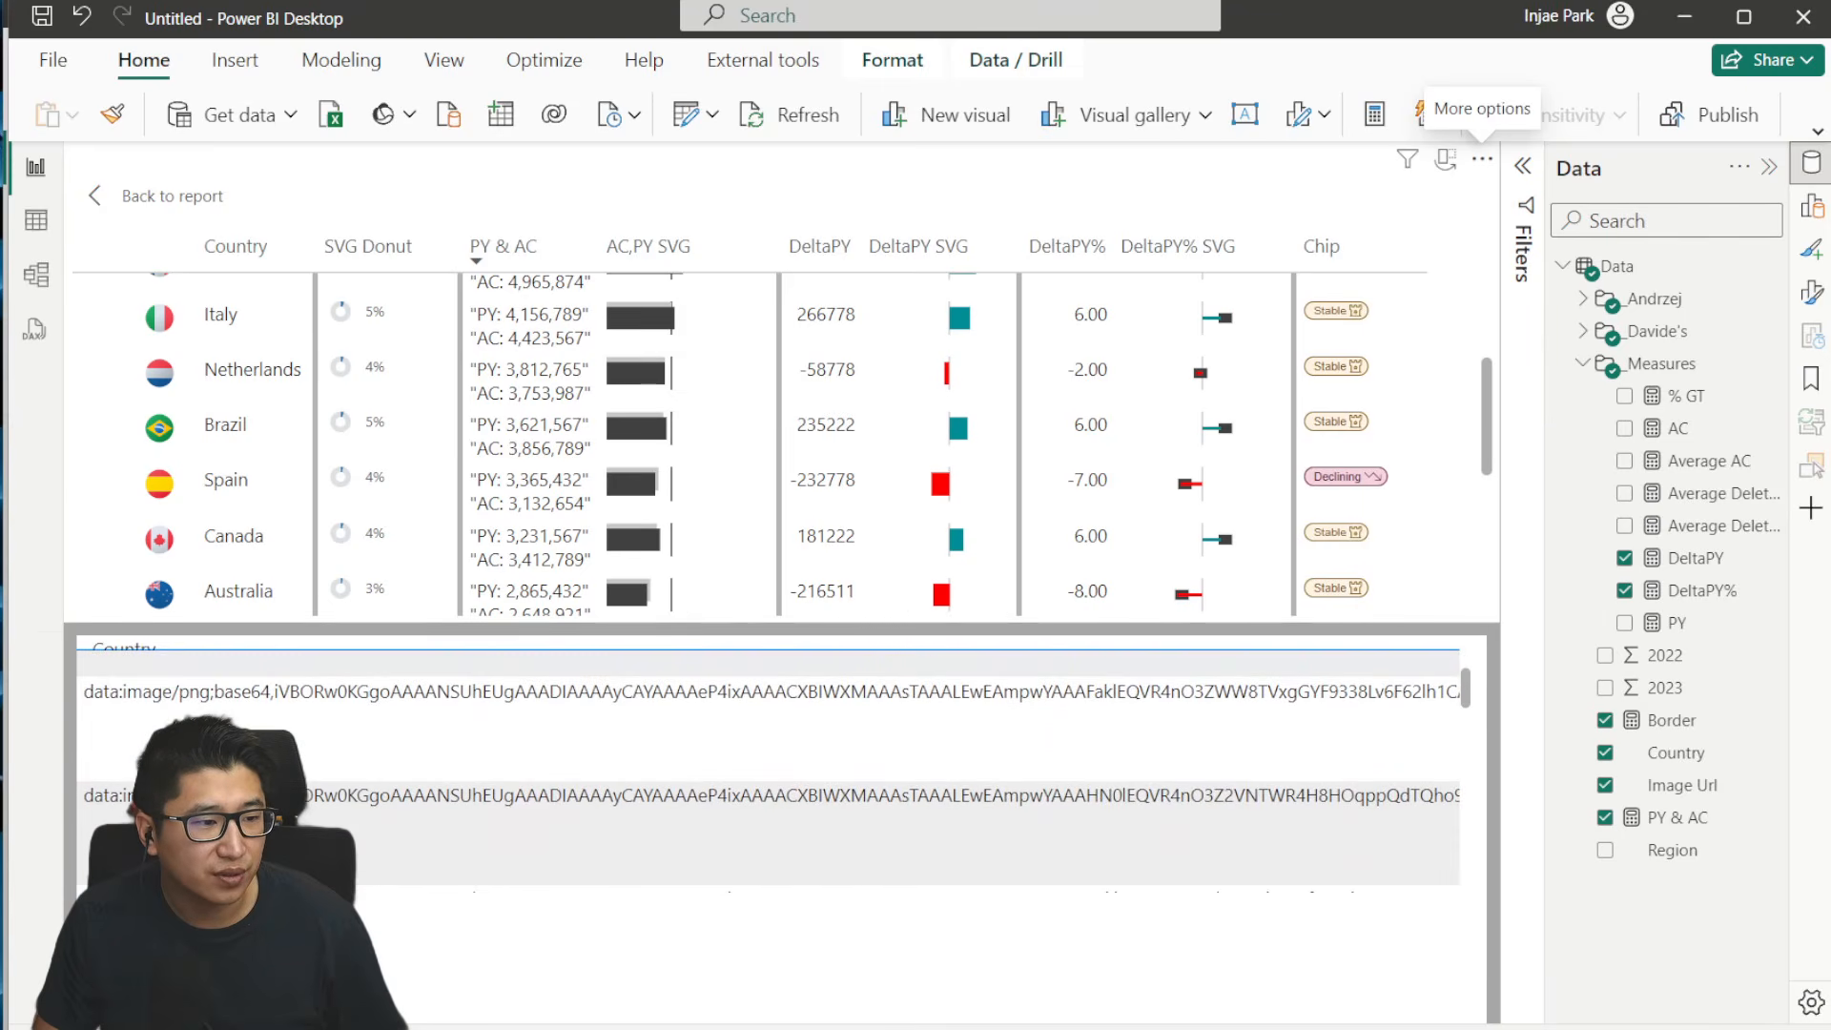
pyautogui.moveTo(122, 898); pyautogui.dragTo(196, 898)
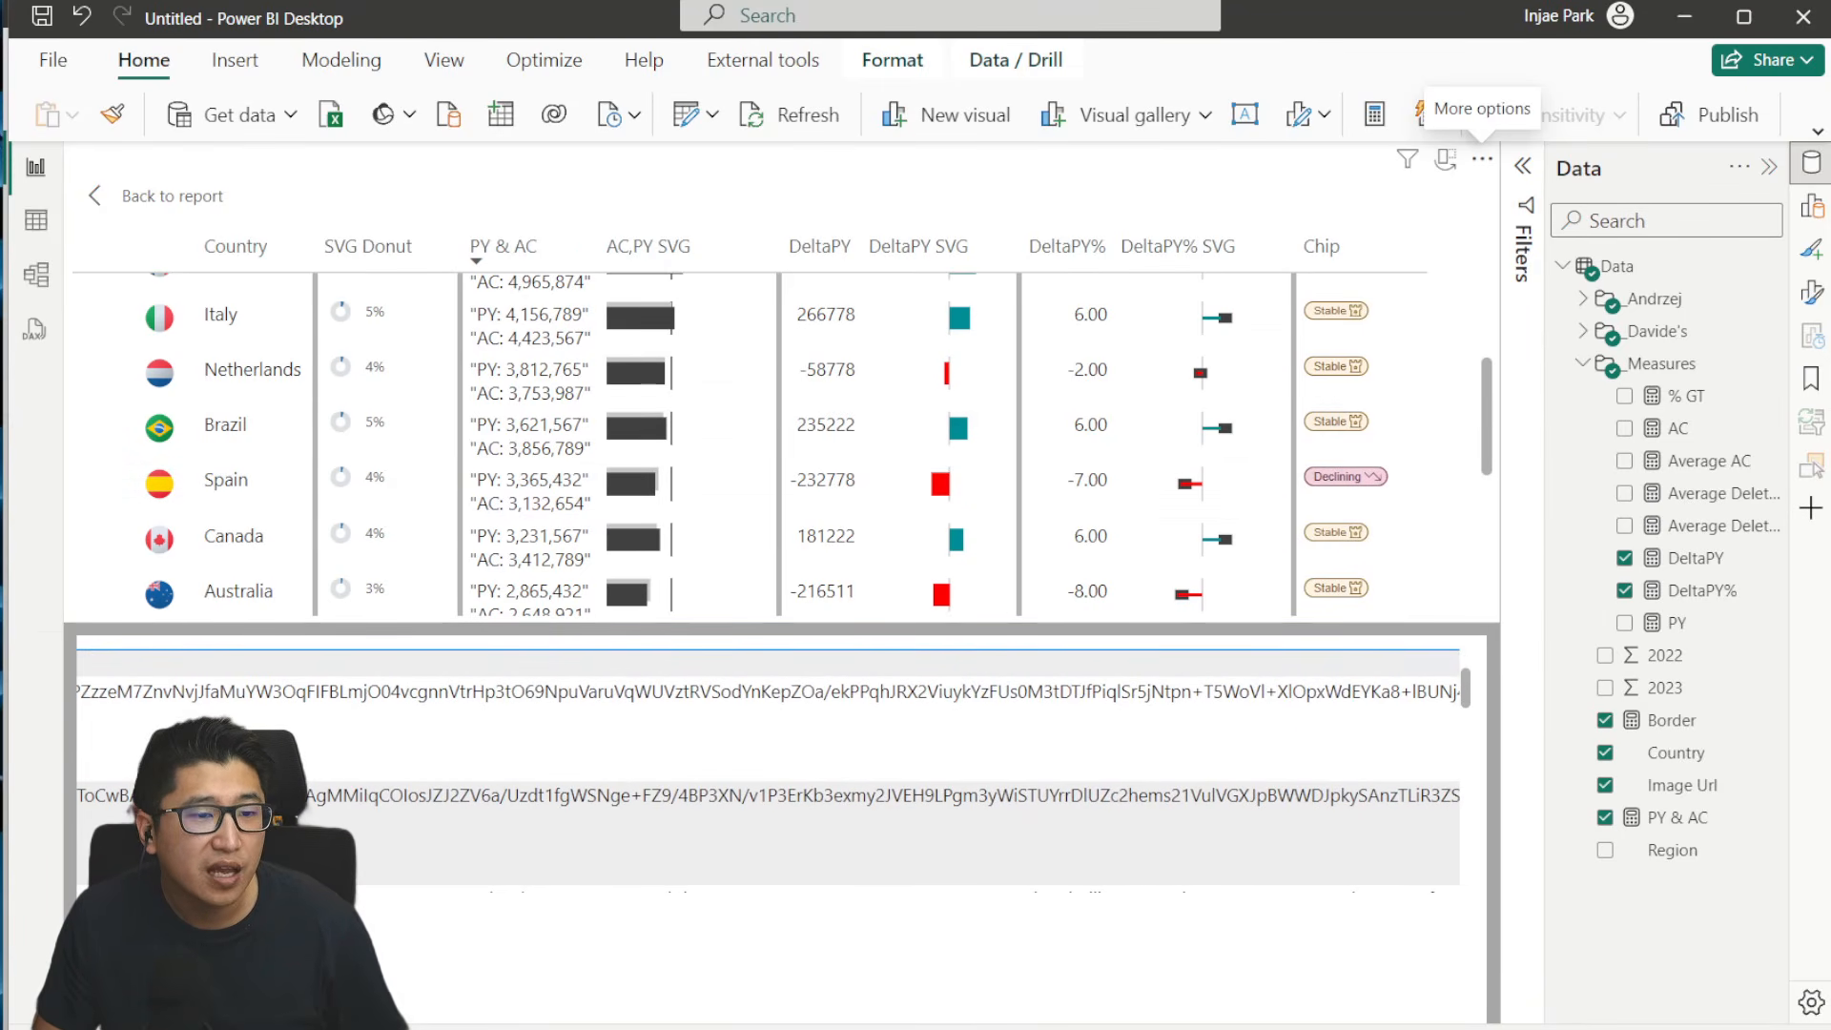
pyautogui.moveTo(343, 1005); pyautogui.dragTo(1376, 1020)
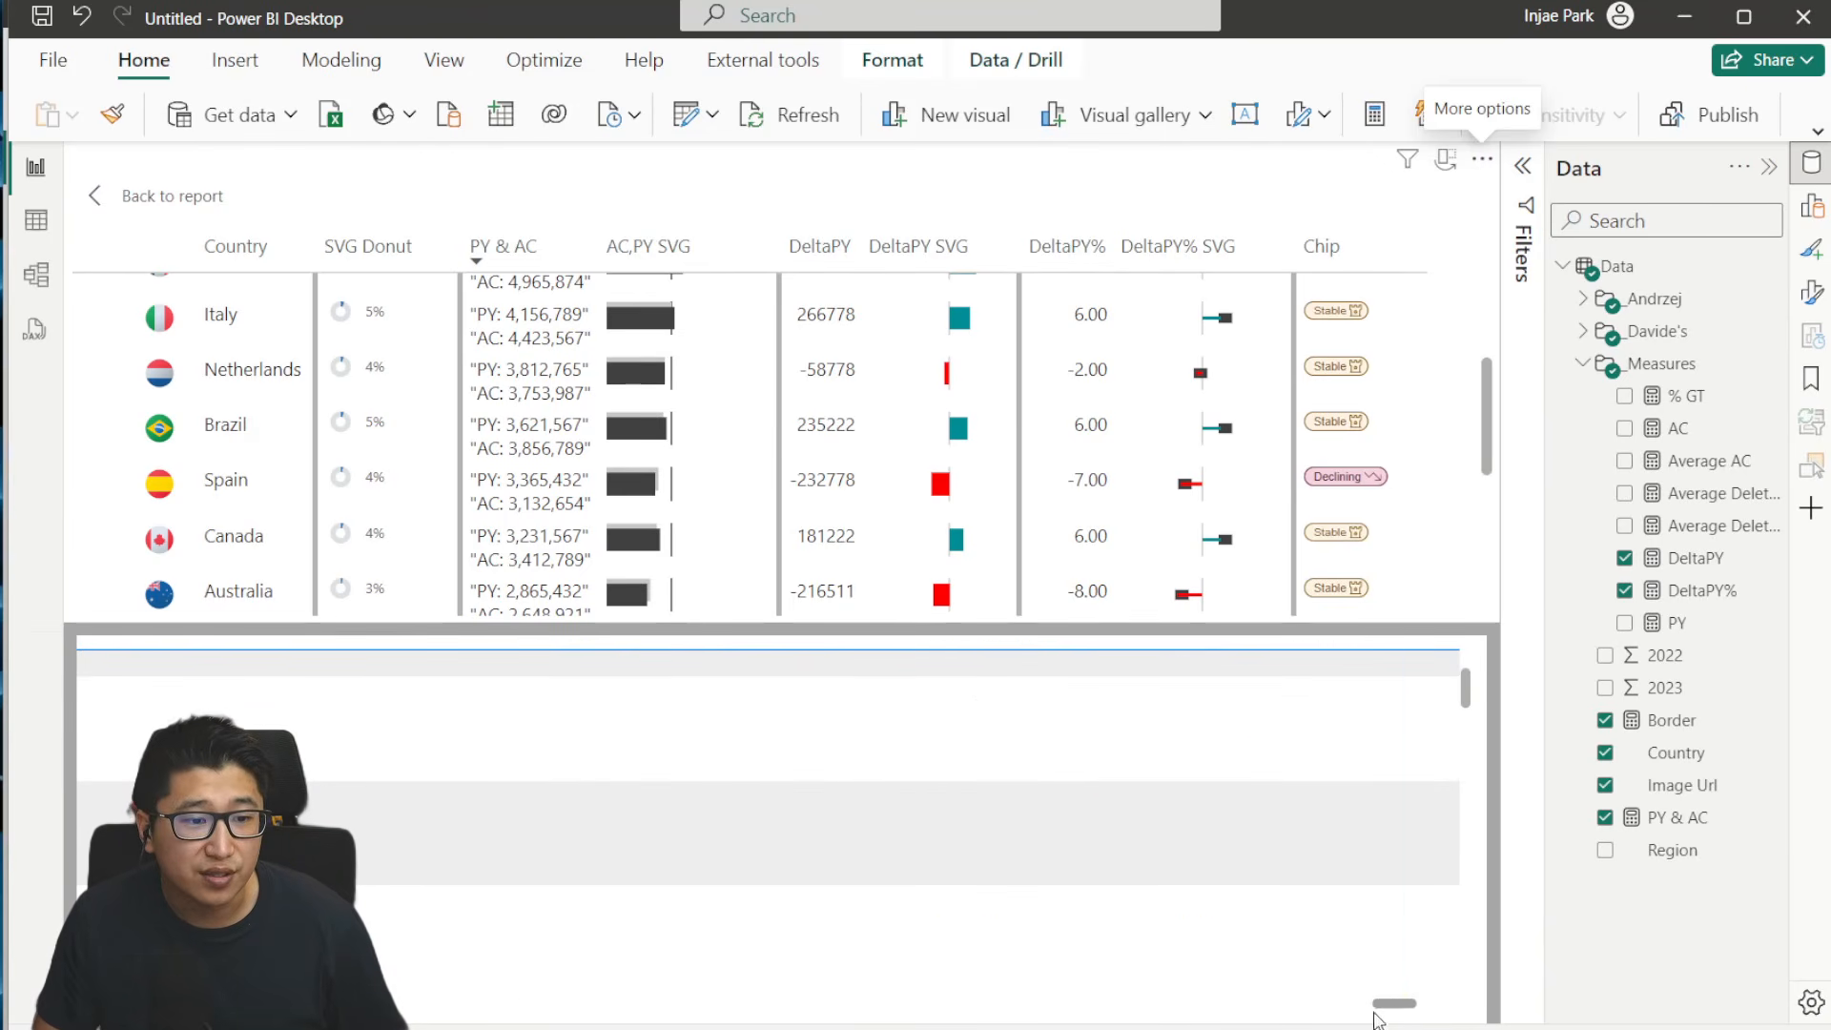
pyautogui.click(182, 222)
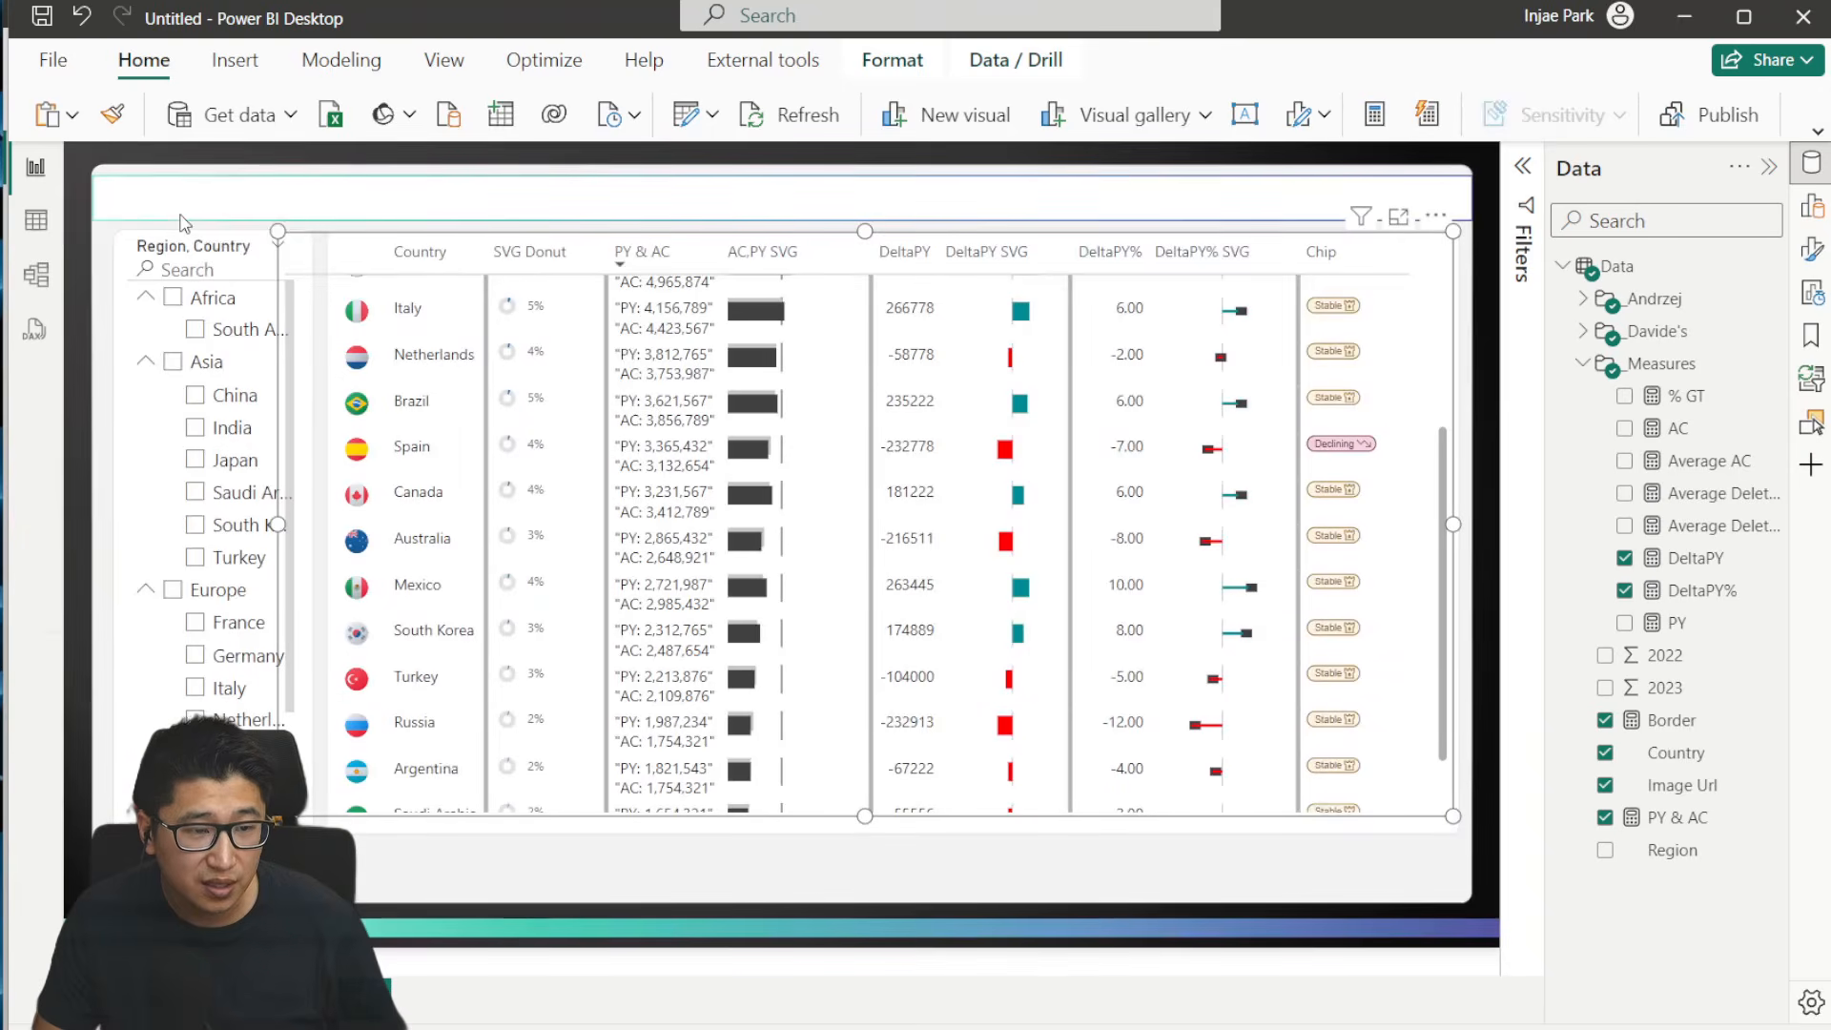
pyautogui.click(1106, 871)
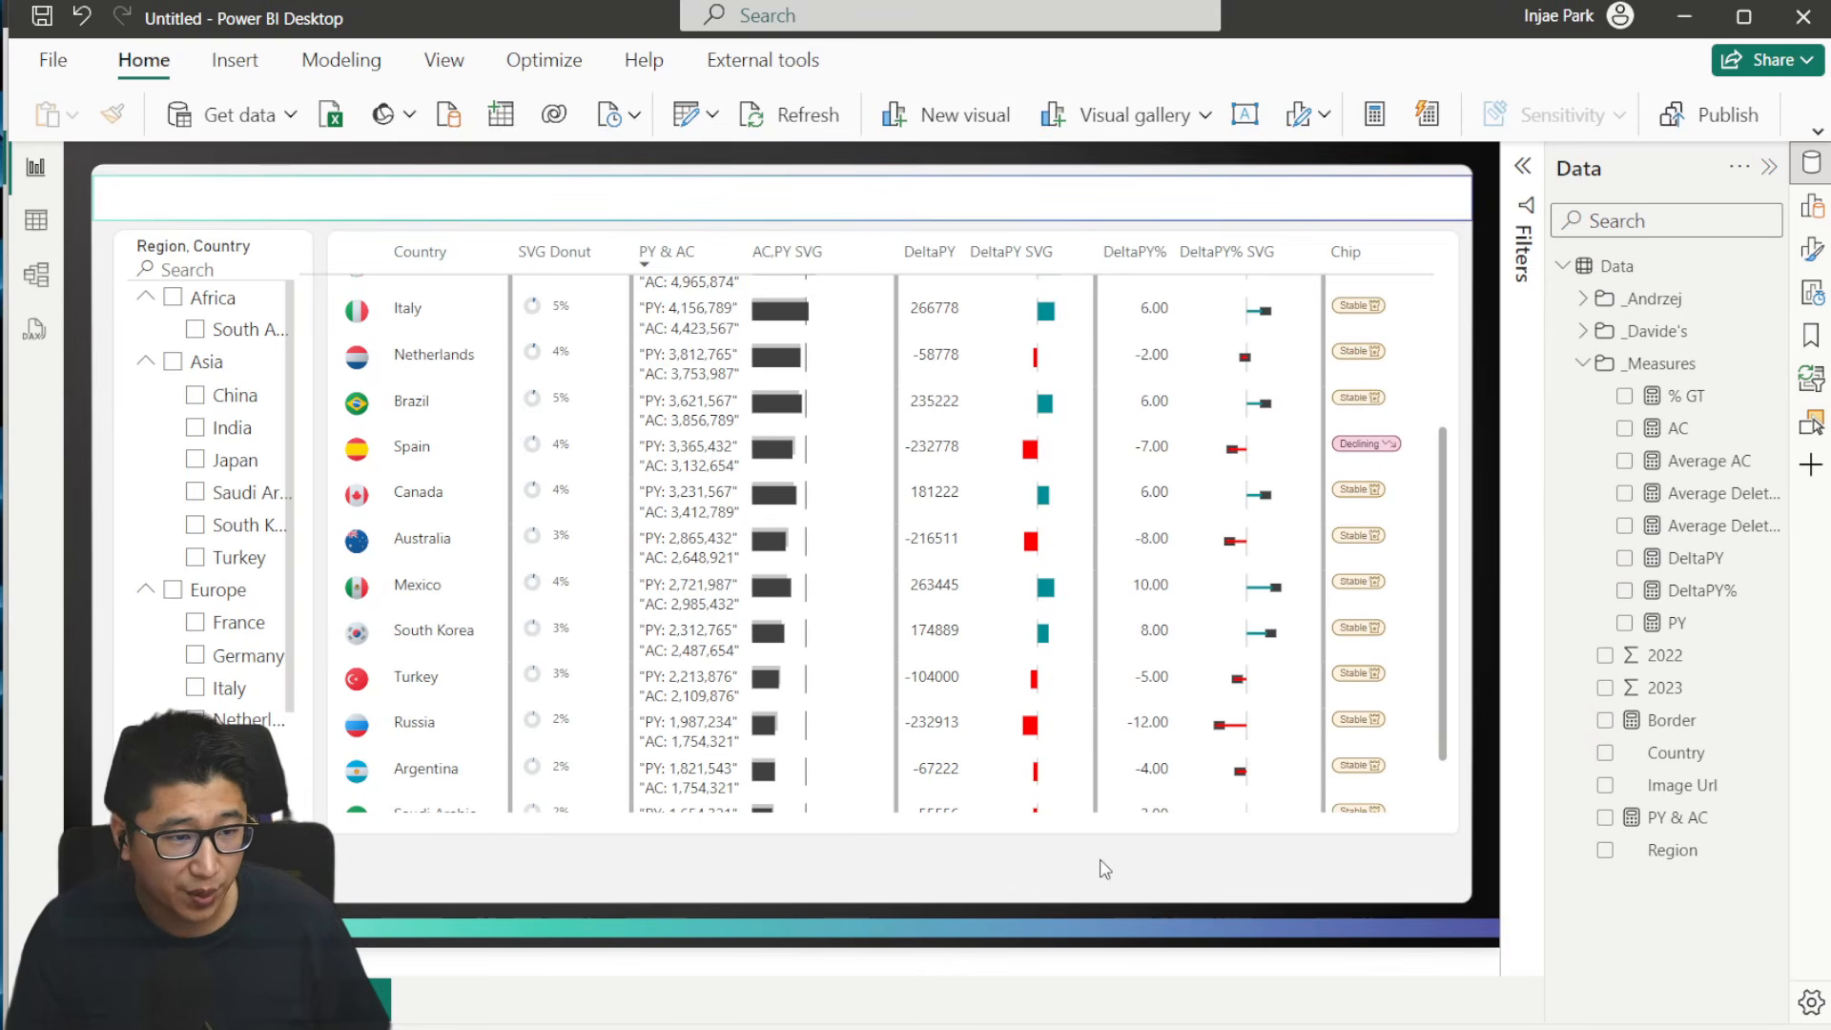
pyautogui.scroll(5, 613, 387)
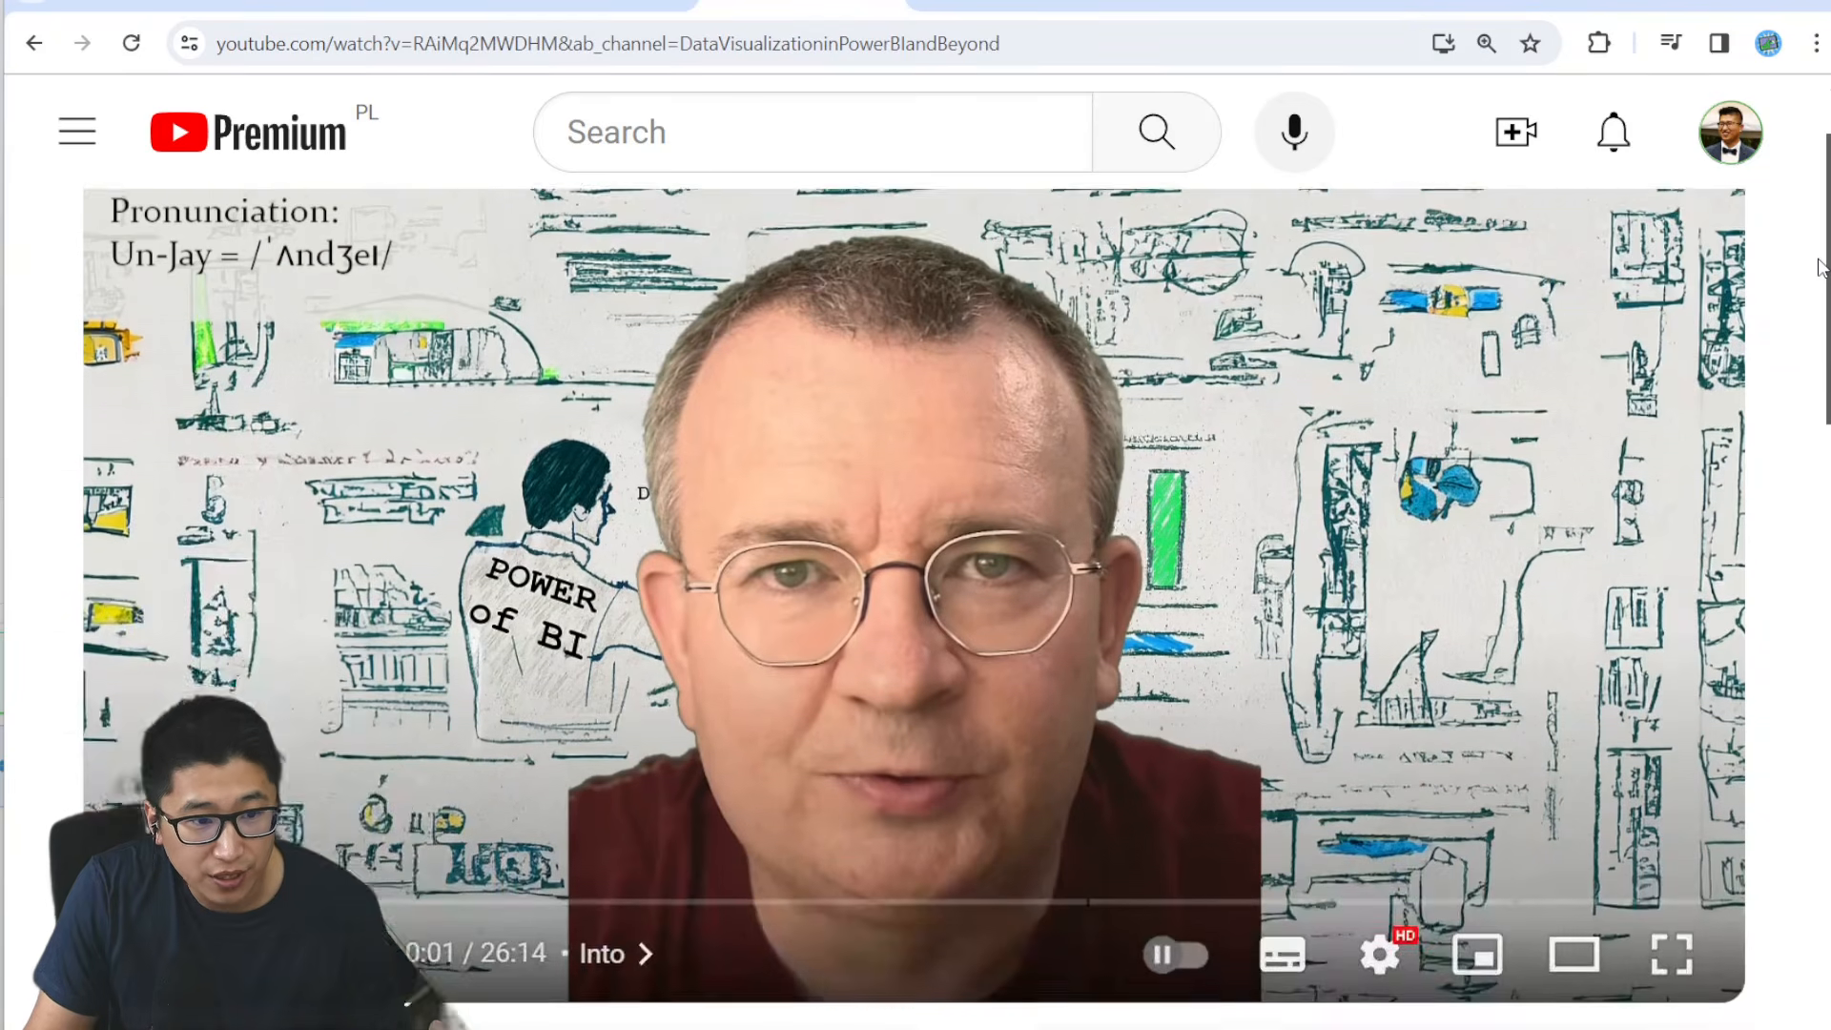
# - Switch to the browser and review the YouTube video page on upgrading a Power BI matrix to an advanced IBCS style visualization
pyautogui.scroll(-7, 1819, 267)
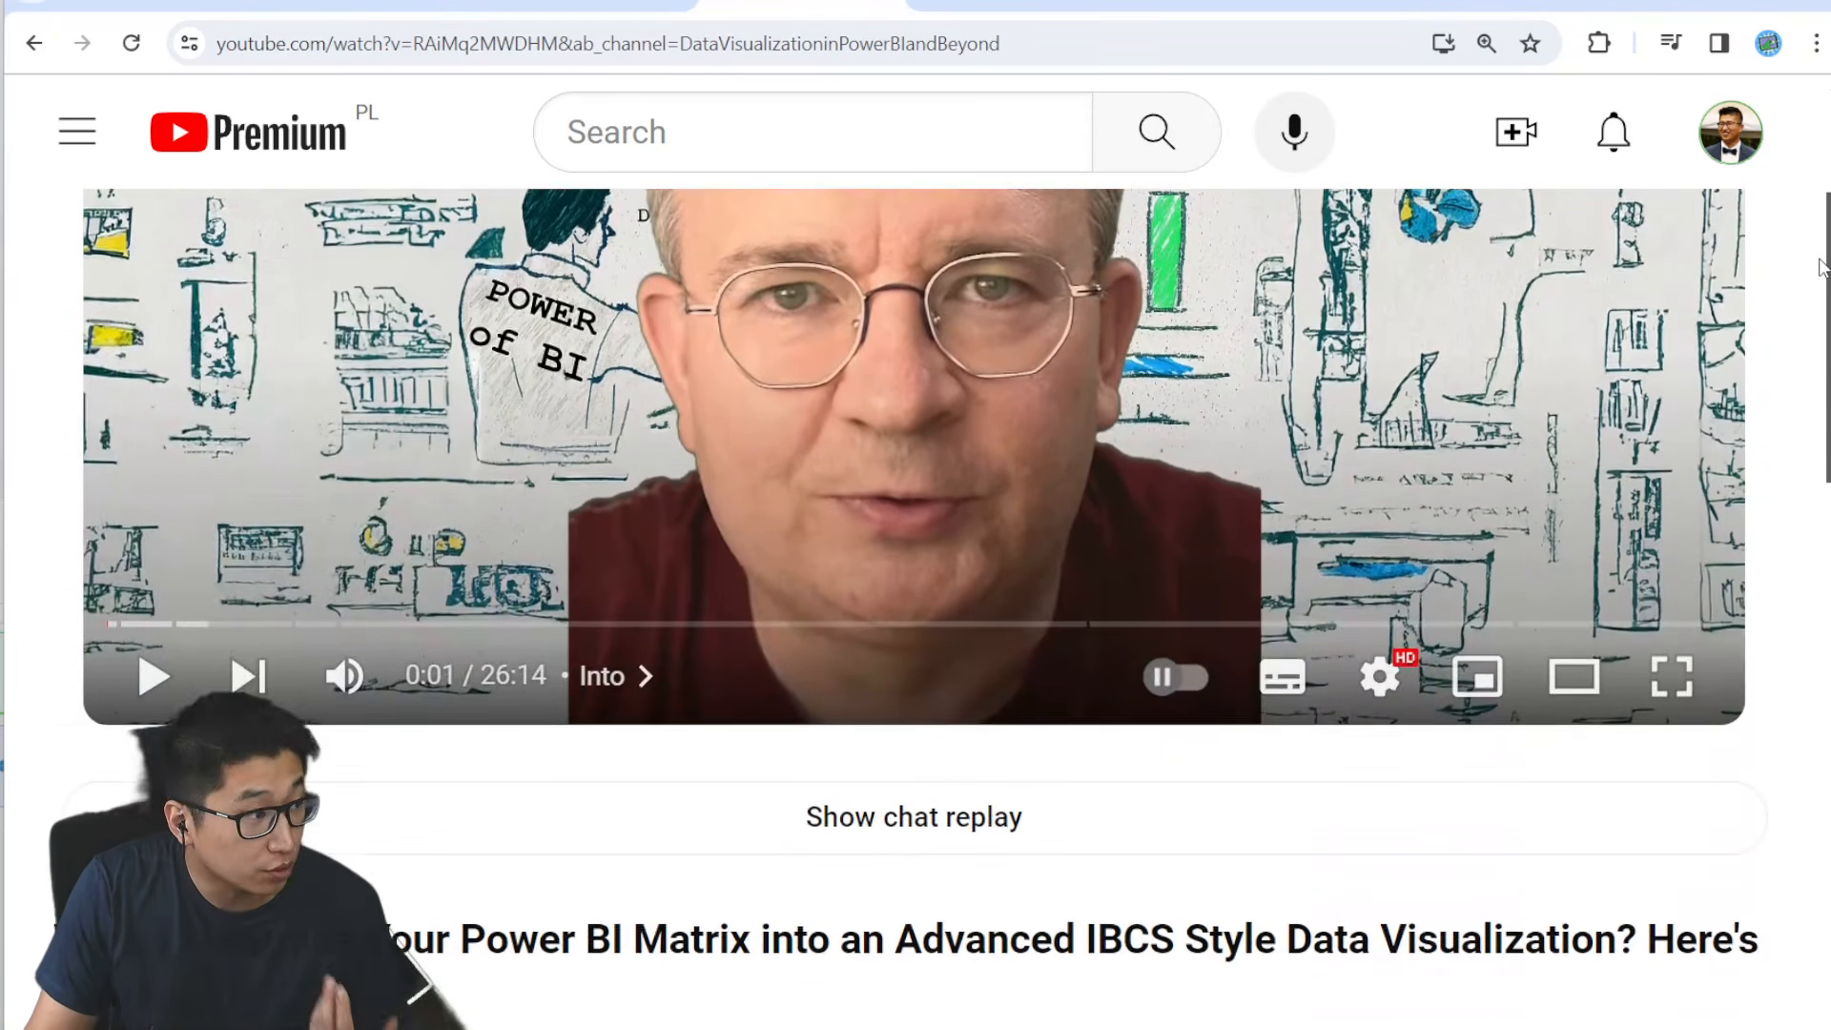
pyautogui.scroll(-2, 1819, 266)
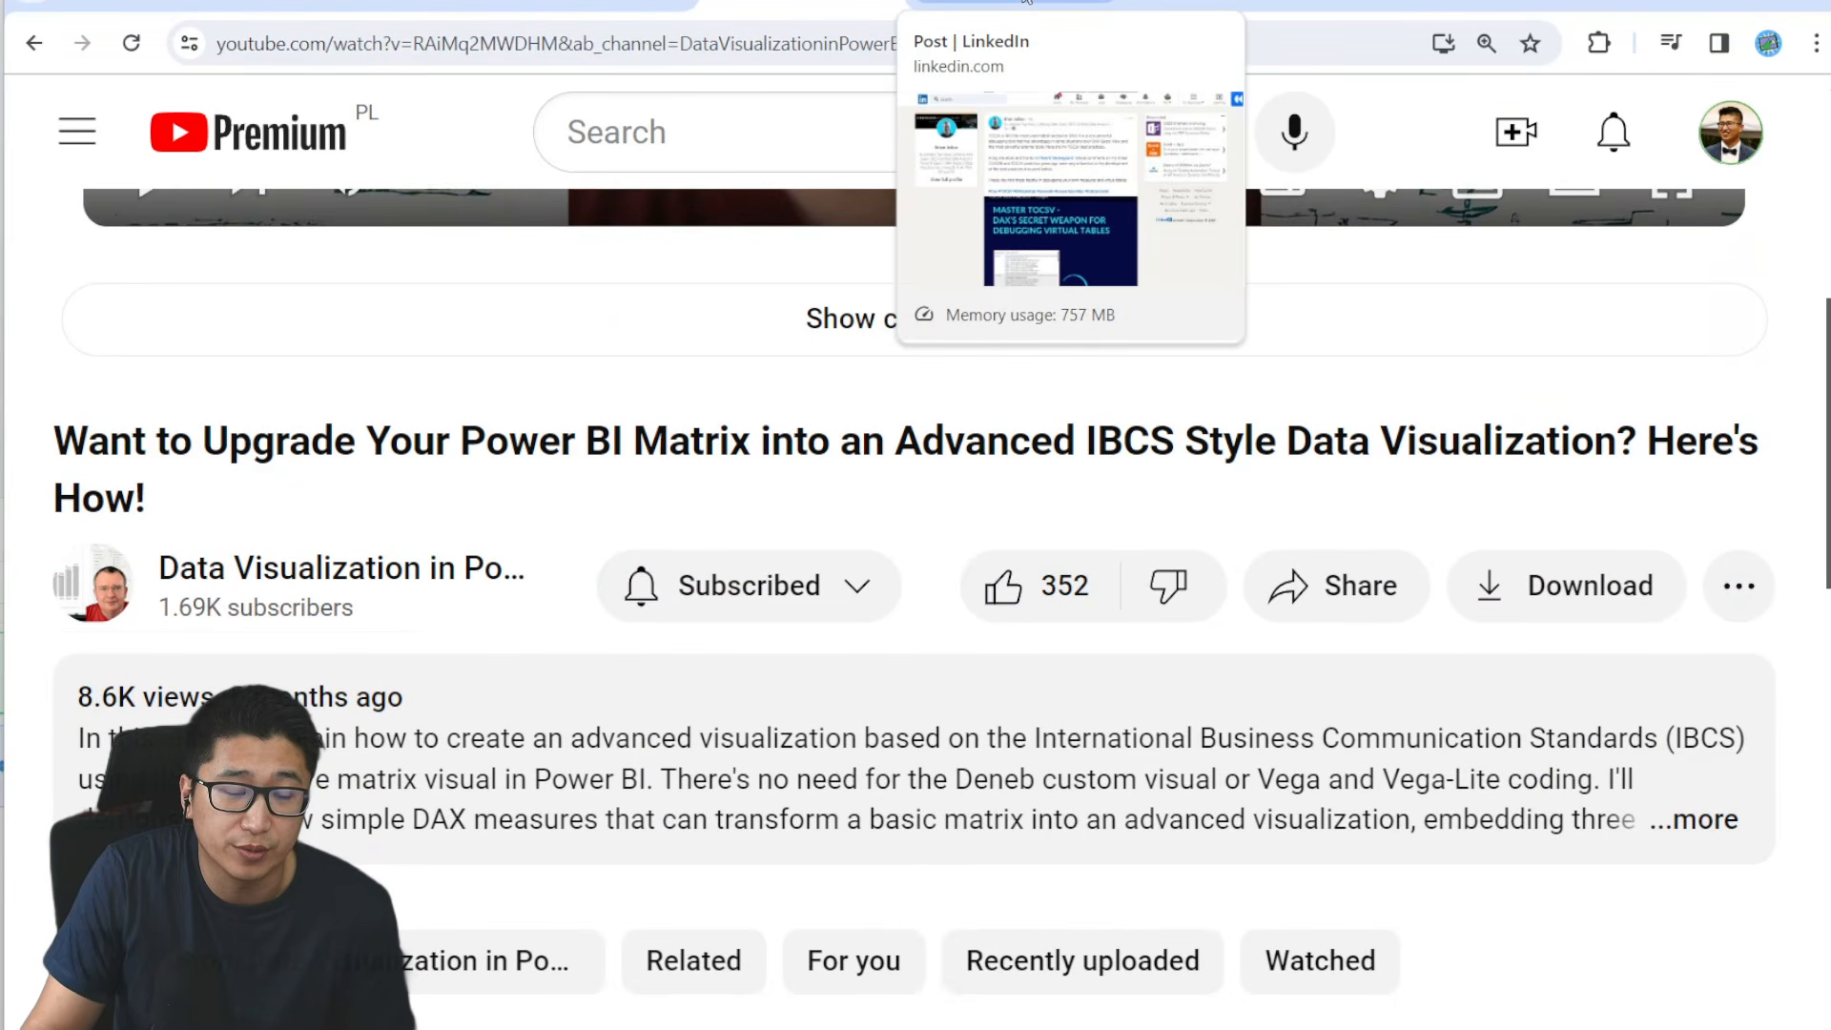
# - Open the LinkedIn post on TOCSV best practices and page through its slides to The Final Result
pyautogui.click(1026, 1)
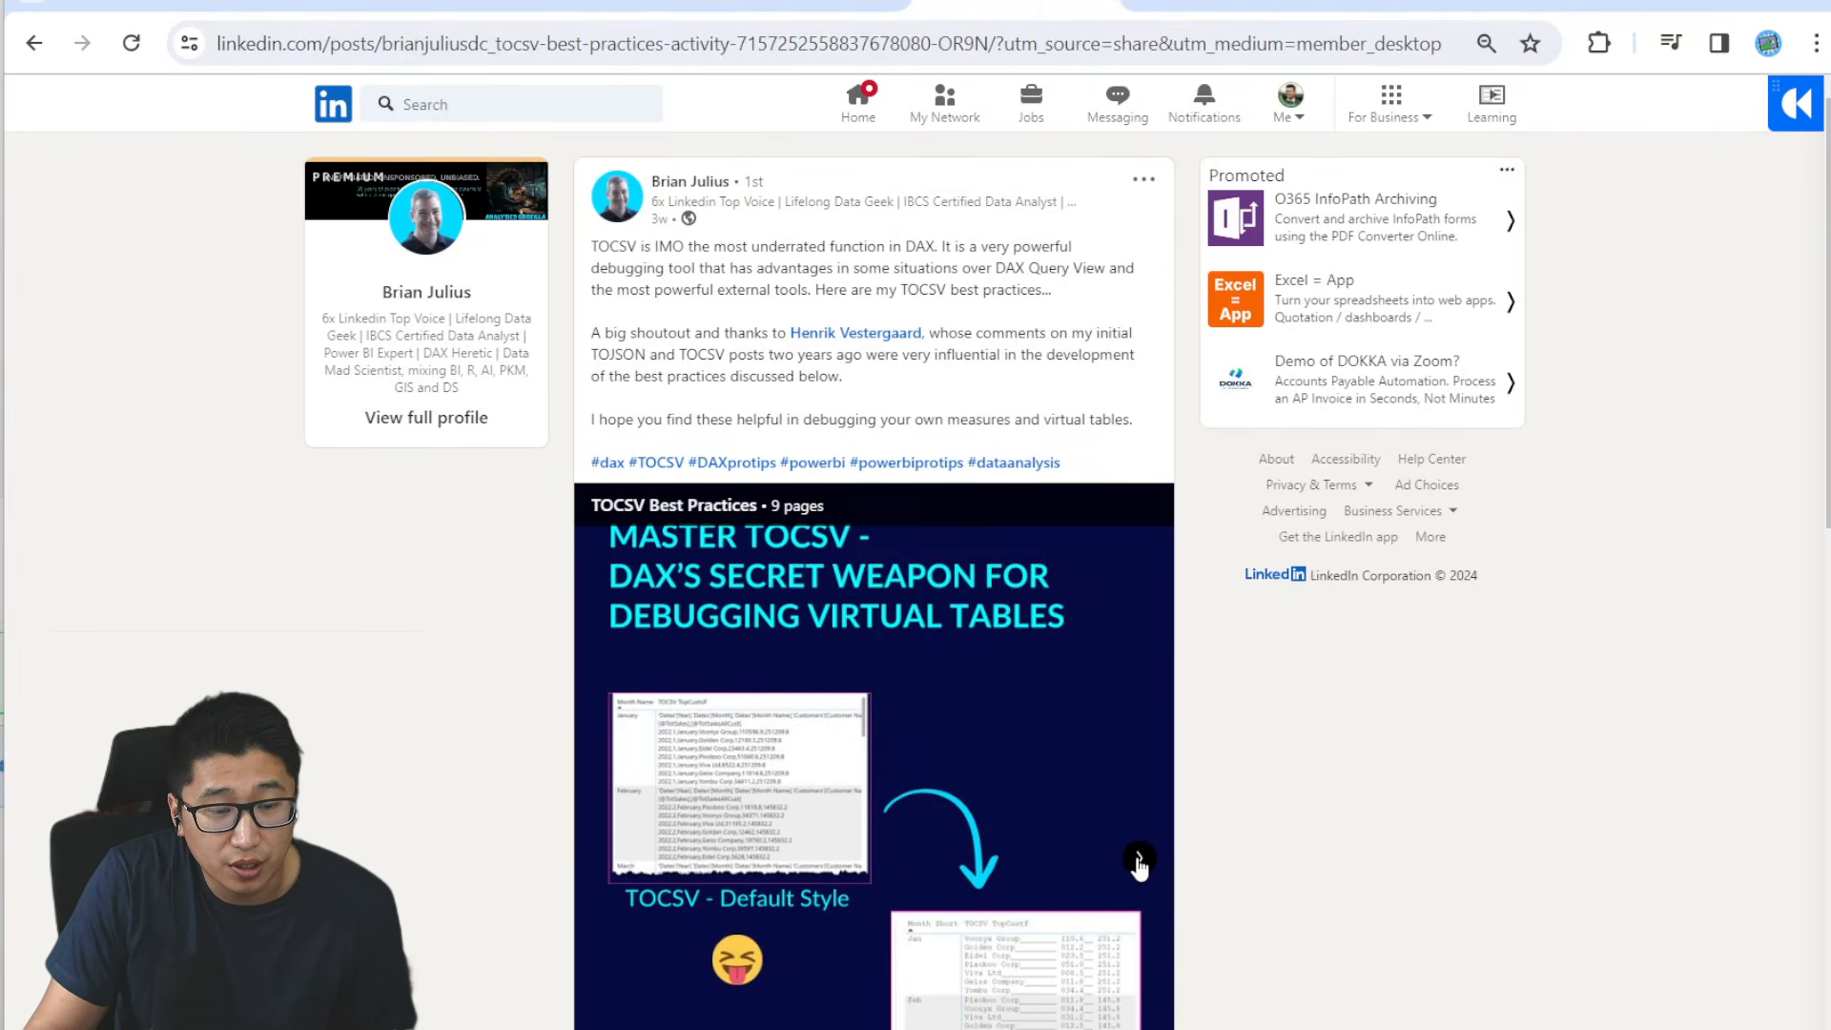
pyautogui.click(1138, 859)
pyautogui.click(1139, 859)
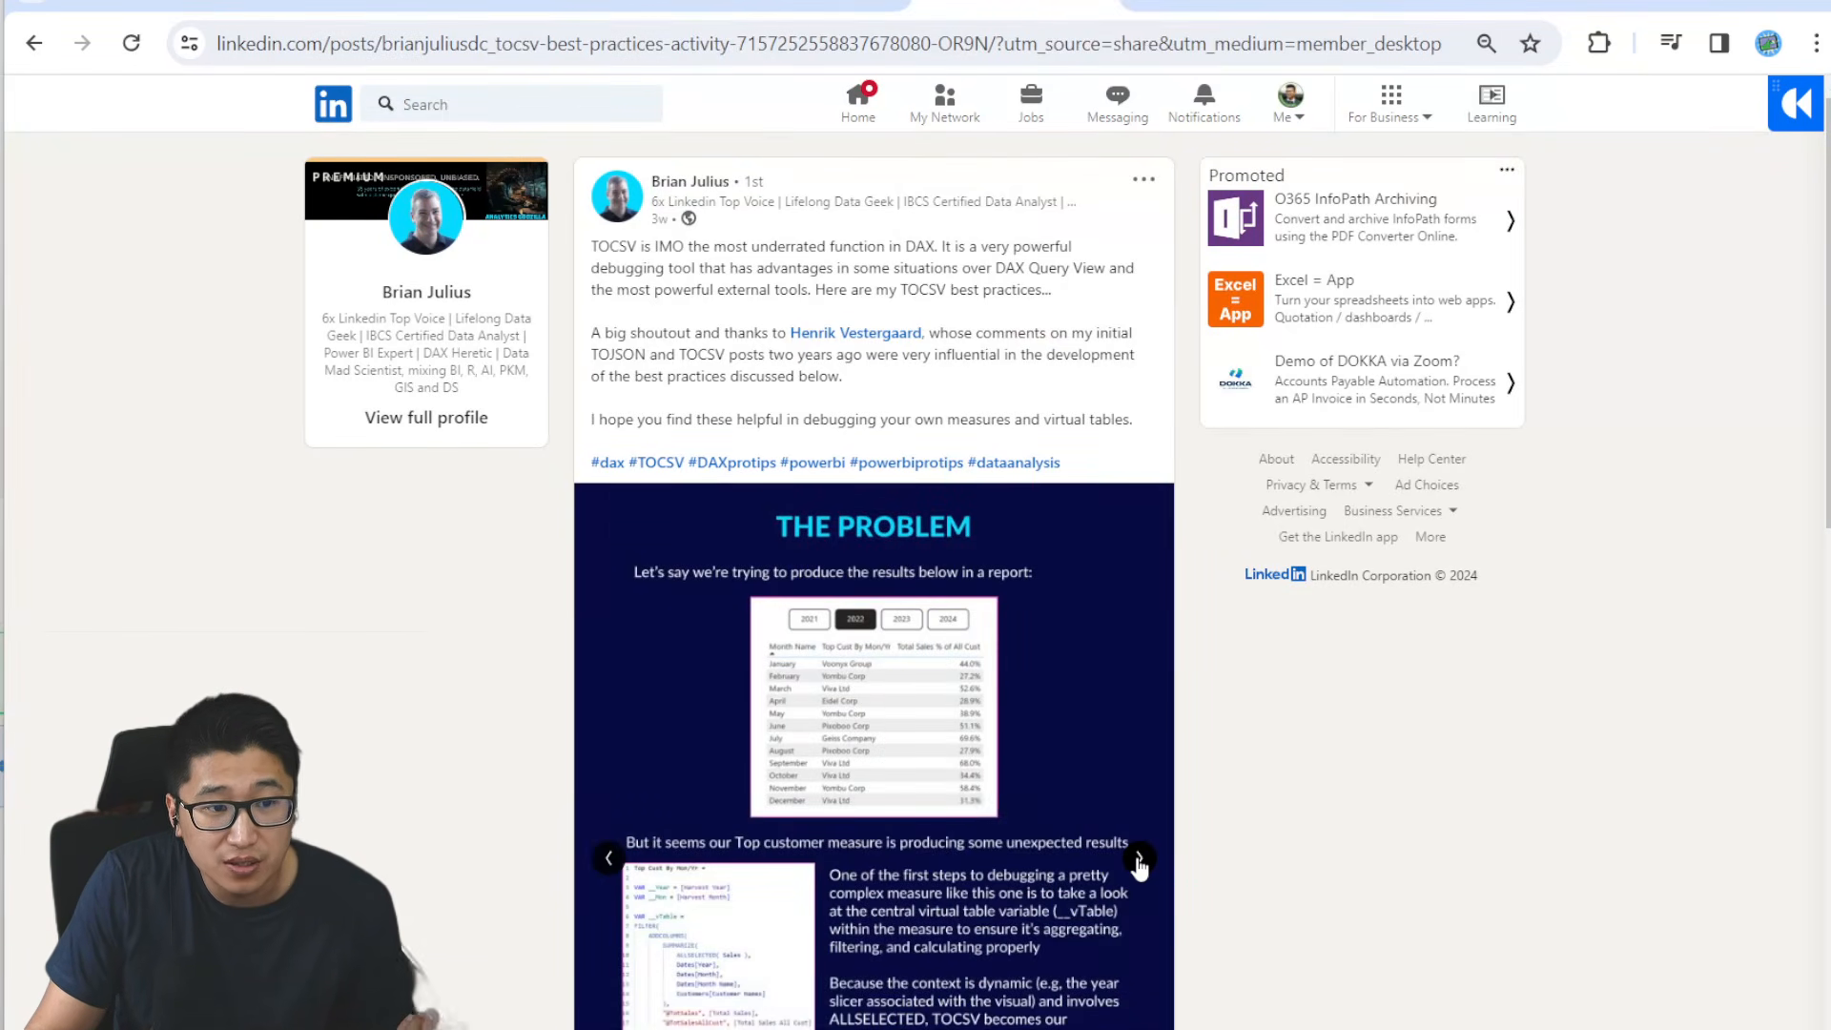
pyautogui.click(1139, 860)
pyautogui.click(1138, 859)
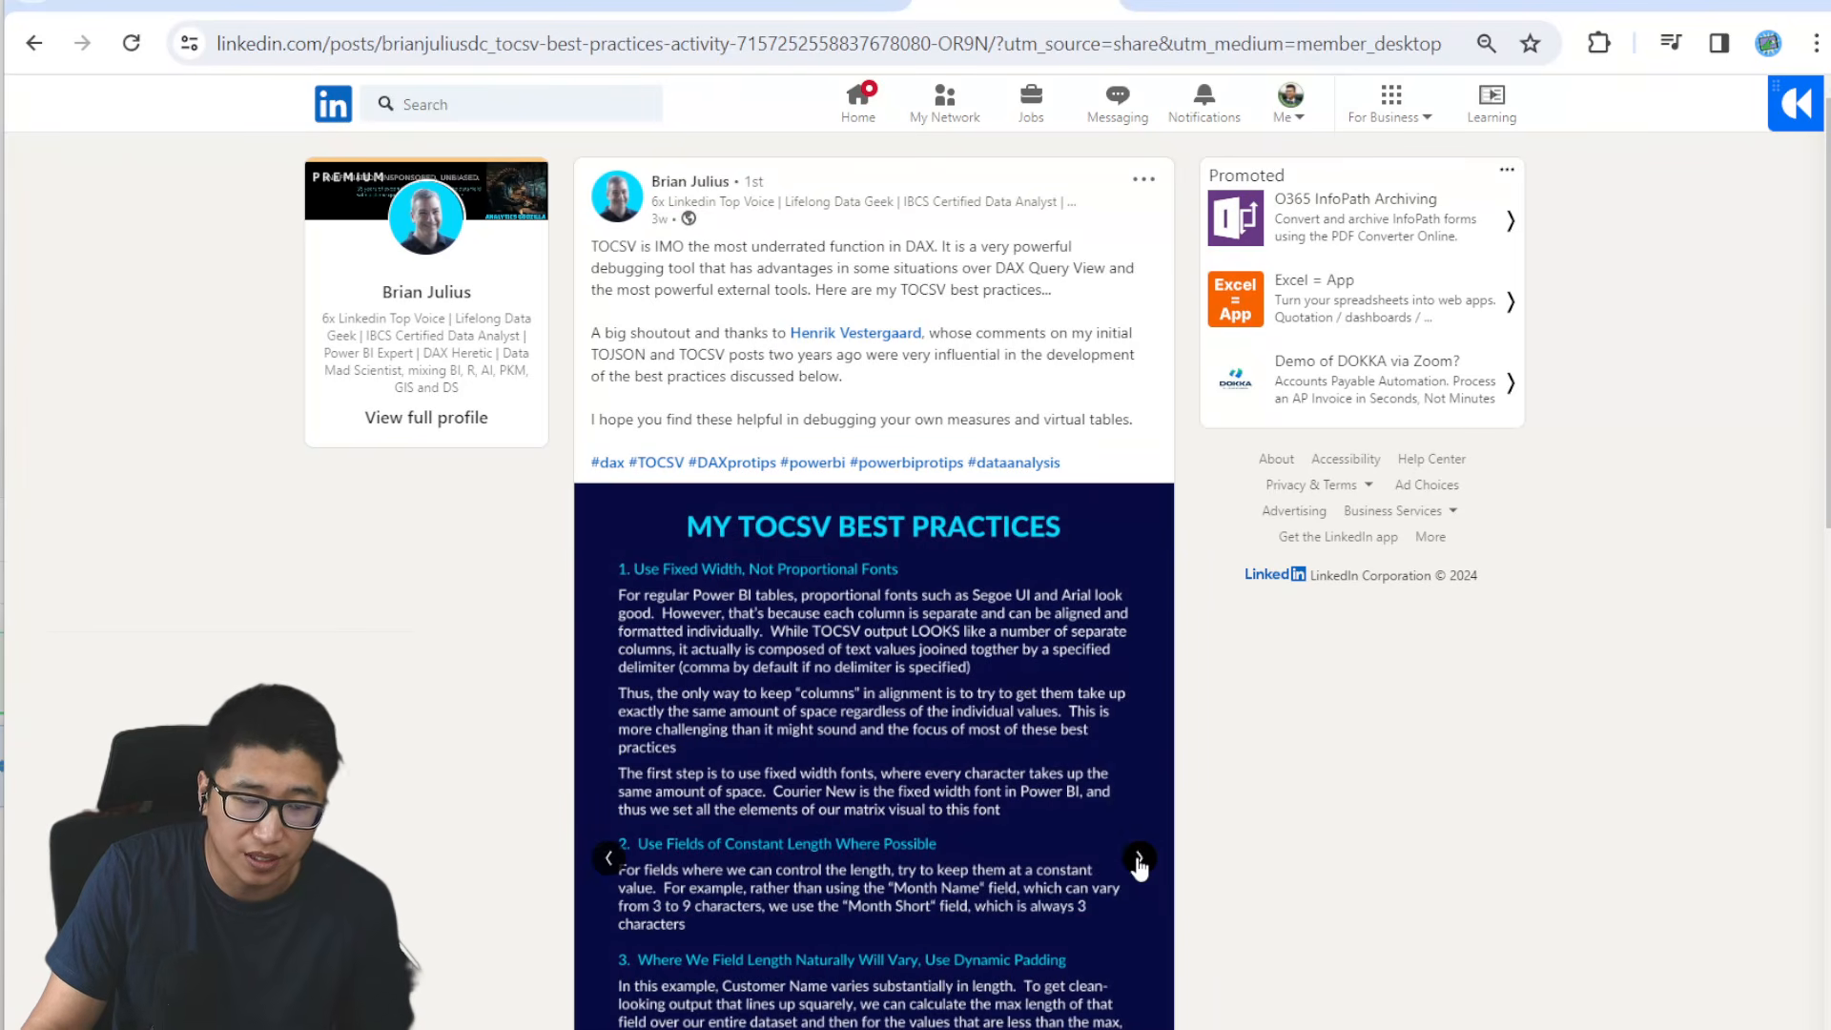
pyautogui.click(1138, 859)
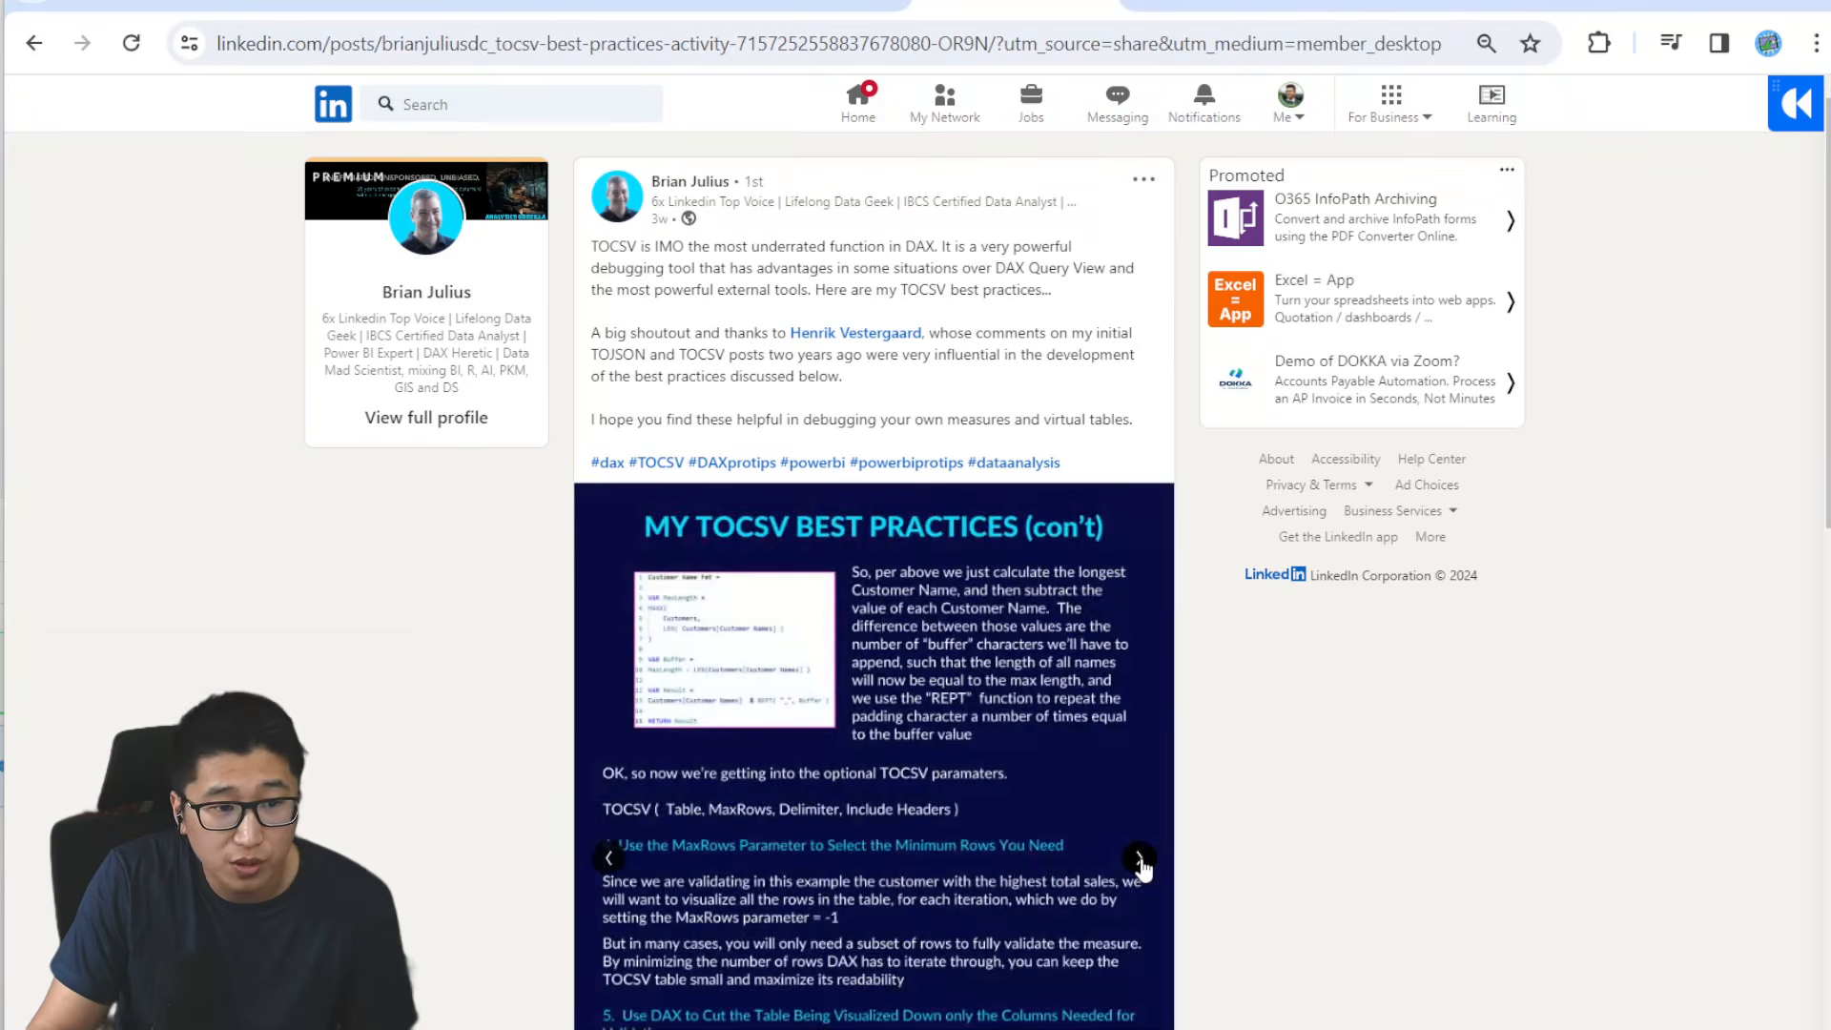
pyautogui.click(1138, 859)
pyautogui.click(1138, 859)
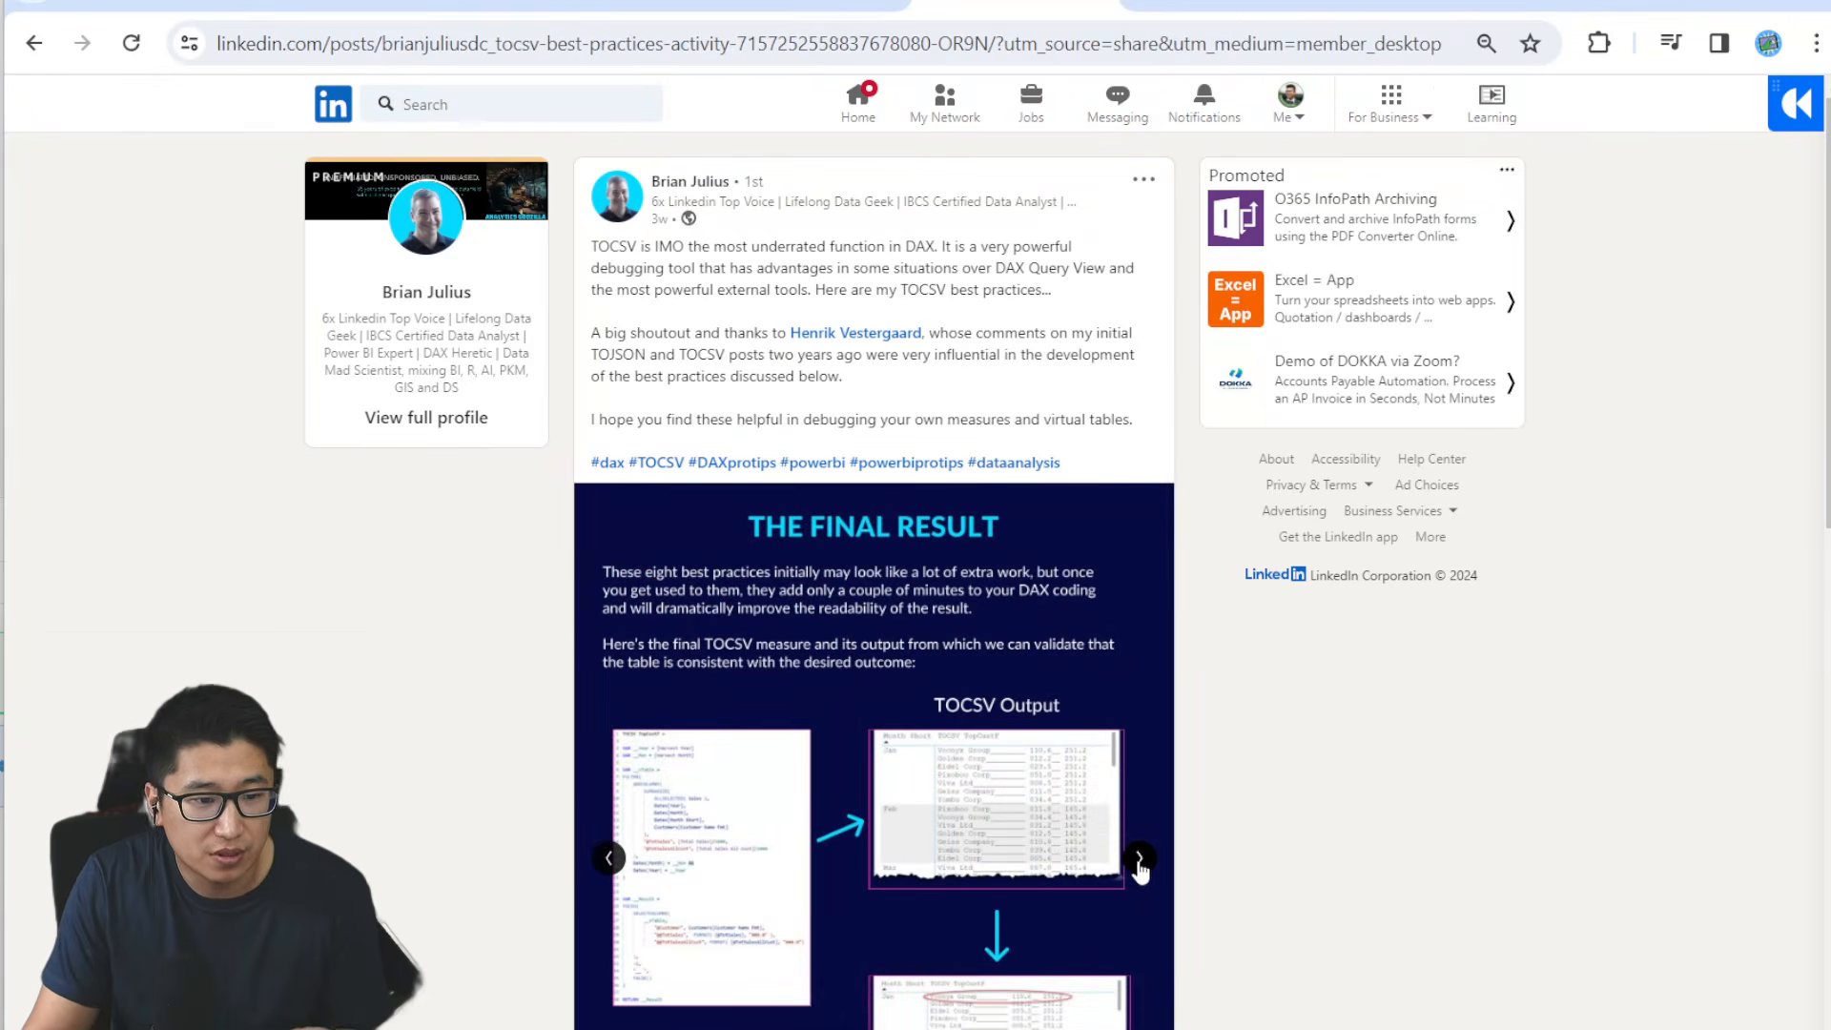
# - Open the Power BI data storytelling site's SVG category page and look through its articles on gauges, microcharts and data-driven SVG
pyautogui.click(1218, 8)
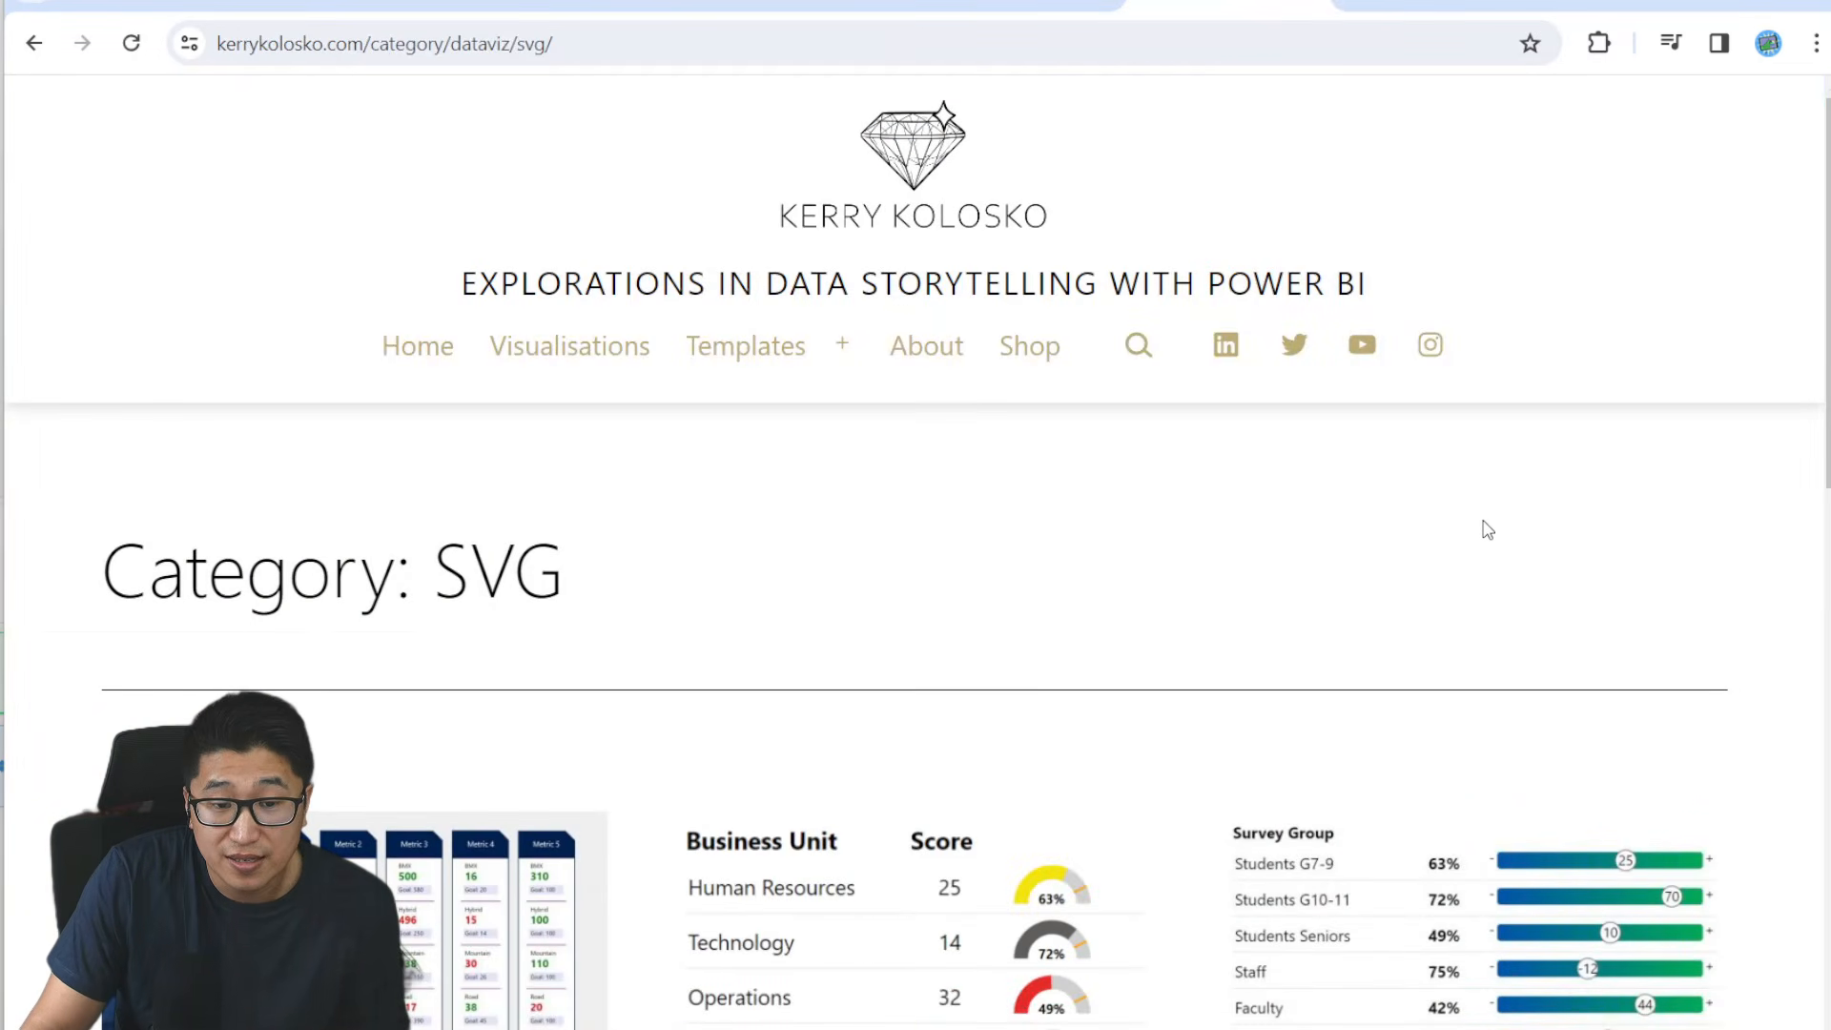
pyautogui.scroll(-1, 1494, 531)
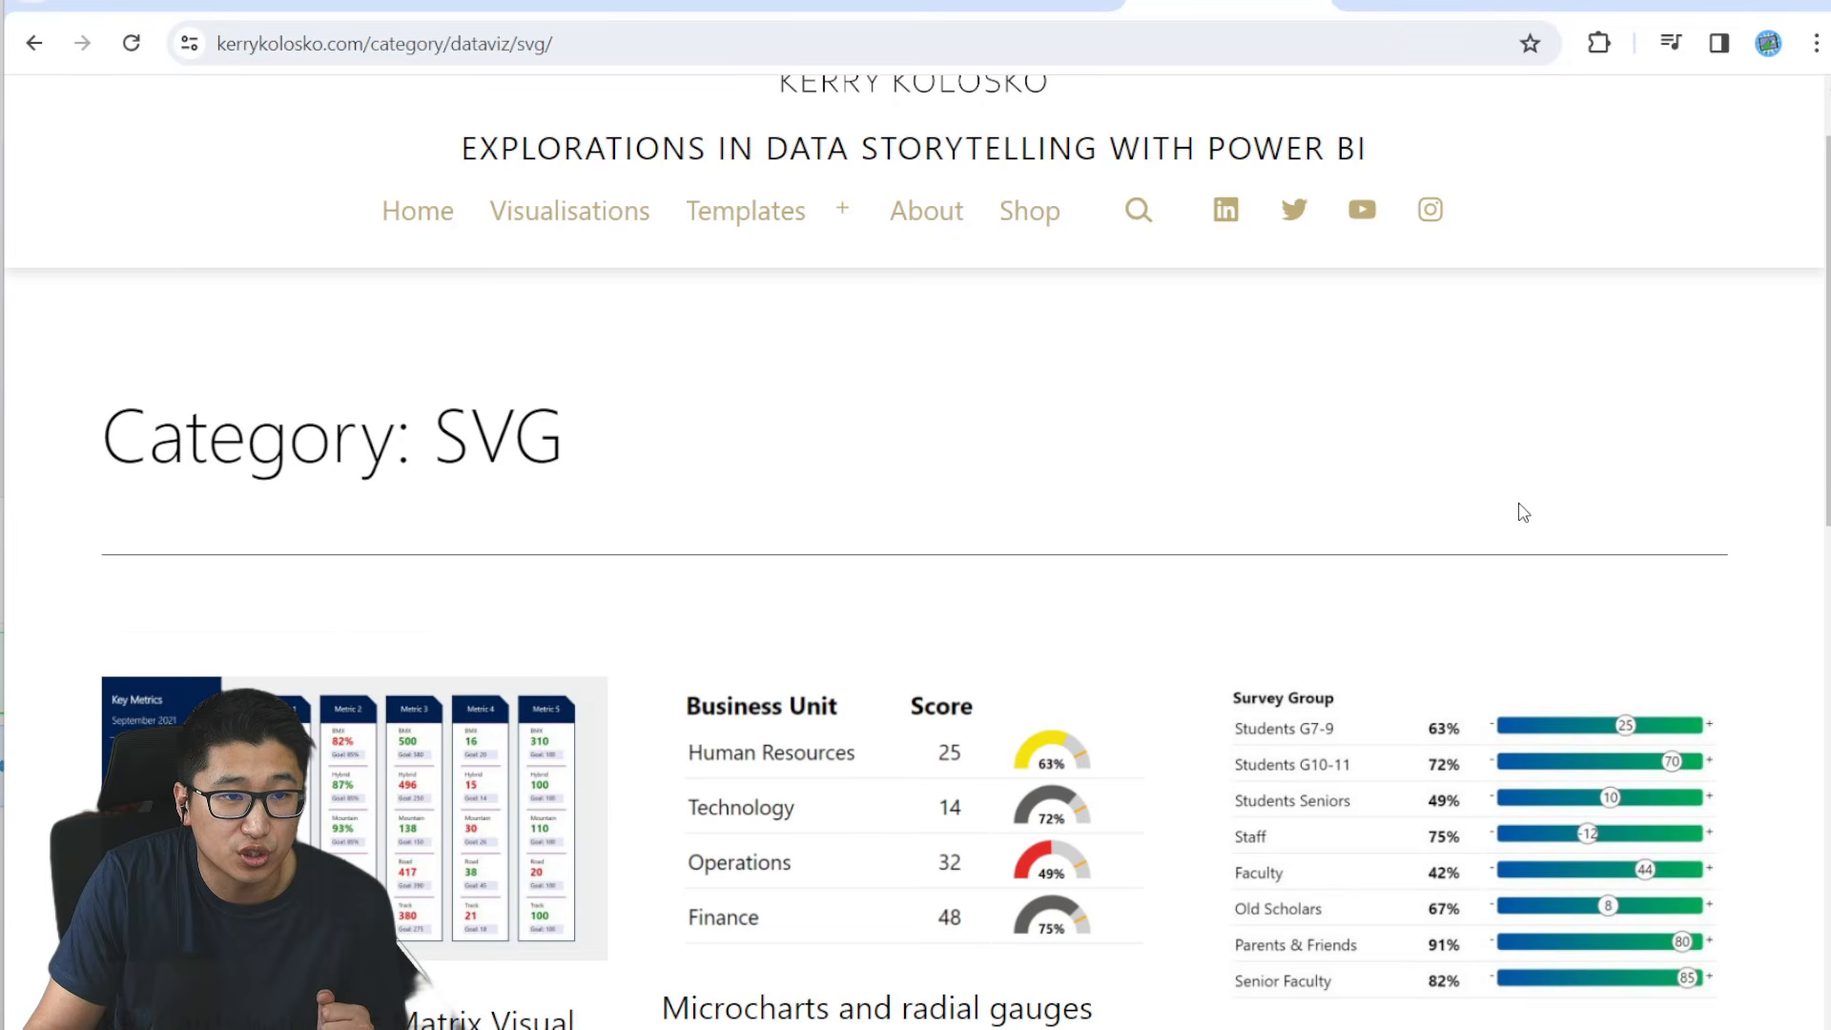
pyautogui.scroll(-1, 1522, 512)
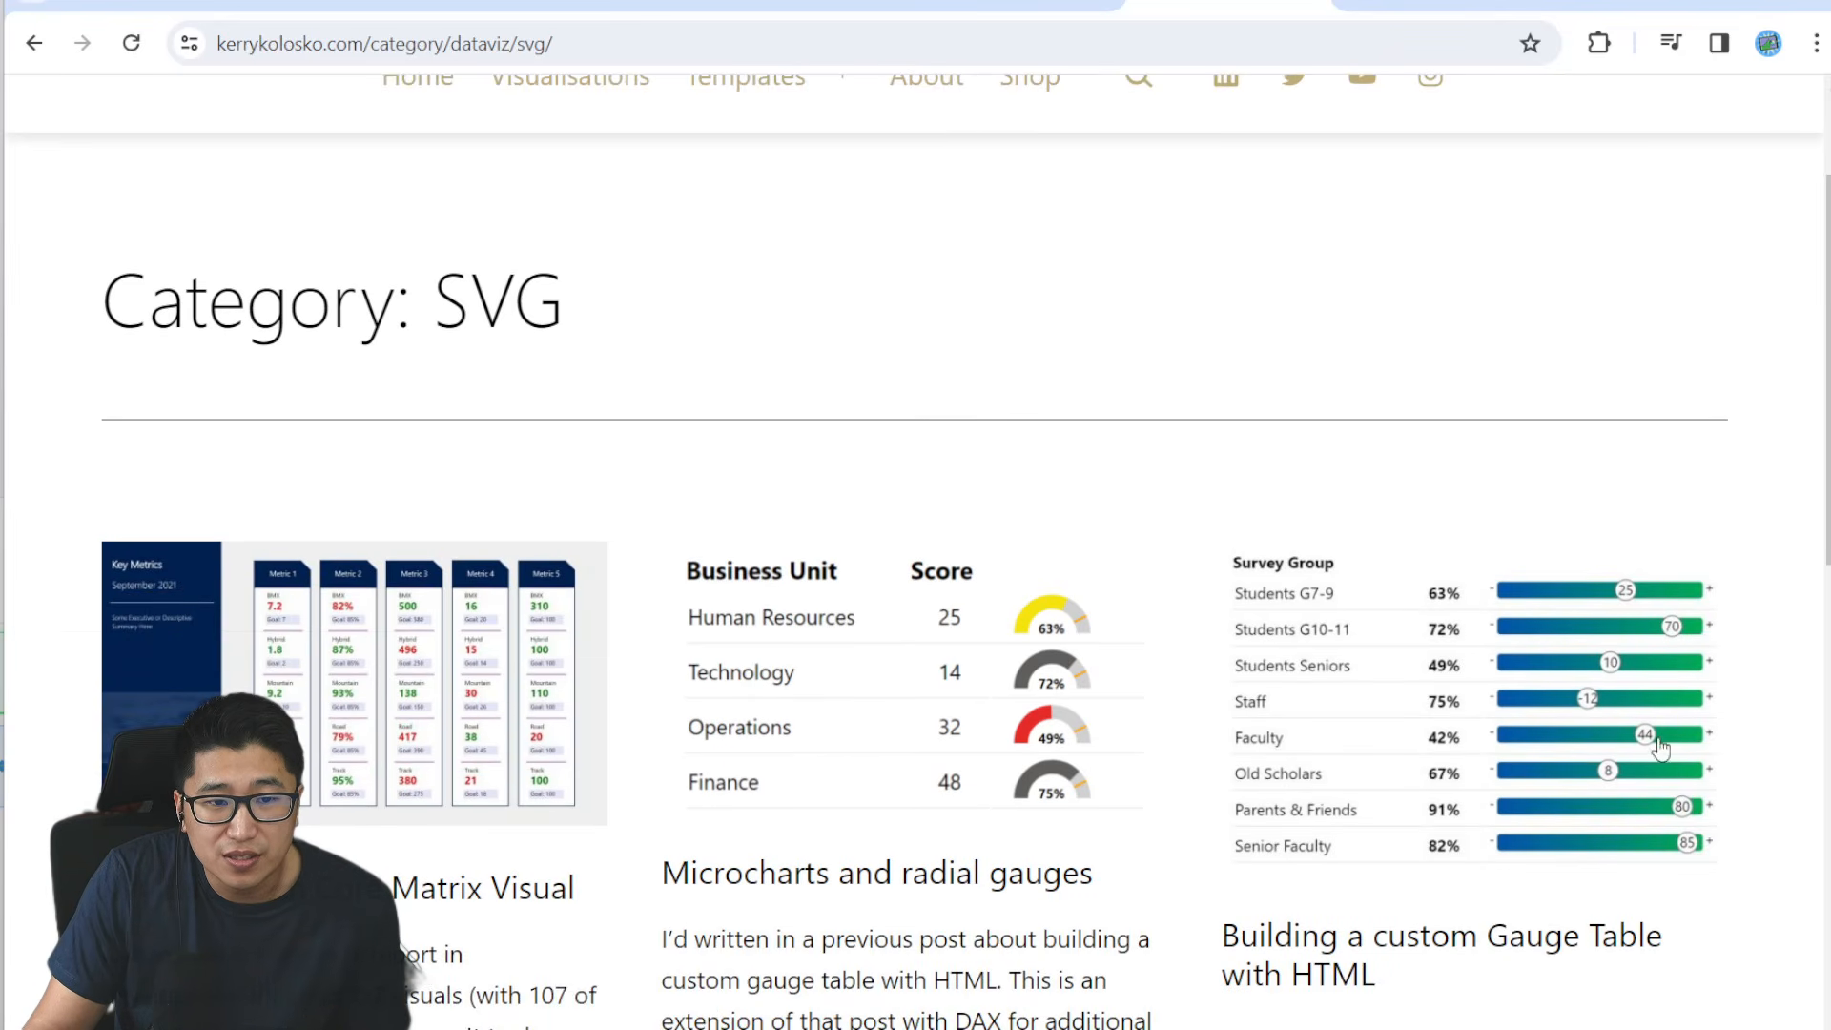
pyautogui.scroll(-7, 1647, 858)
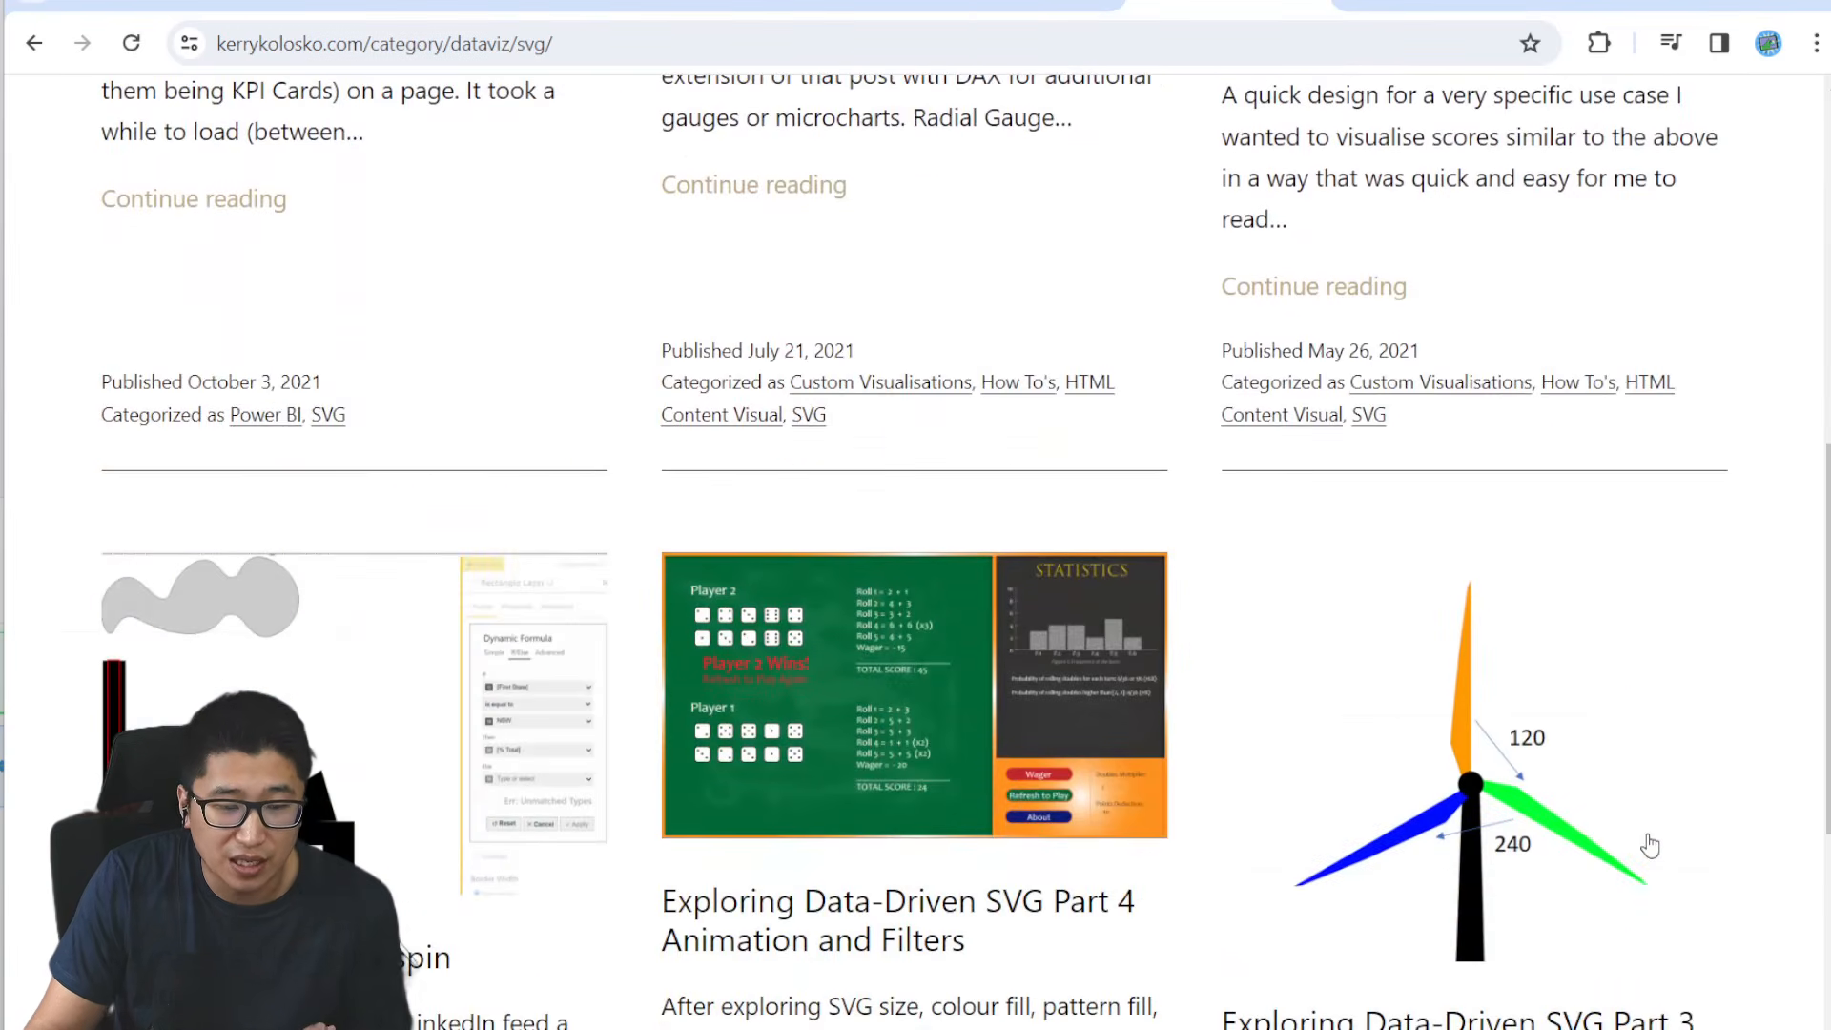
# - Open the data storytelling site's SVG Templates collection and look through the available templates
pyautogui.scroll(15, 1659, 829)
pyautogui.moveTo(702, 370)
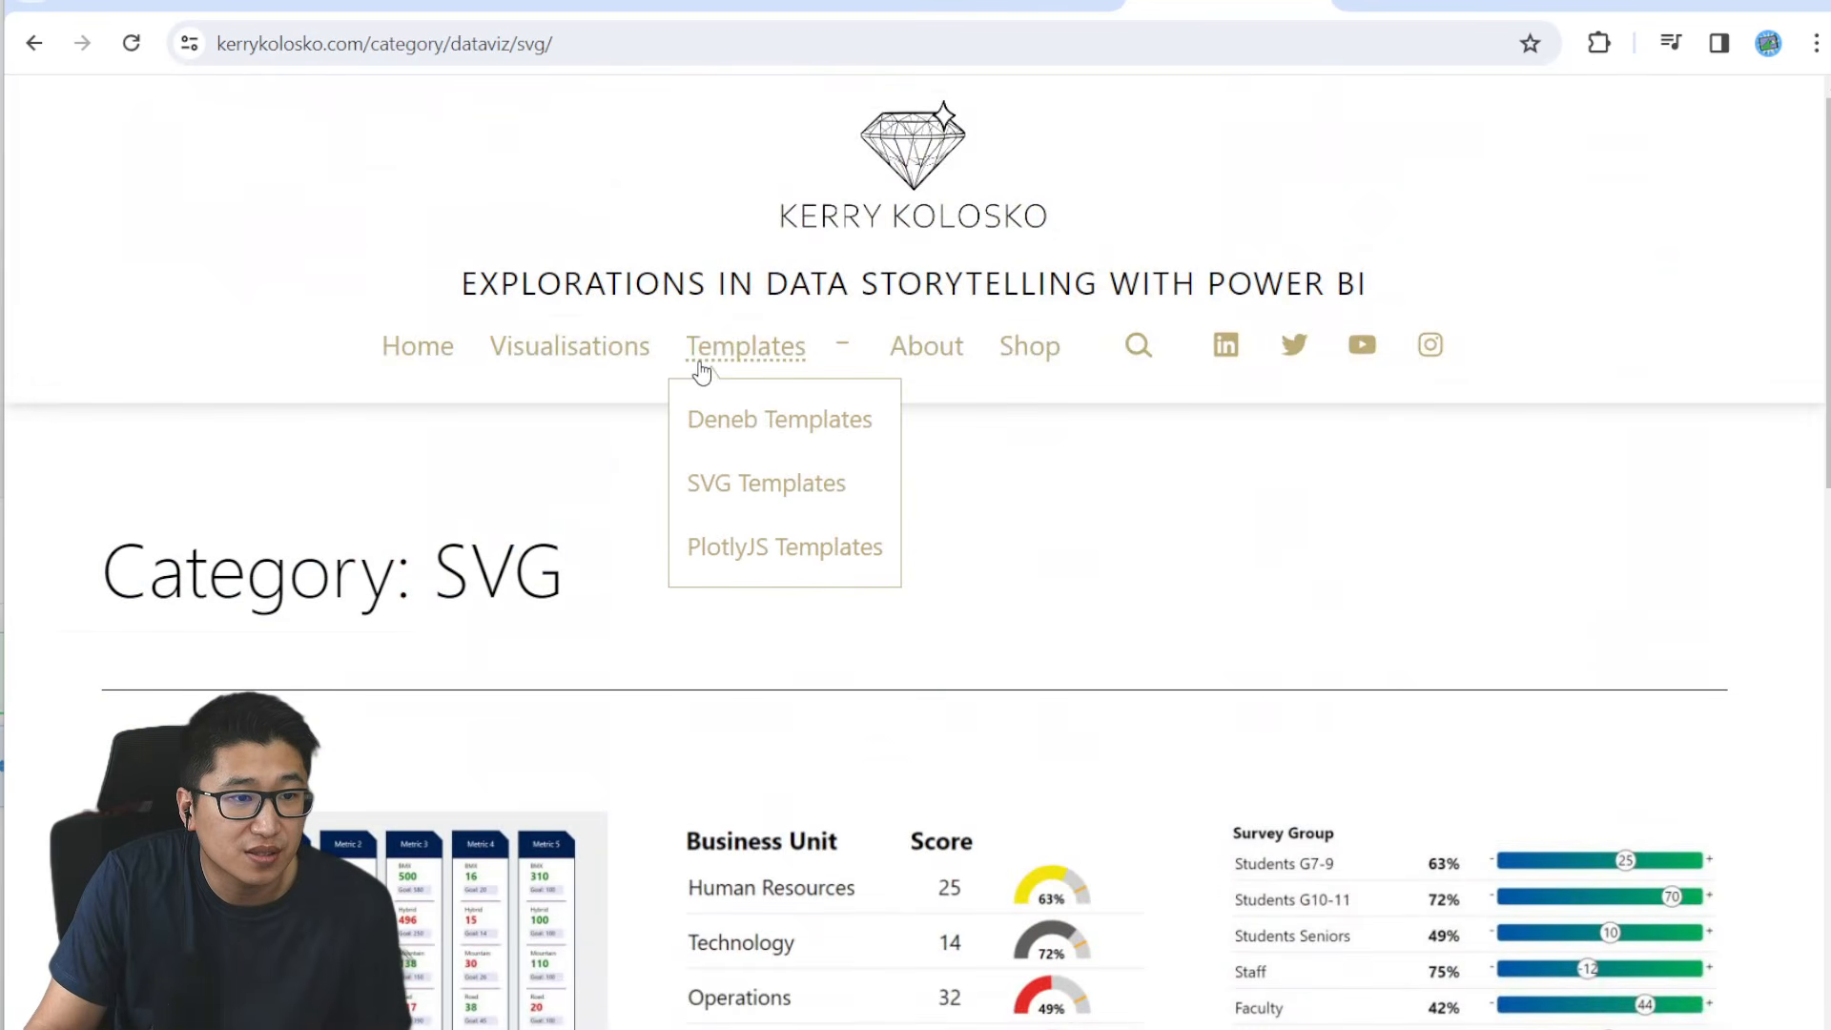
pyautogui.click(777, 500)
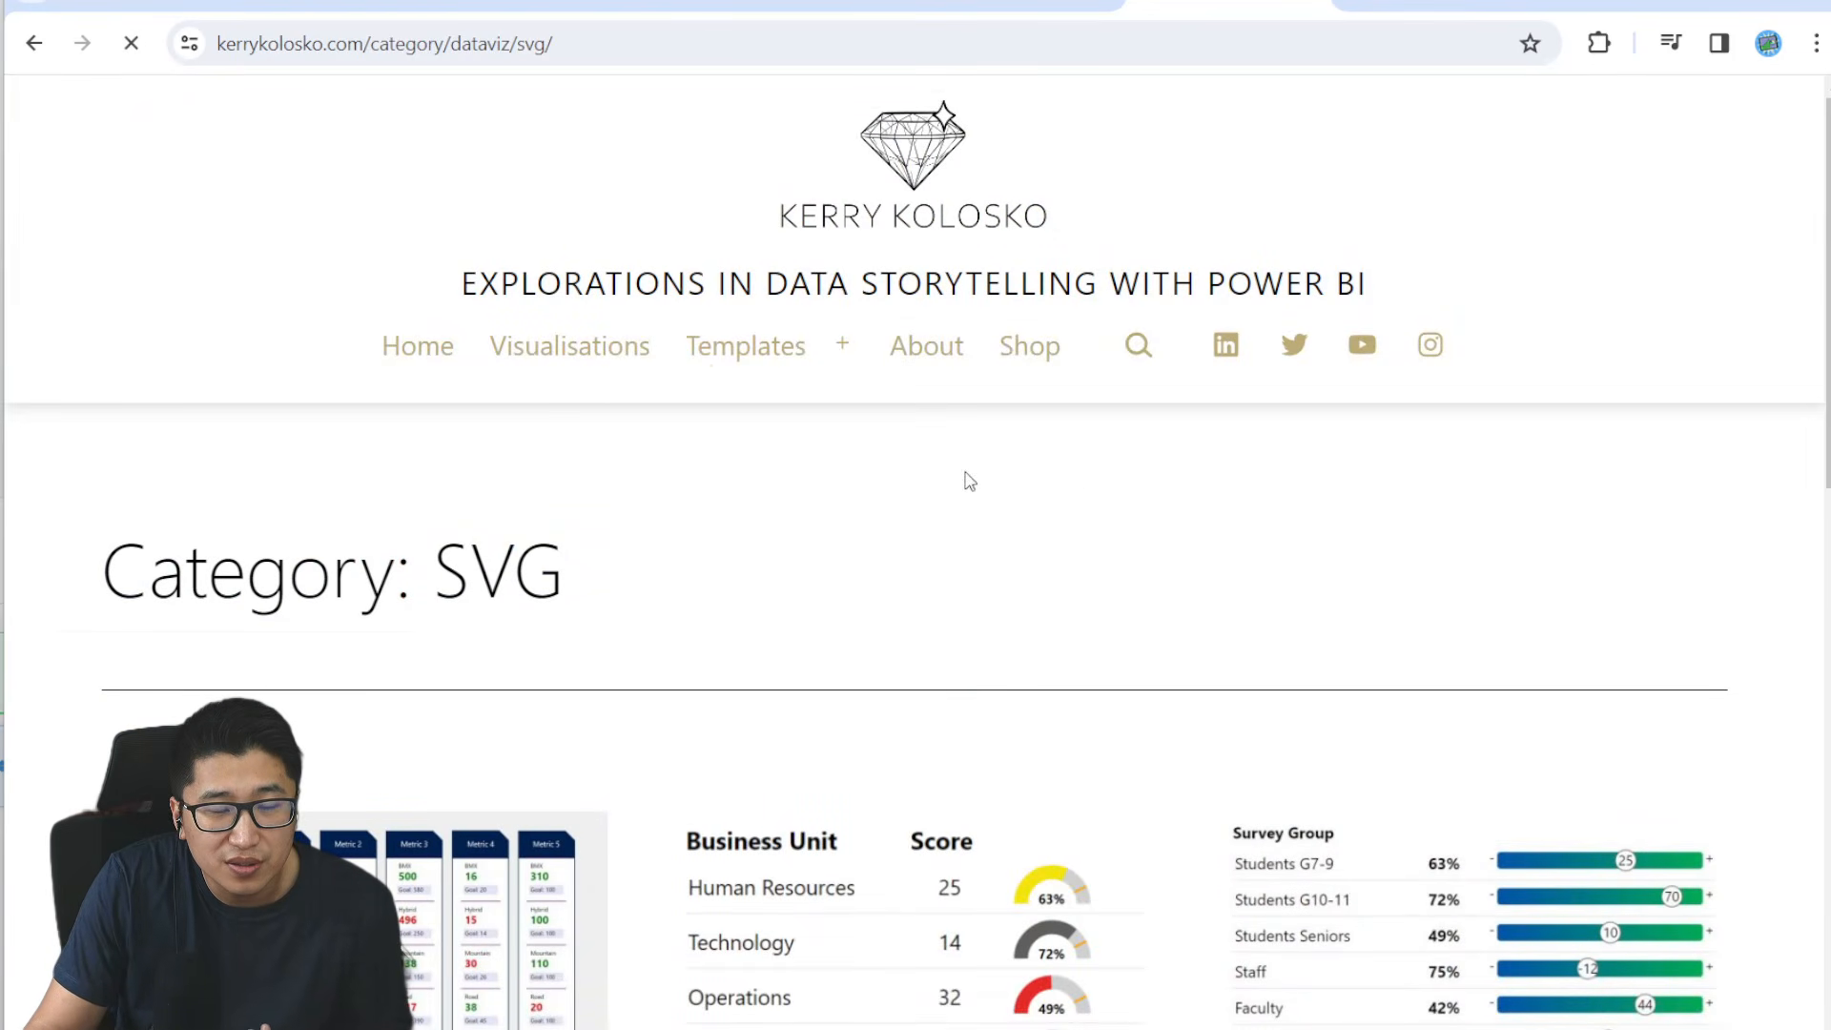
pyautogui.scroll(-5, 1433, 540)
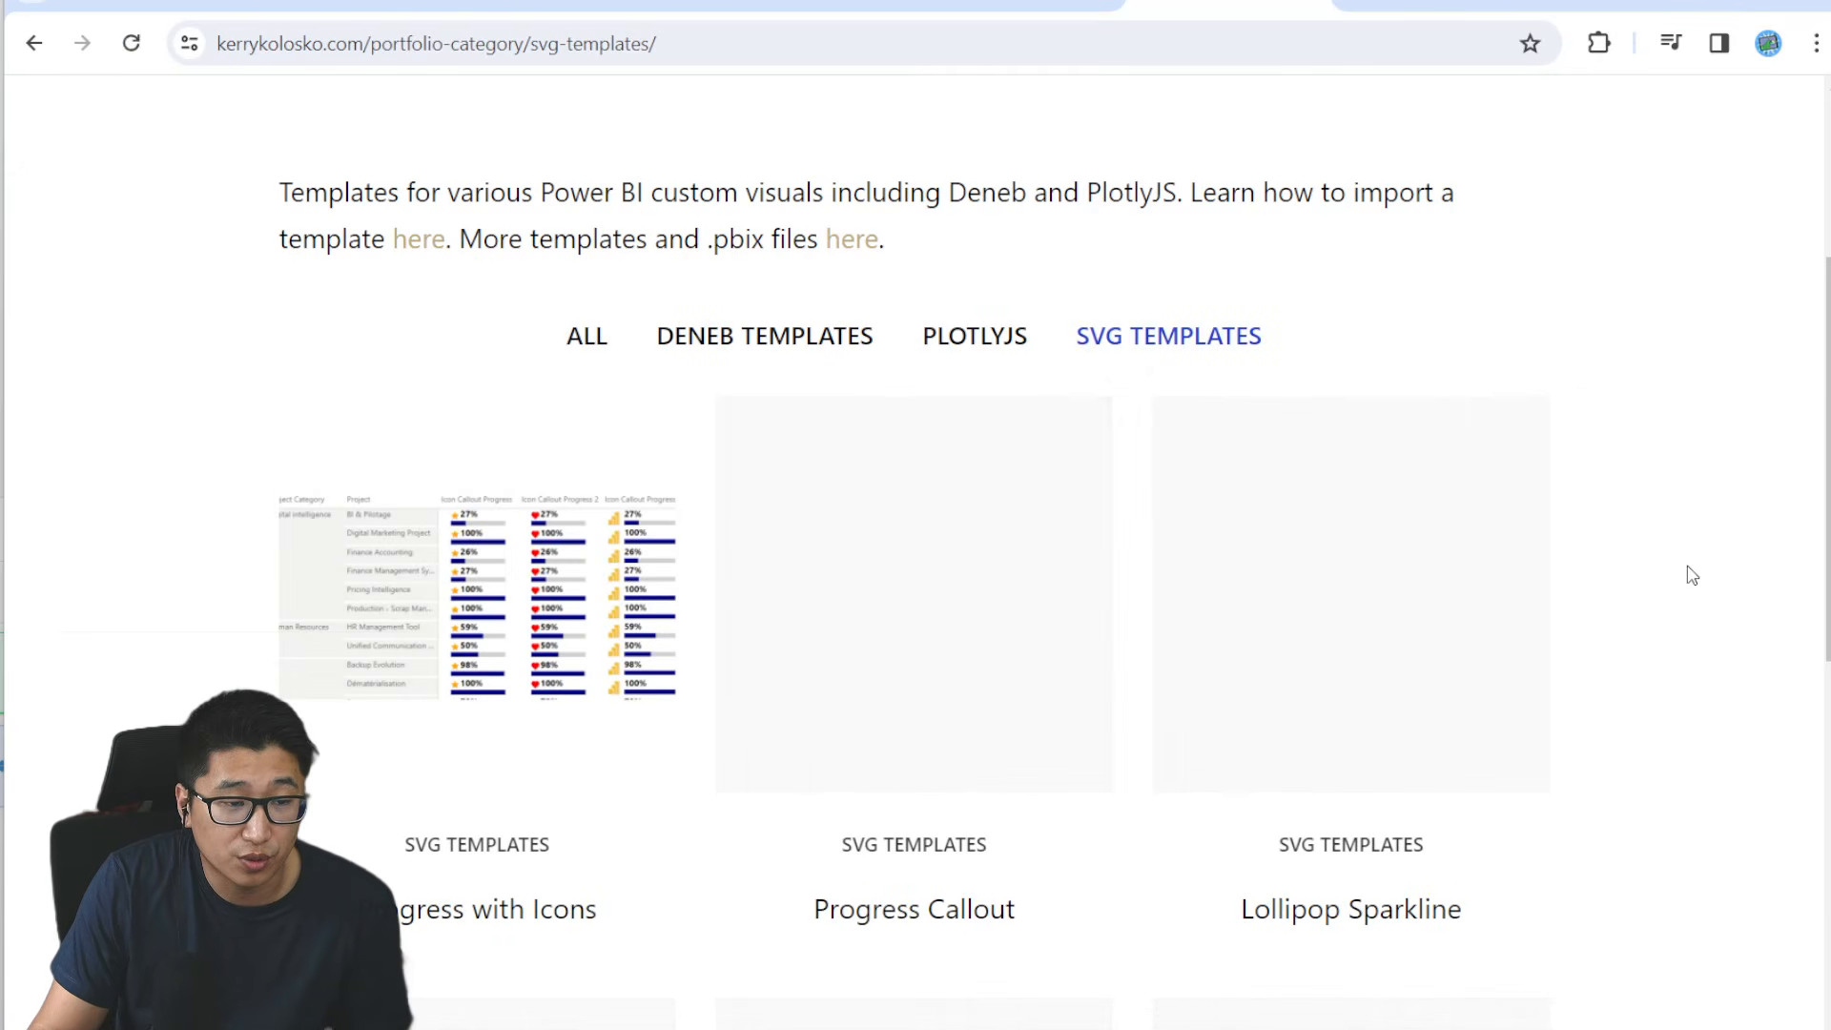
pyautogui.scroll(-3, 1696, 577)
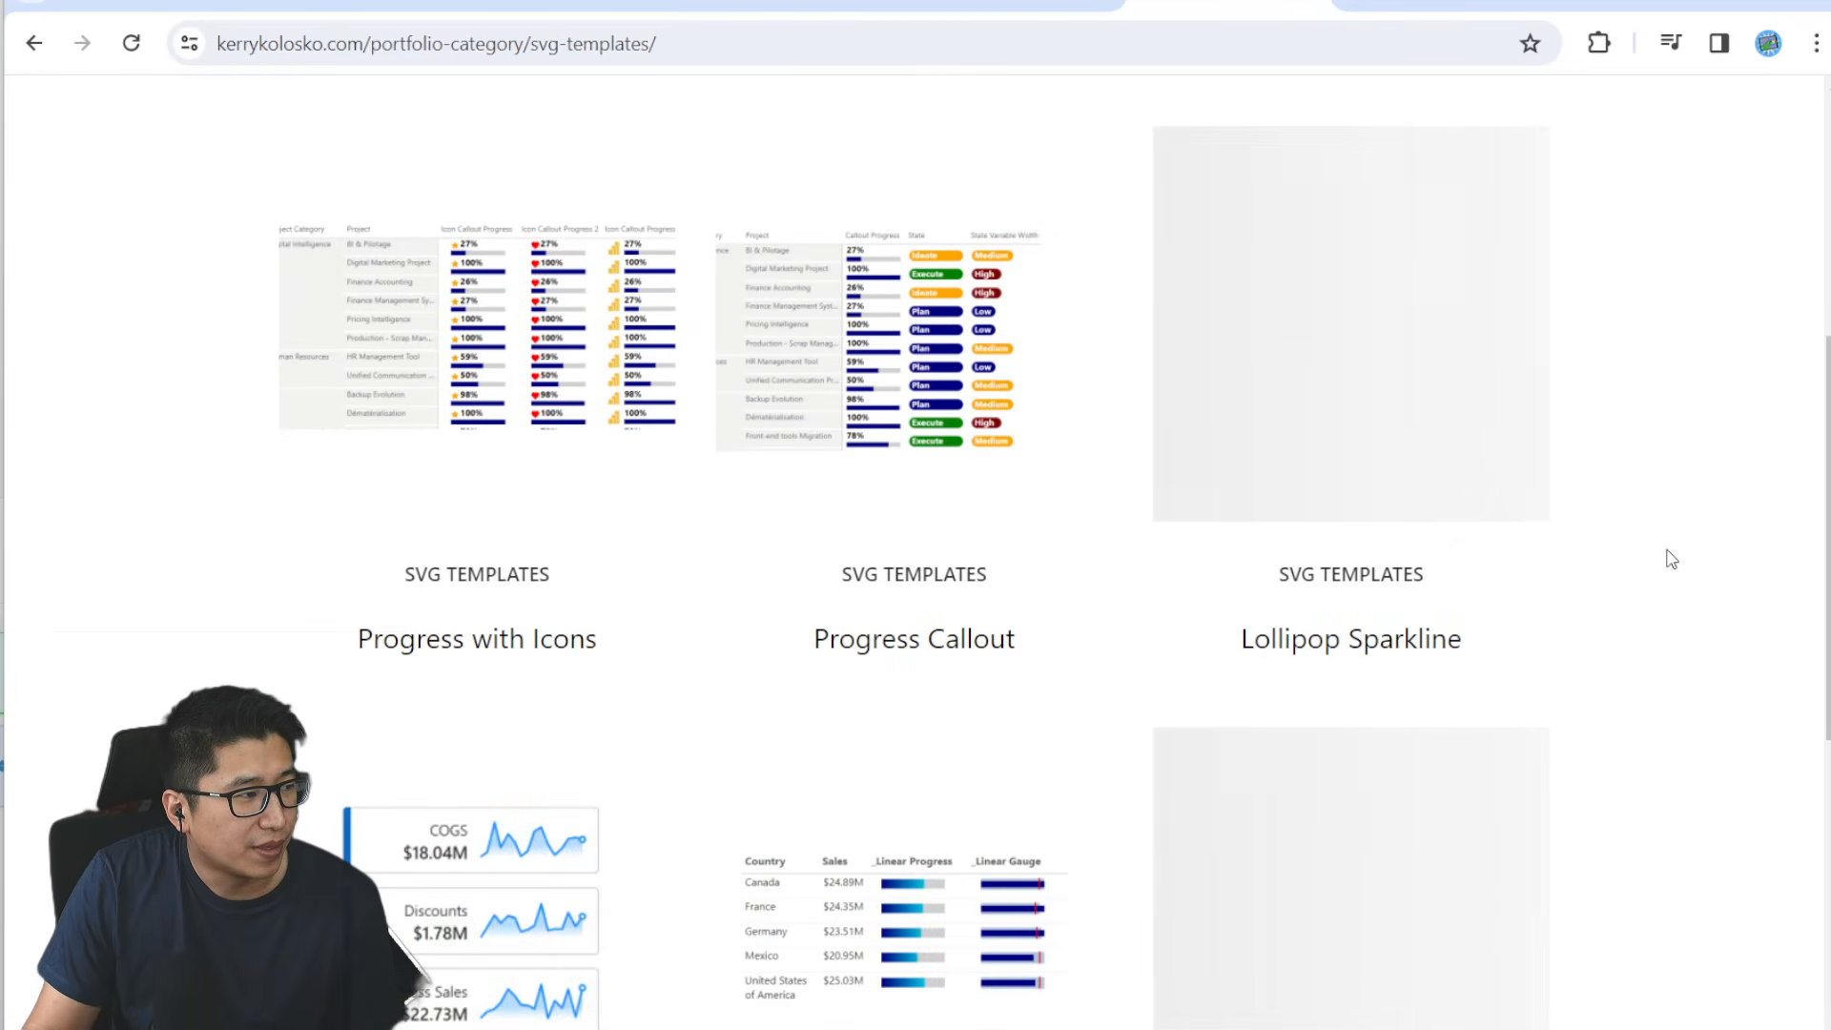
# - Open the Workout Wednesday page for 2023 Week 42 on adding value to tables with SVGs and read from the introduction to the requirements
pyautogui.click(1464, 17)
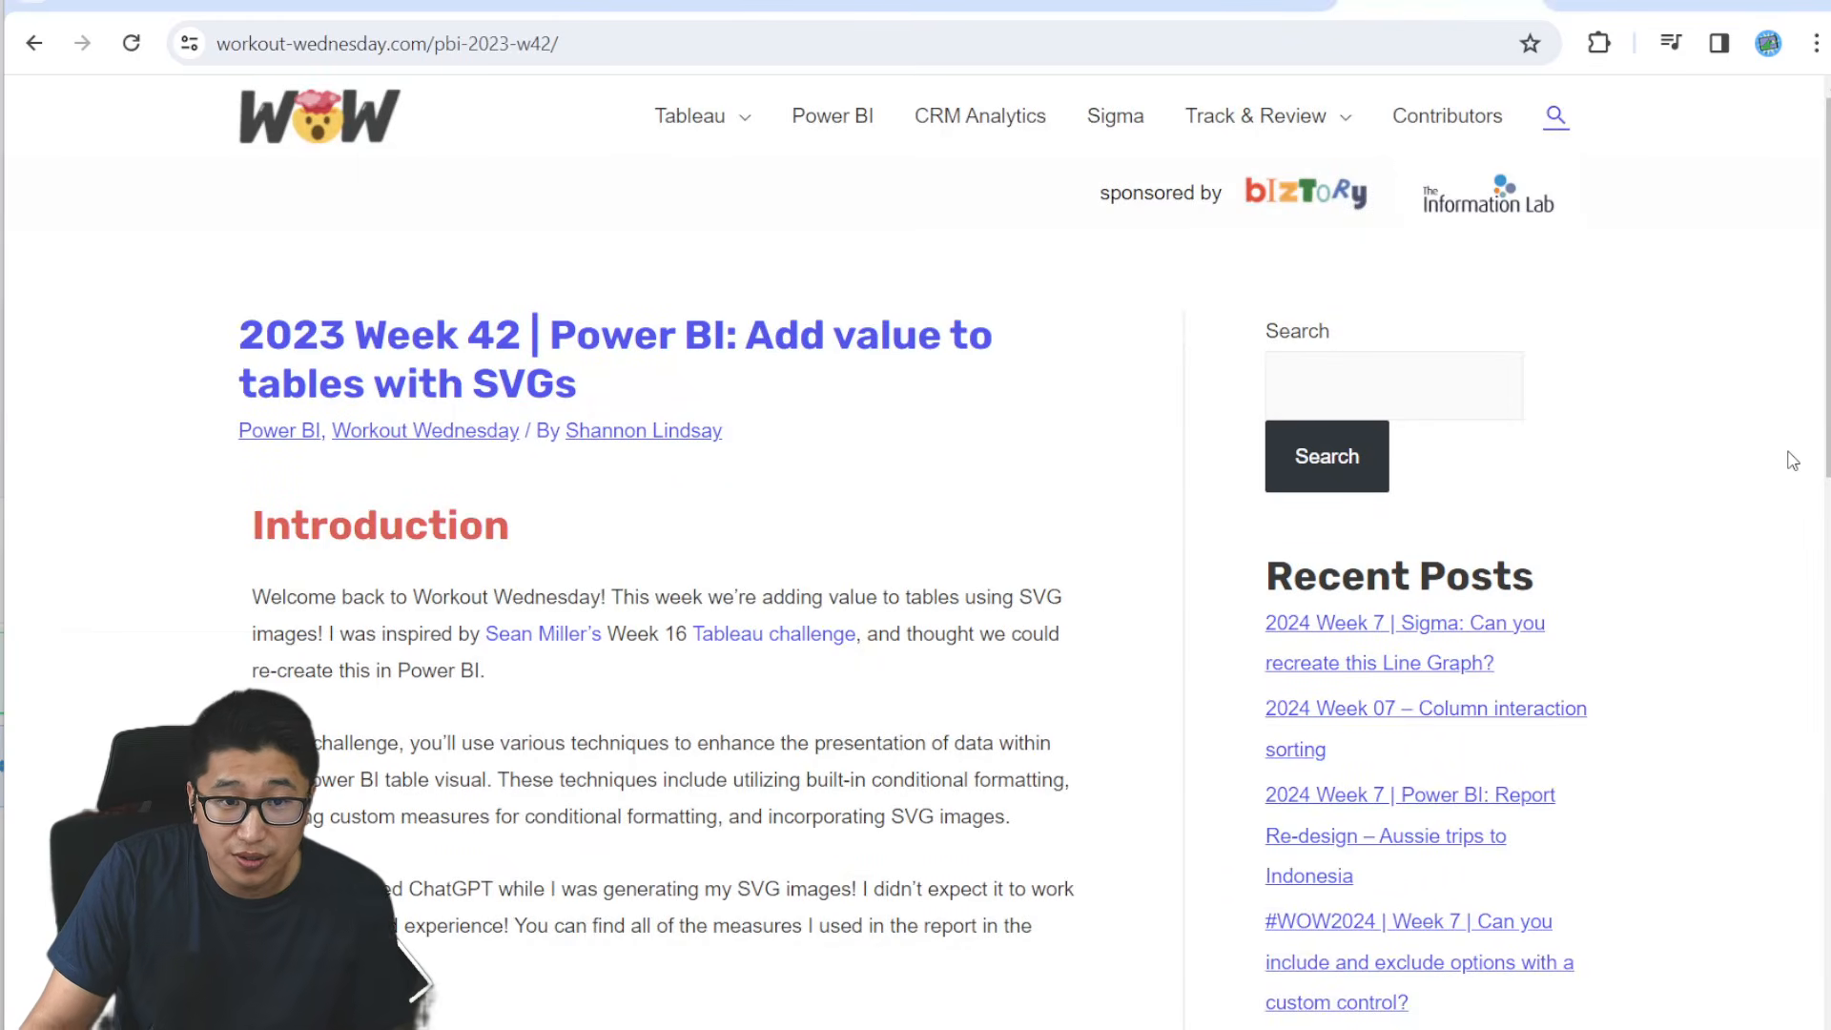
pyautogui.scroll(-2, 1791, 465)
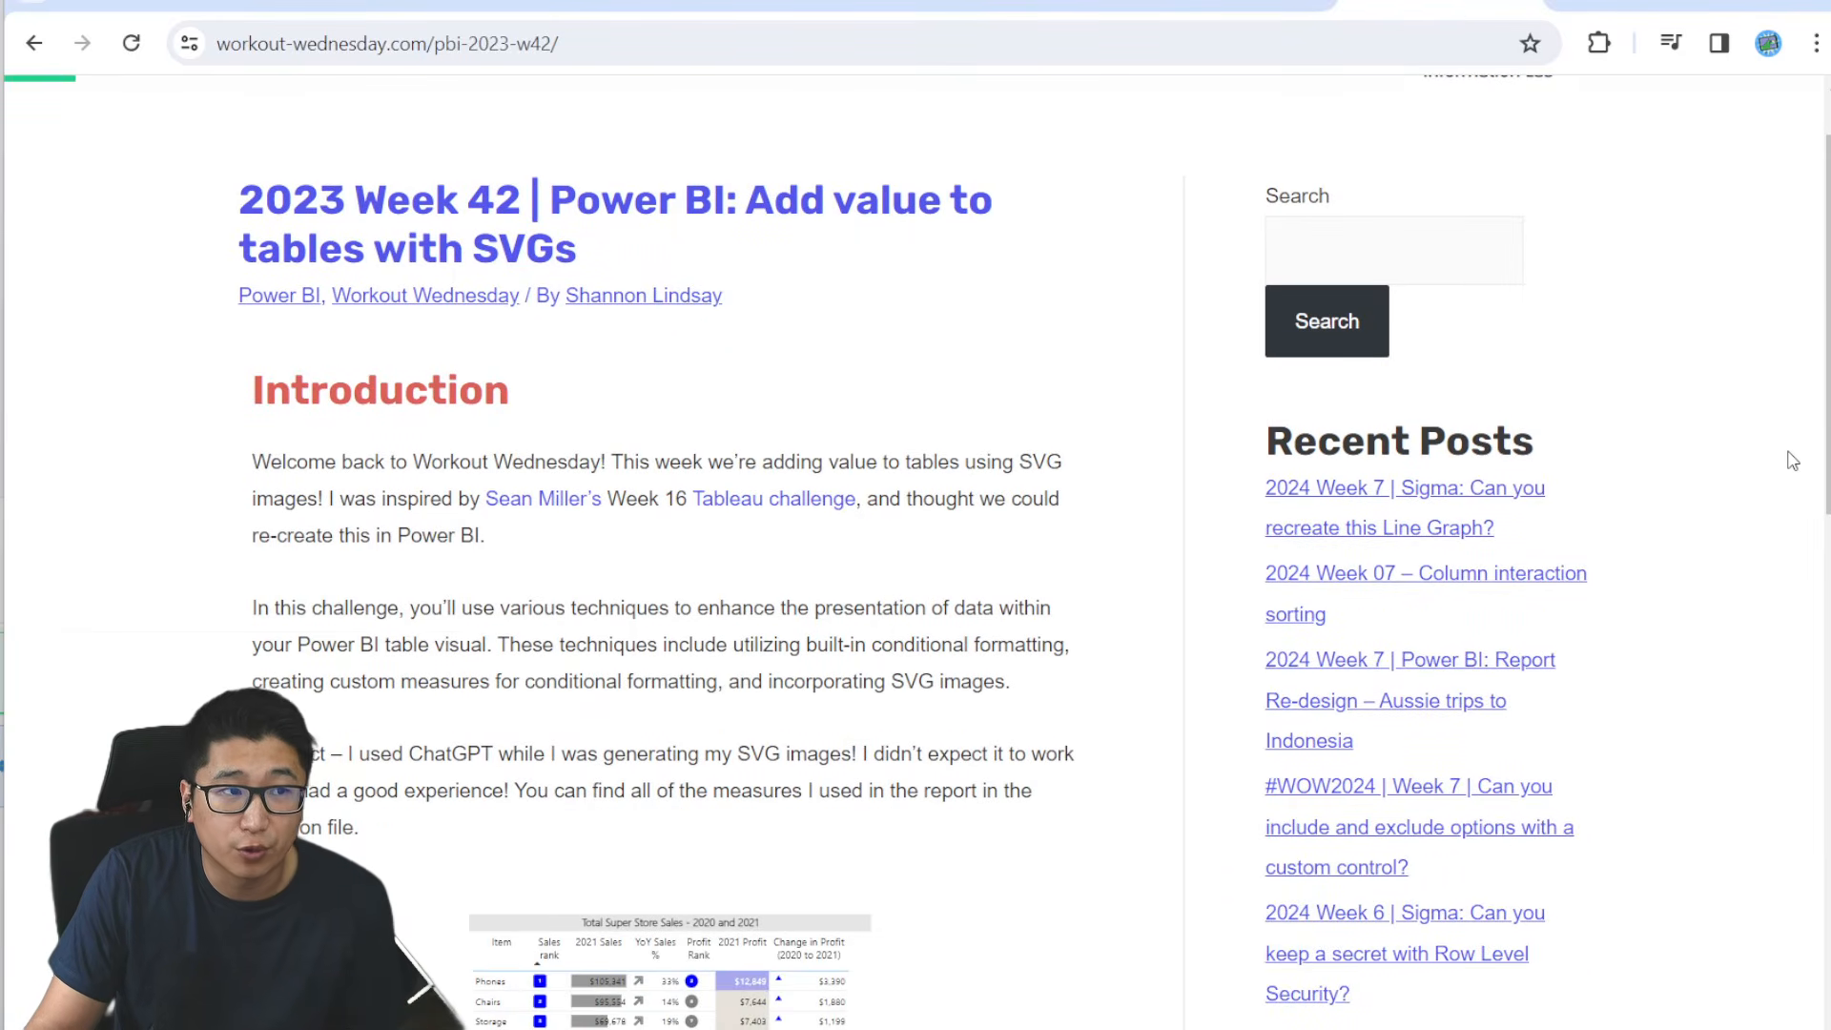
pyautogui.scroll(-2, 1791, 460)
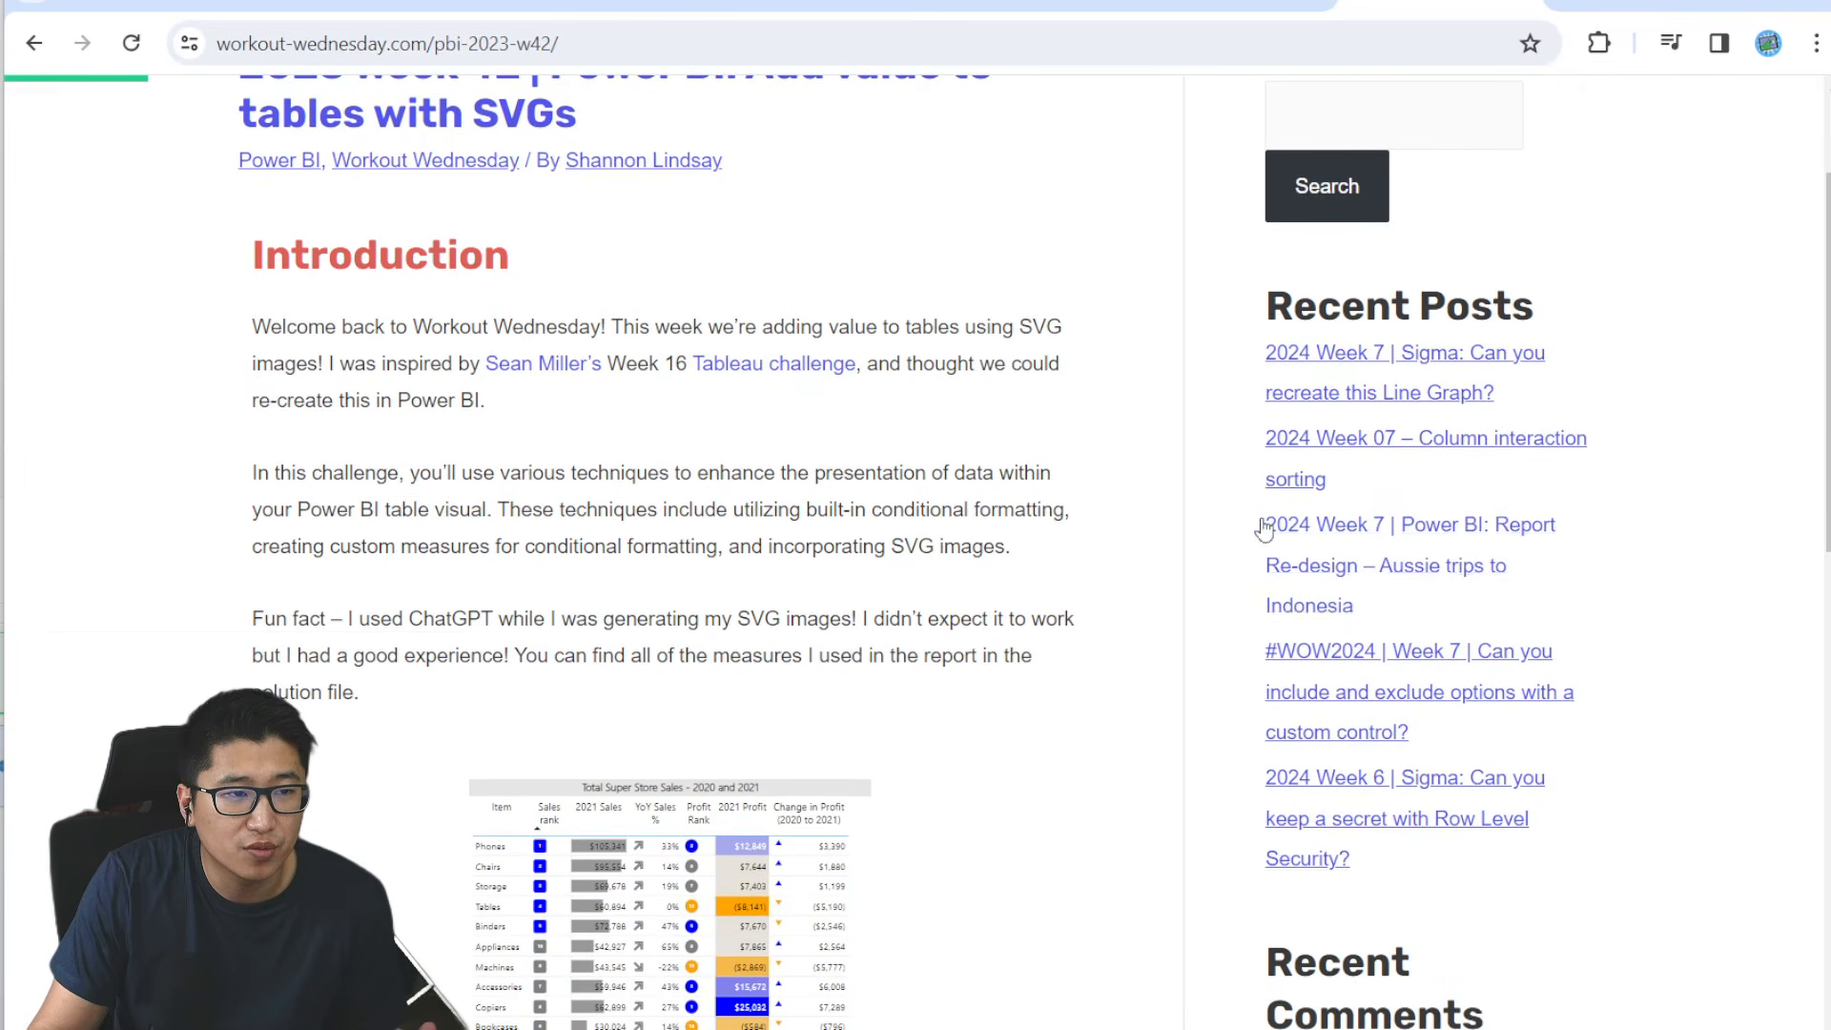
pyautogui.scroll(-4, 1091, 605)
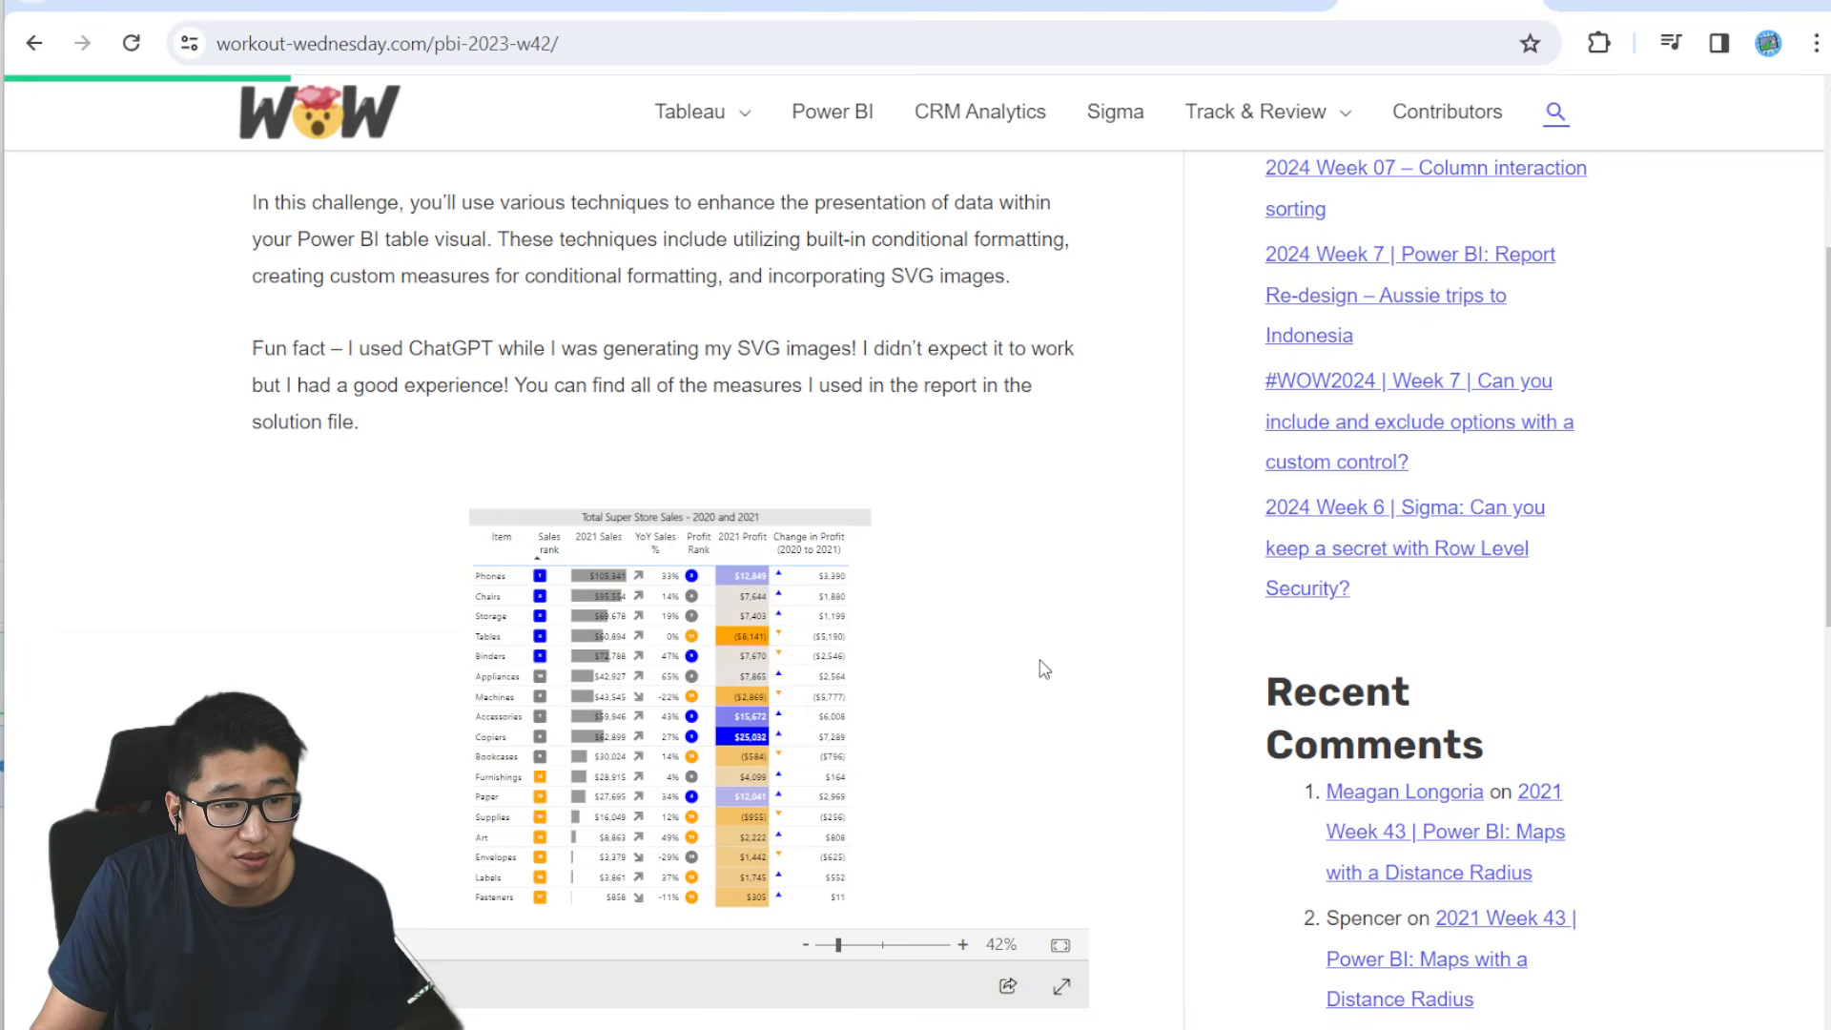
pyautogui.scroll(-3, 1011, 726)
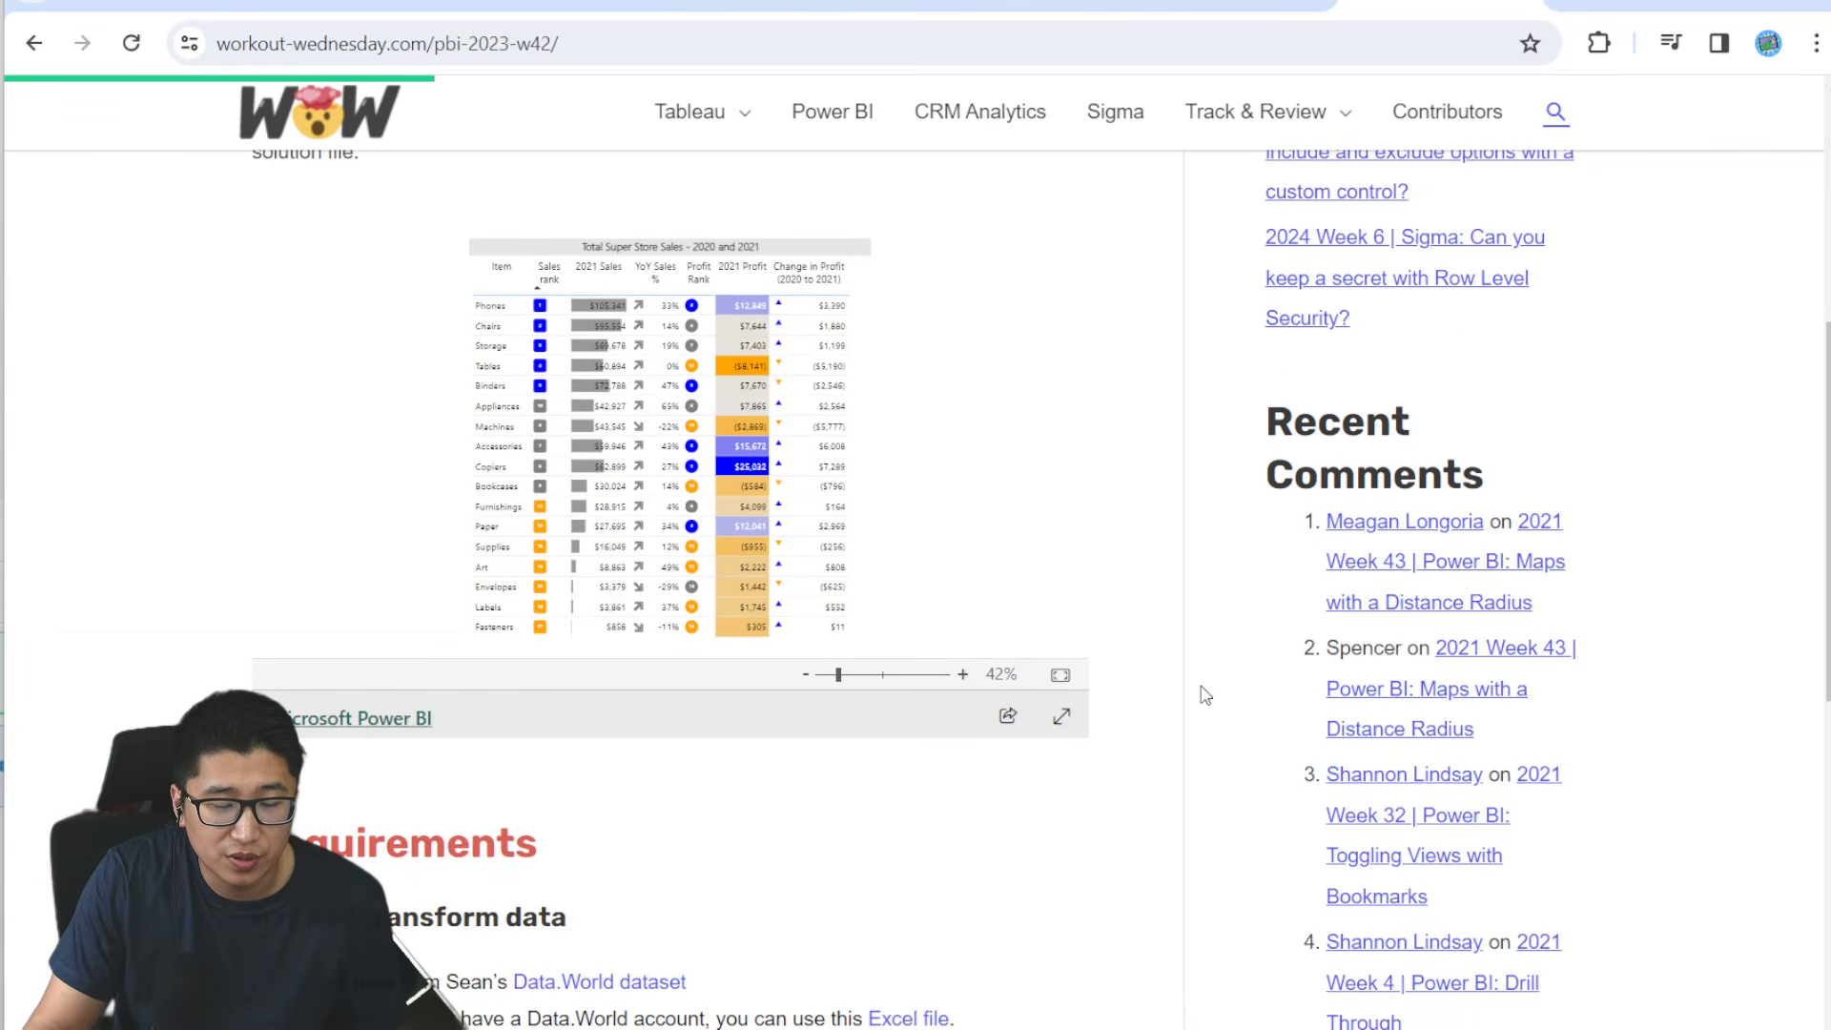
pyautogui.scroll(-3, 1194, 672)
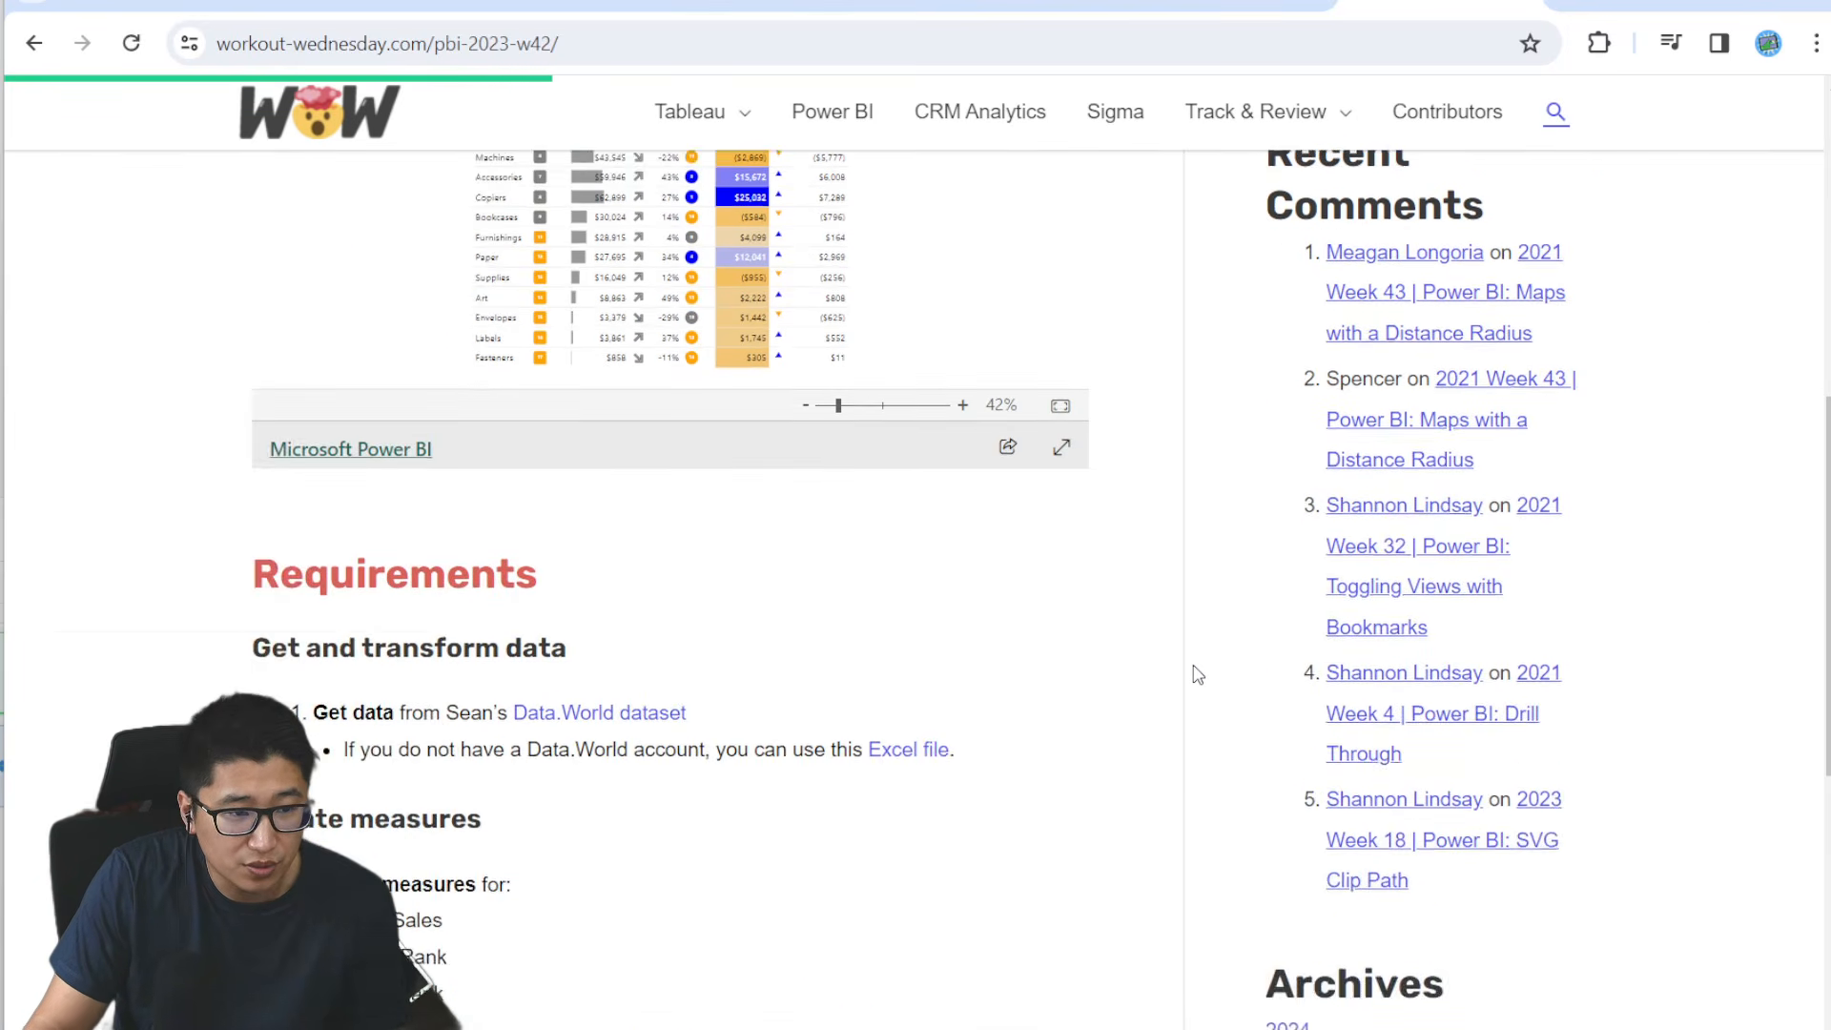